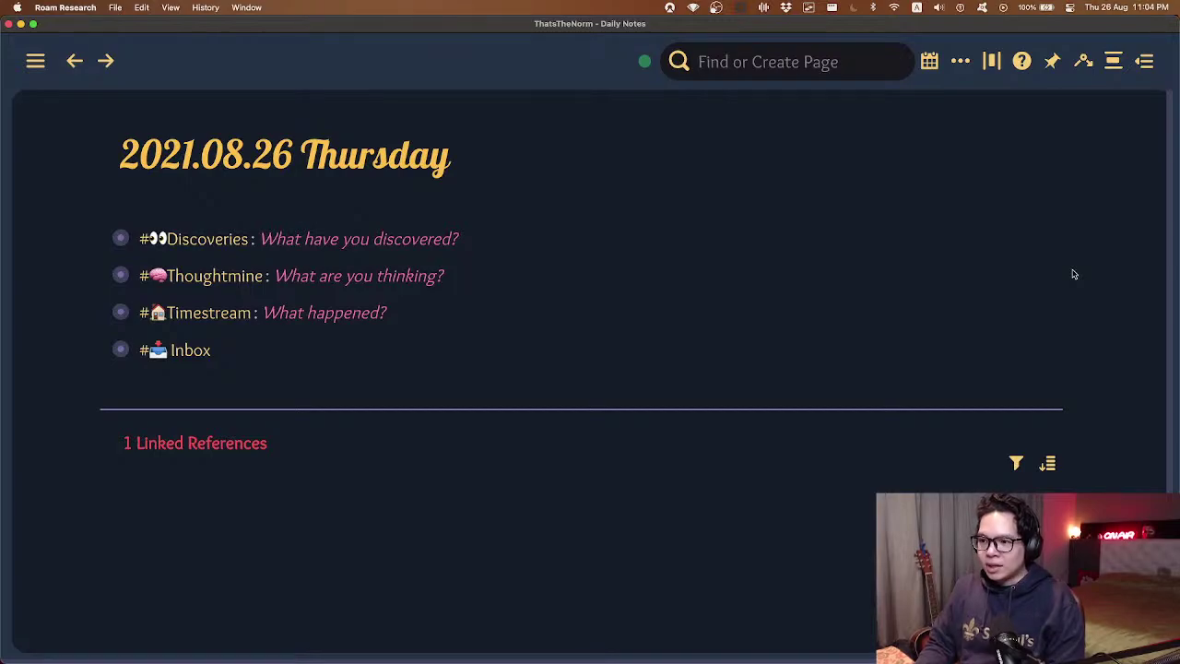
- Zoom out the Daily Notes view until the start of the previous day's note shows beneath today's
key("super+minus")
key("super+minus")
key("super+equal")
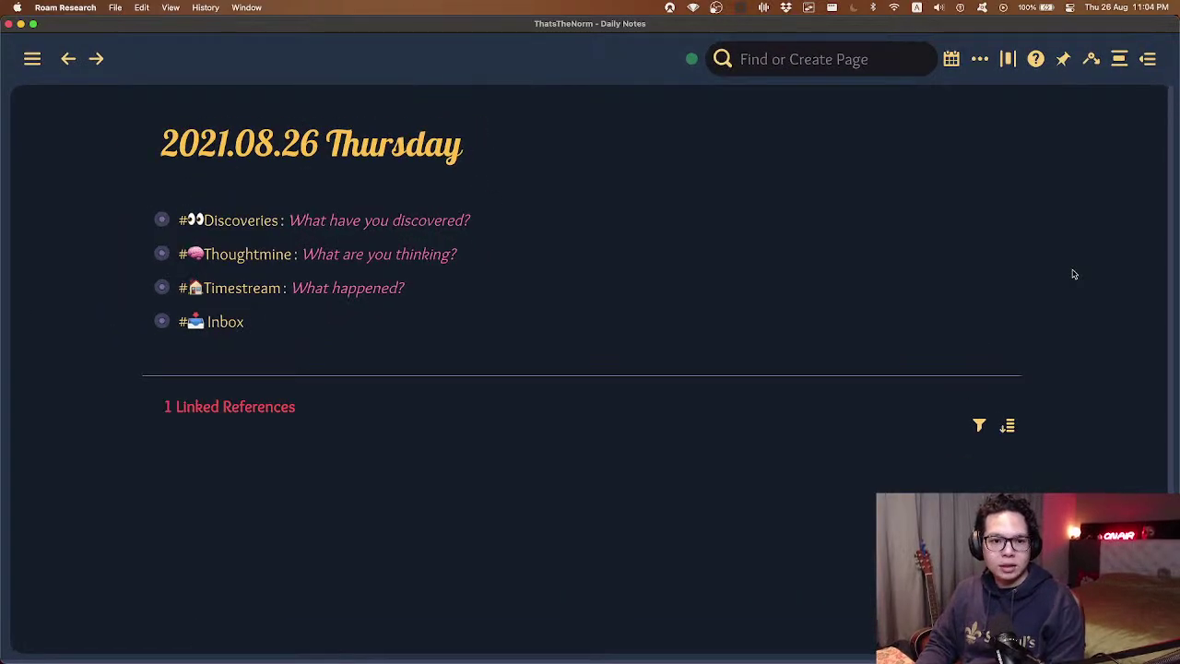
key("super+minus")
key("super+equal")
key("super+equal")
key("super+minus")
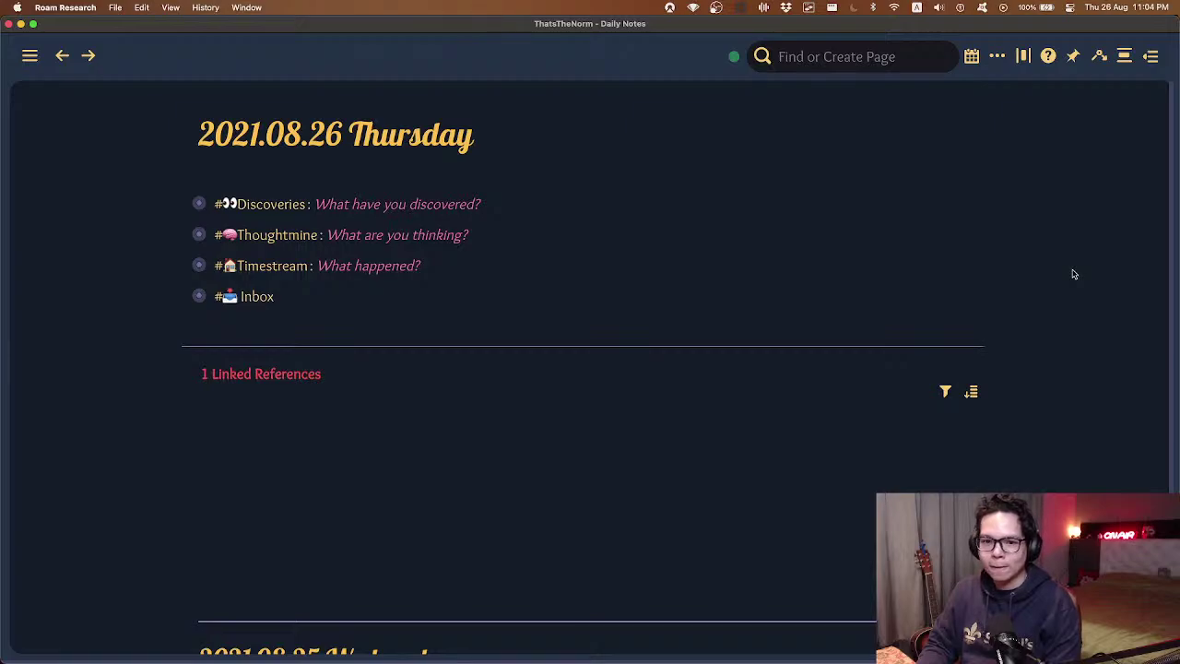
key("g")
key("Escape")
key("g")
key("Escape")
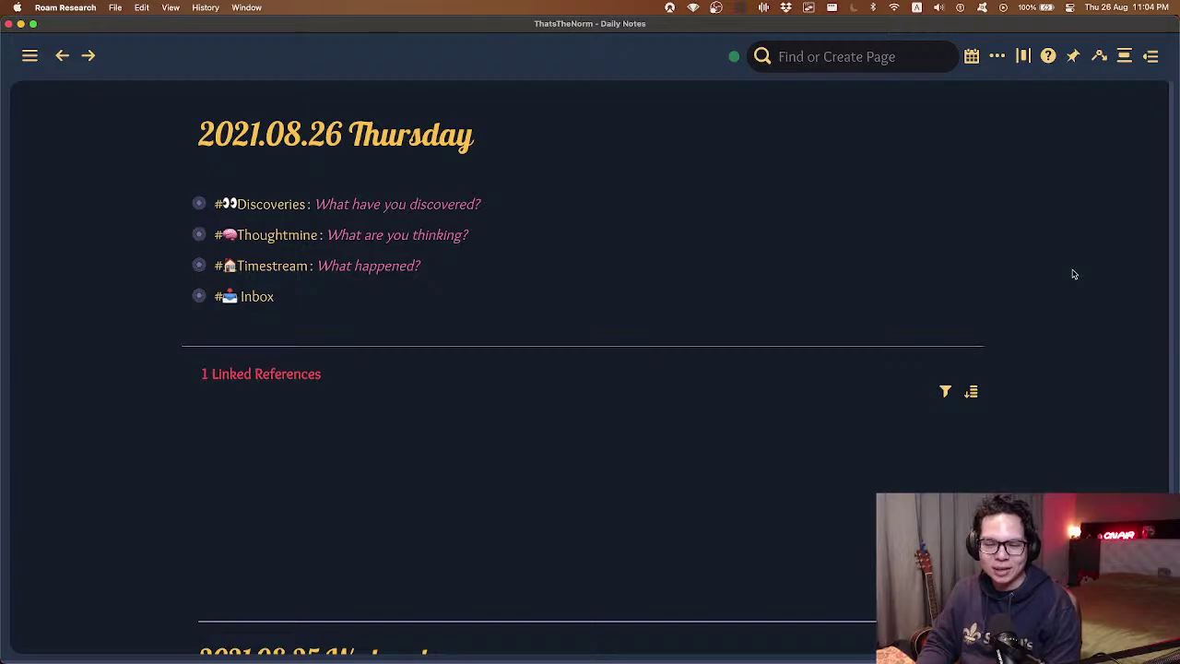
- Focus the Thoughtmine block in today's note, leave it and open The Forge page
key("g")
key("2")
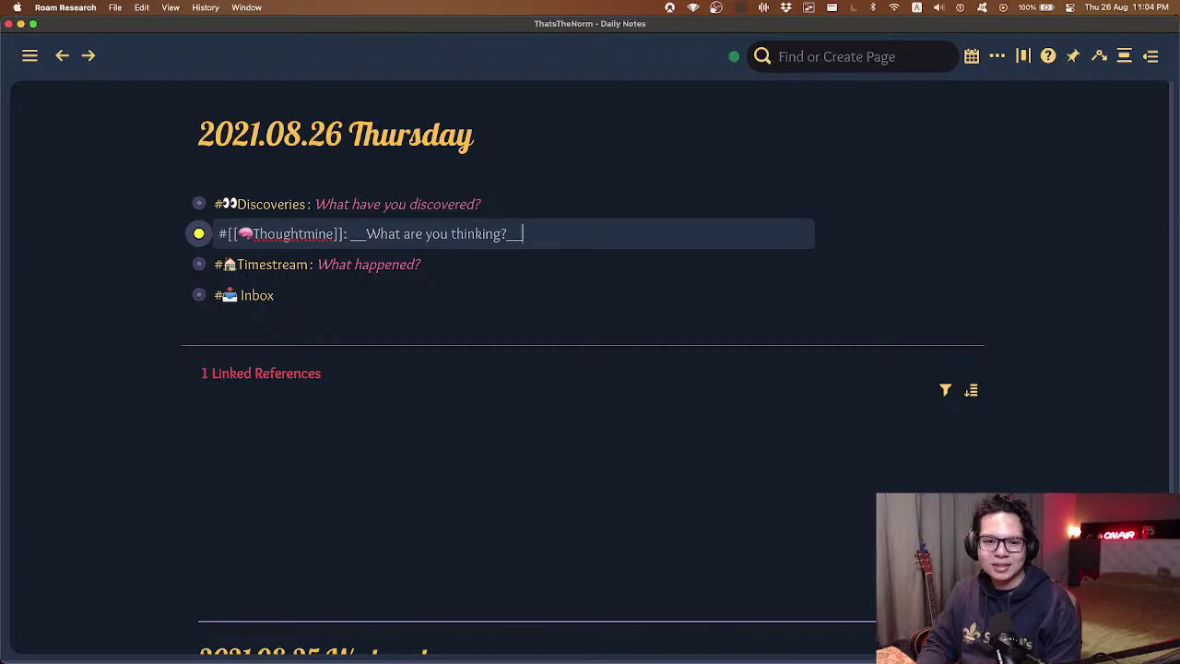
key("Escape")
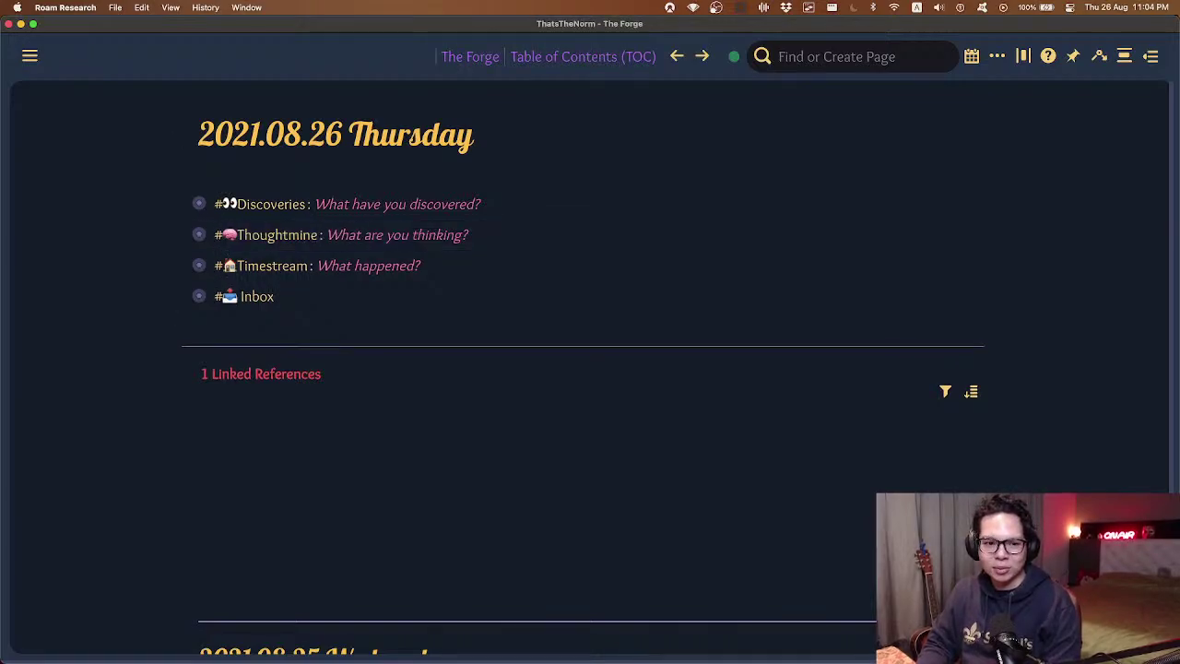
- Collapse the Notes block under "Finish these:" on The Forge page
scroll(590, 369, "down", 10)
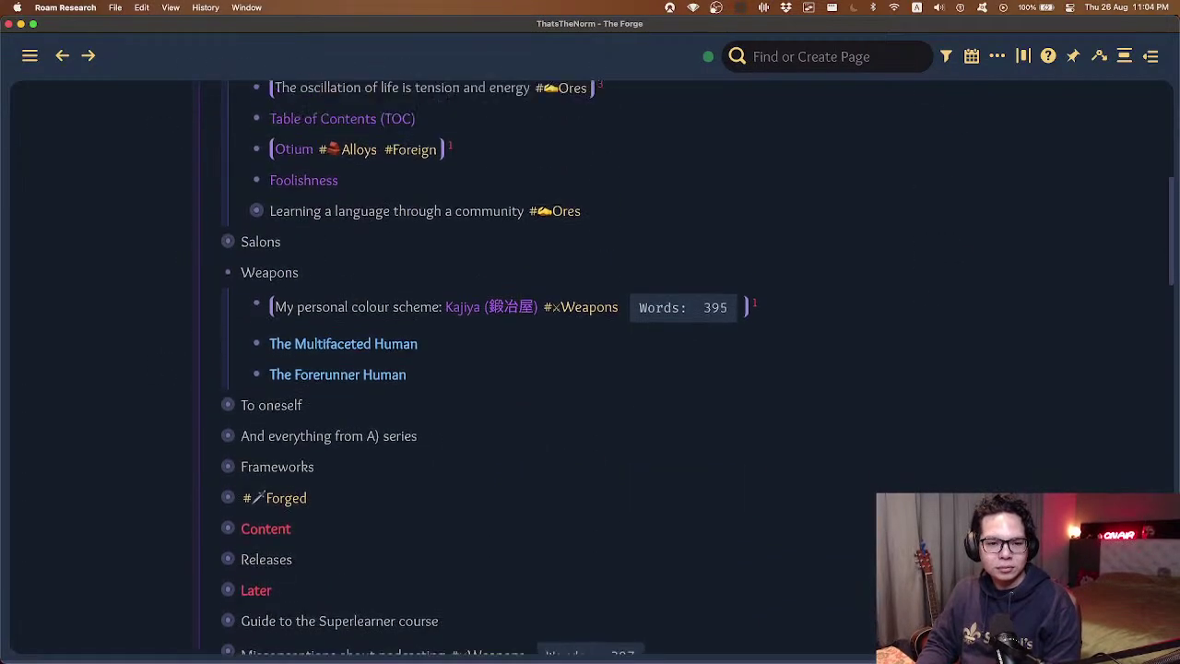
scroll(590, 369, "up", 10)
scroll(590, 369, "down", 5)
key("g")
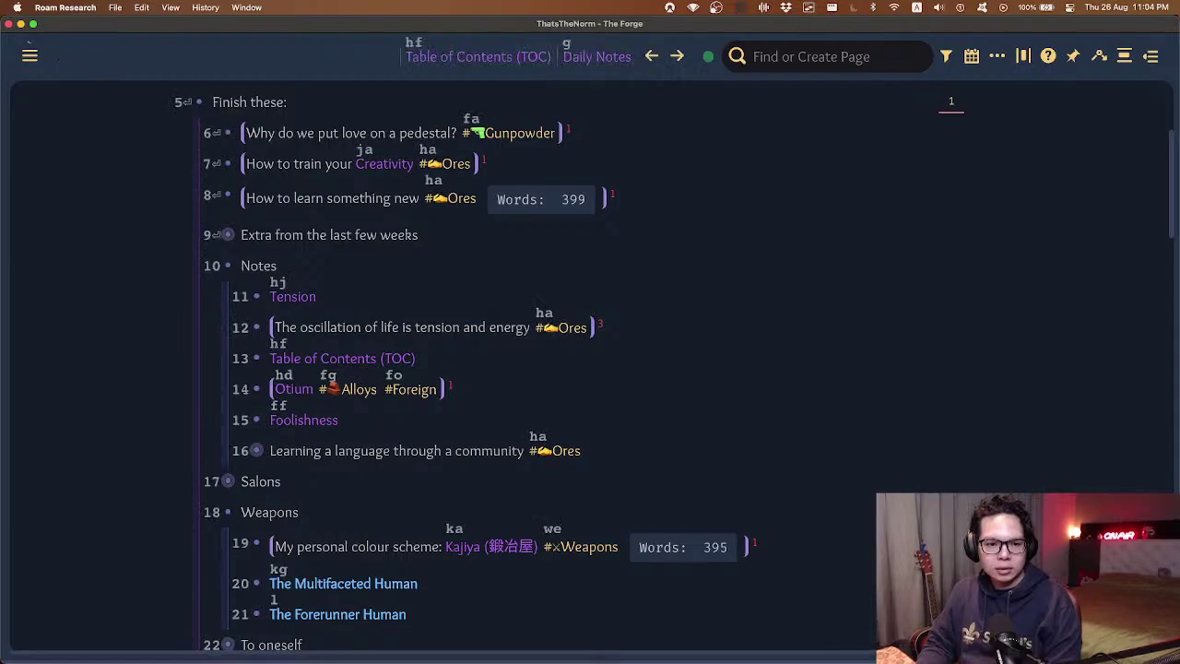
key("1")
key("0")
key("super+Up")
key("Escape")
- Add a block below "Why do we put love on a pedestal?" reading "[[August 26th, 2021]]'s #[[📺Livestream]]", using today's date
key("g")
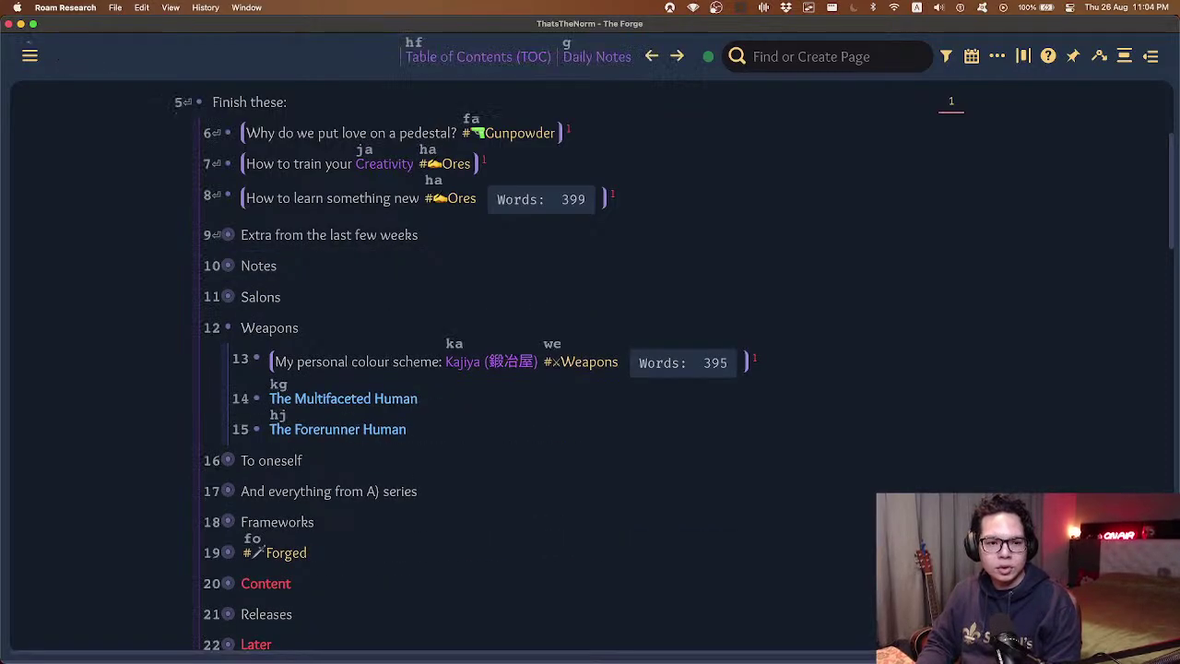
key("6")
key("Return")
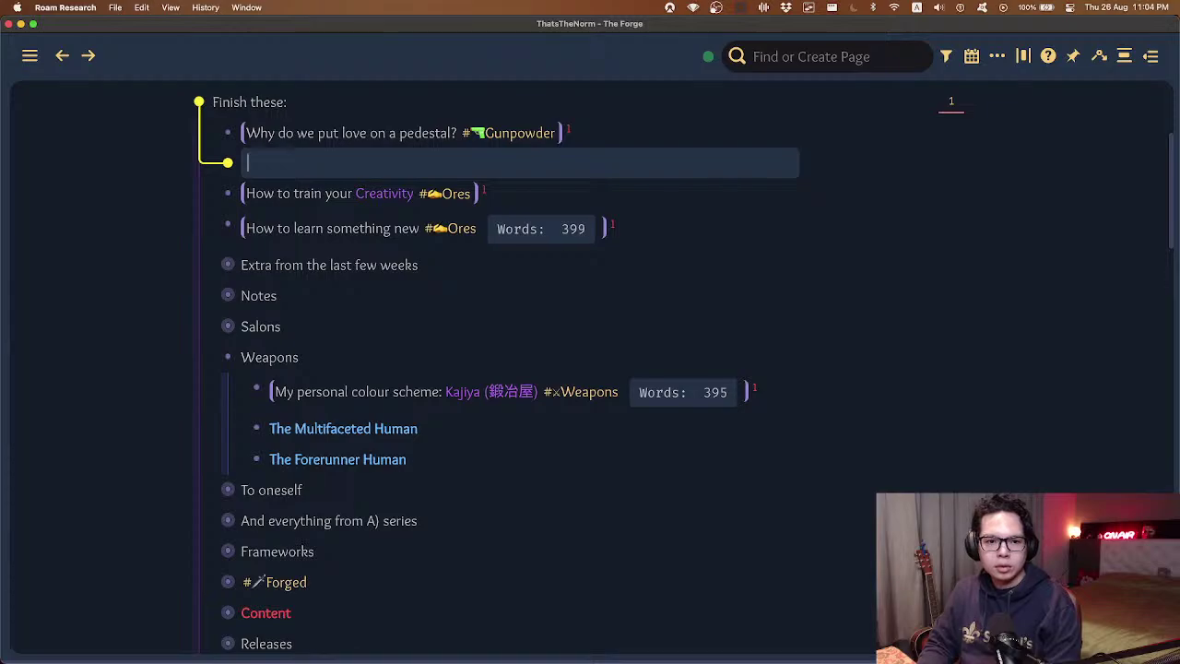
type("/ti")
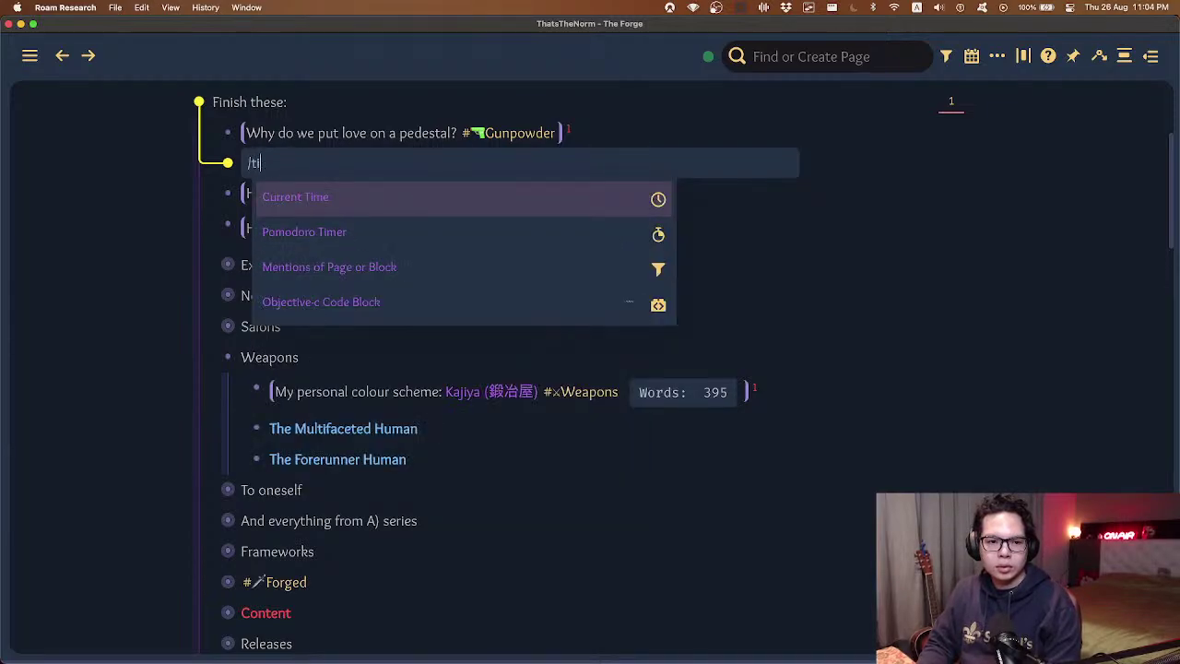
key("BackSpace")
key("BackSpace")
type("tod")
key("Down")
key("Return")
type("'s")
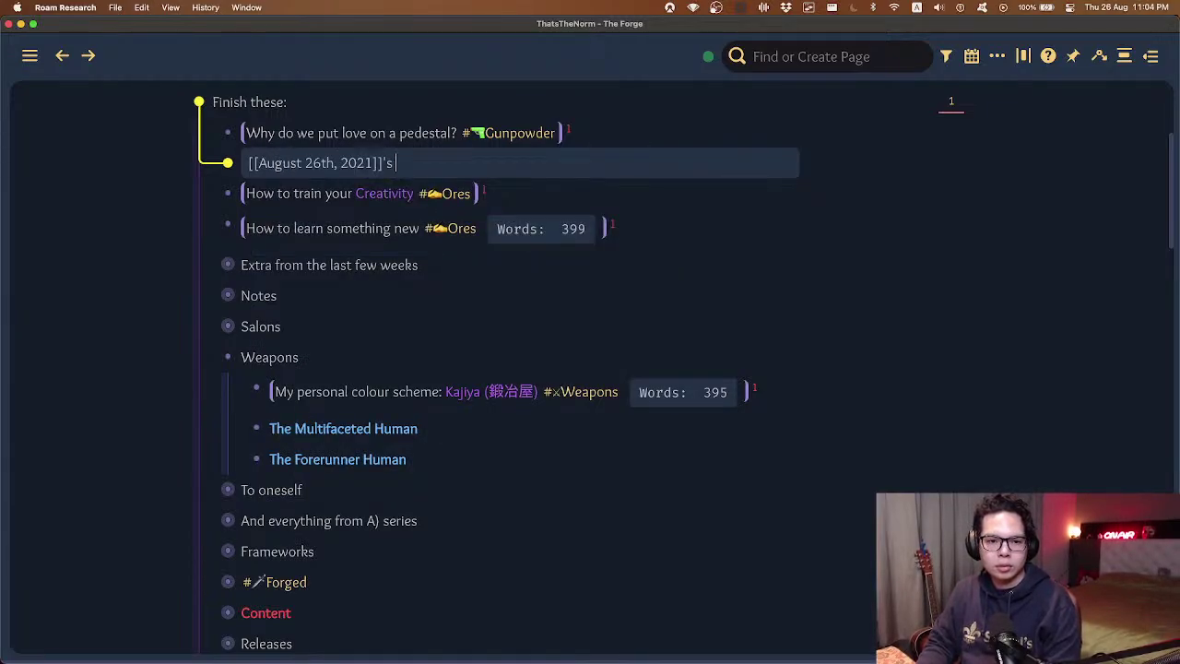
type(" #livest")
key("Return")
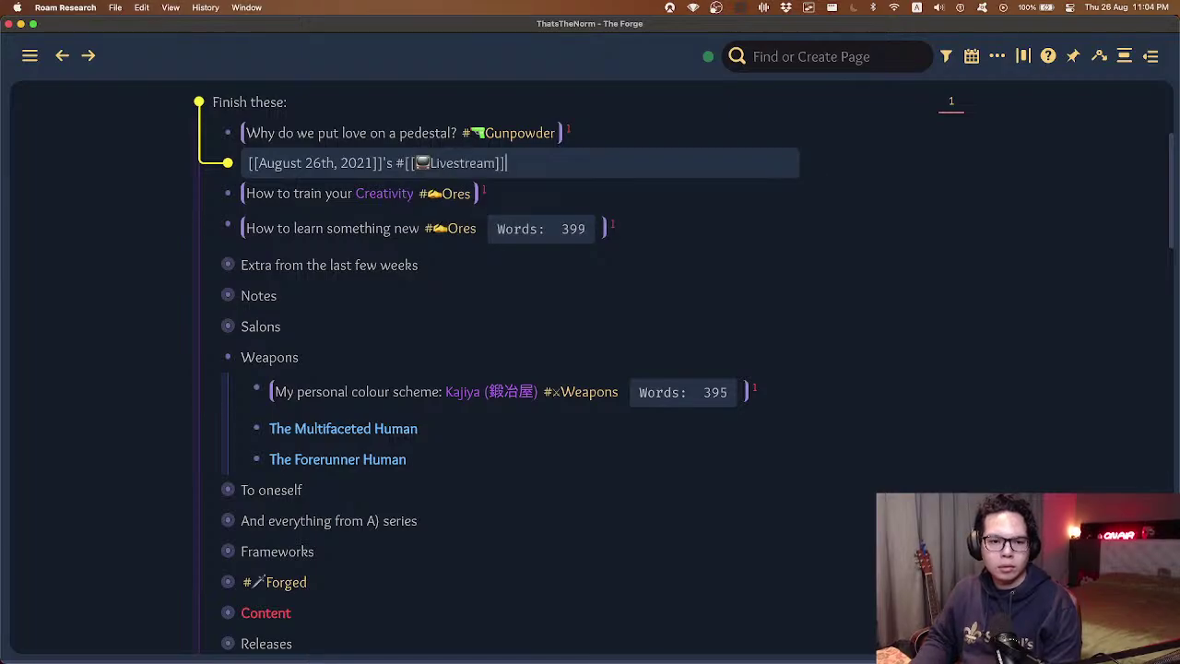
- Nest the "How to train your Creativity" and "How to learn something new" blocks under the Livestream block
key("Down")
key("Tab")
key("Down")
key("Tab")
key("Up")
key("Up")
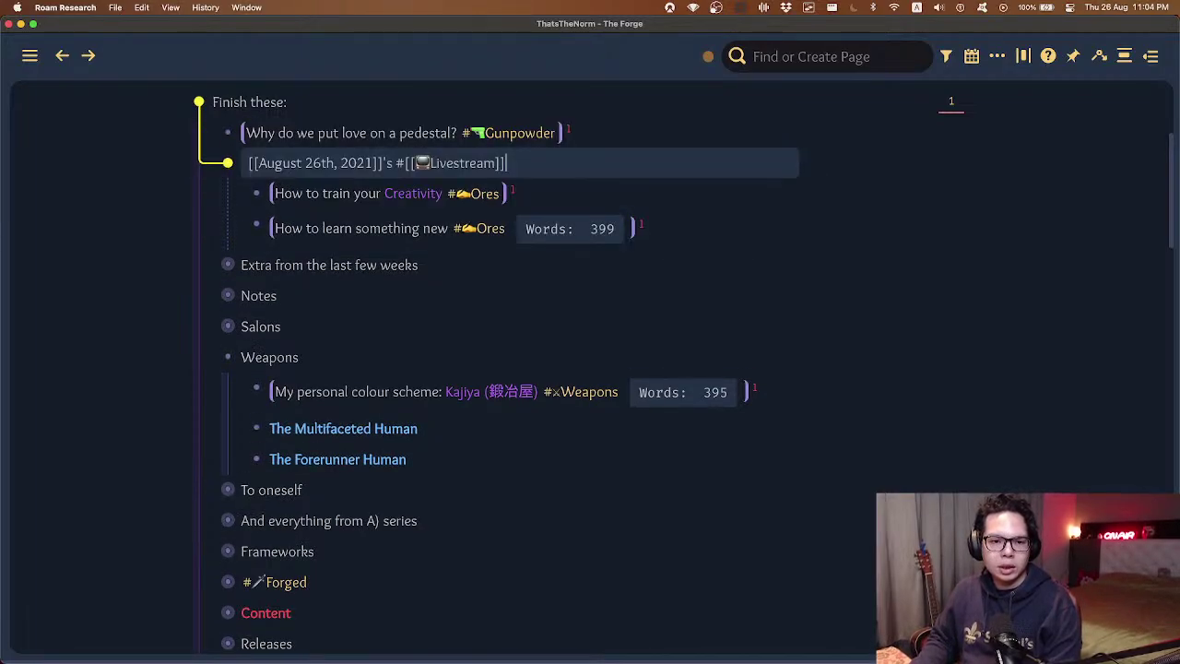
- Add a reference to the Table of Contents (TOC) page as the first child of the Livestream block
key("Return")
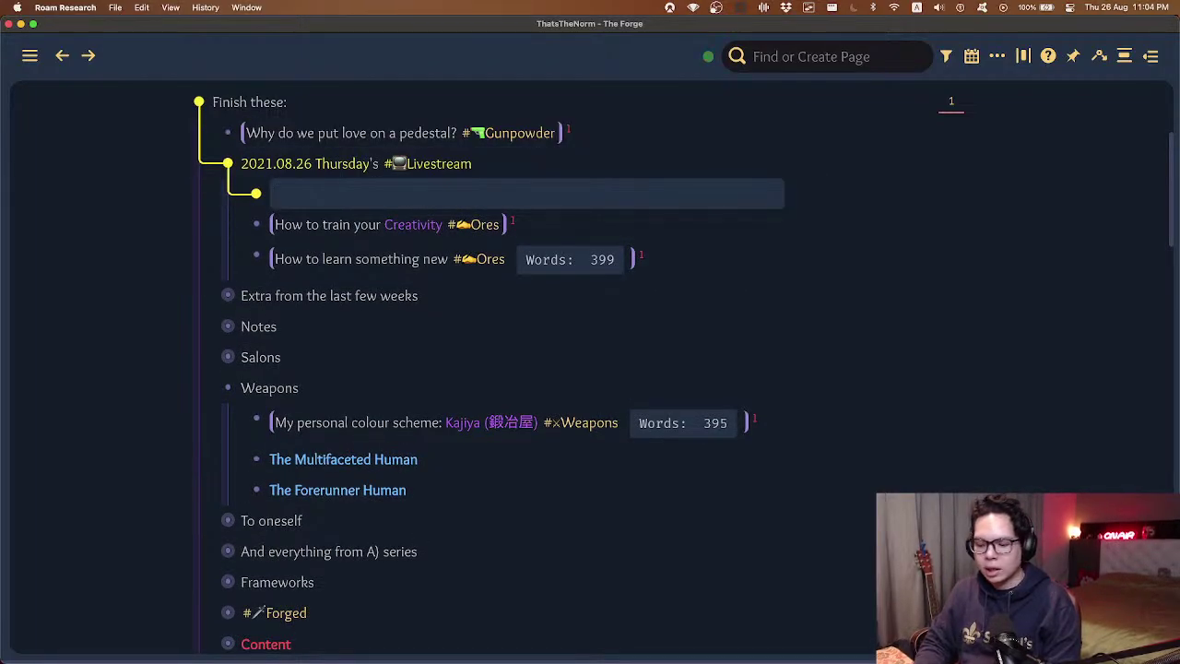
type("[[table of")
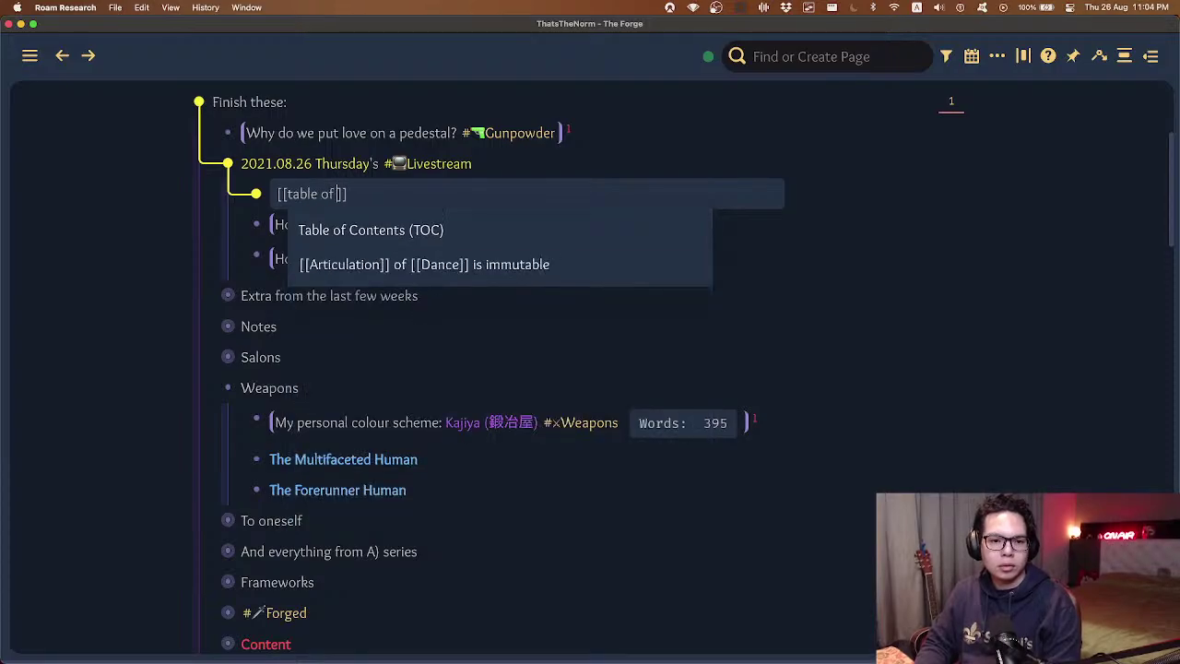
key("Return")
key("Escape")
- Move the Livestream block with its children to the Timestream block of today's daily note
key("g")
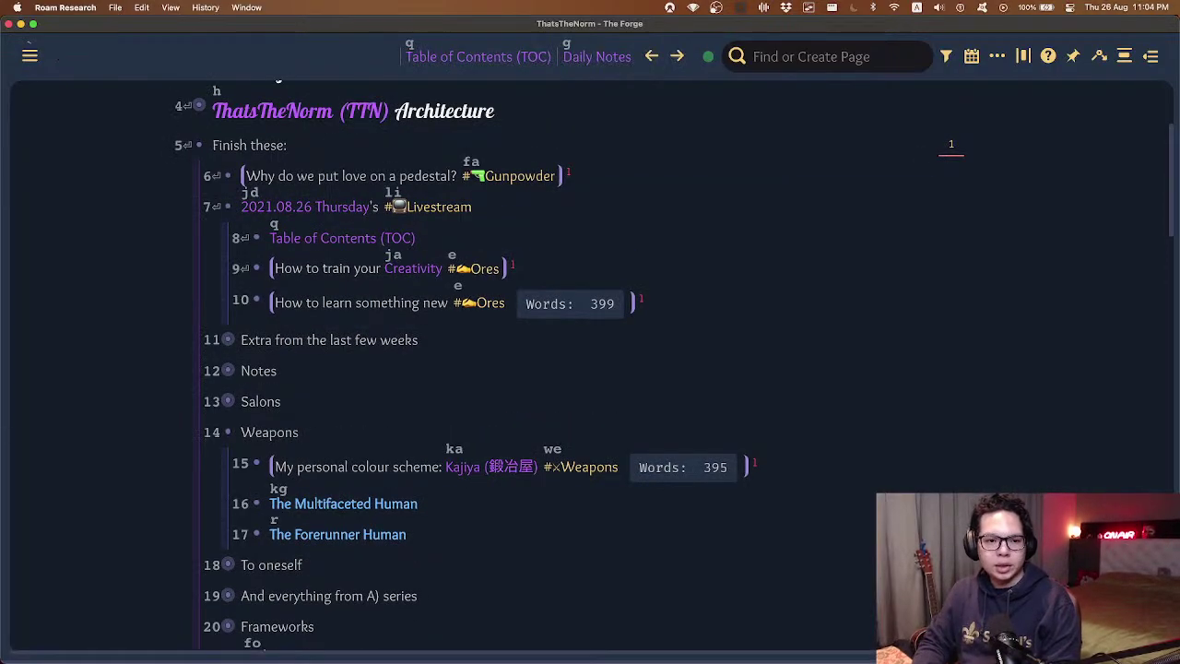
key("7")
key("Escape")
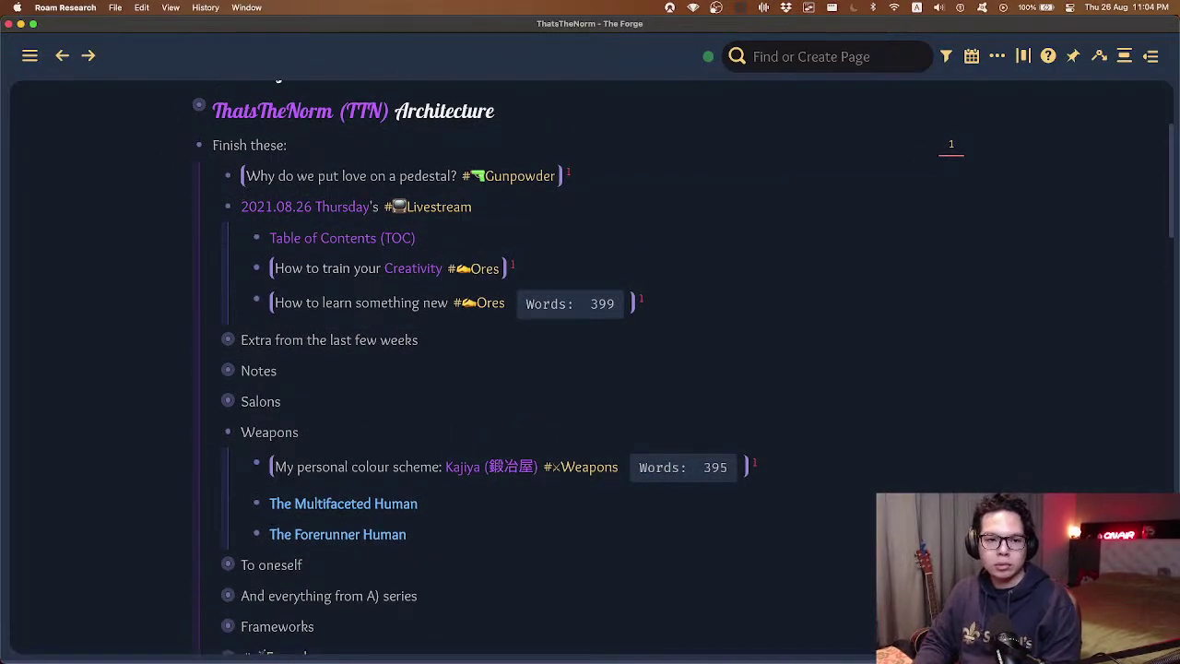
key("g")
key("7")
key("Return")
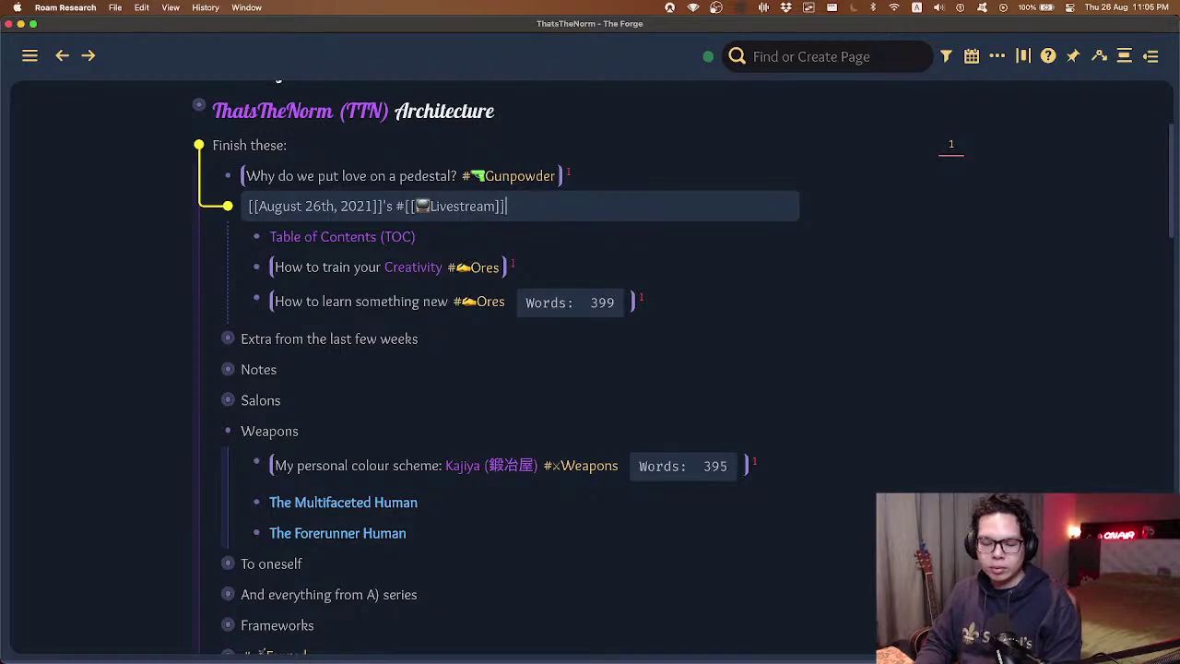
key("super+p")
type("mbt")
key("Return")
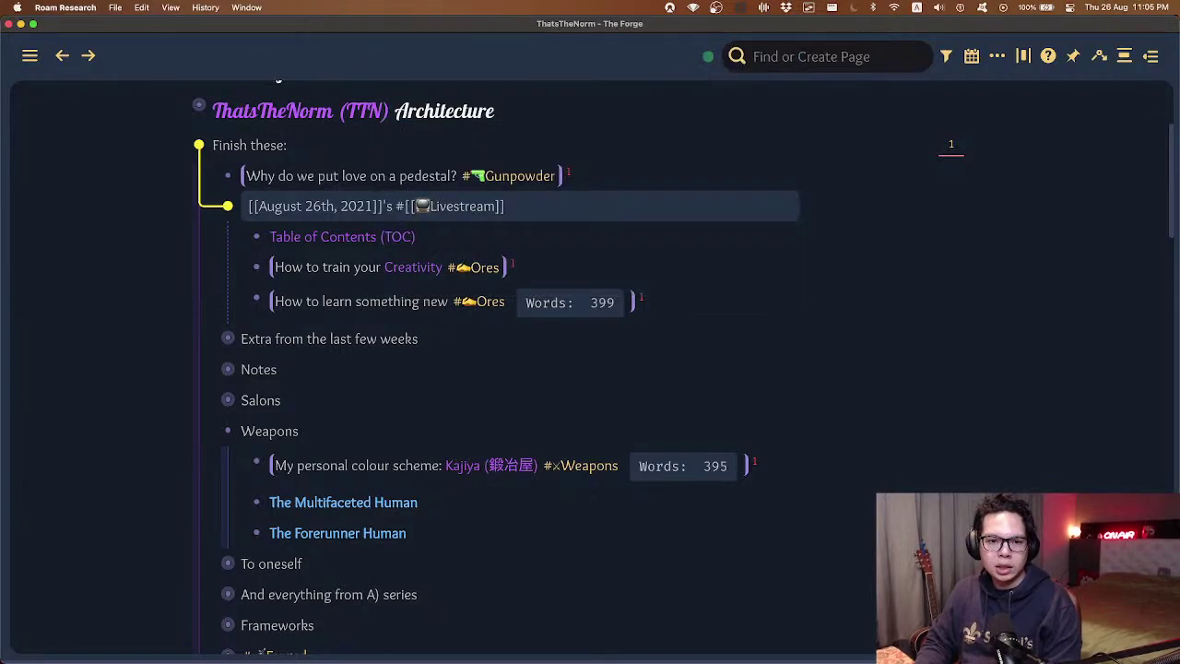
key("Down")
key("Return")
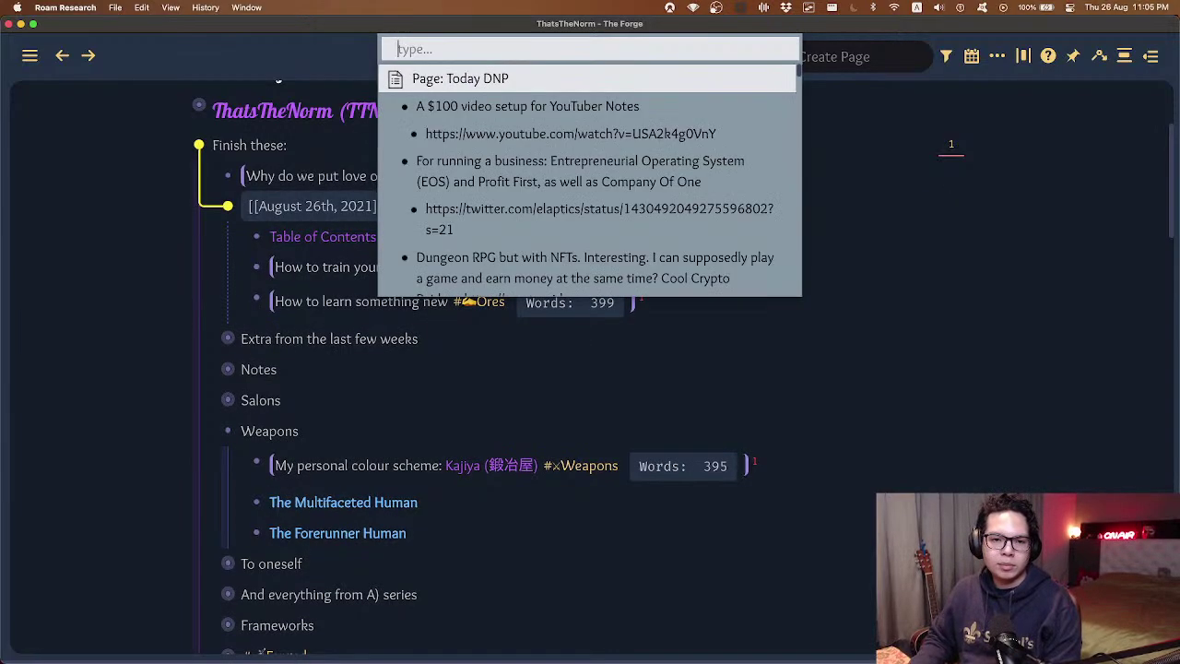
type("treasu")
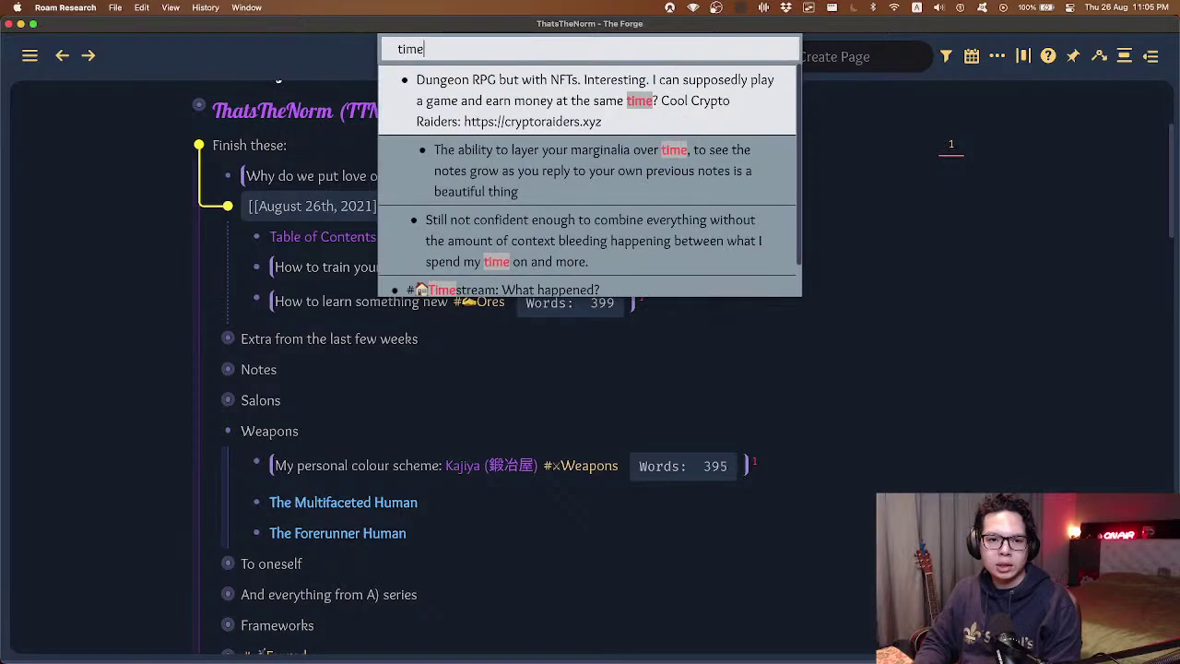
key("Return")
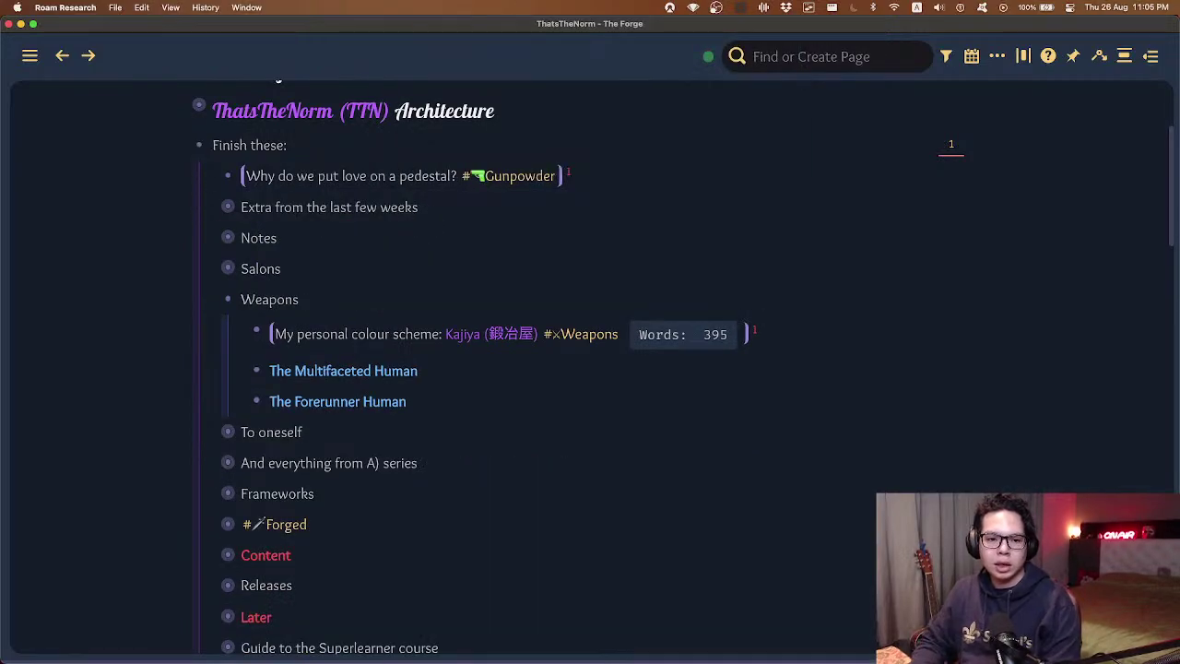
- Open the Daily Notes page and show the sidebar with the page shortcuts
key("f")
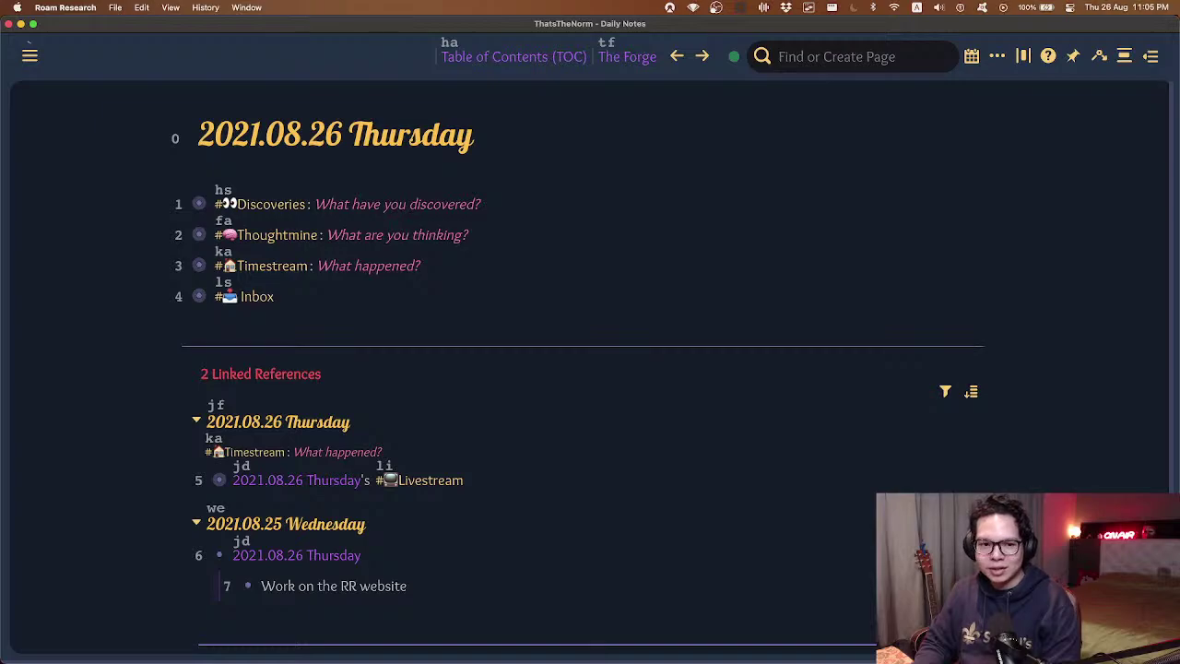
key("grave")
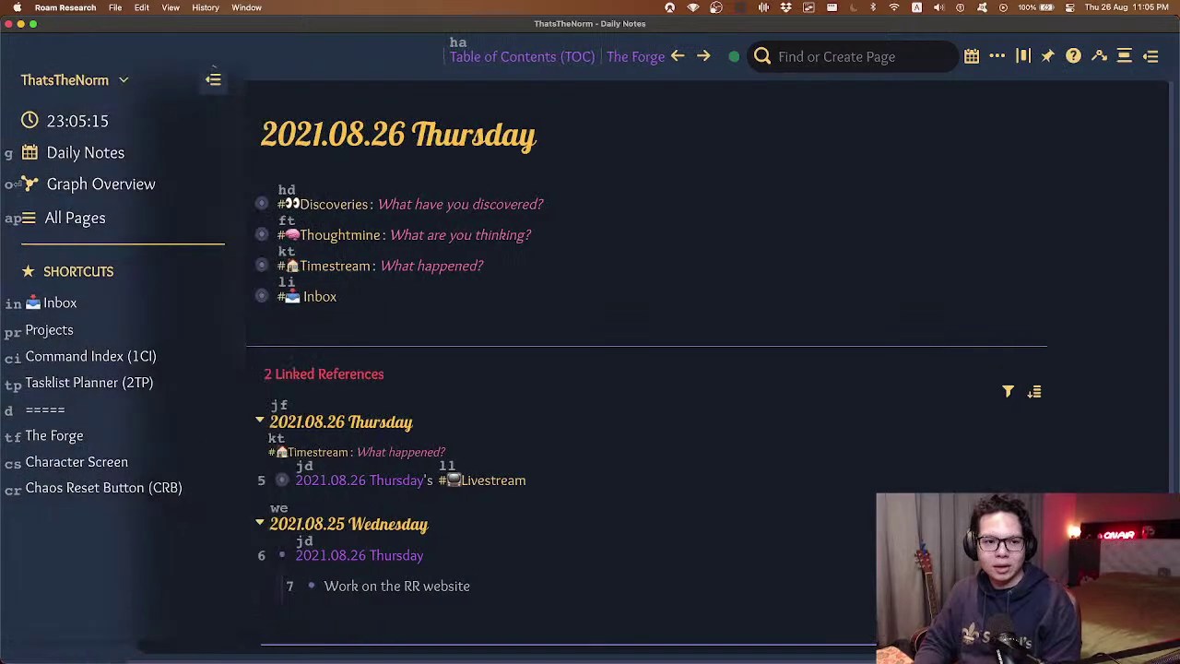
key("Escape")
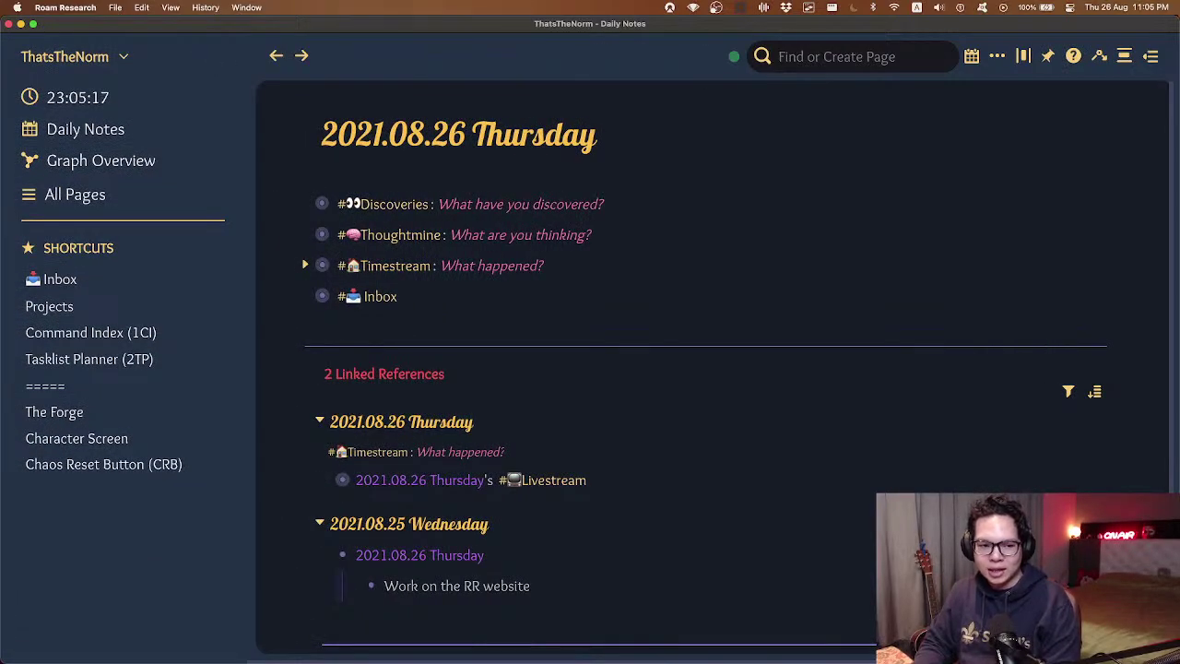
- Open The Forge page from the shortcuts and hide the shortcuts sidebar
key("f")
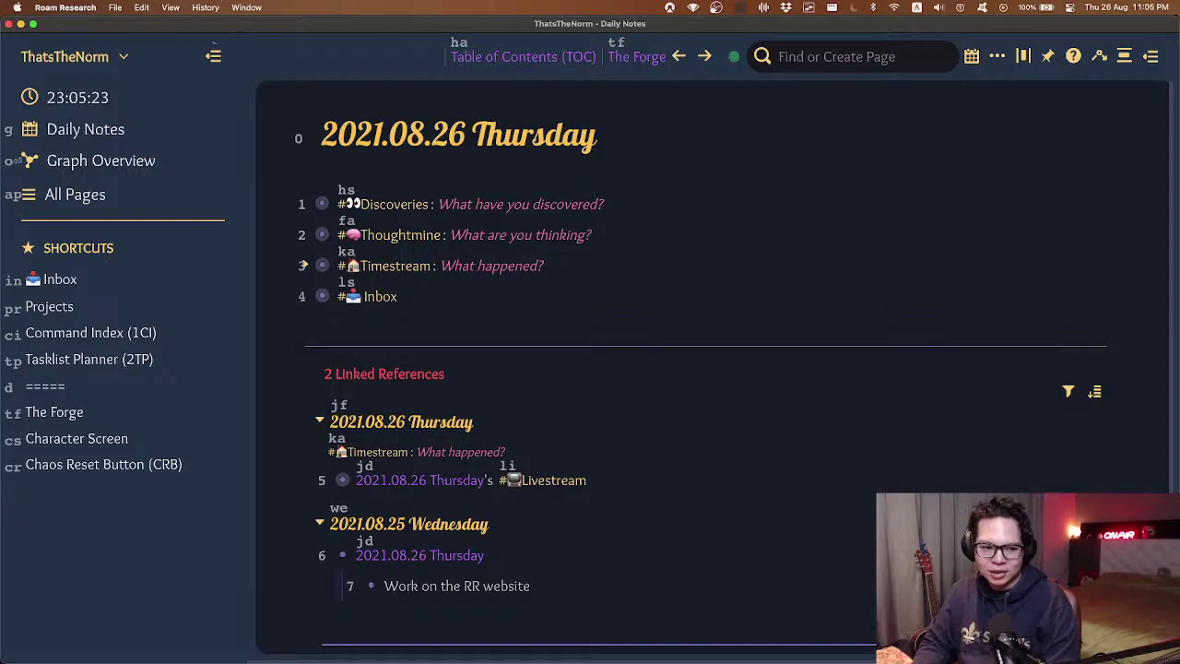
key("t")
key("f")
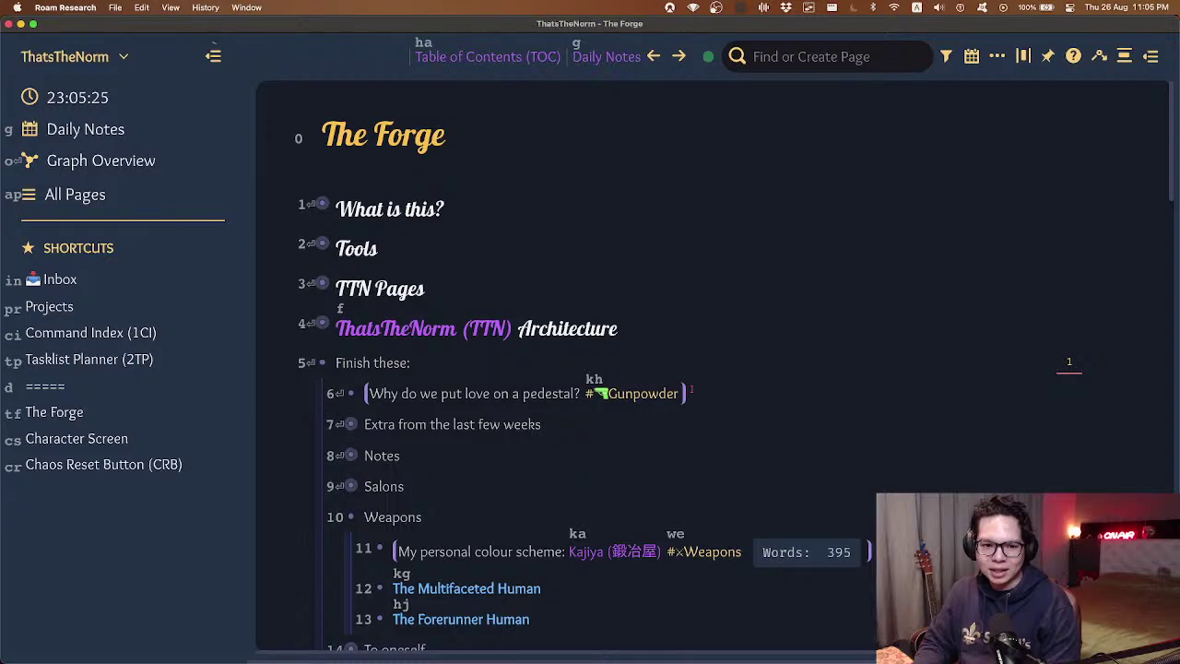
key("super+backslash")
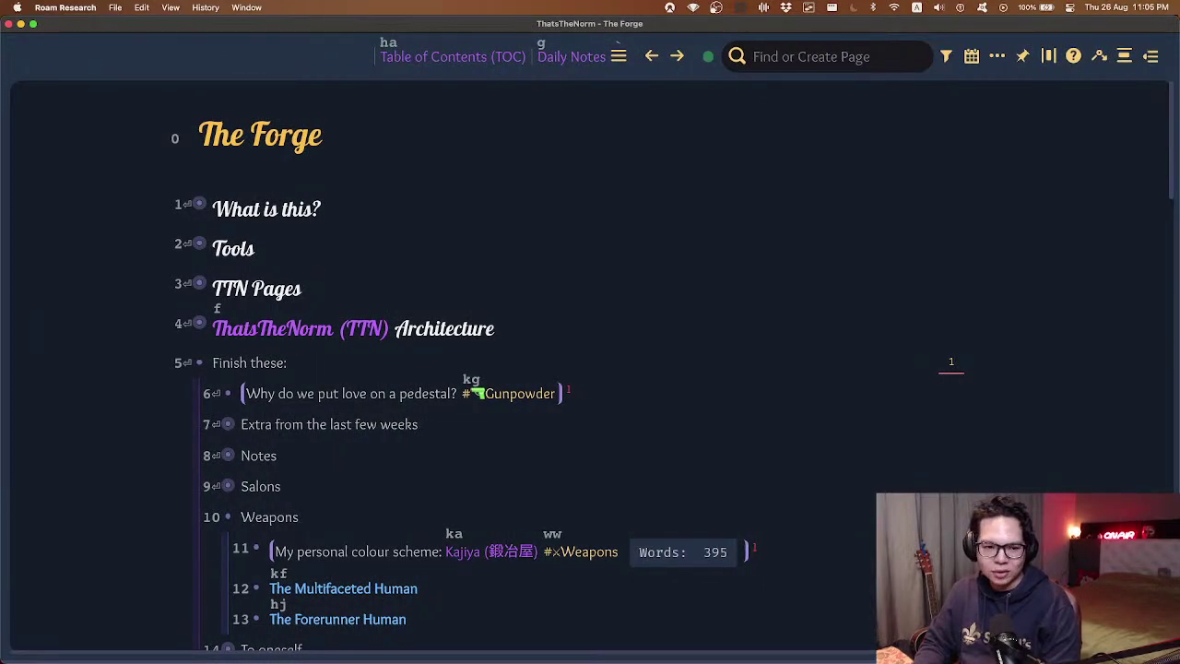
- Switch to the Daily Notes page and back to The Forge
key("g")
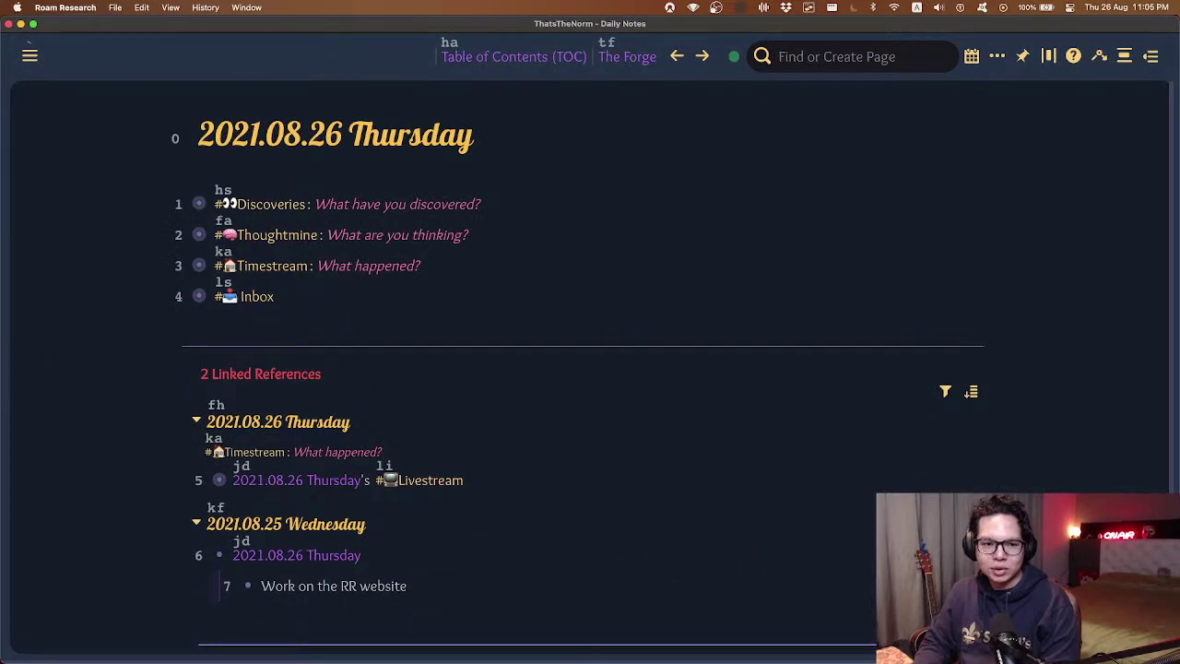
key("t")
key("f")
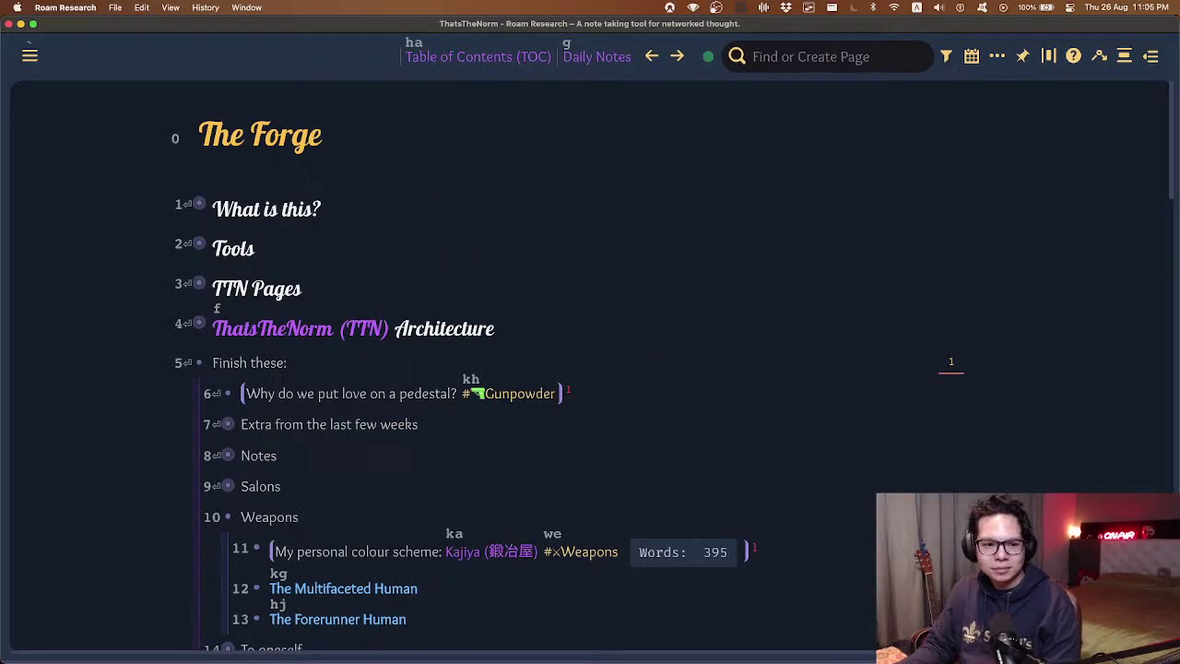
- Expand the "What is this?" block on The Forge page and collapse it again
left_click(434, 205)
key("Escape")
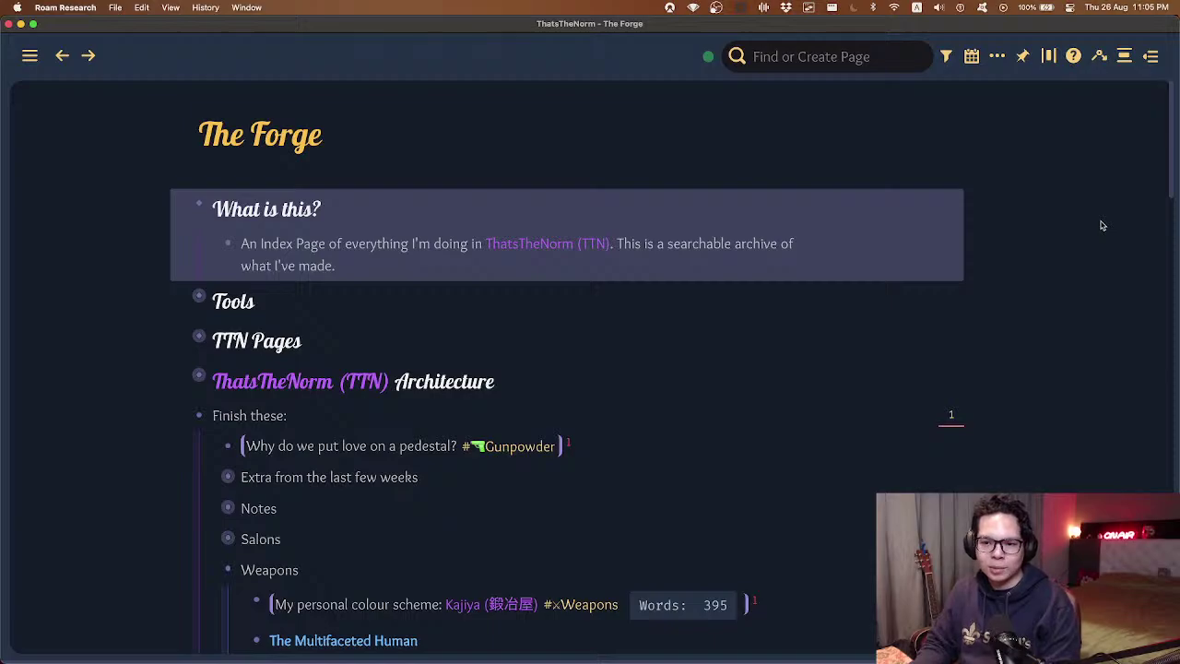
key("Escape")
key("1")
key("z")
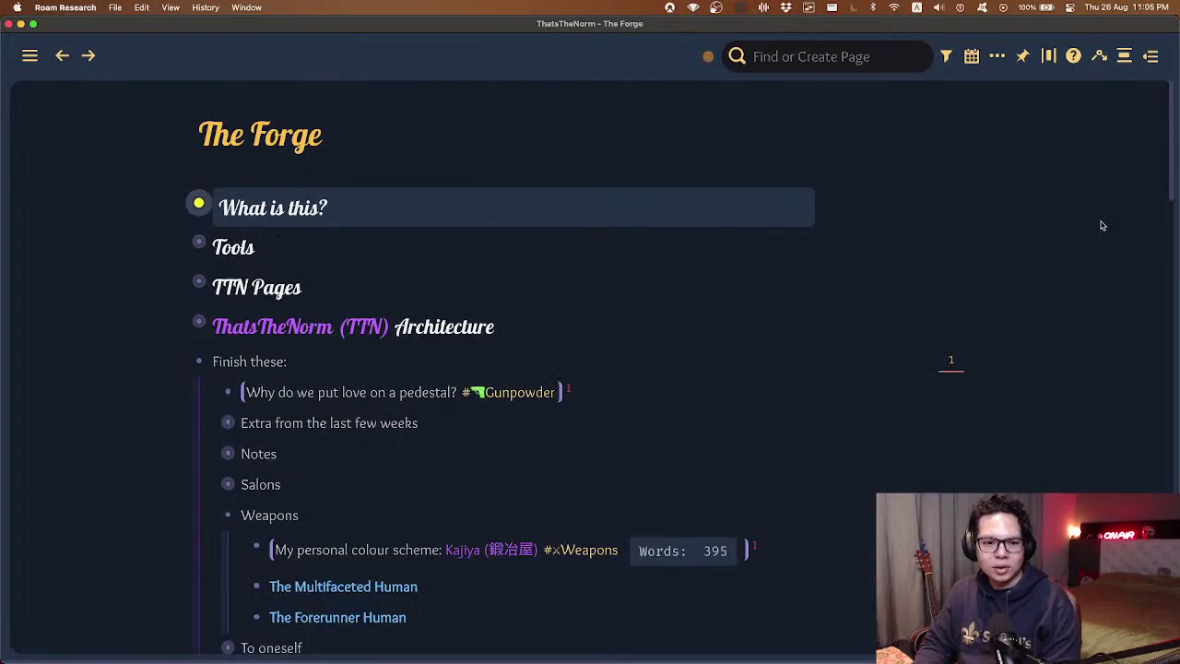
- Move down to the "Finish these:" block, collapse it and leave its editing mode
key("j")
key("j")
key("i")
key("Down")
key("ctrl+Down")
key("ctrl+Up")
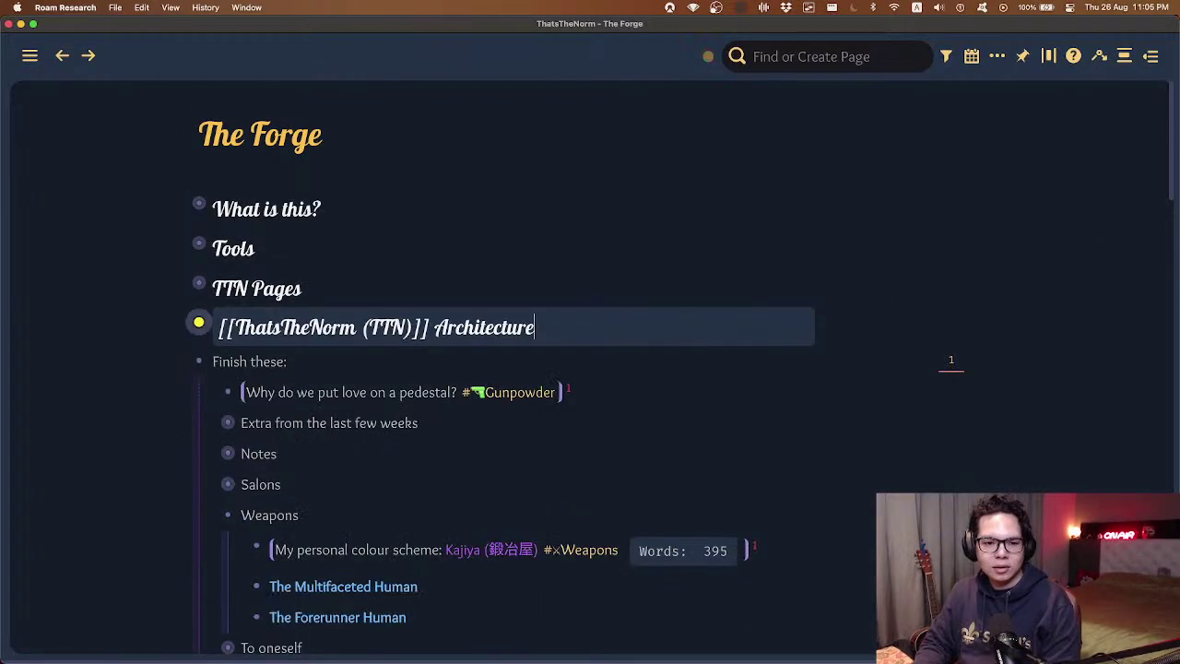
key("Down")
key("ctrl+Up")
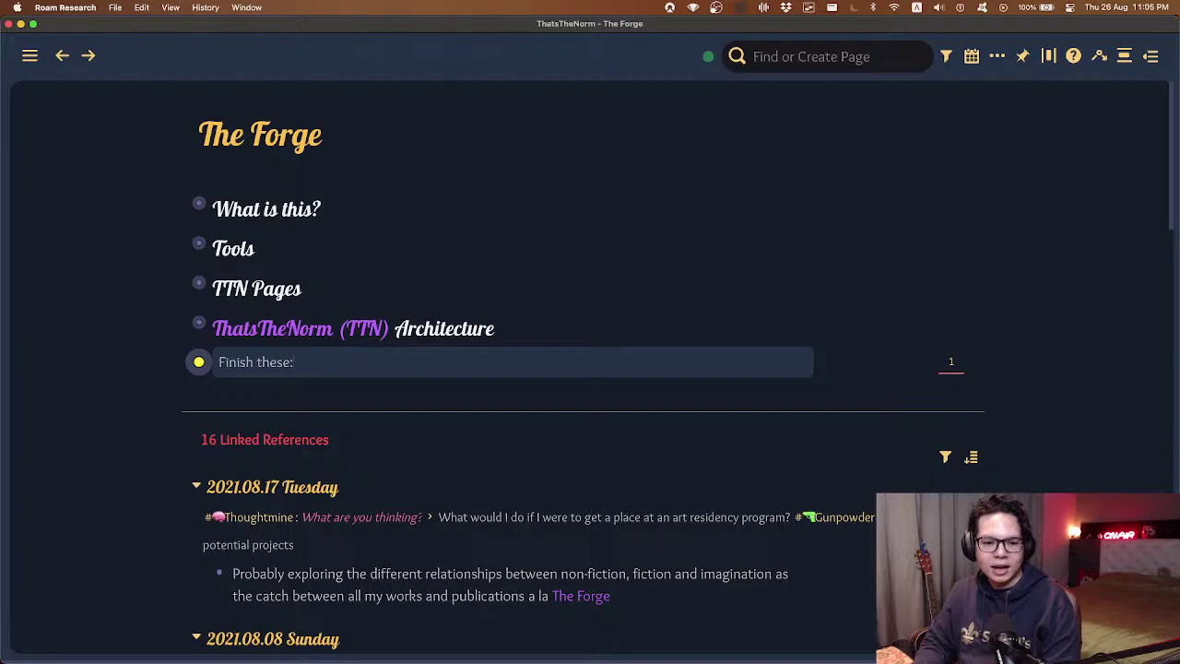
key("Escape")
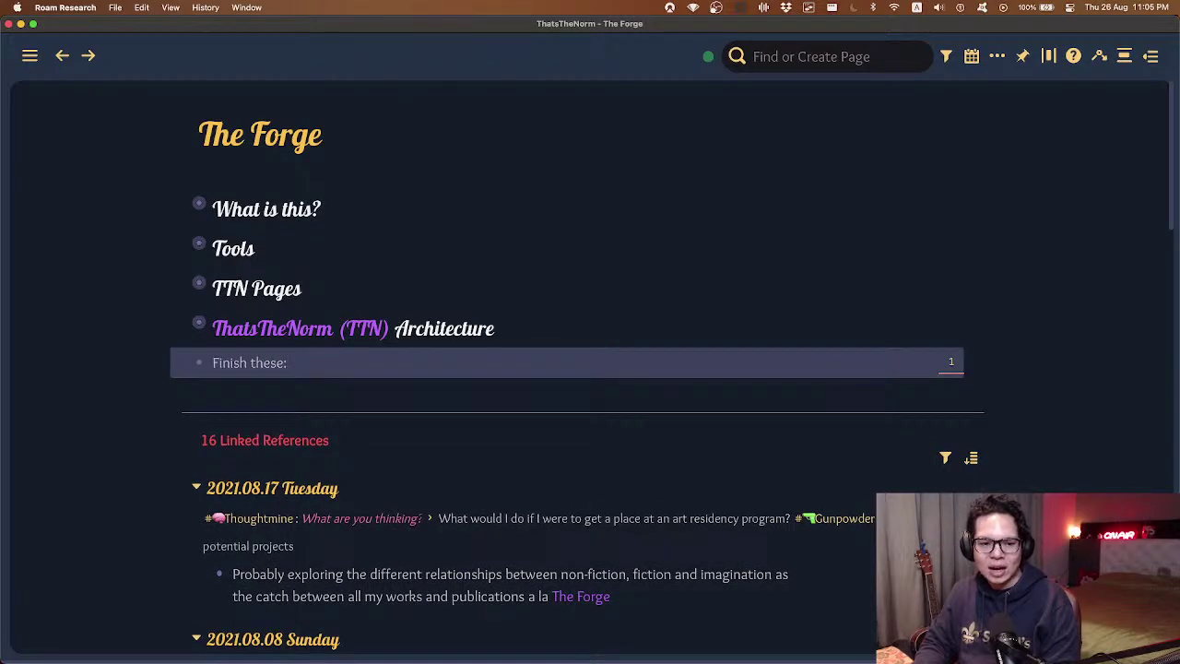
- Expand the "Finish these:" block on The Forge page, collapse it again and leave its editing mode
key("Return")
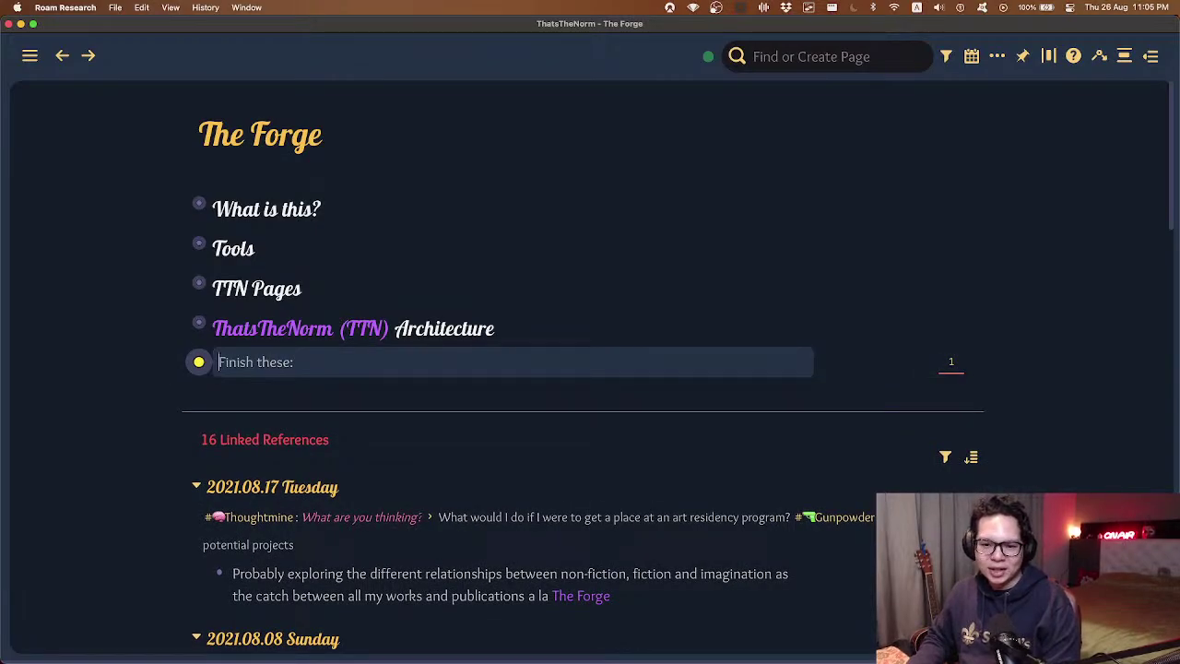
left_click(230, 361)
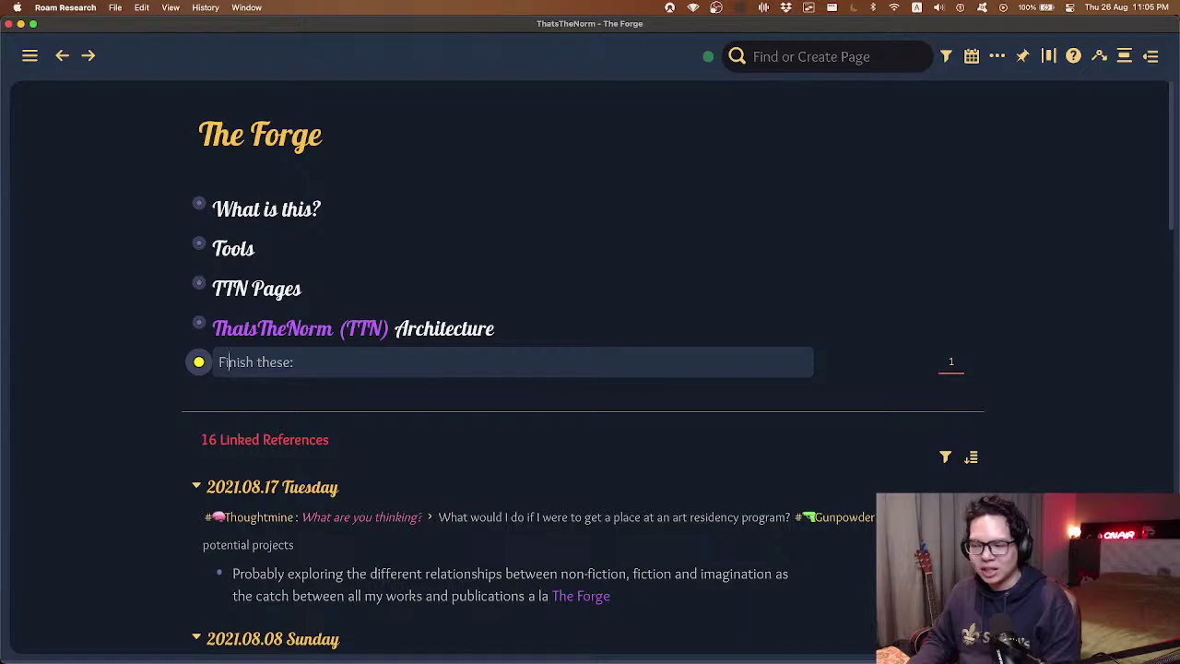
key("super+Down")
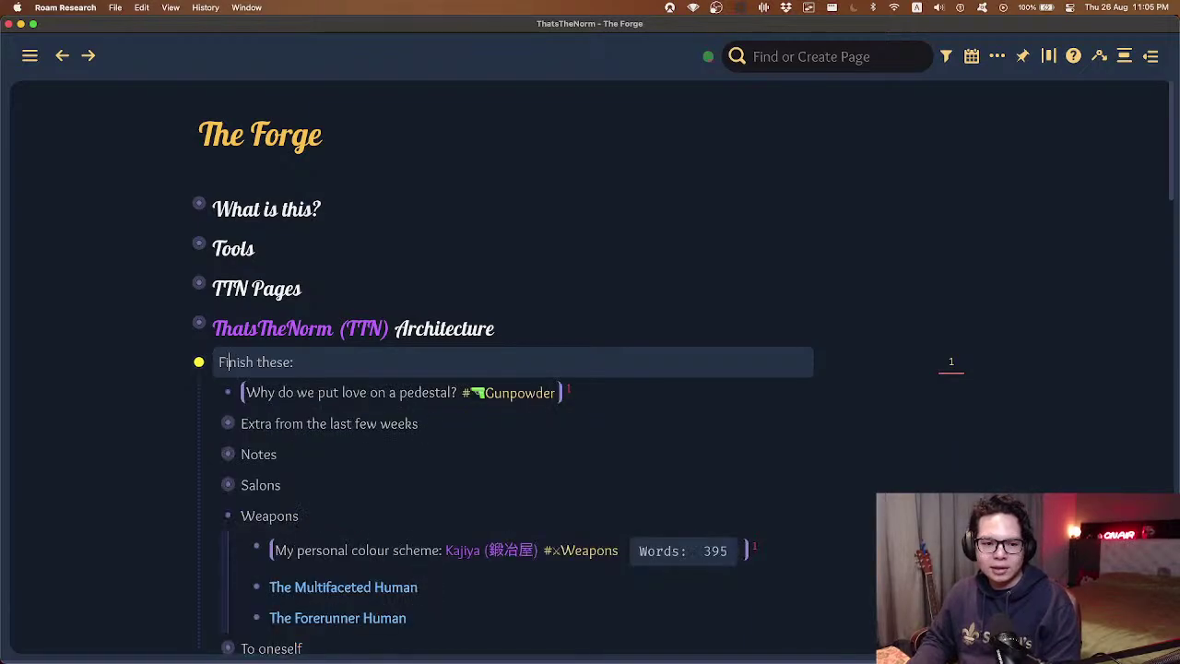
key("super+Up")
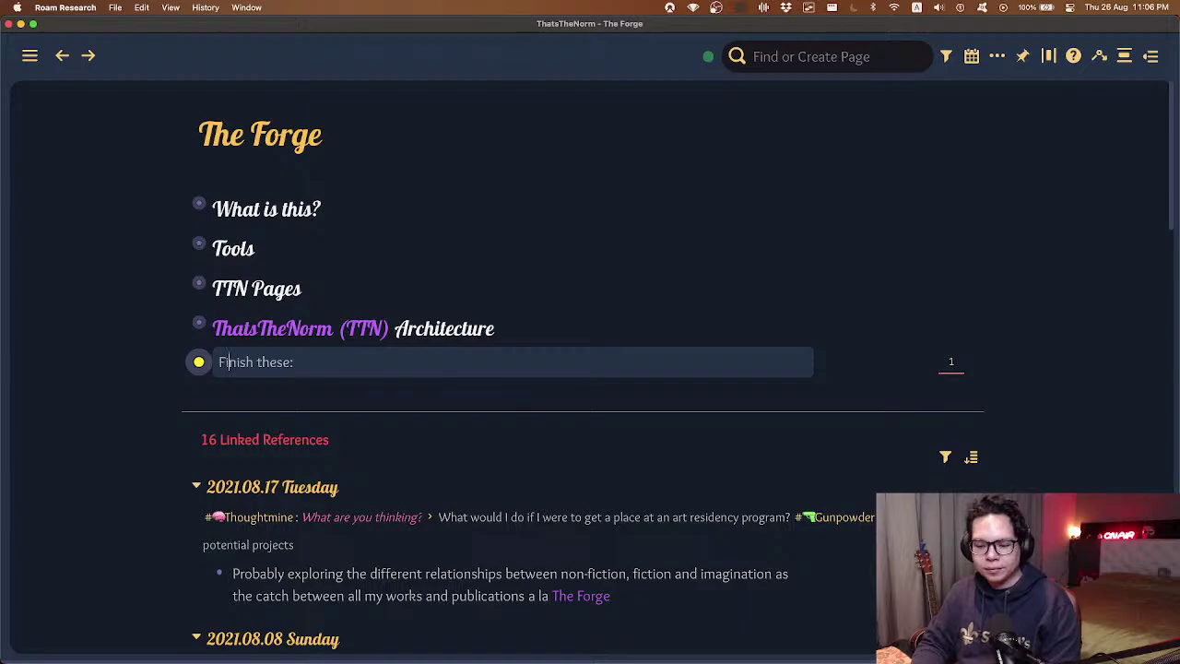
key("Escape")
key("Escape")
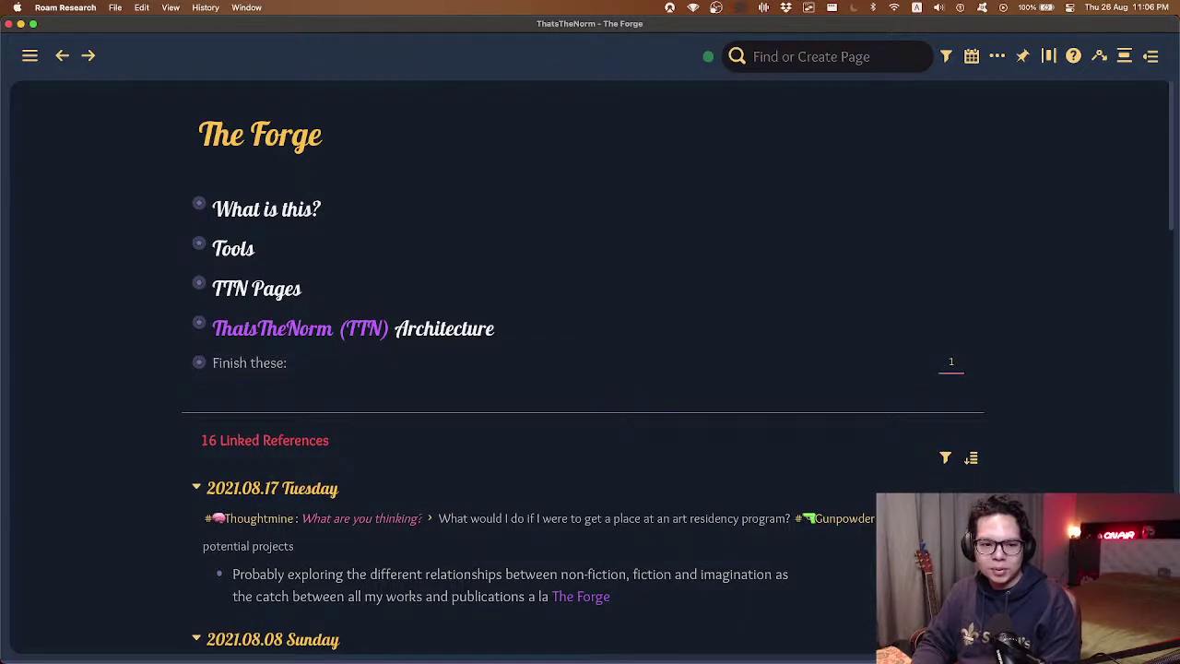
- Switch from The Forge to the Daily Notes page and dismiss the navigation hints
key("t")
key("f")
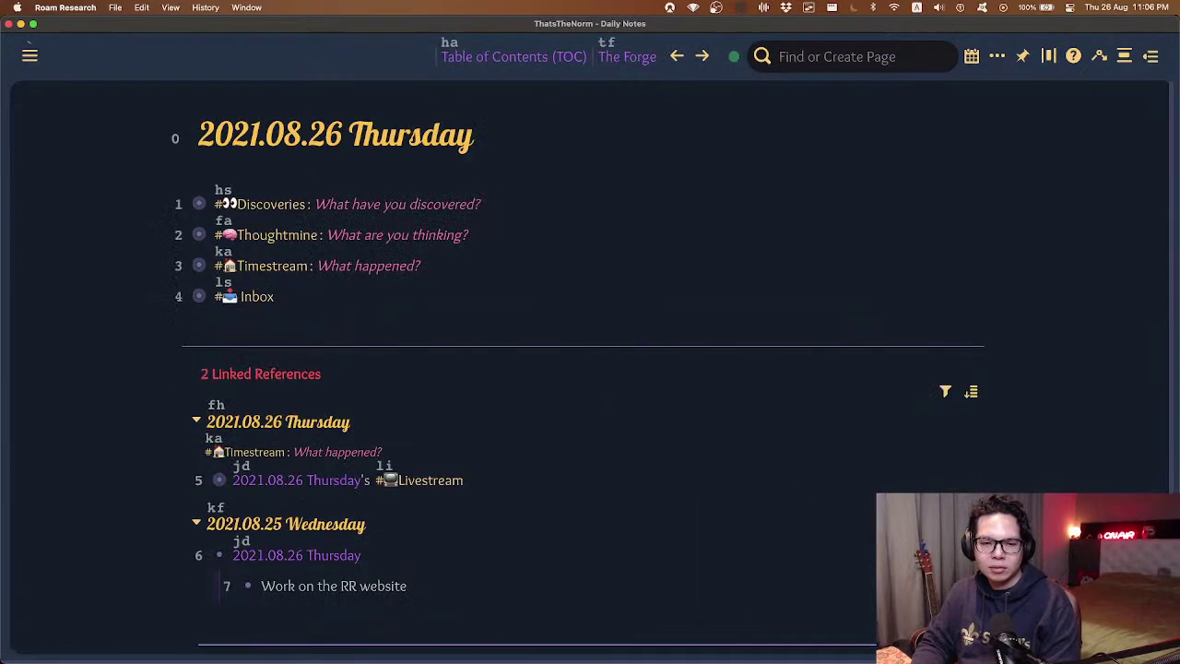
key("Escape")
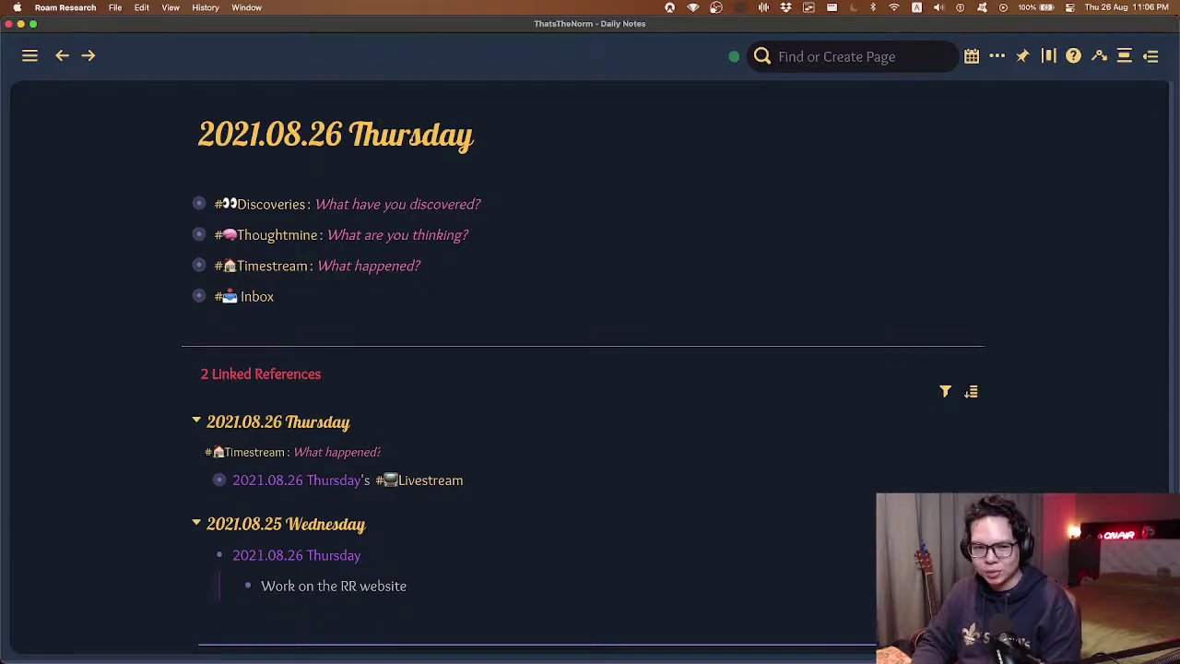
- Expand the Timestream block in the 2021.08.26 Thursday note and collapse the Livestream block nested under it
key("f")
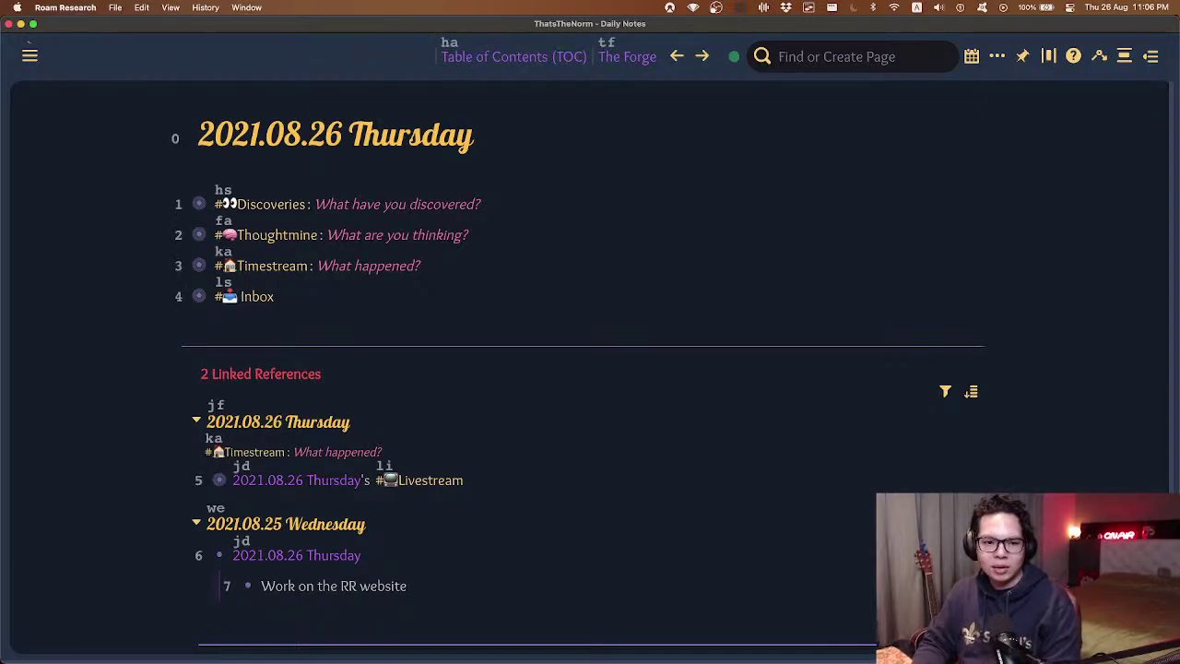
key("3")
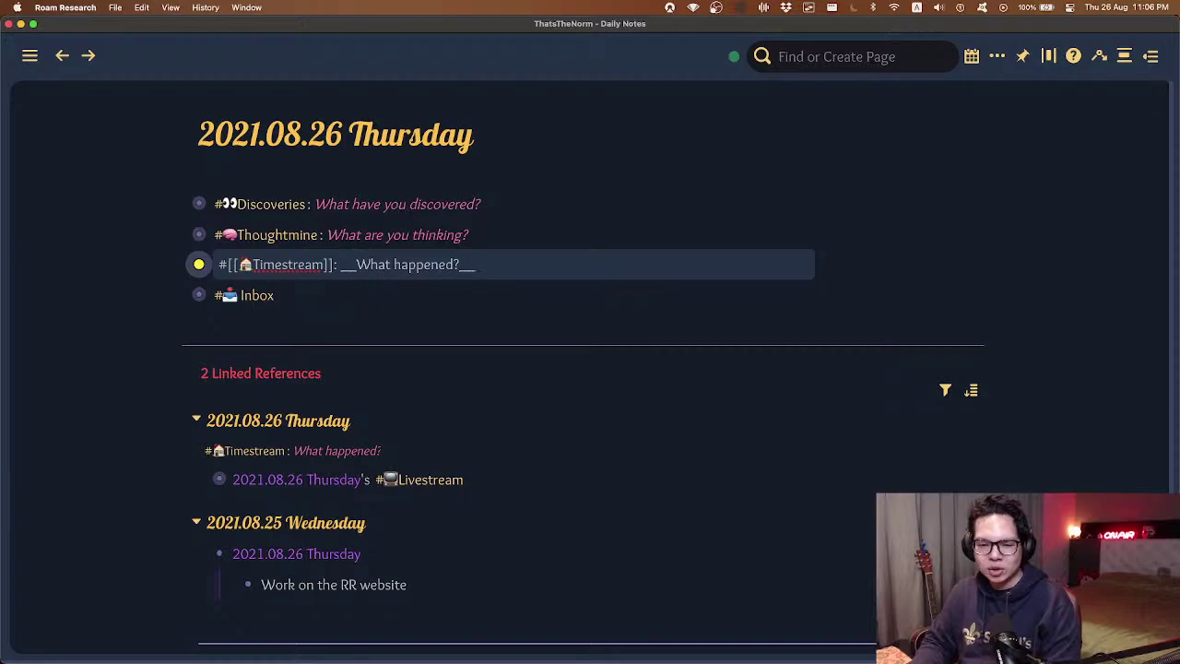
key("super+Down")
key("Down")
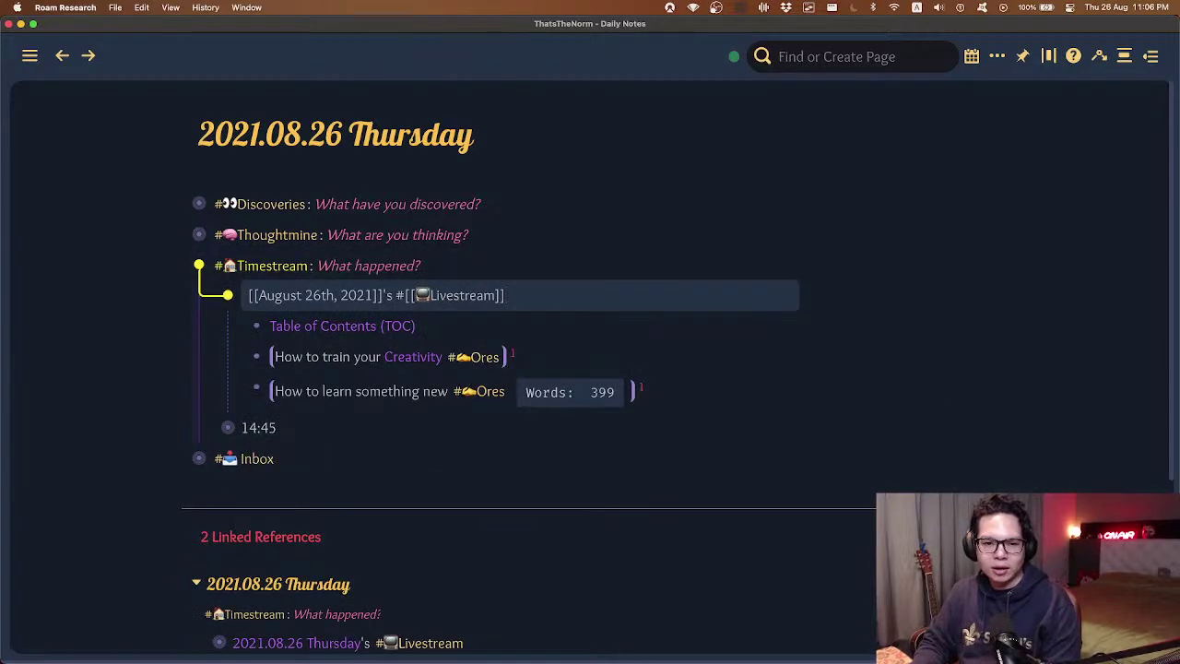
key("super+Up")
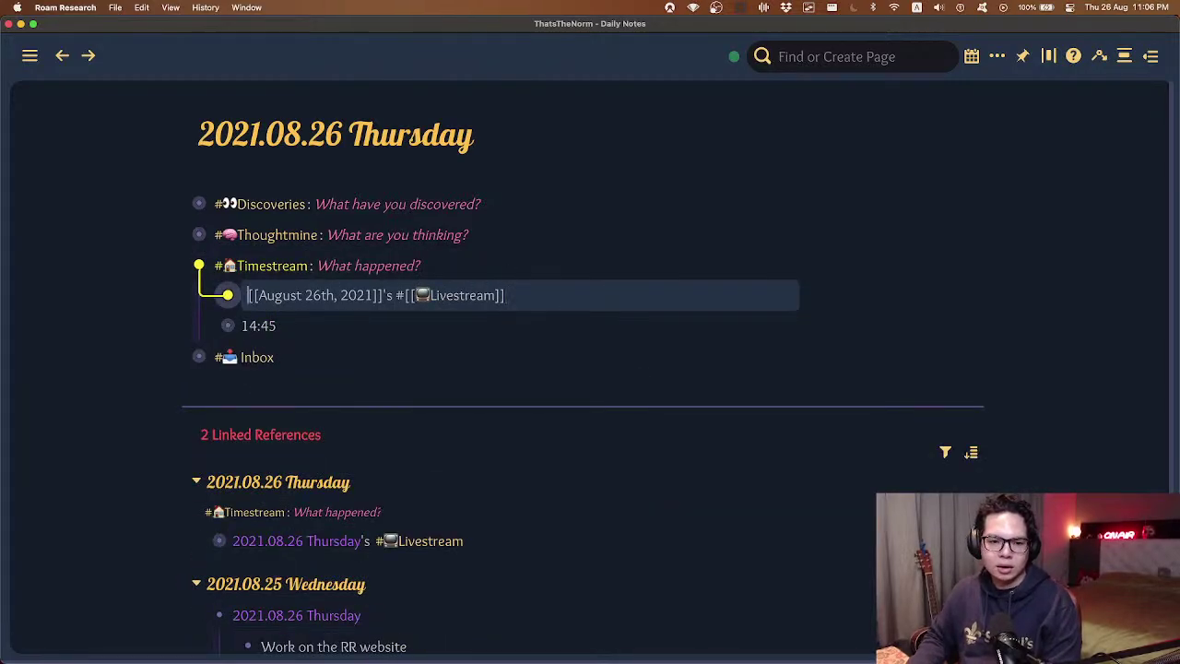
- Replace the "[[August 26th, 2021]]'s" text before the Livestream tag with the current time, 23:06
key("alt+shift+Right")
key("alt+Right")
key("alt+Right")
key("alt+Right")
key("super+shift+Left")
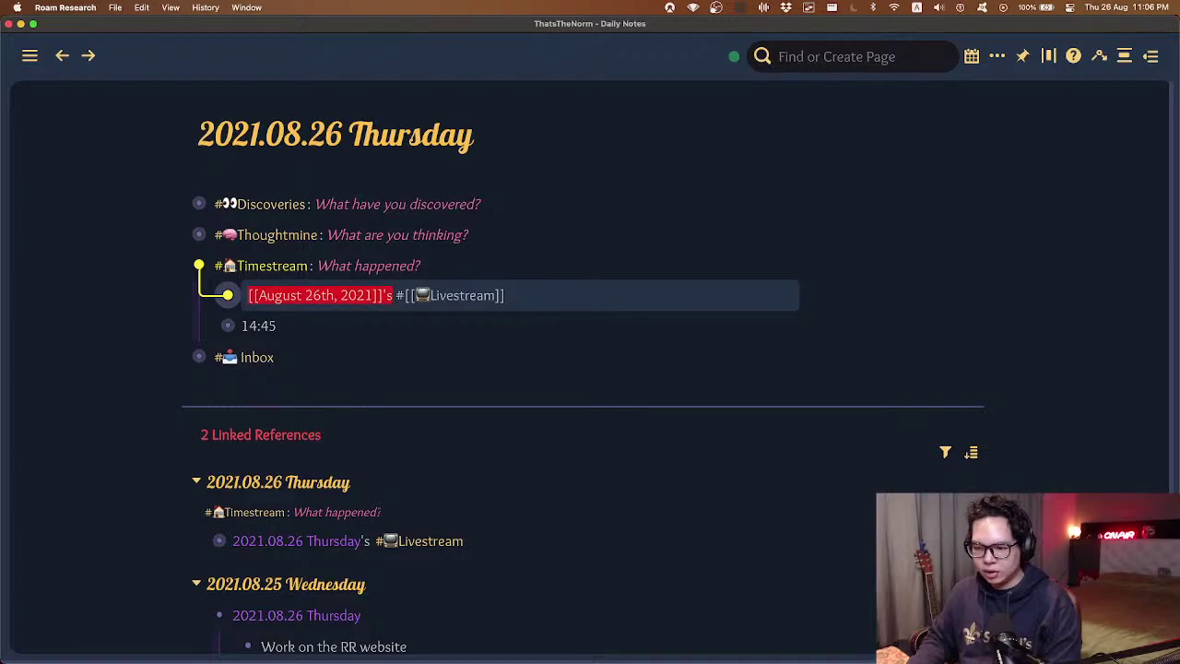
key("BackSpace")
type("/ti")
key("Return")
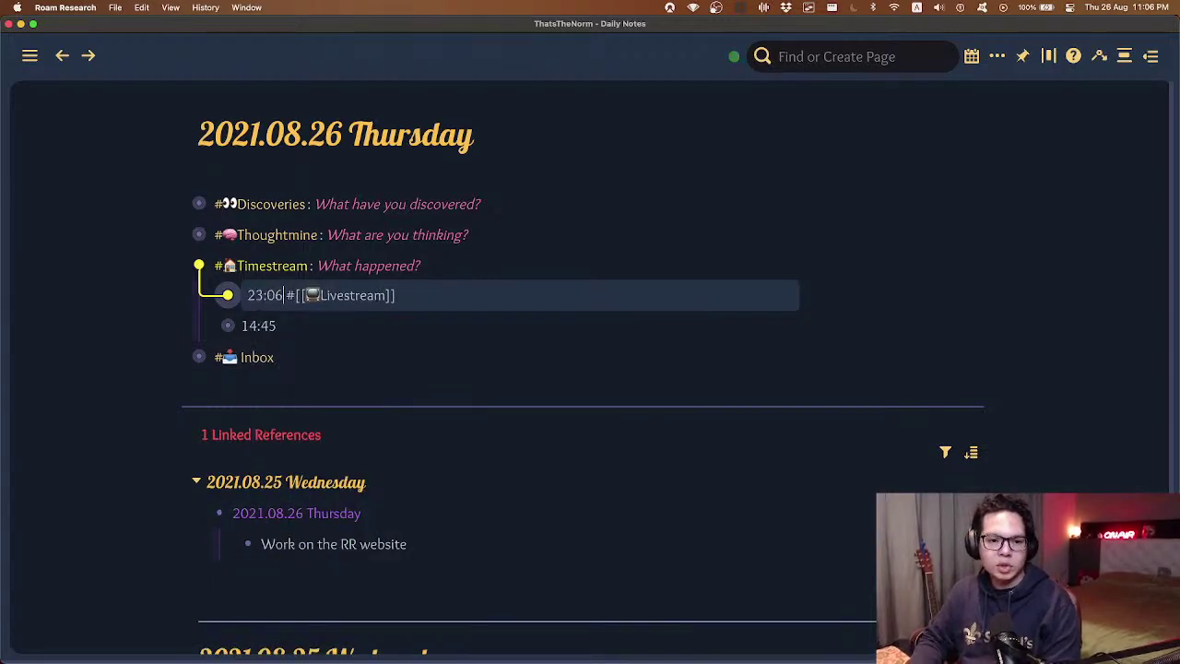
- Move the 23:06 Livestream block below the 14:45 block under Timestream and return the cursor to it
key("super+shift+Down")
key("Up")
key("Up")
key("Down")
key("Down")
key("Down")
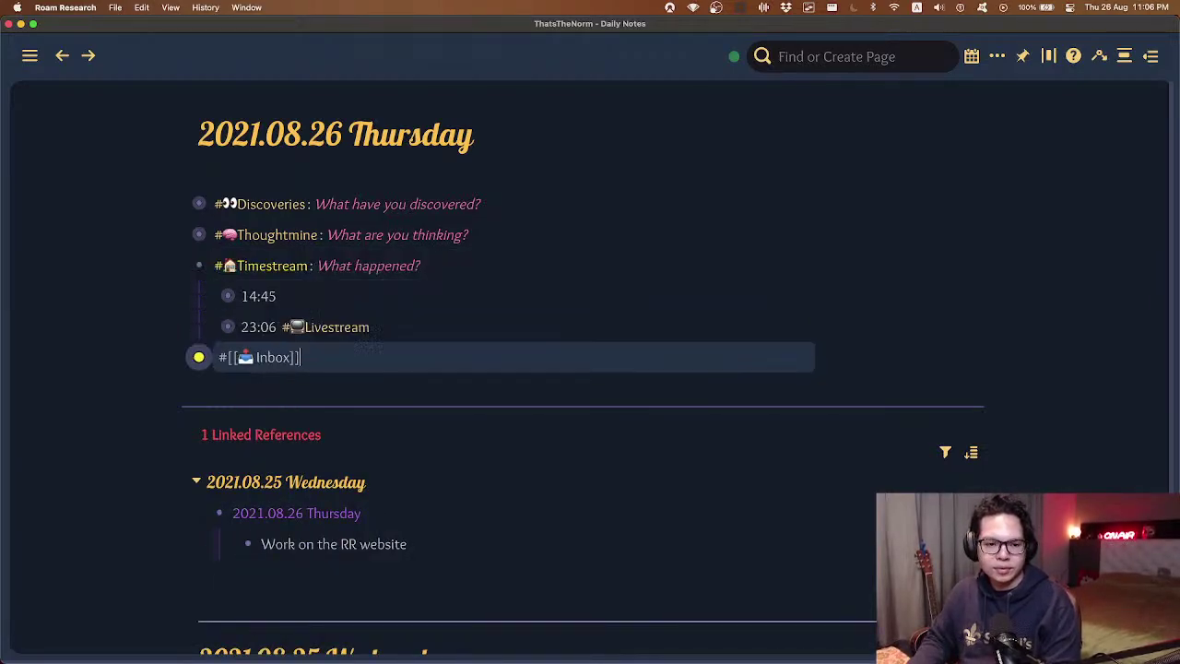
key("Up")
key("Up")
key("Up")
key("Down")
key("Down")
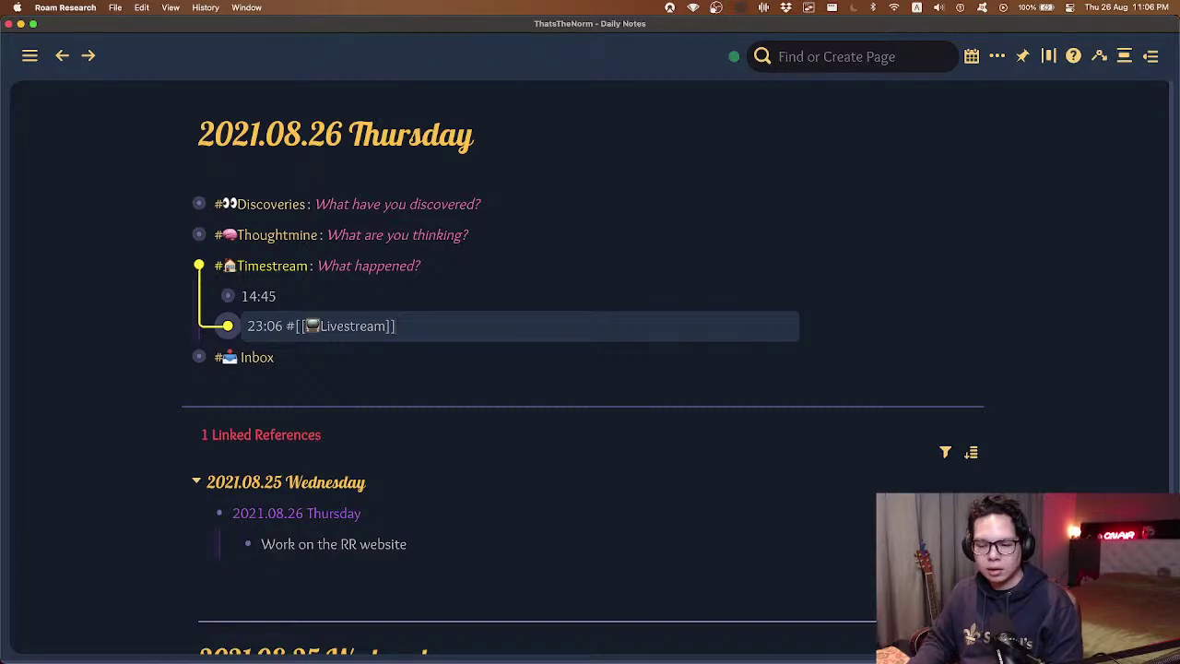
- Zoom into the 23:06 Livestream block and leave its editing mode
key("super+period")
key("Down")
key("Up")
key("Up")
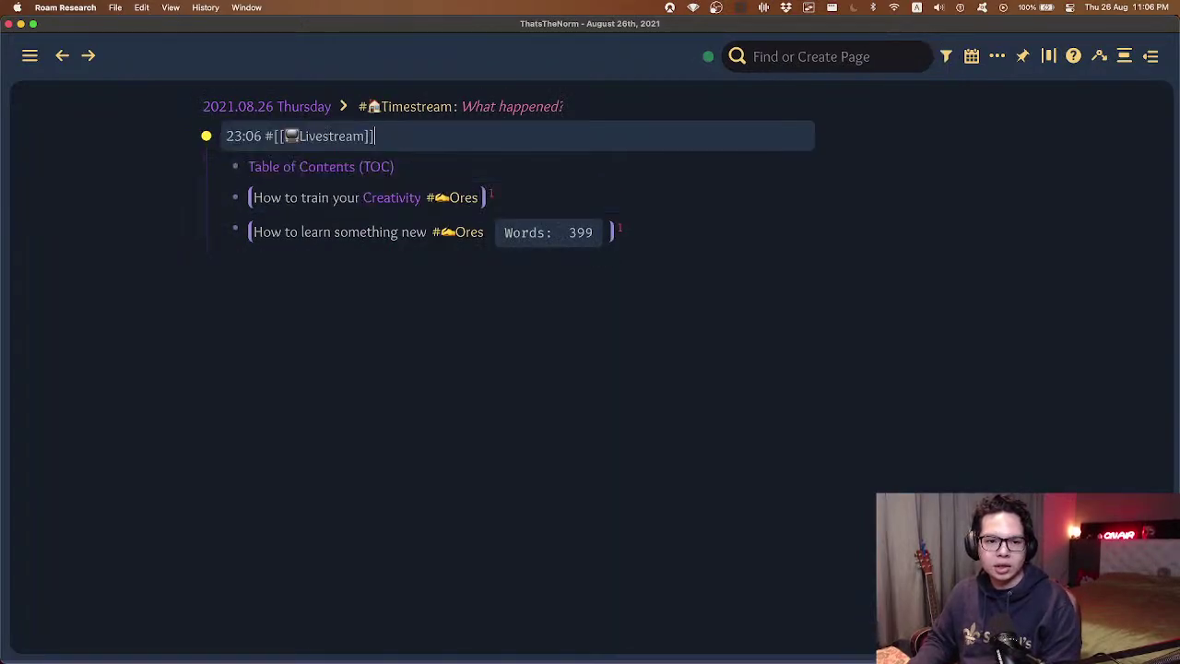
key("Escape")
key("Escape")
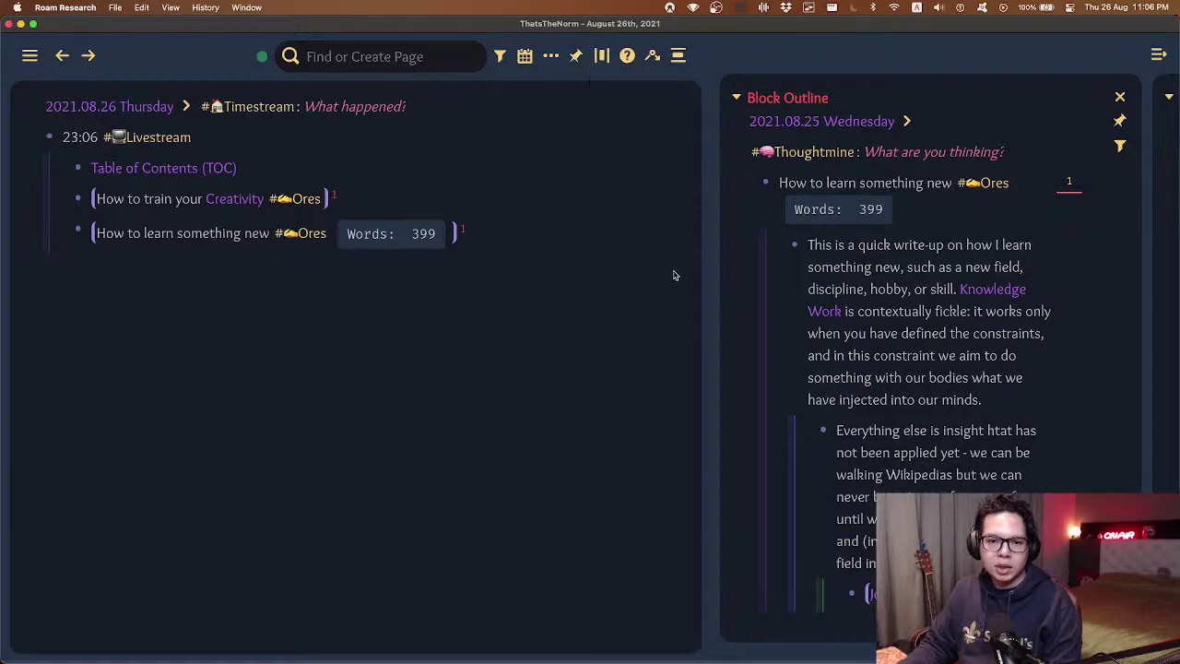
- Widen the sidebar and enlarge the "How to learn something new" and "How to train your Creativity" outline panels
left_click_drag(709, 276, 580, 298)
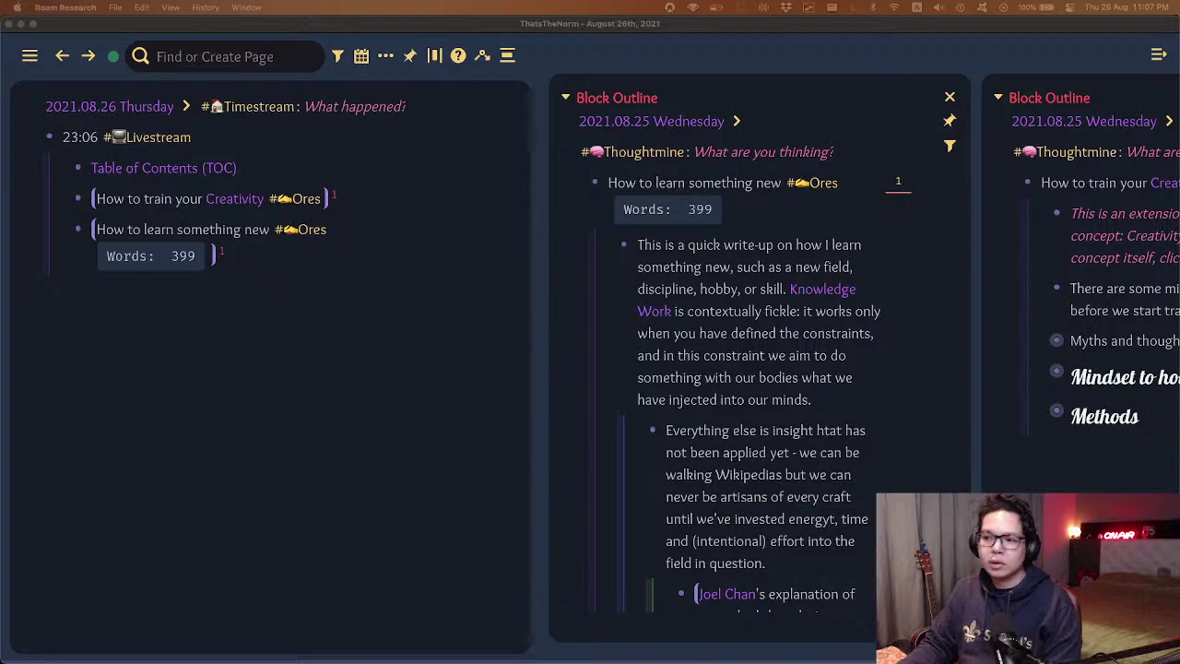
left_click(468, 364)
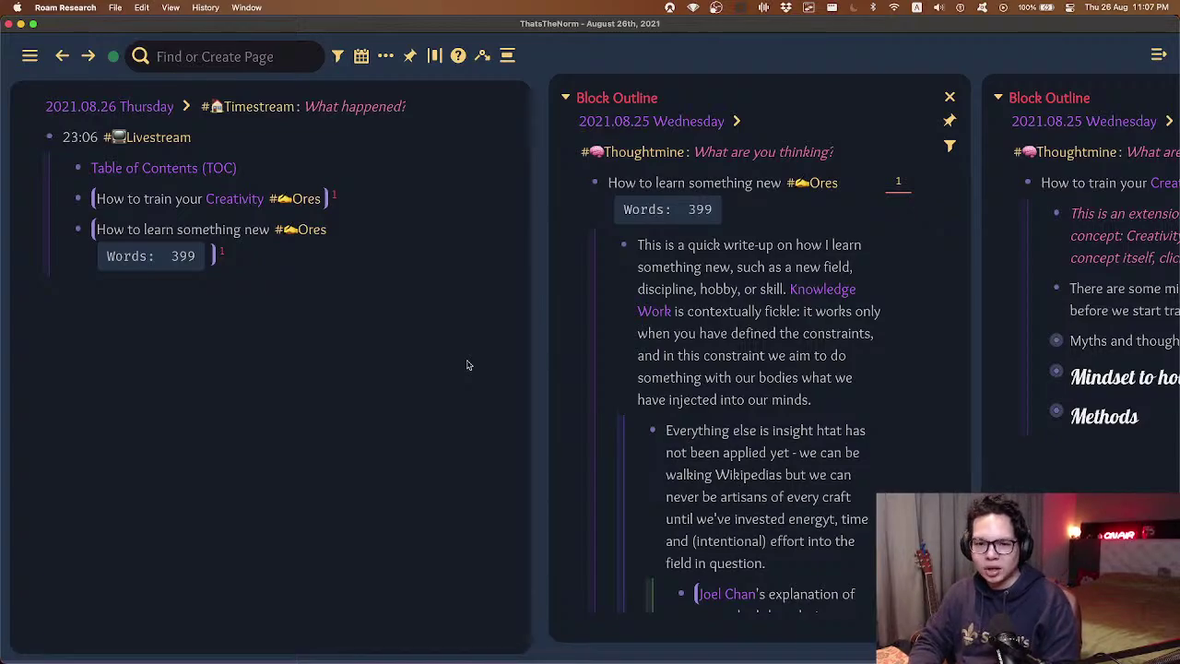
scroll(467, 365, "right", 5)
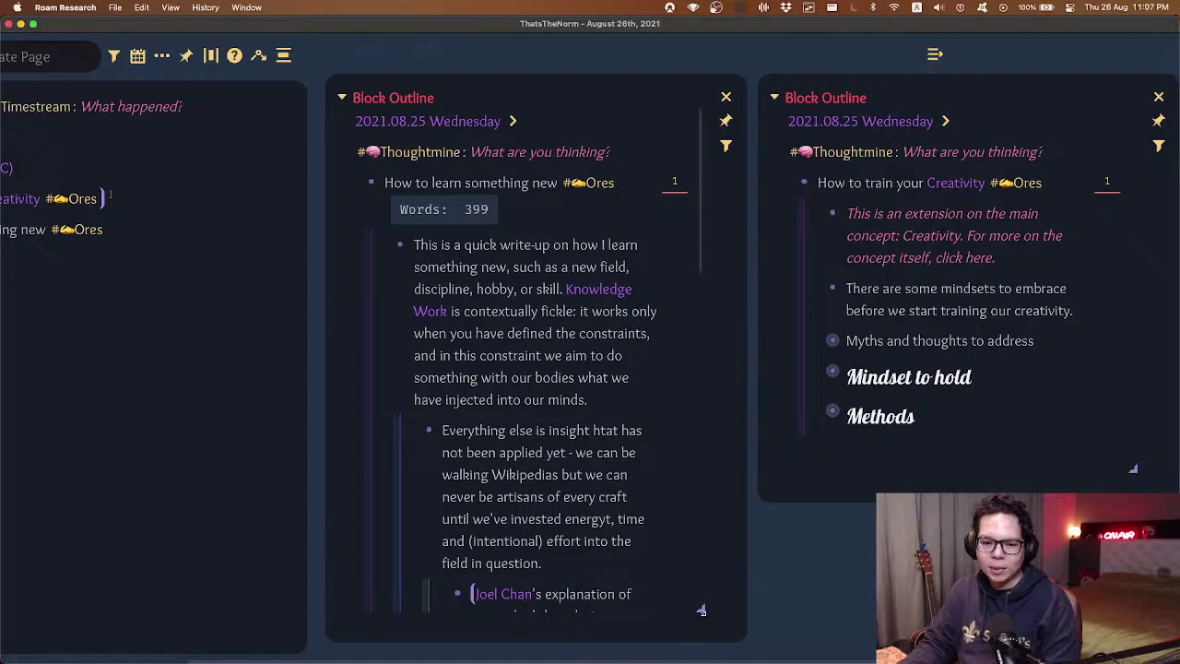
left_click_drag(700, 611, 796, 611)
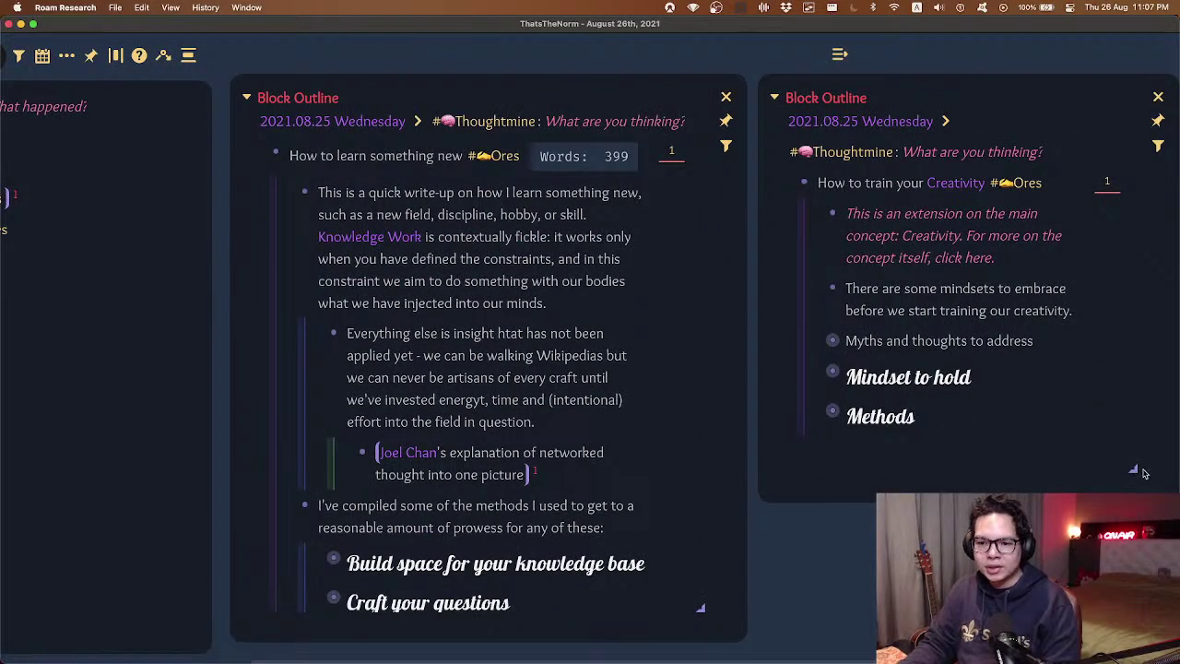
left_click_drag(1143, 473, 1144, 606)
- Add a block reading "Example of usage of creativity" after the italic introduction in the "How to train your Creativity" outline
left_click(1020, 277)
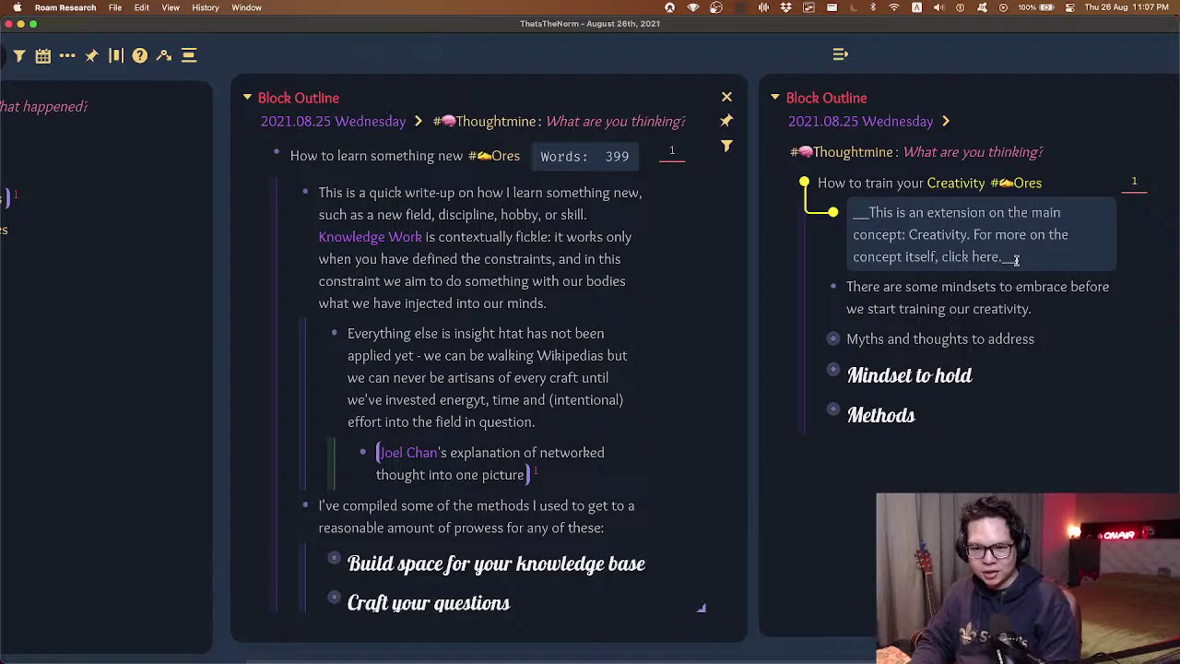
key("Return")
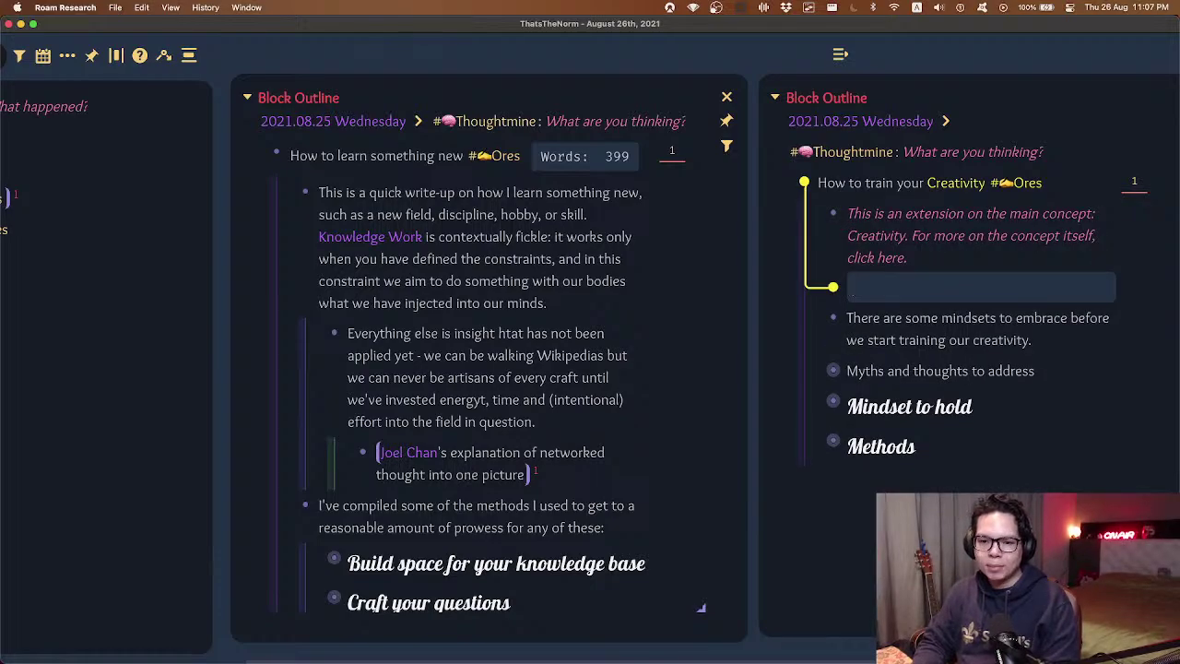
type("Exa")
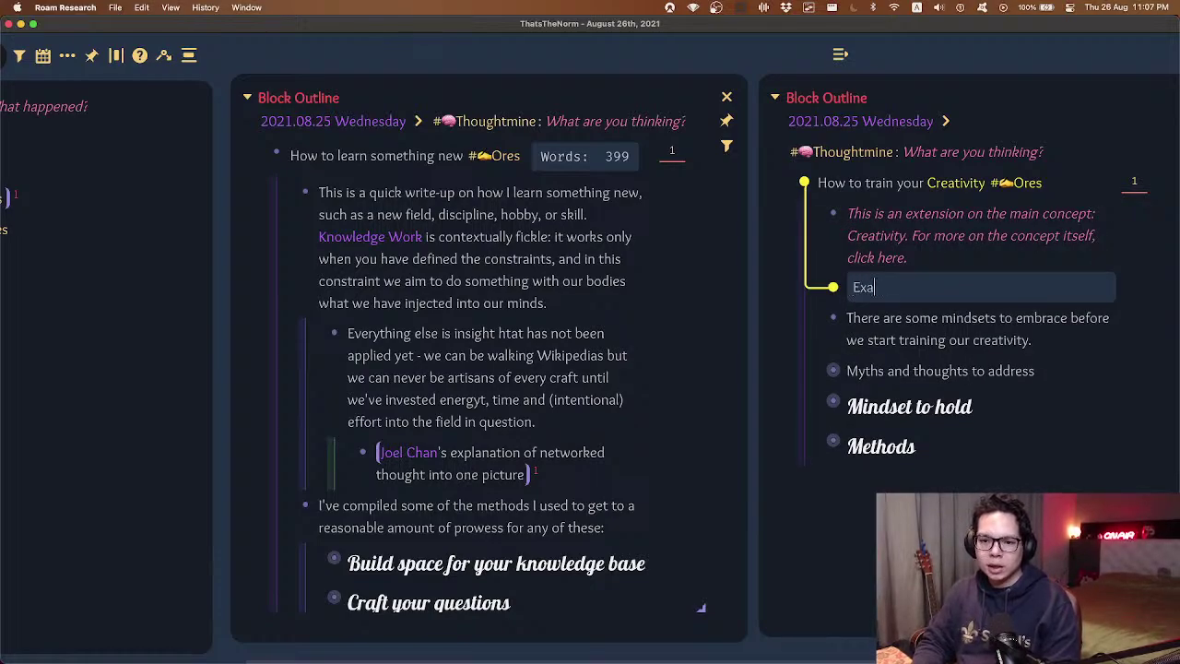
type("mple of usage of creativity")
- Nest a block reading "eg. Creating a marker for an intangible concept" under "Example of usage of creativity"
key("Return")
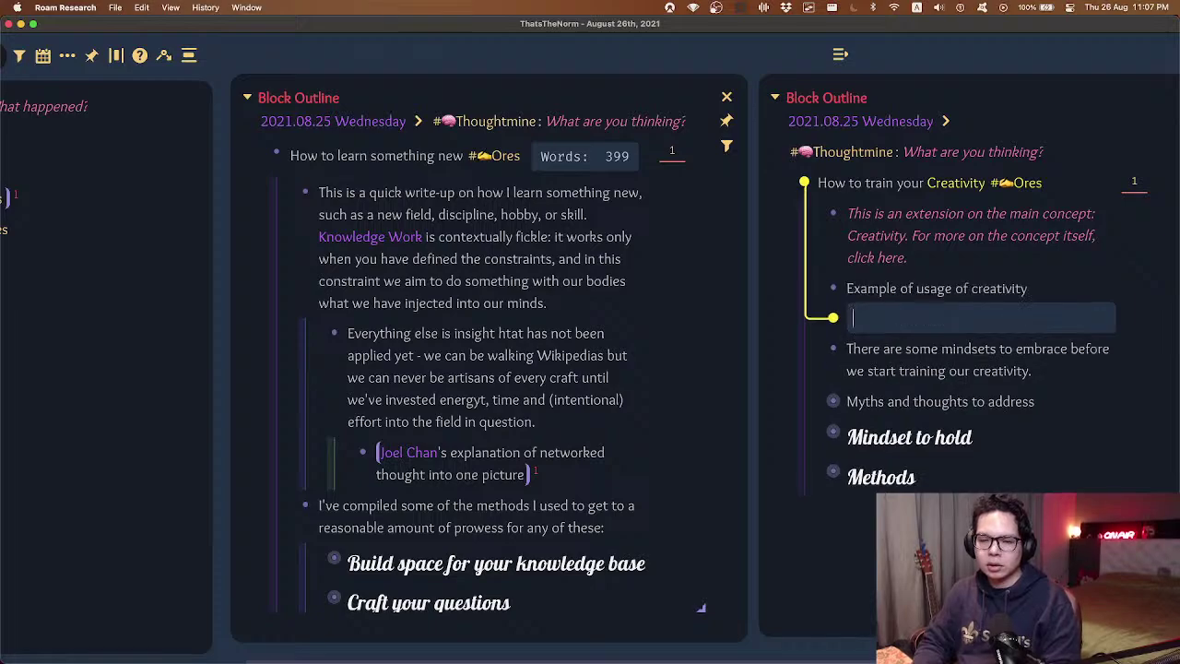
key("Tab")
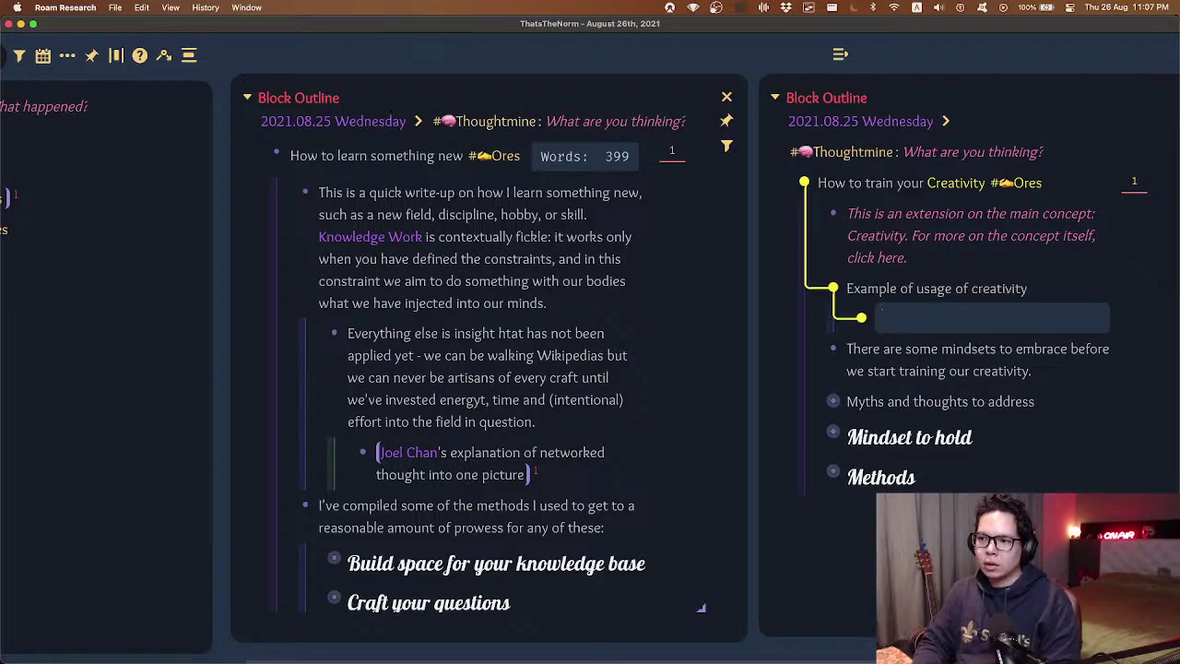
type("eg. Creating a marker to")
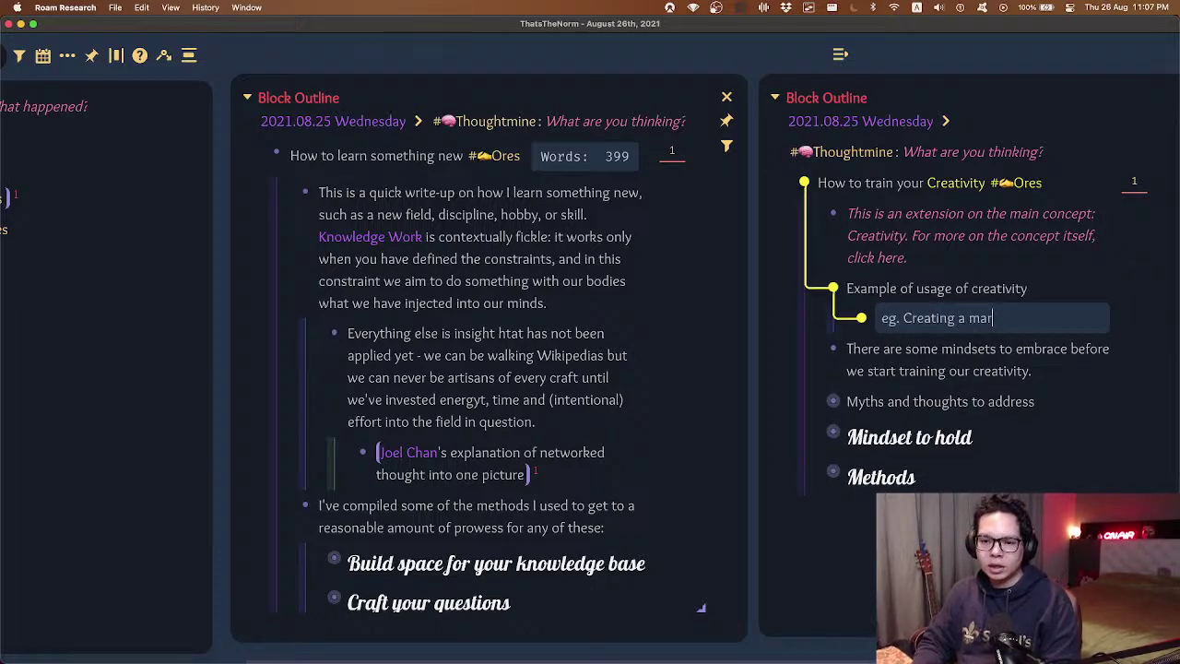
key("BackSpace")
key("BackSpace")
key("BackSpace")
type("for an intan")
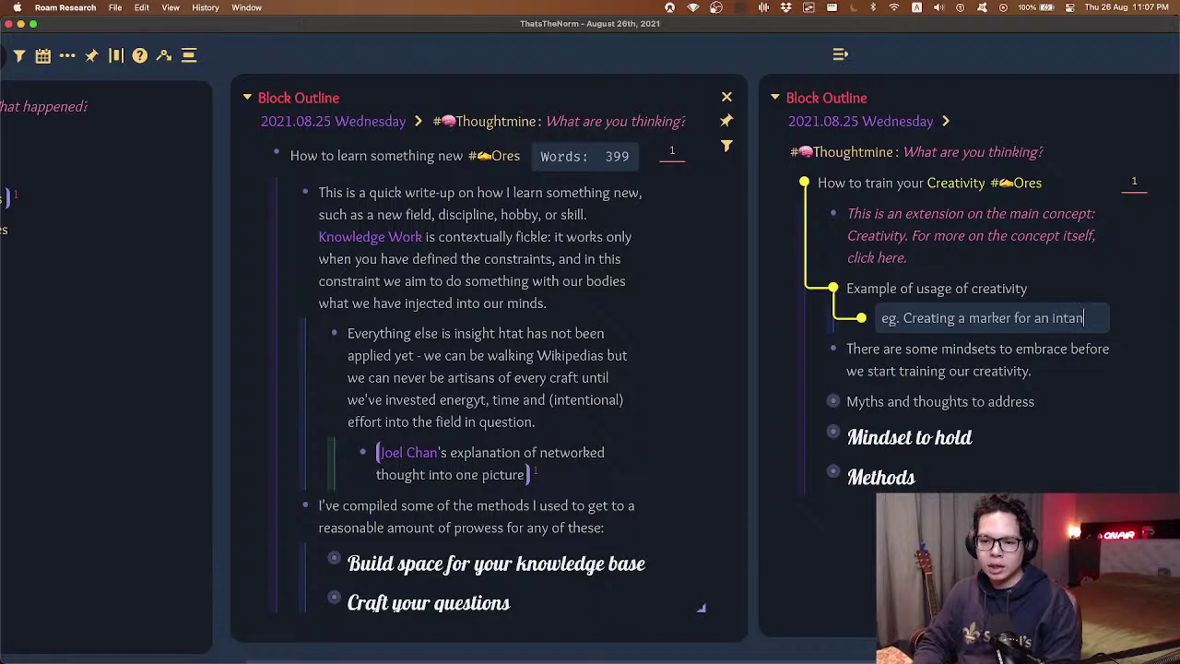
type("gible concept")
key("Return")
key("BackSpace")
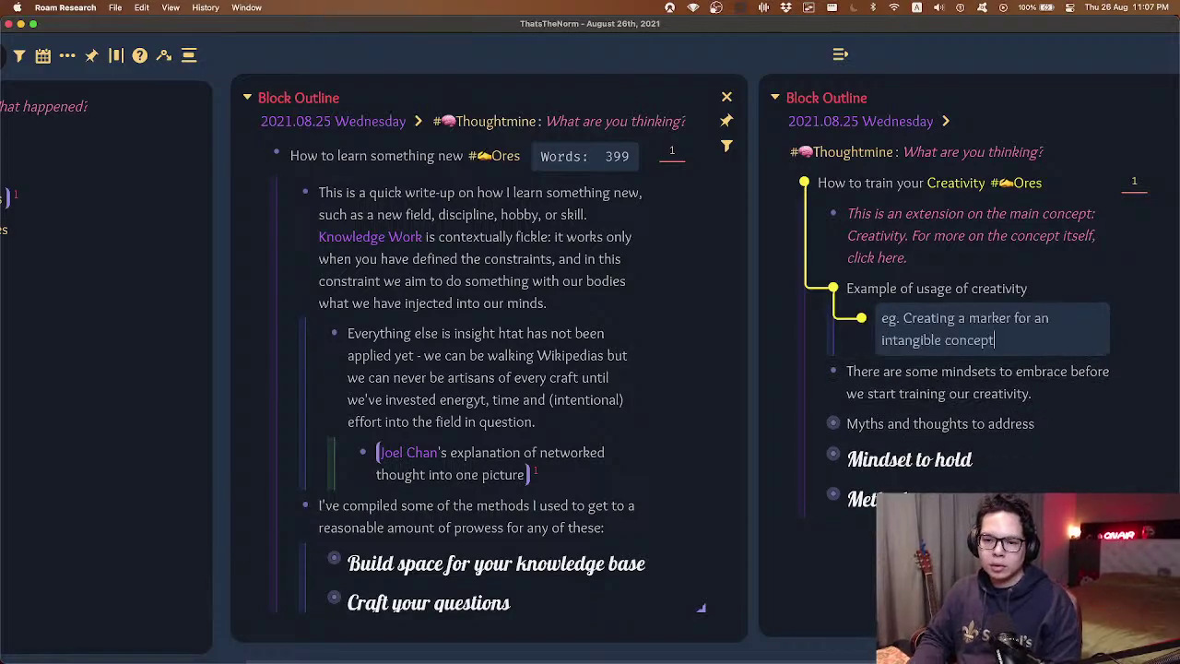
key("shift+alt+Left")
key("shift+alt+Left")
type("((")
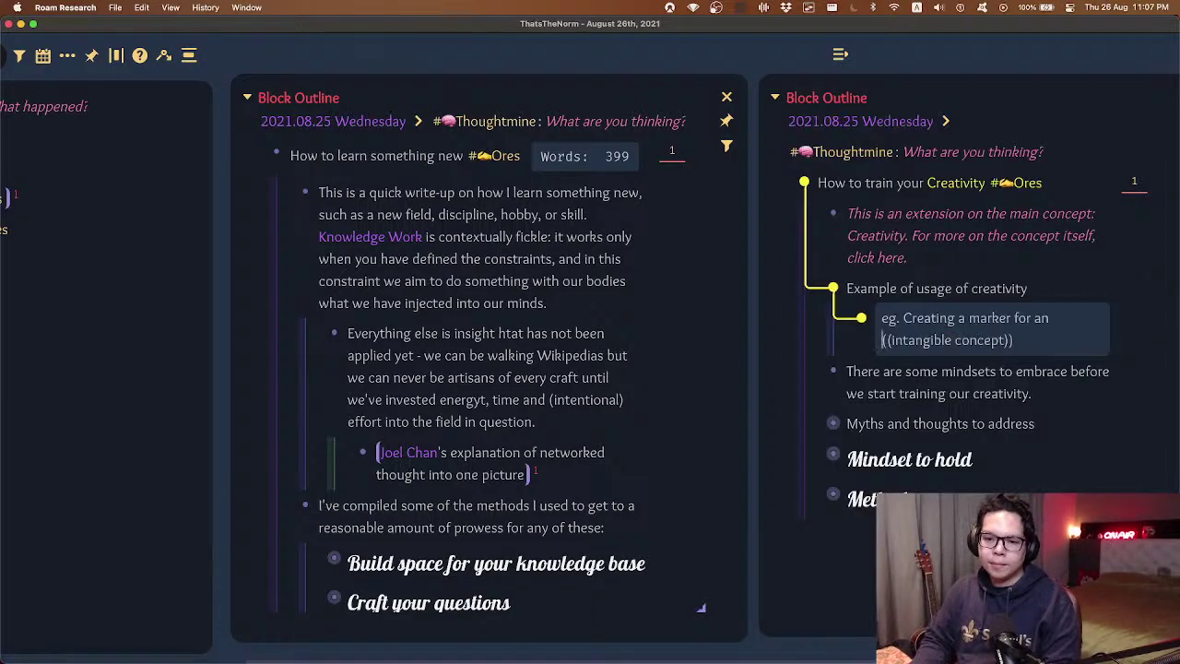
key("BackSpace")
key("BackSpace")
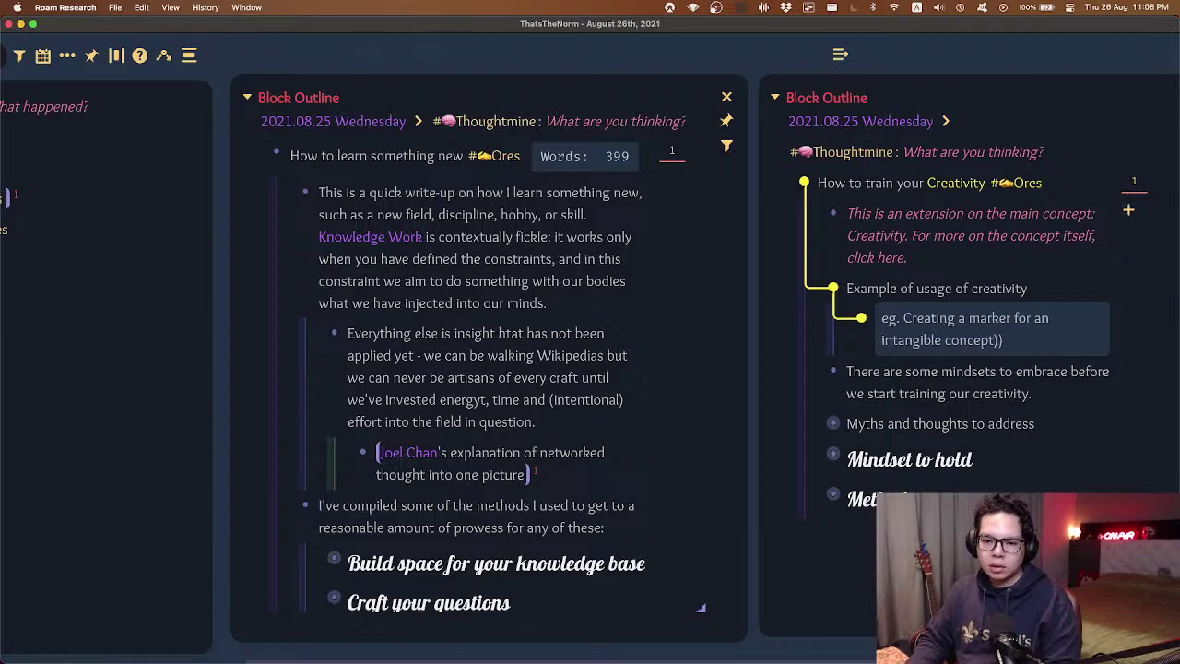
key("super+Right")
key("BackSpace")
key("BackSpace")
- Turn the words "intangible concept" in the example block into a reference to a new child block with that text
key("shift+alt+Left")
key("shift+alt+Left")
type("((")
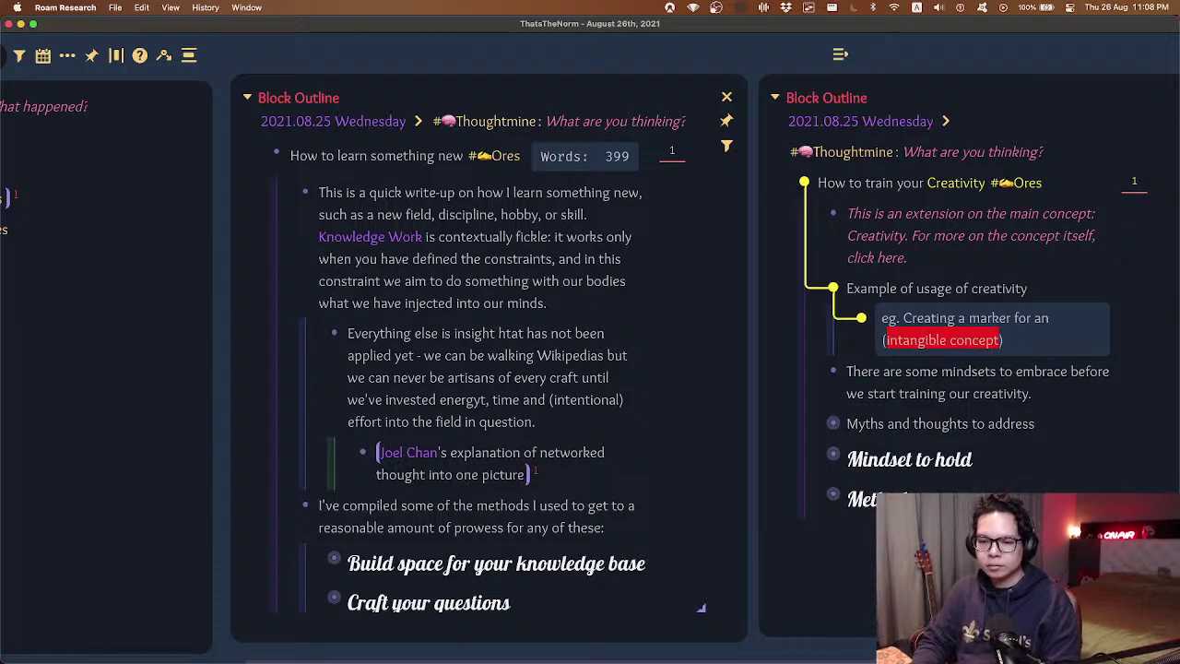
key("Return")
- Nest a block reading "A concept that is unable to be 'sensed'" under the "intangible concept" block
key("Down")
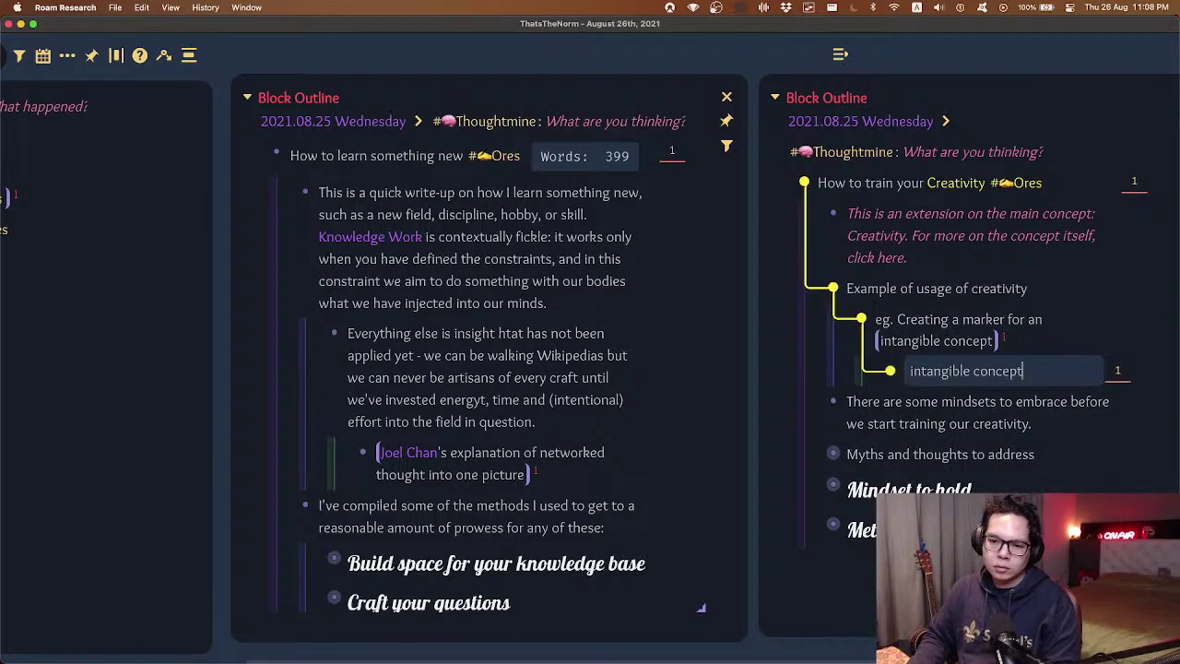
key("Return")
key("Tab")
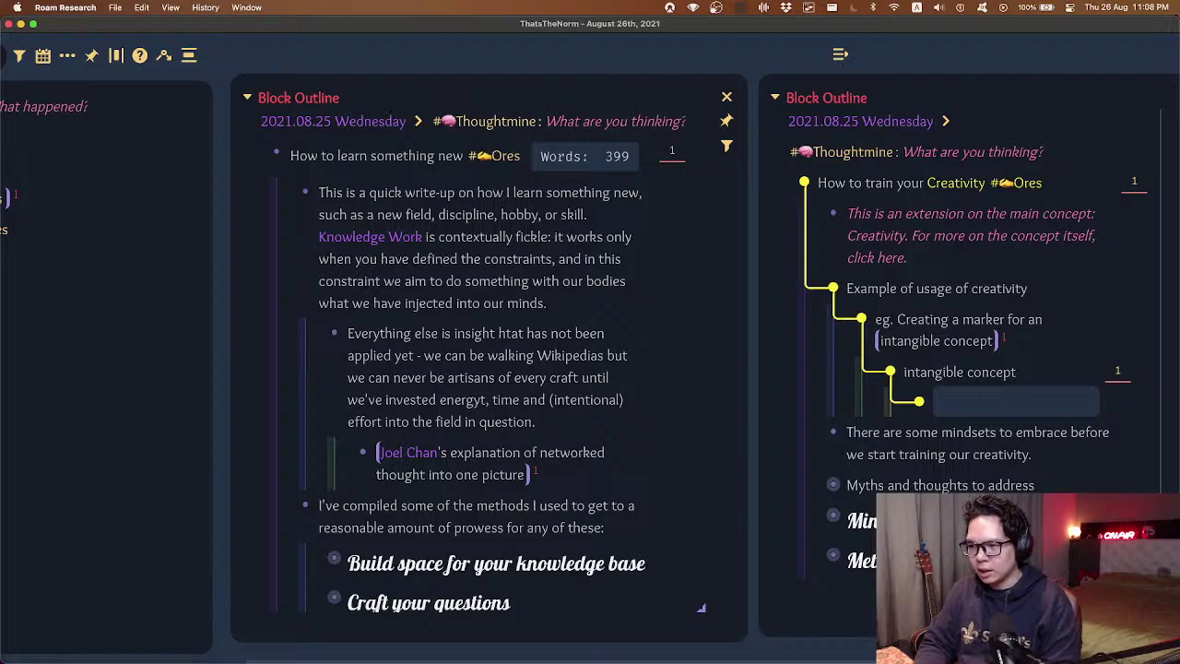
type("A concept that is una")
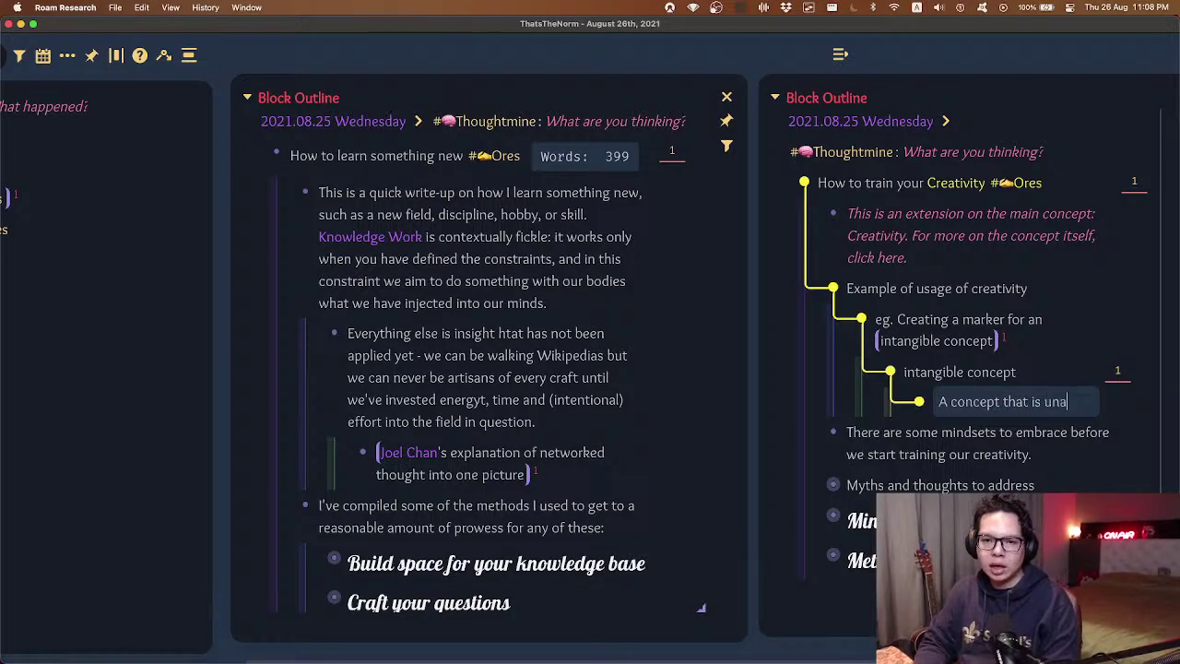
type("ble to be 'sensed'")
key("Return")
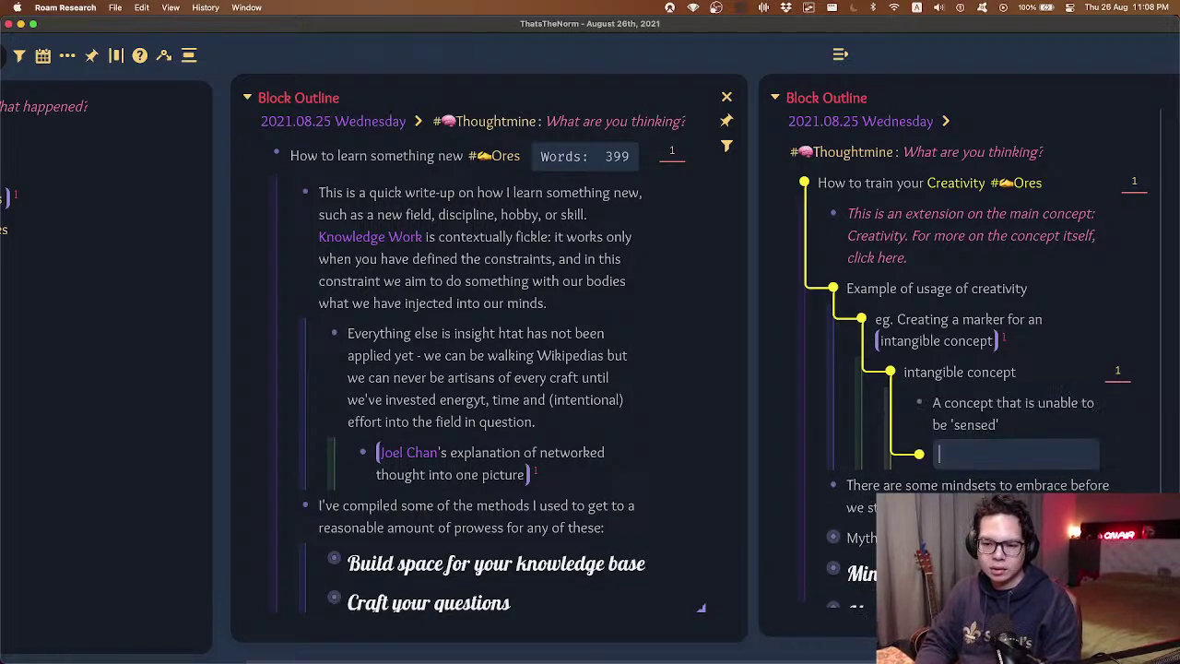
- Nest "Cannot describe it using the bodily senses (no color, shape, smell, taste, etc.)" under the definition, with "No physical attributes" as its child
key("Tab")
type("Cannot descri")
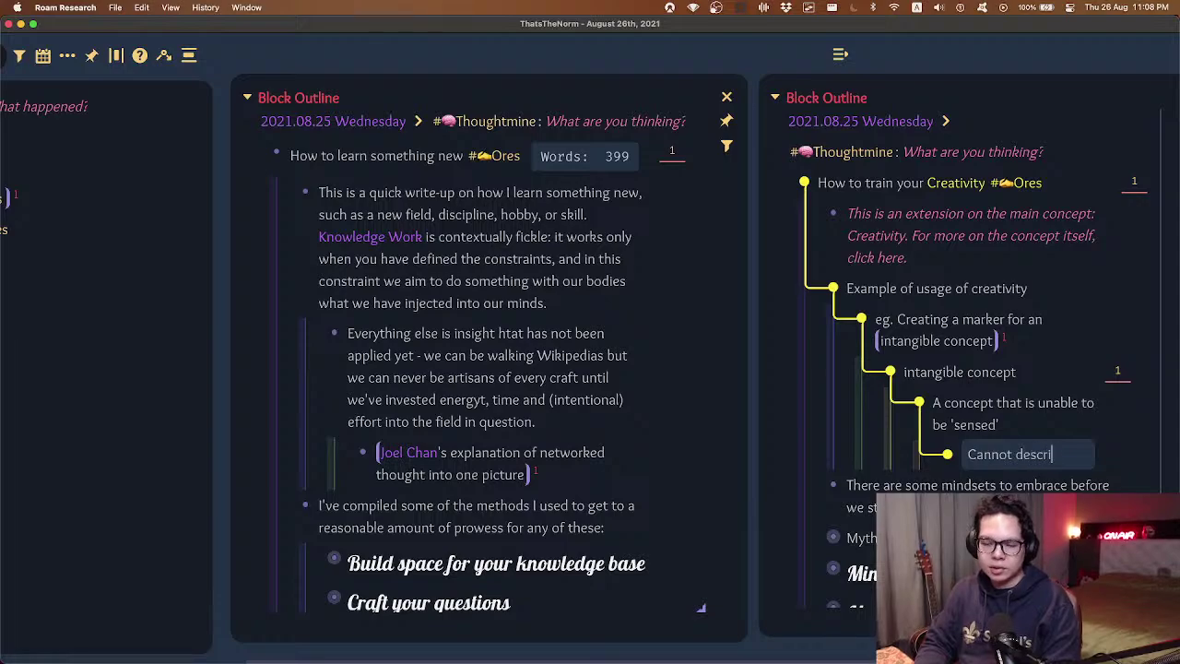
type("be it using the")
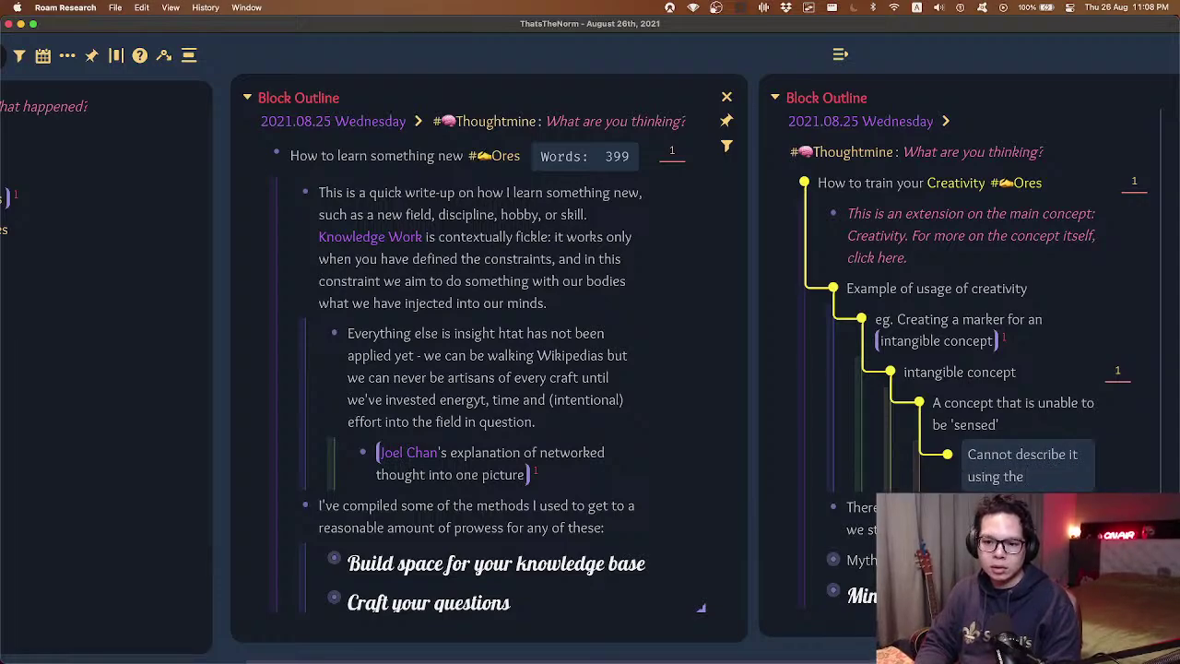
type(" bodily ")
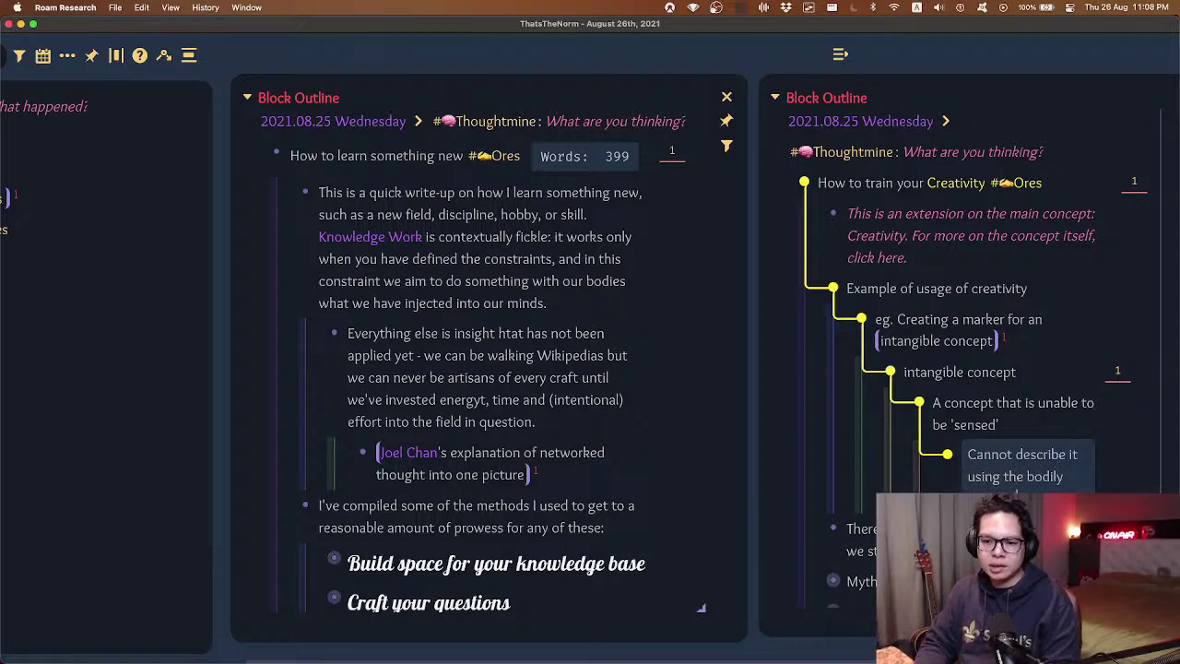
type("senses")
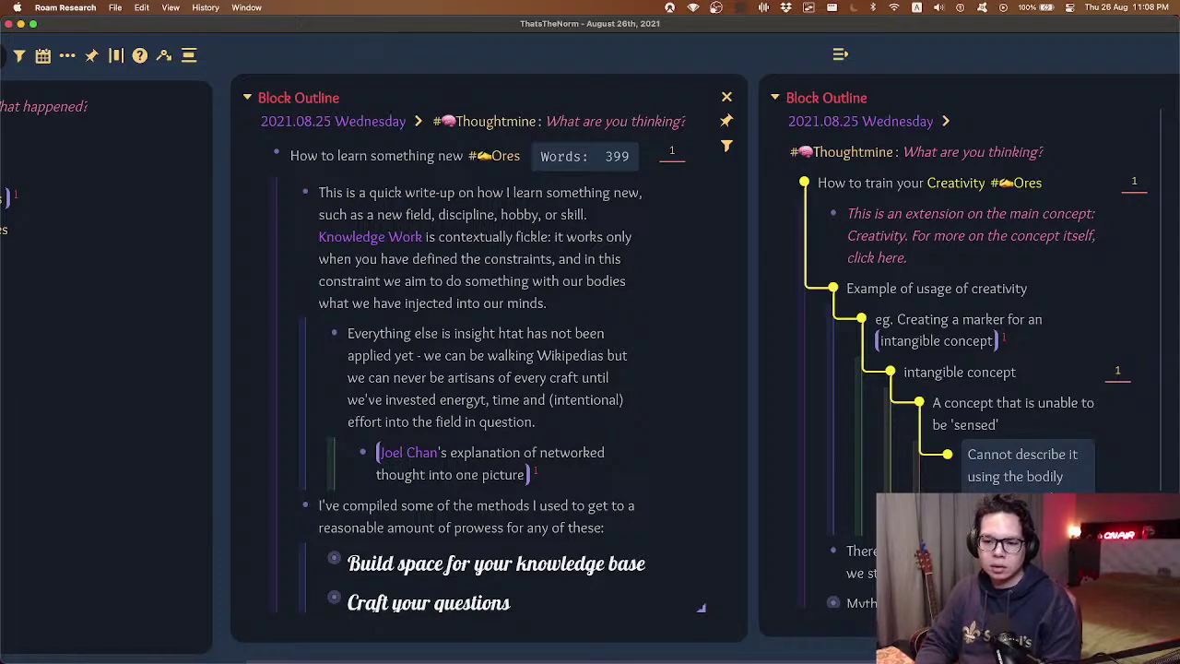
key("Escape")
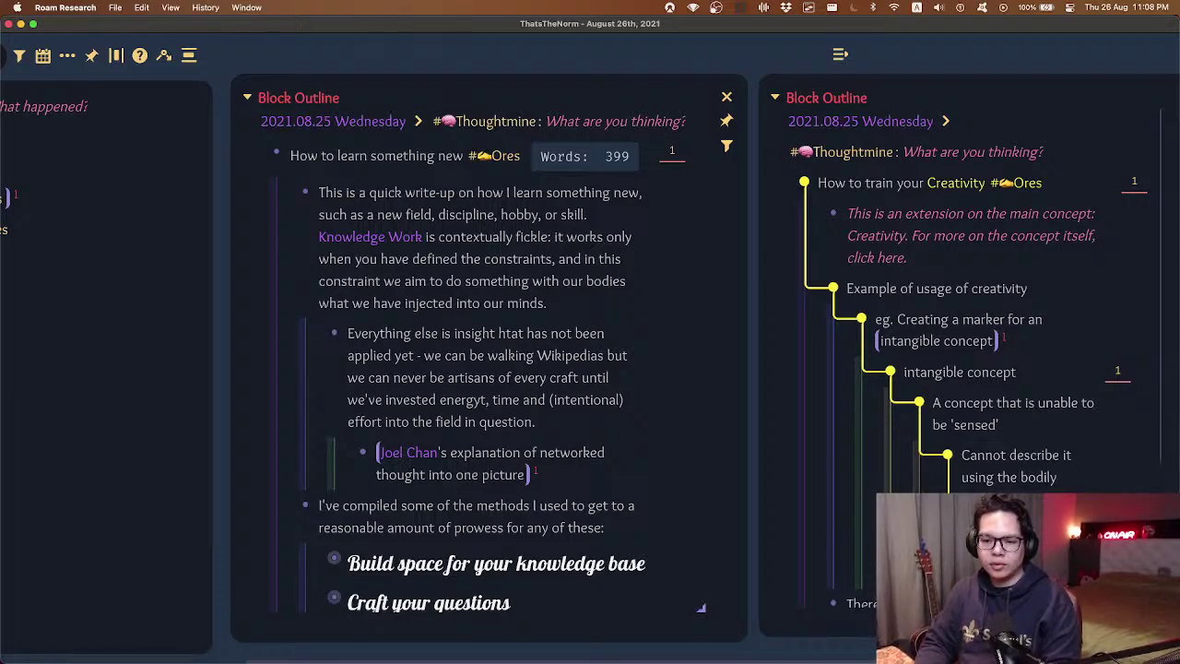
type("attributes")
- Add a second child block reading "An example: the word 'Fun'" under "intangible concept"
key("Return")
key("shift+Tab")
key("shift+Tab")
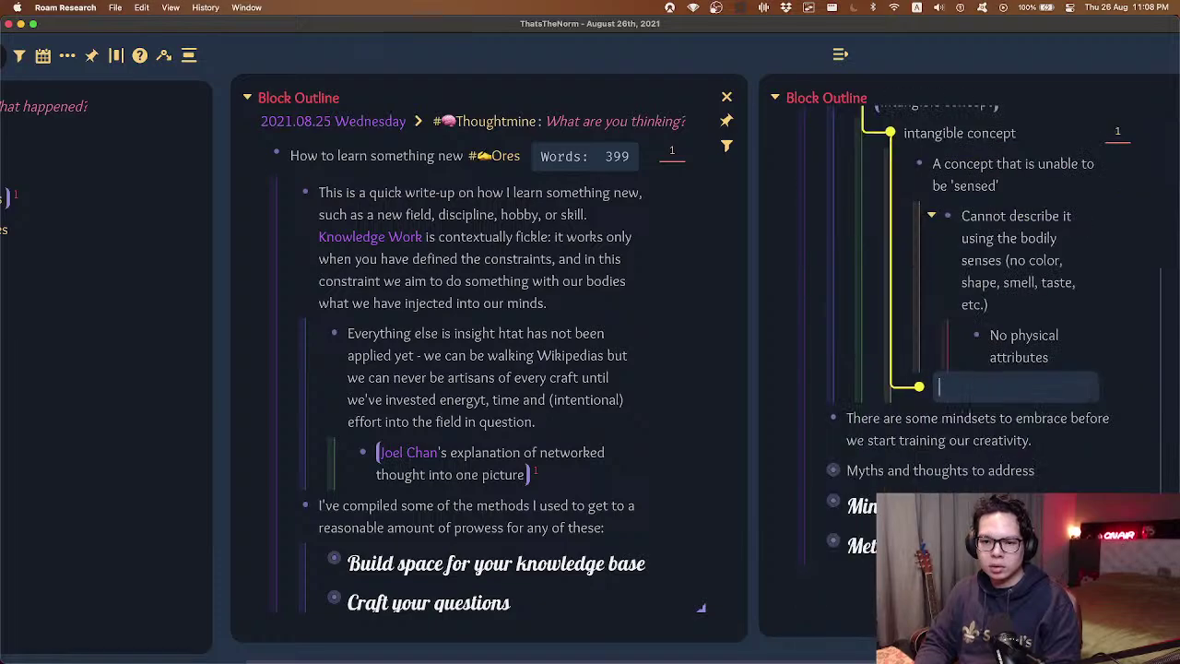
type("An example: ")
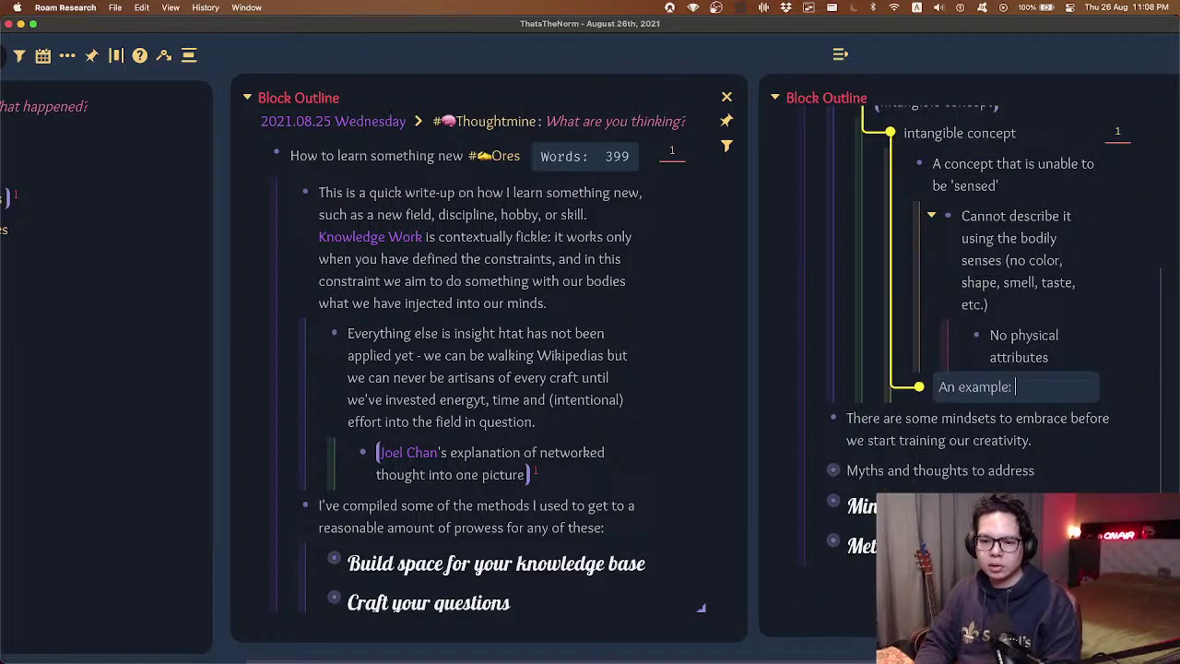
type("the word 'Fun'")
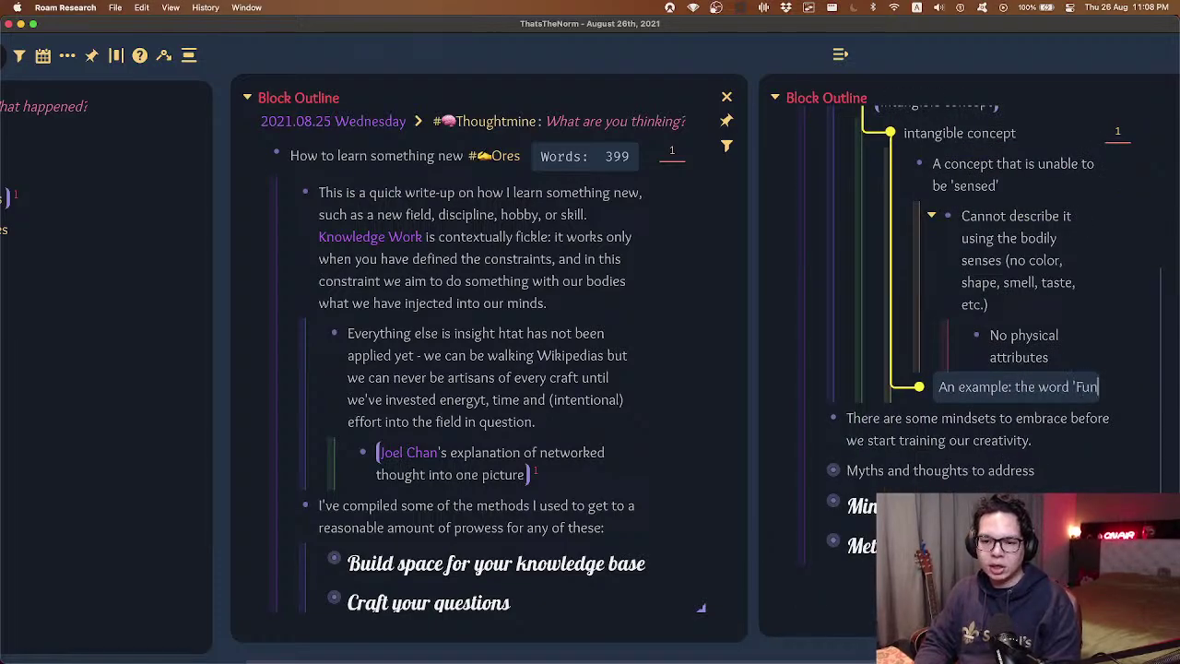
- Nest a block reading "There is no physical attribute of fun, any explanation of it is metaphorica" under the 'Fun' example
key("Return")
key("Tab")
type("There is no ")
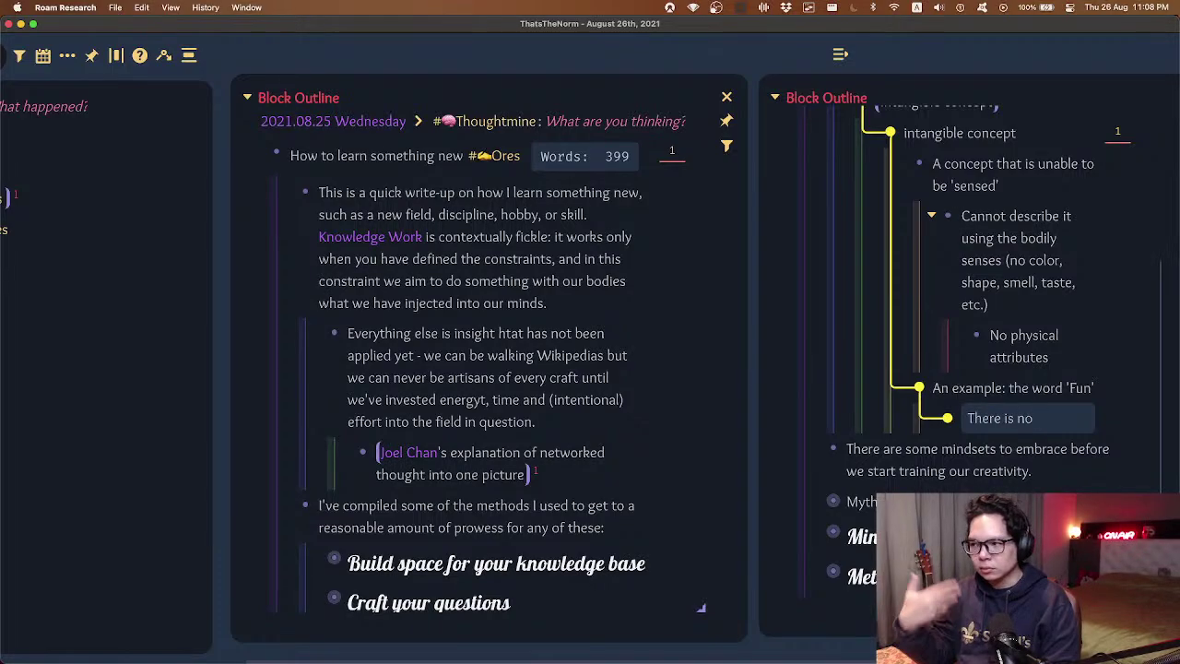
type("physi")
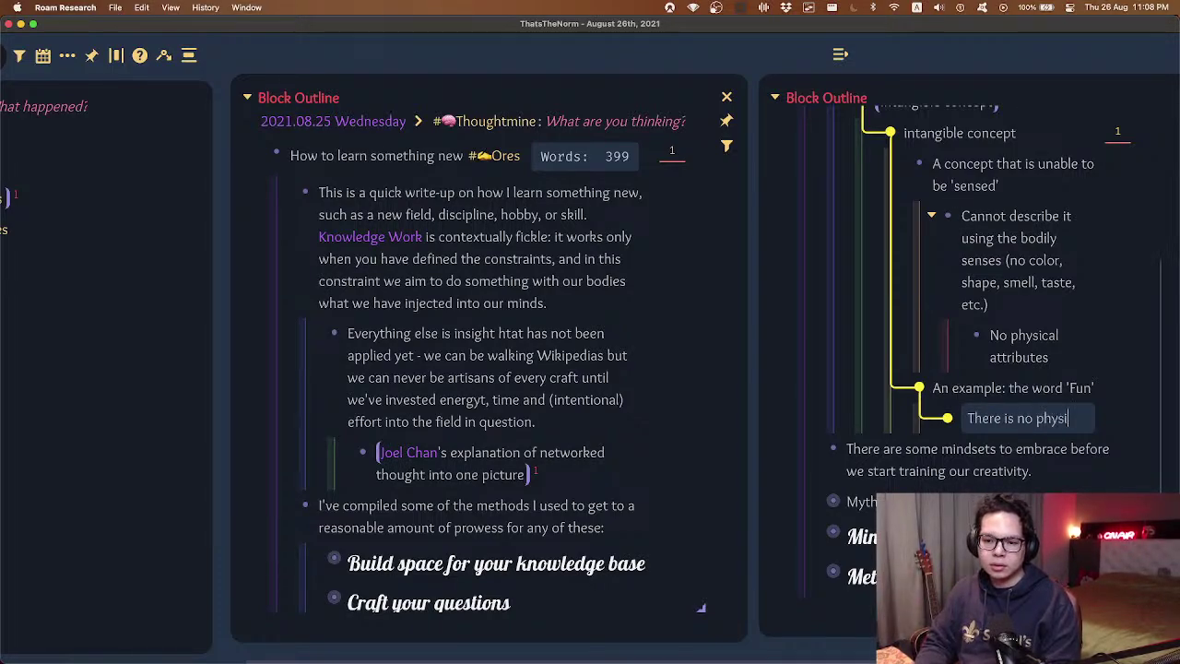
type("cal attribute of fun, ")
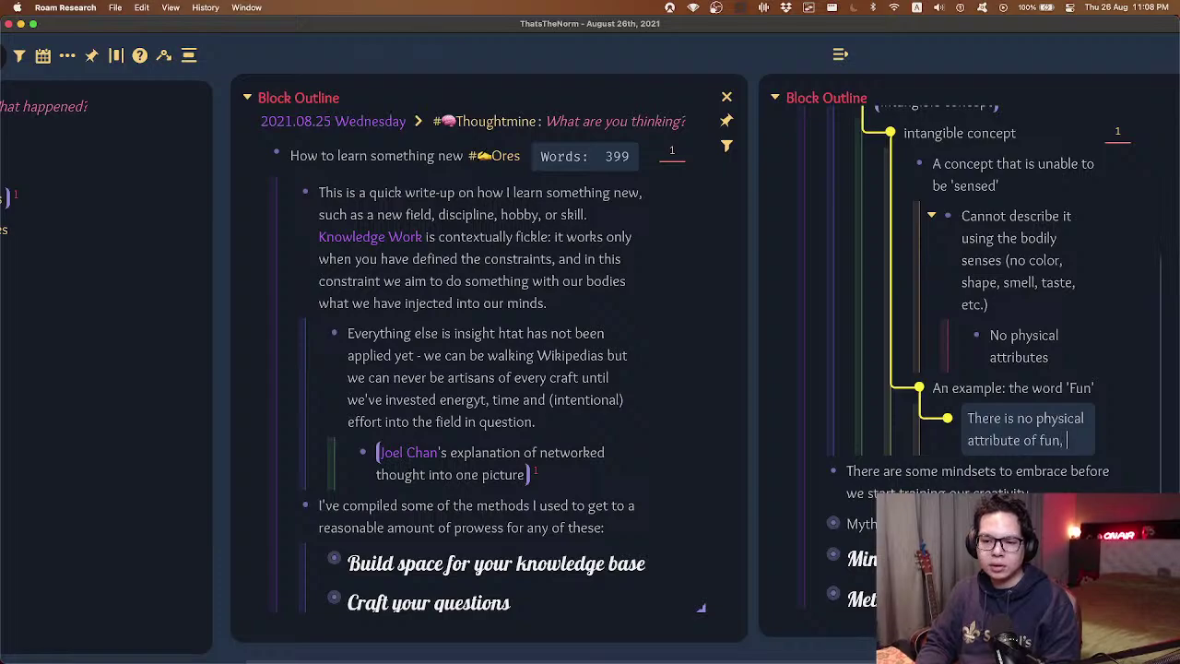
type("everything e")
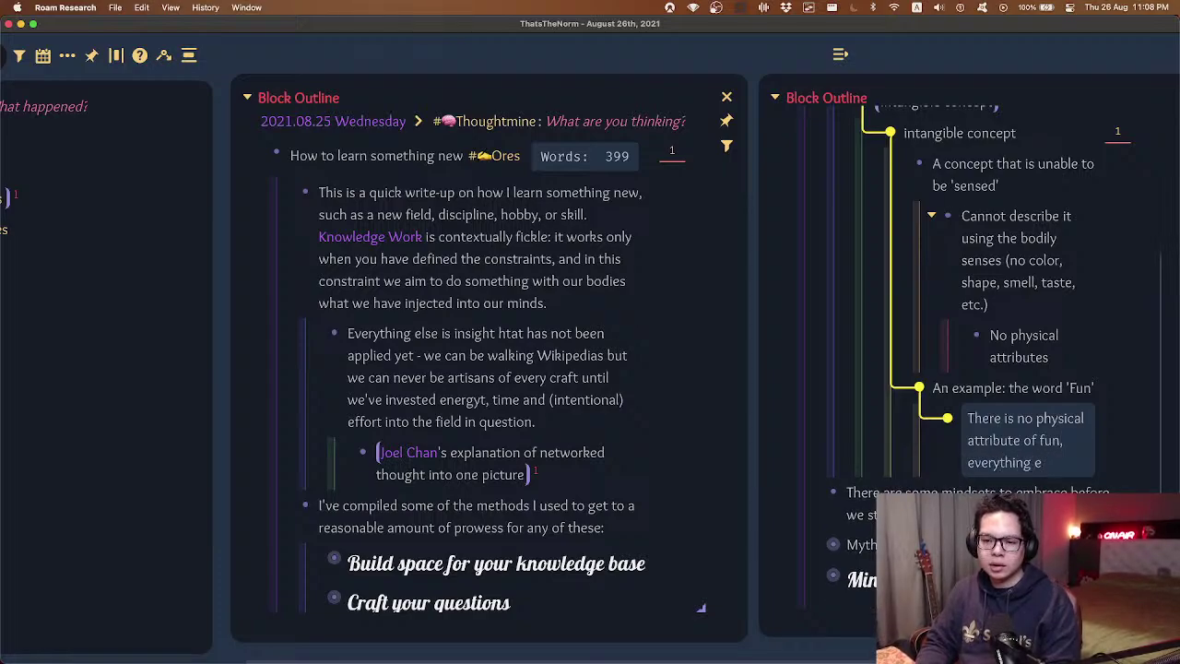
key("alt+BackSpace")
key("alt+BackSpace")
type("any explanat")
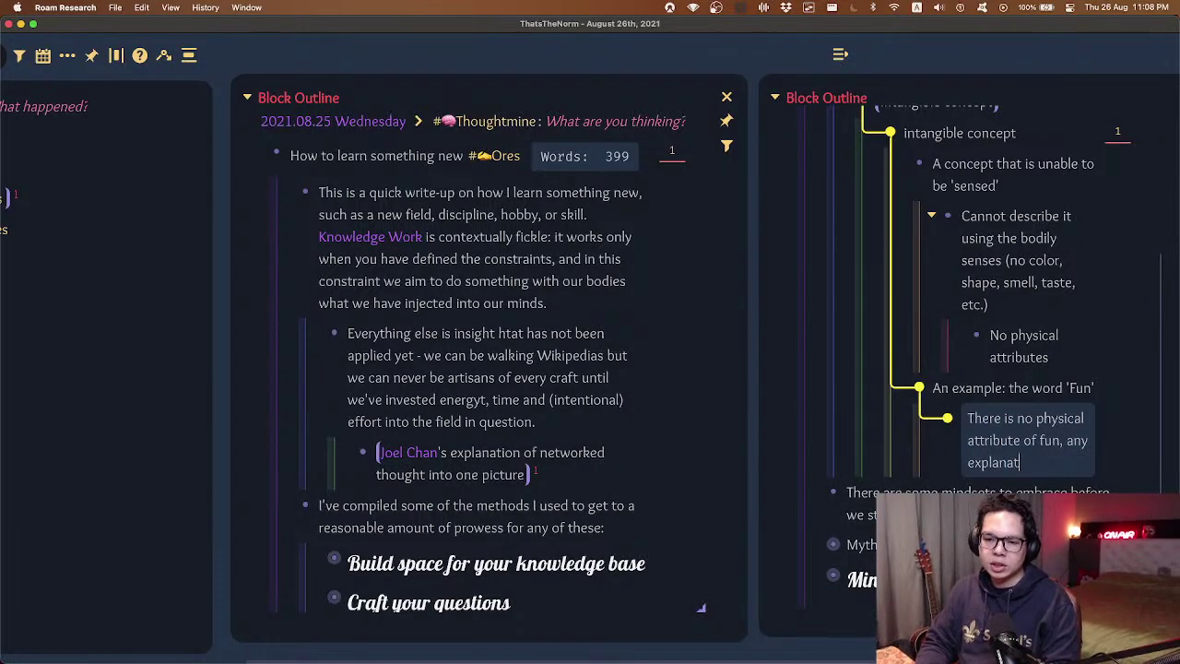
type("ion of it is metaphorica")
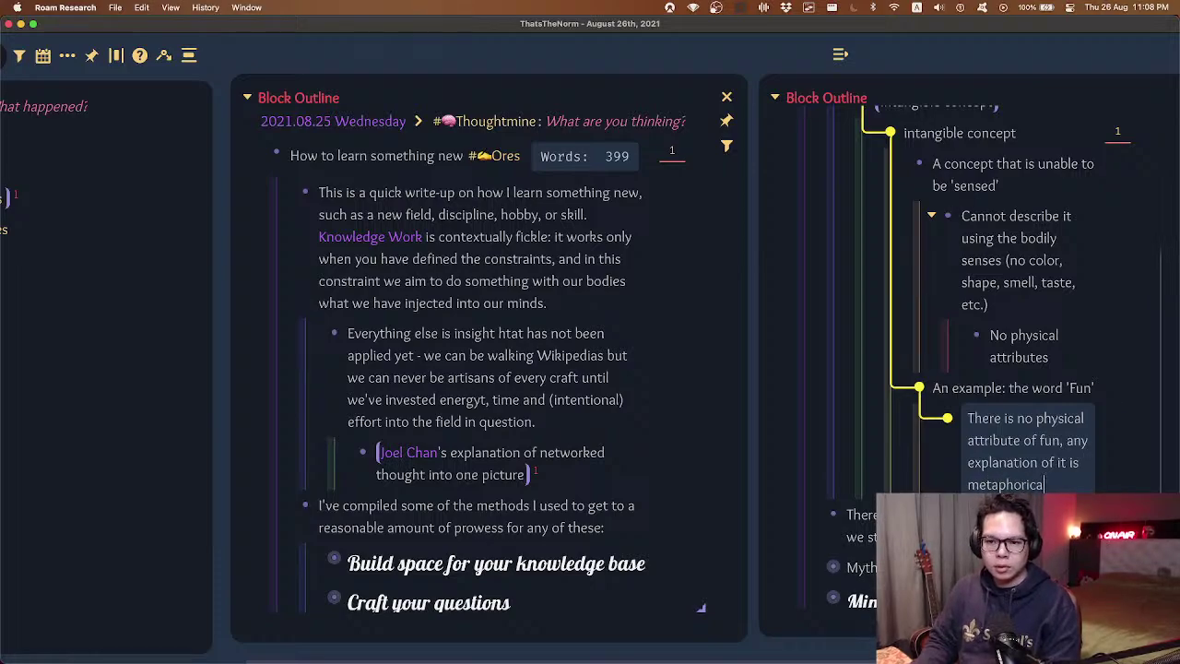
key("Escape")
- Narrow the "How to learn something new" outline panel so both sidebar outlines fit side by side
scroll(725, 360, "left", 4)
scroll(726, 359, "right", 4)
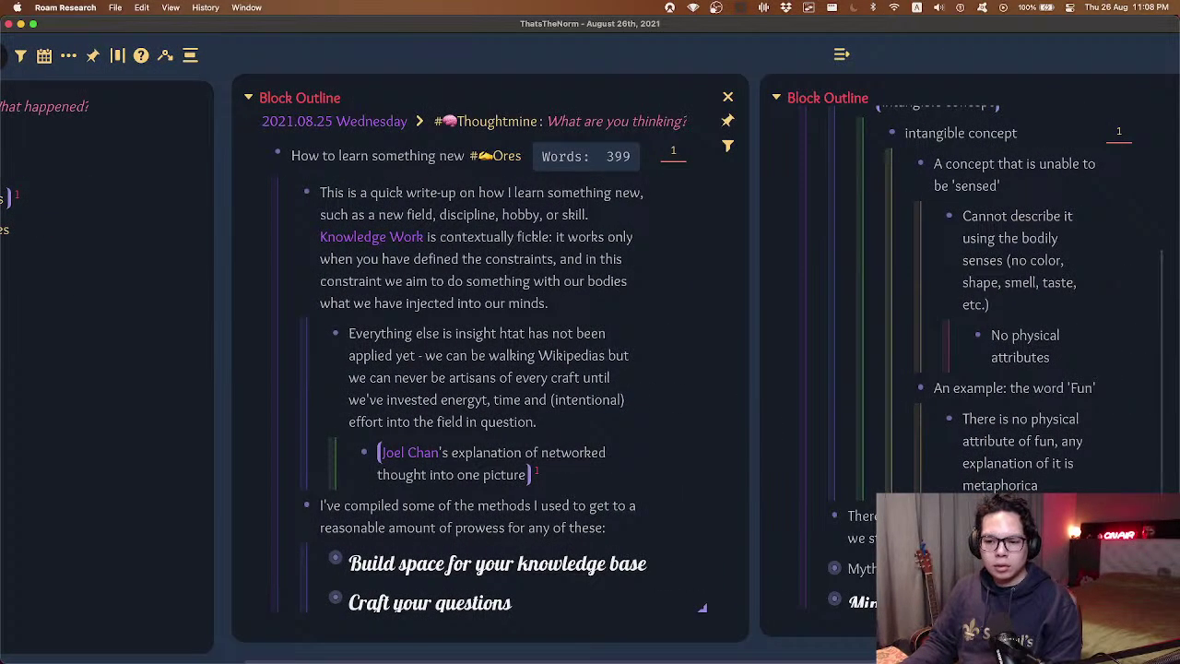
left_click_drag(706, 611, 653, 597)
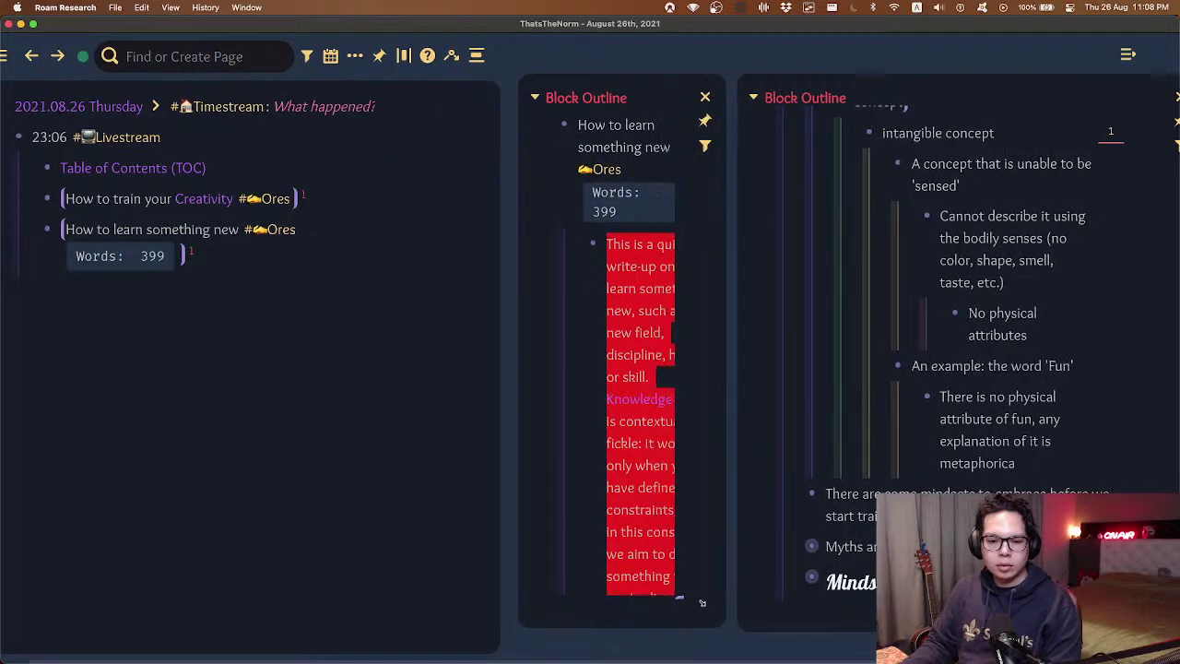
left_click(231, 393)
scroll(194, 343, "right", 5)
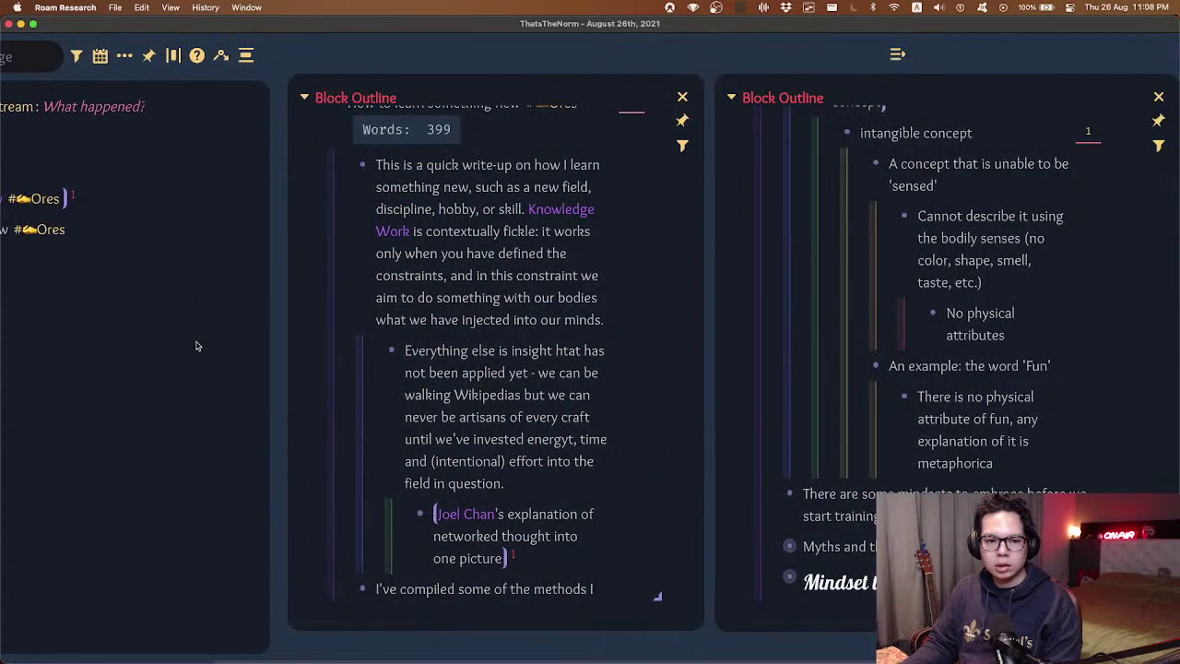
- Add a block with the tag "inspired by" after the italic introduction in the "How to train your Creativity" outline
scroll(1027, 415, "up", 5)
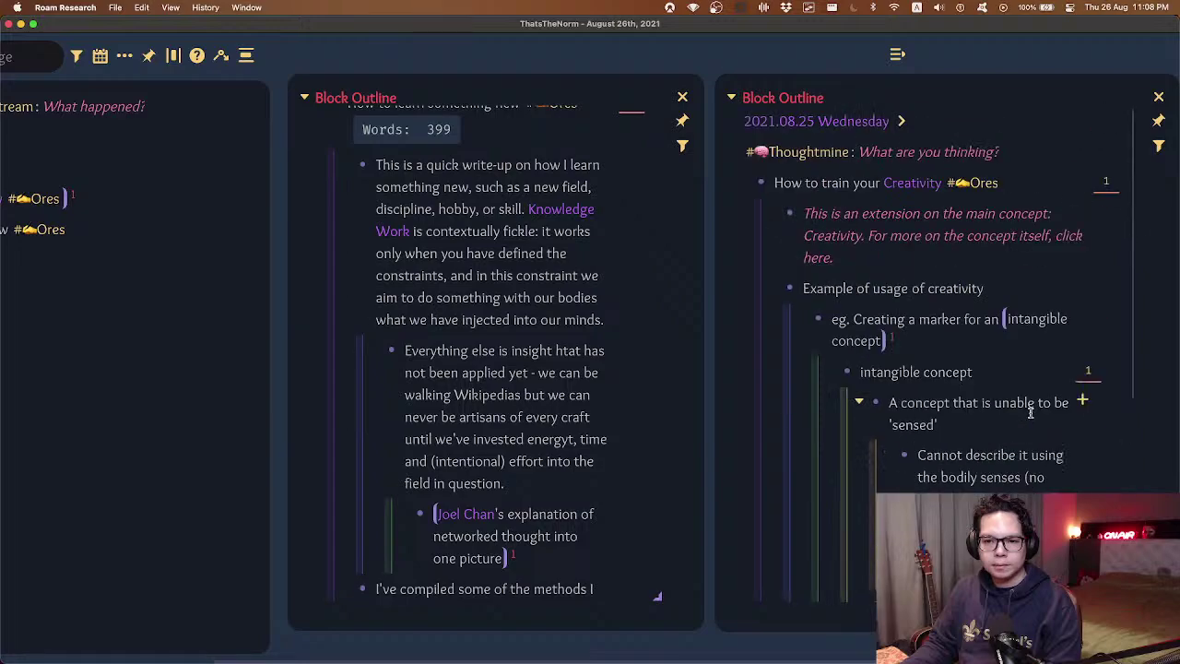
scroll(996, 273, "down", 4)
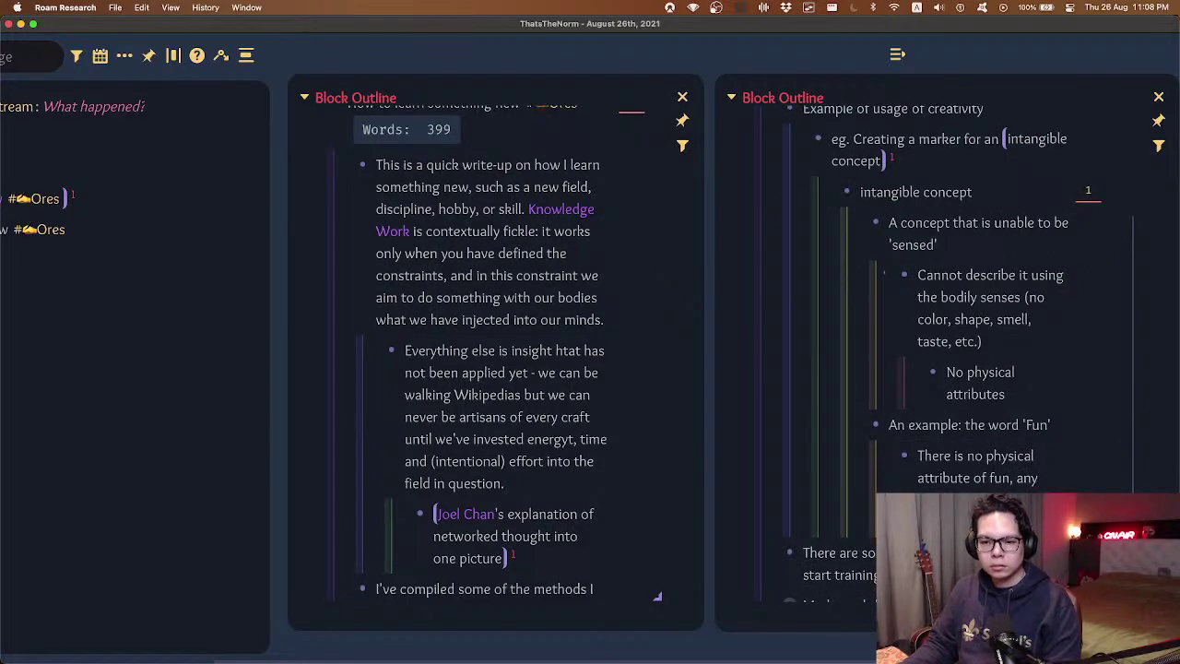
scroll(975, 219, "up", 1)
scroll(976, 219, "up", 1)
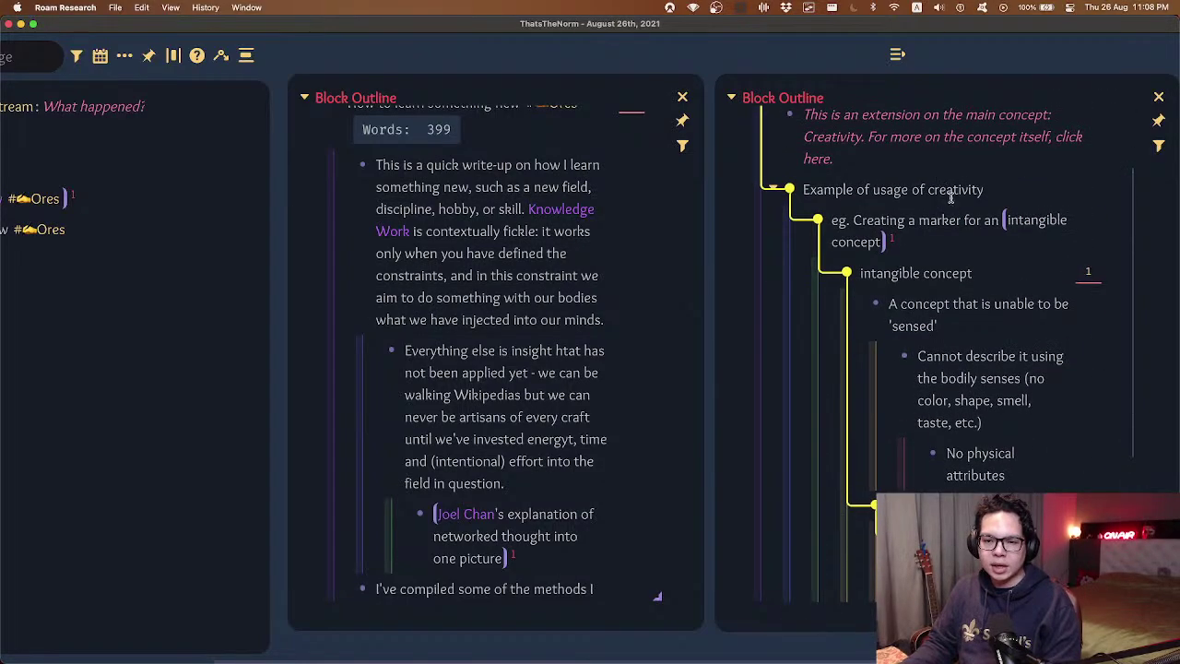
scroll(915, 213, "up", 3)
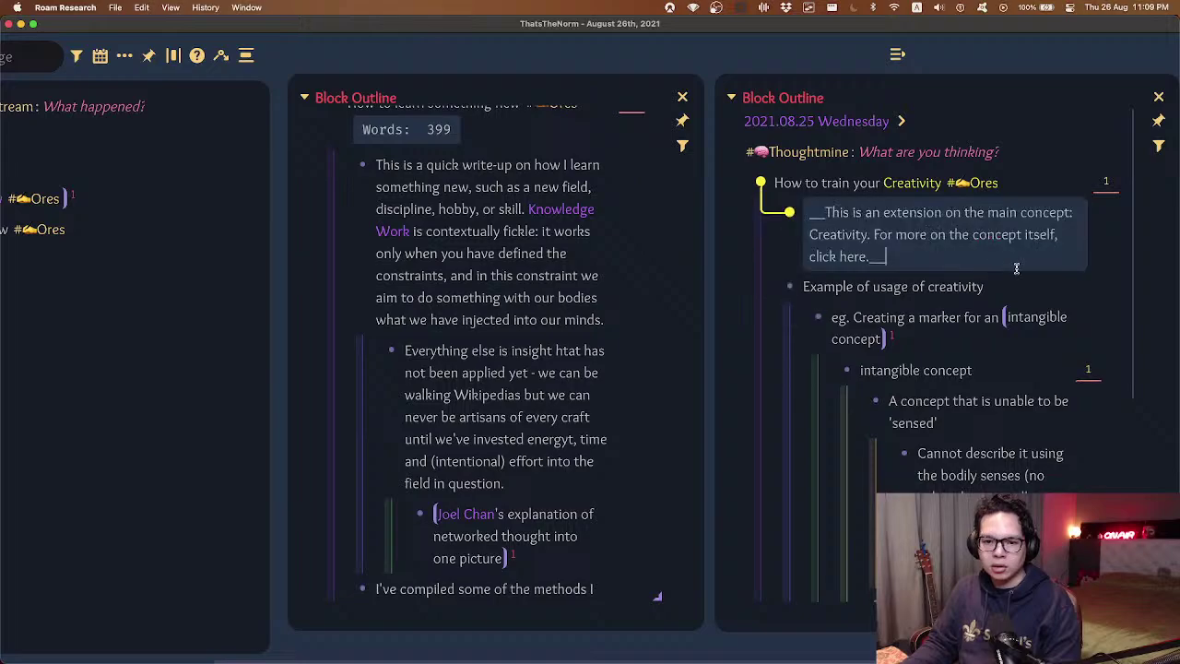
left_click(986, 265)
key("Return")
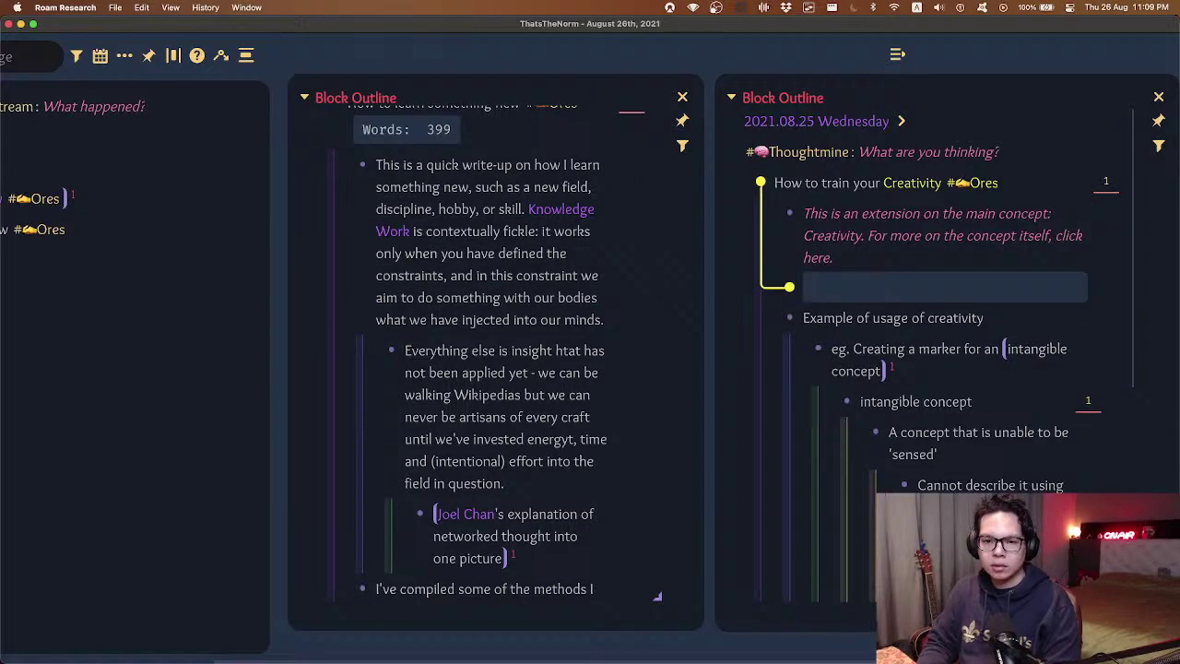
type("#inspir")
key("Return")
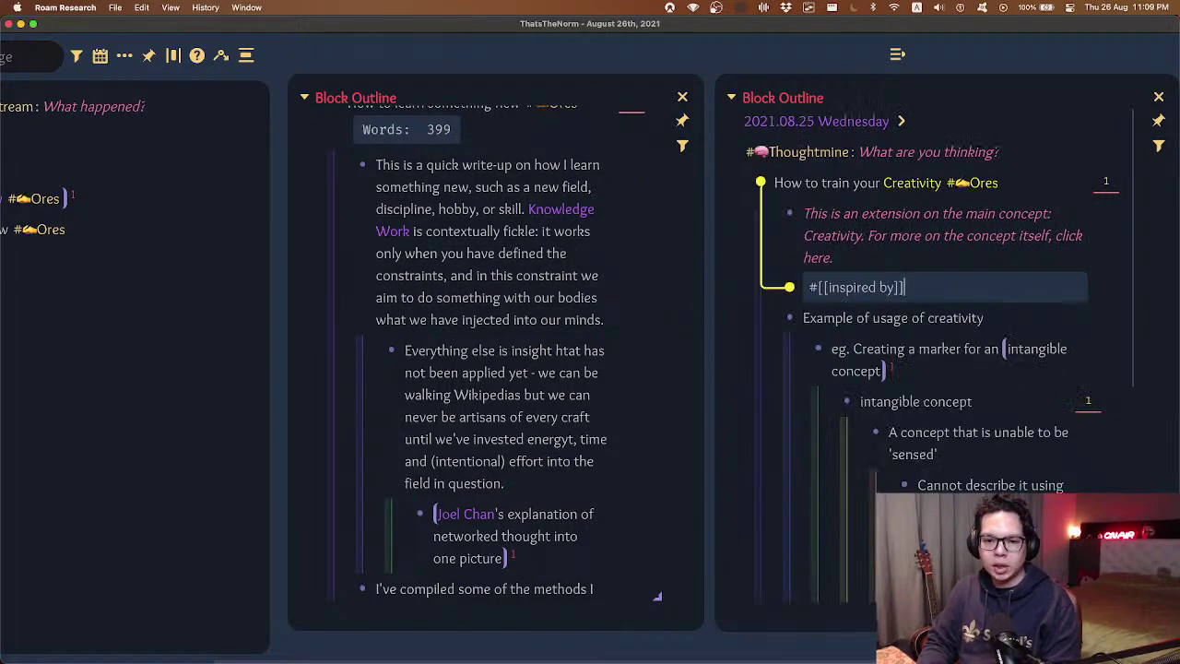
- Insert a link to the page "Services/SuperLearner Certified Coaching" after the "inspired by" tag
type("[[coachi")
key("BackSpace")
key("BackSpace")
key("BackSpace")
key("BackSpace")
key("BackSpace")
key("BackSpace")
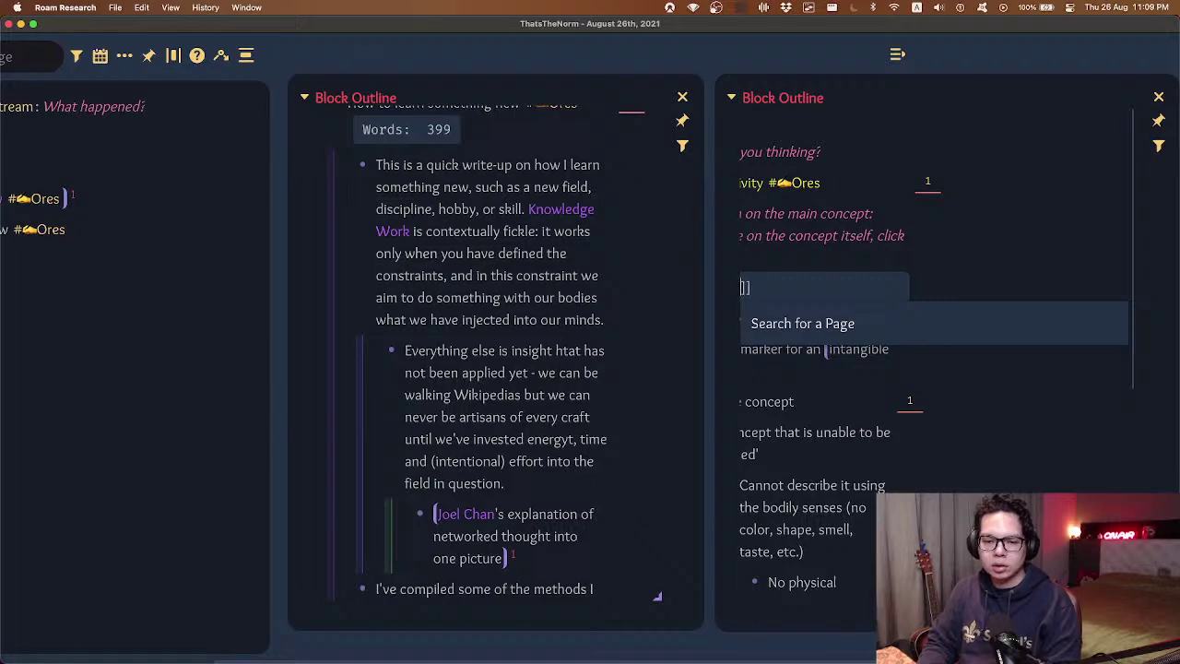
type("superleam")
key("BackSpace")
type("r")
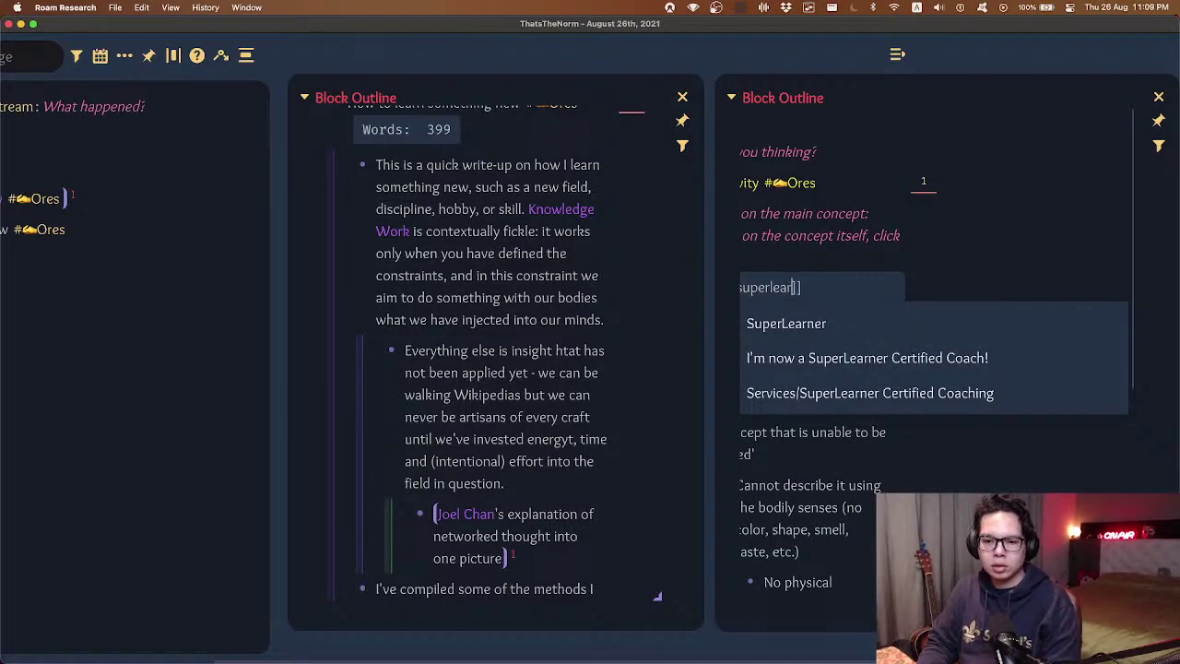
key("Down")
key("Down")
key("Return")
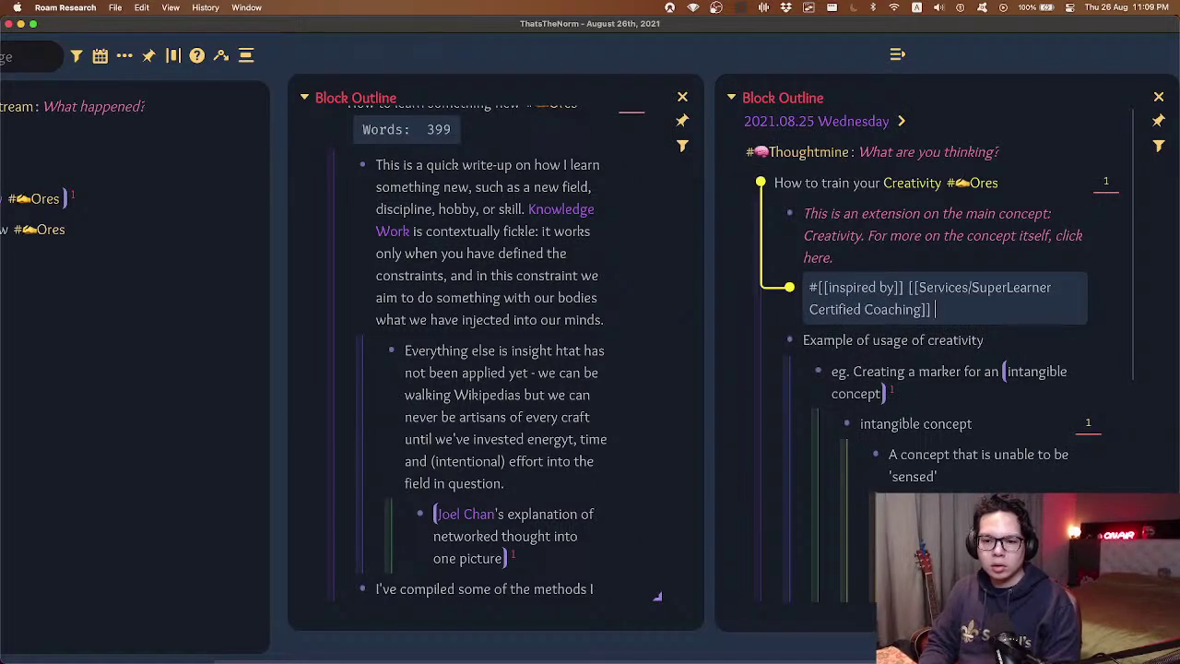
- Complete the "inspired by" block with "exploring creativity as a foundation of building memory palaces and speed-reading"
type("exploring")
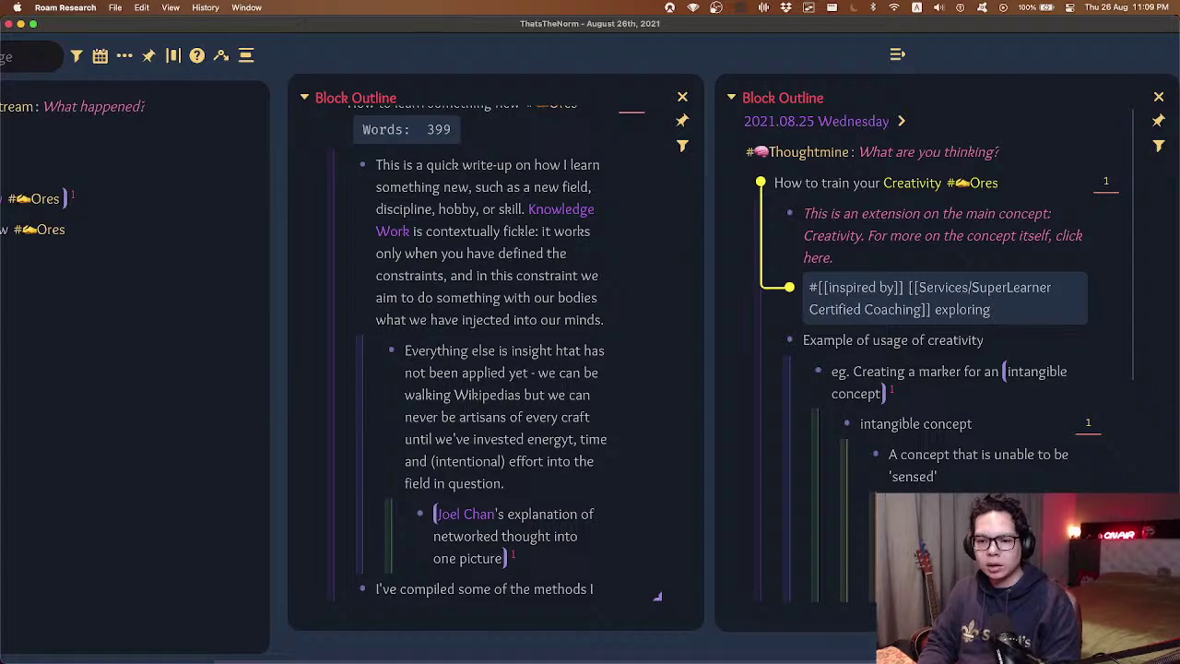
type(" creativity as a foun")
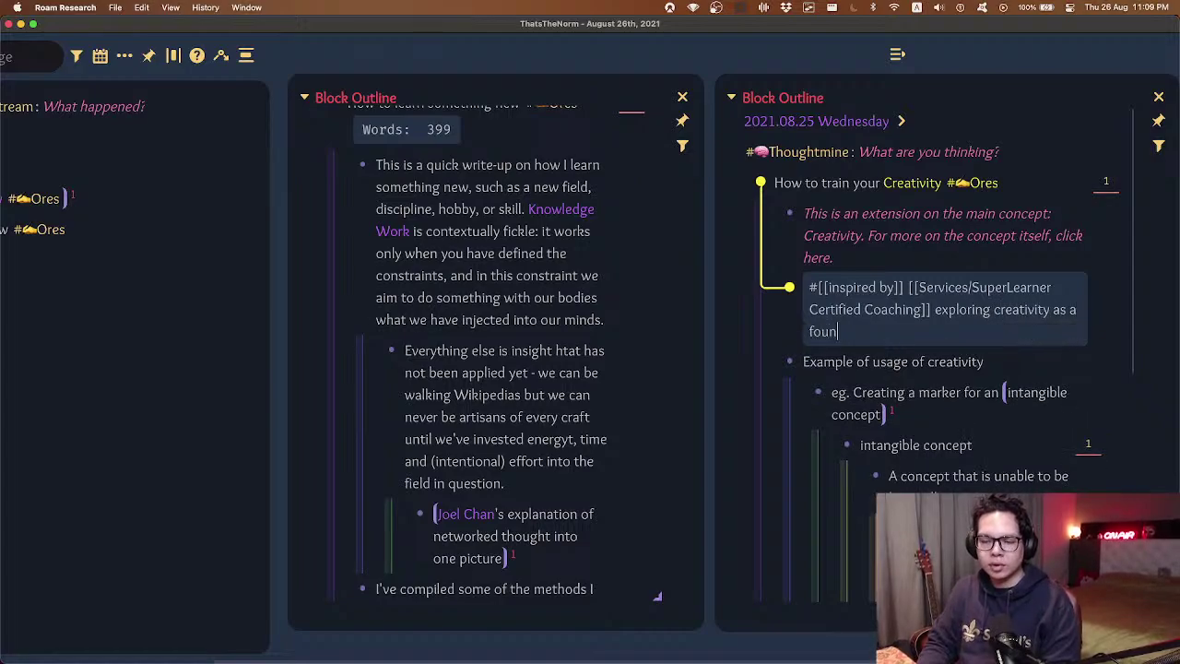
type("dation of building memory p")
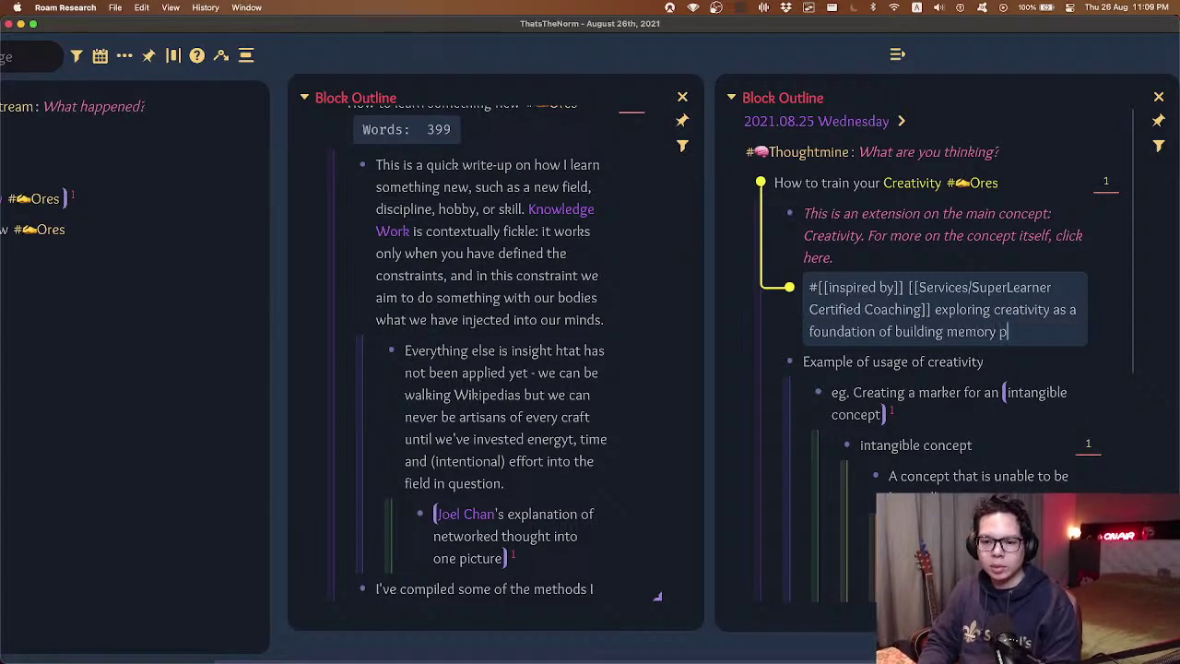
type("alaces and speed-")
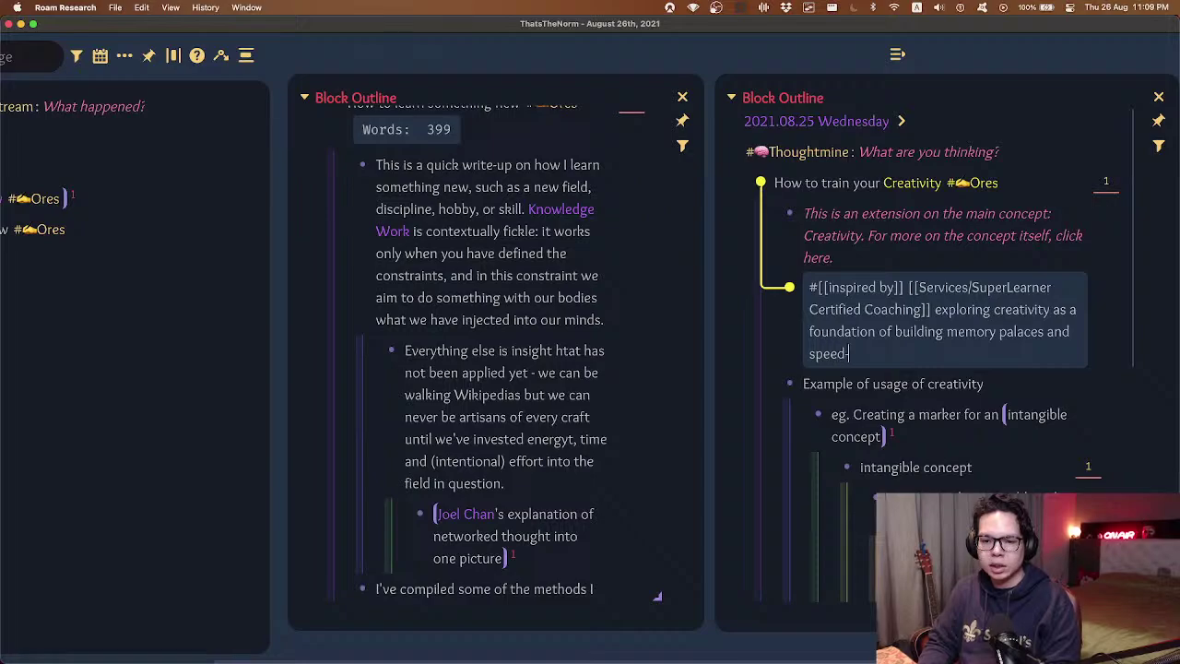
type("reading")
key("Escape")
- Move the "inspired by" block above the italic introduction in the "How to train your Creativity" outline
key("f")
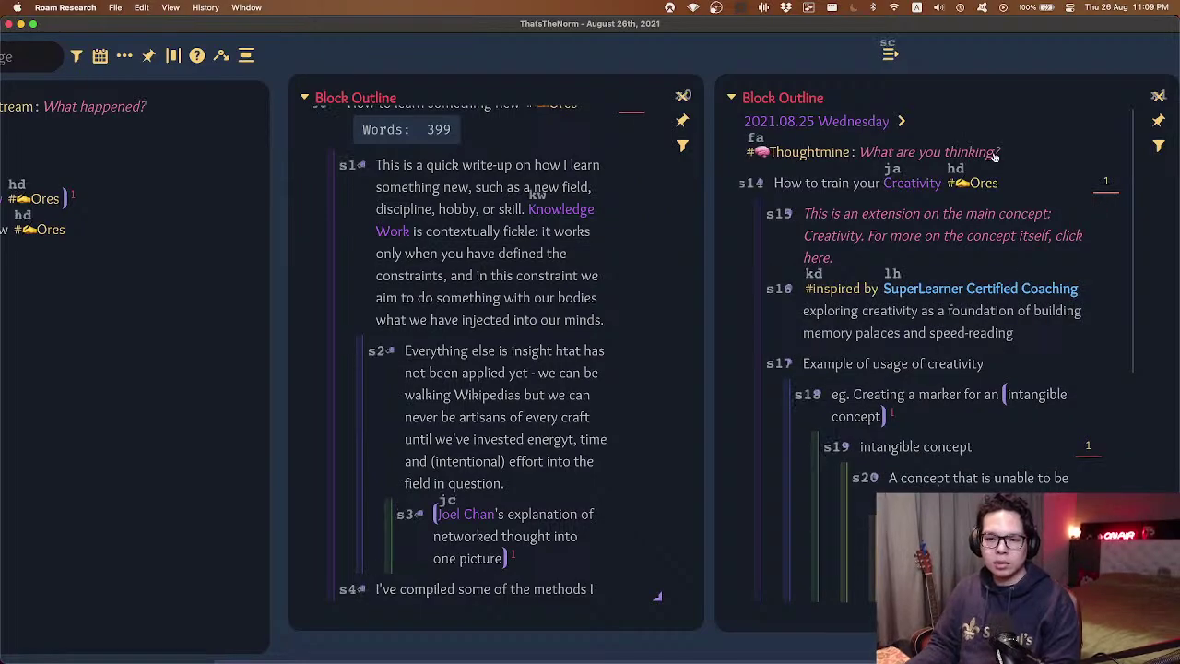
scroll(978, 184, "down", 3)
scroll(964, 212, "up", 2)
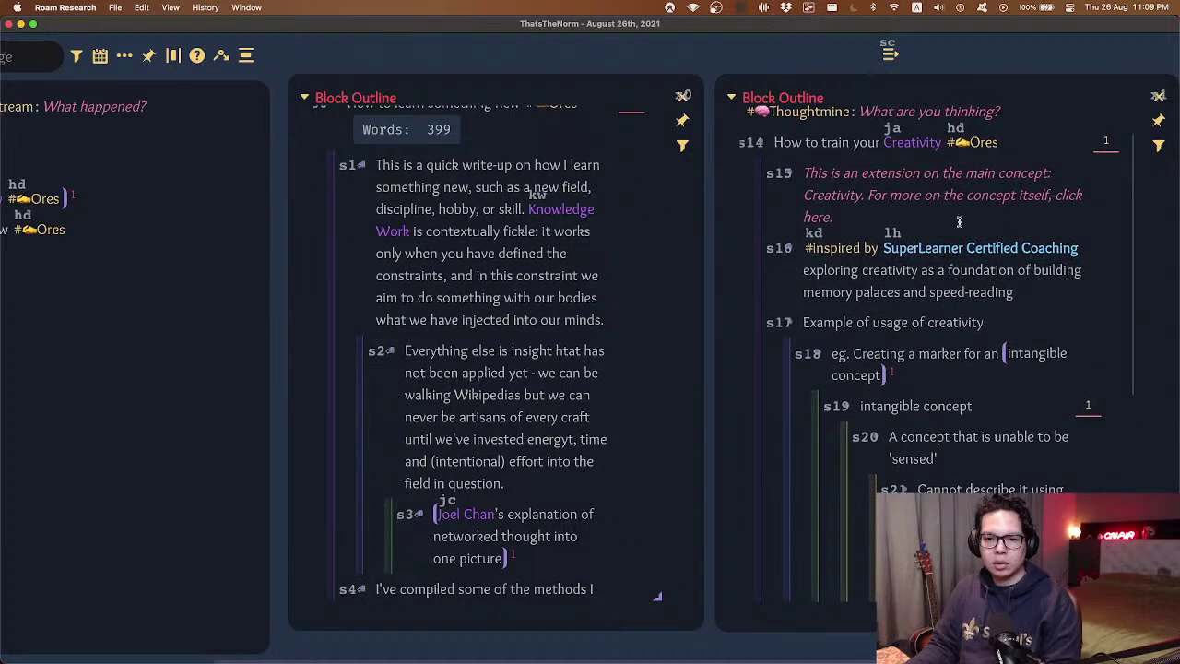
key("s")
key("1")
key("6")
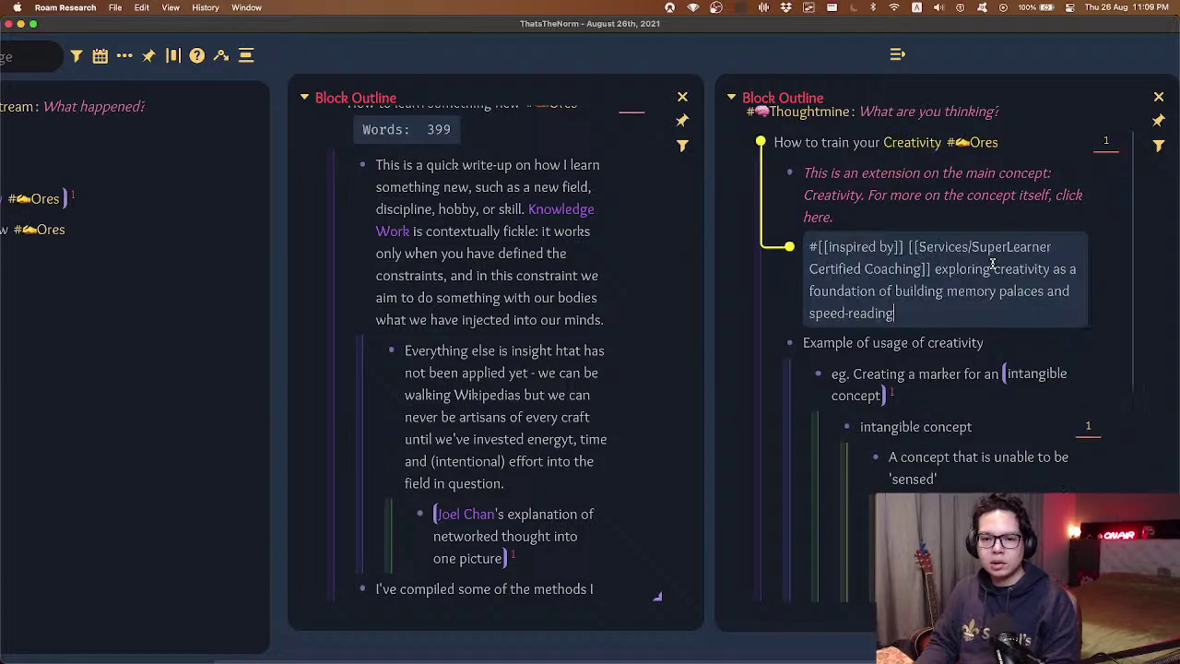
key("Escape")
key("alt+shift+Up")
key("Escape")
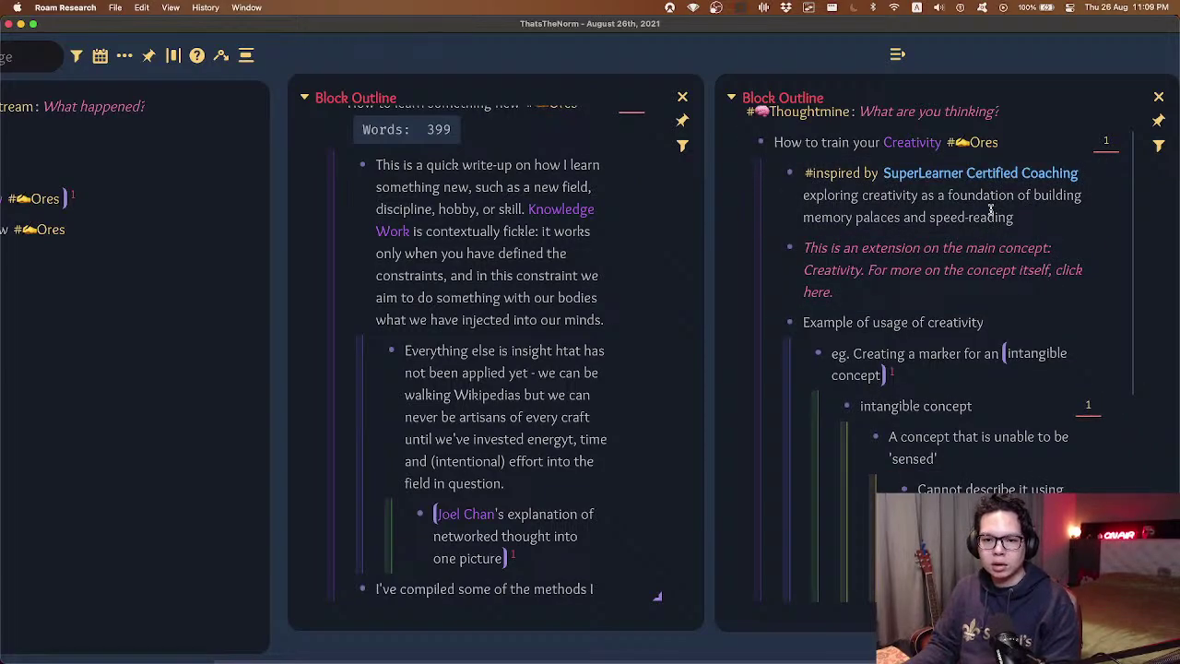
- Add a block tagged "💀Skeleton" above the "inspired by" block and nest the "inspired by" block under it
key("f")
key("s")
key("1")
key("6")
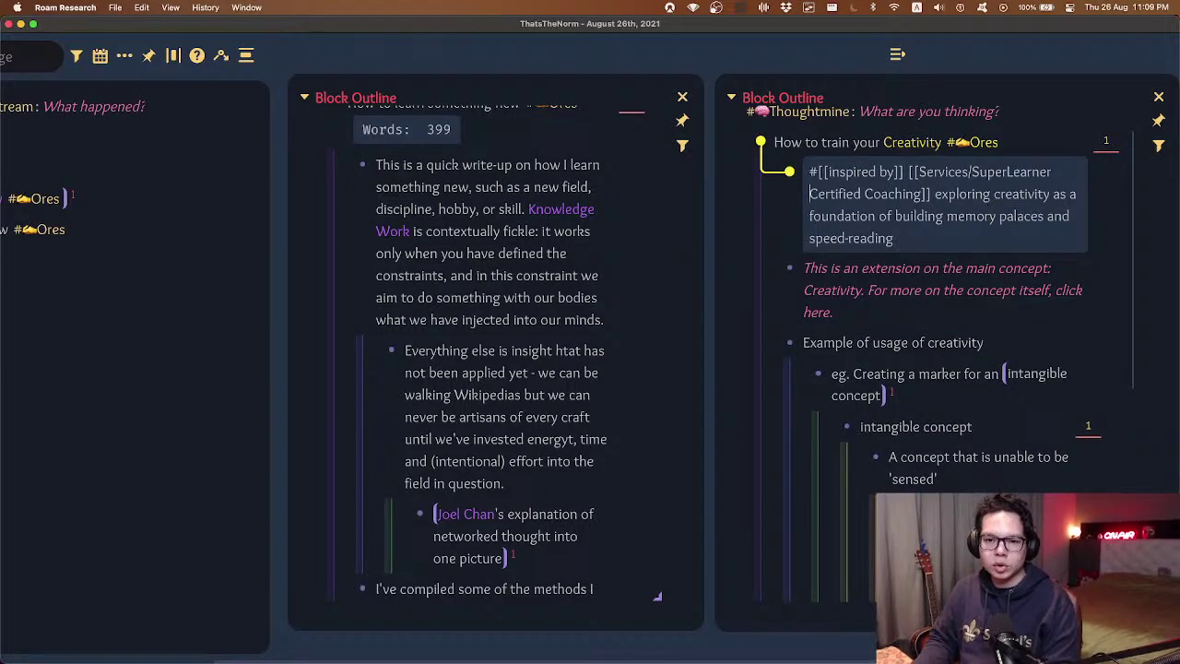
key("Return")
type("#sk")
key("BackSpace")
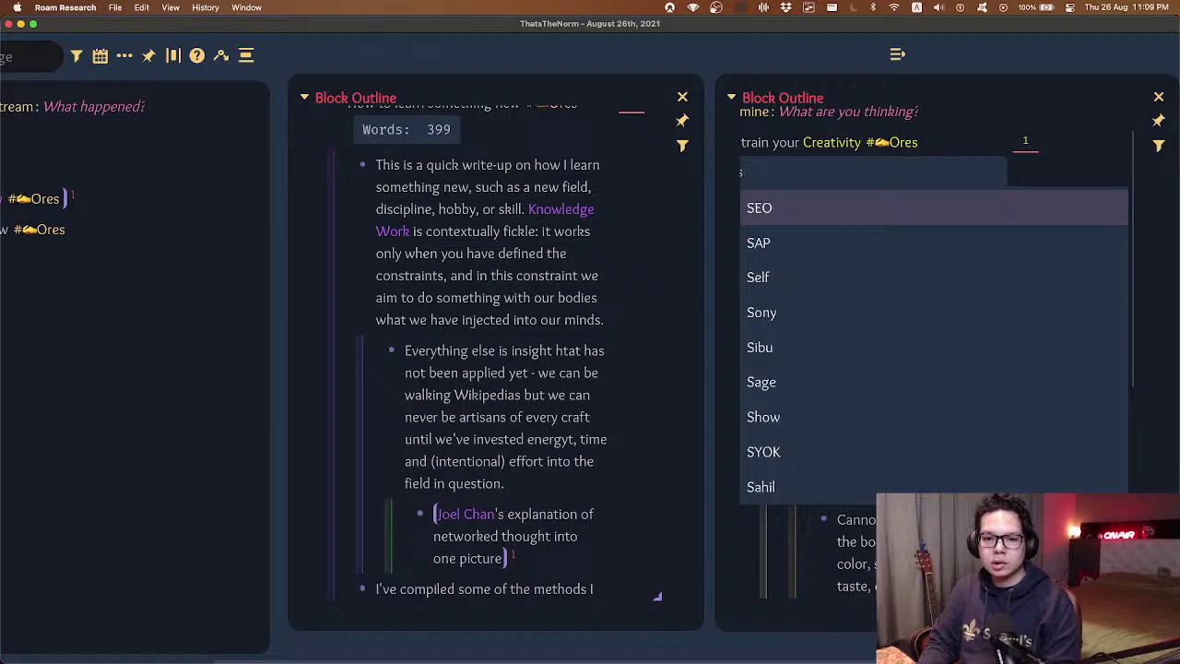
type("kele")
key("Return")
key("Escape")
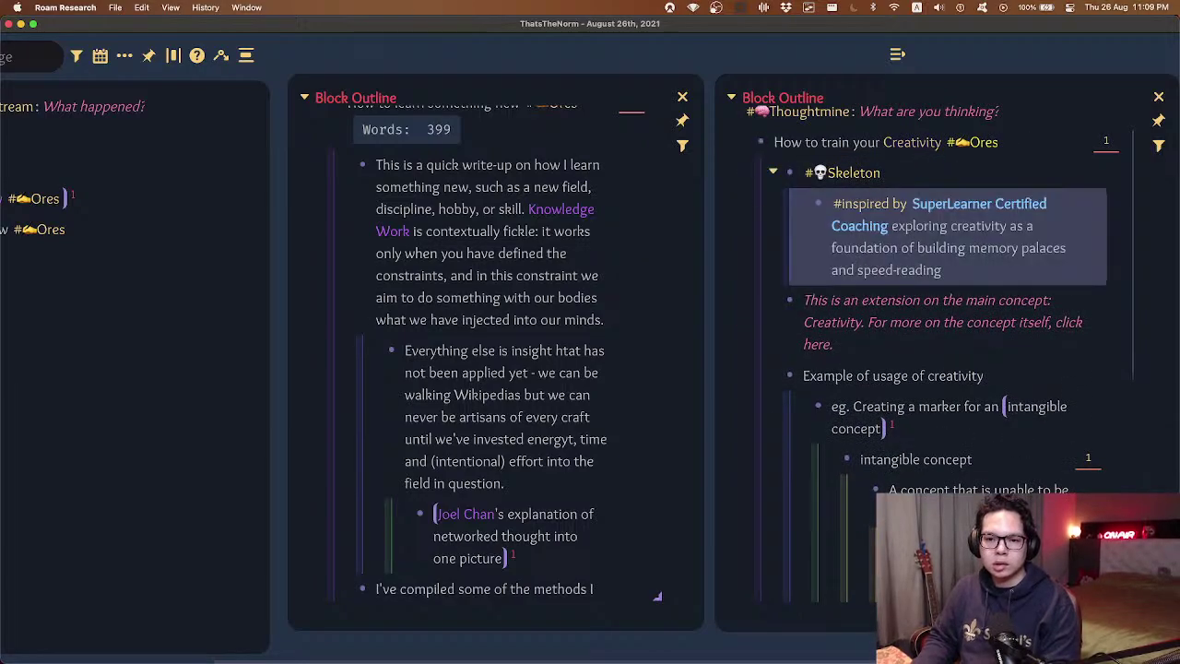
- Collapse the "💀Skeleton" block so its nested "inspired by" block is hidden
key("f")
key("s")
key("1")
key("5")
key("ctrl+Up")
key("Down")
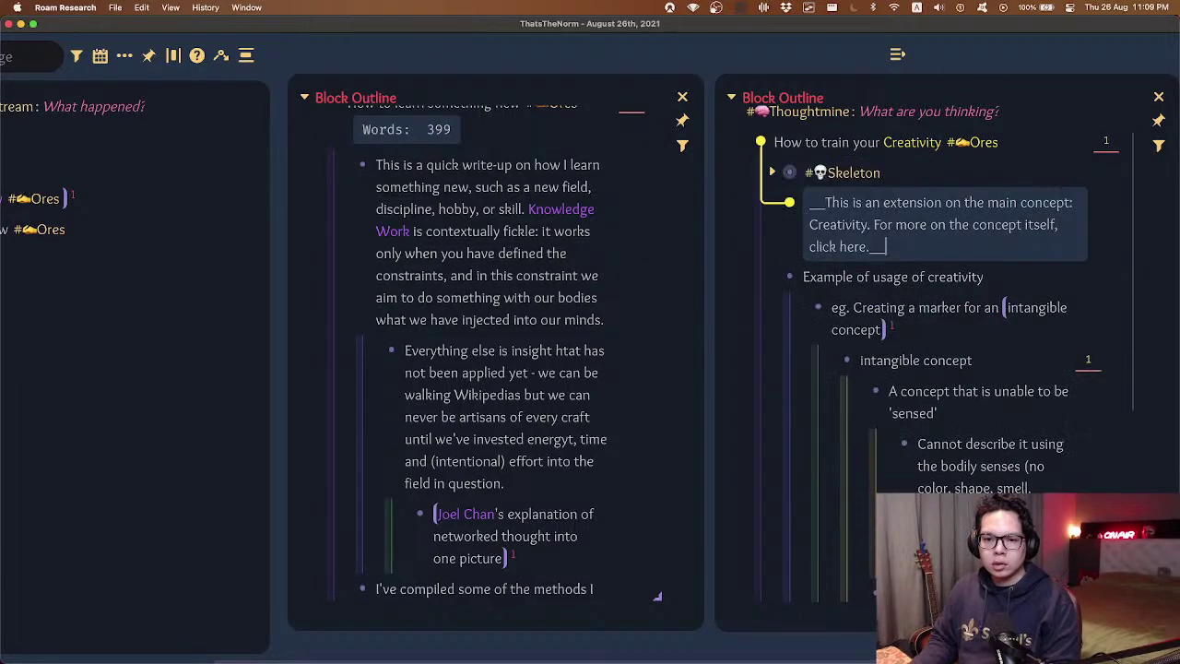
key("Escape")
- Collapse the "intangible concept" block under "Example of usage of creativity"
scroll(984, 140, "down", 5)
scroll(1029, 268, "up", 4)
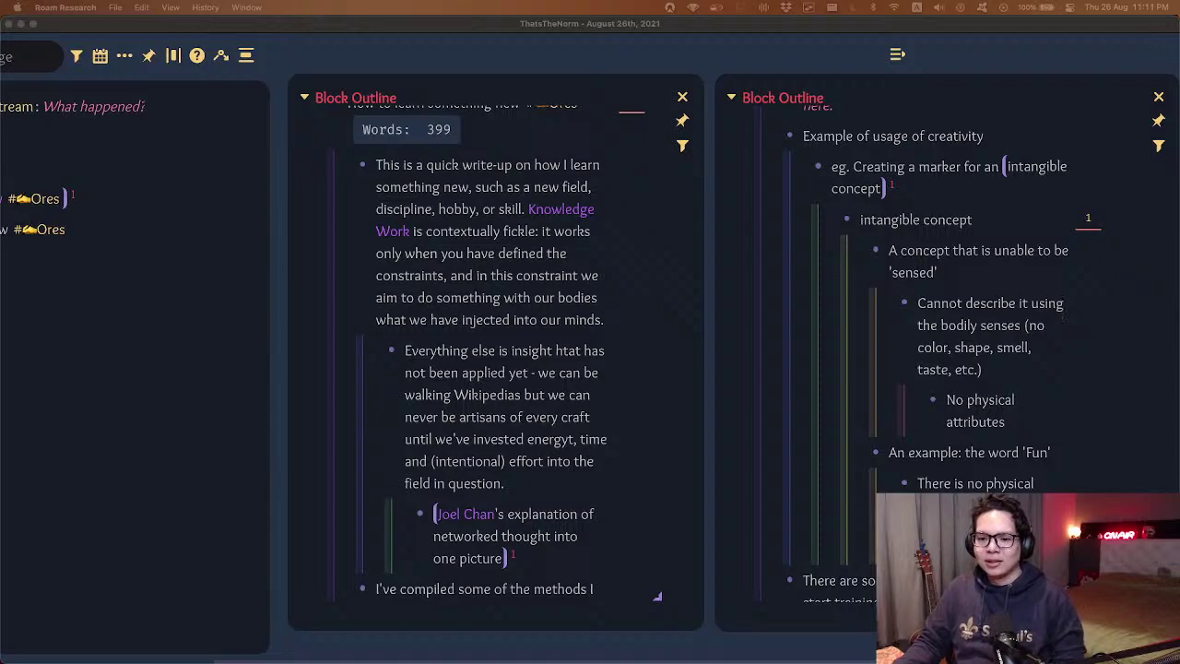
left_click(1023, 469)
scroll(1024, 464, "down", 1)
left_click(1032, 466)
scroll(1033, 466, "up", 3)
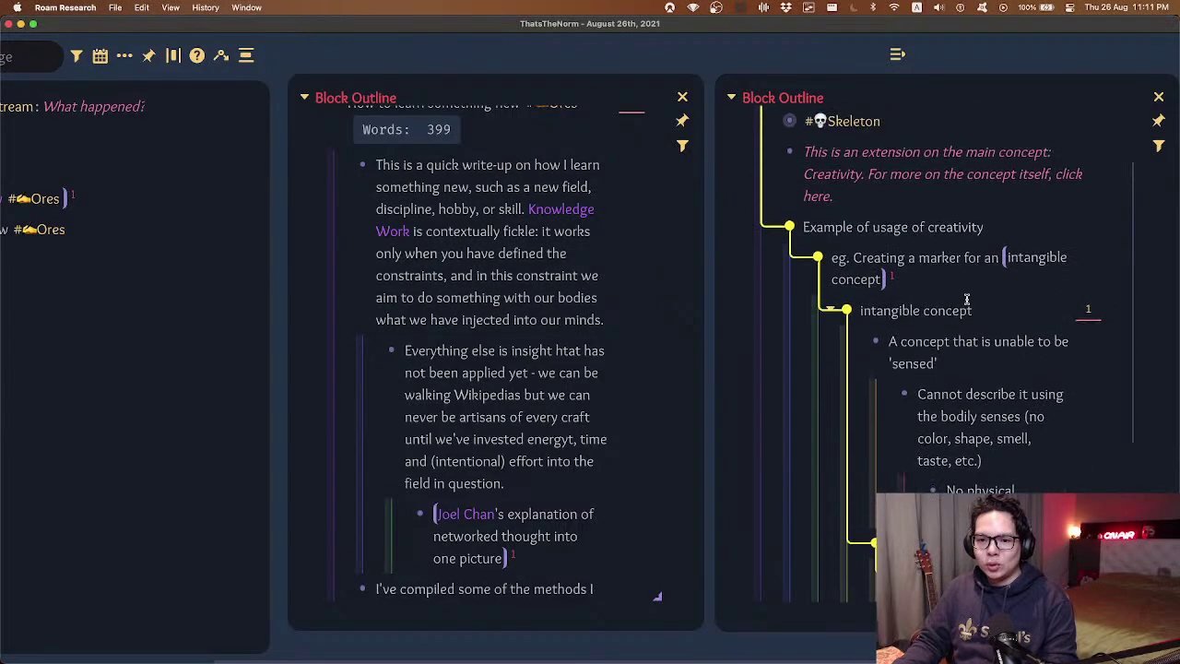
left_click(995, 314)
key("super+Up")
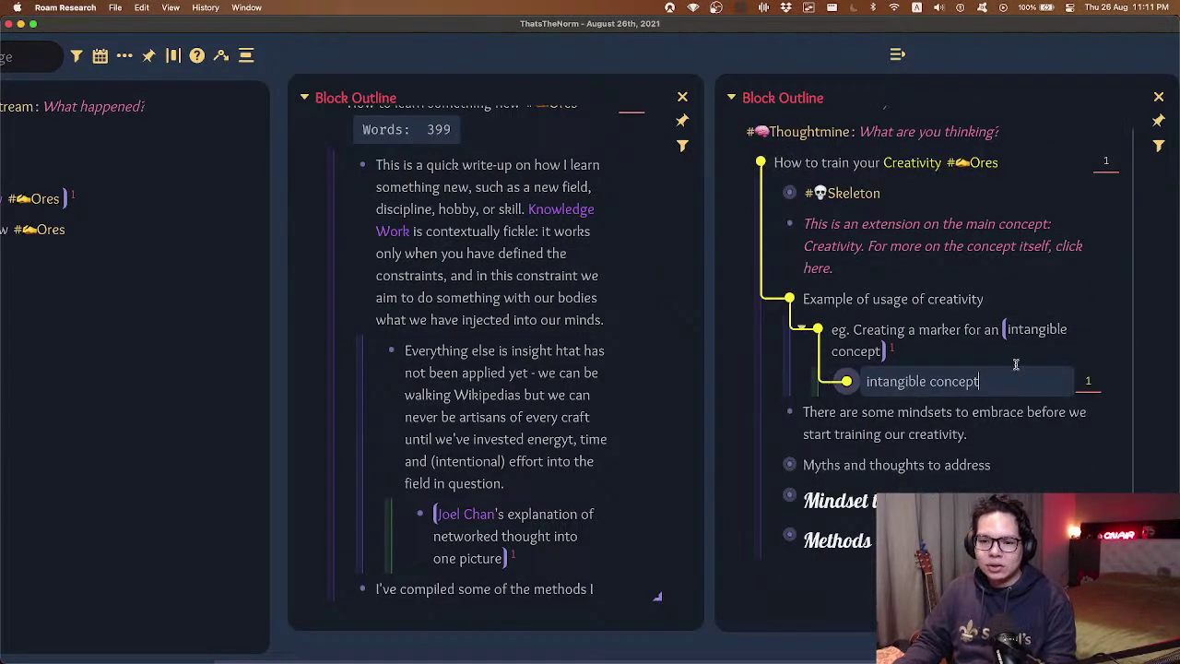
- Add an empty block after "intangible concept" and outdent it to the same level as "Example of usage of creativity"
key("Return")
key("shift+Tab")
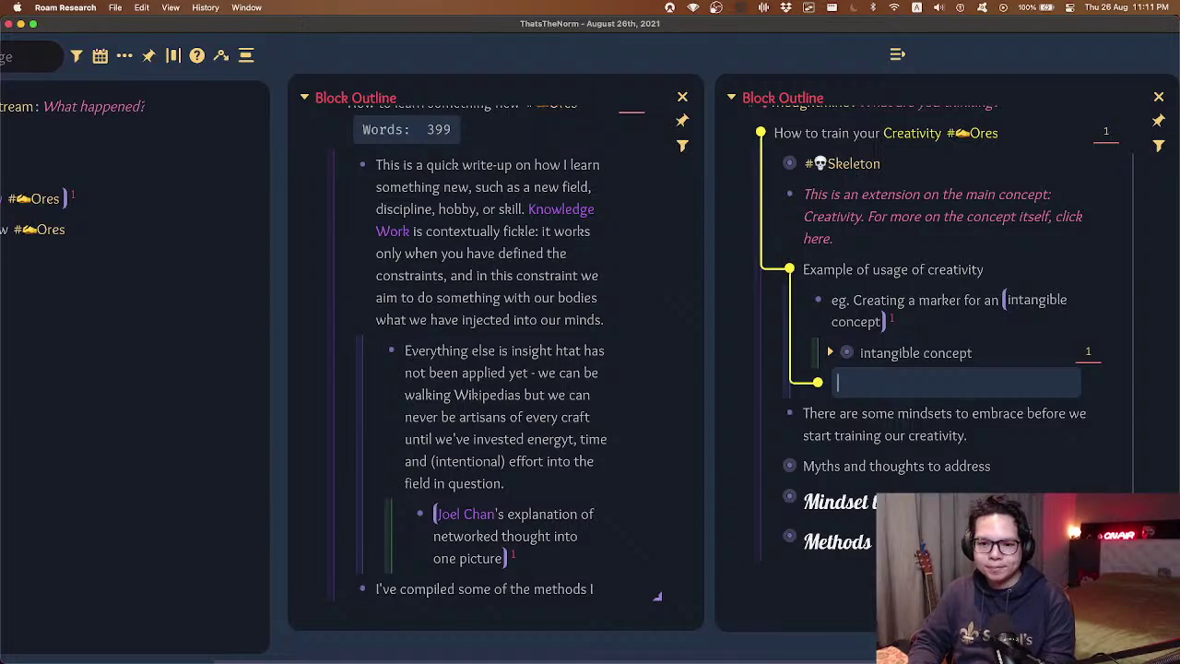
key("shift+Tab")
scroll(869, 194, "up", 1)
scroll(869, 193, "up", 1)
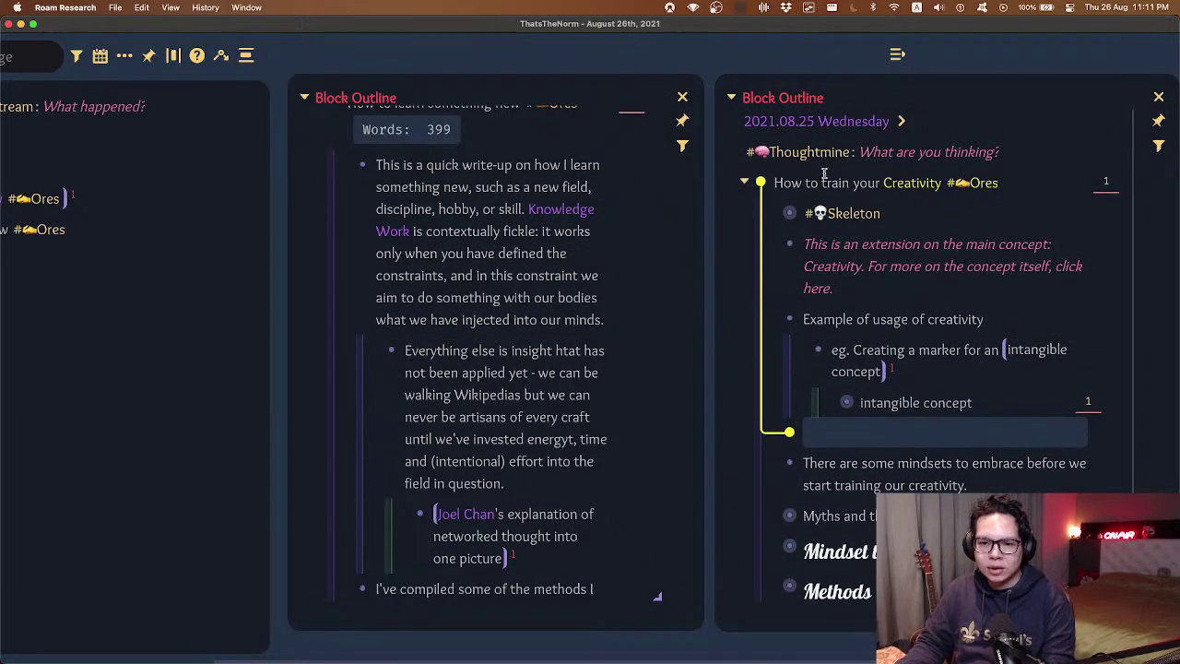
left_click(816, 181)
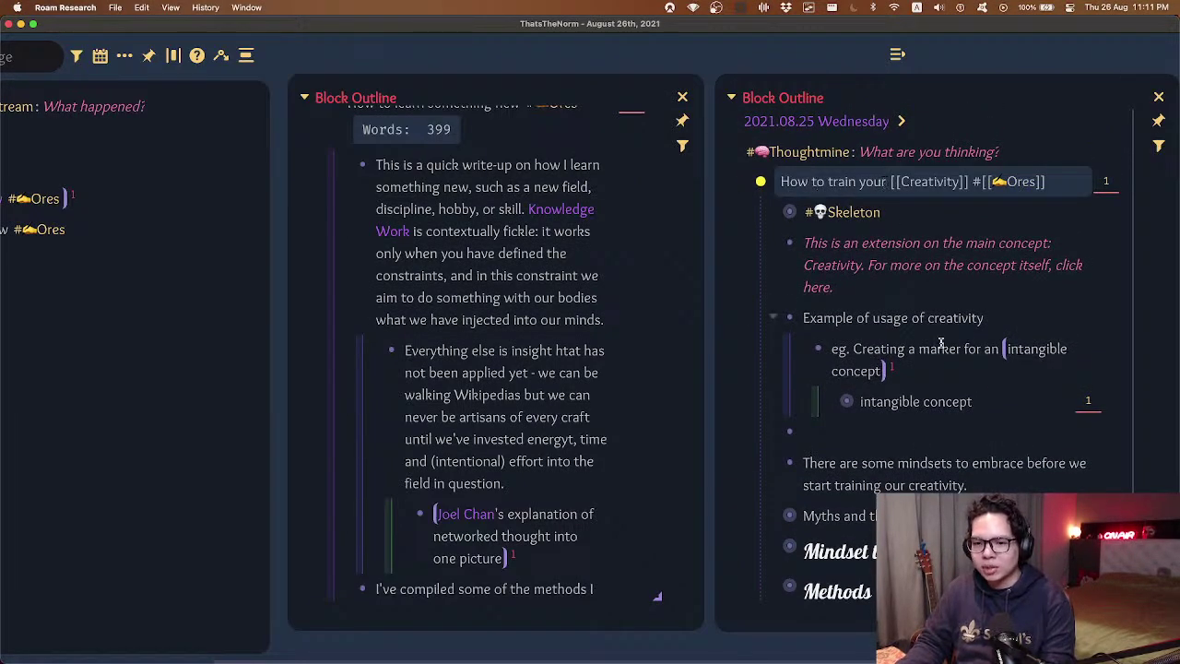
left_click(878, 428)
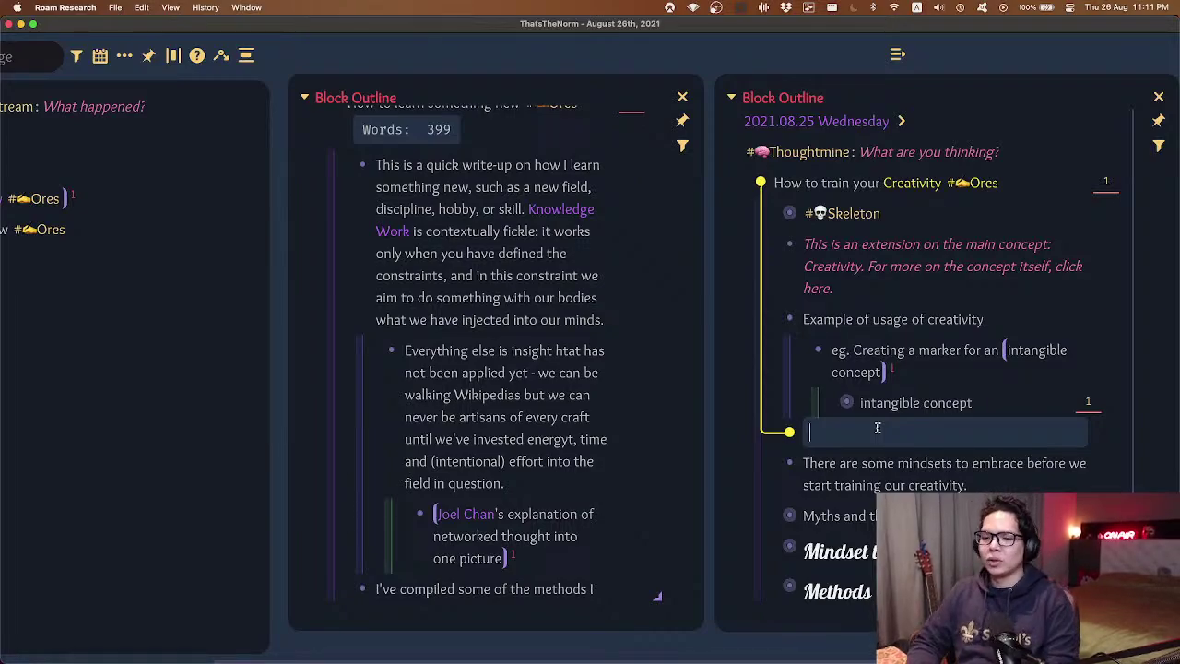
- Open the "Table of Contents (TOC)" page from the Livestream block in the sidebar
scroll(416, 257, "up", 2)
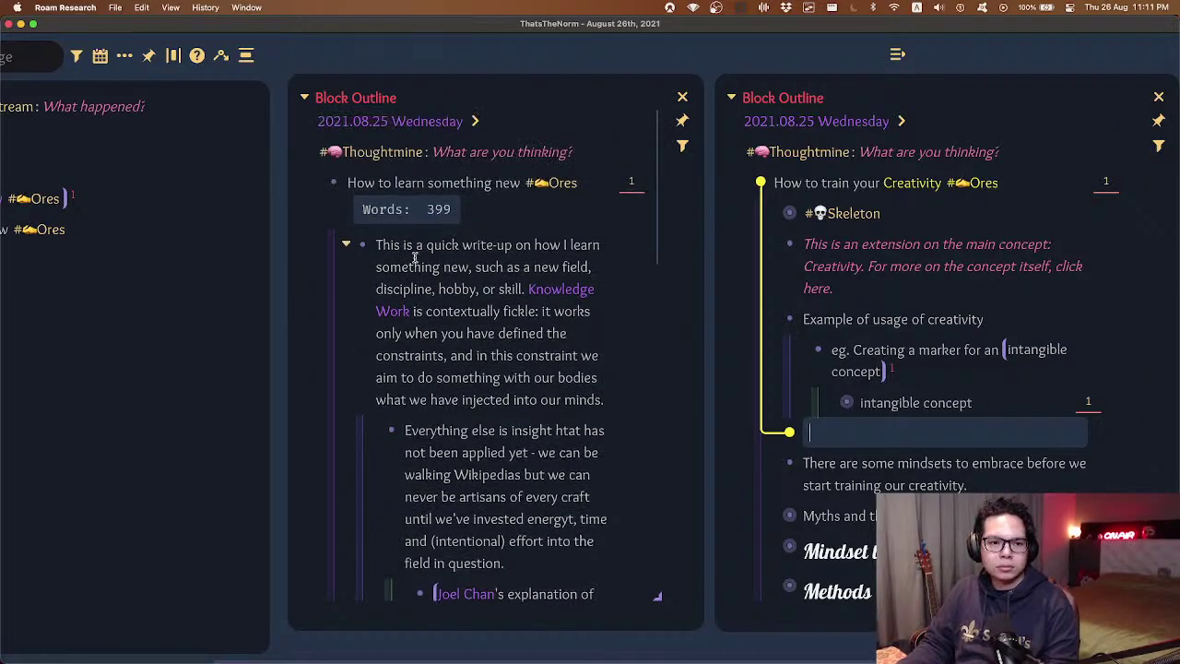
scroll(416, 257, "left", 5)
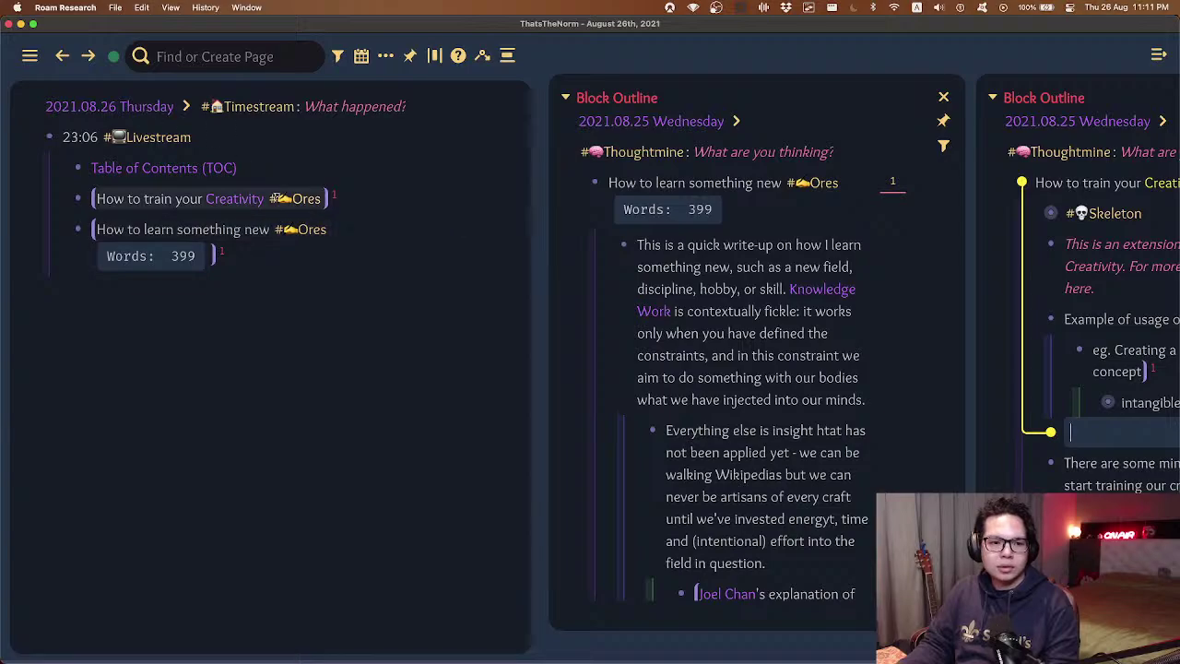
scroll(845, 281, "right", 5)
scroll(845, 281, "left", 5)
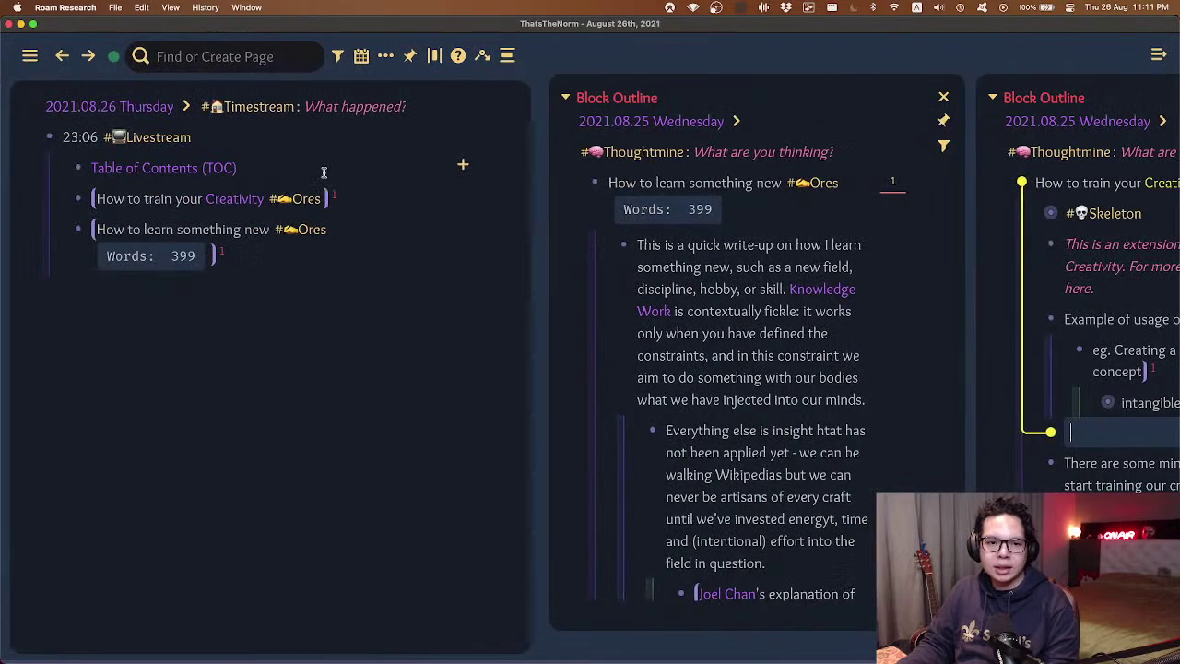
left_click(175, 169, "shift")
scroll(550, 304, "right", 12)
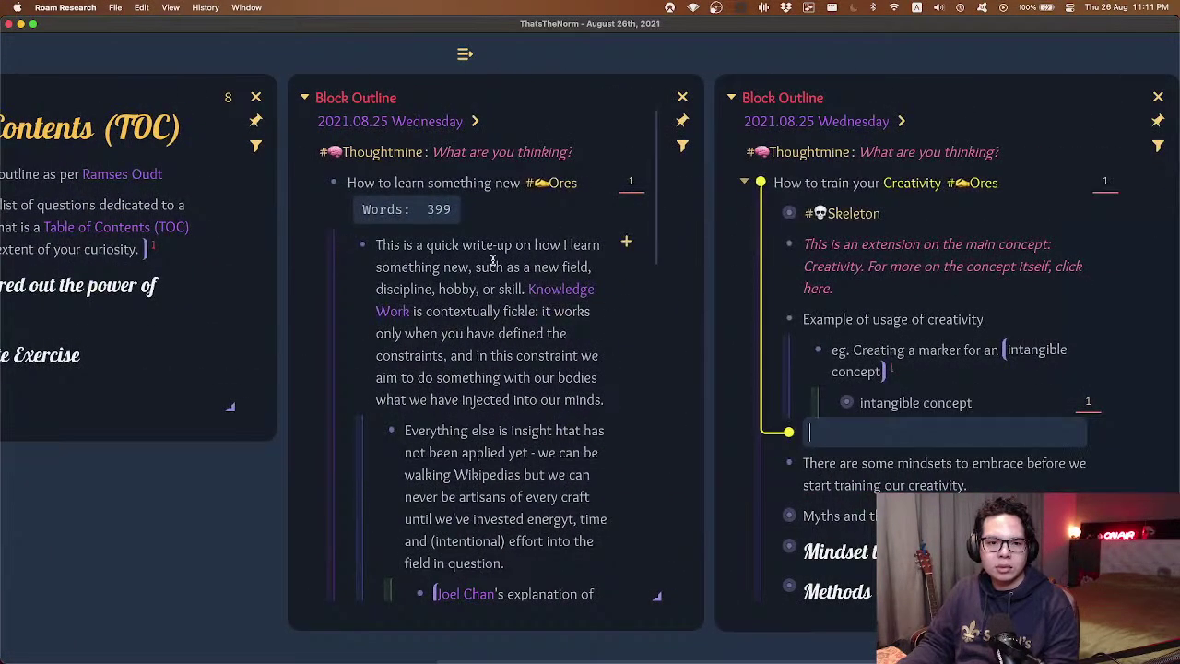
- Open the "How to train your Creativity" block in the main view and close its sidebar outline
left_click(859, 181)
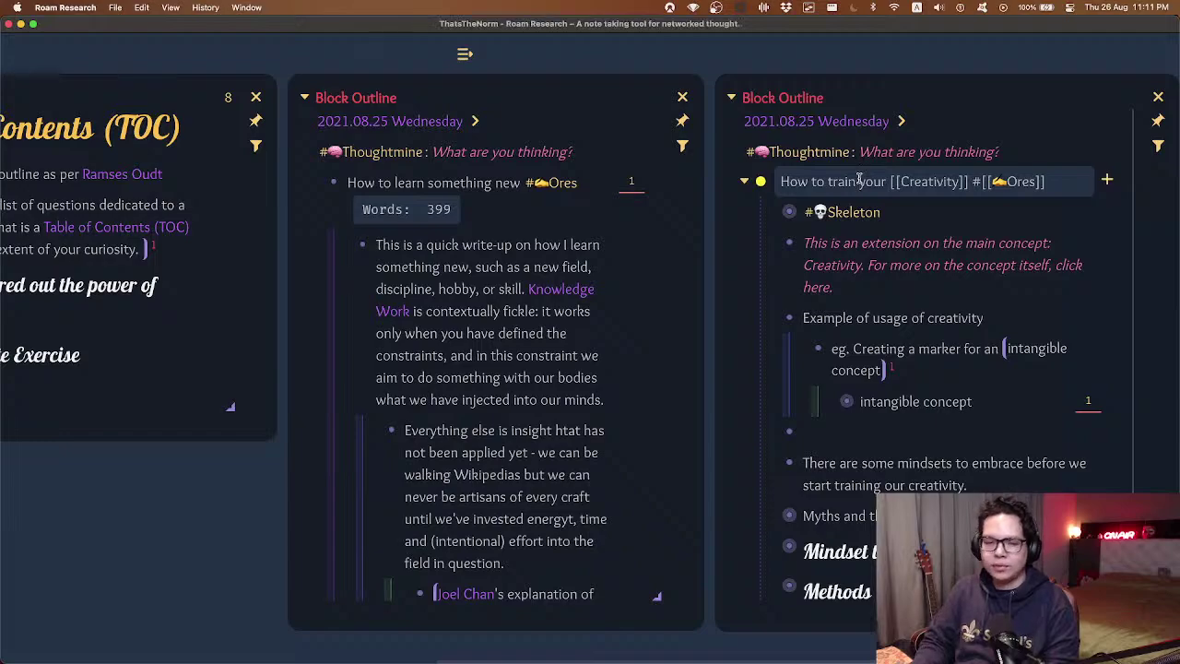
scroll(860, 180, "left", 4)
scroll(1139, 111, "right", 4)
left_click(1158, 97)
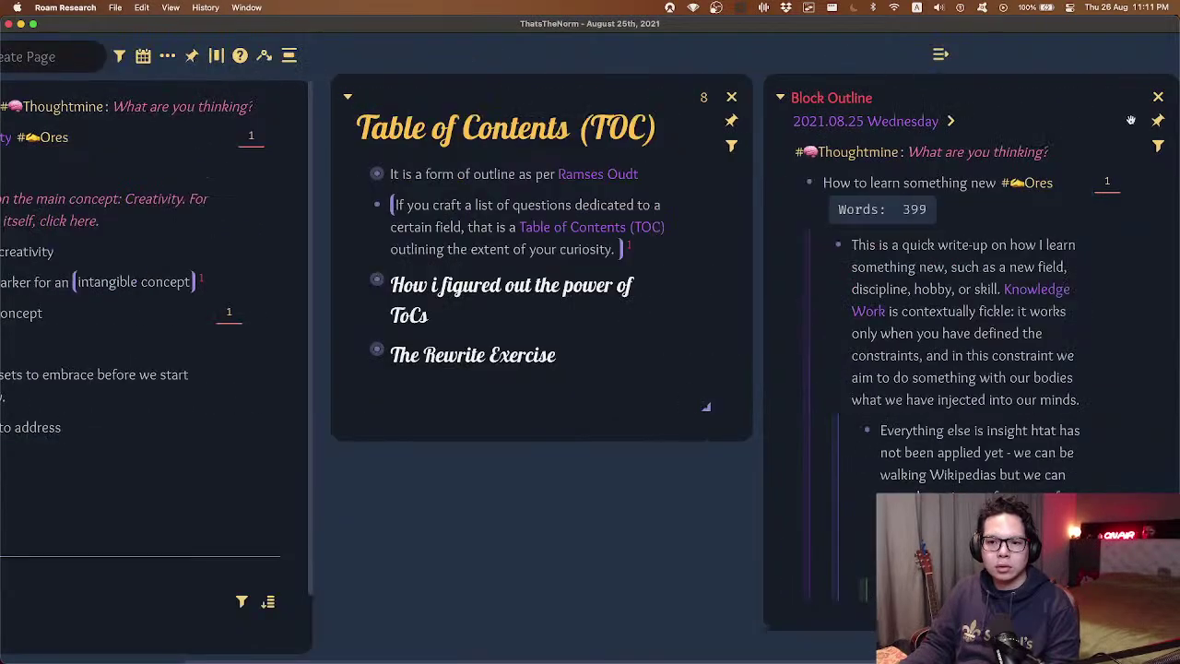
- Enlarge the "Table of Contents (TOC)" sidebar panel and widen the main view showing the creativity outline
scroll(910, 408, "left", 4)
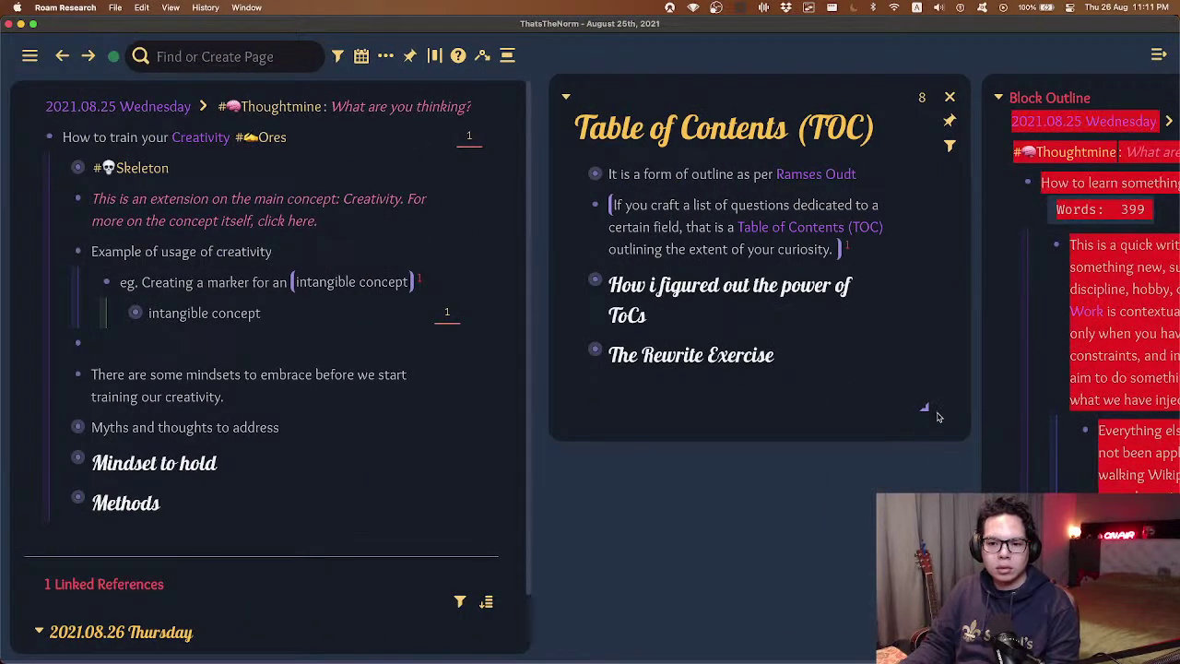
left_click_drag(930, 408, 1141, 633)
scroll(825, 353, "right", 3)
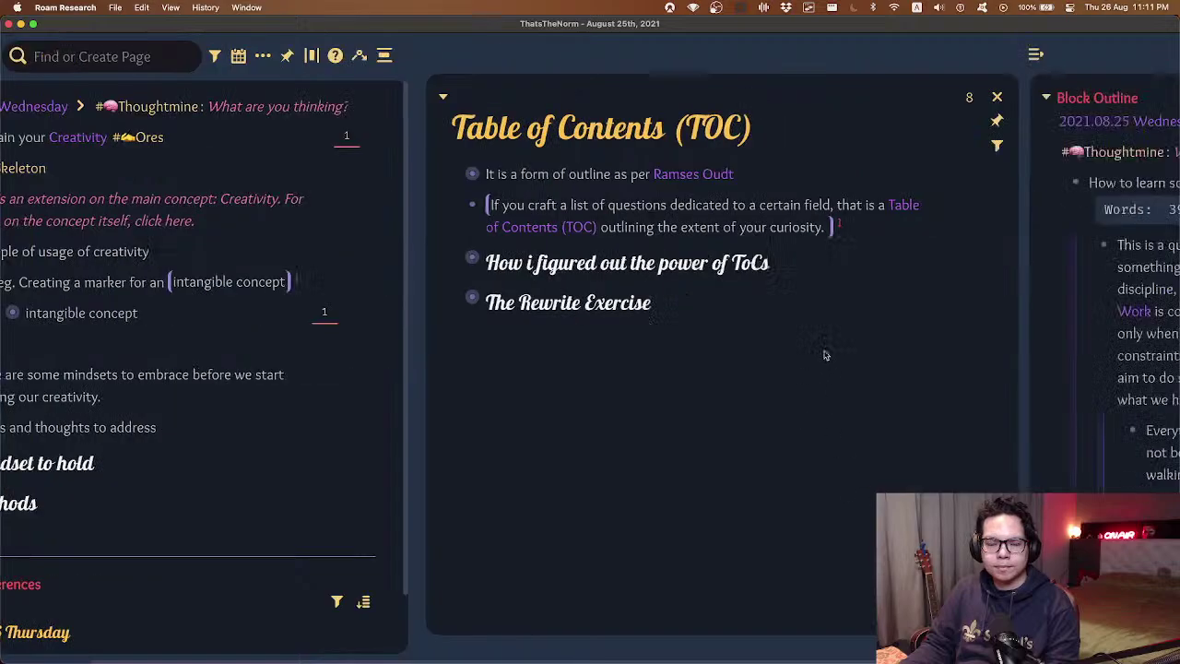
scroll(690, 452, "left", 3)
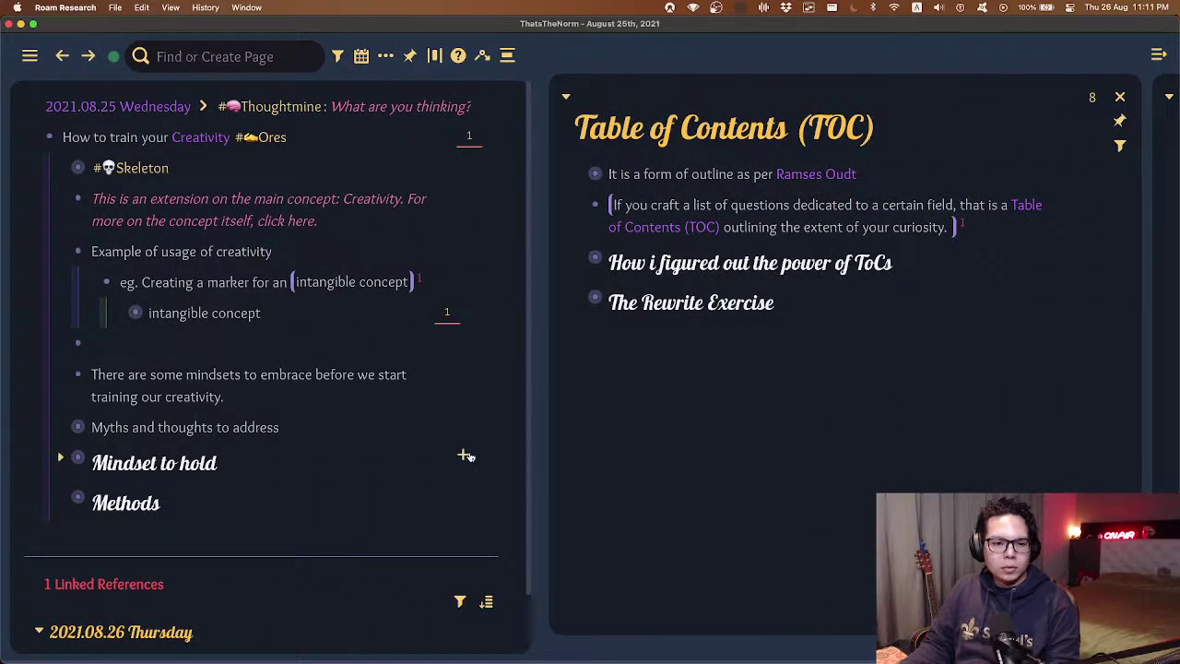
scroll(397, 424, "down", 2)
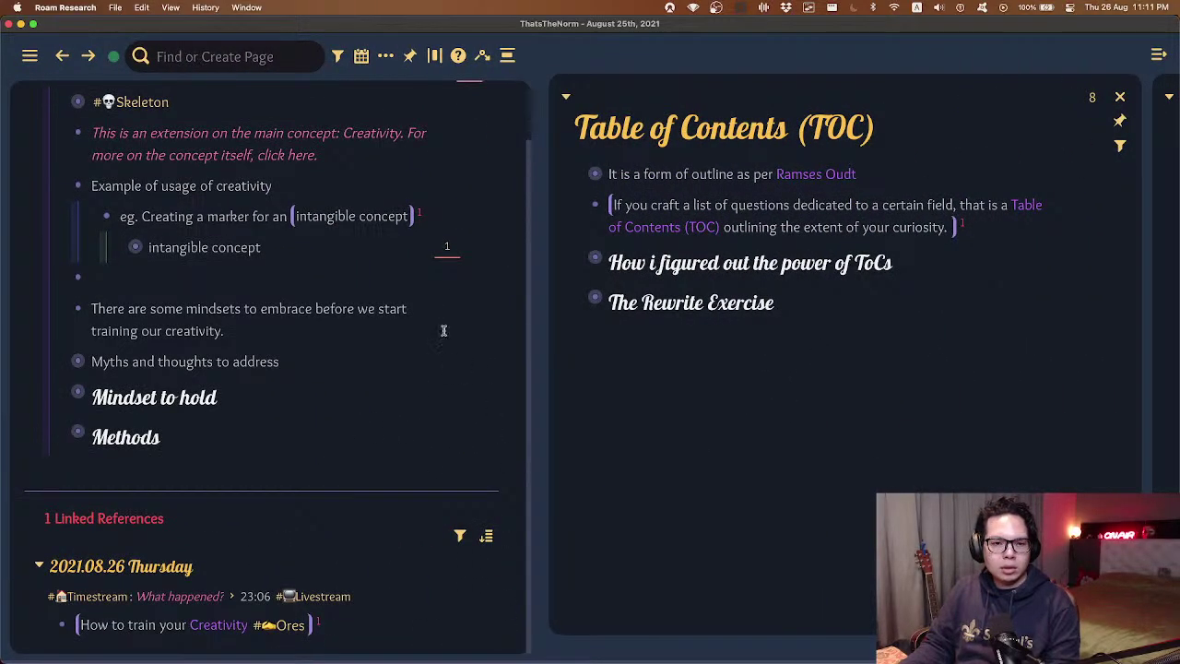
scroll(447, 416, "up", 2)
left_click_drag(545, 302, 797, 305)
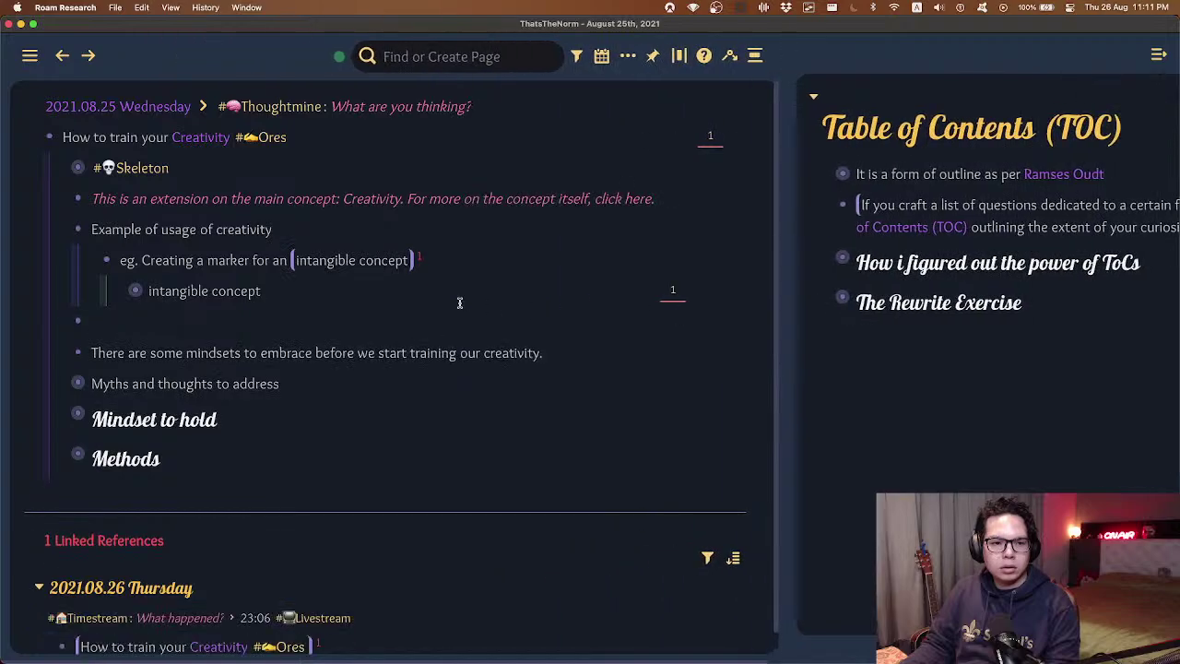
- Try deleting the empty block below "intangible concept" in the main outline and undo the deletion
left_click(206, 313)
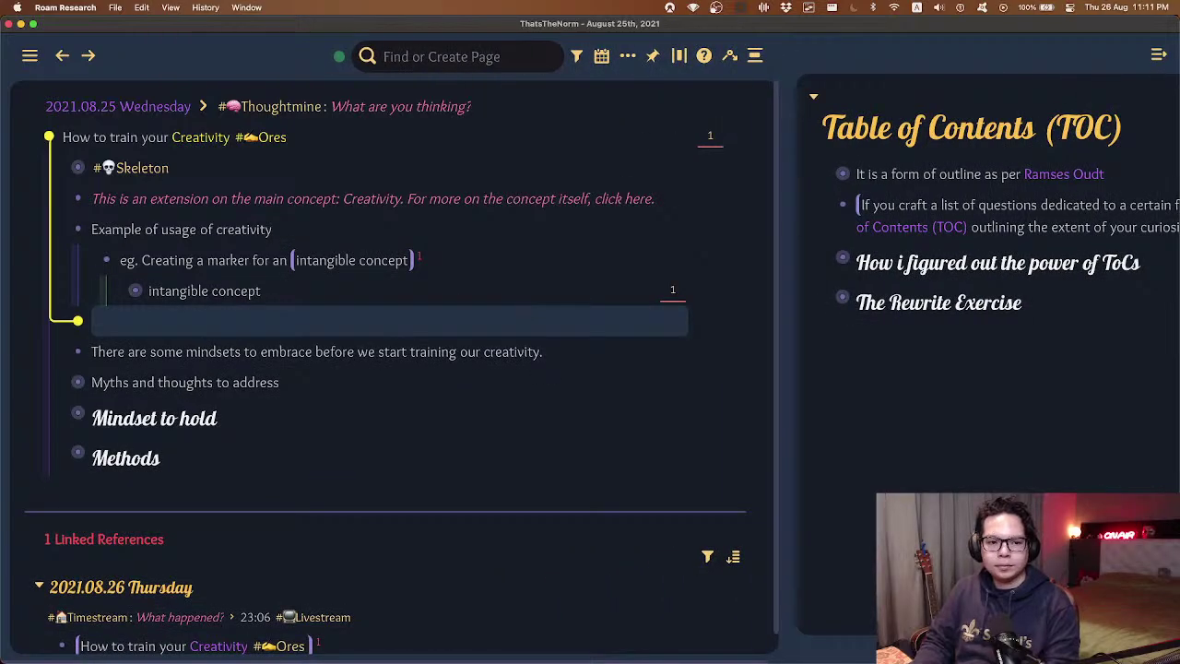
key("BackSpace")
key("Down")
key("super+z")
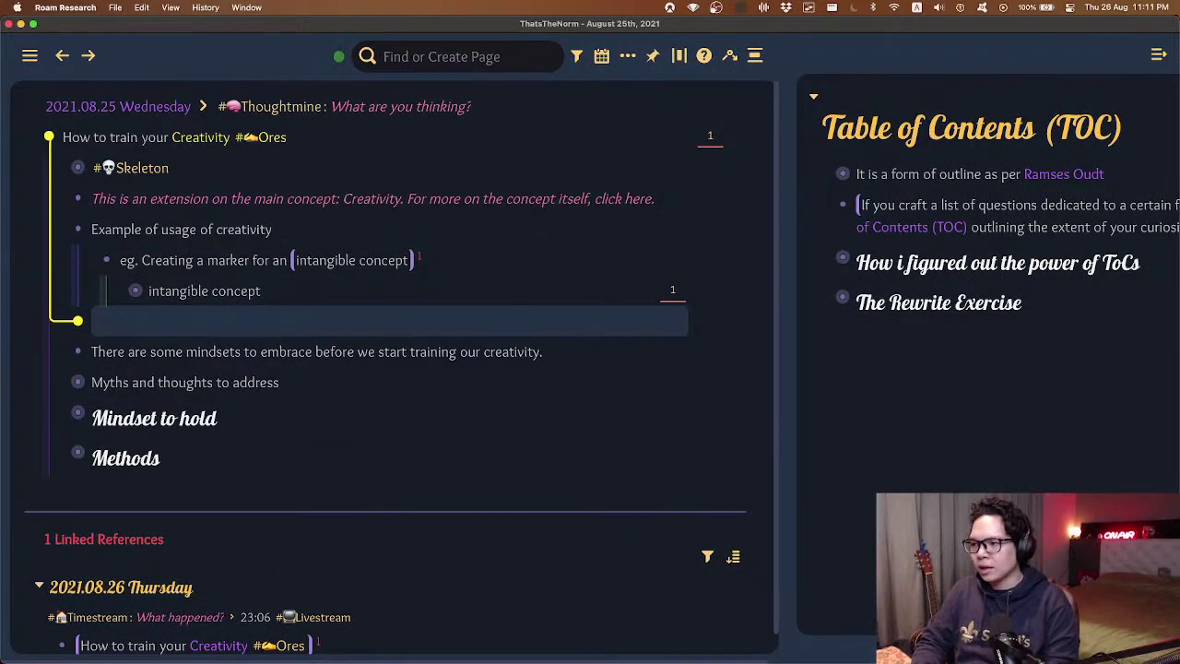
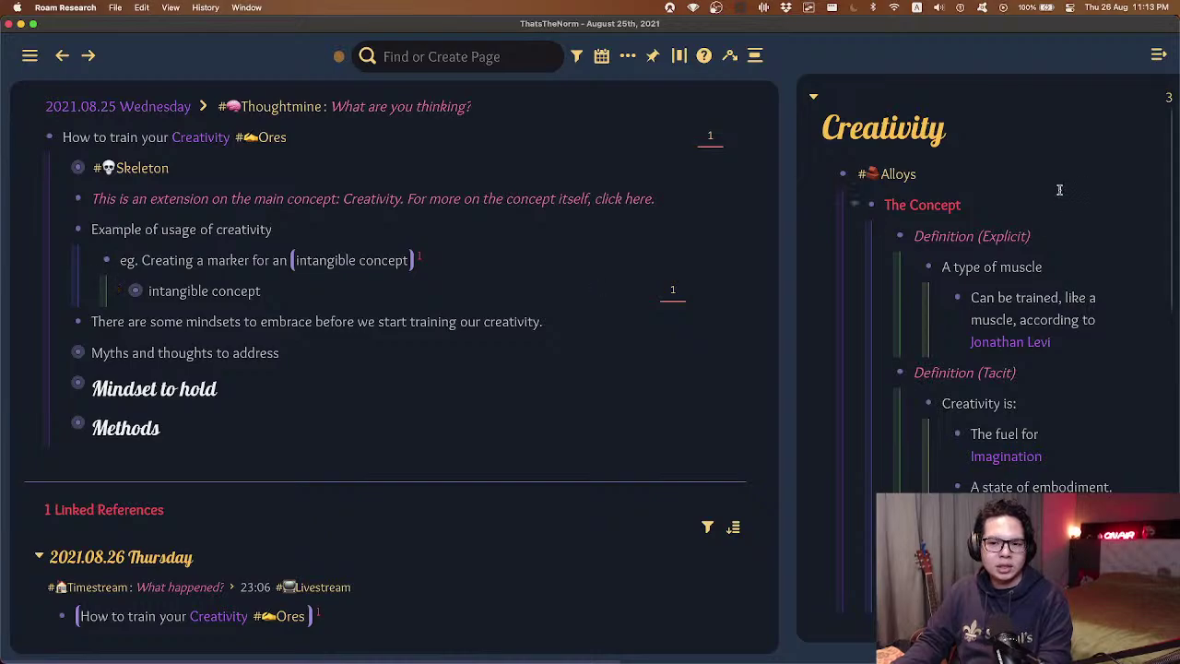
- Collapse the "A type of muscle" block on the Creativity sidebar page and expand it again
scroll(674, 288, "right", 5)
scroll(851, 313, "right", 2)
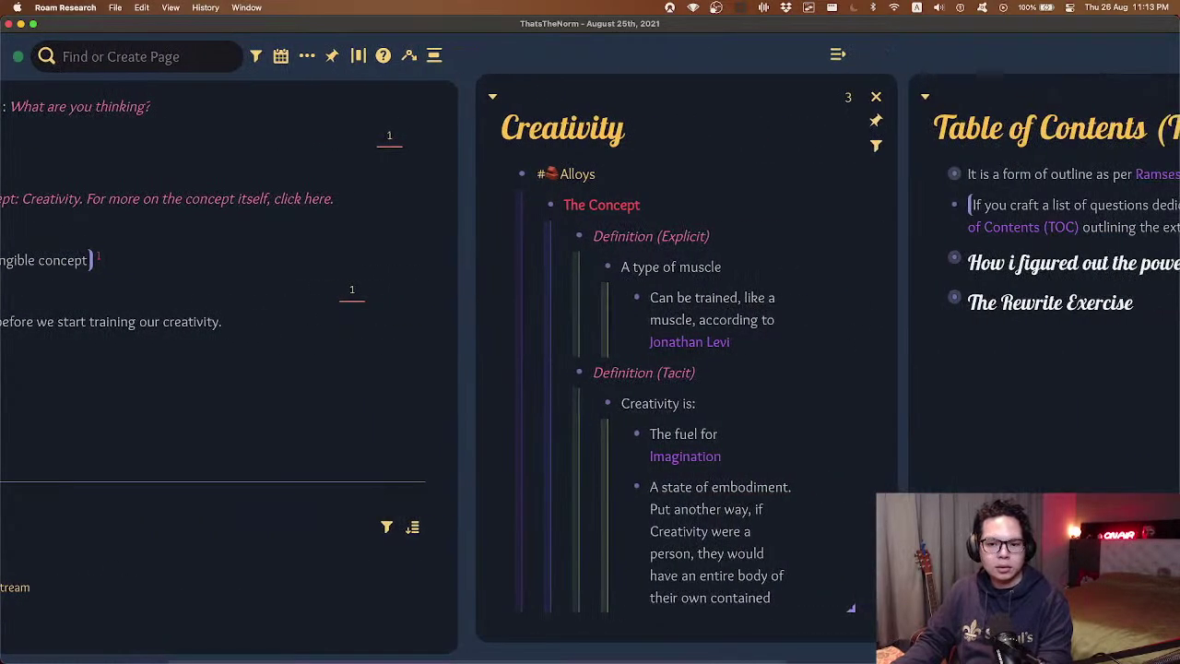
left_click(796, 272)
key("super+Up")
key("Down")
key("Down")
left_click(817, 269)
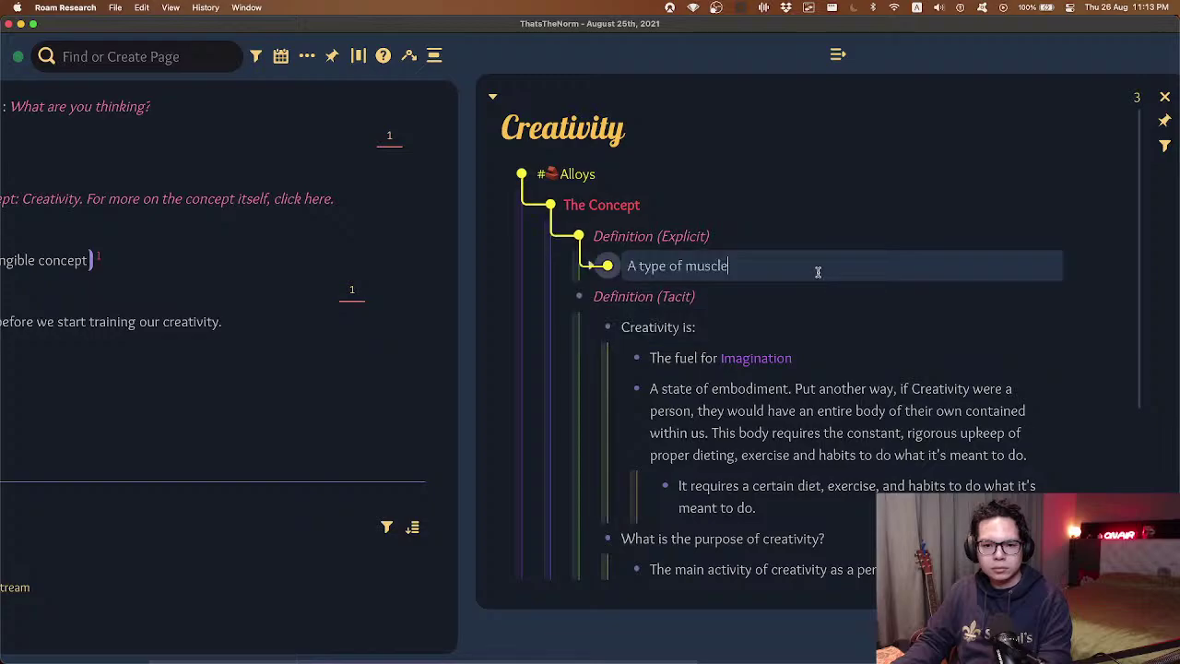
key("super+Down")
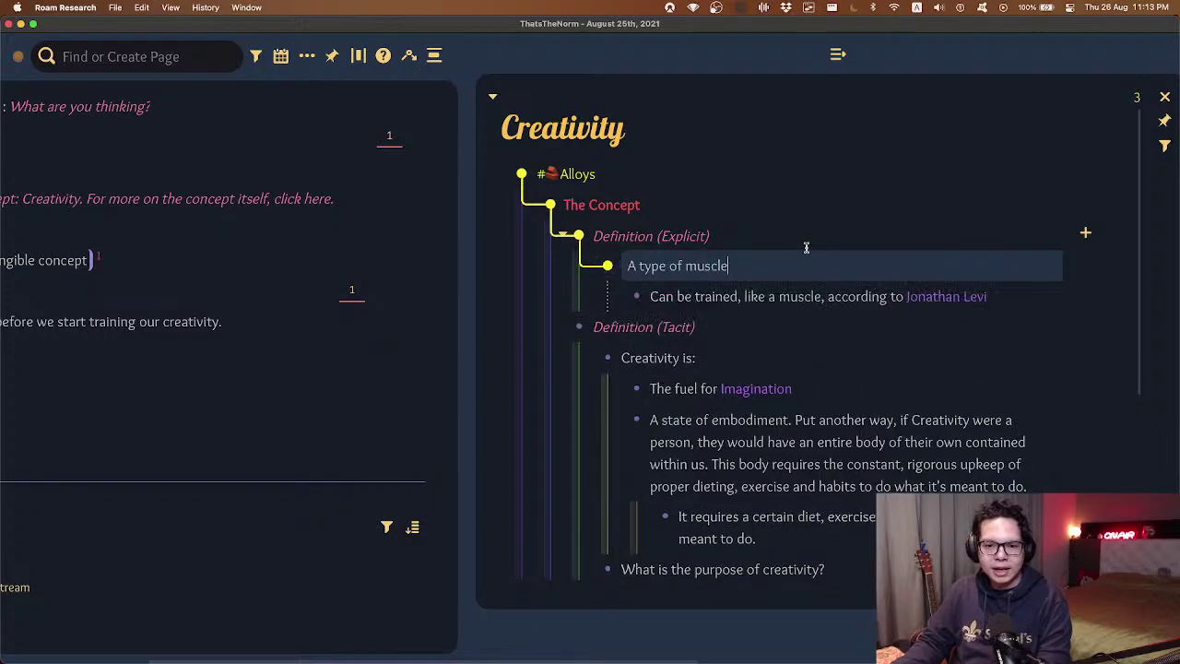
- Move the "A type of muscle" block with its child from "Definition (Explicit)" to "Definition (Tacit)"
key("super+shift+Down")
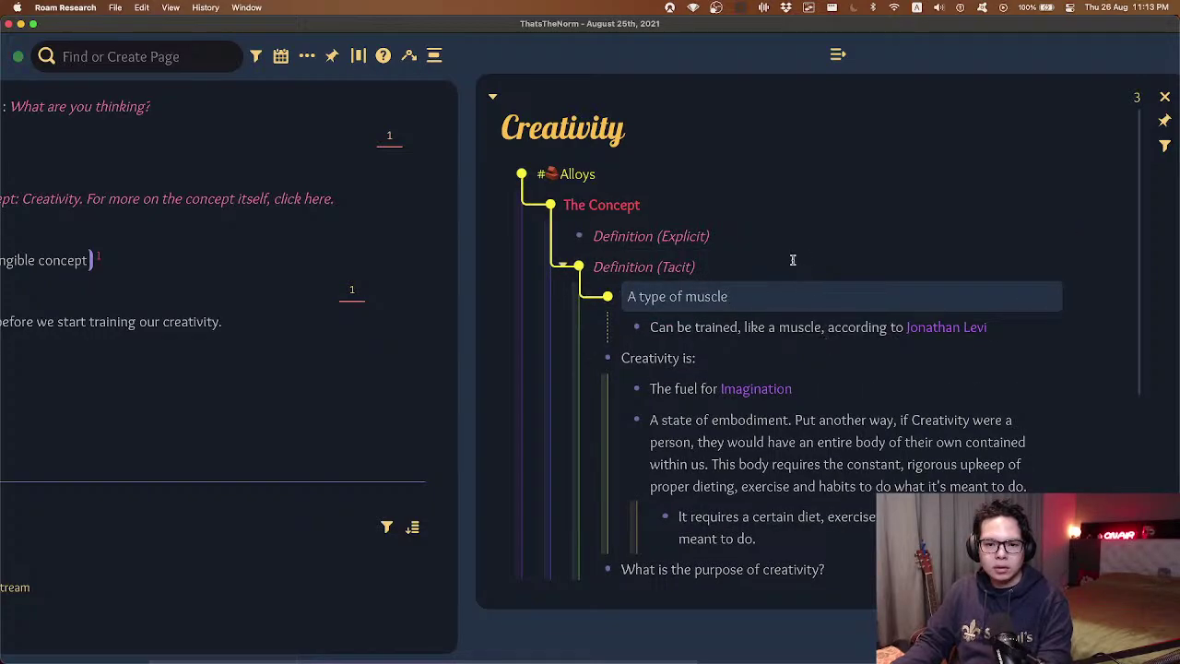
left_click(805, 265)
left_click(814, 237)
left_click(827, 628)
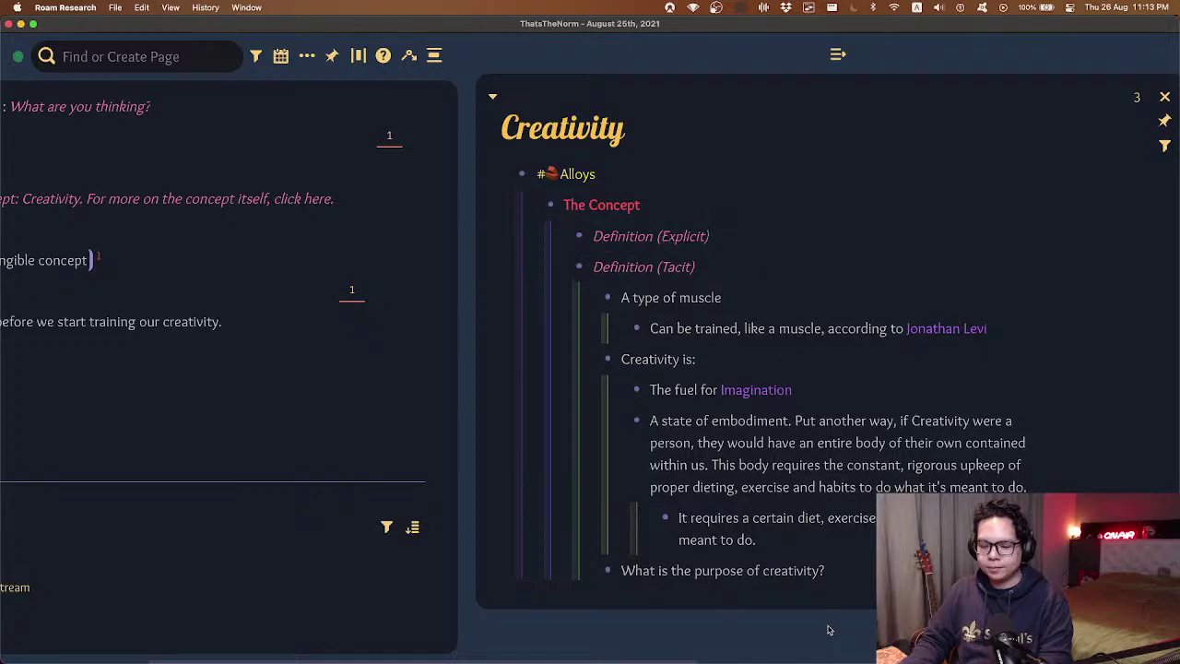
- Snap the Roam Research window to the left half of the desktop
key("ctrl+alt+Left")
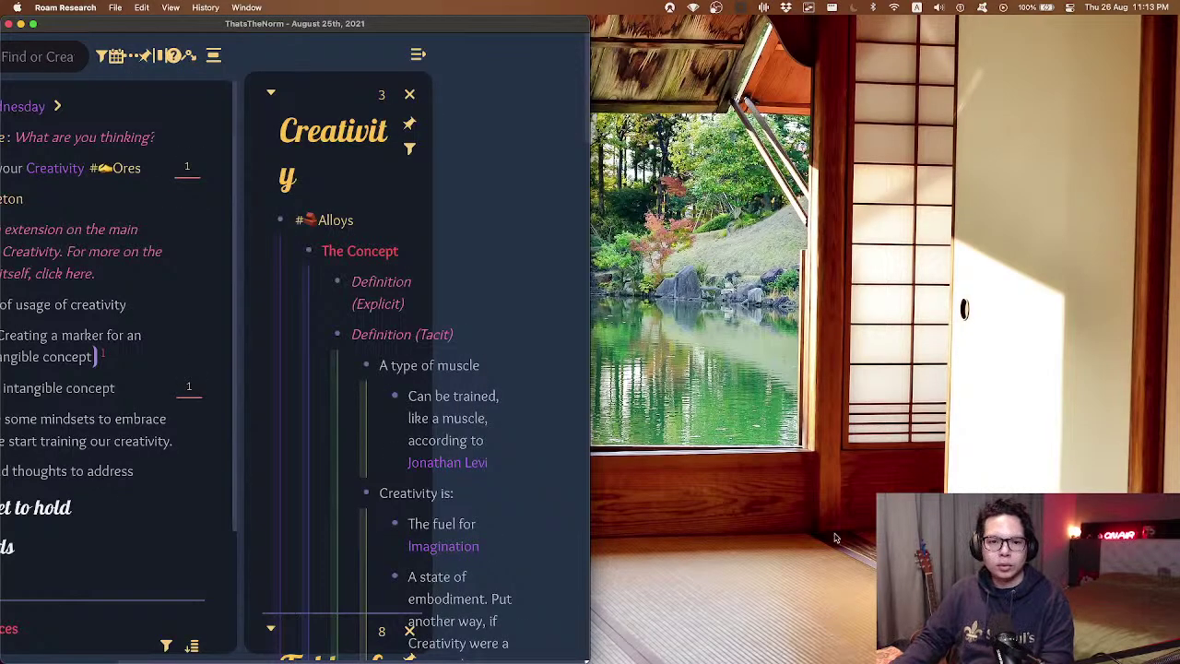
- Switch to Vivaldi, search the web for "creativity meaning" and open the Wikipedia article on Creativity
left_click(788, 406)
key("super+space")
type("vivaldi")
key("Return")
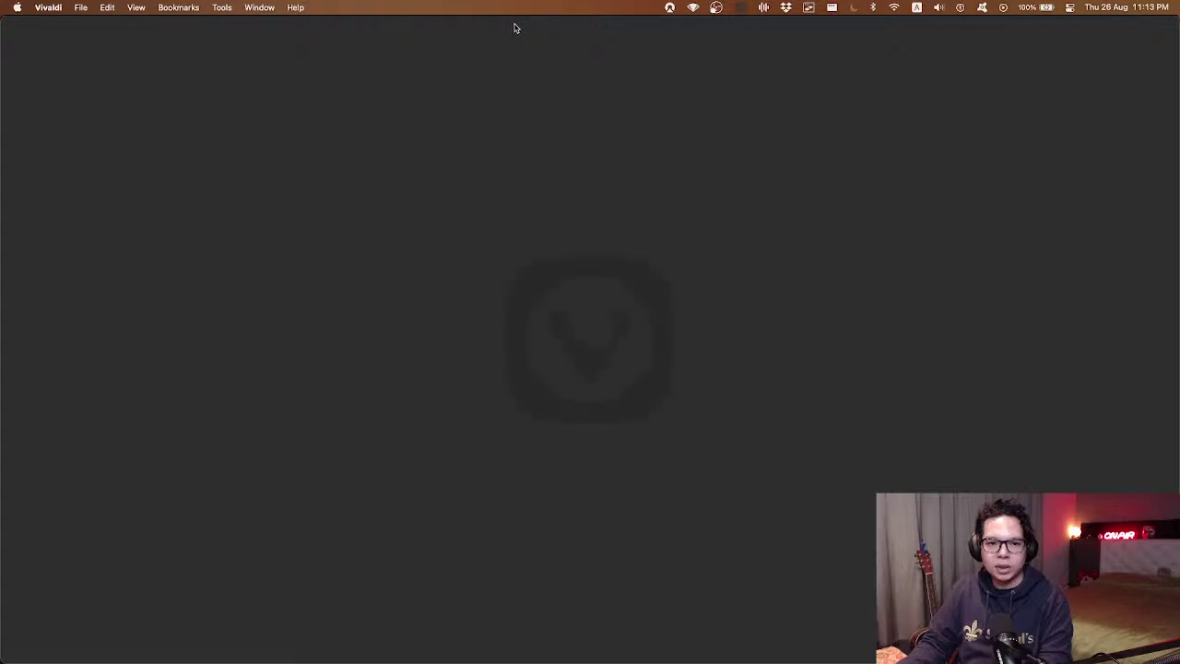
type("creativity meaning")
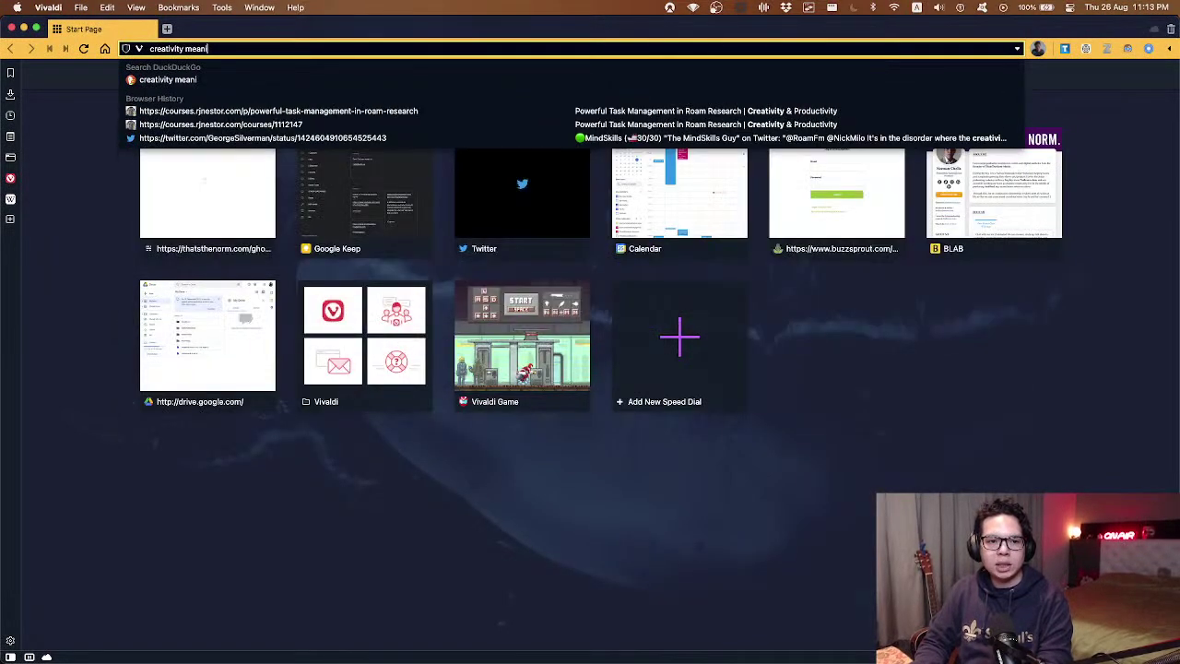
key("Return")
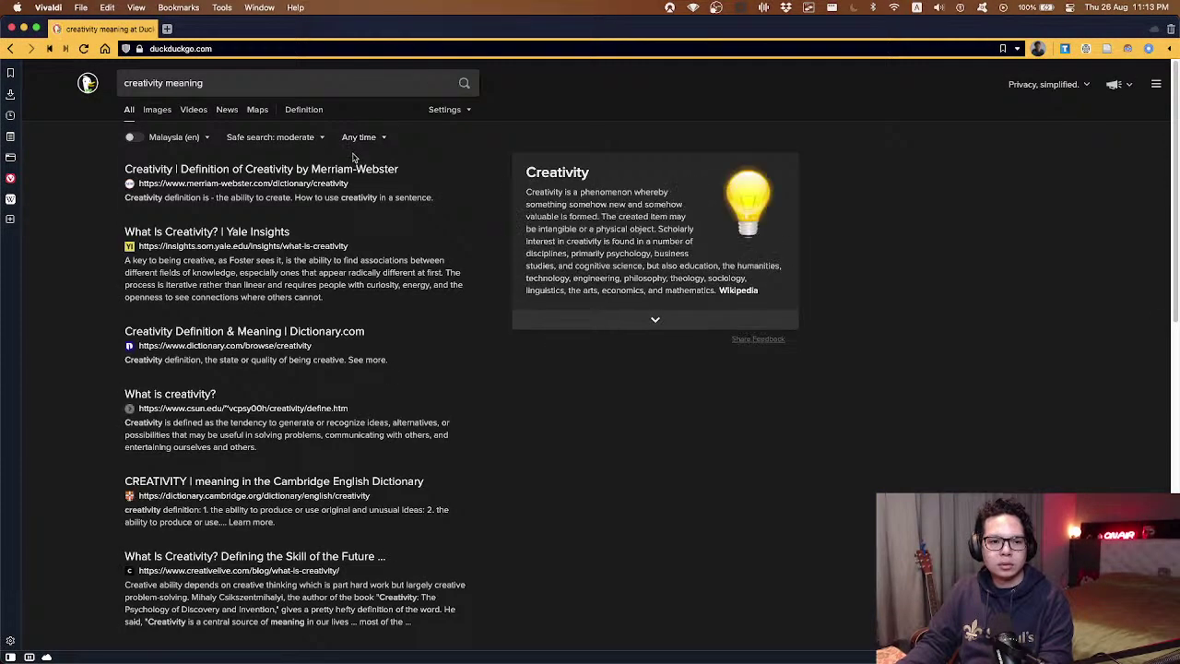
left_click(734, 290)
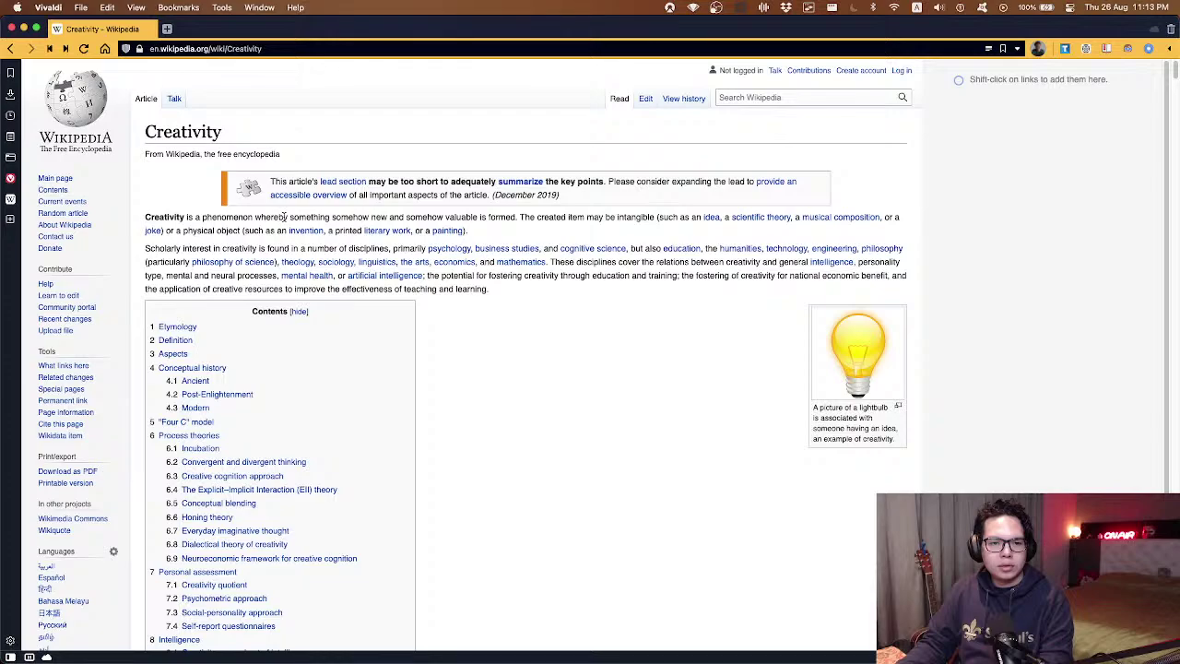
- Copy the Wikipedia article's opening sentence, "Creativity is a phenomenon whereby something somehow new and somehow valuable is formed."
left_click_drag(284, 218, 521, 218)
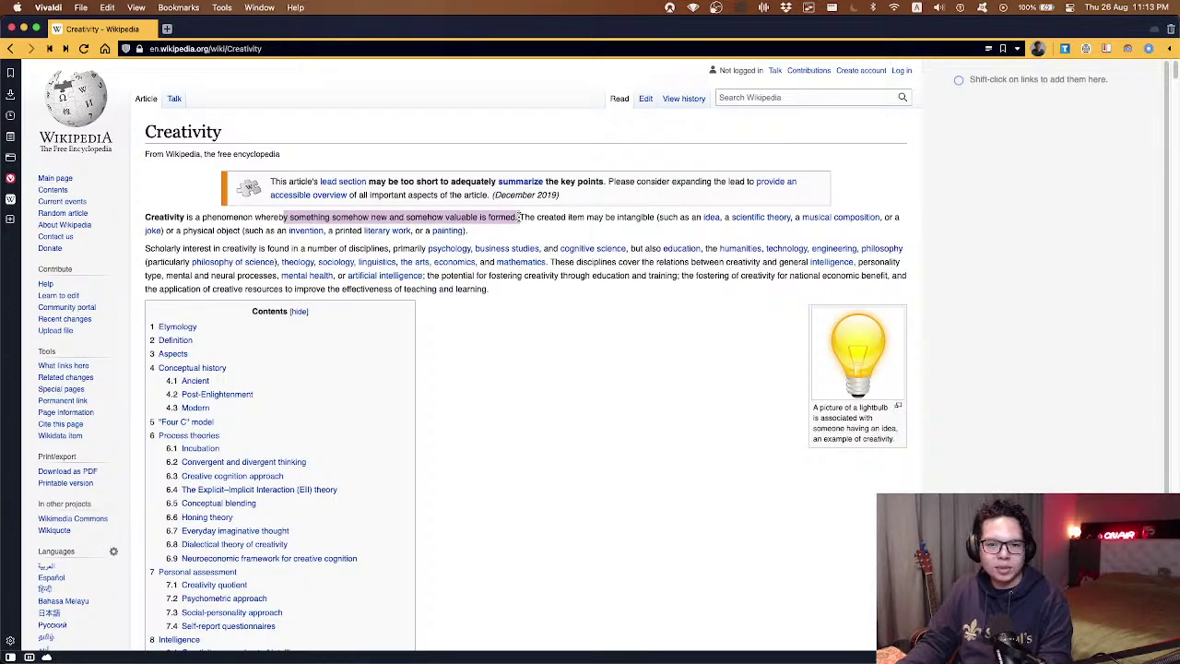
left_click(520, 218)
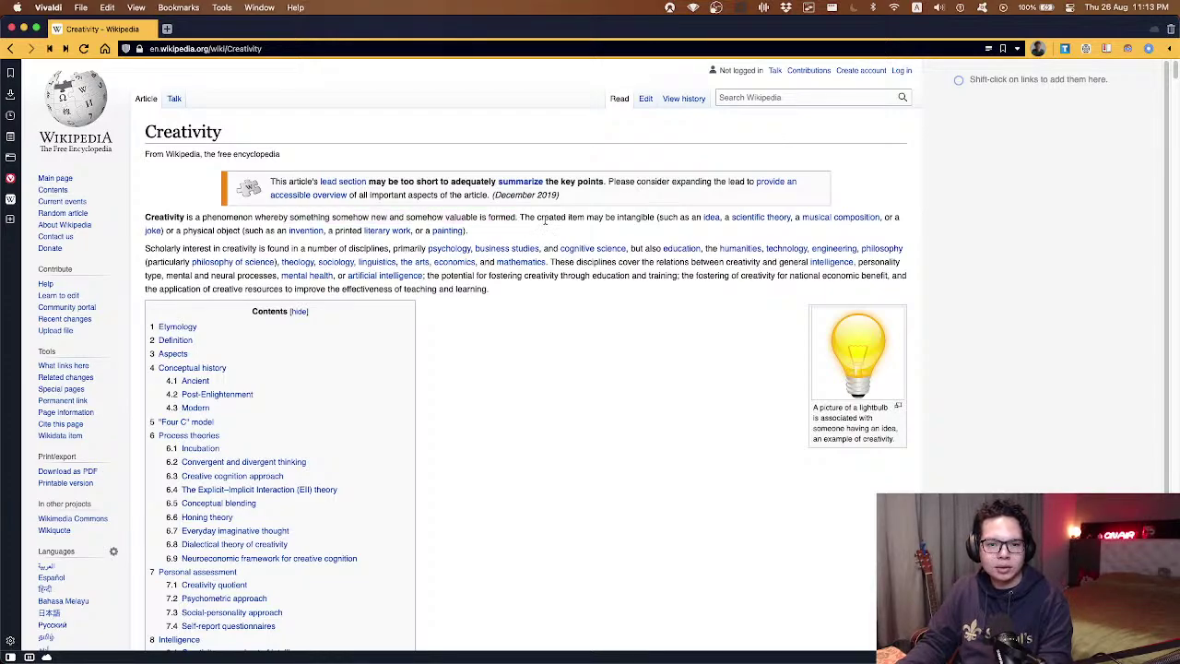
double_click(636, 215)
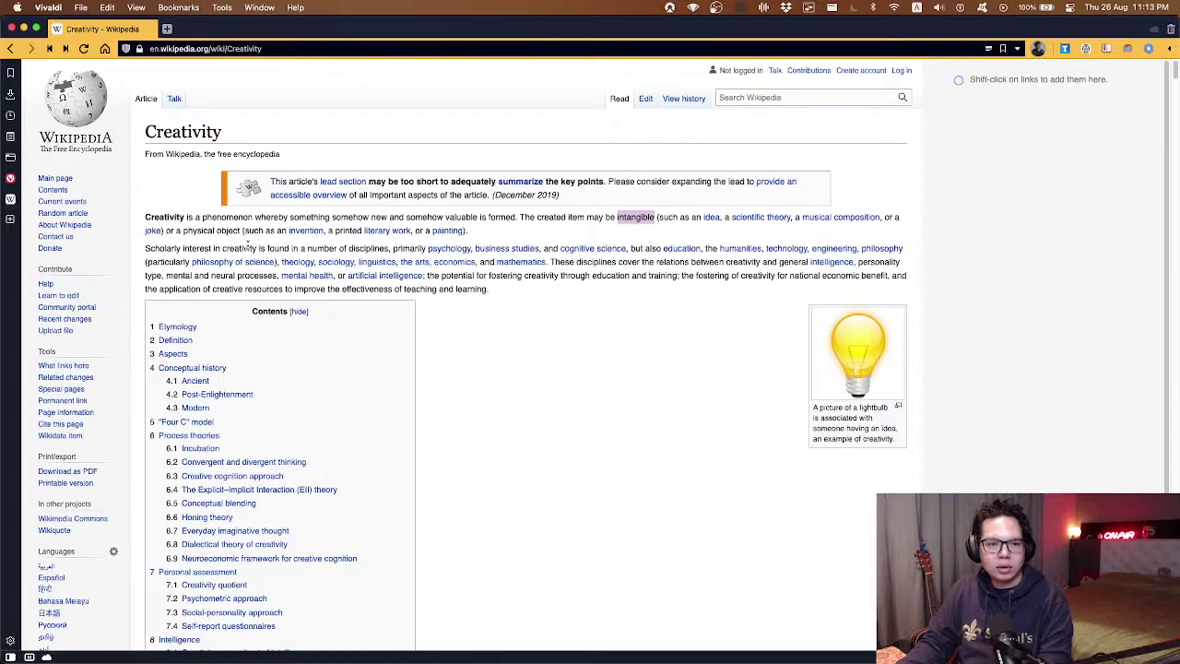
double_click(199, 231)
left_click(201, 230)
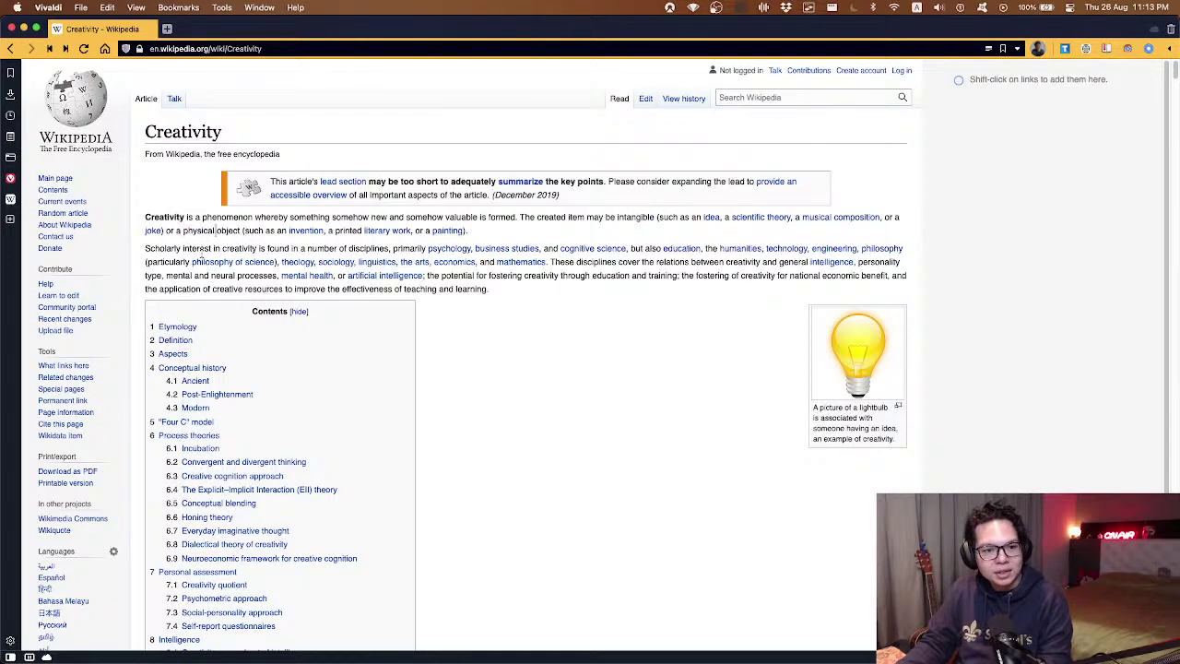
mouse_move(153, 232)
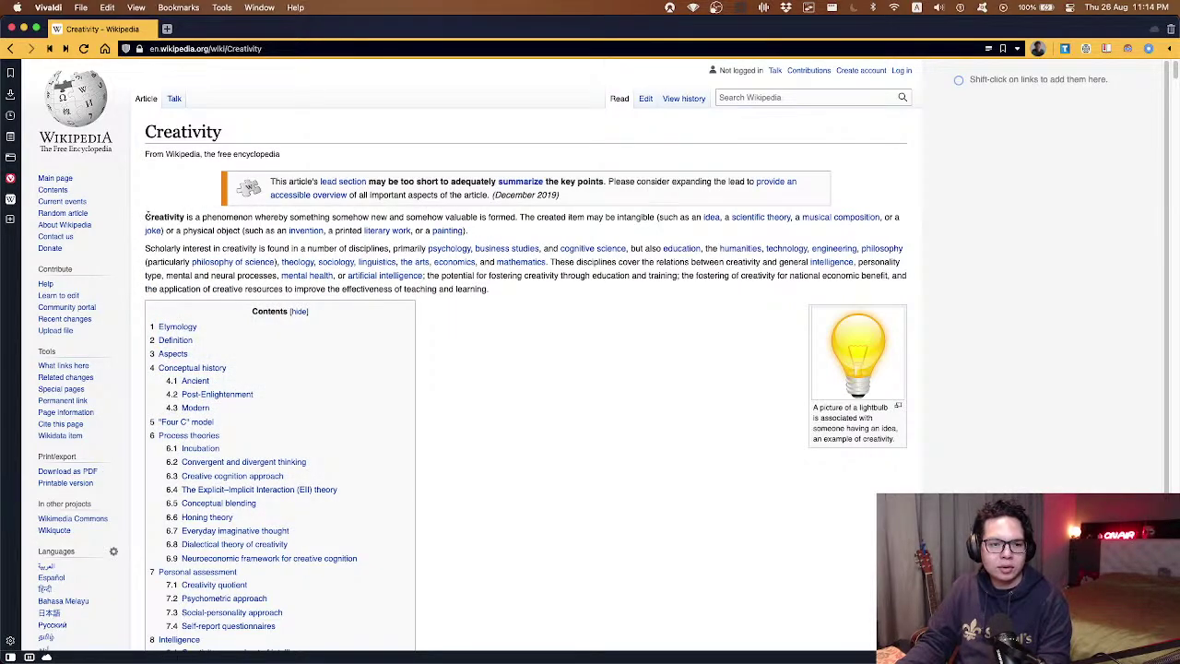
left_click_drag(144, 217, 516, 216)
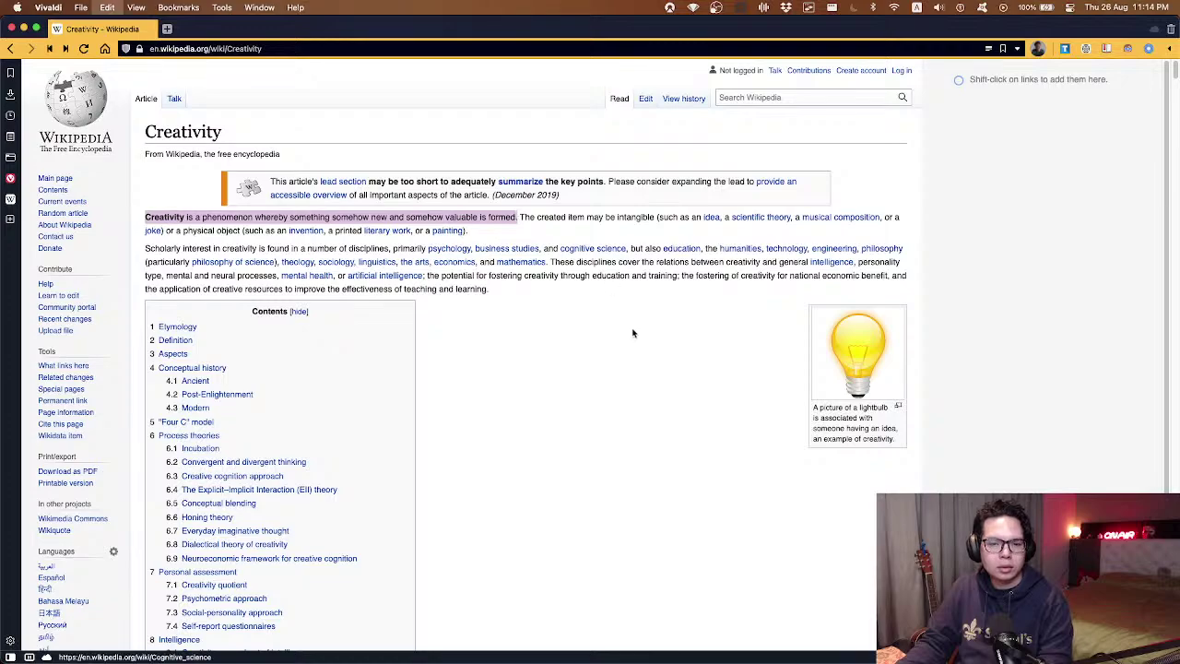
- Switch back to Roam Research and enlarge its window to fill the desktop
left_click(563, 320)
key("ctrl+Right")
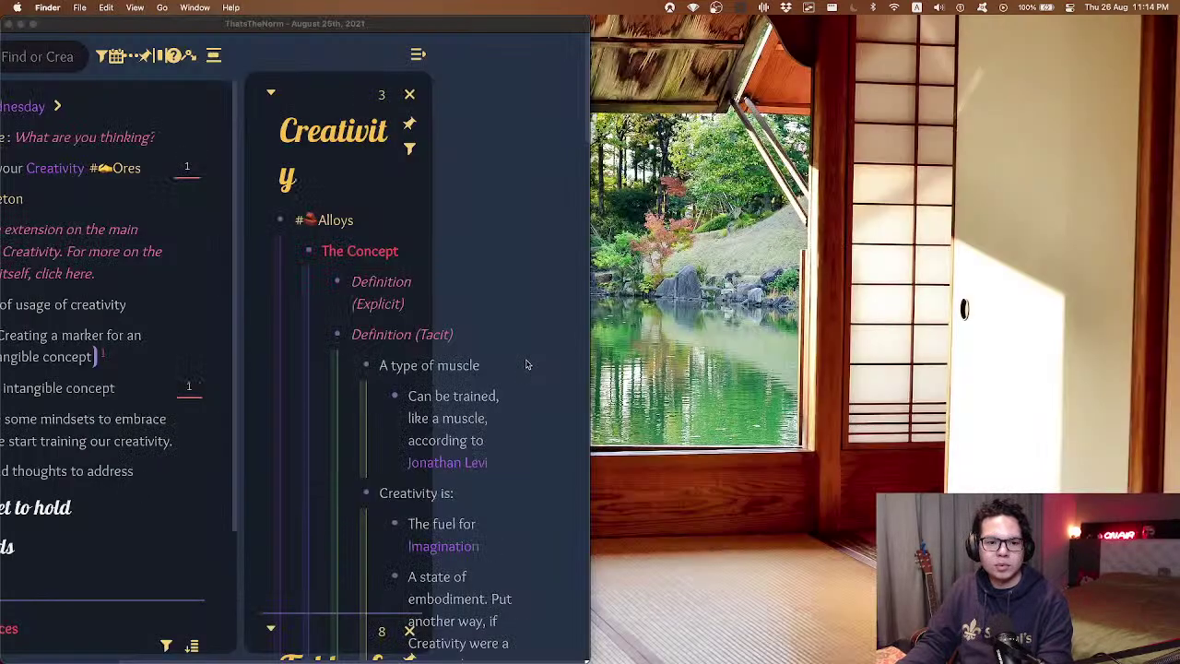
left_click(482, 31)
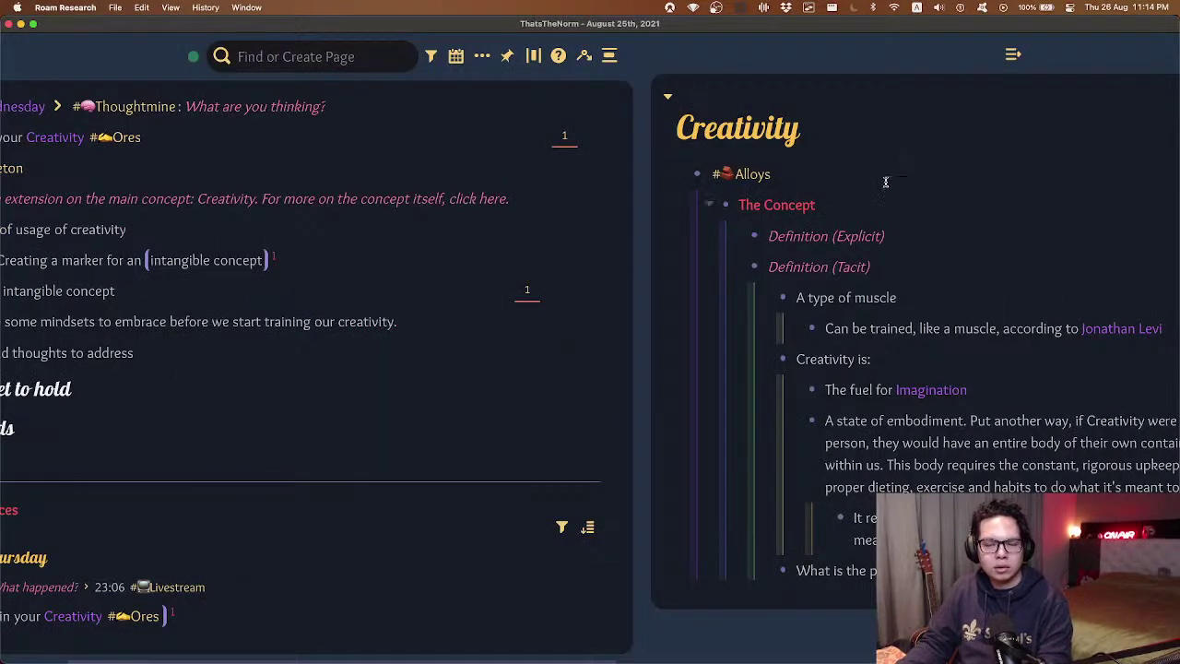
- Add a child block under "Definition (Explicit)" on the Creativity sidebar page reading "From Wikipedia:" followed by the copied definition sentence
left_click(920, 210)
left_click(1011, 237)
key("Return")
key("Tab")
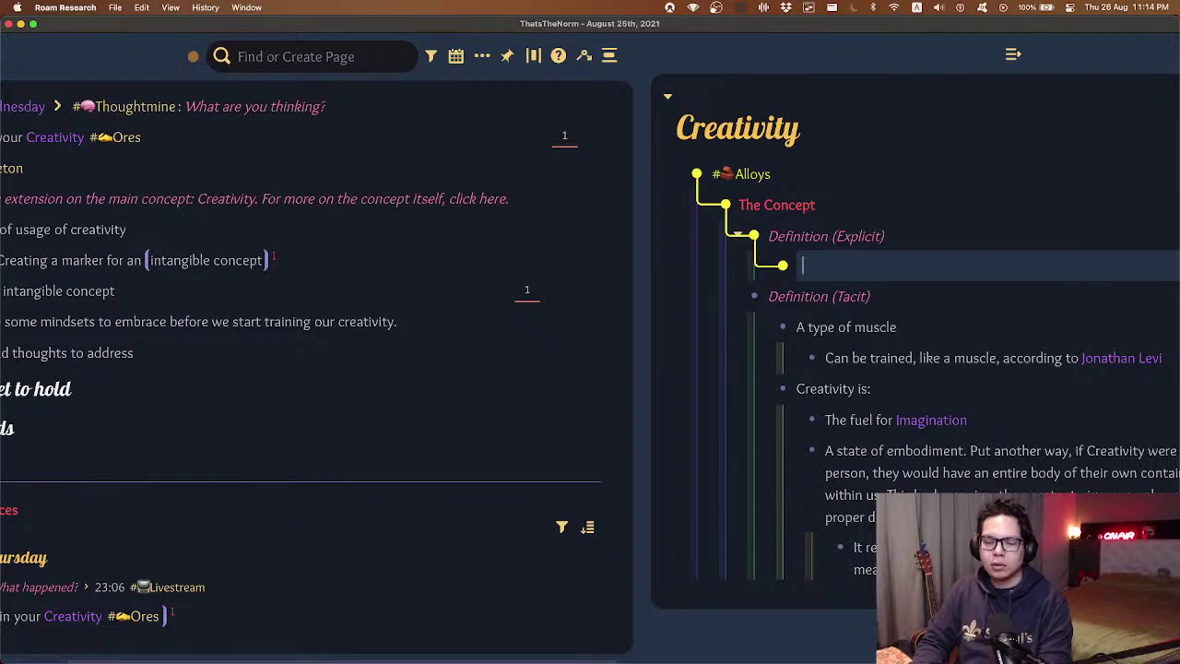
type("From Wikipedia:")
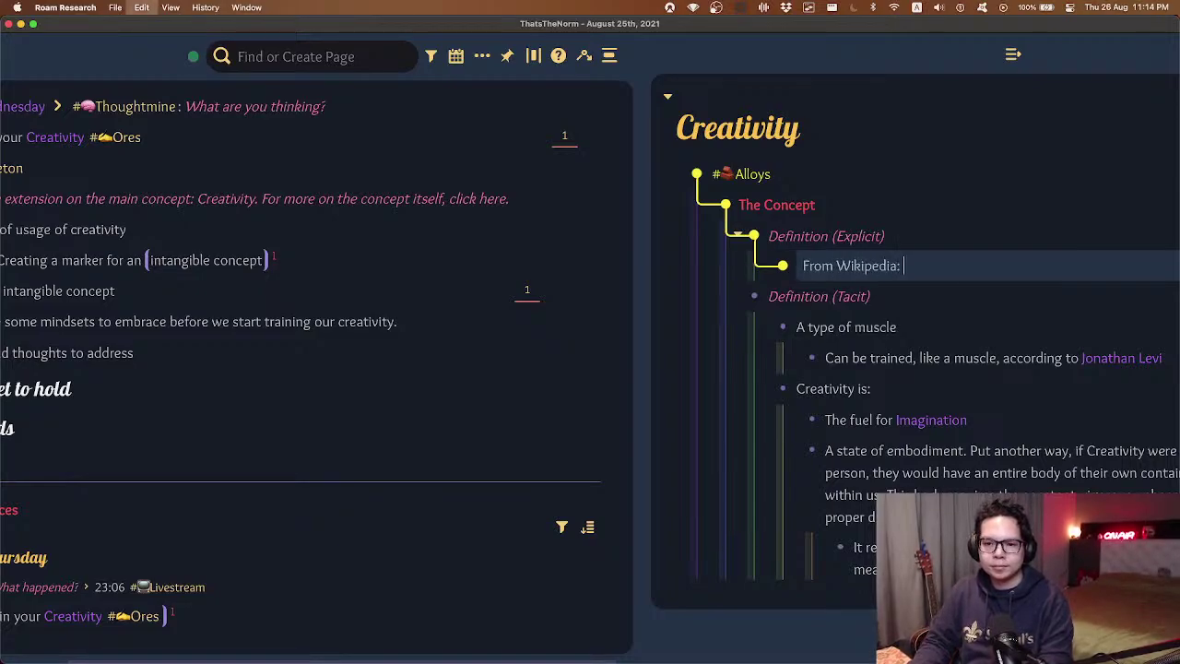
type("Creativity is a phenomenon whereby something somehow new and somehow valuable is formed.")
key("Escape")
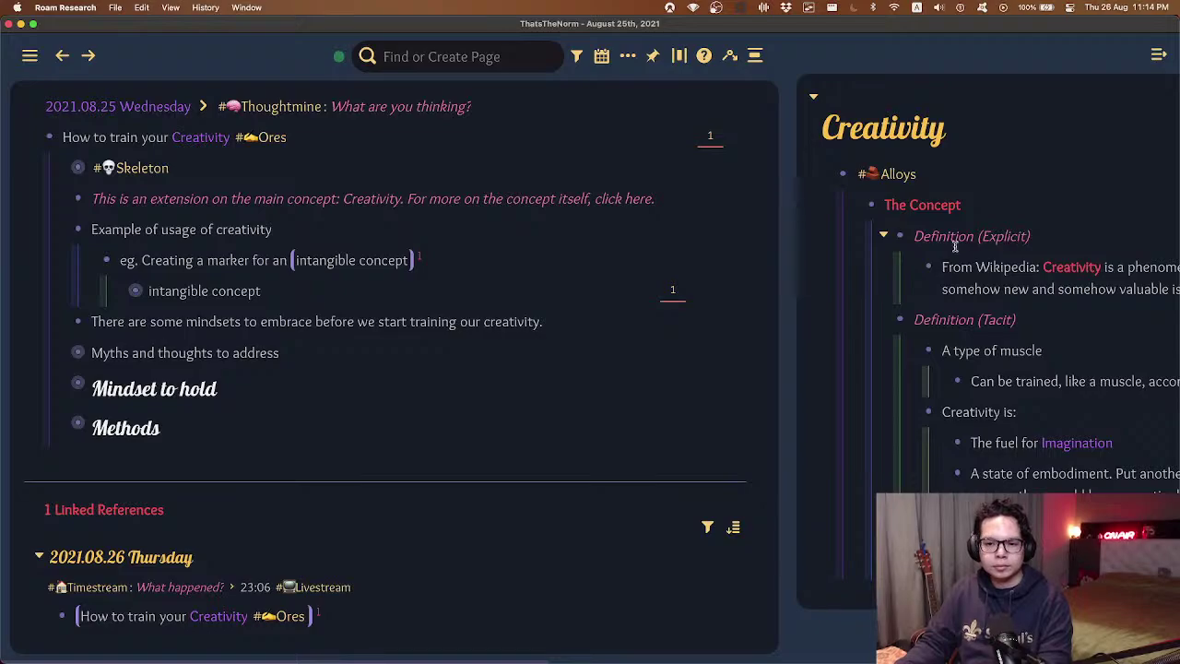
- Append a colon to "A type of muscle" and merge its child block "Can be trained, like a muscle" into the same line
scroll(978, 387, "right", 5)
left_click(654, 350)
scroll(712, 392, "down", 2)
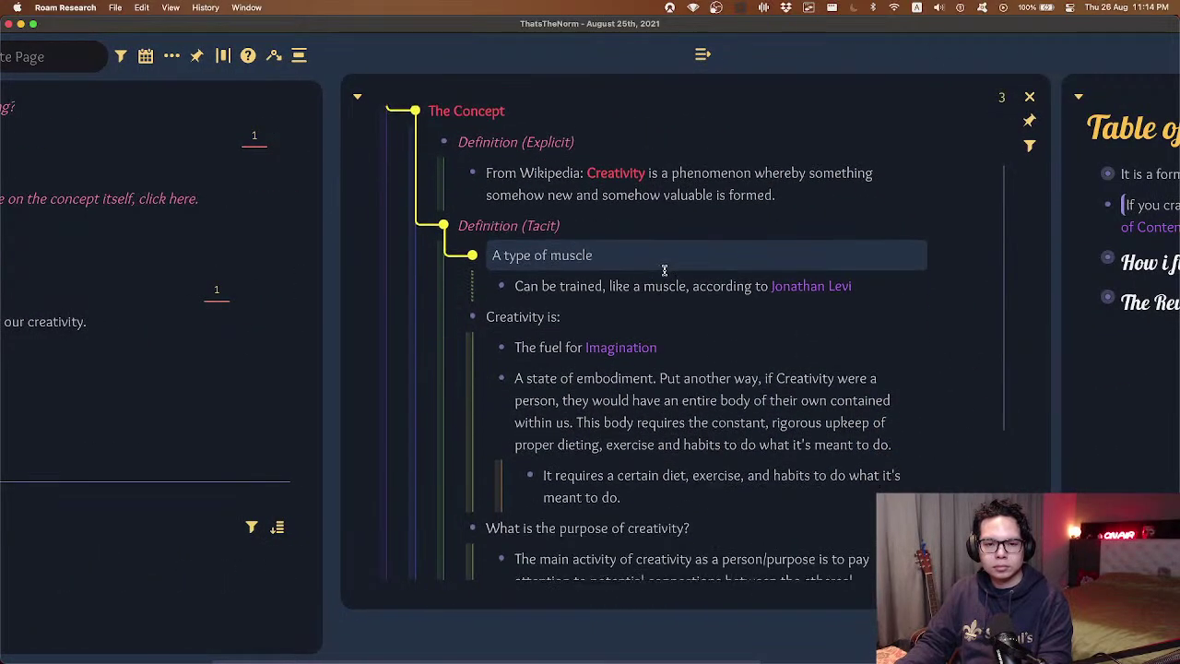
key("Down")
left_click(582, 267)
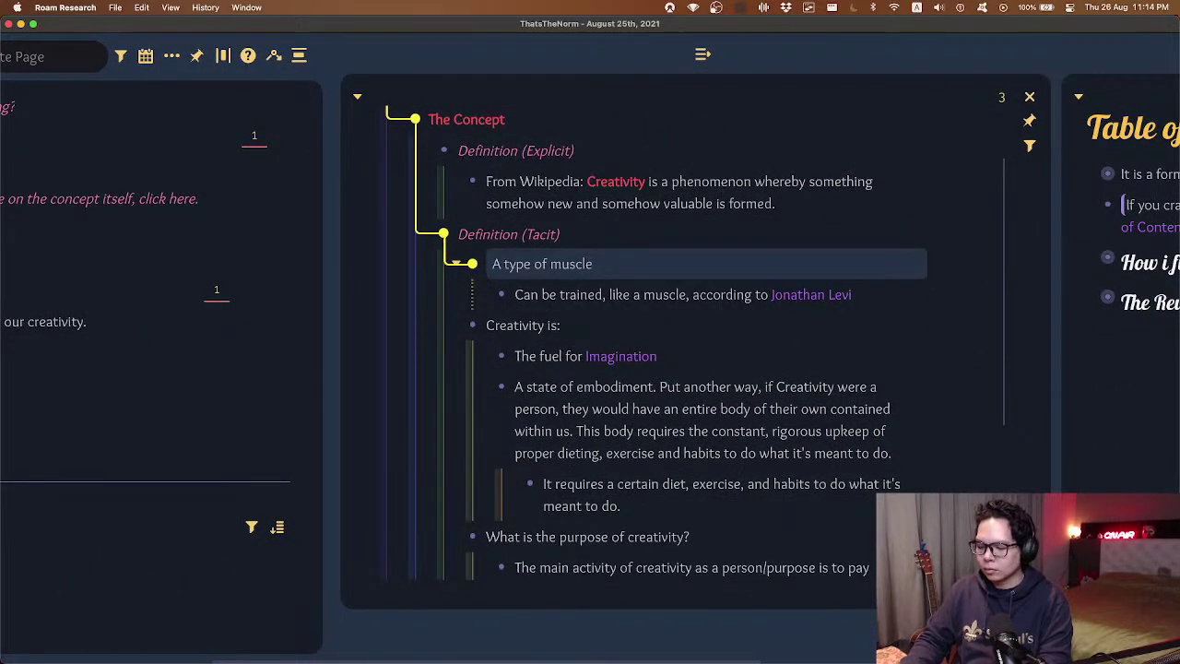
type(":")
key("Delete")
scroll(637, 263, "left", 5)
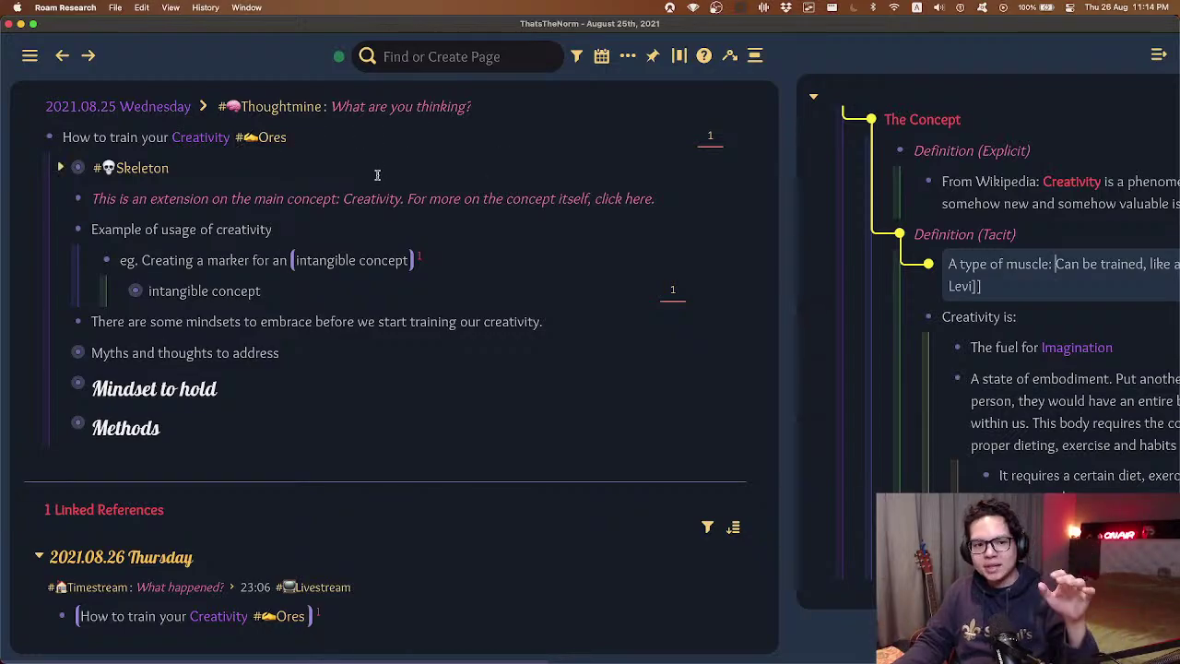
triple_click(141, 136)
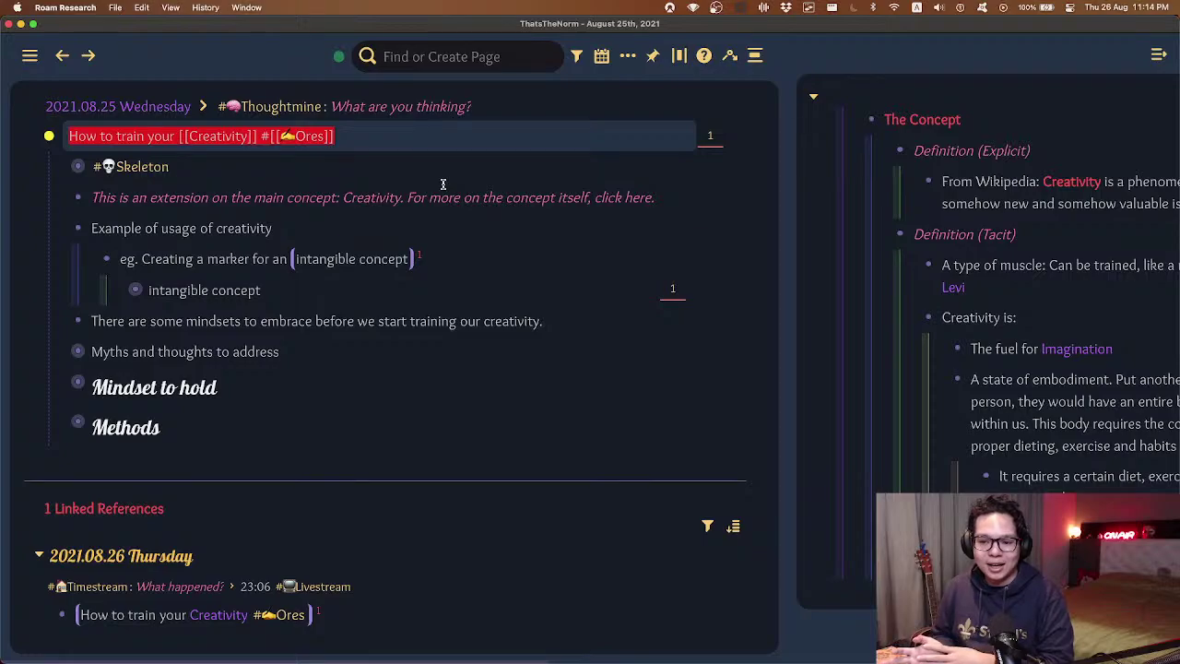
triple_click(152, 135)
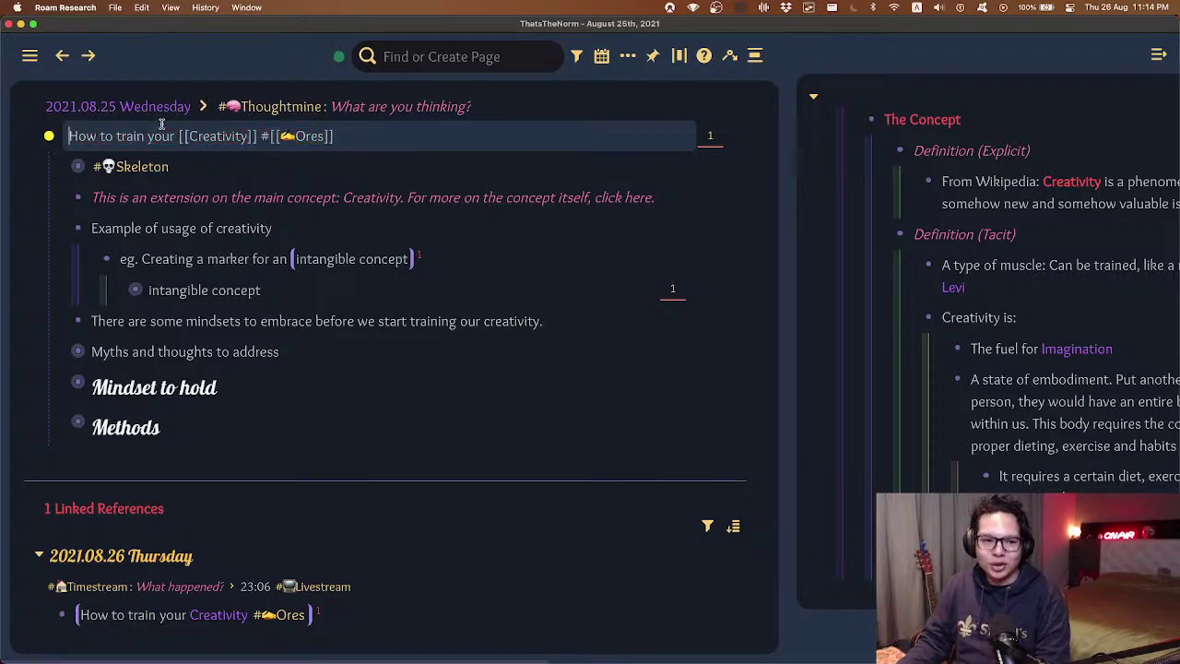
left_click(152, 136)
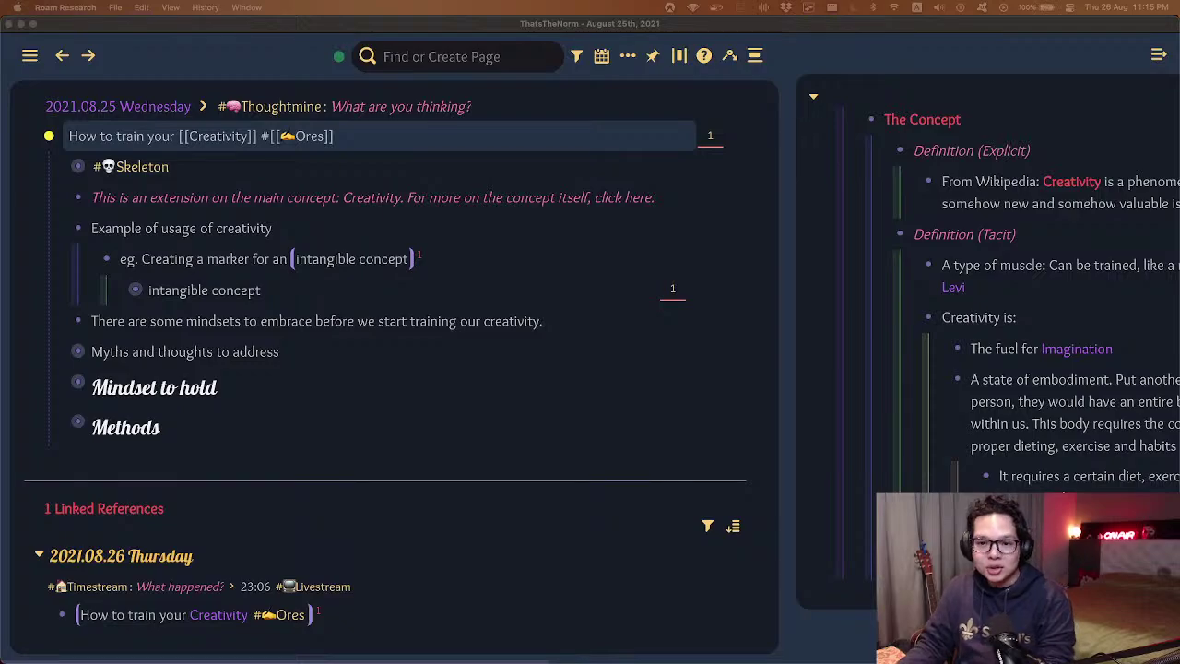
- Add a block below the Wikipedia definition containing a page link to the commenter's name followed by a colon
left_click(1048, 310)
scroll(1049, 282, "right", 3)
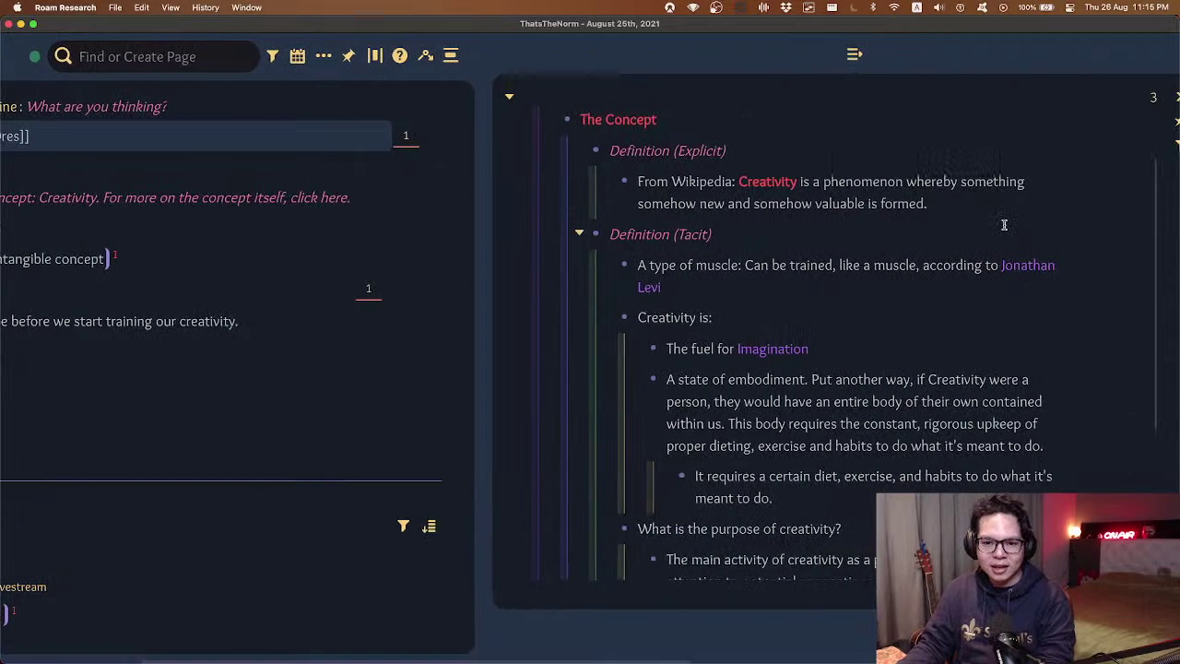
left_click(983, 209)
scroll(981, 206, "up", 2)
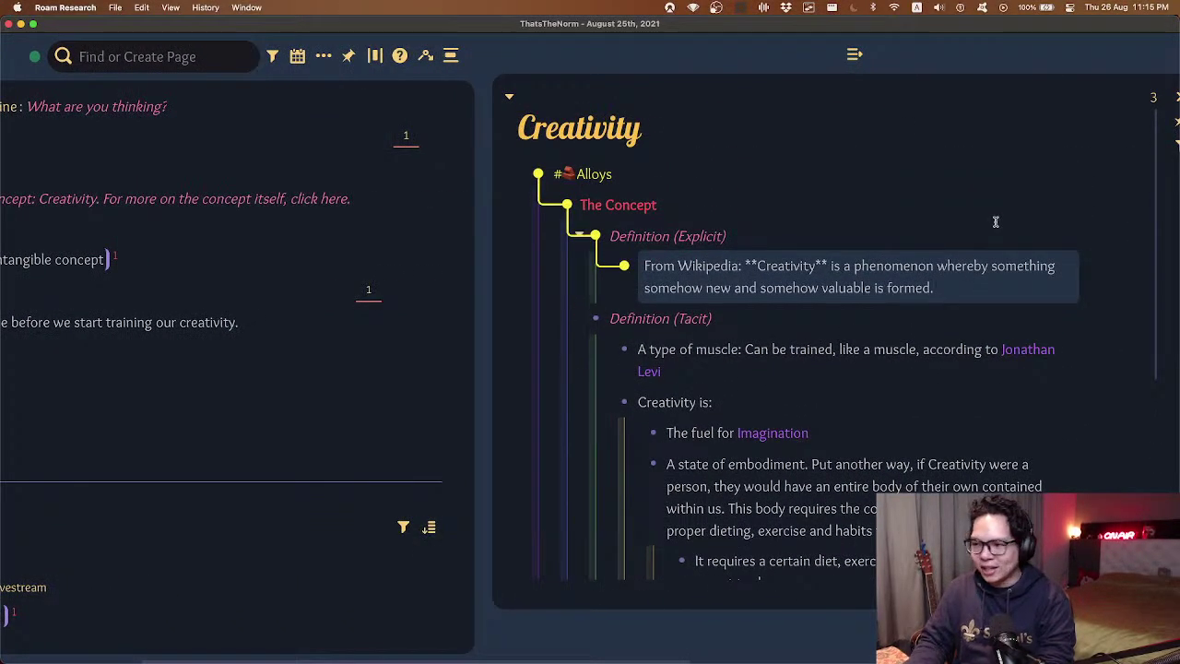
key("Return")
type("[[")
key("BackSpace")
key("BackSpace")
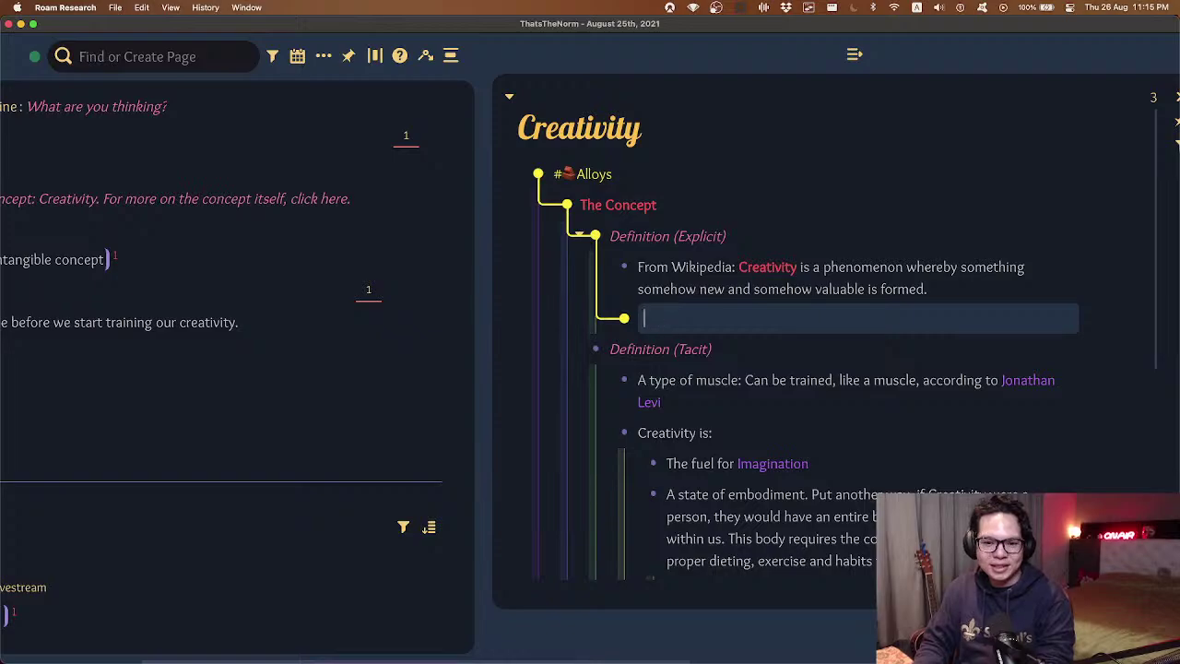
type("[[aravind")
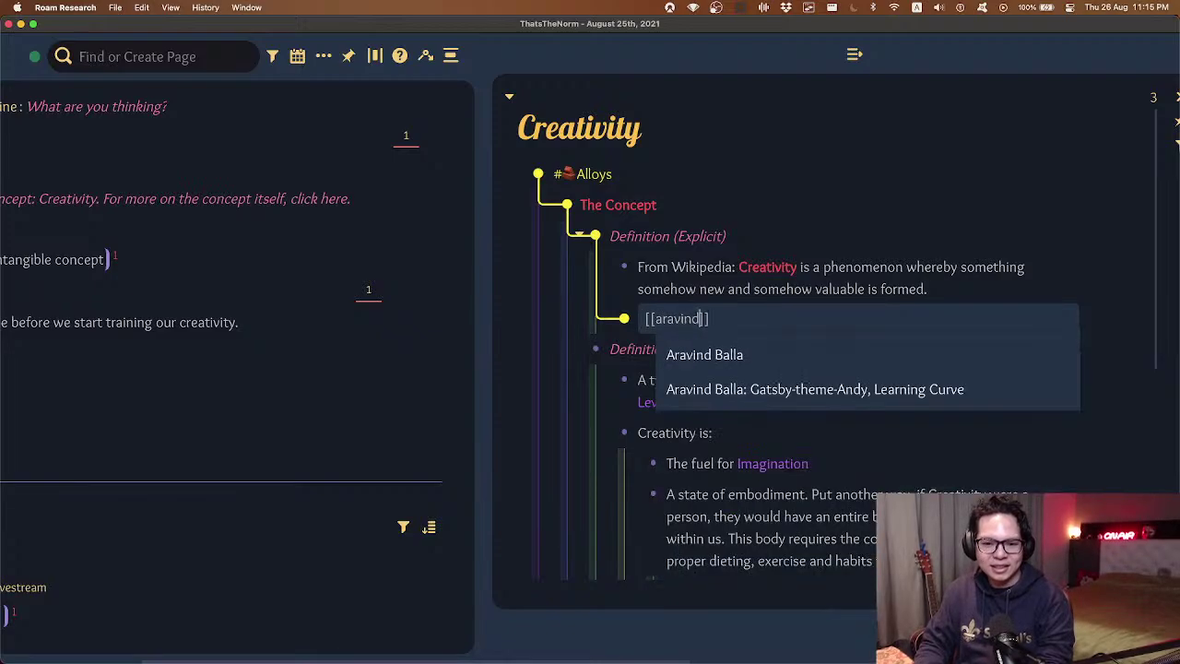
key("Return")
type(":")
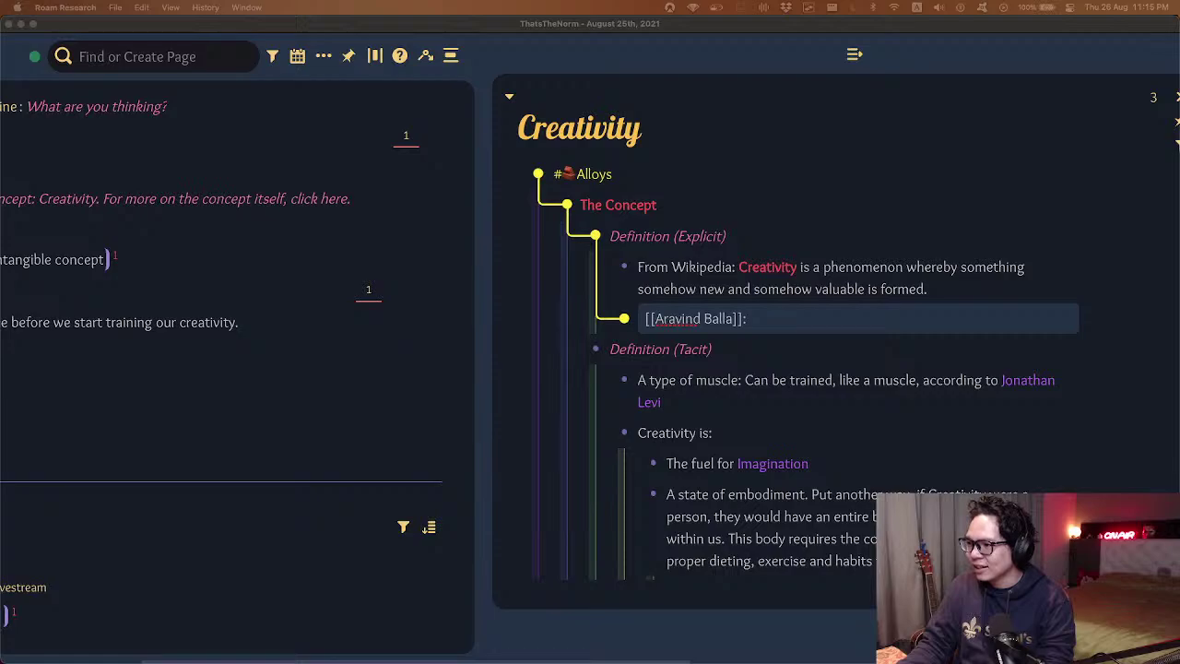
- Insert the comment starting "I always thought it as a muscle" after the name and move the block under "Definition (Tacit)"
left_click(862, 311)
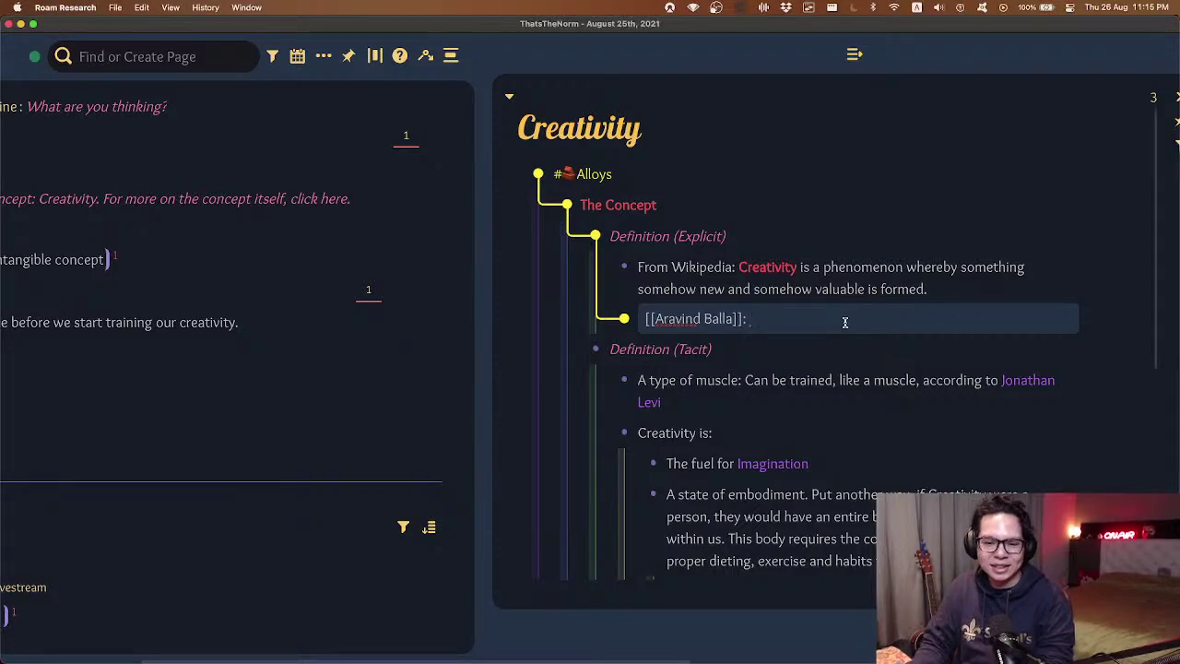
type("I always thought it as a muscle. But perspective changed when when I read Big Magic. It's an energy that comes to you.")
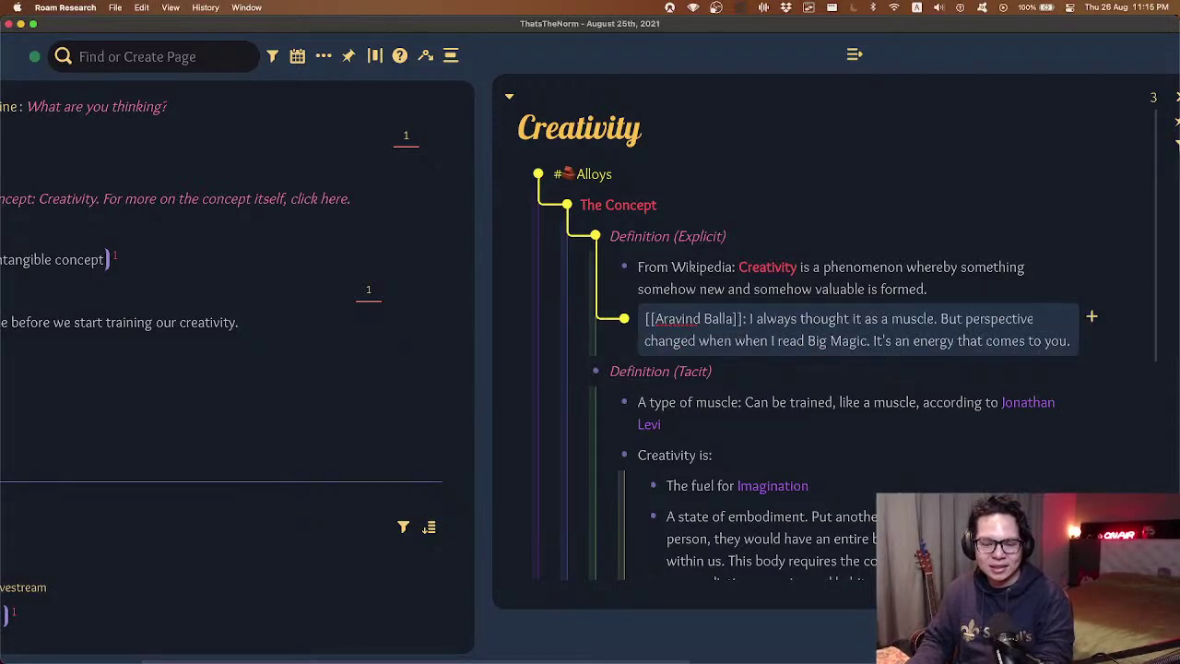
key("super+shift+Down")
- Turn the words "Big Magic" in the comment block into a page link
left_click(807, 372)
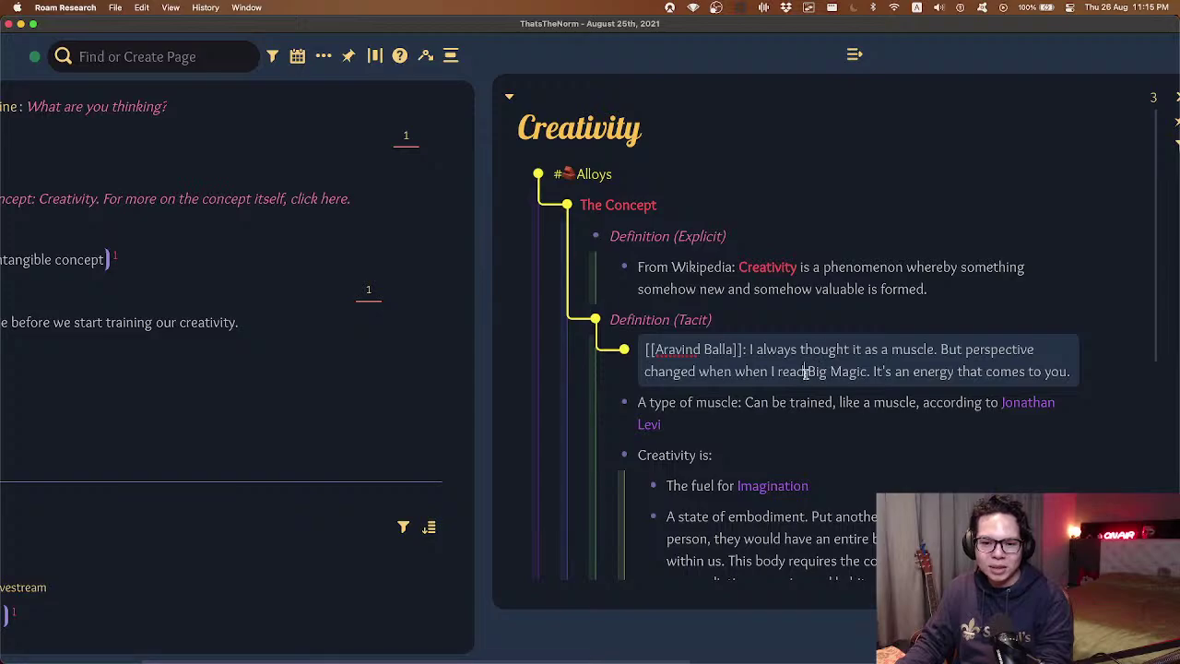
key("shift+alt+Right")
key("shift+alt+Right")
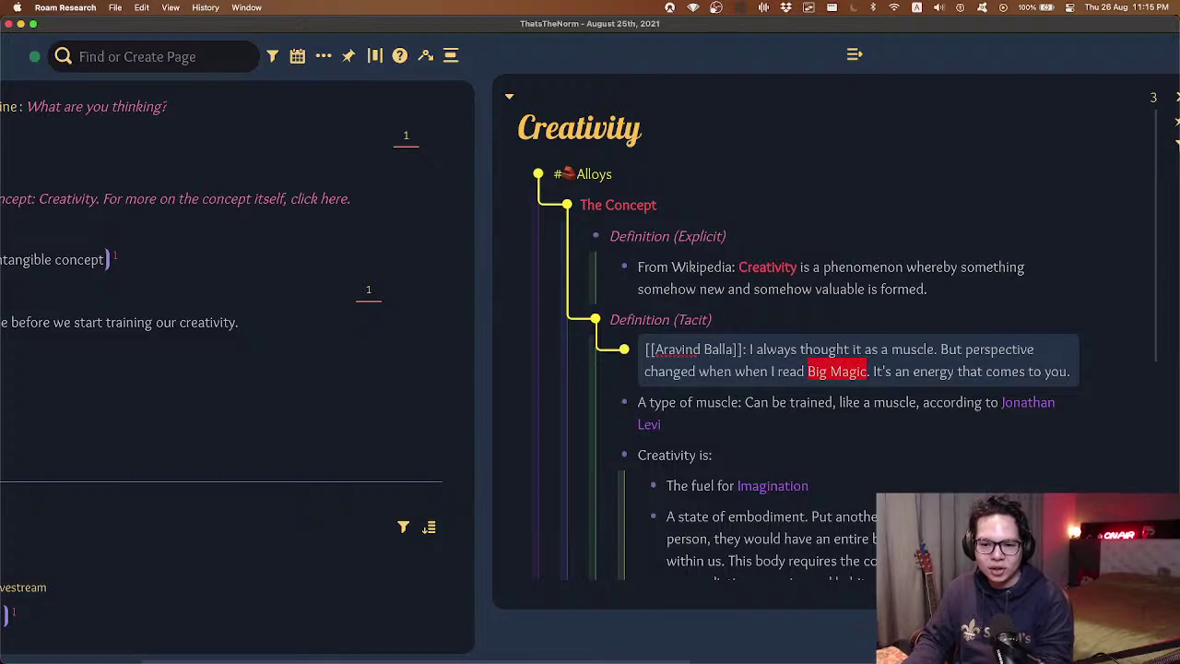
type("[[")
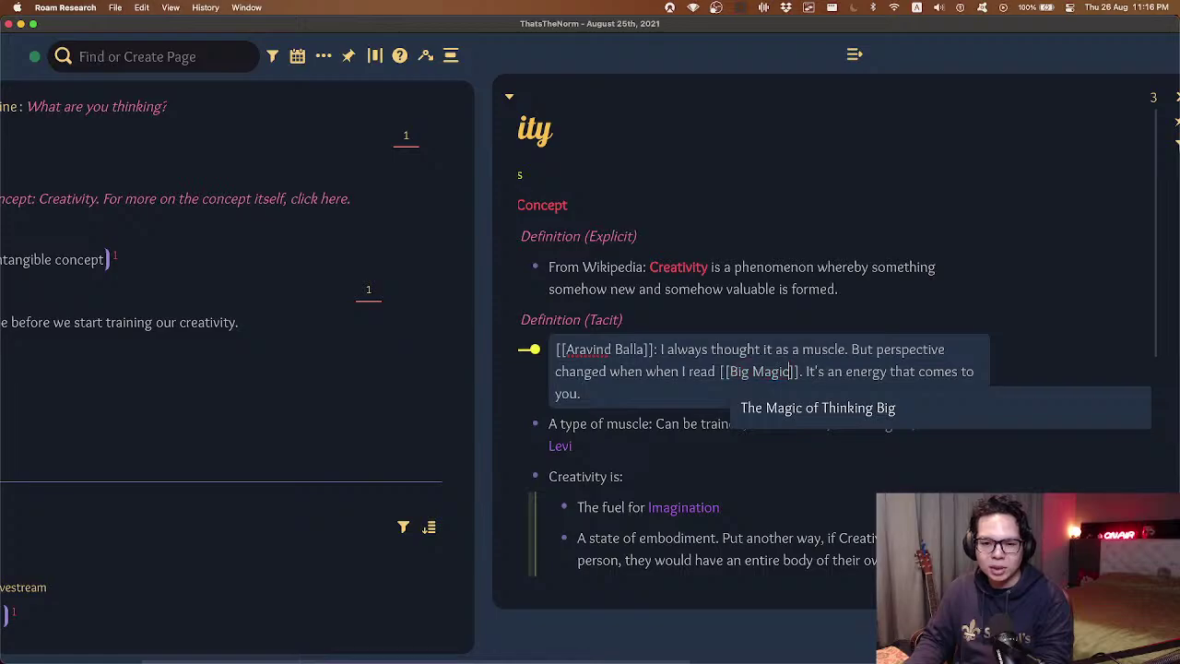
key("Escape")
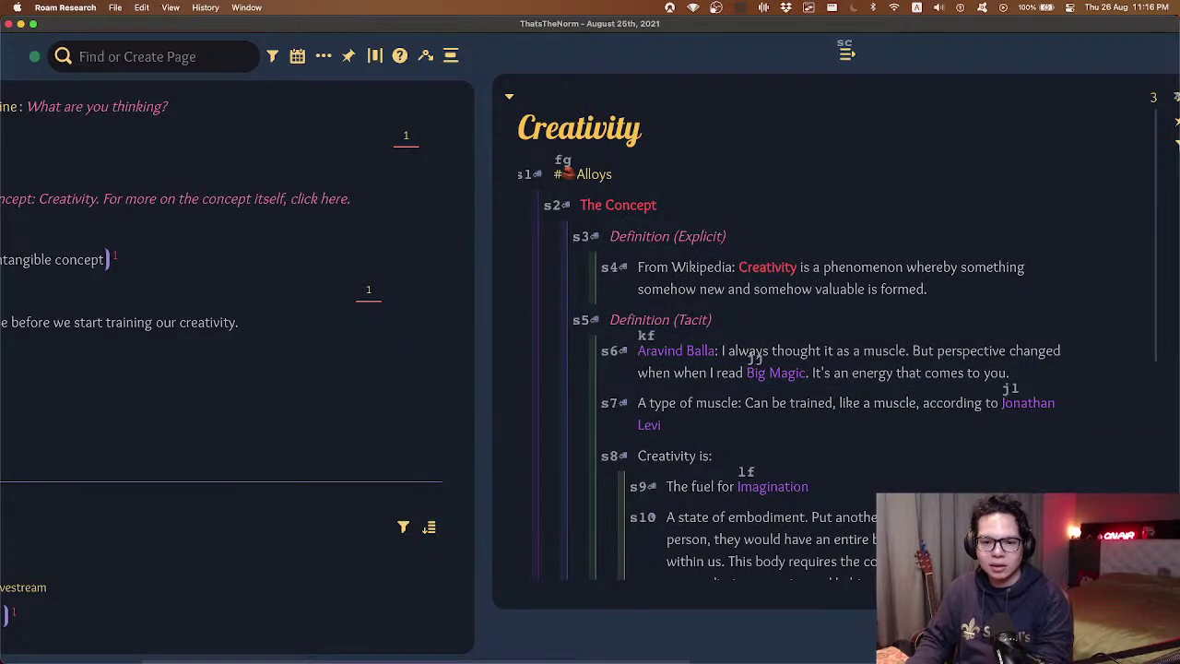
- Add a child to-do "Find the book" under the comment block and return to the main outline
key("s")
key("6")
type("o")
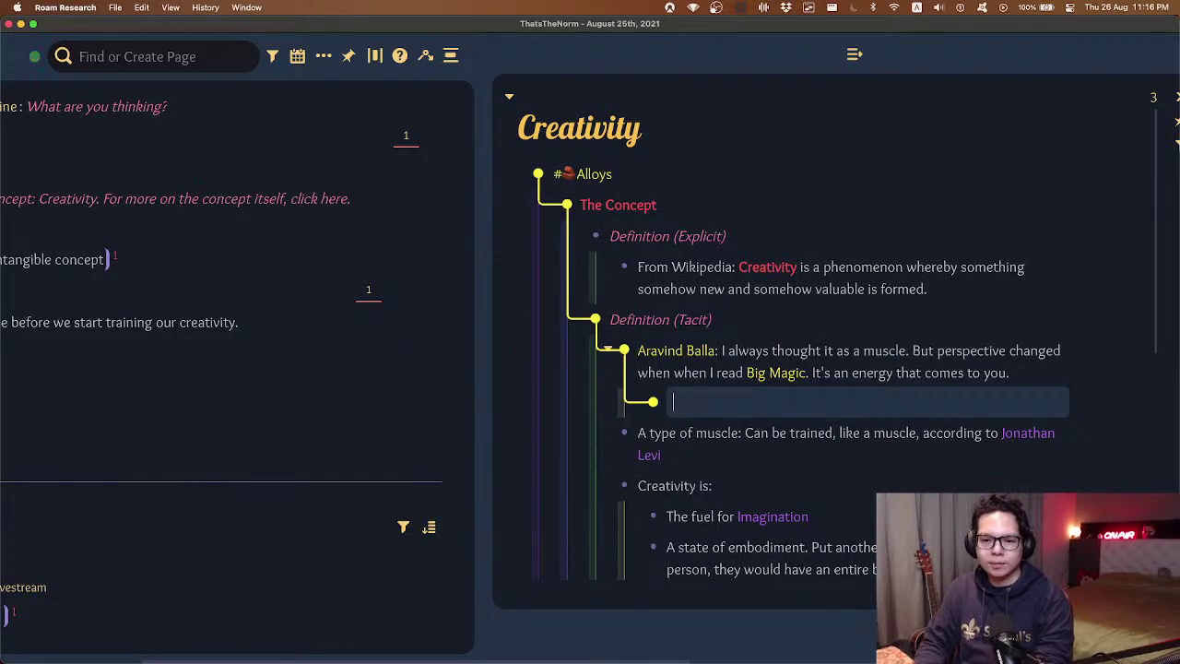
type("Find the book")
key("ctrl+Return")
key("Escape")
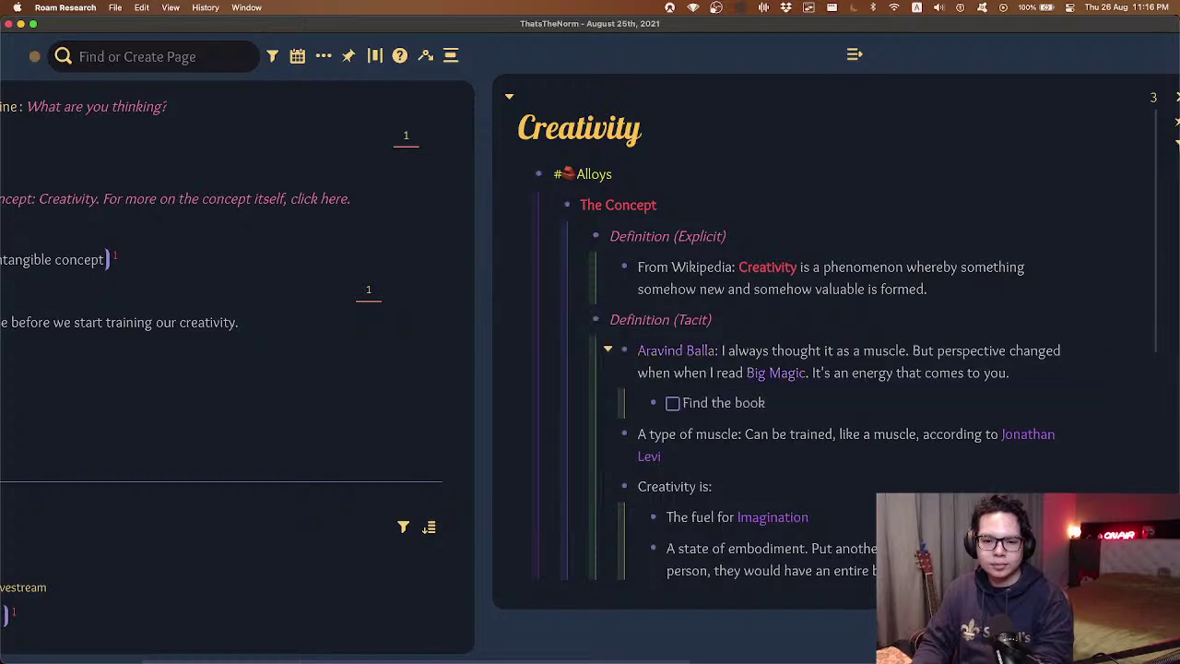
key("h")
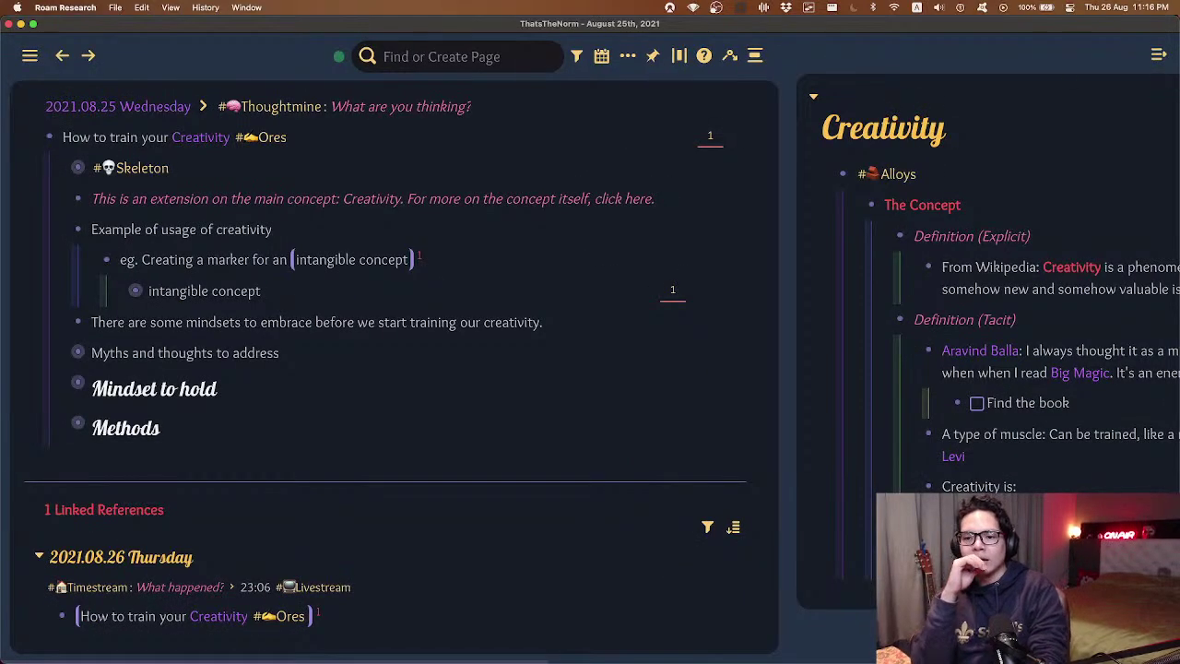
- Highlight the words "energy that comes to you." in the comment block under "Definition (Tacit)"
key("l")
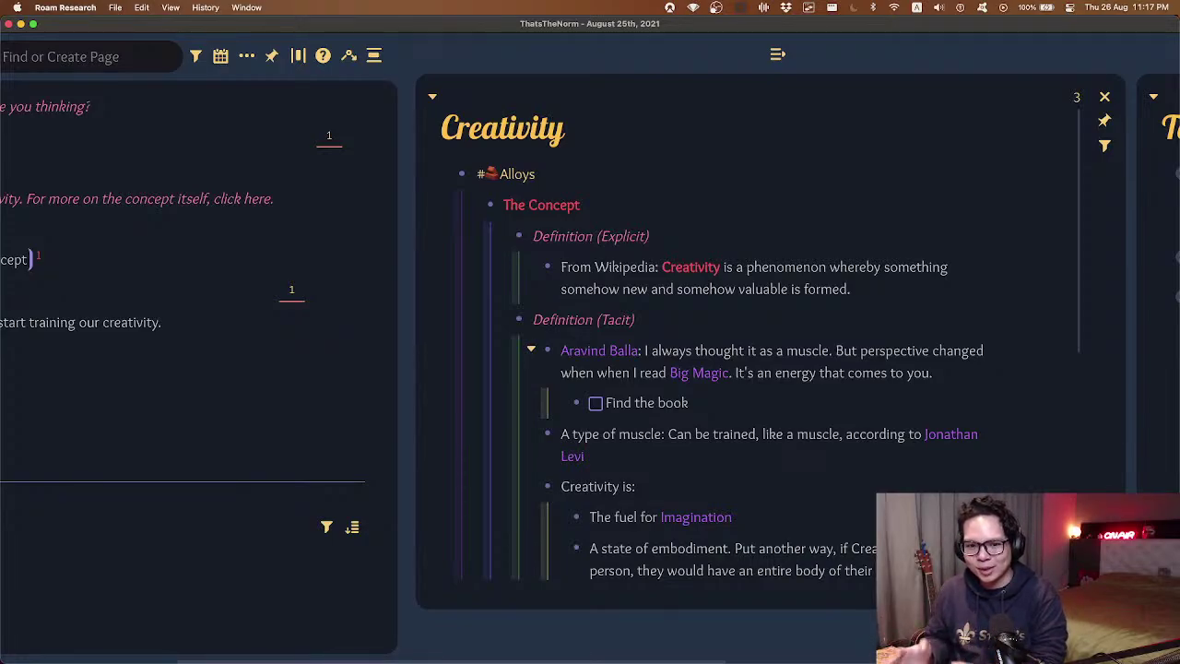
key("f")
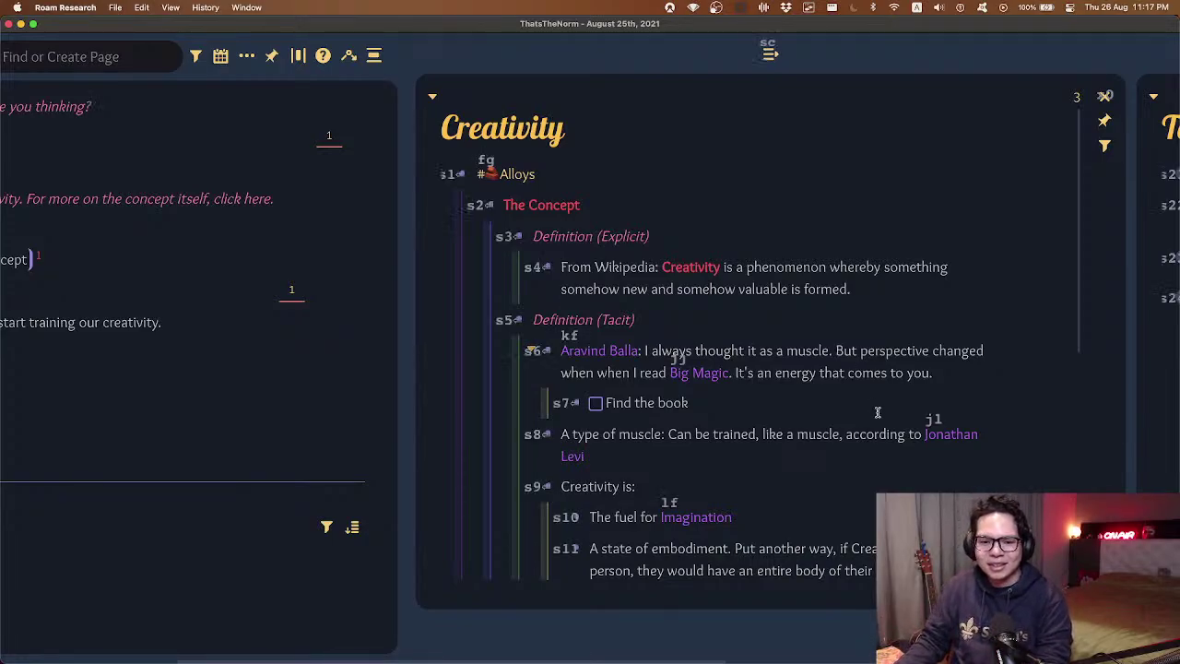
left_click(797, 372)
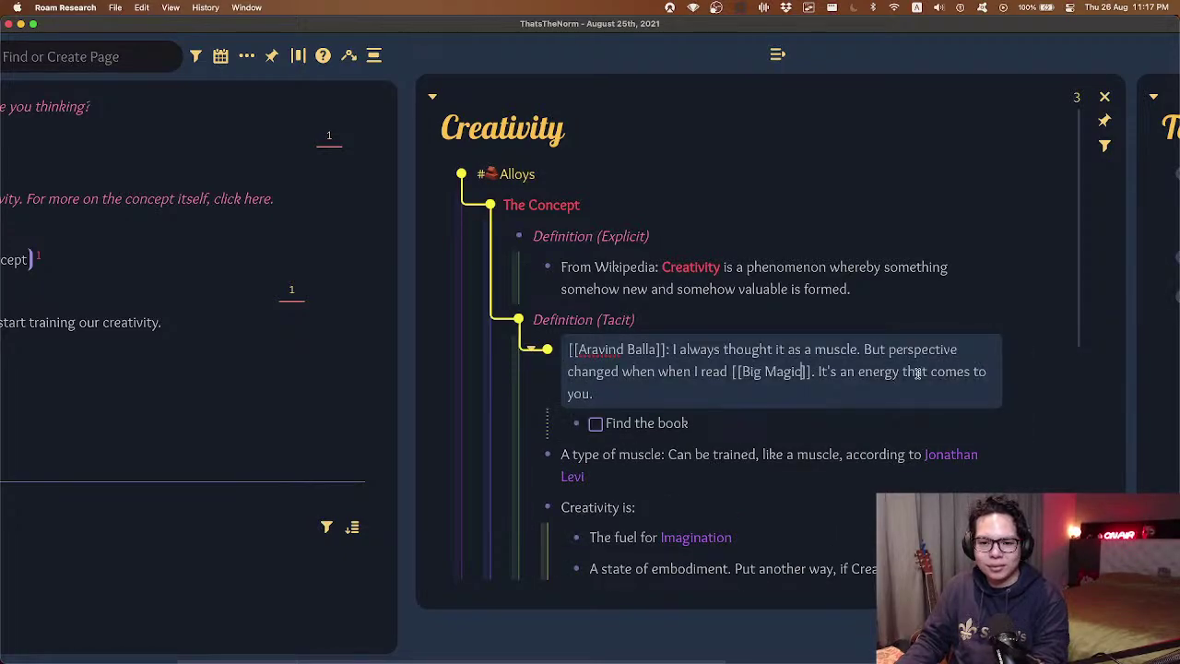
left_click(862, 370)
key("shift+Down")
left_click_drag(859, 371, 880, 387)
key("super+h")
key("Escape")
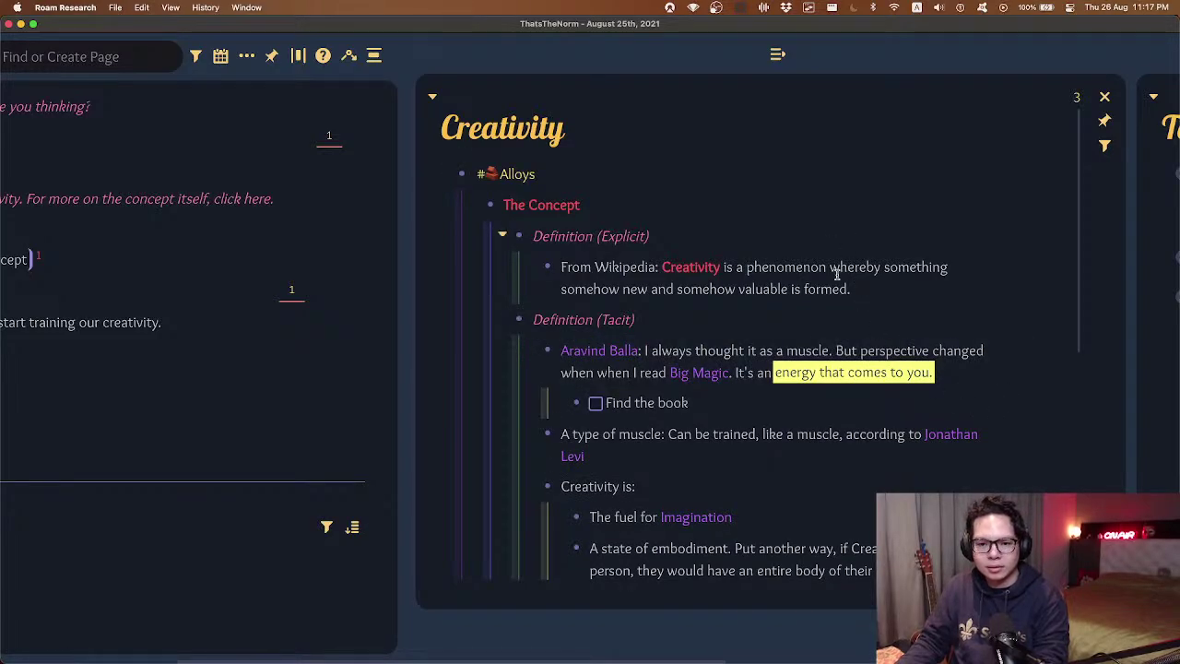
- Add a child block under "The fuel for Imagination" reading "Asking questions of the world and the result is the world answering back - that is creativity"
scroll(837, 271, "down", 3)
scroll(1001, 258, "left", 3)
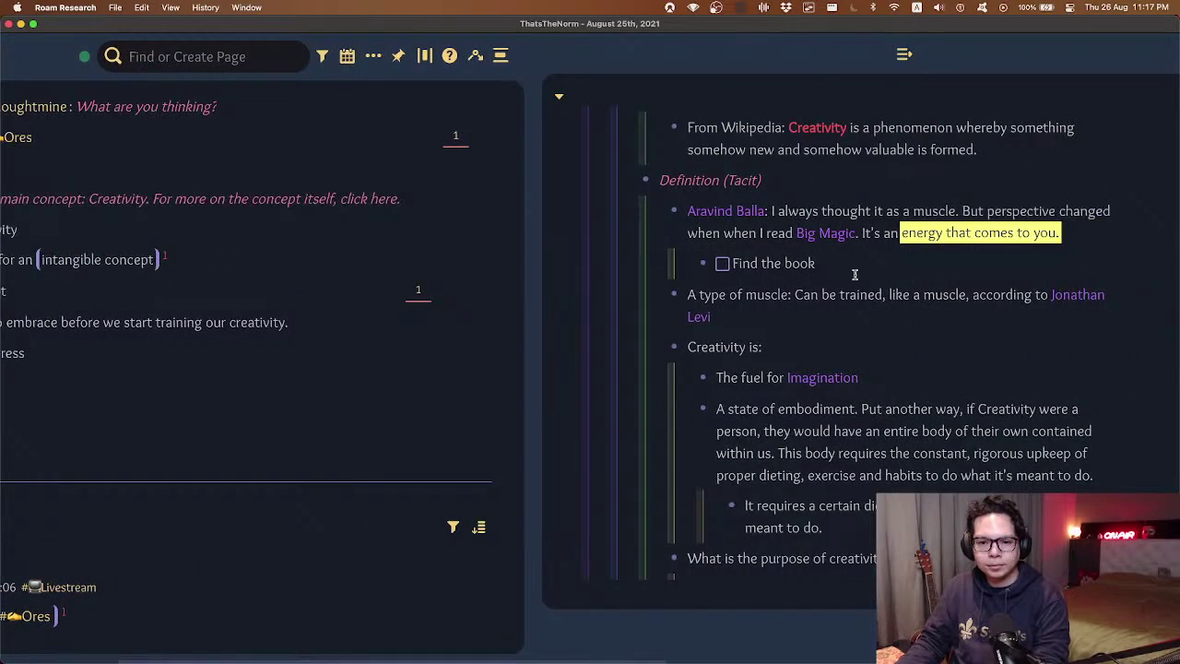
left_click(851, 267)
left_click(922, 308)
left_click(951, 350)
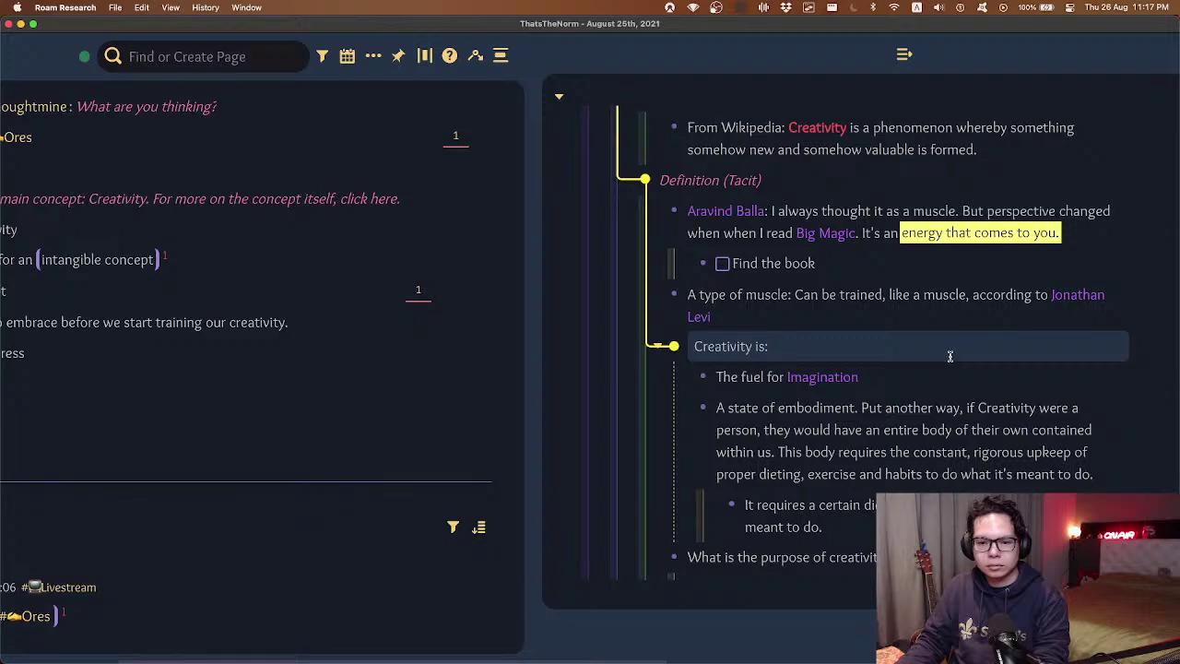
left_click_drag(753, 363, 944, 358)
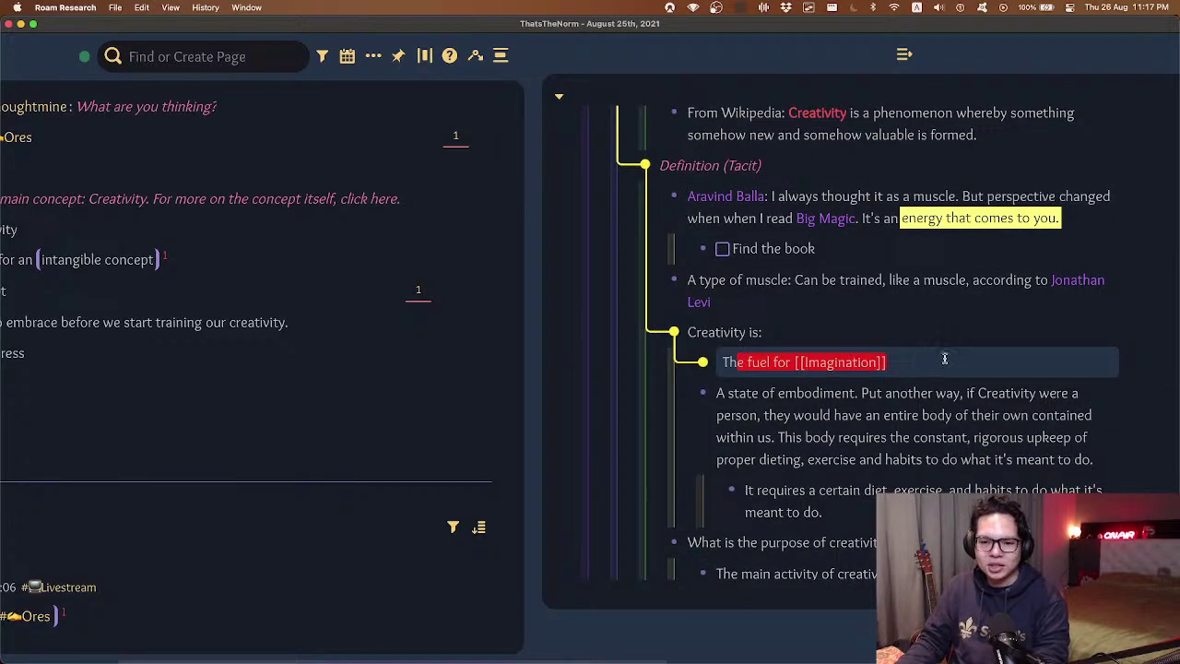
left_click(944, 359)
key("Return")
key("Tab")
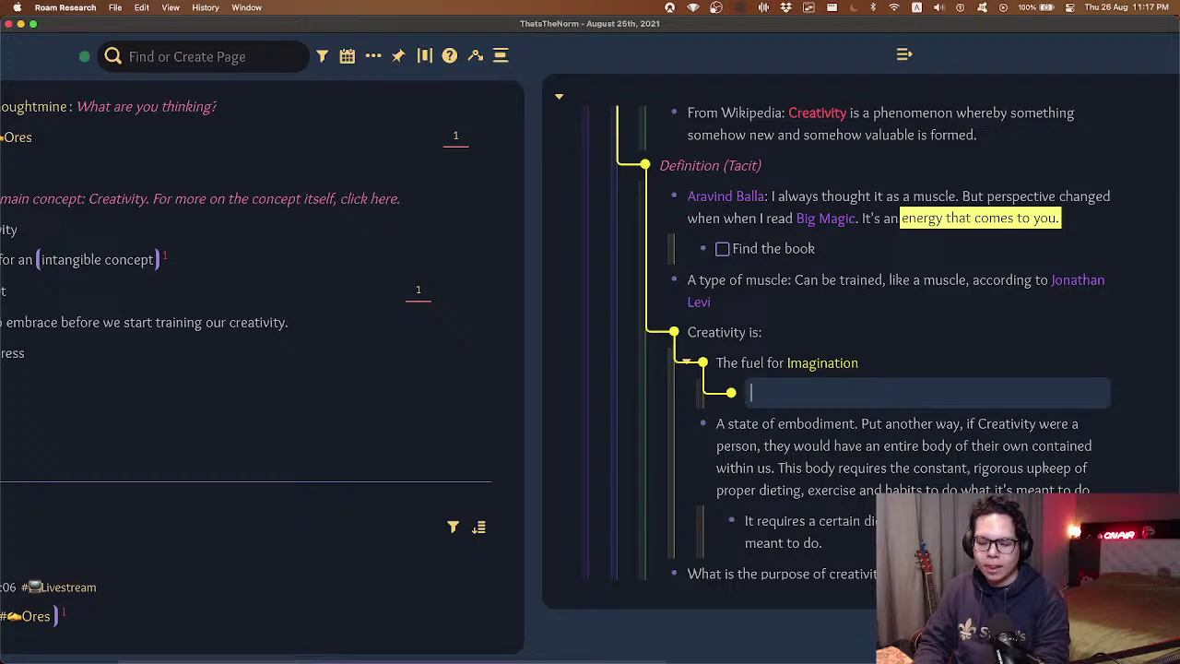
type("Asking questions of the")
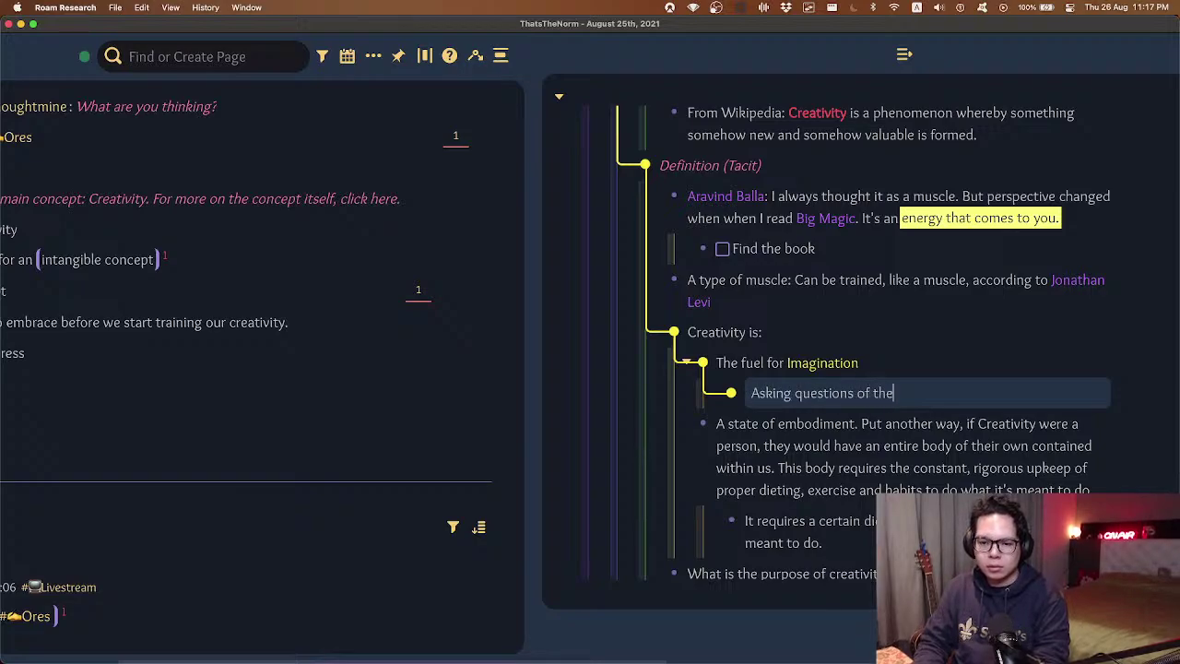
type(" world and the resu")
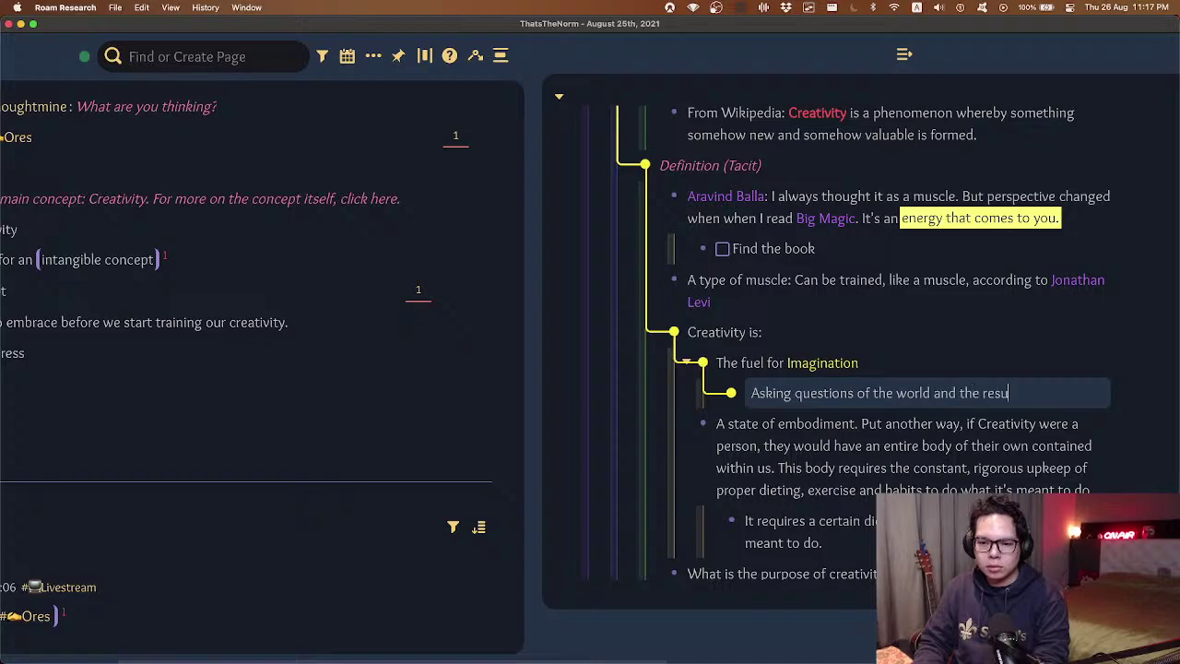
type("lt is the world answerinb")
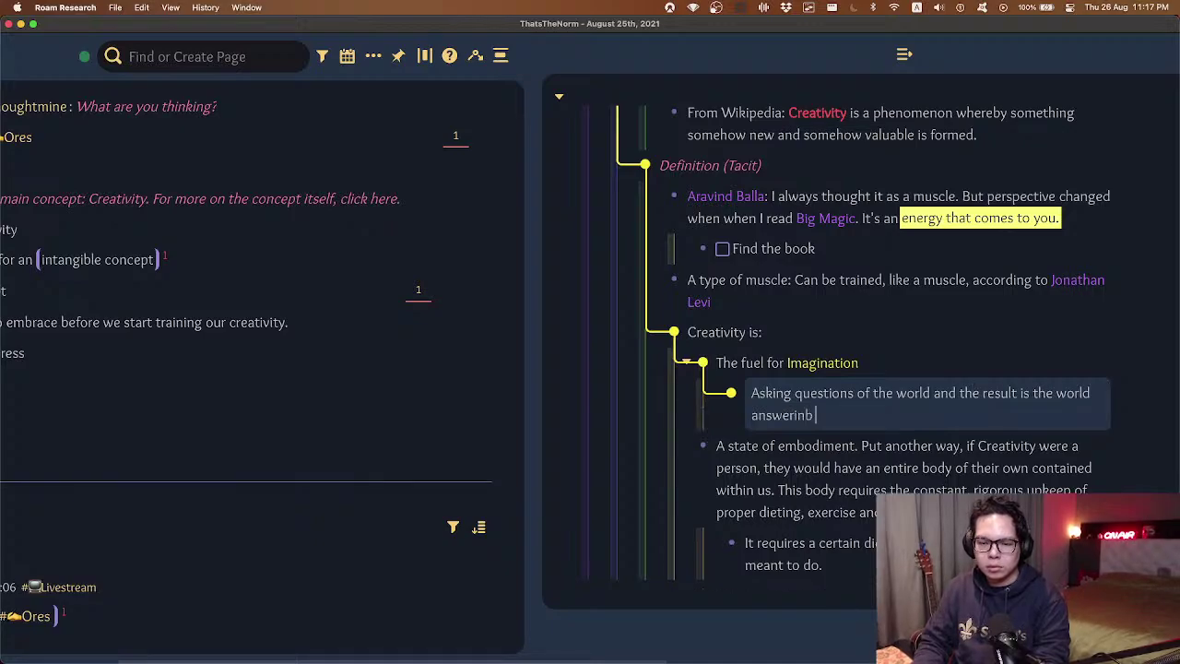
key("BackSpace")
type("g back - that is r")
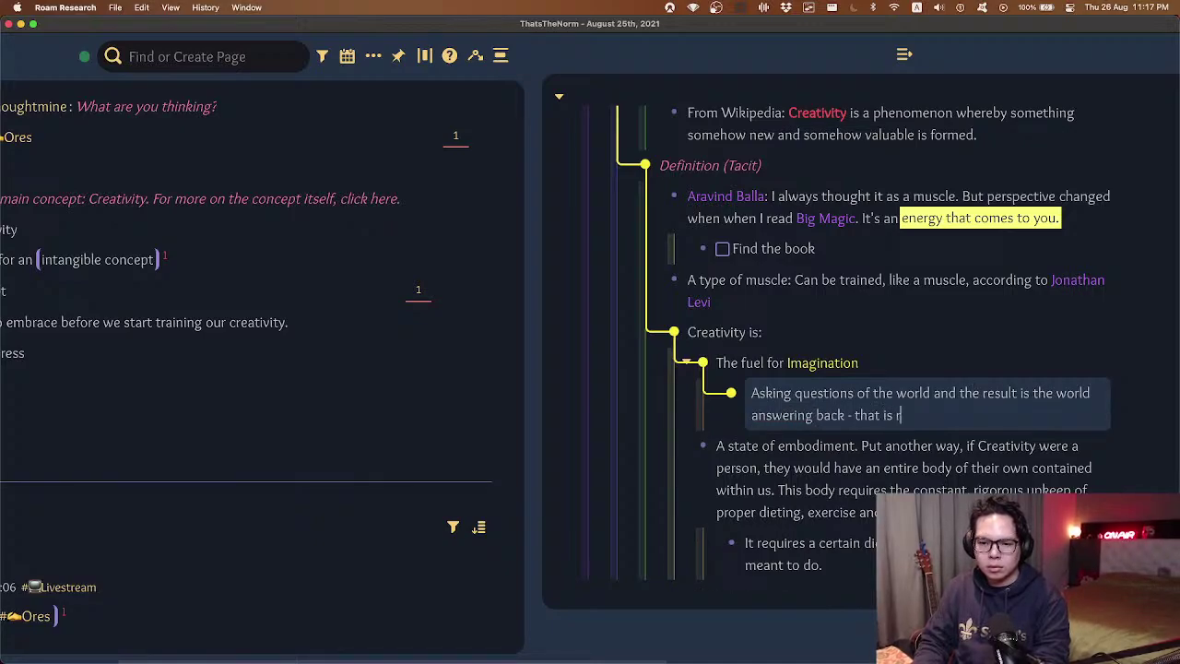
type("reativity")
- Add a child block under it reading "polymathic integration requires a base of creativity as a foundation before intiating"
key("Return")
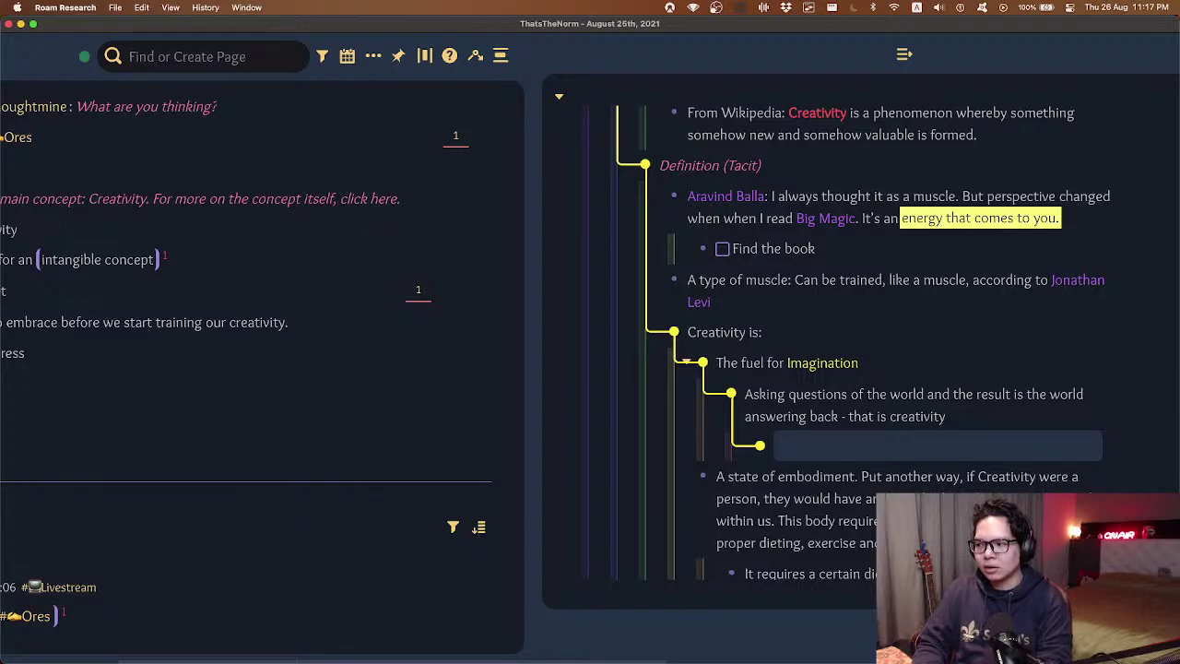
type("prompt: in")
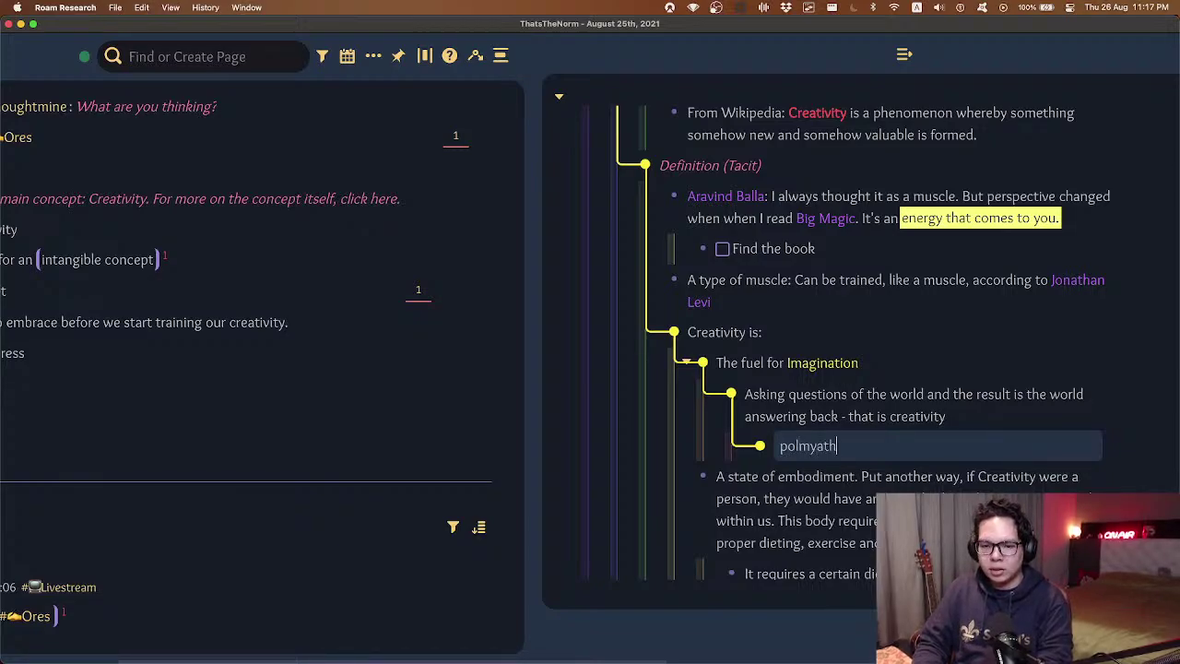
key("BackSpace")
key("BackSpace")
key("BackSpace")
key("BackSpace")
key("BackSpace")
key("BackSpace")
key("BackSpace")
key("BackSpace")
key("BackSpace")
key("BackSpace")
type("polymathic in")
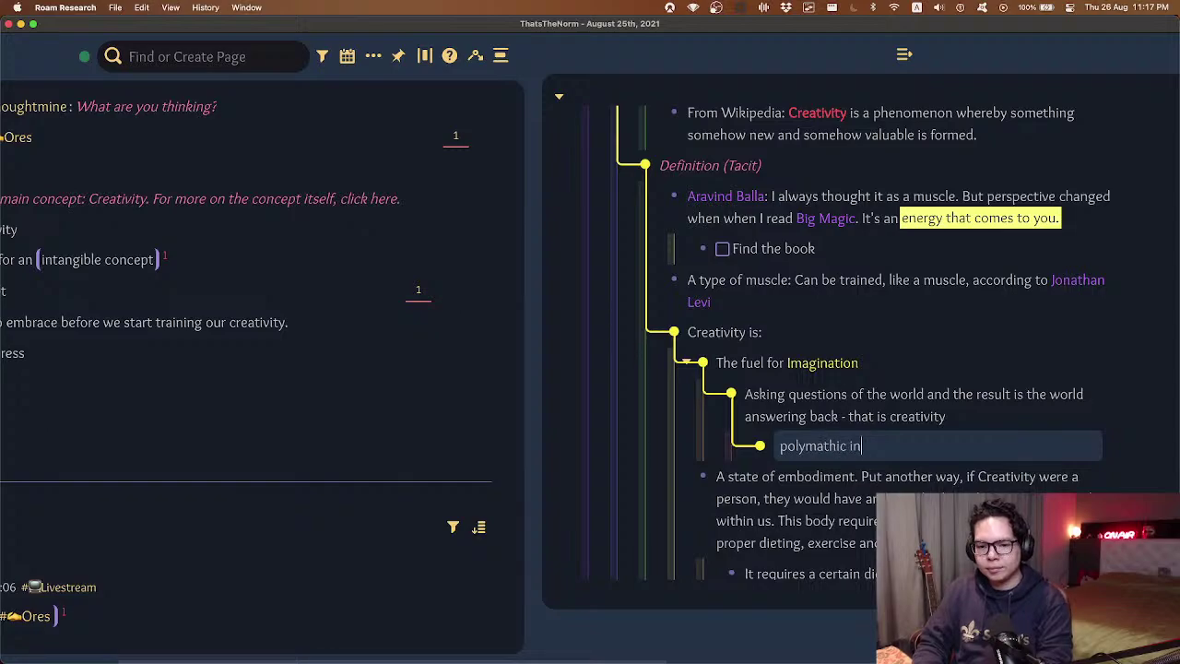
type("tegration requires a")
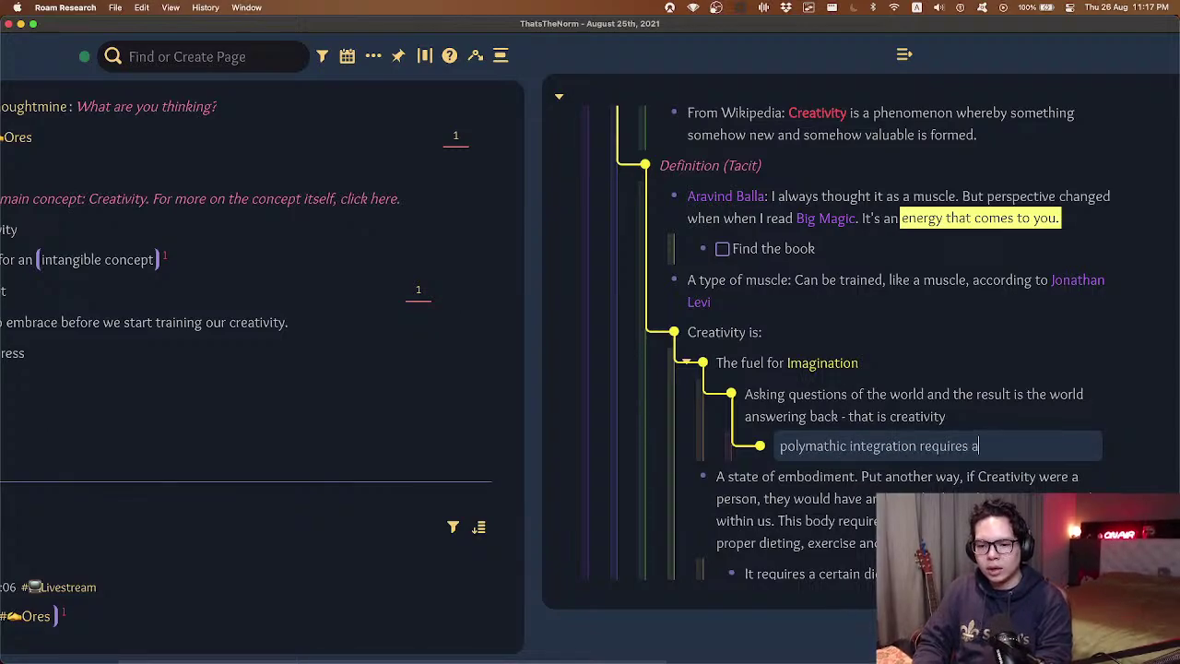
type(" base of creativity as")
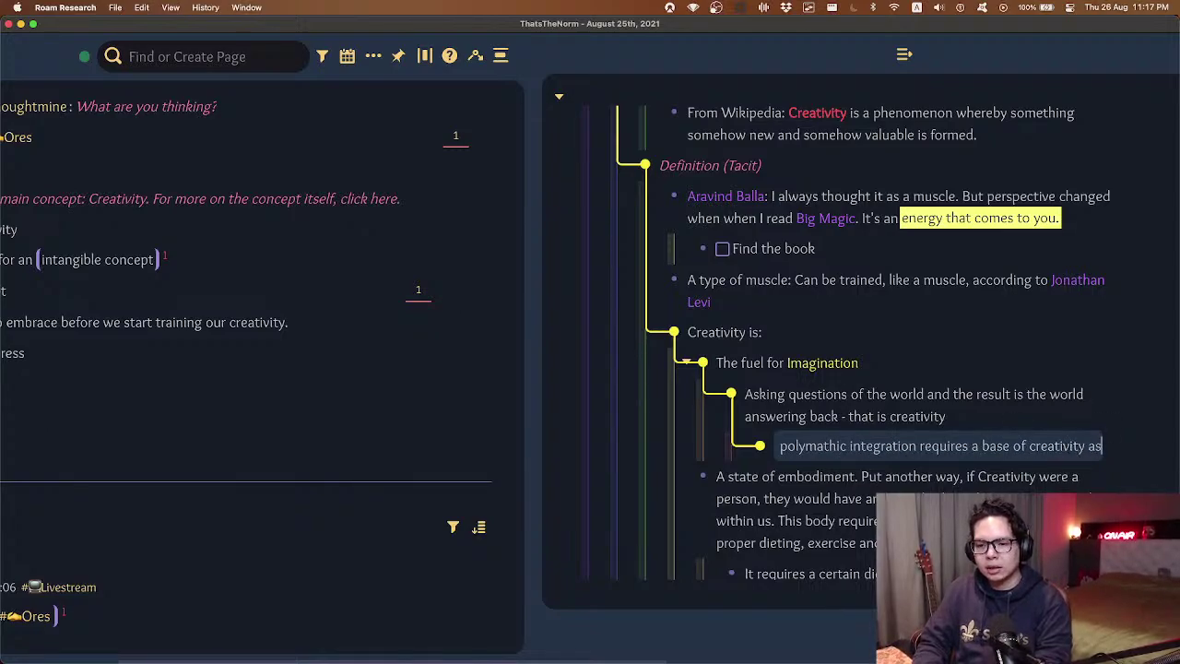
type(" a foundation before intiiatn")
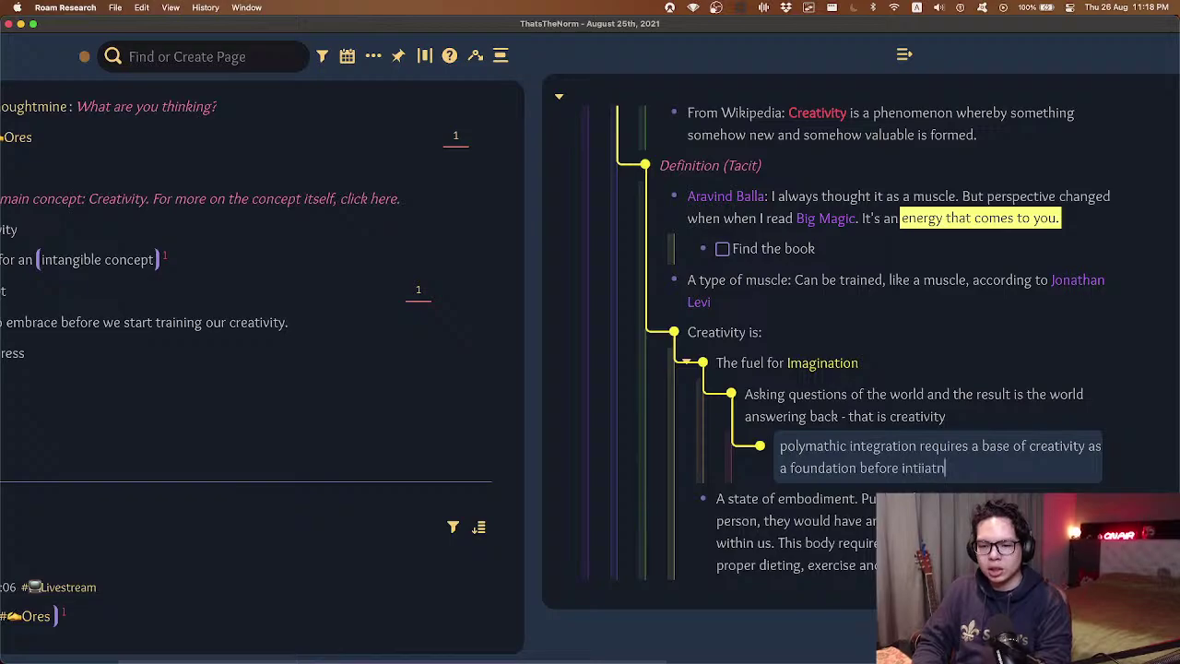
key("BackSpace")
key("BackSpace")
key("BackSpace")
key("BackSpace")
type("ating")
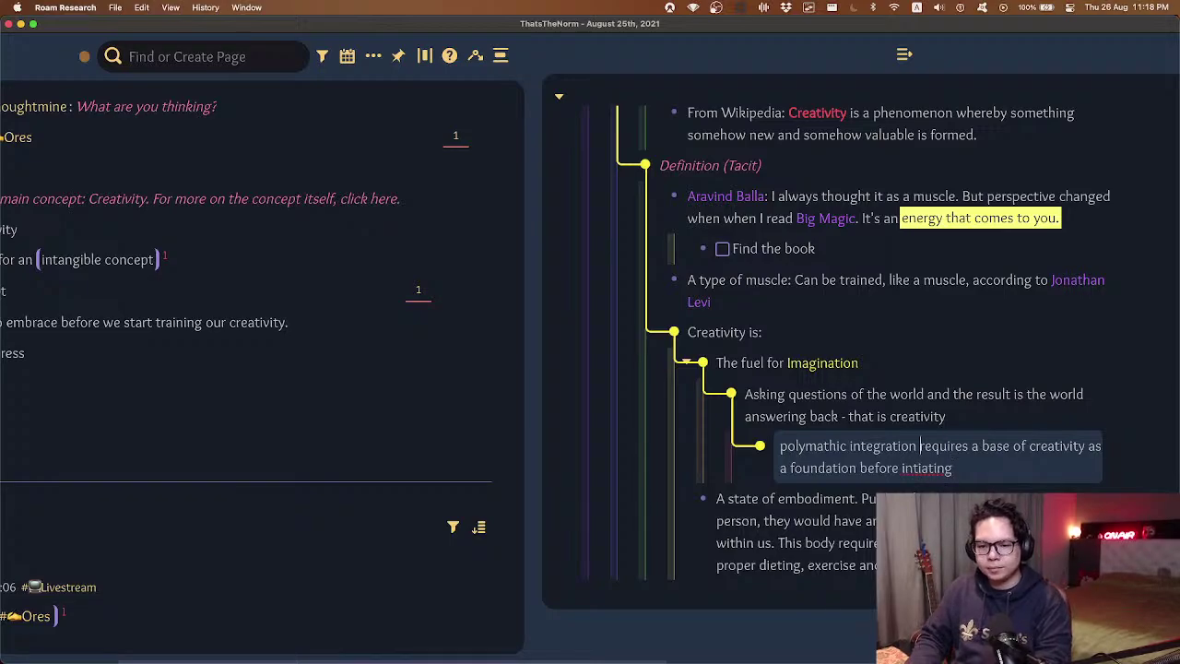
key("alt+Left")
key("alt+Left")
type("[[")
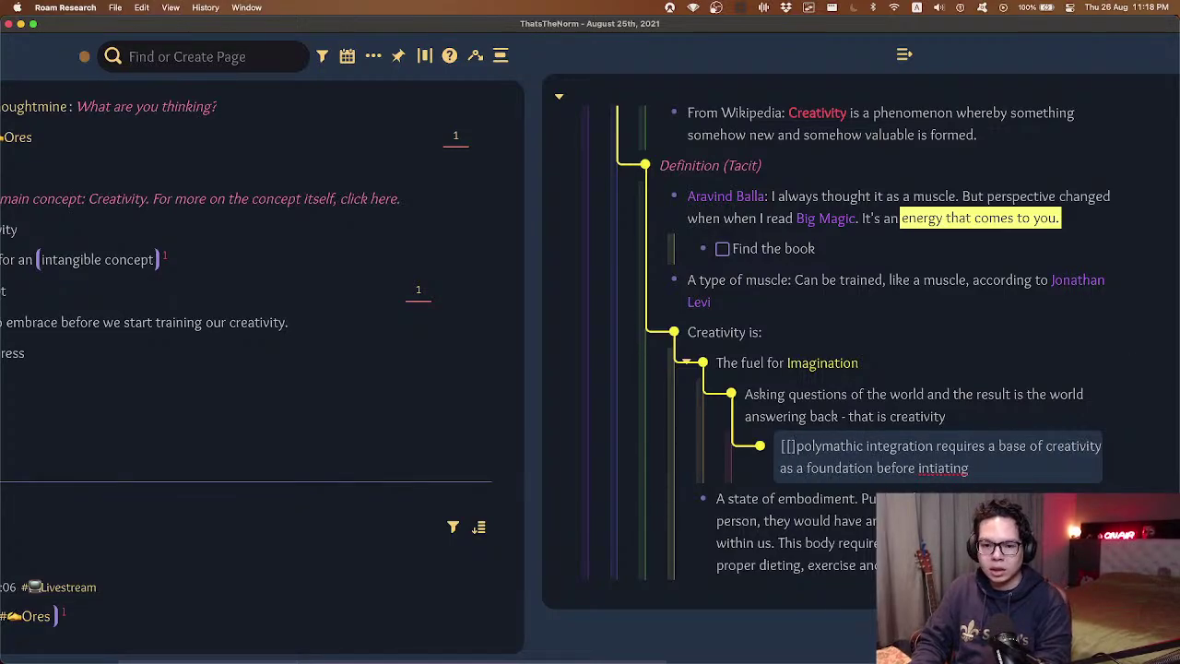
key("BackSpace")
type("[[integral")
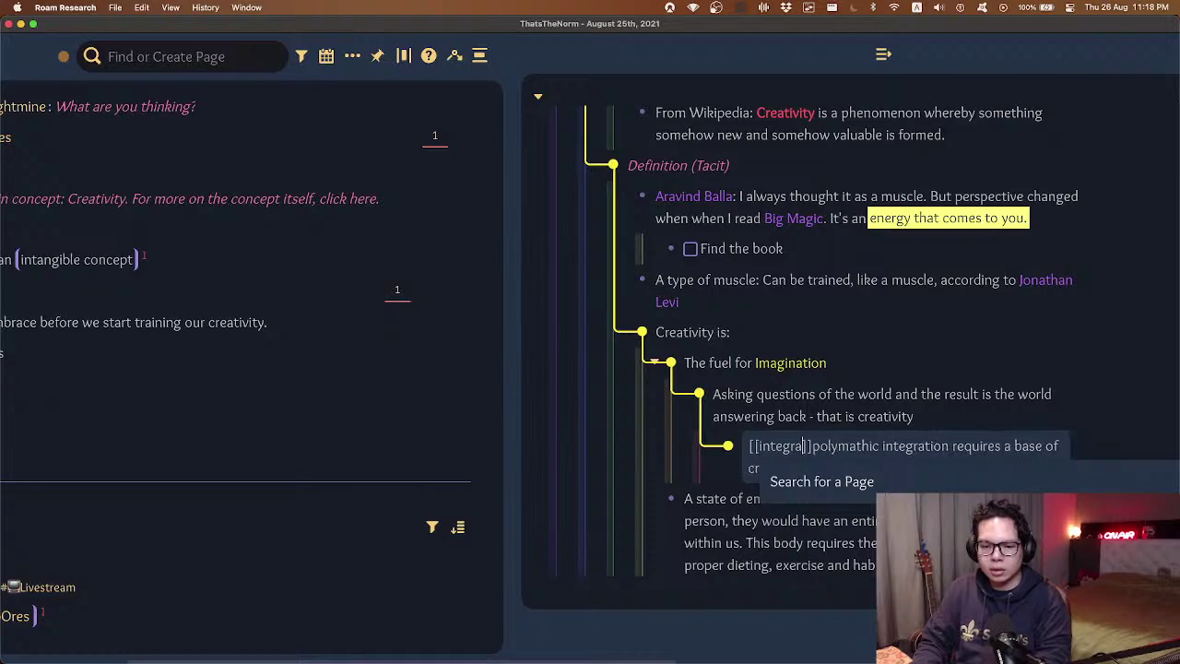
key("BackSpace")
key("BackSpace")
key("BackSpace")
key("BackSpace")
key("BackSpace")
key("BackSpace")
key("BackSpace")
key("BackSpace")
key("BackSpace")
key("BackSpace")
- Search blocks for "polymathic integra" and insert a reference to the "[00:02:29] Polymaths are pretty much the people" block before the polymathic integration text
key("ctrl+shift+9")
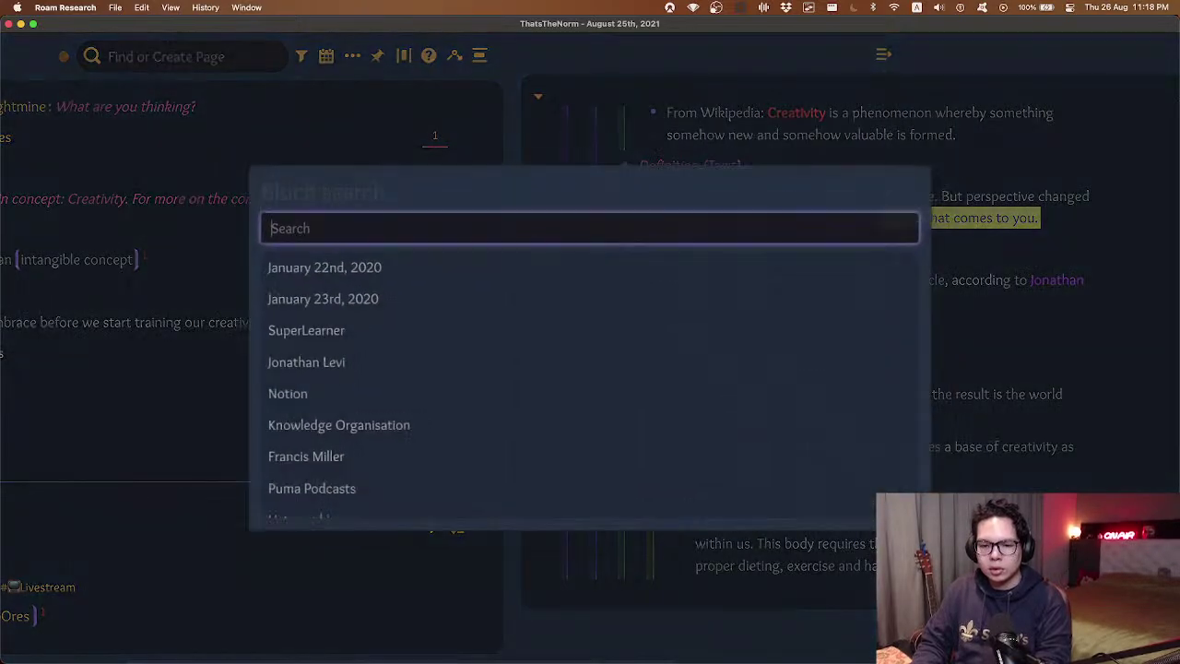
type("polymathic integra")
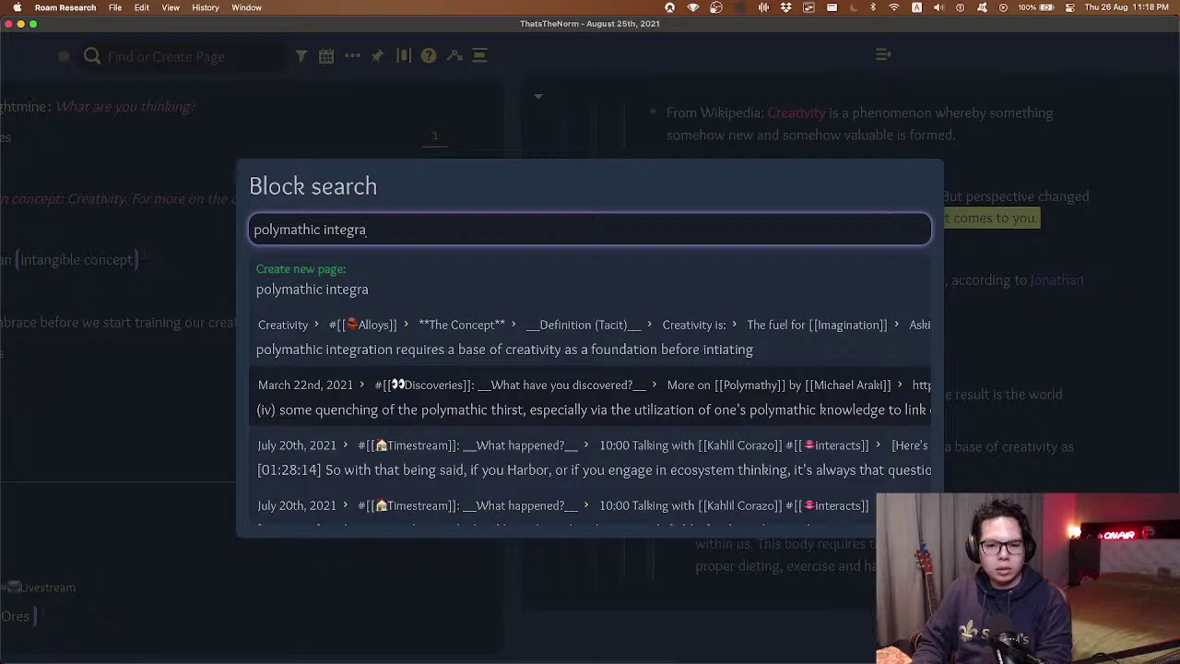
scroll(590, 387, "down", 8)
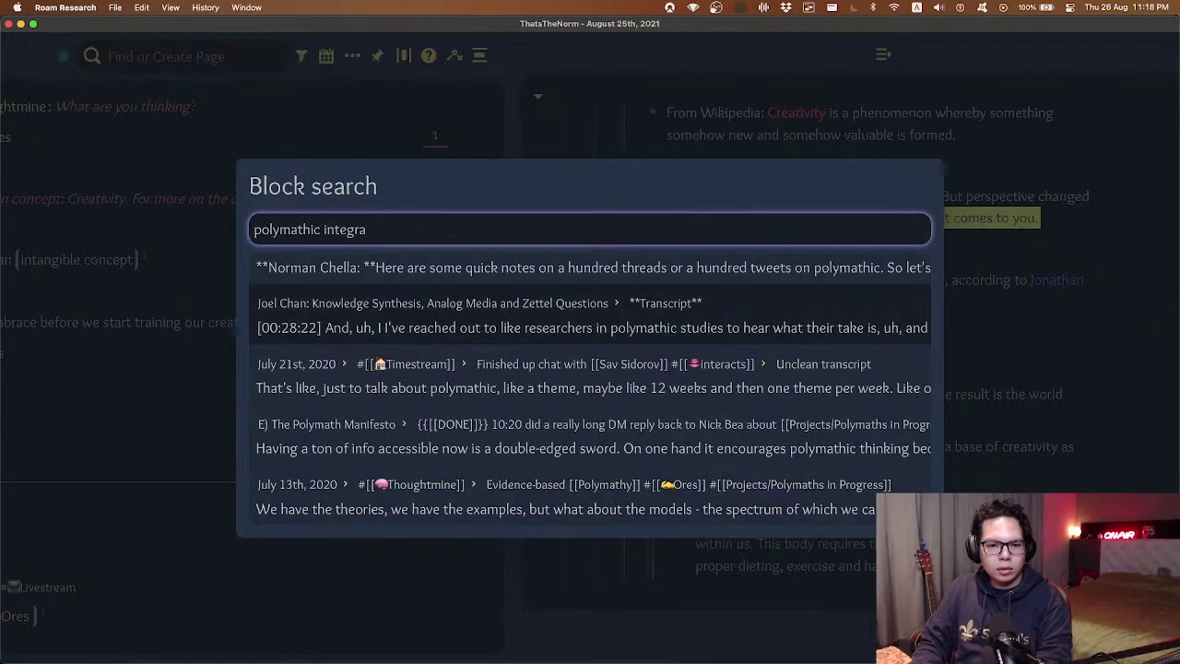
scroll(590, 388, "up", 3)
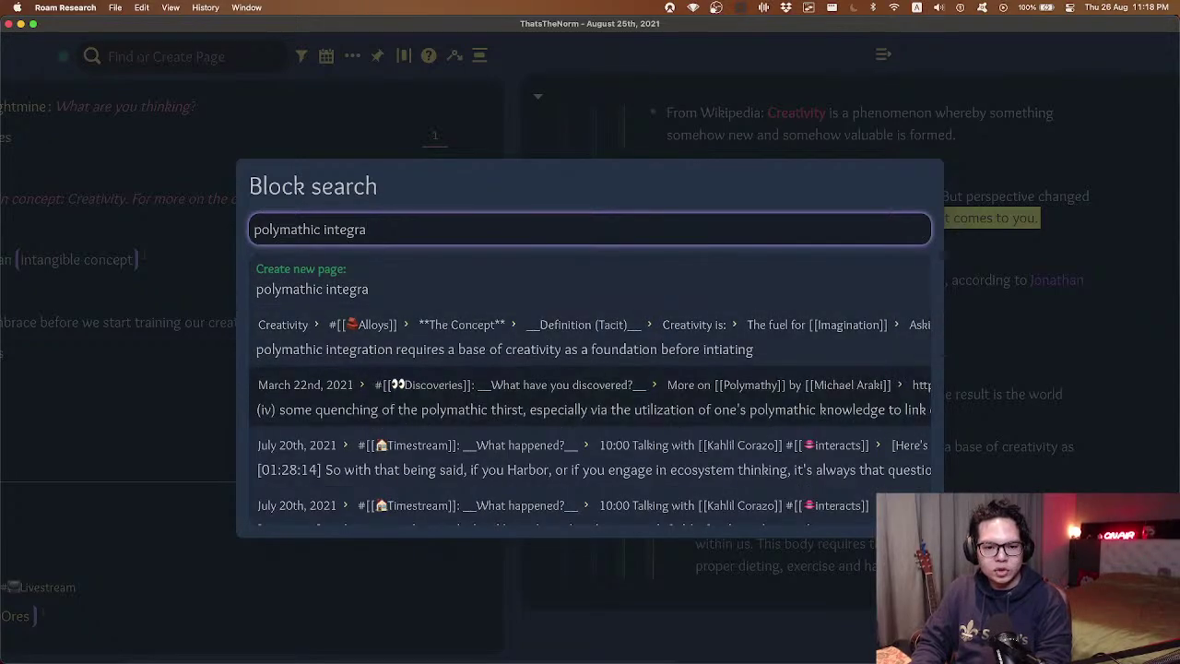
key("Up")
key("Up")
key("Up")
key("Up")
key("Up")
key("Up")
key("Up")
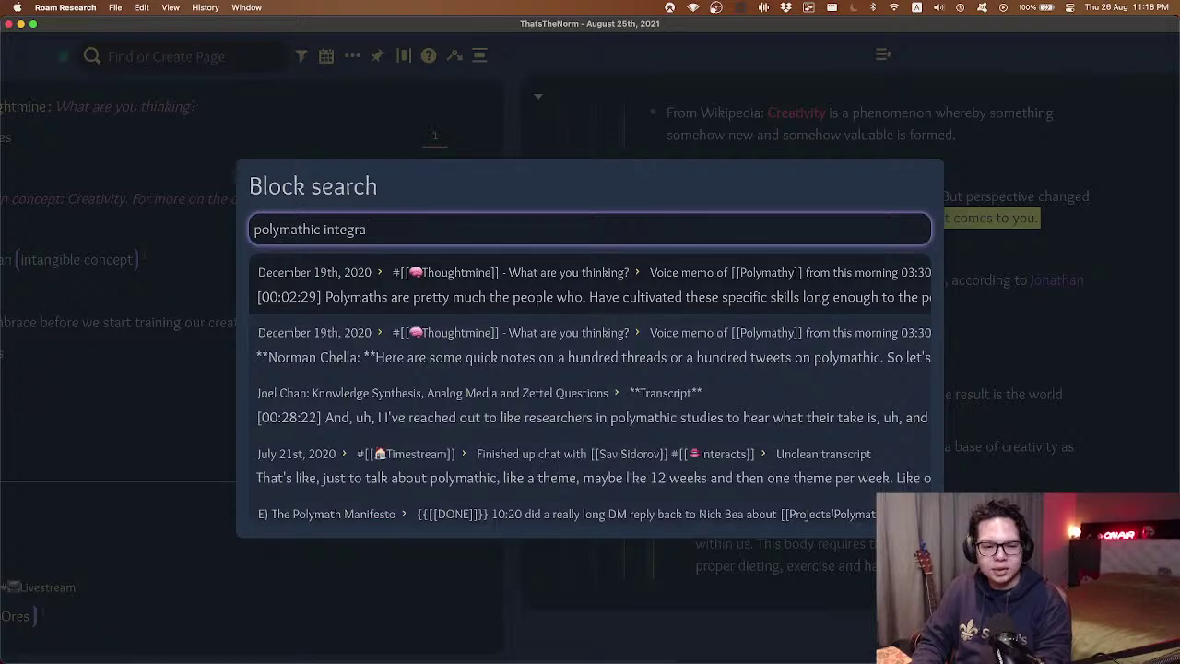
key("Down")
key("Return")
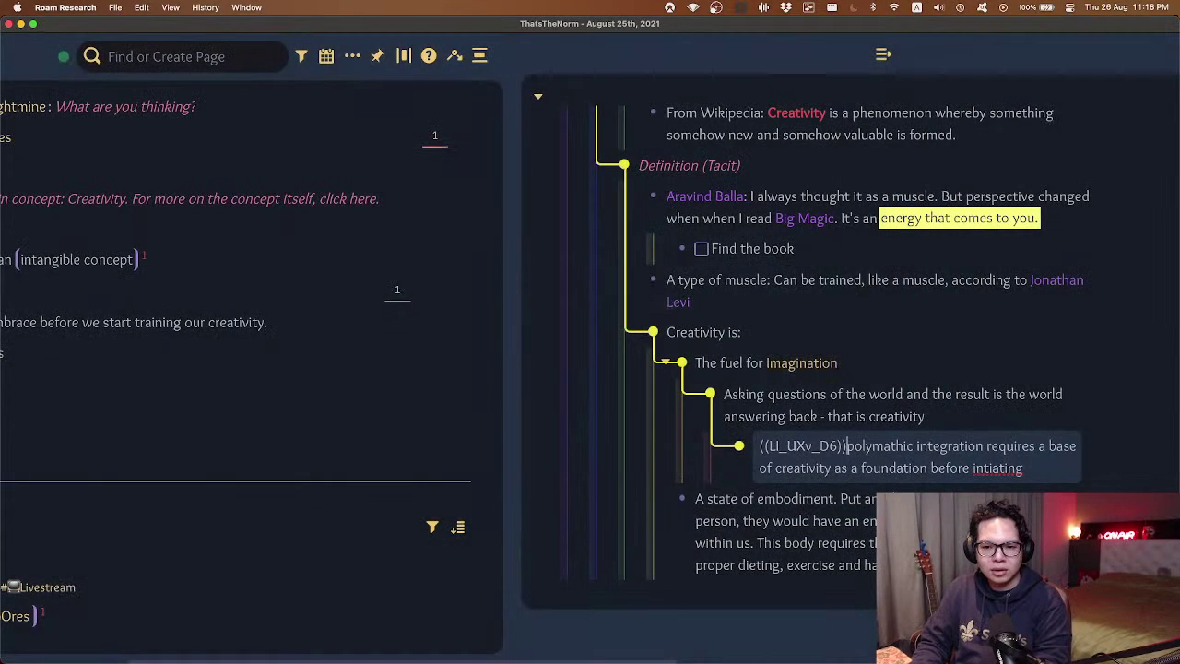
- Split the polymathic integration text off the block reference into its own child block beneath it
left_click(847, 415)
key("Down")
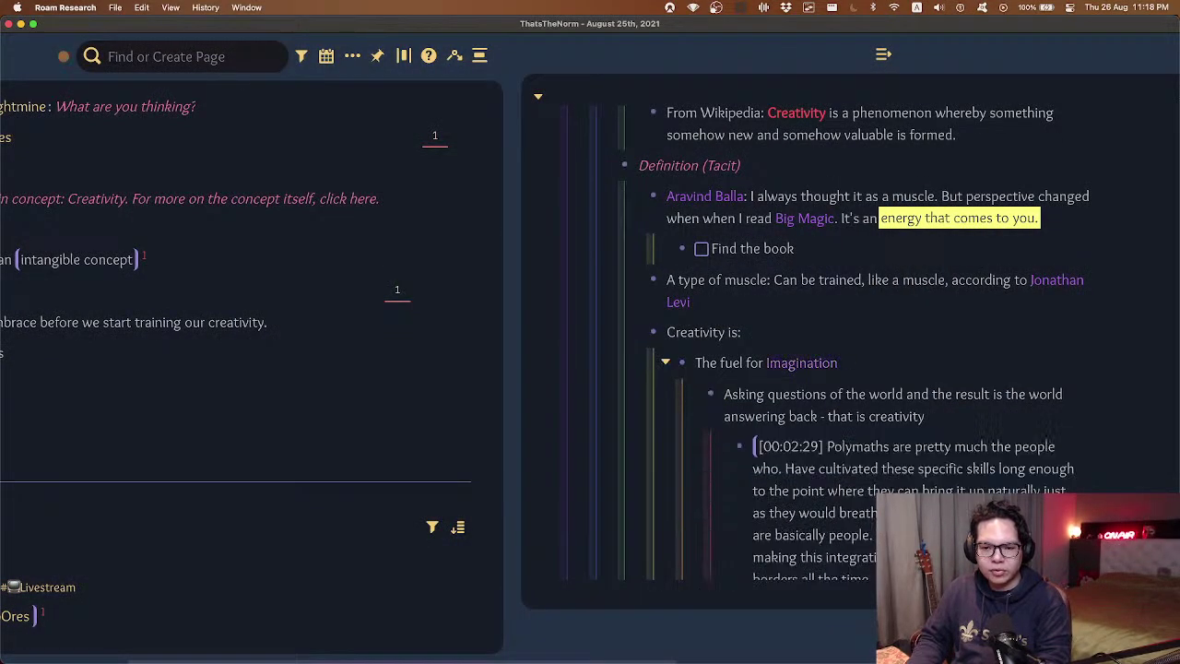
scroll(952, 381, "down", 10)
scroll(952, 381, "up", 8)
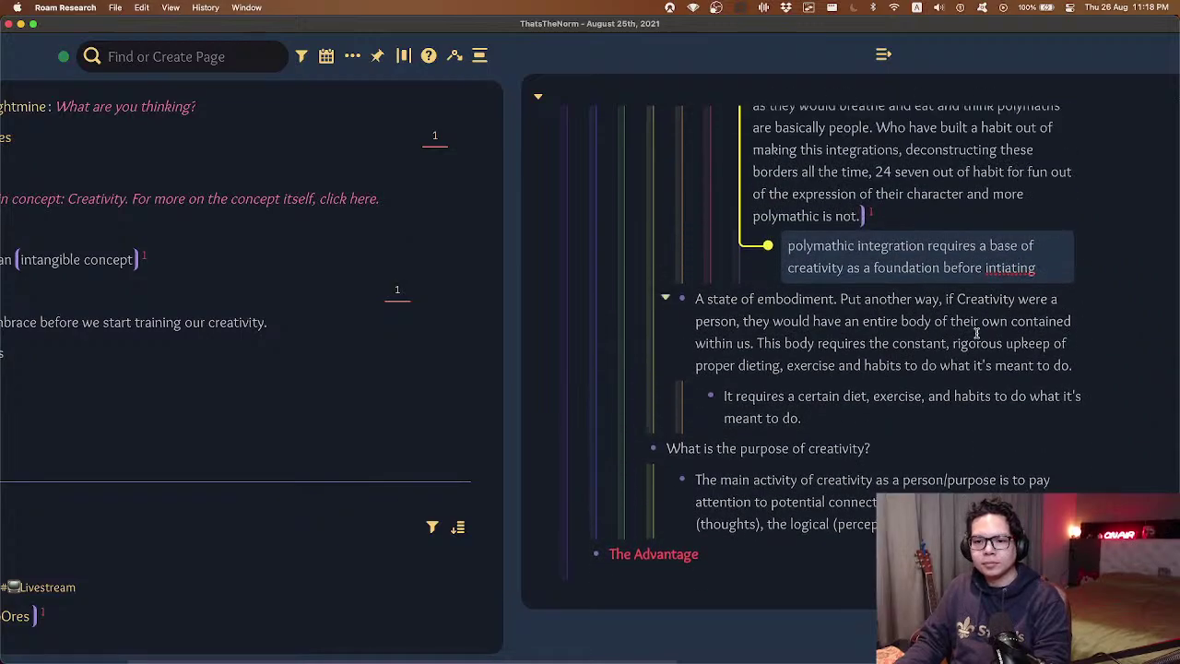
scroll(956, 404, "up", 1)
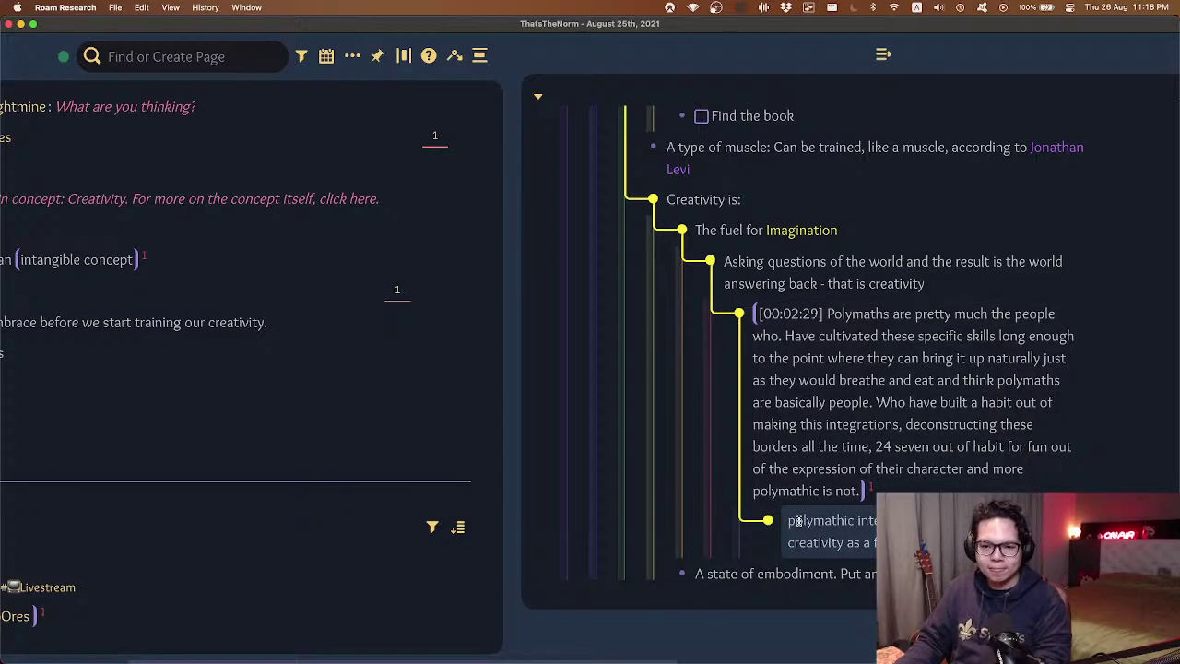
- Outdent the polymathic integration block, move it above the block reference, and nest the reference under it
key("shift+Tab")
key("super+shift+Up")
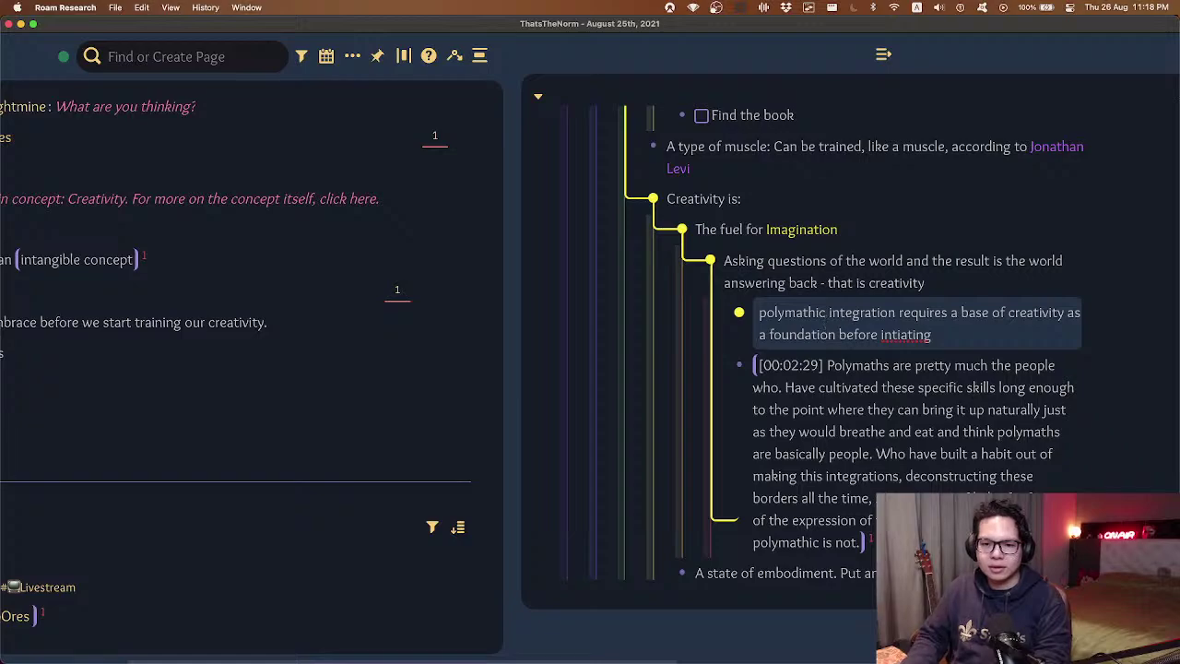
key("Down")
key("Tab")
key("Escape")
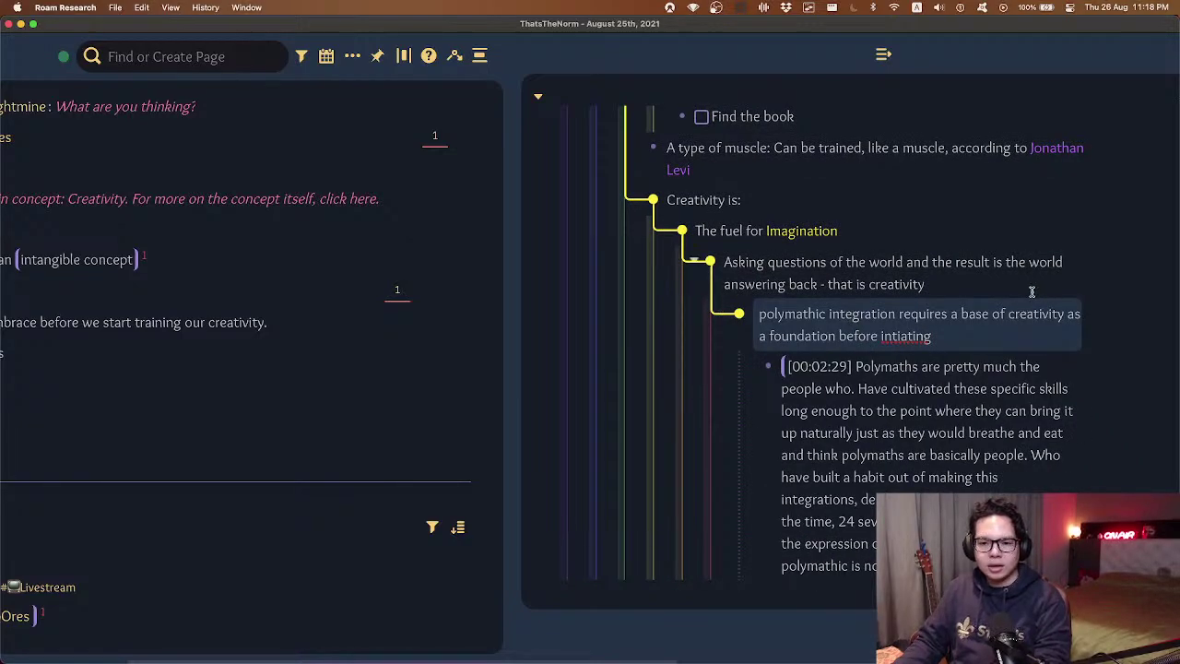
- Correct the misspelled last word of the polymathic integration block to "initiating" and return to the main outline
left_click(908, 331)
right_click(896, 321)
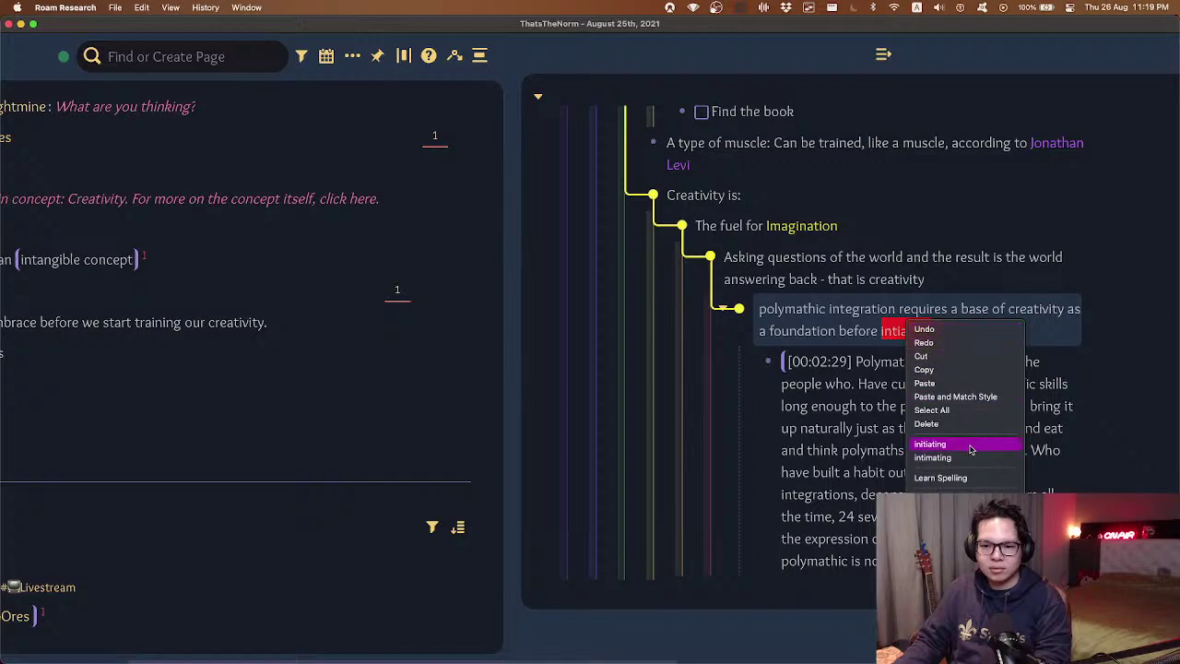
left_click(913, 329)
key("Escape")
scroll(1060, 262, "down", 2)
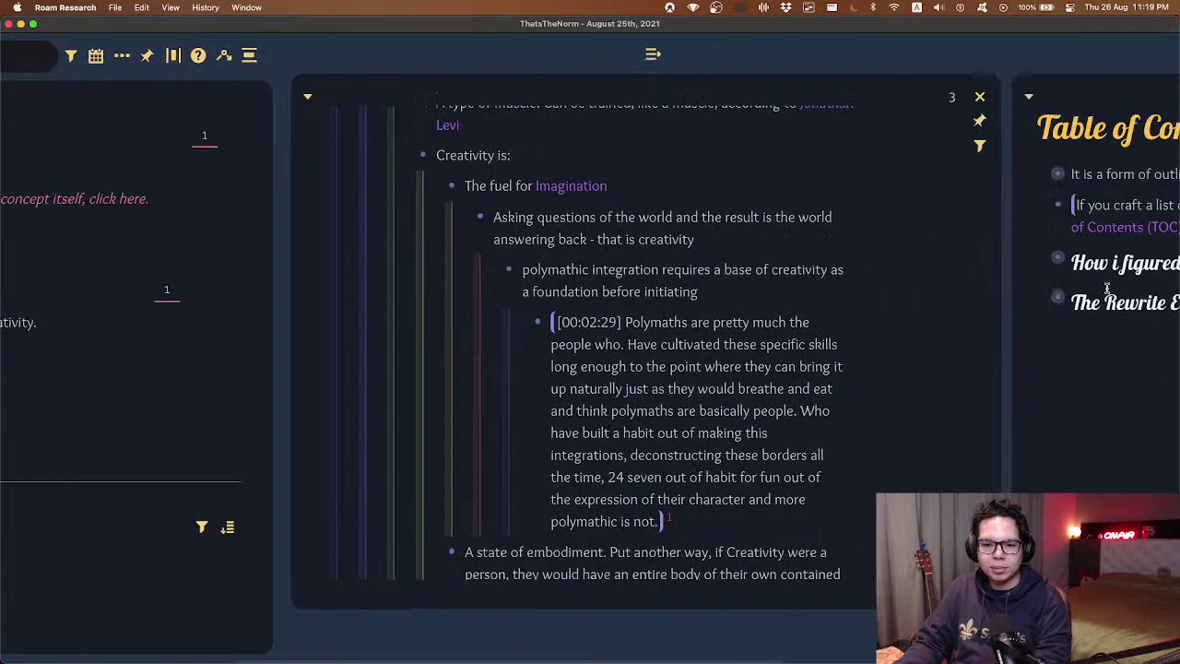
scroll(1111, 293, "right", 5)
scroll(1107, 295, "left", 8)
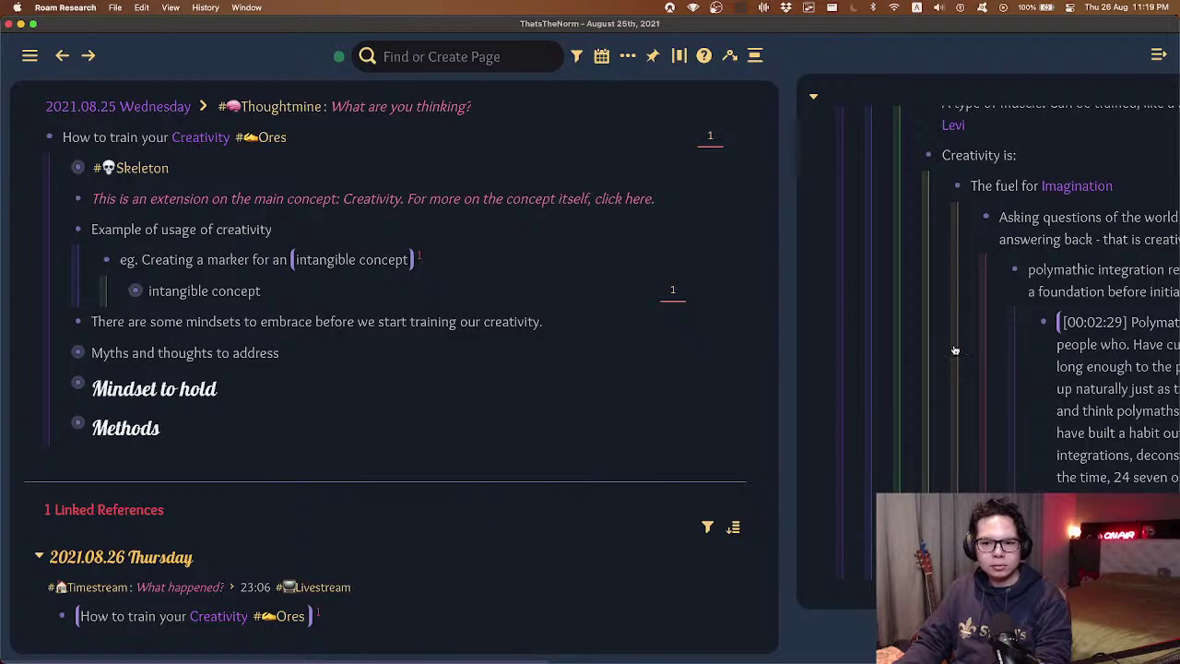
- Collapse "The fuel for Imagination" and outdent it and the "A state of embodiment" block to the same level as "Creativity is:"
scroll(955, 351, "up", 5)
scroll(948, 298, "right", 3)
scroll(948, 299, "left", 3)
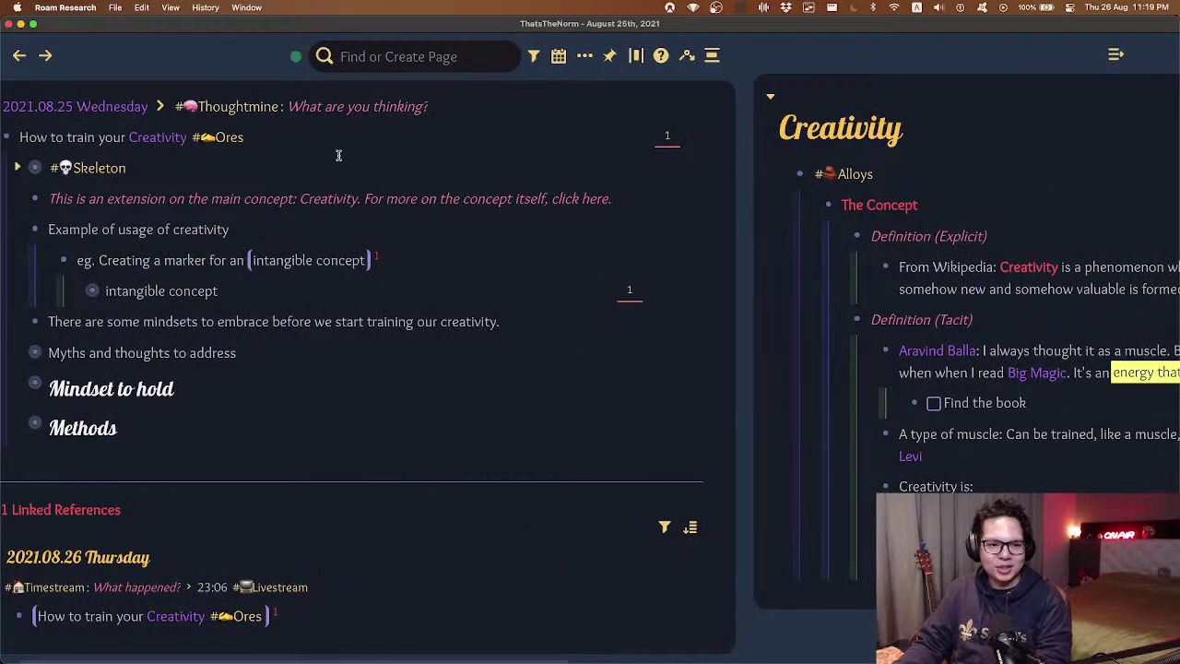
scroll(946, 157, "down", 6)
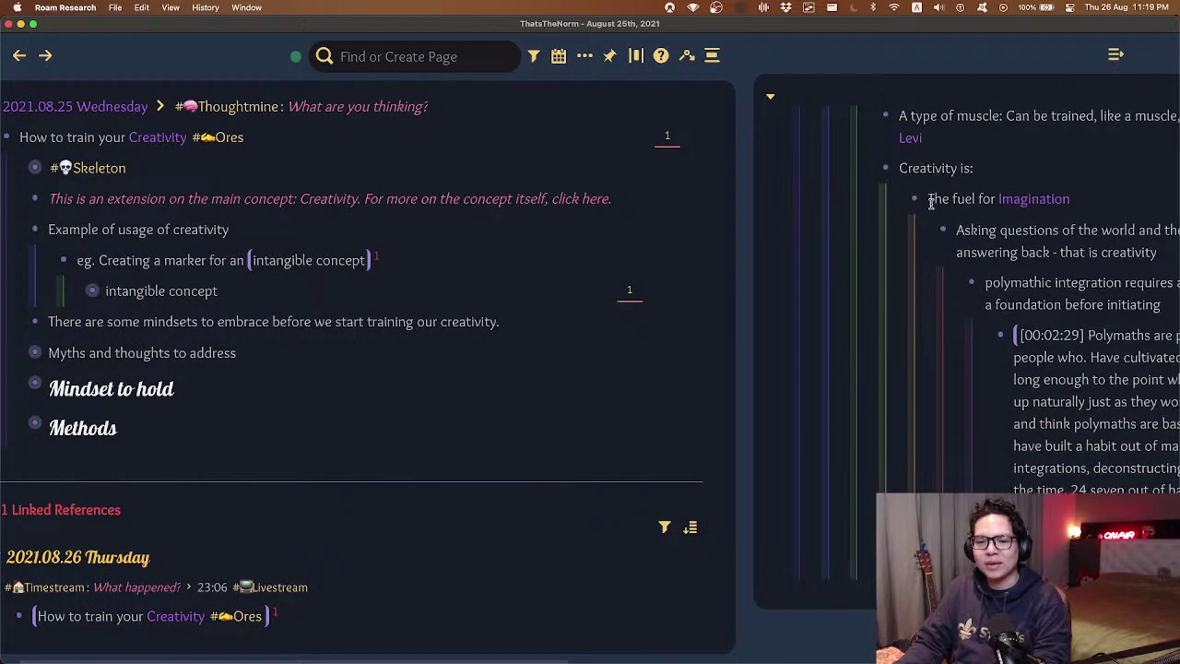
scroll(968, 185, "up", 3)
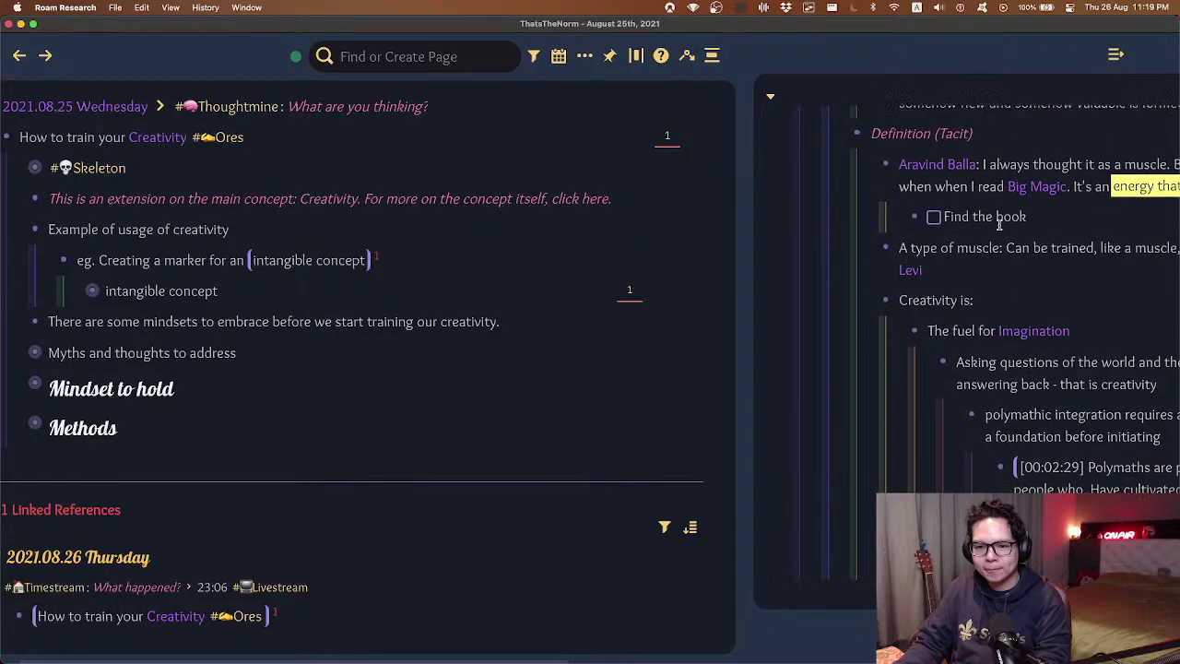
left_click(976, 326)
key("cmd+Up")
key("cmd+shift+Down")
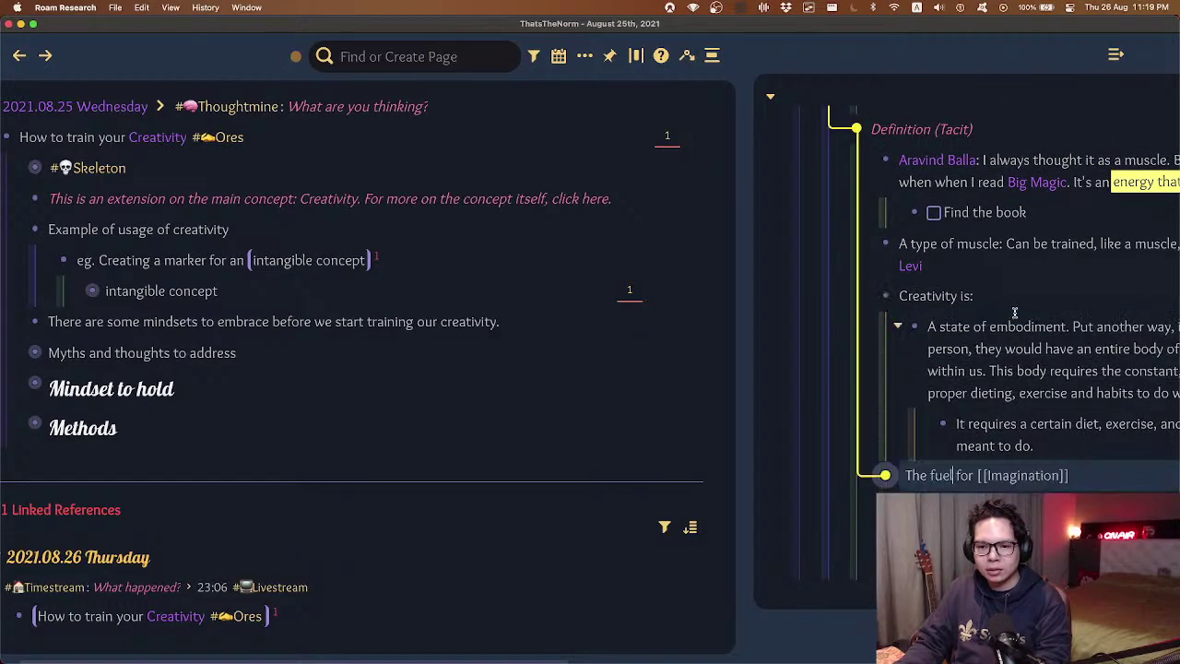
left_click(935, 348)
key("super+shift+Down")
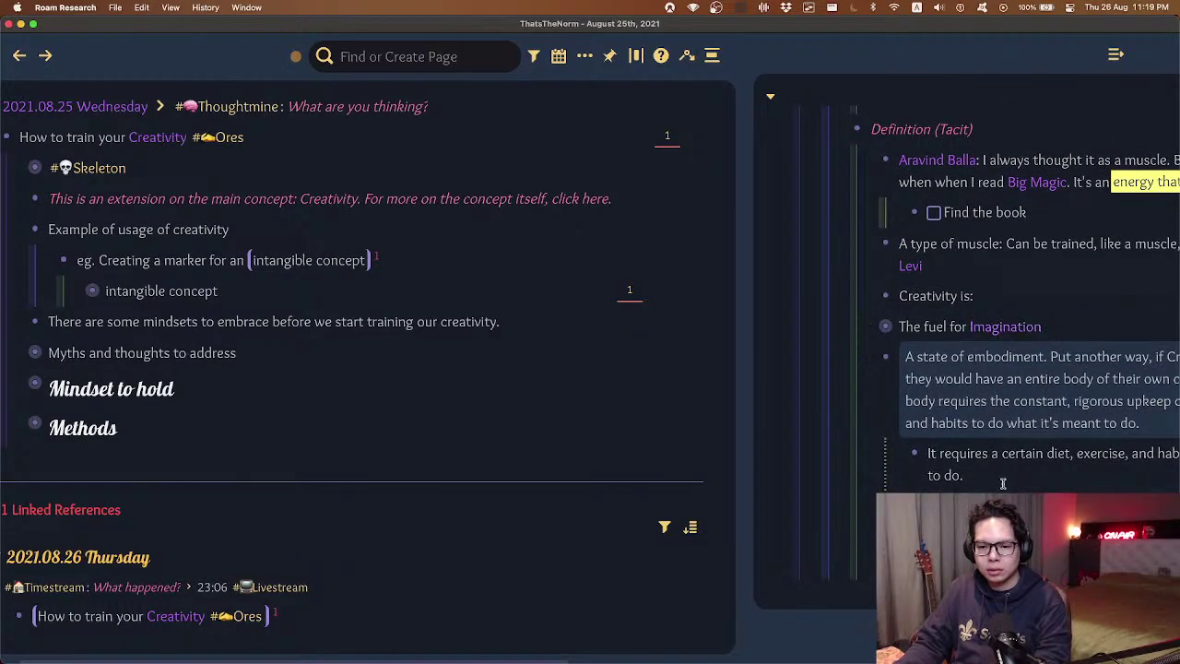
key("Escape")
- Delete the emptied parent block "Creativity is:" under Definition (Tacit) on the Creativity page
left_click(979, 296)
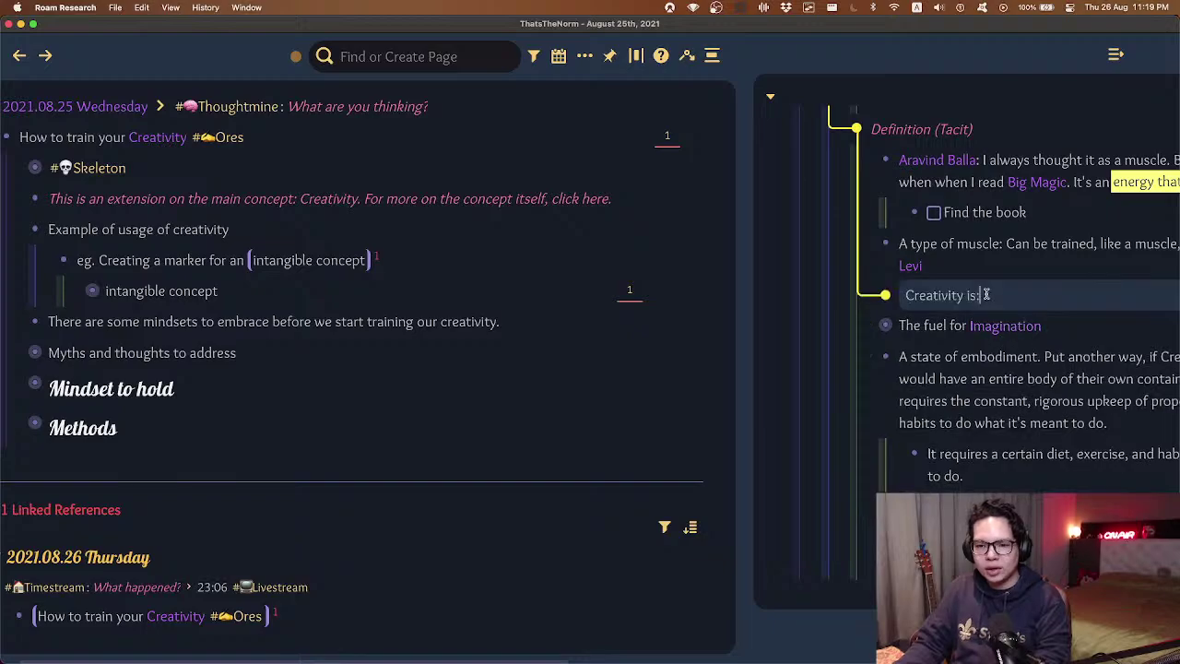
key("BackSpace")
key("BackSpace")
key("BackSpace")
key("BackSpace")
key("BackSpace")
key("BackSpace")
key("BackSpace")
key("BackSpace")
key("BackSpace")
key("BackSpace")
key("BackSpace")
key("BackSpace")
key("BackSpace")
key("BackSpace")
key("BackSpace")
scroll(1038, 350, "down", 2)
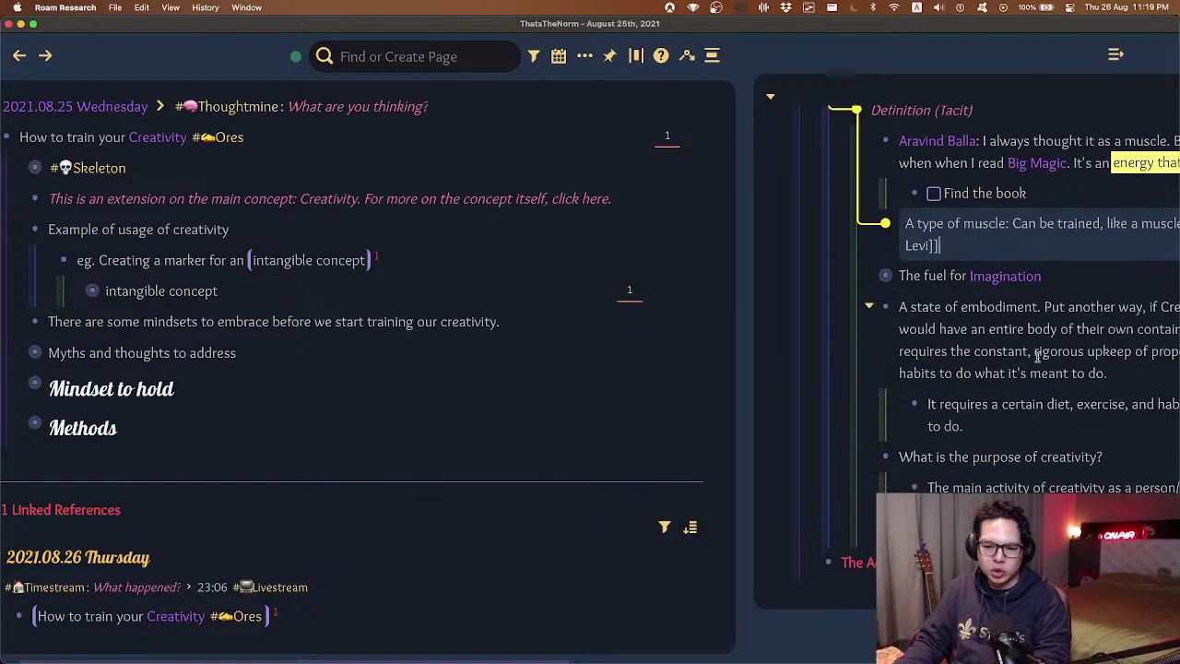
- Copy the block reference of the "I always thought it as a muscle" definition under Definition (Tacit)
left_click(1046, 312)
scroll(1020, 266, "up", 5)
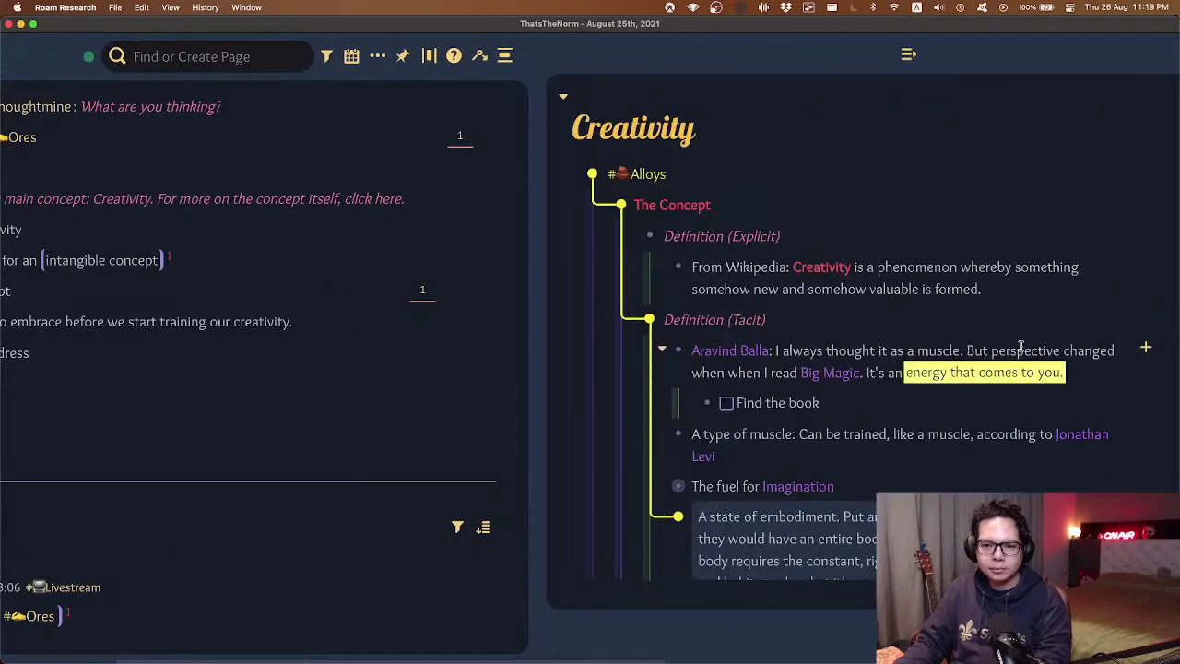
left_click(980, 349)
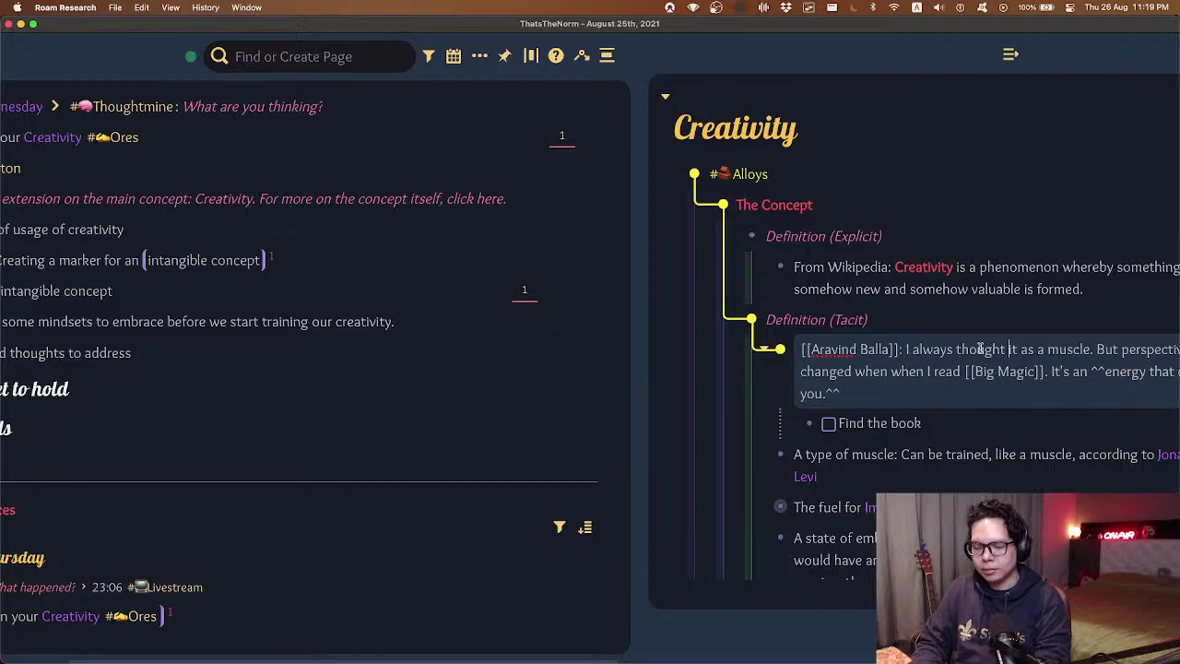
key("Escape")
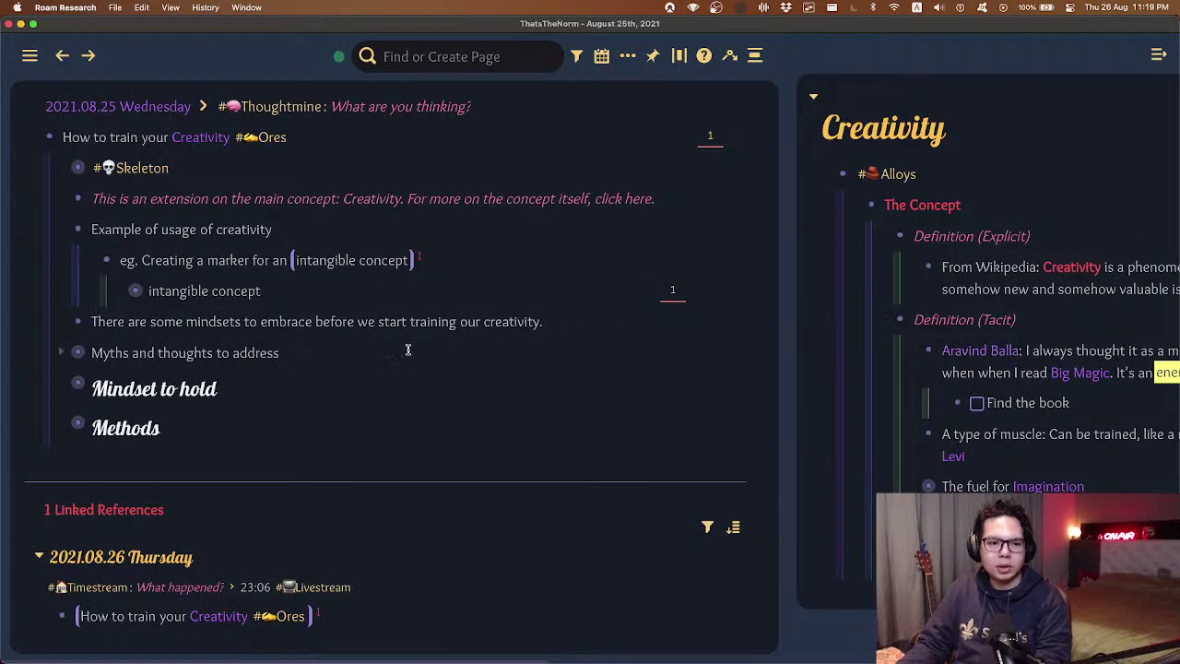
- Add a block reading "Methods according to definitions:" below the Methods heading in the How to train your Creativity outline
left_click(408, 349)
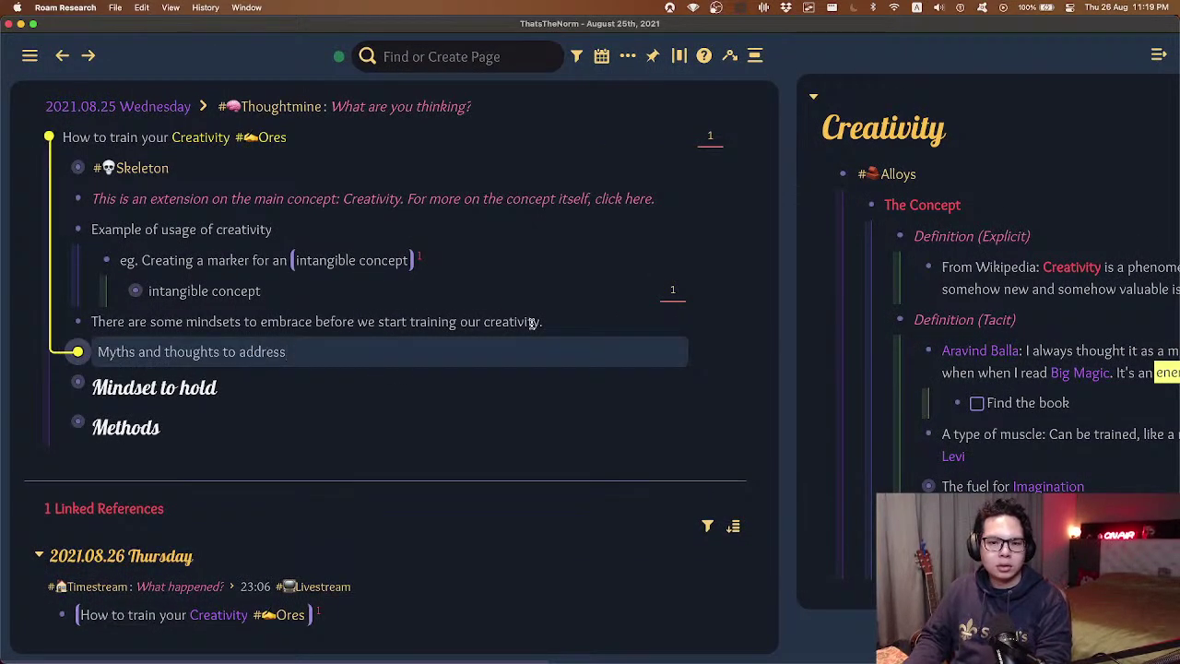
key("Down")
key("Down")
key("Up")
key("Down")
key("Return")
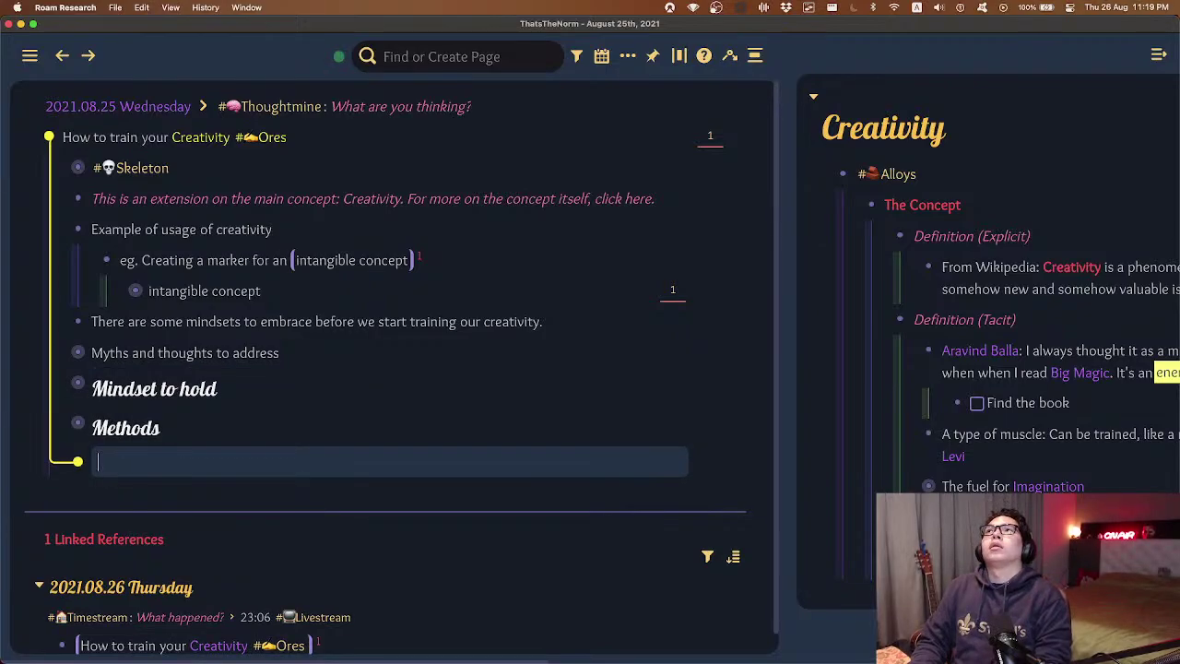
type("Methods according to definitions:")
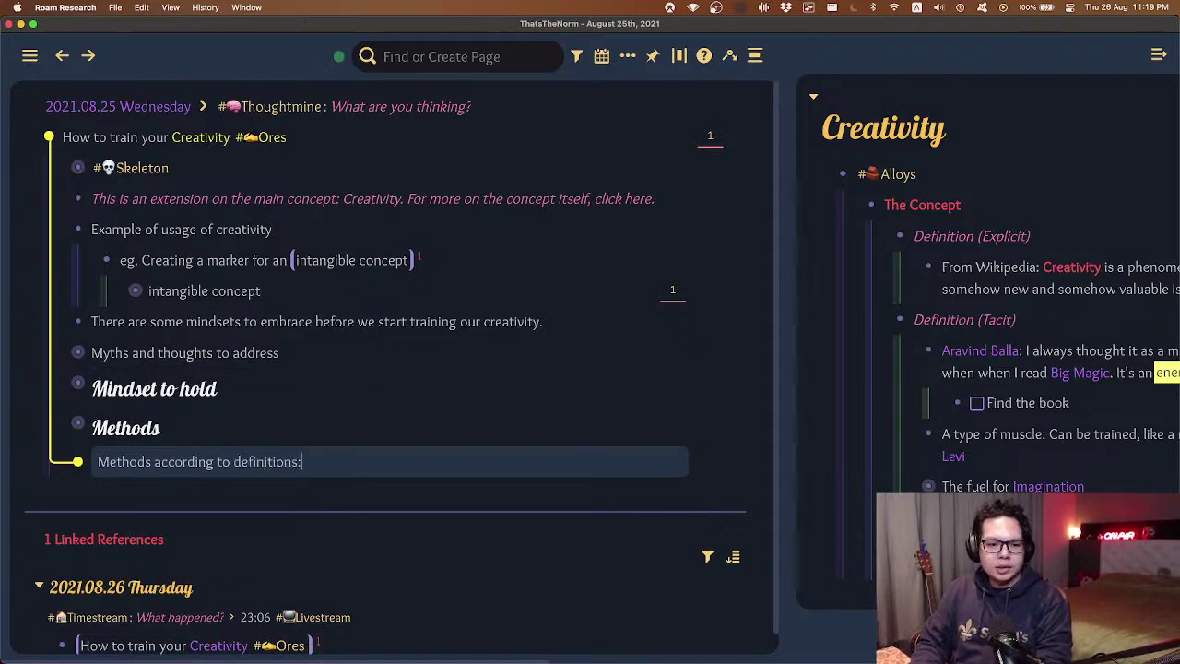
- Nest the copied reference to the "I always thought it as a muscle" definition under "Methods according to definitions:"
key("Return")
key("Tab")
type("((43RXEkJYN))")
- Add the child question "How do we train our ability to gain more energy to come to us?" beneath the block reference
key("Return")
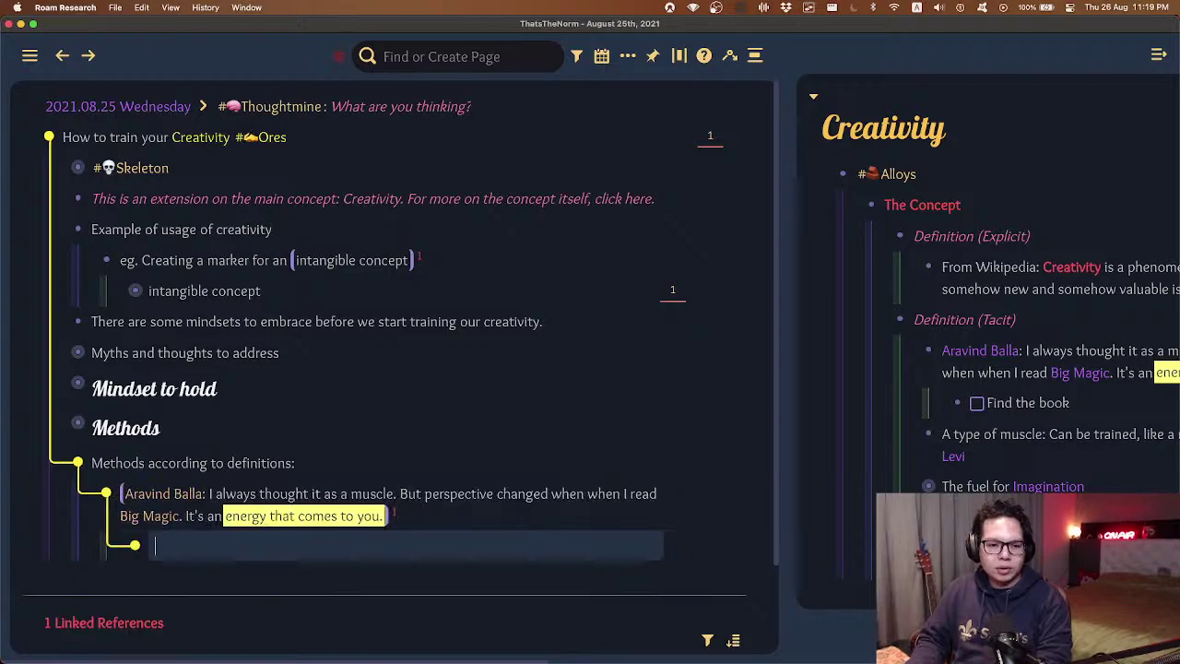
scroll(501, 345, "down", 2)
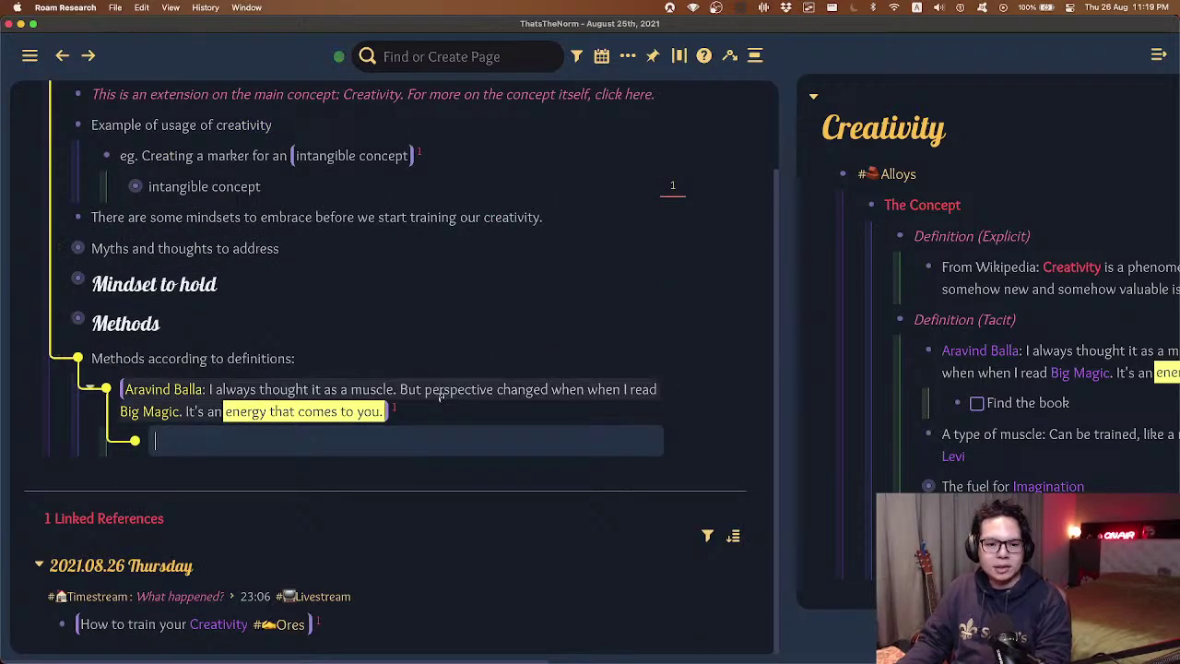
type("How do we t")
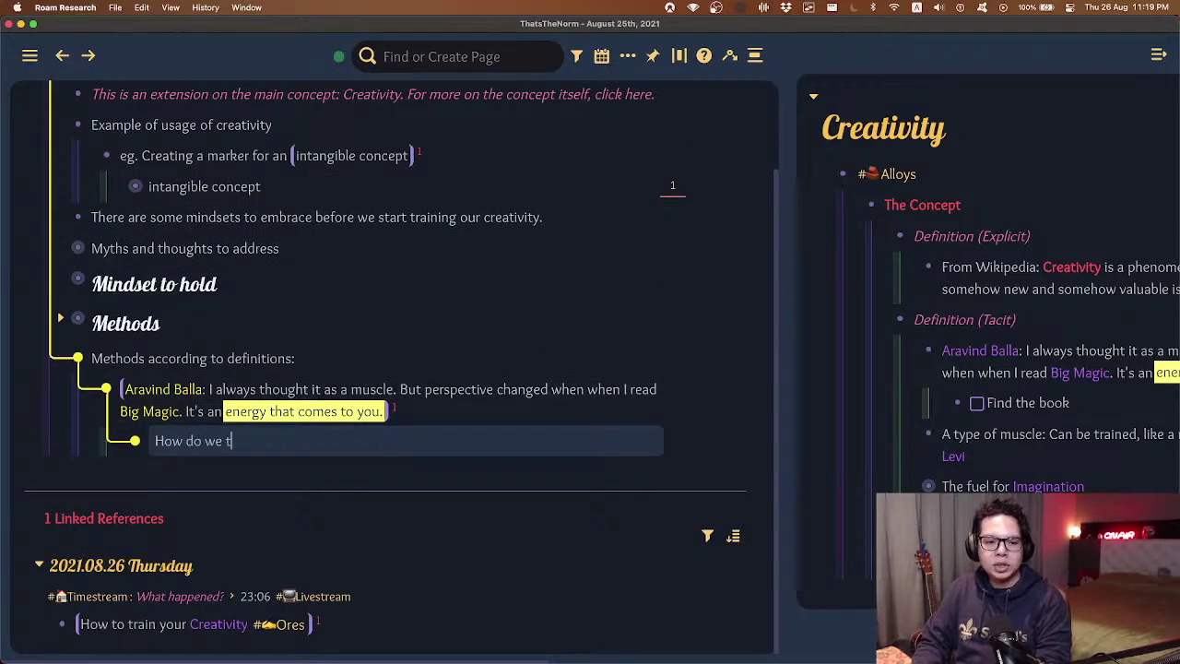
type("rain our abilit")
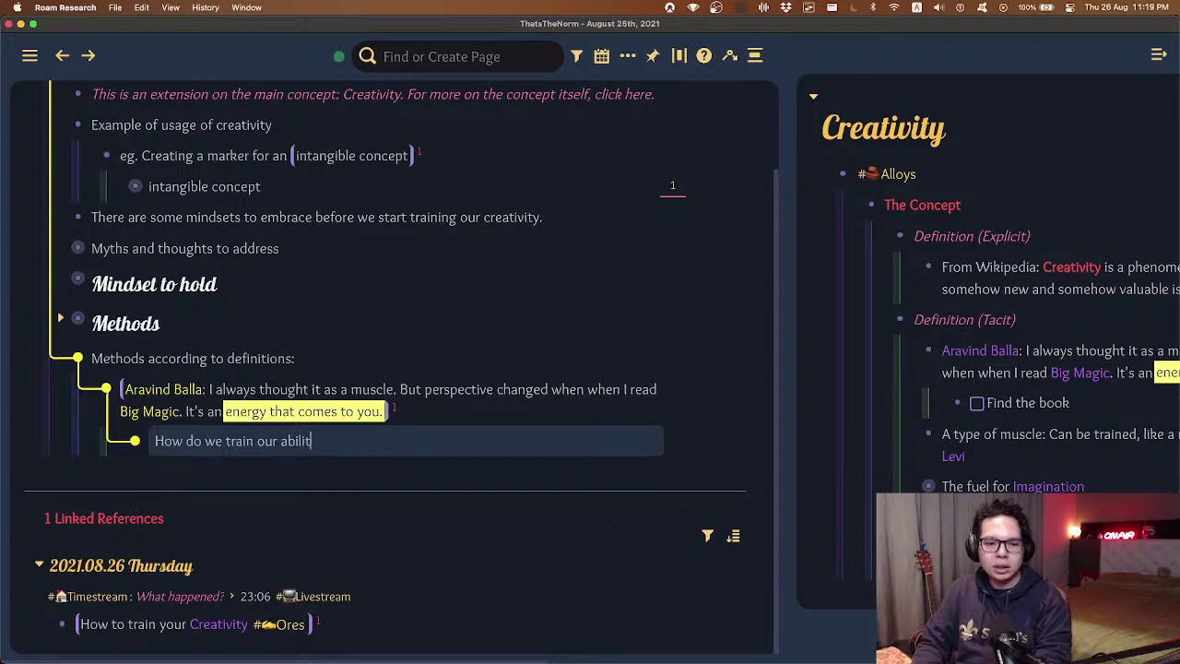
type("y to gain more energy ot ")
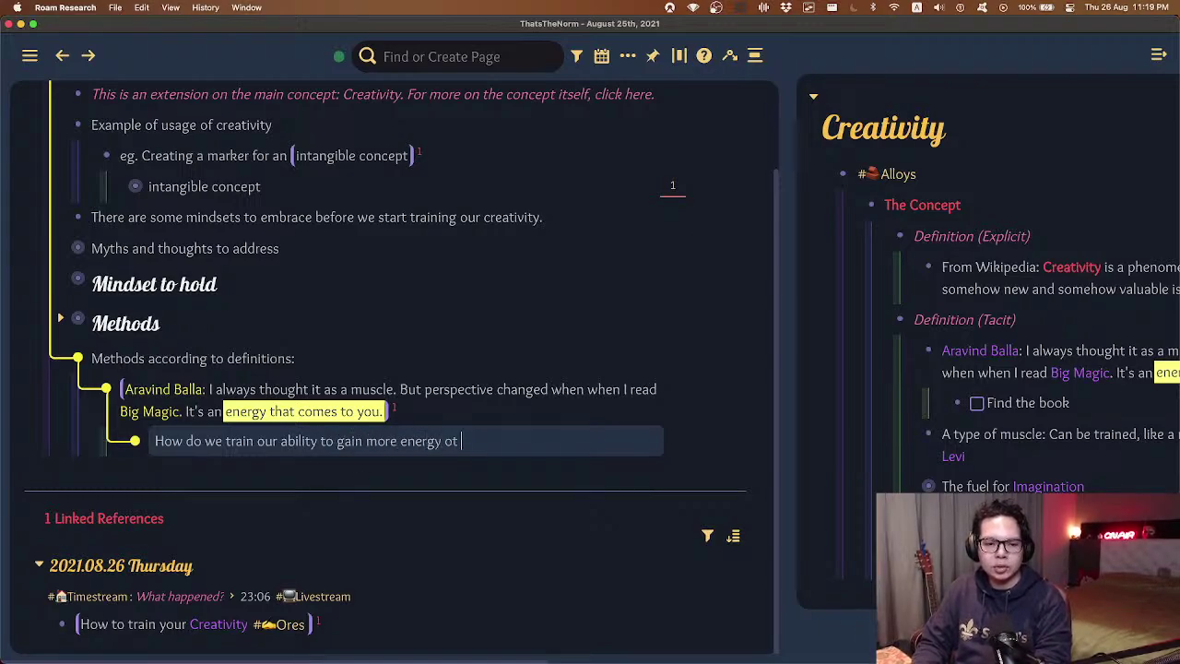
type("cto come to us?")
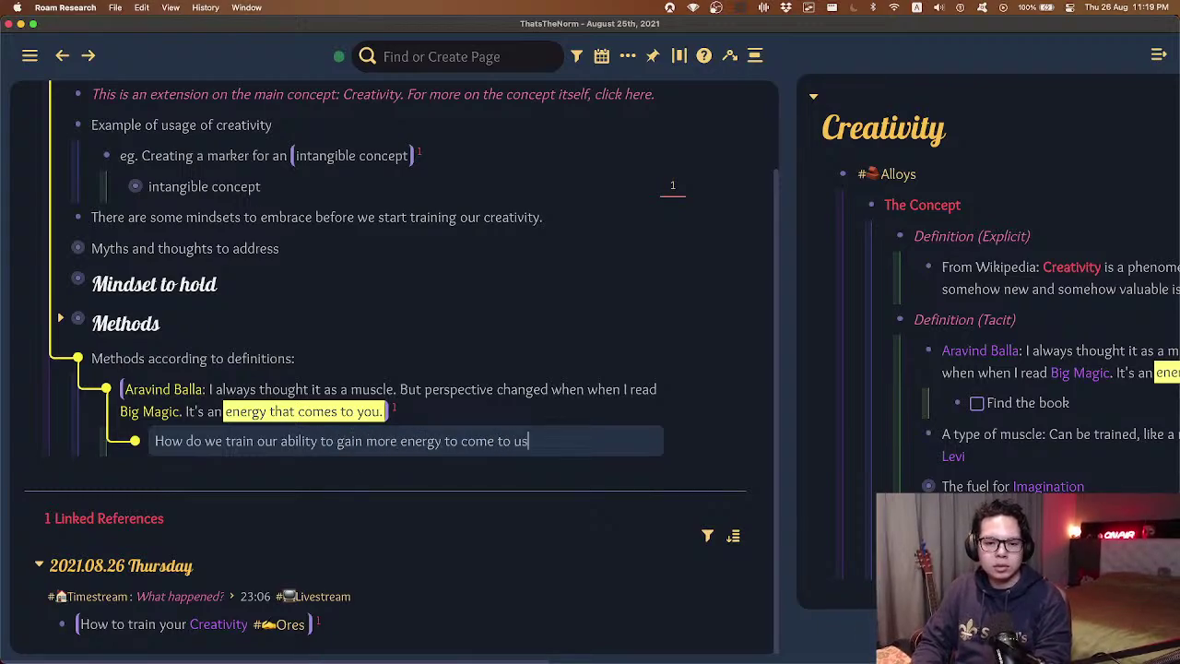
- Nest the answer "Increase the surface area of available creativity to come to us" under the question
key("Return")
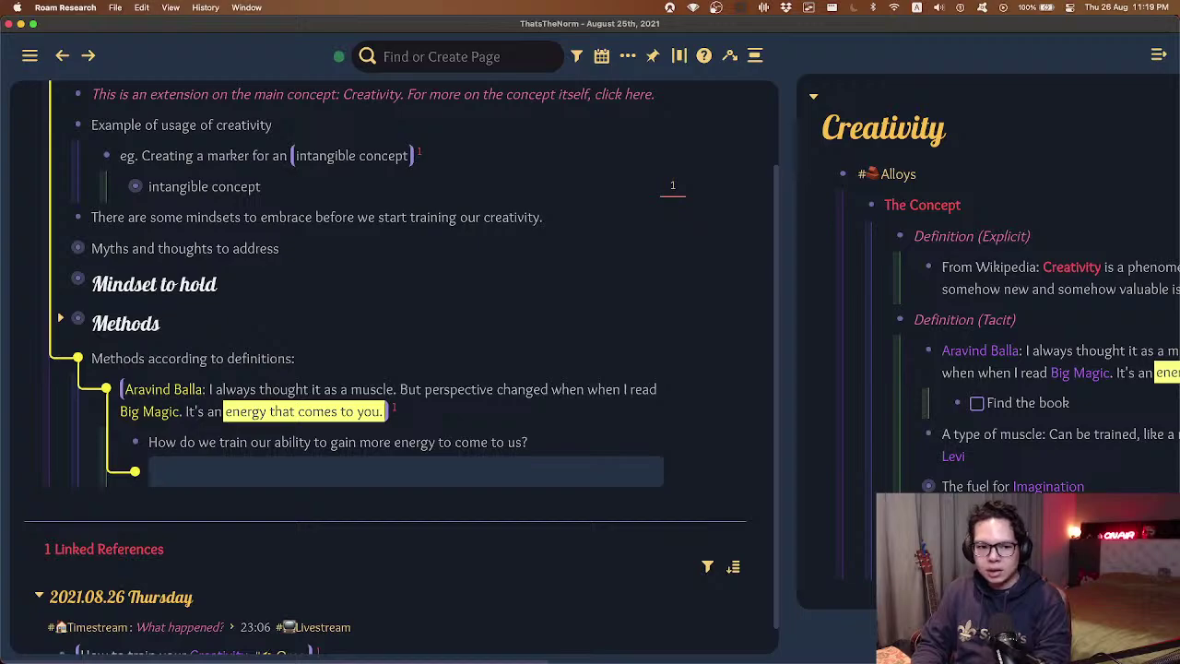
key("Tab")
type("Increase the sa")
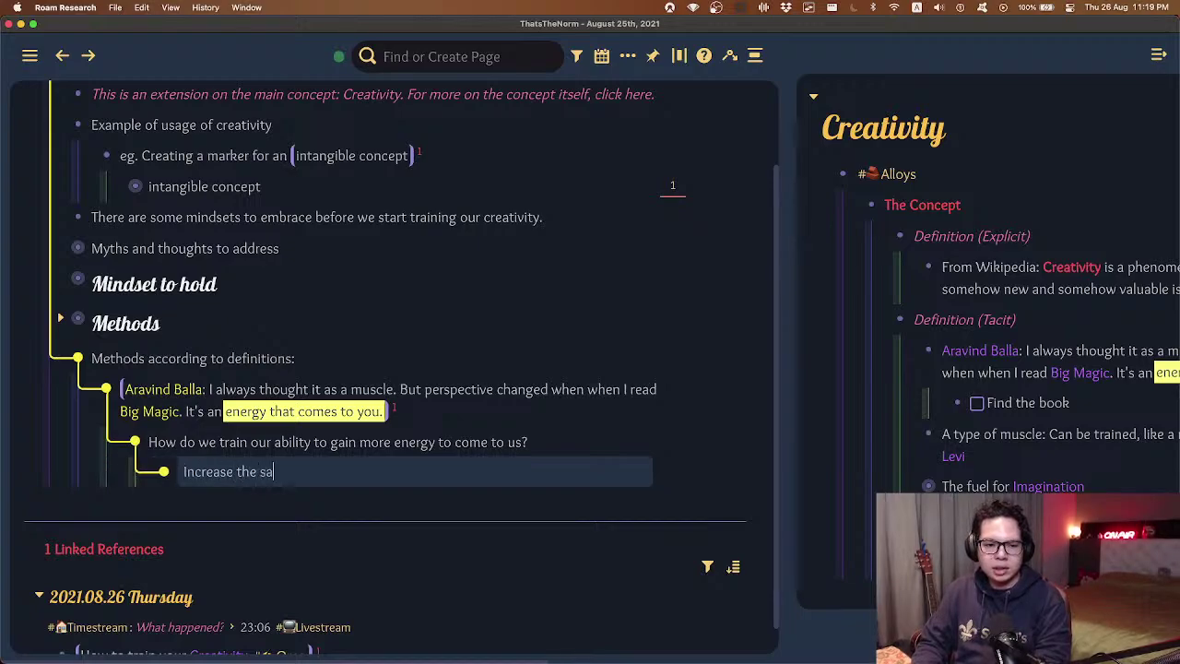
key("BackSpace")
type("urface area of ")
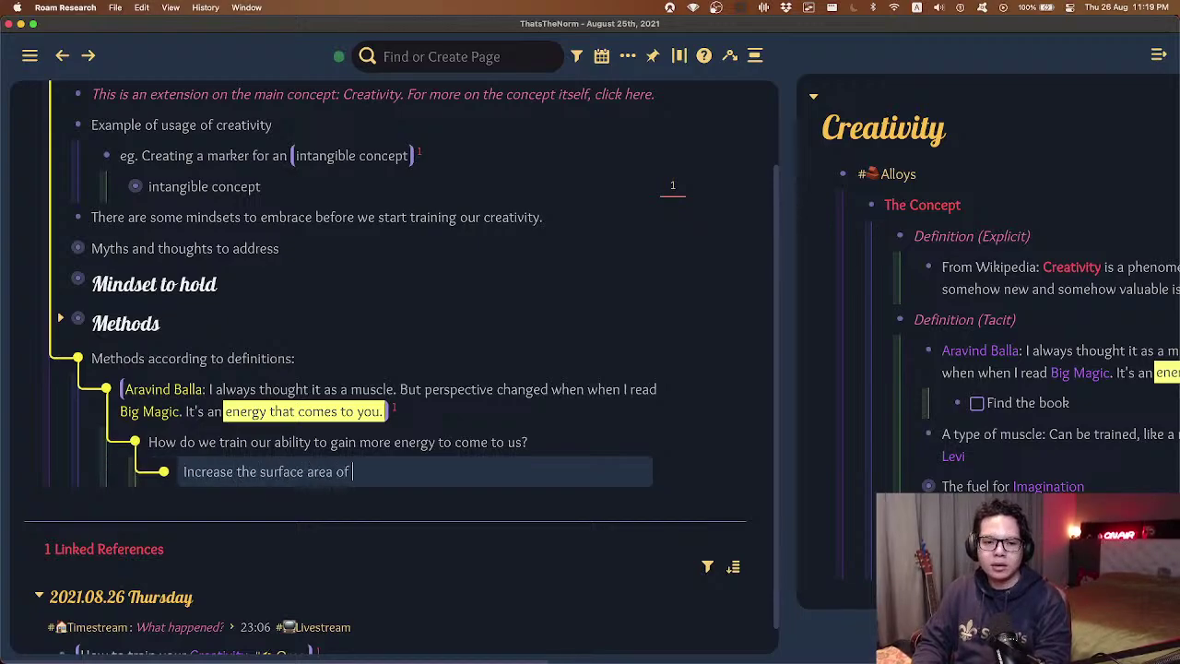
type("availability")
key("alt+BackSpace")
type("av")
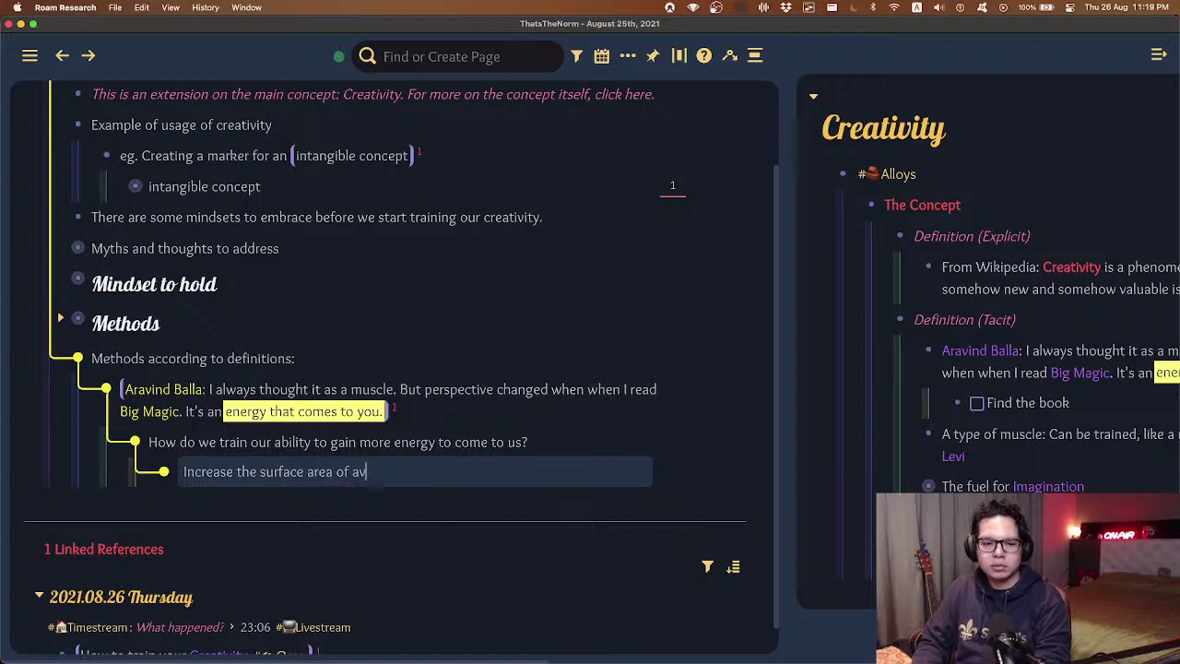
type("ailable creativity to come")
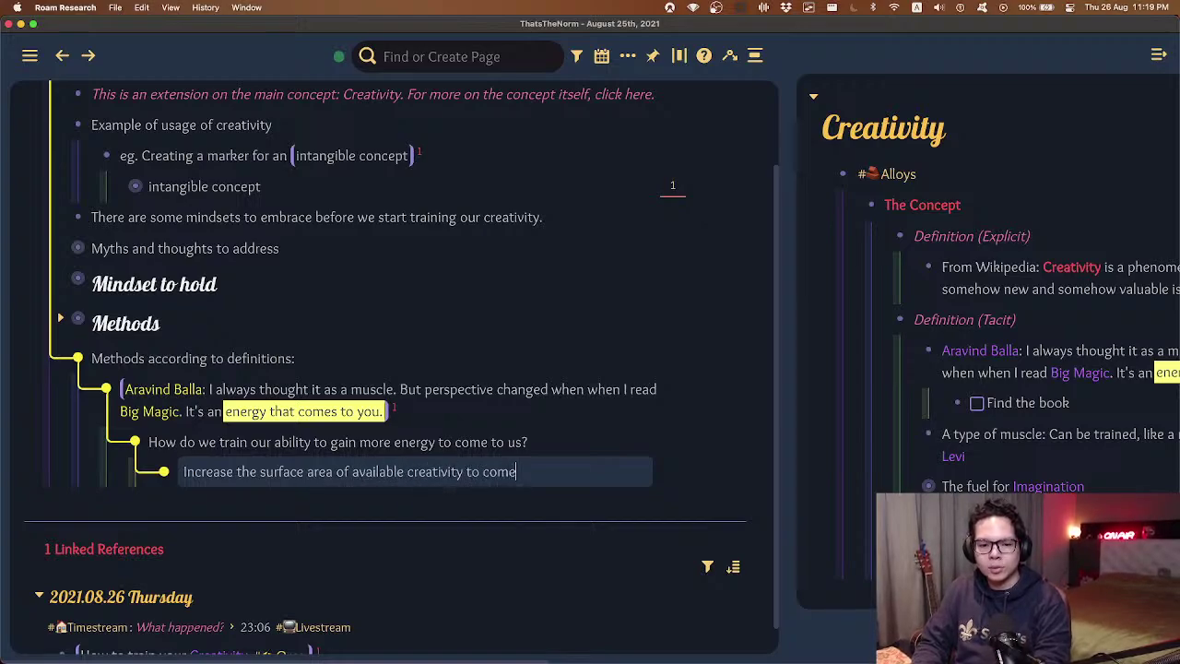
type(" to us")
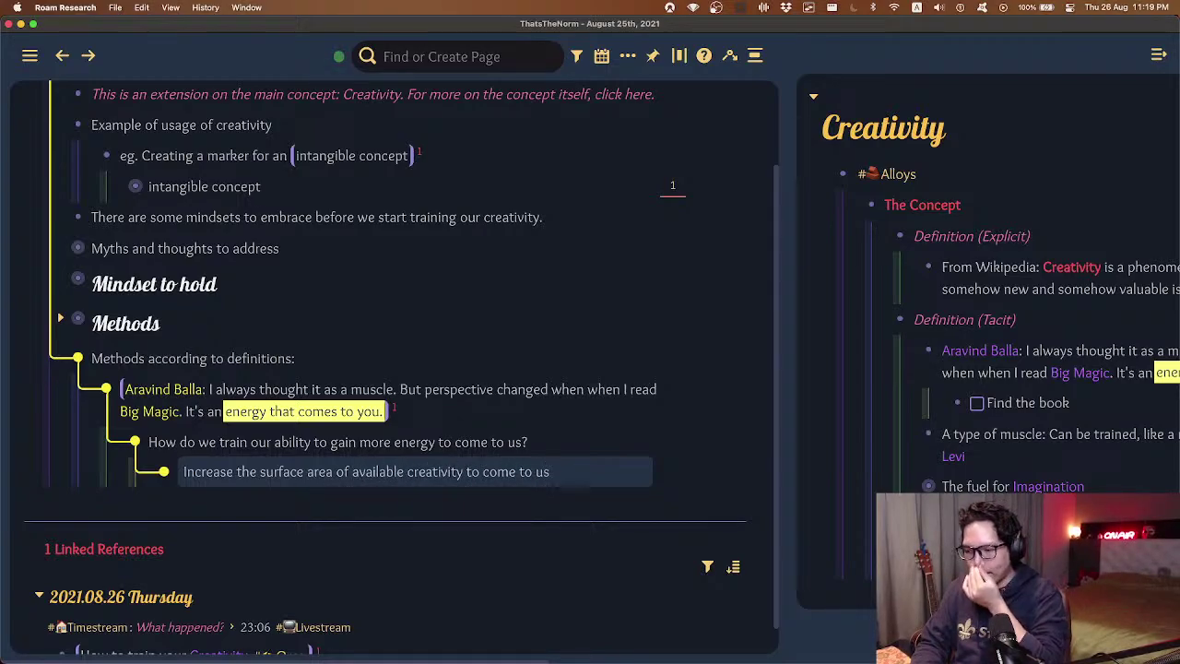
- Add the child block "Doing more creative things attracts more creative opportunities" under the surface area answer
key("Return")
key("Tab")
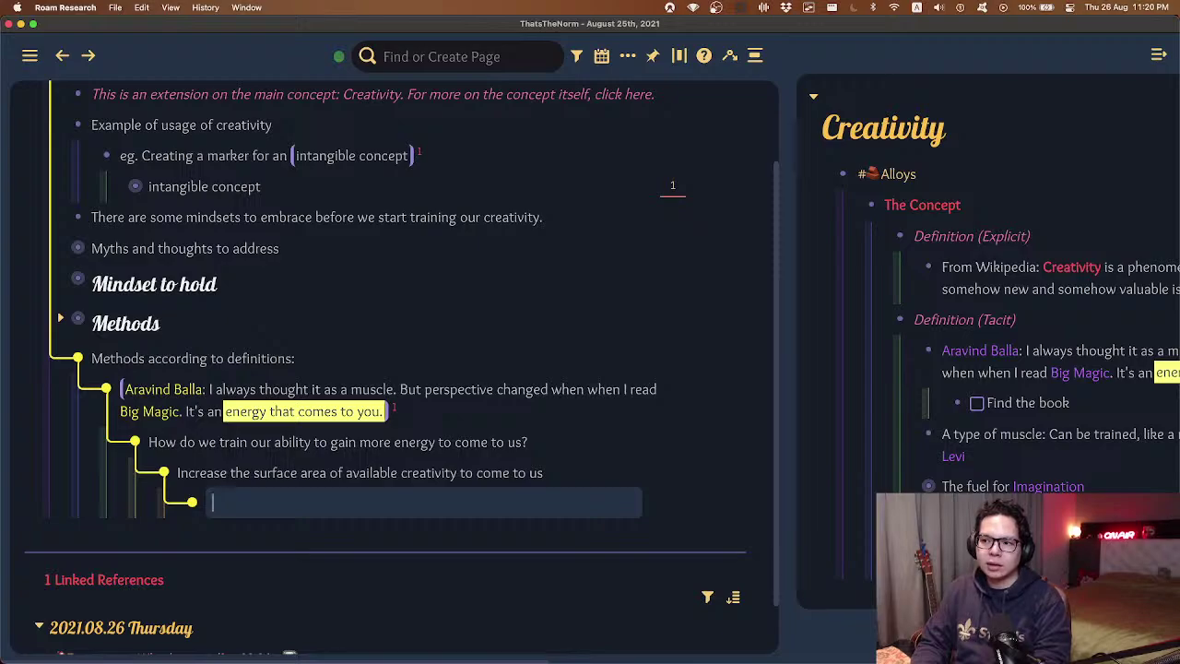
type("Doing more c")
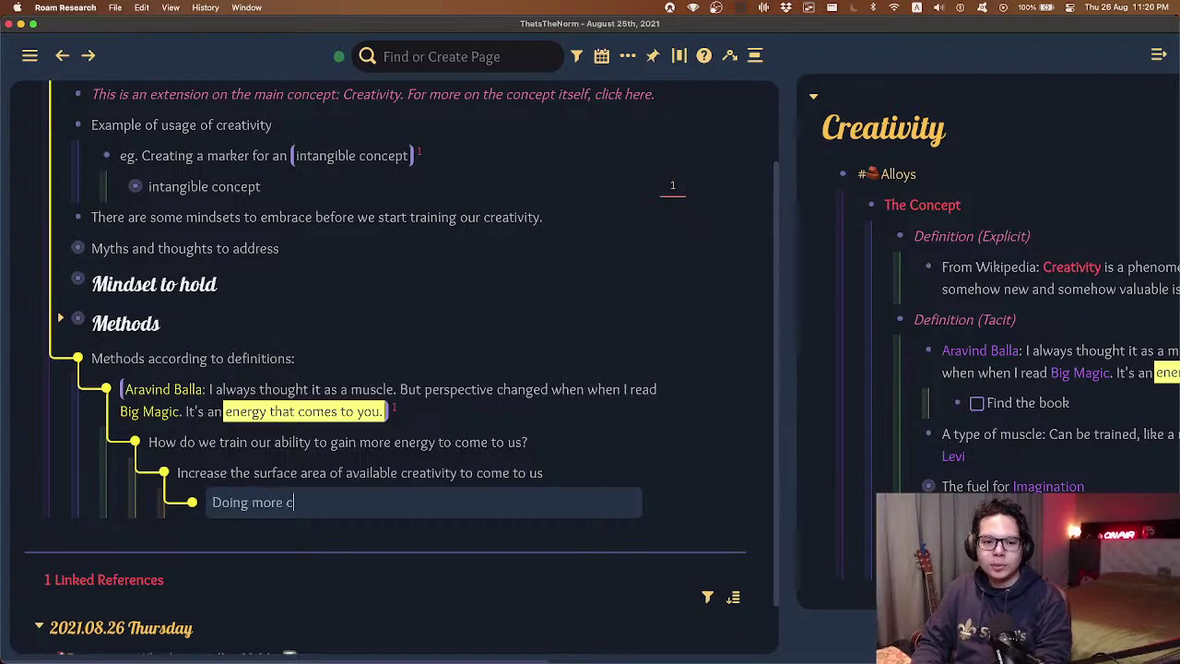
type("reative things attracts ")
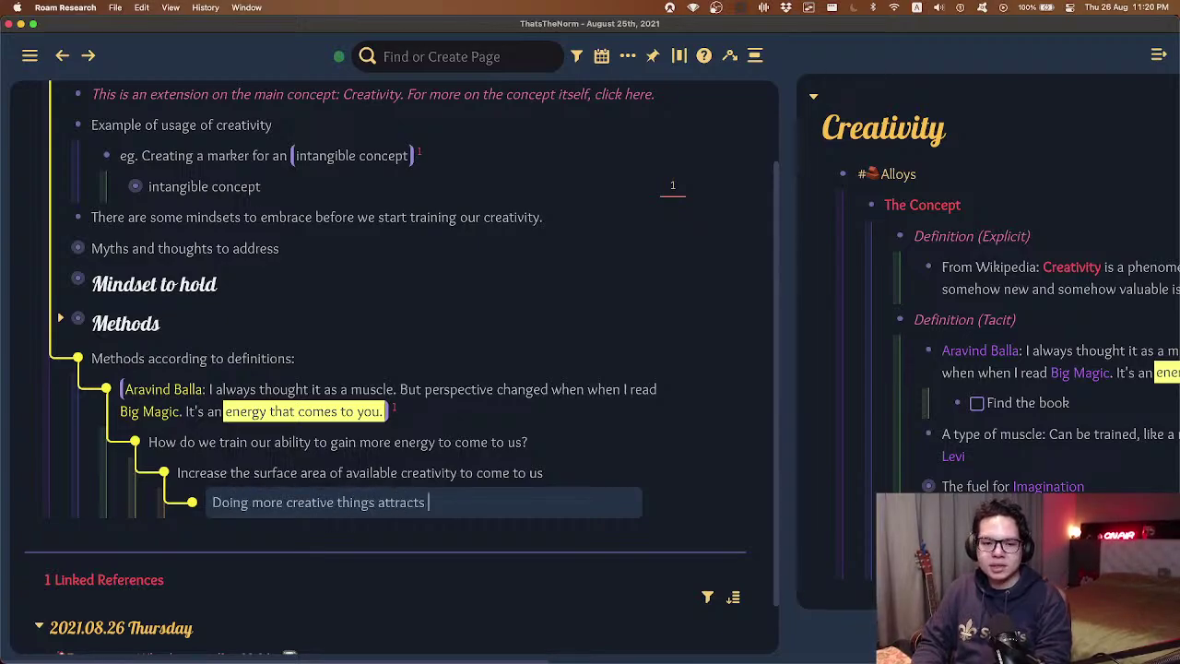
type("gre")
key("BackSpace")
key("BackSpace")
key("BackSpace")
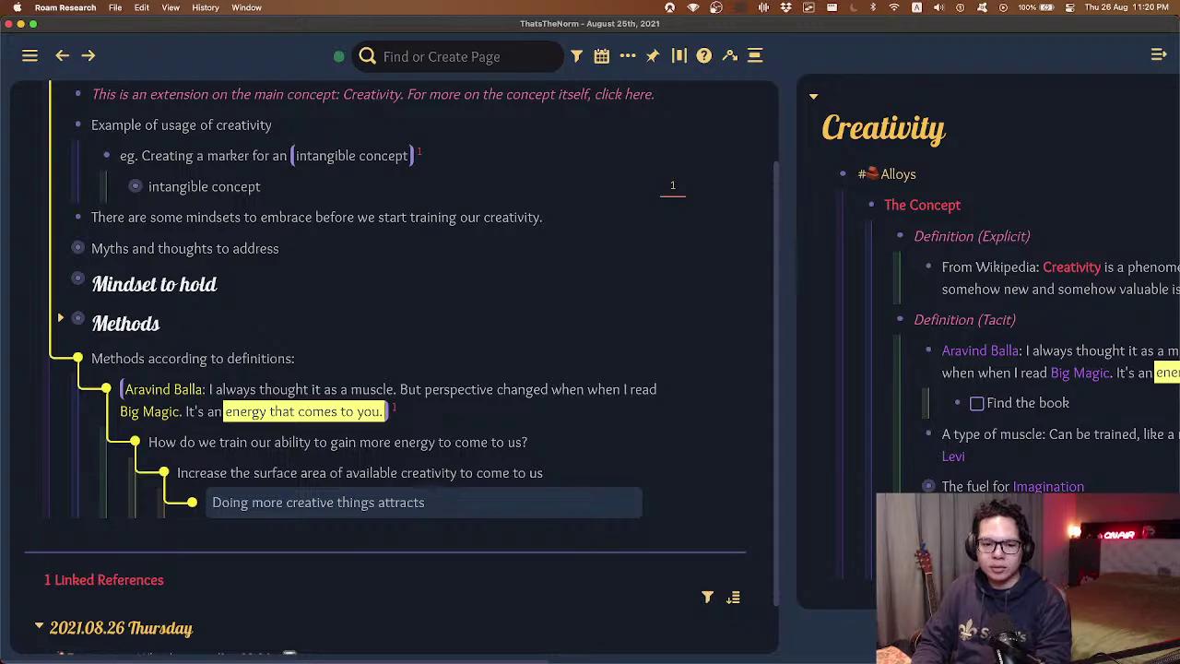
type("more creativ")
type("e opportunities")
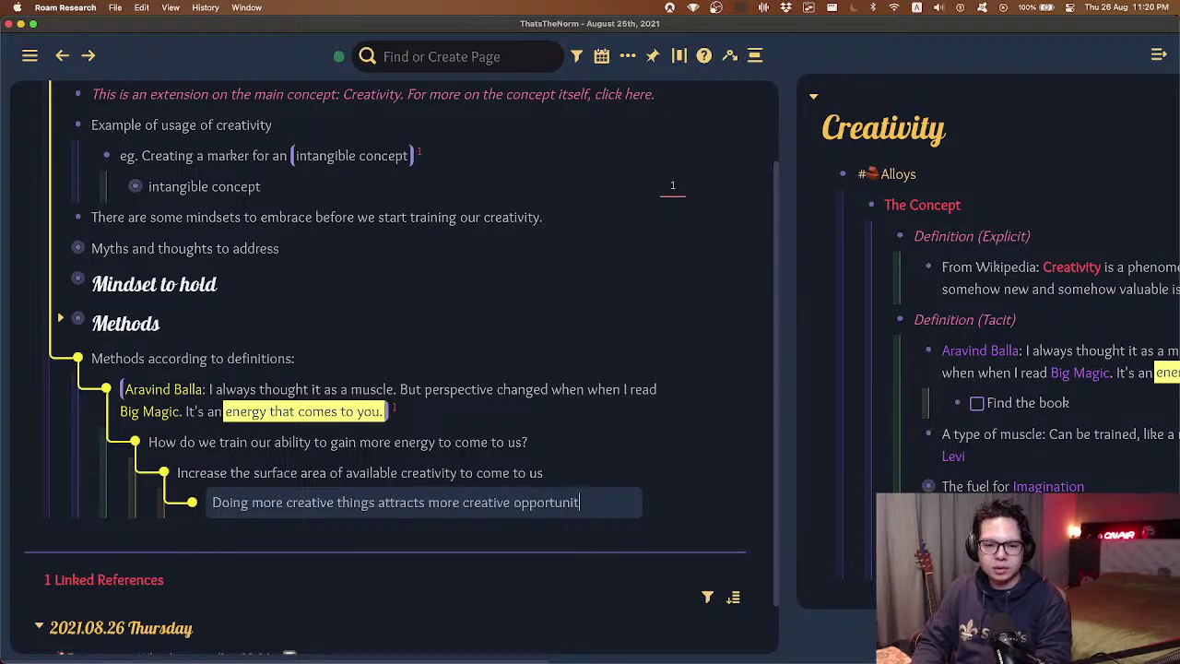
- Insert a link to the existing page Body of Work as a child of the creative opportunities block
key("Return")
type("[[Body of w")
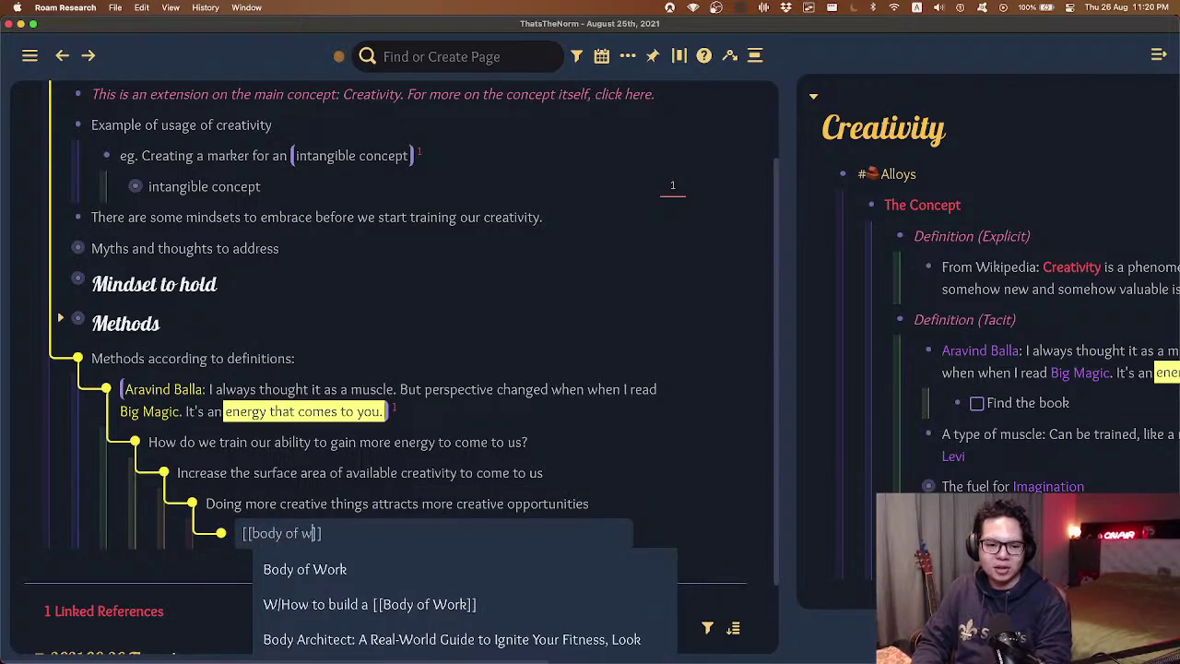
key("Return")
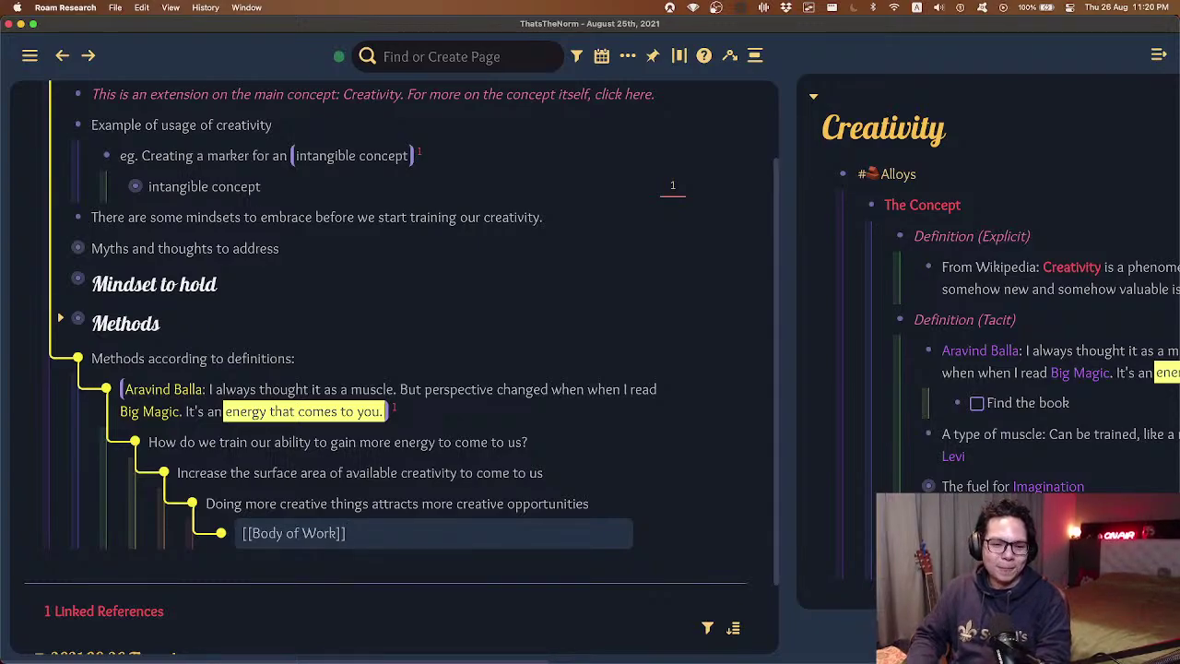
key("Up")
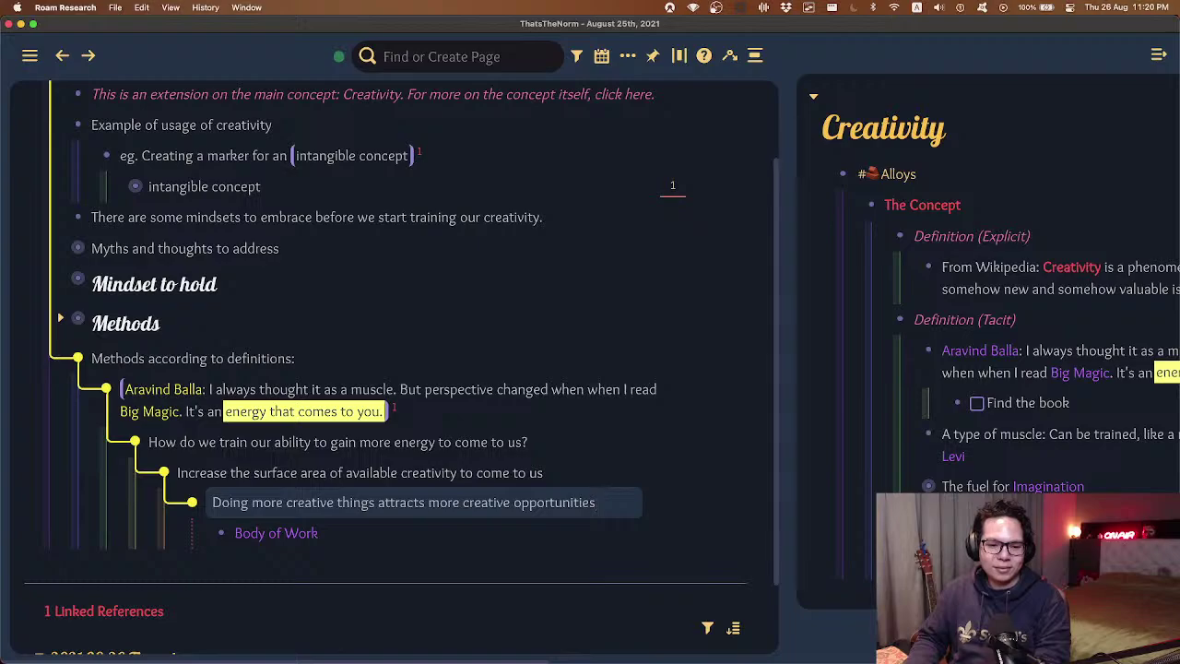
- Add the block "Quantity of attempts at creative outlets leads to greater quantity + % chance of quality of creative output" below Body of Work
key("Down")
key("Return")
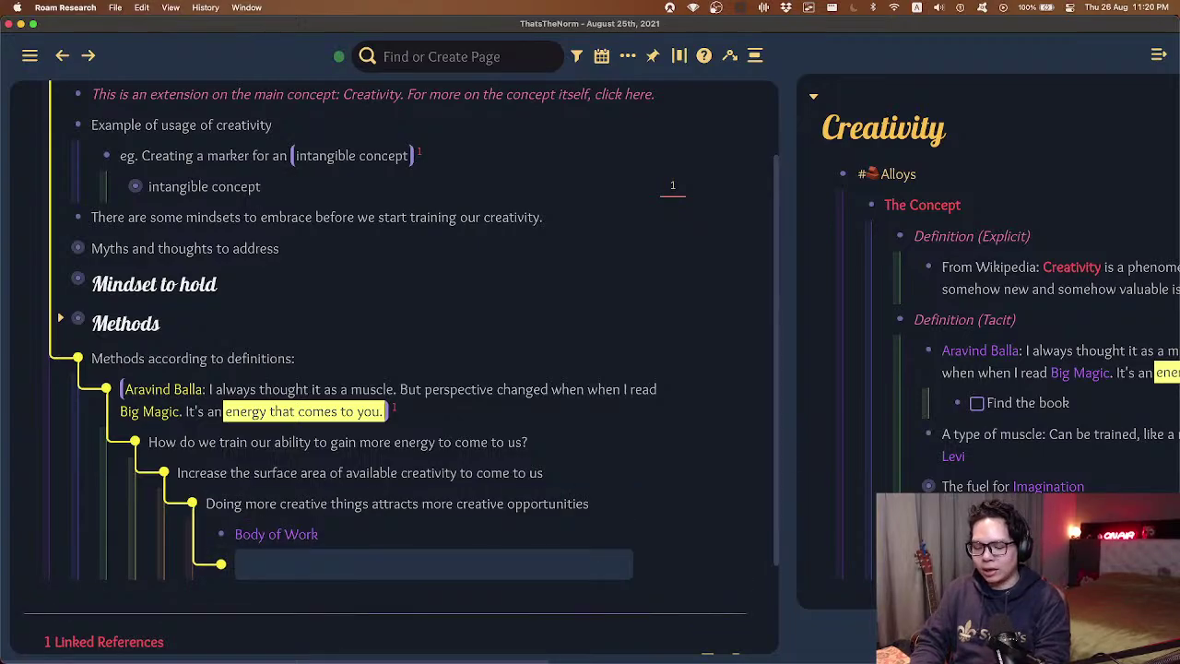
type("Quantit")
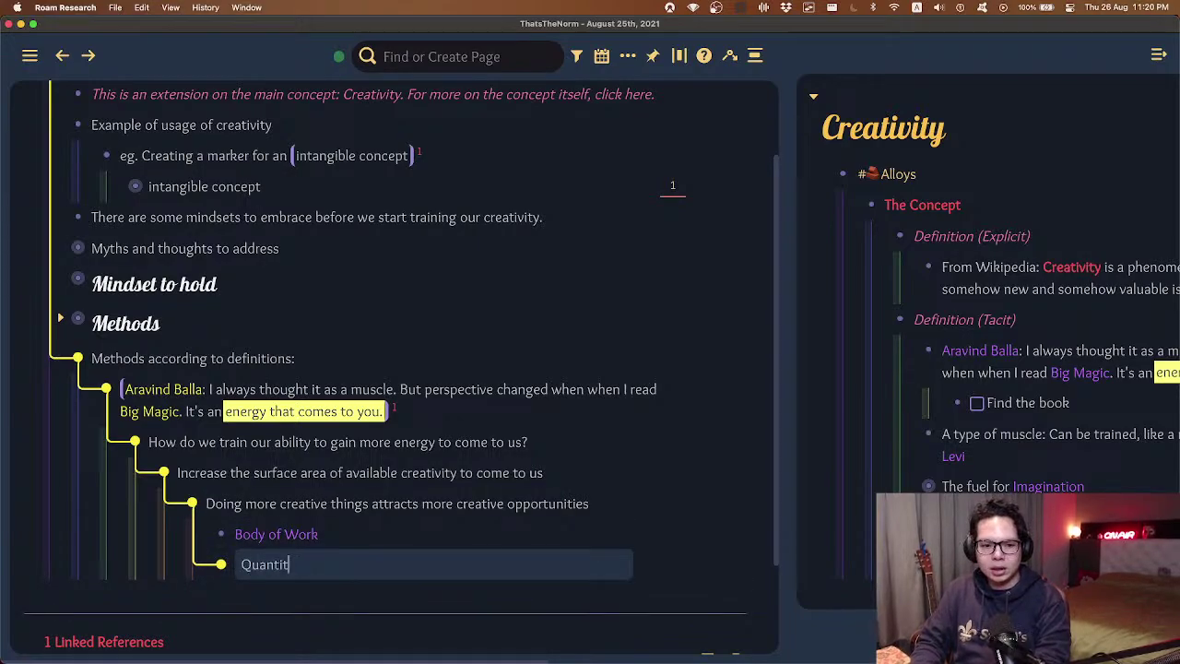
type("y of attempts at creative ")
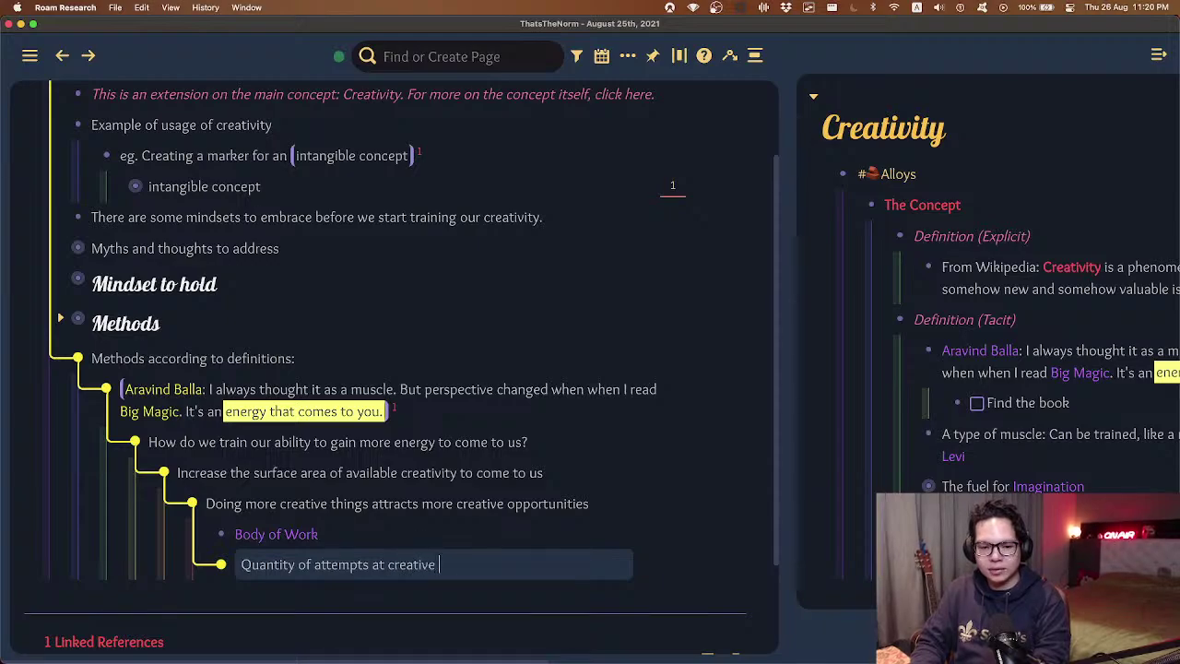
type("outlets leads to")
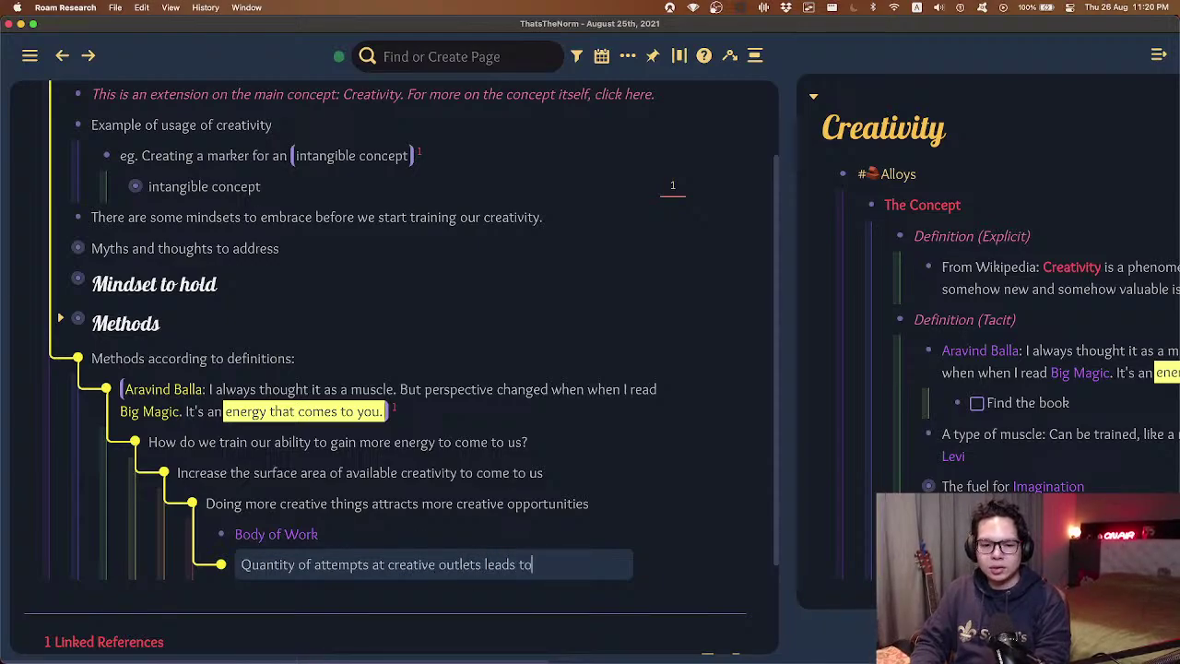
type(" greater ")
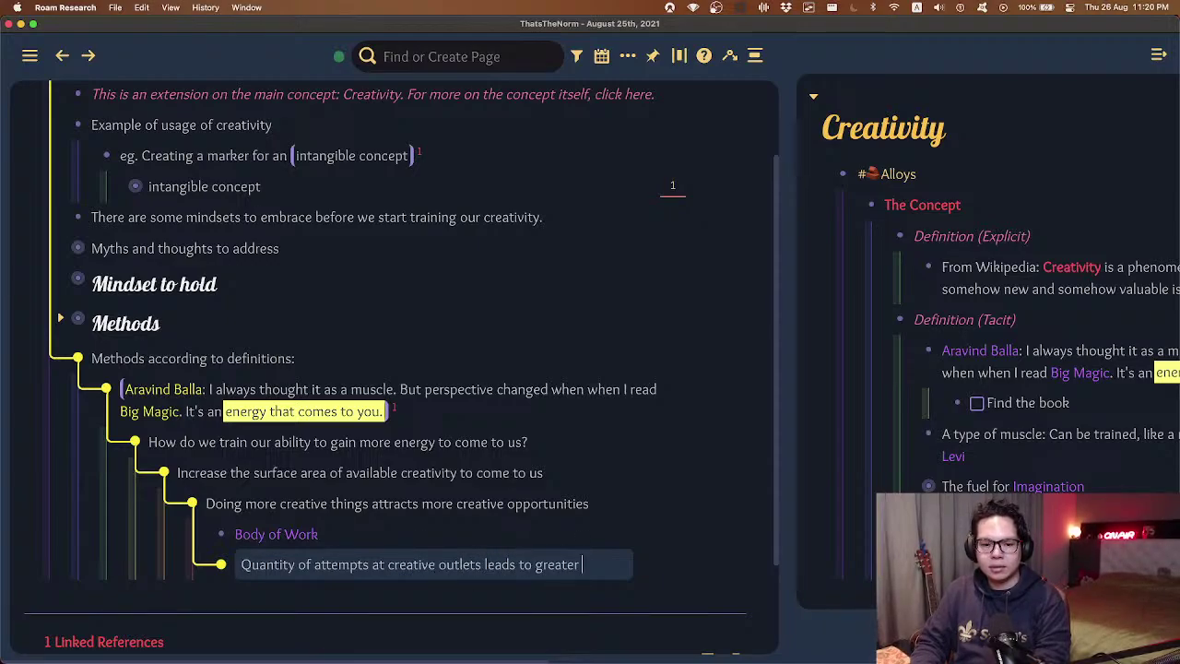
type("quantity + quality")
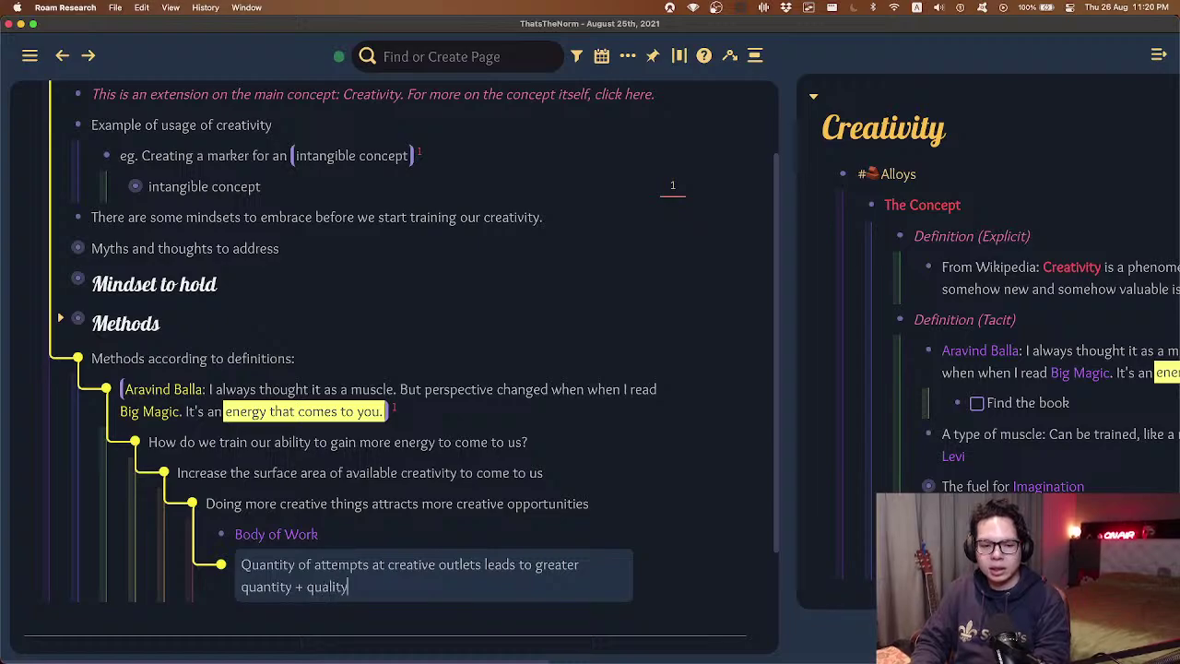
key("alt+BackSpace")
type("% cha")
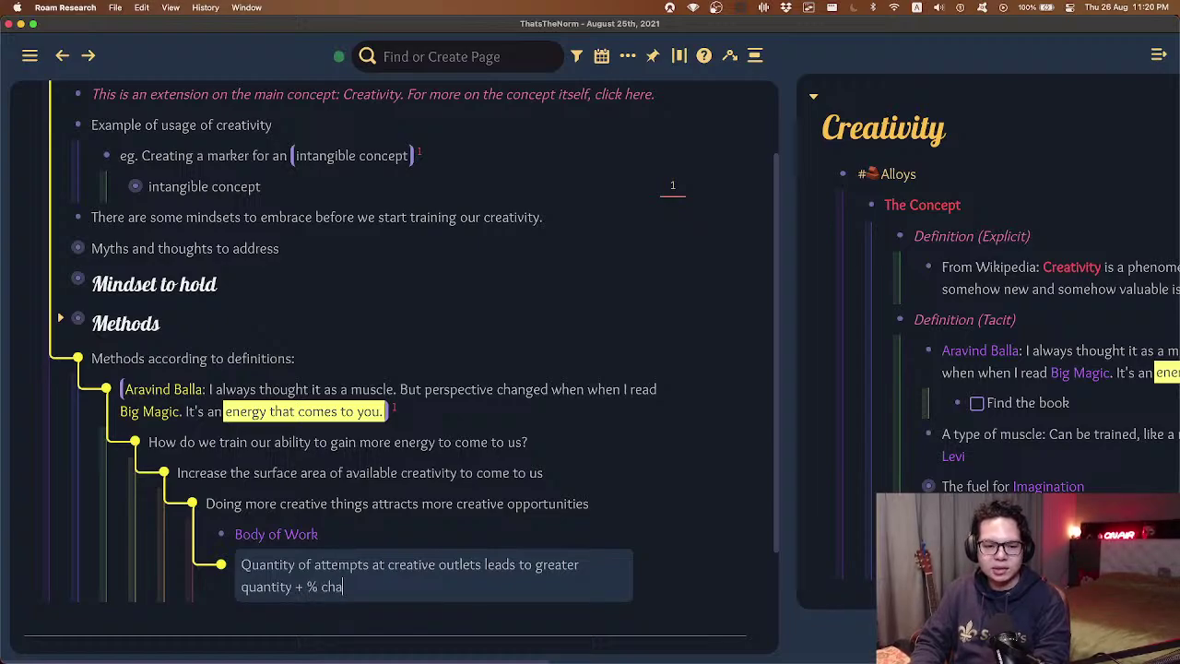
type("nce of quality of creative output")
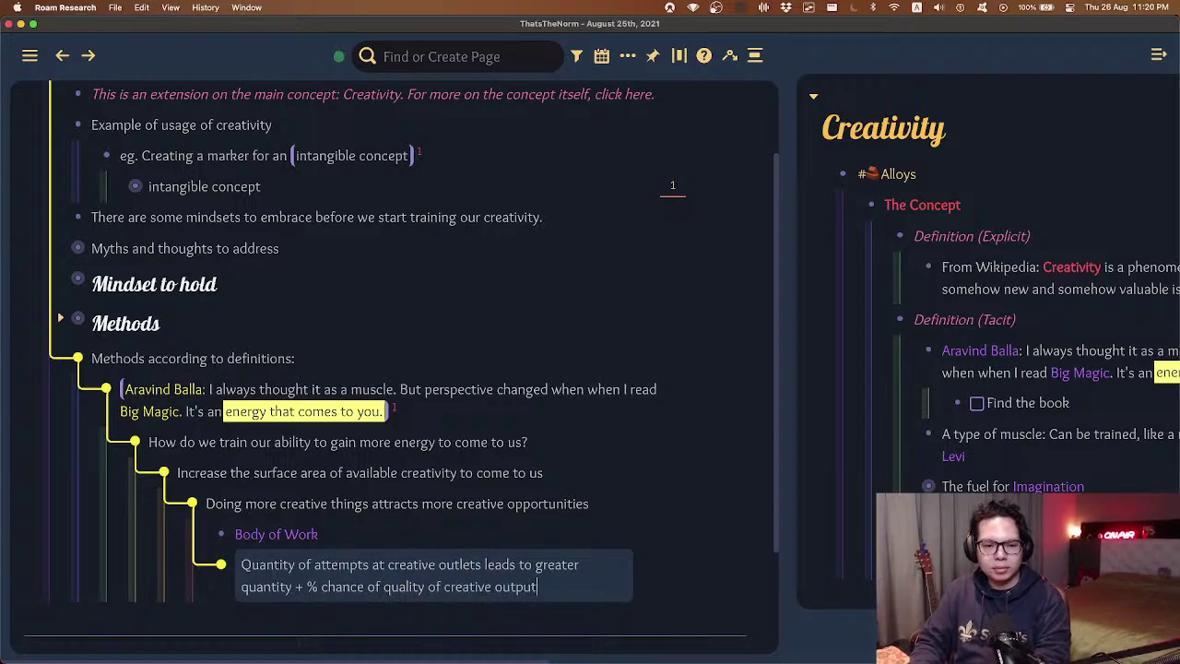
key("Escape")
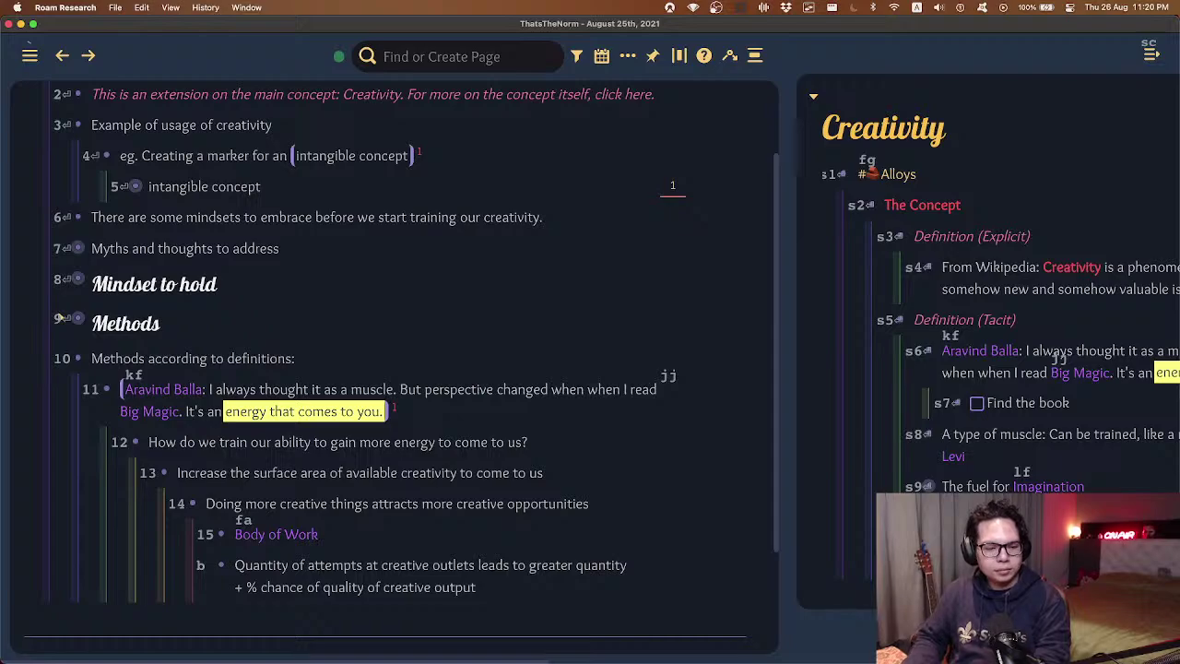
key("1")
key("2")
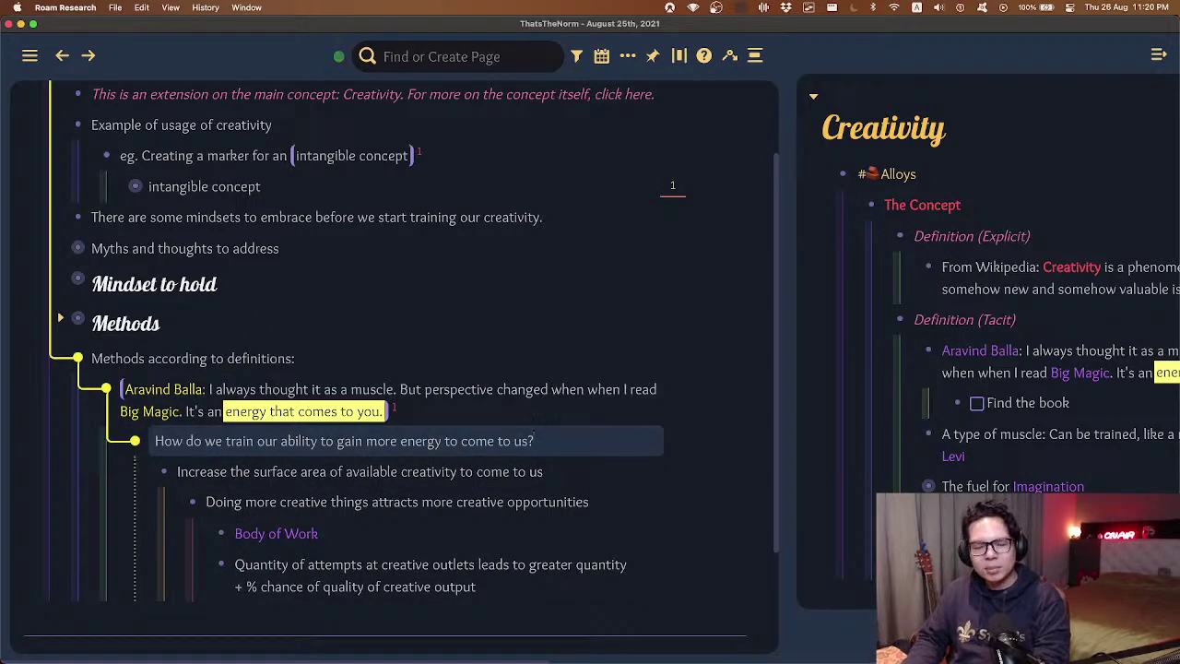
key("Down")
key("super+Up")
key("Return")
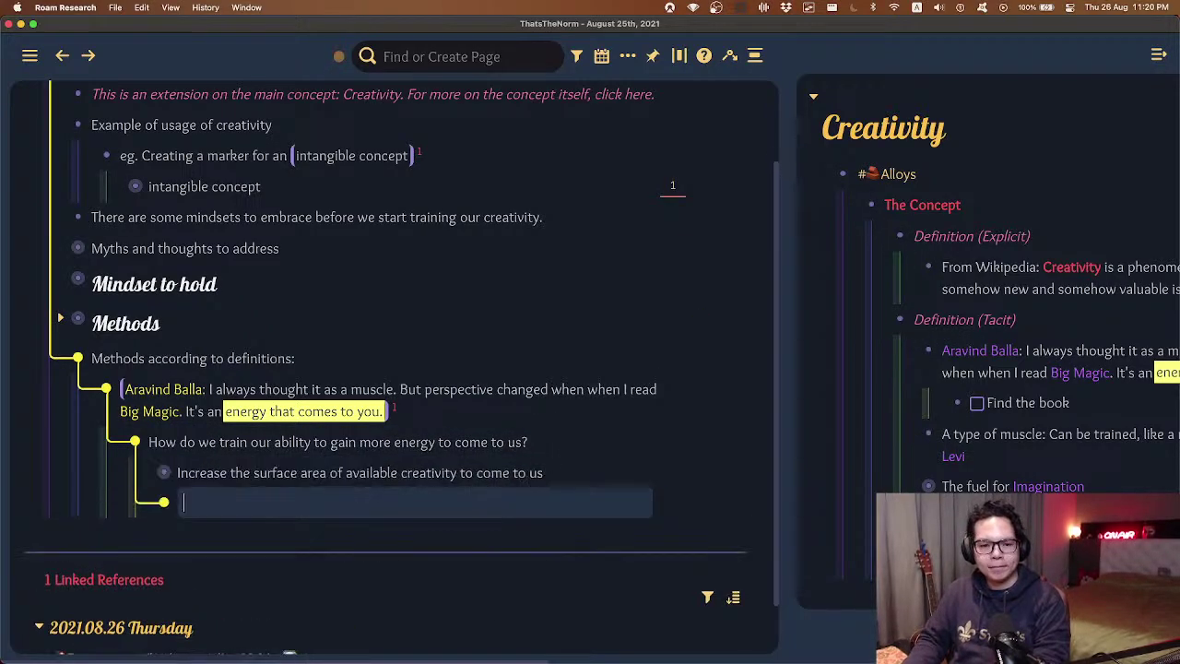
key("BackSpace")
key("super+Down")
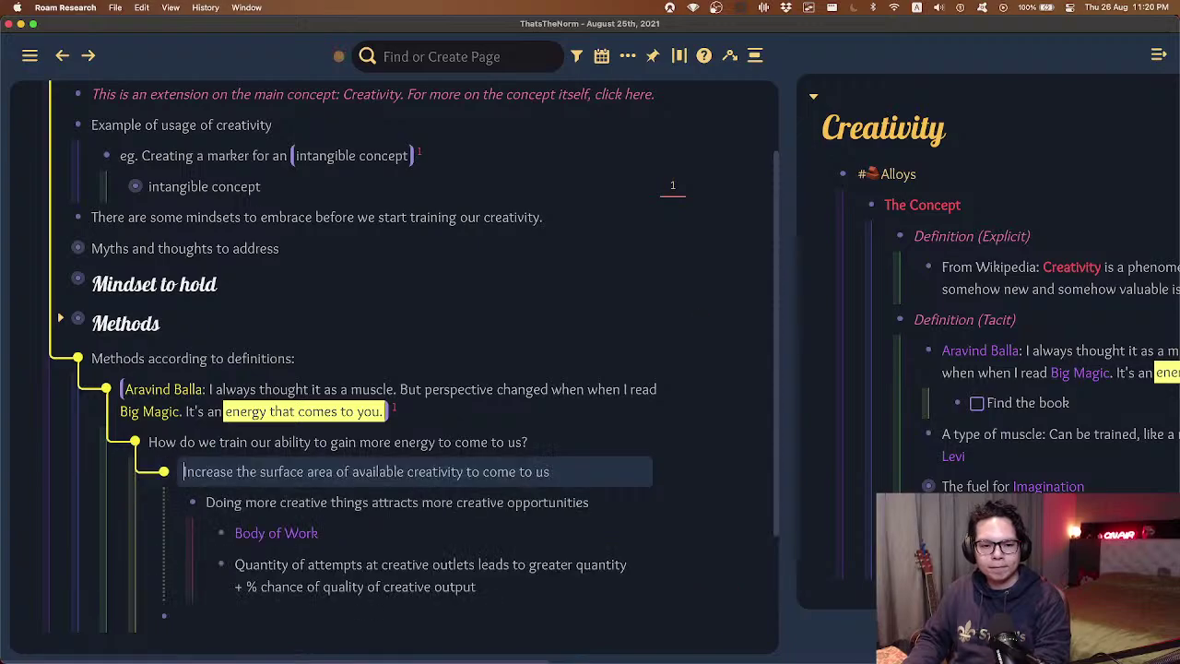
- Make the whole block "Doing more creative things attracts more creative opportunities" bold
key("Down")
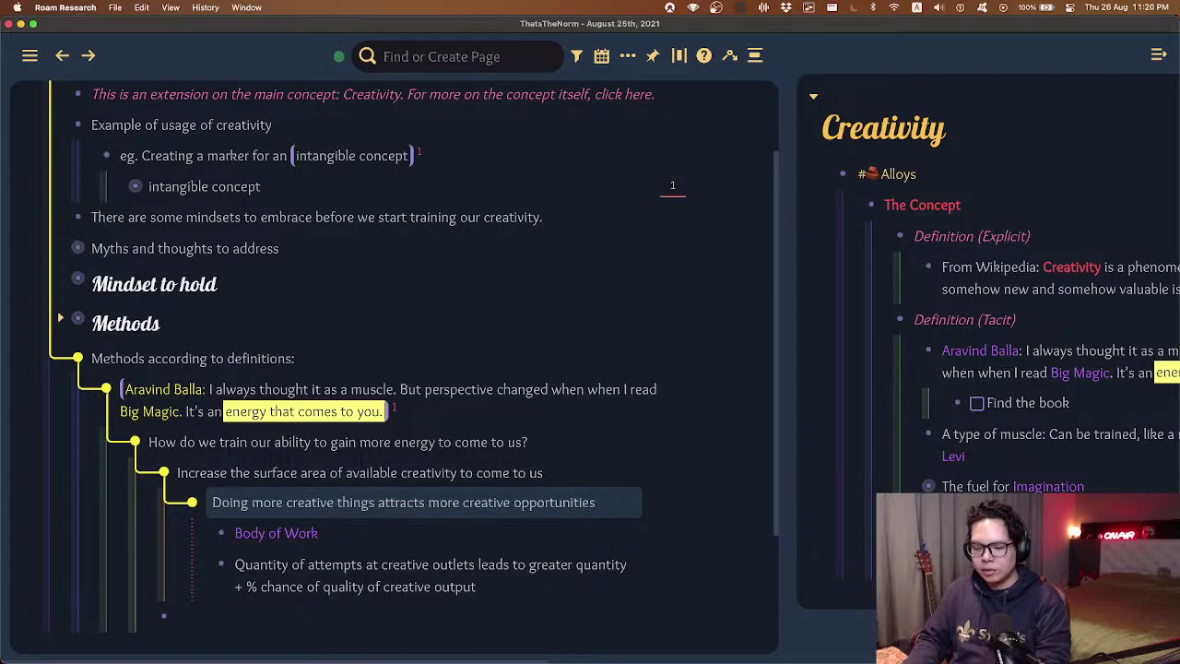
key("super+a")
key("super+b")
key("Up")
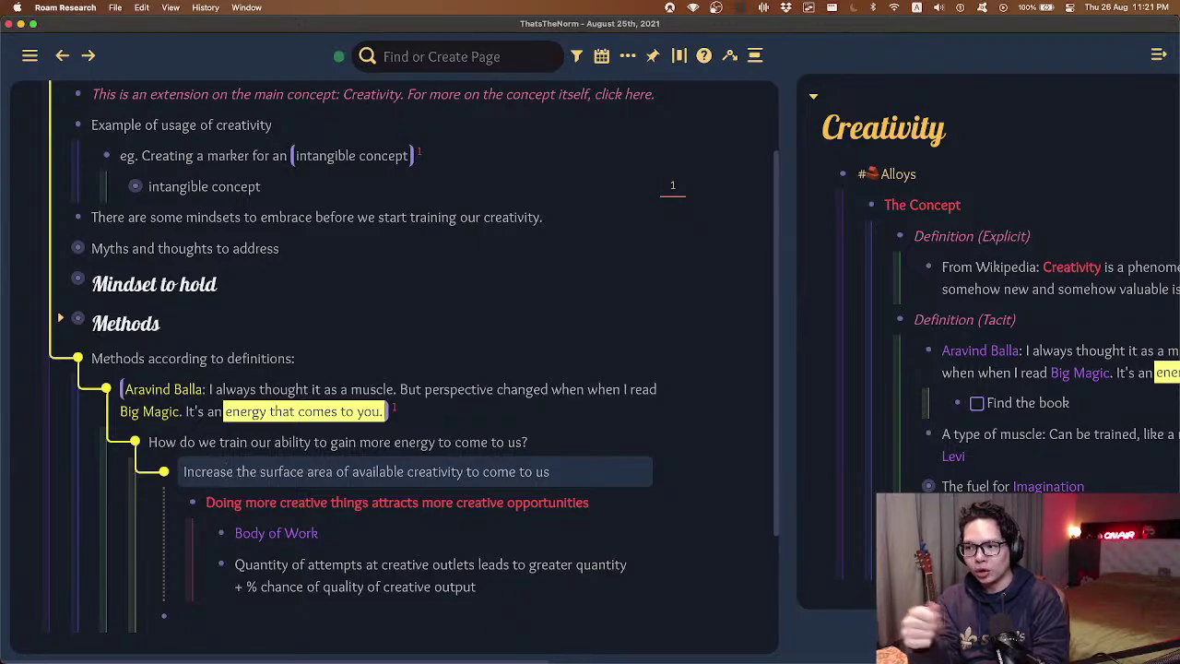
- Add "To not hesitate when doing something creative so that you can become more creative" as the first child of the surface area answer
key("Escape")
key("f")
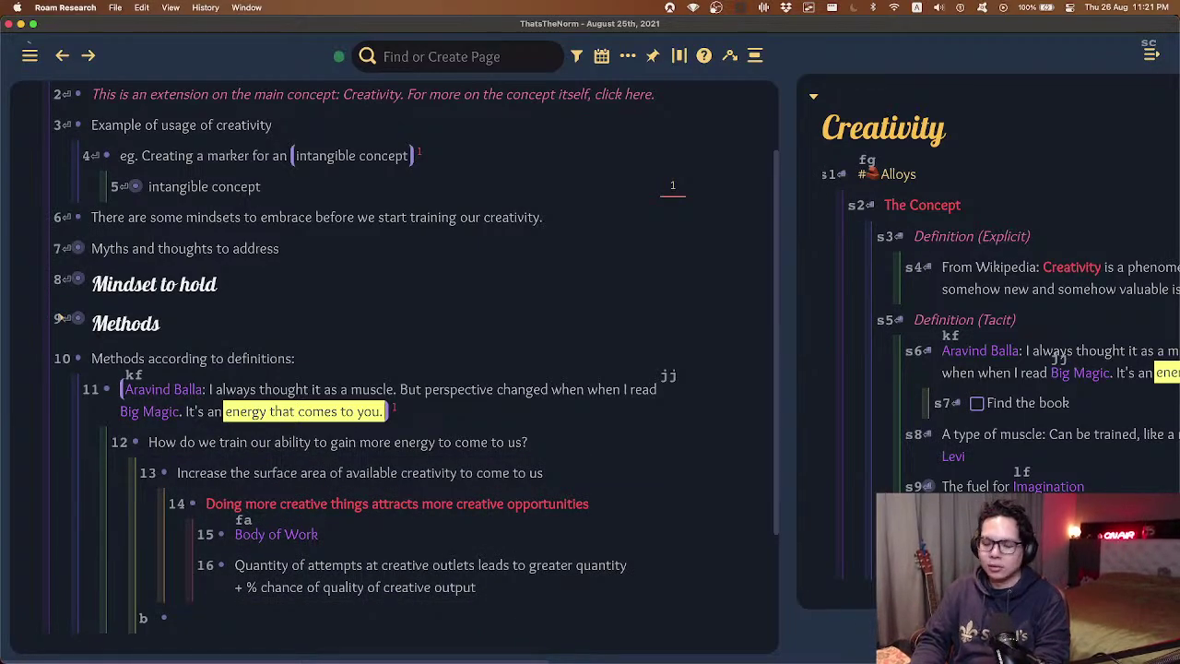
key("1")
key("3")
key("Return")
type("To not hesita")
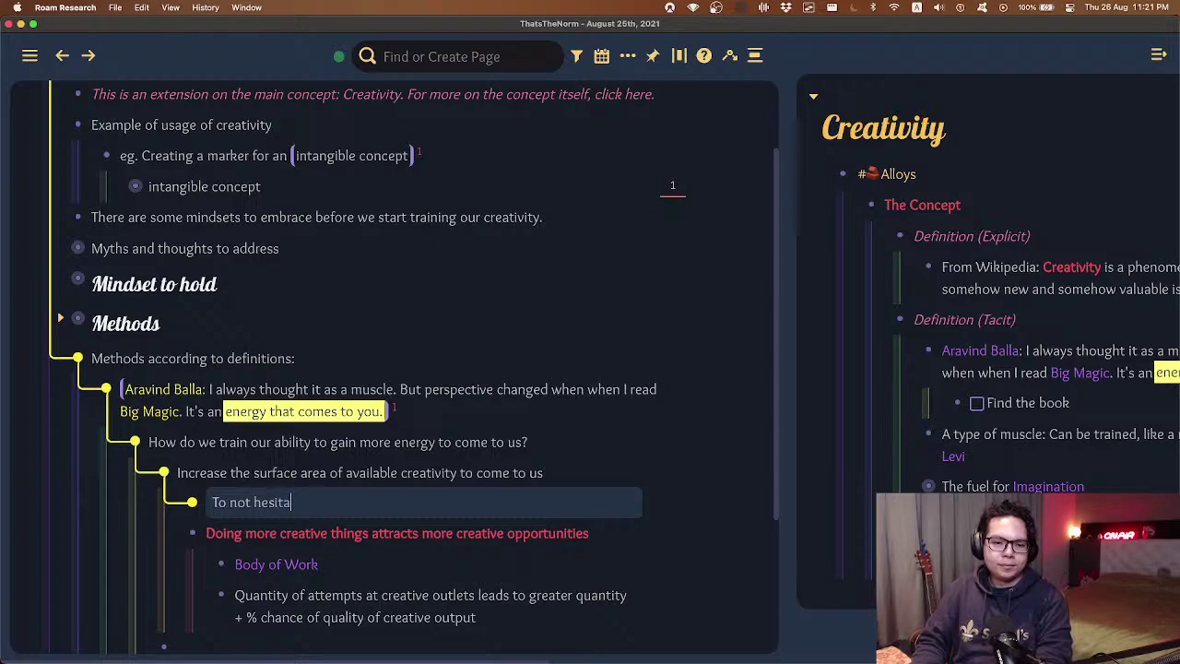
type("te when doing something crea")
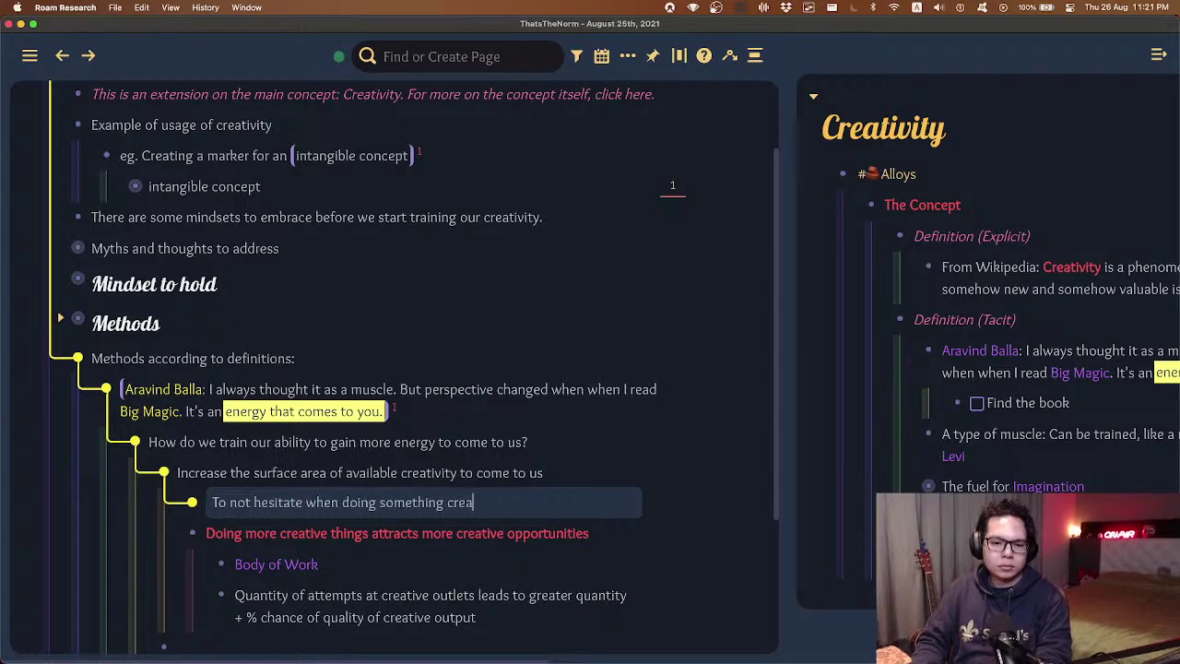
type("tive so that you can becom")
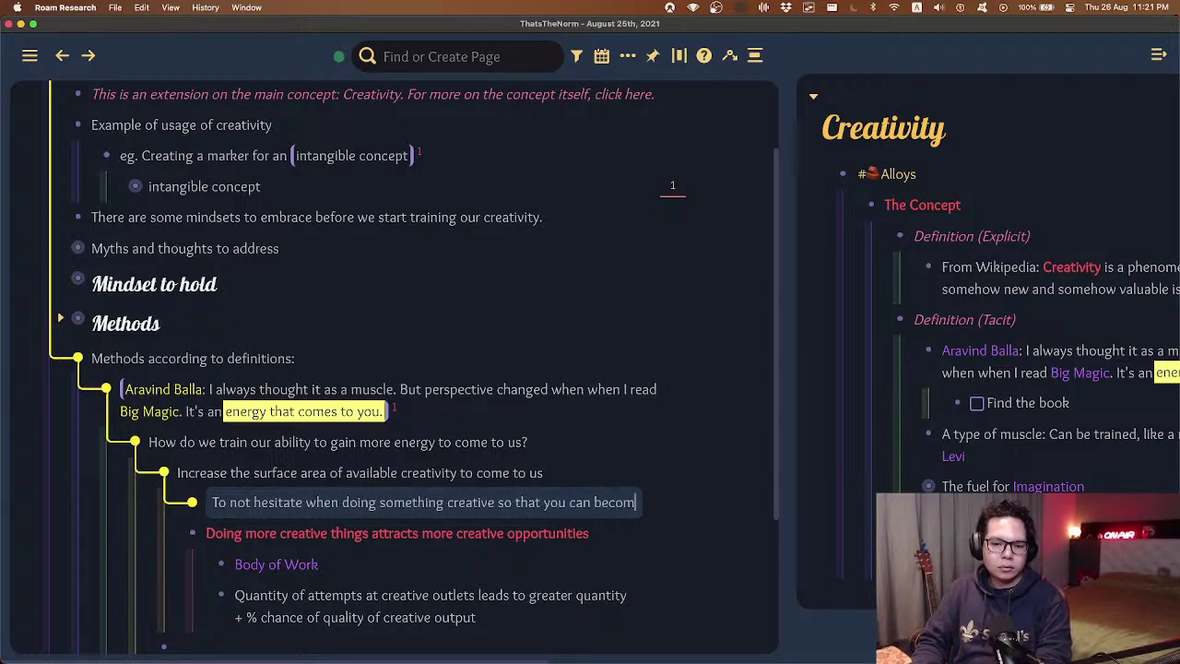
type("e more creative")
- Nest the block "Training creativity as a byproduct" under the block about not hesitating
key("Return")
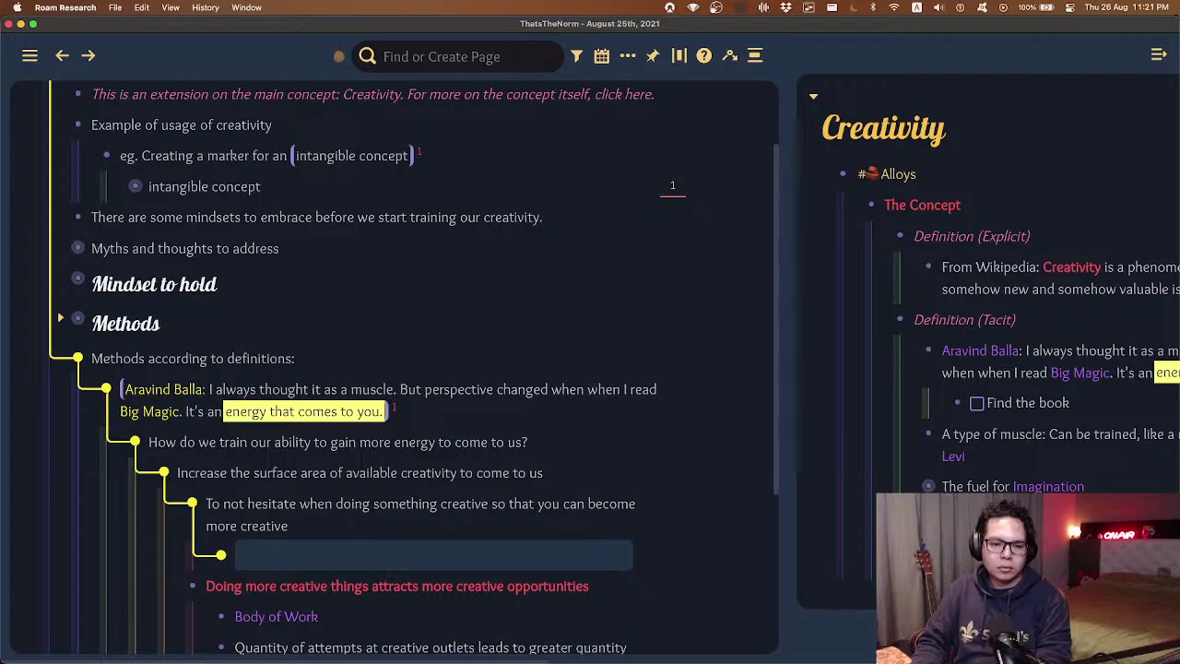
type("Trainin")
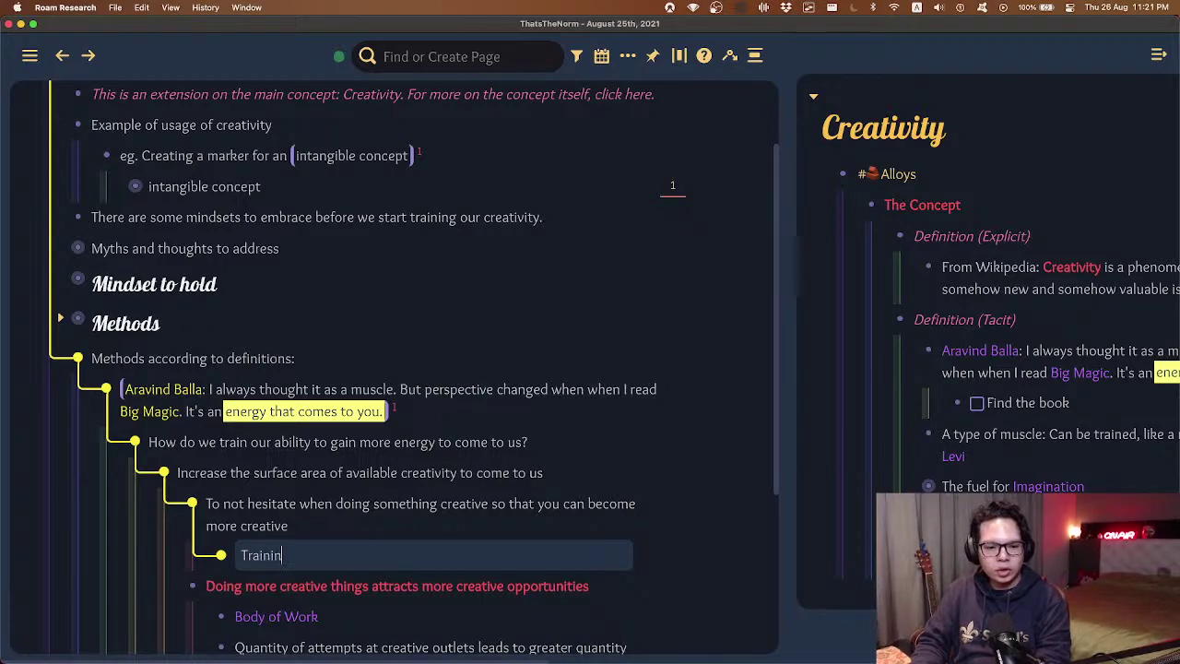
type("g creativity as a ")
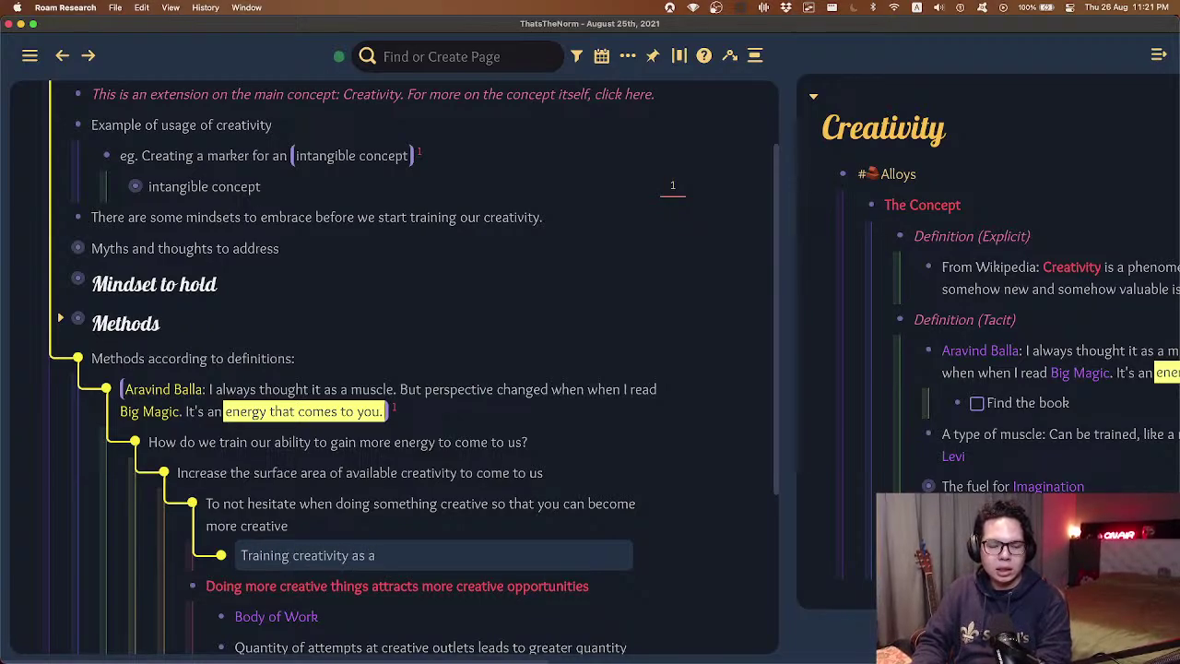
type("sol")
key("BackSpace")
key("BackSpace")
key("BackSpace")
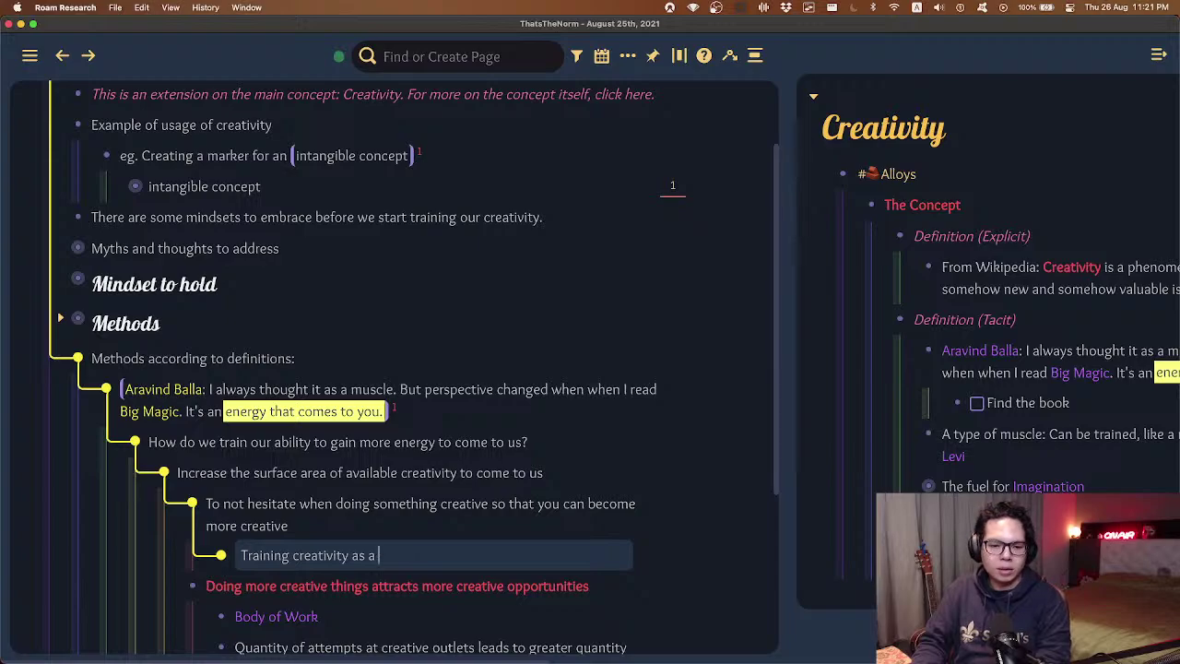
type("byproduct")
key("Escape")
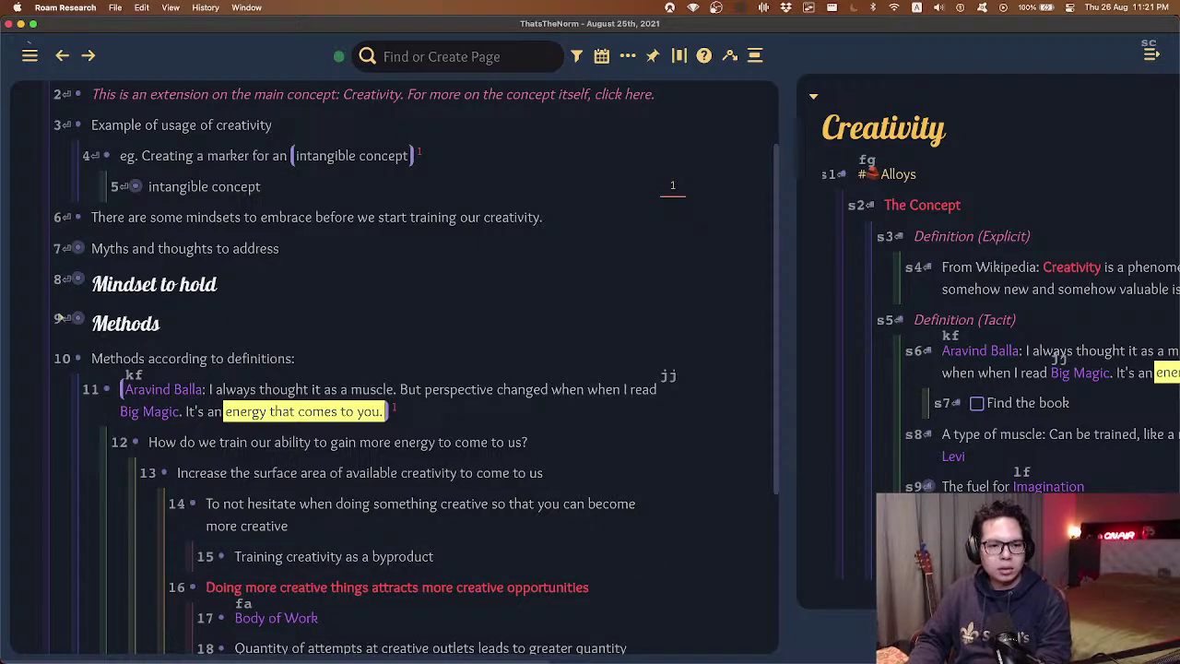
- Remove the trailing colon from "Methods according to definitions" and format the block as a level 2 heading
key("1")
key("0")
key("BackSpace")
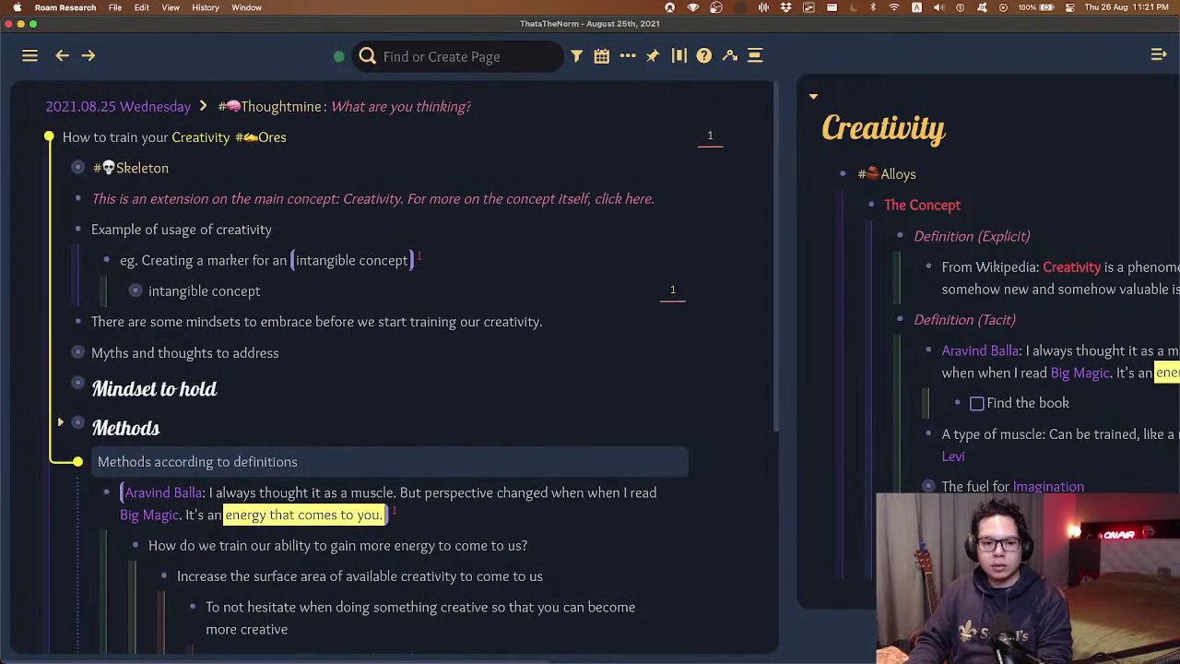
key("super+alt+2")
key("Down")
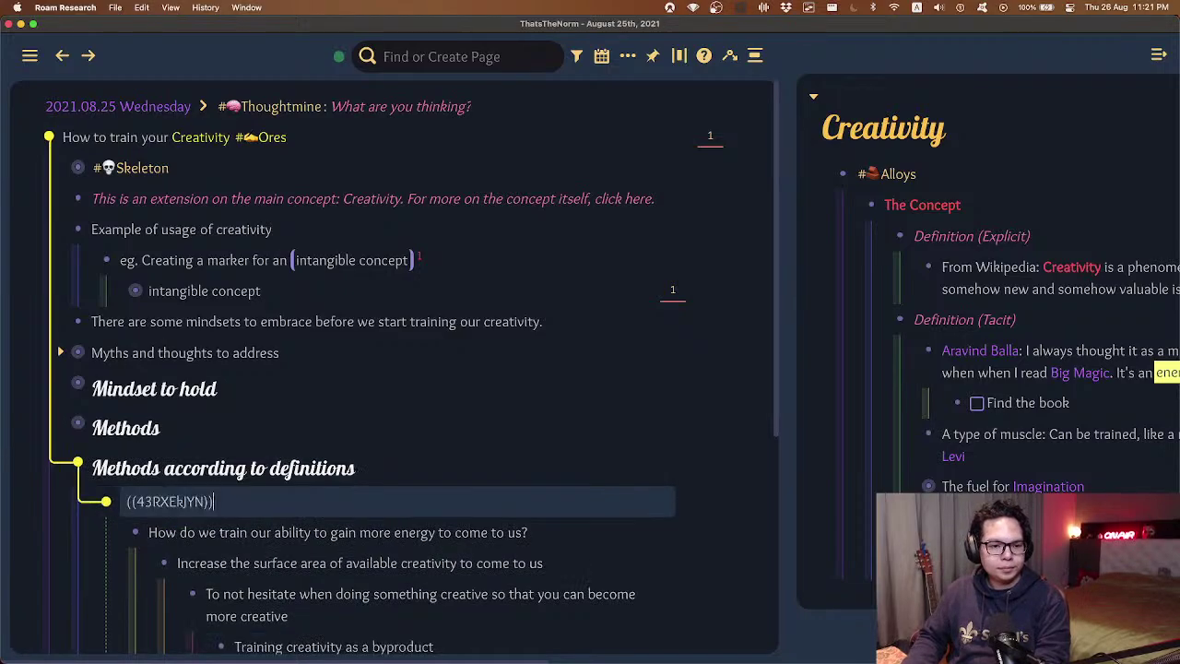
- Indent the "Methods according to definitions" heading so it becomes a child of the Methods heading
key("Up")
key("Up")
key("Down")
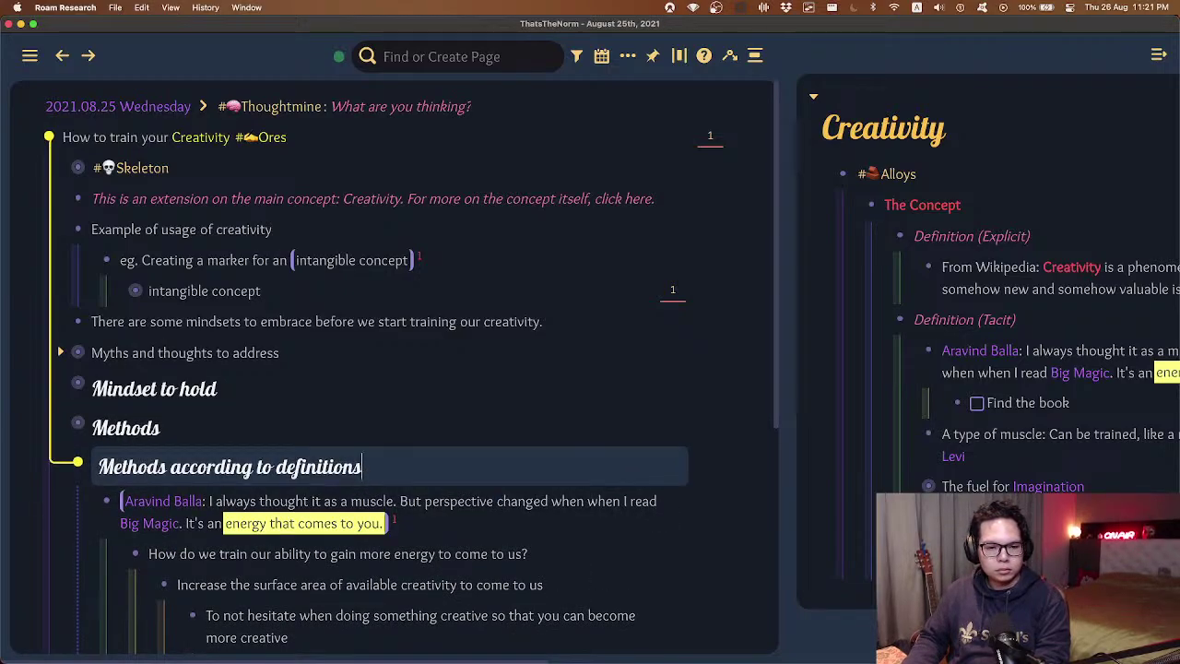
key("Tab")
- Collapse the "Example of usage of creativity" block to hide its children
key("Up")
key("Up")
key("Up")
key("Up")
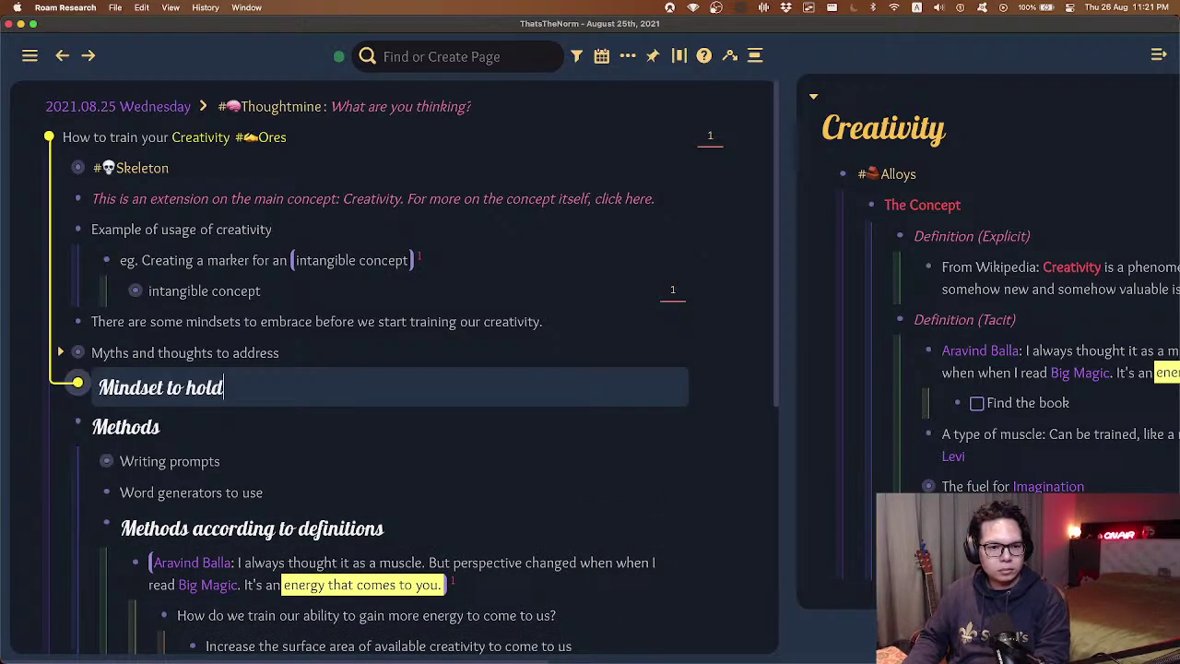
key("Up")
key("Up")
key("Up")
key("Up")
key("Up")
key("super+Up")
key("Up")
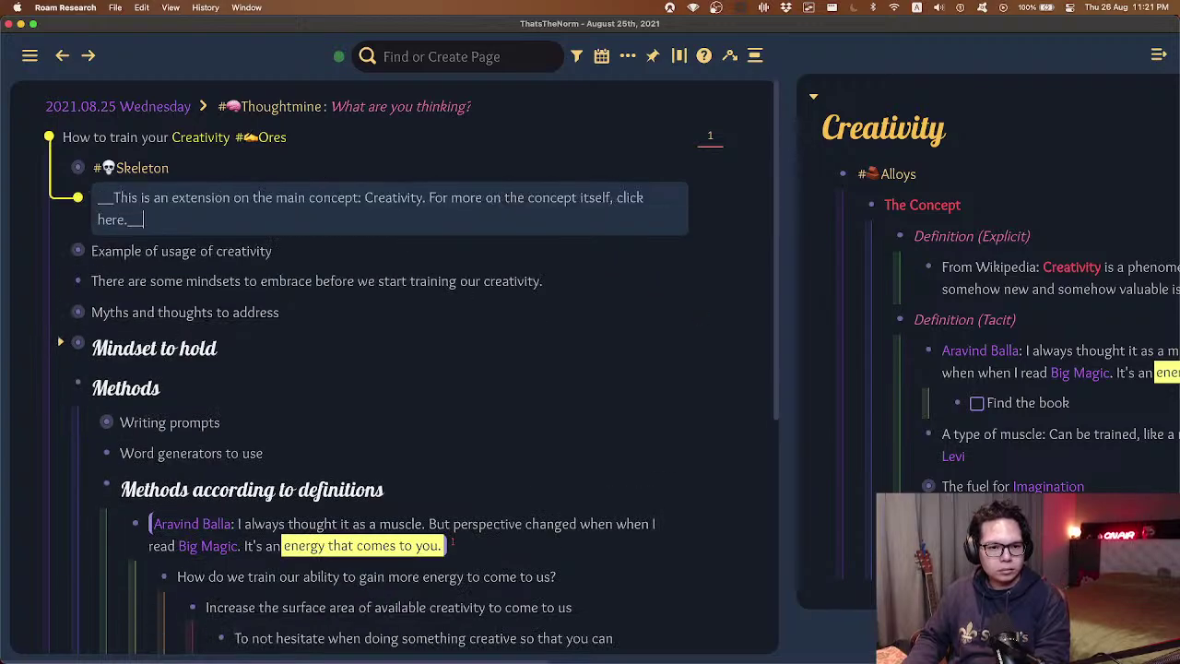
key("Down")
key("Down")
key("Down")
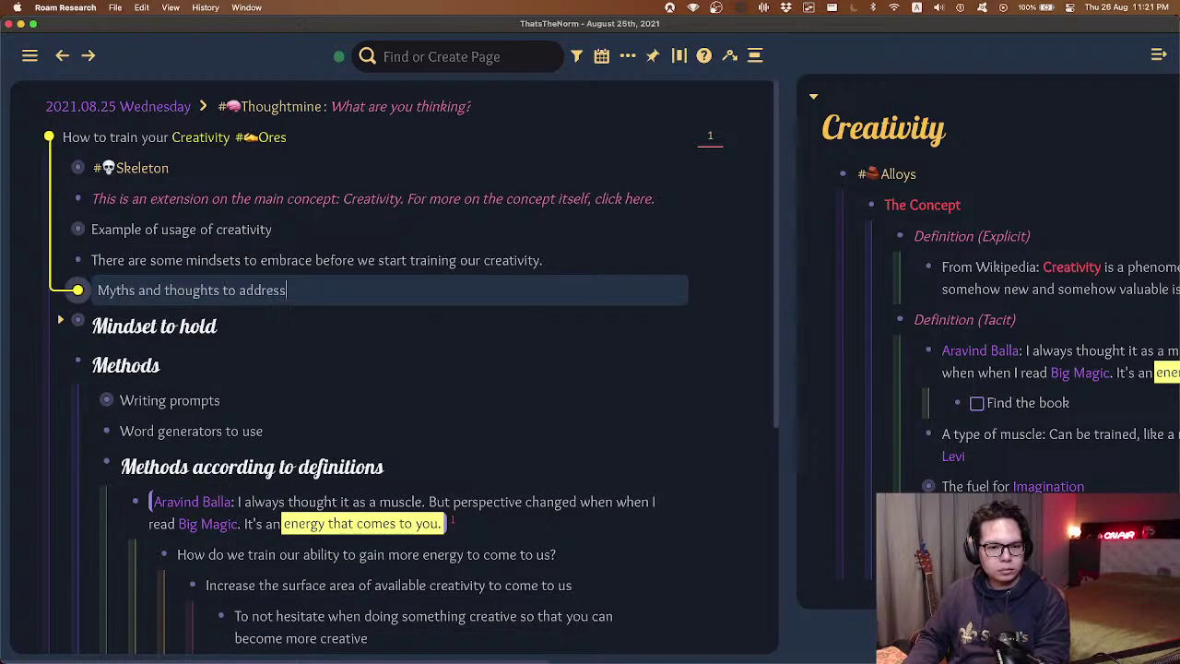
- Expand the "Example of usage of creativity" block to check its children and collapse it again
key("Up")
key("Up")
key("super+Down")
key("Down")
key("Up")
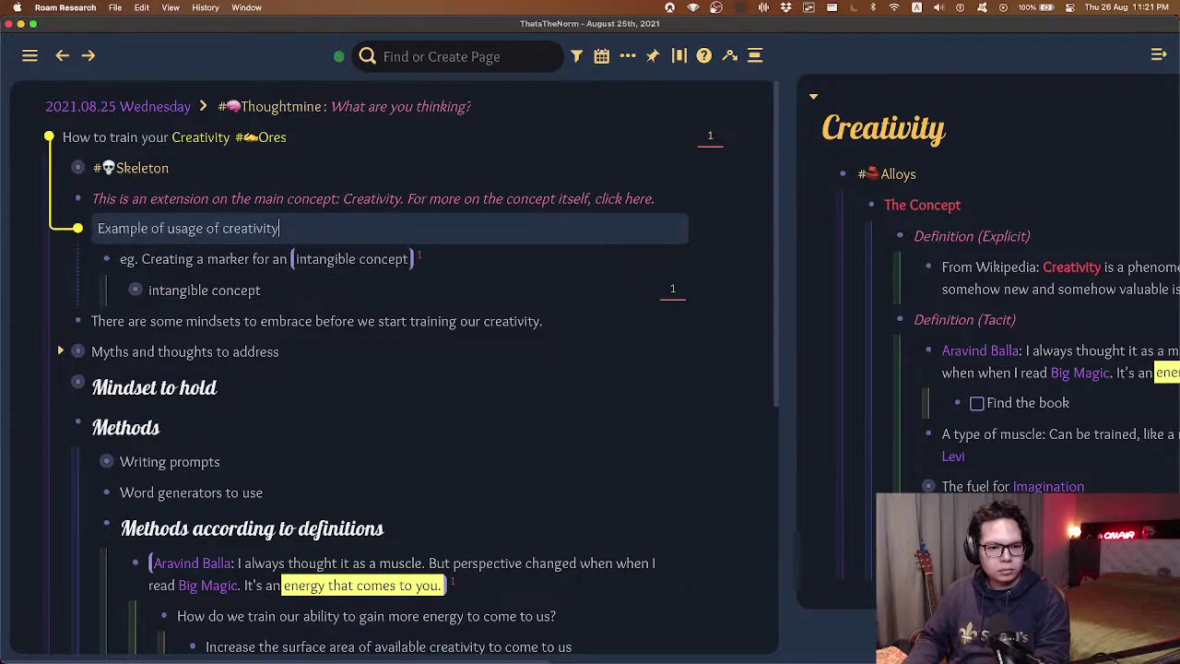
key("super+Up")
key("Down")
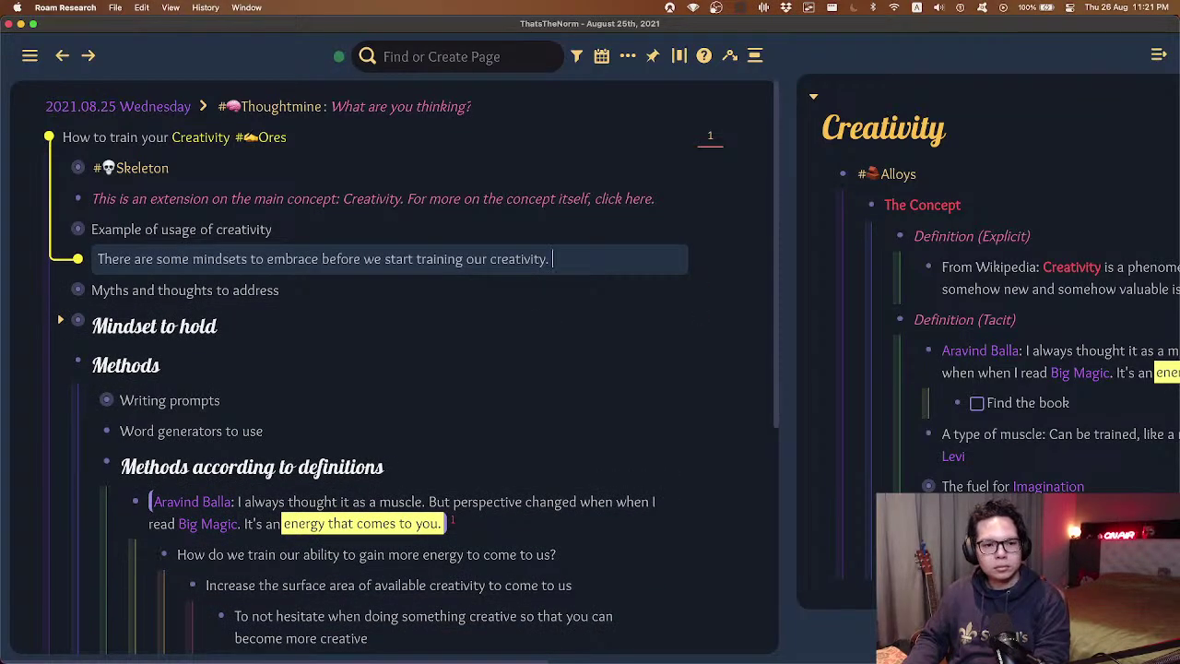
- Turn the italic note "This is an extension on the main concept: Creativity" into a TODO item
key("Up")
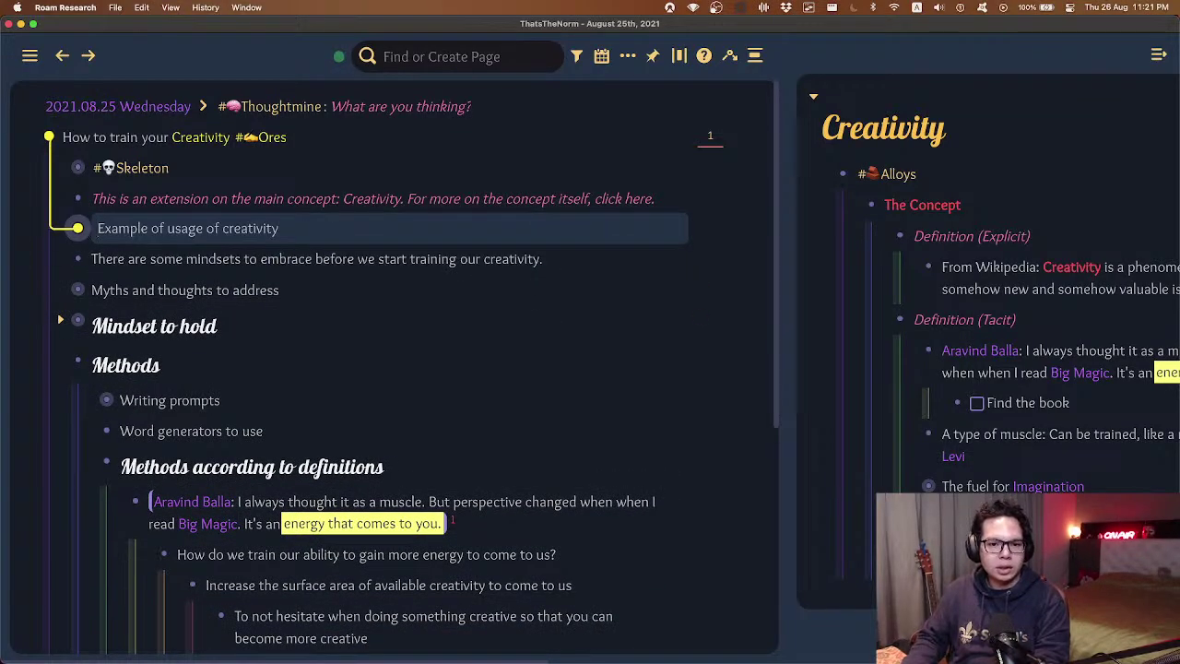
key("Up")
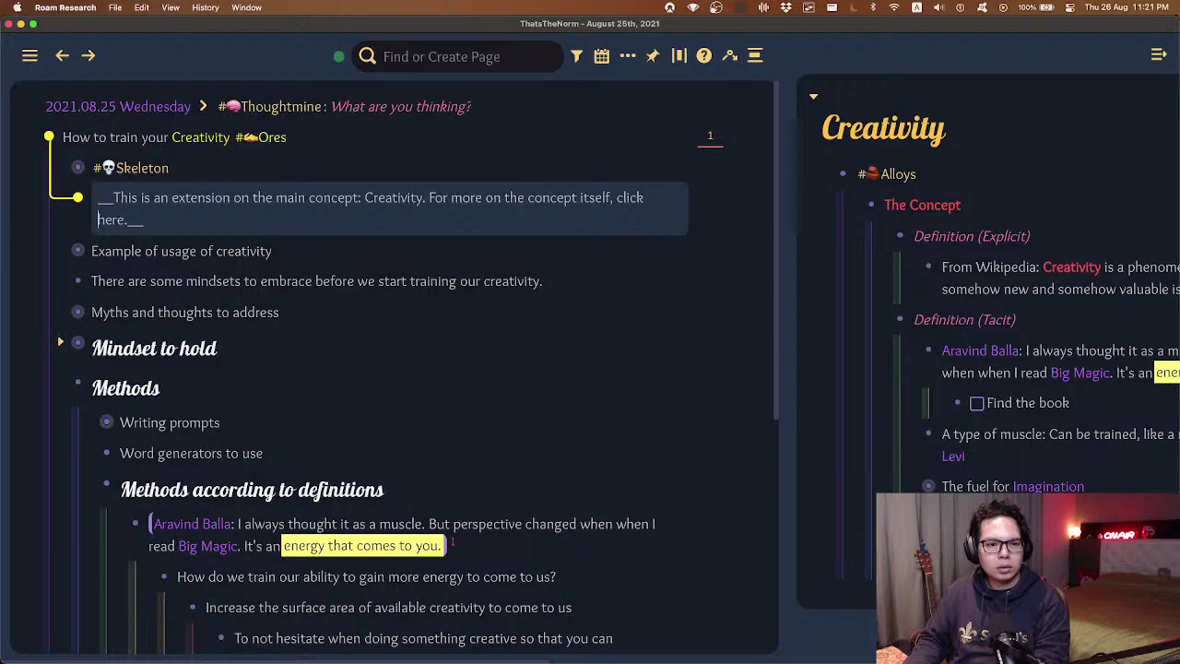
key("Down")
key("Down")
key("Down")
key("Up")
key("Up")
key("Up")
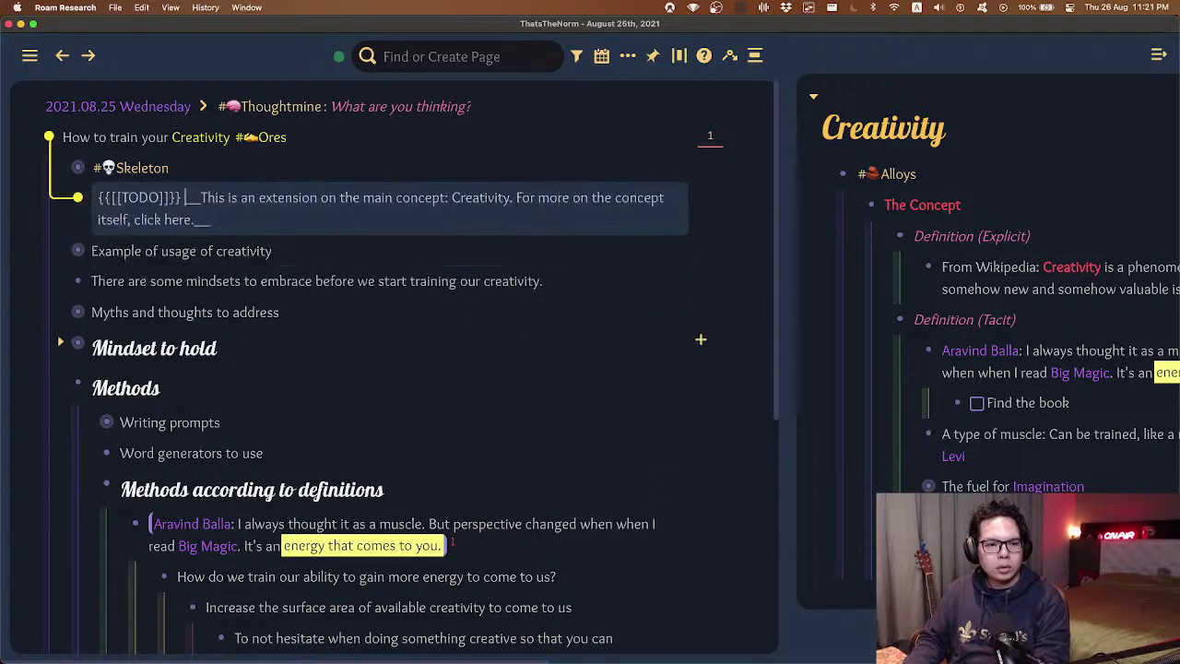
key("Down")
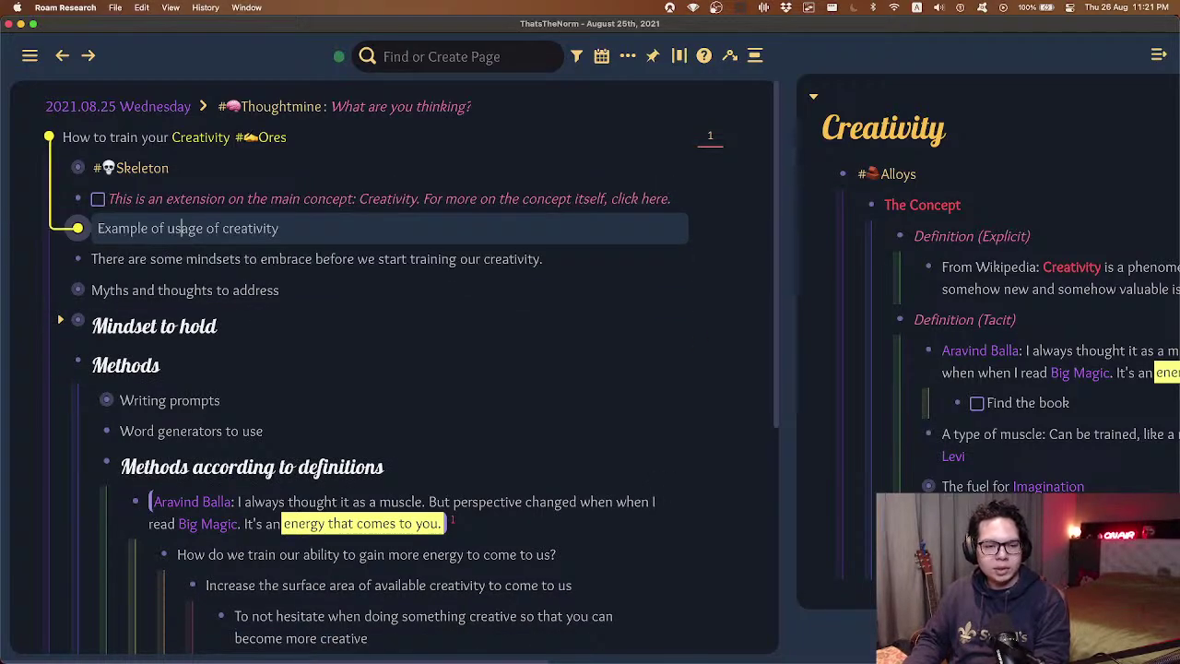
- Expand the "Writing prompts" block under Methods to check its children and collapse it again
key("Down")
key("Down")
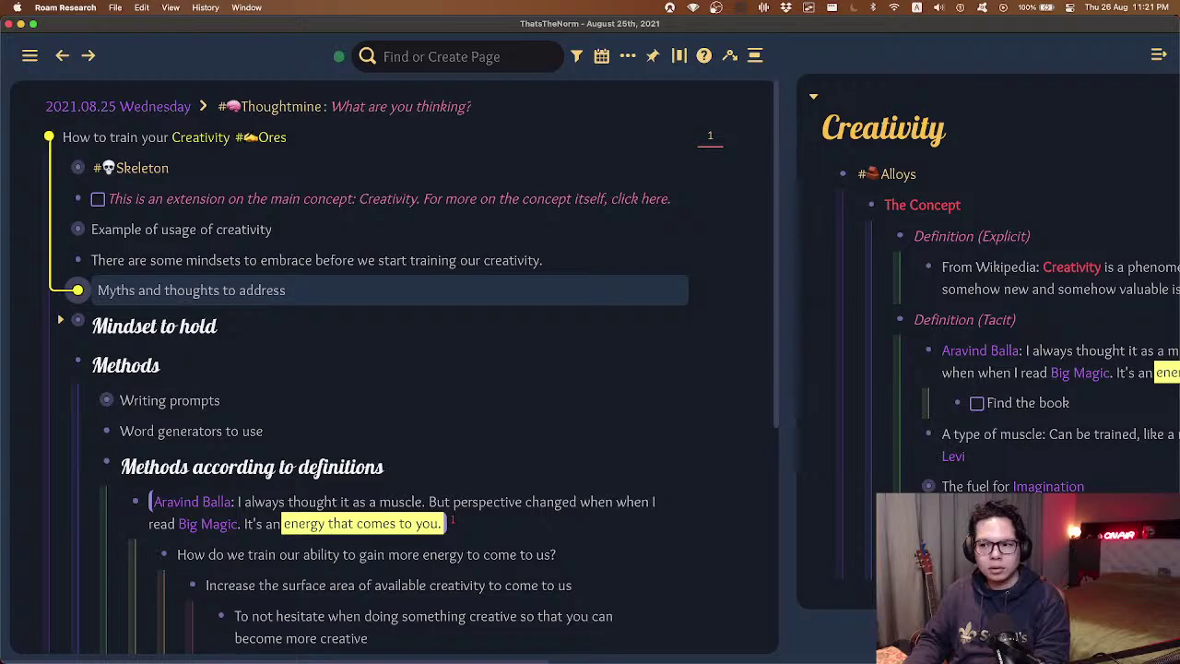
key("Down")
key("Down")
key("Down")
key("ctrl+Down")
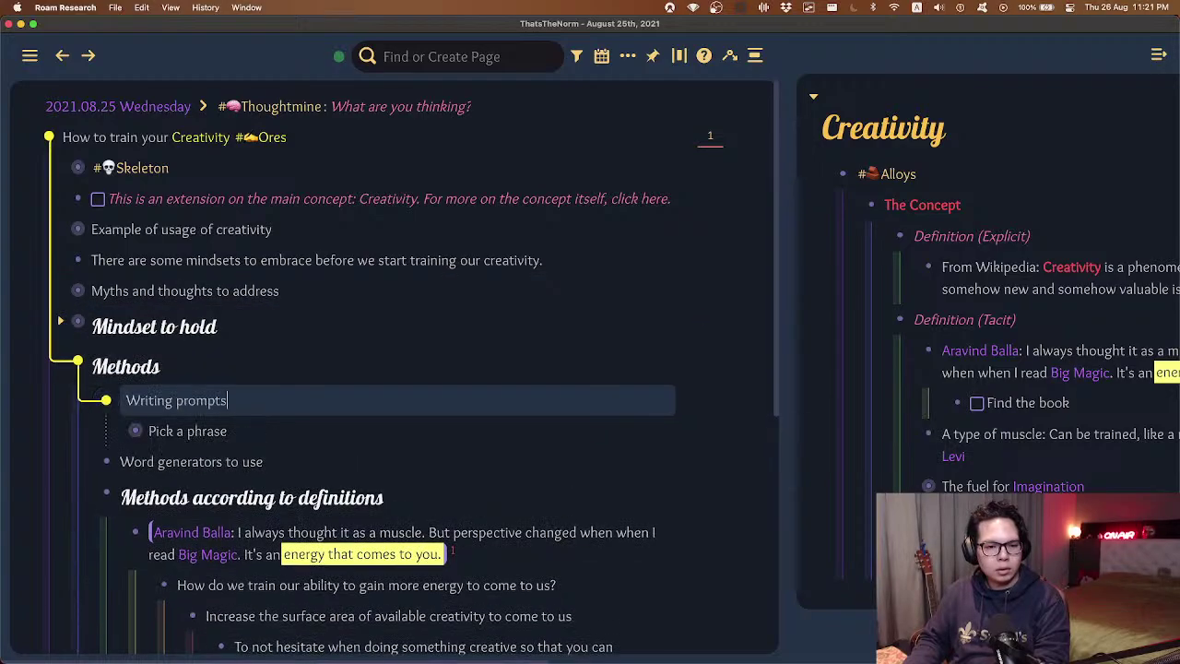
key("ctrl+Up")
key("Down")
key("Up")
key("ctrl+Down")
key("Down")
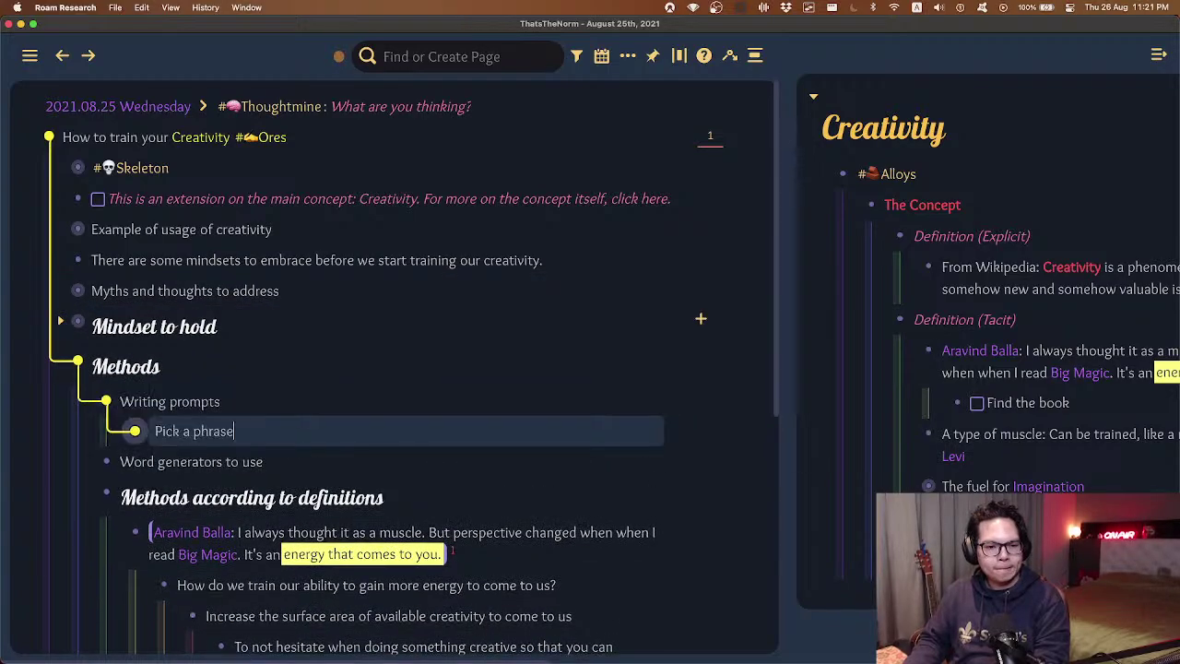
key("ctrl+Down")
key("ctrl+Up")
key("Up")
key("ctrl+Up")
key("Up")
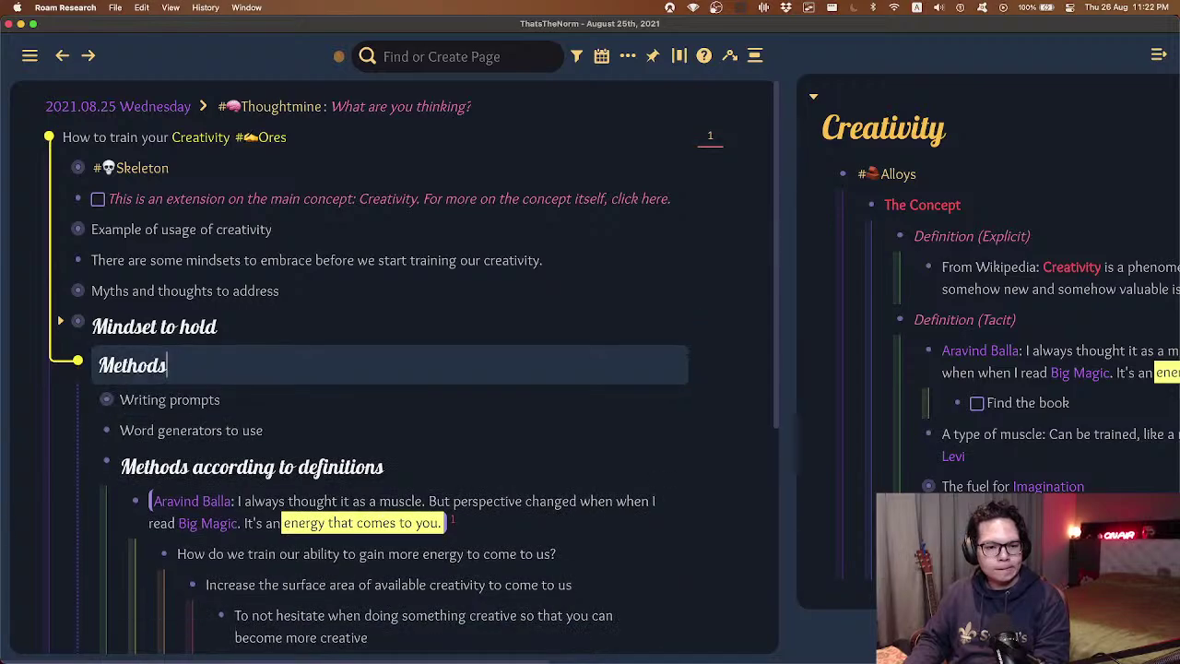
- Format "Writing prompts" as a level 3 heading and add an "Analogy" child block above "Pick a phrase"
key("Down")
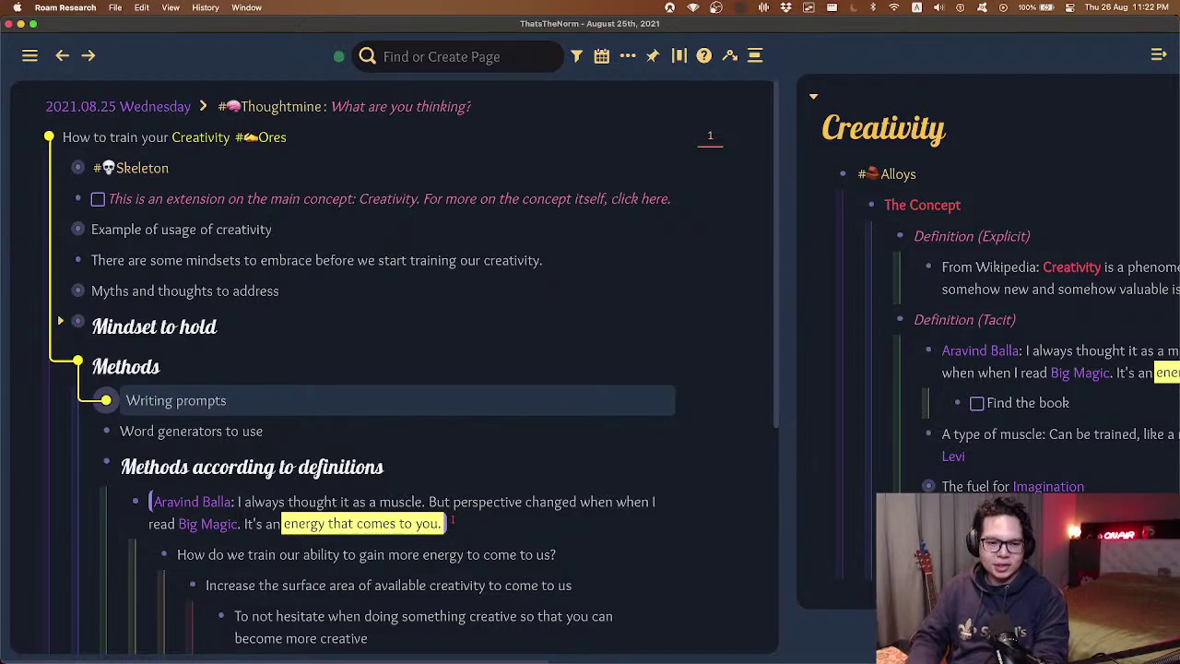
key("super+alt+3")
key("Return")
key("Tab")
type("Pick a phrase")
key("Return")
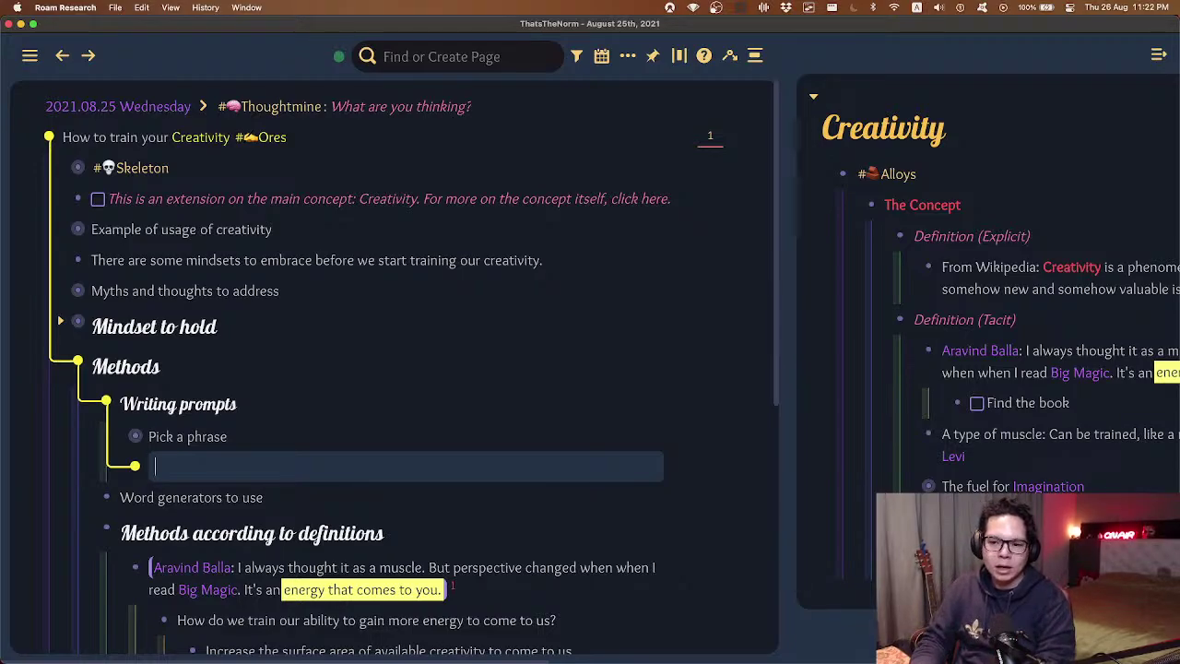
key("super+shift+Up")
type("Analogy")
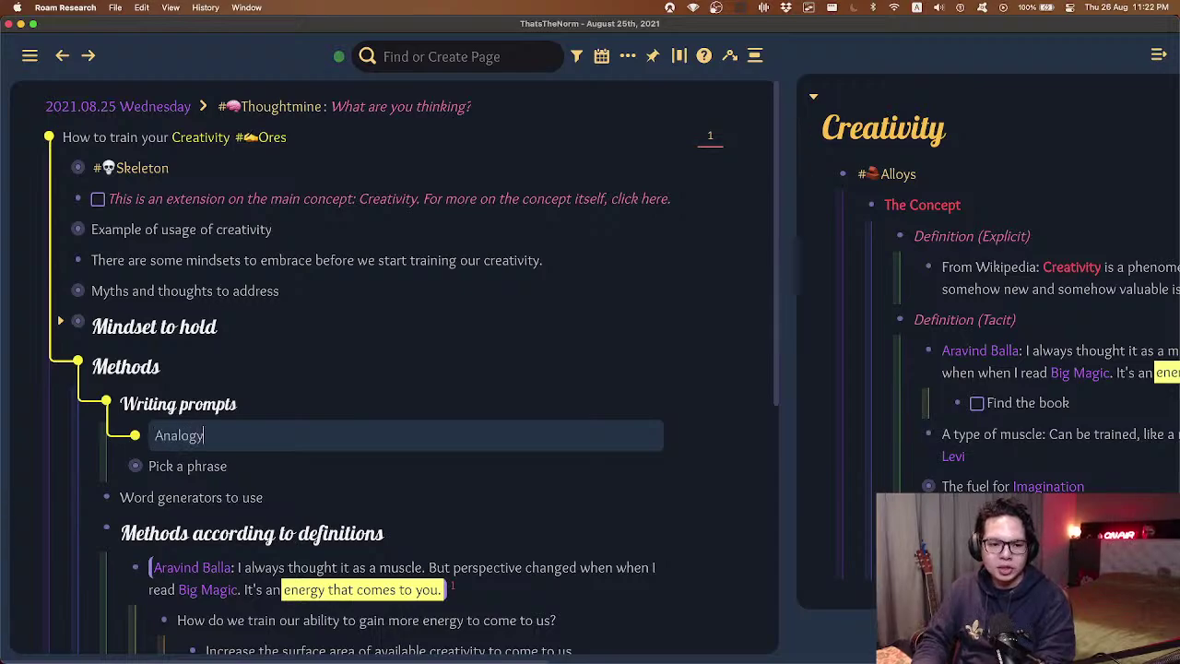
- Add the child block "Think of a 100m race" under Analogy
key("Return")
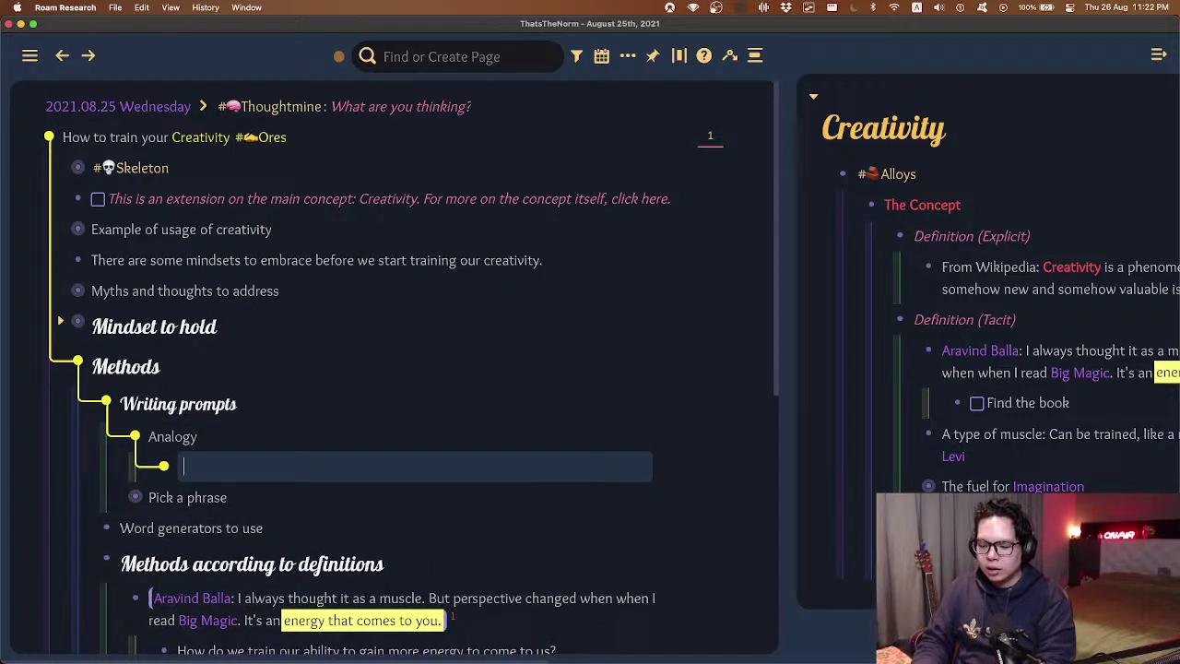
type("Think of a 100")
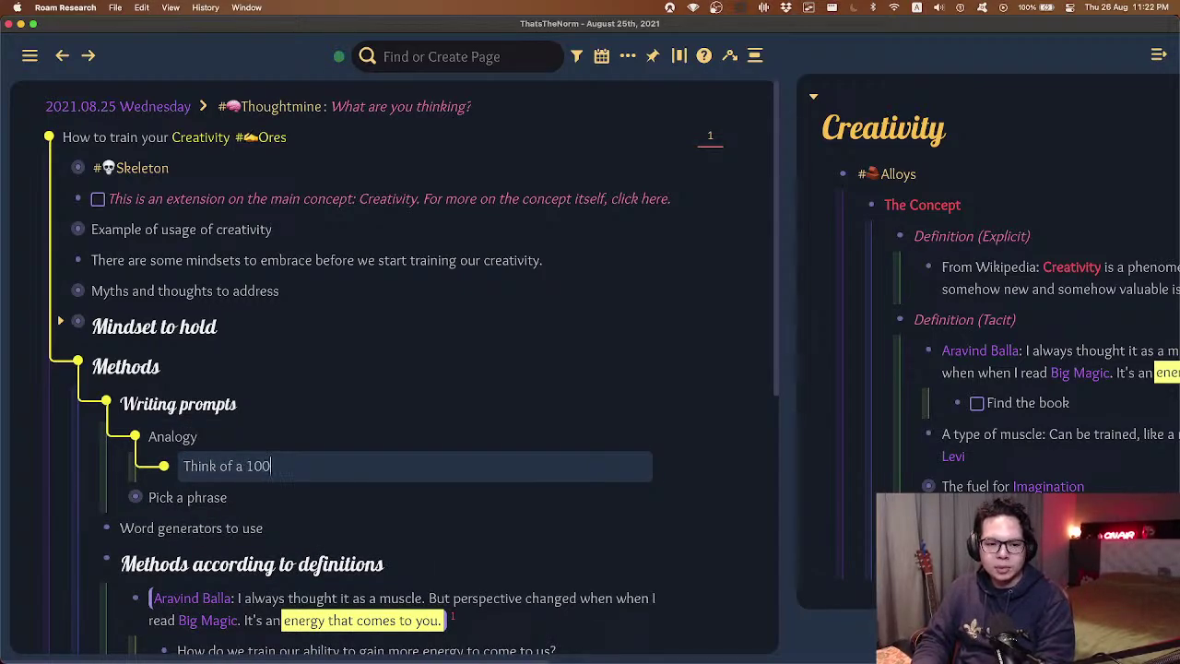
type("m rac")
key("BackSpace")
key("BackSpace")
key("BackSpace")
type("race")
- Nest the block "The race won't start until the gun goes off" under the 100m race block
key("Return")
key("Tab")
type("The")
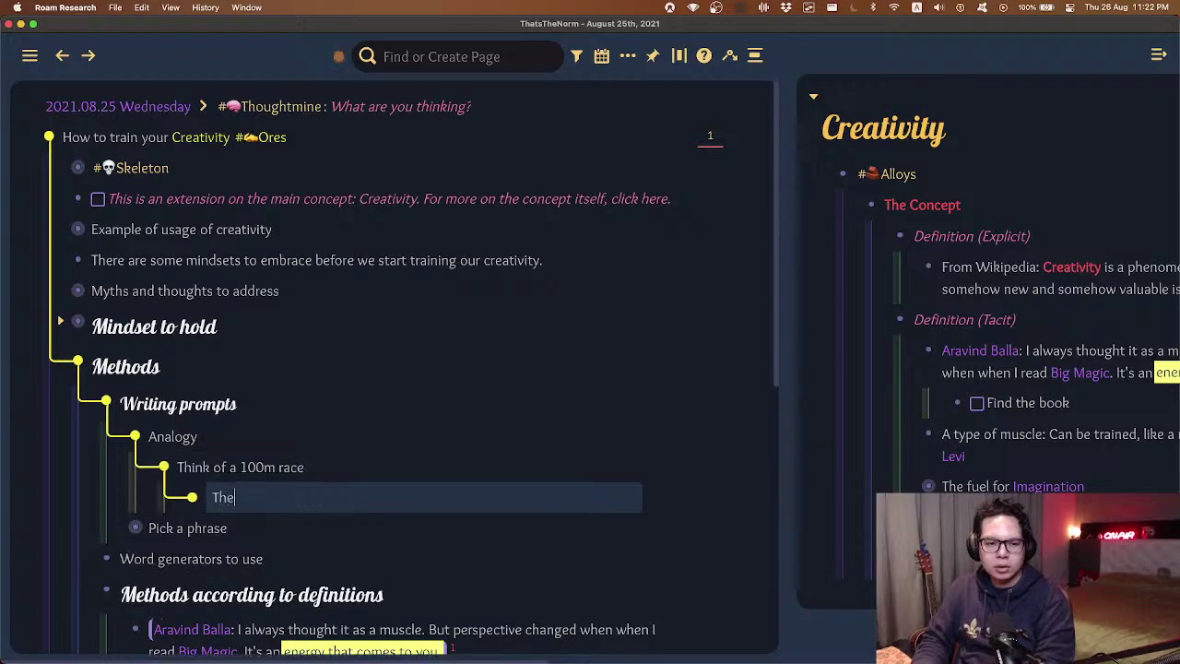
type(" race won't start until")
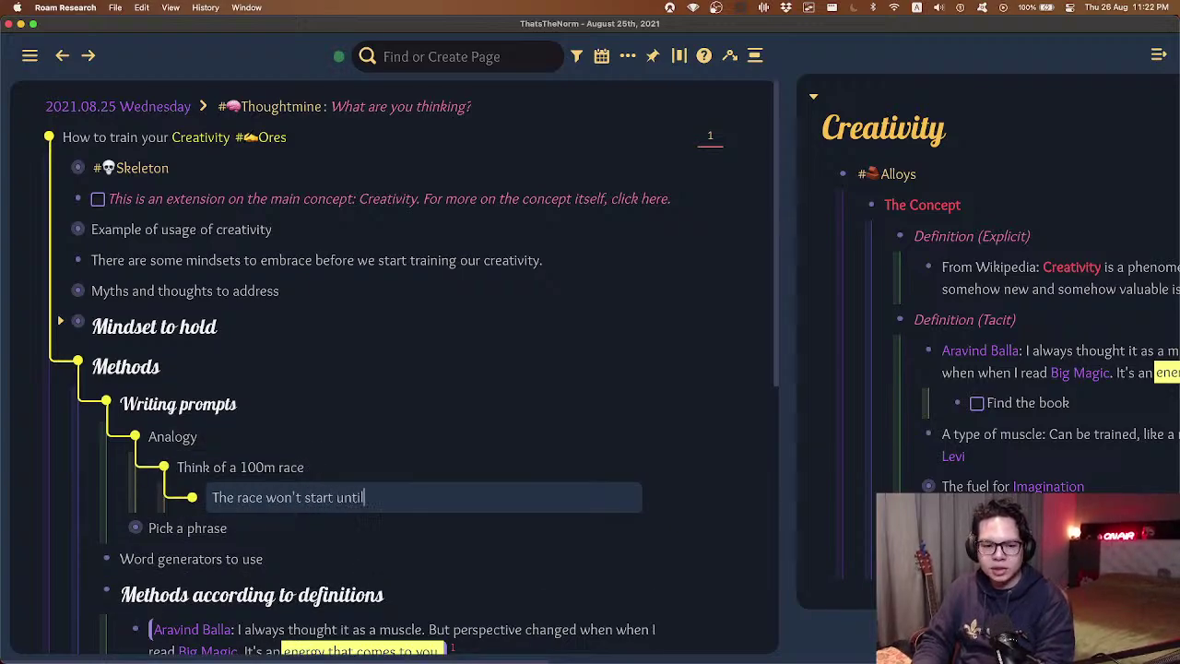
type(" the gun goes off")
- Nest under it "It doesn't matter how fast the runner is, there is no race until the race starts (the gun goes off)"
key("Return")
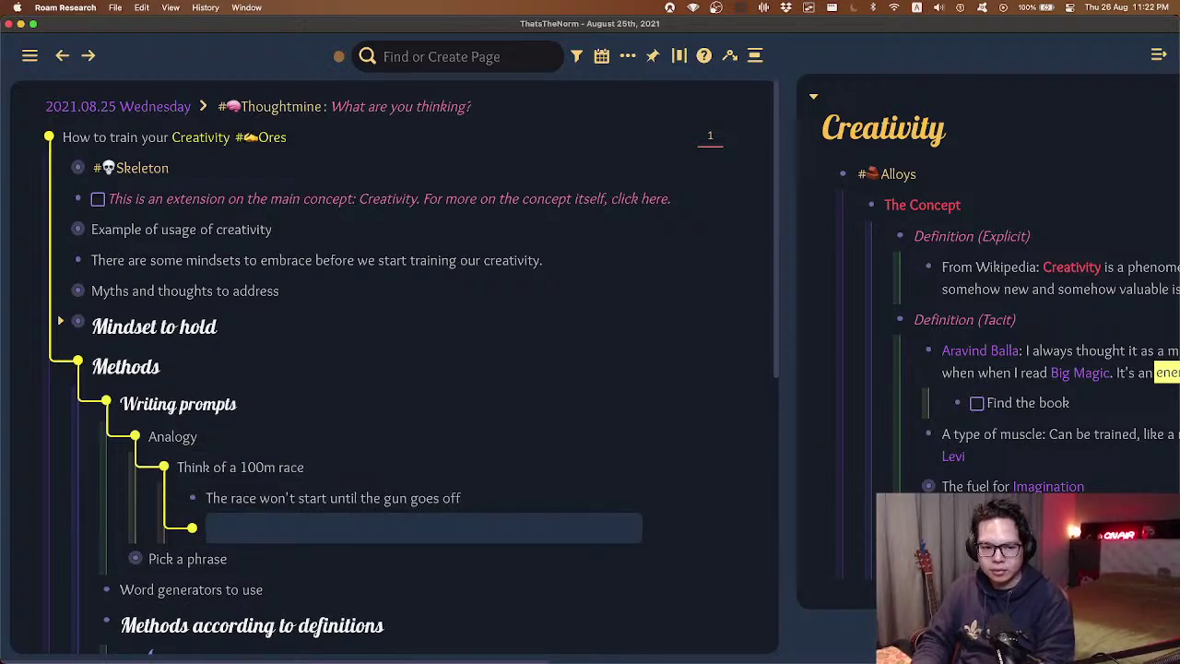
key("Tab")
type("It doesn't matter")
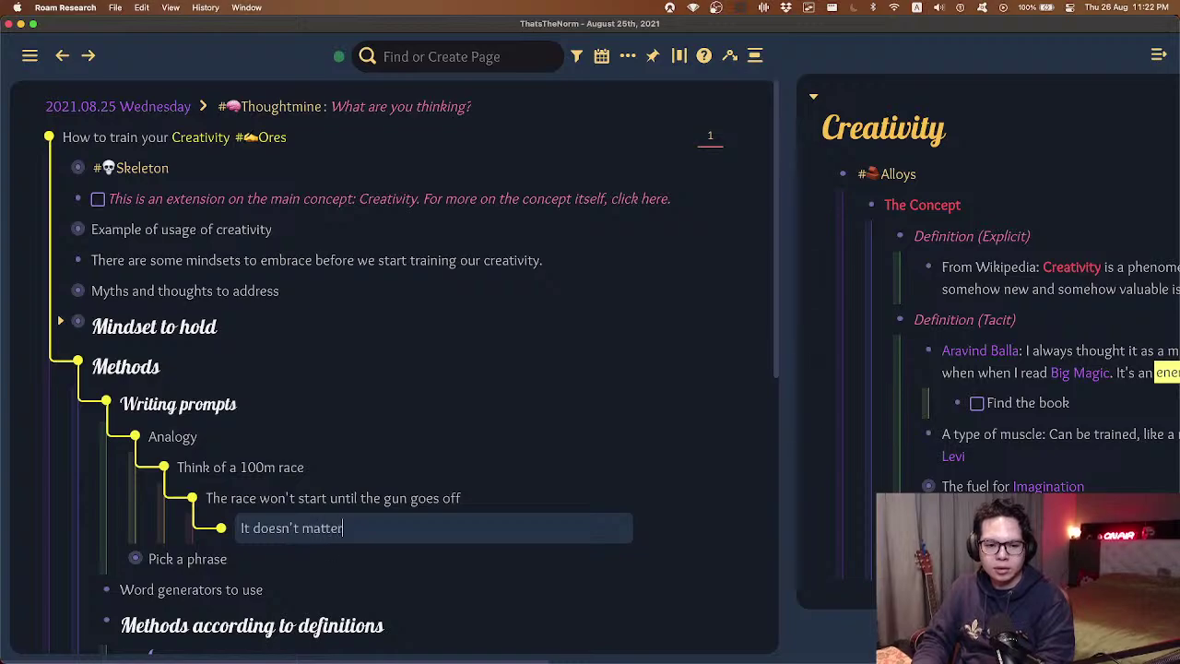
type(" how fast th")
key("BackSpace")
key("BackSpace")
key("BackSpace")
key("BackSpace")
type("a")
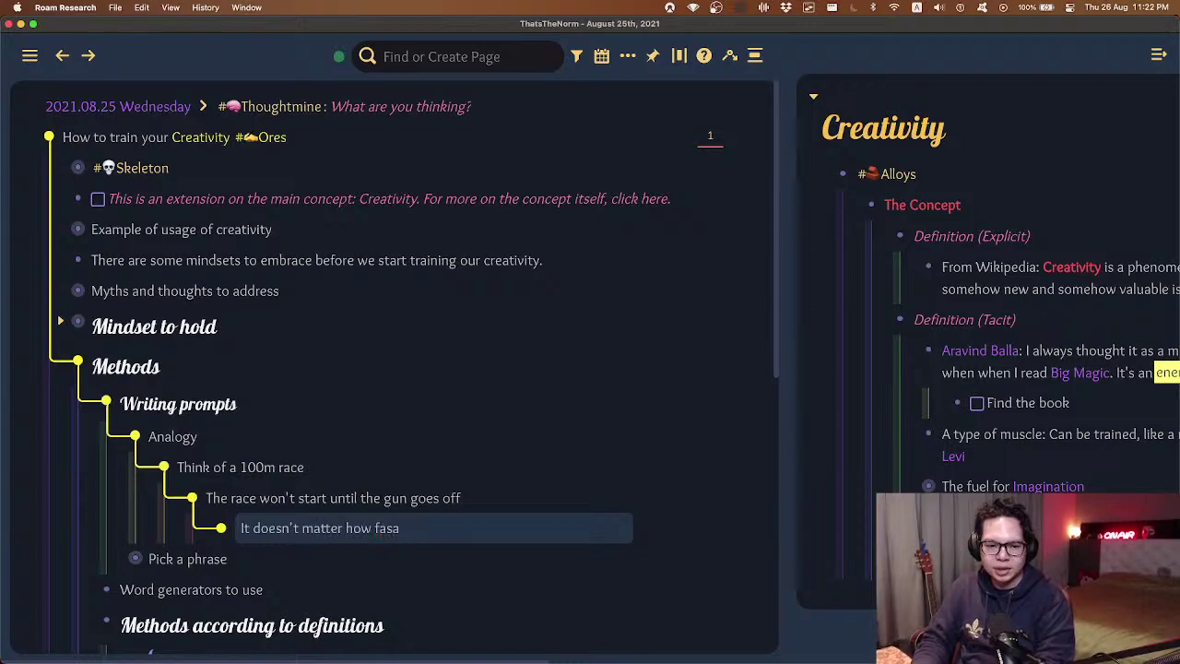
key("BackSpace")
type("t the runn")
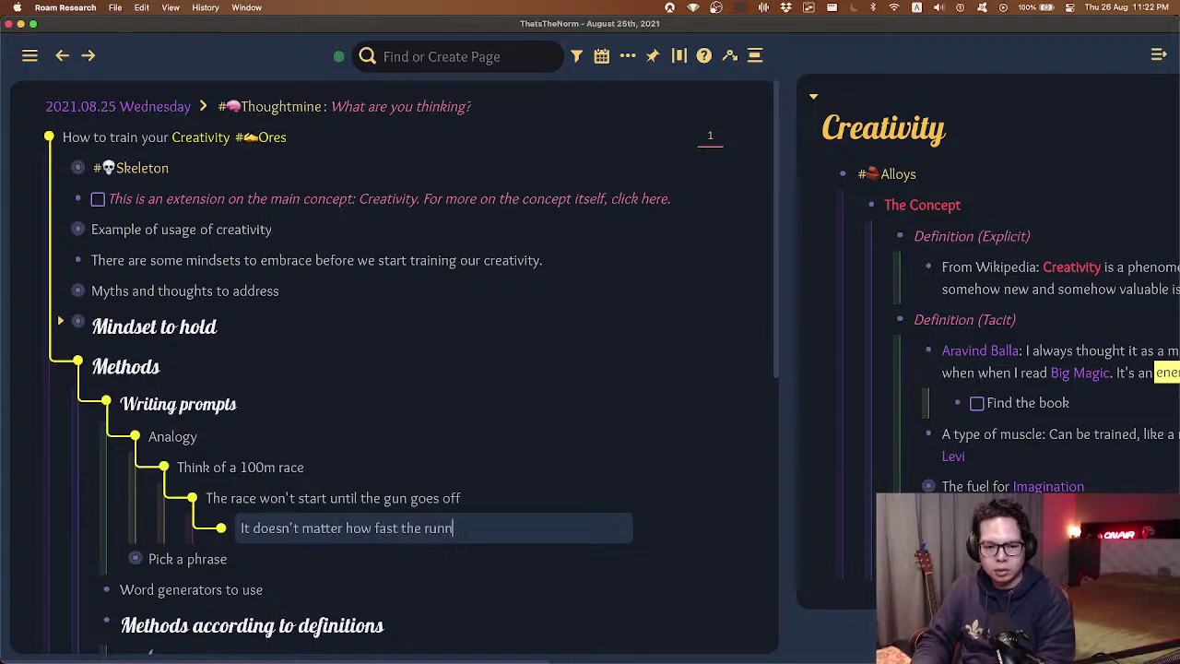
type("er is, there is no race un")
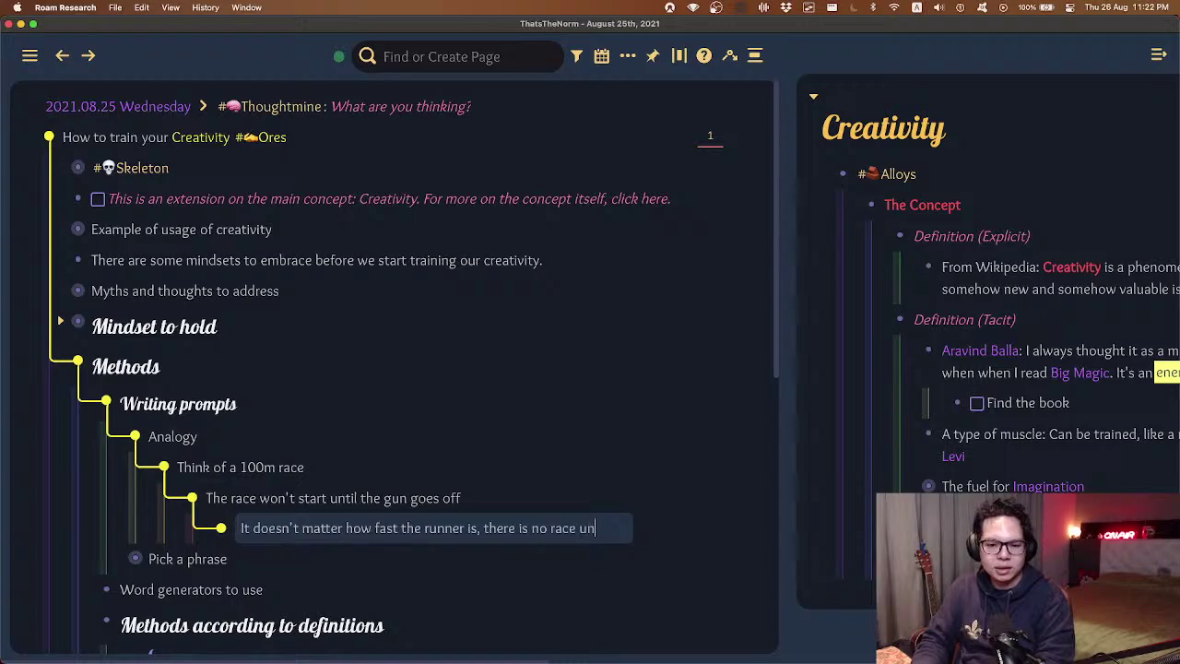
type("til th")
key("BackSpace")
key("BackSpace")
key("BackSpace")
key("BackSpace")
type("l th")
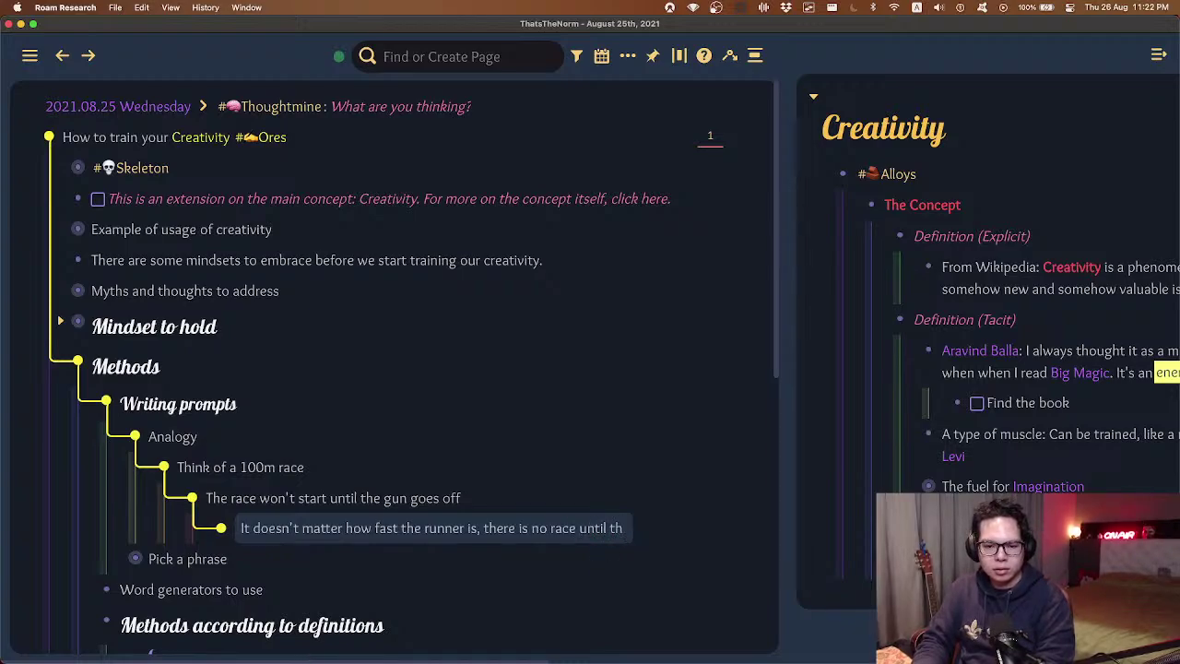
type("e race starts (")
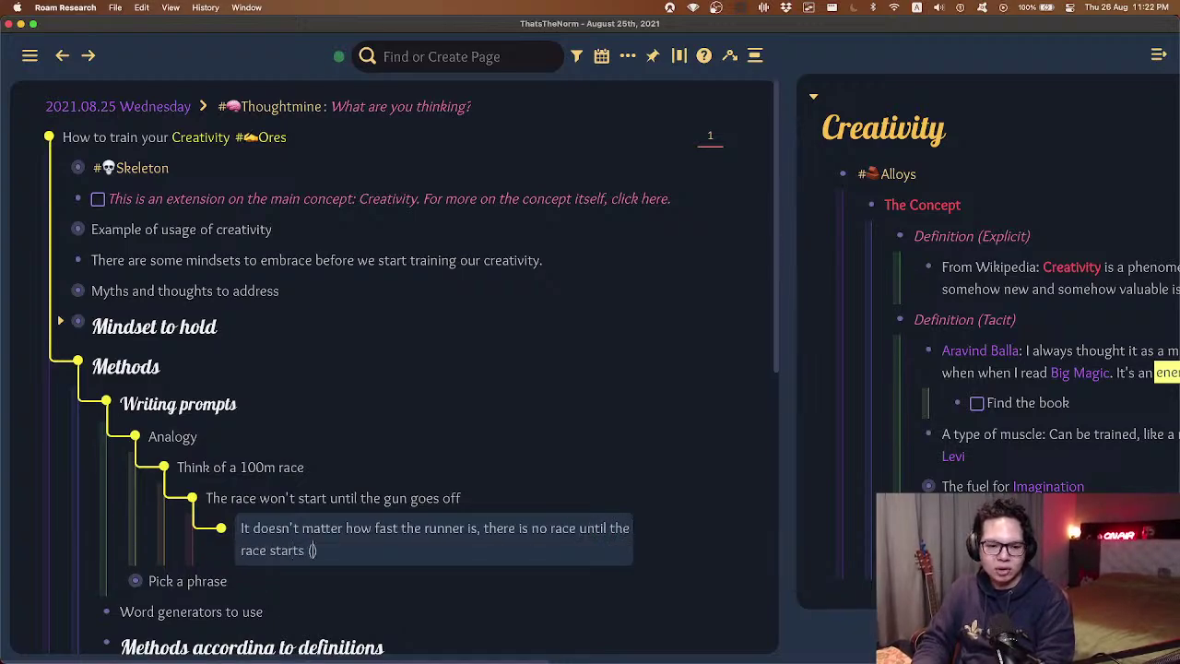
type("eg")
key("BackSpace")
key("BackSpace")
type("thje gun")
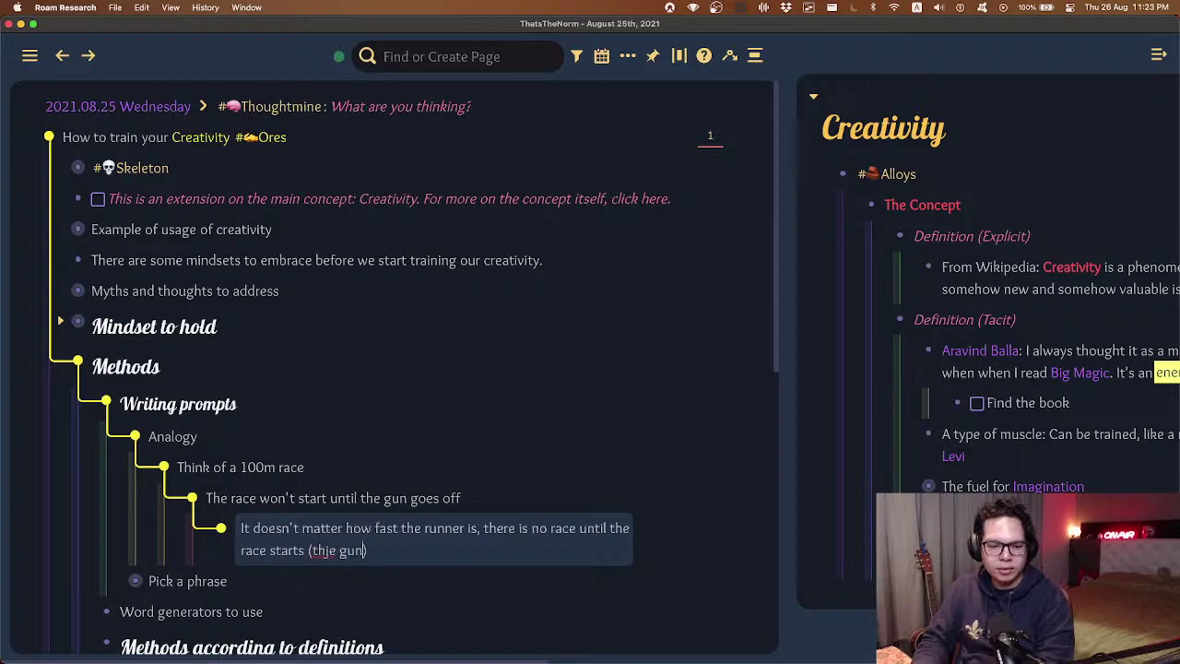
key("BackSpace")
key("BackSpace")
key("BackSpace")
key("BackSpace")
key("BackSpace")
type("e gun goes off")
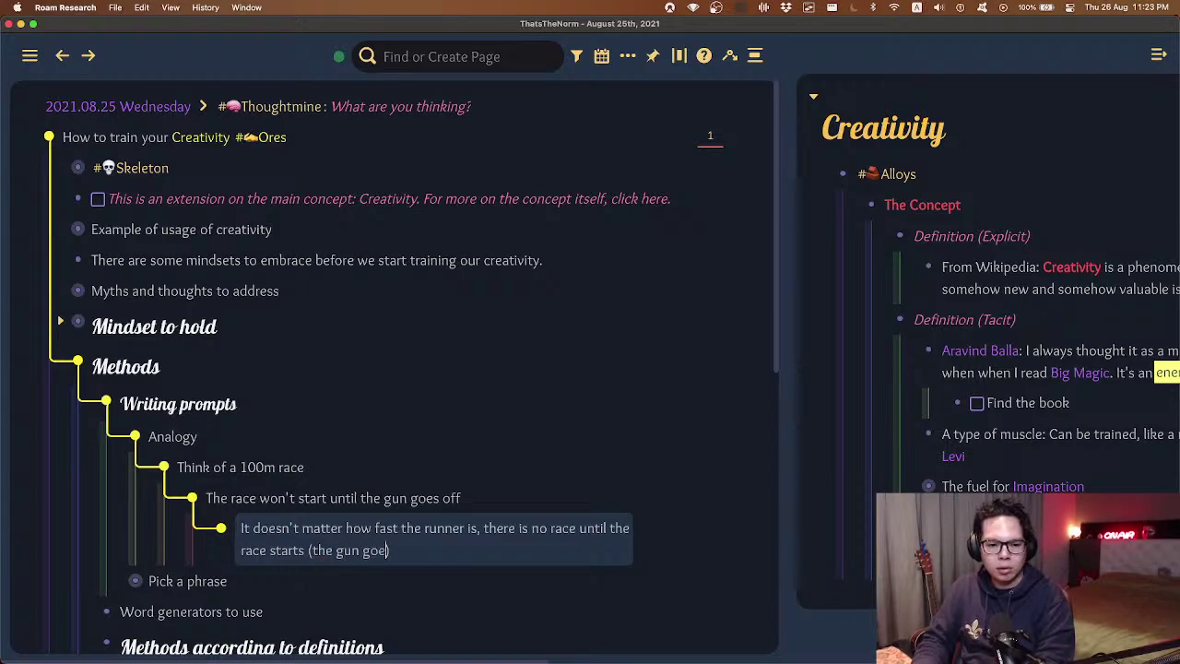
- Add the block "Parallel of this" one level up, as a sibling of the gun block
key("Return")
key("shift+Tab")
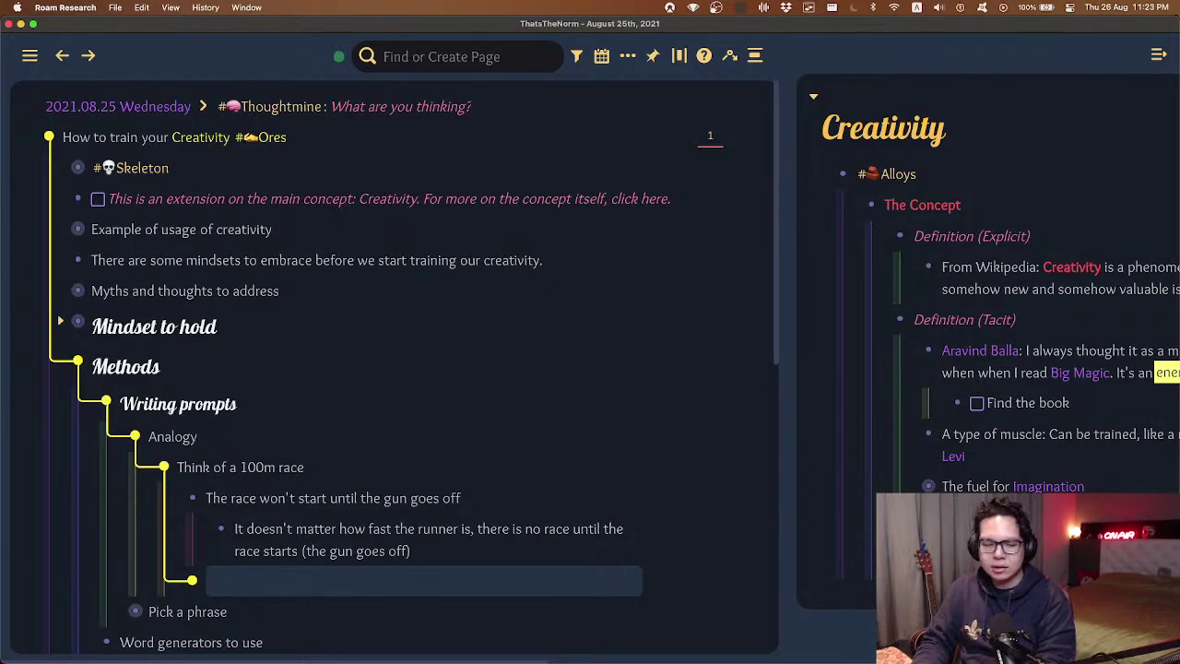
type("Parallel of this")
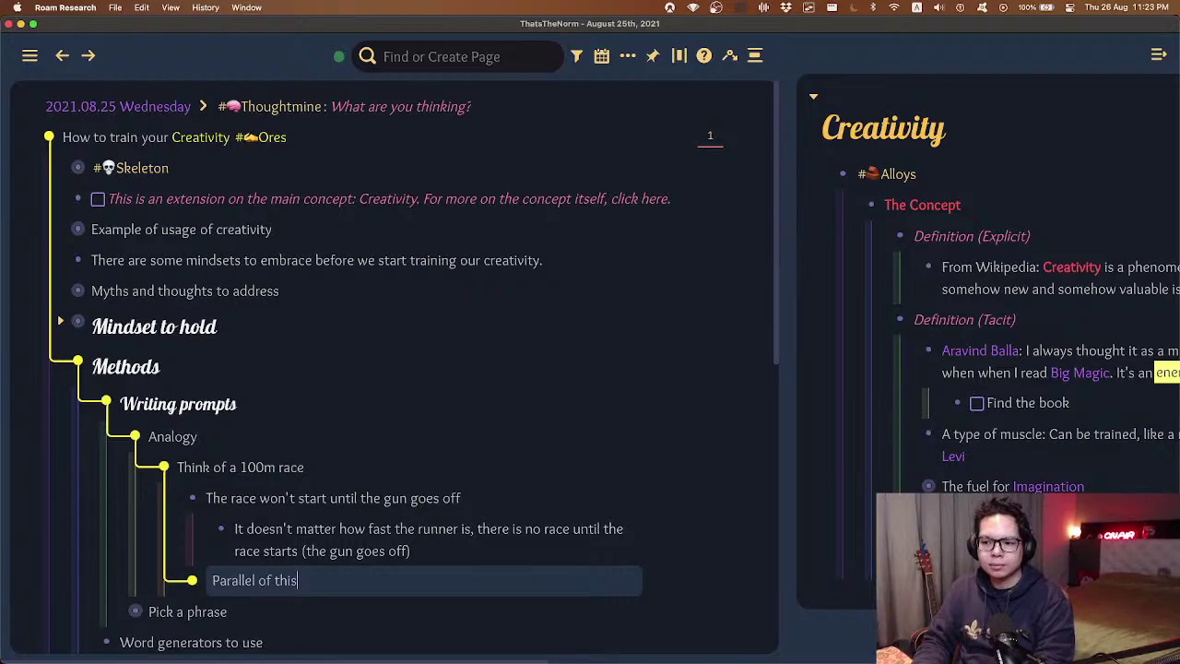
- Nest the block "Creativity requires a trigger before it can be initiated" under "Parallel of this"
key("Return")
key("Tab")
type("Crea")
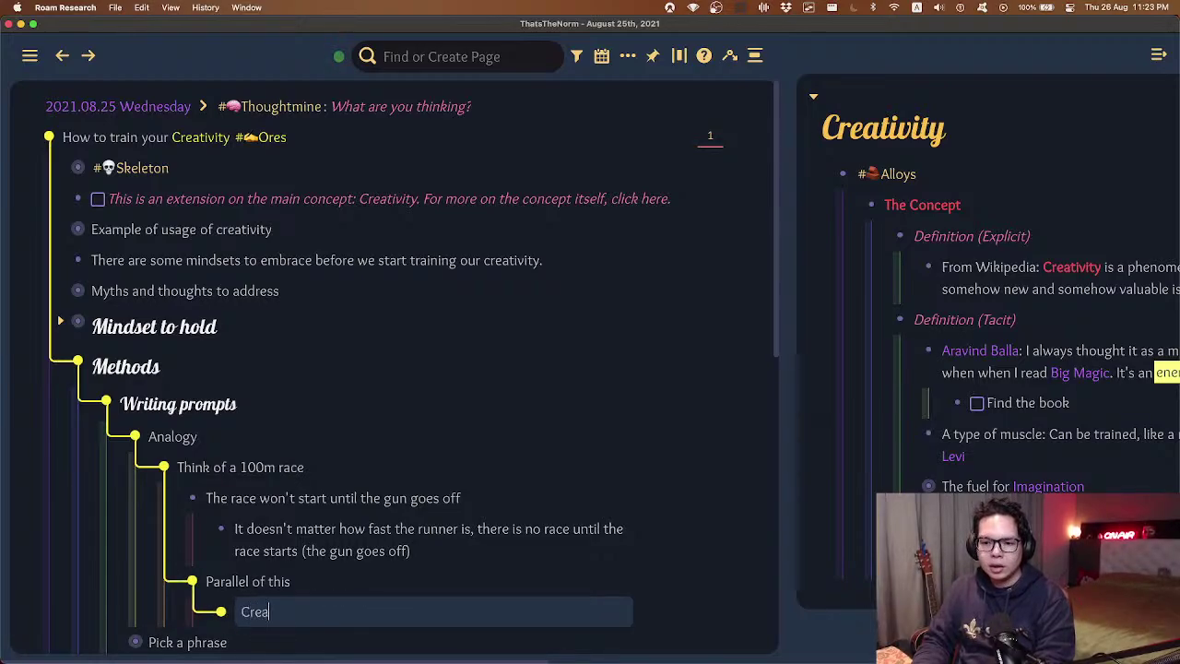
type("tivity requires a")
type("trigg")
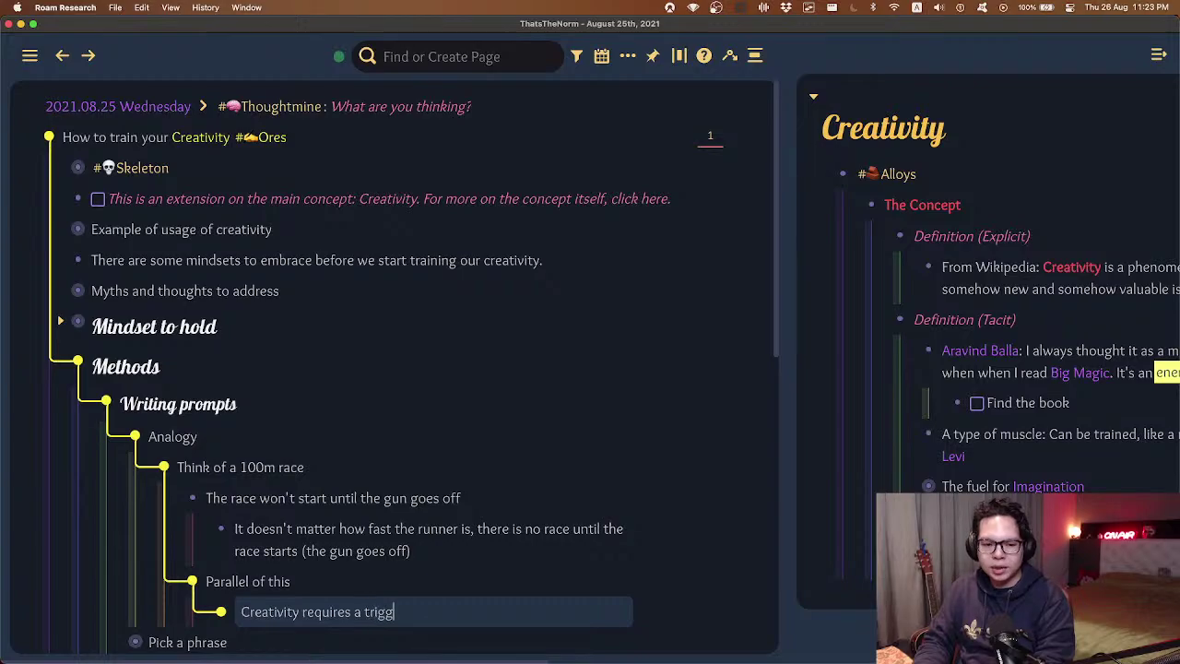
type("er before it can be initiated")
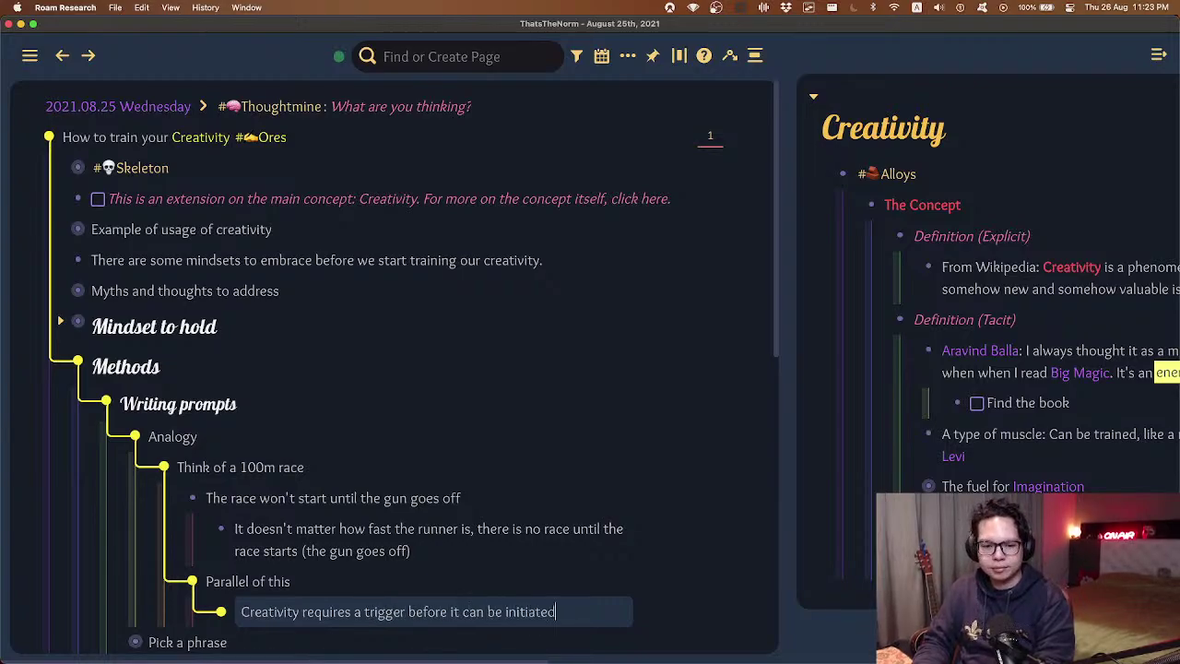
- Add an empty block directly under Writing prompts, between Analogy and "Pick a phrase"
key("Return")
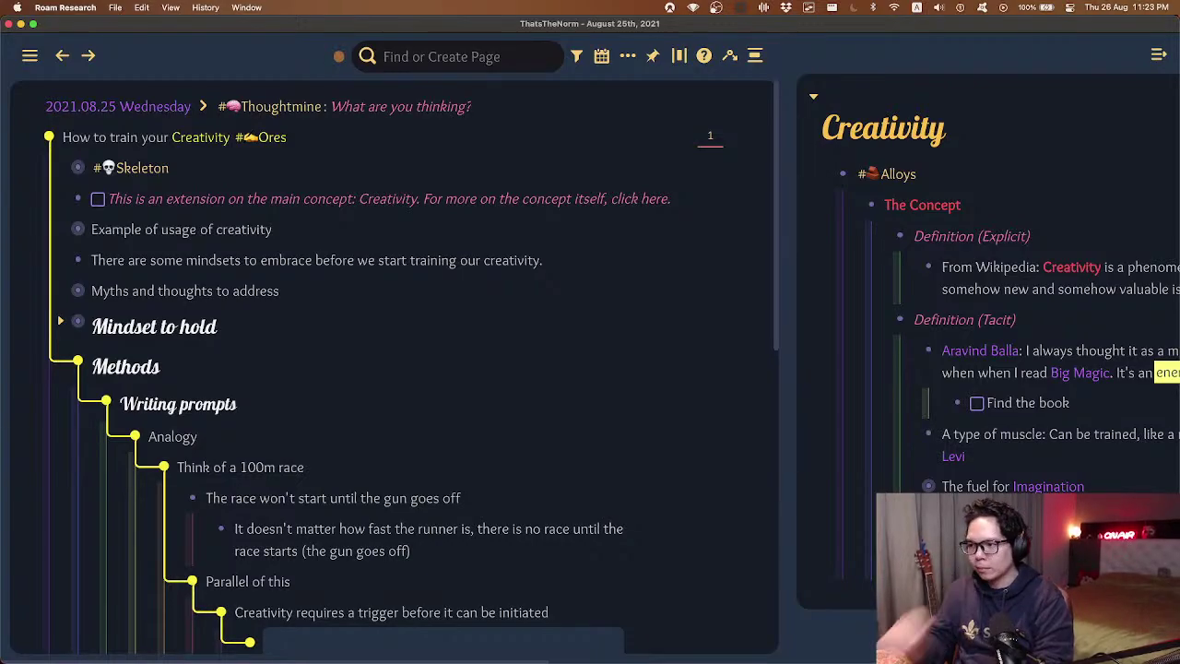
scroll(446, 407, "down", 6)
scroll(446, 406, "up", 2)
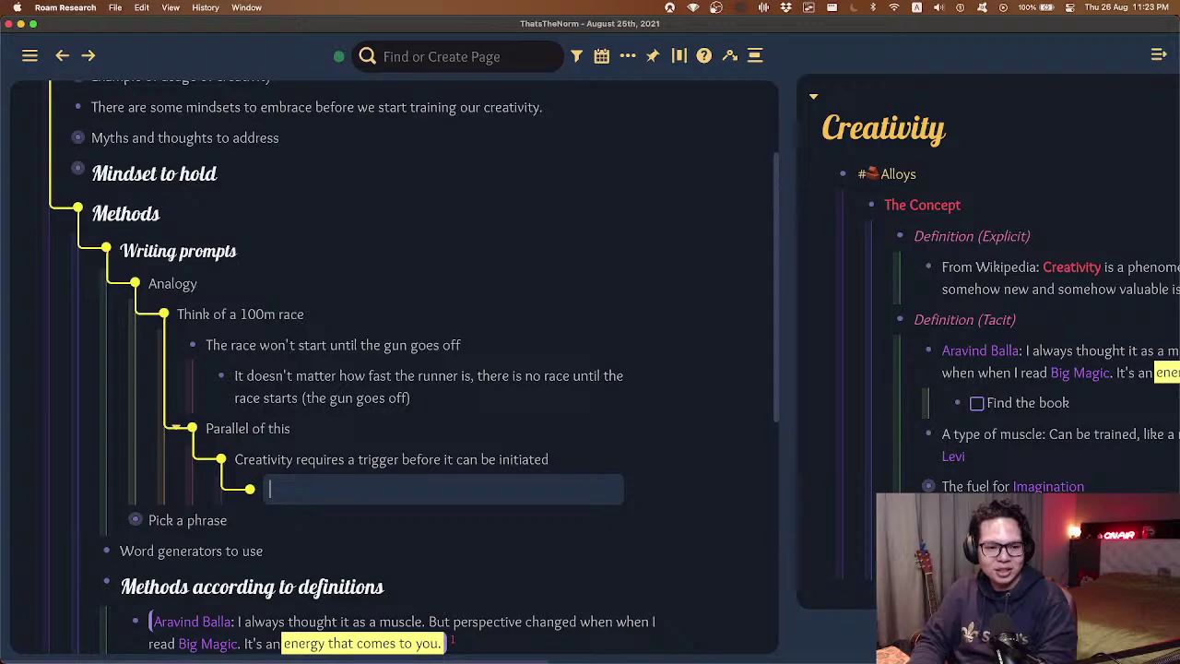
key("shift+Tab")
key("shift+Tab")
key("shift+Tab")
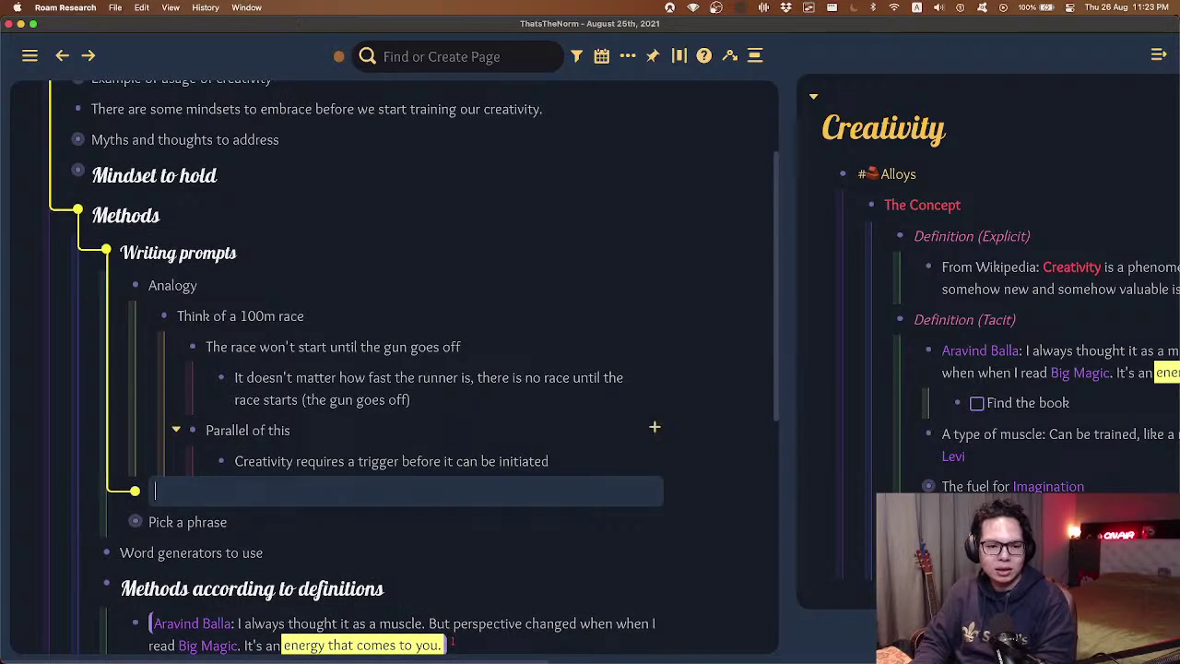
- Block-search the interviewee's first name plus "muse" and insert a reference to the 00:29:34 transcript block in the empty block
key("super+shift+9")
type("khalil musa")
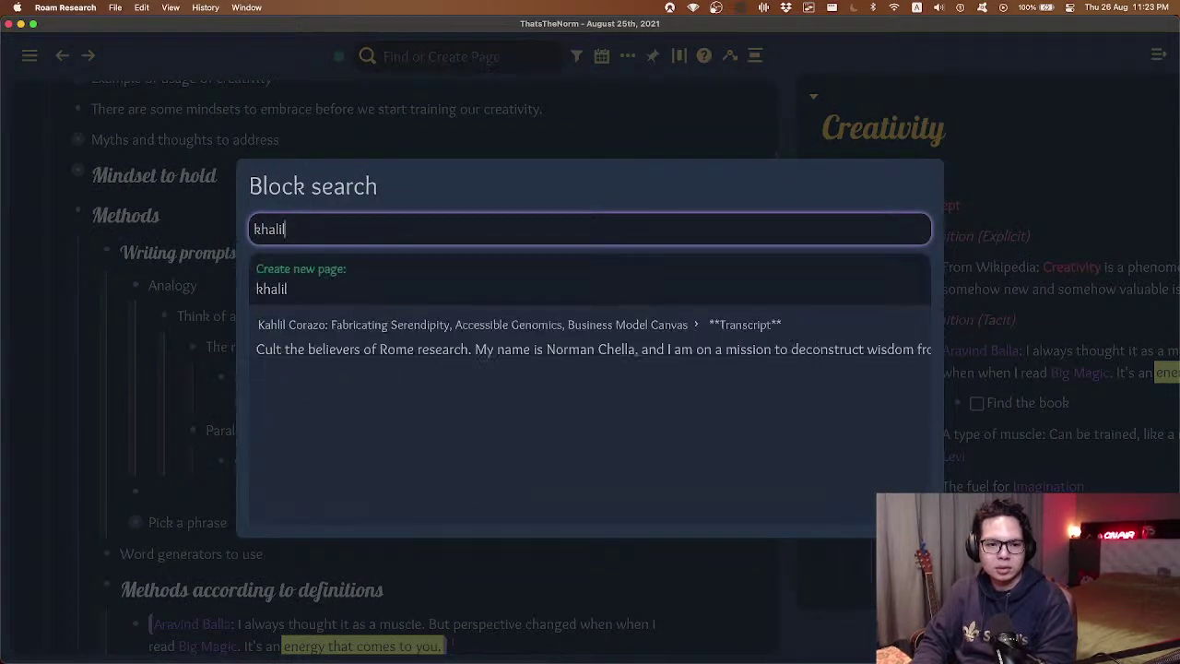
key("super+a")
key("BackSpace")
type("kahlil muse")
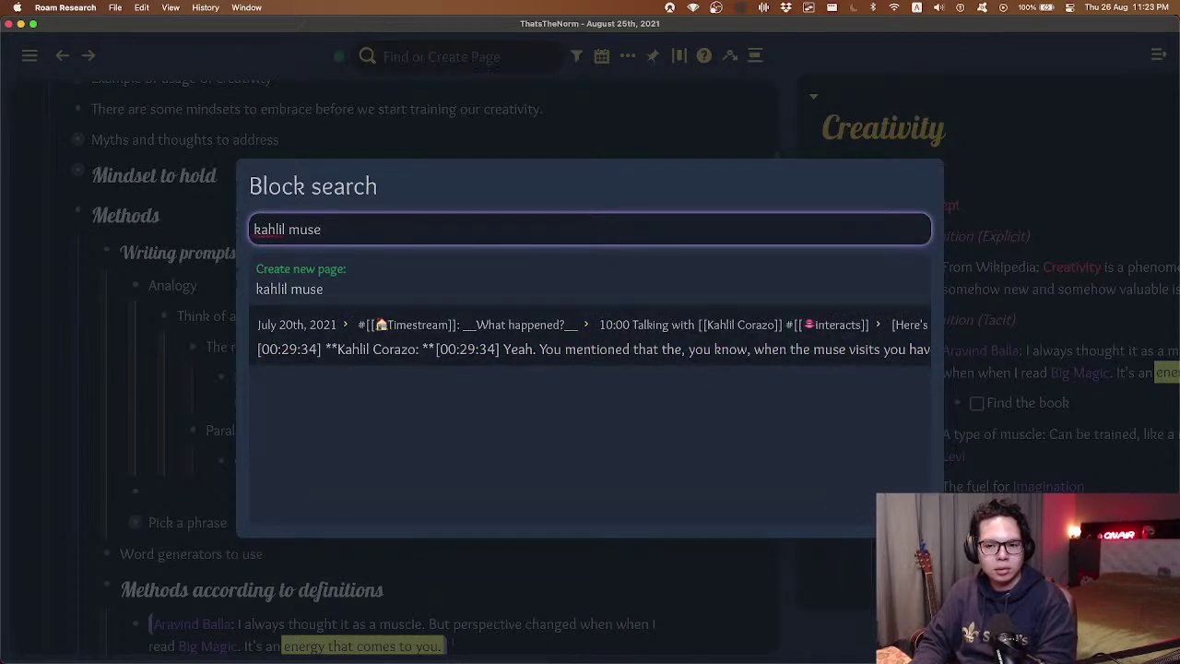
key("Down")
key("Return")
- Indent the transcript block reference until it is a child of "Creativity requires a trigger before it can be initiated"
key("Up")
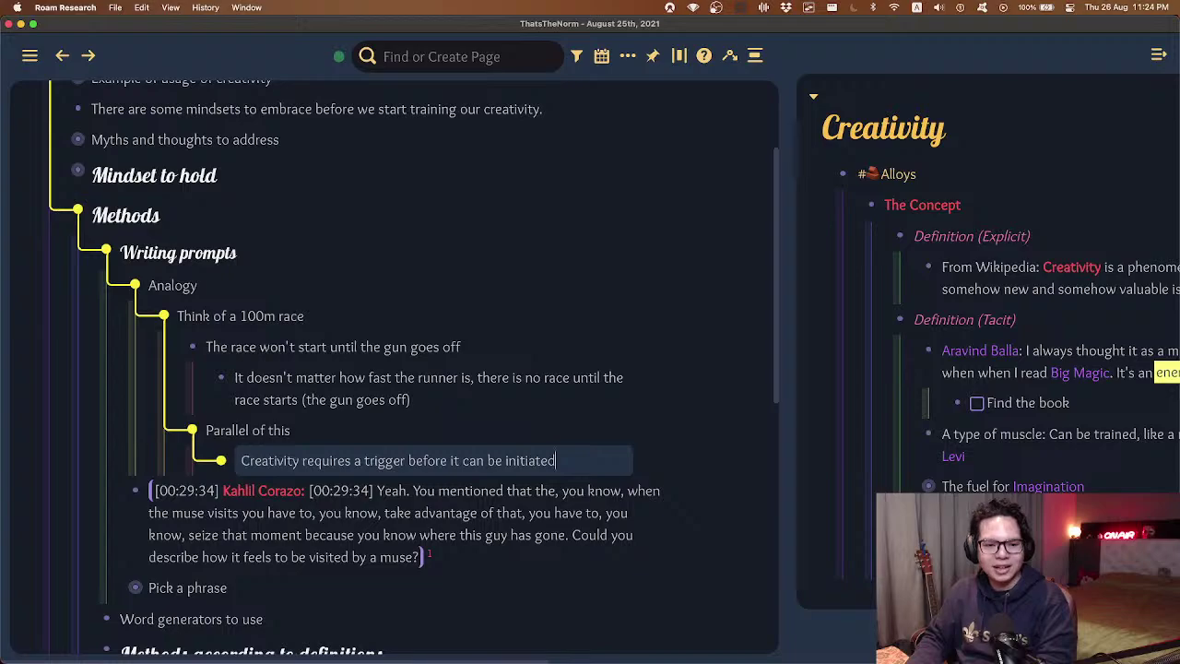
left_click(249, 490)
key("Tab")
key("Tab")
key("Tab")
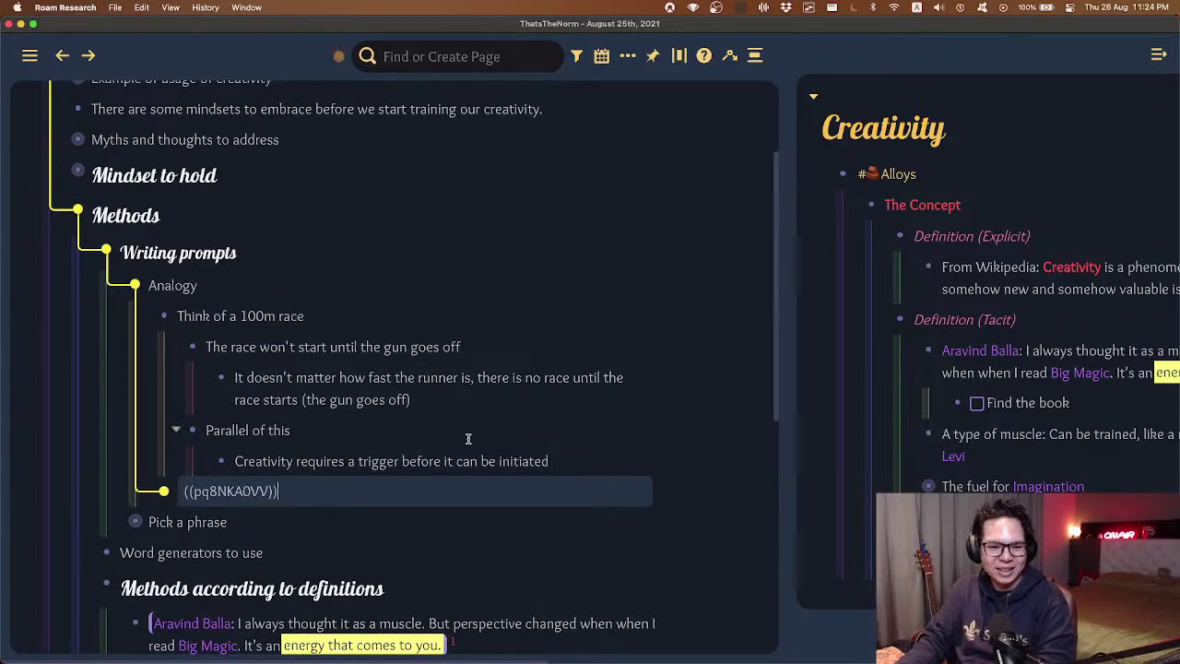
key("Tab")
- Add the block "eg. Being captured by a muse" under "Creativity requires a trigger before it can be initiated", above the transcript reference
key("Up")
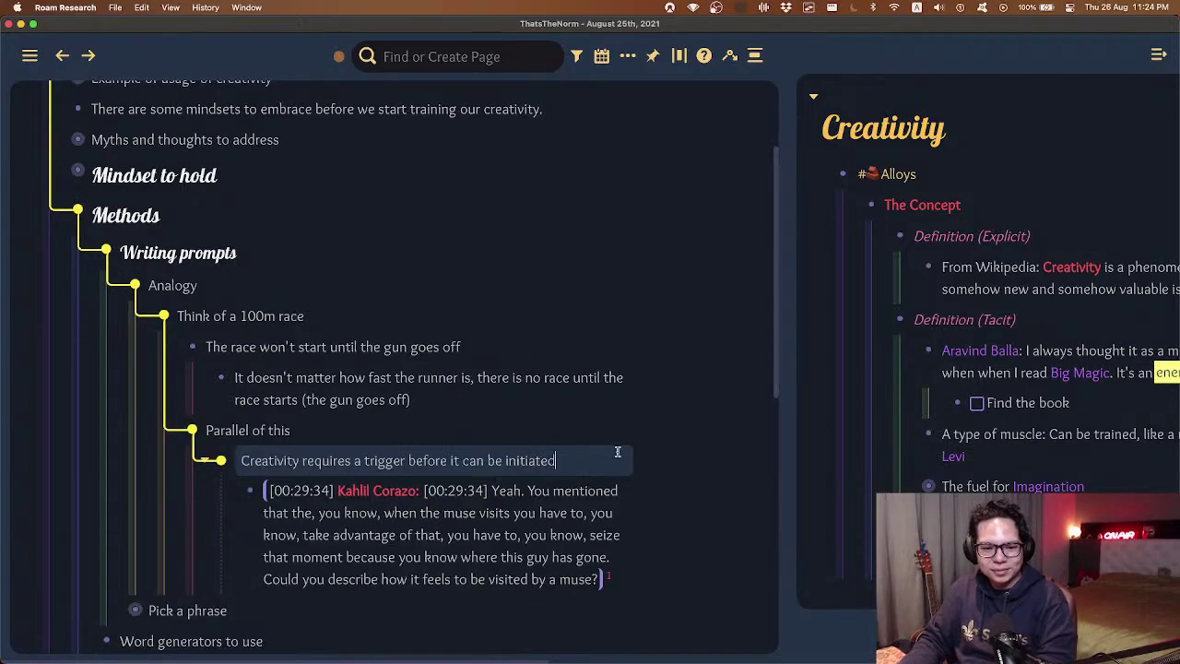
key("Return")
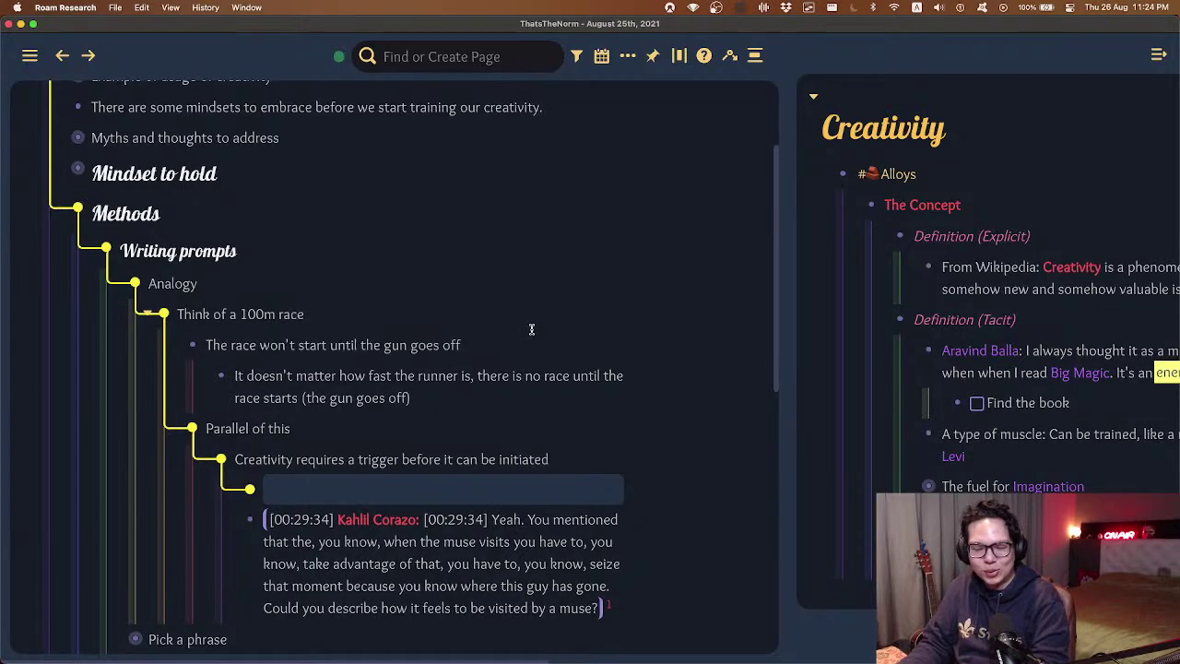
scroll(530, 329, "down", 1)
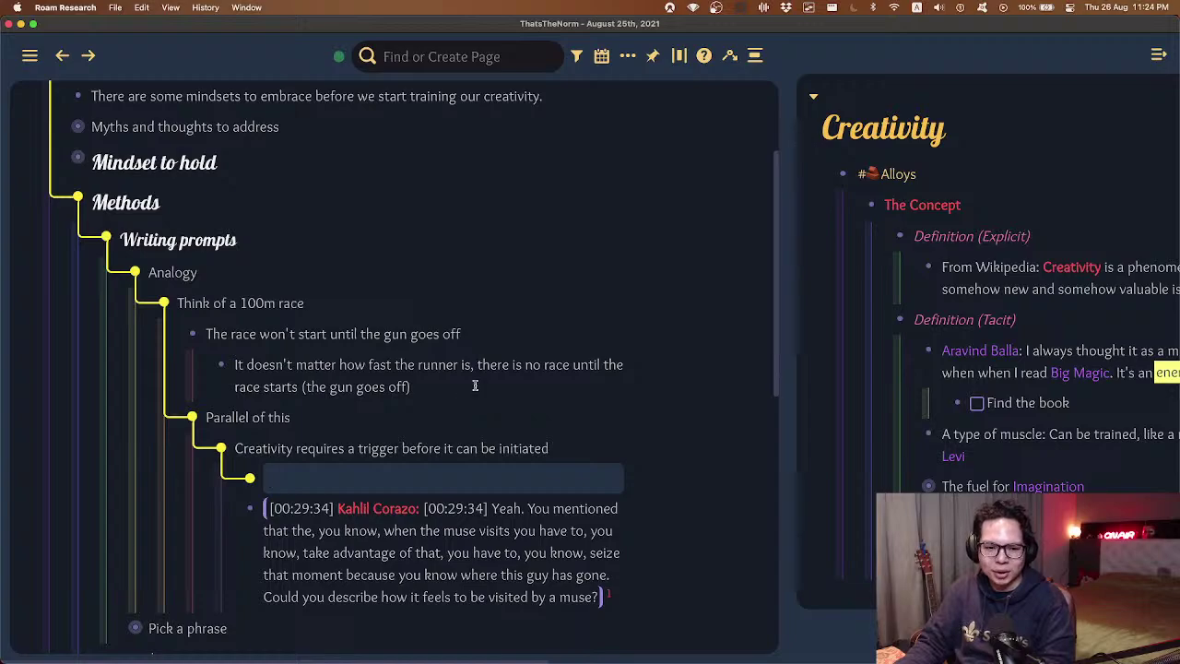
scroll(415, 369, "down", 5)
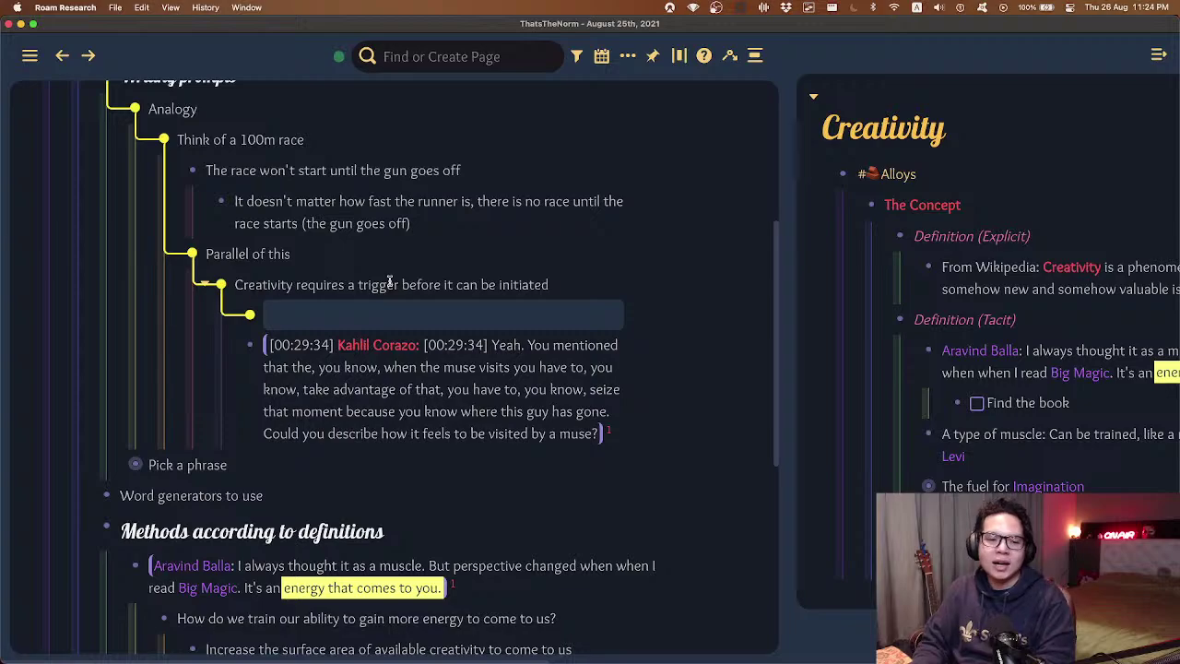
type("eg. B")
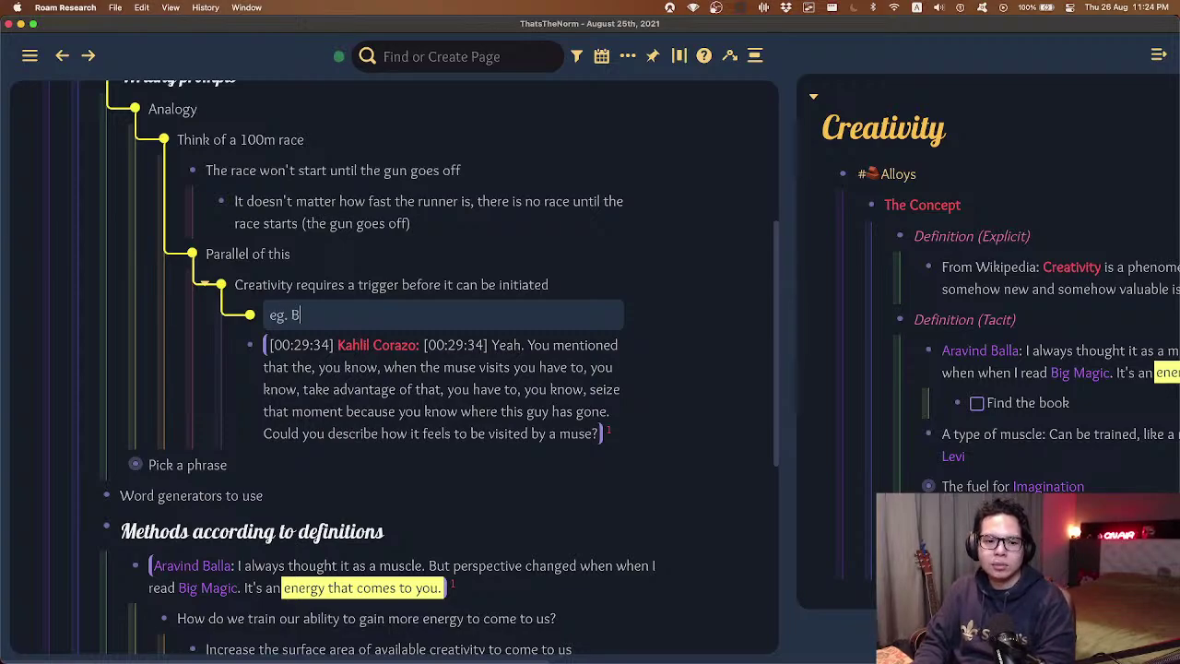
type("eing captured by a muse")
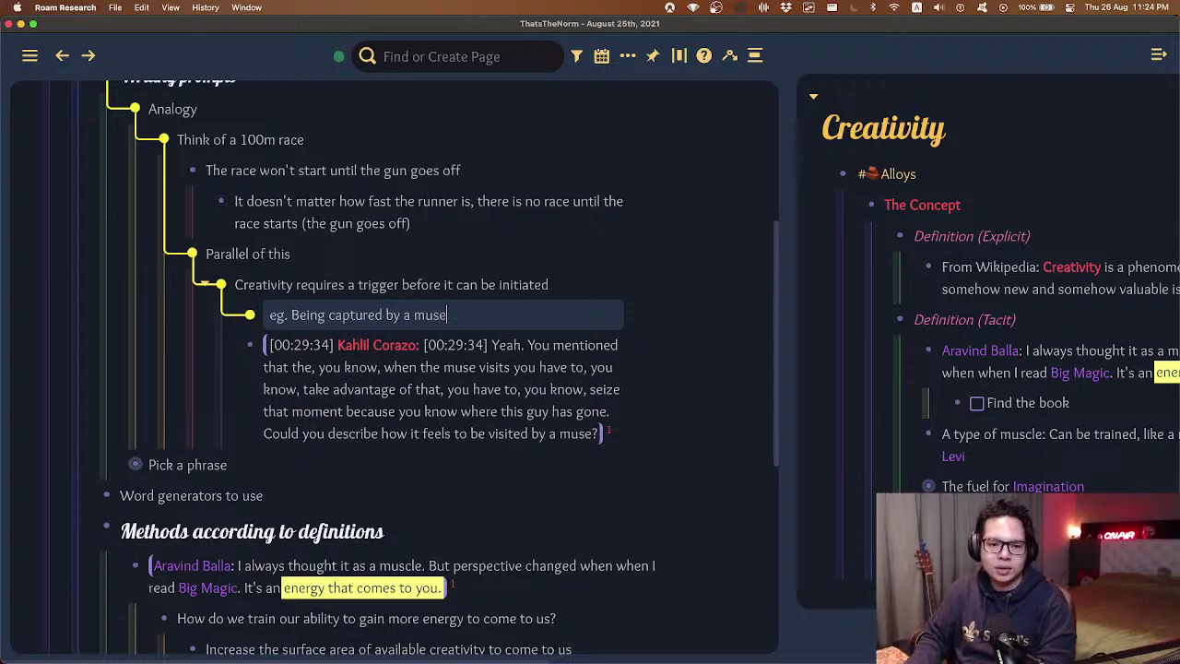
- Nest the 00:29:34 transcript reference under "eg. Being captured by a muse"
key("Down")
key("Tab")
key("Return")
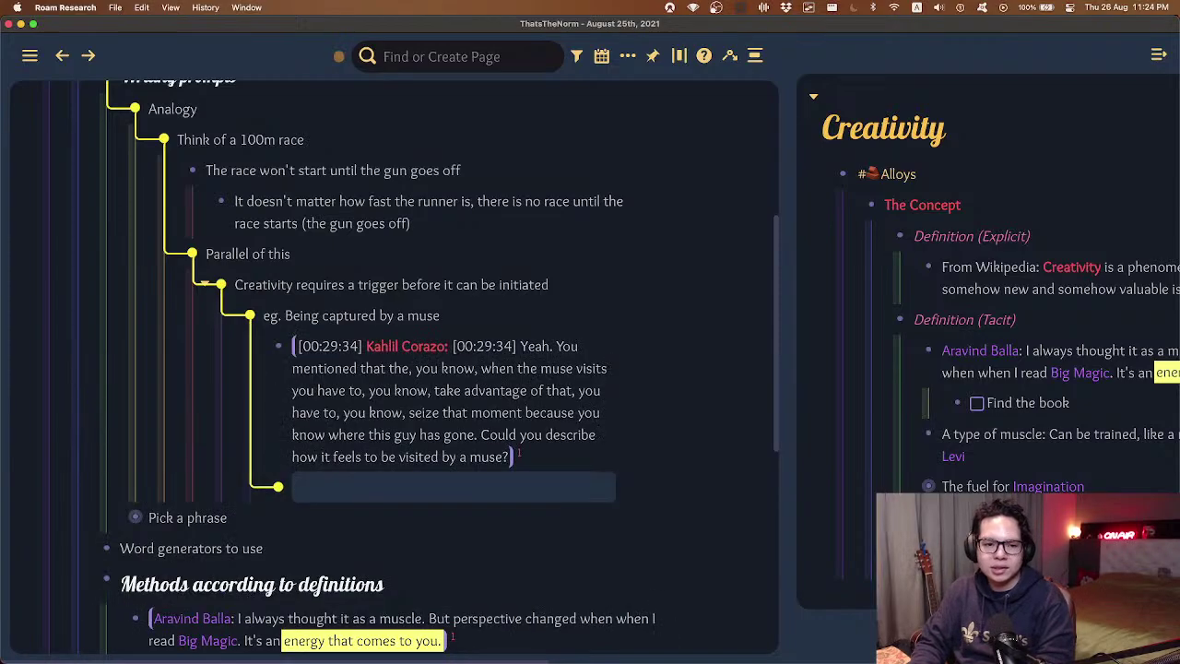
key("BackSpace")
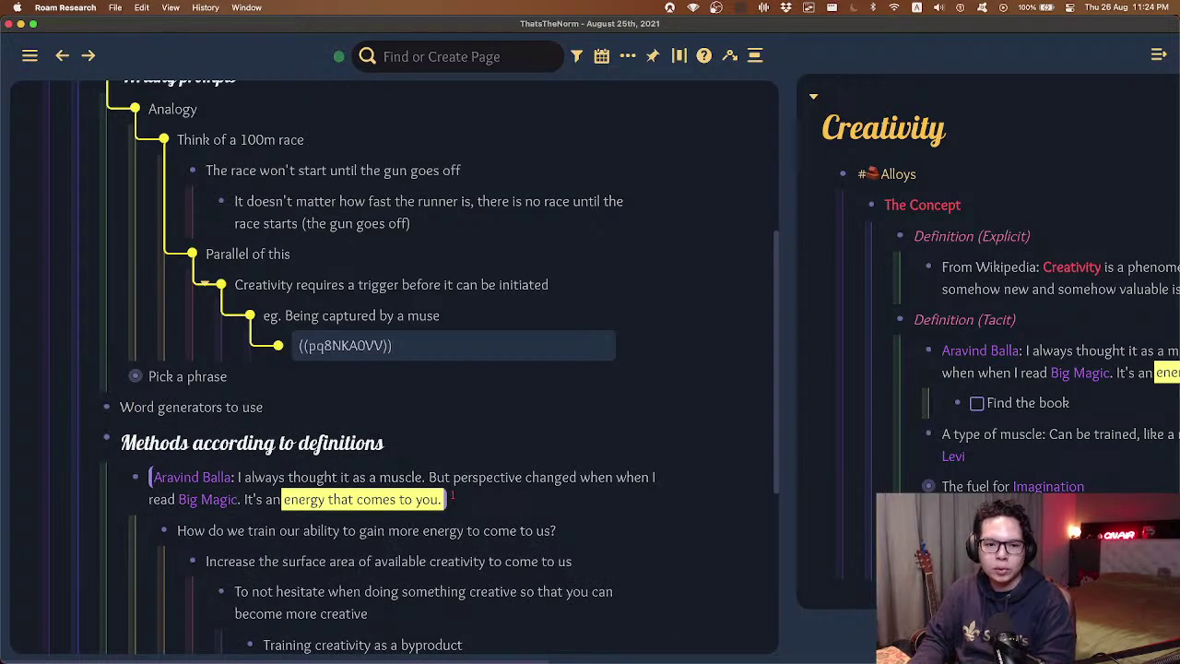
- Above the transcript reference, add "Link back to interview with … on his YouTube channel", filling the gap with a page link to the transcript speaker
key("Return")
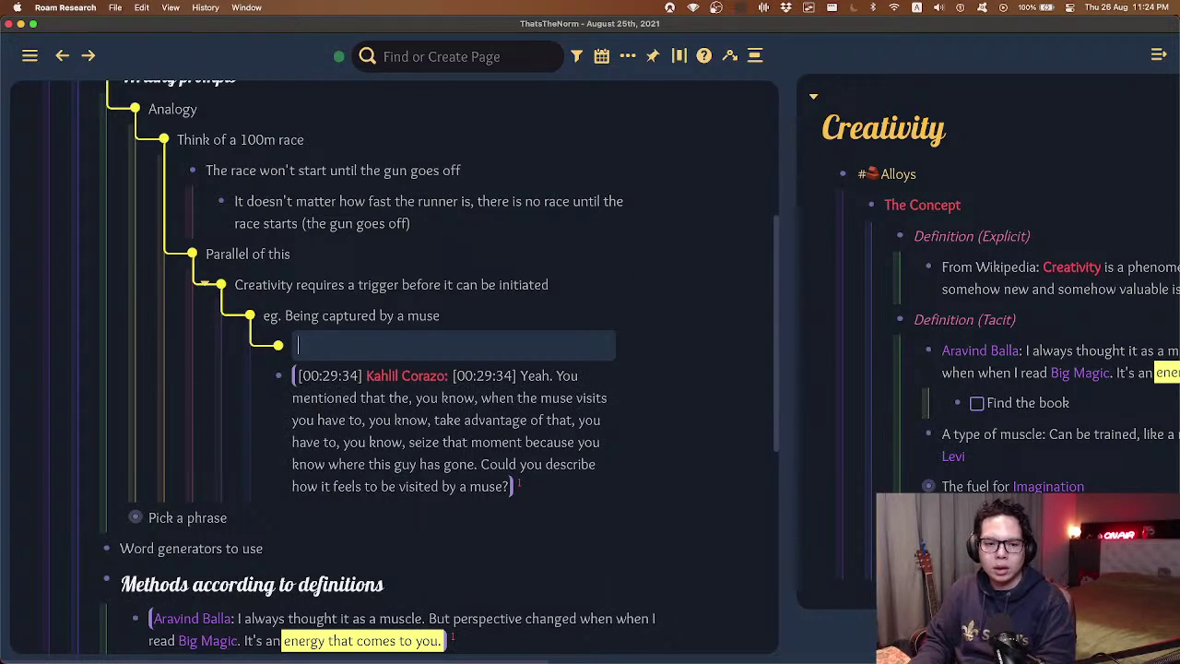
type("Link back to ")
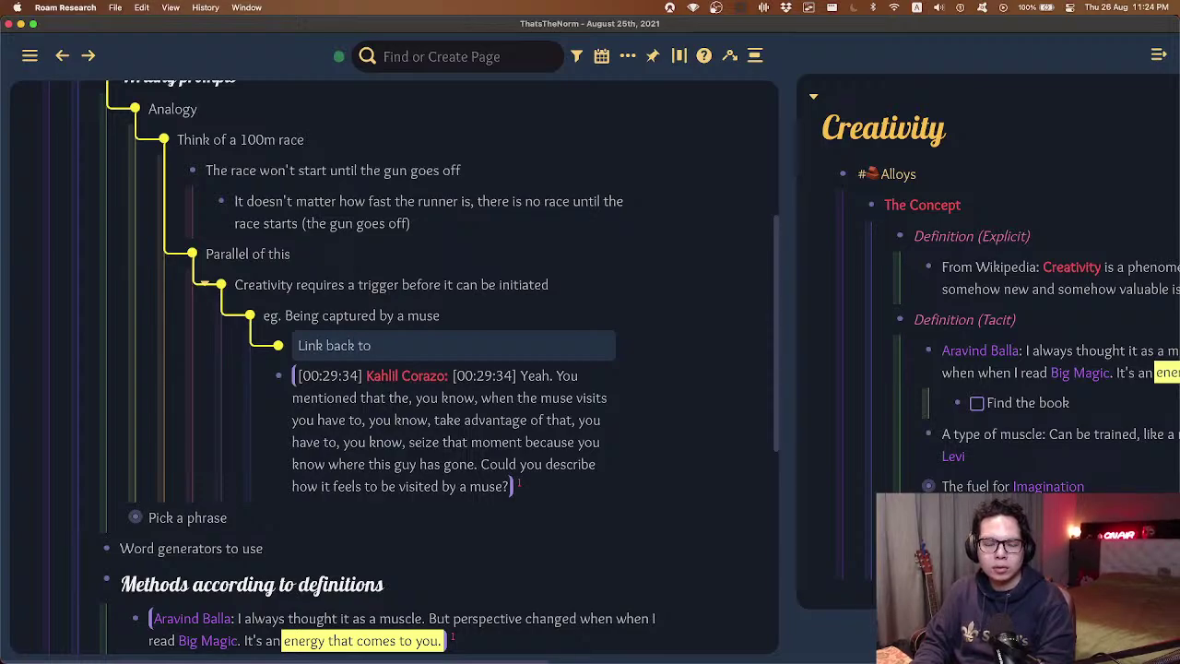
type("interview with ")
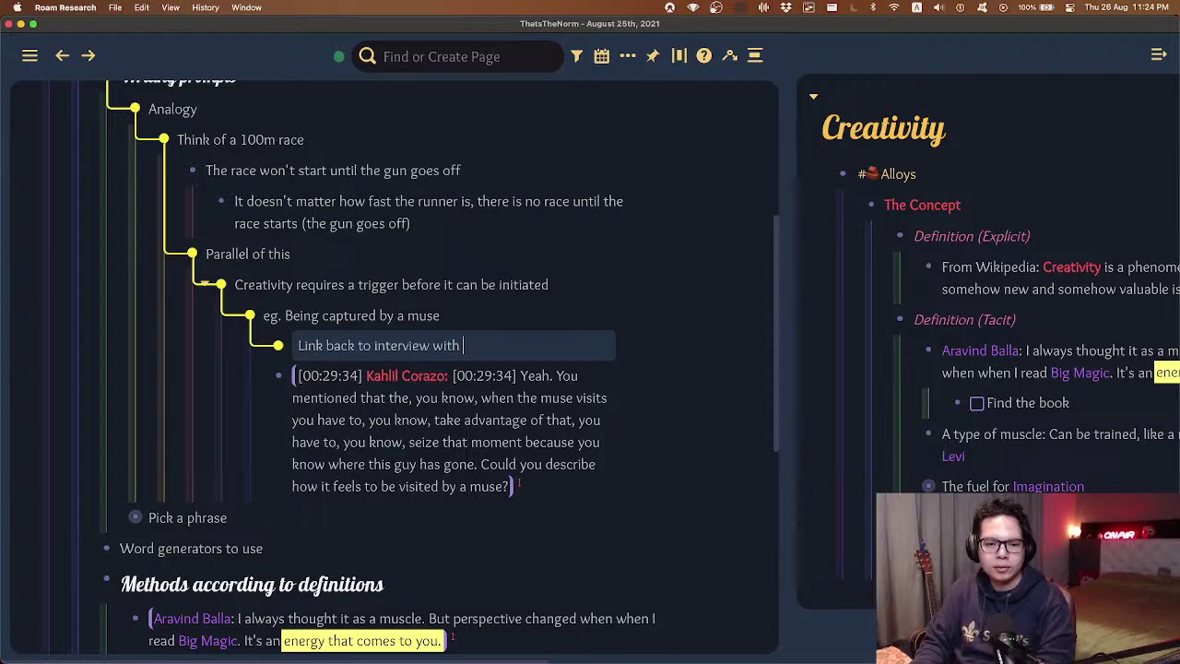
type("[[kahl")
key("Down")
key("Return")
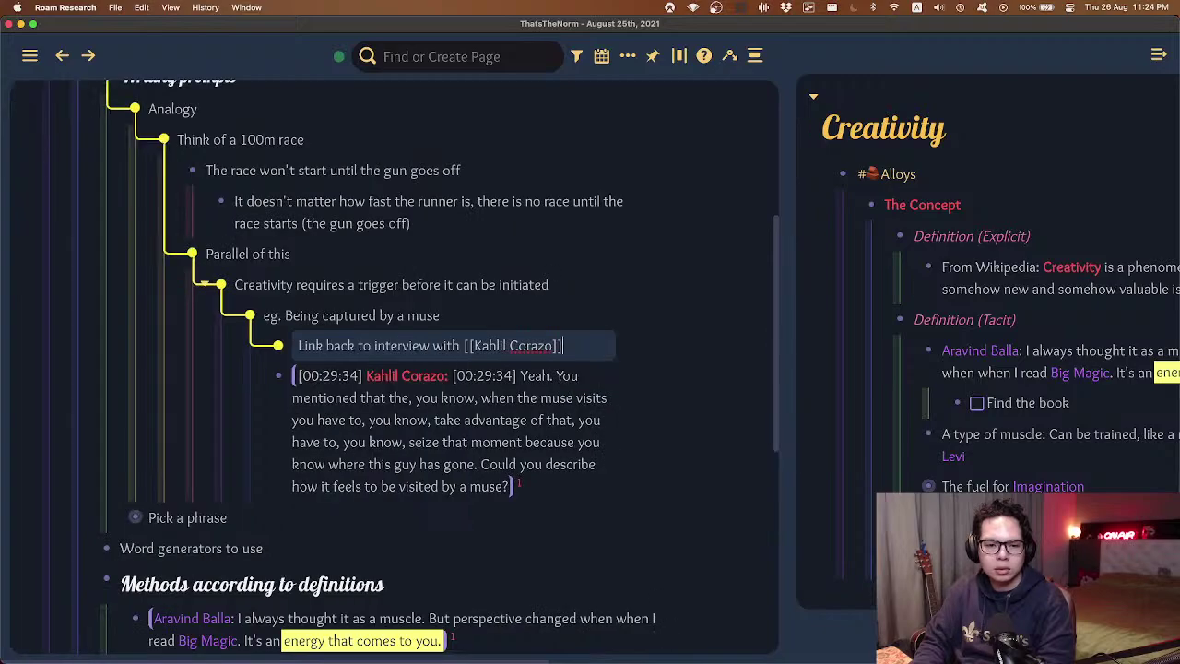
type("o")
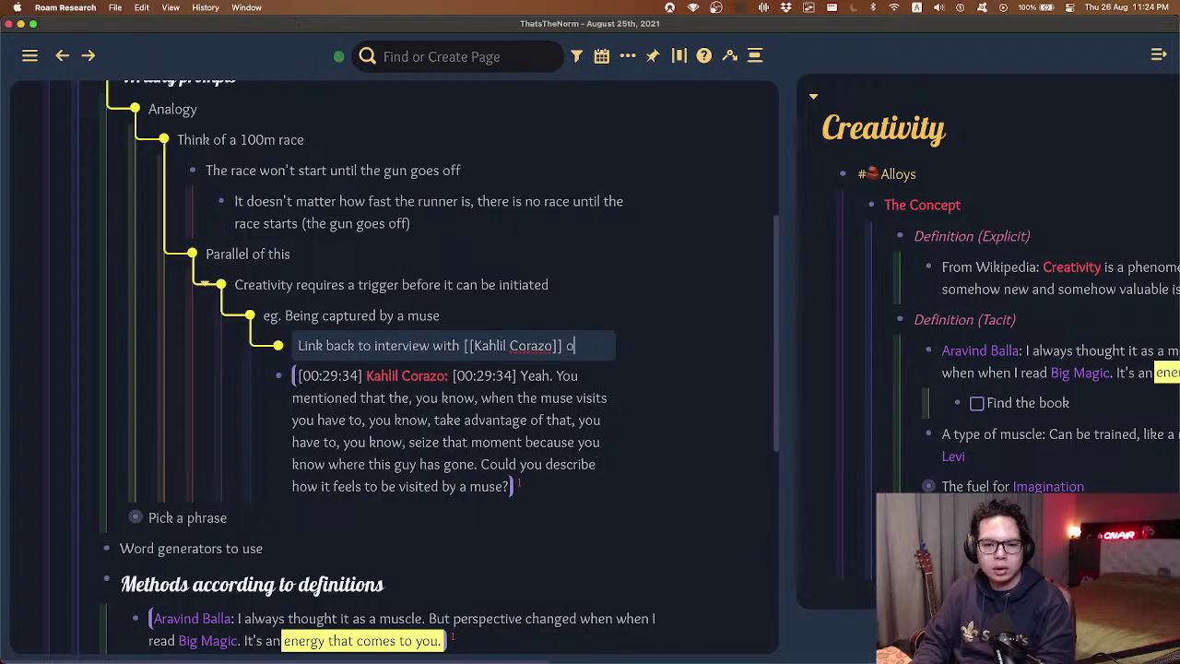
type("n his YouTube channel")
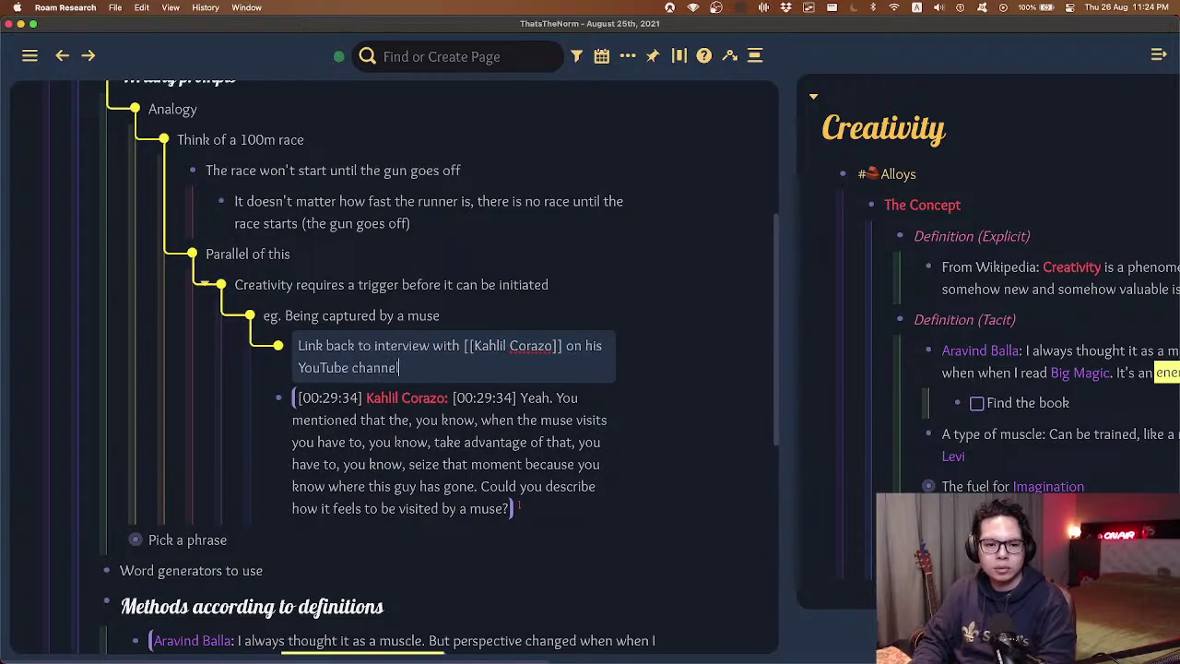
- Turn the "Link back to interview" block into a to-do and nest the transcript reference under it
key("ctrl+Return")
key("Down")
key("Tab")
key("Escape")
- Jump to the block "eg. Being captured by a muse" and collapse its children
key("g")
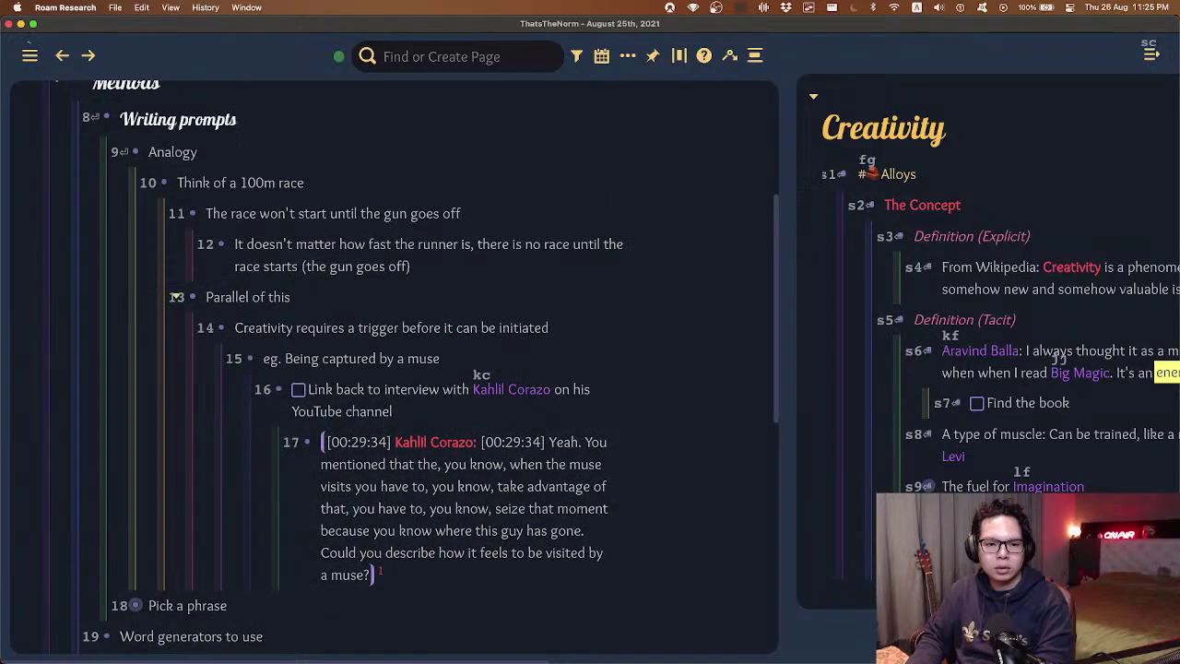
key("1")
key("5")
key("super+Up")
- Add the sibling block "Observing a painting" below "eg. Being captured by a muse", followed by an empty block
key("Return")
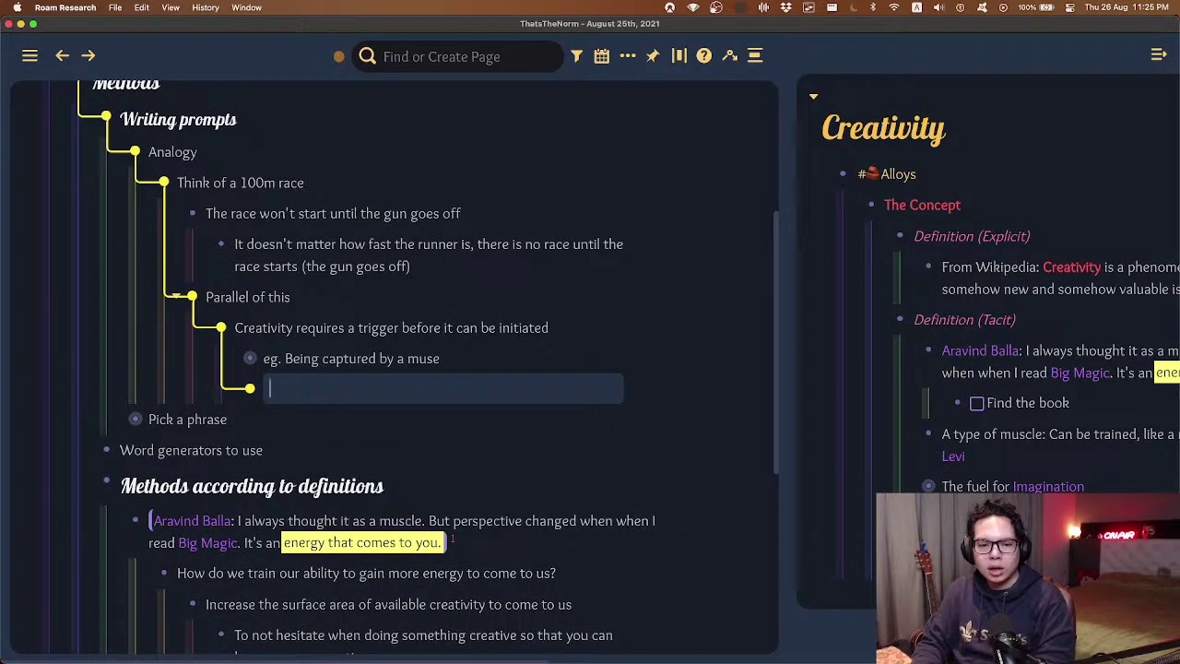
type("Observing ")
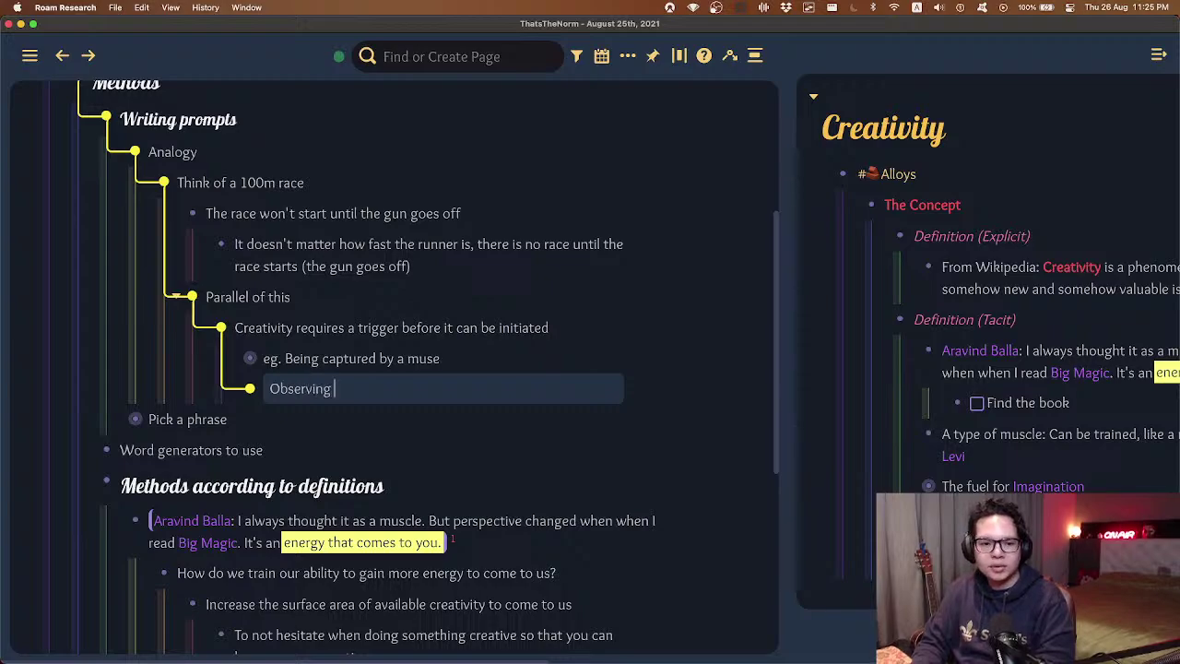
type("a painting")
key("Return")
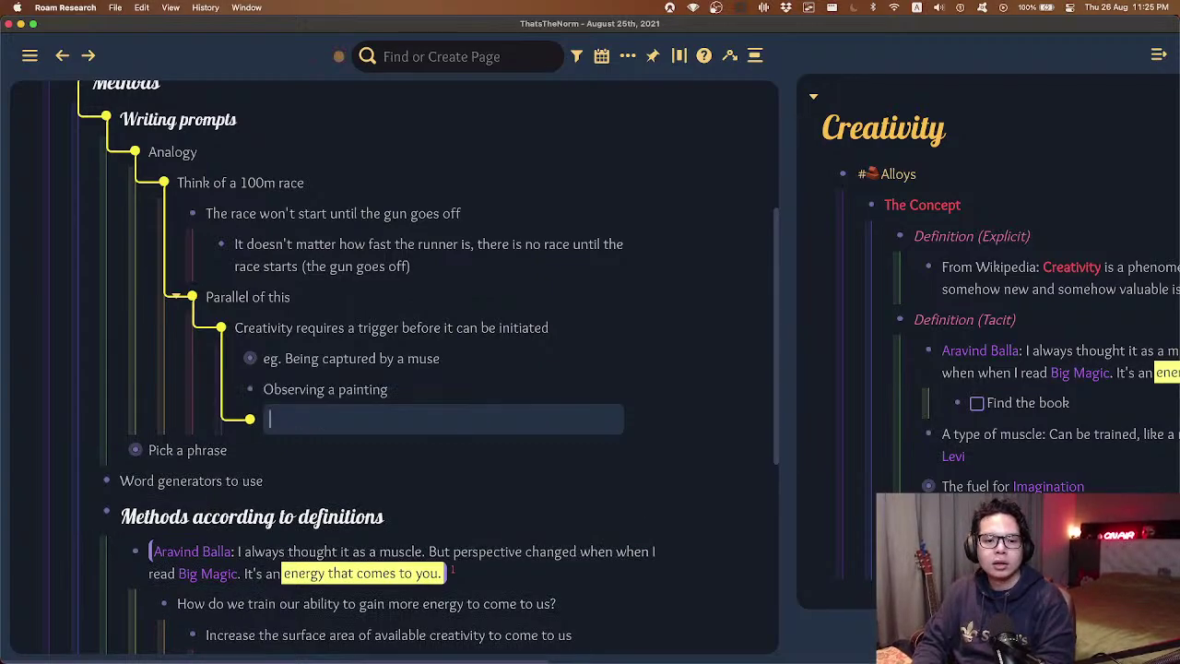
- Add the bullet "Shower thoughts" with a nested bullet "Suddenly thinking about a question that pops up, and you gain some form of epiphany/insight"
type("Shower thoughts")
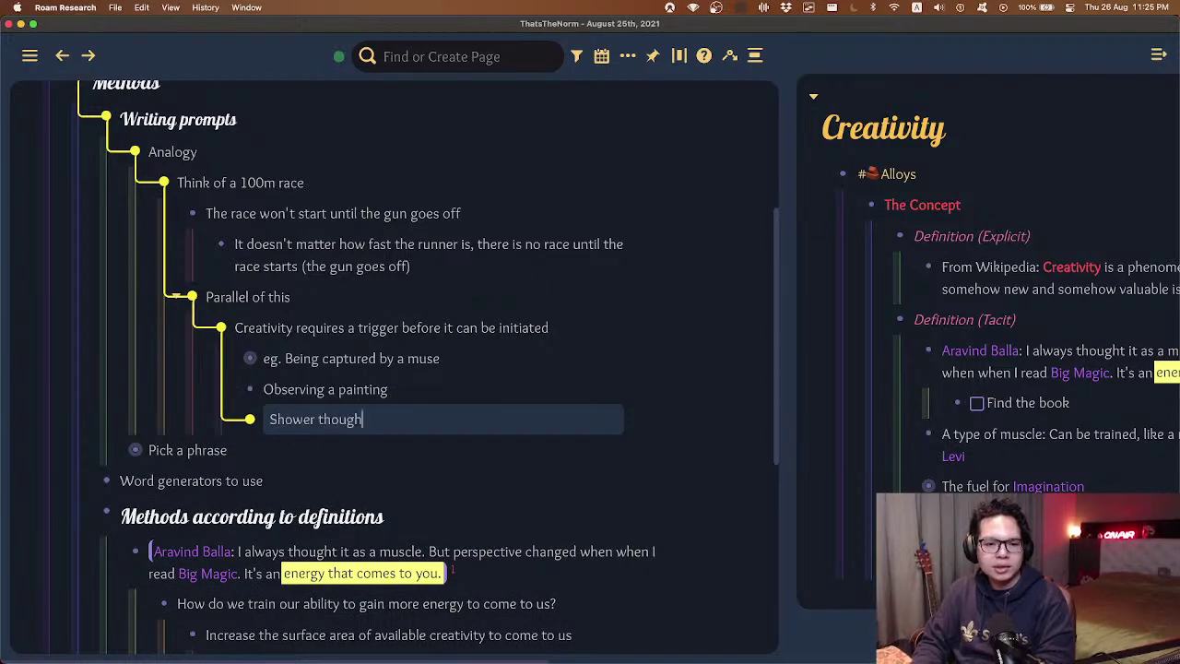
key("Return")
key("Tab")
type("Suddenly thinking abou")
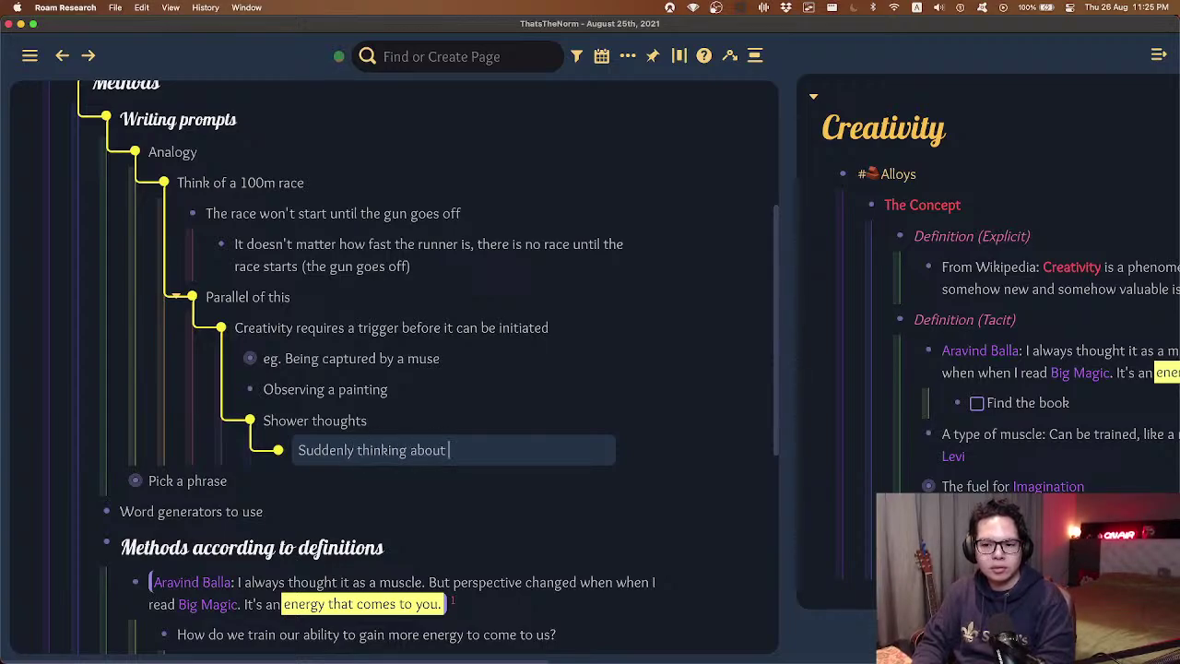
type("t a question that pops ")
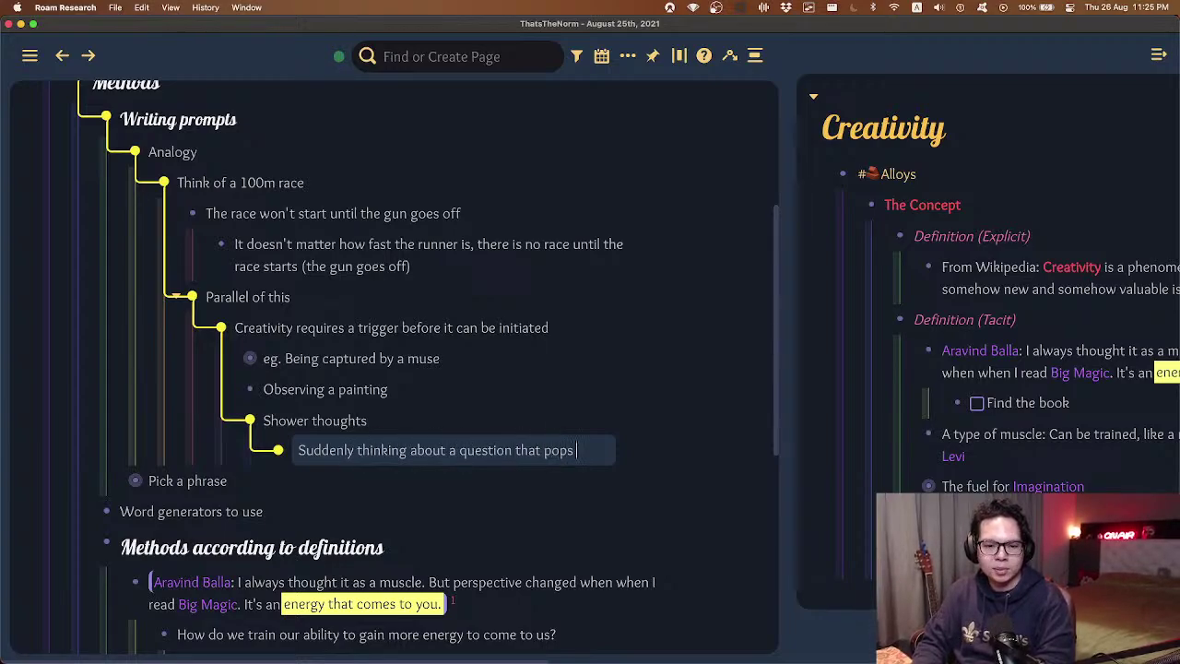
type("up. and you gain some ")
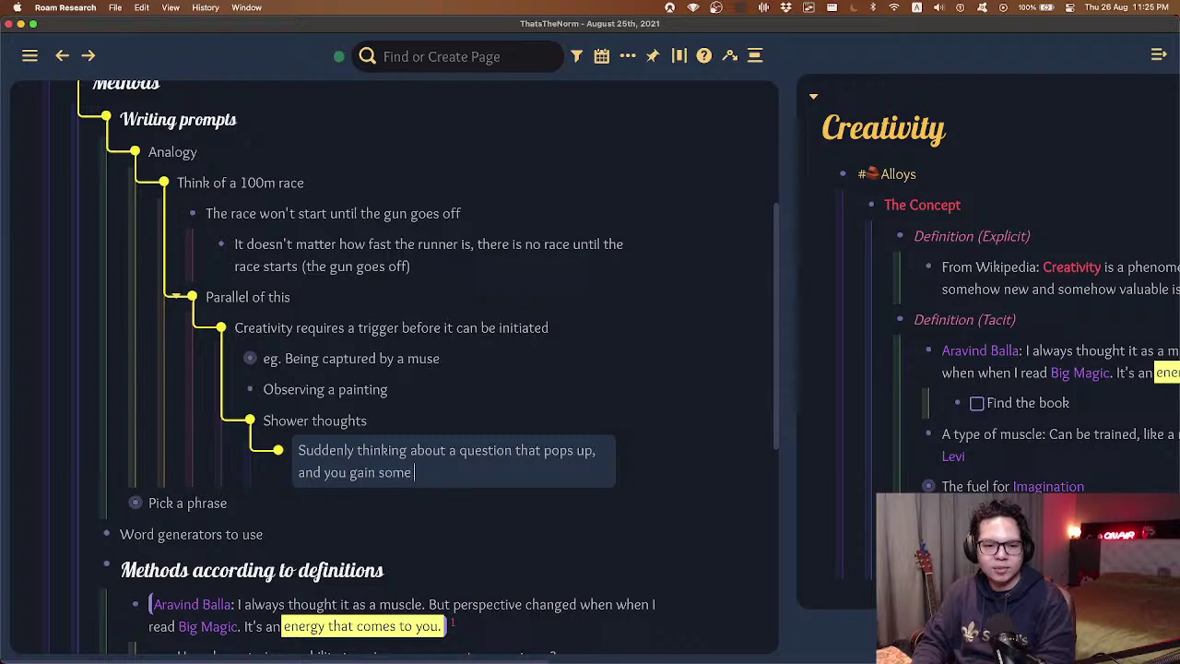
type("form of epiphany/e")
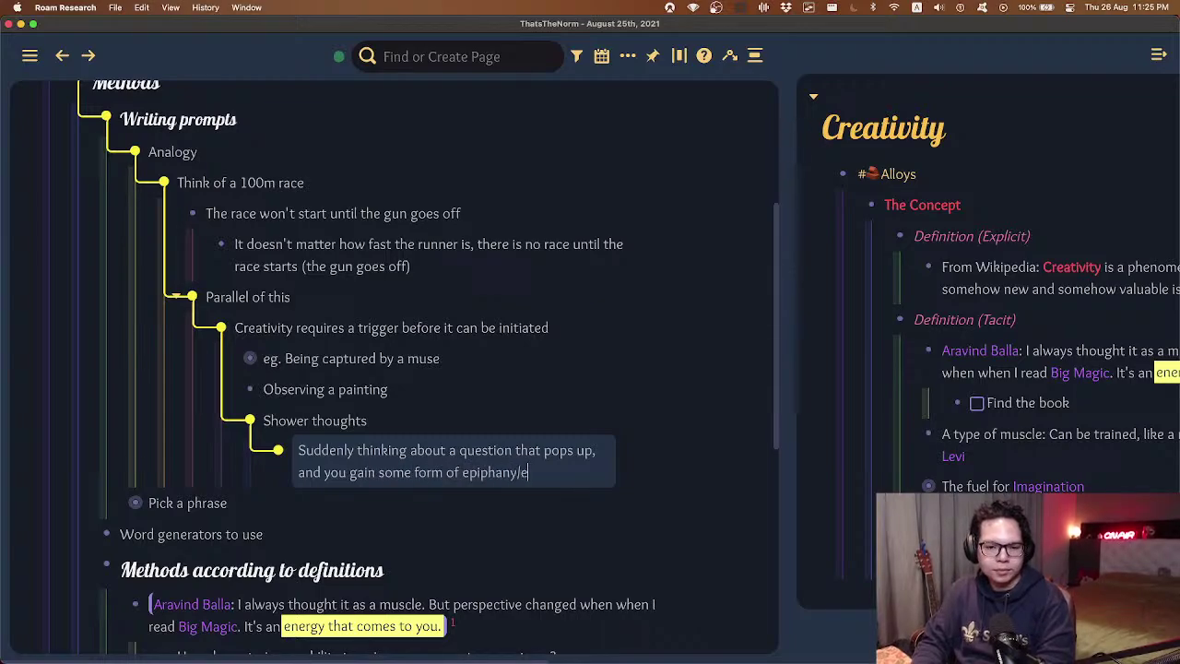
key("BackSpace")
type("insight")
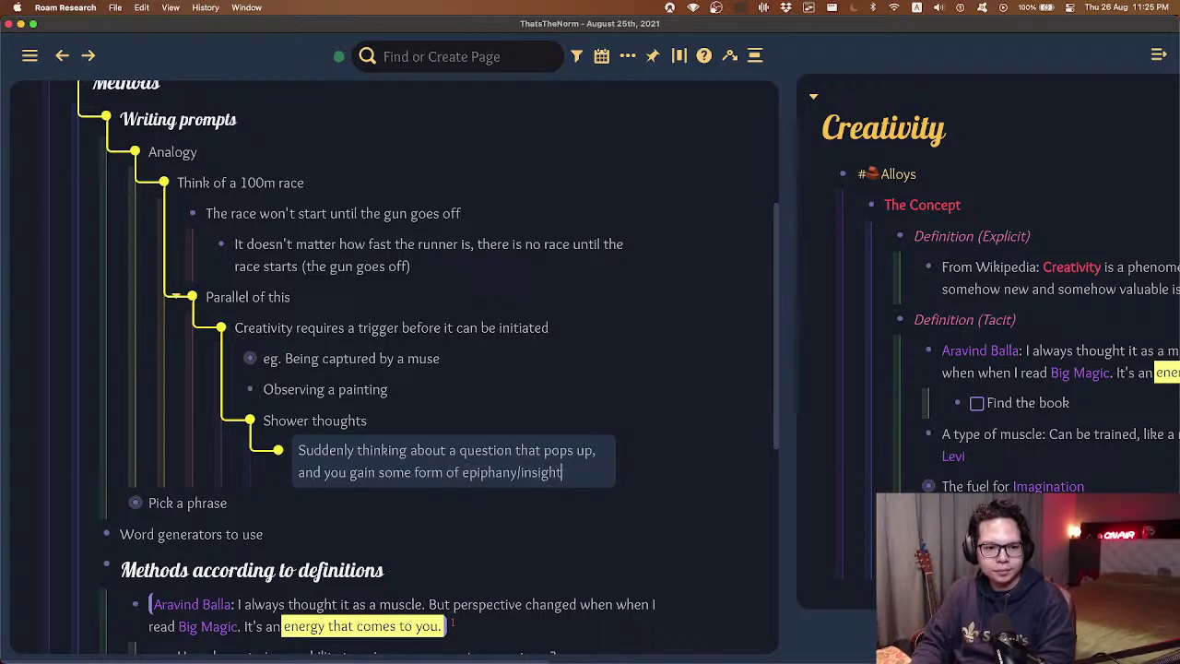
key("Return")
key("Escape")
key("g")
key("1")
key("0")
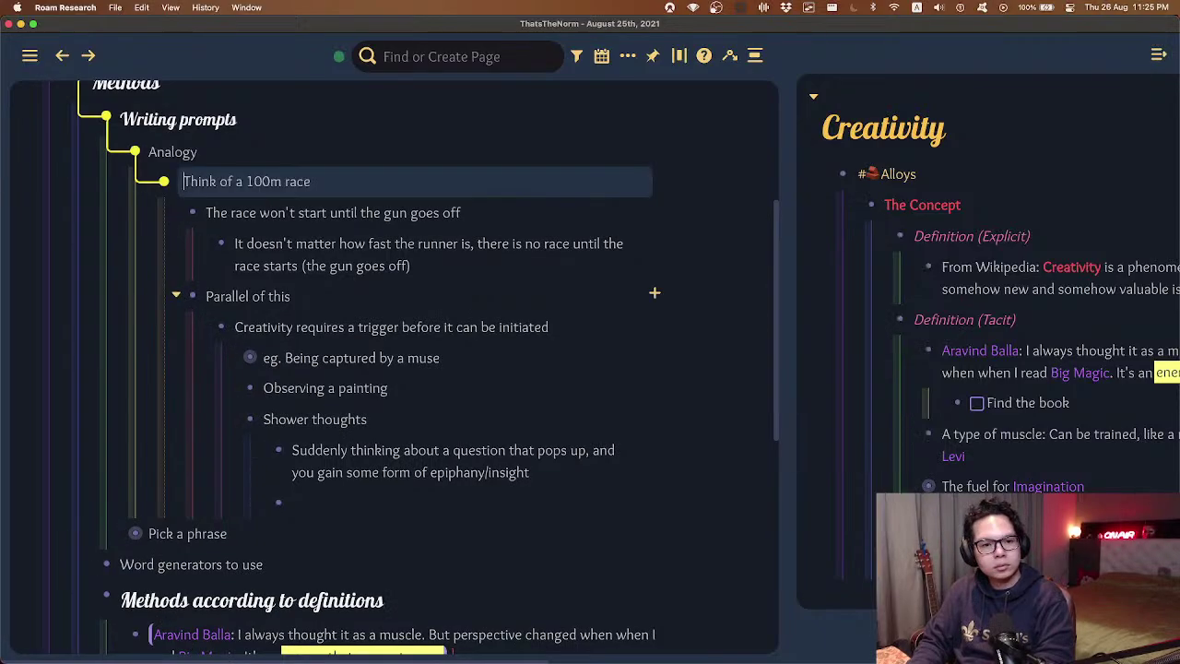
key("super+Up")
key("Down")
key("Up")
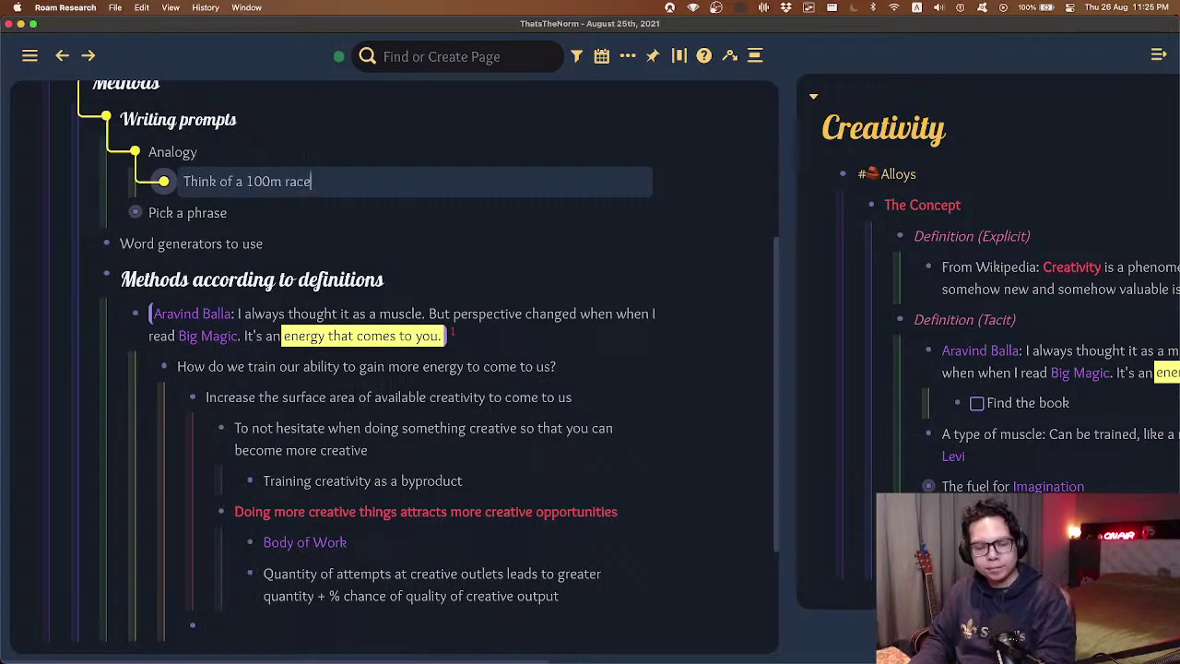
key("super+Down")
key("Down")
key("Down")
key("Down")
key("Down")
key("Up")
key("super+Up")
key("Up")
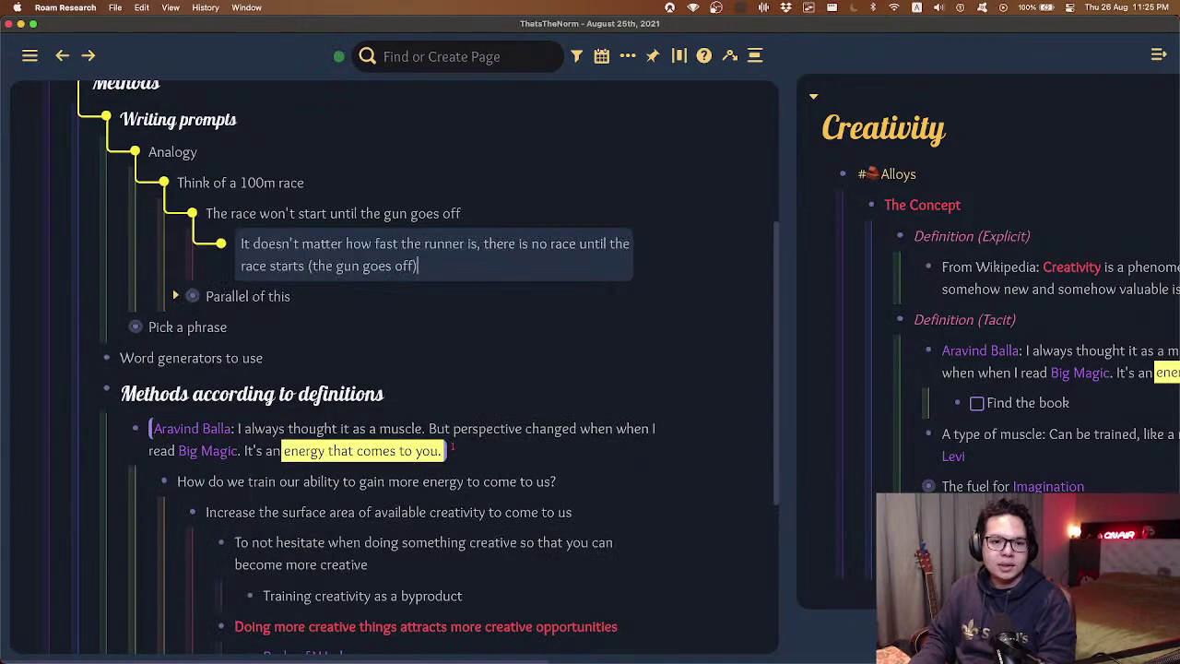
key("Down")
key("super+Down")
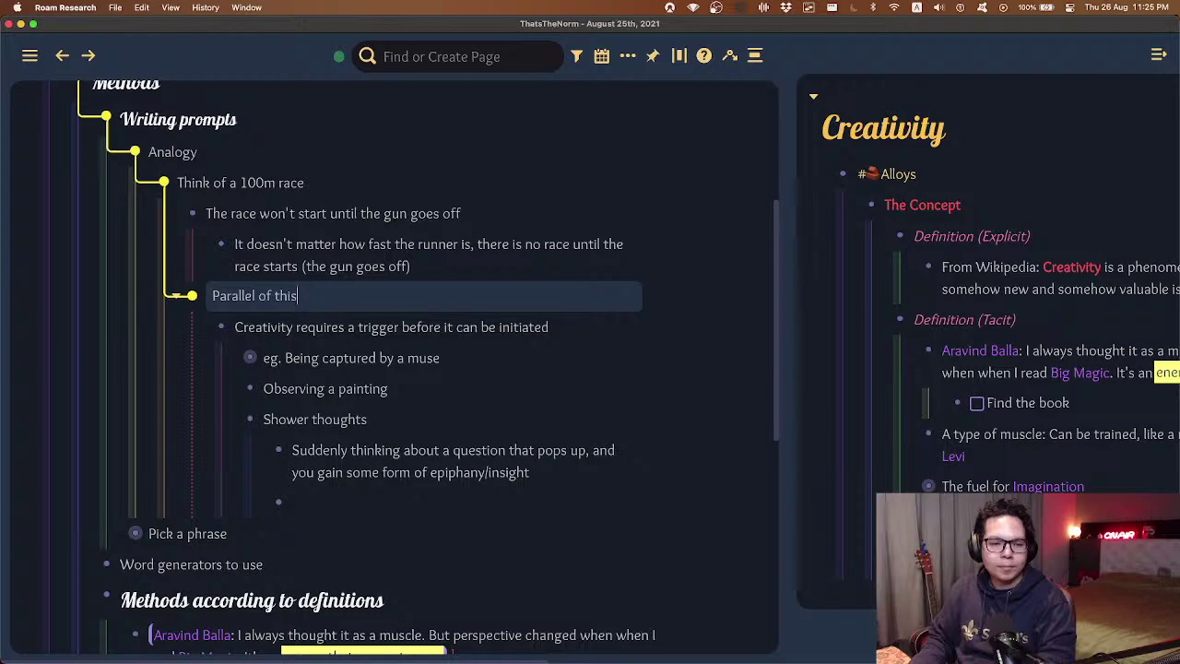
- Move the block "Creativity requires a trigger before it can be initiated" with its children directly under Writing prompts, above Analogy
key("Down")
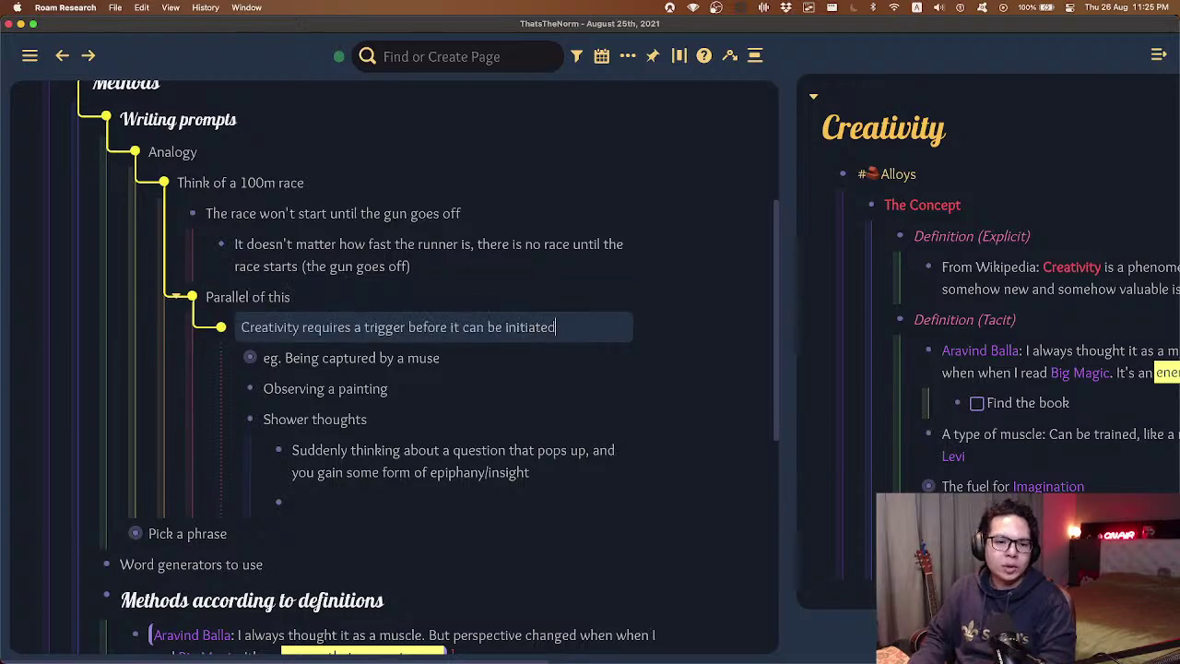
key("shift+Tab")
key("shift+Tab")
key("shift+Tab")
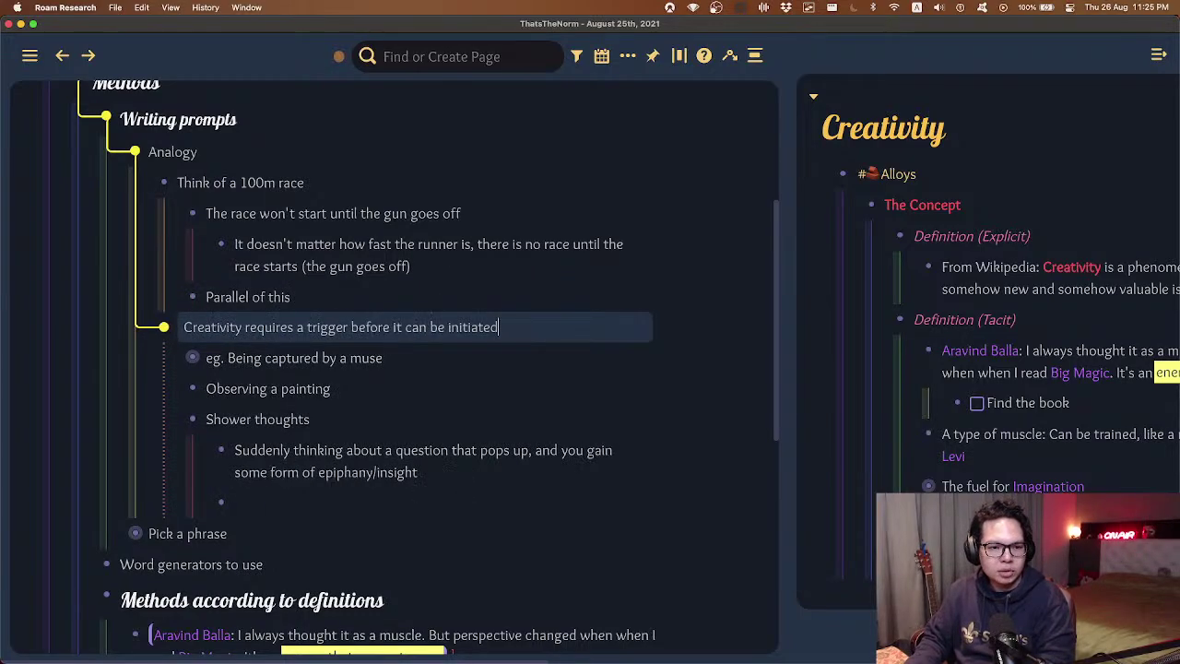
key("super+shift+Up")
key("Down")
key("Up")
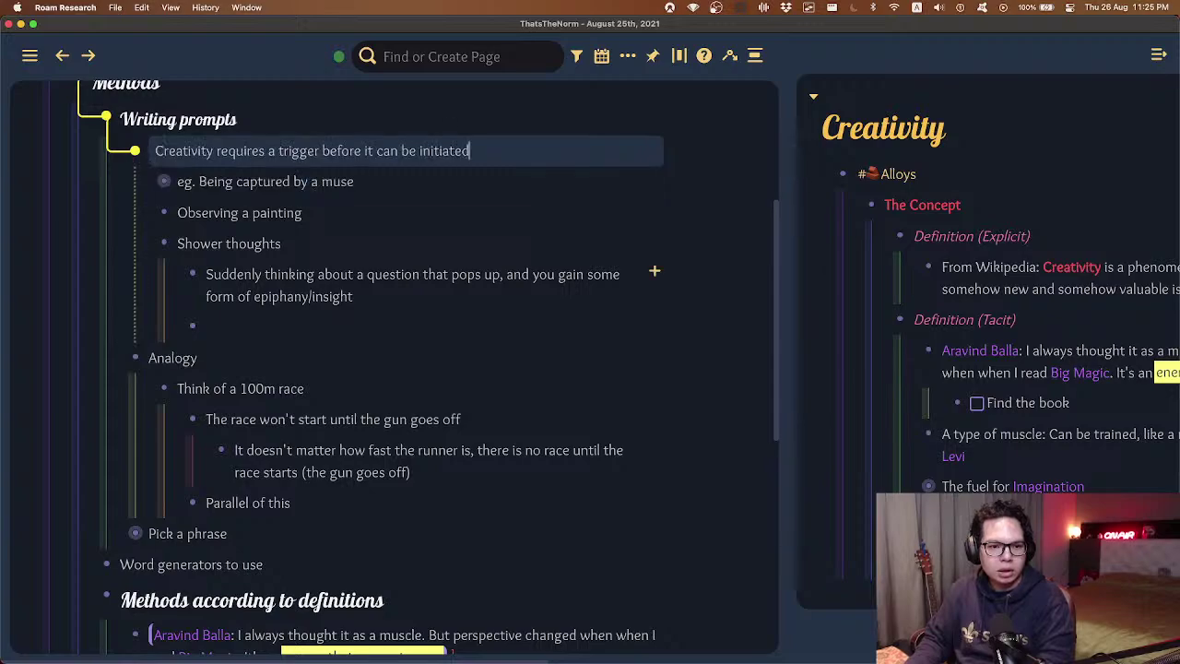
- Nest the Analogy block under "Creativity requires a trigger before it can be initiated" and make it the first child
key("super+Up")
key("Down")
key("Tab")
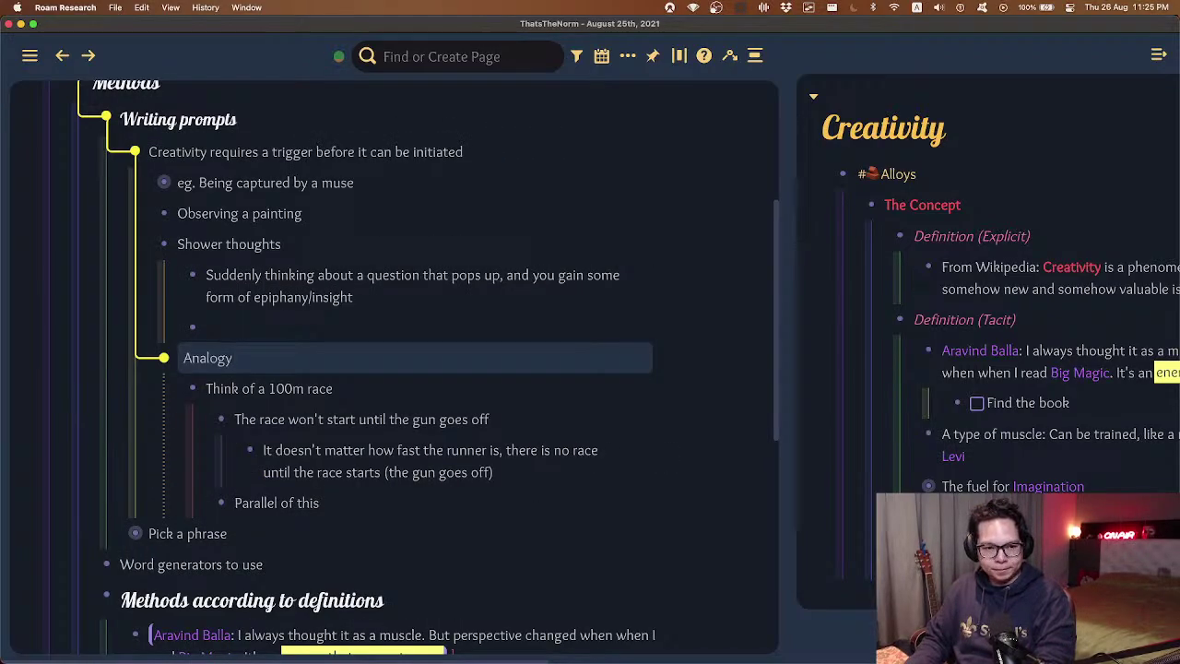
key("super+shift+Up")
key("super+shift+Up")
key("super+shift+Up")
- Make the word "Analogy" bold and collapse its block
key("super+a")
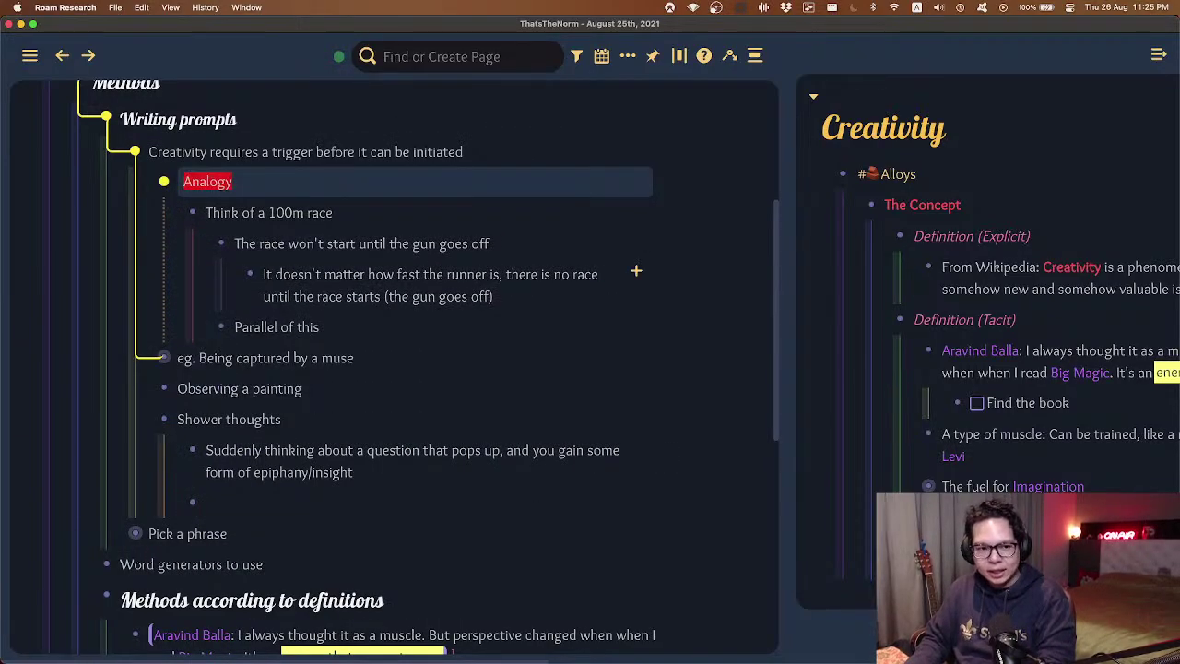
key("super+b")
key("Up")
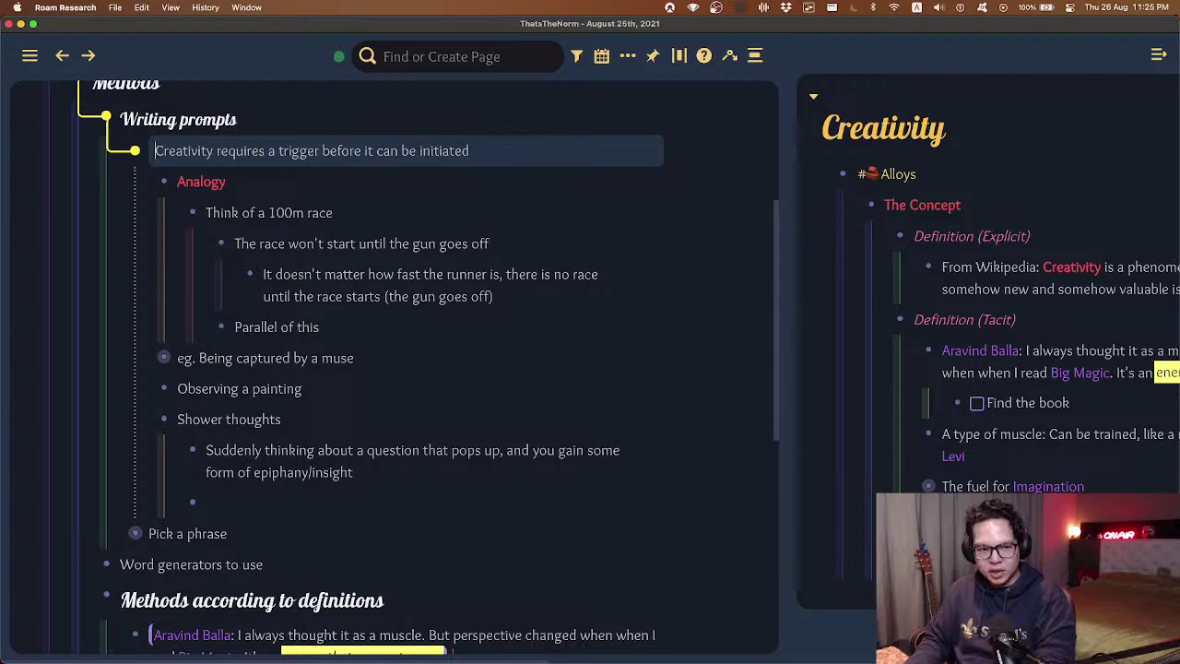
key("super+a")
key("Down")
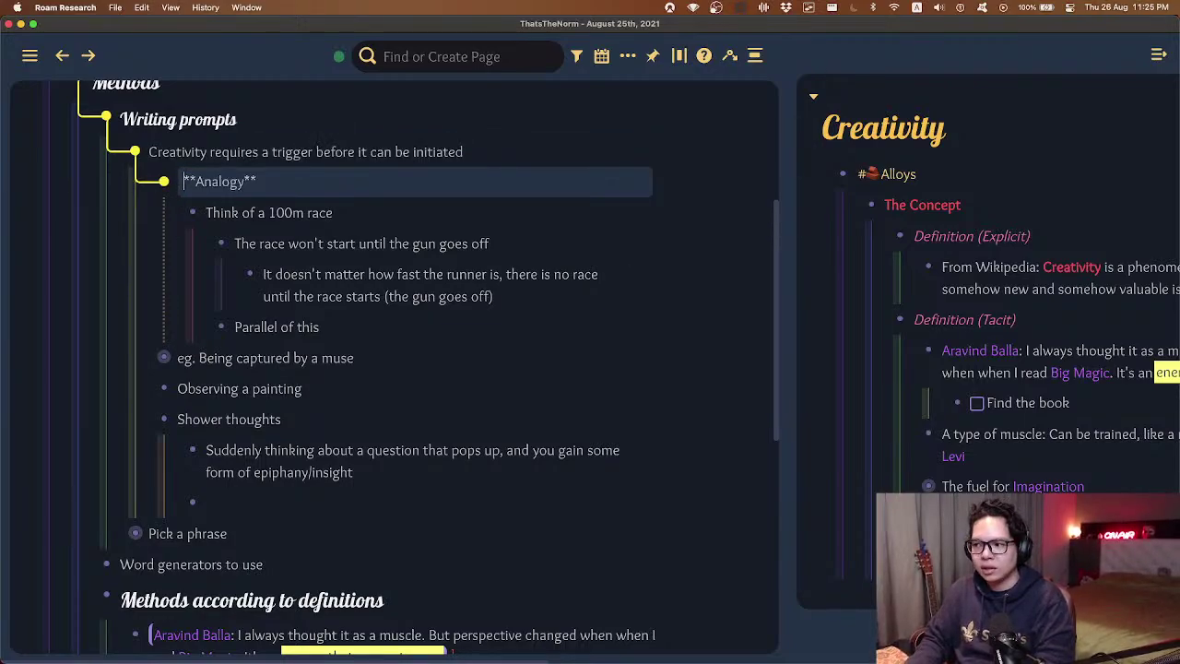
key("super+Up")
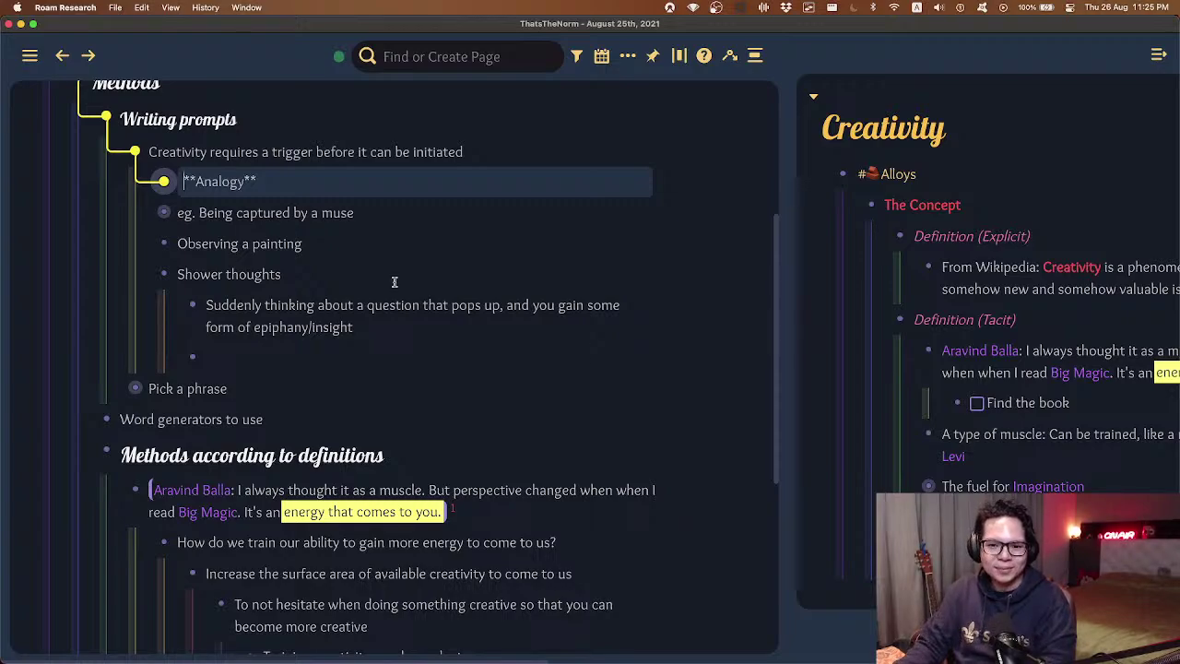
- Widen the sidebar showing the Creativity page and delete the empty bullet under Shower thoughts
left_click_drag(784, 350, 718, 351)
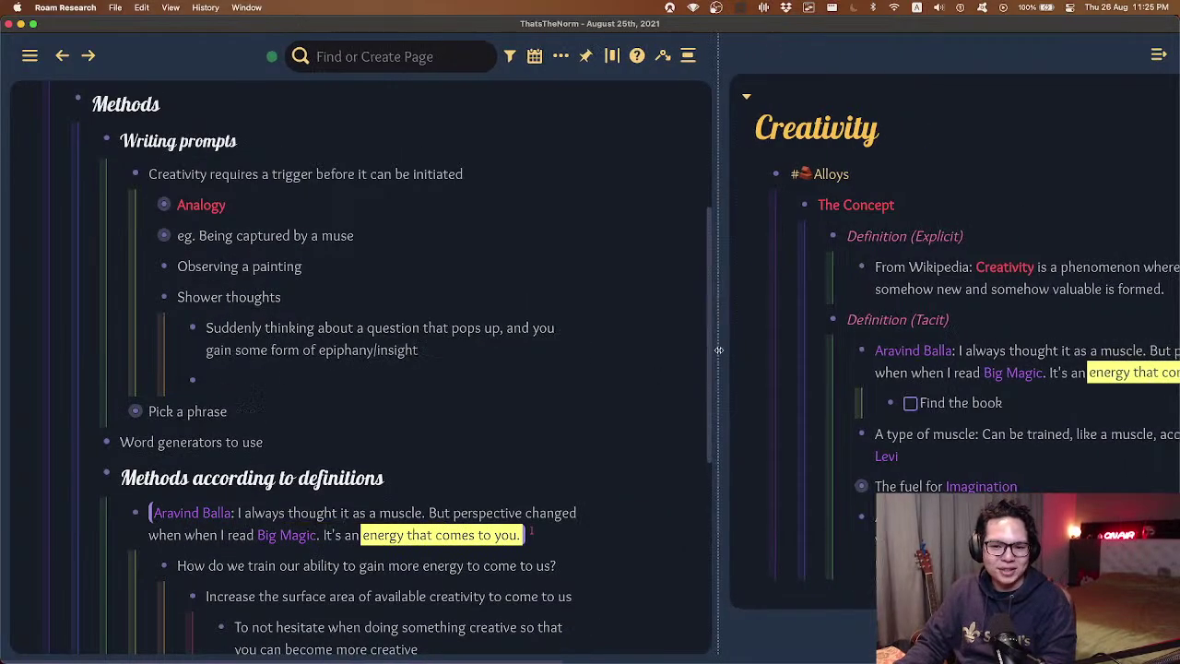
left_click(339, 381)
key("BackSpace")
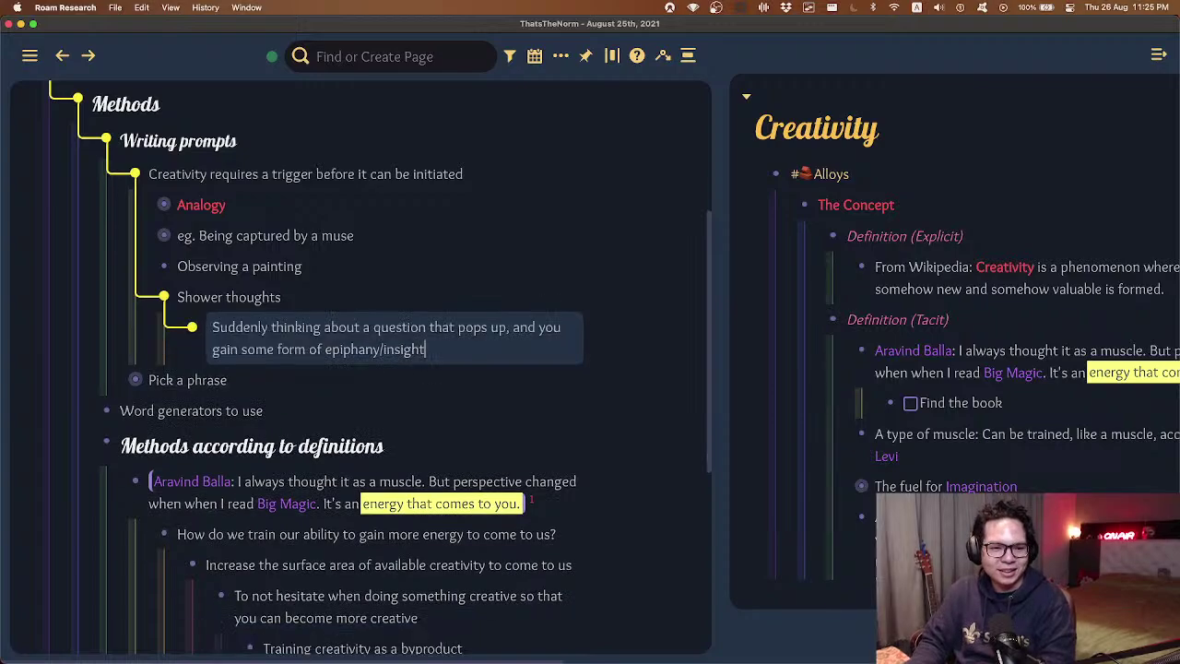
- End the sentence "Creativity requires a trigger before it can be initiated" with a period and collapse the Shower thoughts block
key("Escape")
key("f")
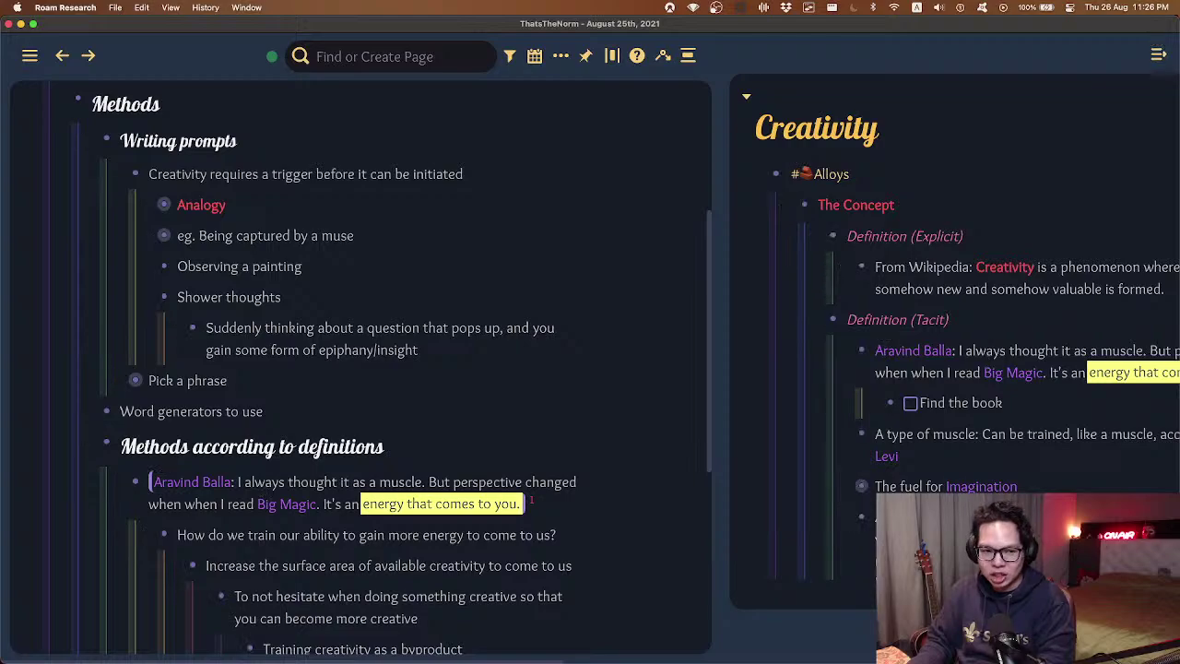
key("9")
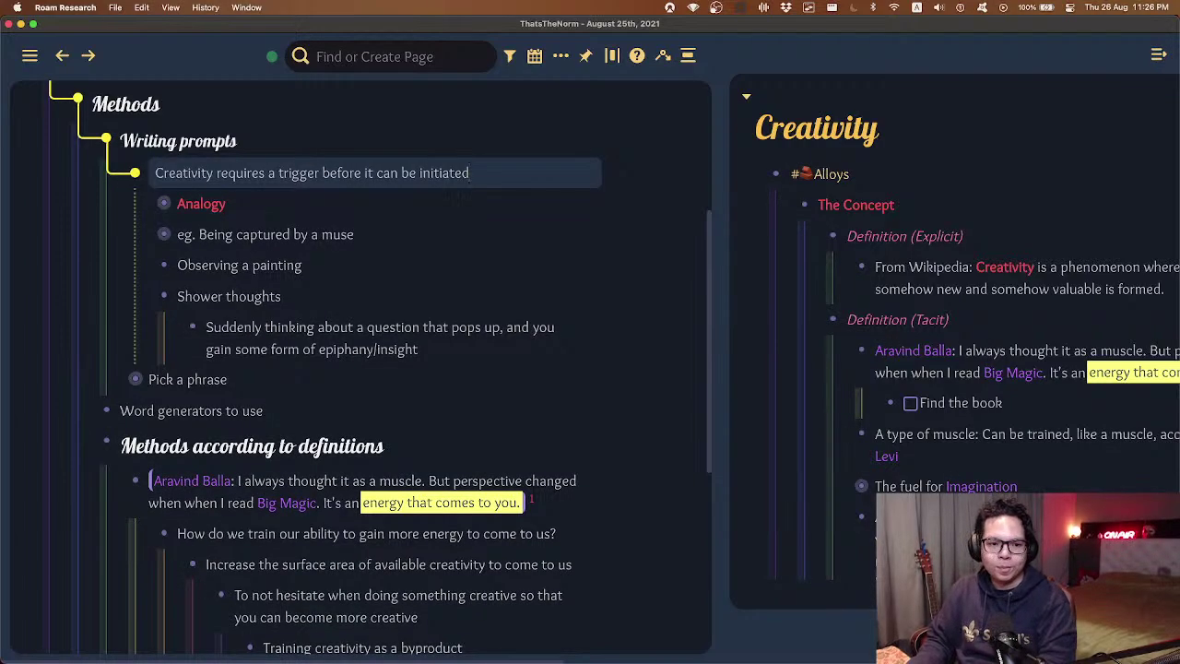
key("Down")
key("Down")
key("Down")
key("Down")
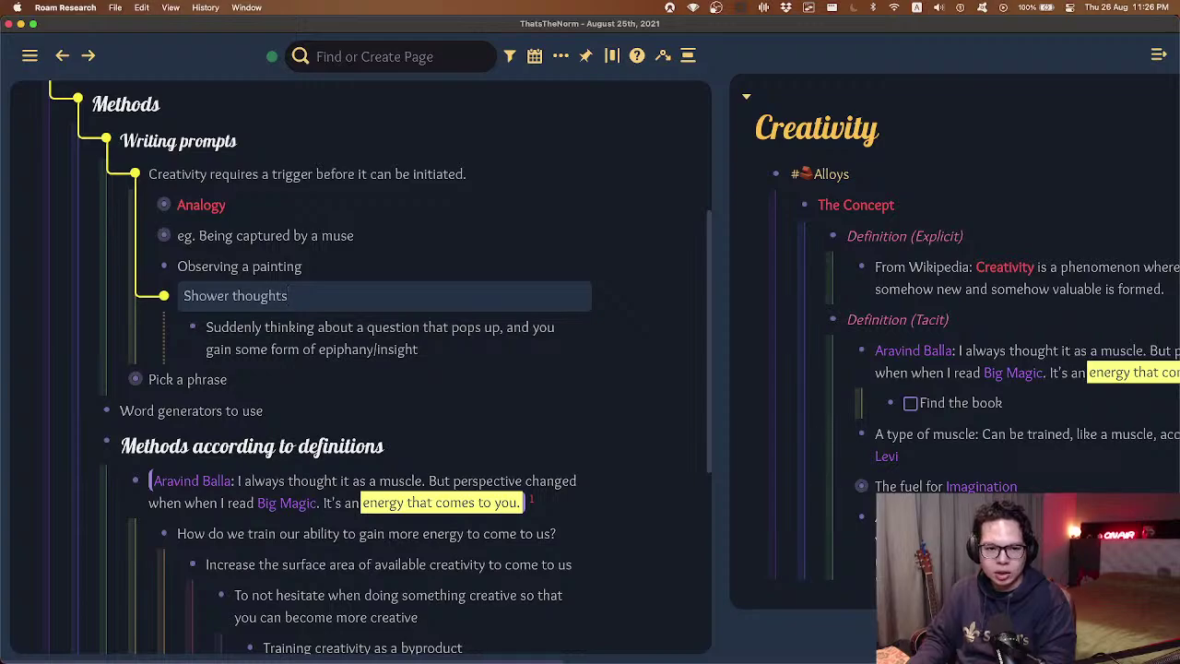
key("super+Up")
- Add the bullet "We can also intentionally create or manifest triggers in front of us. This can be done through" directly under Writing prompts
key("Return")
key("shift+Tab")
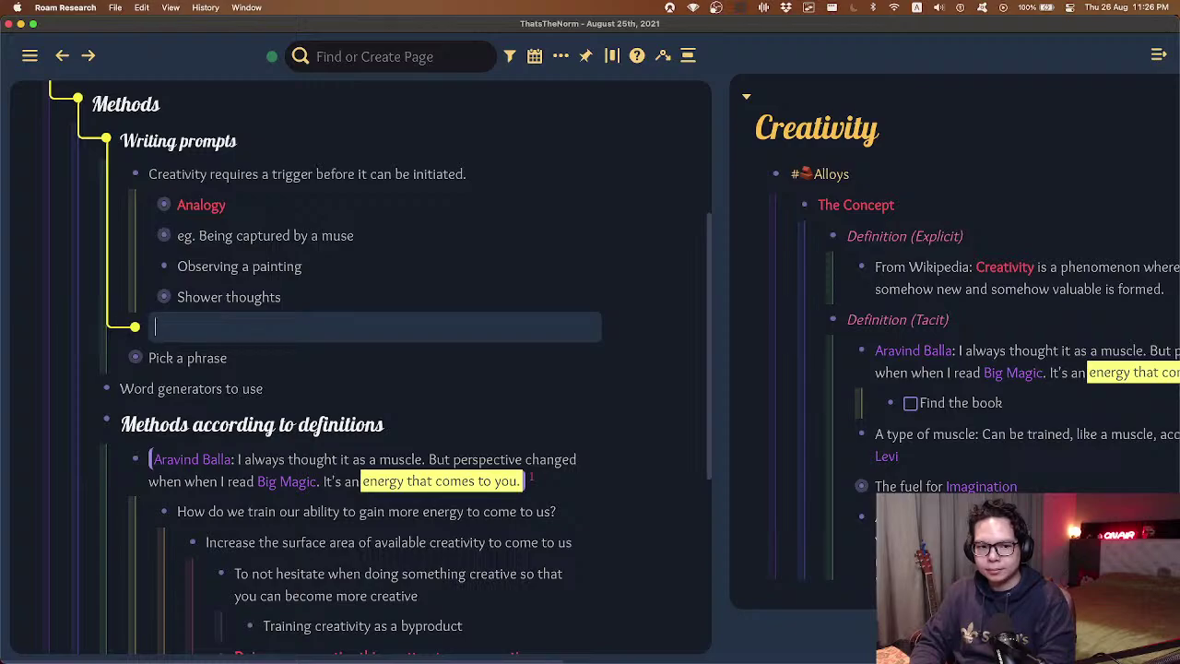
type("We can also intent")
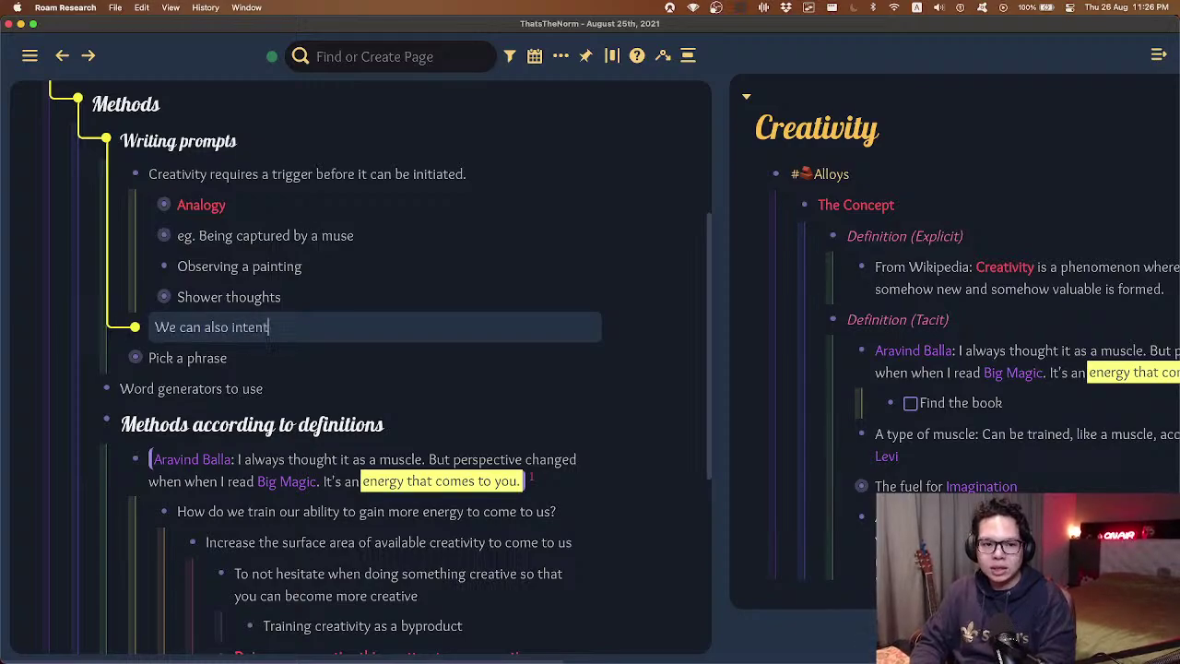
type("ionally ")
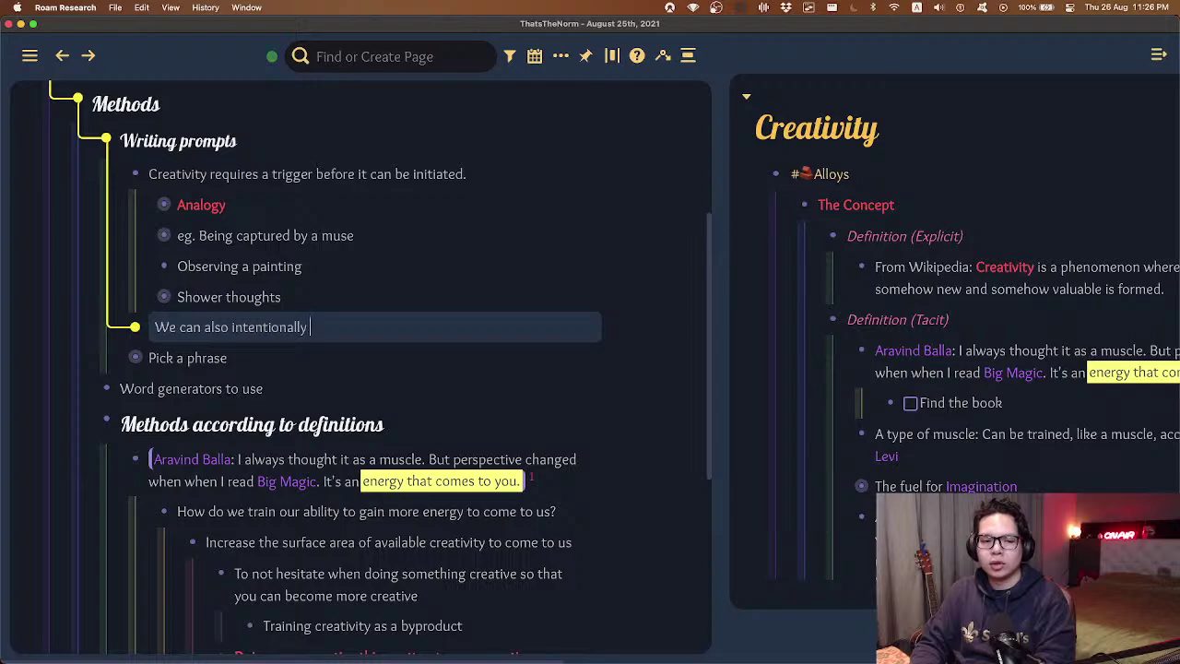
type("create or ")
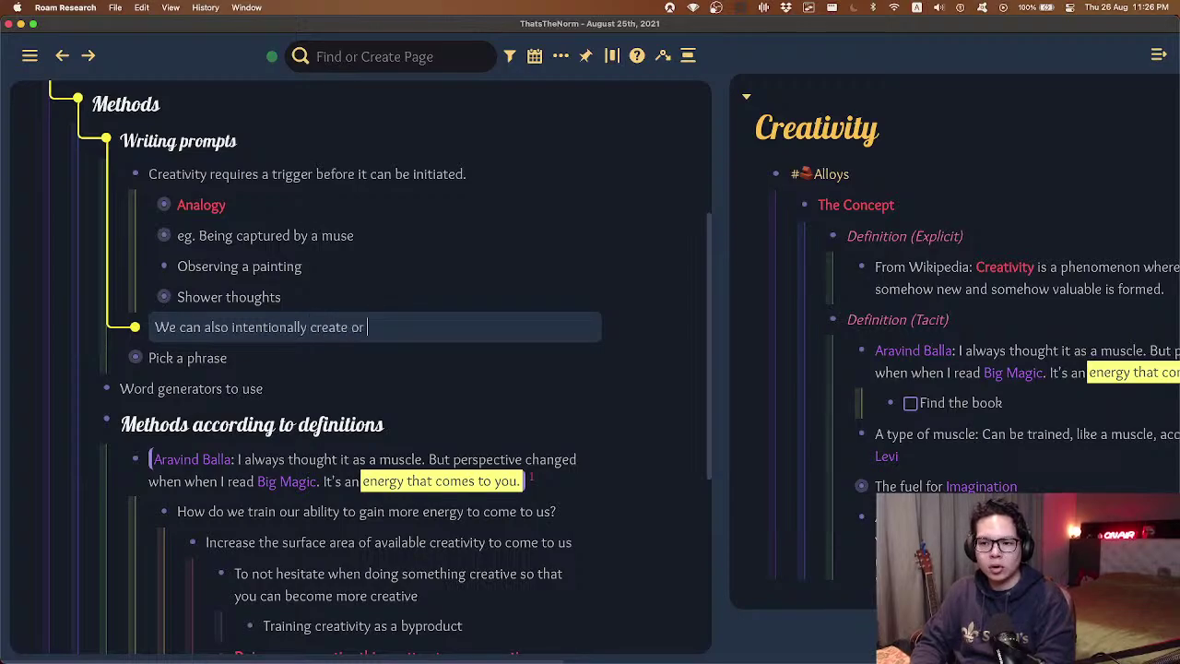
type("manifest")
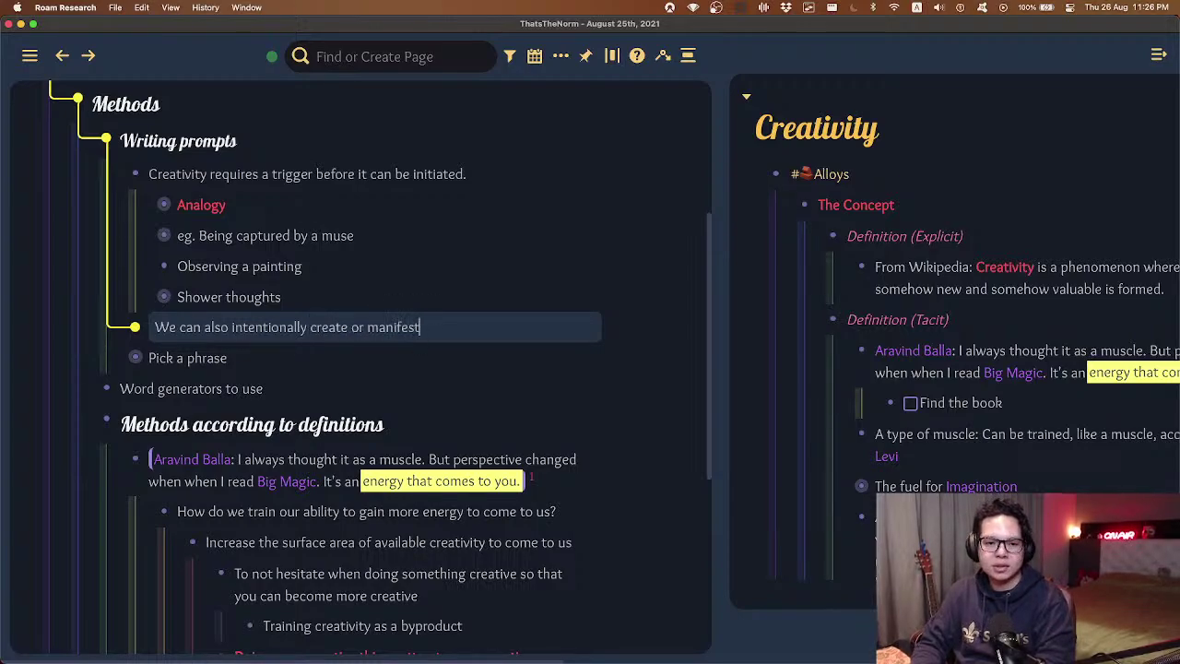
type(" triggers in front of us.")
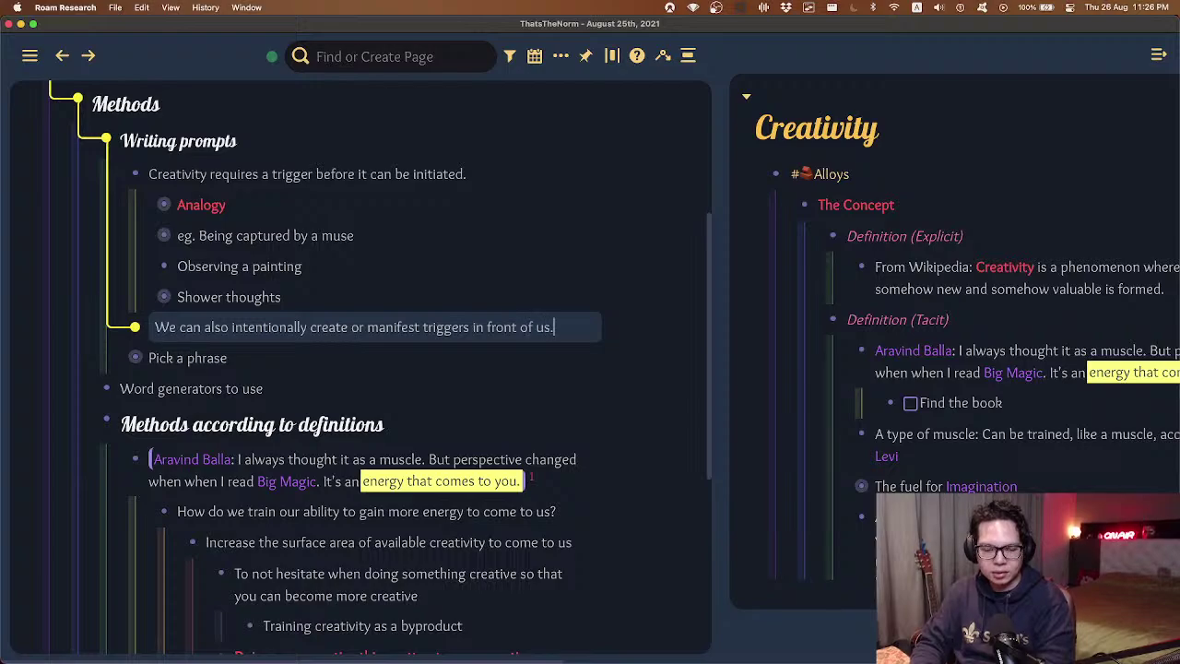
type(" This can be done through ")
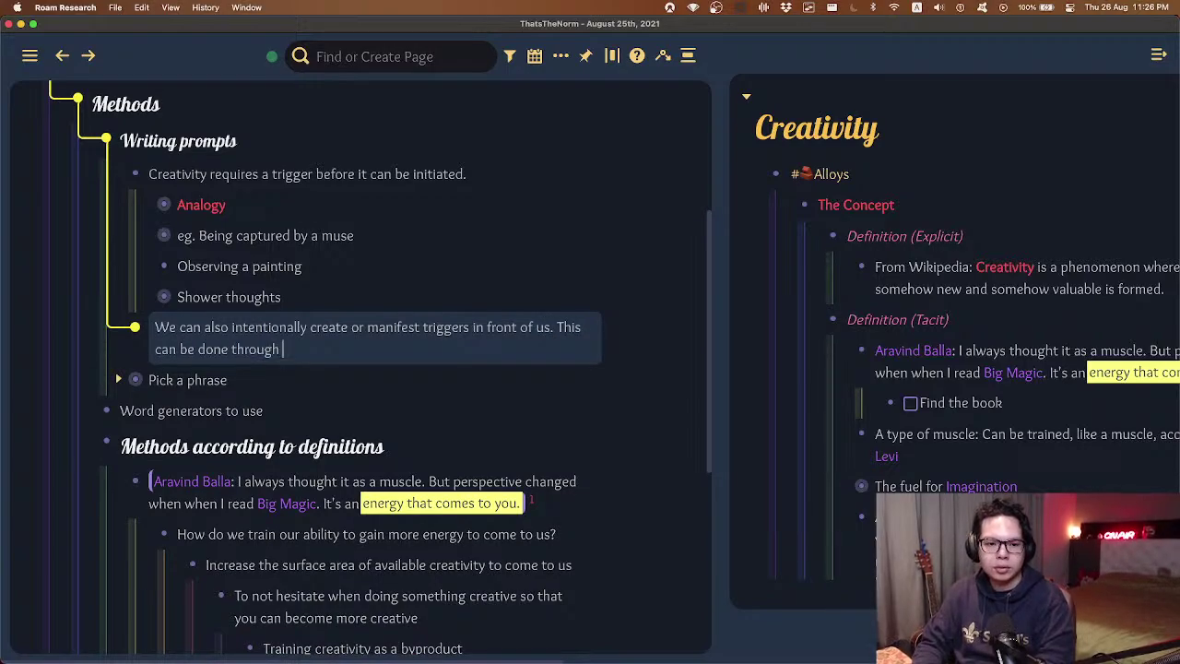
type("writing prompts")
key("Return")
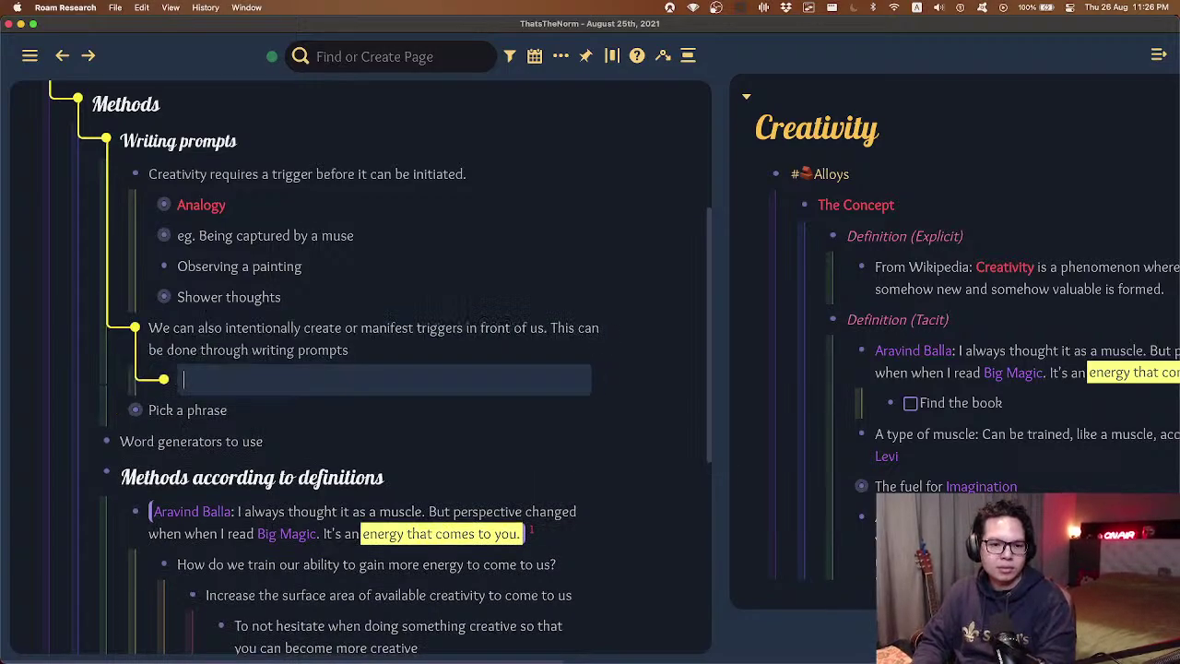
key("BackSpace")
key("alt+BackSpace")
key("alt+BackSpace")
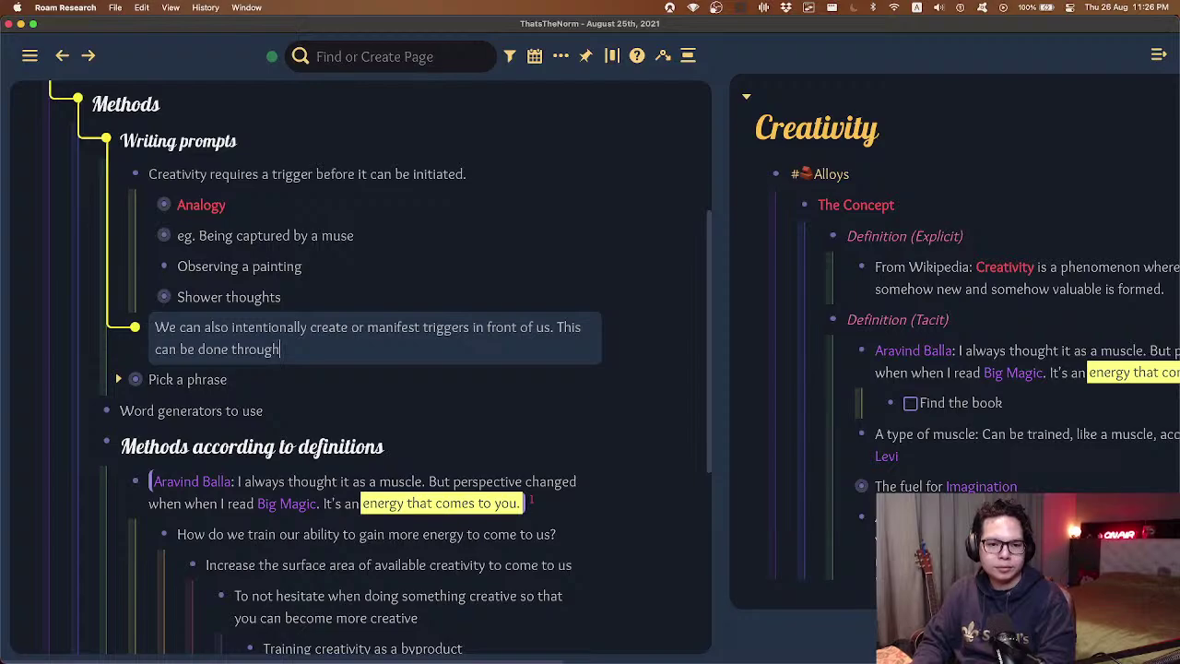
- Add a nested bullet "Prompts" under the sentence about intentionally creating triggers, leaving no empty child bullet
key("Return")
key("Tab")
type("Prompts")
key("Return")
key("Tab")
left_click(155, 441)
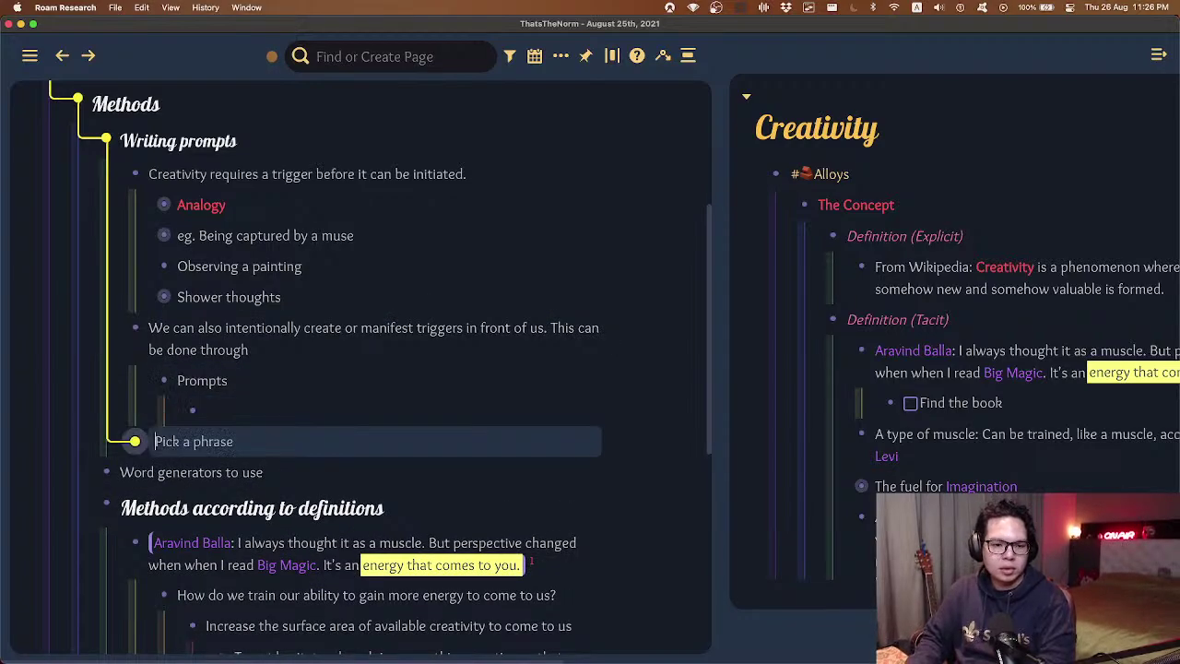
key("Up")
key("BackSpace")
- Nest the "Pick a phrase" block under Prompts and leave it collapsed
key("Down")
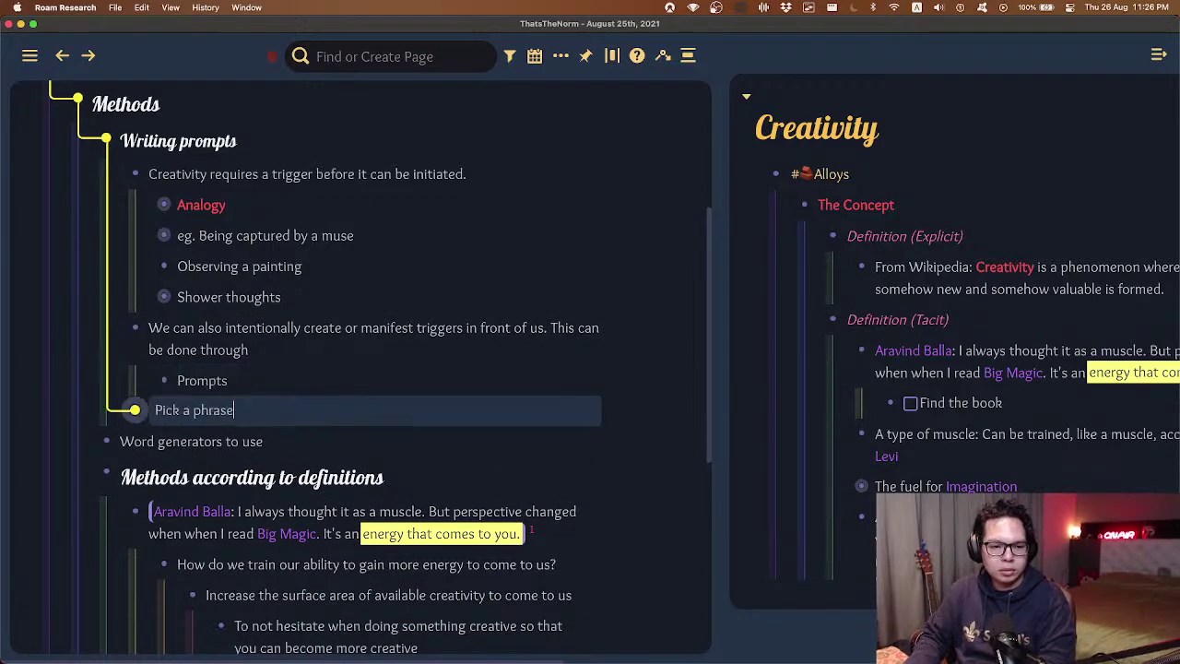
key("Tab")
key("Tab")
key("super+Down")
key("super+Up")
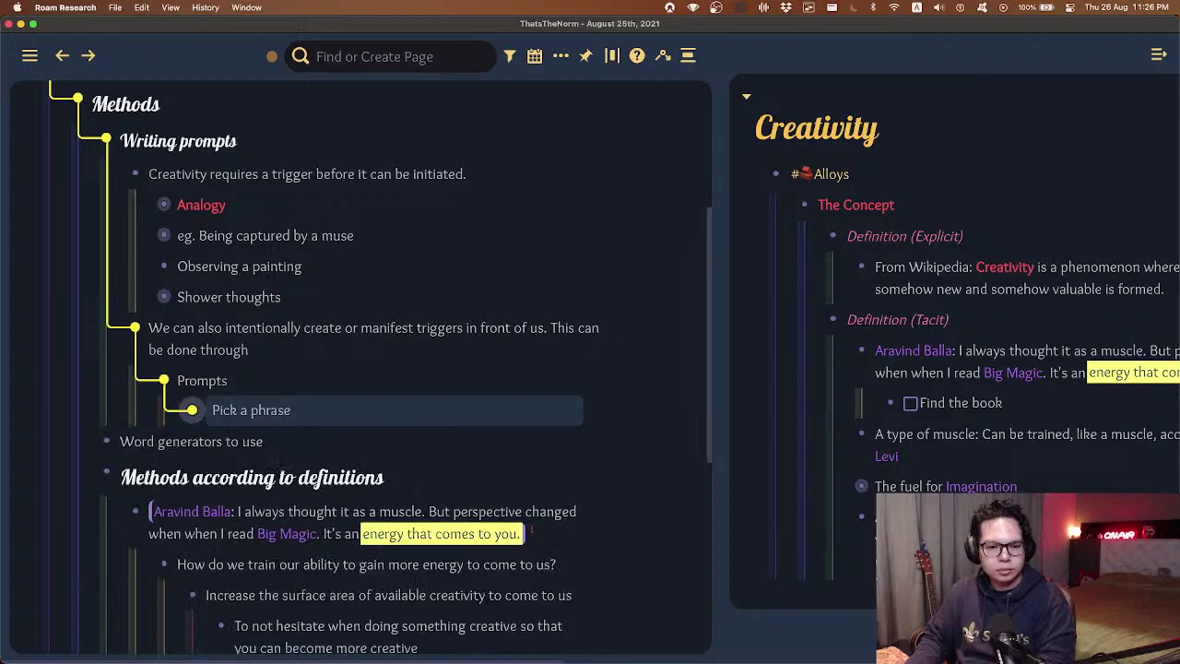
- Make the "Prompts" bullet bold and add an empty nested bullet beneath it, above "Pick a phrase"
key("super+Left")
key("Return")
type("****")
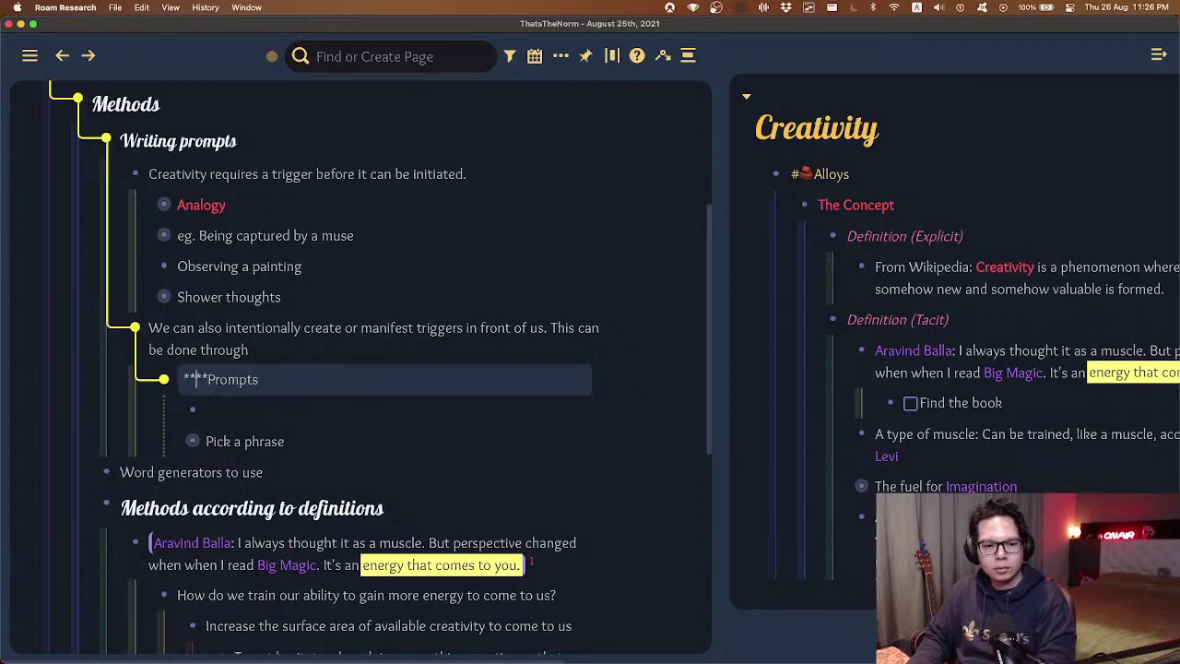
key("shift+End")
type("**")
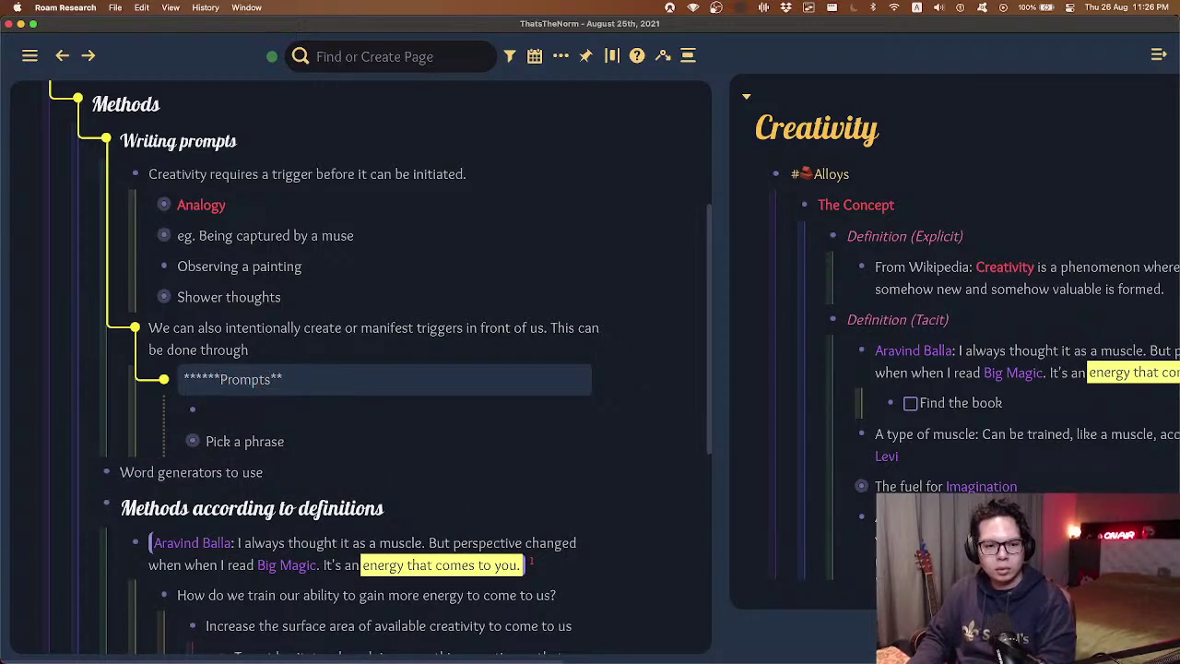
key("BackSpace")
key("BackSpace")
key("BackSpace")
key("BackSpace")
key("BackSpace")
key("BackSpace")
type("**")
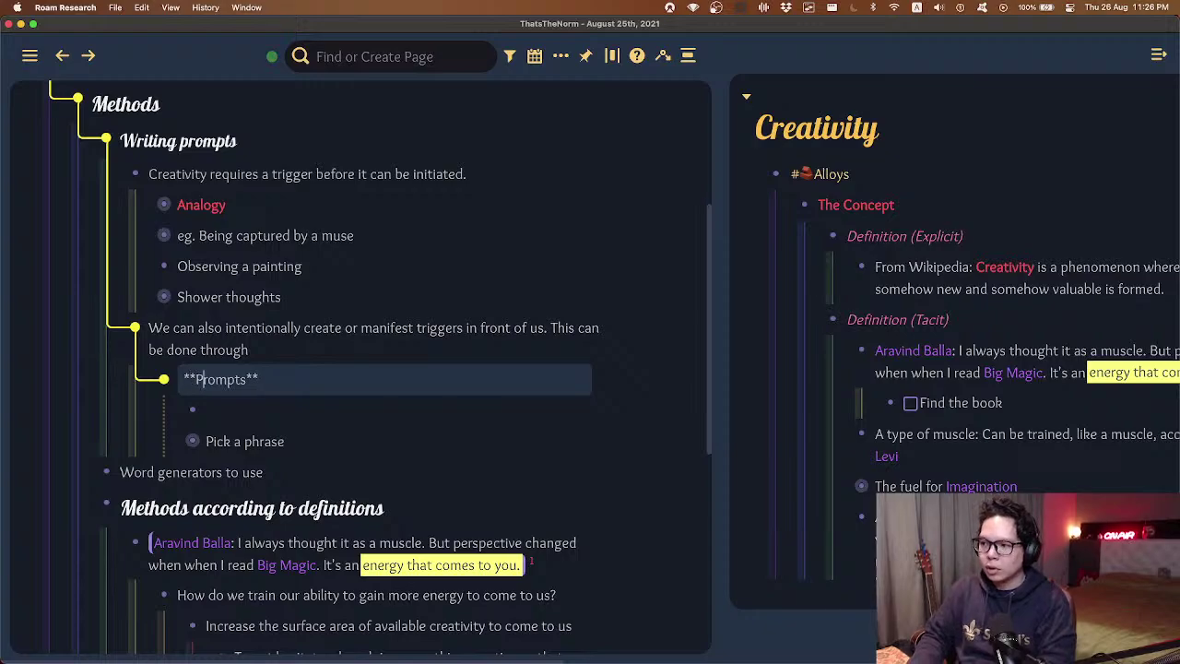
- Replace the "Pick a phrase" title under Prompts with "1-Phrase Game", keeping its sub-bullets nested beneath it
left_click(213, 410)
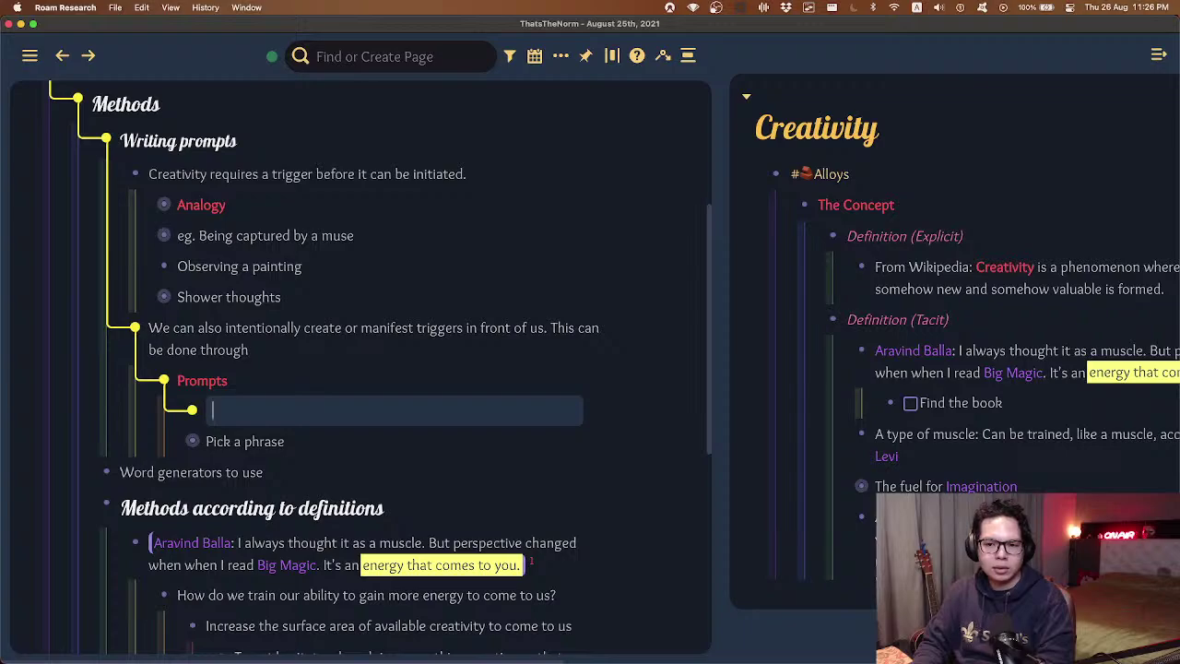
type("1-Phrase Game")
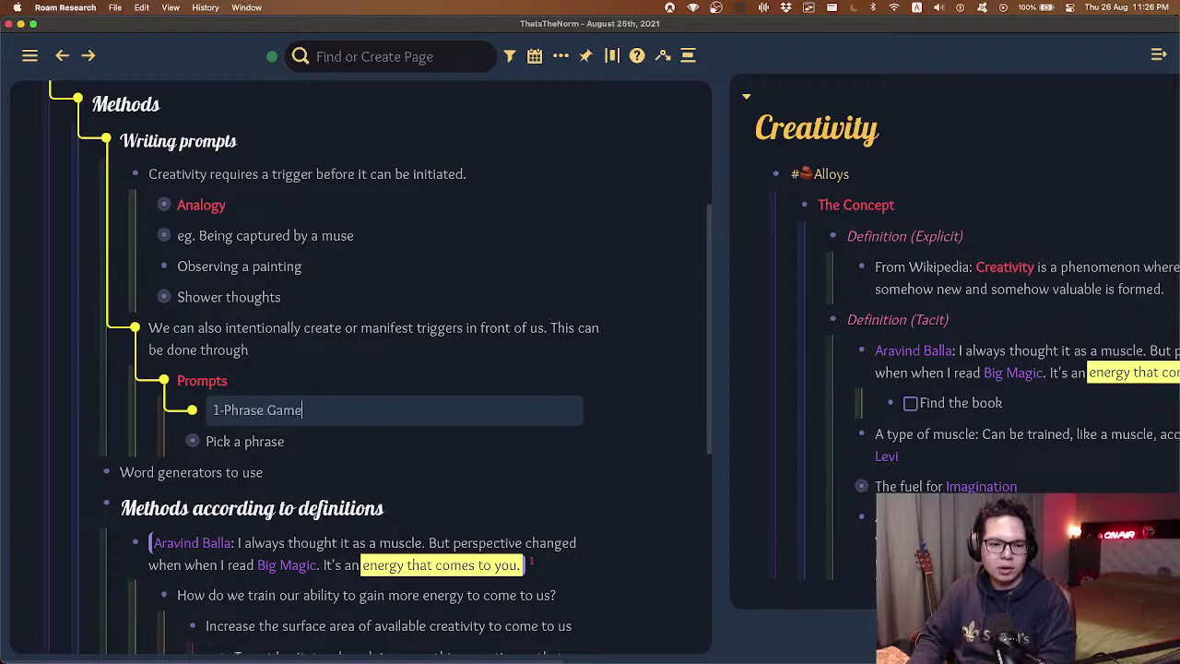
key("Down")
key("BackSpace")
key("BackSpace")
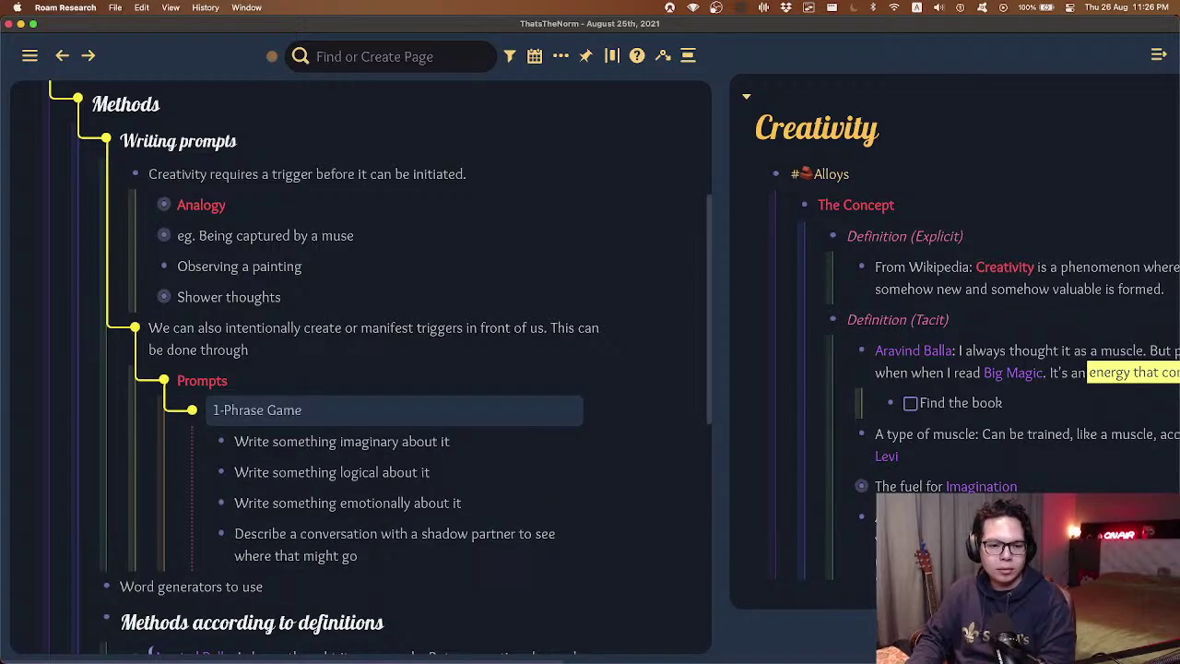
- Bold and collapse the "1-Phrase Game" bullet, with a new empty bullet below it at the same level
key("super+Up")
key("super+a")
key("super+b")
key("Return")
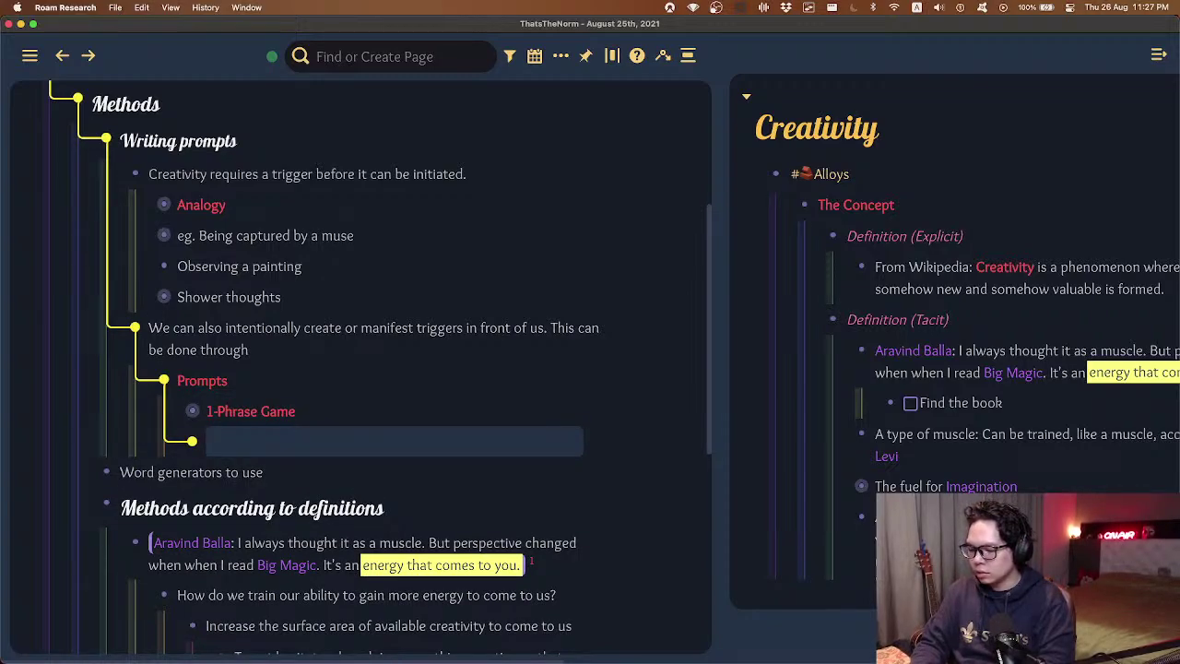
type("[[")
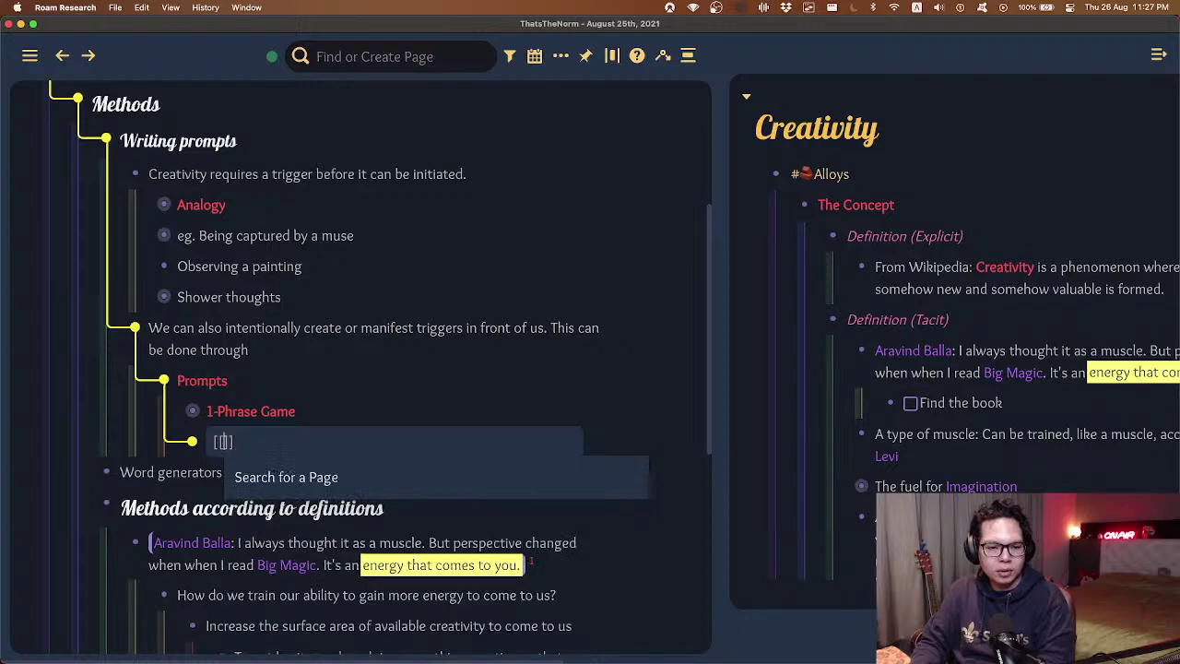
type("p")
key("BackSpace")
type("objec")
key("BackSpace")
key("BackSpace")
key("BackSpace")
key("BackSpace")
key("BackSpace")
key("BackSpace")
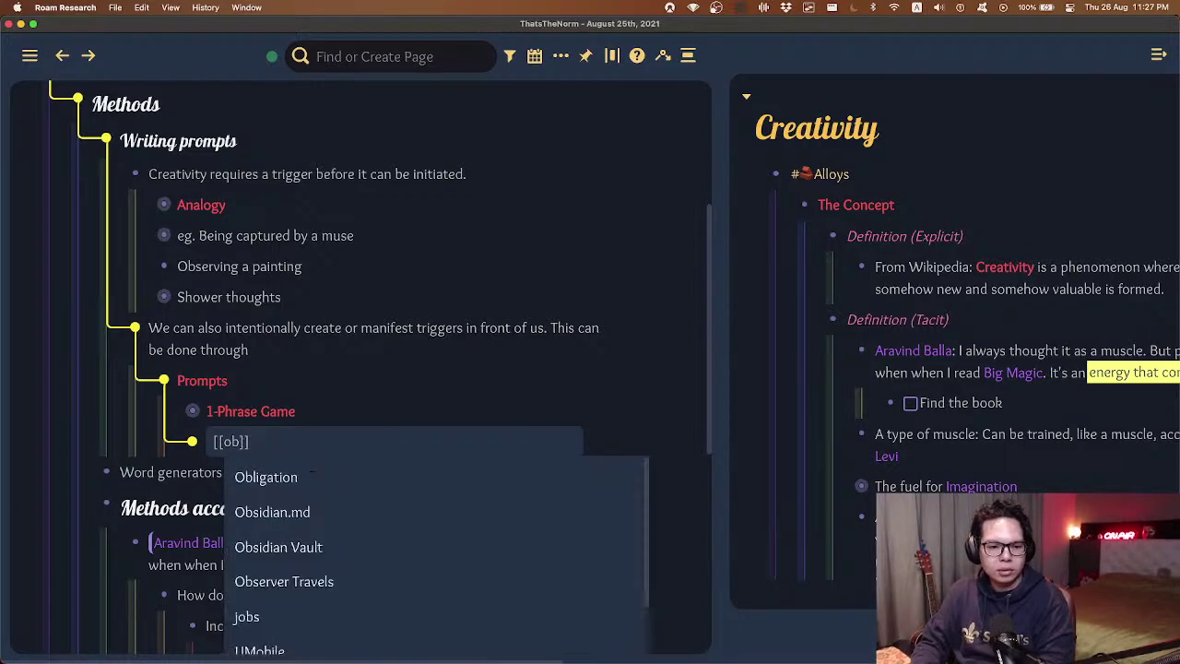
key("BackSpace")
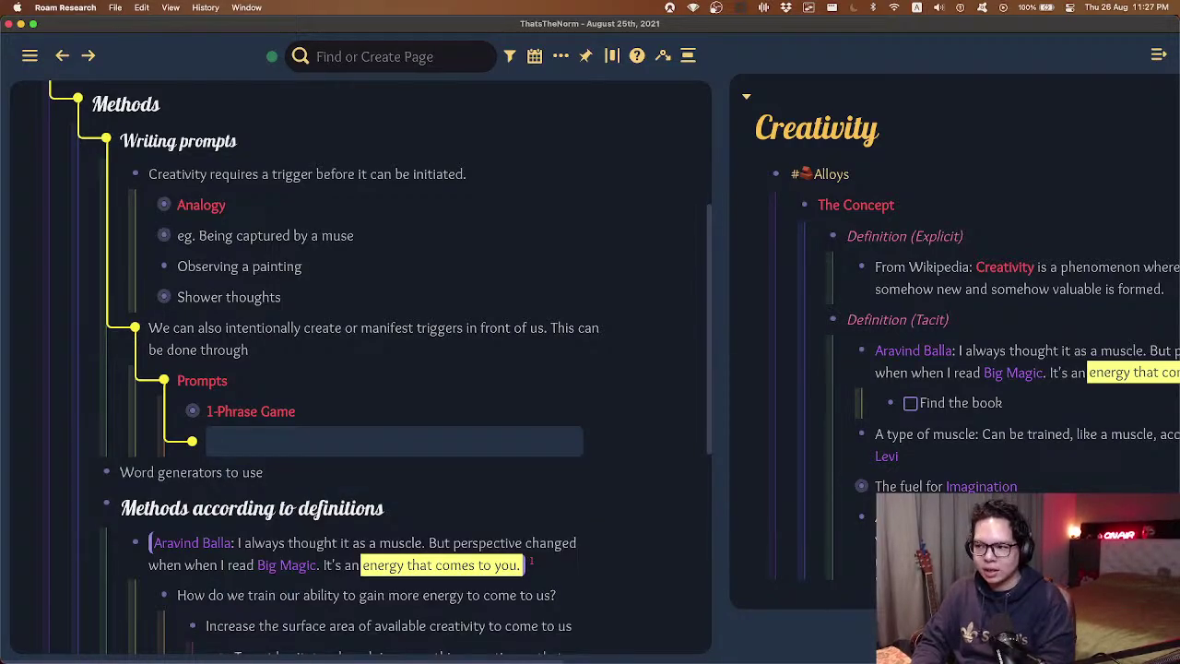
- Search the graph's blocks for "object character" and look through the matches for the name of the writing game
key("super+shift+9")
type("object charra")
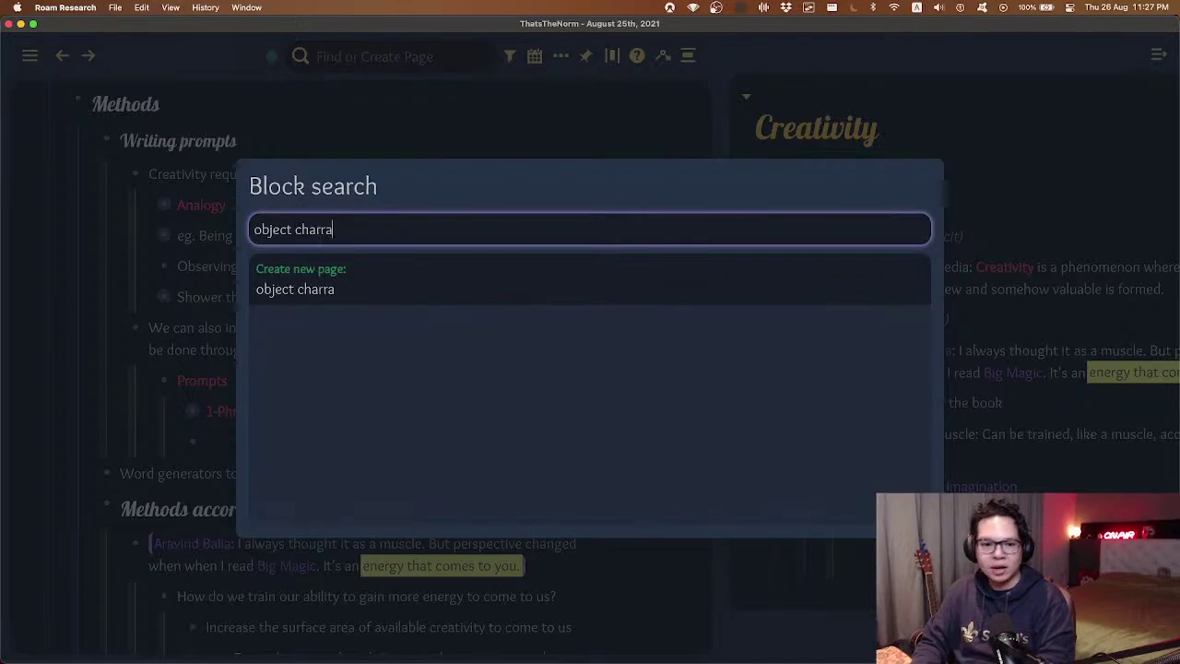
key("BackSpace")
key("BackSpace")
type("acter")
key("super+a")
key("BackSpace")
type("objec")
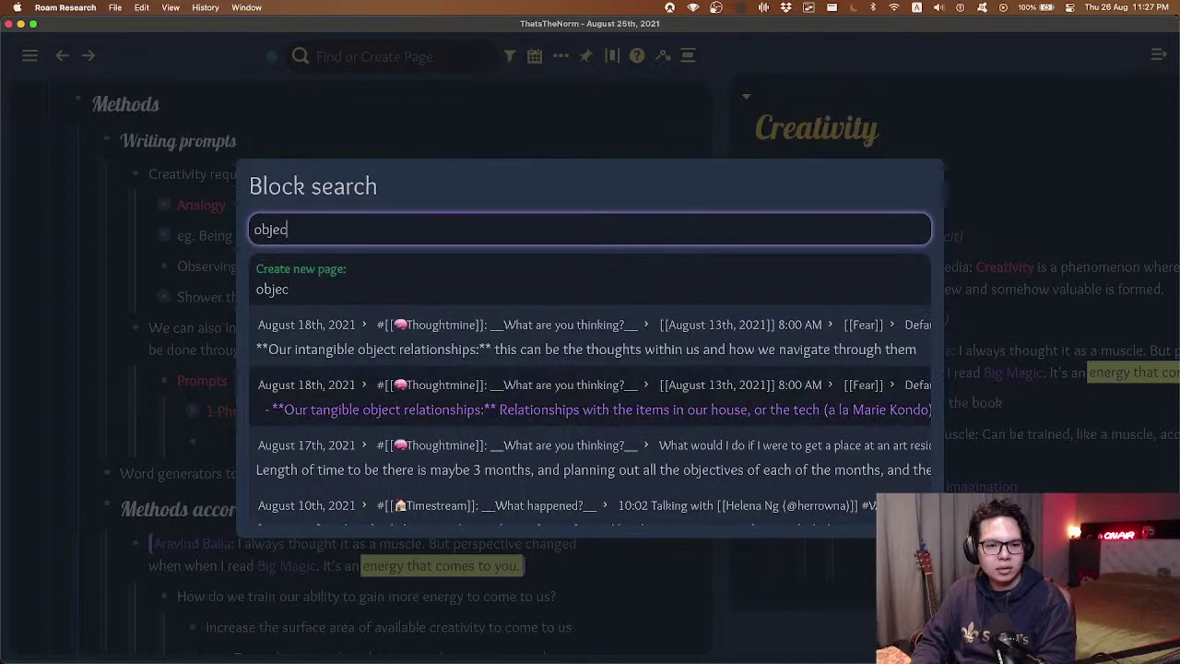
type("t character")
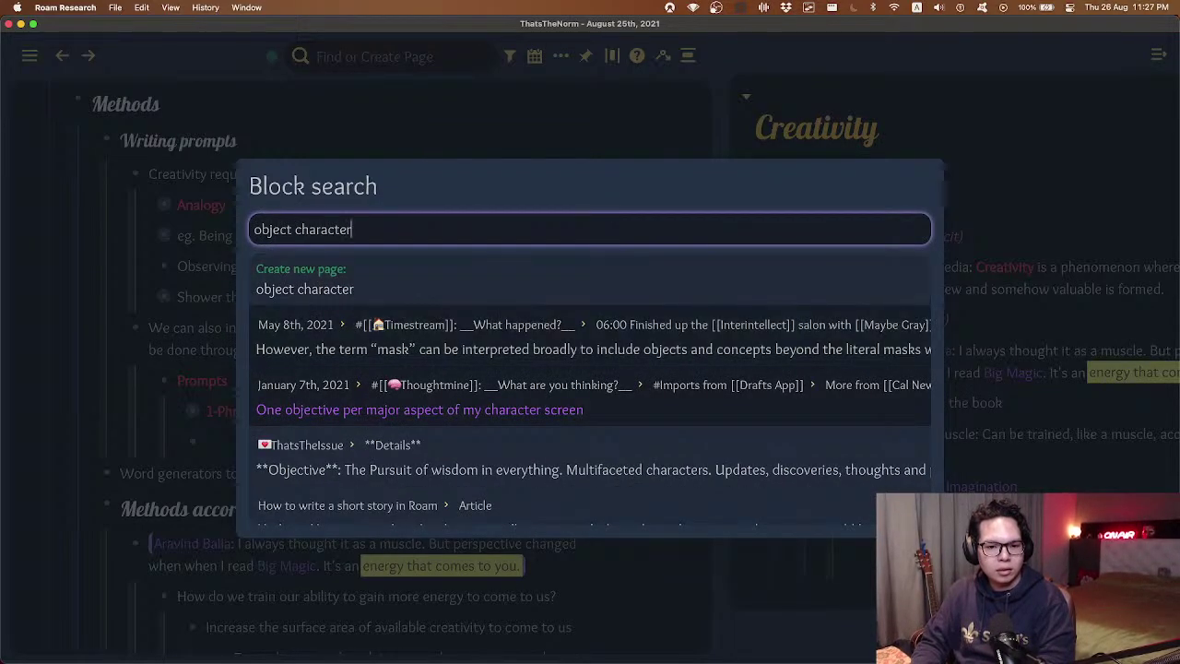
key("Down")
key("Down")
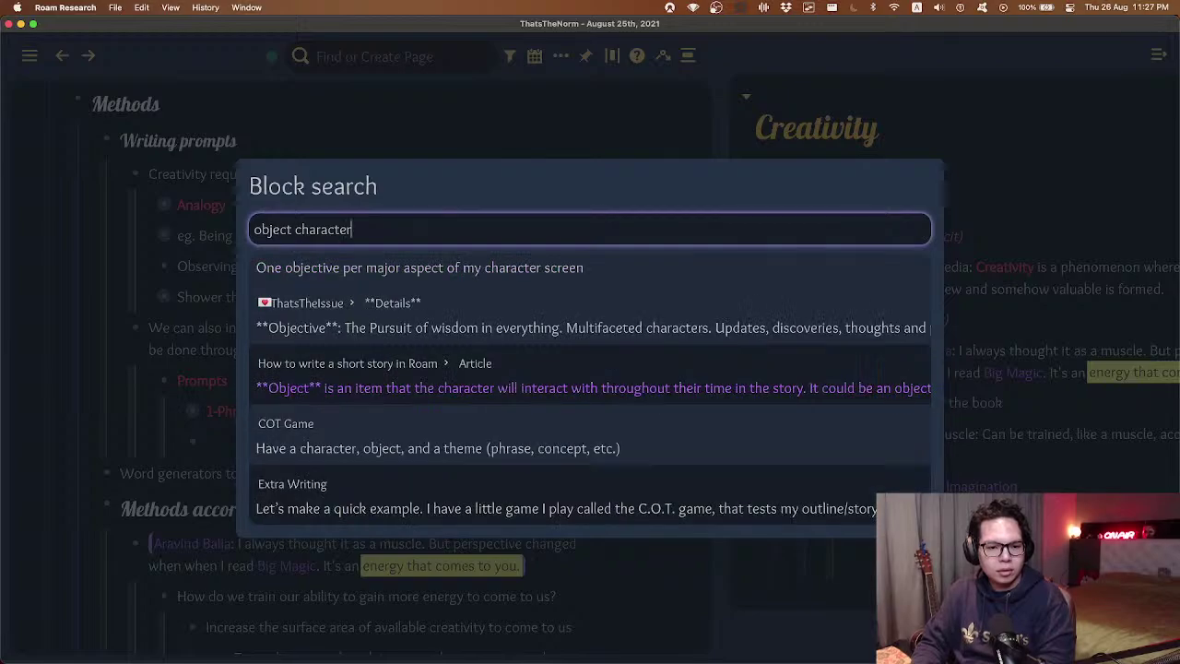
key("BackSpace")
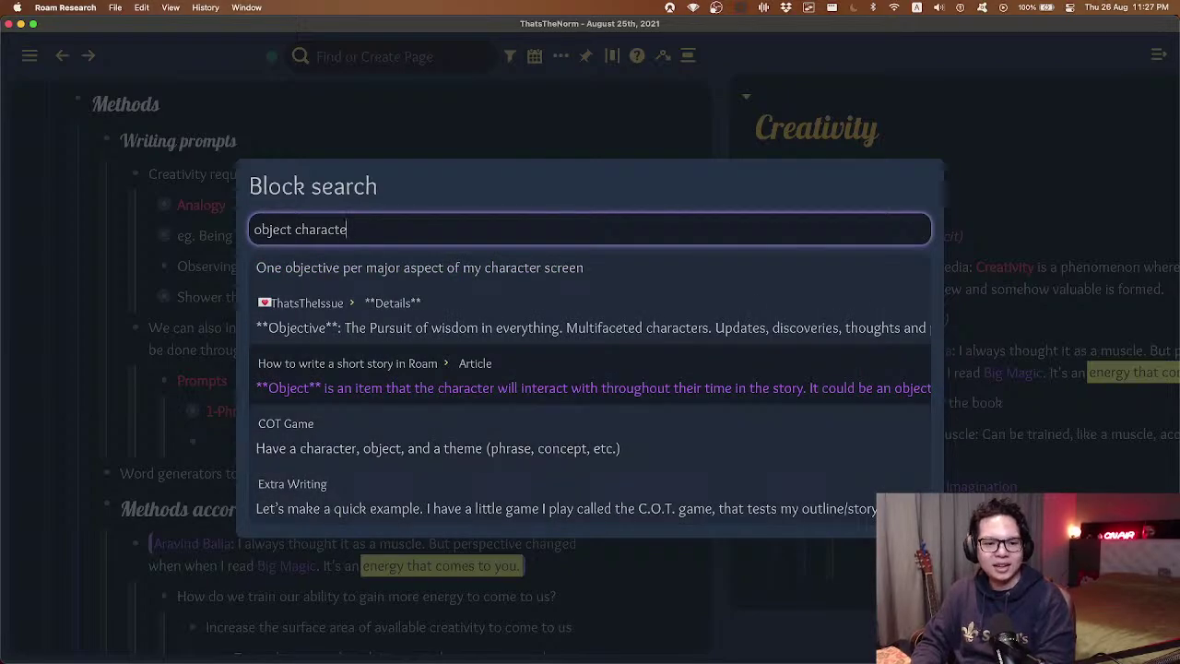
key("BackSpace")
key("BackSpace")
key("BackSpace")
key("BackSpace")
key("BackSpace")
key("BackSpace")
key("BackSpace")
key("BackSpace")
key("BackSpace")
key("BackSpace")
key("BackSpace")
key("BackSpace")
key("BackSpace")
key("BackSpace")
key("BackSpace")
key("Escape")
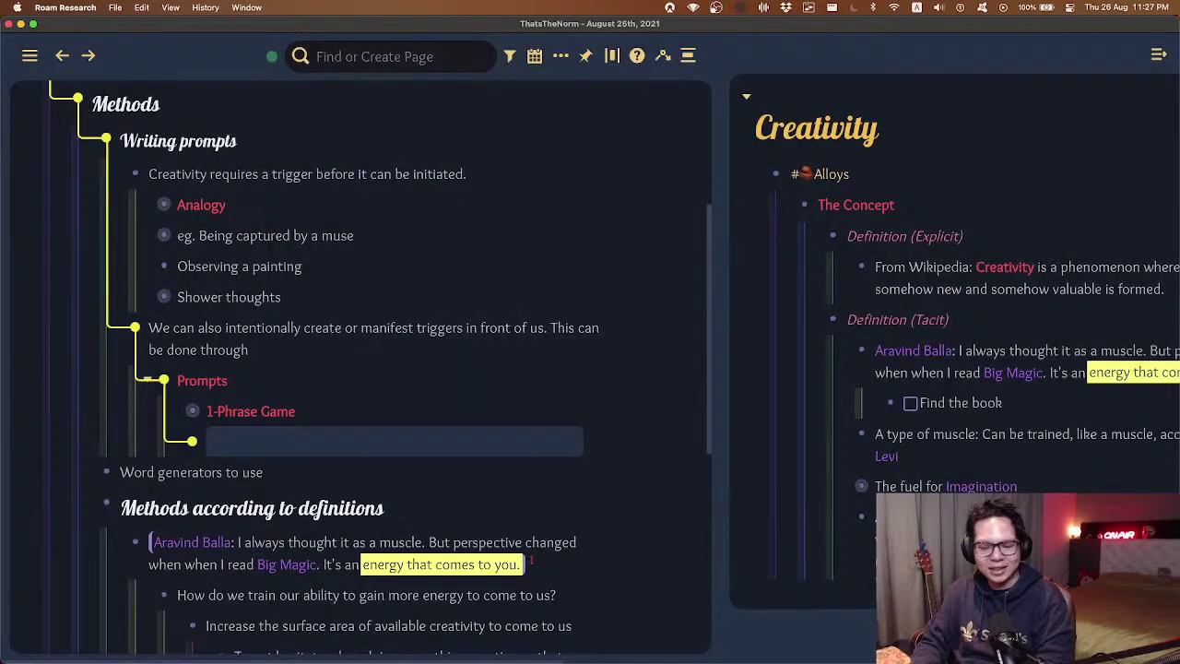
- Link the "COT Game" page in the empty bullet below "1-Phrase Game" under Prompts
type("[[cot")
key("Return")
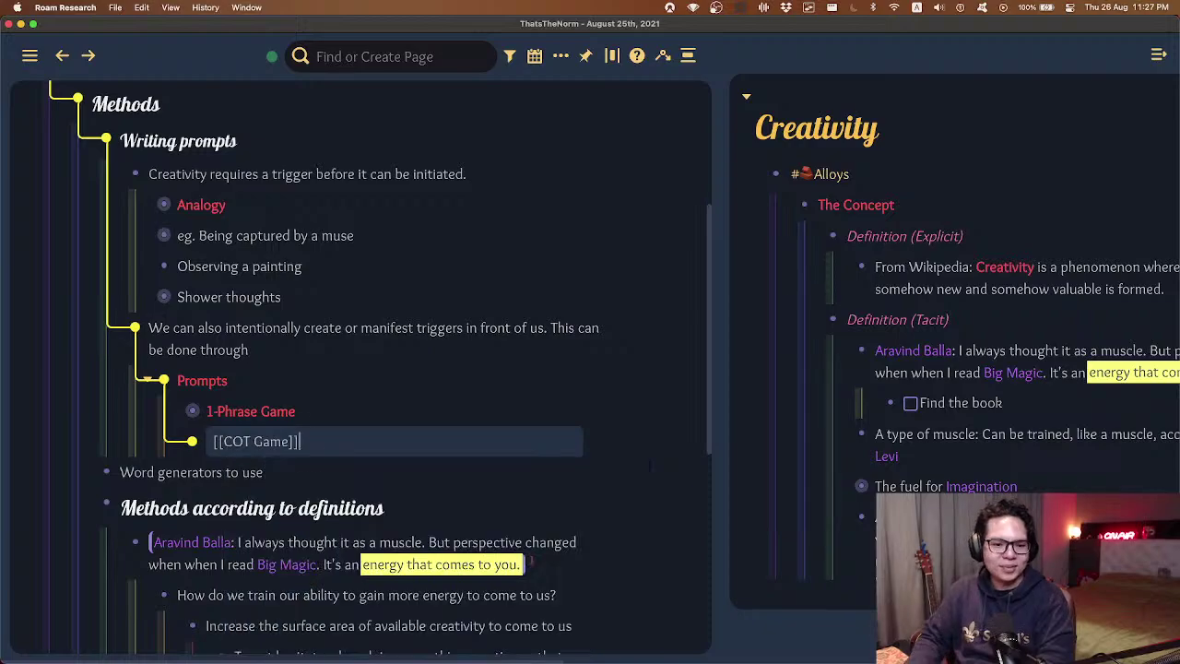
key("Up")
key("Up")
key("Down")
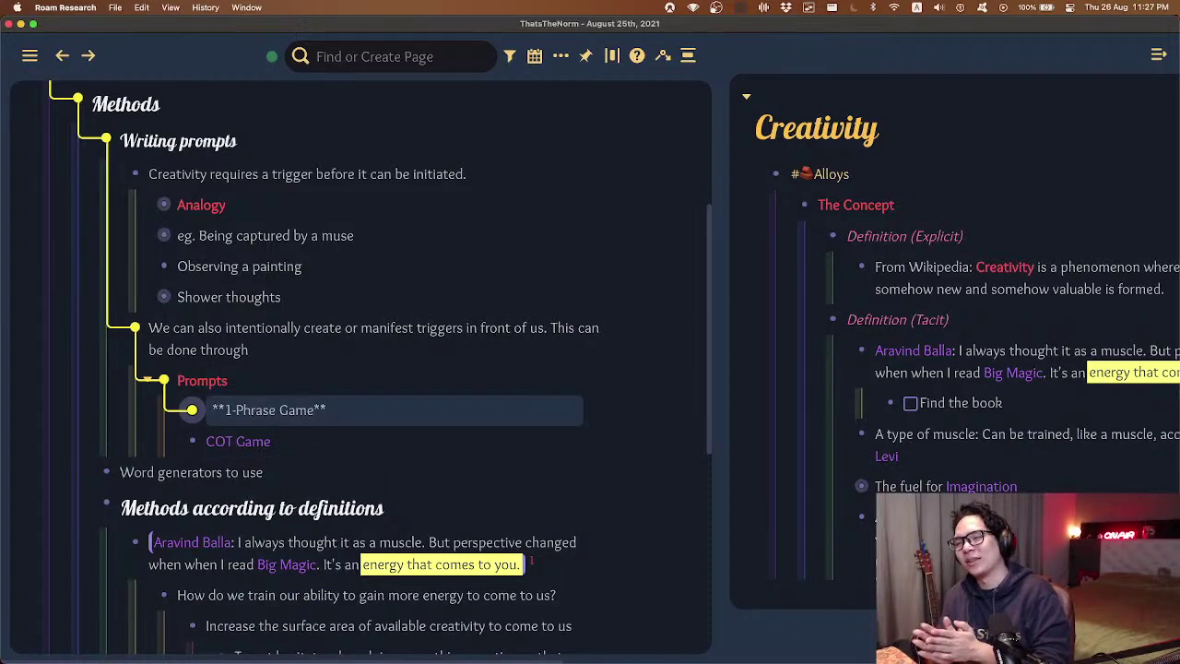
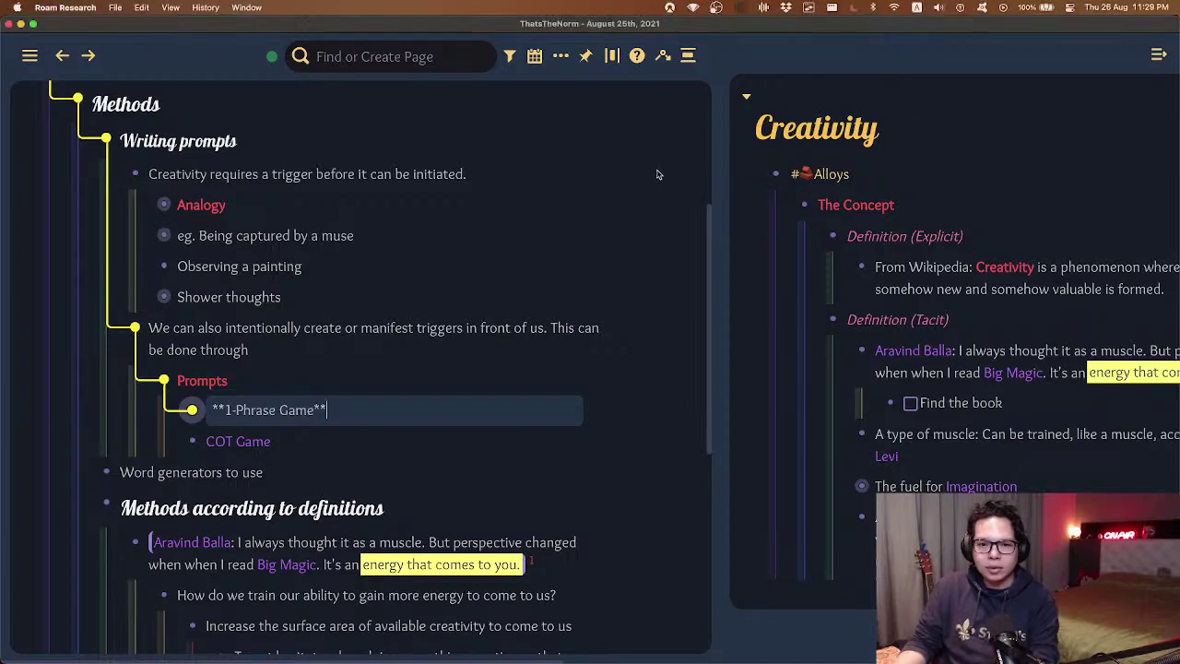
- Nest the block quote "Its not just you choosing creativity, but it is also the creativity choosing you." under "Find the book" on the Creativity page
scroll(655, 175, "right", 10)
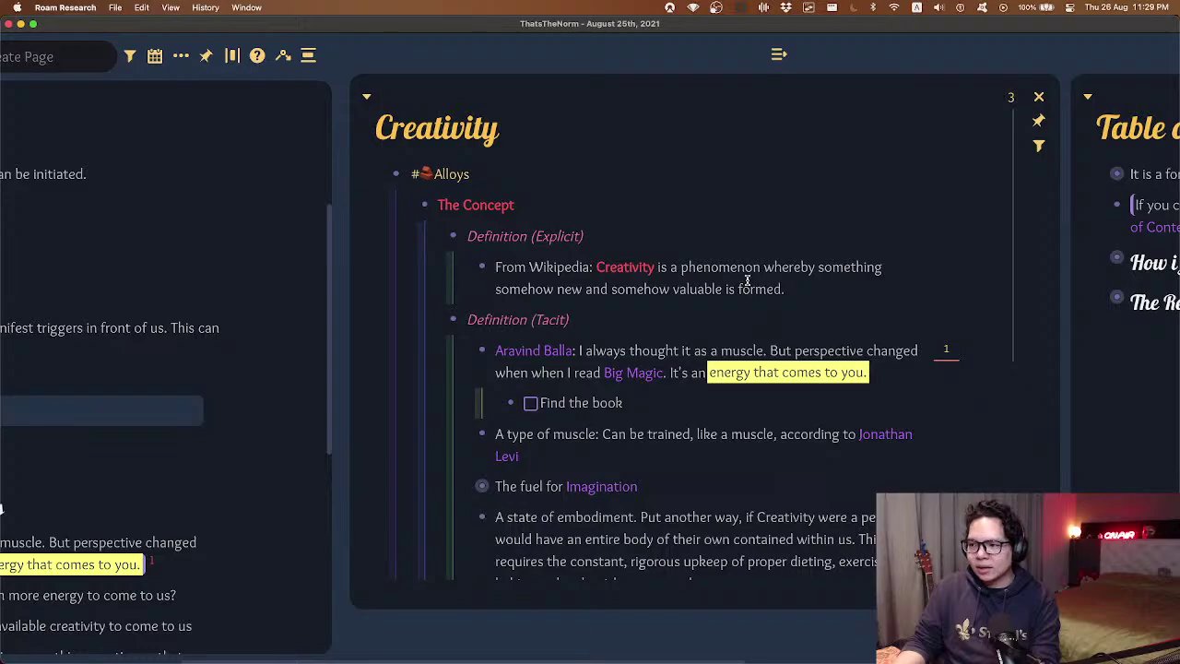
left_click(748, 287)
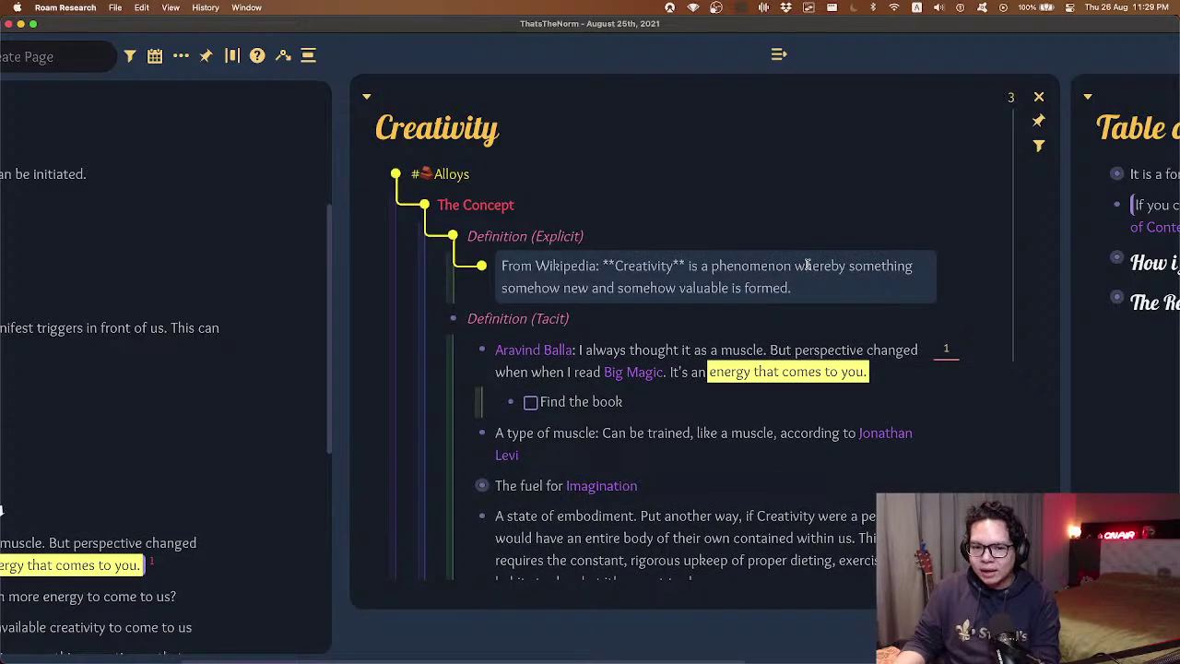
mouse_move(503, 288)
left_mouse_down()
mouse_move(793, 289)
mouse_move(505, 290)
left_mouse_up()
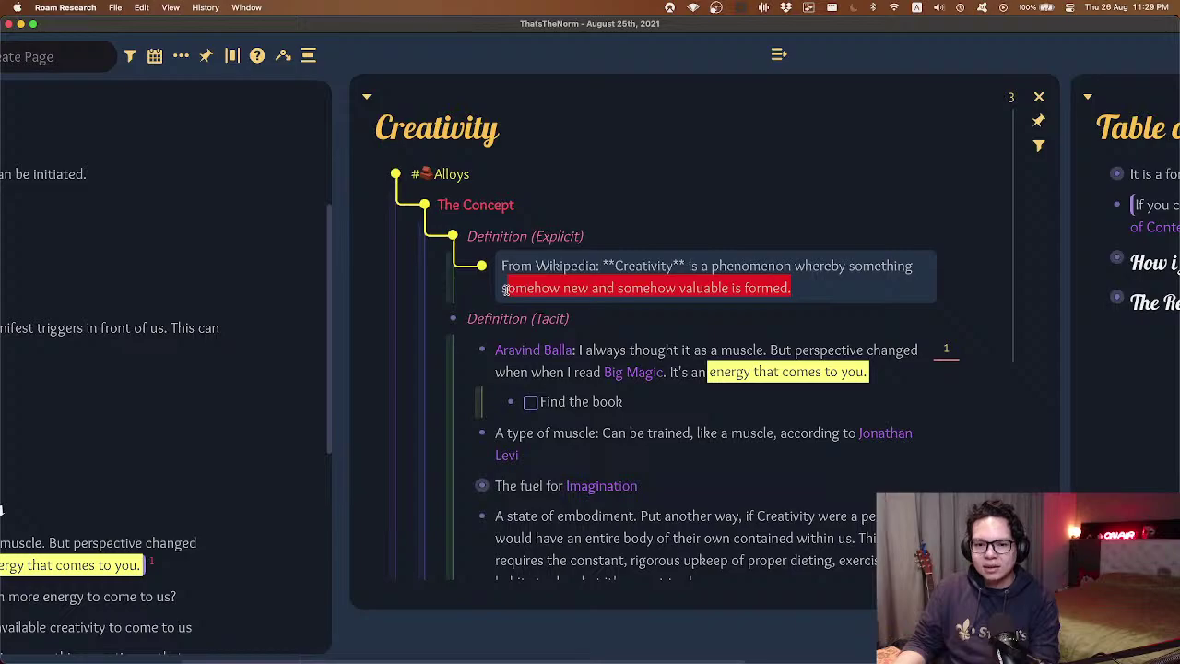
left_click(800, 287)
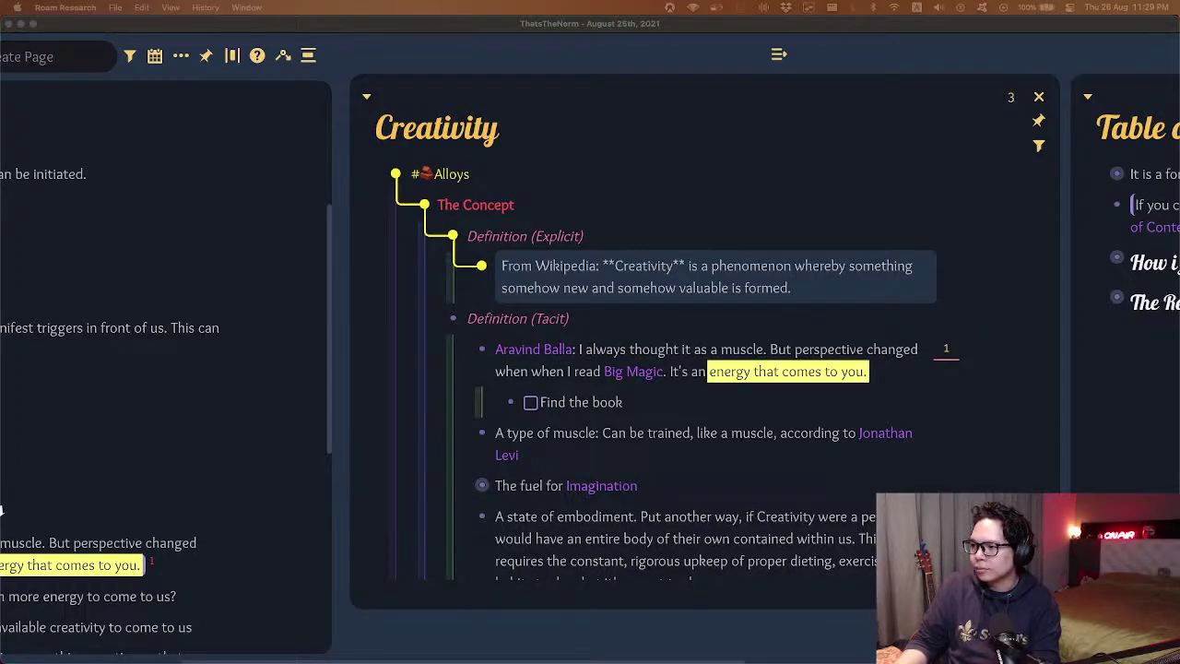
left_click(756, 413)
left_click(799, 412)
key("Return")
key("Tab")
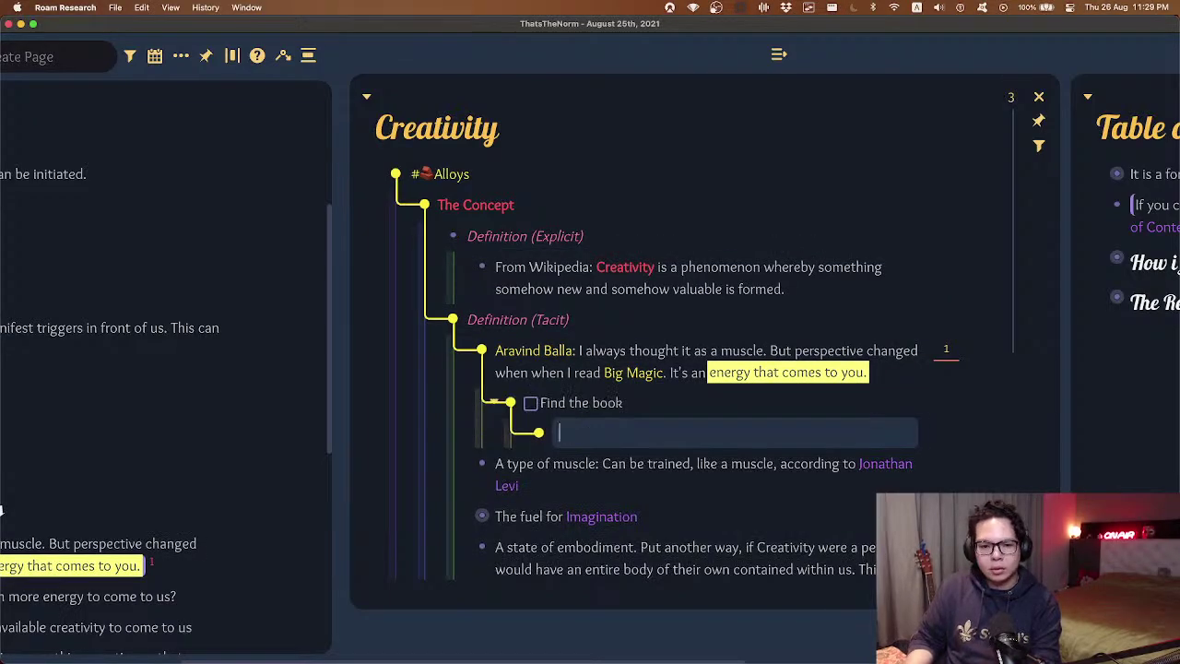
type(">")
type("Its not just you choosing creativity, but it is also the creativity choosing you.")
key("Escape")
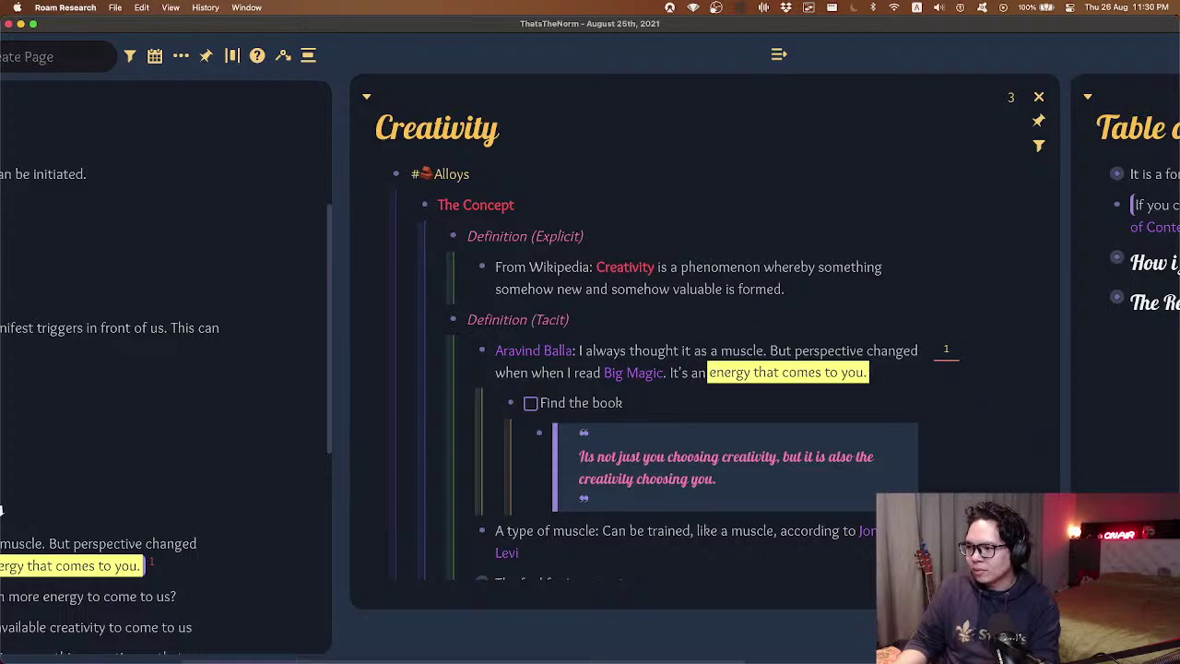
- Review the remaining sections of the Creativity page and the Writing prompts outline in the daily note
scroll(1011, 449, "down", 10)
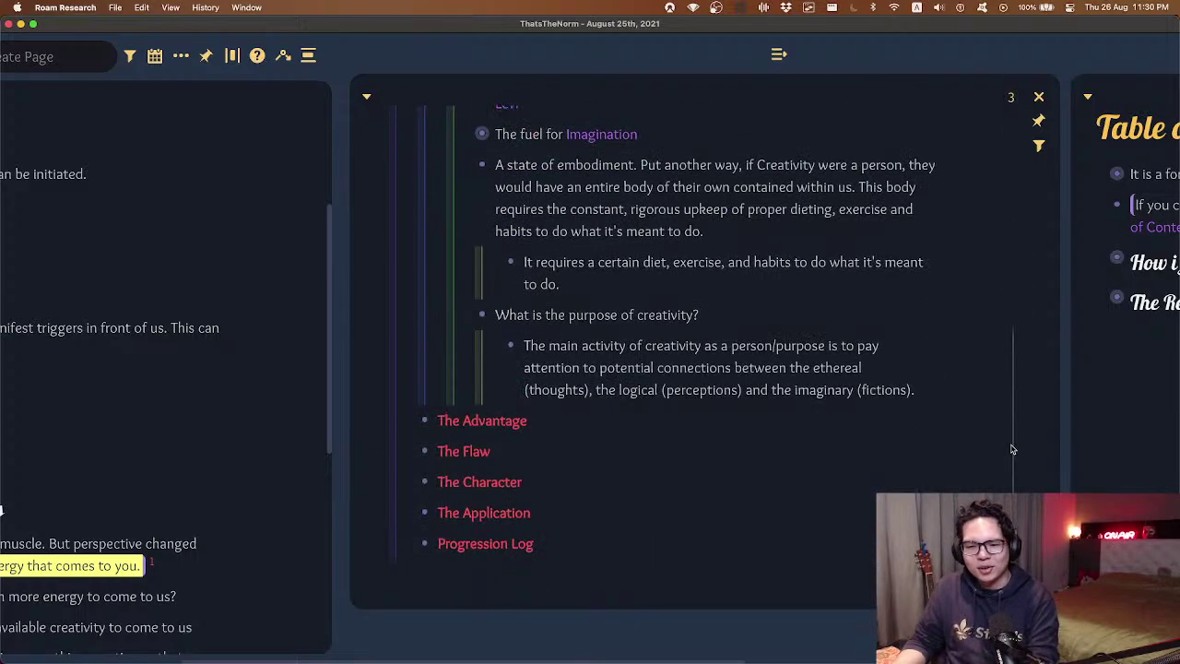
scroll(983, 308, "up", 10)
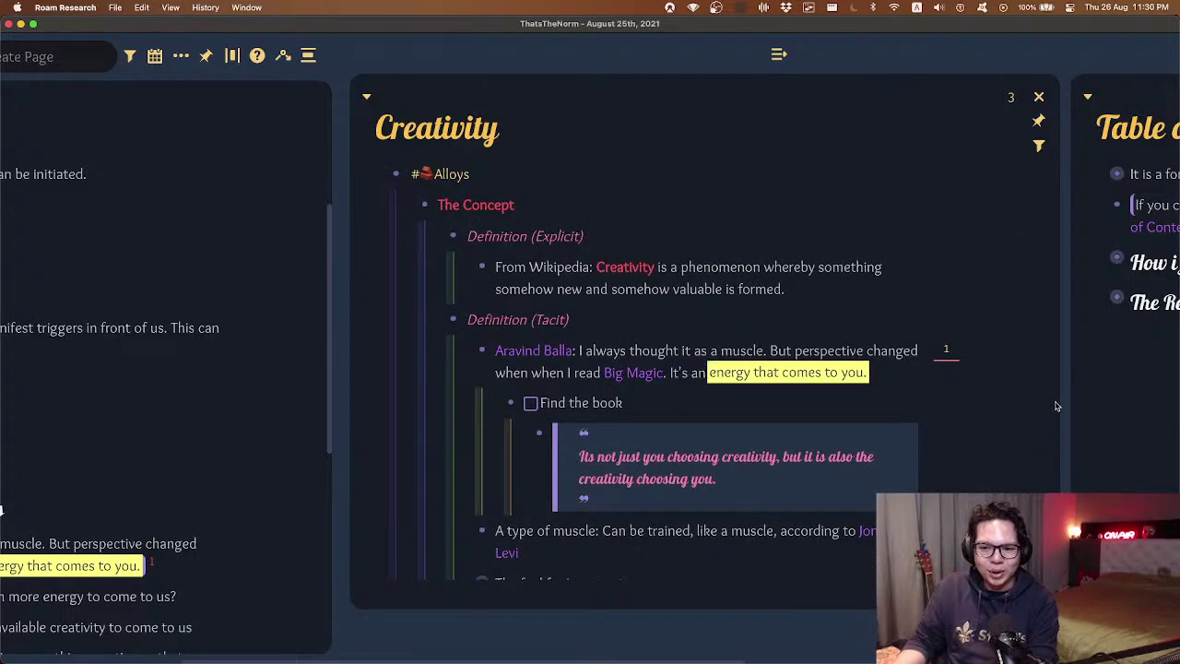
scroll(1056, 406, "right", 5)
scroll(1054, 406, "left", 10)
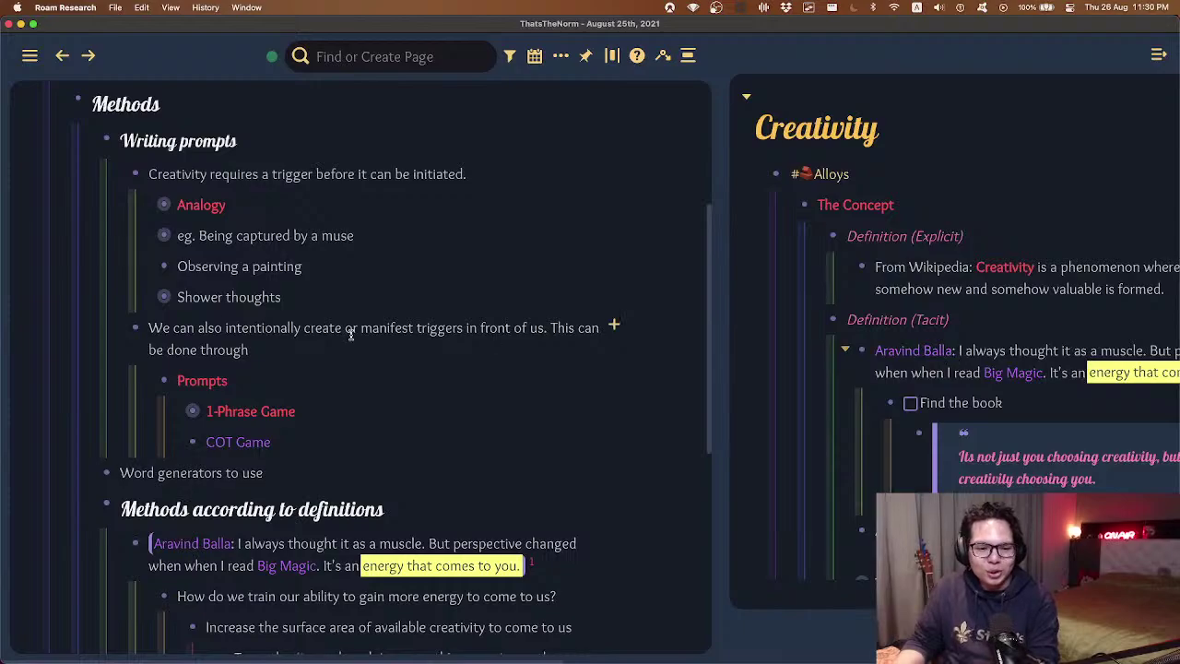
scroll(369, 337, "up", 6)
scroll(364, 304, "down", 6)
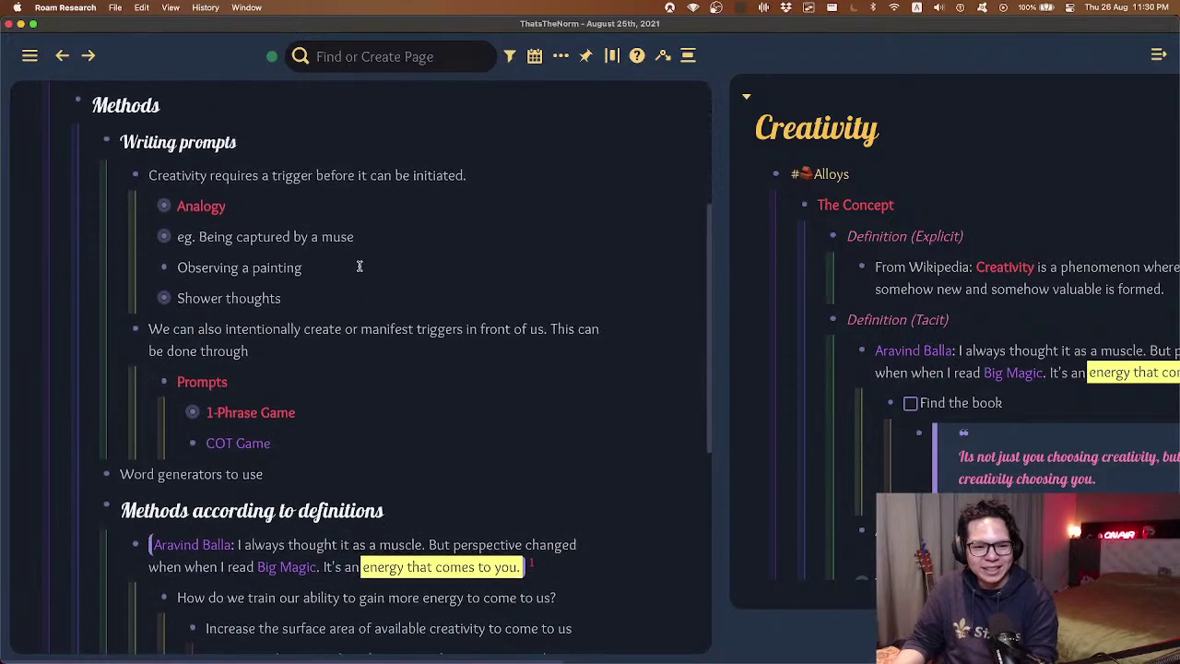
scroll(359, 266, "up", 1)
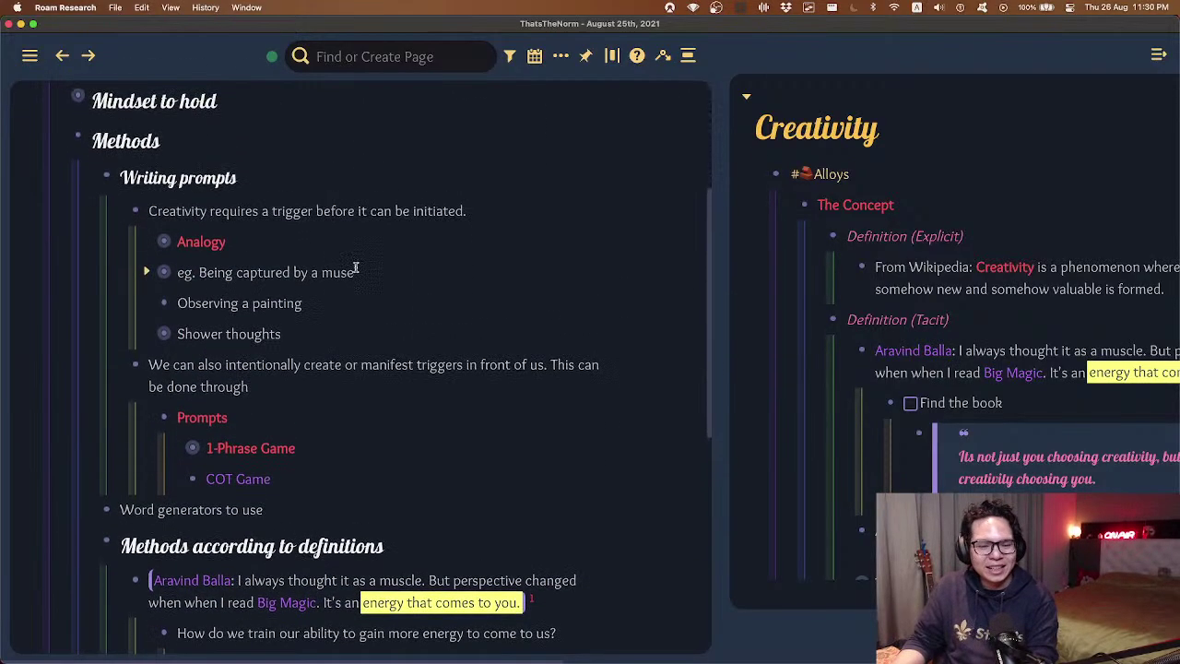
left_click(340, 448)
left_click(371, 397)
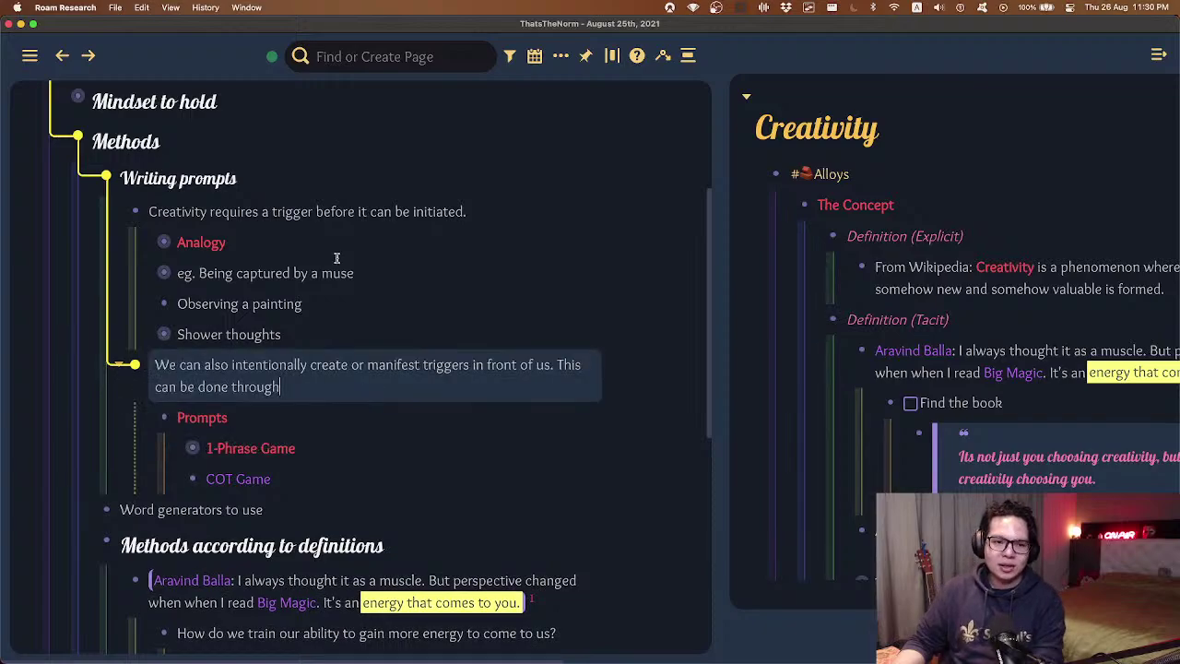
left_click(325, 207)
left_click(342, 381)
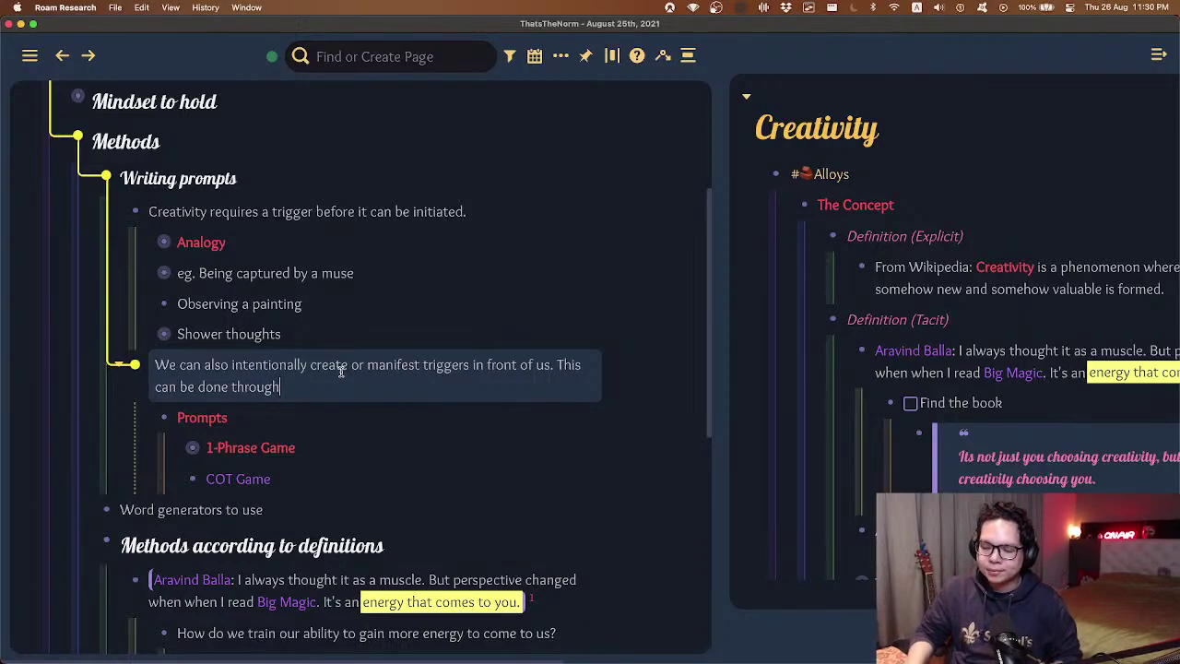
key("Down")
key("Down")
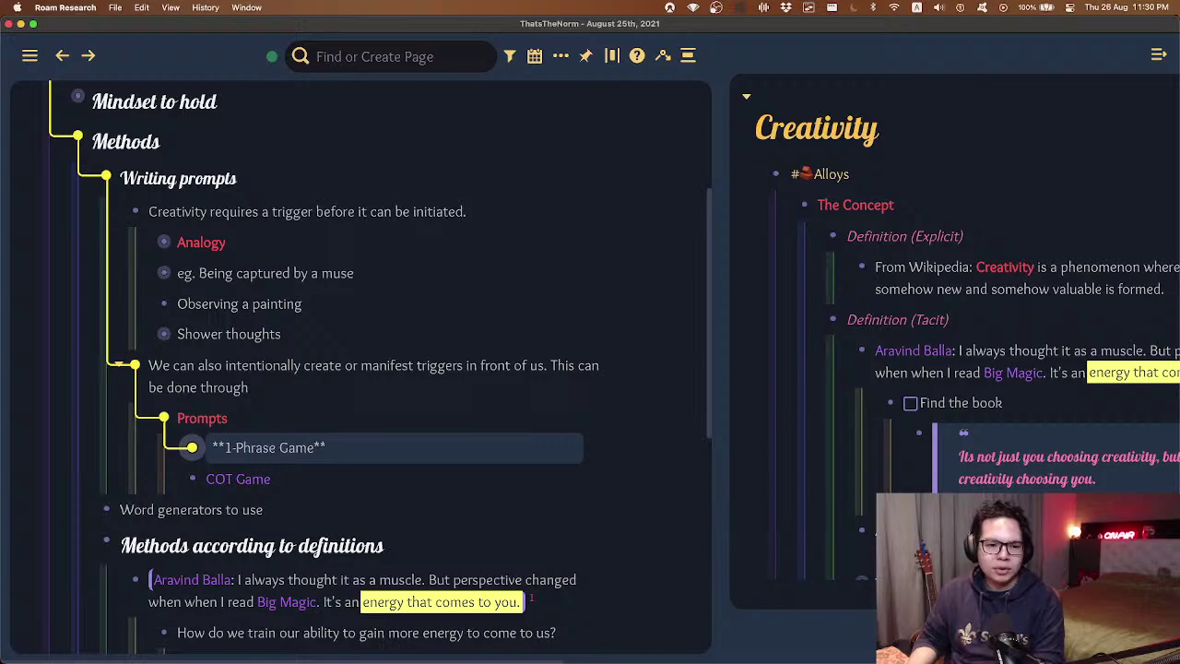
key("Left")
key("Left")
key("Left")
key("Left")
key("Left")
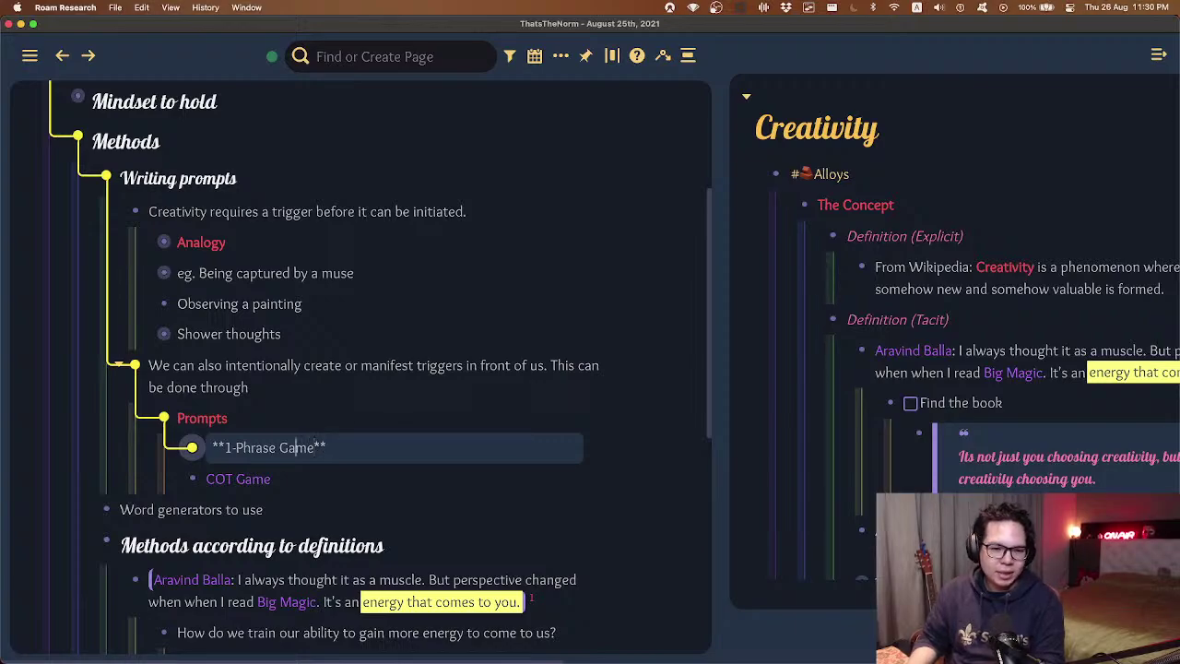
key("Right")
key("Right")
key("Right")
key("Right")
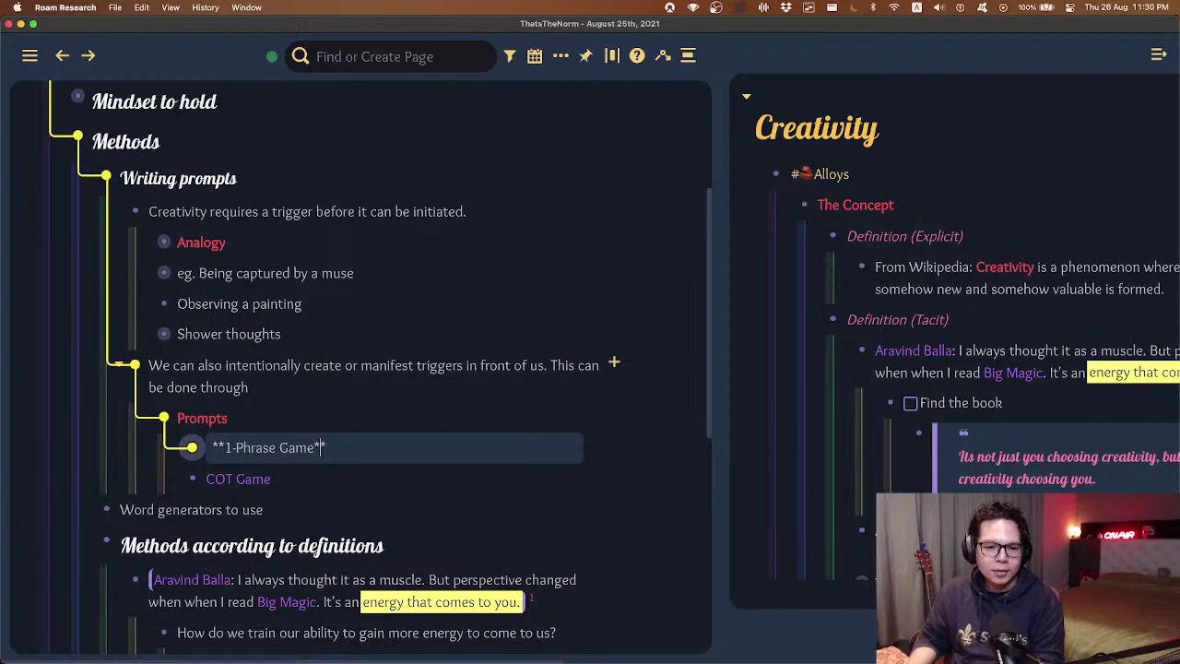
- Expand "1-Phrase Game" and add "Write a phrase, any phrase." as its first child bullet
key("super+Down")
key("Right")
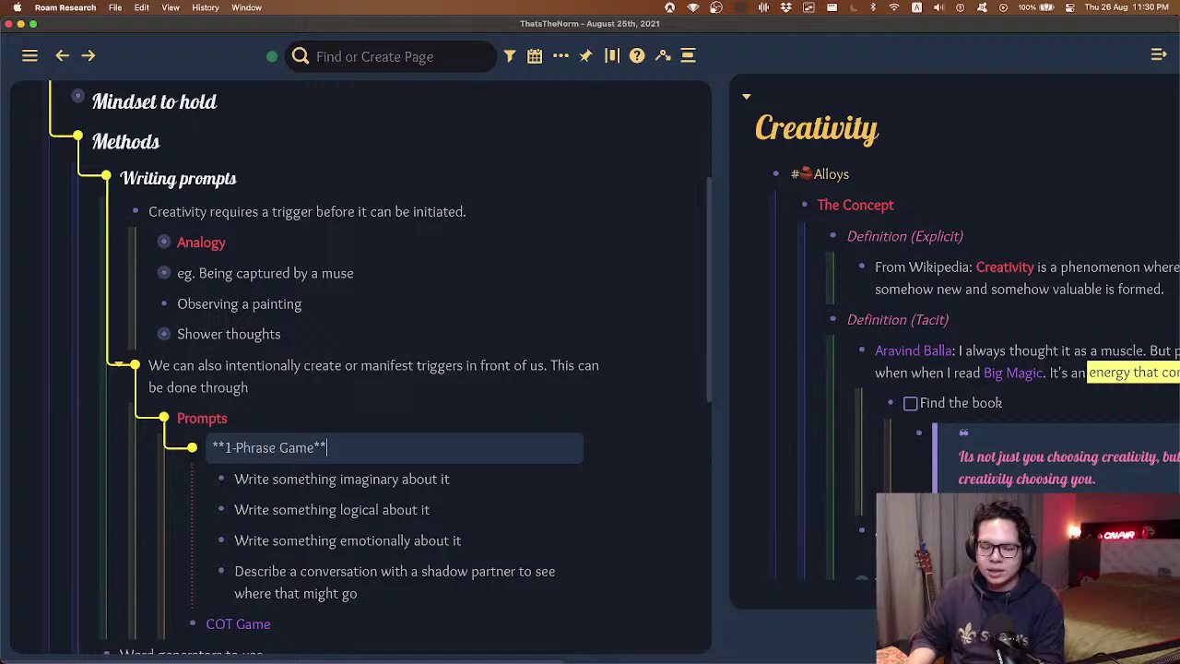
key("Return")
type("Write a p")
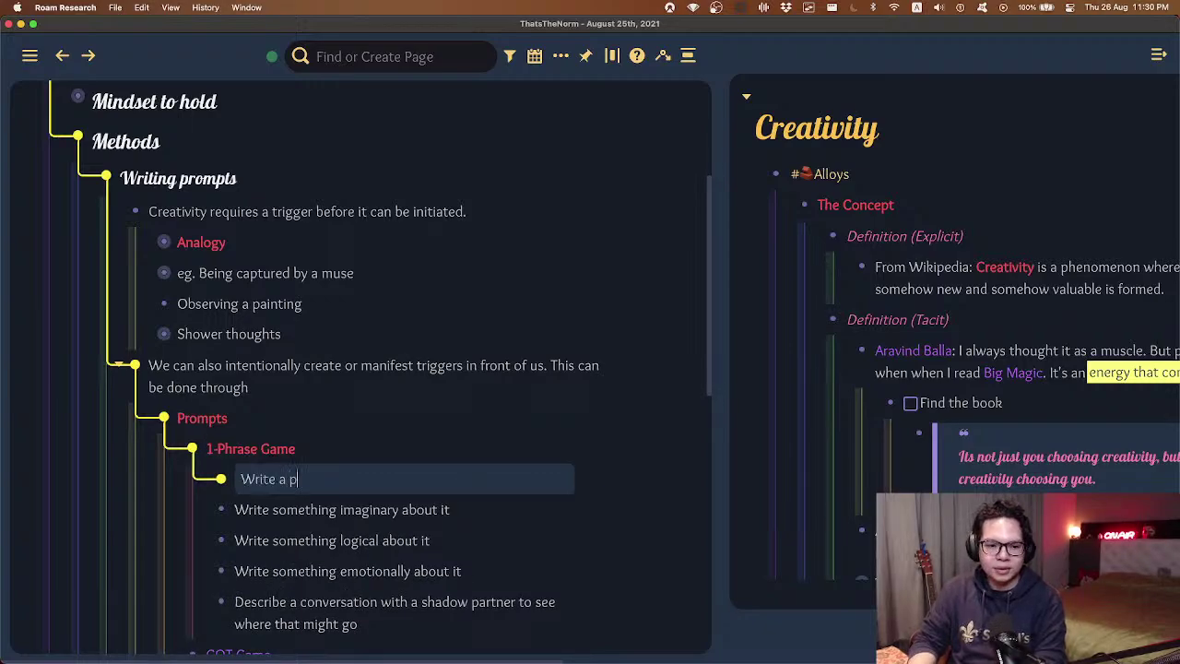
type("hrase, any phrase!")
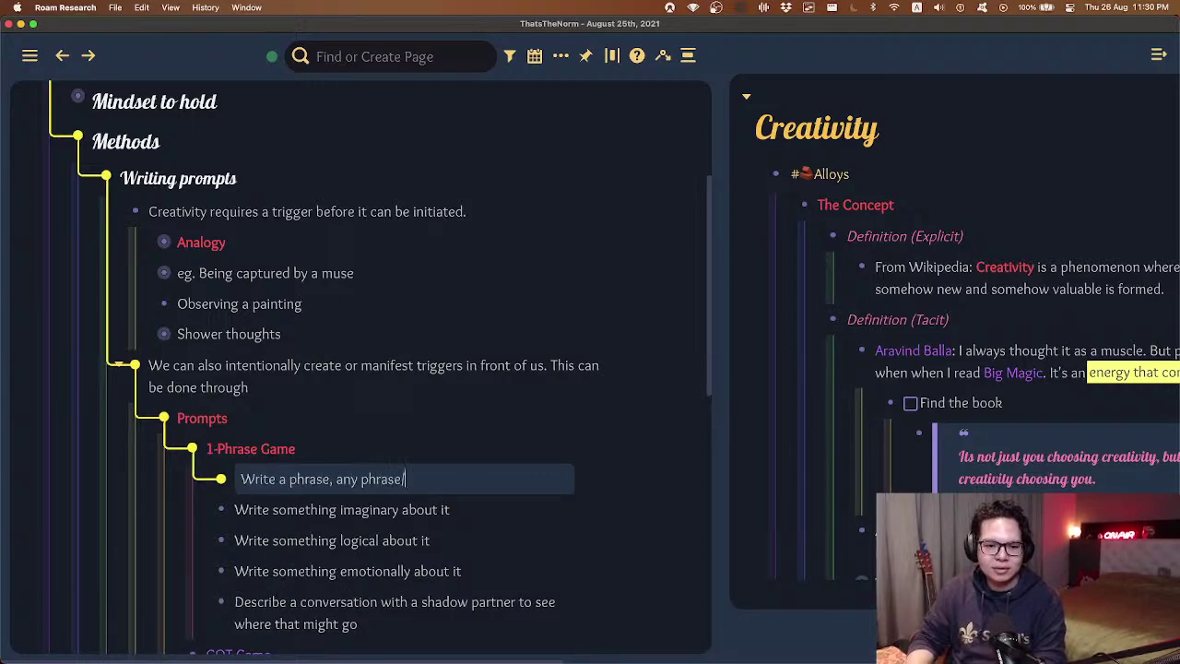
type(".")
- Nest the three "Write something…" bullets and the shadow partner bullet under "Write a phrase, any phrase."
left_click(450, 510)
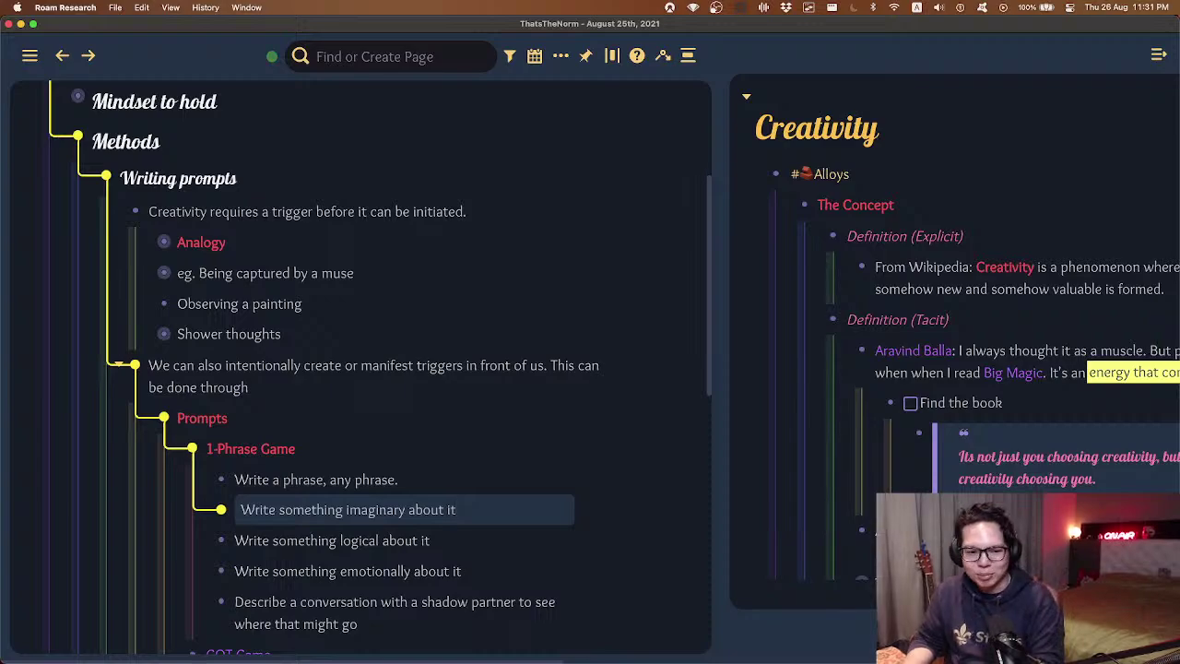
key("shift+Down")
key("shift+Down")
key("shift+Down")
key("Tab")
key("Up")
key("Up")
key("Up")
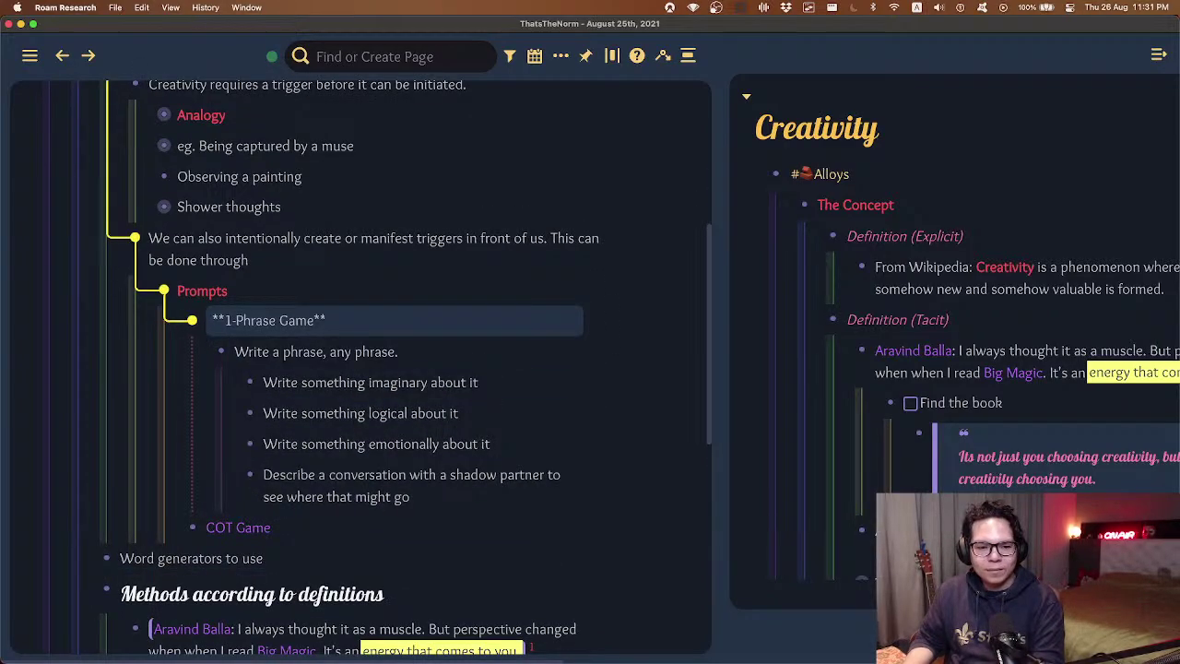
- Reorder the bullets under "Write a phrase, any phrase." so the logical prompt comes first, followed by the emotional and imaginary ones
key("Down")
key("shift+Down")
key("shift+Down")
key("shift+Down")
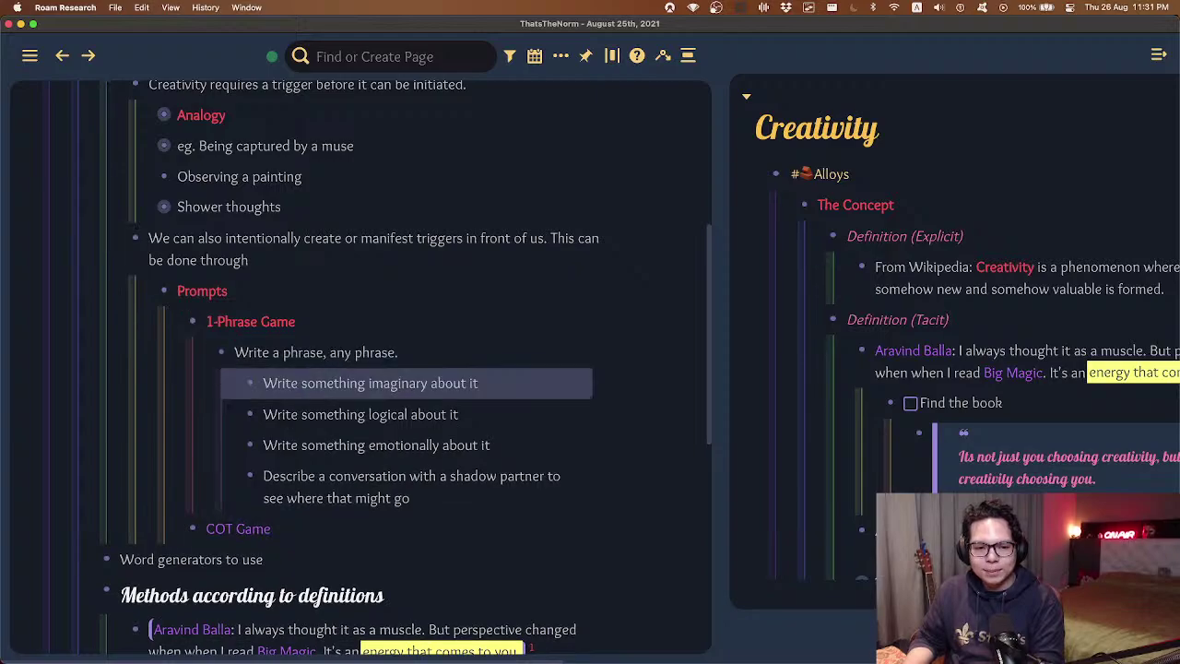
scroll(406, 369, "down", 2)
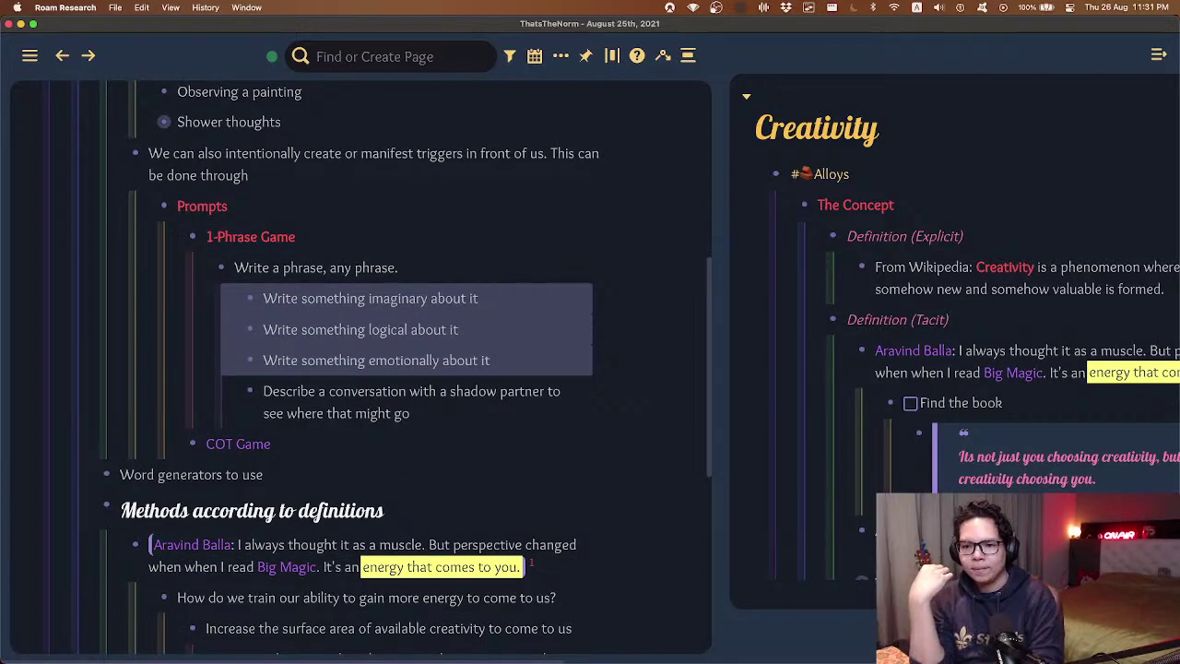
key("Up")
key("Up")
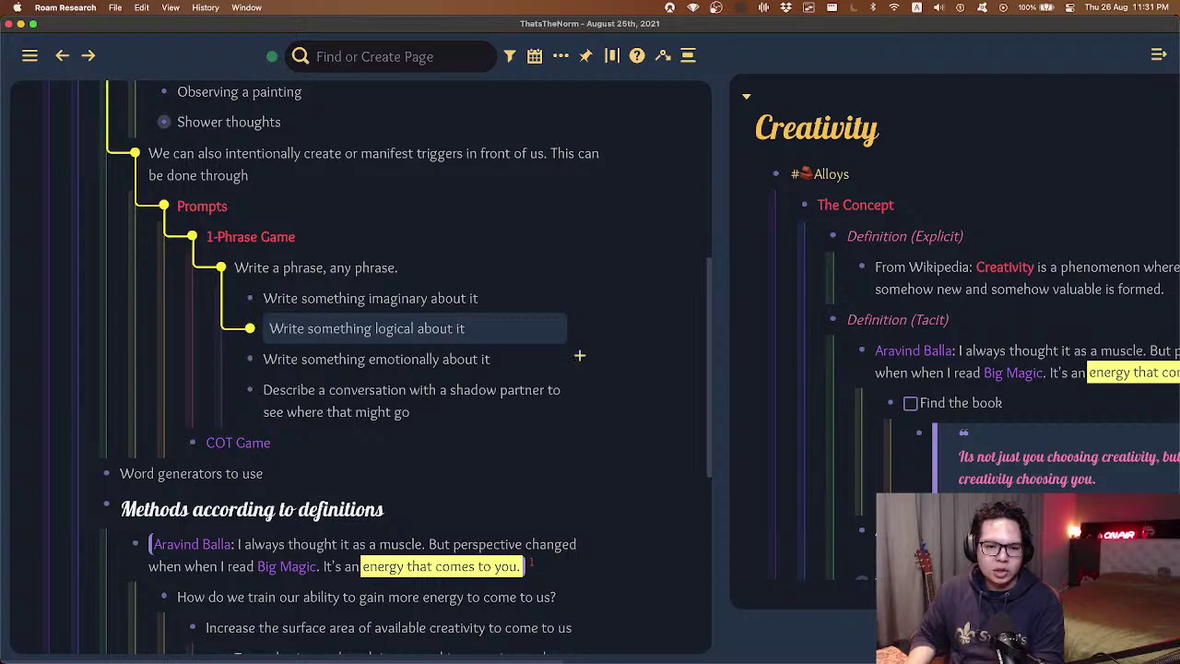
key("shift+super+Up")
key("Down")
key("Down")
key("shift+super+Up")
key("Up")
key("Up")
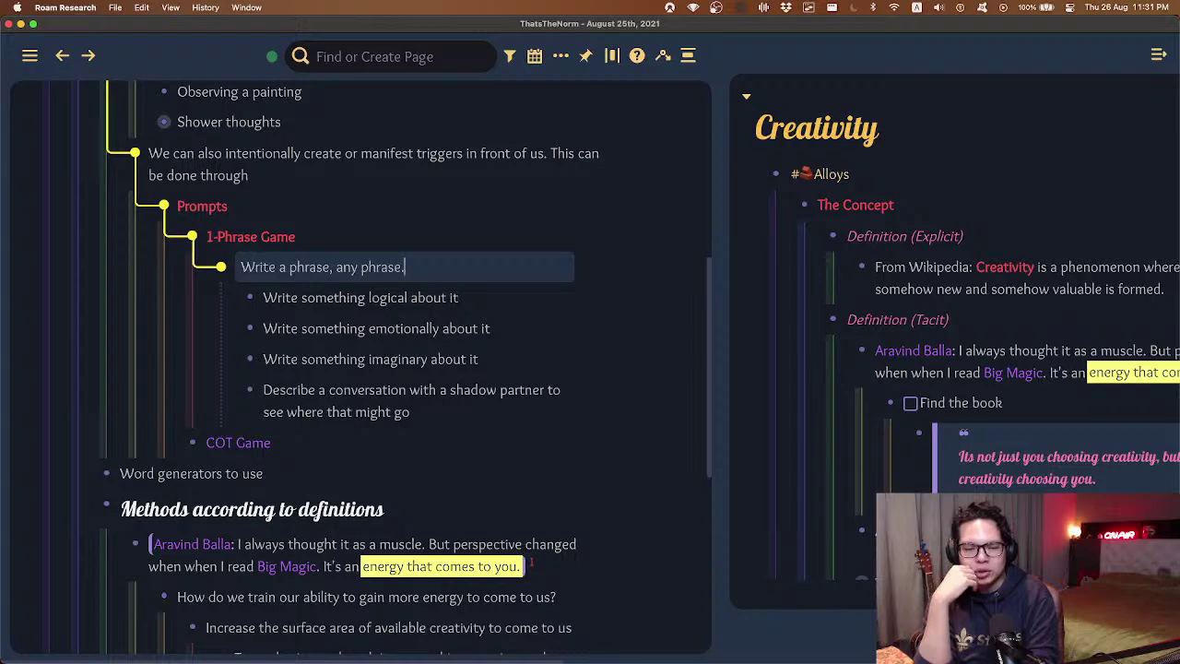
- Append "(explaining the present)" to the bullet "Write something logical about it"
left_click(458, 298)
left_click(498, 328)
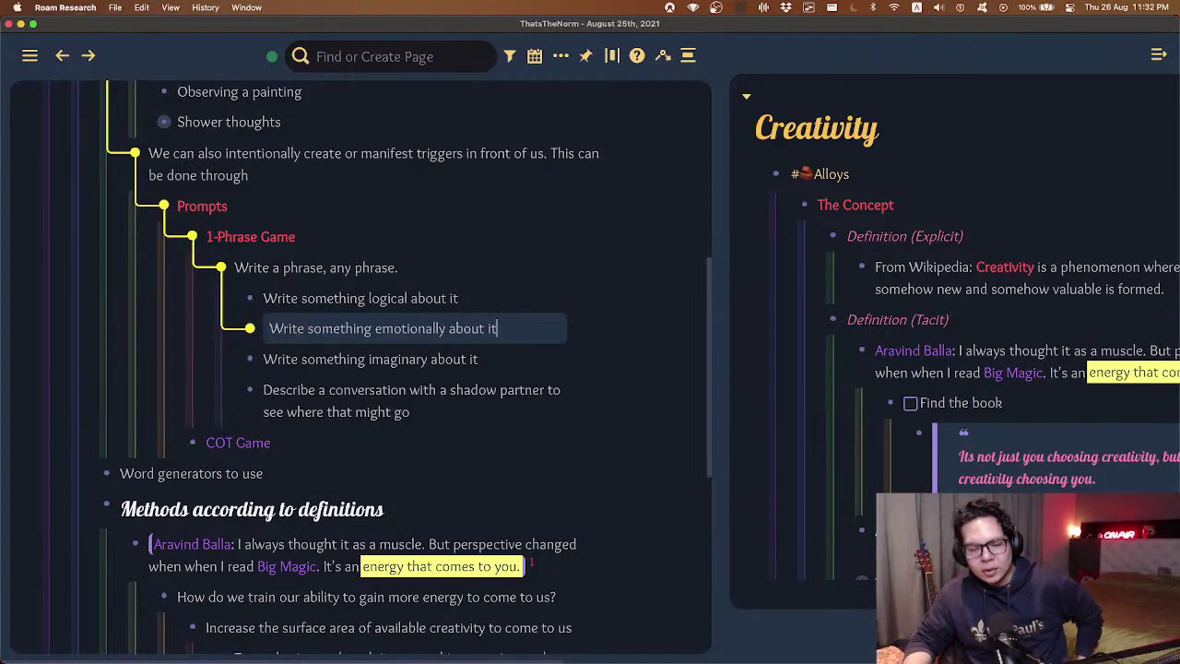
left_click(464, 298)
type("(")
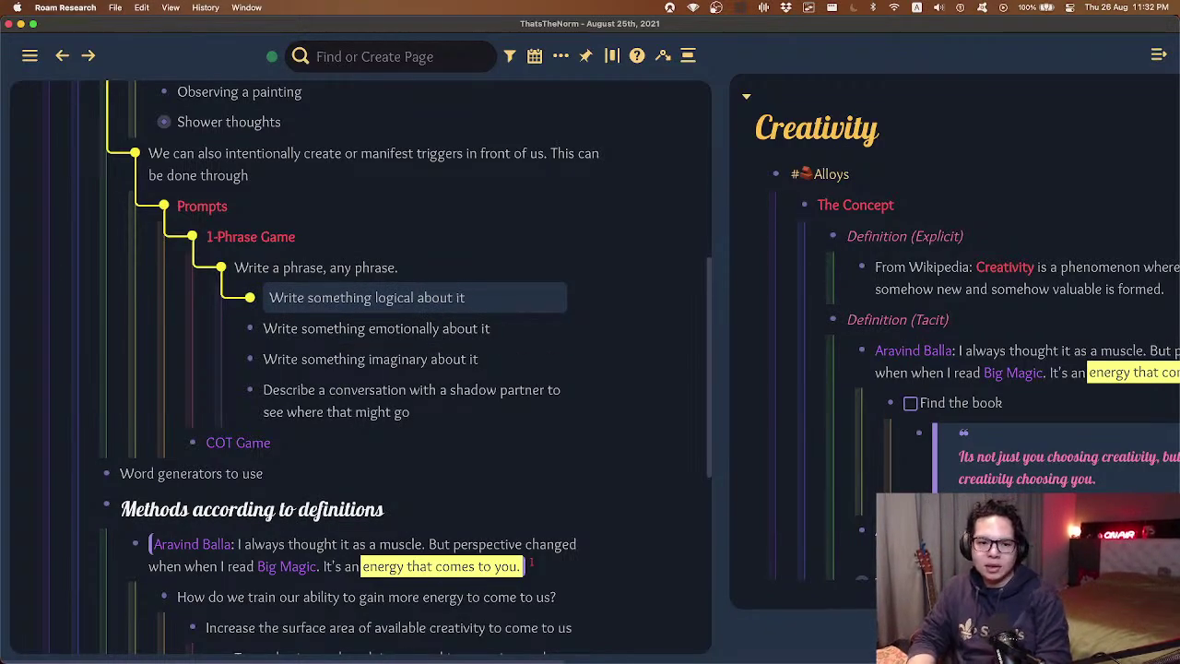
type("explainin")
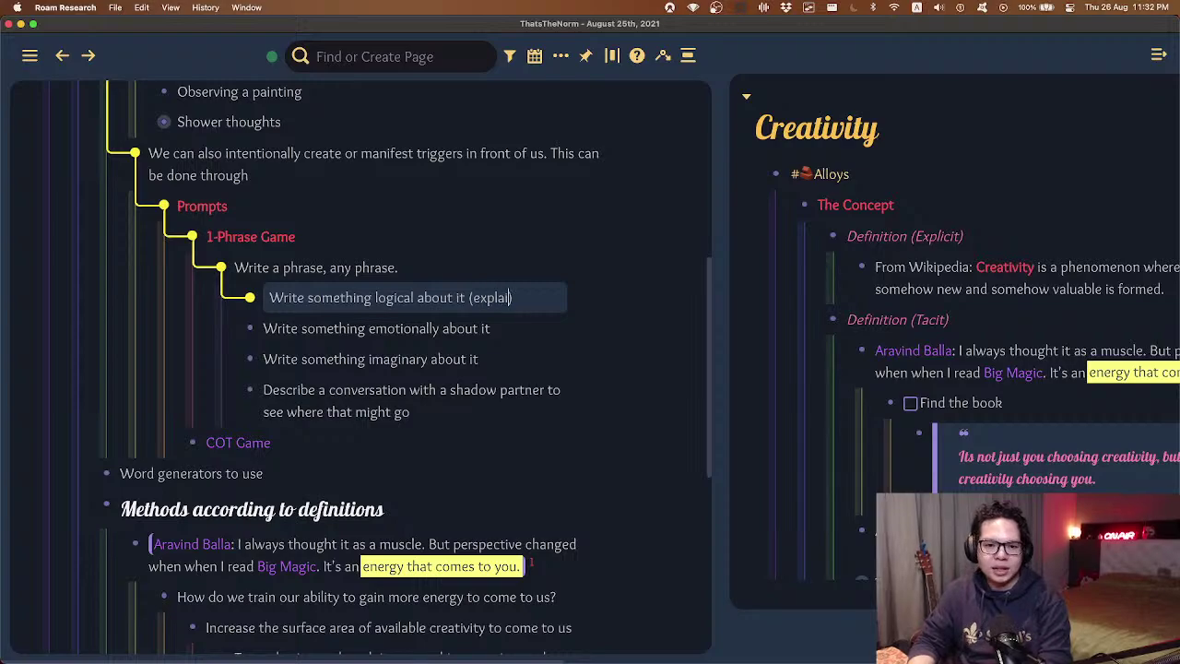
type("g the present")
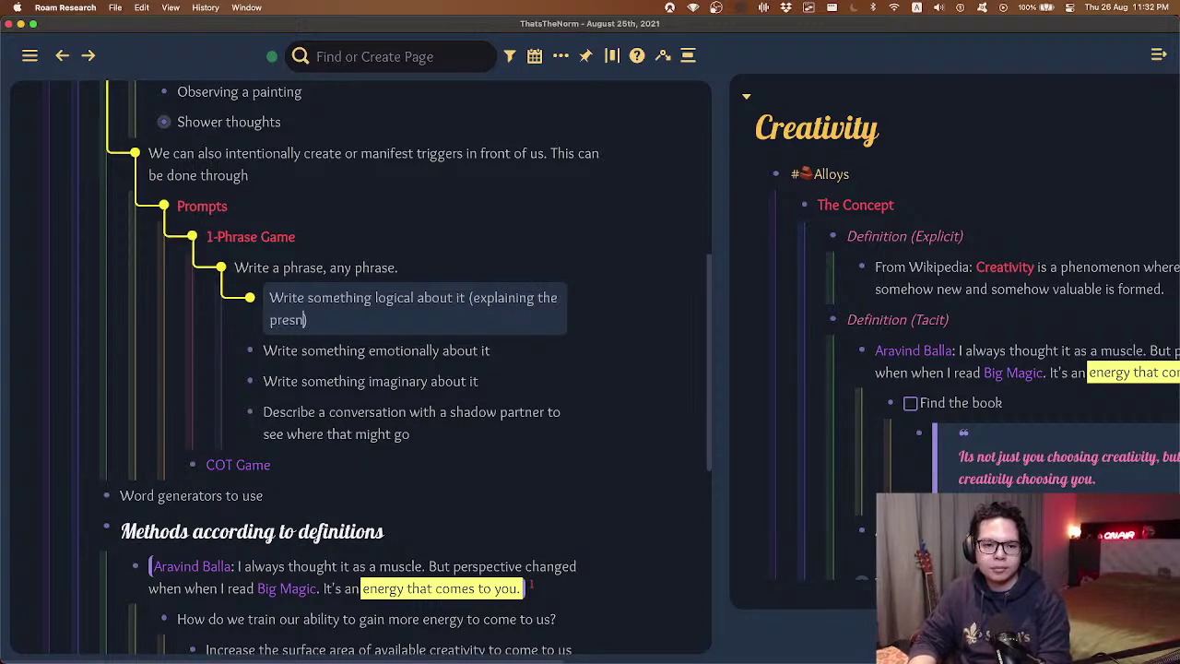
- Append "(explaining the past, if relevant)" to the bullet "Write something emotionally about it"
left_click(490, 350)
type("(exp;a")
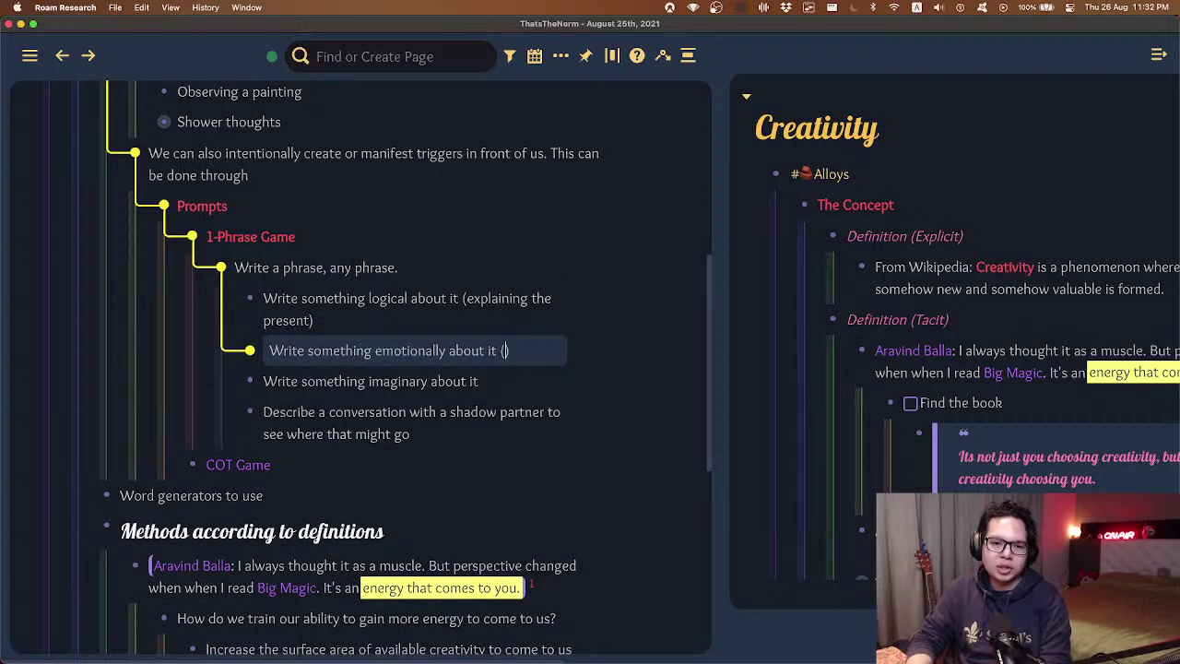
key("BackSpace")
key("BackSpace")
type("laining the past")
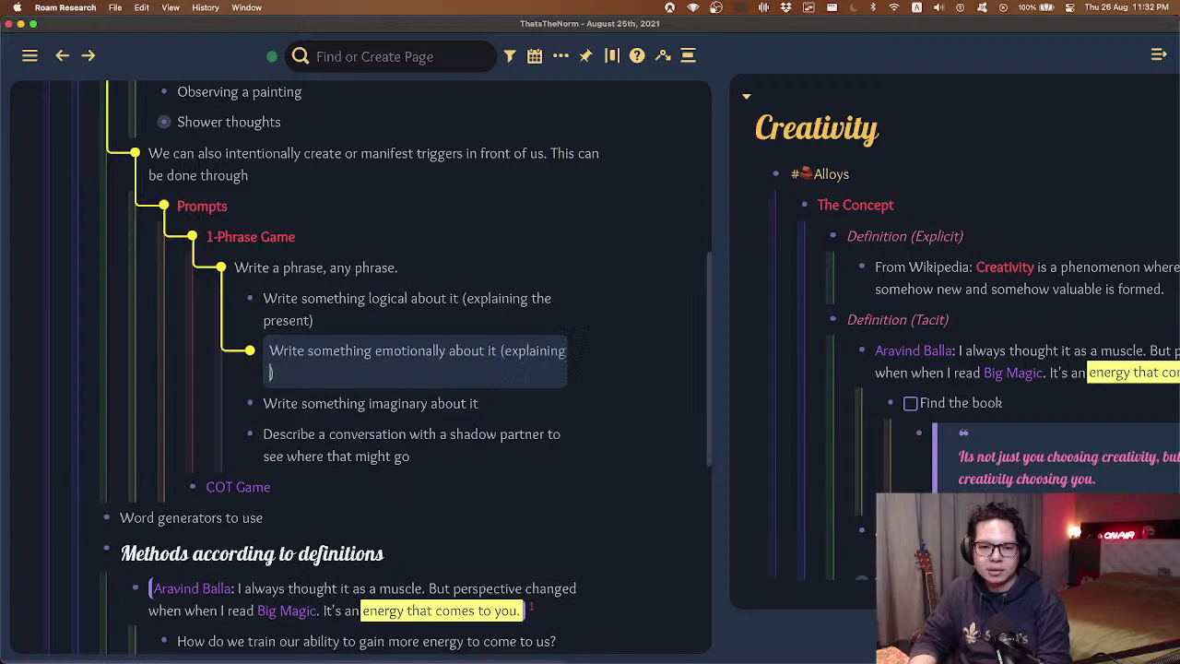
type(",")
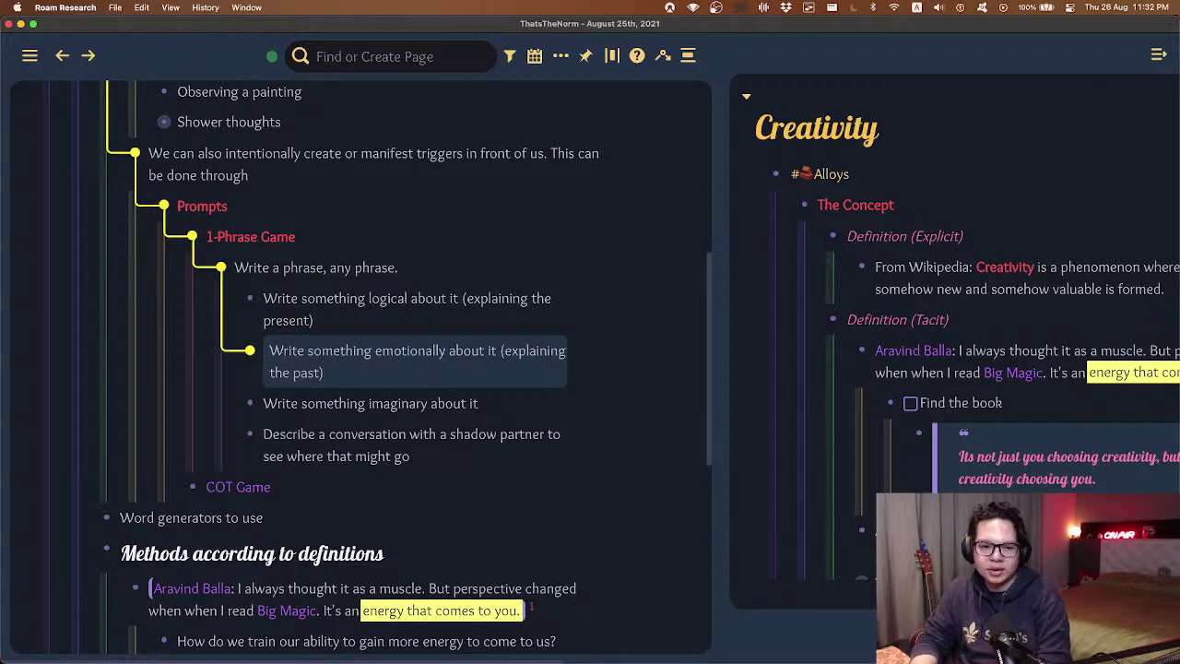
type(" if relevant)")
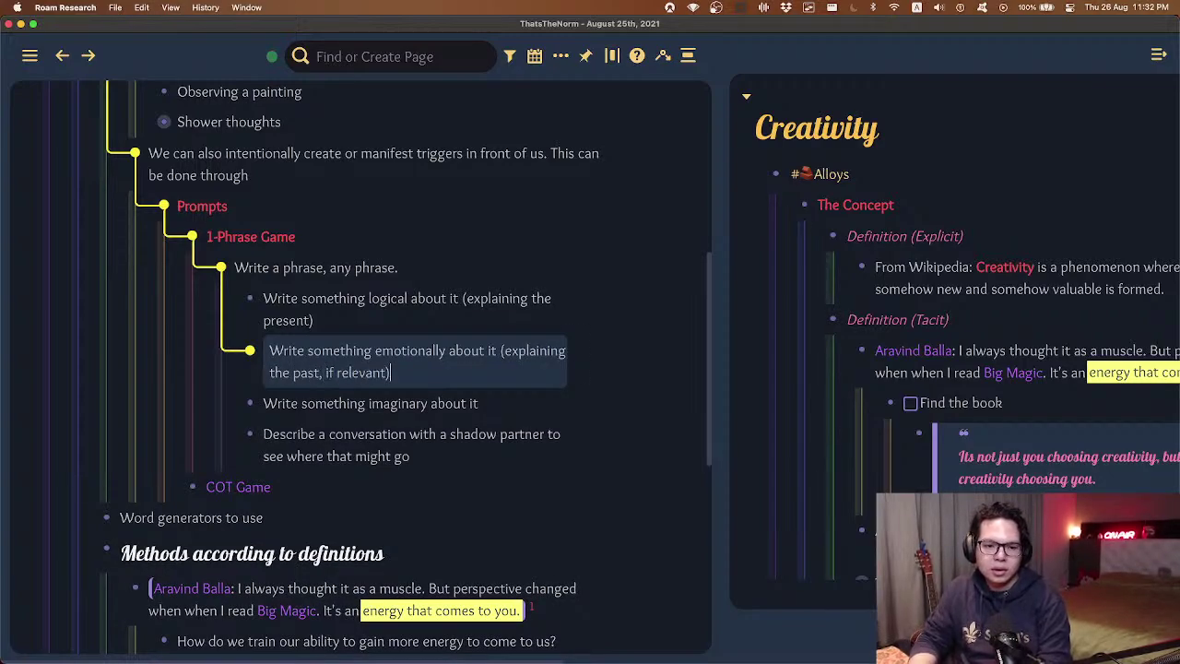
- Append "(explaining what doesn't exist)" to the bullet "Write something imaginary about it"
left_click(485, 403)
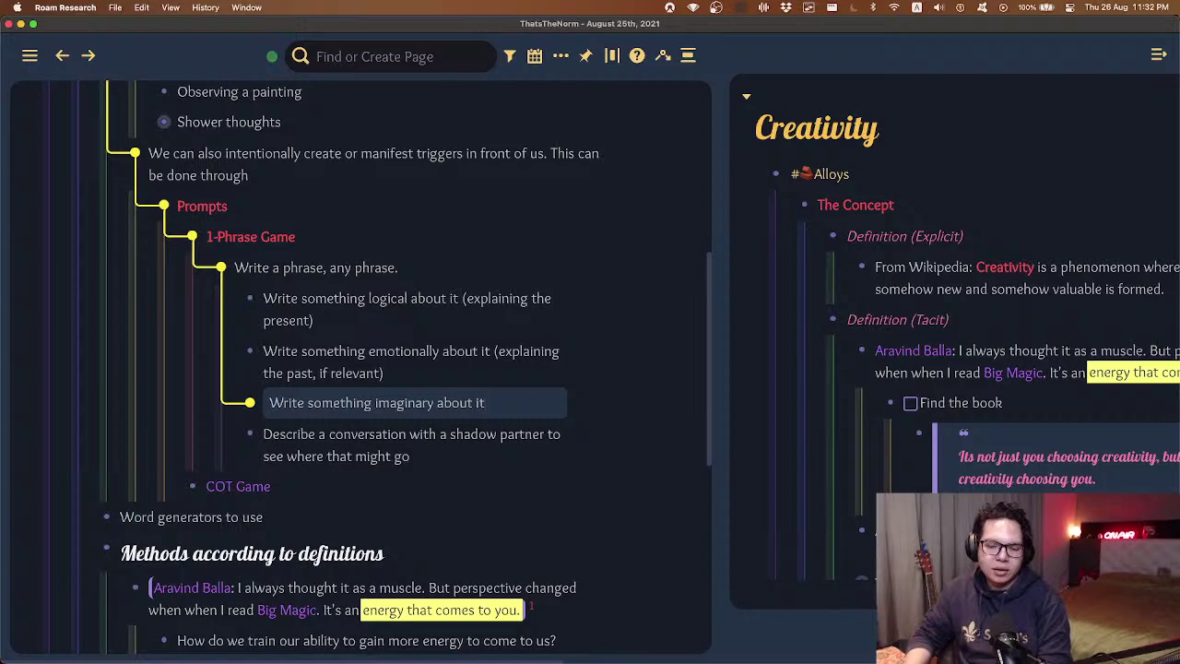
type("(")
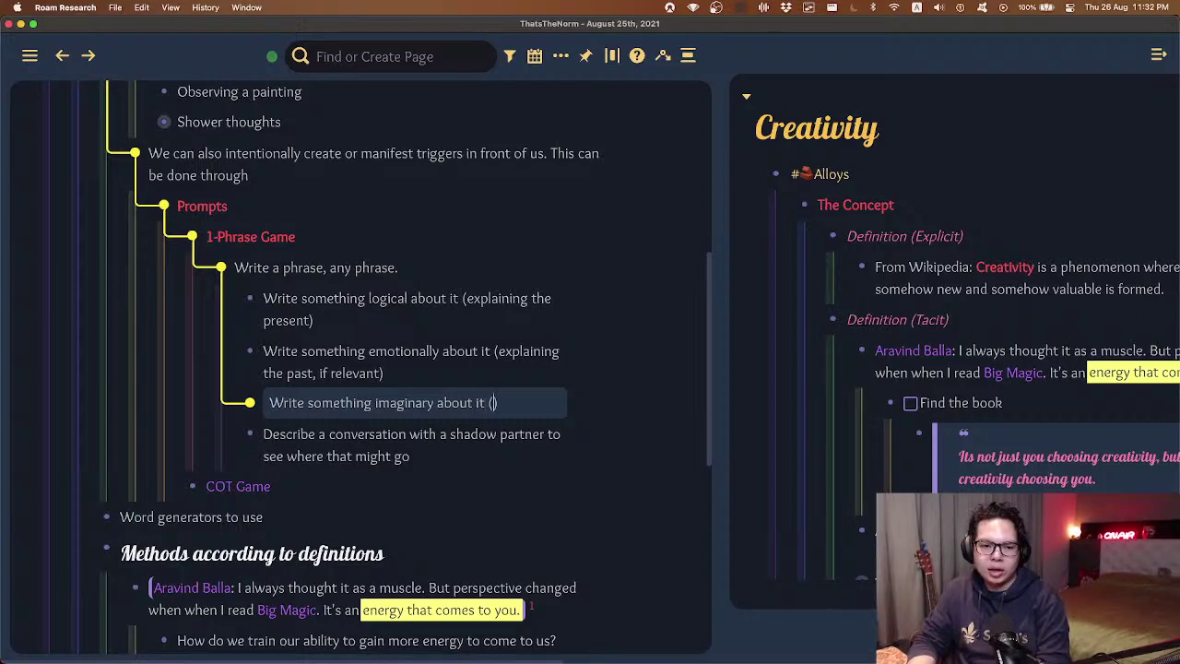
type("explaining what ")
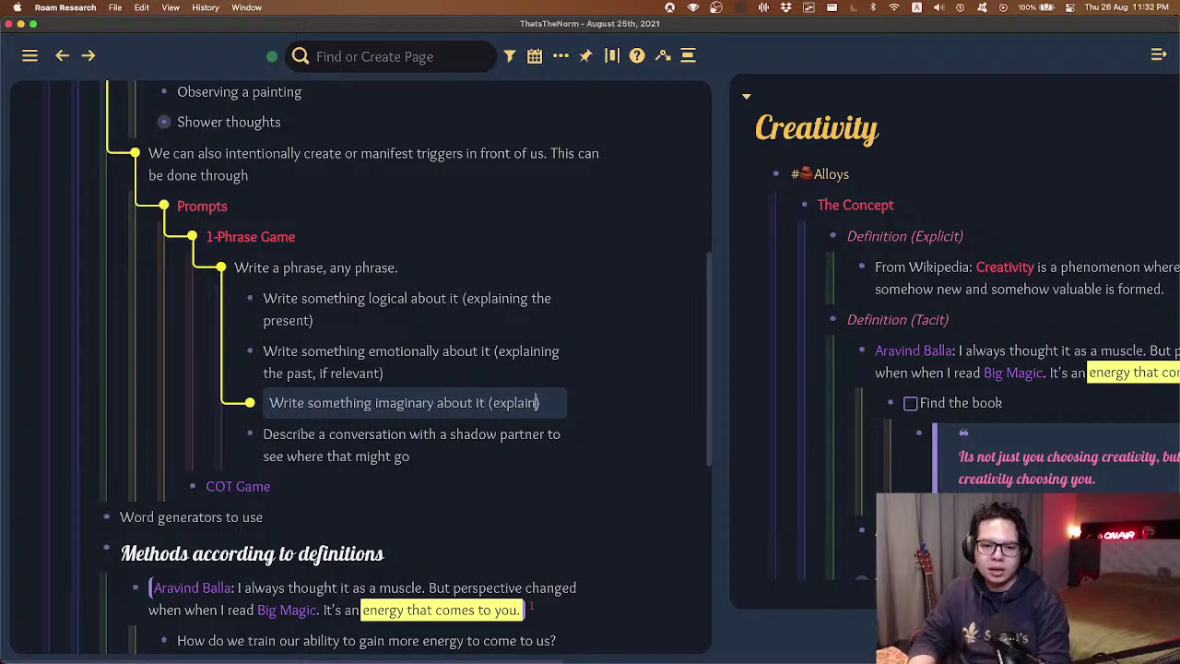
type("doesn't exist")
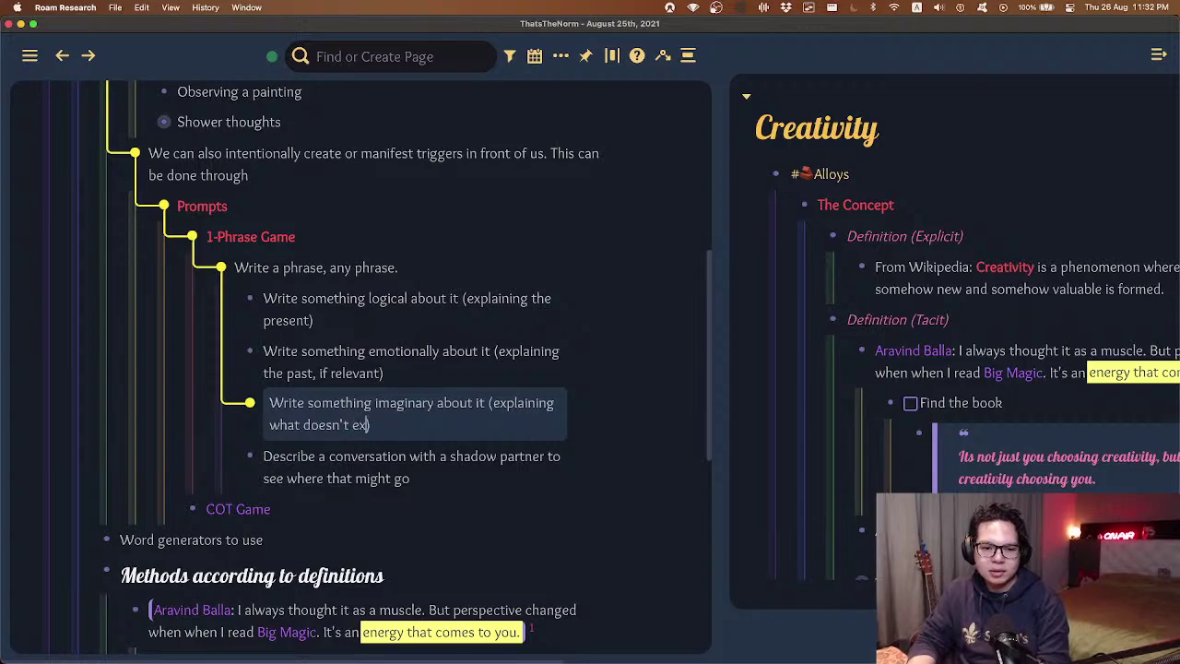
type(")")
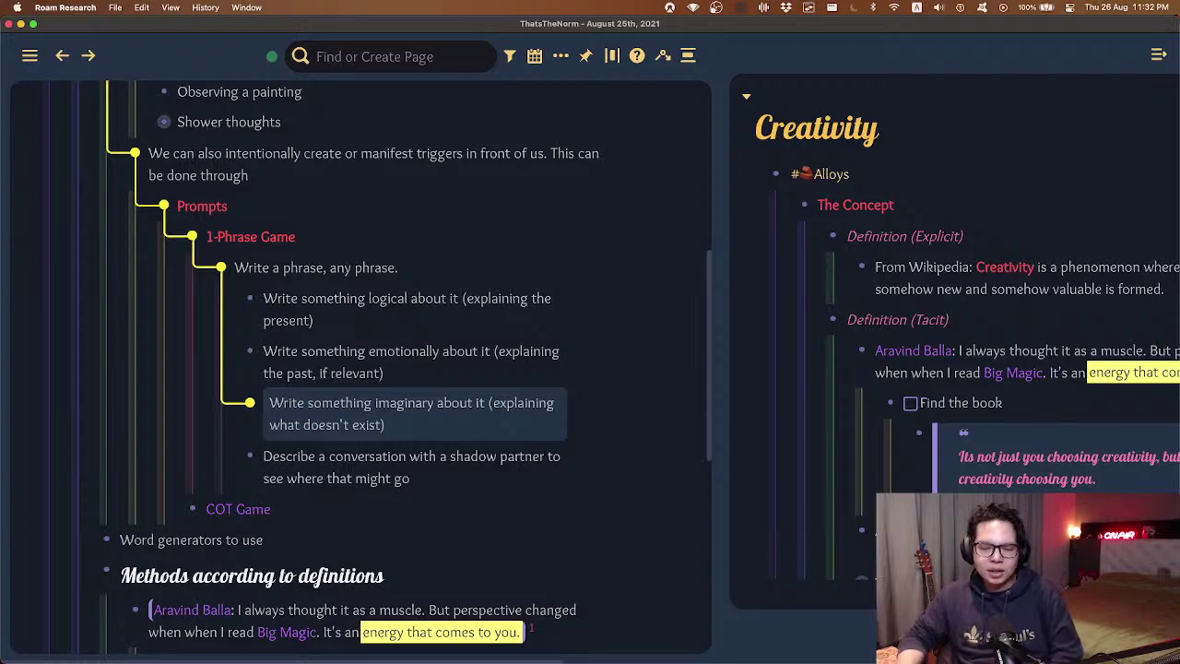
- Review the logical, emotional, imaginary and shadow partner prompts under "Write a phrase, any phrase."
key("Up")
key("Up")
key("Up")
key("Up")
key("Down")
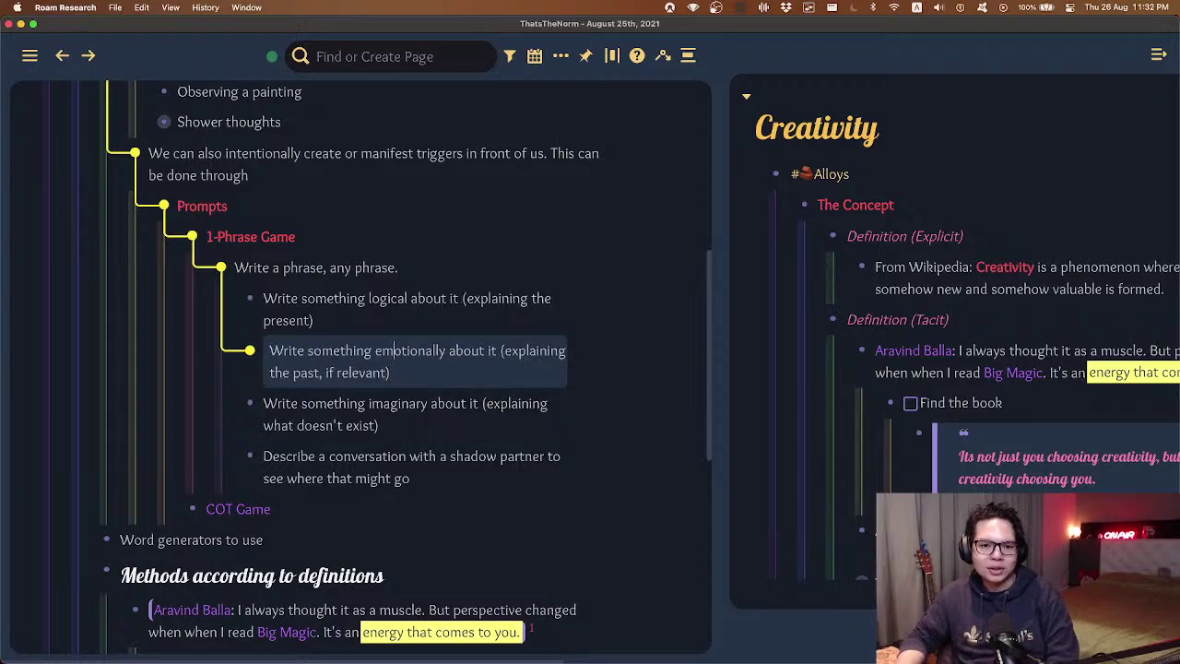
key("Up")
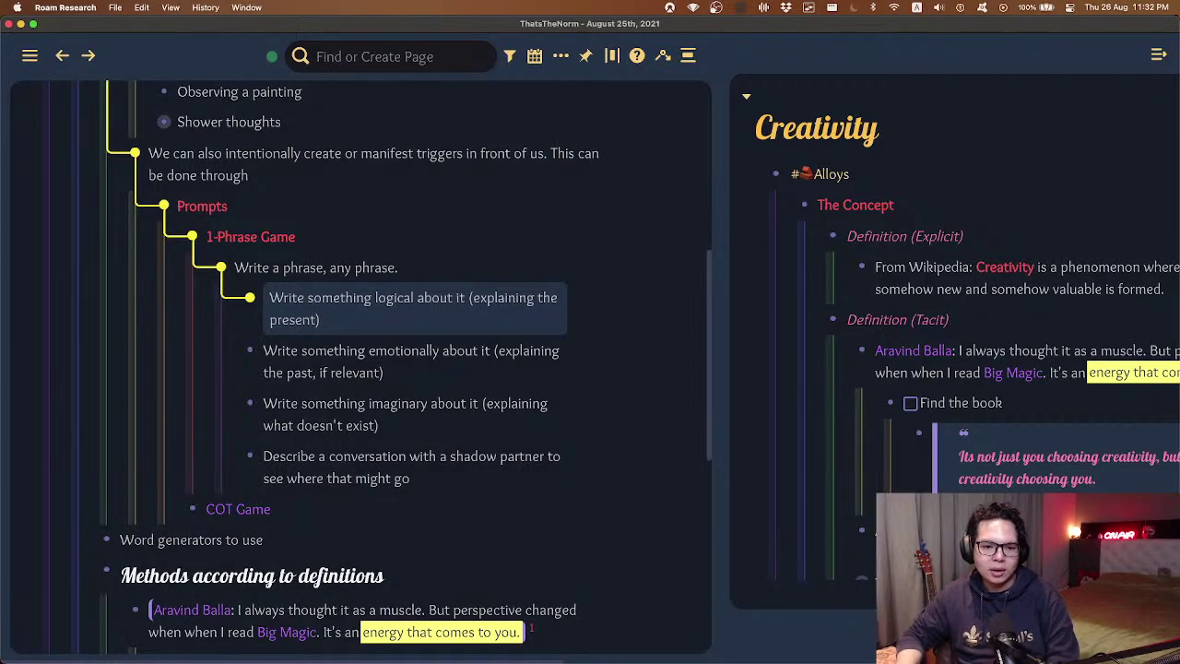
key("Down")
key("Down")
key("Down")
key("Down")
key("Up")
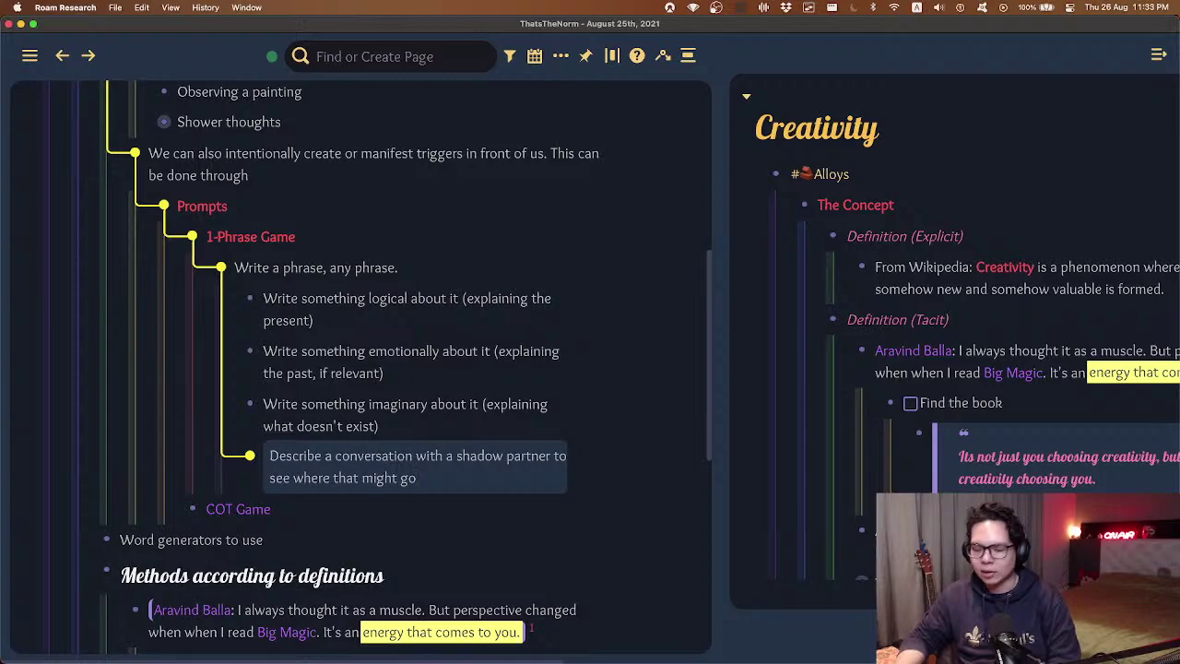
- Add a link to the "Multifaceted" page as a child of the bullet about a conversation with a shadow partner
key("Return")
key("Tab")
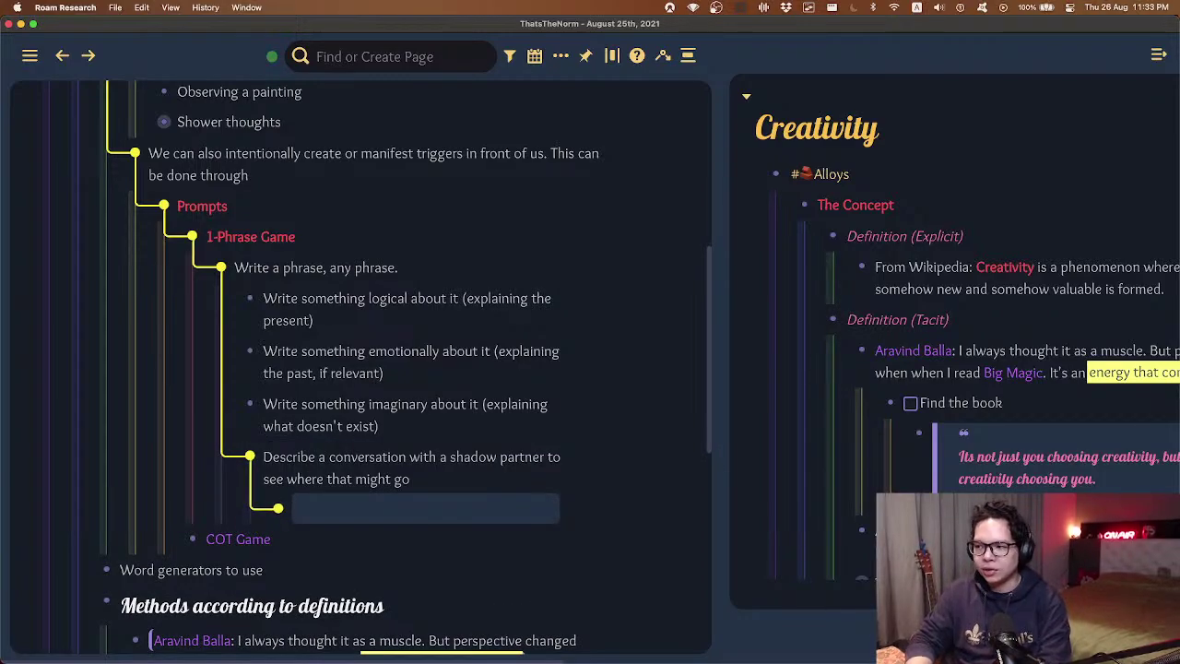
type("[[multifa")
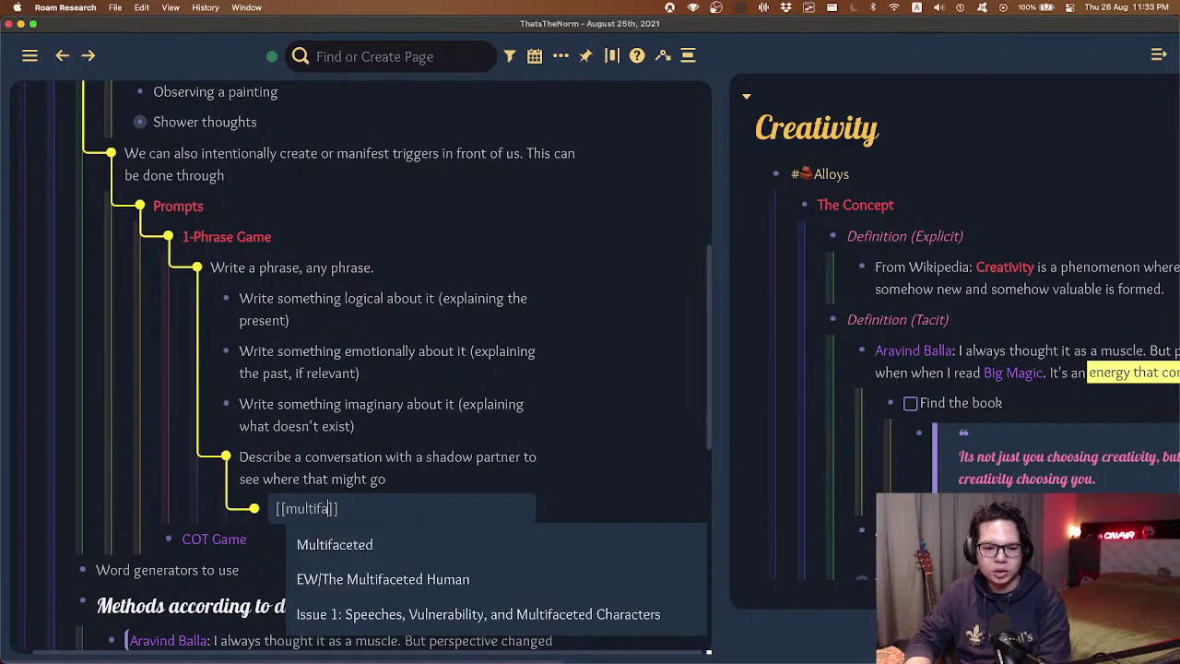
key("Return")
- Nest a link to the page "EW/The Multifaceted Human" under the "Multifaceted" bullet
key("Return")
key("Tab")
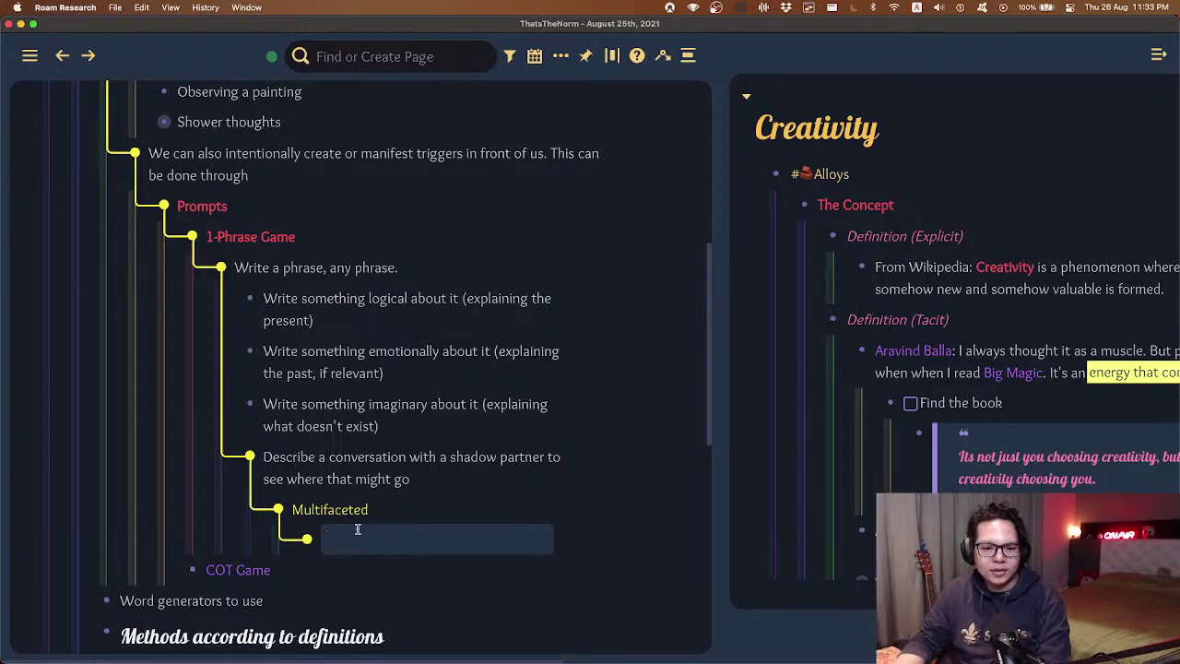
type("[")
key("BackSpace")
type("[[")
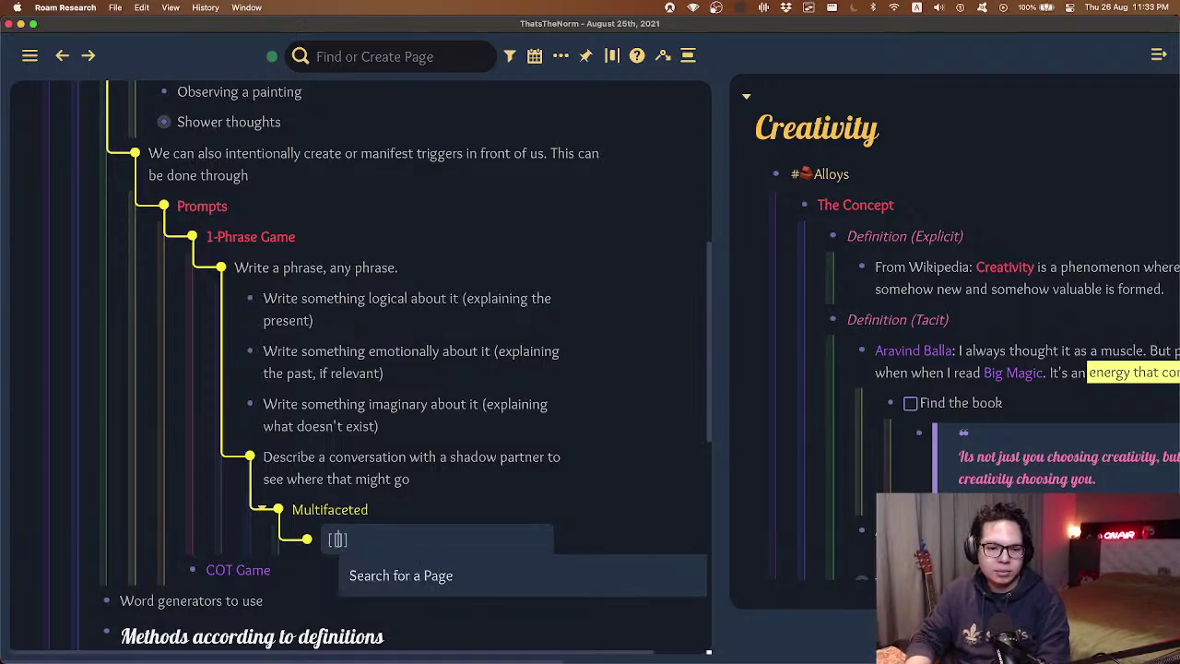
type("multif")
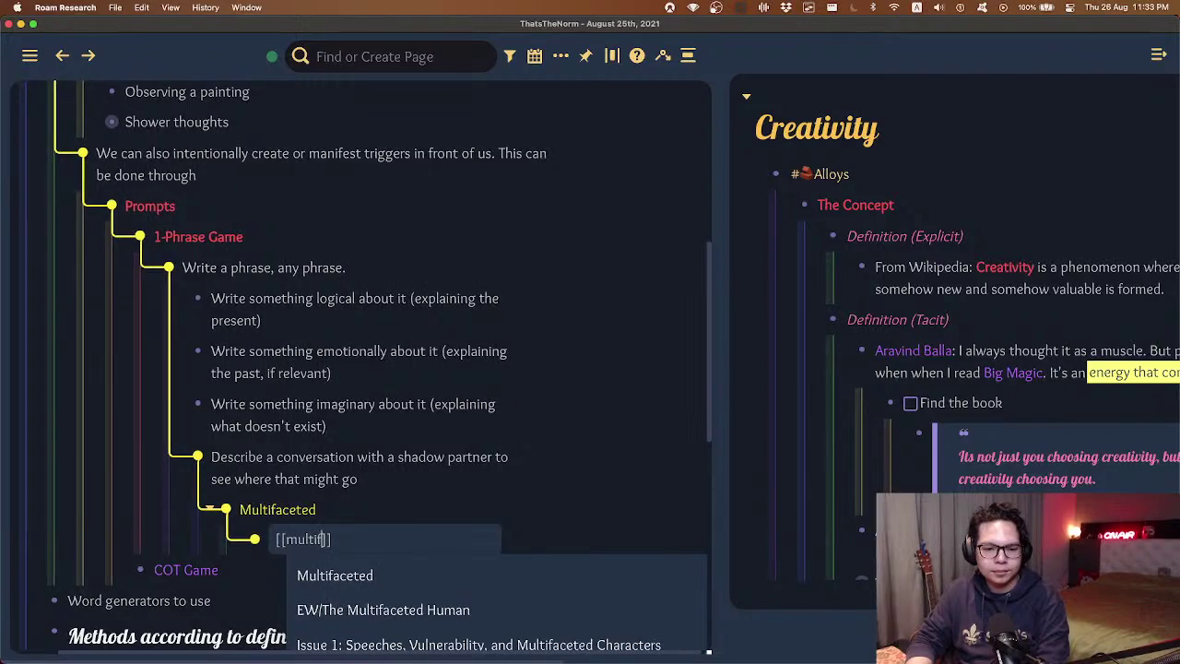
key("Return")
key("Escape")
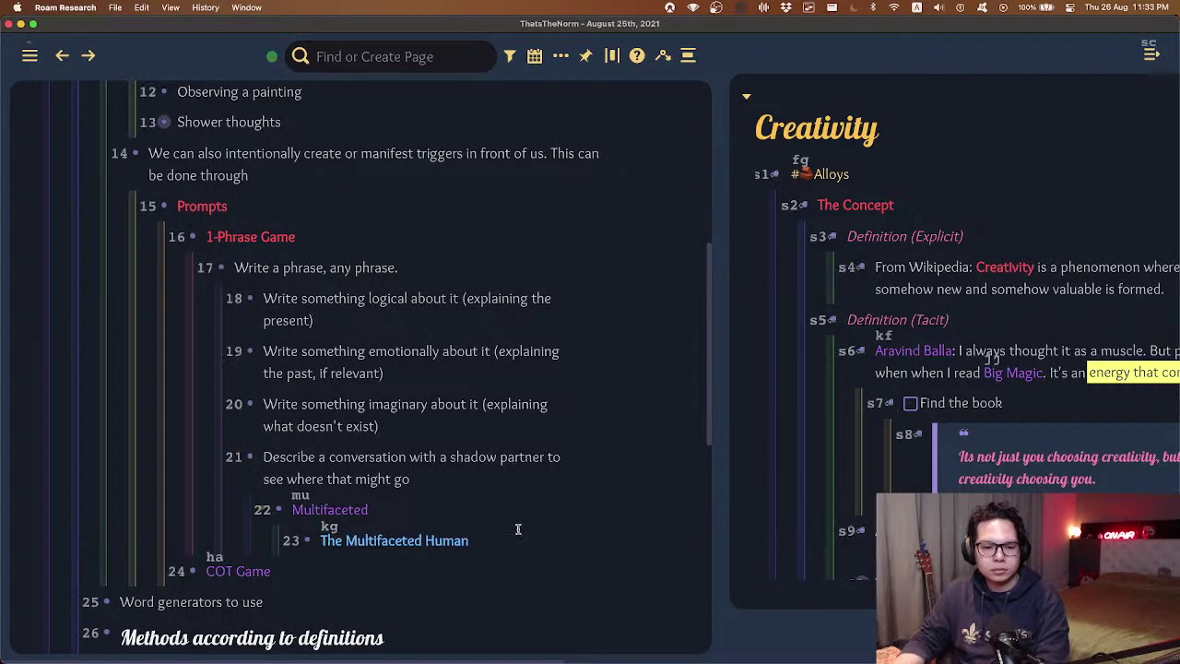
- Open "The Multifaceted Human" page beside the note, look through its linked references, and close it again
left_click(416, 543, "shift")
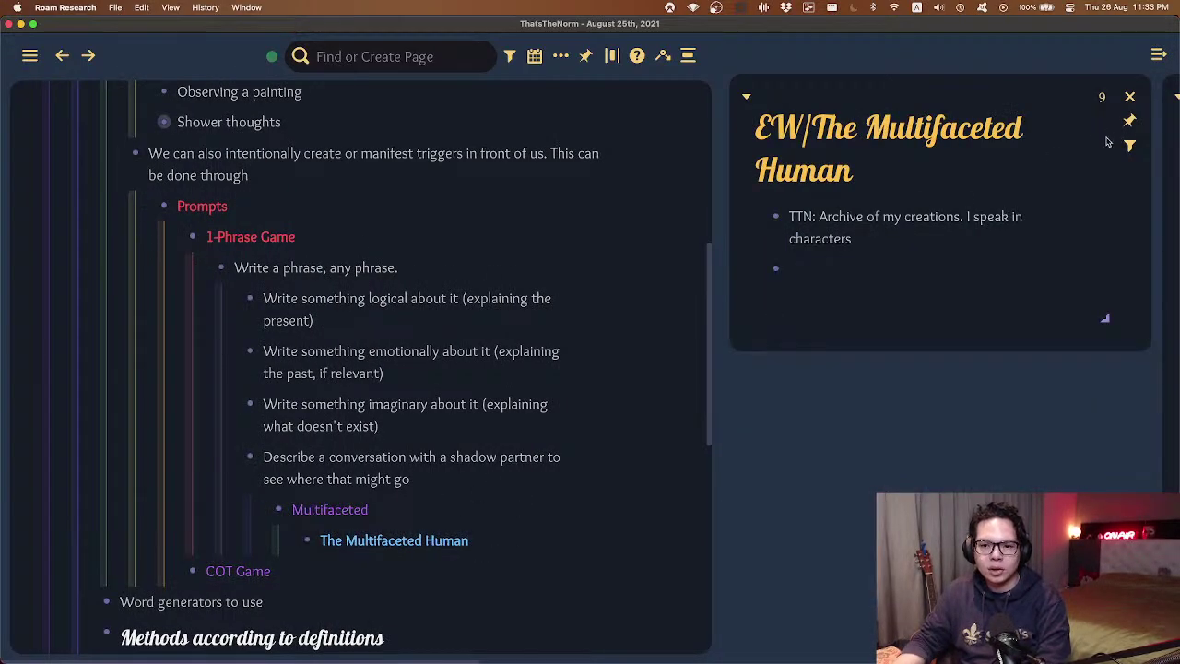
left_click(1100, 98)
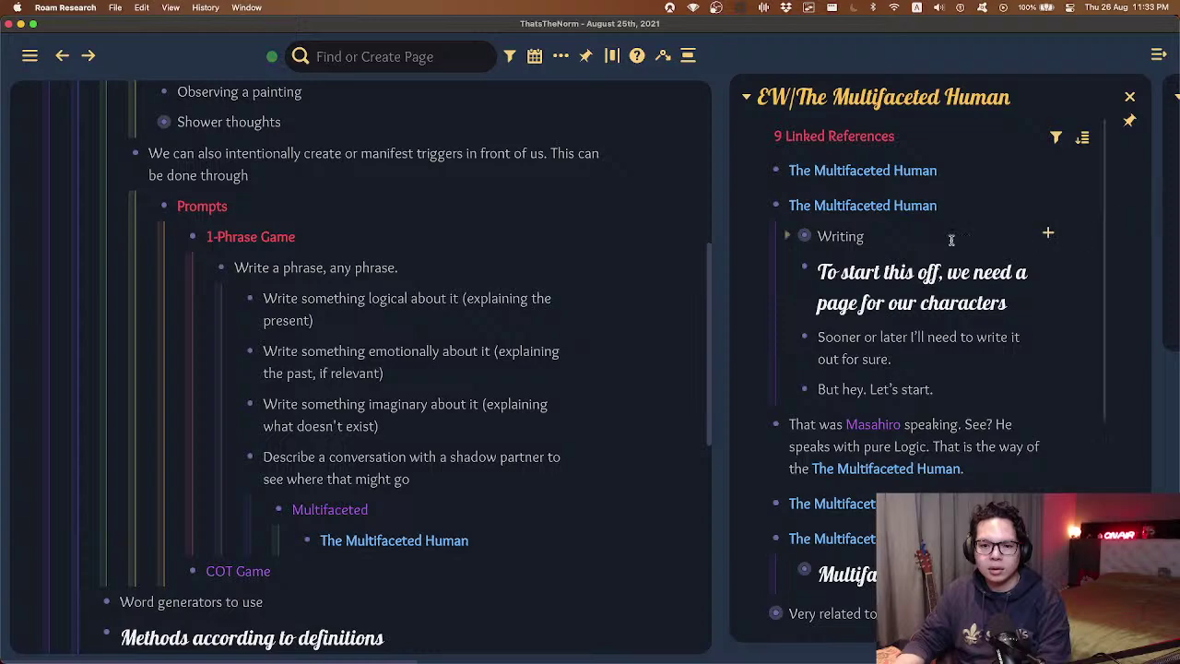
scroll(945, 226, "down", 5)
scroll(934, 214, "up", 5)
scroll(885, 304, "down", 4)
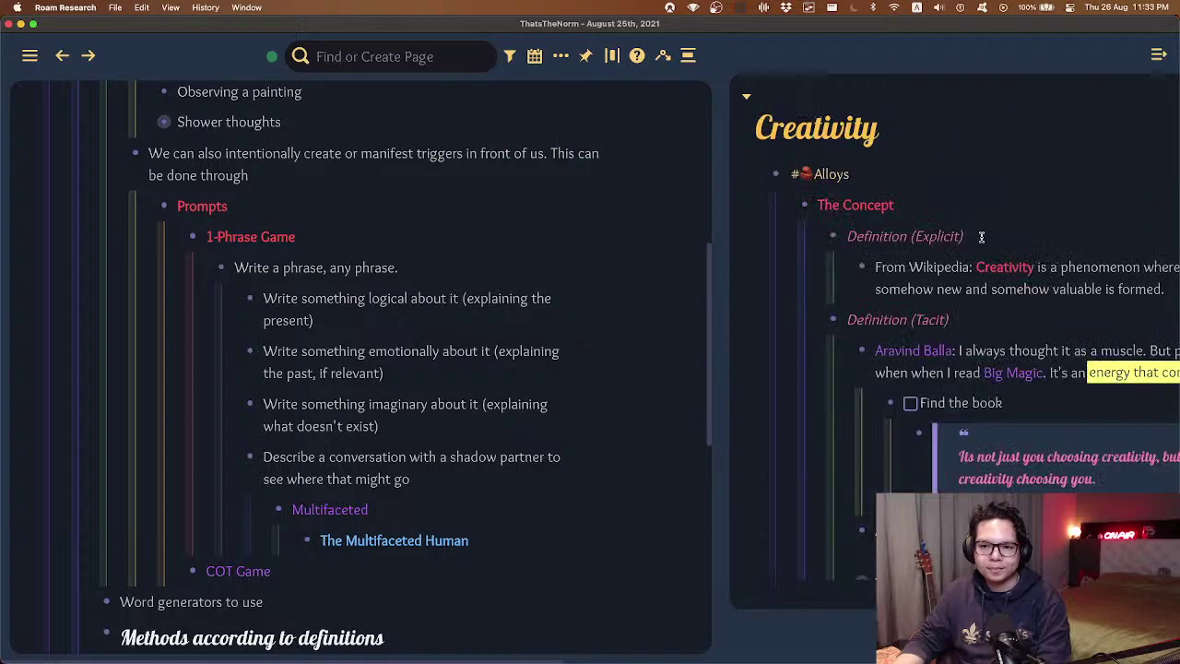
left_click(1130, 98)
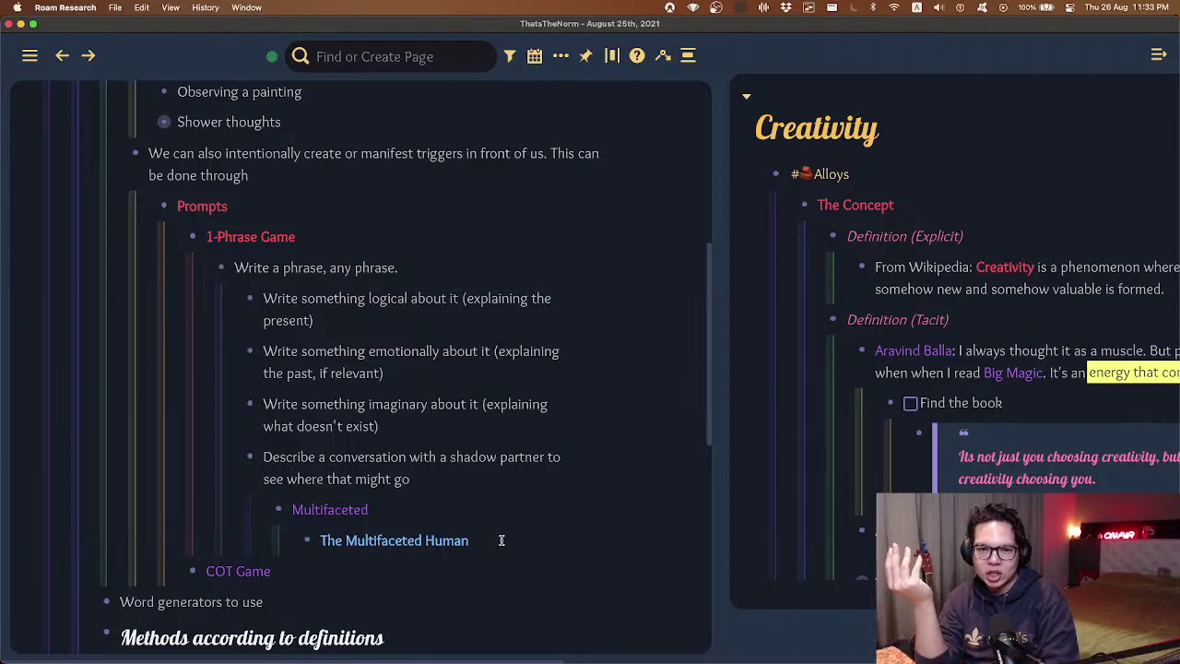
- Review the bullet about intentionally creating or manifesting triggers and the phrase prompts nested under "1-Phrase Game"
scroll(501, 541, "right", 5)
scroll(502, 540, "left", 5)
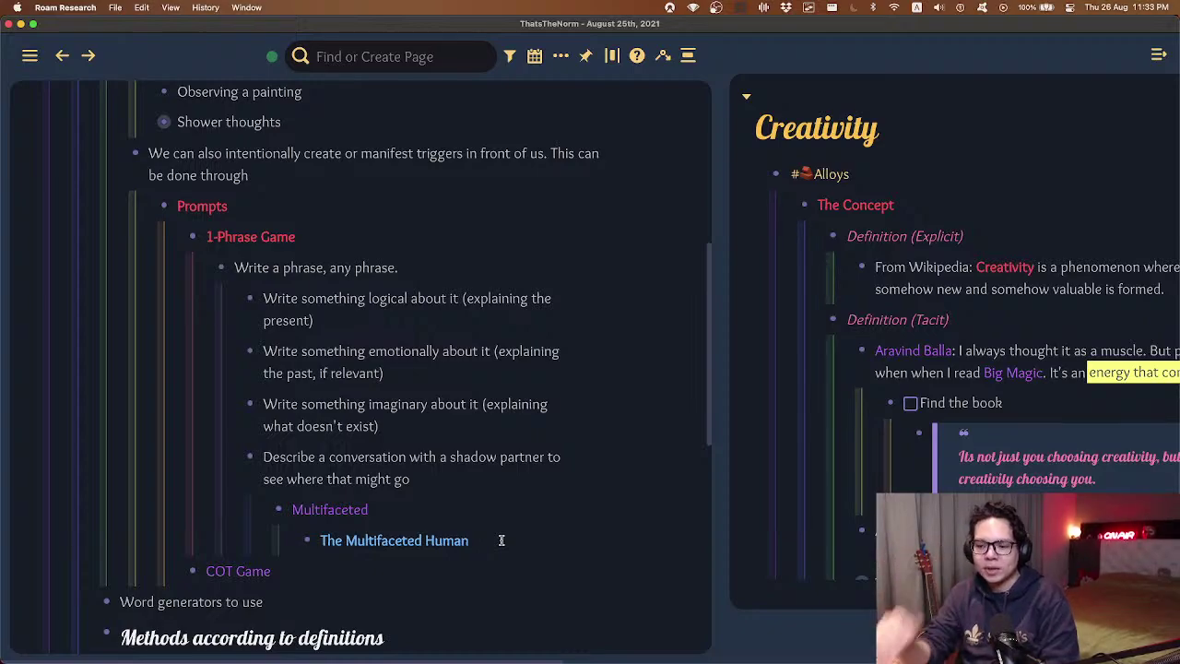
left_click(469, 480)
left_click_drag(282, 477, 420, 476)
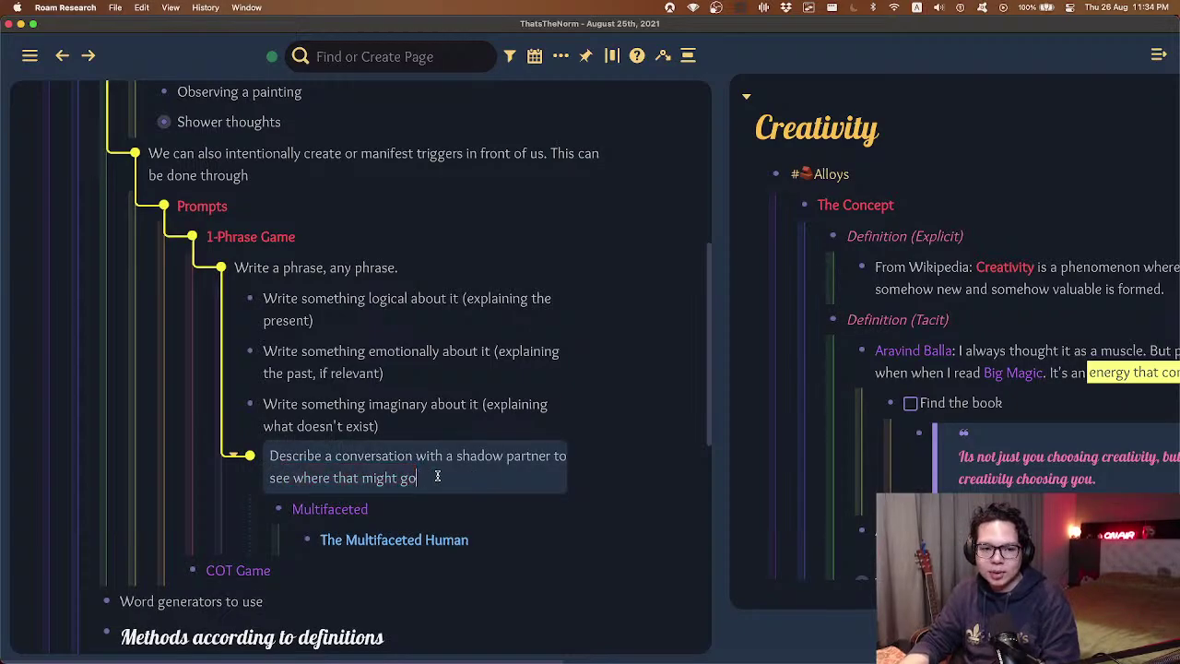
left_click(439, 476)
left_click(324, 267)
type(",")
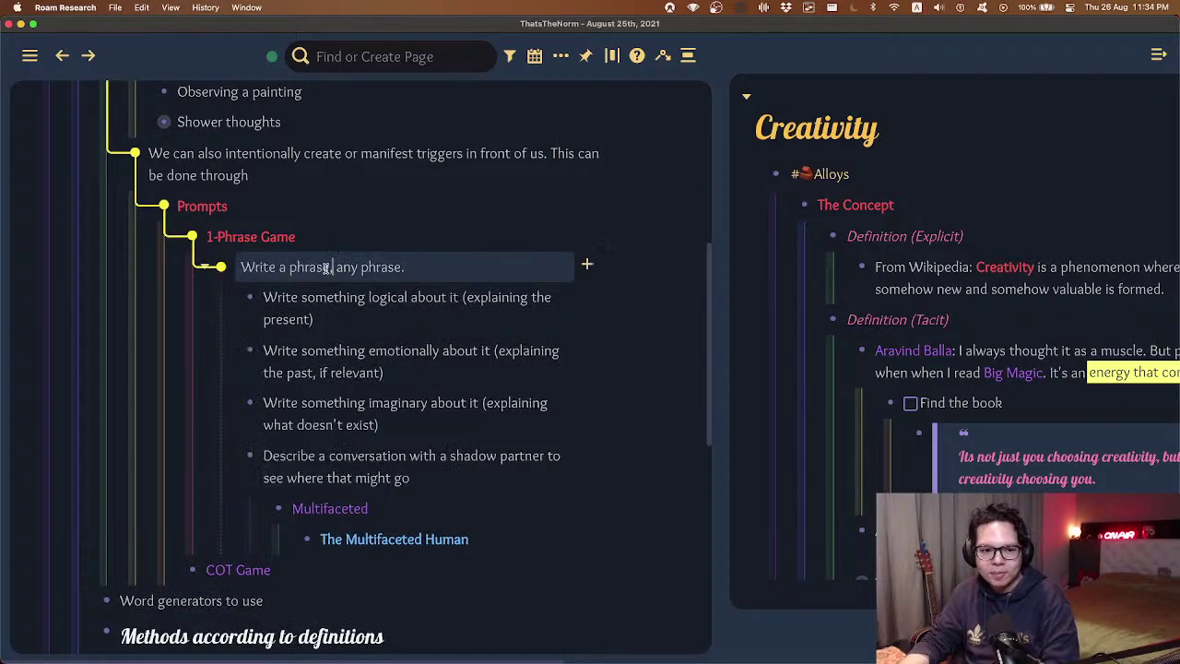
key("super+Up")
key("super+Down")
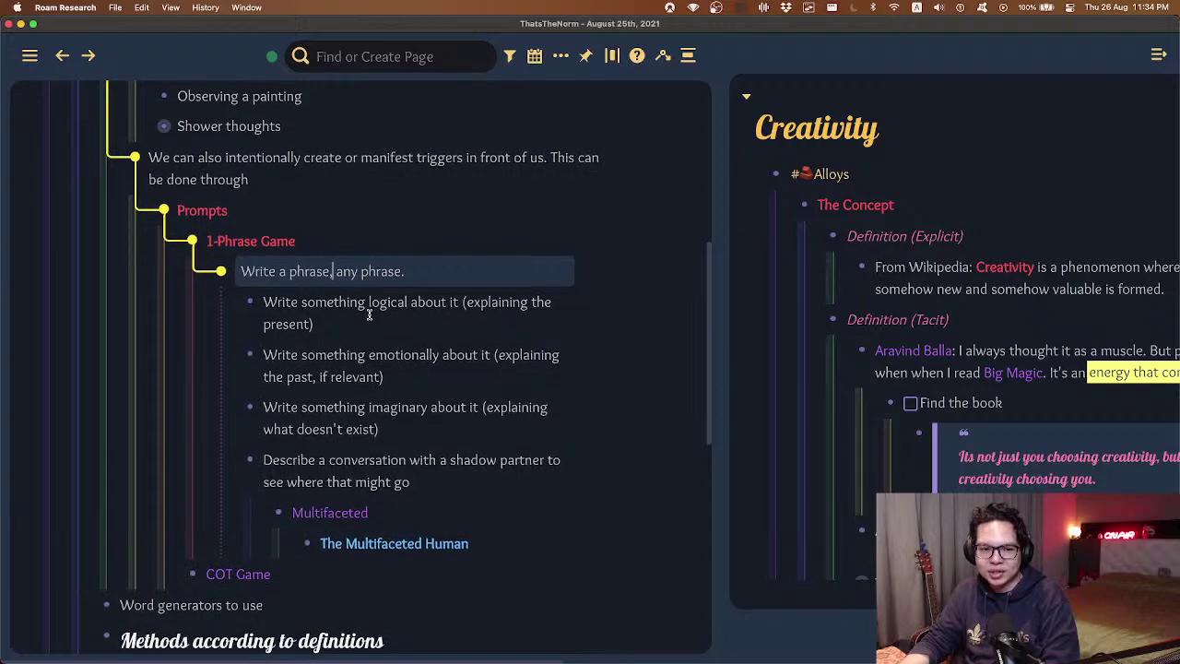
scroll(374, 327, "up", 5)
left_click(408, 347)
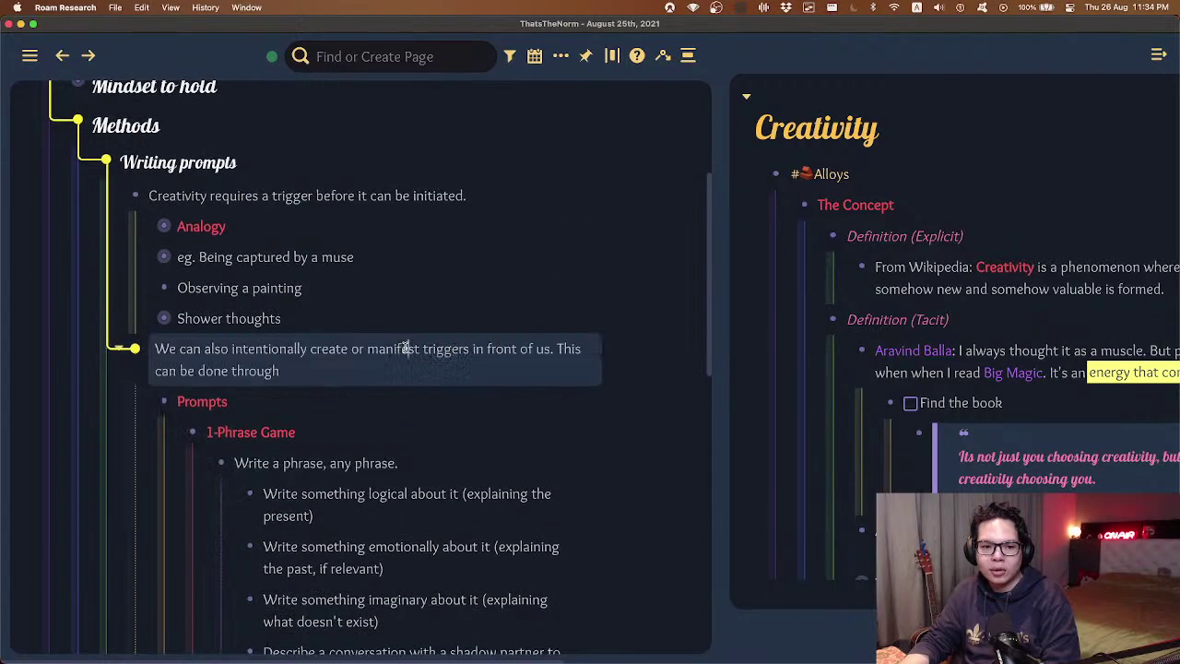
left_click_drag(359, 349, 481, 347)
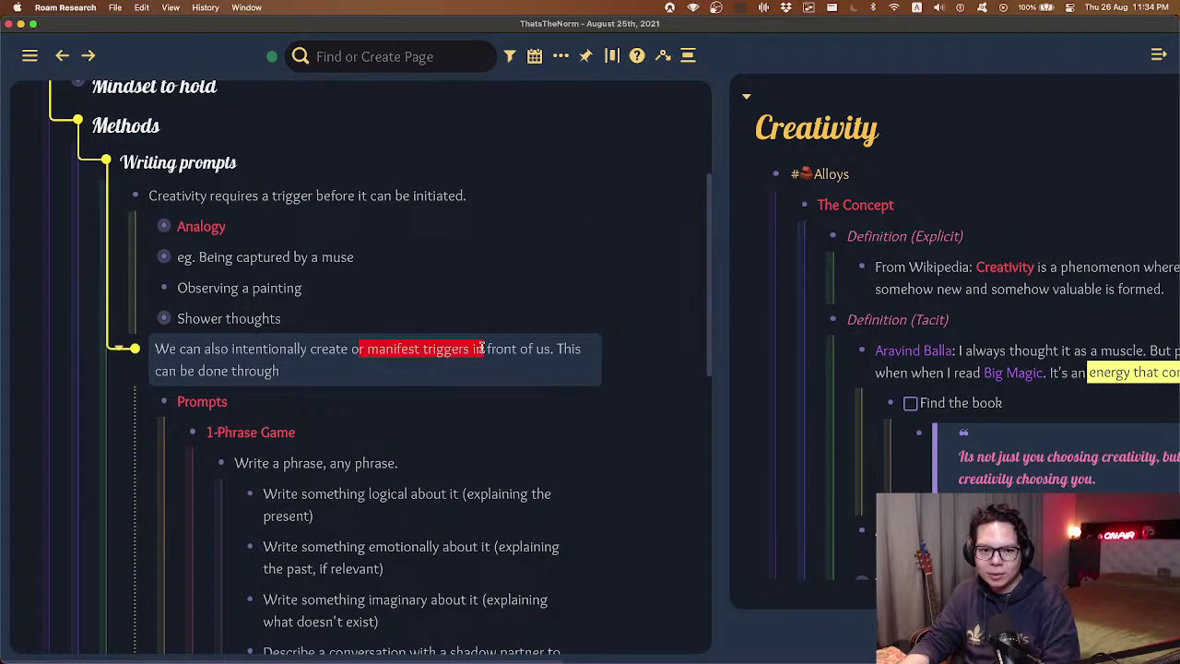
left_click(387, 463)
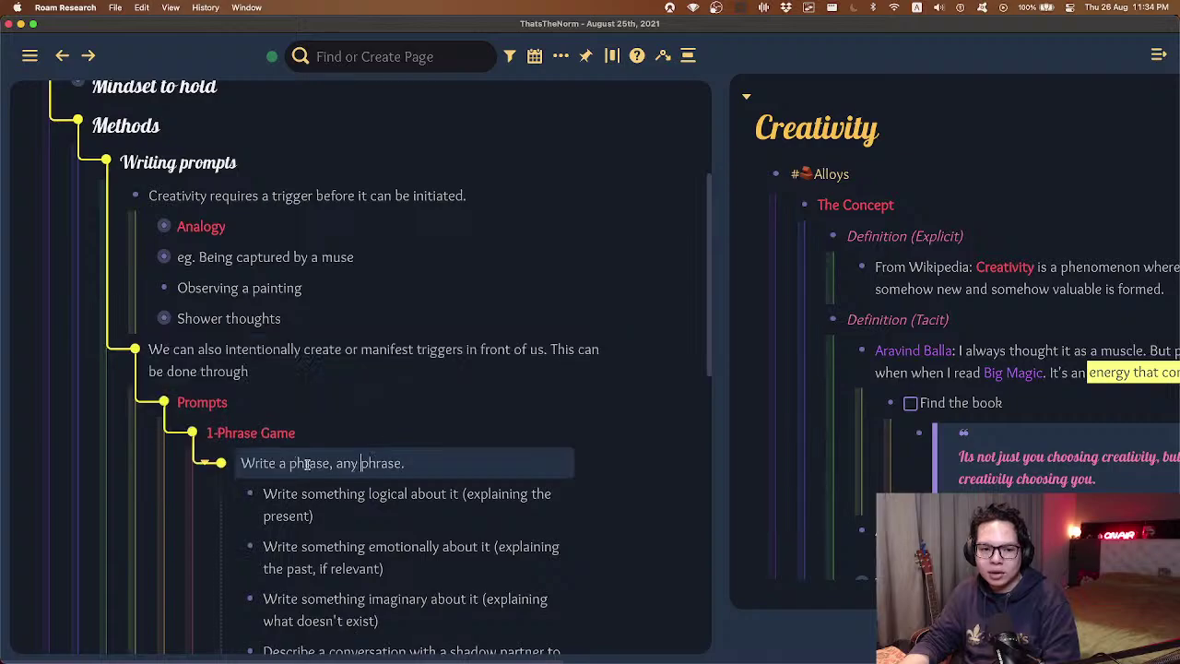
left_click_drag(387, 464, 443, 515)
scroll(441, 506, "down", 7)
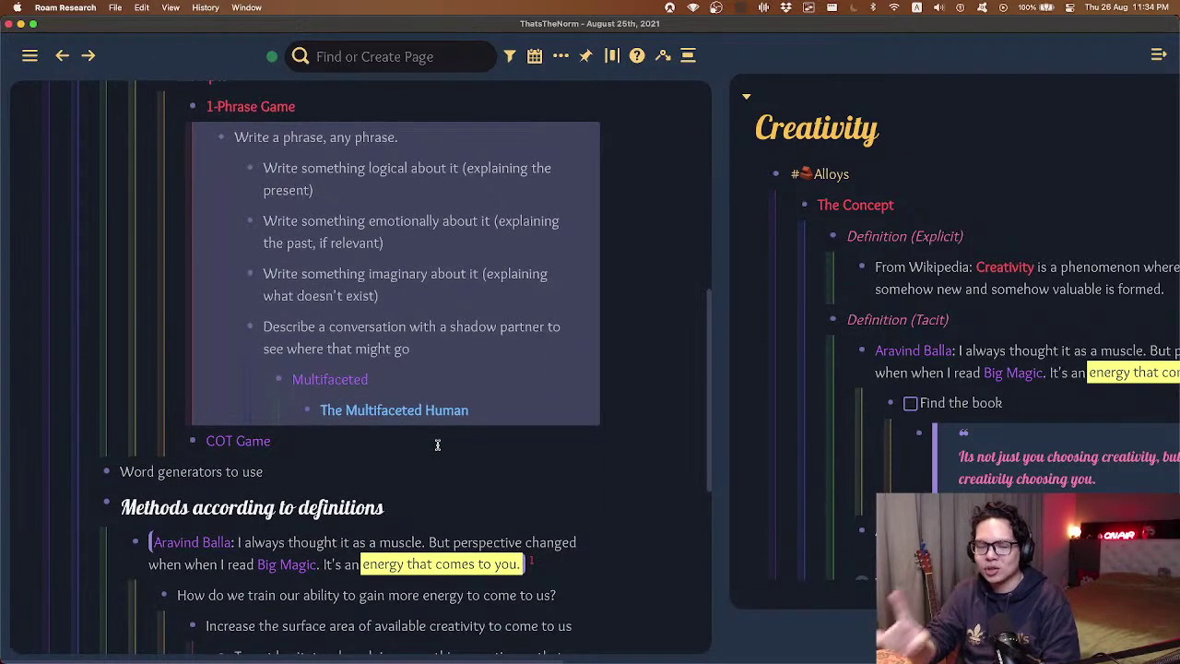
scroll(439, 438, "up", 5)
scroll(439, 434, "up", 2)
- Collapse the "1-Phrase Game" bullet to hide its nested prompts
left_click(402, 442)
left_click(387, 423)
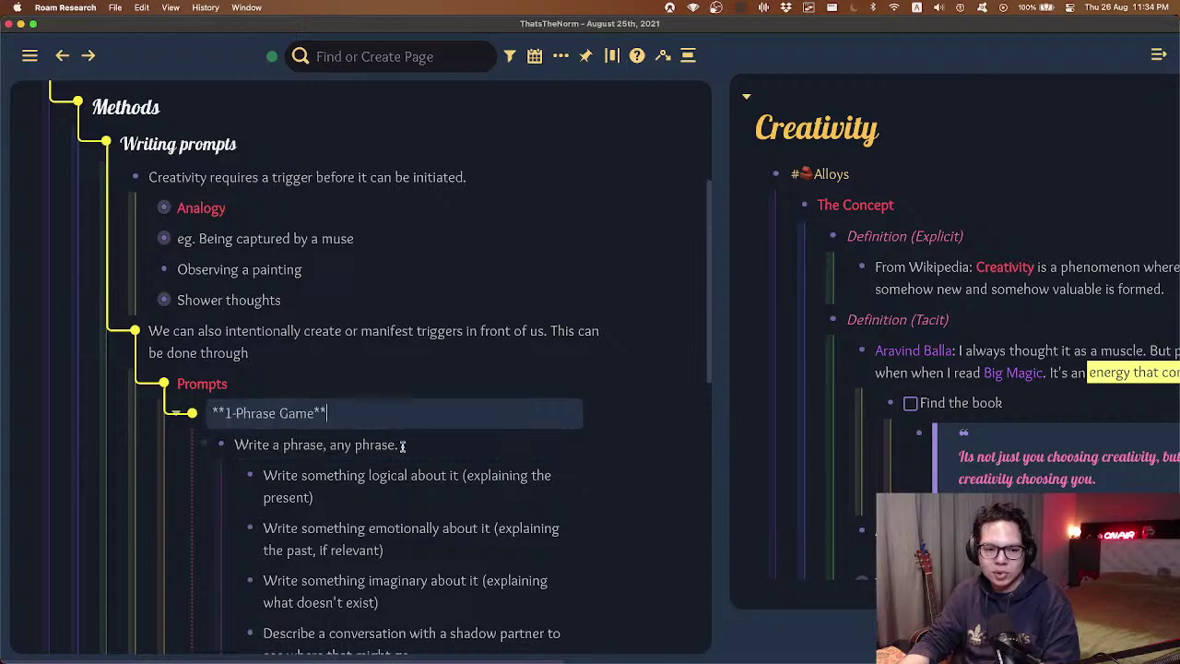
left_click(401, 448)
key("super+Up")
left_click(266, 415)
key("super+Up")
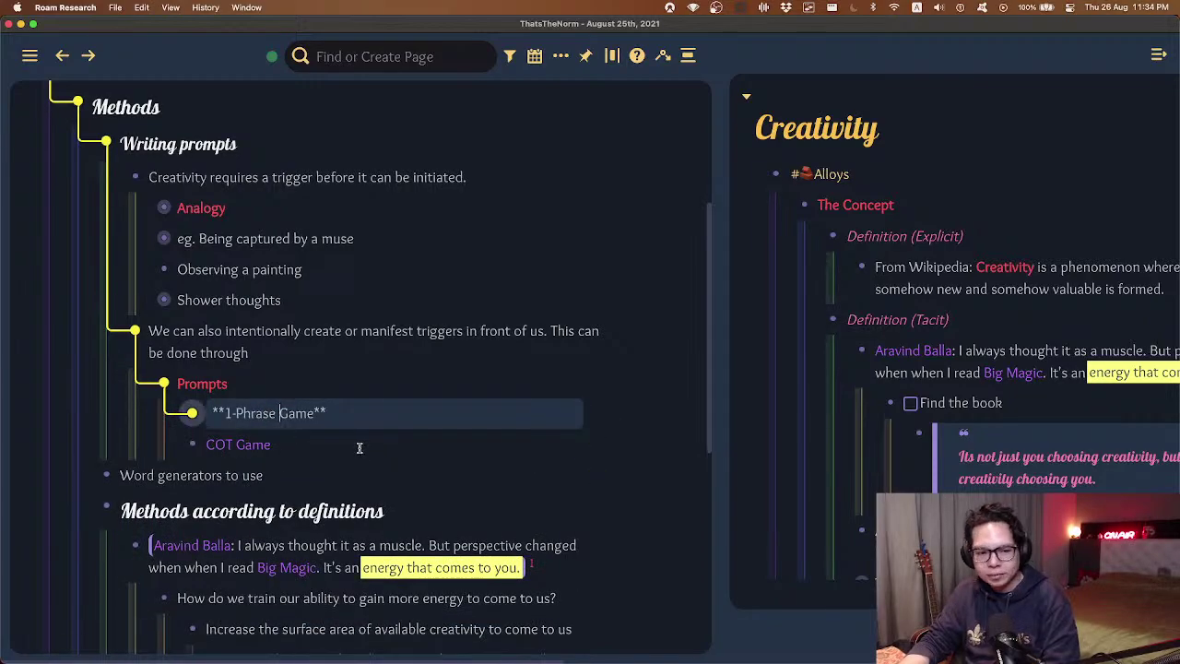
- Add a child bullet reading "Character-Object-Theme" under the "COT Game" link
left_click(360, 447)
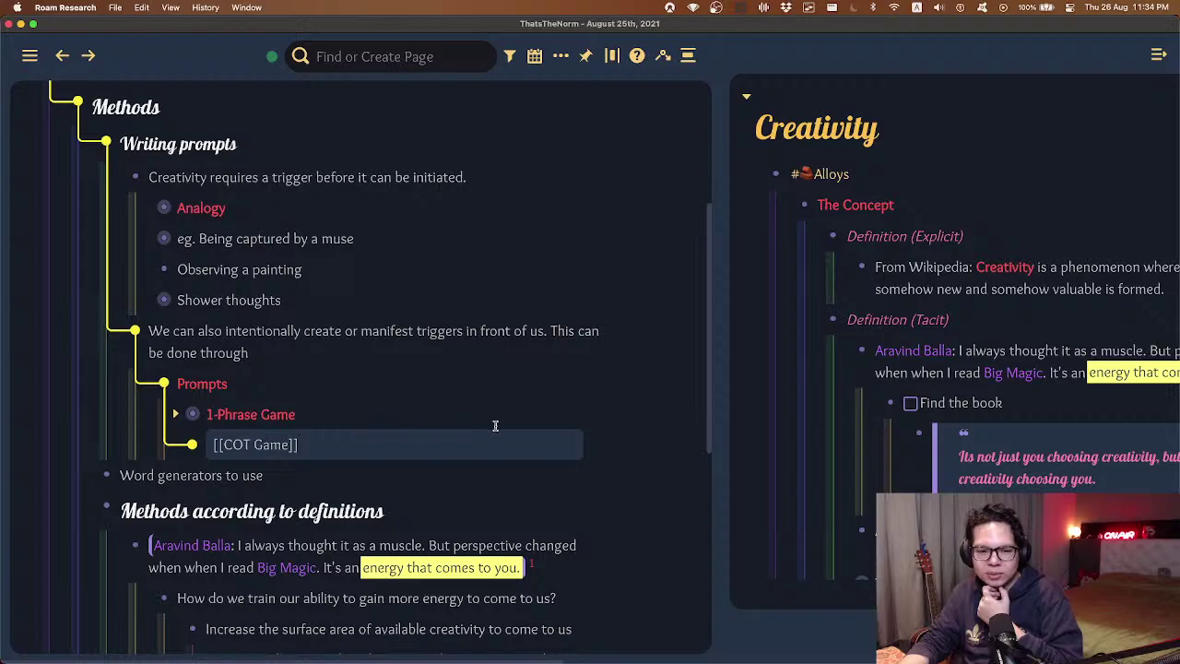
left_click(623, 418)
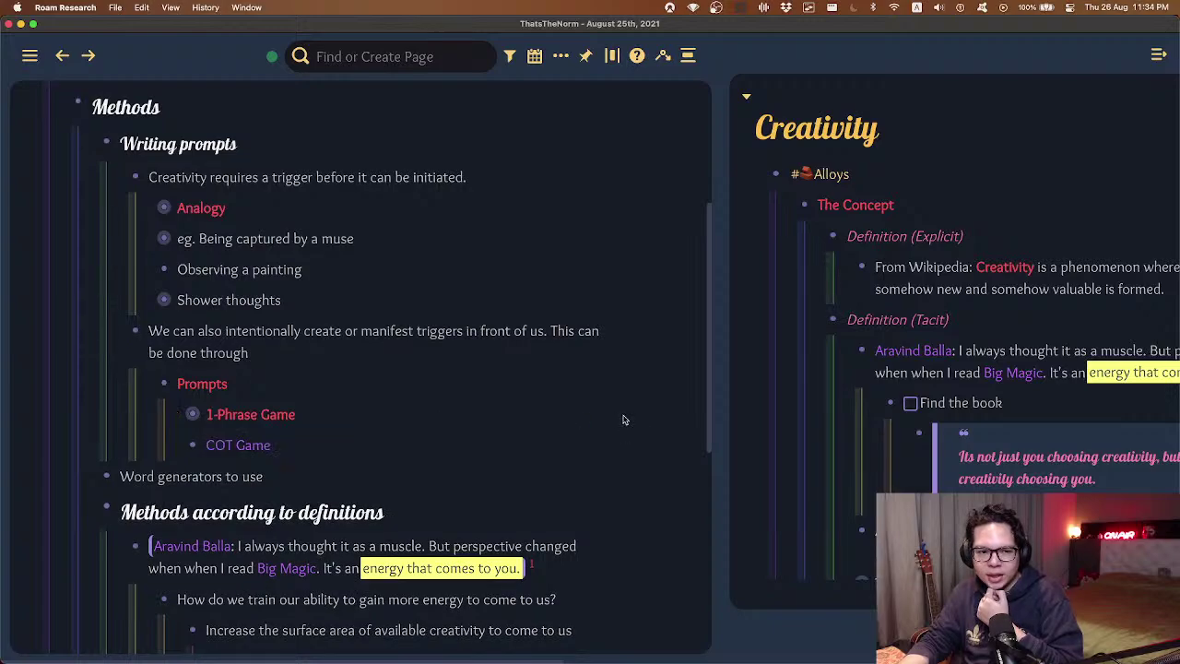
left_click(338, 441)
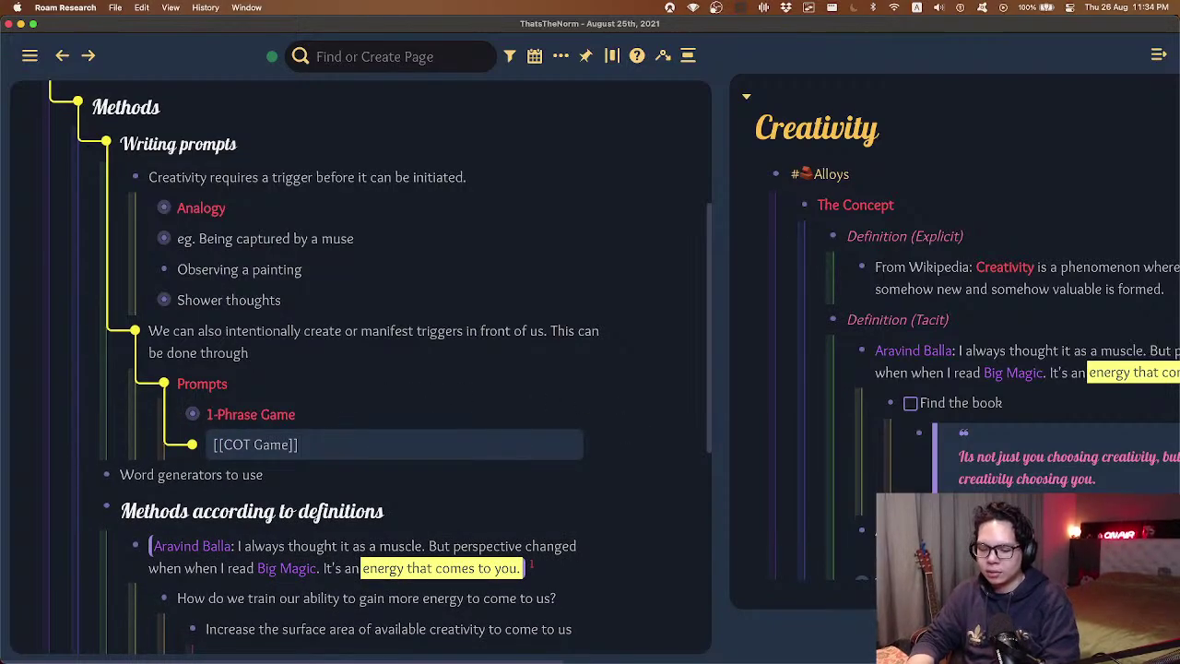
key("Return")
key("Tab")
type("Character-Object-Theme")
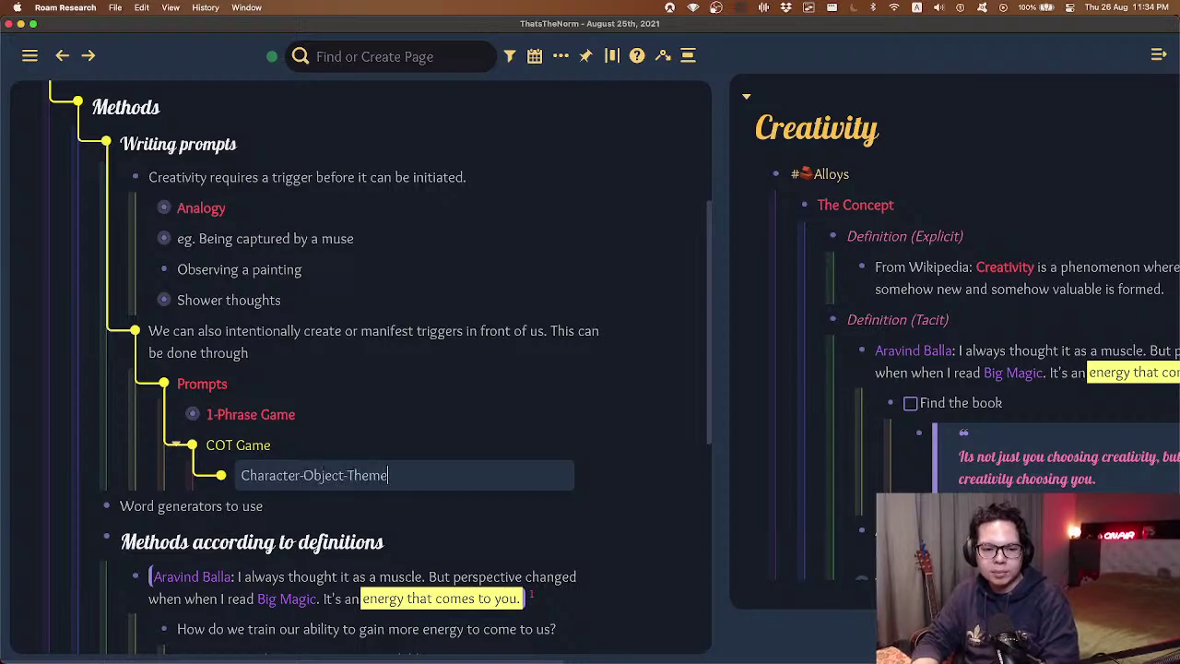
- Nest "Pick 1 one of each" under "Character-Object-Theme", with "Write a story about them" as its child
key("Return")
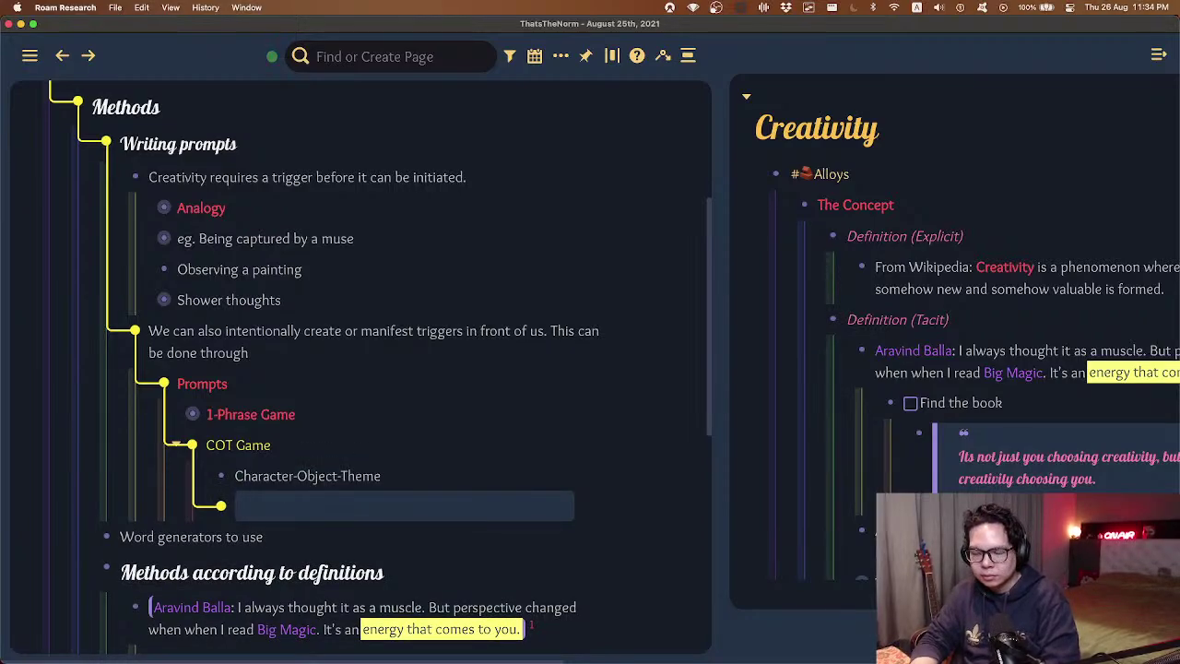
key("Tab")
type("Pick 1 one ")
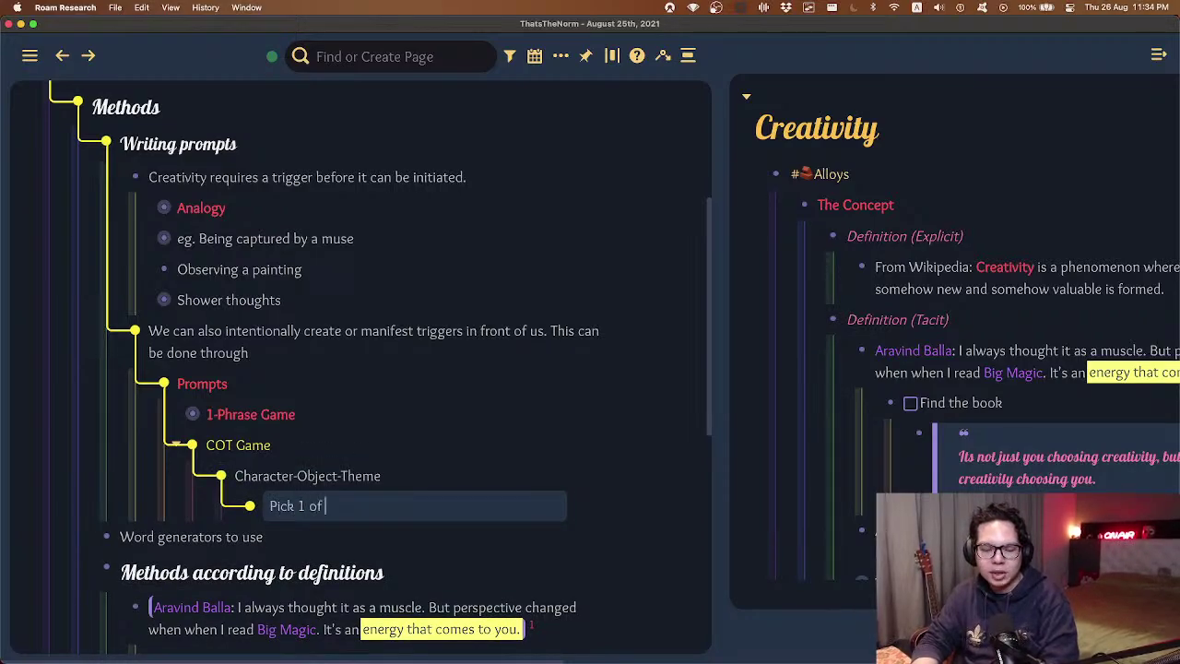
type("of each")
key("Return")
type("Wri")
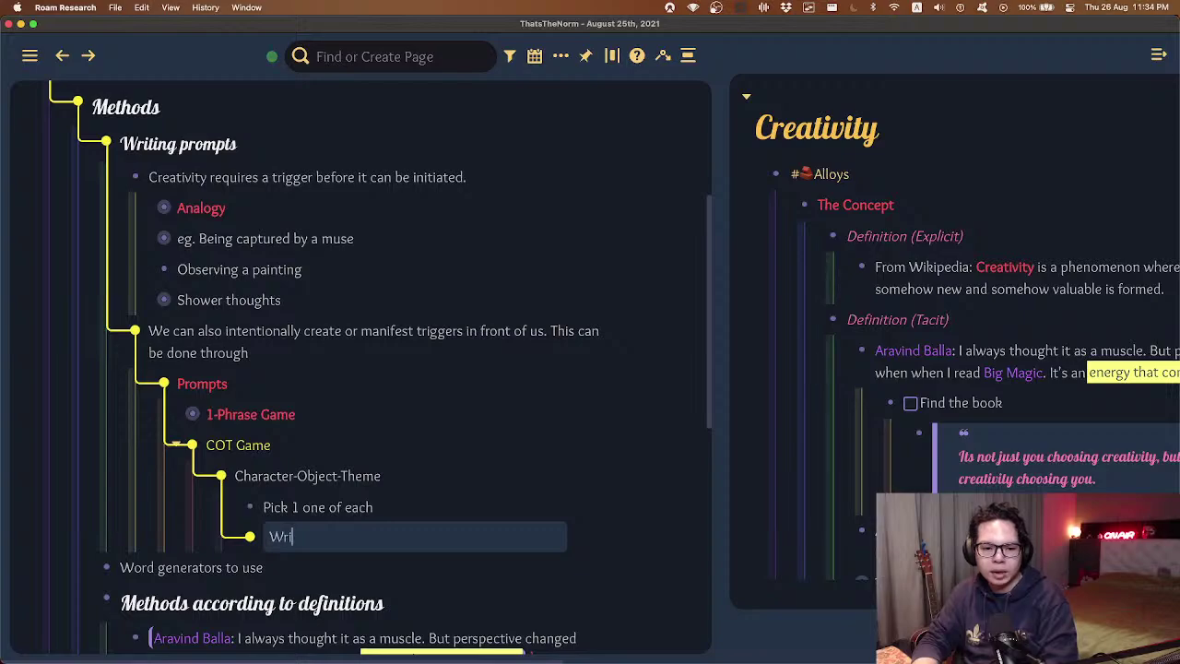
type("te a story a")
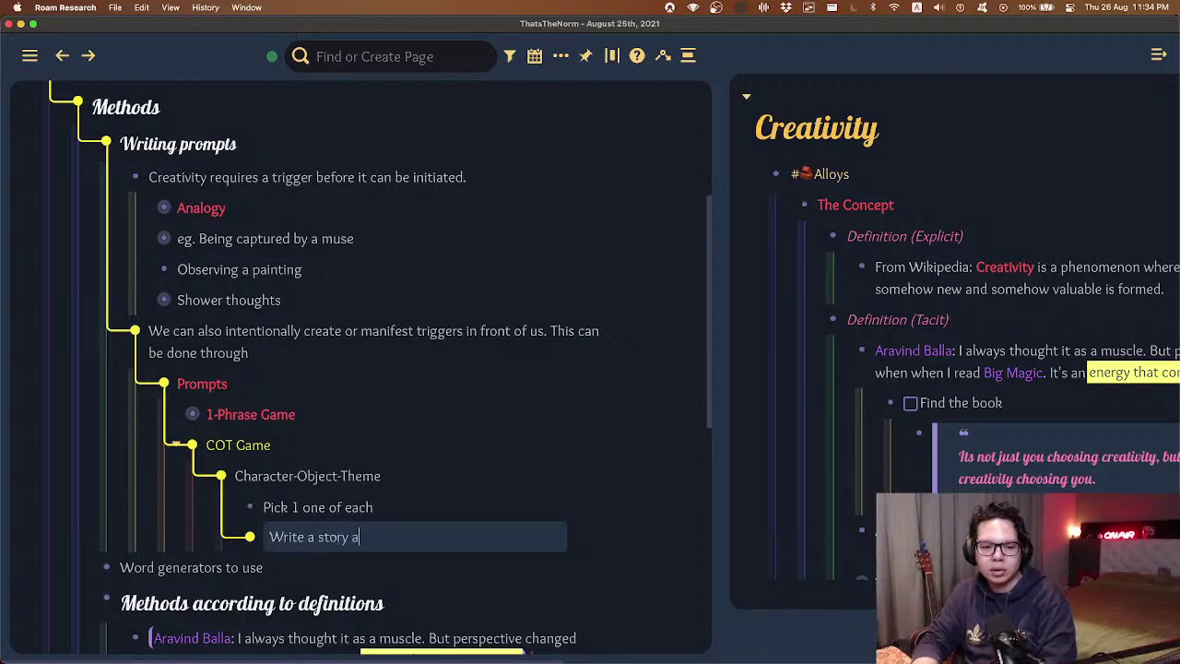
type("bout them")
key("Tab")
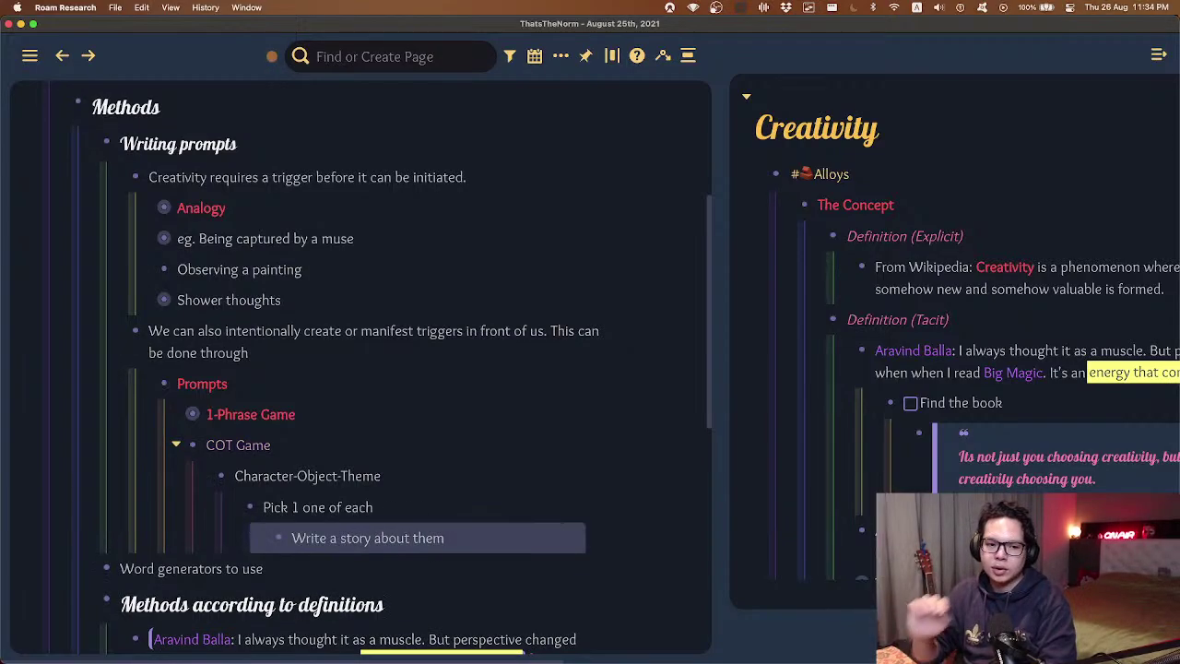
key("Escape")
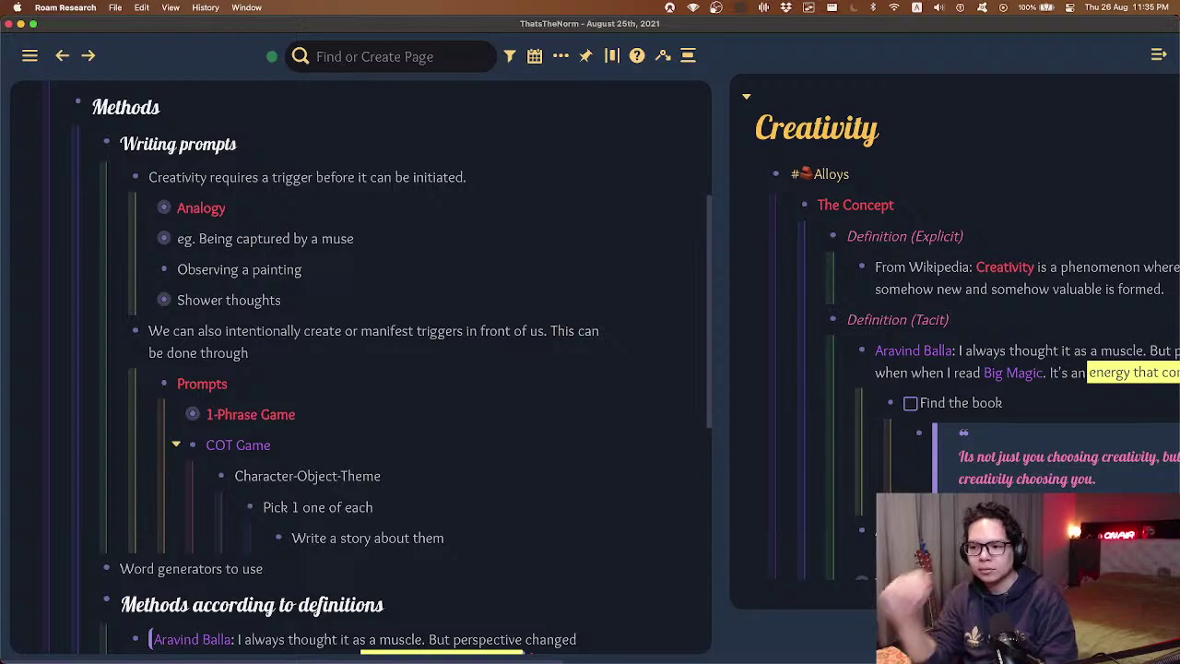
- Add the example bullet "Red Tiger, Broadsword, Honor" under "COT Game", at the same level as "Character-Object-Theme"
left_click(406, 476)
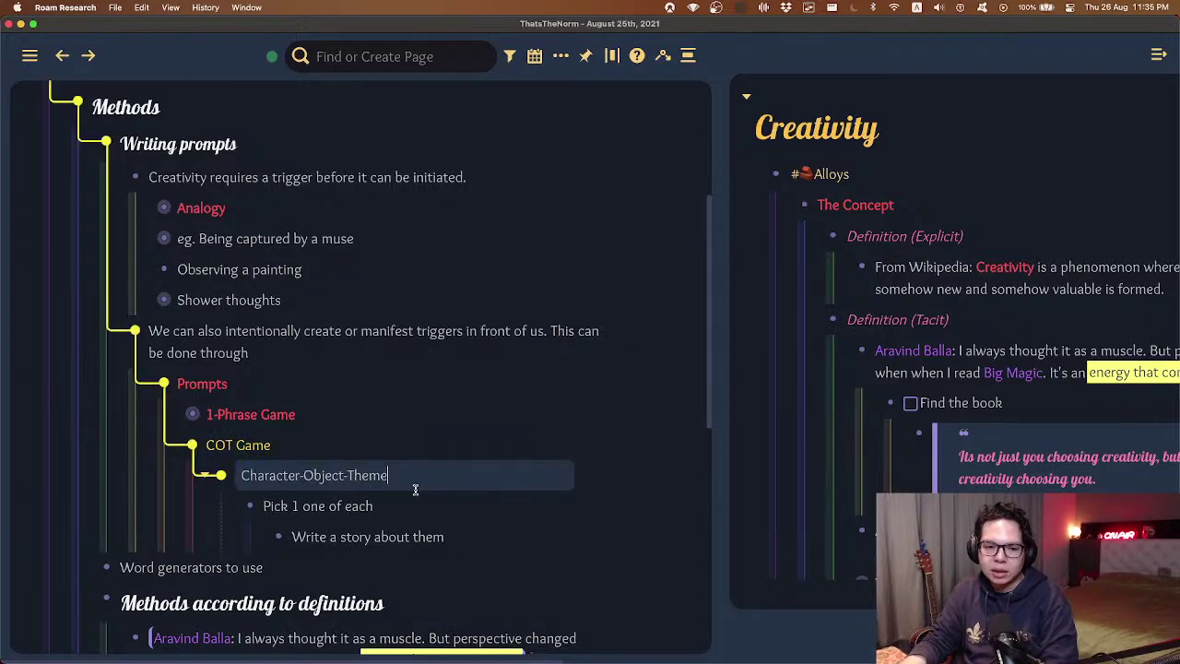
left_click(484, 534)
key("Return")
key("shift+Tab")
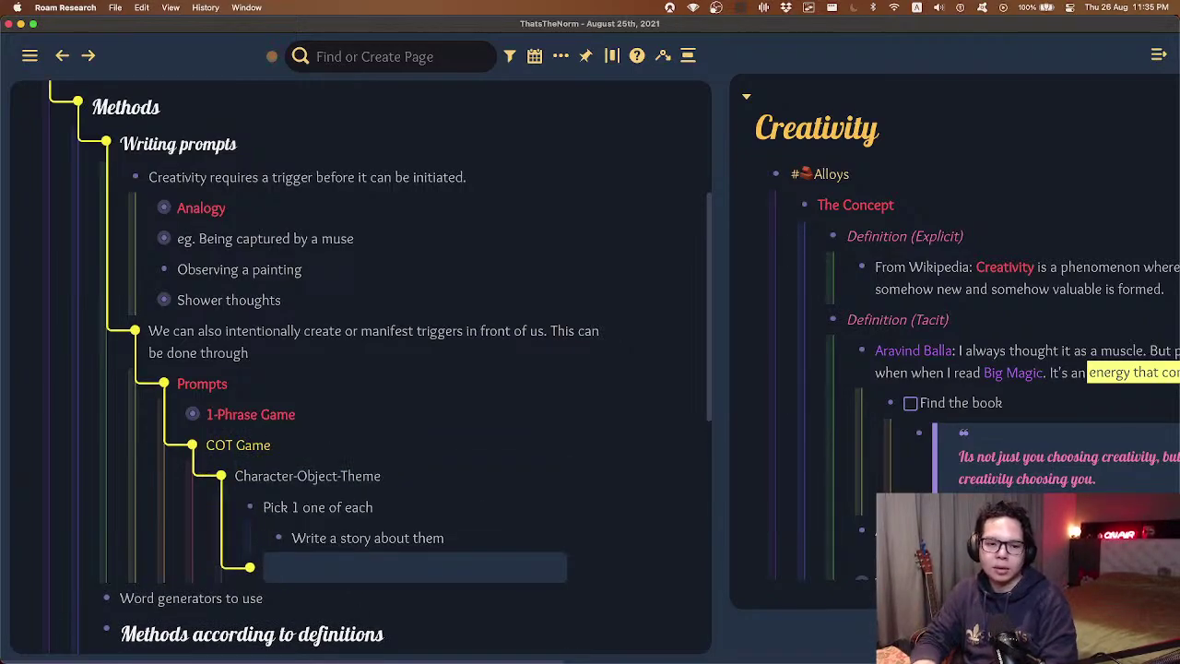
key("shift+Tab")
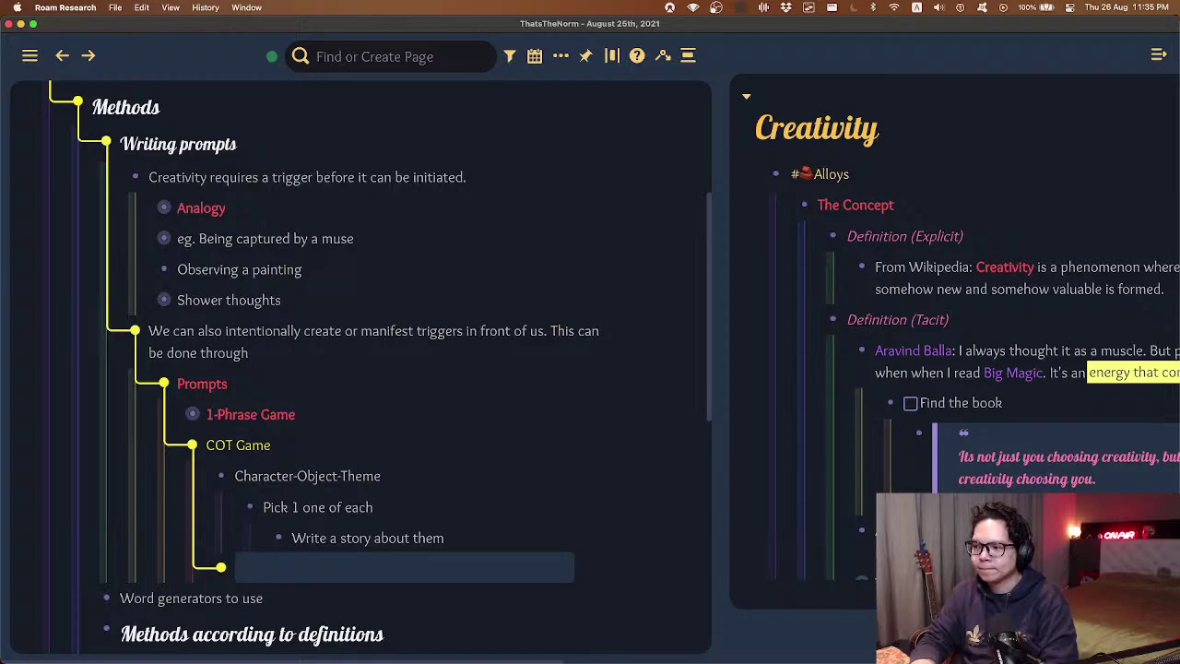
type("Red Tiger,")
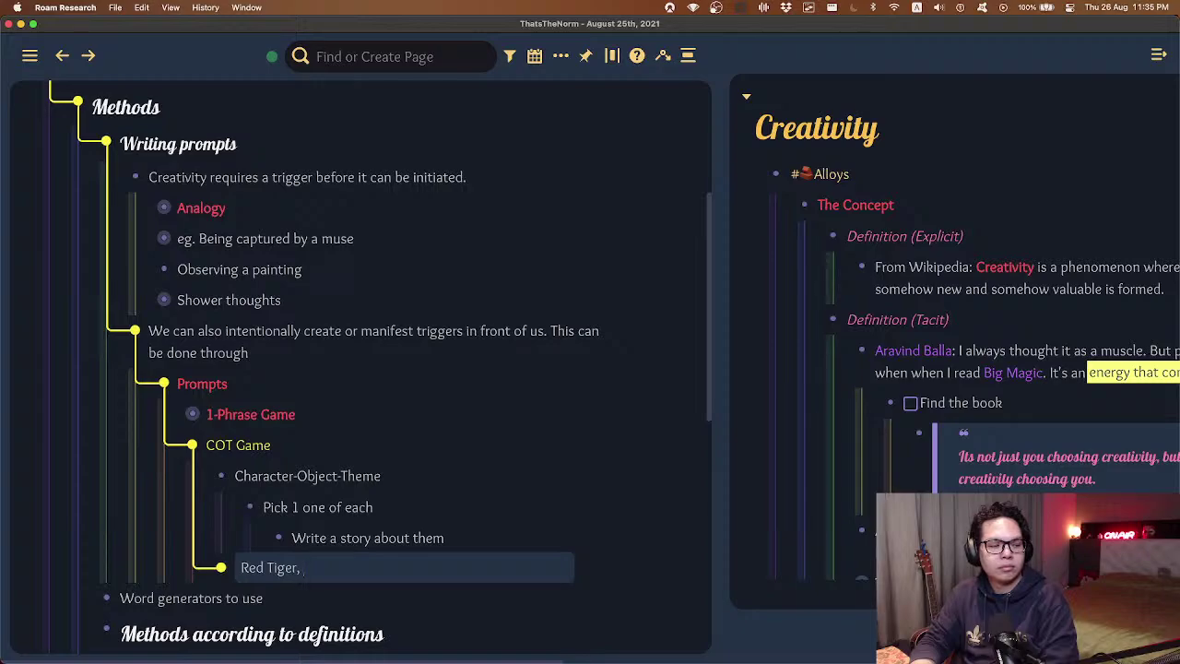
type("Broad")
key("BackSpace")
key("BackSpace")
type("ad")
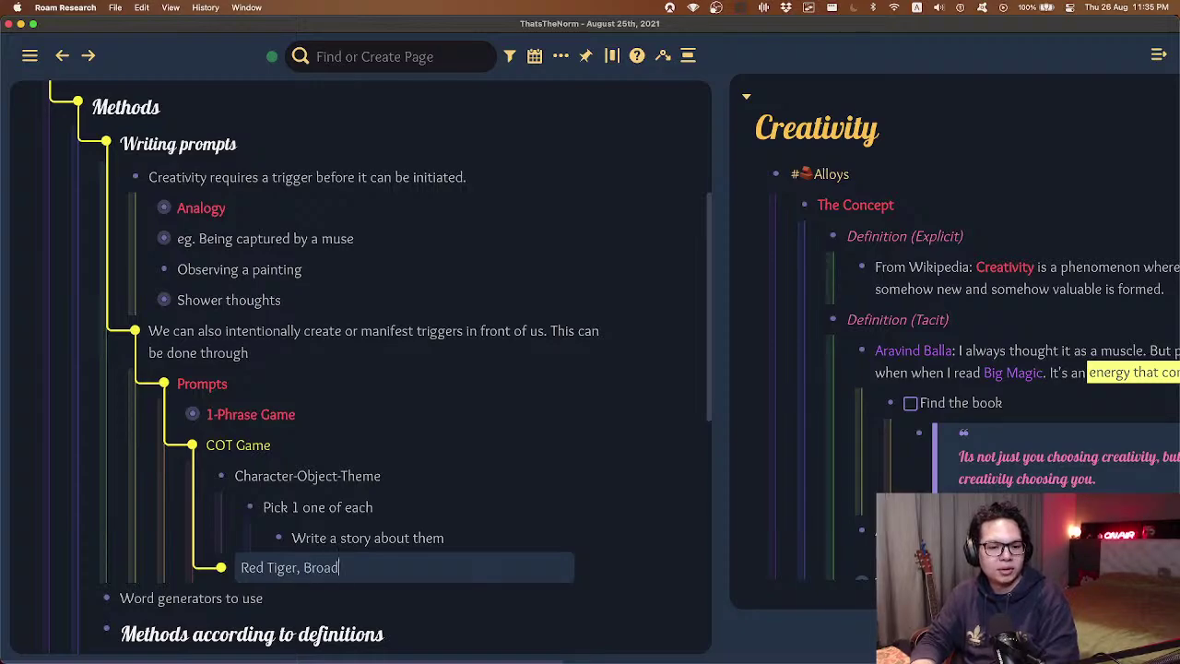
type("sword")
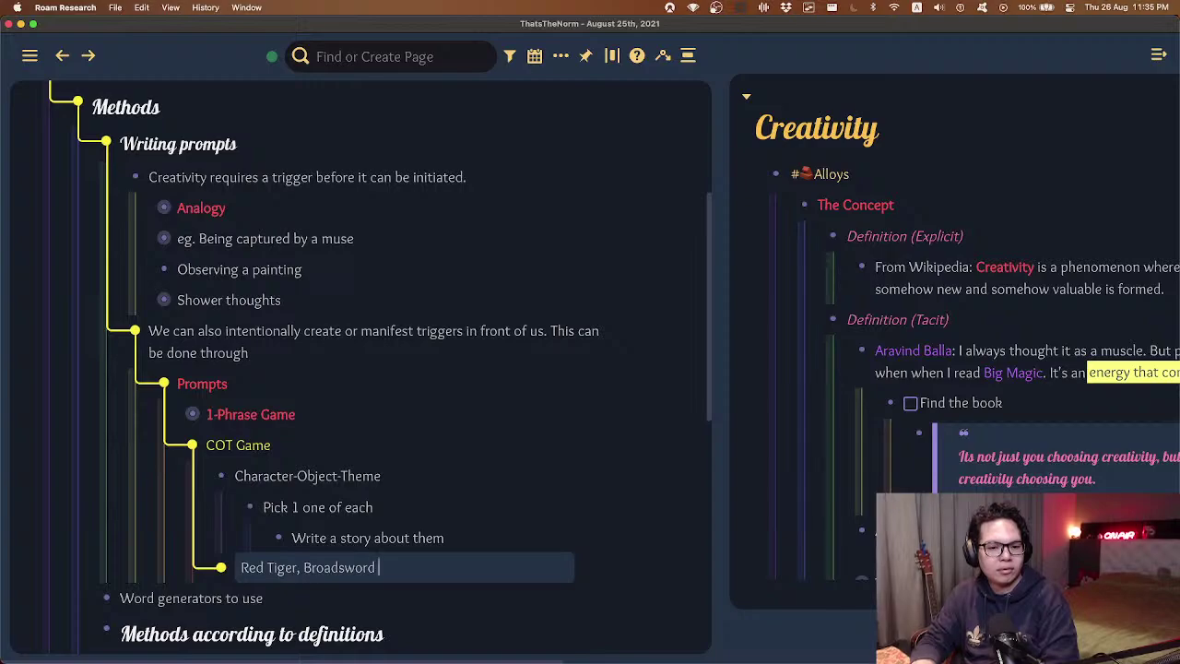
type(". , Honr")
key("BackSpace")
key("BackSpace")
type("nor")
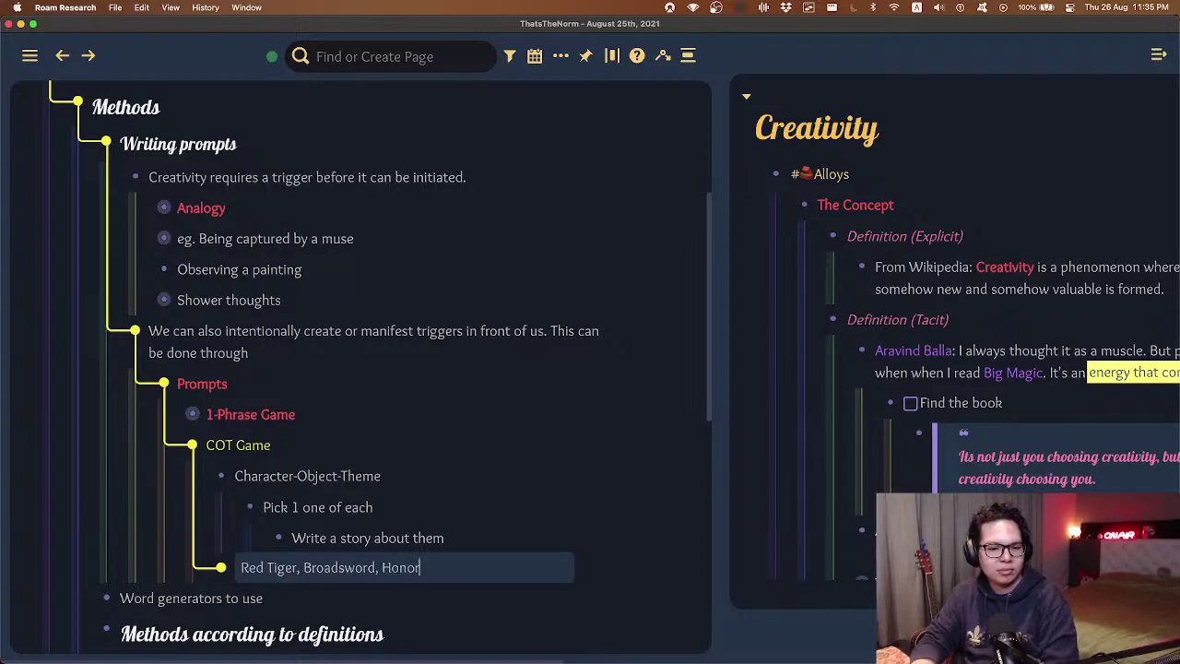
- Add "Red Tiger, animal species that is king of the jungle, finds a broadsword in there" as a child of "Red Tiger, Broadsword, Honor"
key("Return")
scroll(466, 403, "down", 5)
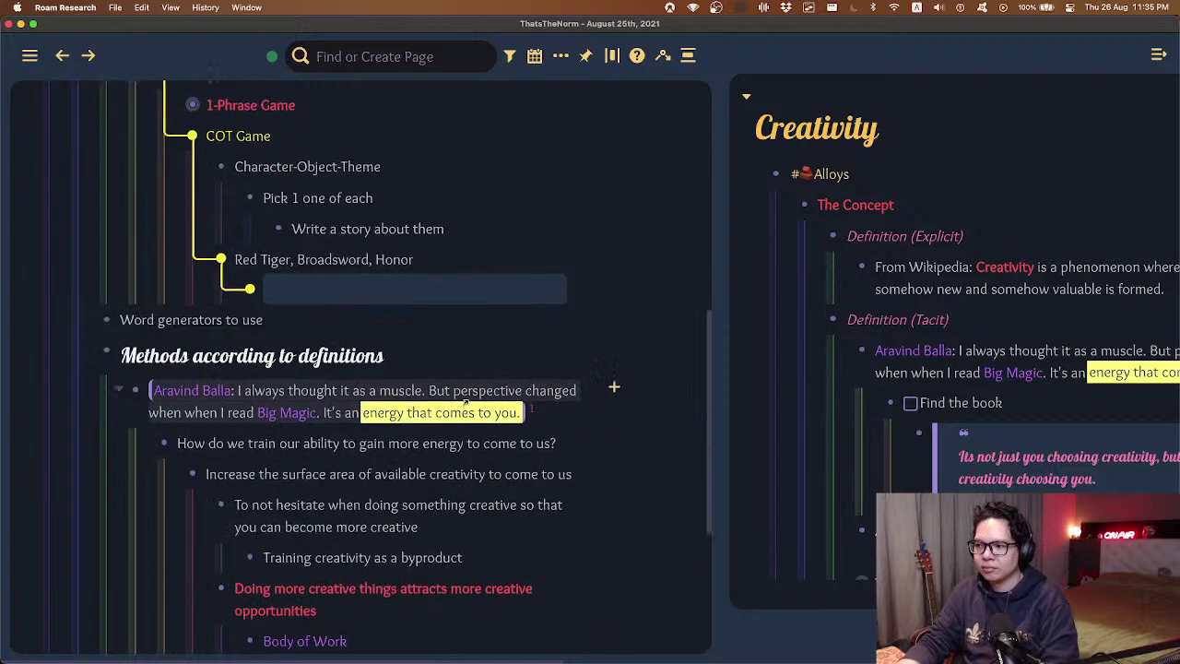
scroll(466, 403, "up", 4)
scroll(439, 403, "up", 1)
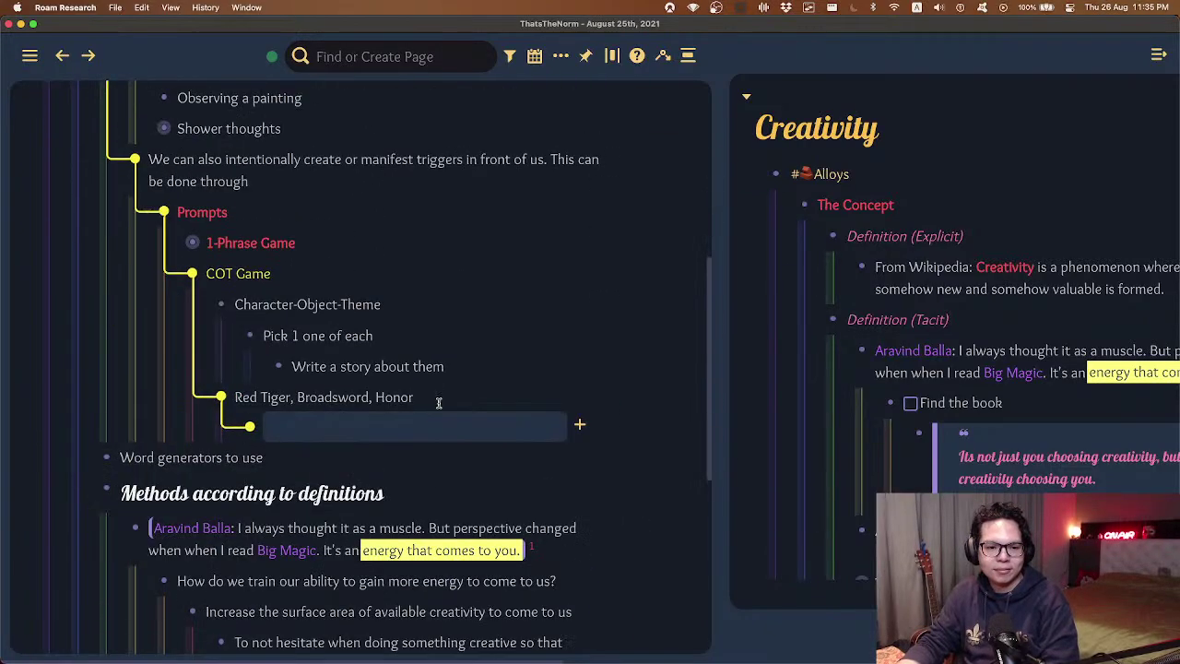
left_click(412, 430)
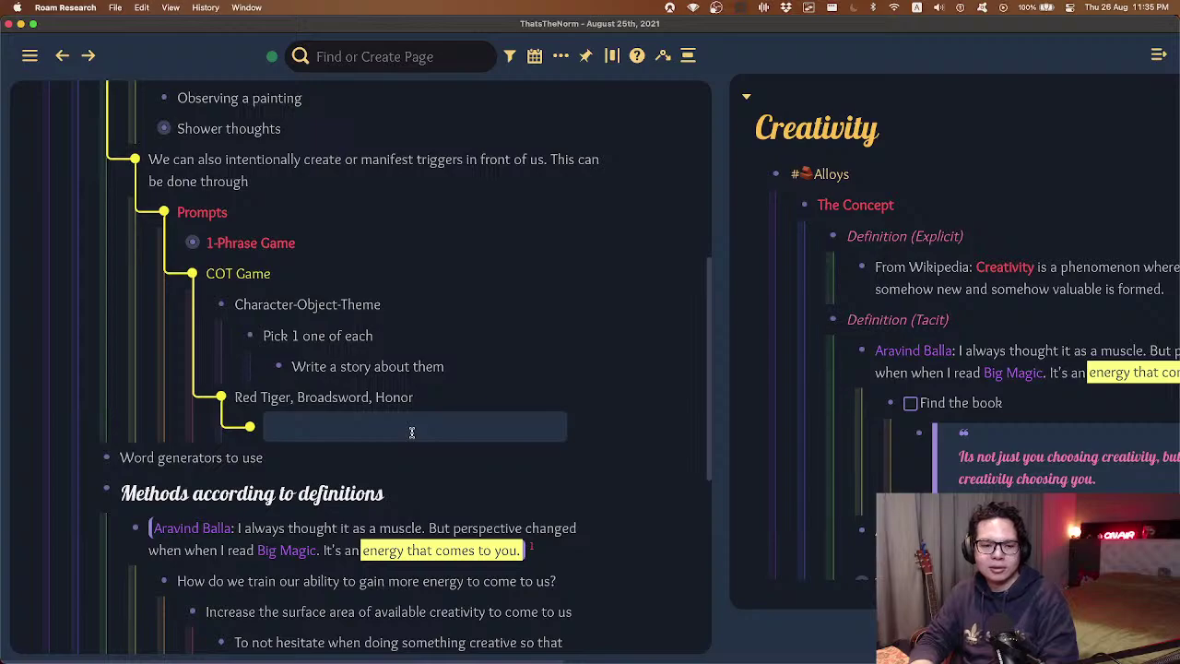
type("Red Tiger, k")
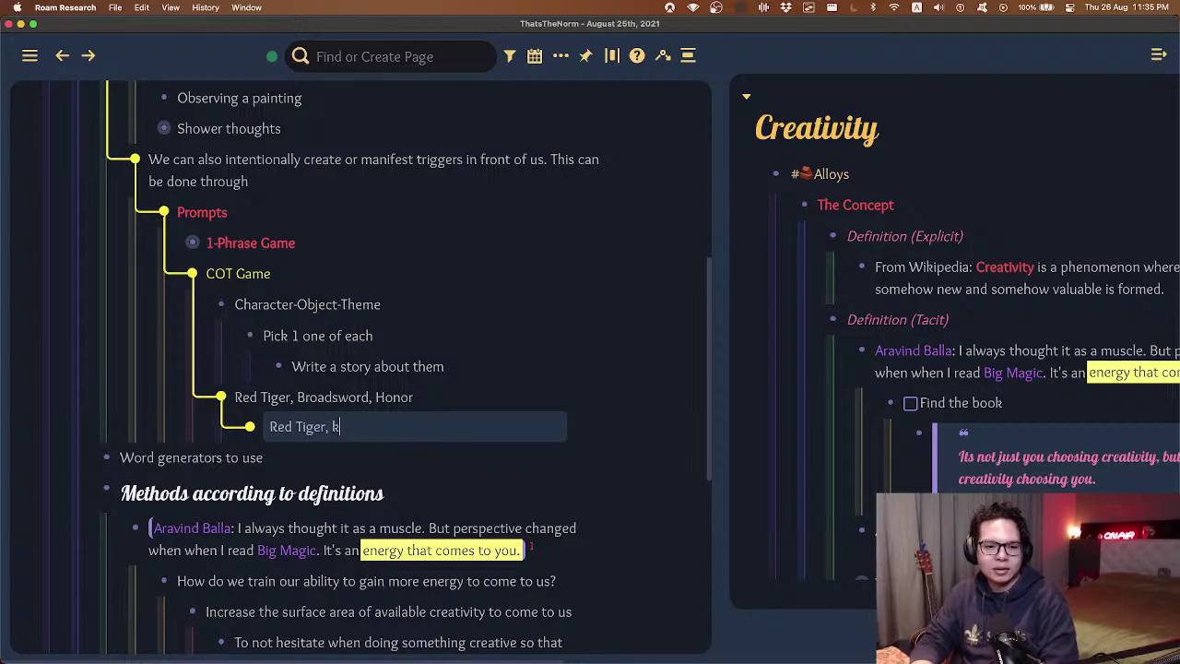
key("BackSpace")
type("animal speac")
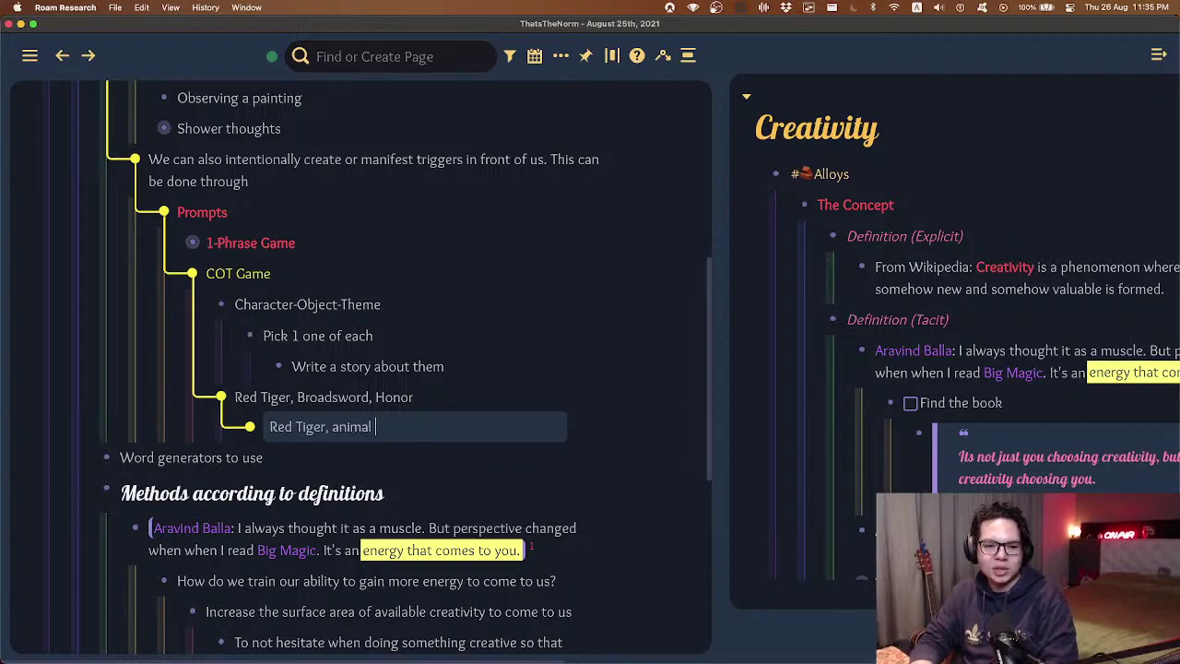
key("BackSpace")
key("BackSpace")
type("cies that i")
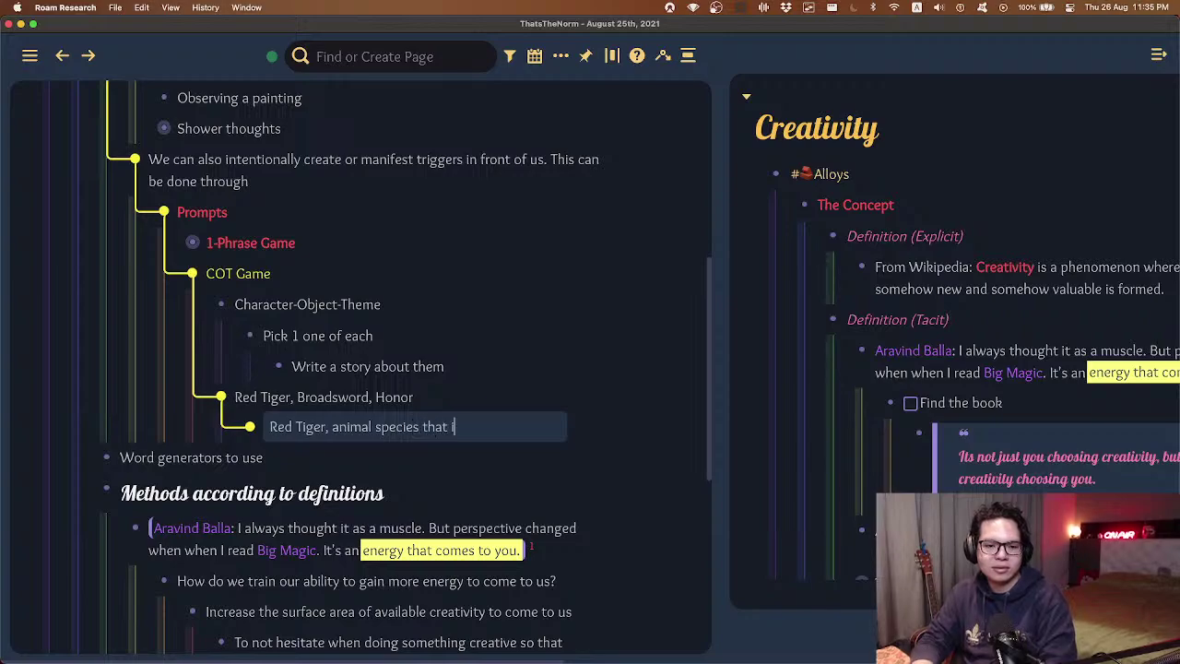
type("s kingo f")
key("BackSpace")
key("BackSpace")
key("BackSpace")
key("BackSpace")
key("BackSpace")
key("BackSpace")
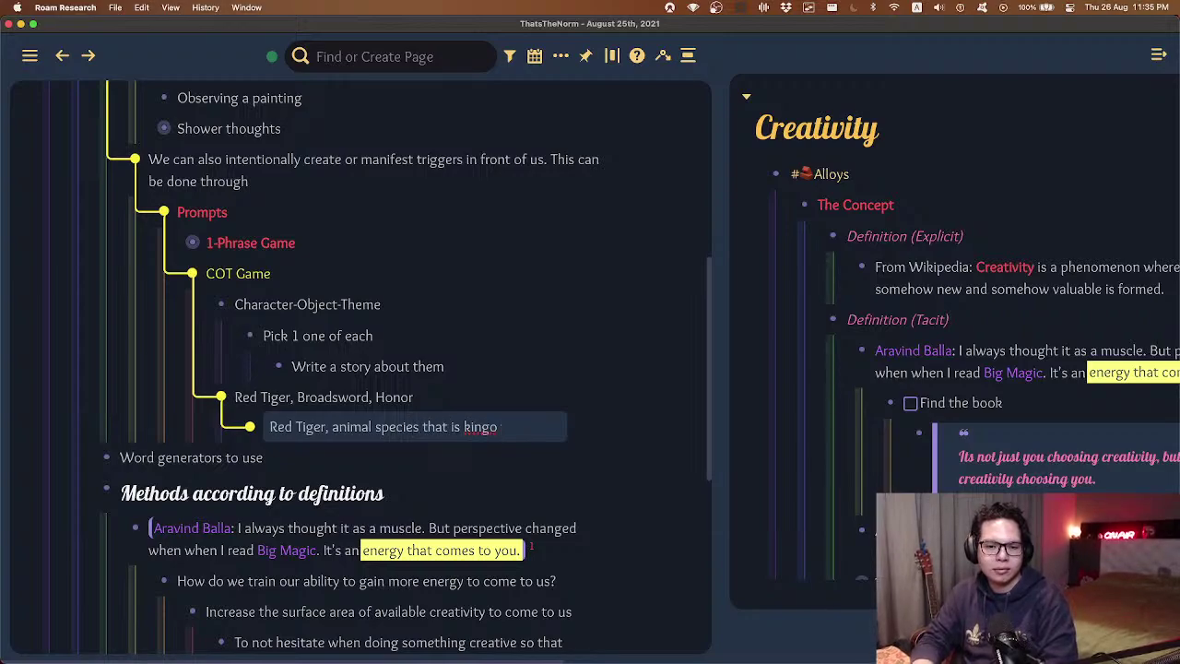
type("ing of the ju")
type("ngle, ")
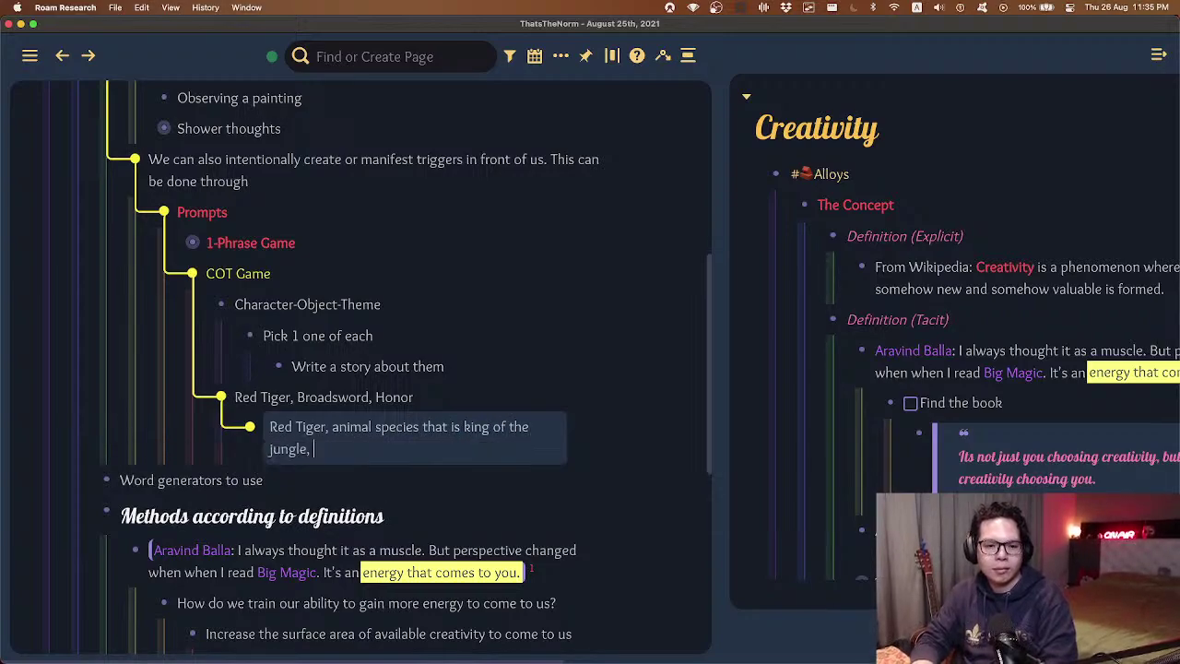
type("finds a broadsword in there")
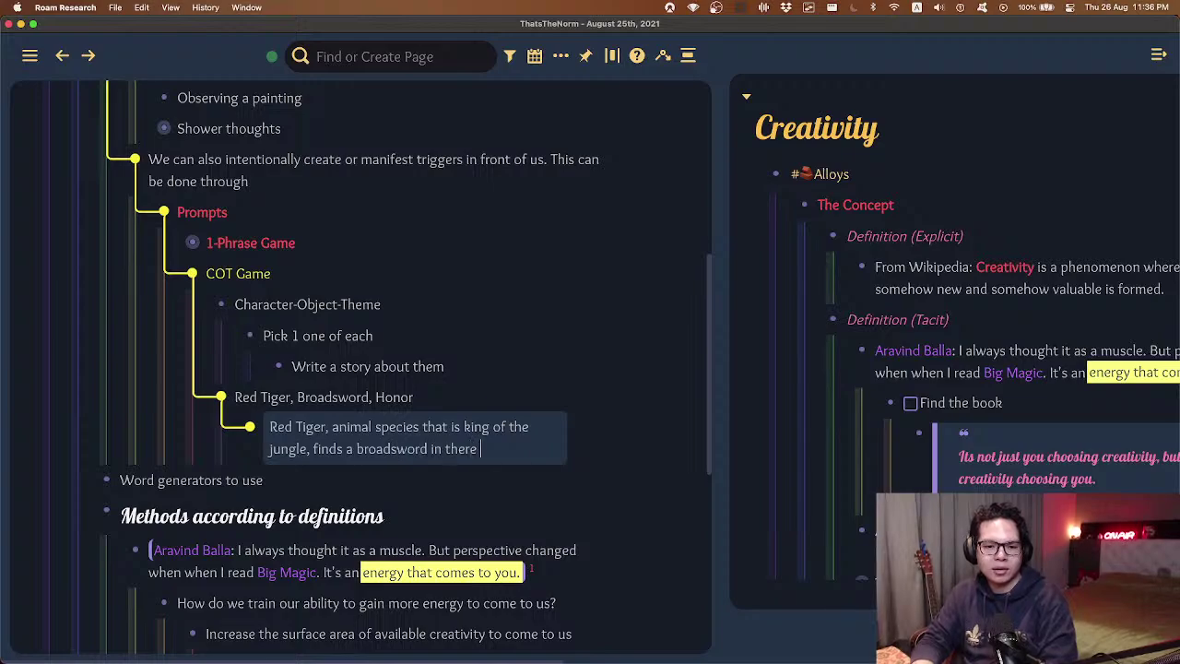
- Nest "Signs of human contact" under the bullet about the Red Tiger finding a broadsword
key("Return")
key("Tab")
type("Signs")
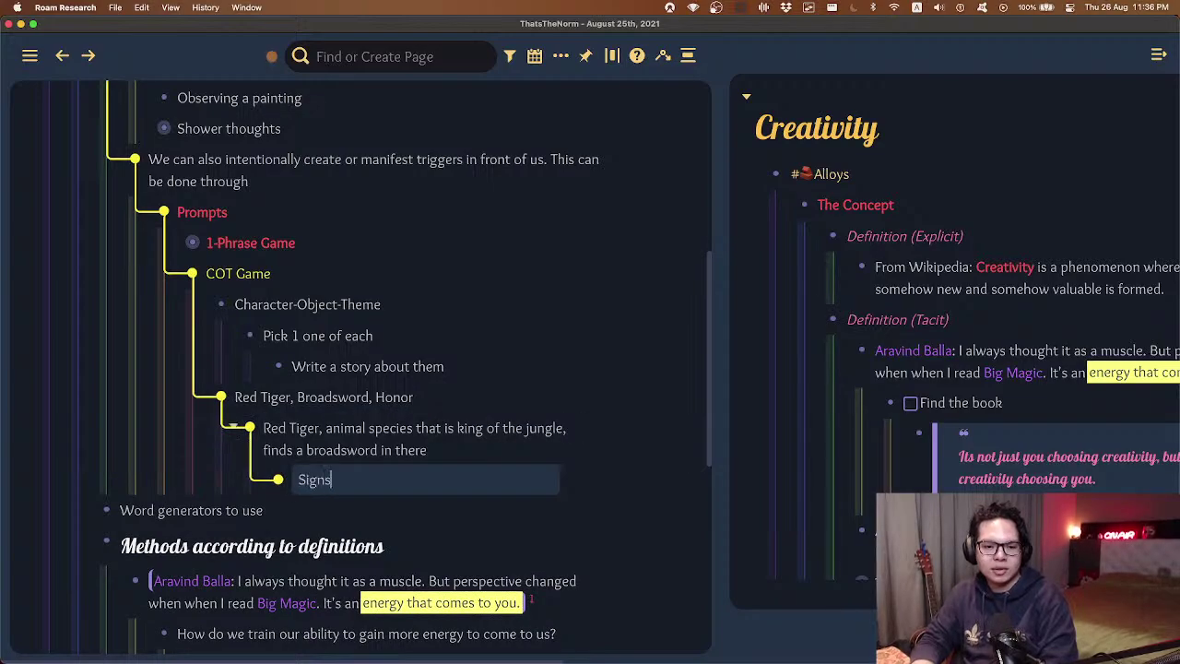
type(" of human contact")
- Nest "Background of story: humans are extinct, long-lost war between animal kingdom and society" under "Signs of human contact"
key("Return")
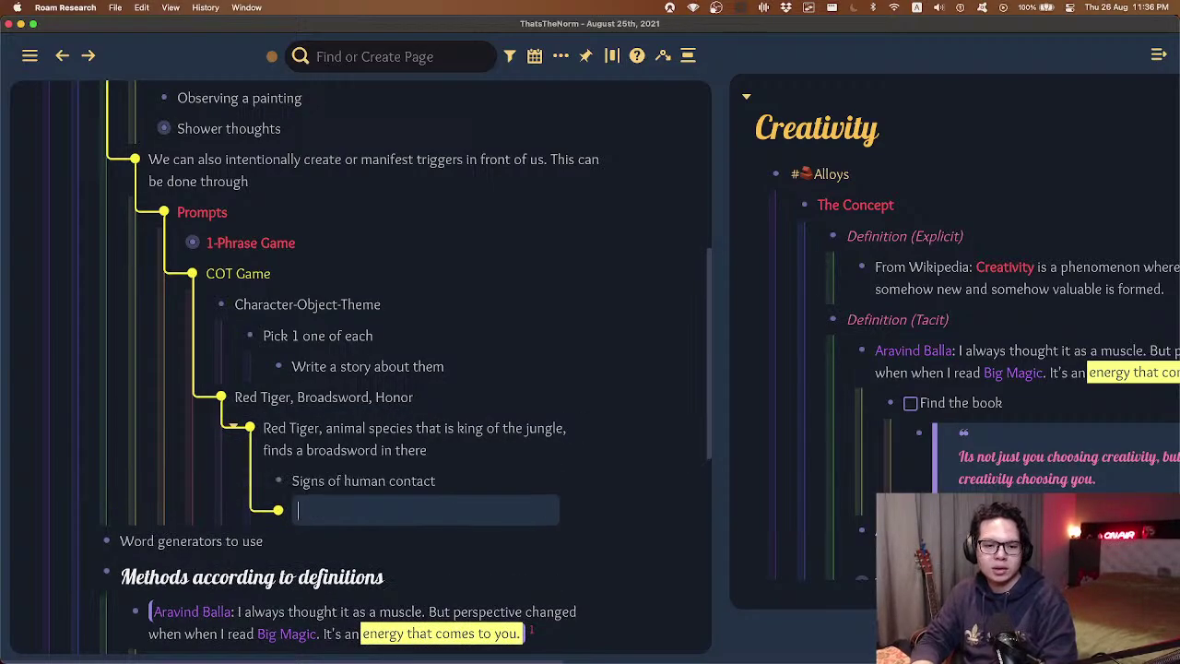
key("Tab")
type("Background")
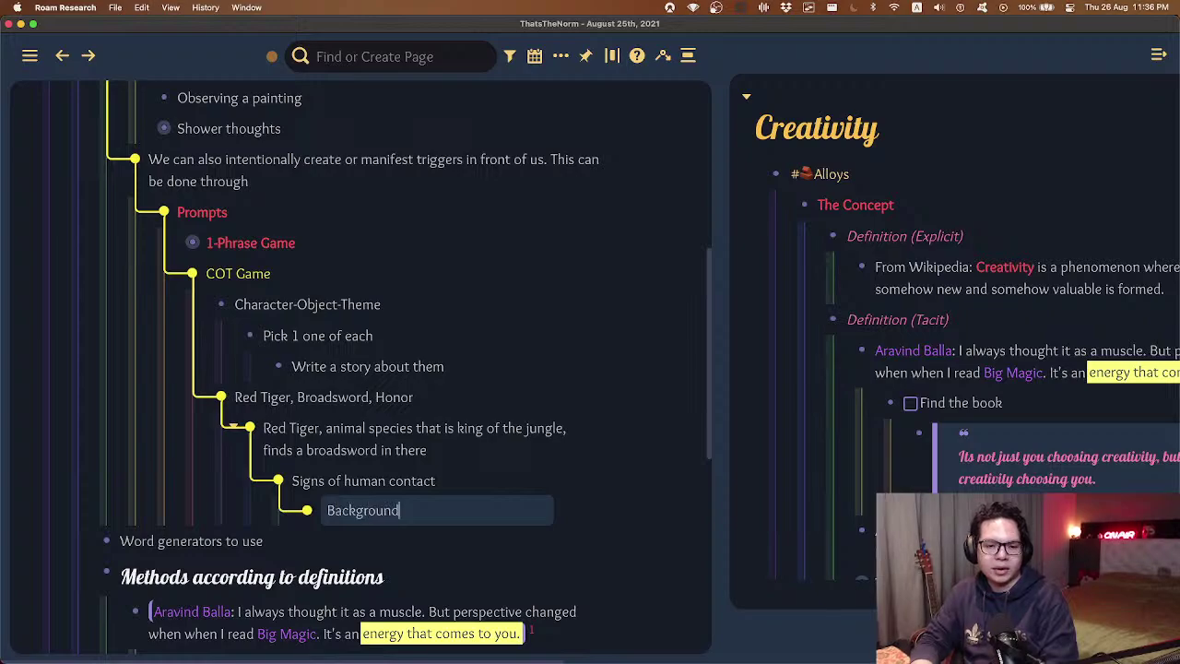
type(" of story: humans are ex")
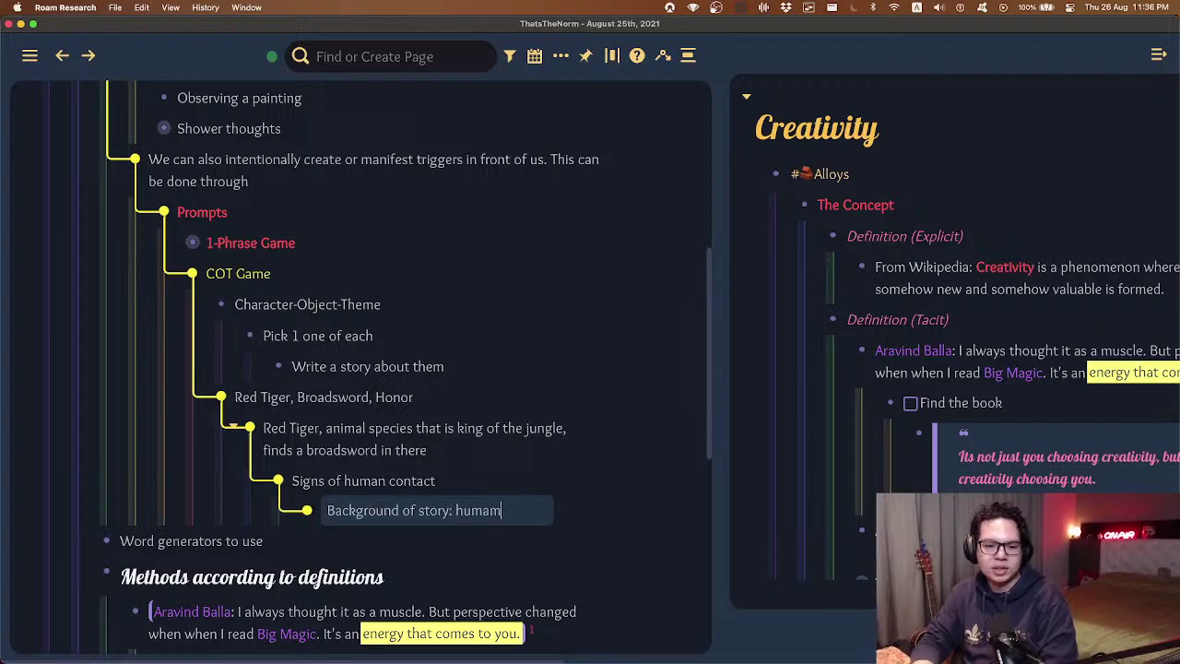
type("tinct, l")
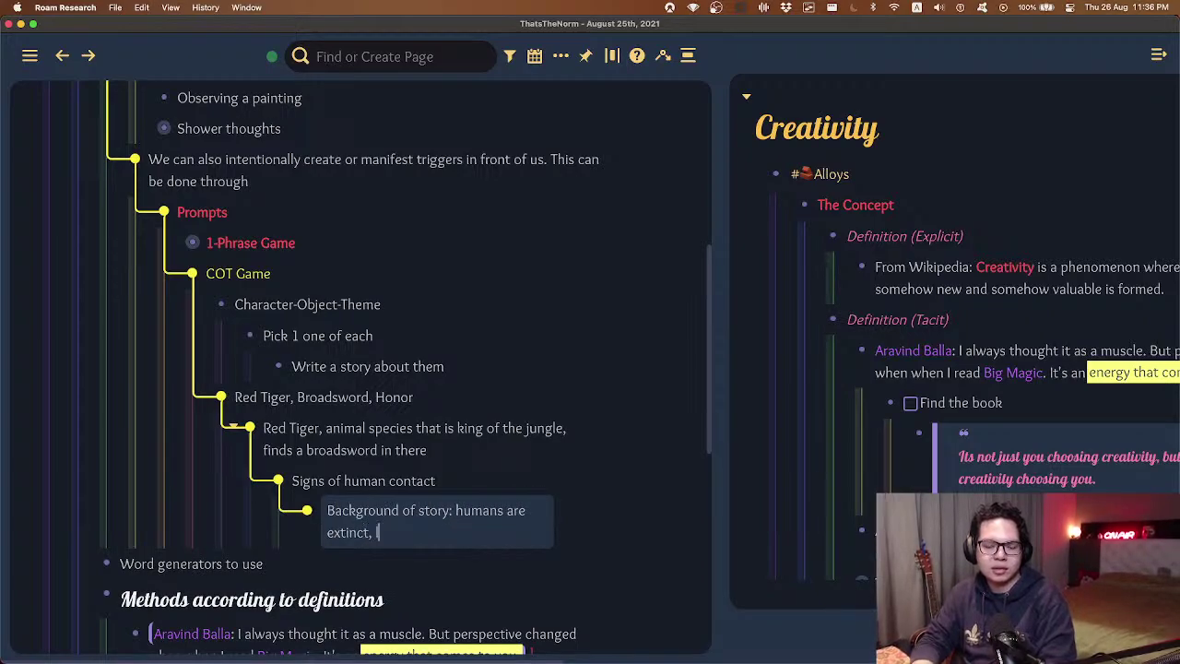
type("ong-lost war between a")
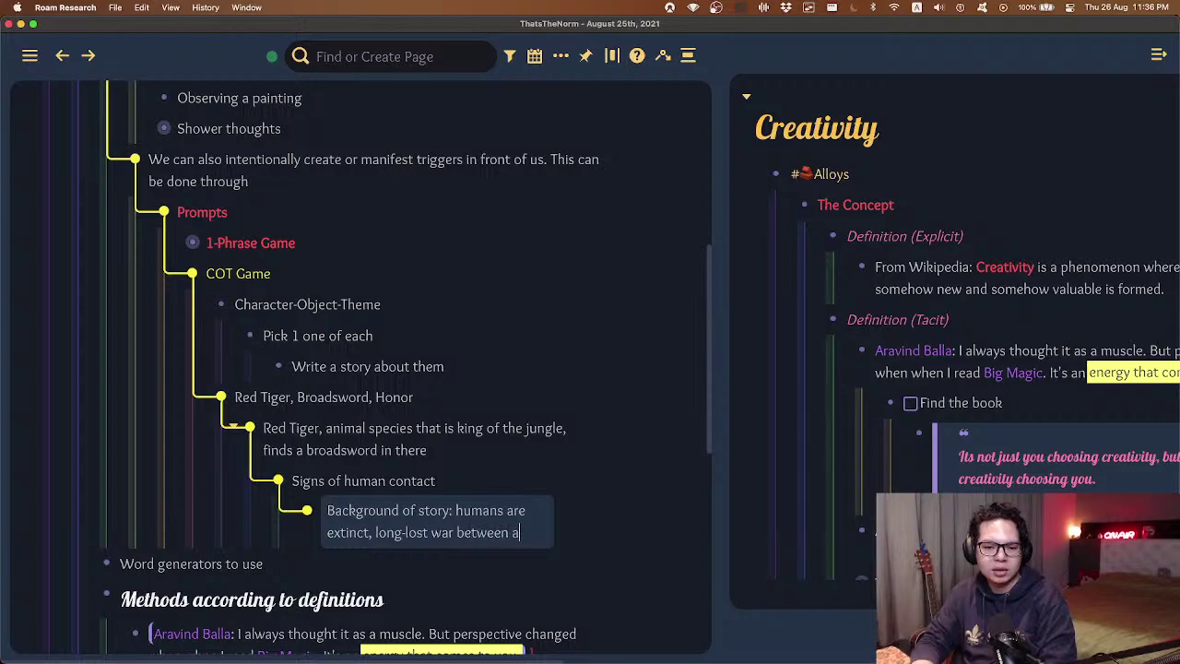
type("nimal kingdom and society")
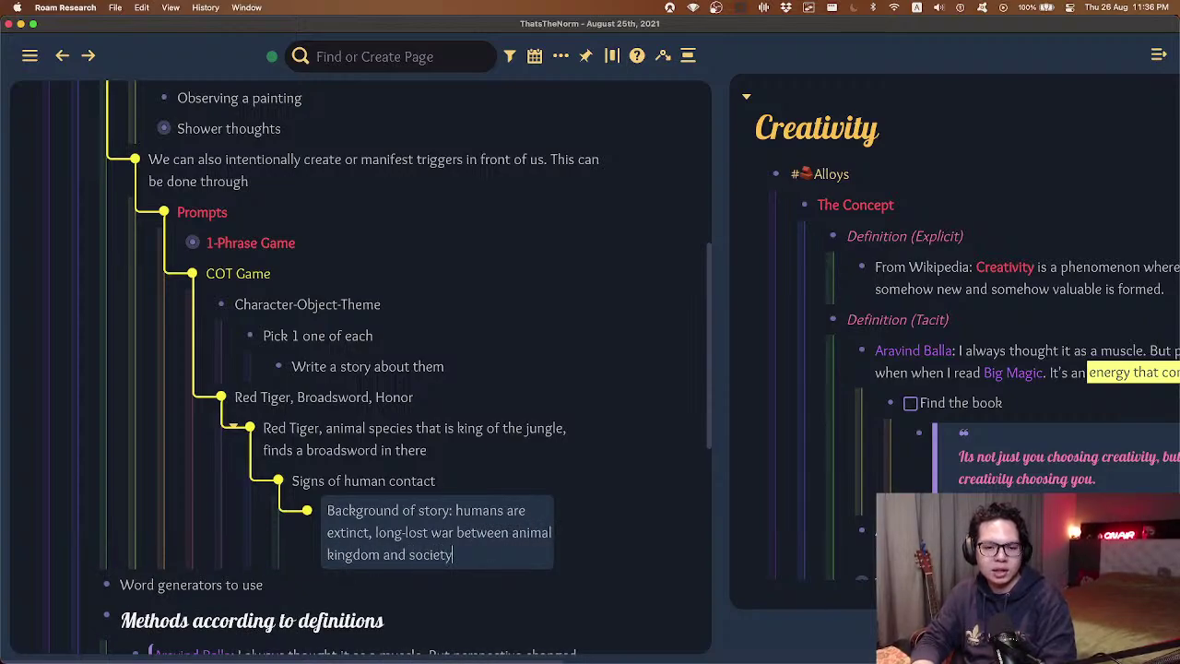
- Add "Broadsword is a sign of humans making a comeback" as a child of the story background bullet
key("Return")
key("Tab")
type("B")
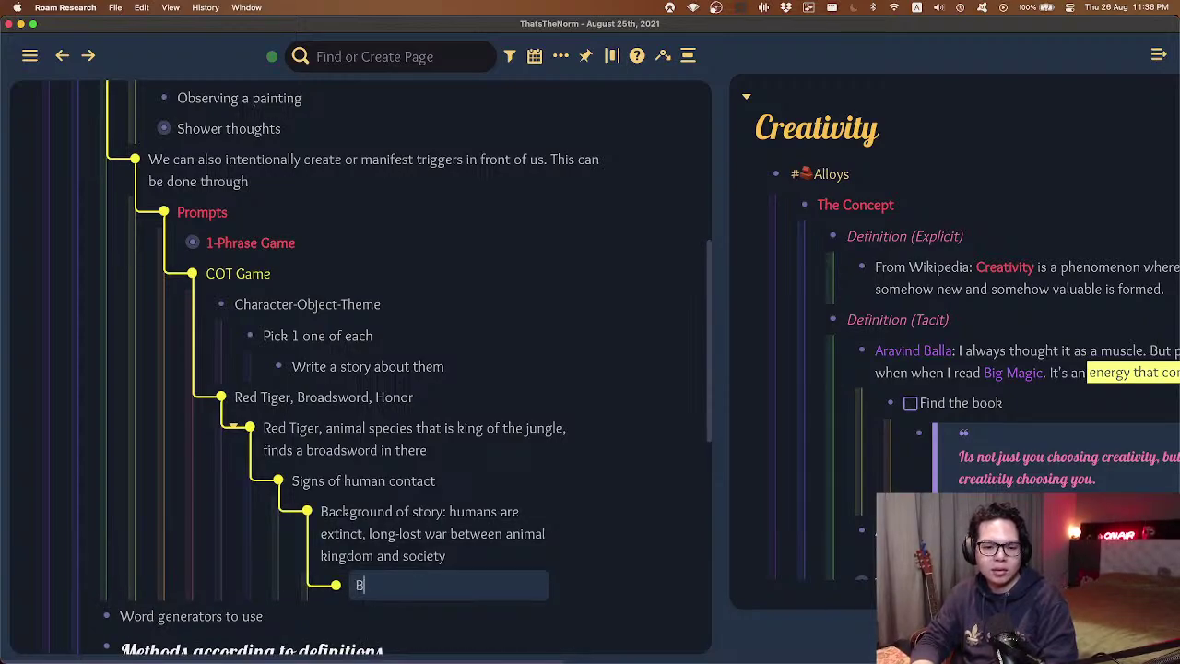
type("roadsword is a sign o")
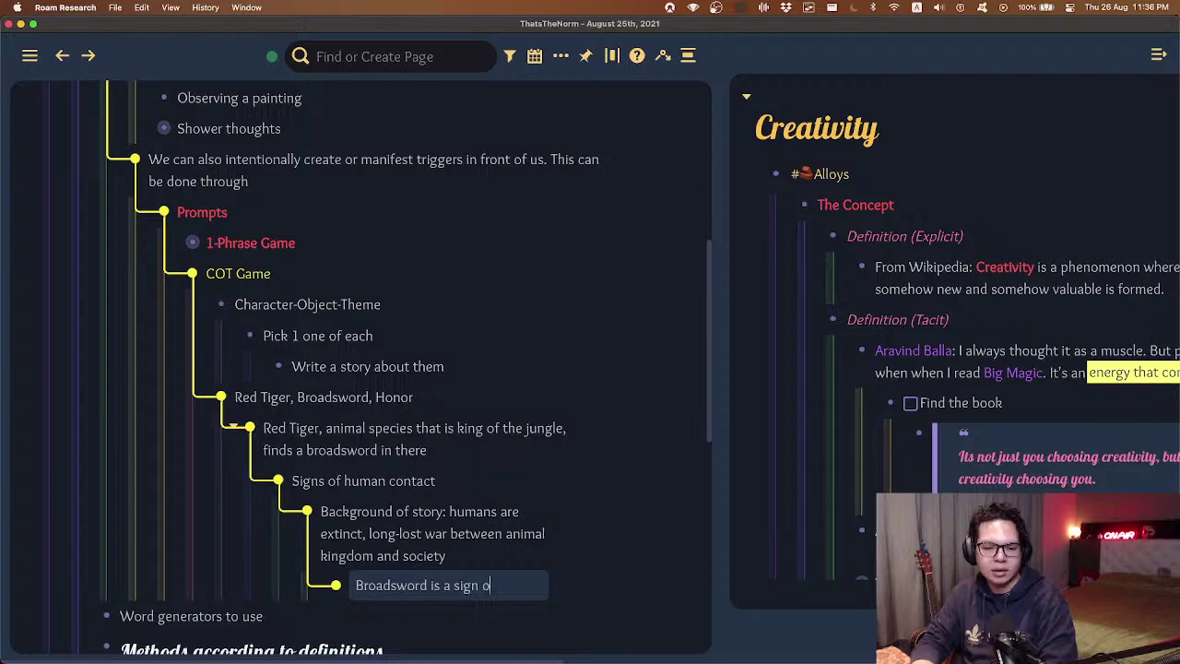
type("f humans")
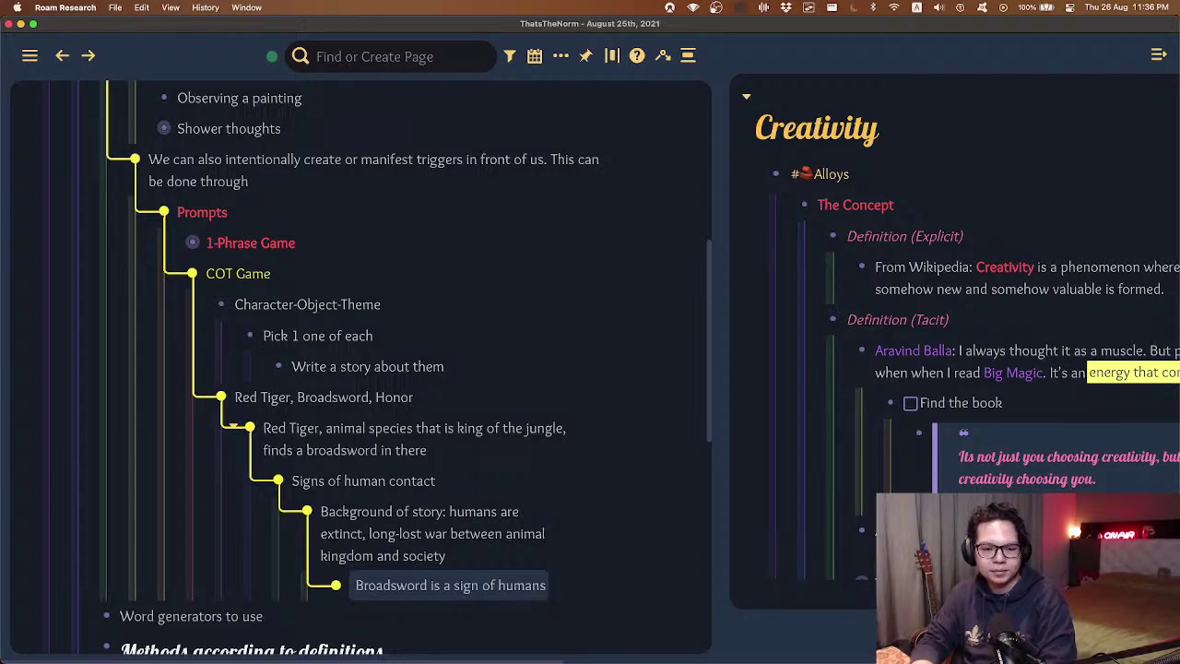
type(" making a comeback")
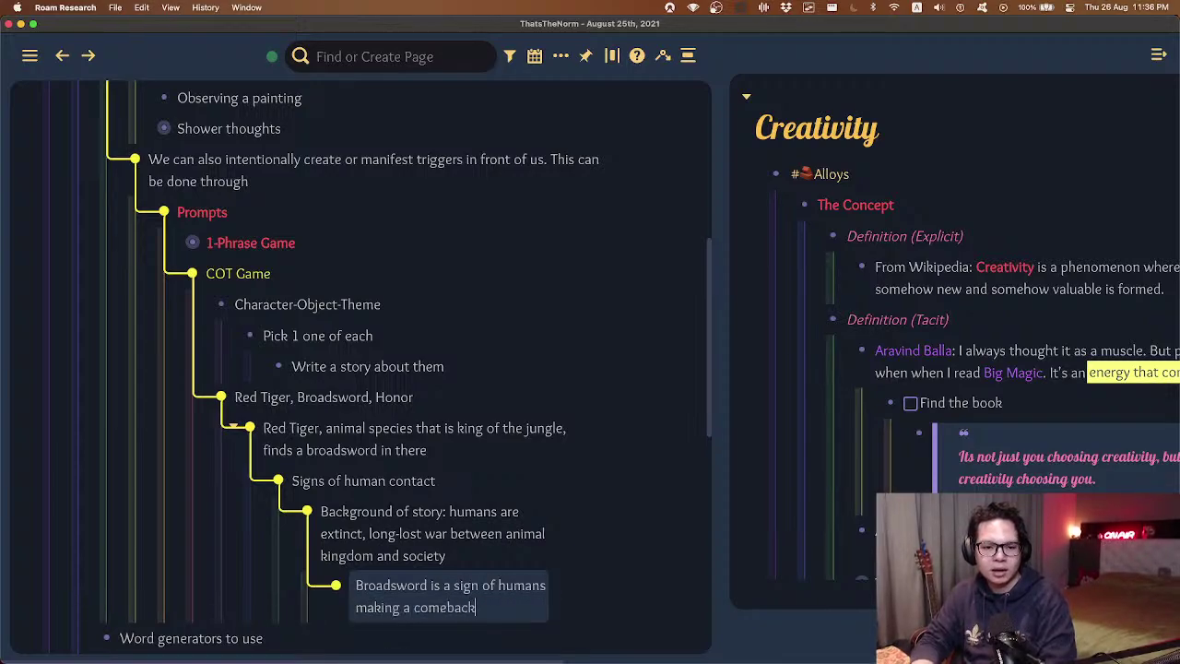
- Add outdented bullet "Red tiger warns family - they refuse to listen to him, maintain their honor protectors of the jungle and refuse to participate in their daily events"
key("Return")
type("Red tig")
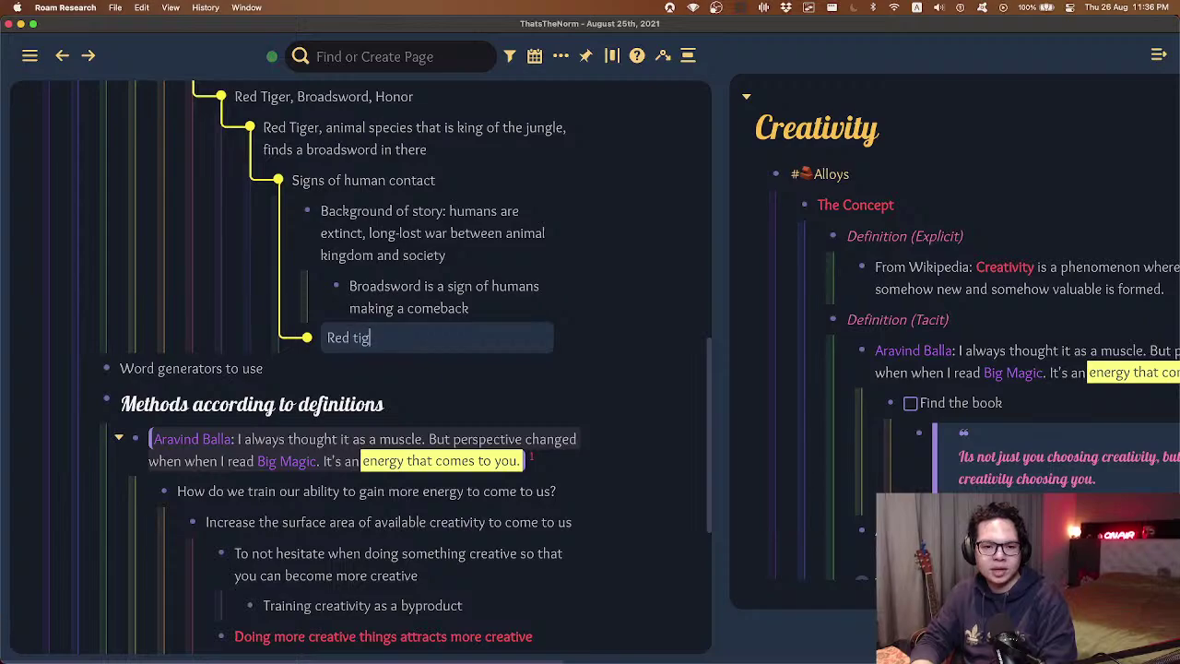
type("er warns family - ")
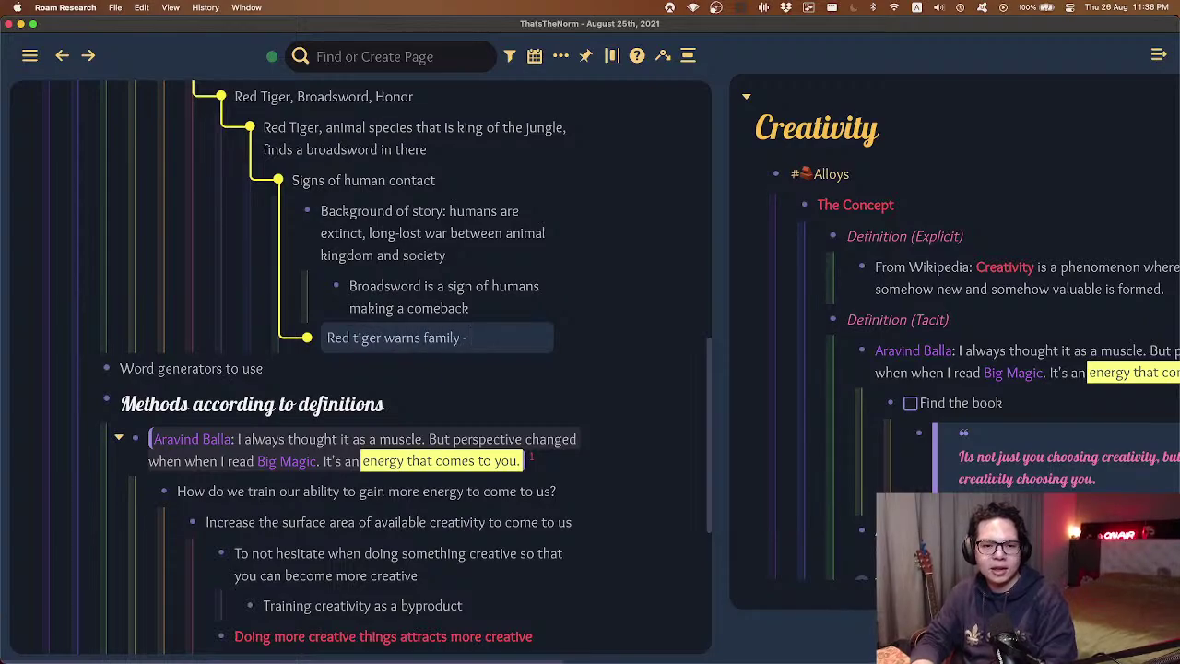
type("they refuse to")
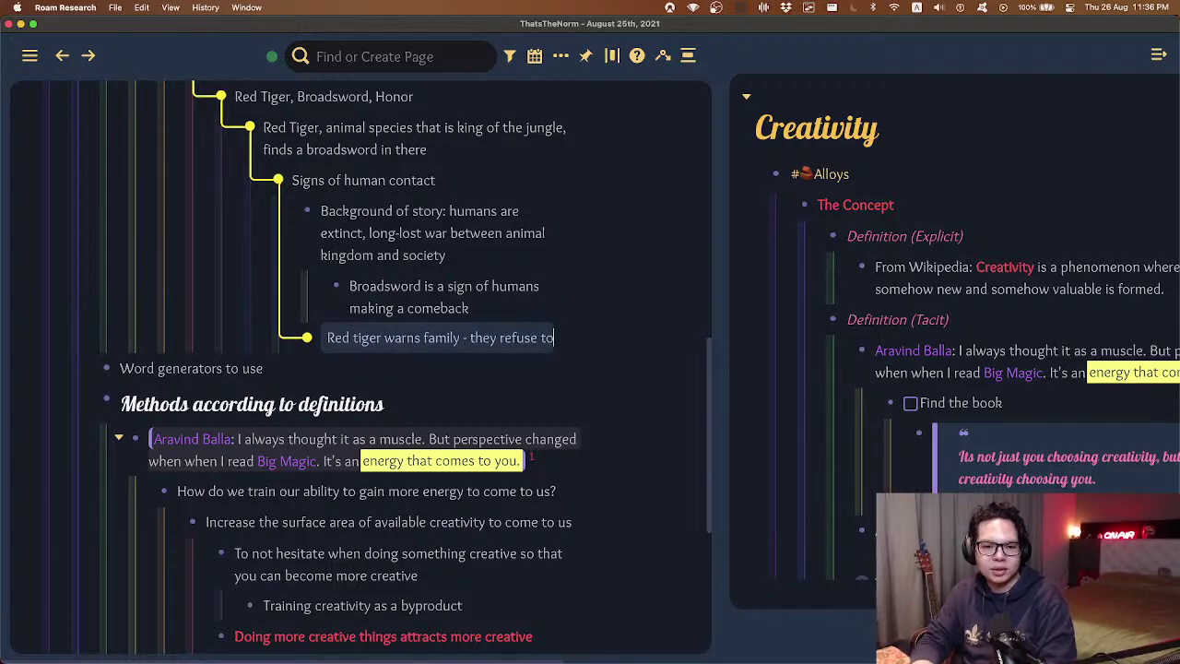
type(" listen to him, maintai")
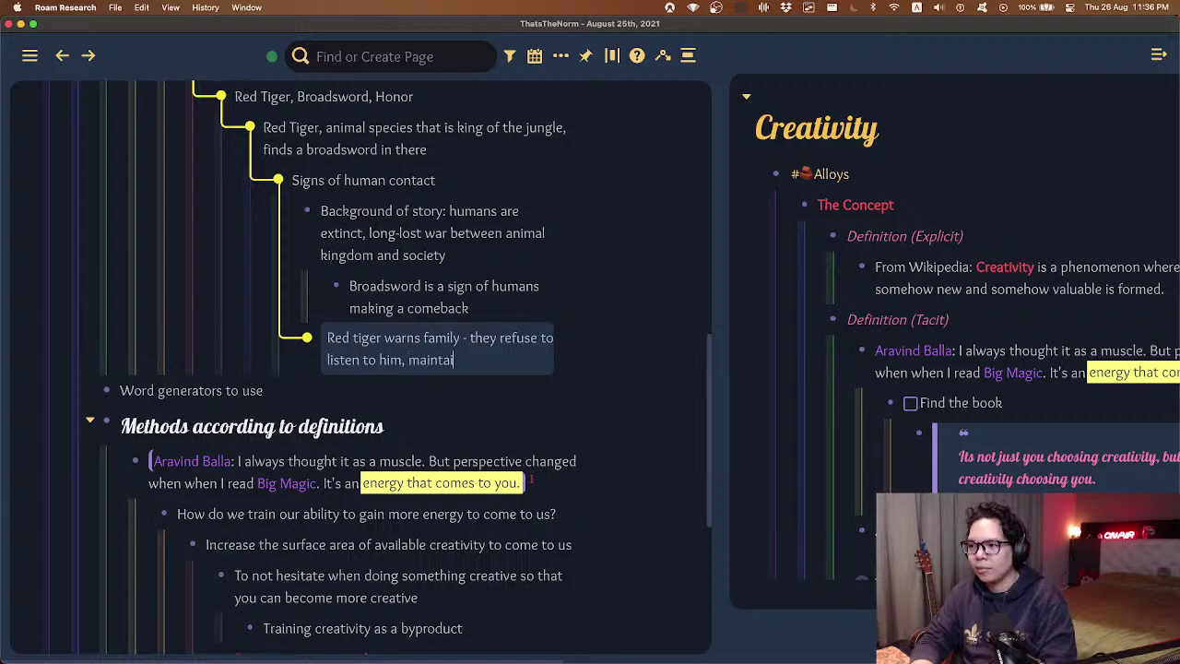
type("n their honor protect of")
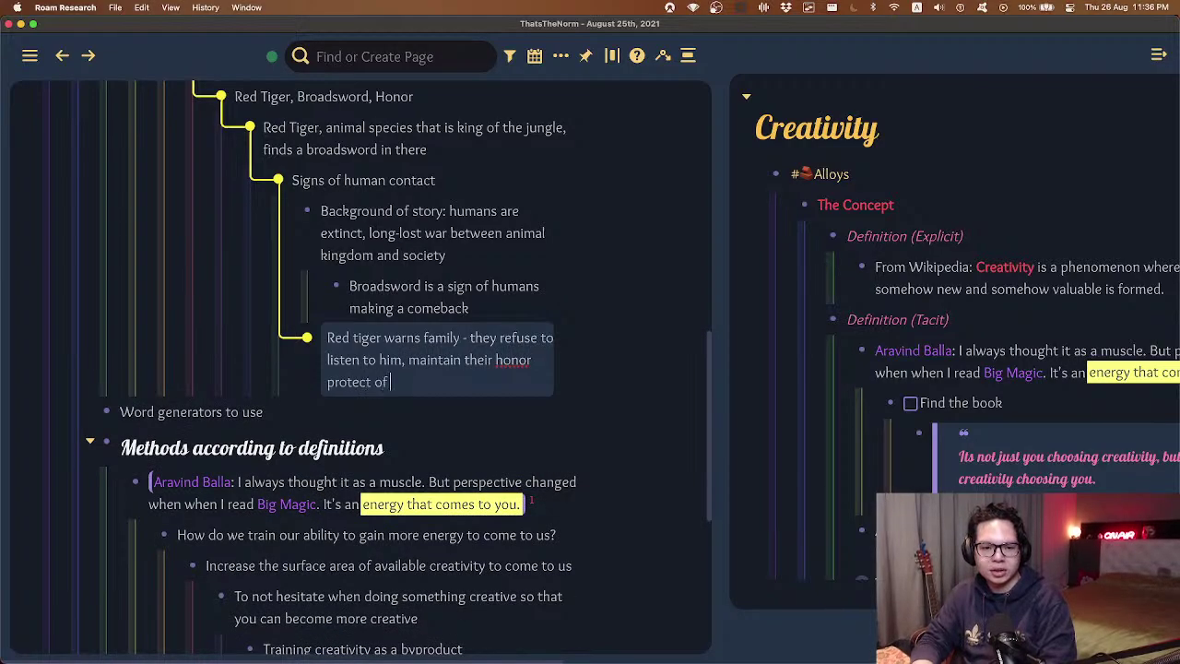
type(" tors of the ")
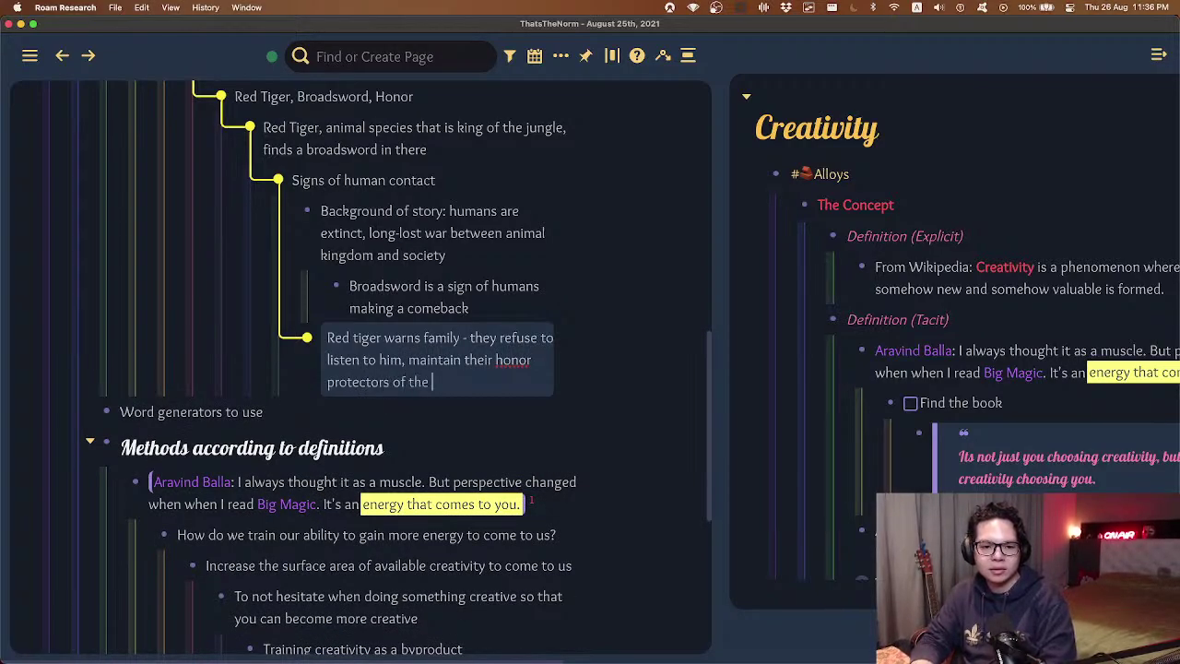
type("jungle and refuse to pa")
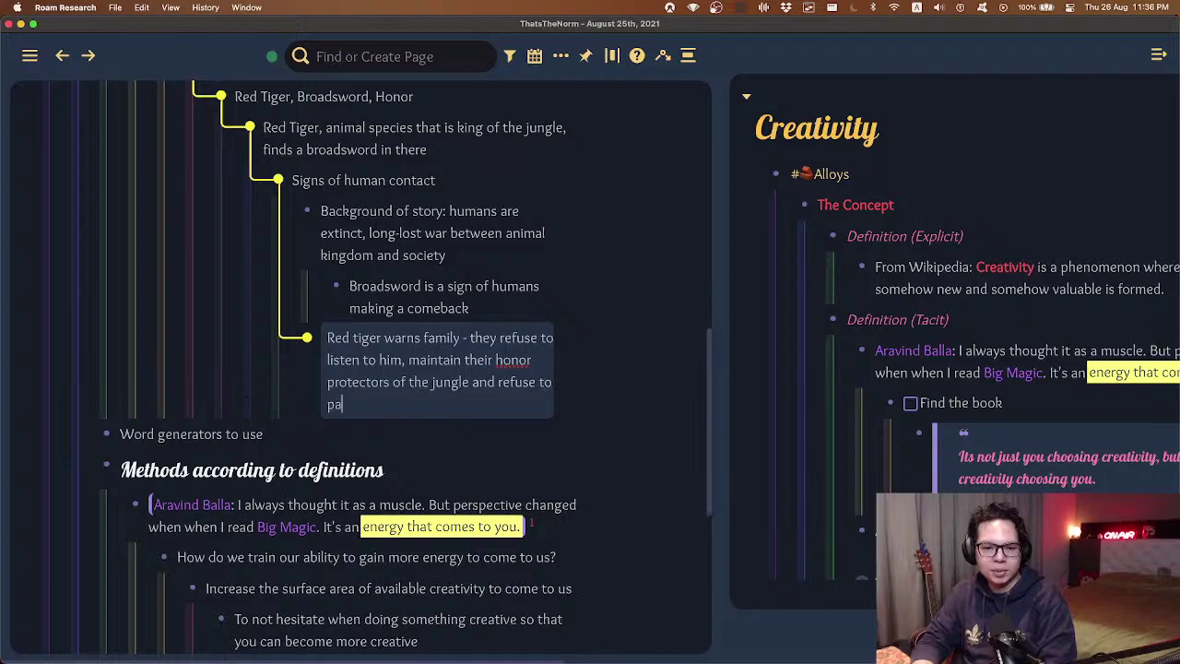
type("rticipate in their daily ")
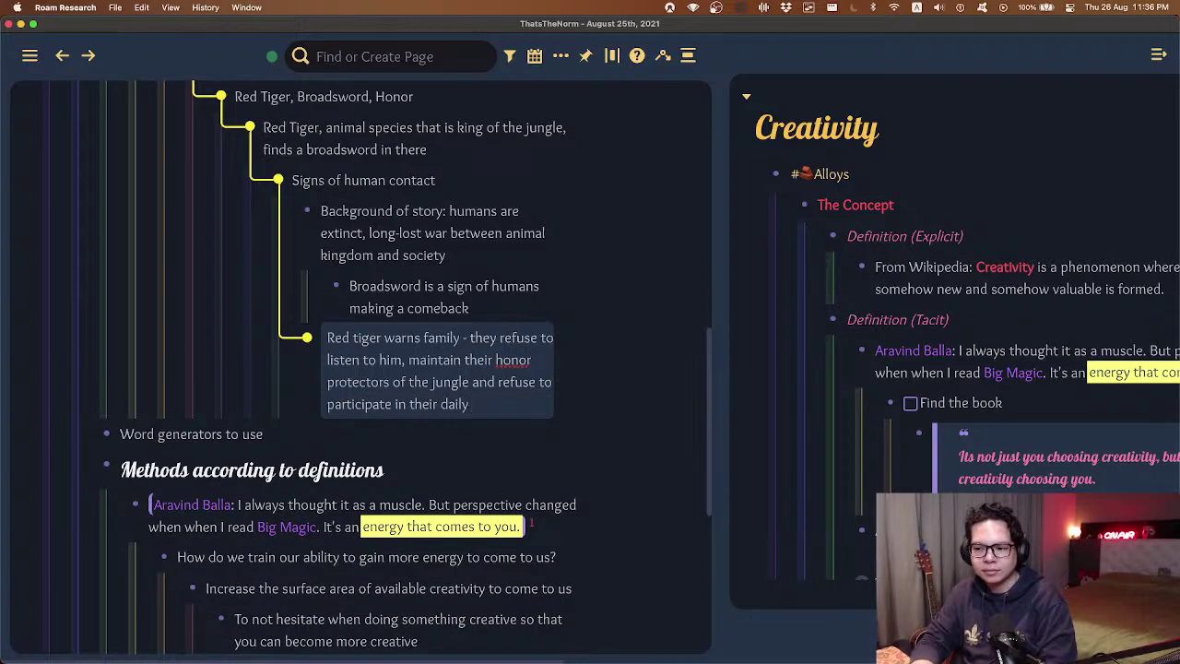
type("events")
- Add "The whole jungle gets destroyed because of human attack" as a child of the bullet about the tiger warning its family
key("Return")
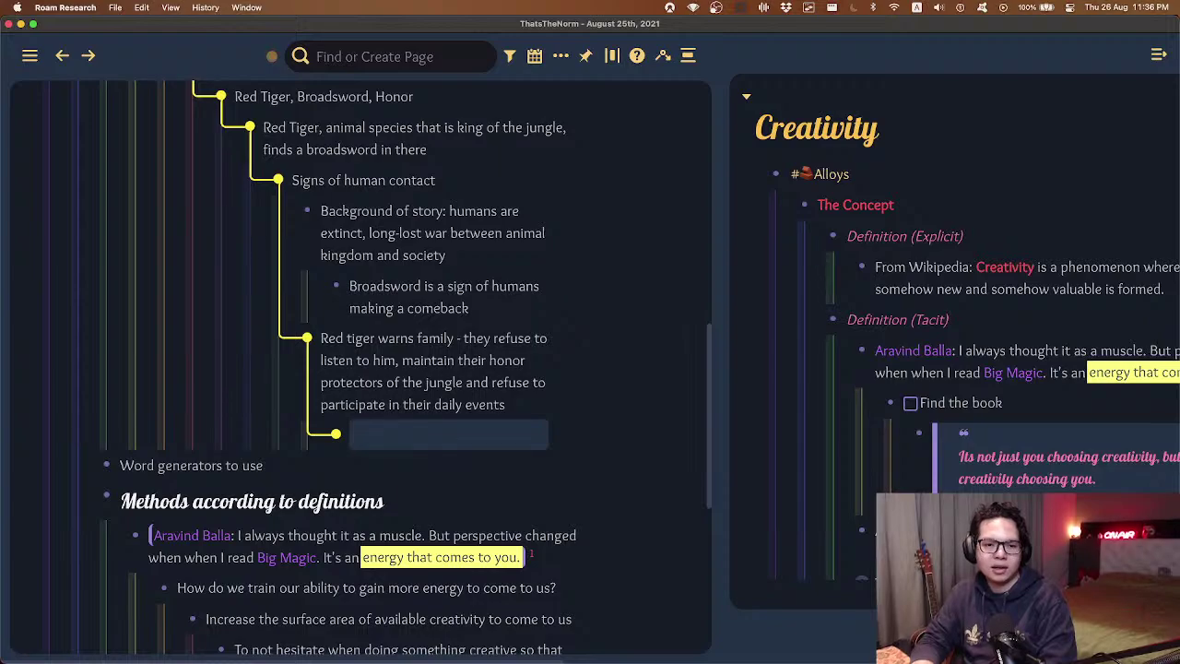
type("The w")
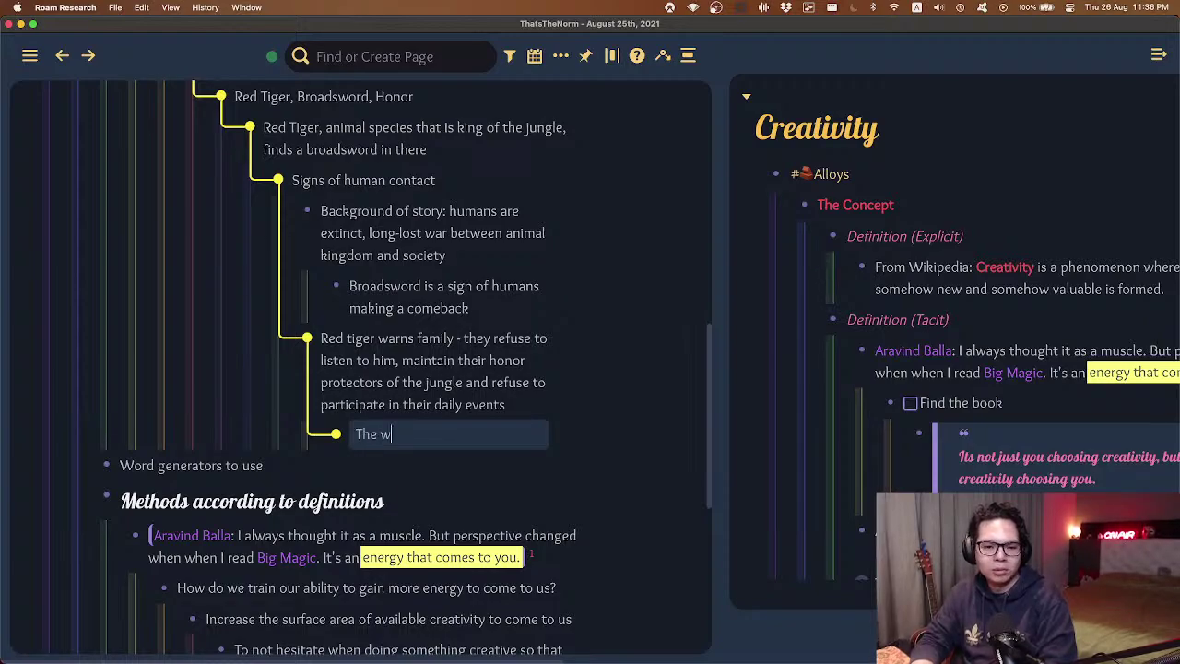
type("hole jungle gets ")
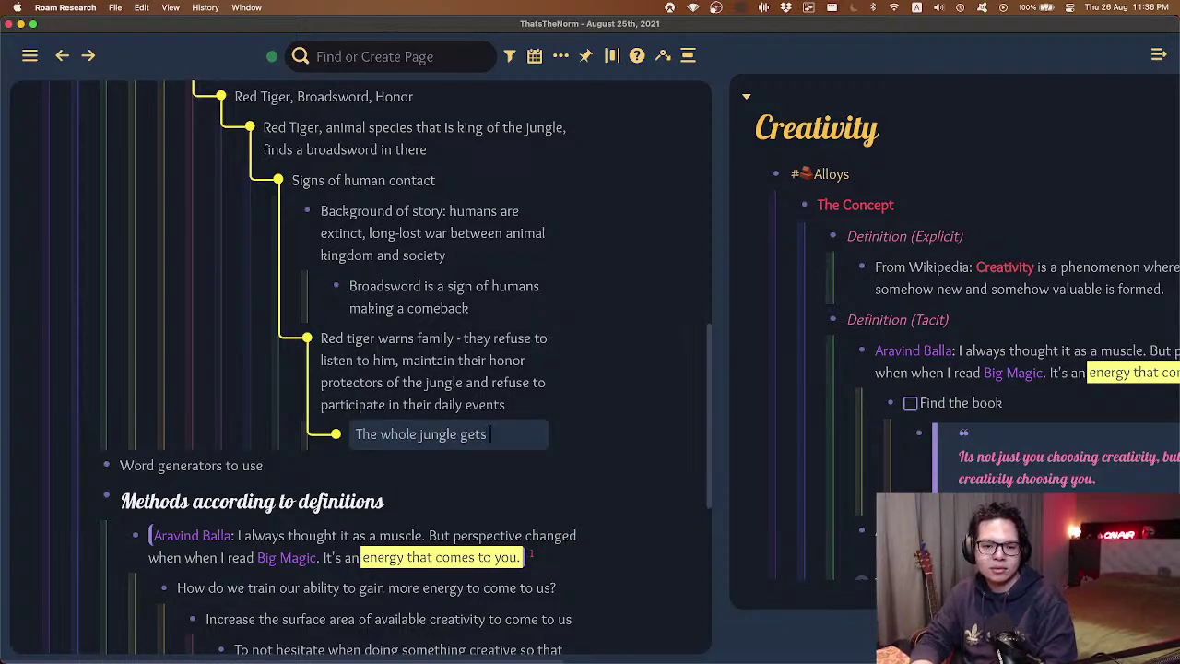
type("destroyed because")
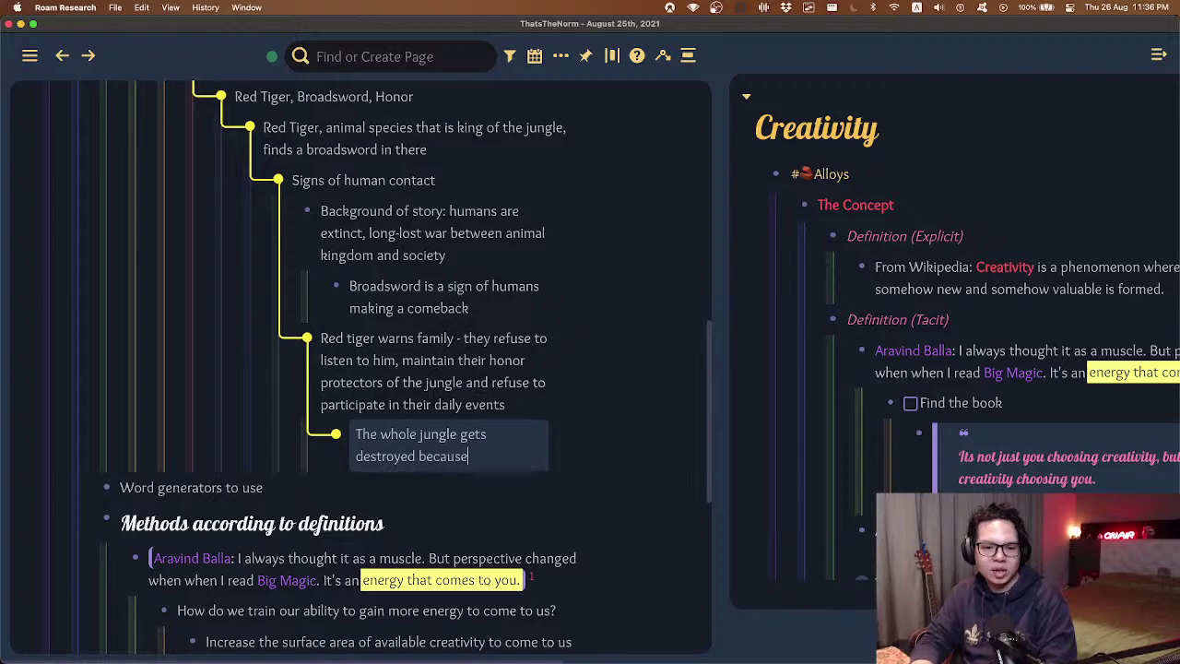
type(" of human atack")
key("Escape")
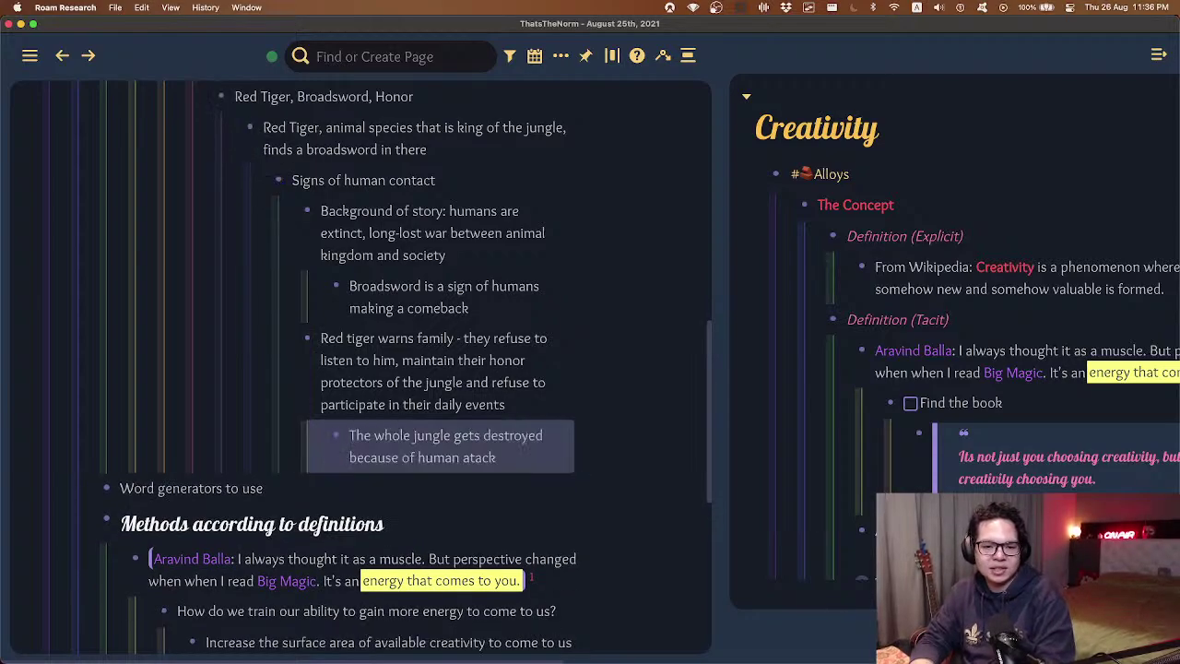
key("Return")
key("Escape")
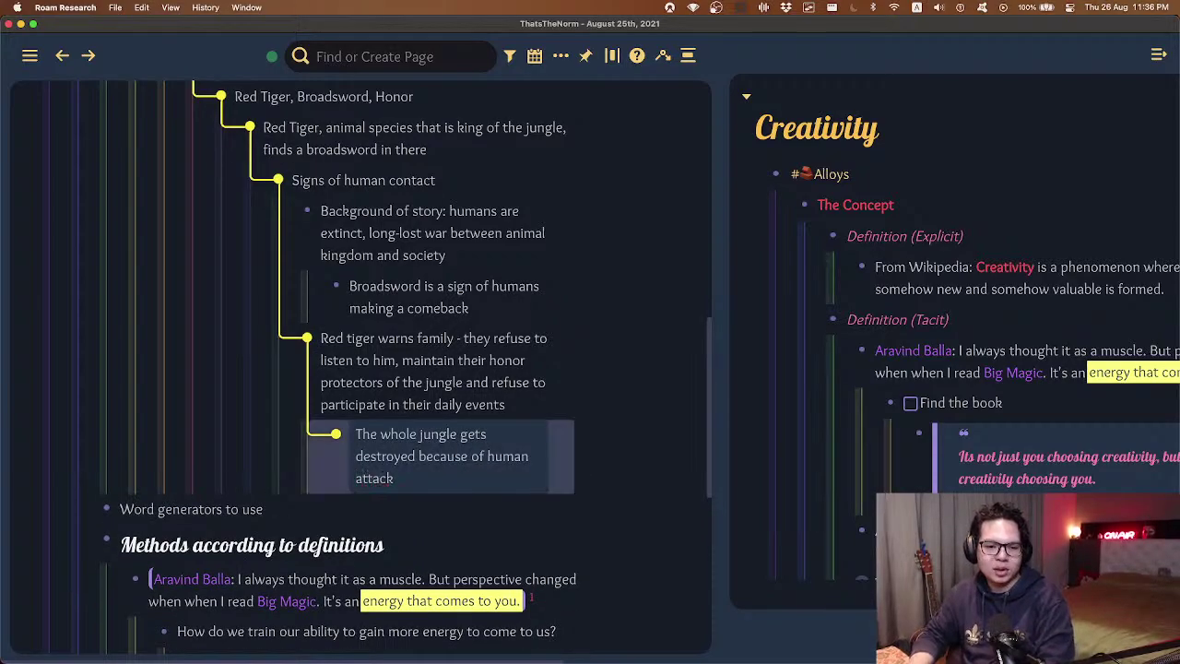
- Collapse the COT Game bullet under Prompts to hide its rules and the Red Tiger story
scroll(405, 369, "up", 6)
key("f")
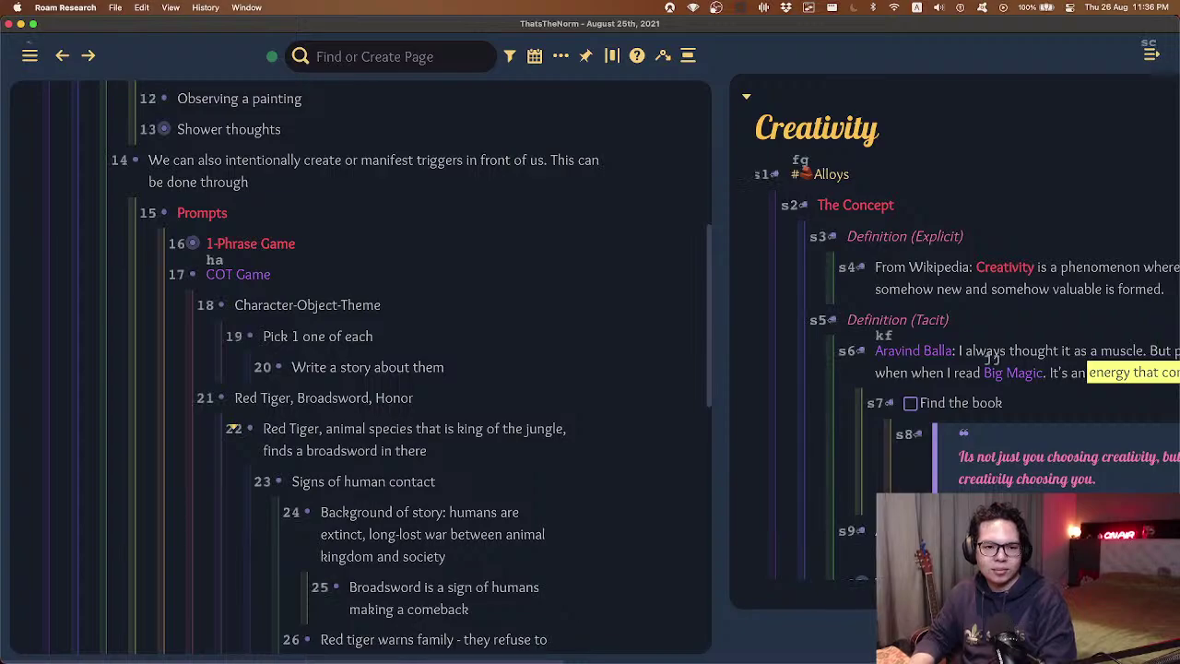
scroll(234, 429, "down", 4)
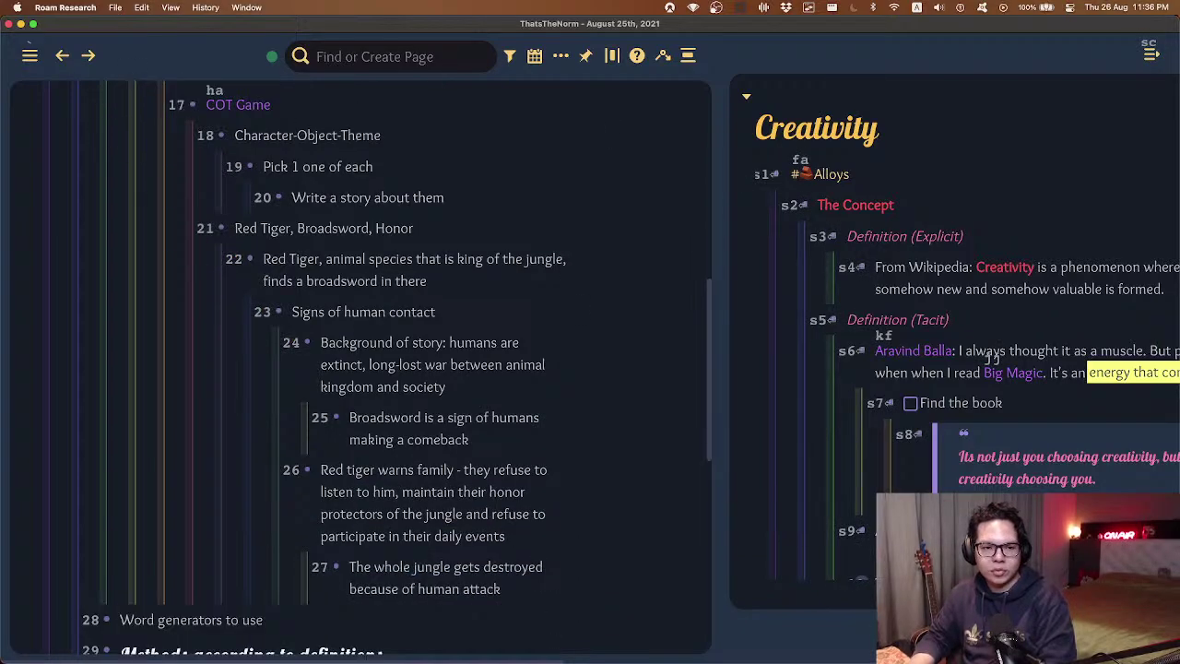
key("Escape")
key("g")
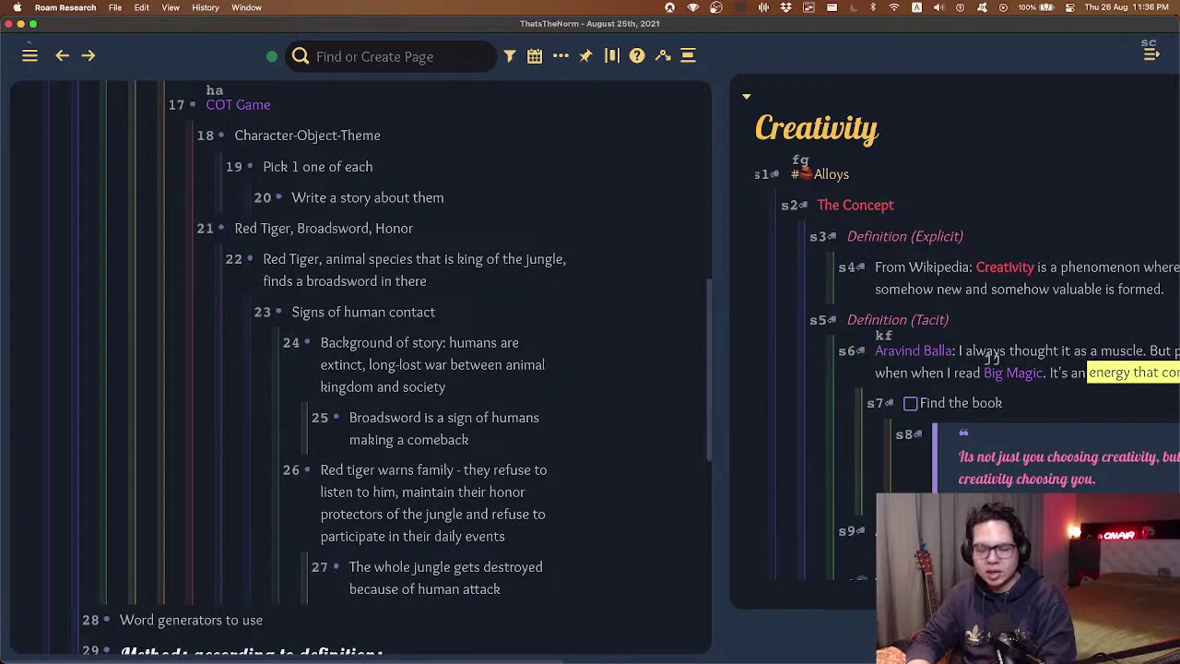
key("1")
key("7")
key("Down")
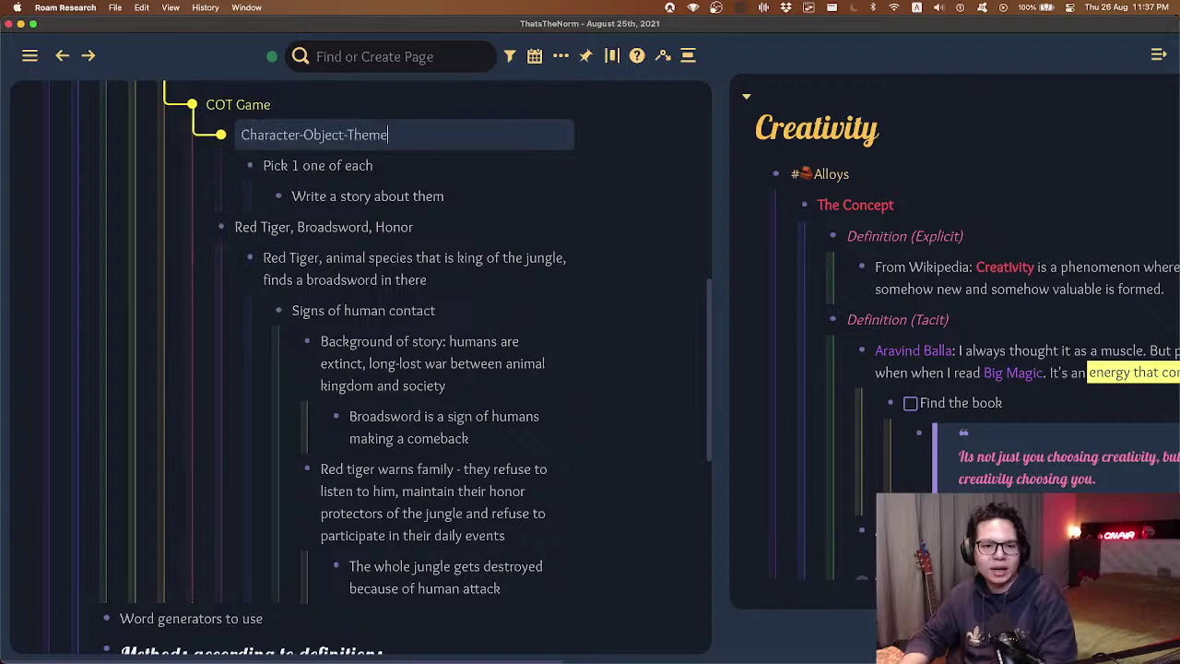
key("super+Up")
key("Down")
key("super+Up")
key("Up")
key("Up")
key("super+Up")
key("Up")
key("Up")
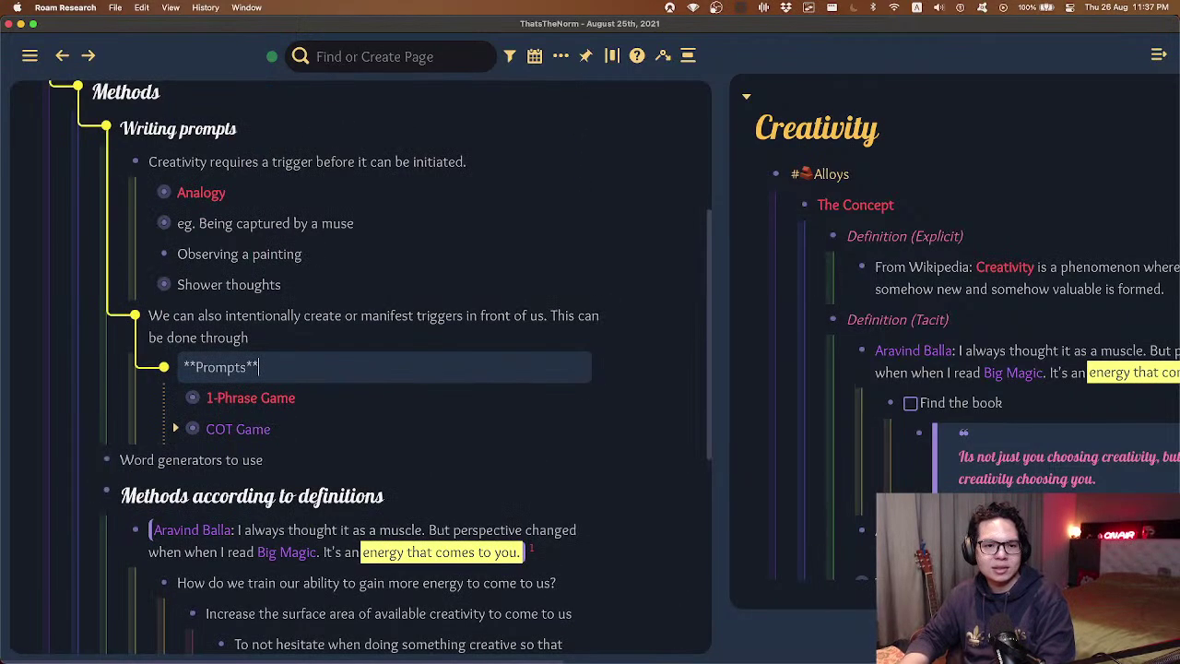
- Collapse the whole "Writing prompts" section under Methods
key("Escape")
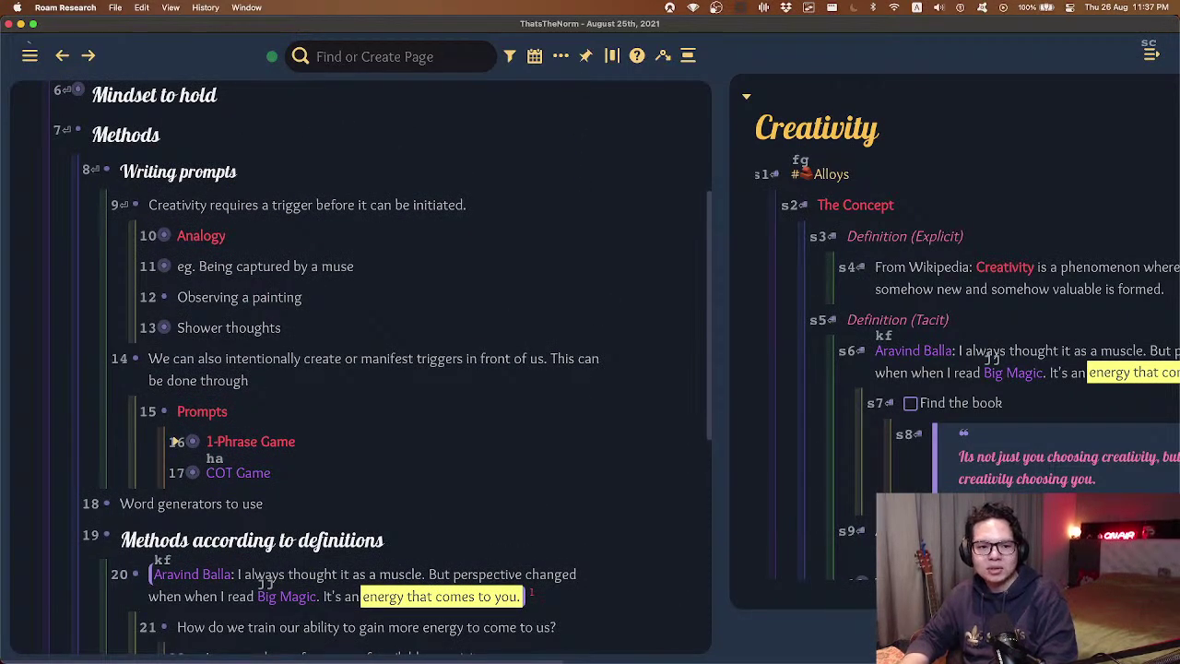
key("8")
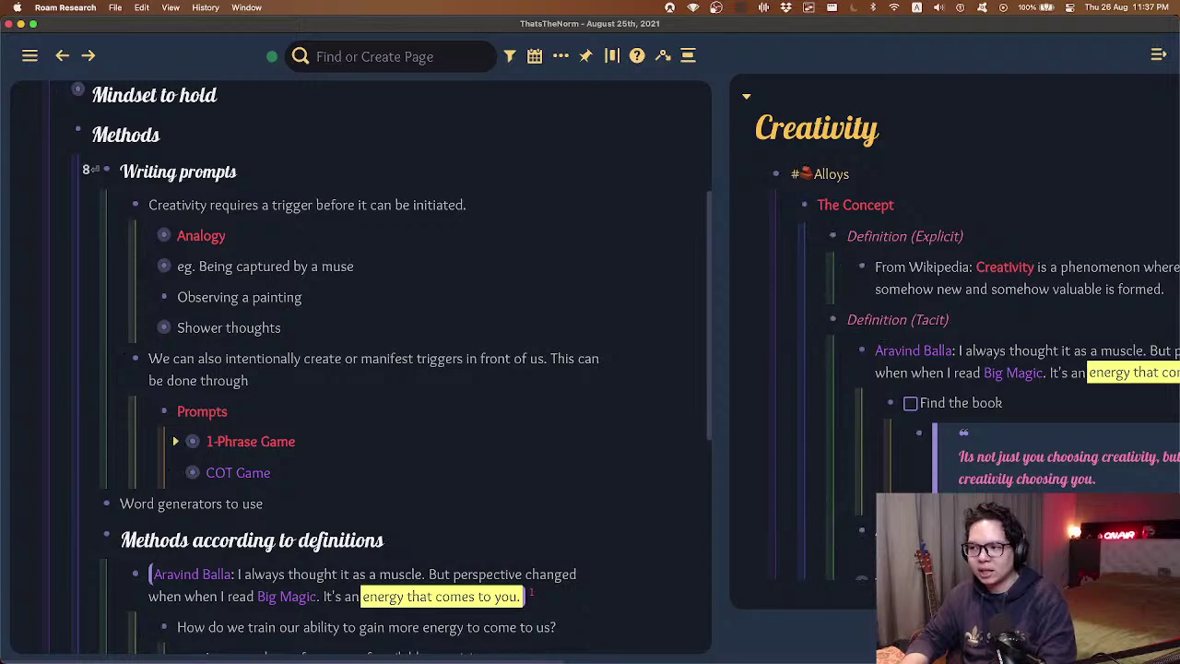
key("Return")
key("super+Up")
key("Down")
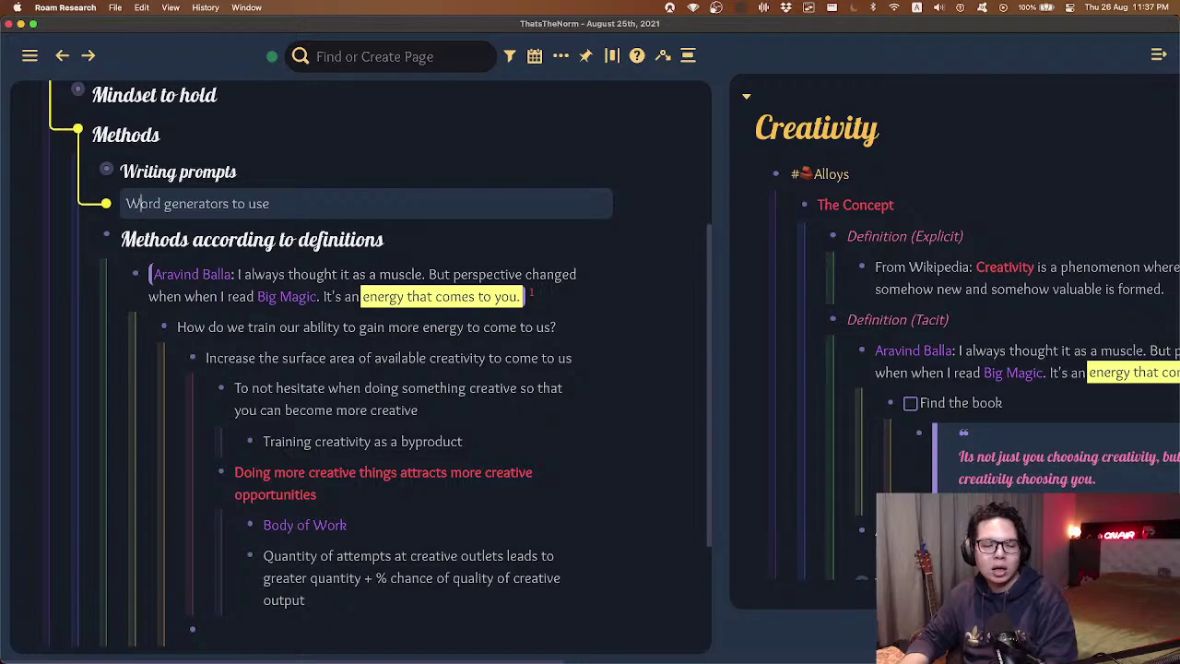
- Add "Put two random words together and find ways to connect them" as a child of "Word generators to use"
key("Return")
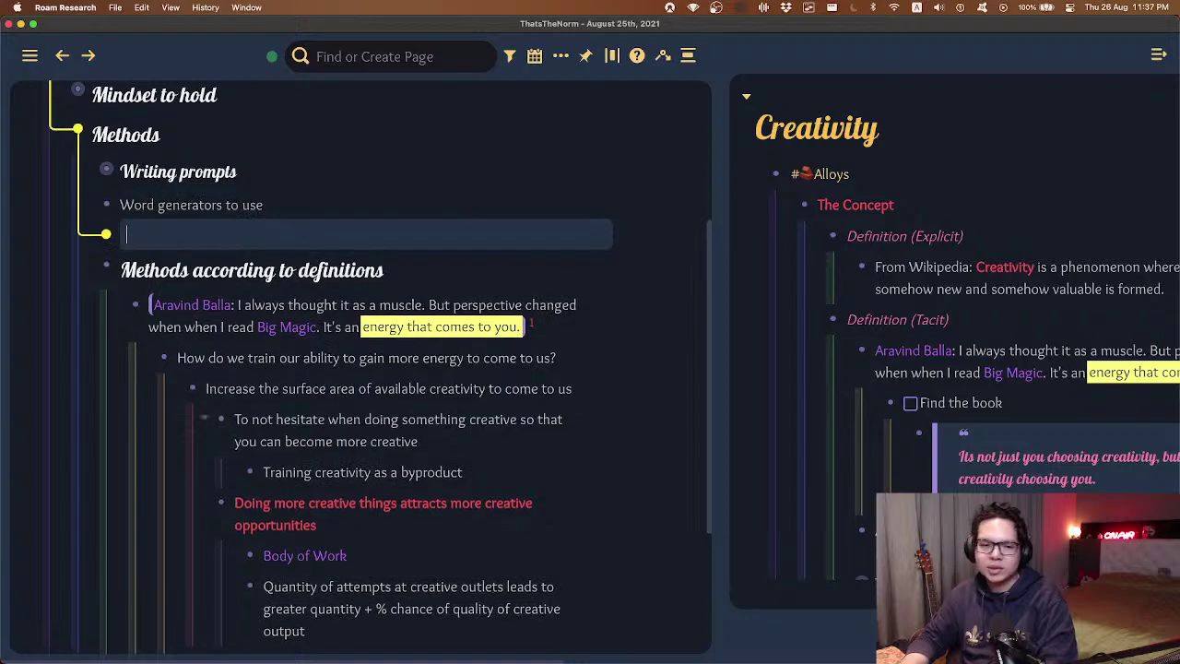
key("Tab")
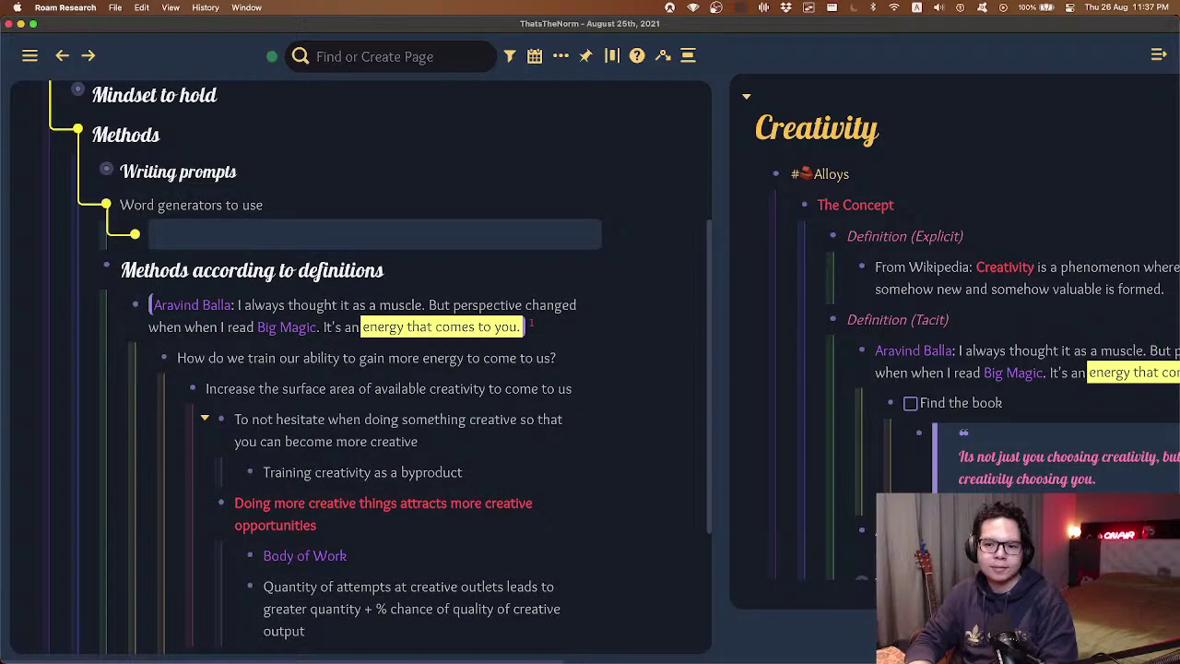
type("Put two ")
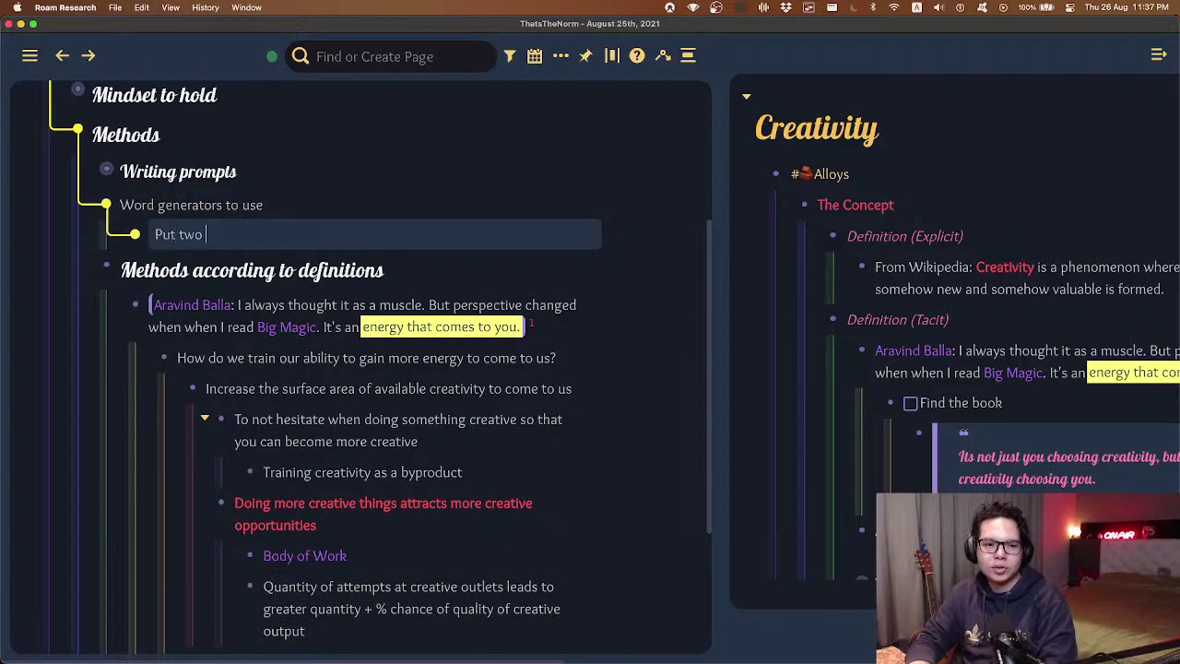
type("random words")
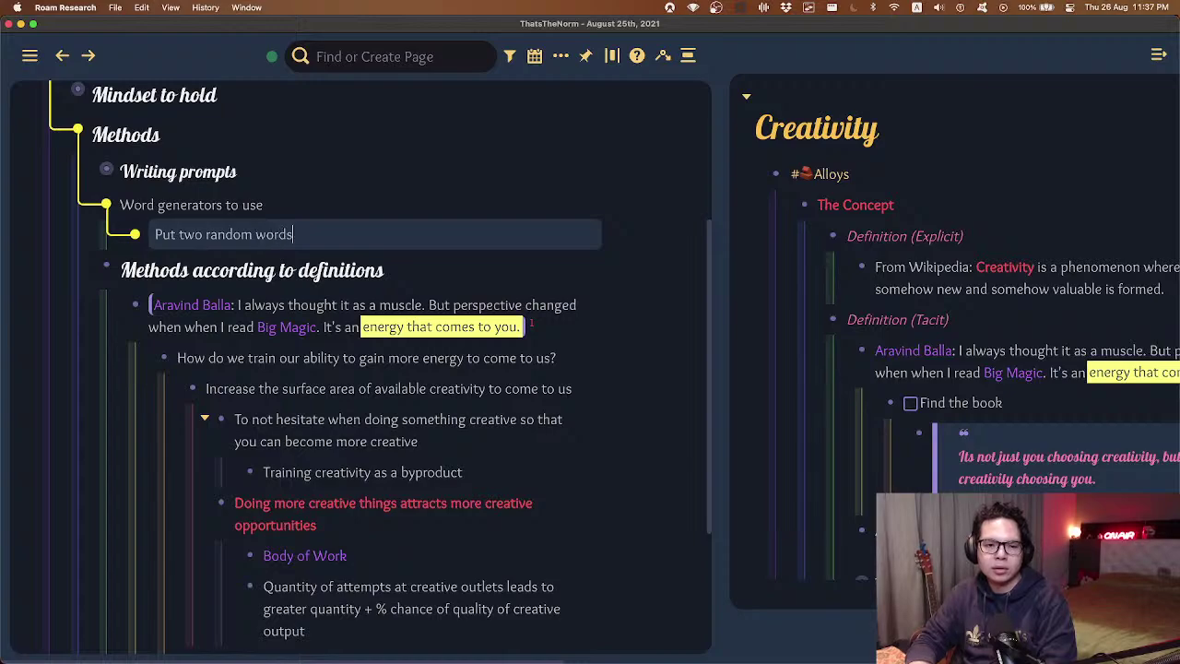
type(" together and find wa")
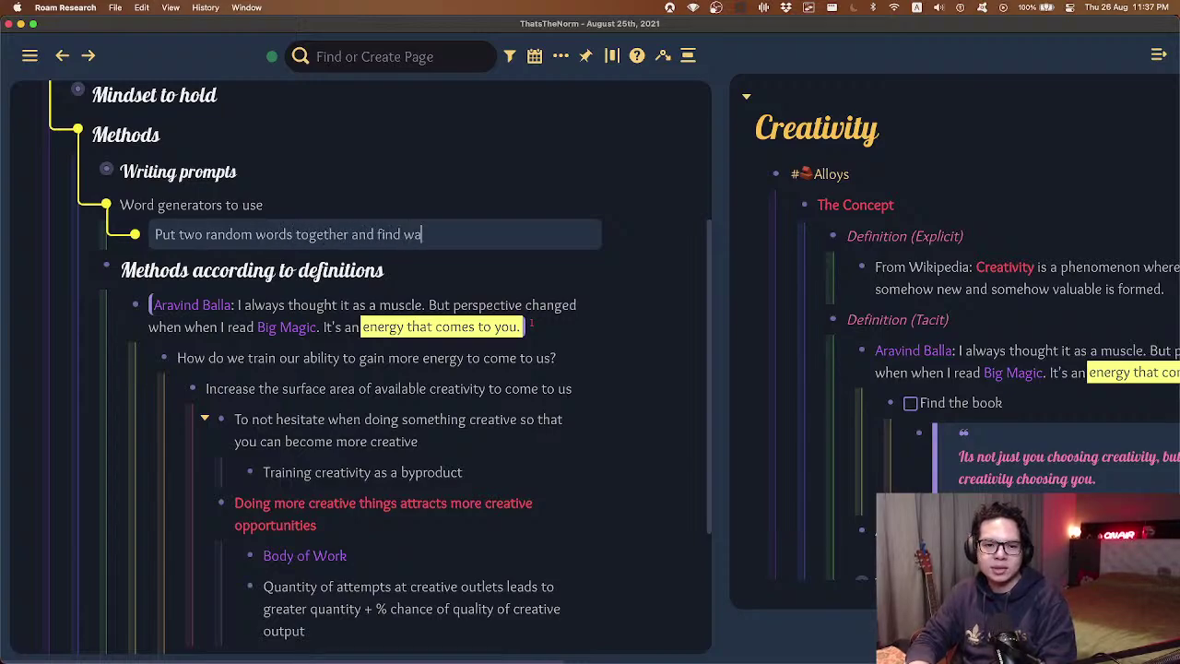
type("ys to conect th")
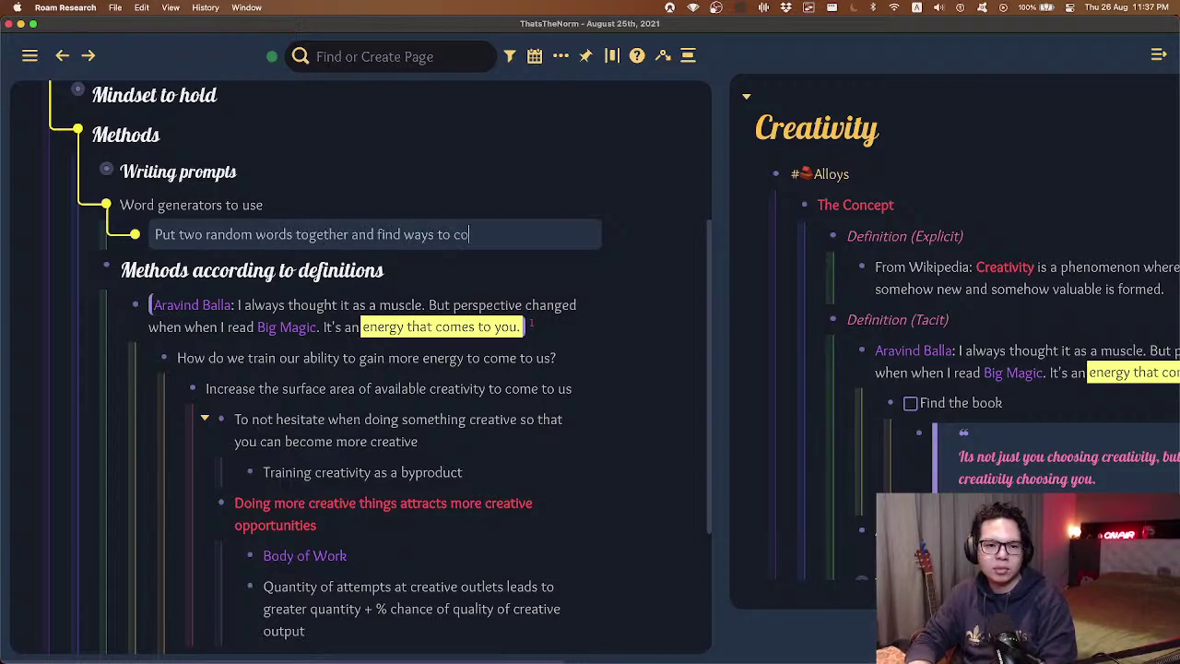
key("BackSpace")
key("BackSpace")
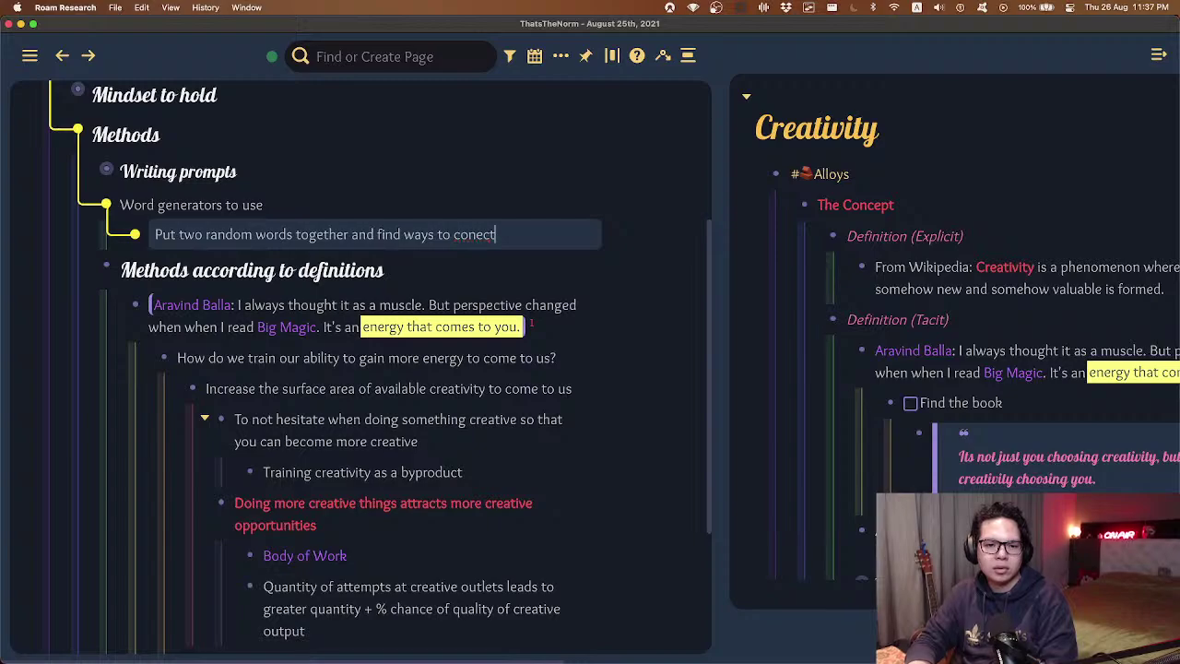
key("alt+BackSpace")
type("o connect them")
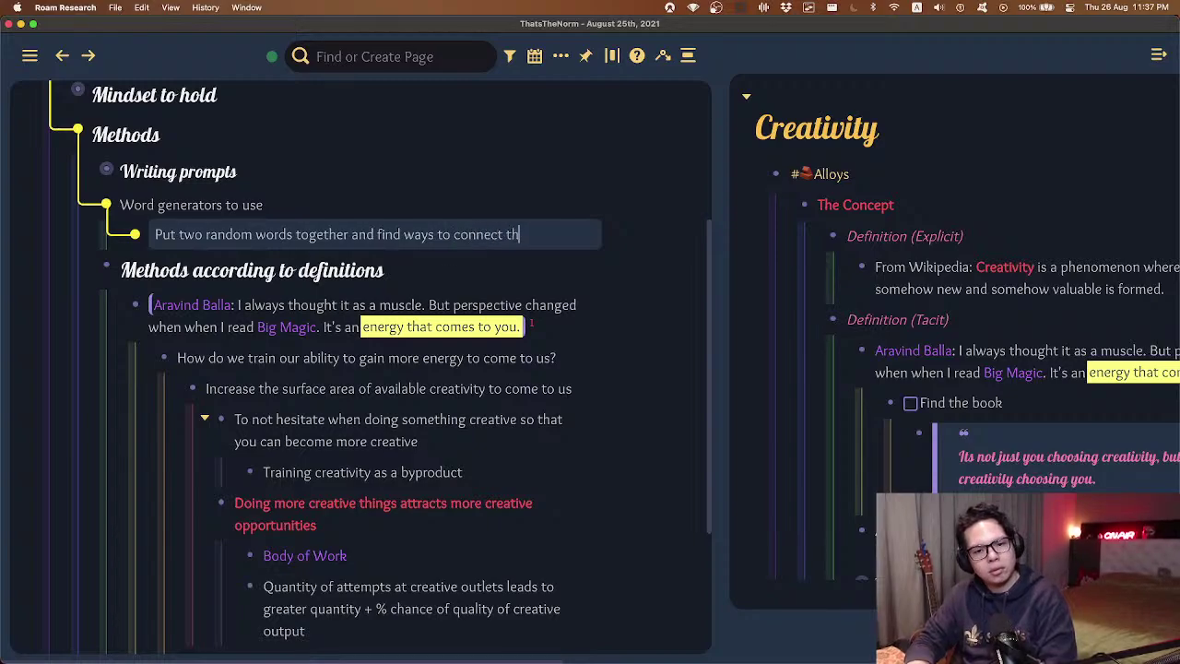
- Add "This is a maybe" as a child of the bullet about connecting two random words
key("Return")
type("This is a maybe")
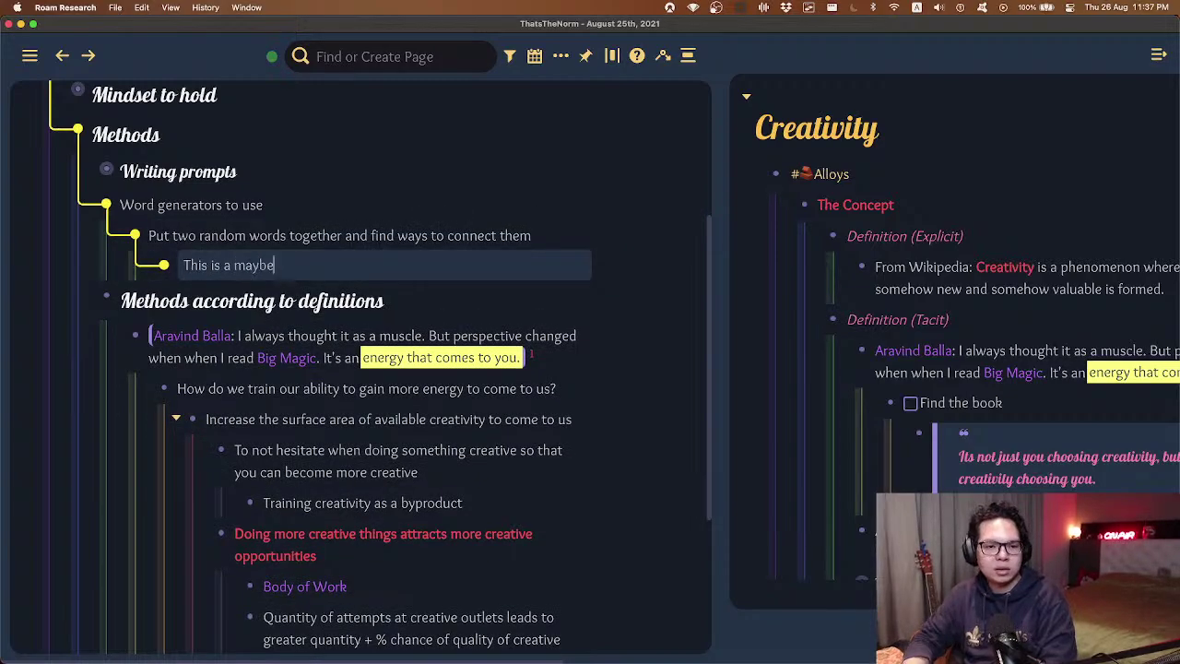
key("Up")
key("Up")
key("Down")
key("Down")
key("Down")
key("Down")
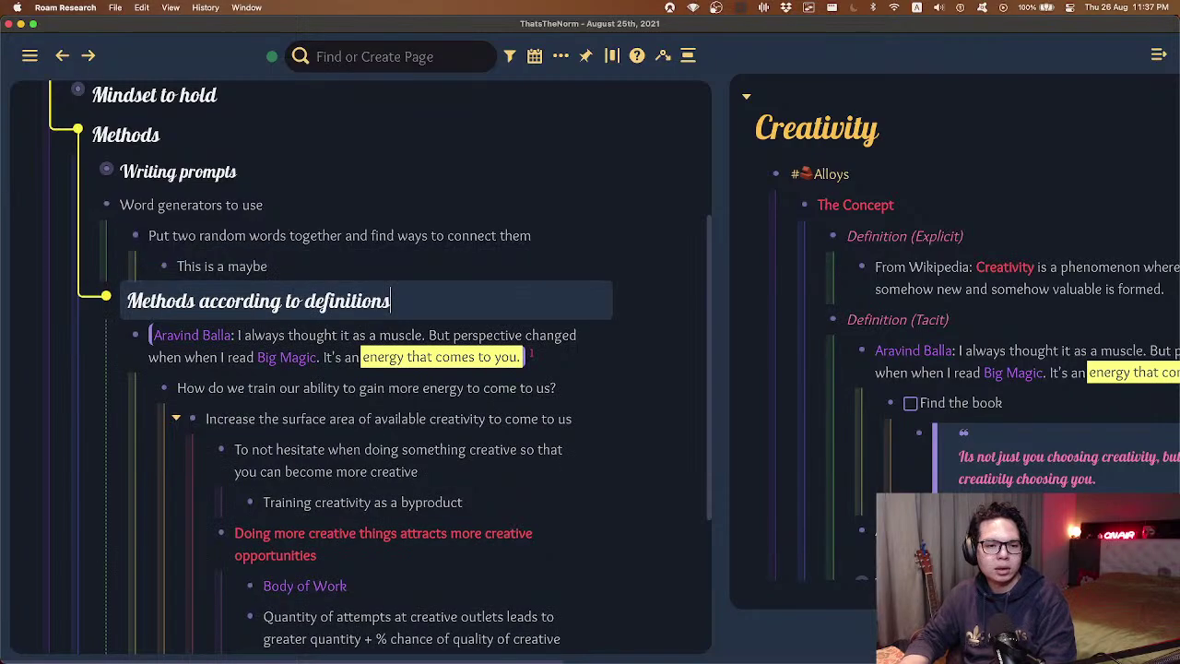
- Place the "energy that comes to you" block reference directly under Methods, collapsed, and delete the "Methods according to definitions" heading
key("shift+Tab")
key("super+shift+Up")
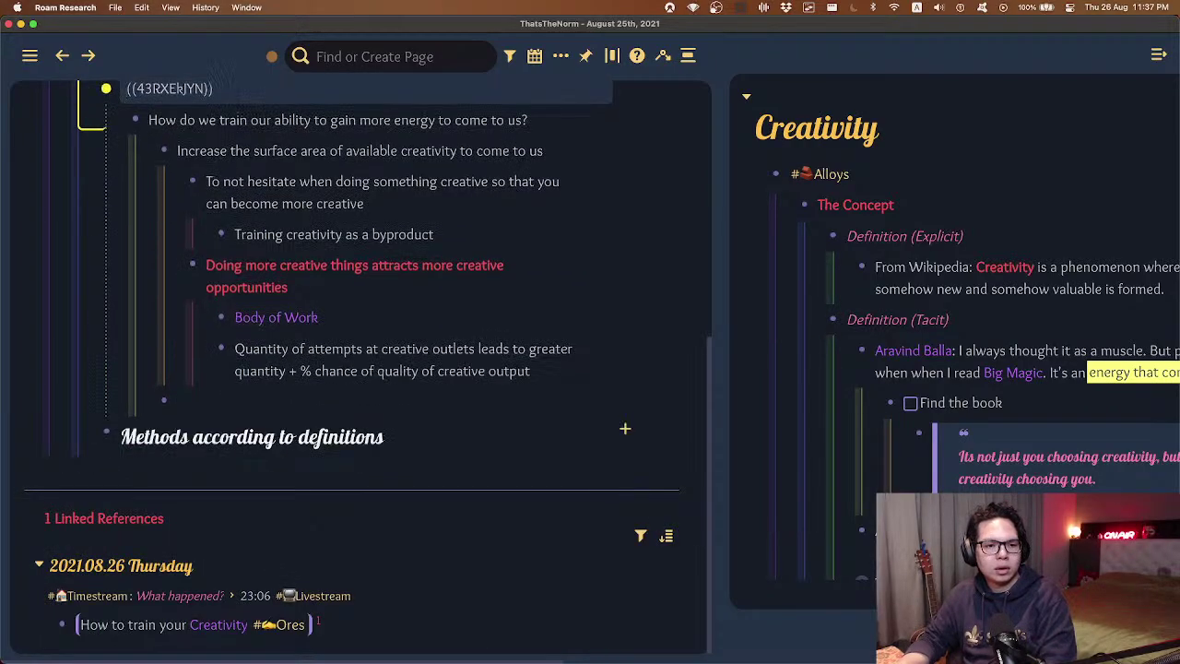
key("Down")
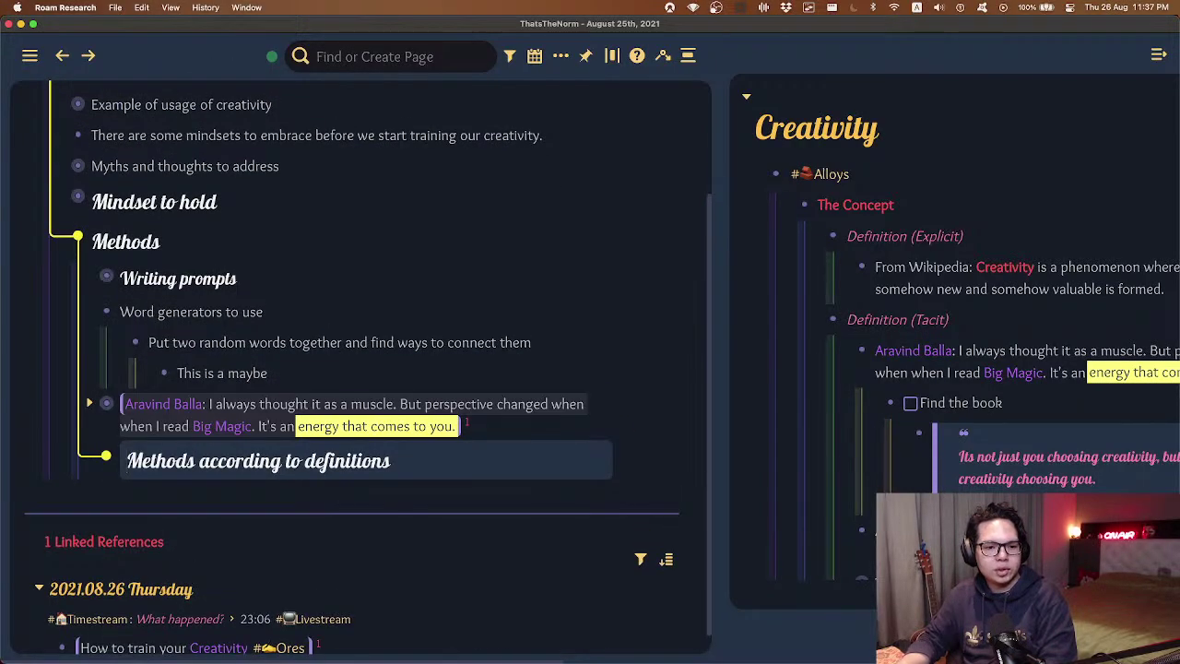
key("shift+Up")
key("BackSpace")
- Collapse "Word generators to use" and move it below the "energy that comes to you" block
key("Up")
key("Up")
key("Up")
key("super+Up")
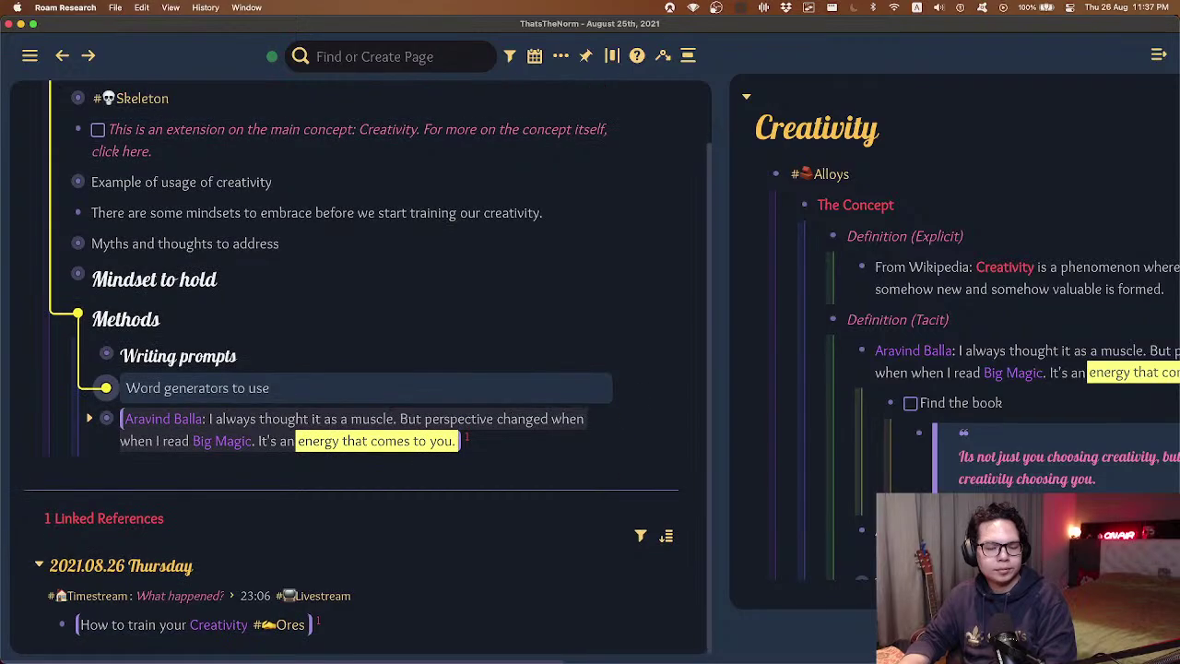
key("super+shift+Down")
- Add a "Maybe" bullet at the end of Methods and nest "Word generators to use" under it
key("Return")
type("Ind")
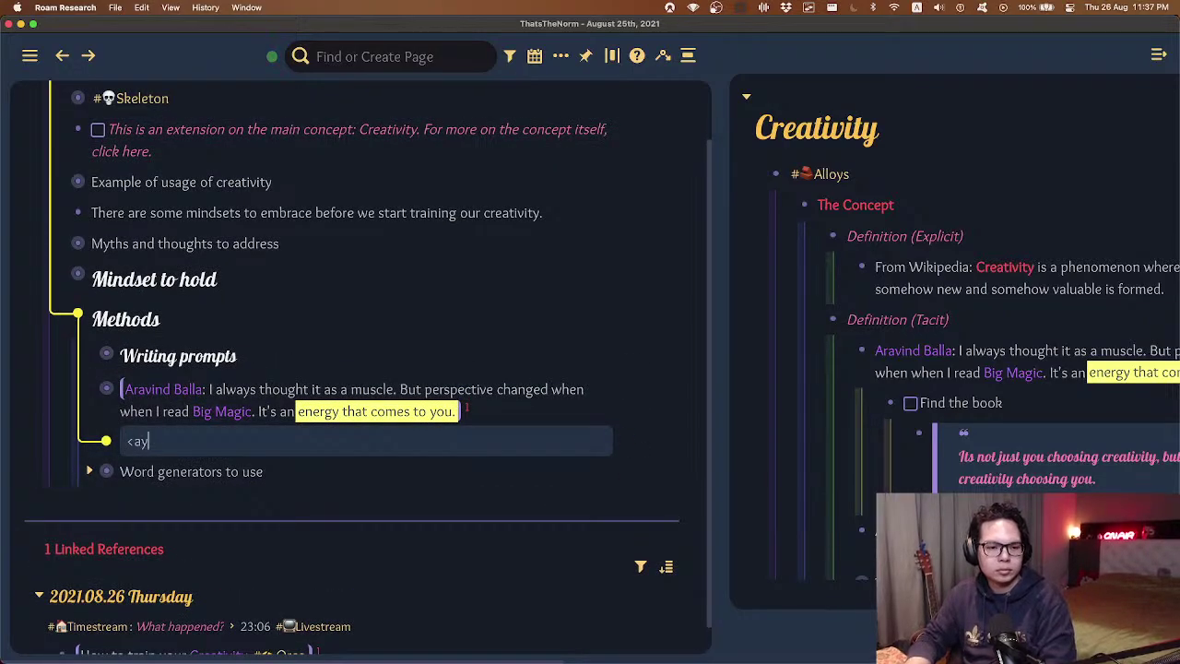
key("BackSpace")
key("BackSpace")
key("BackSpace")
type("Maybe")
key("Down")
key("Tab")
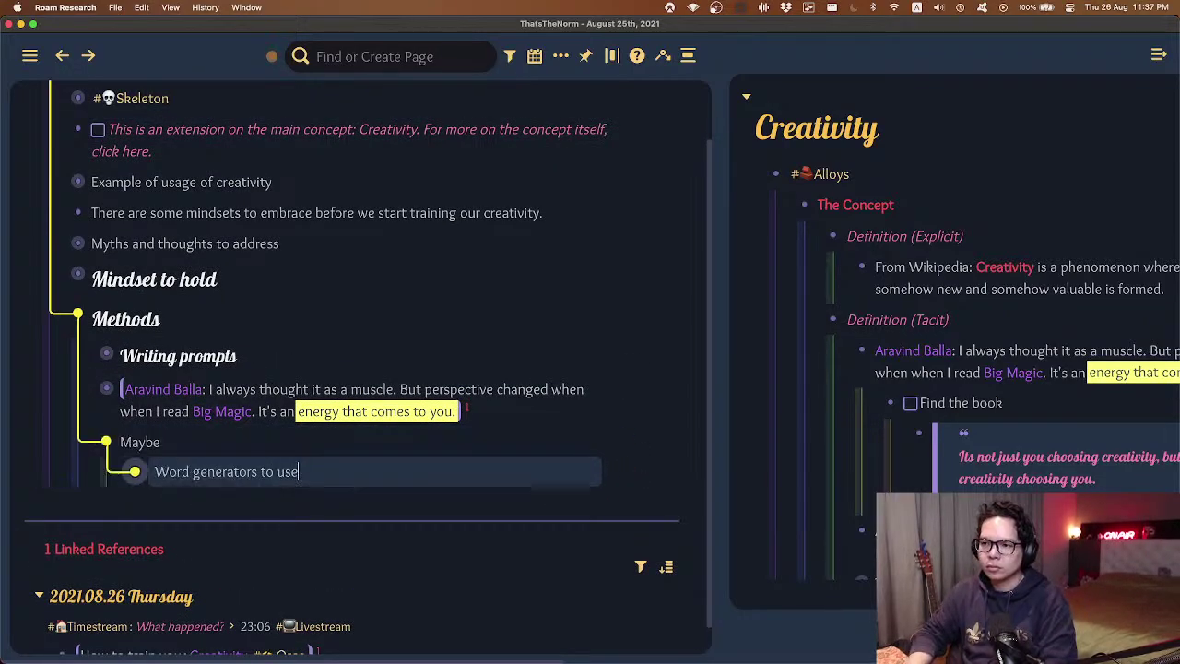
- Collapse the "Maybe" bullet under Methods and leave block editing
key("Up")
key("super+Up")
key("Up")
key("shift+Up")
key("Escape")
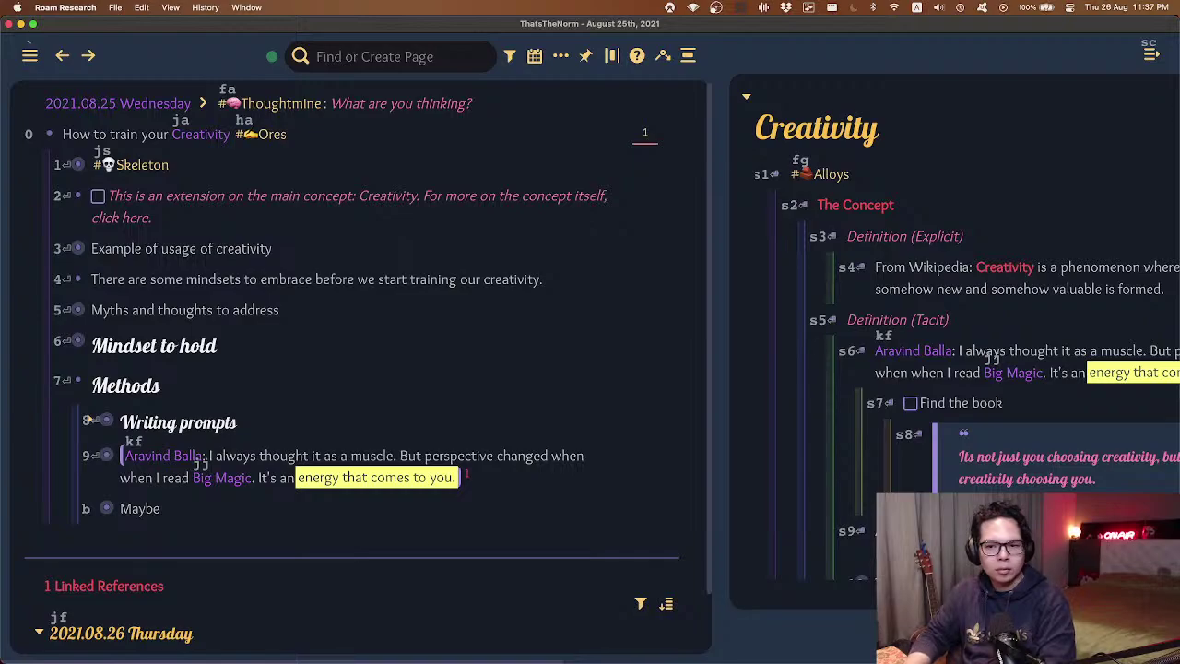
key("Escape")
scroll(775, 377, "right", 10)
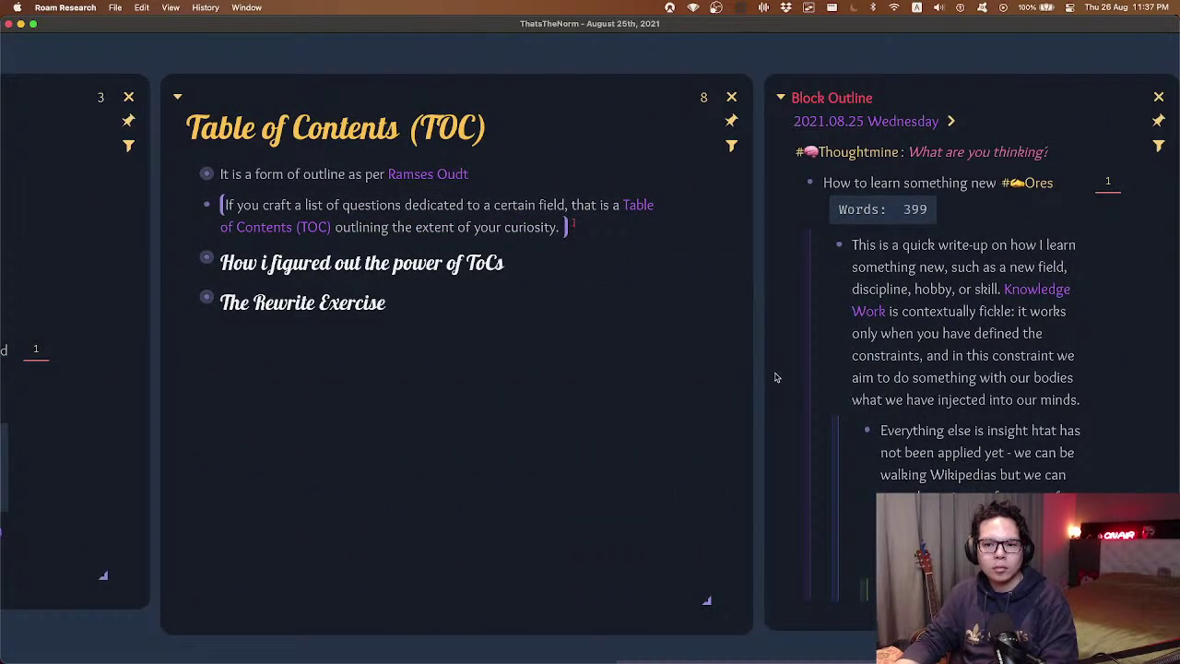
scroll(776, 378, "left", 10)
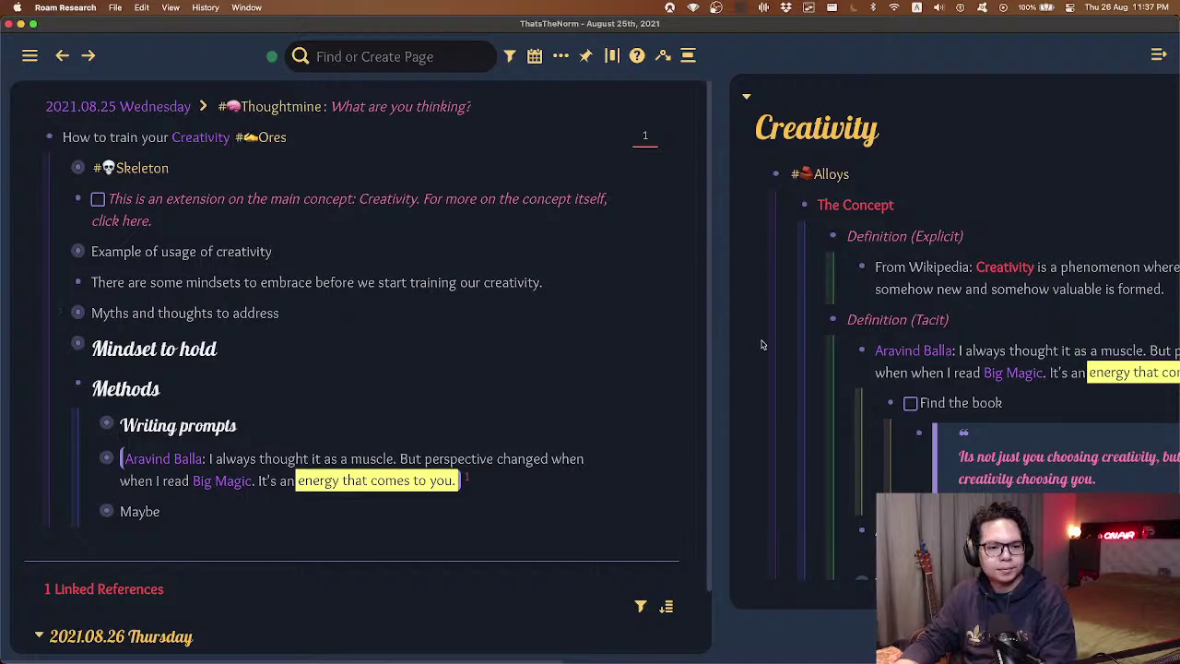
- Glance at the bullets under "Mindset to hold", and collapse the Methods section
key("alt+g")
key("5")
key("Down")
key("ctrl+Down")
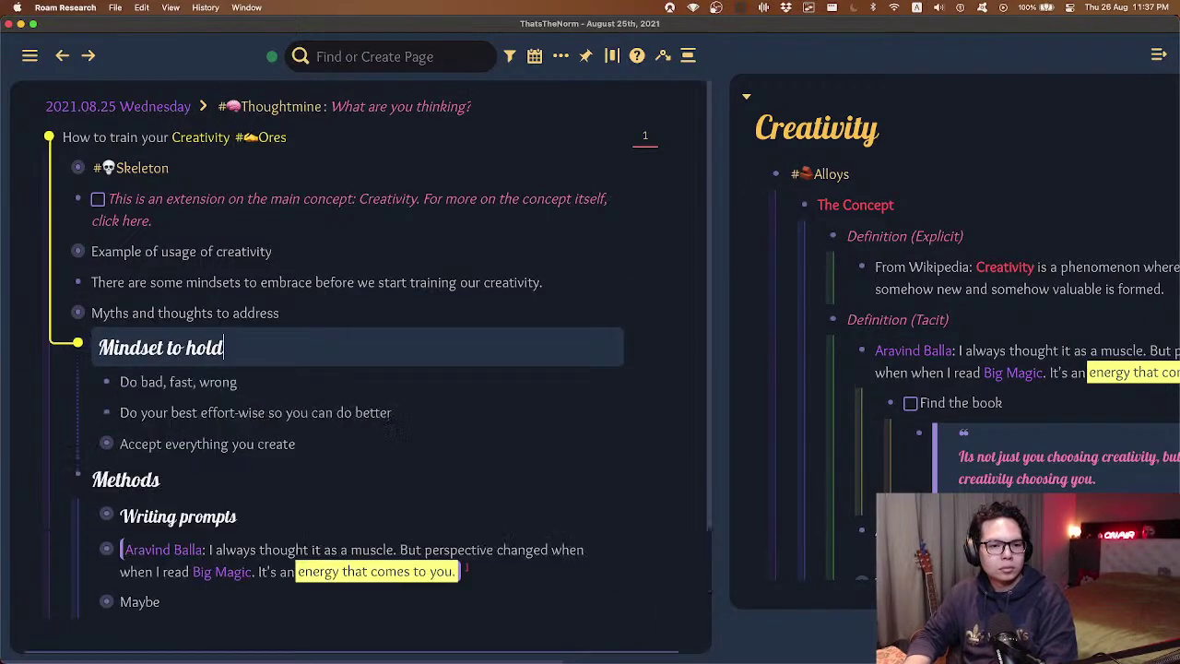
key("ctrl+Up")
key("Down")
key("ctrl+Up")
key("Up")
key("Down")
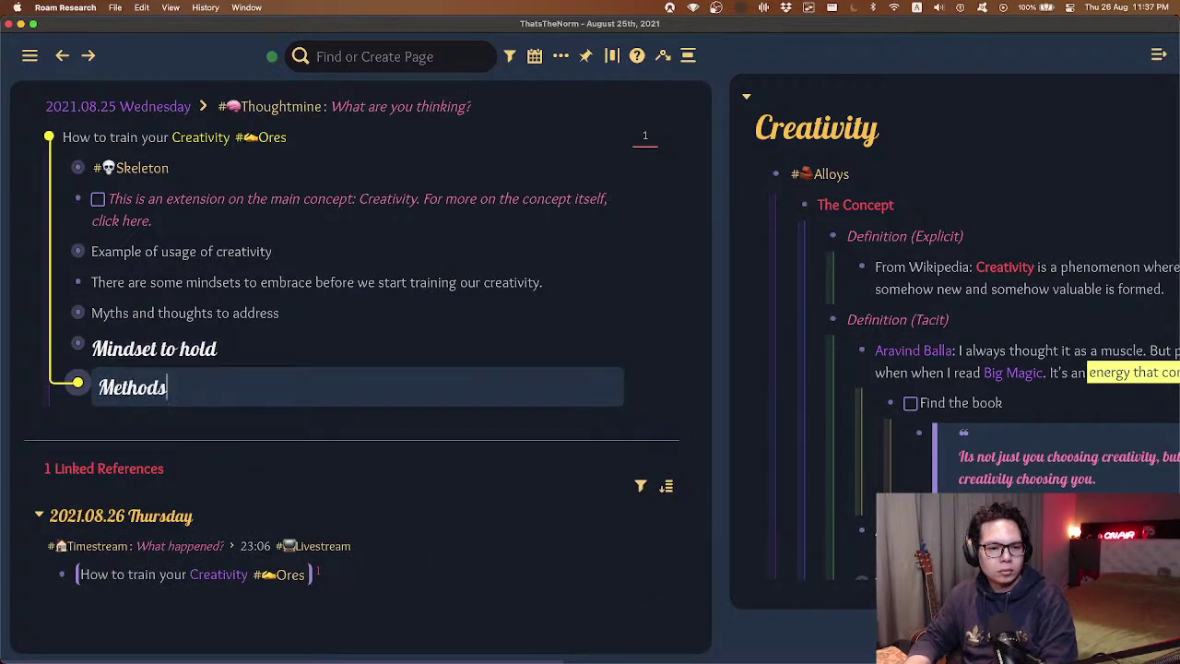
key("ctrl+Down")
key("ctrl+Up")
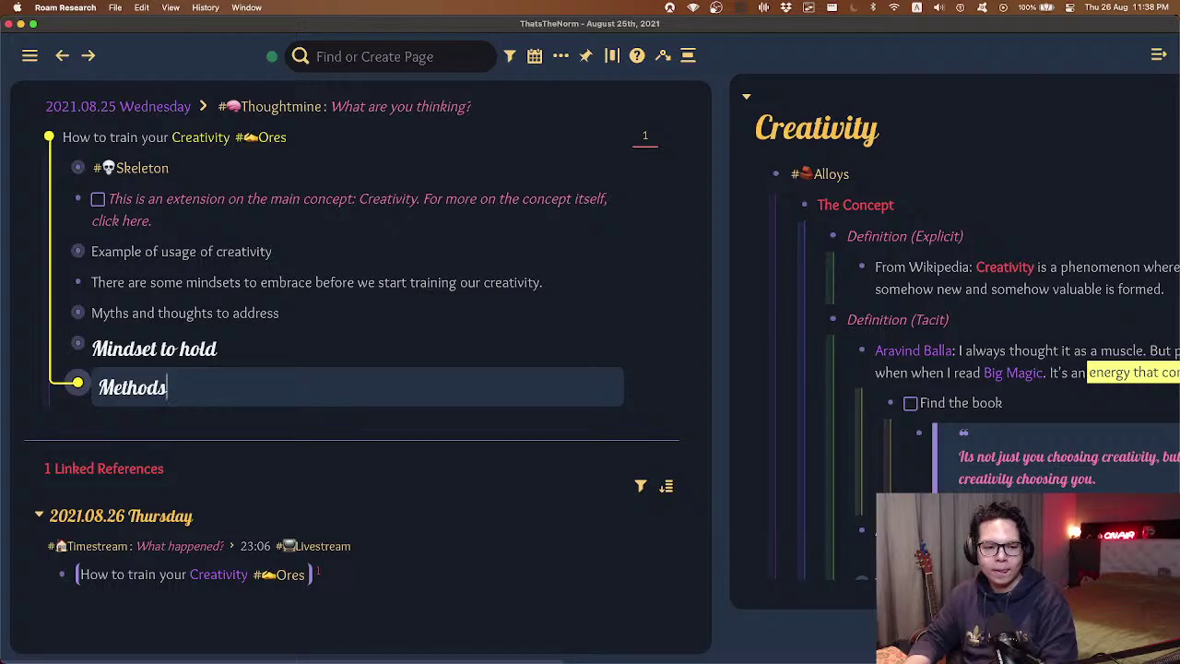
- Expand the "Mindset to hold" and "Myths and thoughts to address" sections
left_click(224, 347)
key("super+Down")
key("Up")
key("super+Down")
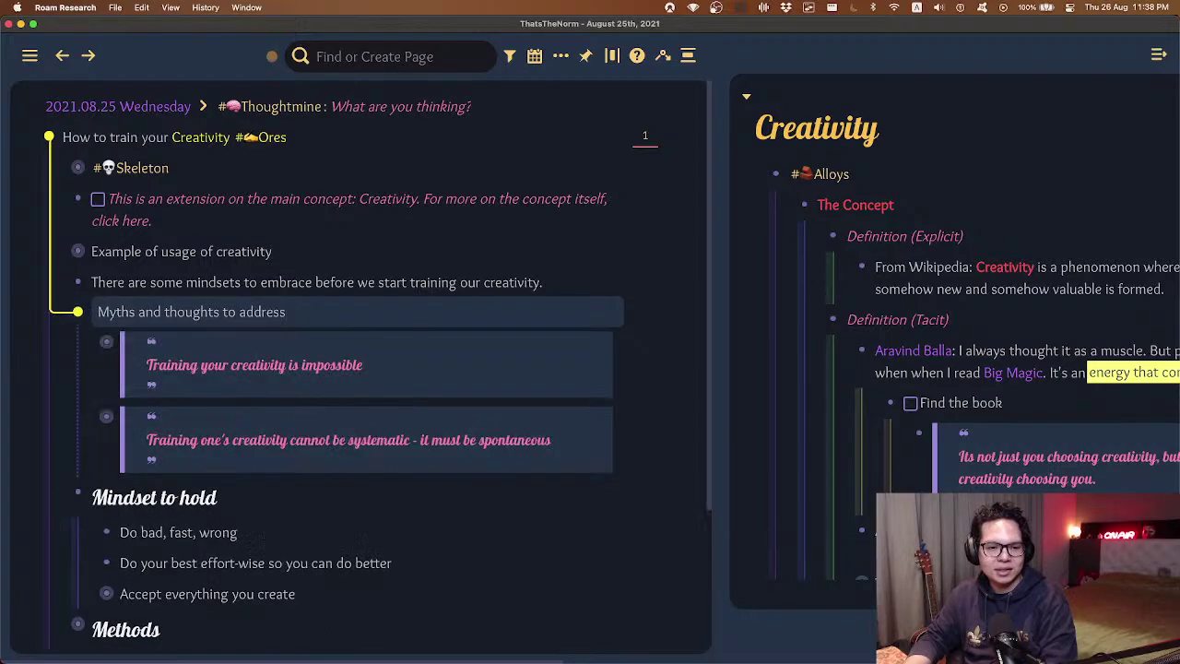
- Review the bullets under "Myths and thoughts to address" and "Mindset to hold" one by one
key("Up")
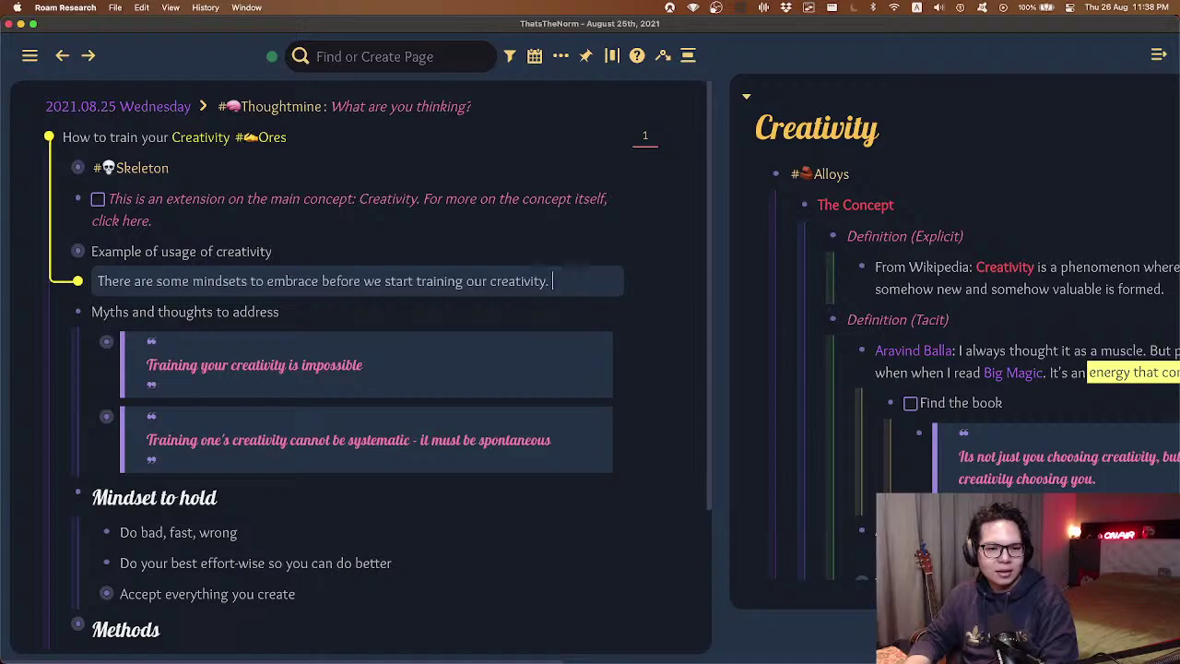
key("Down")
key("Down")
key("Down")
key("Down")
key("Down")
key("Down")
key("Down")
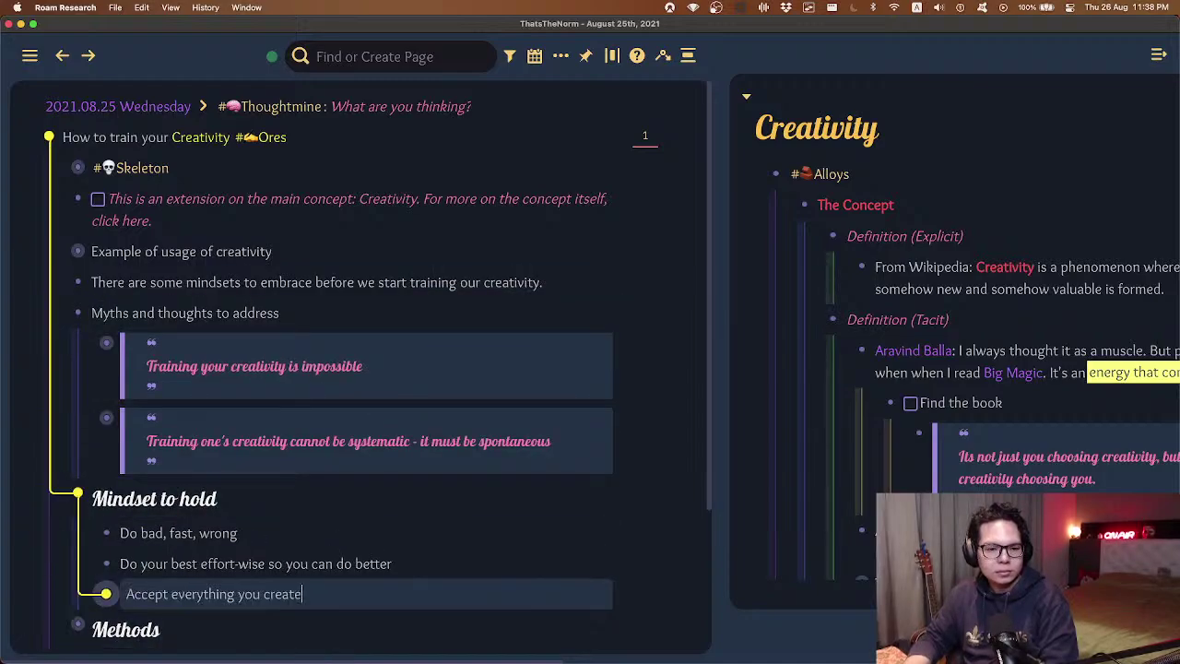
key("Down")
key("Up")
key("Up")
key("Up")
key("Up")
key("Up")
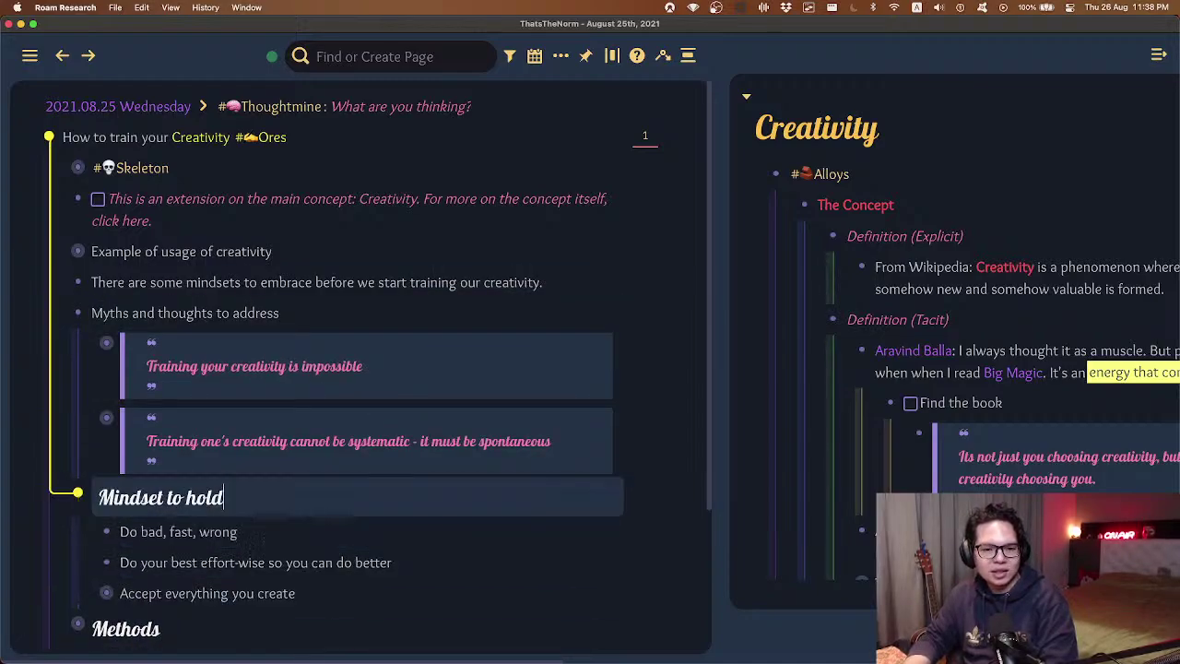
- Expand the myth quote "Training your creativity is impossible" to show its nested response
key("Down")
key("Up")
key("Up")
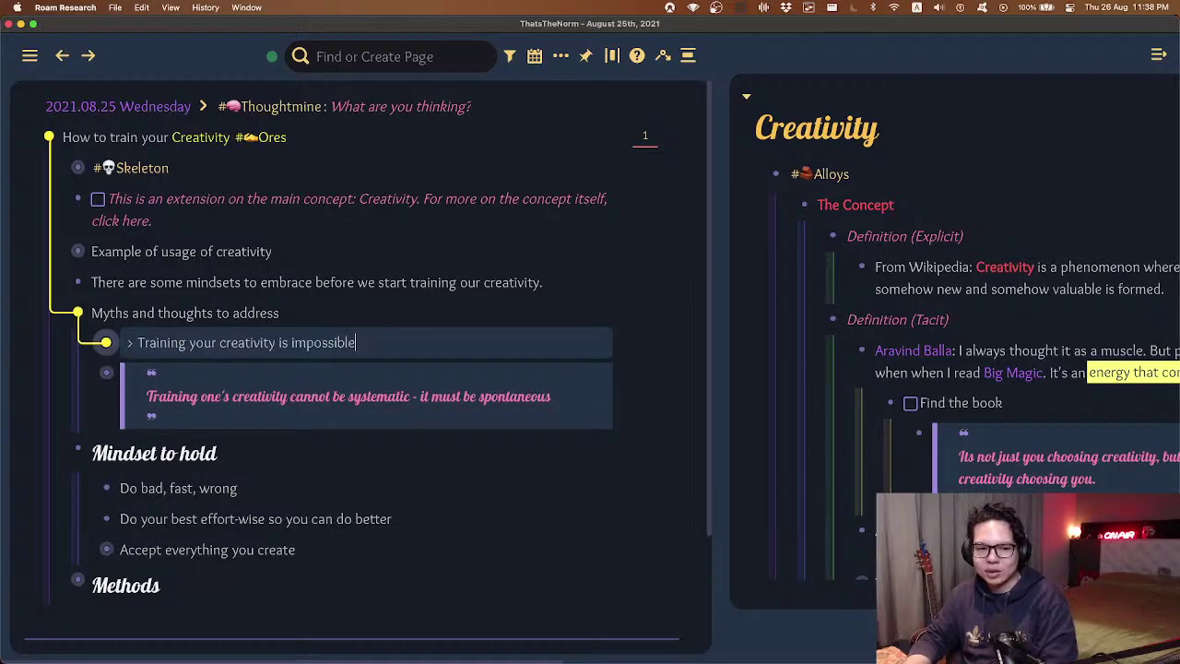
key("super+Down")
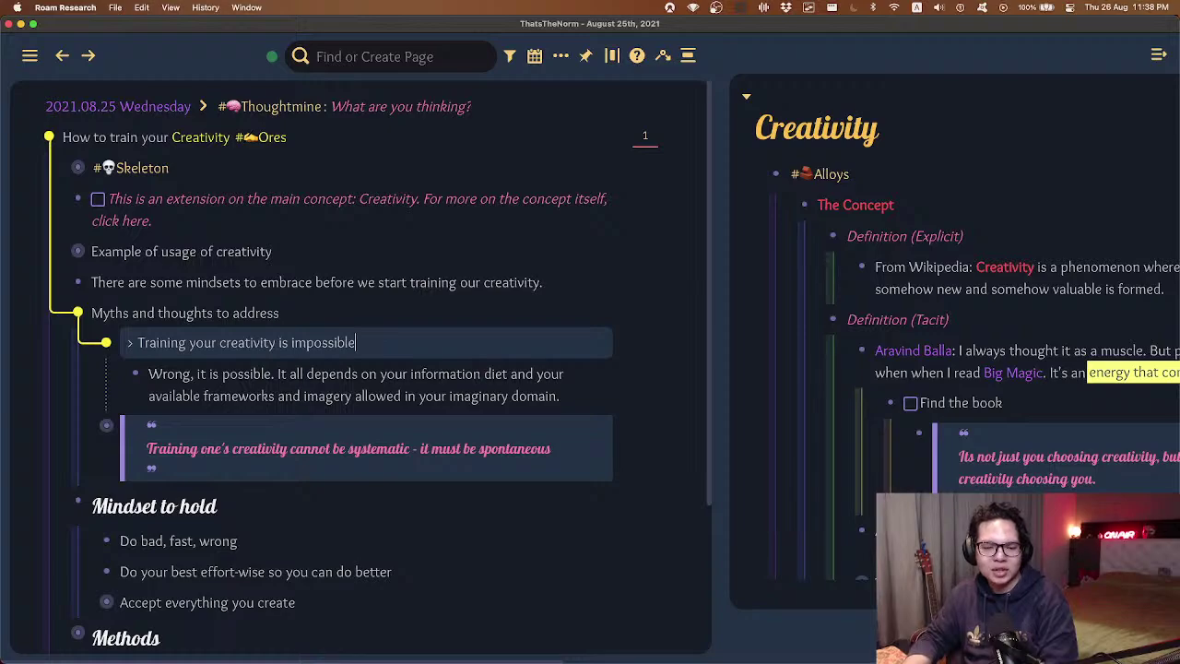
- Collapse the myth "Training your creativity is impossible" and expand the myth about creativity training being spontaneous rather than systematic
key("super+Up")
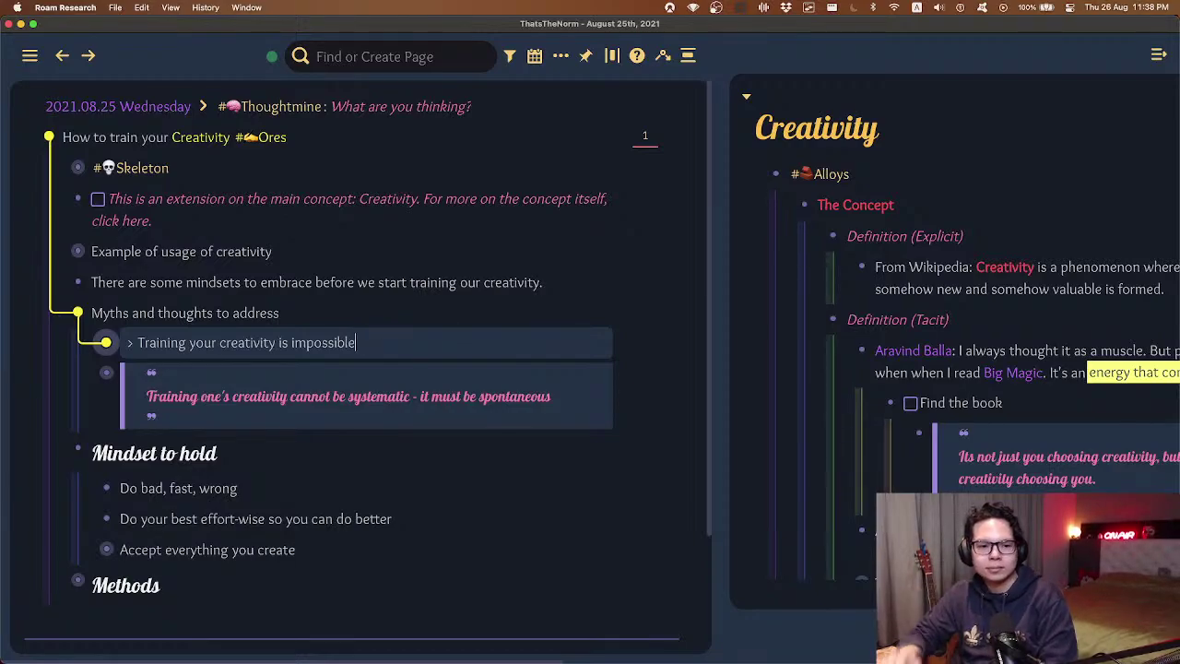
key("Down")
key("super+Down")
- Replace the response under the "cannot be systematic" myth with "I disagree with this"
key("Down")
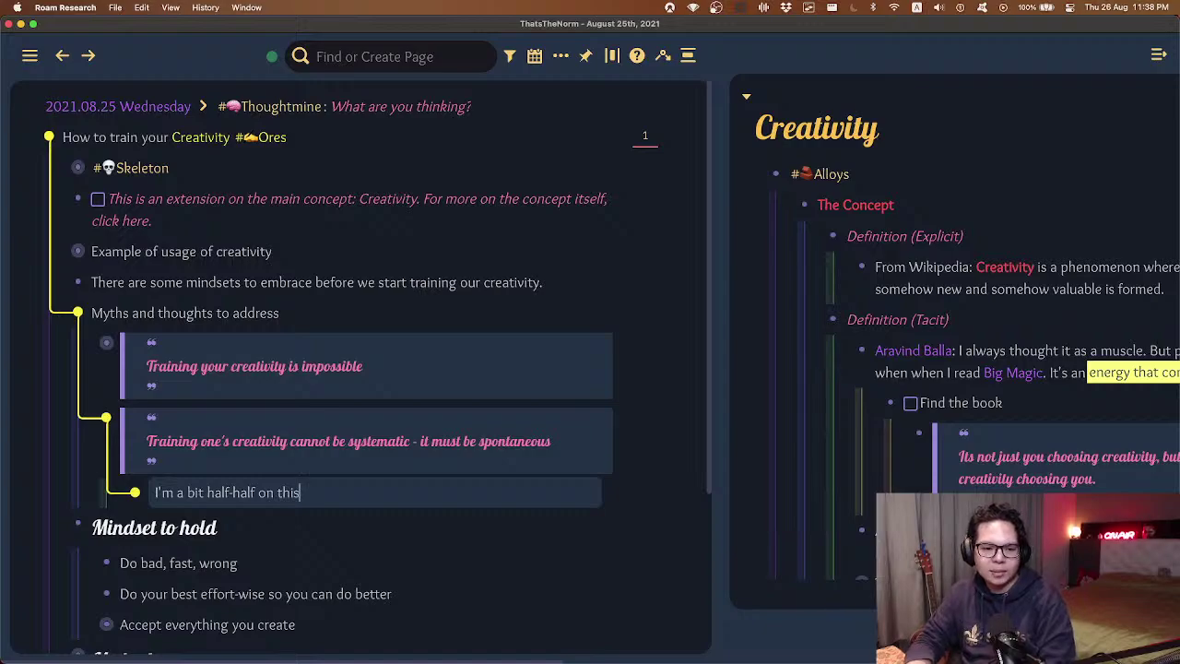
key("super+BackSpace")
type("I disagree w")
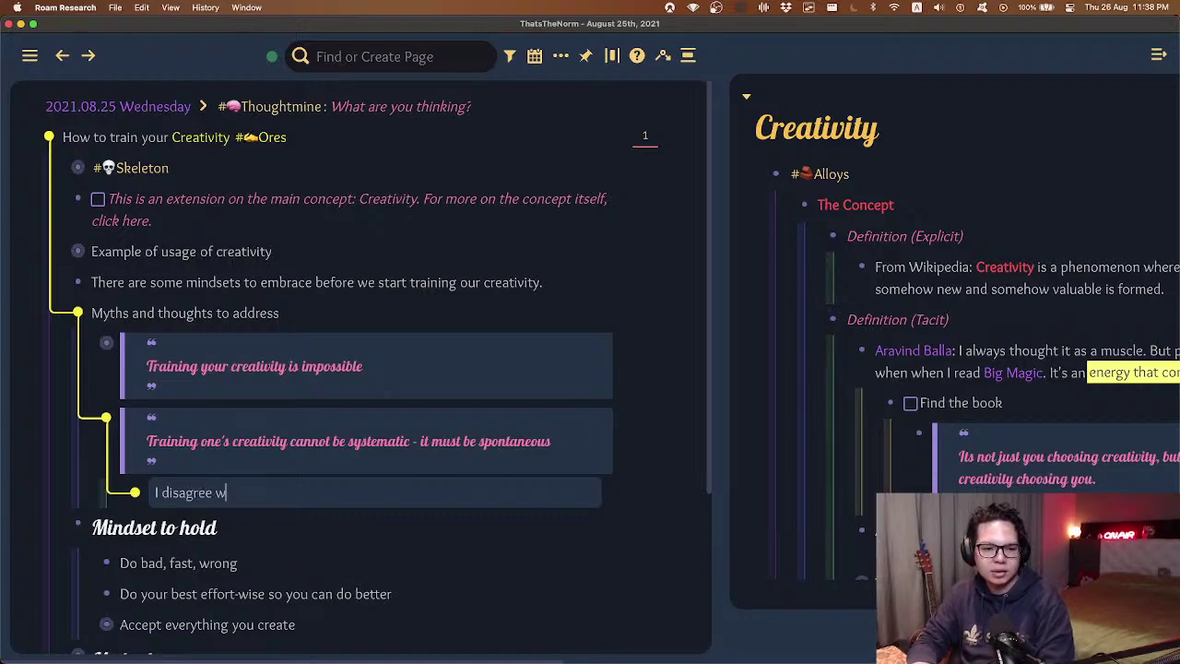
type("ith this")
- Nest the bullet "Creativity can be systematic, what's spontaneous is epiphanies and muses" under "I disagree with this"
key("Return")
key("Tab")
type("Cr")
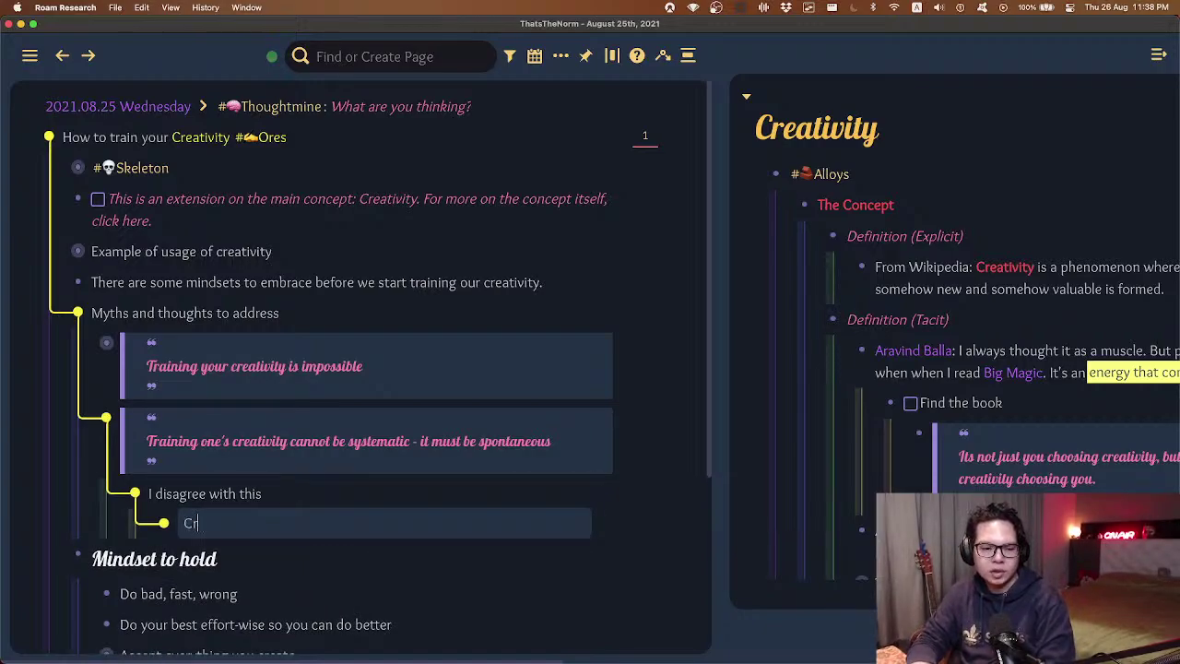
type("eativity can be systematic, what")
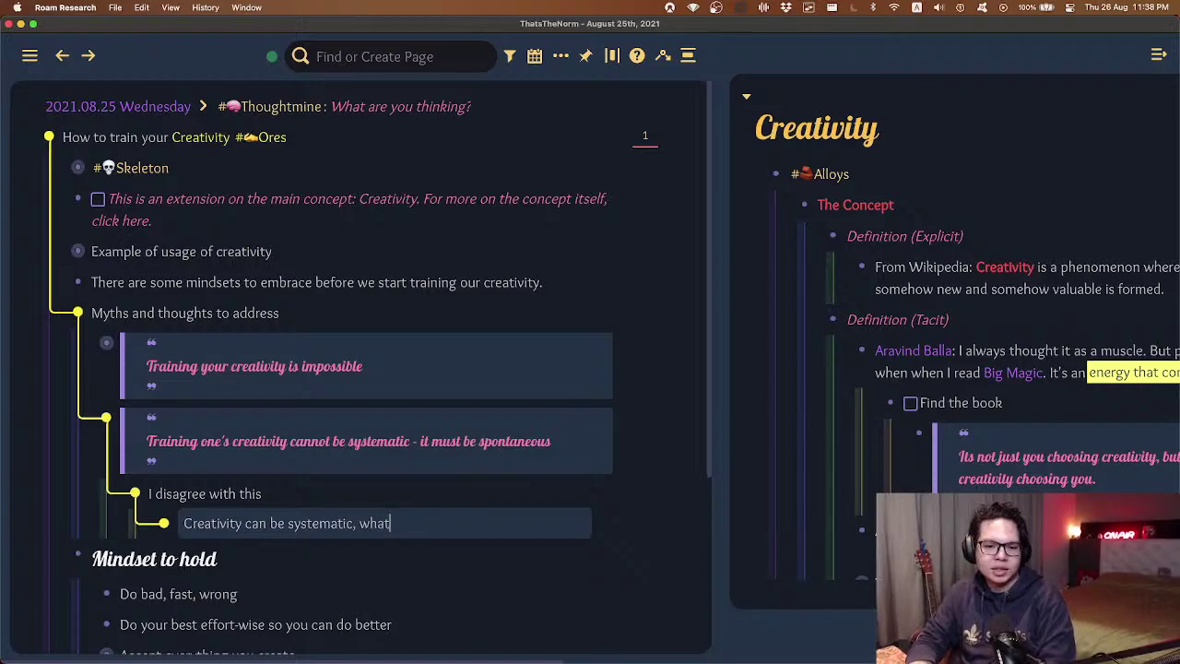
type("'s spontaenous")
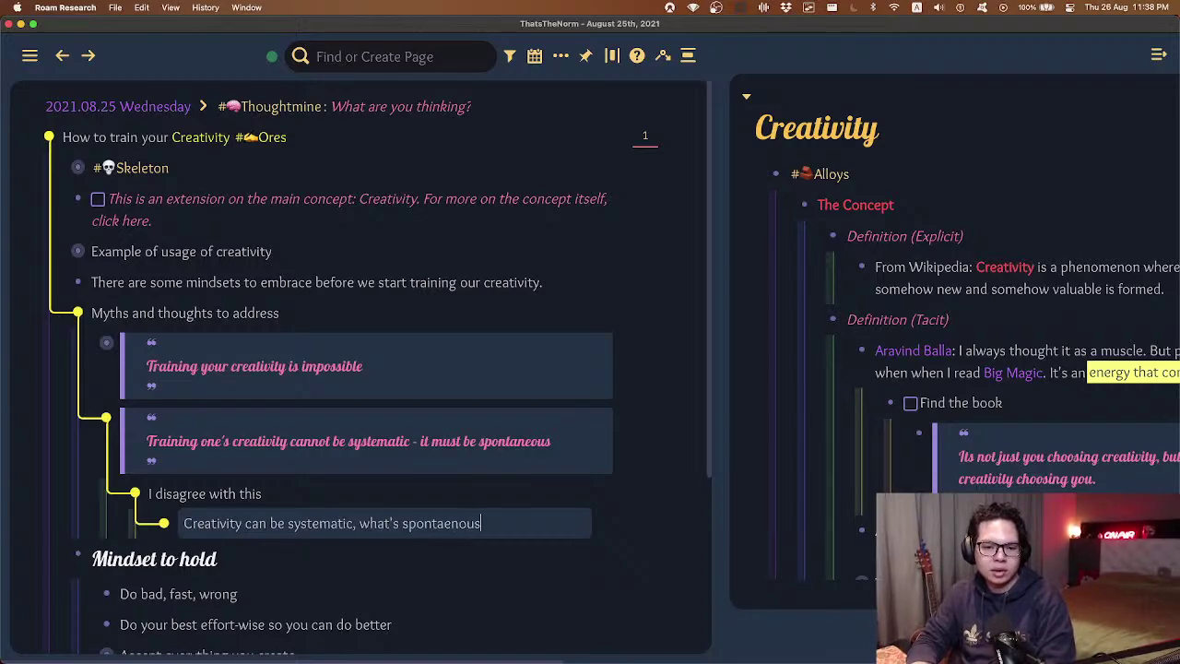
key("BackSpace")
key("BackSpace")
key("BackSpace")
key("BackSpace")
key("BackSpace")
type("neous ")
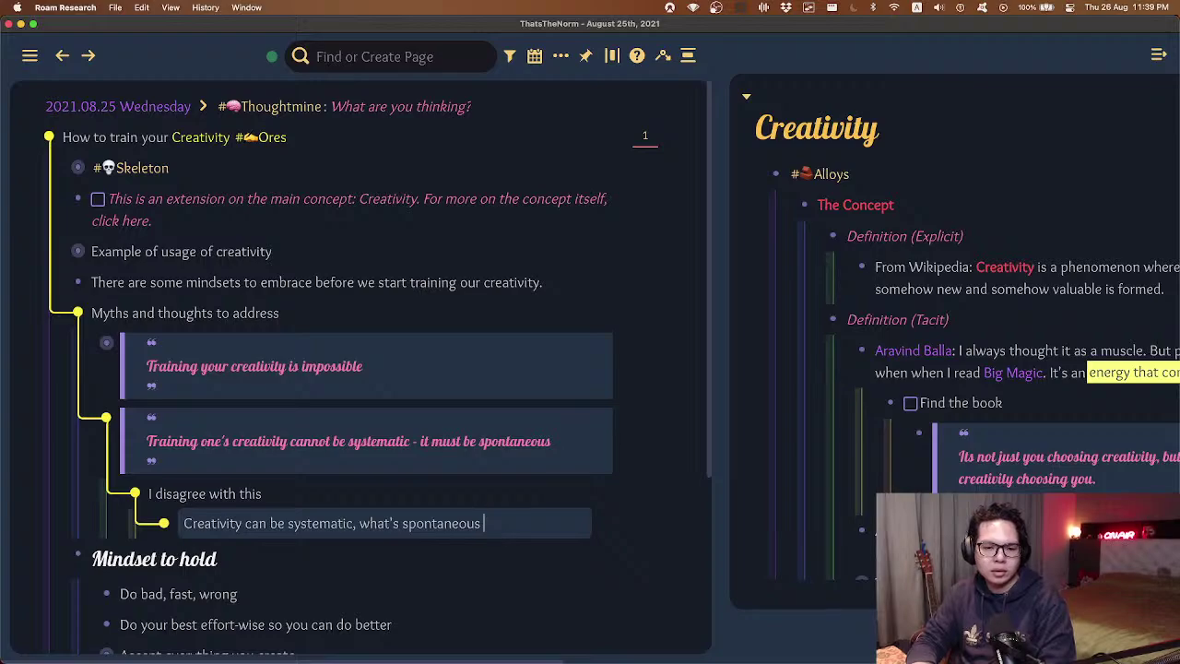
type("is e")
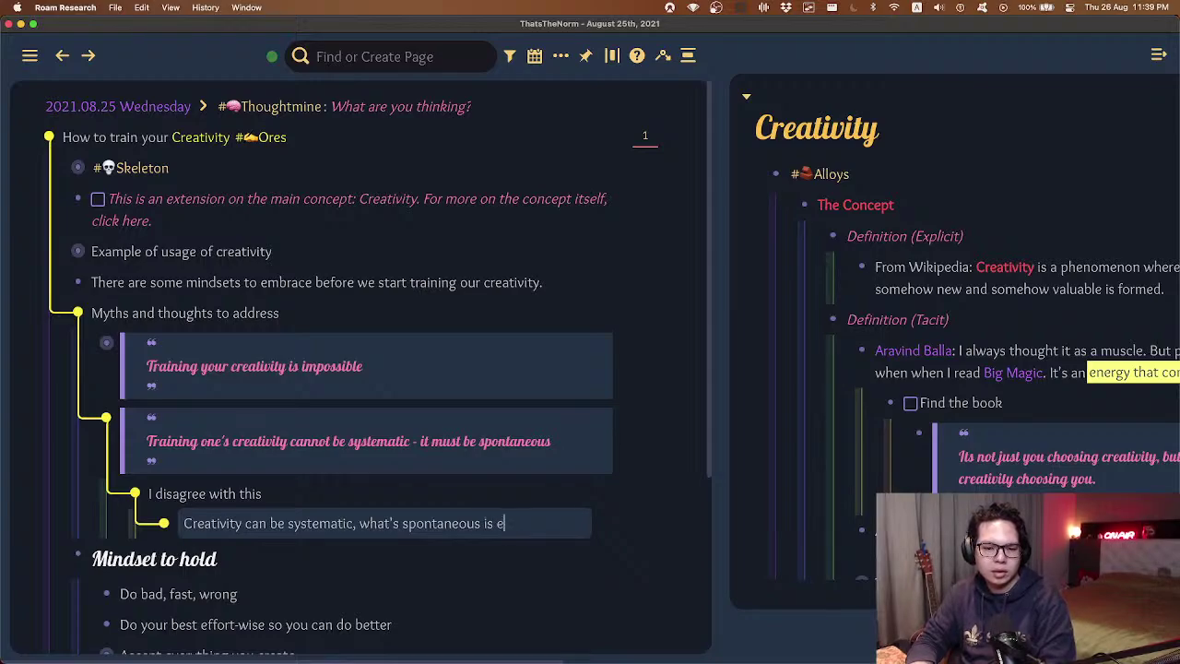
type("piphani")
key("BackSpace")
key("BackSpace")
key("BackSpace")
type("phanies and m")
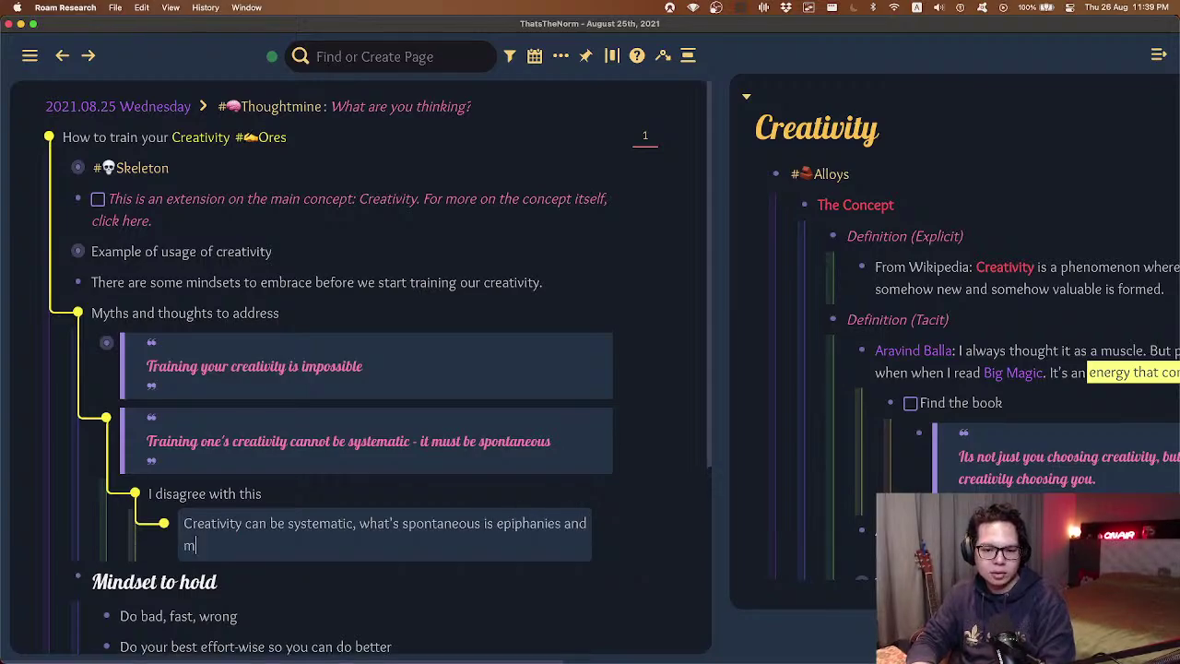
type("uses")
- Add the child bullet "As written below, increasing surface area by training creativity -> spontaneity of epiphanies and sudden bursts of creative energy"
key("Return")
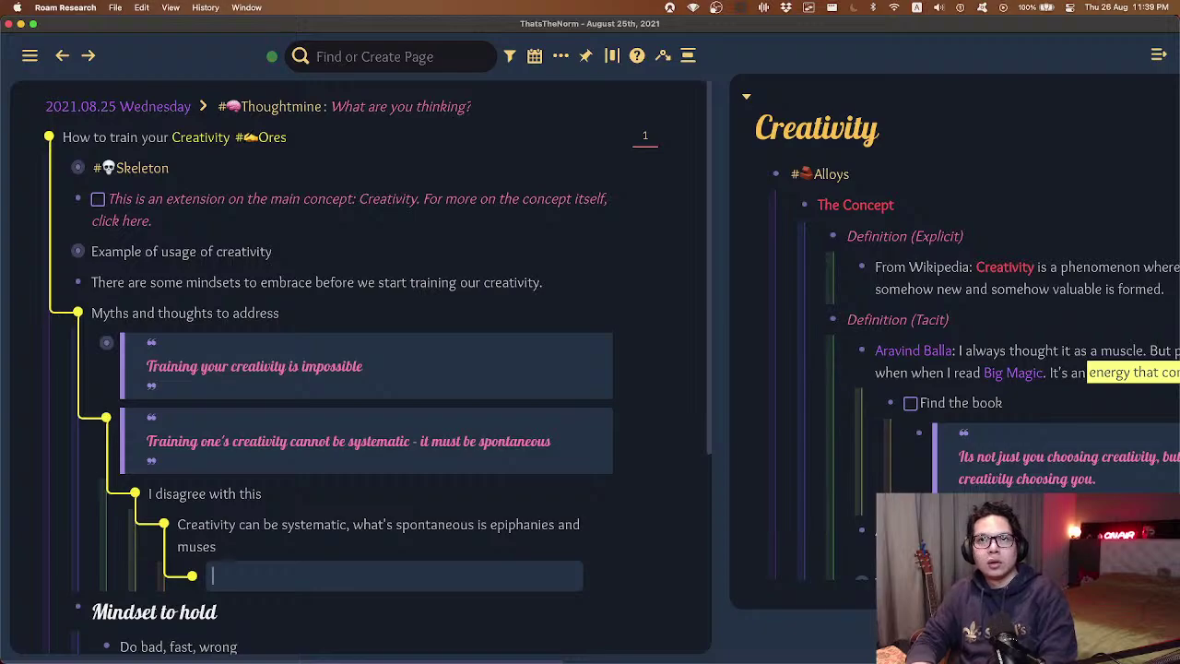
scroll(954, 350, "down", 5)
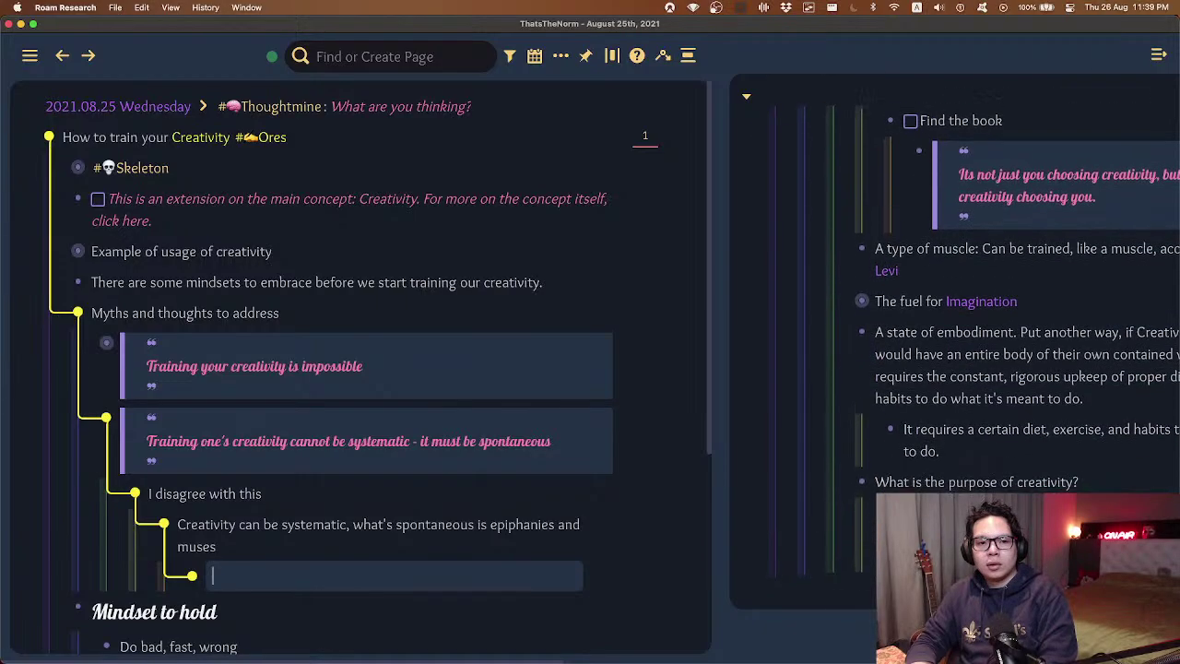
scroll(955, 350, "up", 4)
type("As written")
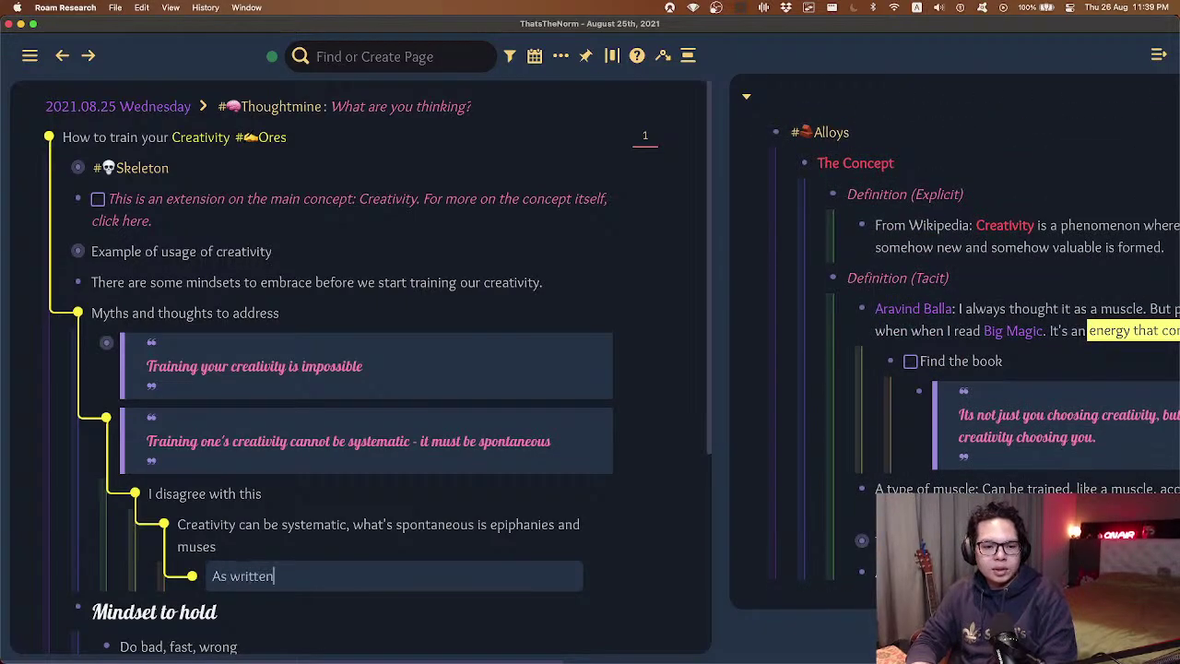
type(" below, surfa")
key("BackSpace")
key("BackSpace")
key("BackSpace")
key("BackSpace")
key("BackSpace")
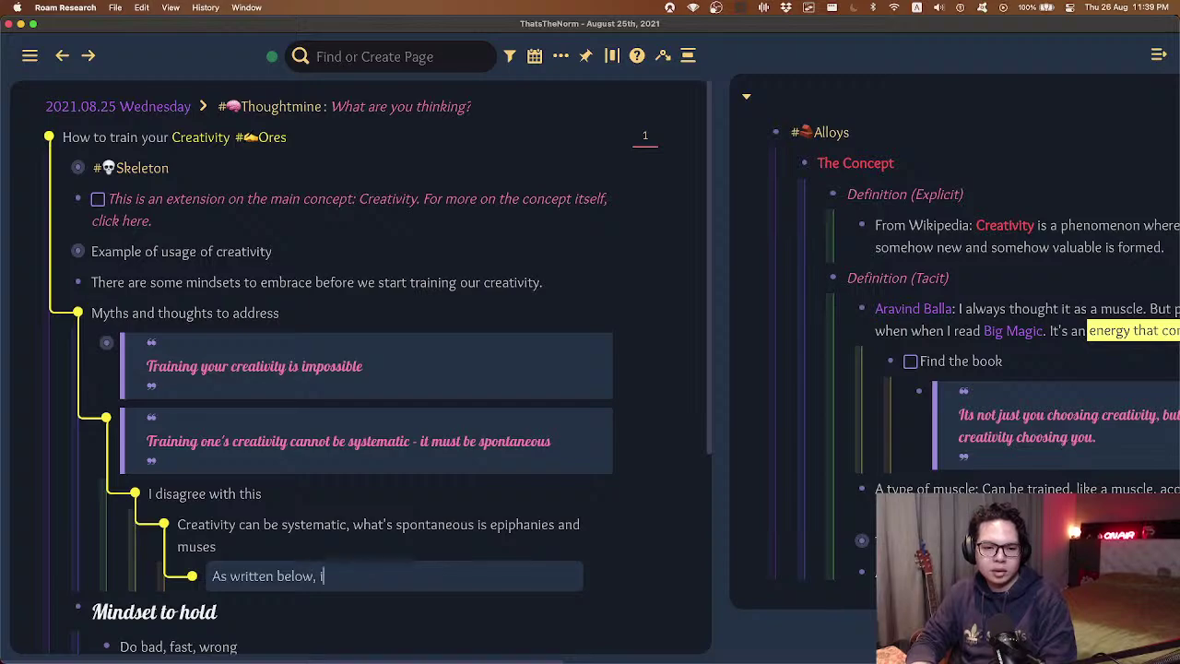
type("increasing surface area")
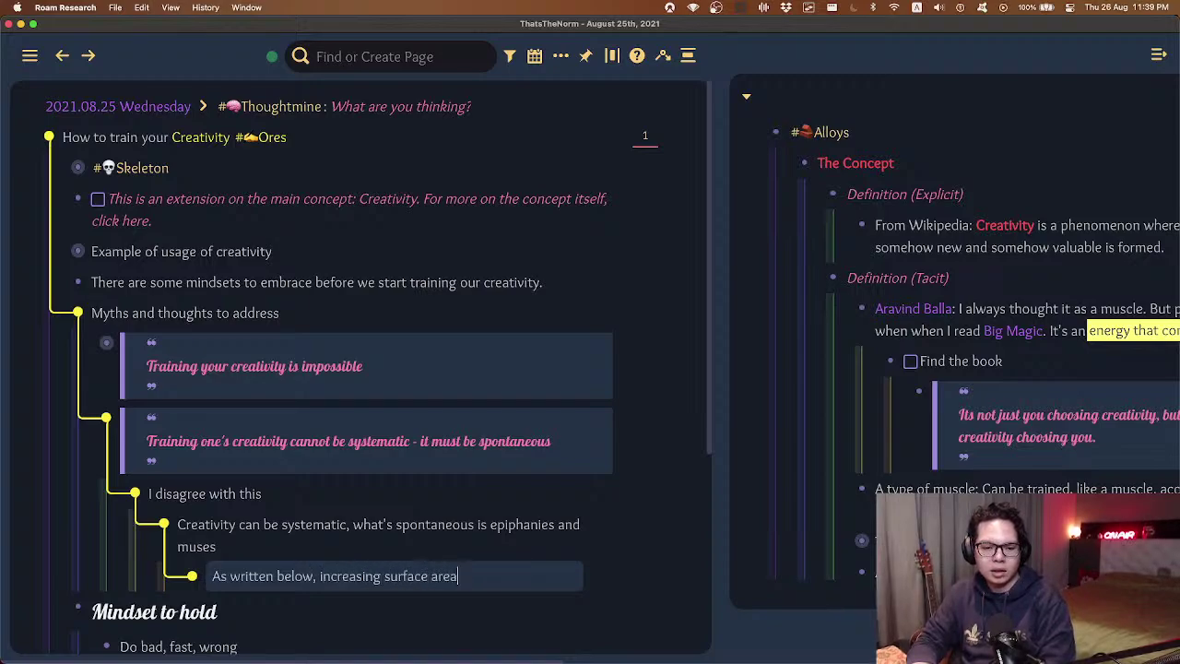
type(" by training creativity -> l")
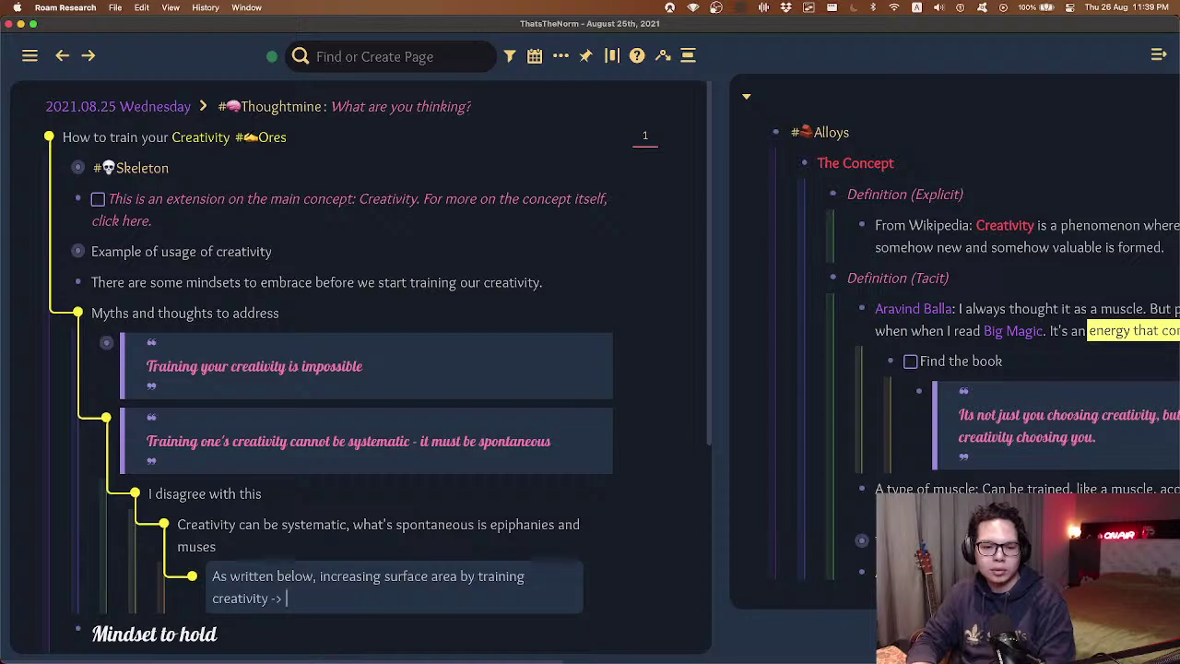
type("spotaneity ")
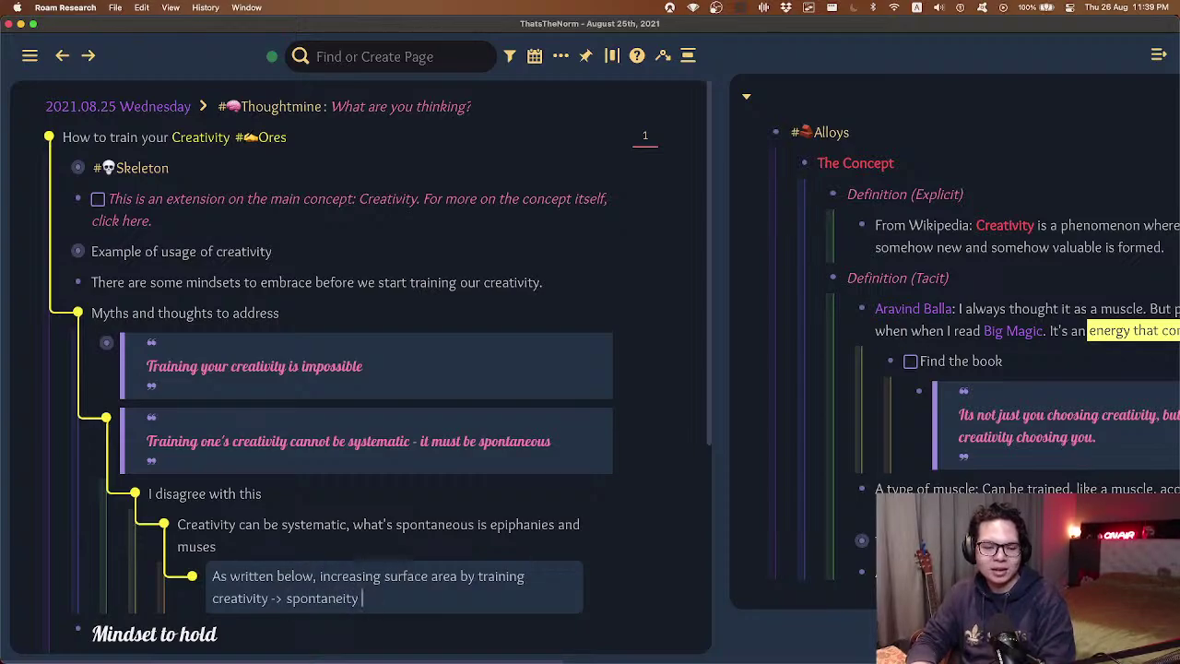
type("of epiphanies and s")
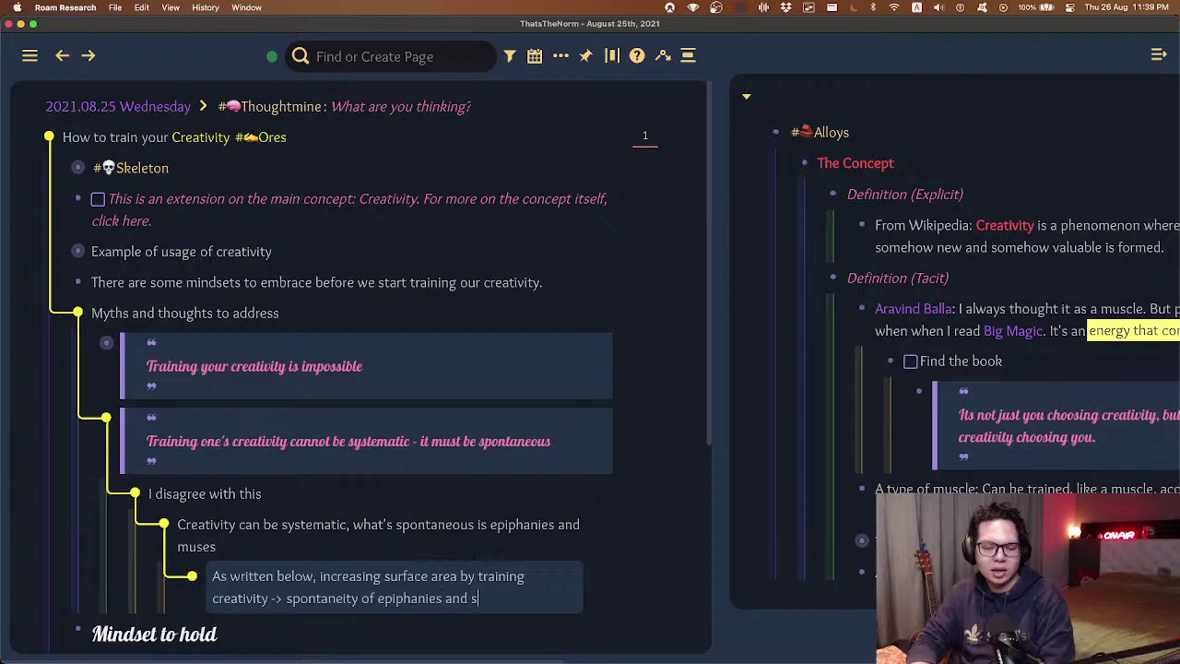
type("udden bursts of ener")
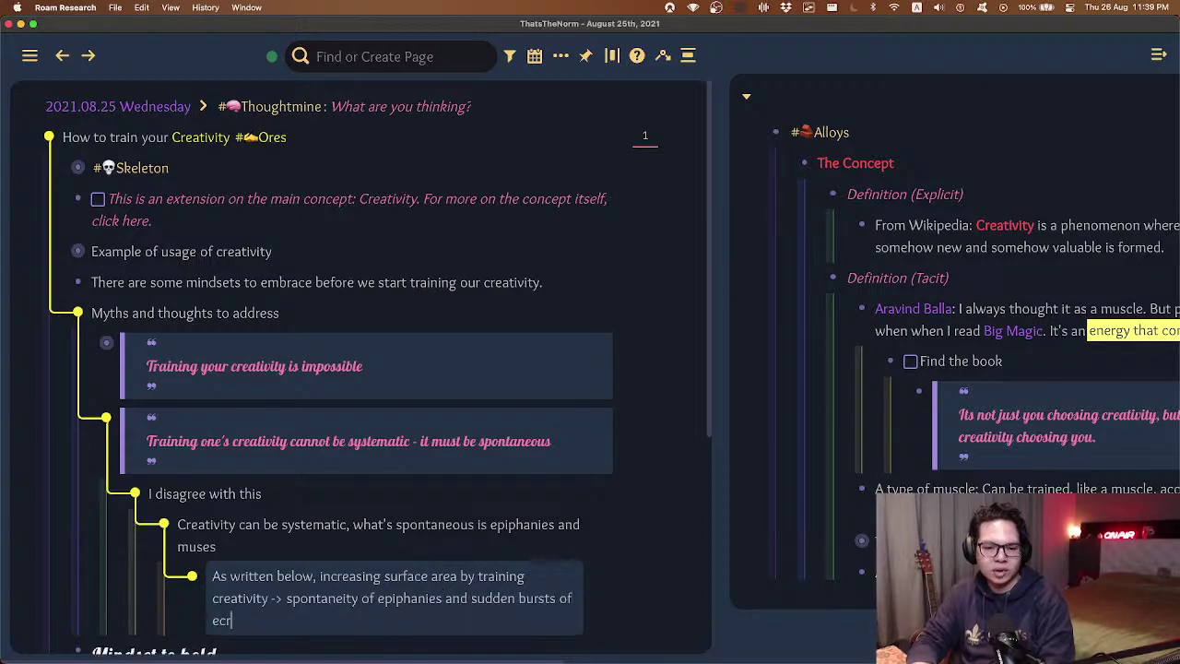
key("alt+BackSpace")
type("creativ")
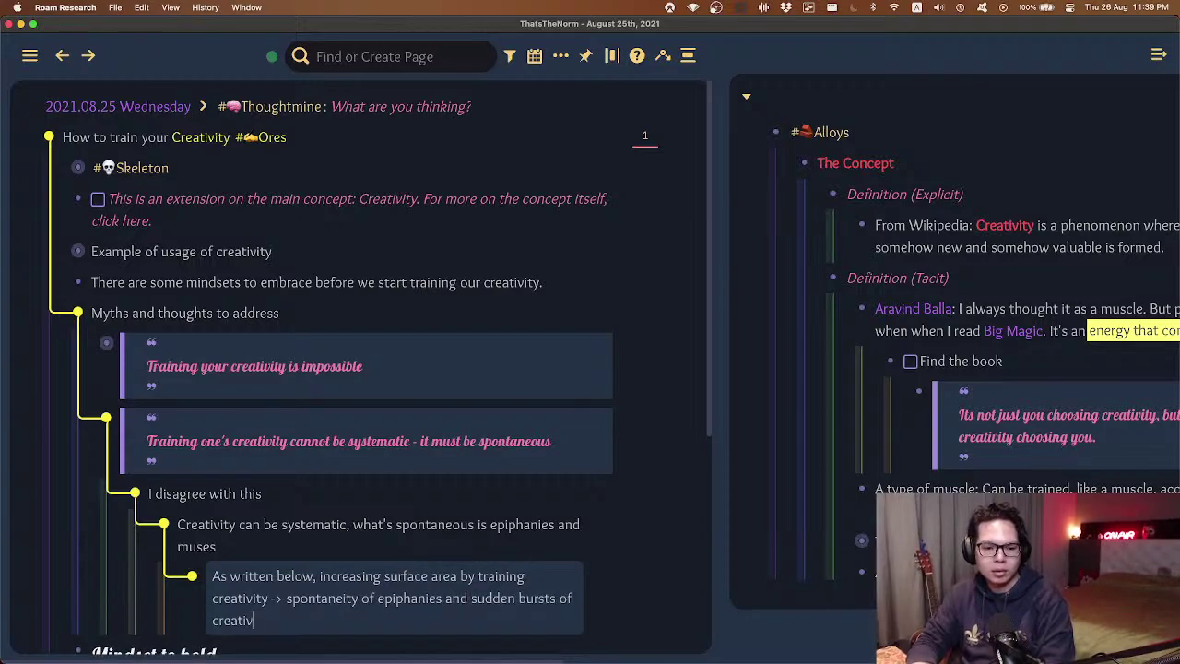
type("e energy")
- Nest the bullet "These are two different distinctions in the umbrella of creativity" under the surface area bullet
key("Return")
key("Tab")
type("These")
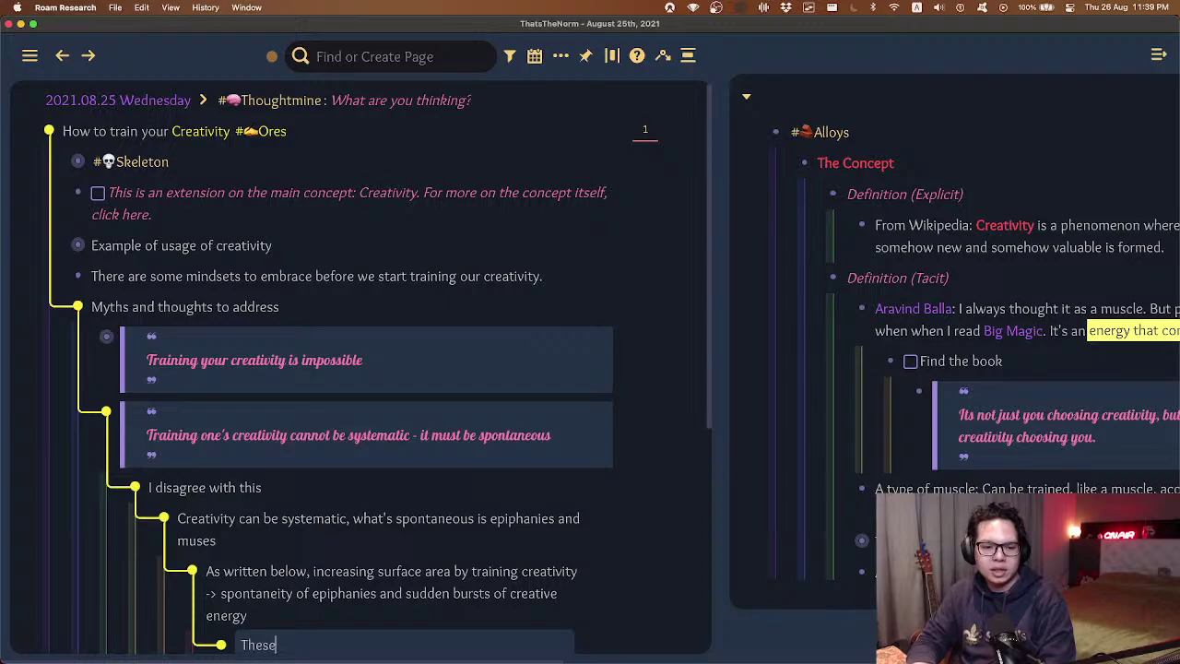
type(" are two different si")
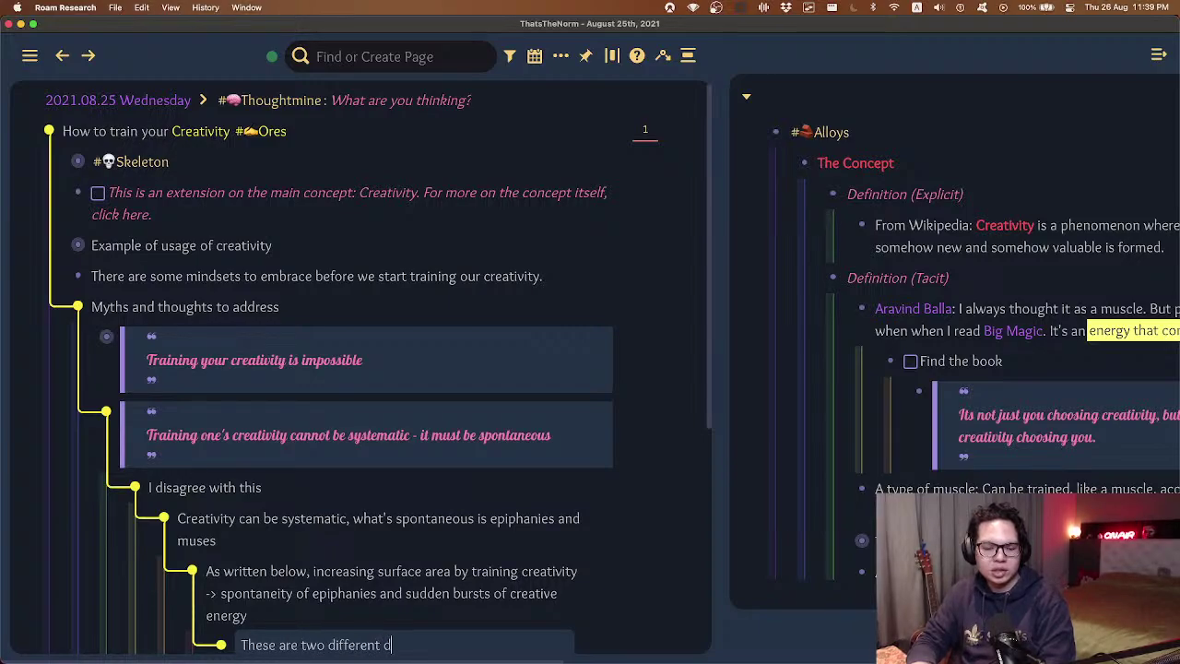
type("istinctions in the umbrel")
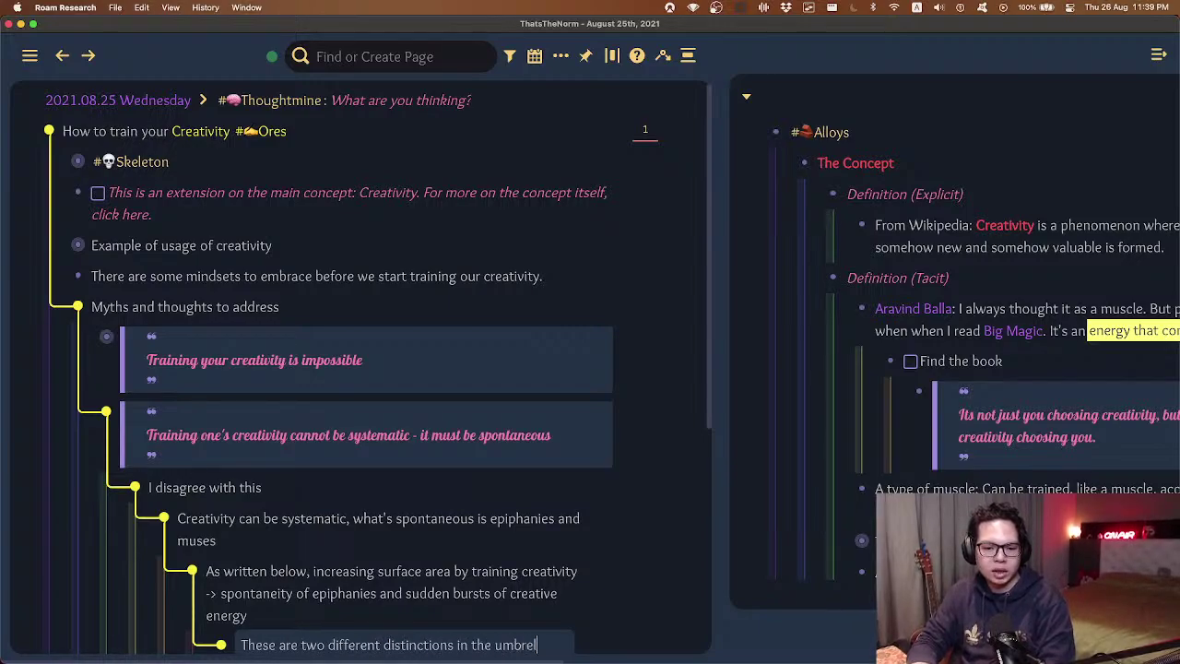
type("la of creativity")
- Add the child bullet "There is the creativity ecosystem, and then there is the epiphany that comes out of it" and finish editing
key("Return")
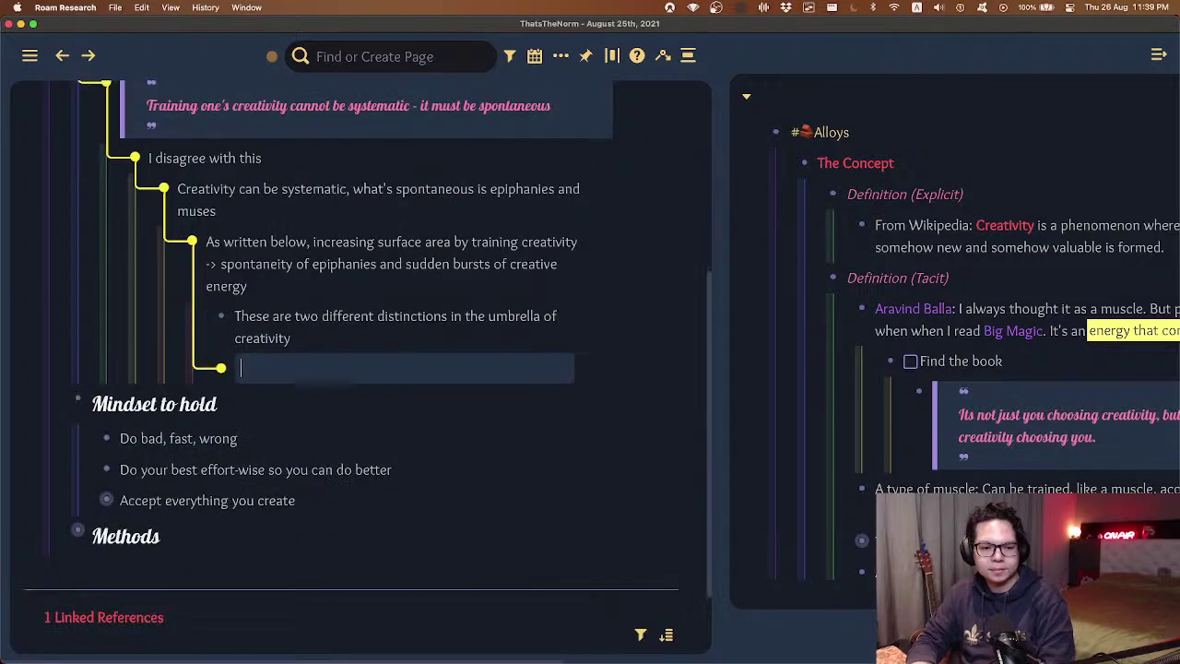
key("Tab")
type("Th")
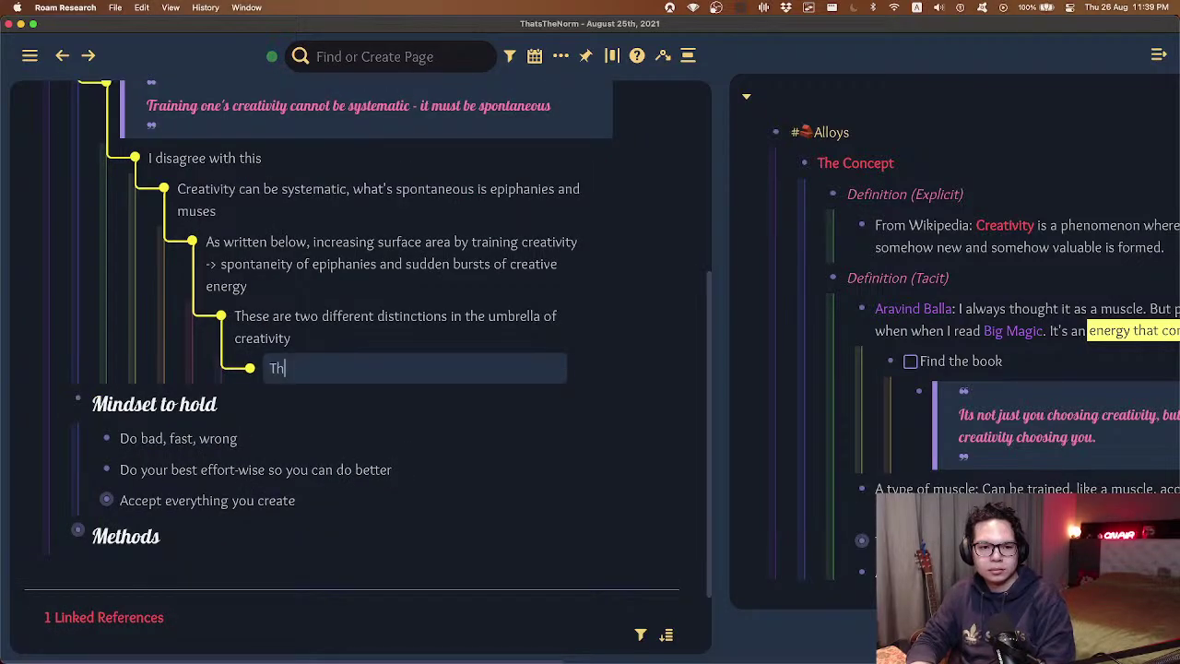
type("ere is the creativity e")
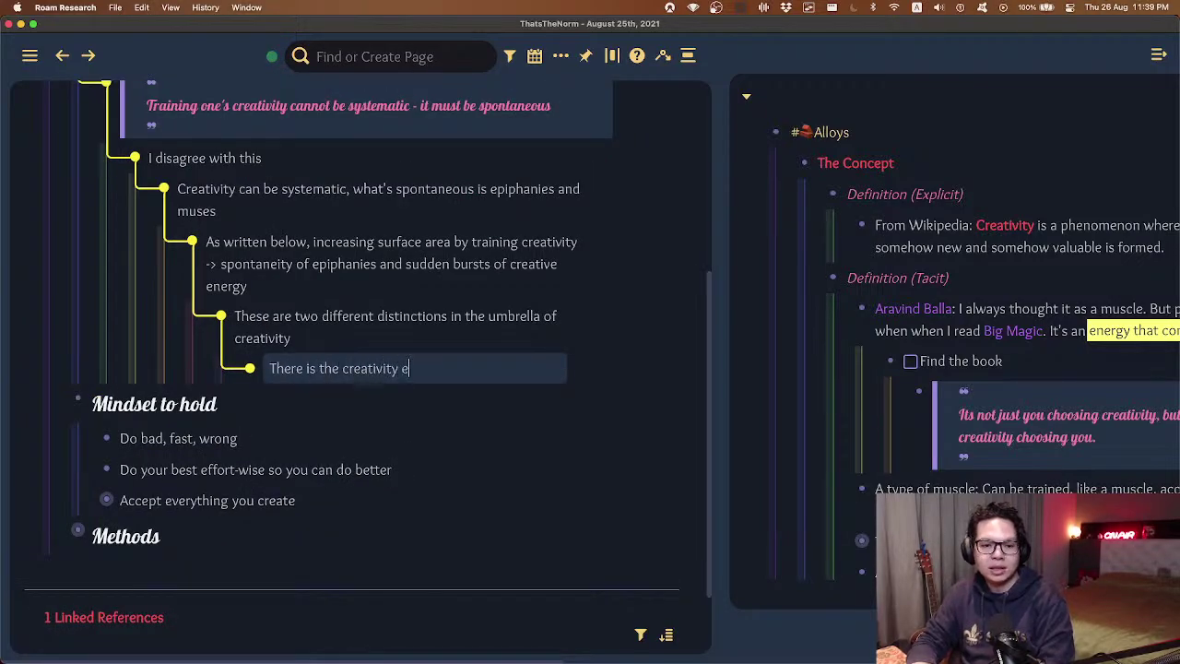
type("cosystem, and then ther")
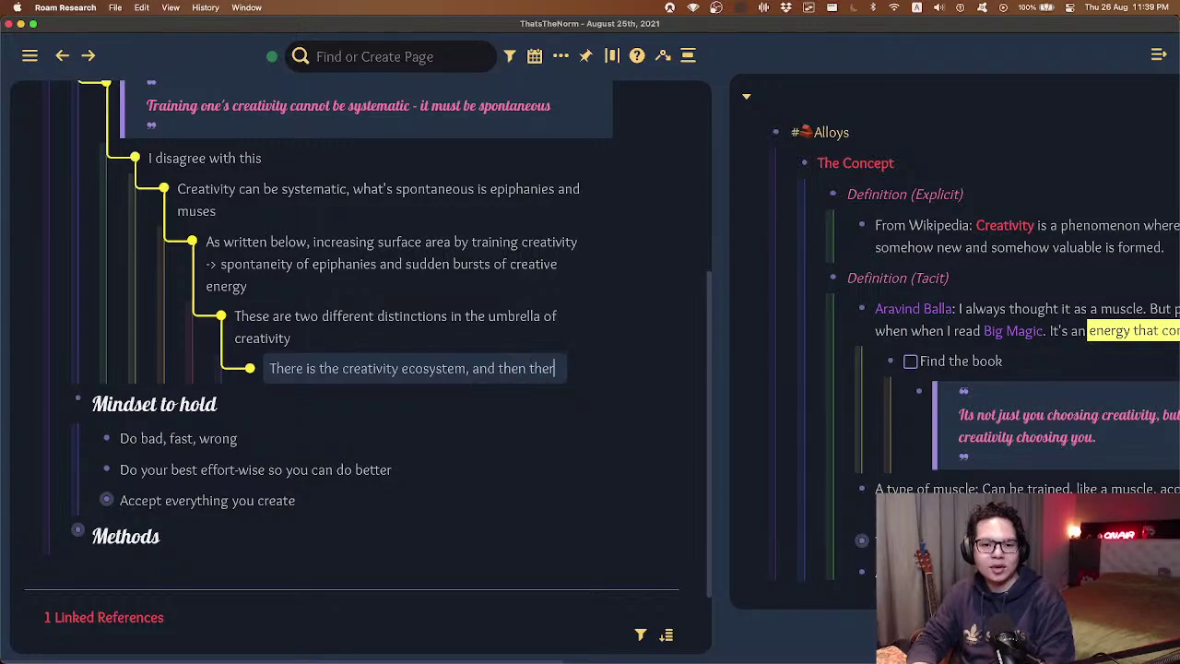
type("e is the epiphany th")
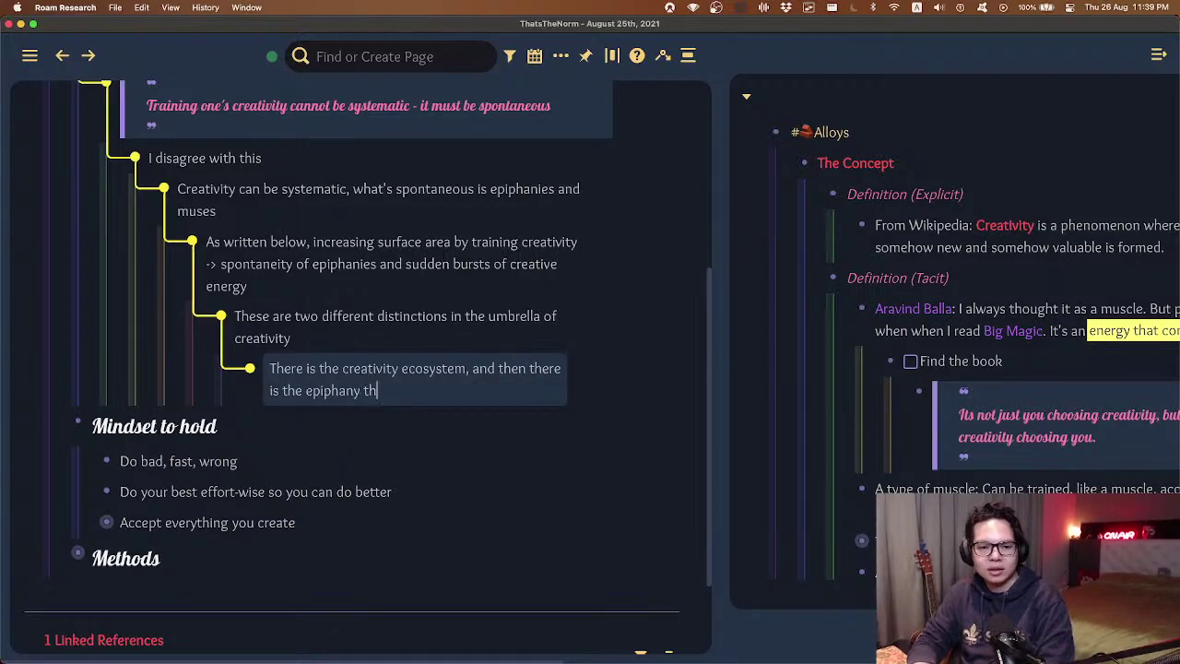
type("at comes out of it")
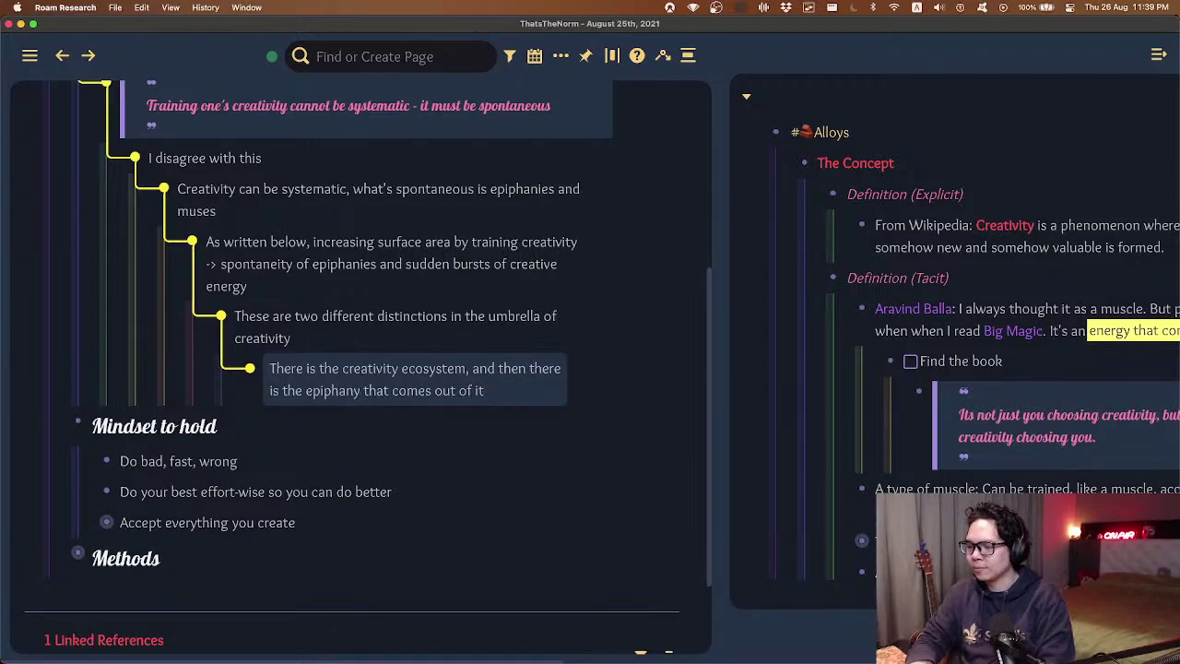
key("Escape")
scroll(945, 304, "right", 5)
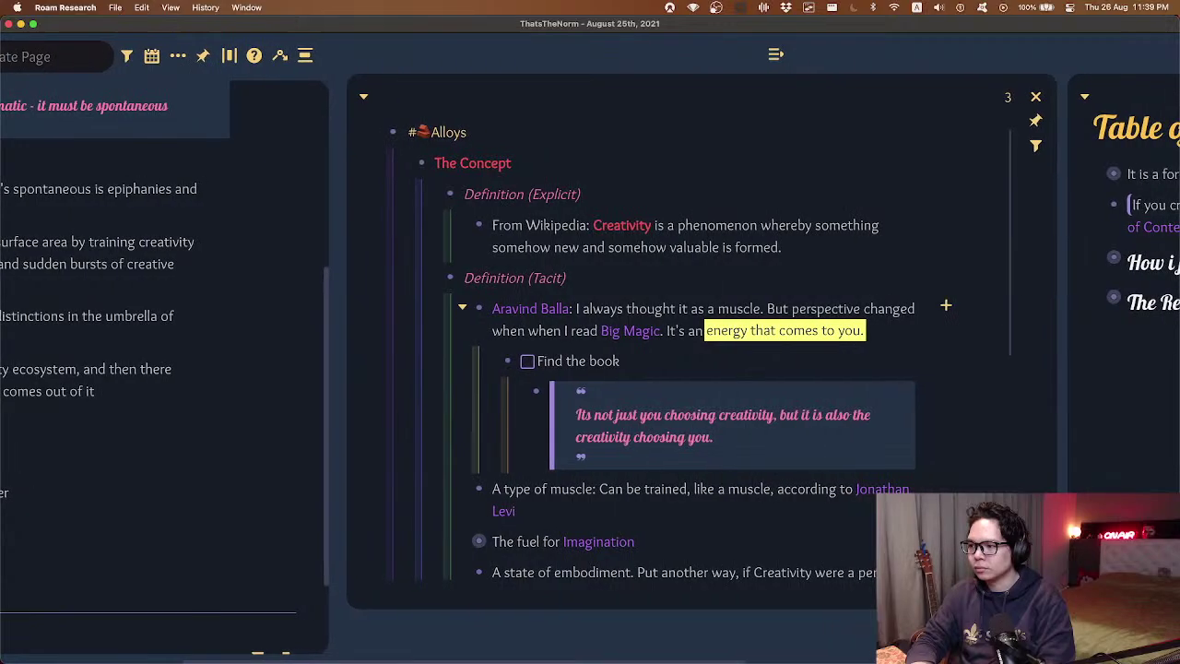
scroll(945, 305, "left", 5)
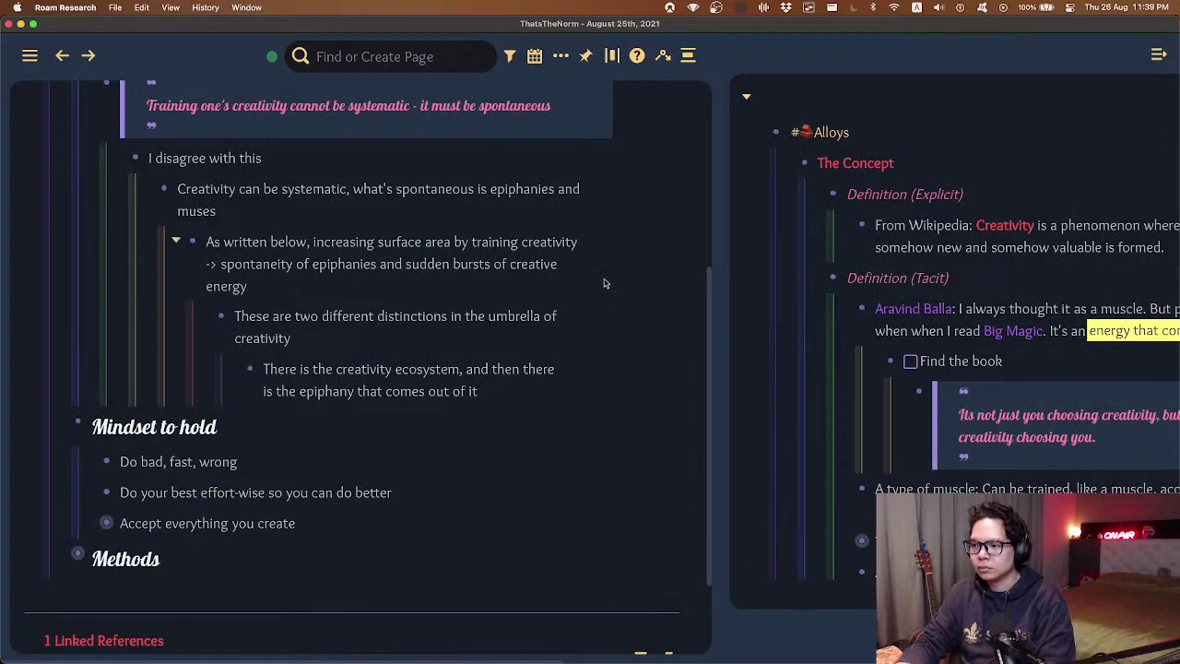
scroll(507, 277, "up", 5)
scroll(488, 281, "right", 5)
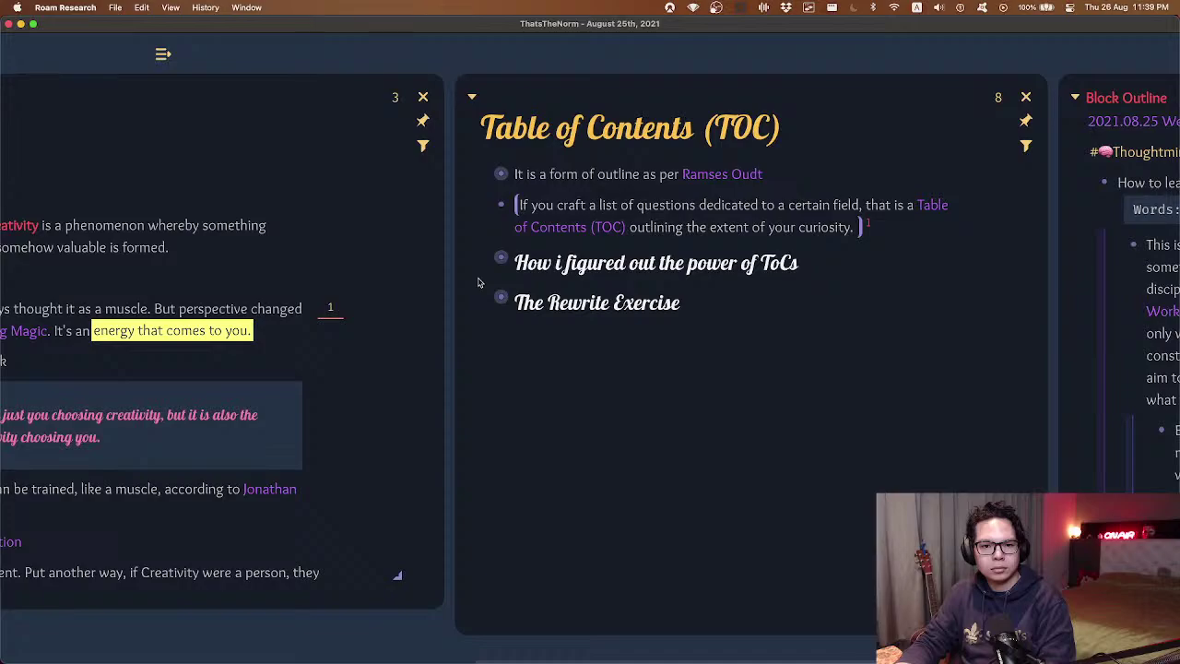
scroll(477, 282, "left", 5)
scroll(478, 279, "down", 7)
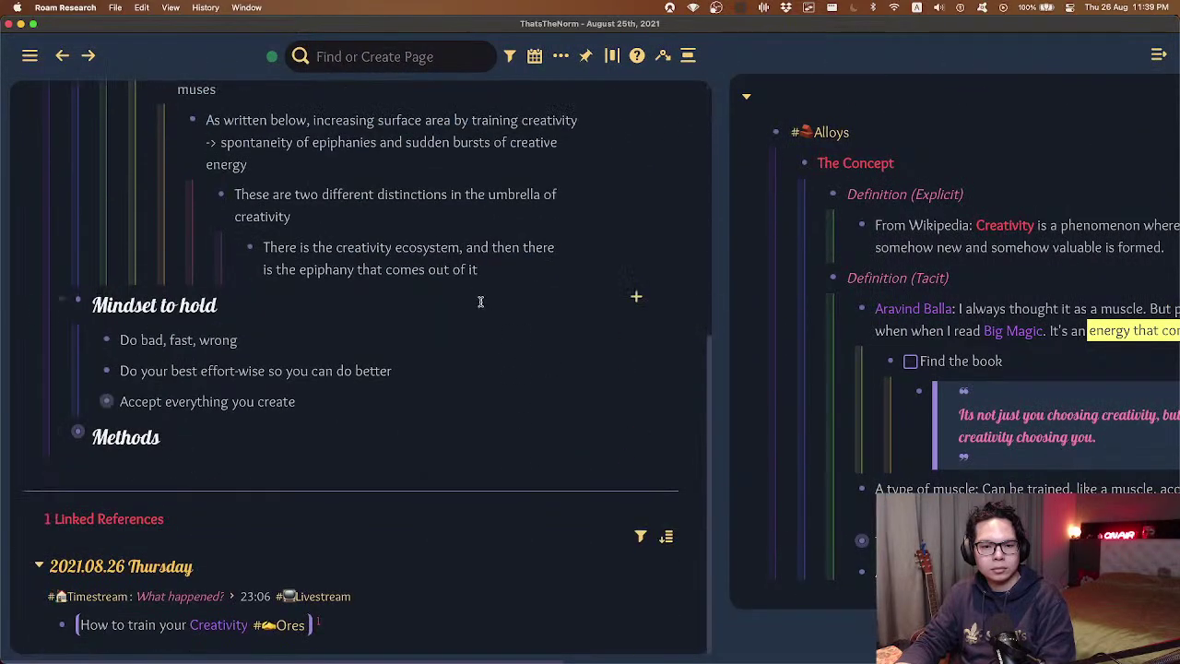
- Collapse the "I disagree with this" response and its parent myth "Training one's creativity cannot be systematic - it must be spontaneous"
scroll(374, 251, "up", 5)
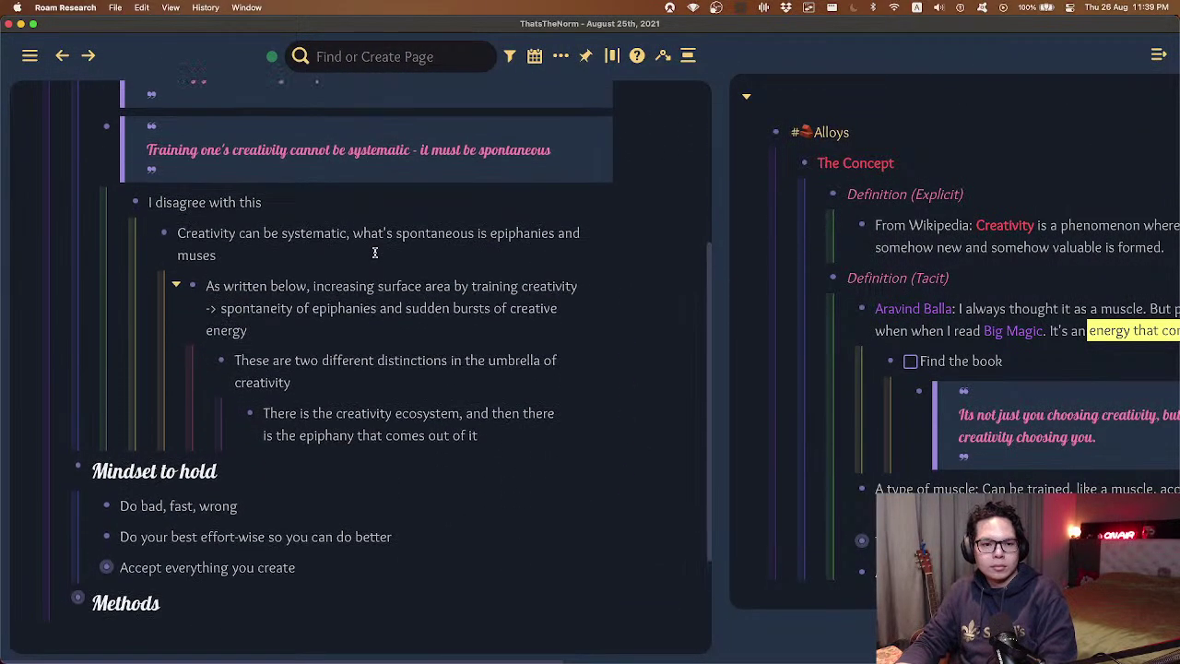
left_click(375, 251)
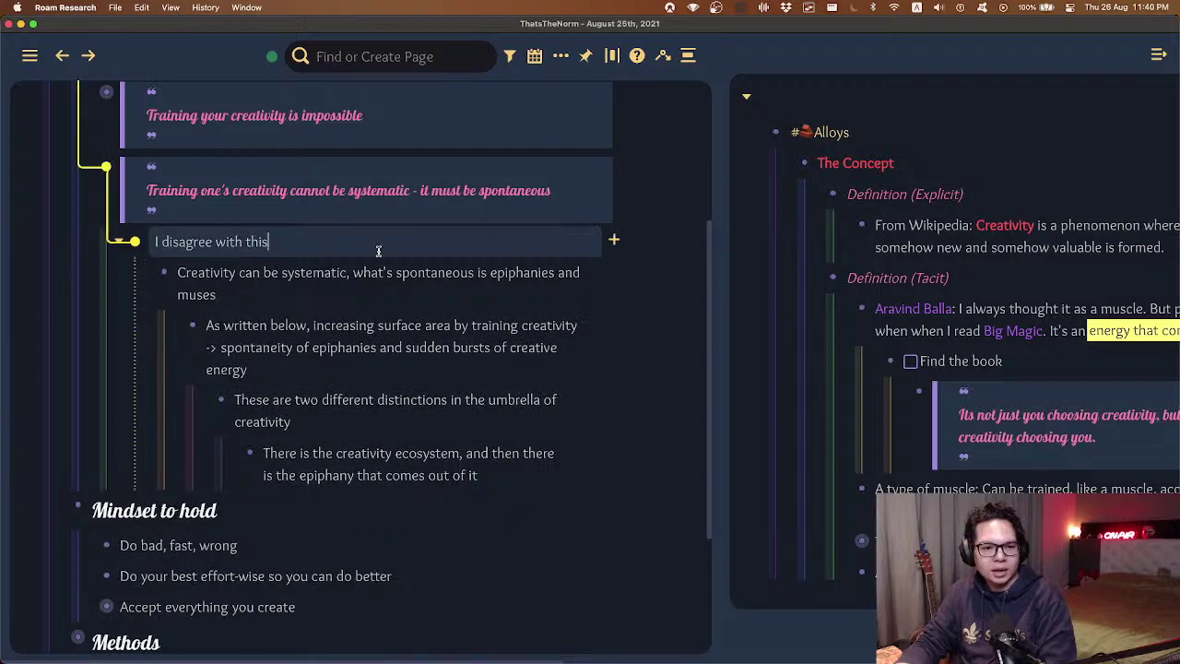
key("super+Up")
key("Up")
key("super+Up")
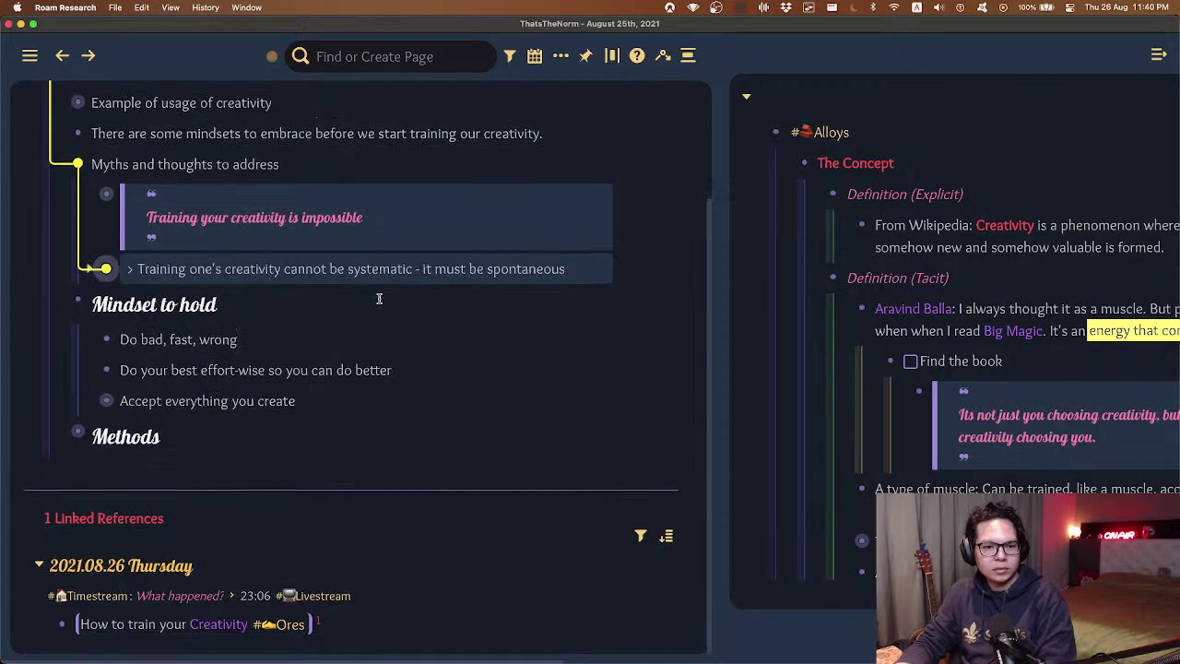
- Nest a block reference to "Fast, bad, wrong according to Ali Abdaal" under "Do bad, fast, wrong", found by searching blocks for "bad fast"
key("Down")
key("Down")
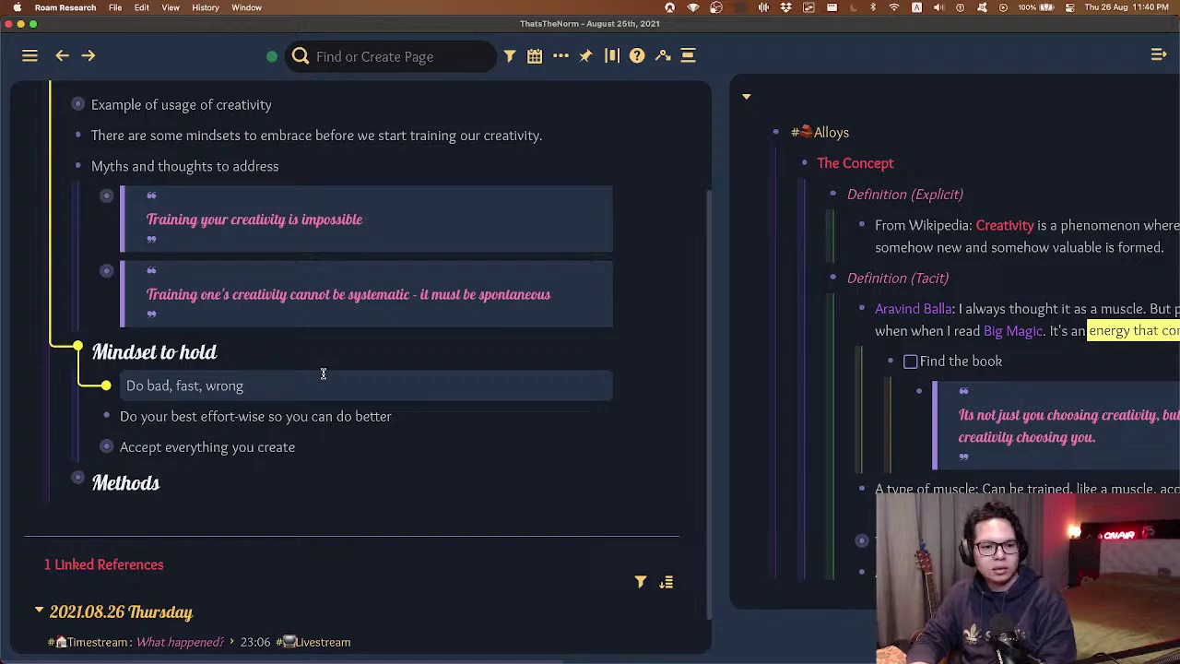
key("Return")
key("Tab")
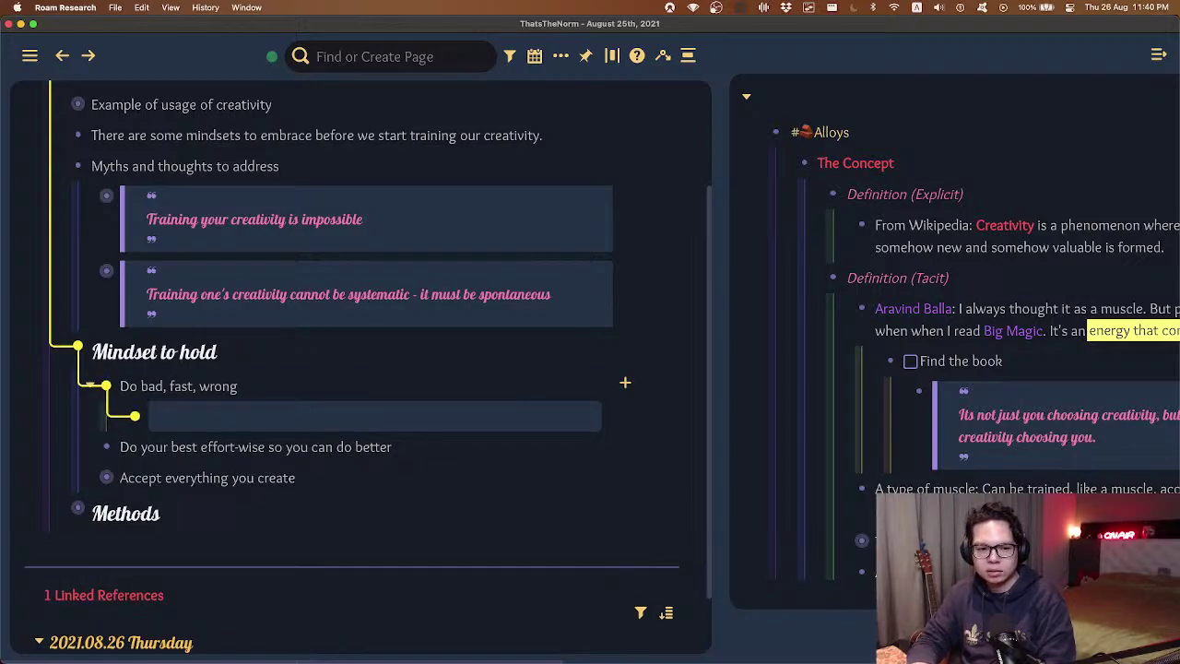
key("super+shift+p")
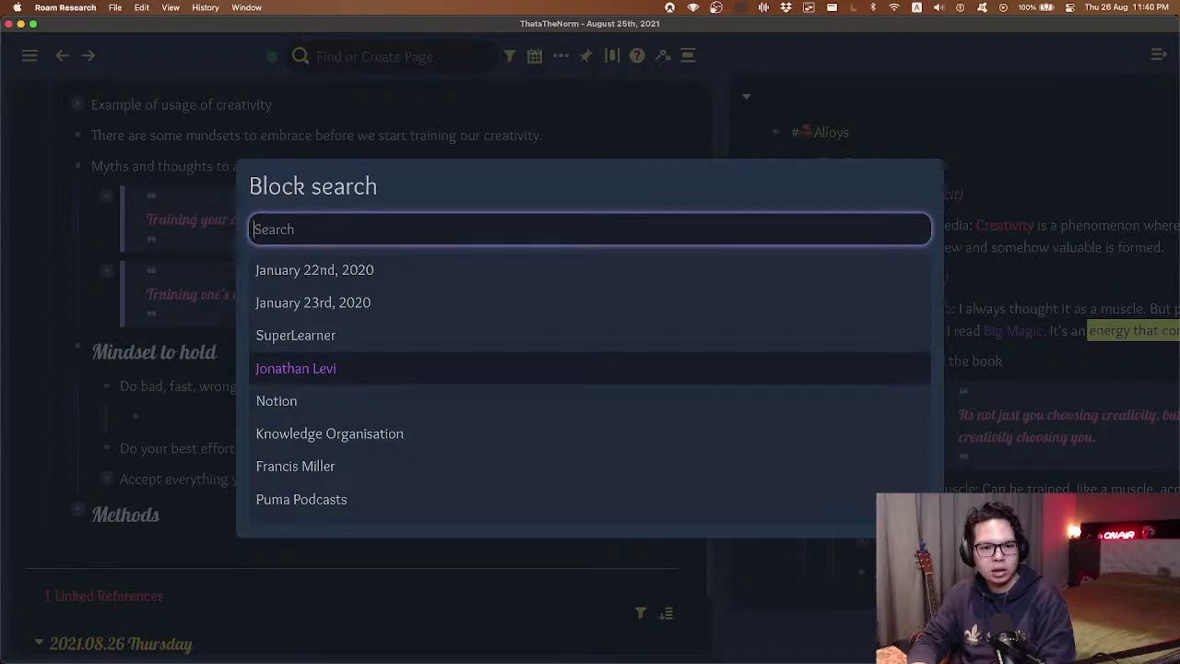
type("ali ab")
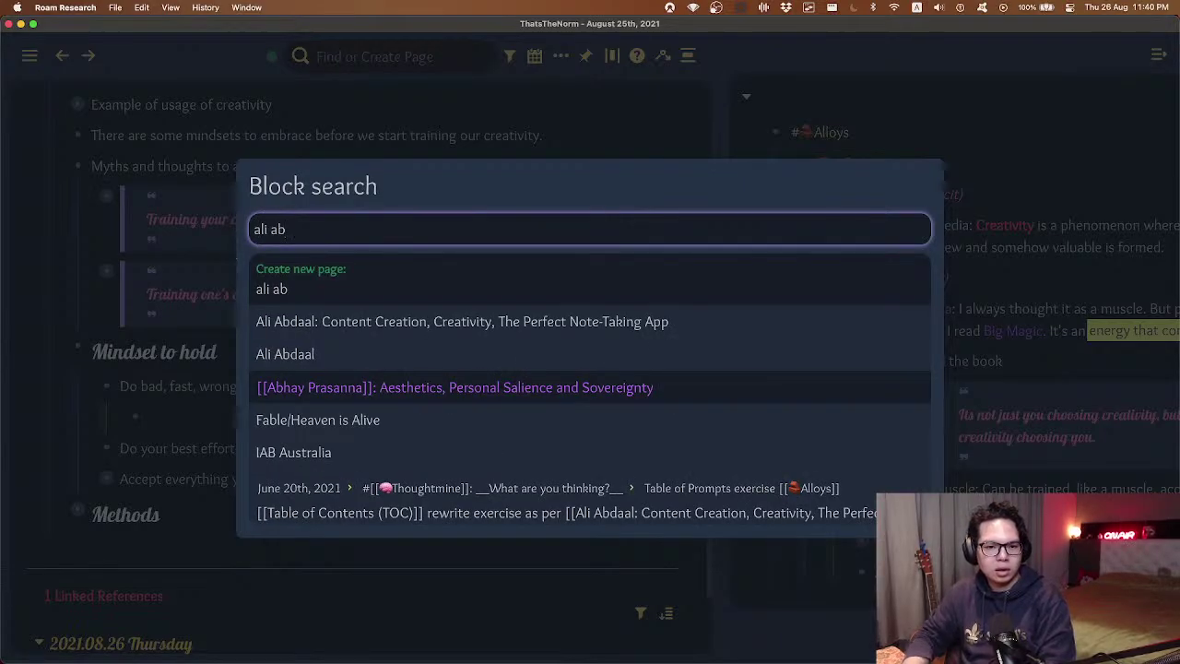
key("BackSpace")
key("BackSpace")
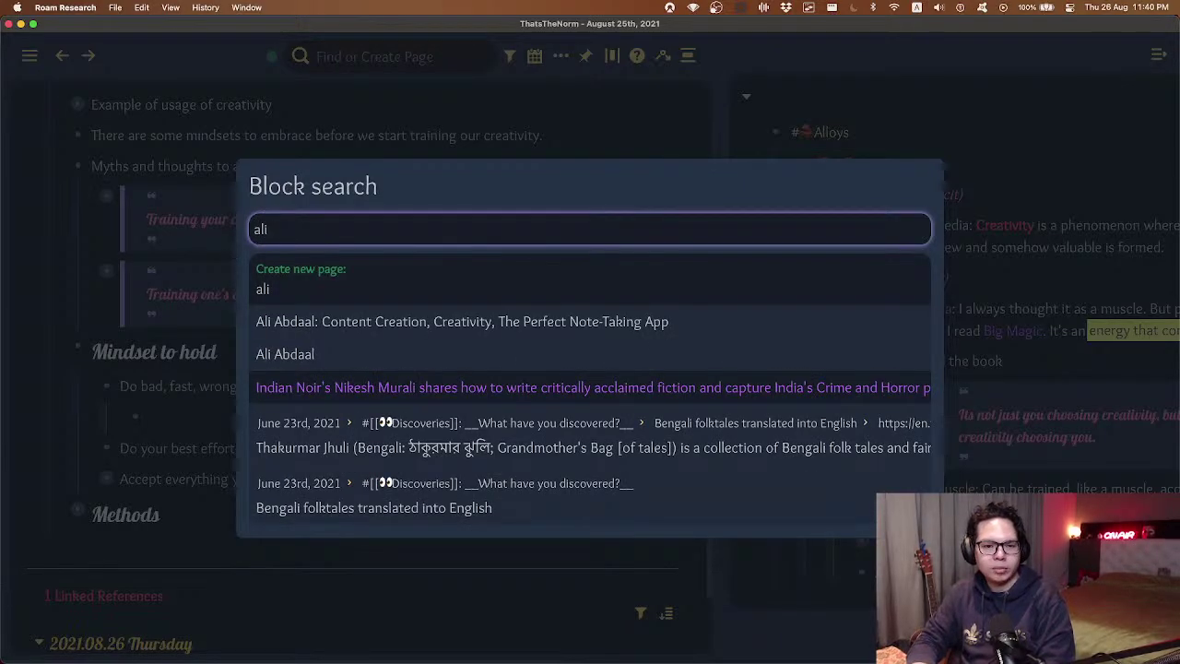
type("bad fast")
key("Return")
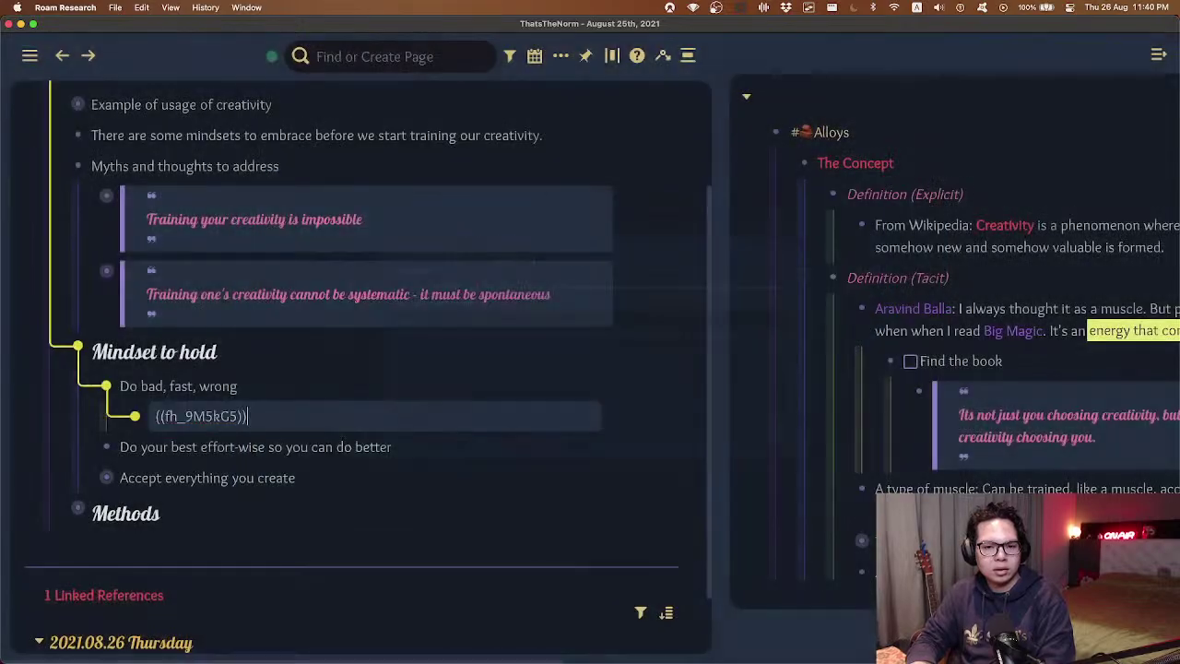
key("Up")
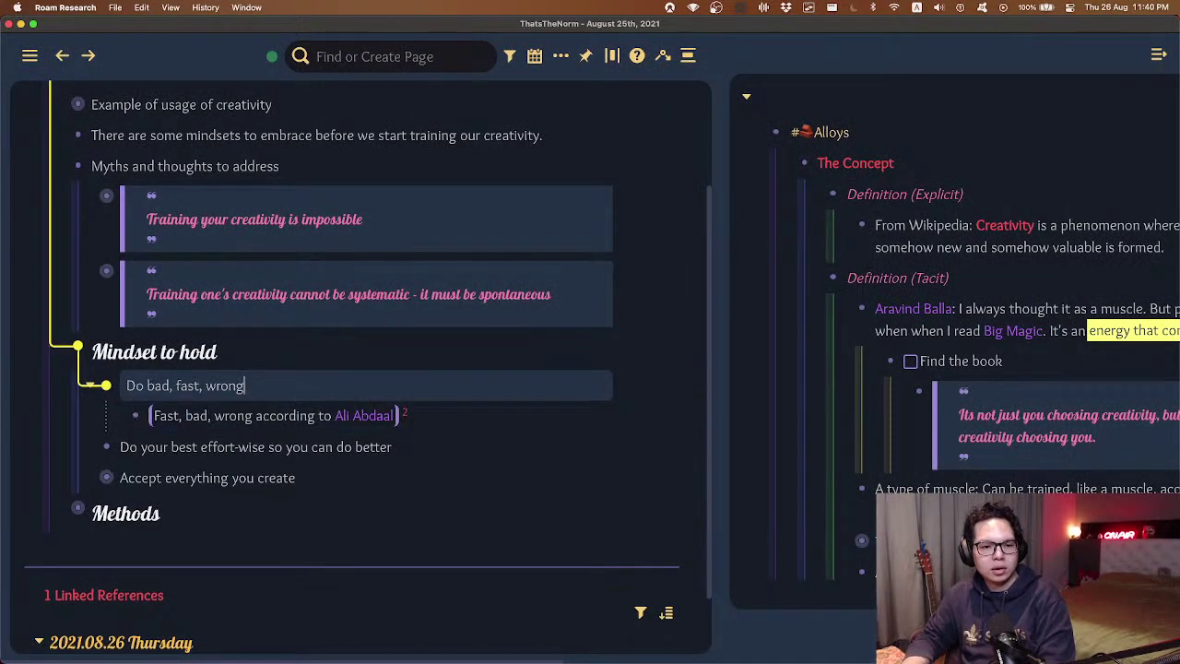
- Delete the bullet "Do your best effort-wise so you can do better" from the "Mindset to hold" section
key("Down")
key("Down")
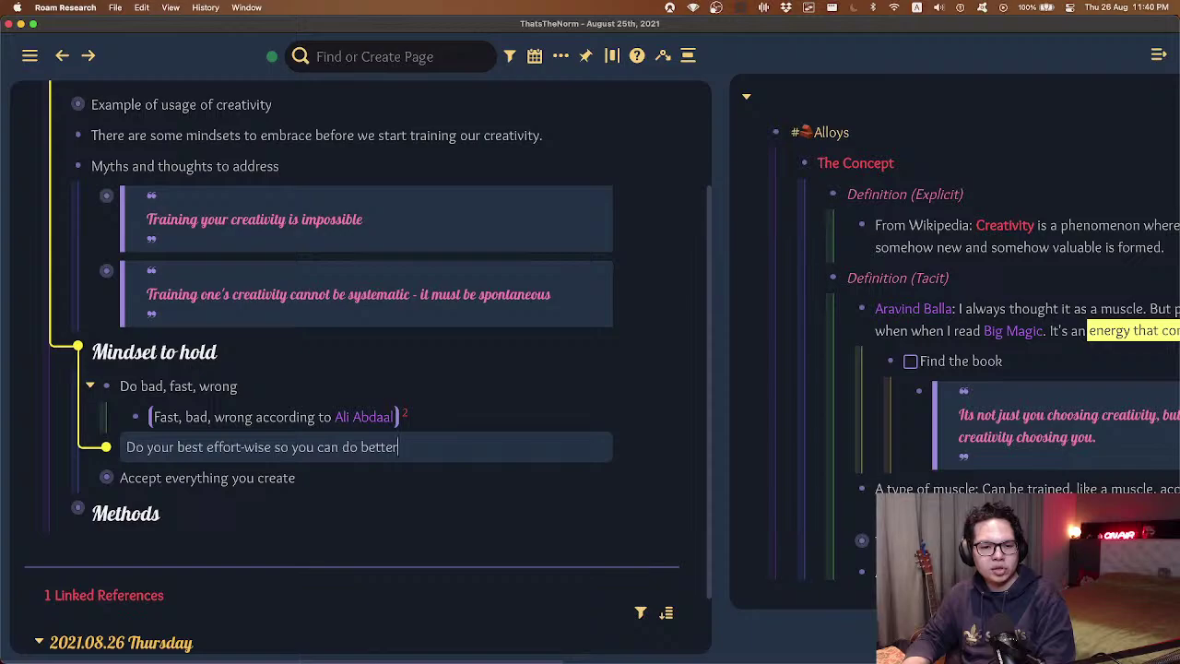
key("shift+Down")
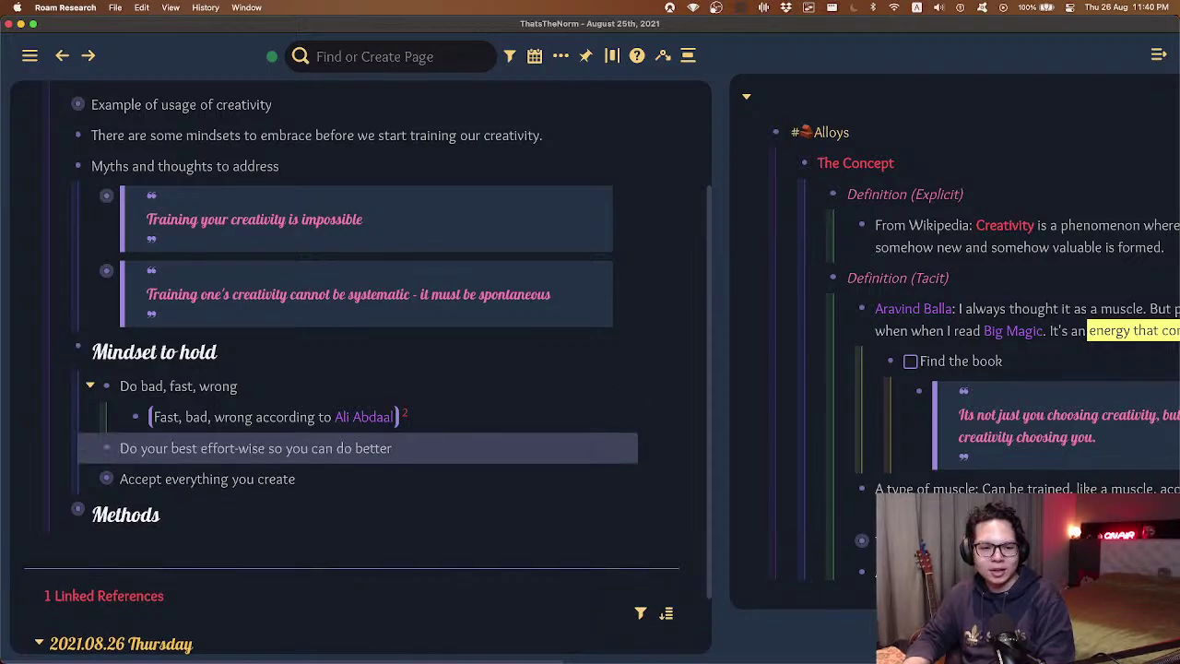
key("BackSpace")
- Expand "Accept everything you create" and its child bullet about material for the perfect legendary item
key("Down")
key("super+Down")
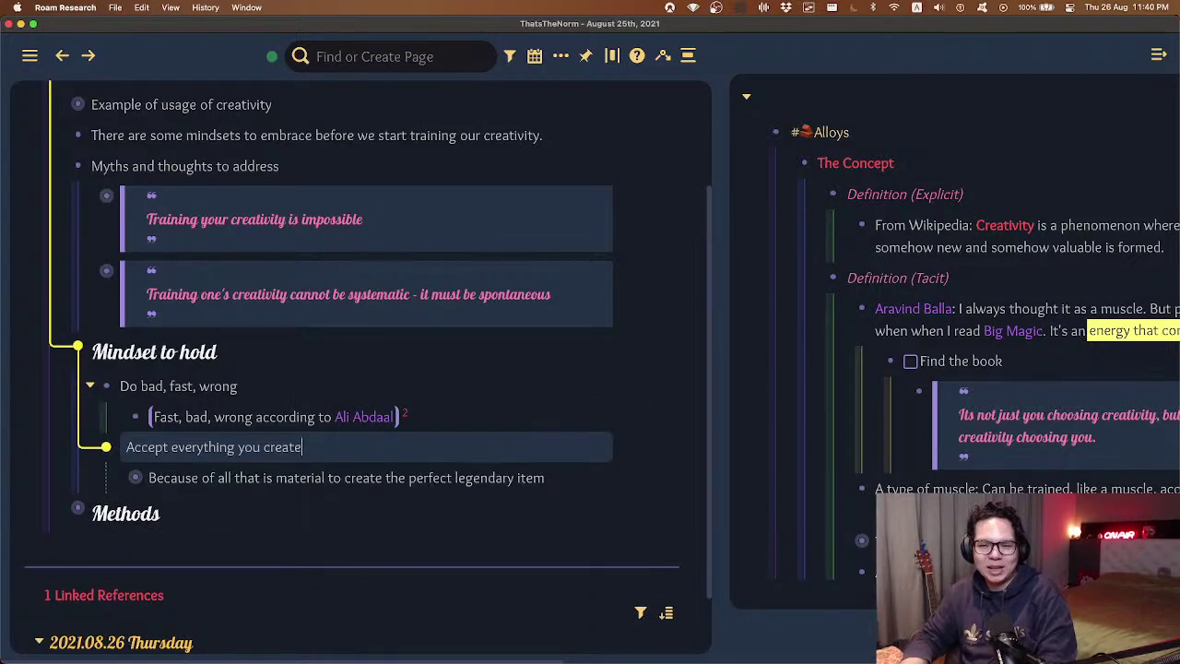
key("Down")
key("super+Down")
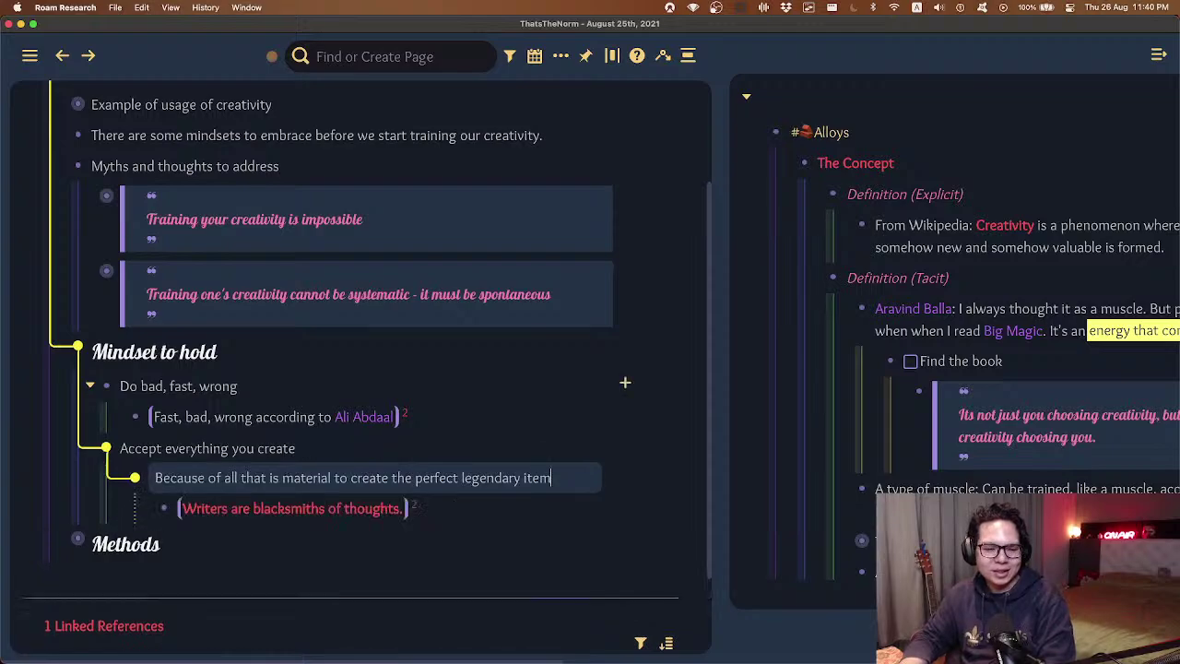
- Append "(on lowering expectations)" to the bullet "Accept everything you create"
key("Up")
key("Up")
key("Up")
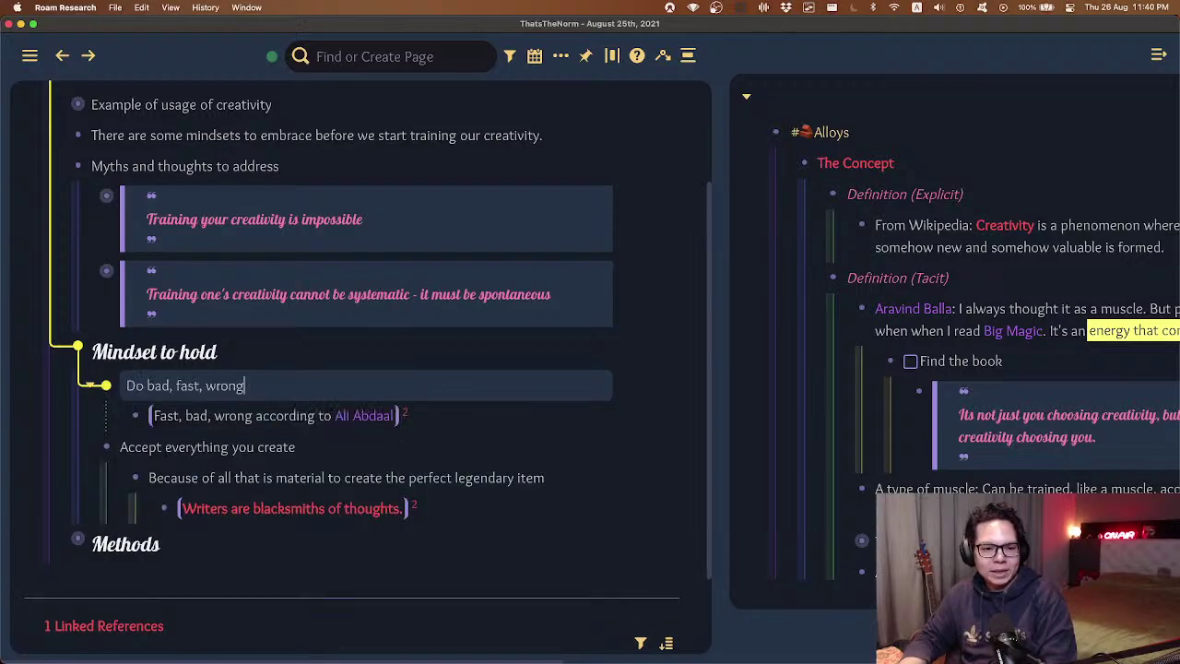
key("Down")
key("Down")
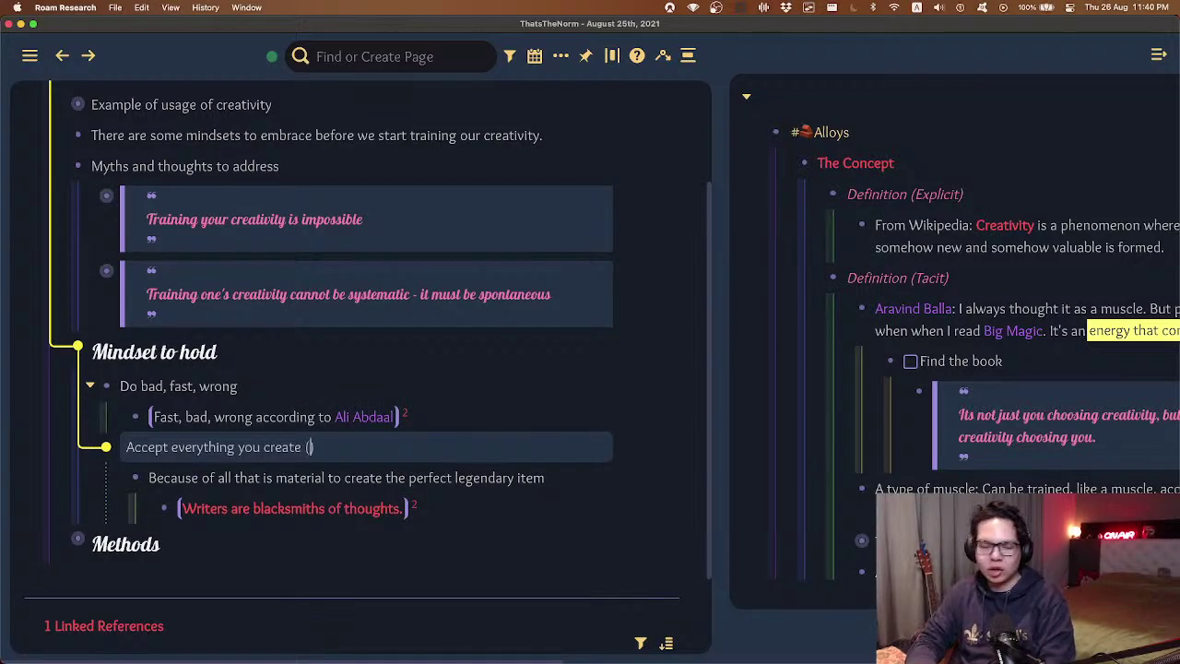
type("(on lowering expectaiton")
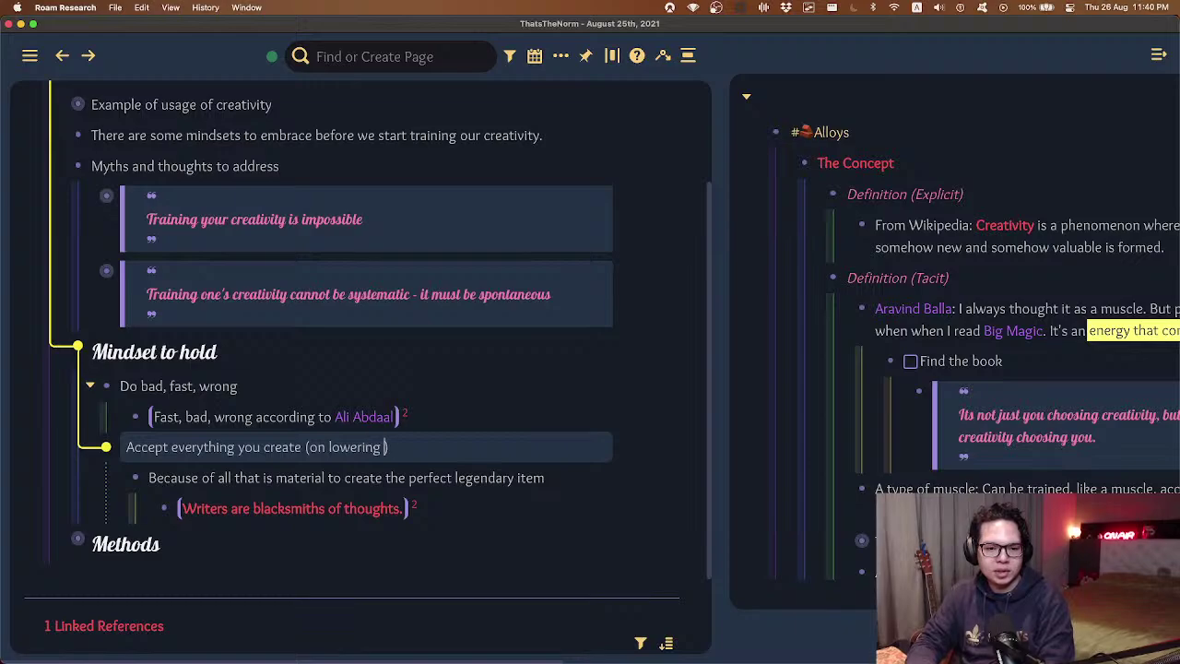
type("s")
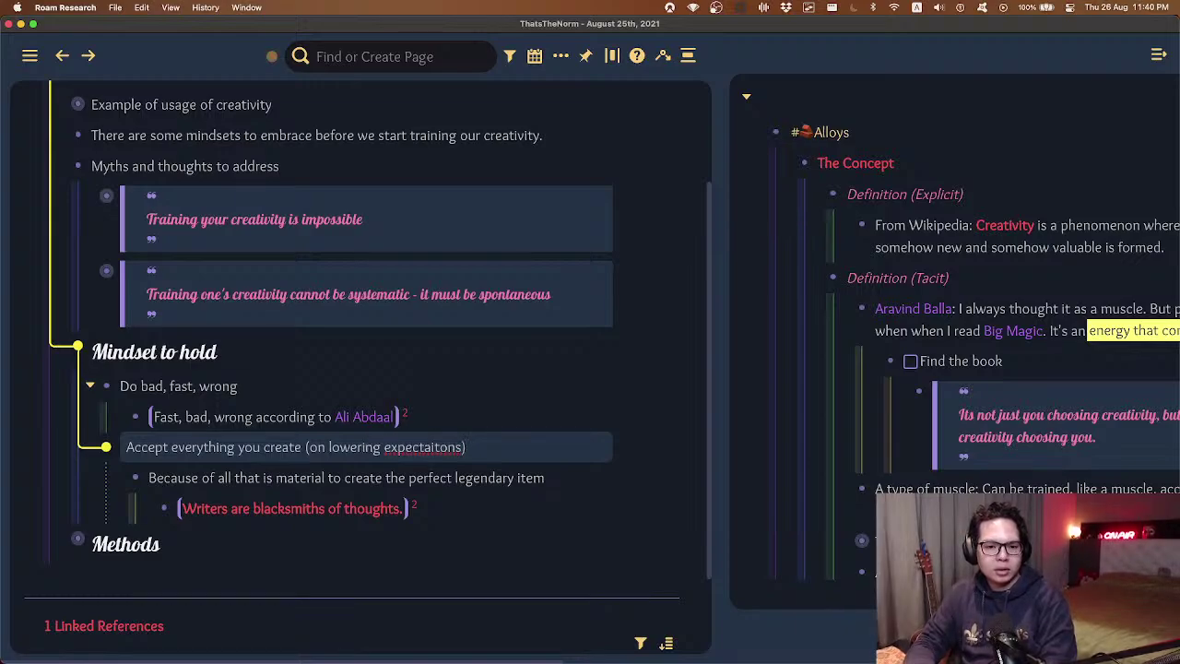
key("alt+BackSpace")
type("expectations")
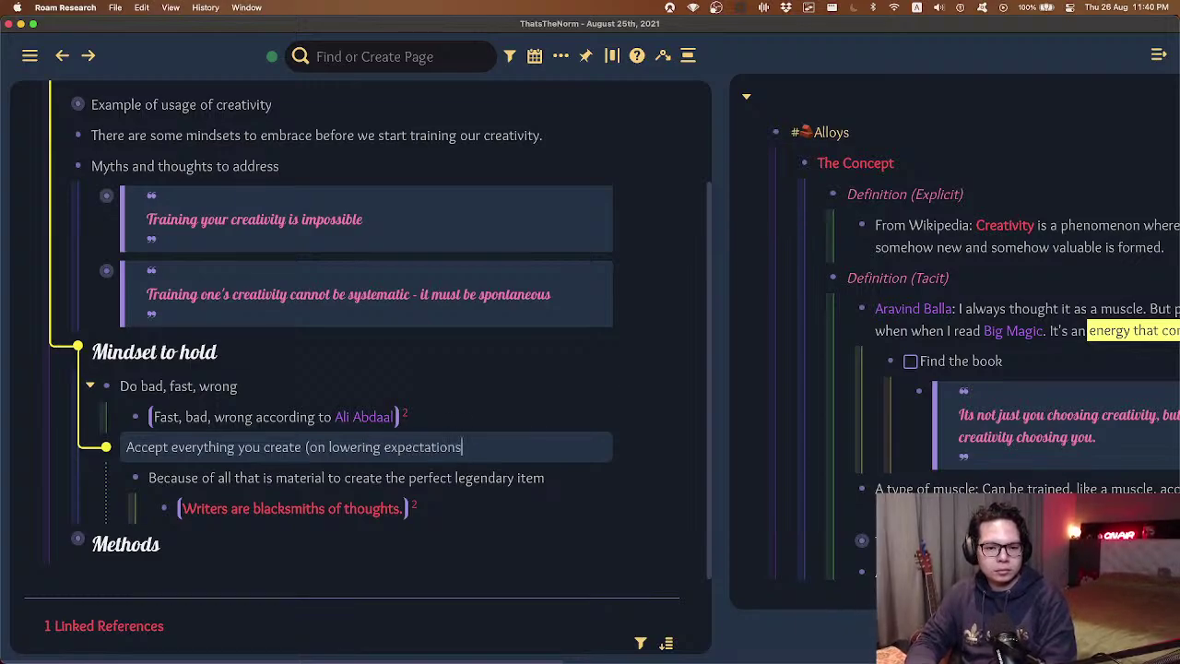
- Under the perfect legendary item bullet, add "In my realm - [[Epic Weapons]] are longform blogposts" as the first child, linking the existing page, and finish editing
left_click(552, 478)
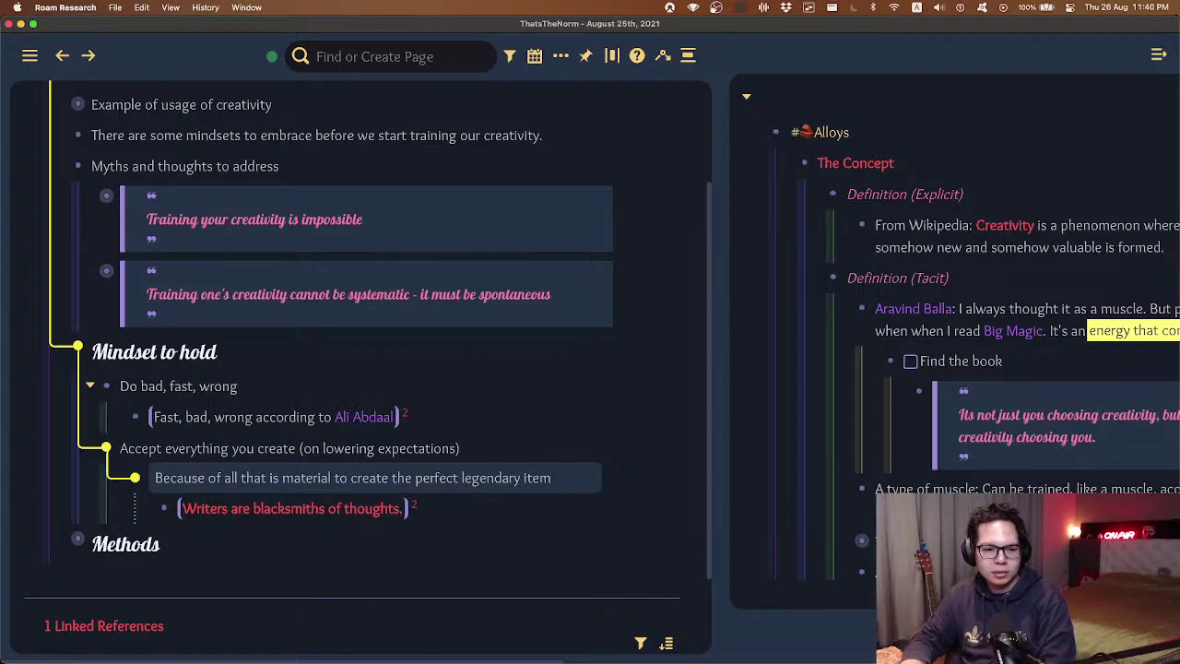
key("Return")
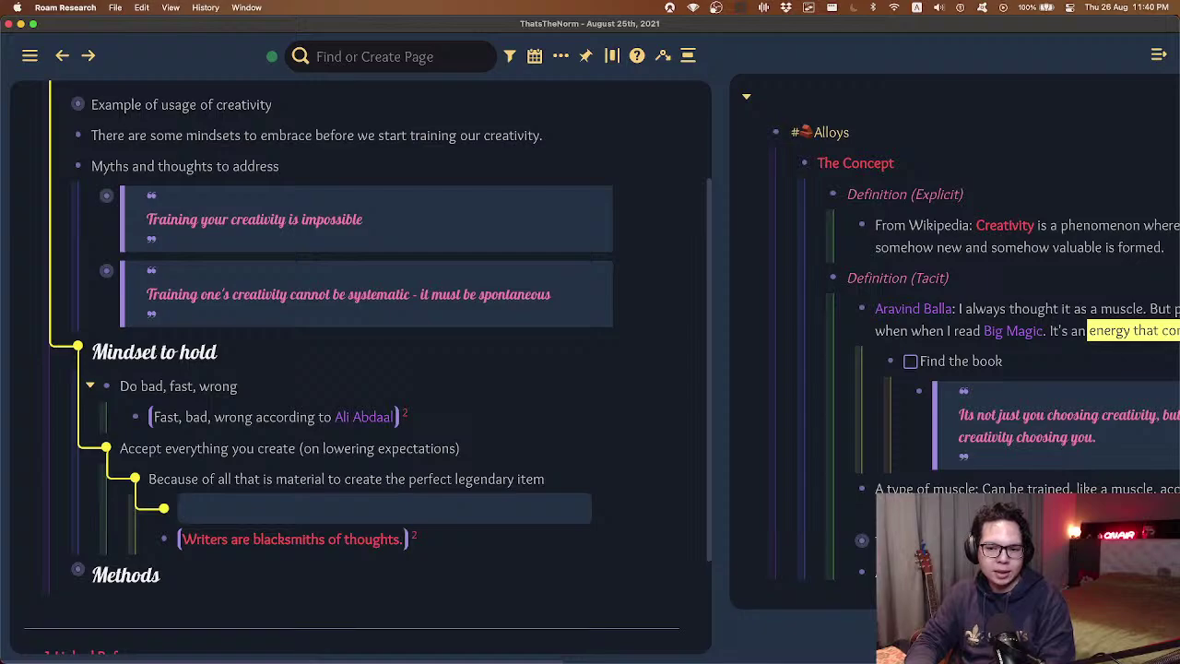
type("In my realm -")
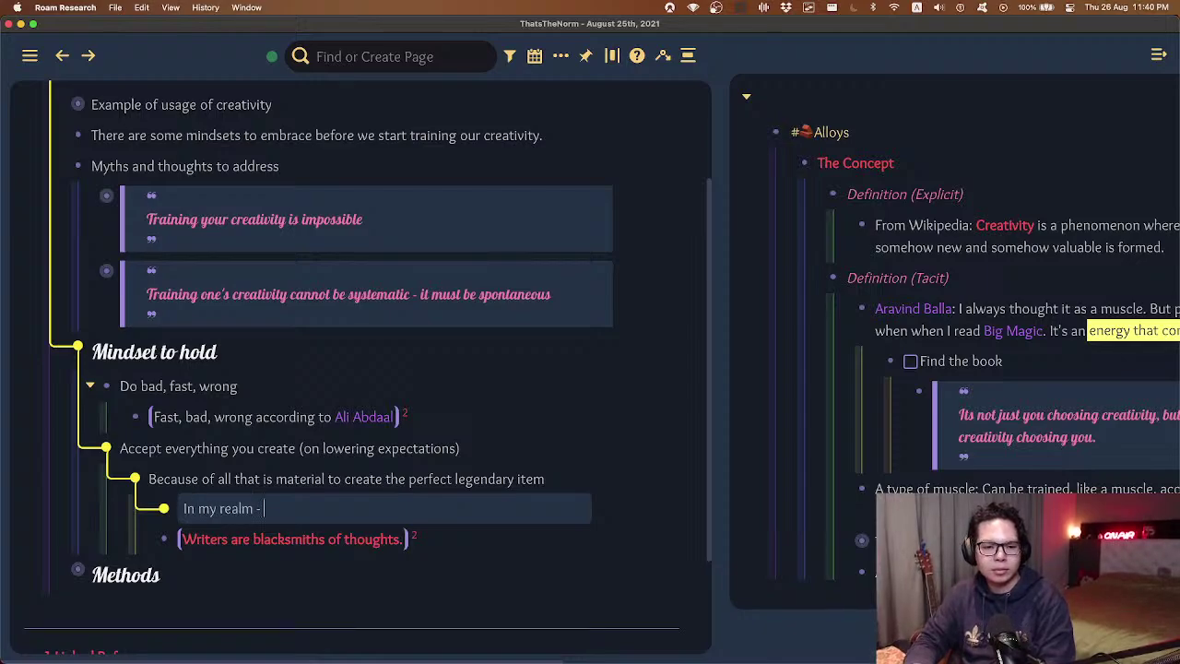
type("[[epic")
key("Down")
key("Return")
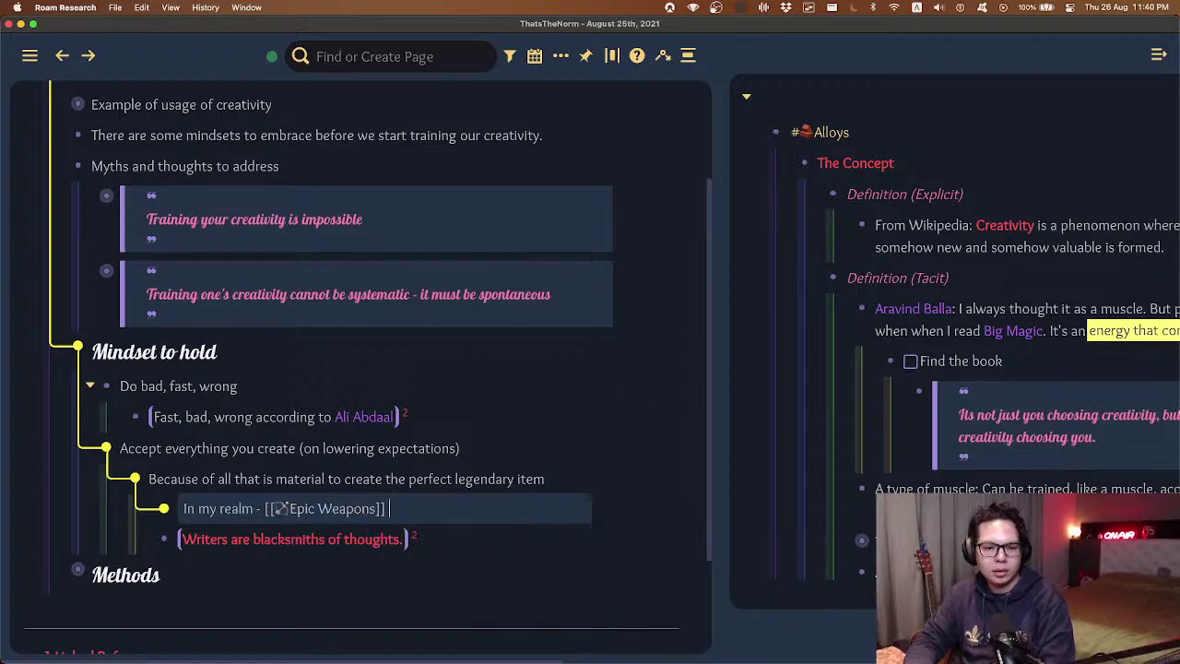
type("are longfrom bl")
key("BackSpace")
key("BackSpace")
key("BackSpace")
key("BackSpace")
key("BackSpace")
key("BackSpace")
key("BackSpace")
key("BackSpace")
key("BackSpace")
key("BackSpace")
key("BackSpace")
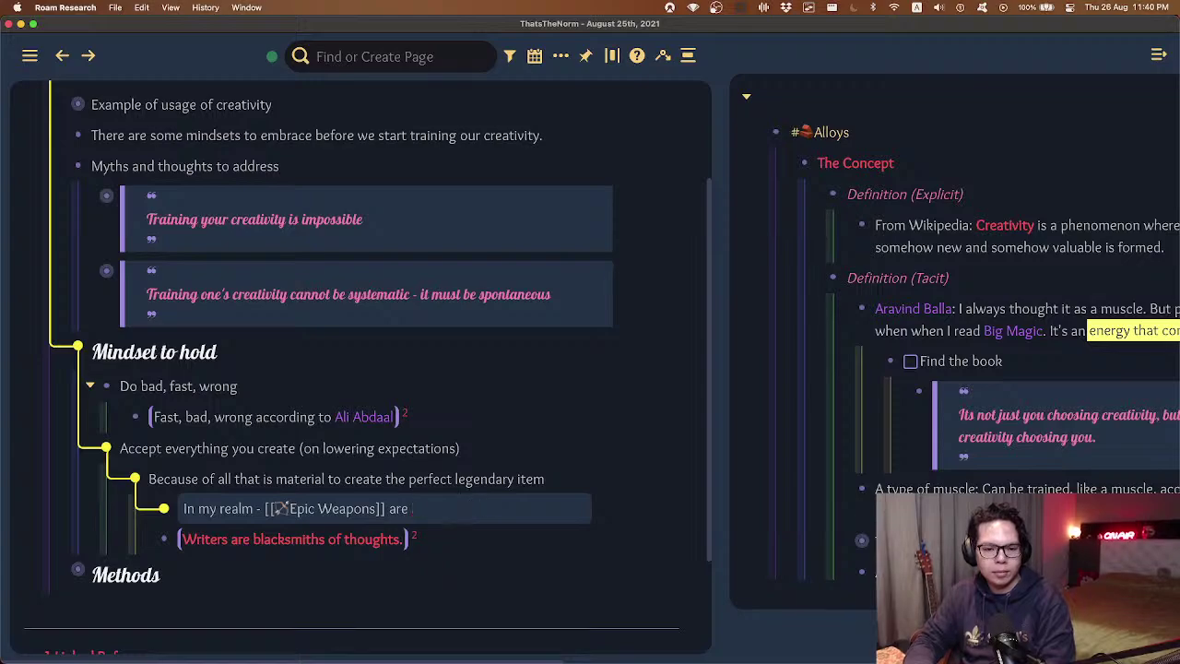
type("longform blogposts")
key("Escape")
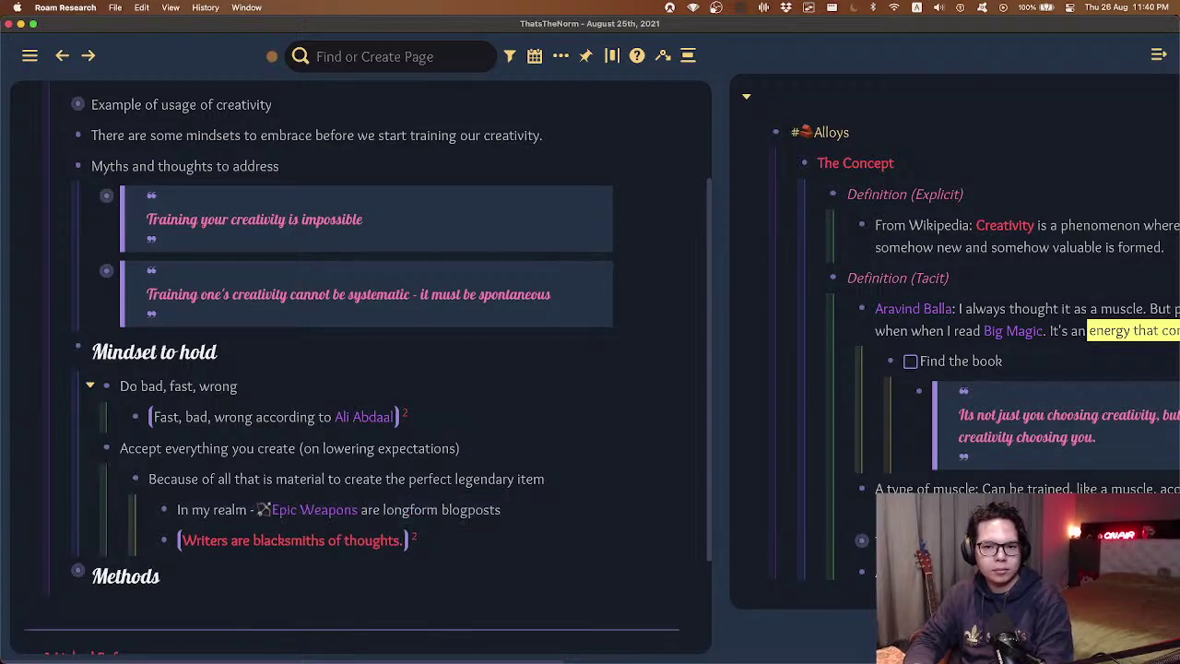
- Expand the "Methods" section to show its child bullets and return to "Accept everything you create"
scroll(359, 369, "up", 3)
scroll(378, 369, "down", 3)
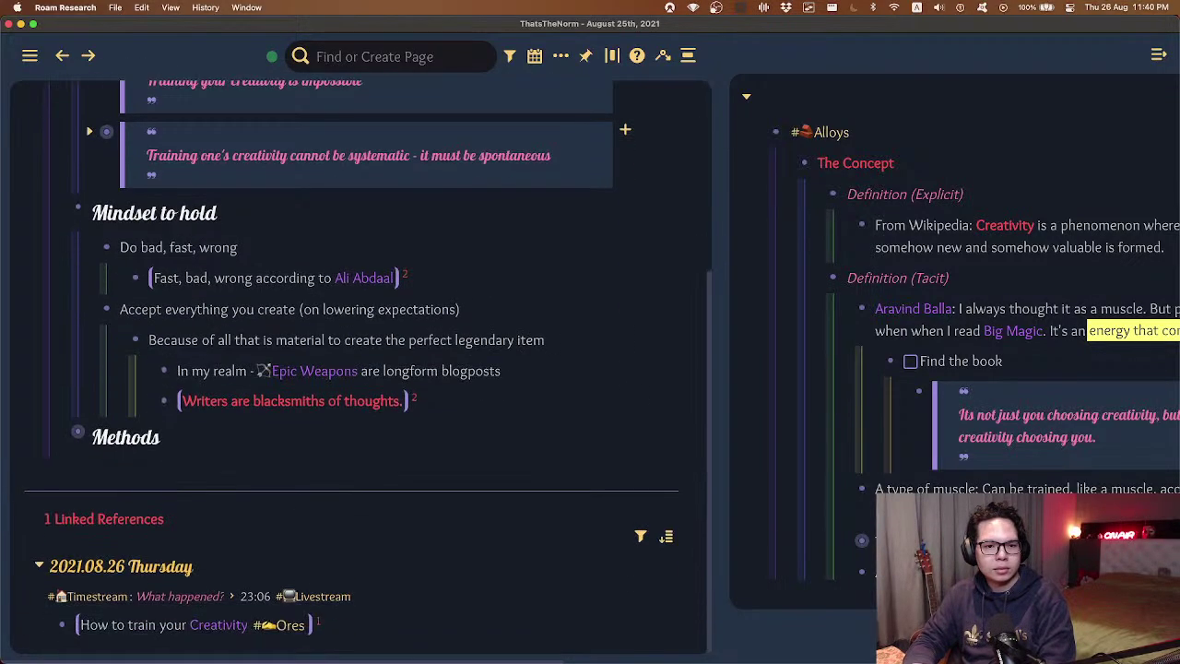
left_click(167, 437)
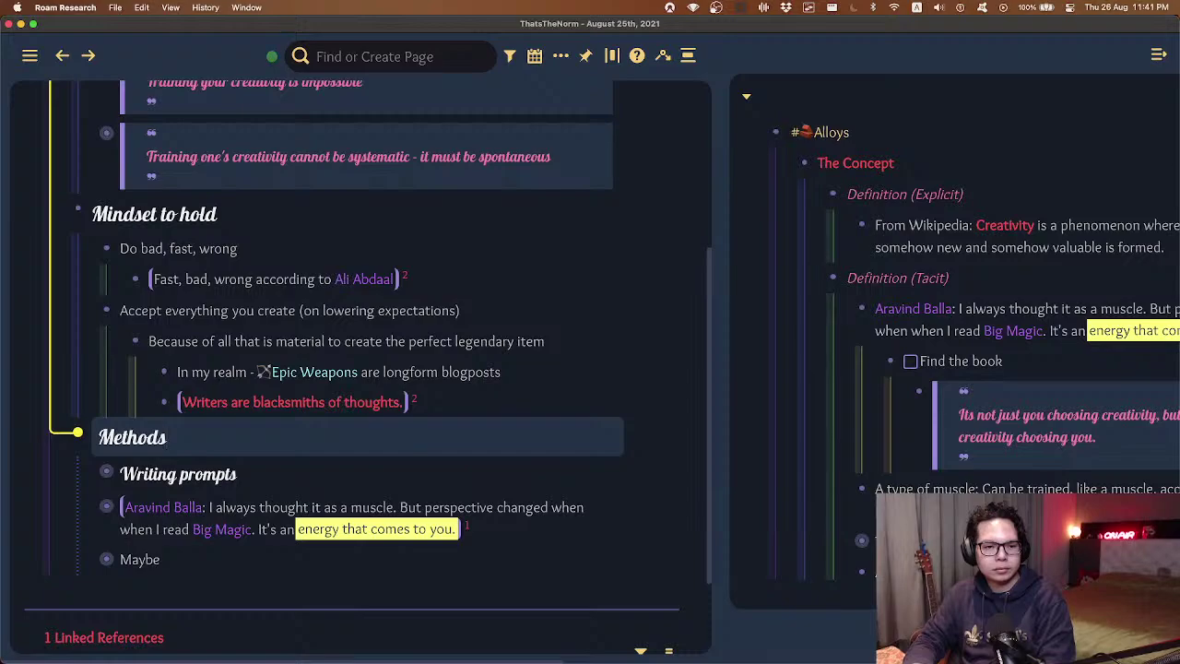
key("Down")
key("Down")
key("Down")
key("Up")
key("Up")
key("Up")
key("Up")
key("Up")
key("Up")
key("Up")
key("Up")
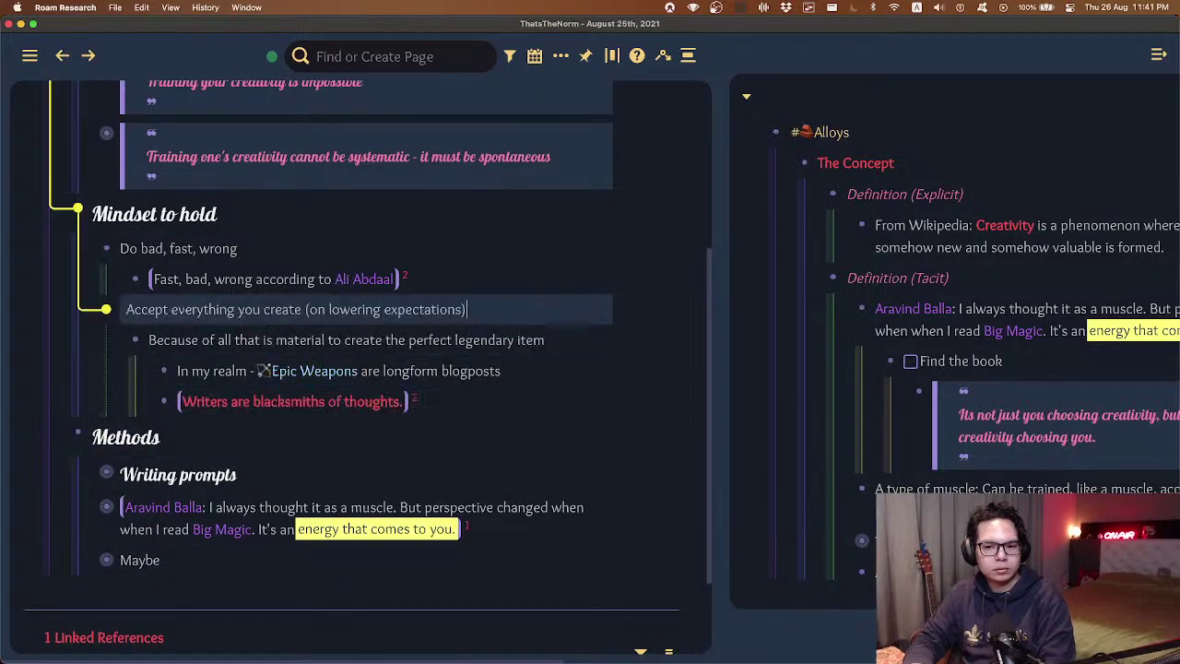
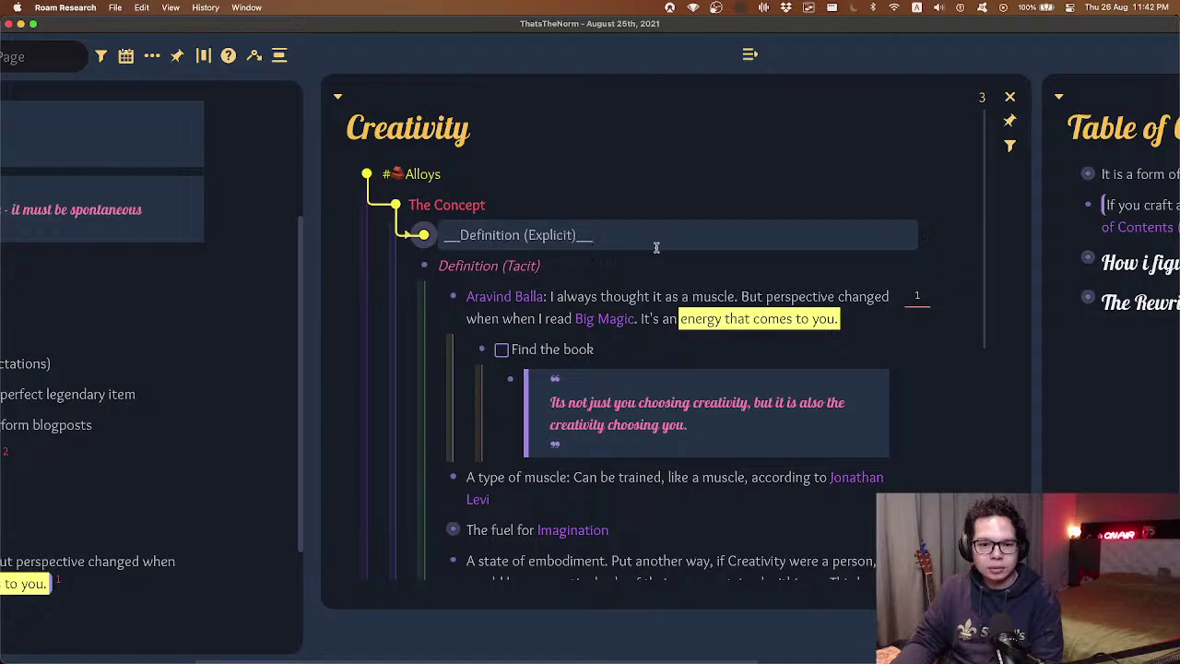
- Expand "Definition (Explicit)" on the Creativity page and look through the concept notes below it
key("super+Down")
left_click(650, 309)
scroll(650, 304, "down", 10)
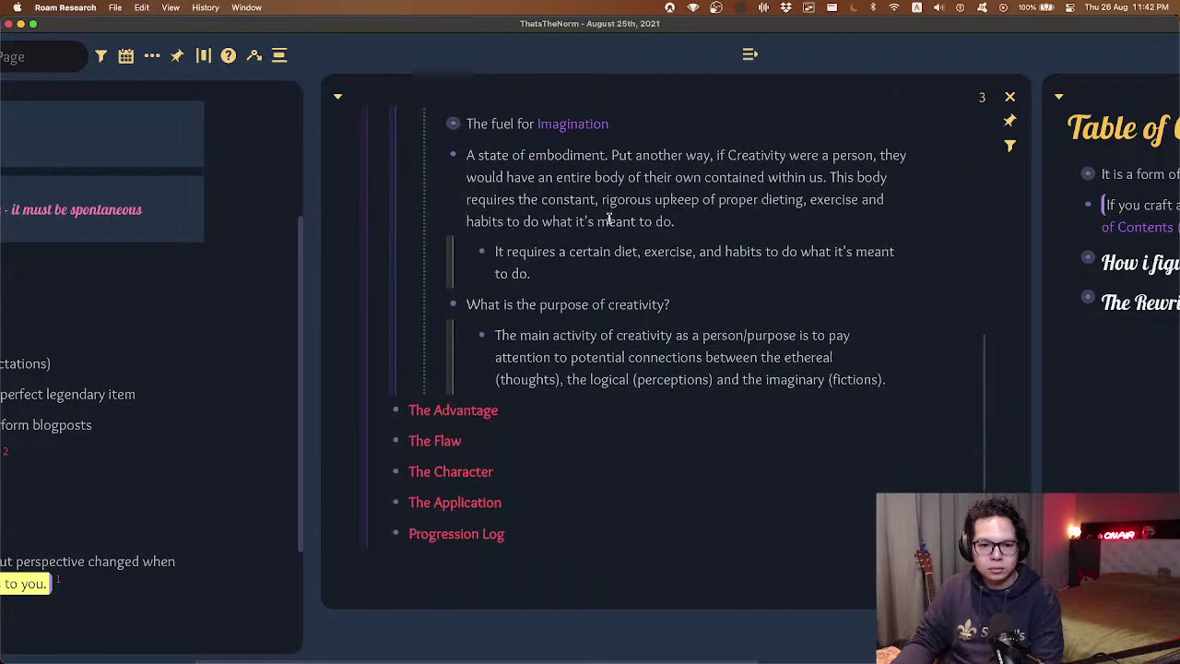
scroll(608, 218, "down", 1)
scroll(605, 219, "up", 10)
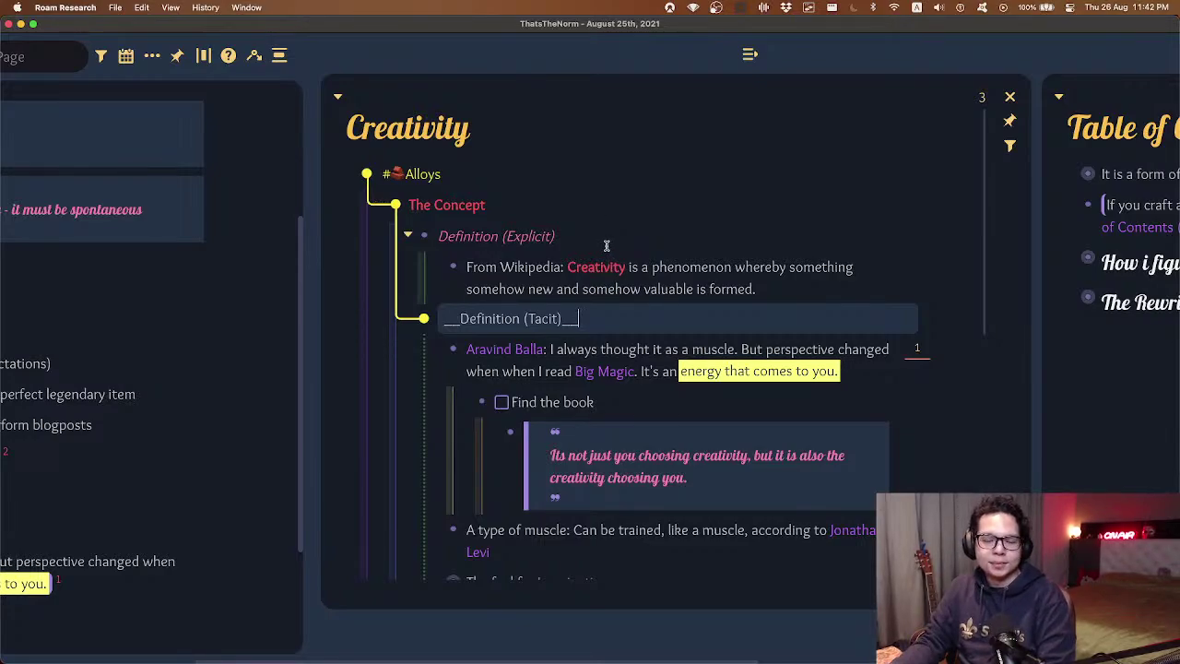
scroll(606, 242, "down", 5)
scroll(729, 392, "left", 5)
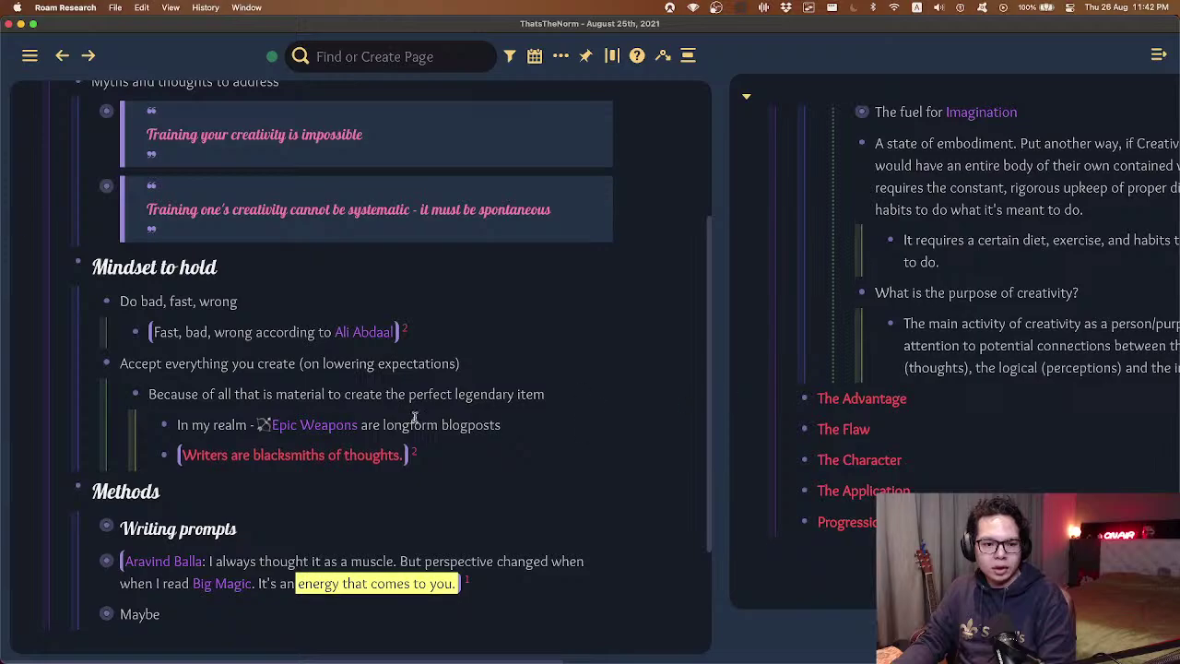
- Expand the Skeleton bullet of the creativity outline for a brief look and collapse it again
scroll(370, 412, "up", 5)
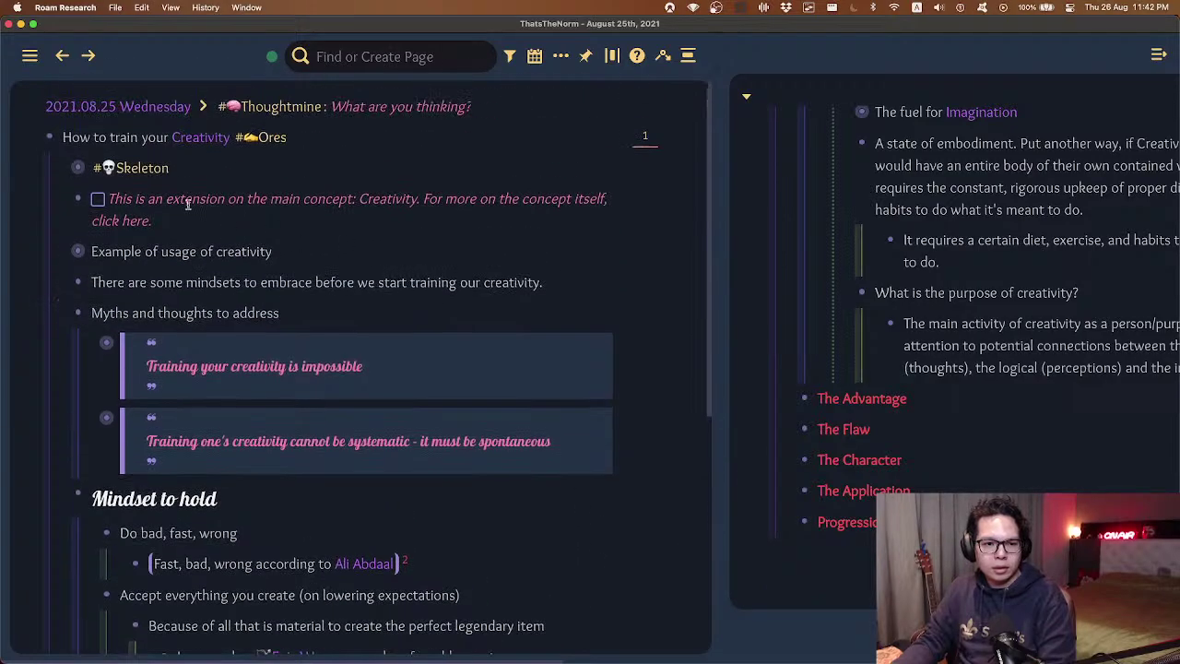
left_click(299, 171)
key("super+Down")
key("super+Up")
left_click(708, 387)
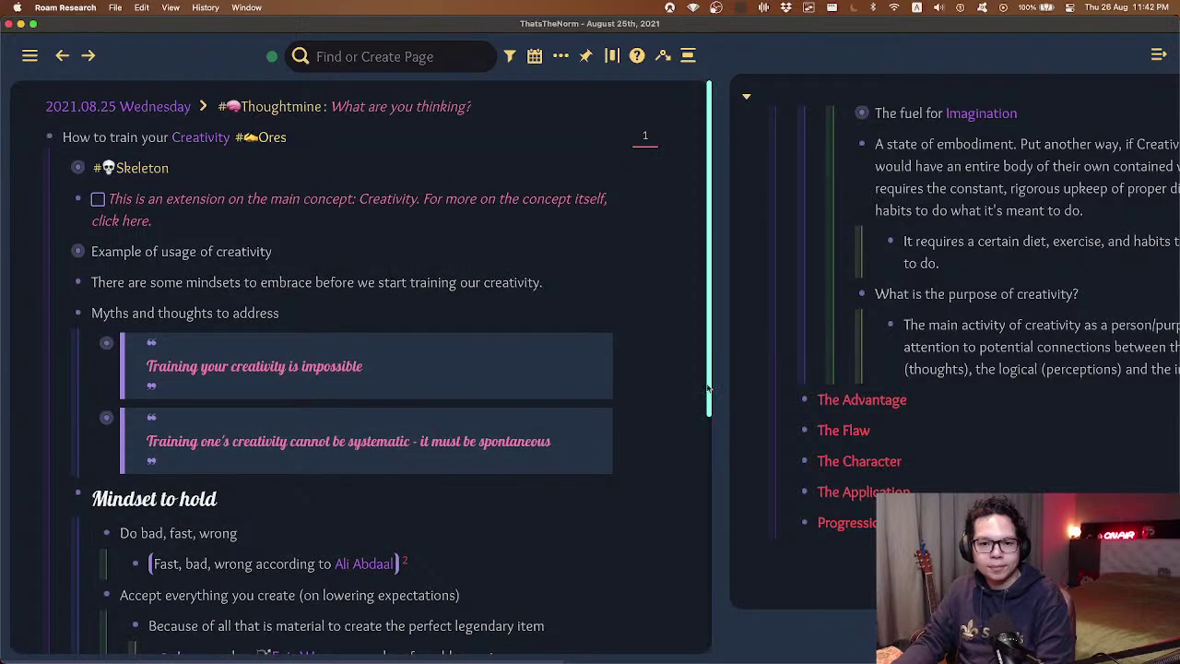
- Collapse "The Concept" section under Alloys on the Creativity page
scroll(708, 387, "right", 10)
scroll(656, 414, "left", 3)
scroll(455, 412, "left", 3)
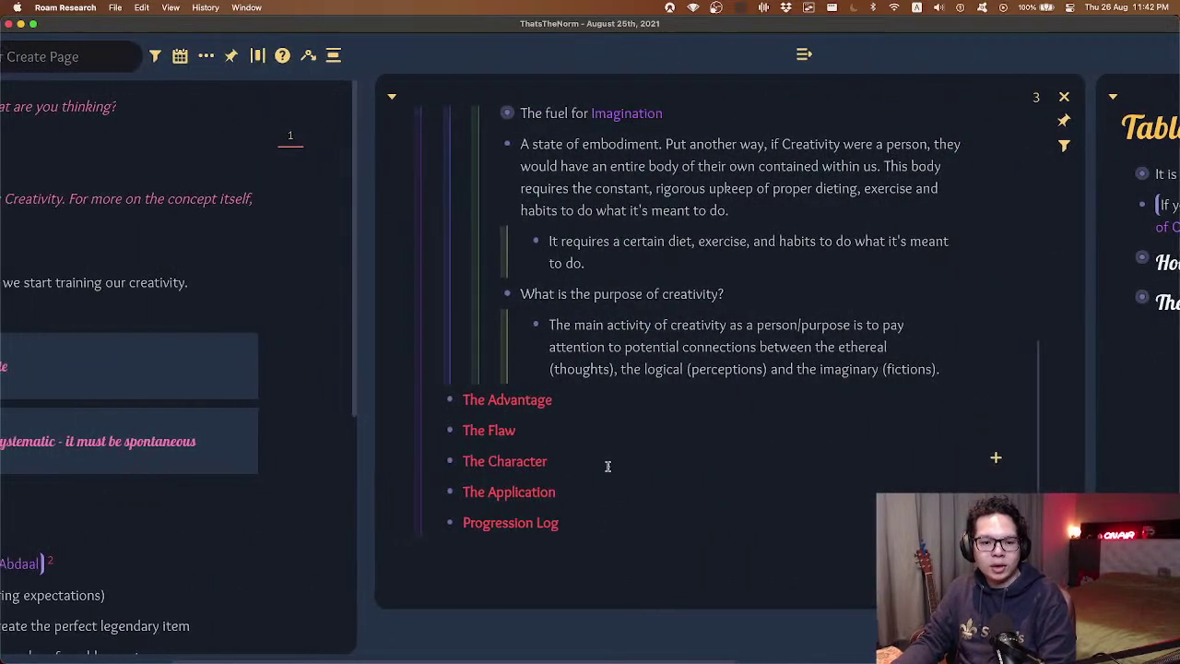
scroll(608, 465, "left", 1)
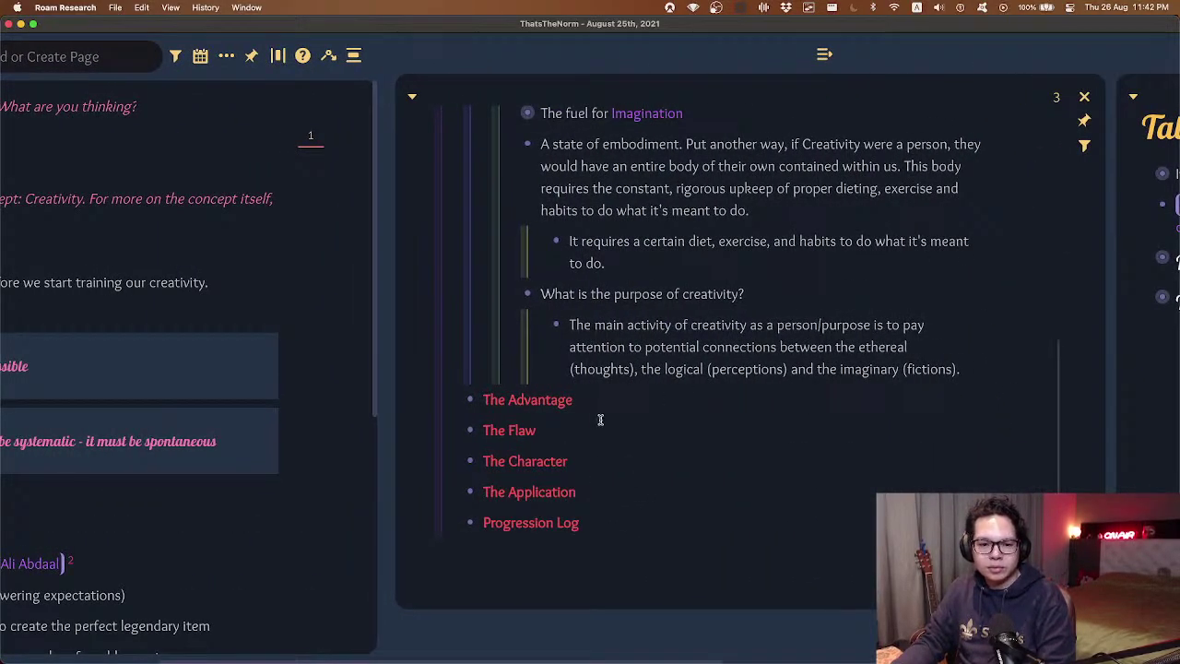
scroll(598, 419, "up", 10)
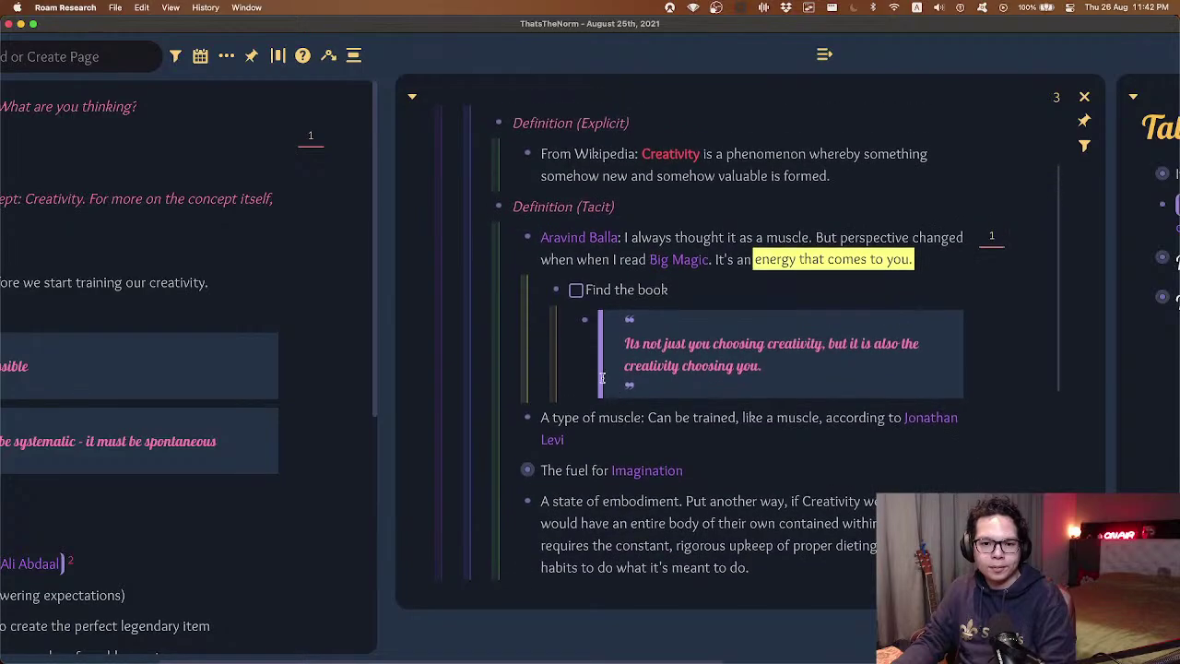
left_click(601, 204)
key("ctrl+Up")
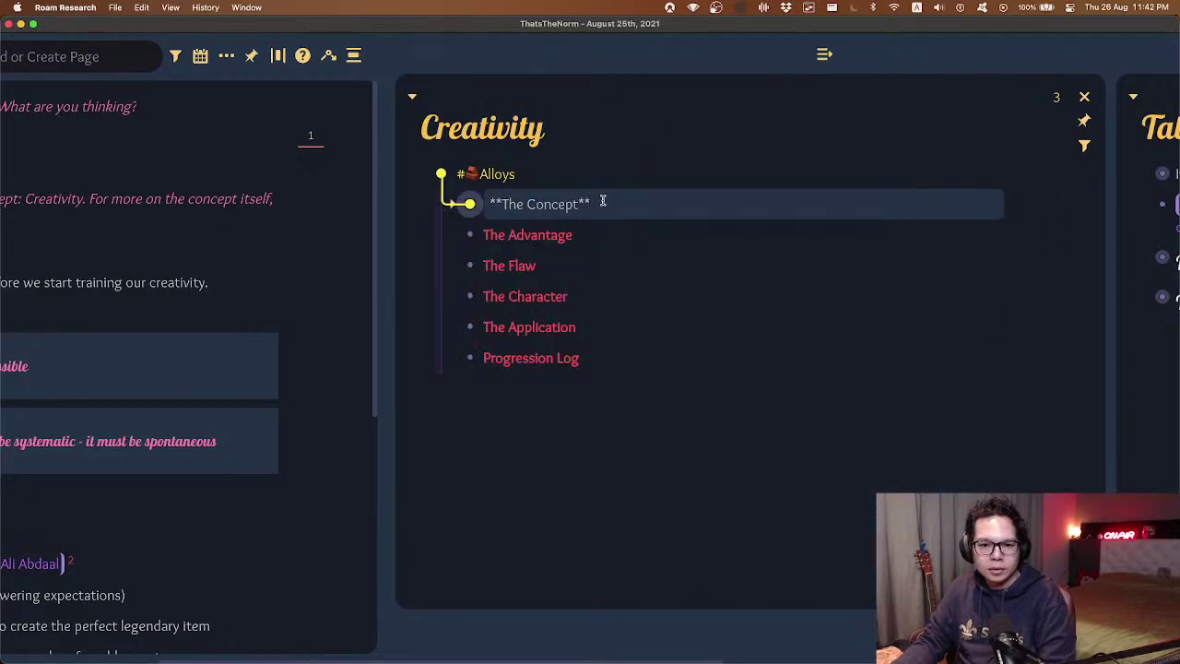
- Highlight the section headings below "The Concept" on the Creativity page, expand "The Concept" for a brief look and collapse it again
left_click_drag(596, 228, 649, 394)
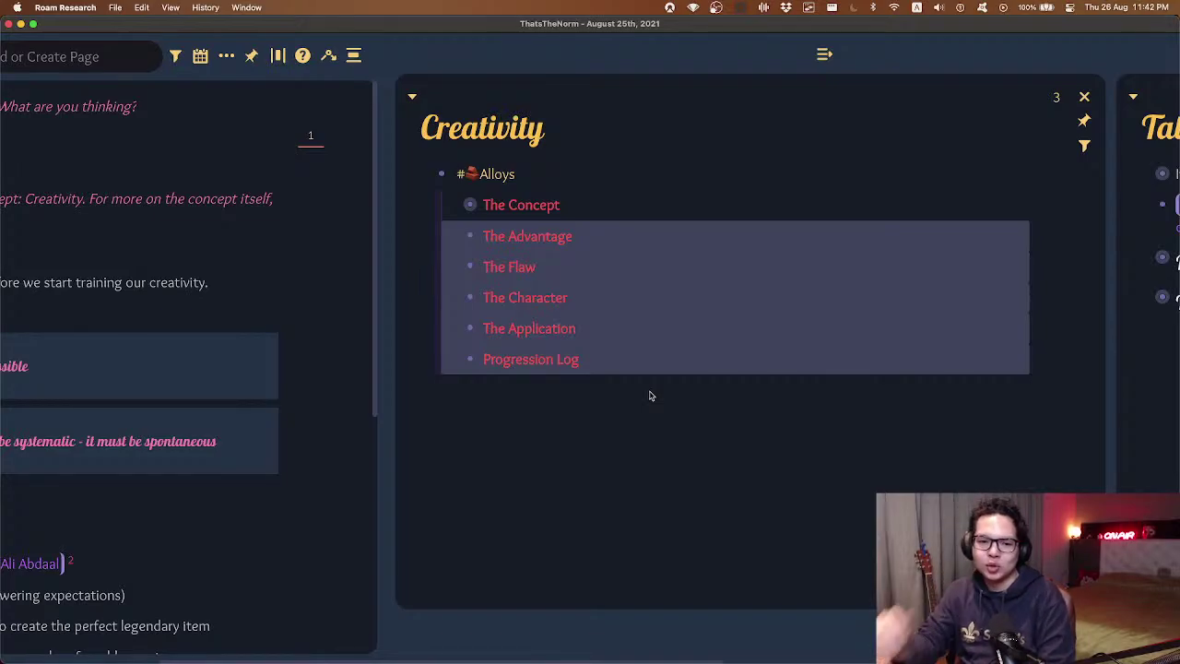
left_click(618, 204)
key("super+Down")
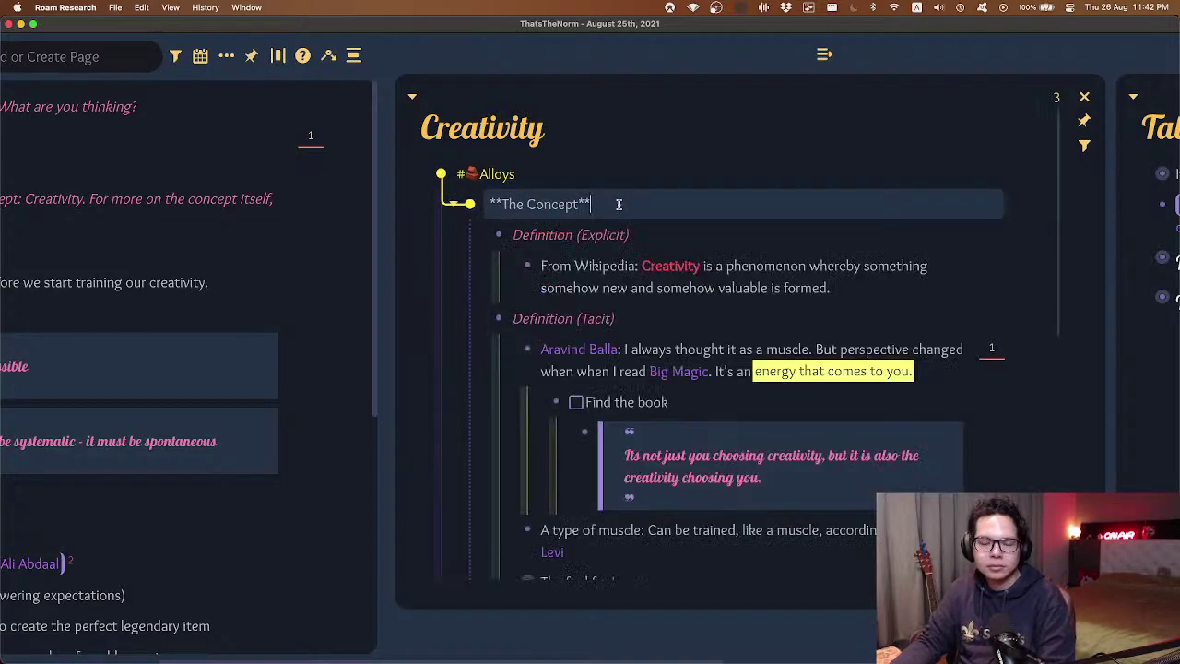
key("super+Up")
- Go through the Creativity page's section headings one by one, from "The Concept" to "Progression Log", and compare them with the Alloys tag above
left_click_drag(516, 204, 582, 202)
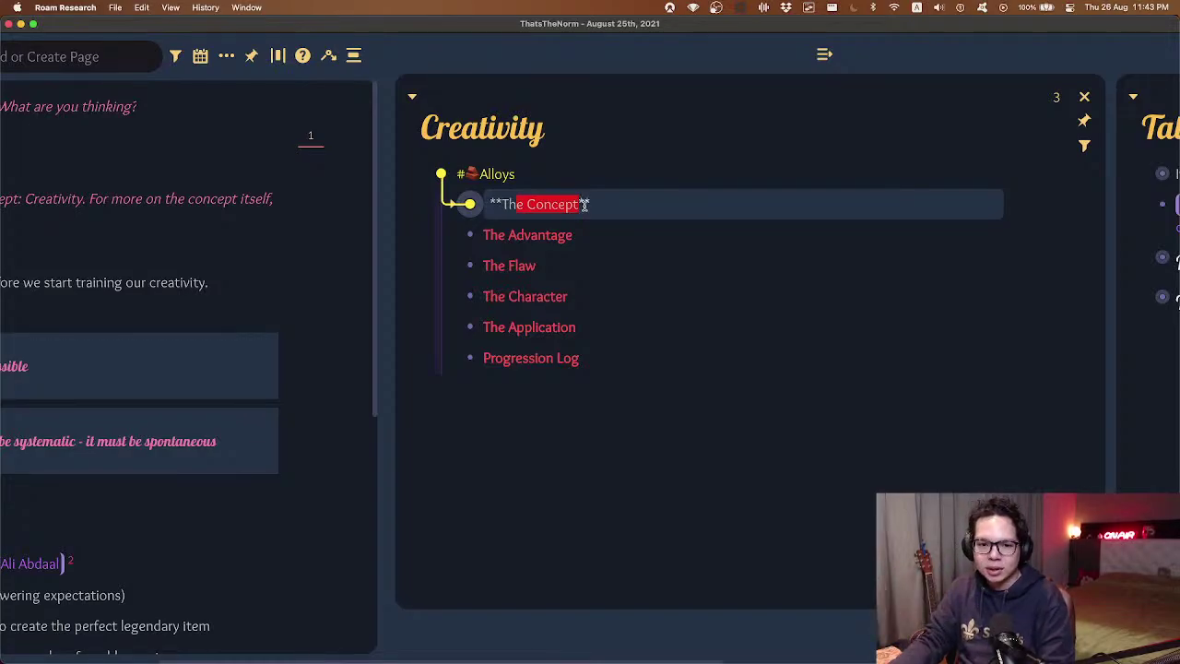
left_click(585, 234)
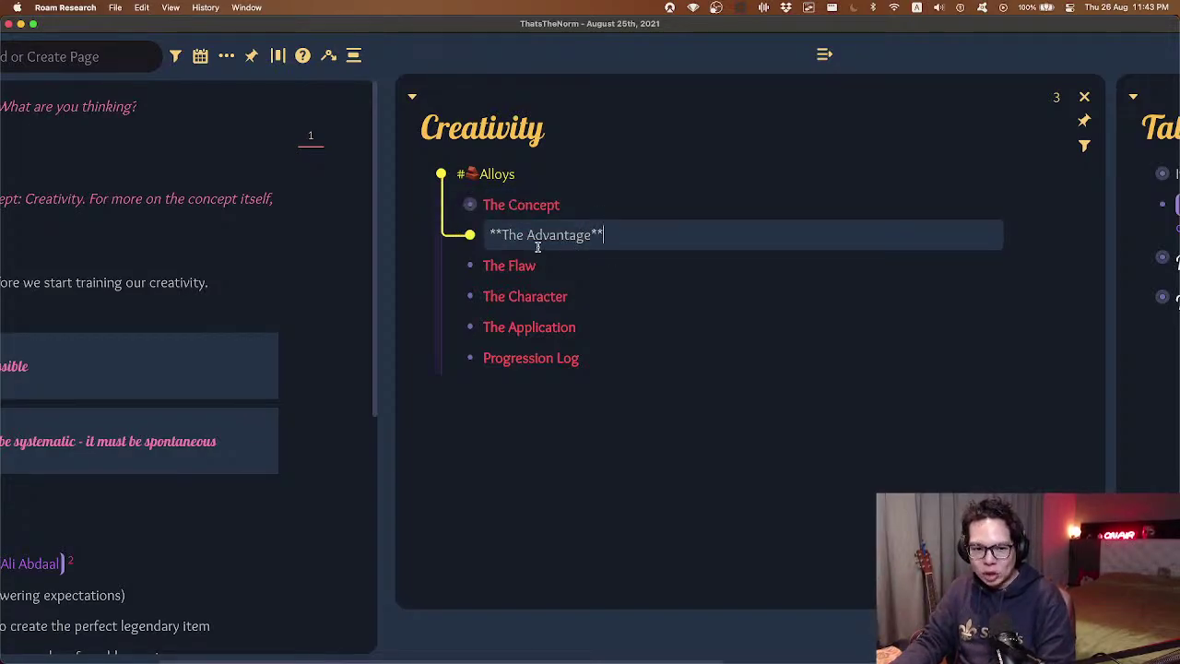
left_click(510, 268)
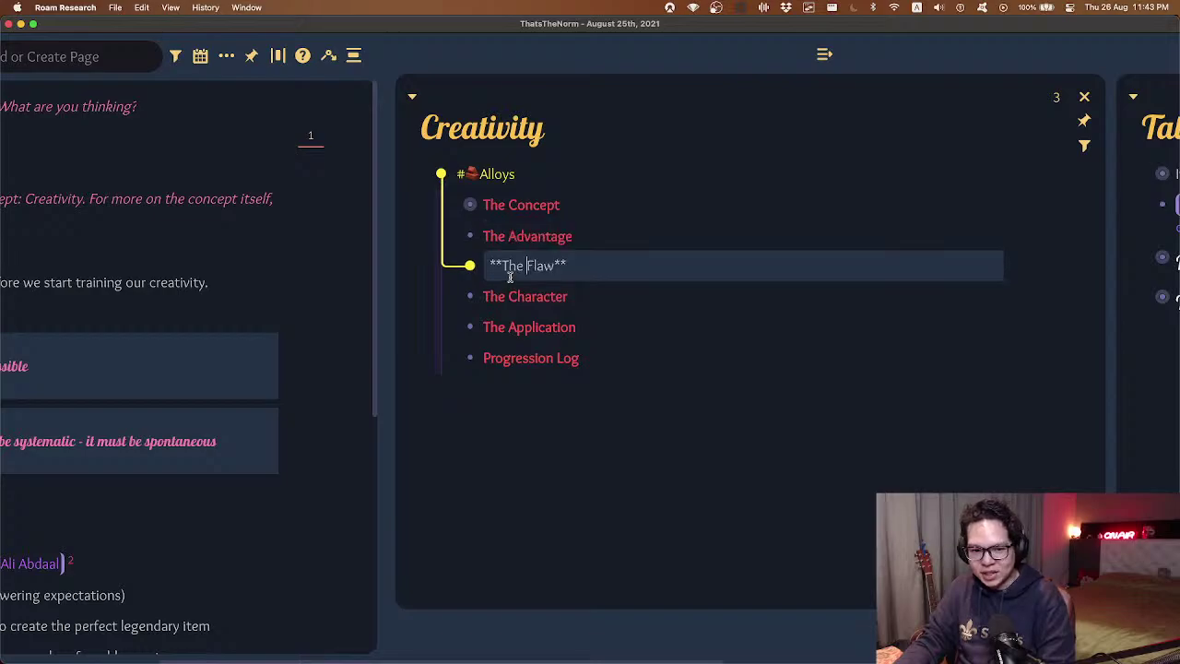
left_click(572, 296)
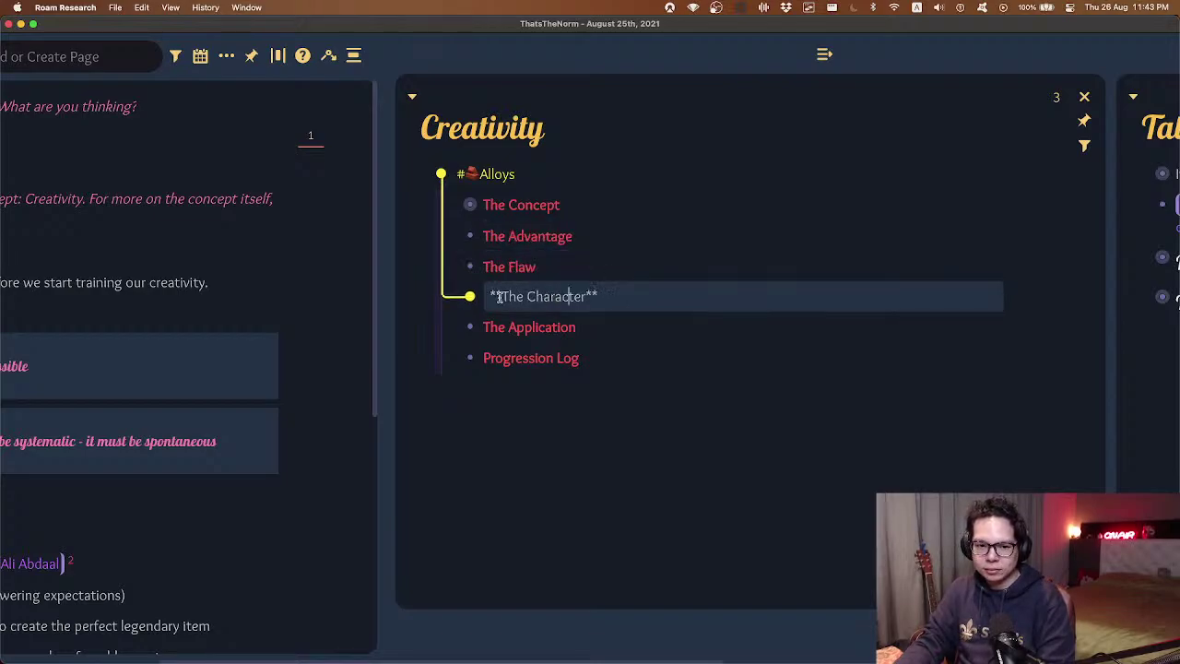
left_click_drag(501, 296, 613, 296)
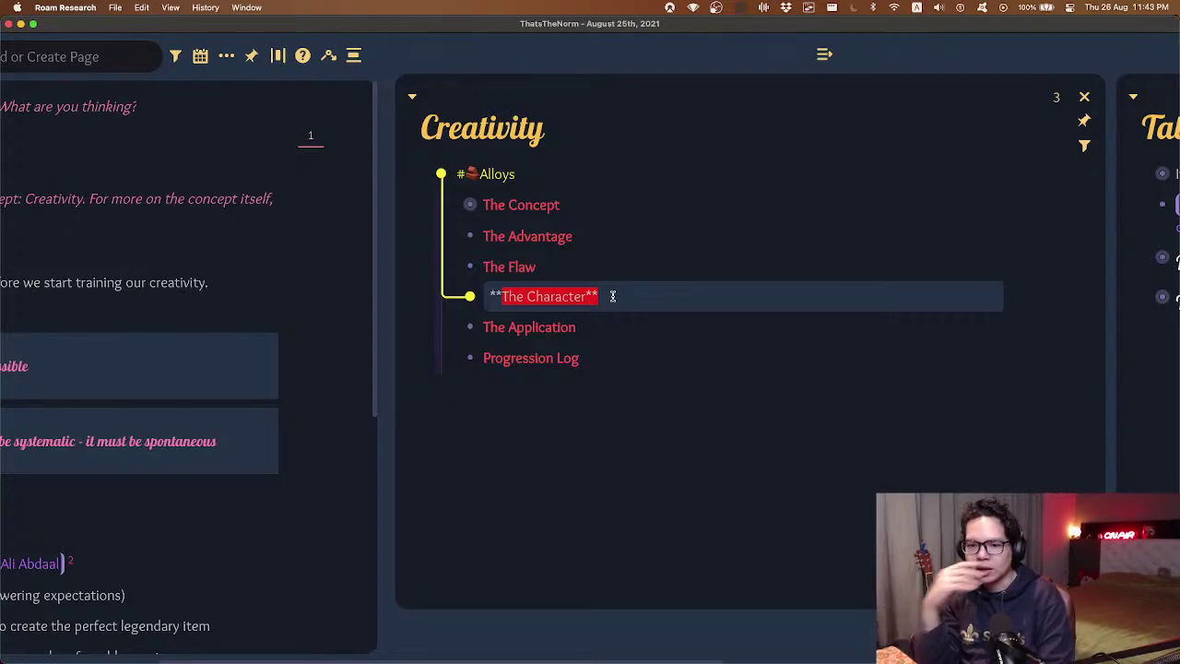
left_click(581, 327)
left_click_drag(508, 328, 656, 336)
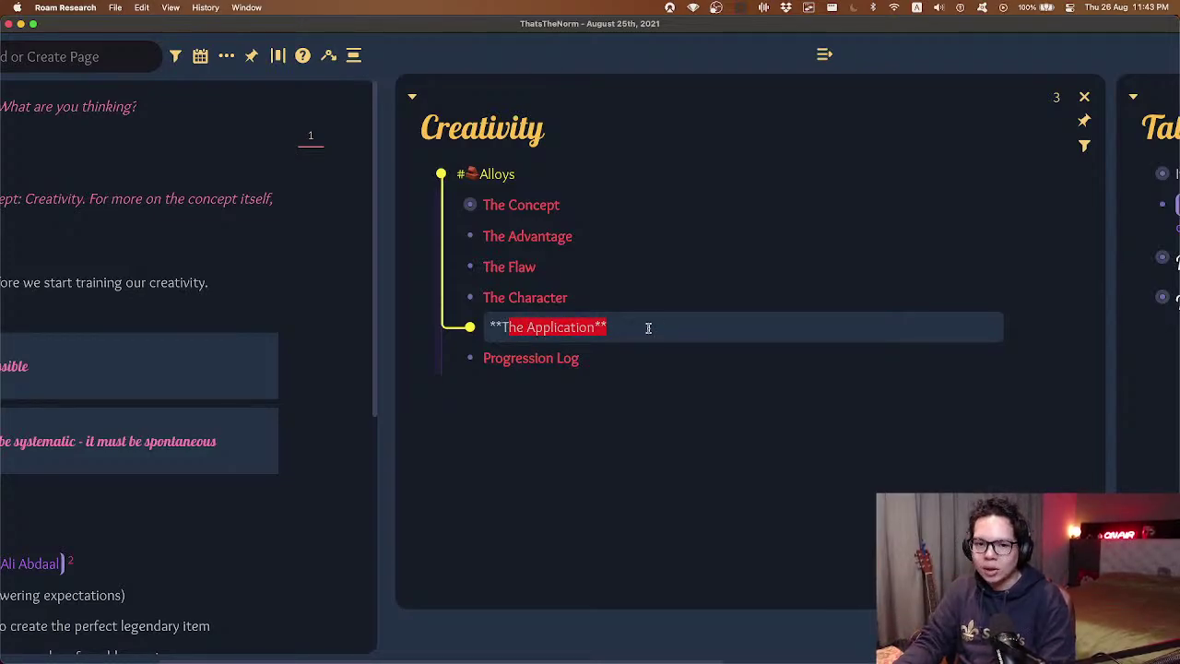
left_click(648, 329)
left_click(507, 366)
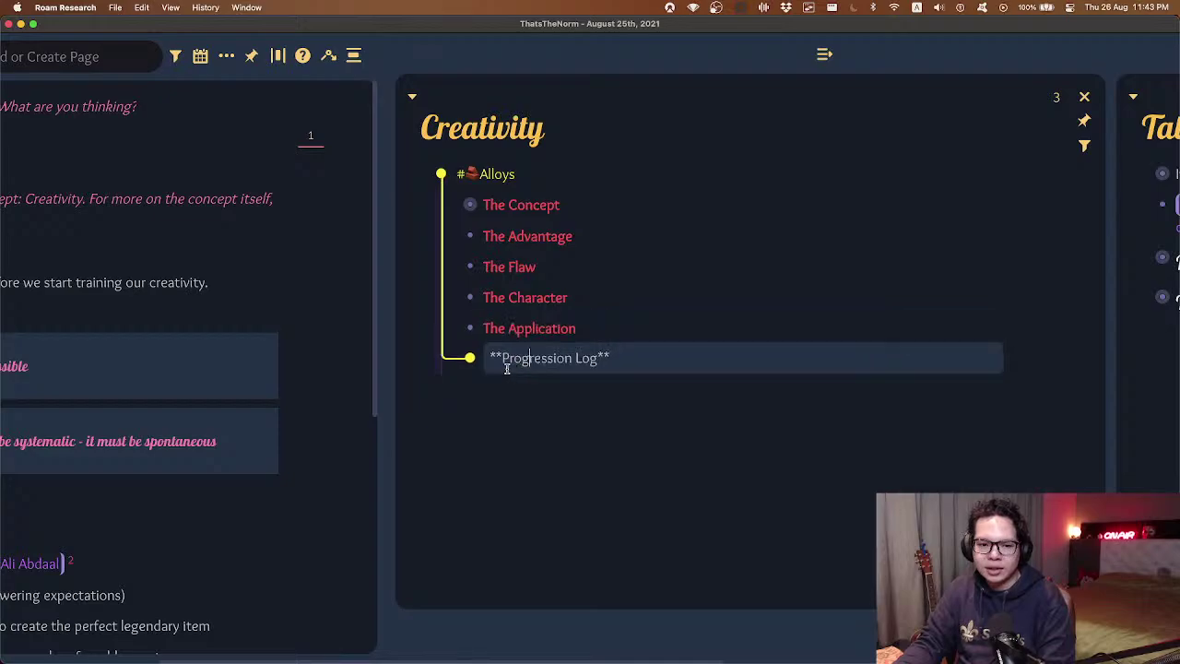
left_click(648, 365)
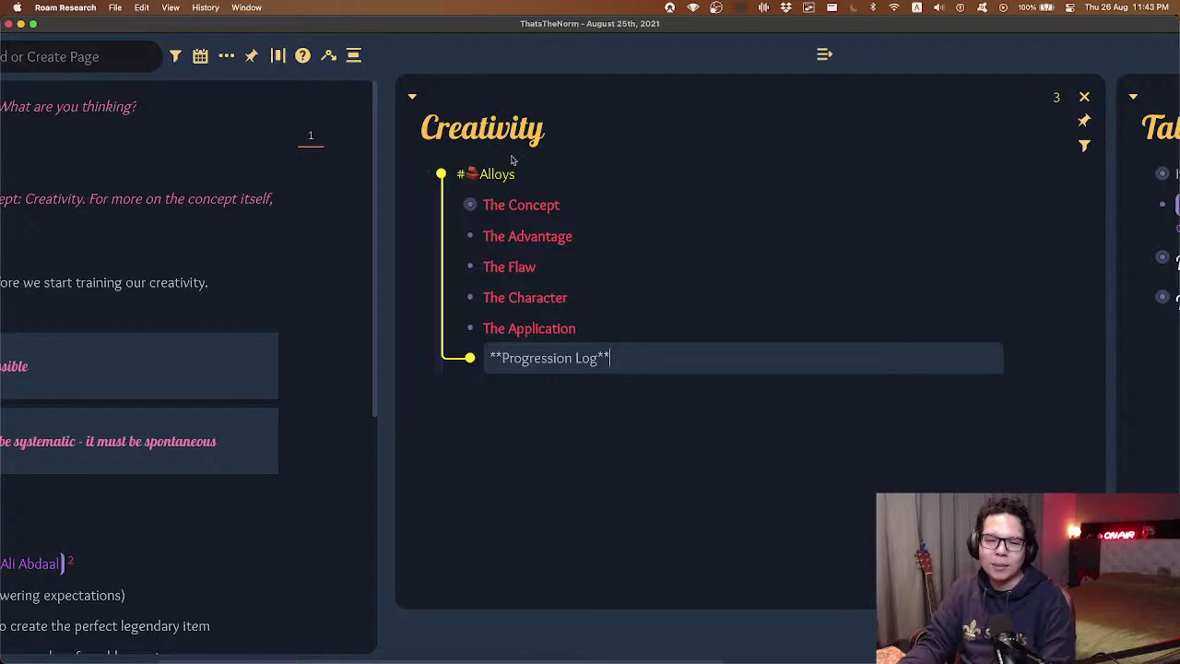
left_click(660, 282)
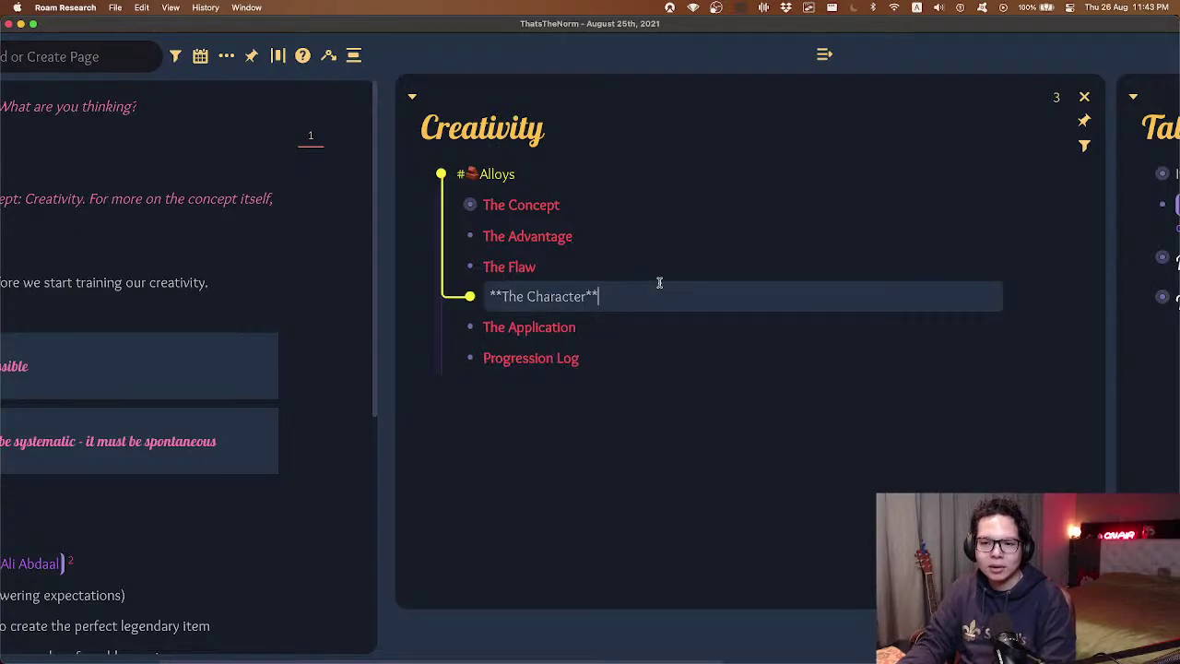
left_click(561, 174)
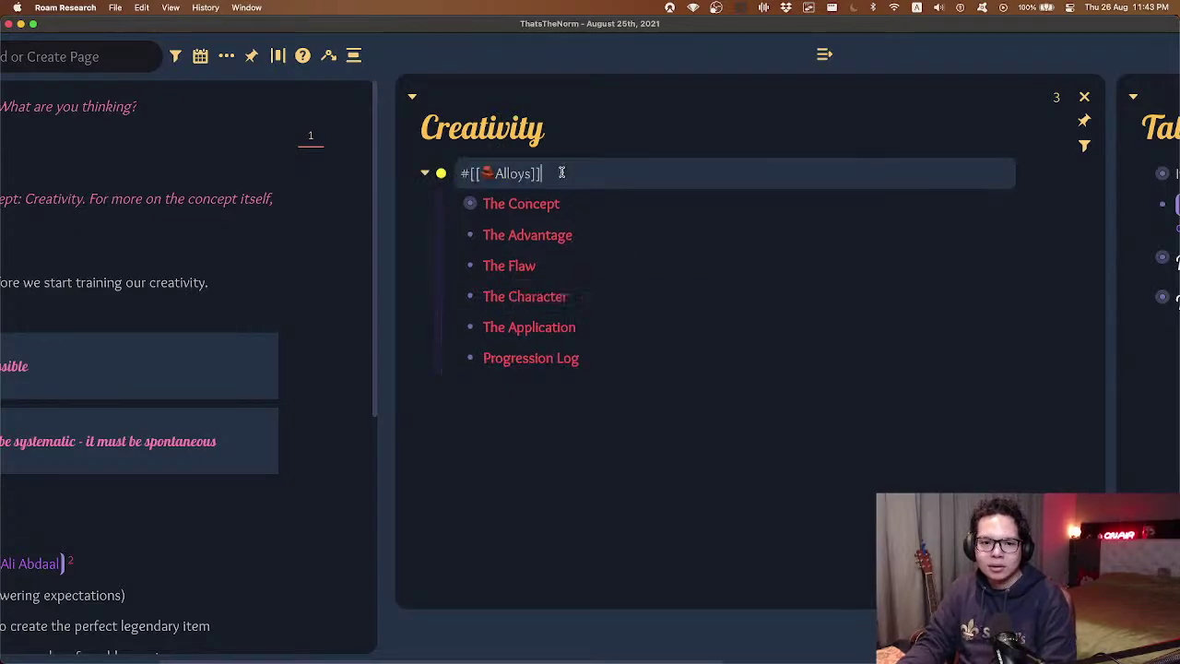
left_click(657, 360)
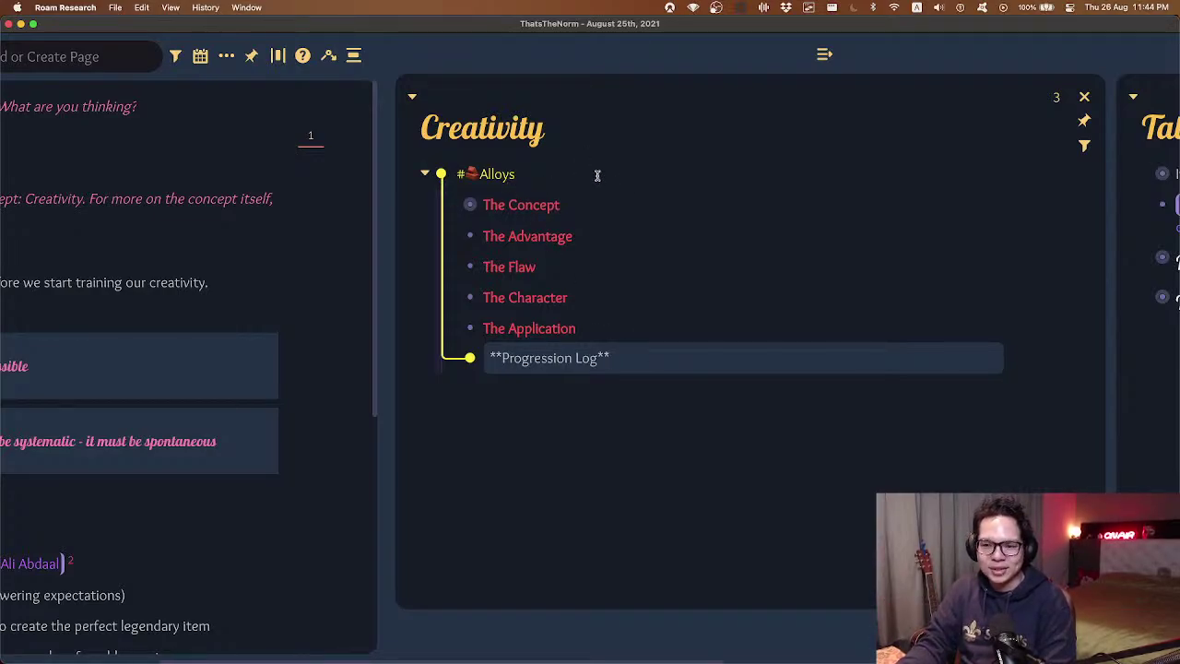
left_click(761, 419)
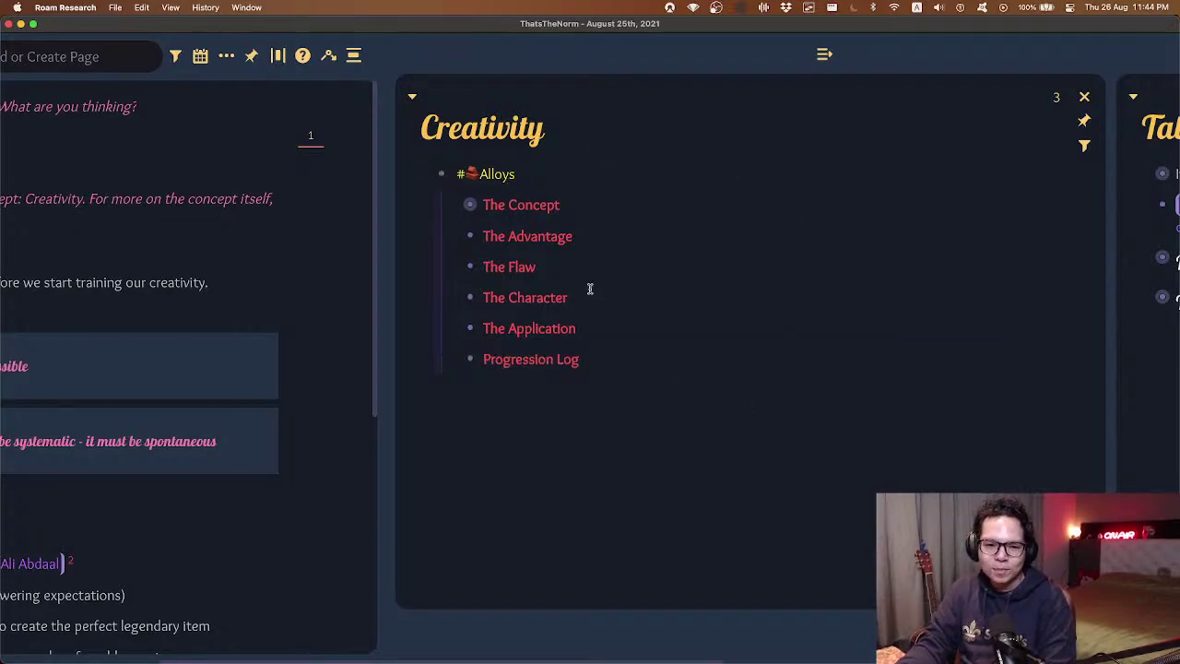
- Replace the Alloys tag at the head of the Creativity page with the Ores tag
left_click(554, 175)
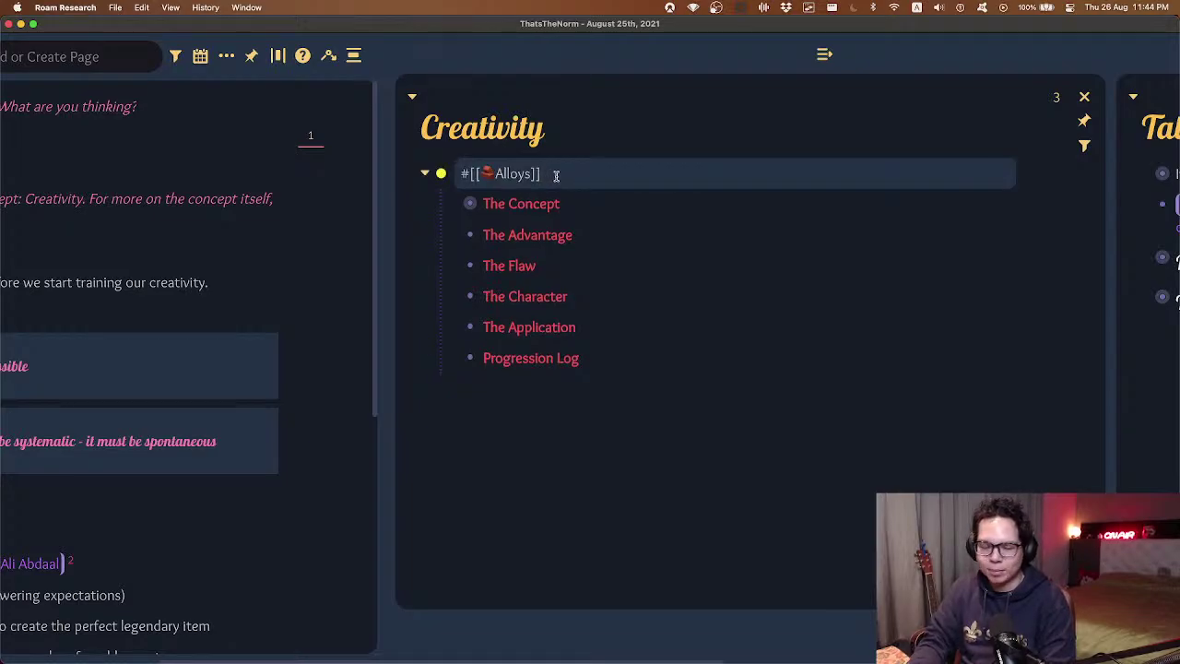
key("super+a")
key("BackSpace")
type("#ores")
key("Return")
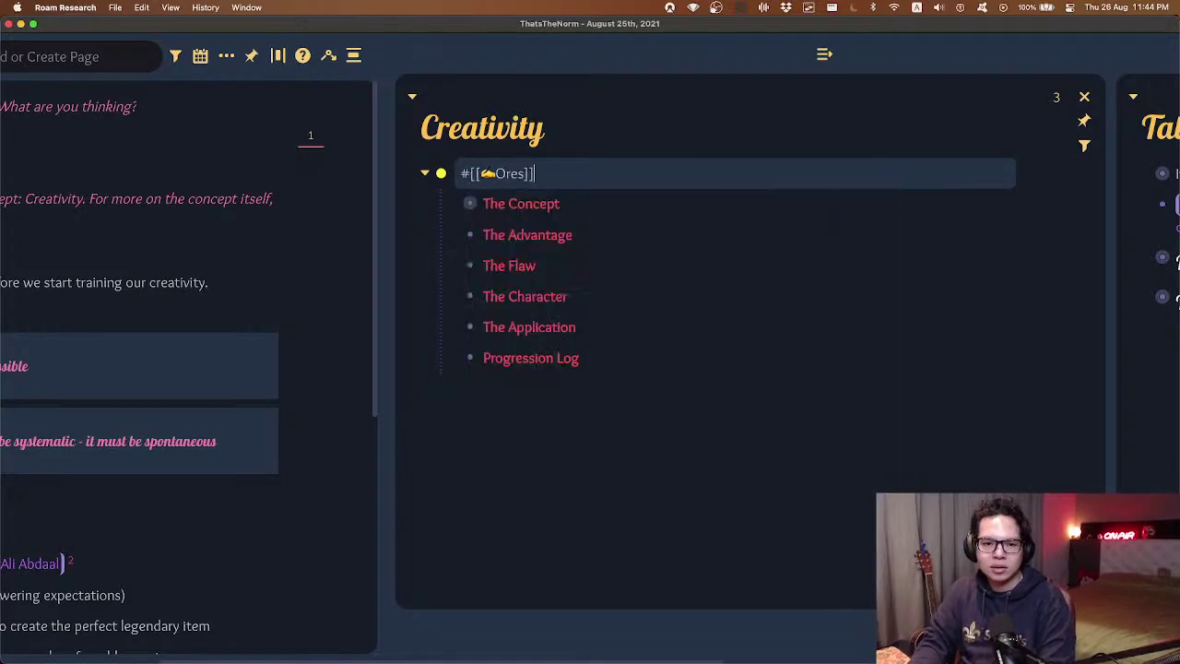
key("Escape")
scroll(614, 335, "right", 5)
scroll(582, 360, "left", 4)
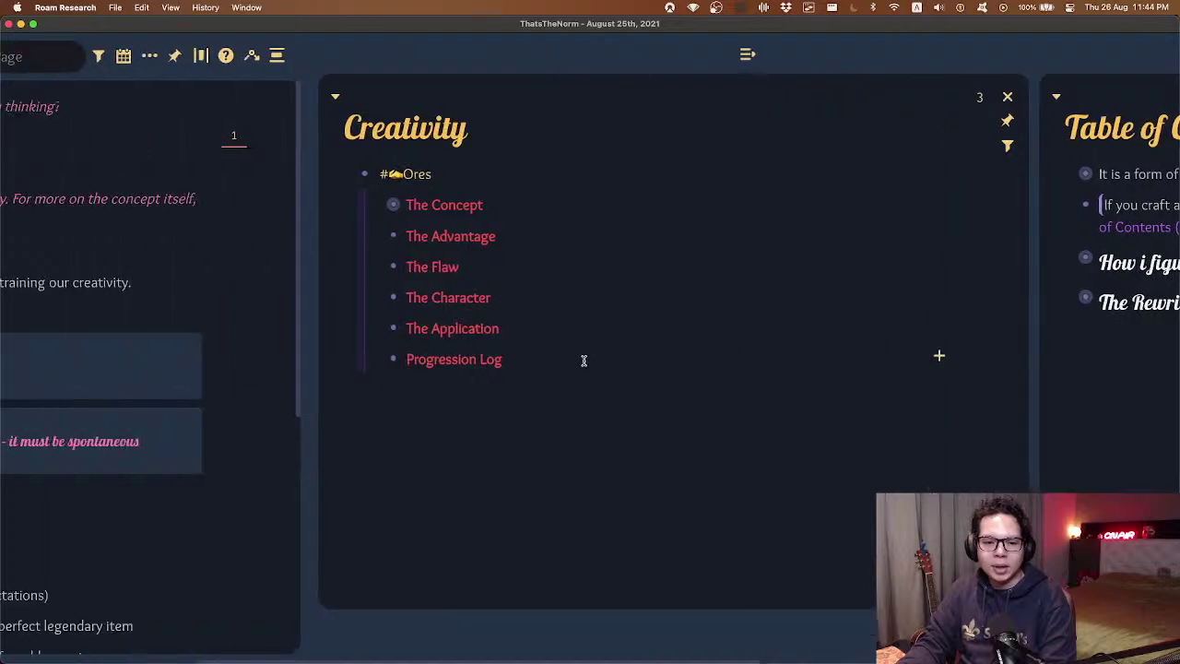
- Add a child entry under "Progression Log" with today's date and the text "Wrote extra here on Flaw"
left_click(582, 361)
key("Return")
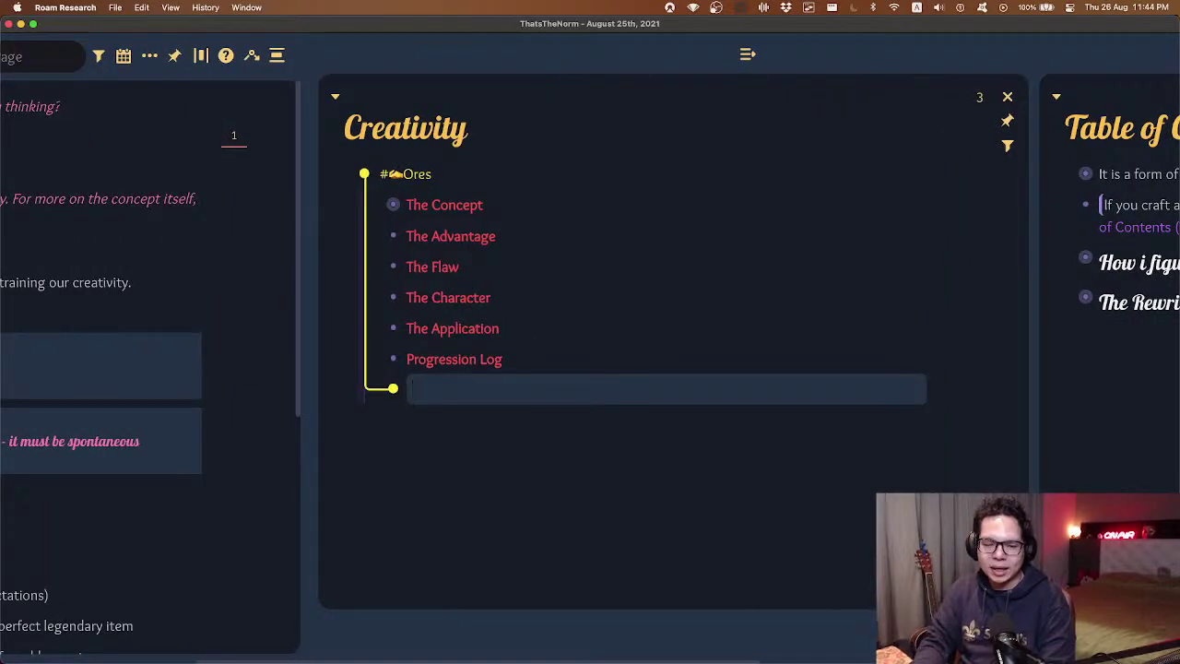
key("Tab")
type("/today")
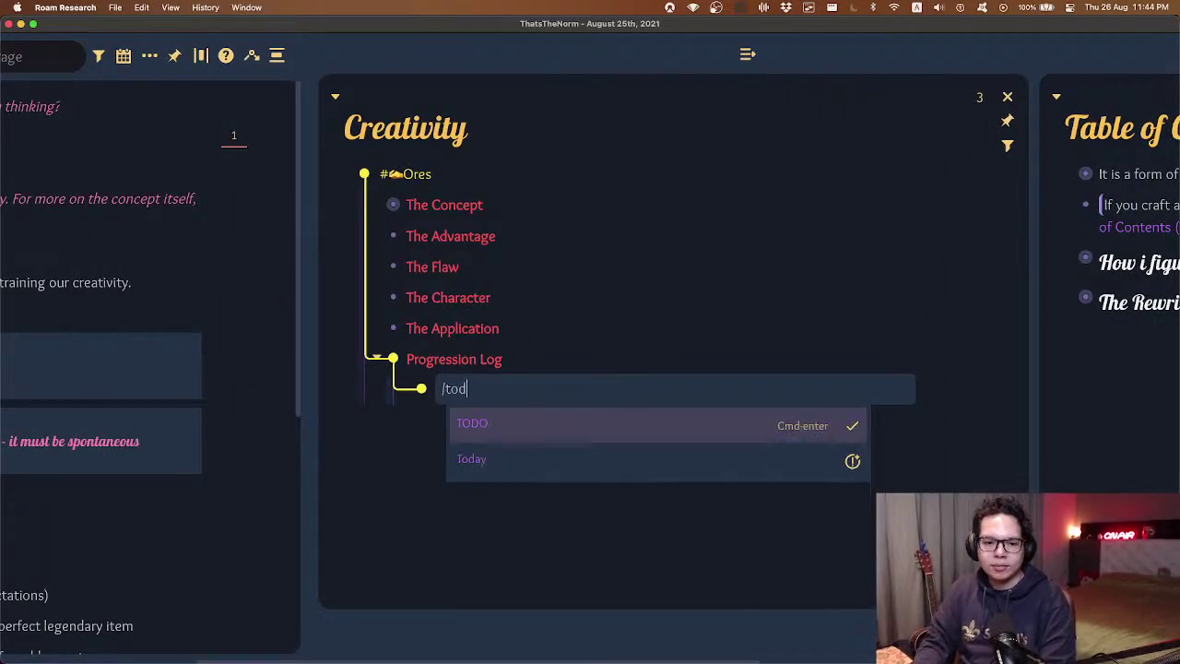
key("Return")
type("Wrote ext")
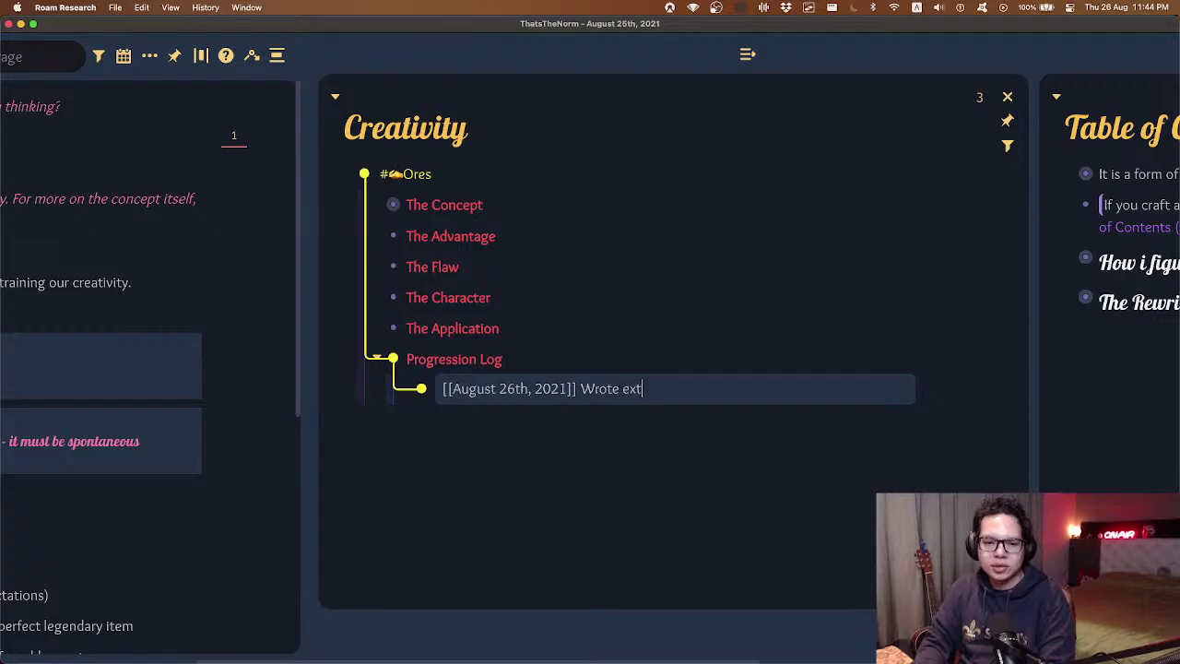
type("ra here on Fl")
key("BackSpace")
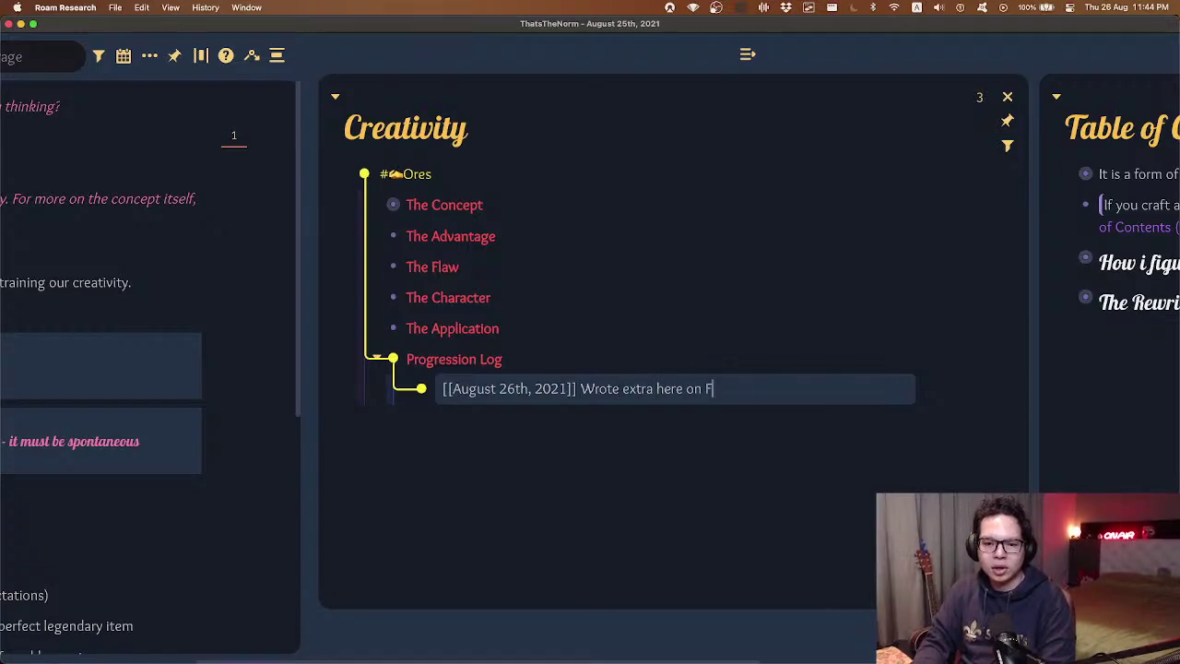
type("law")
key("Return")
- Add a second Progression Log entry with tomorrow's date and the text "Upgraded to Alloy"
type("/tomo")
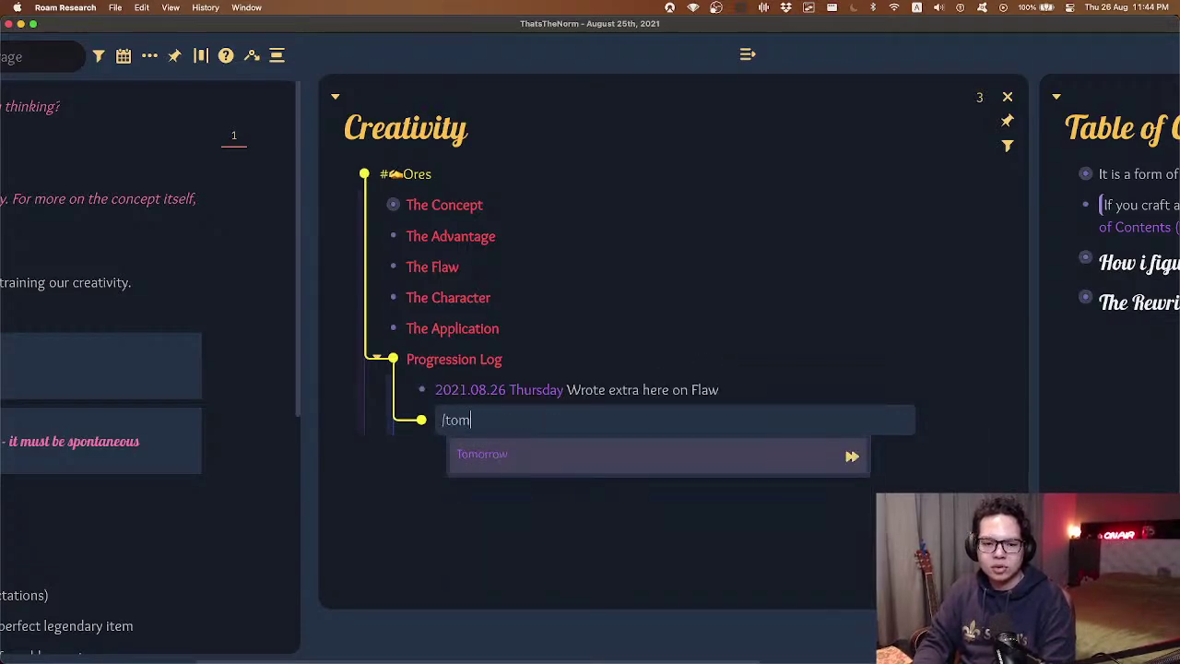
key("Return")
type("Upgraded t")
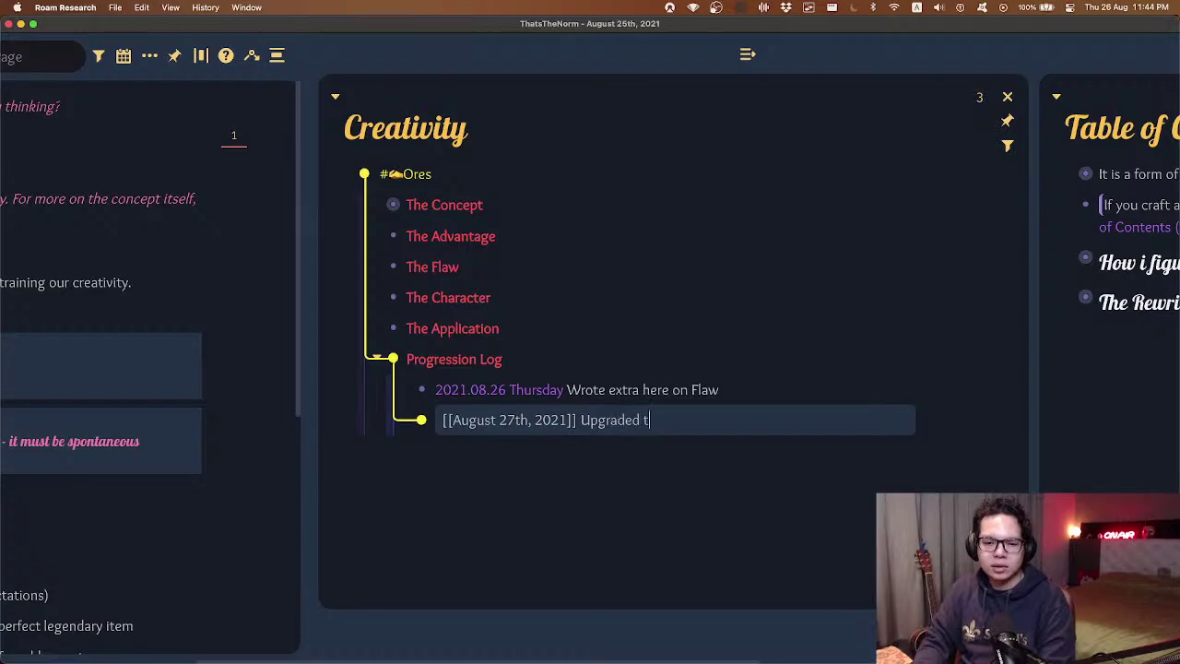
type("o Alloy")
key("Return")
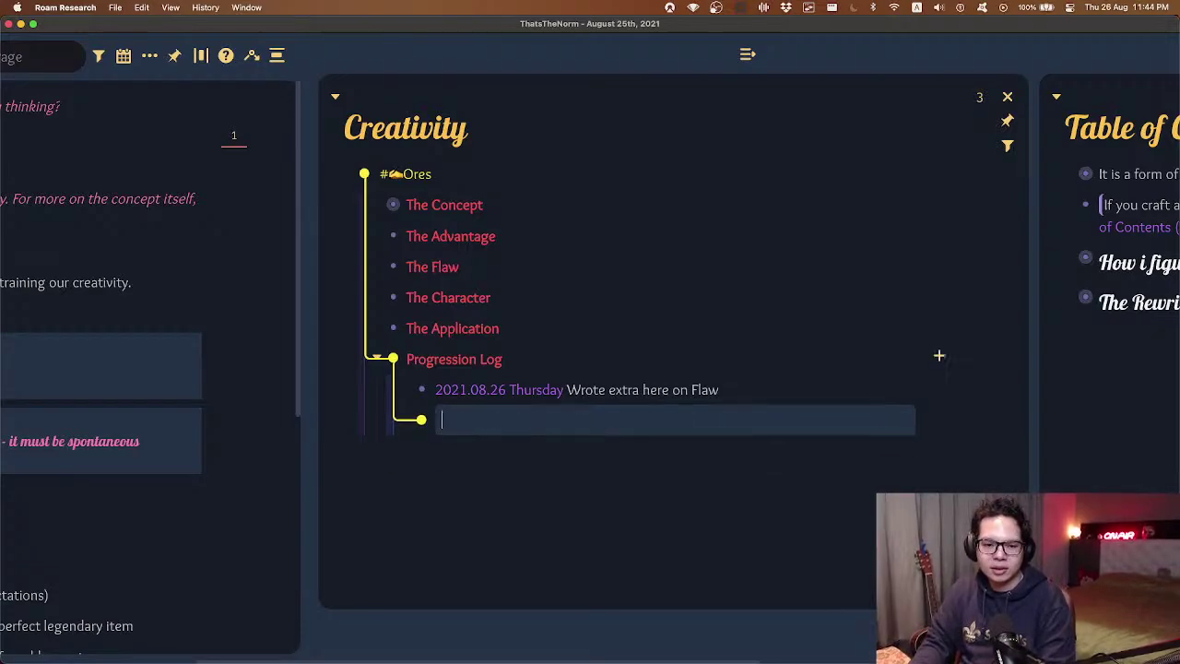
- Undo both dated entries under "Progression Log" on the Creativity page
key("super+z")
key("super+z")
key("super+z")
key("super+z")
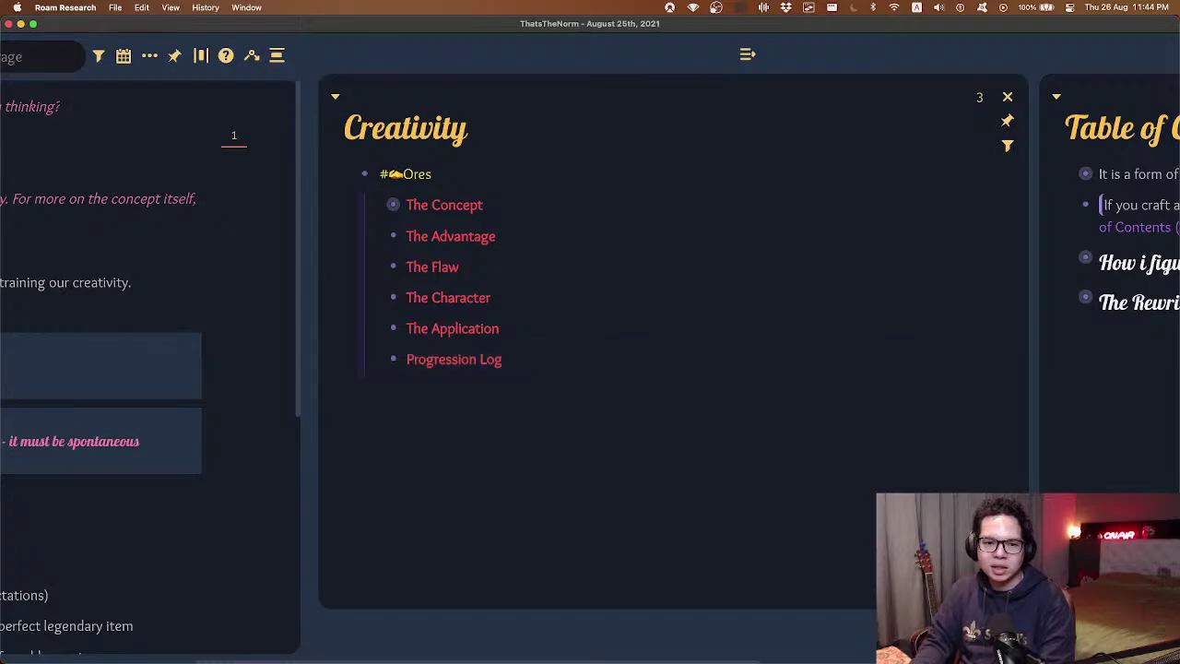
key("Escape")
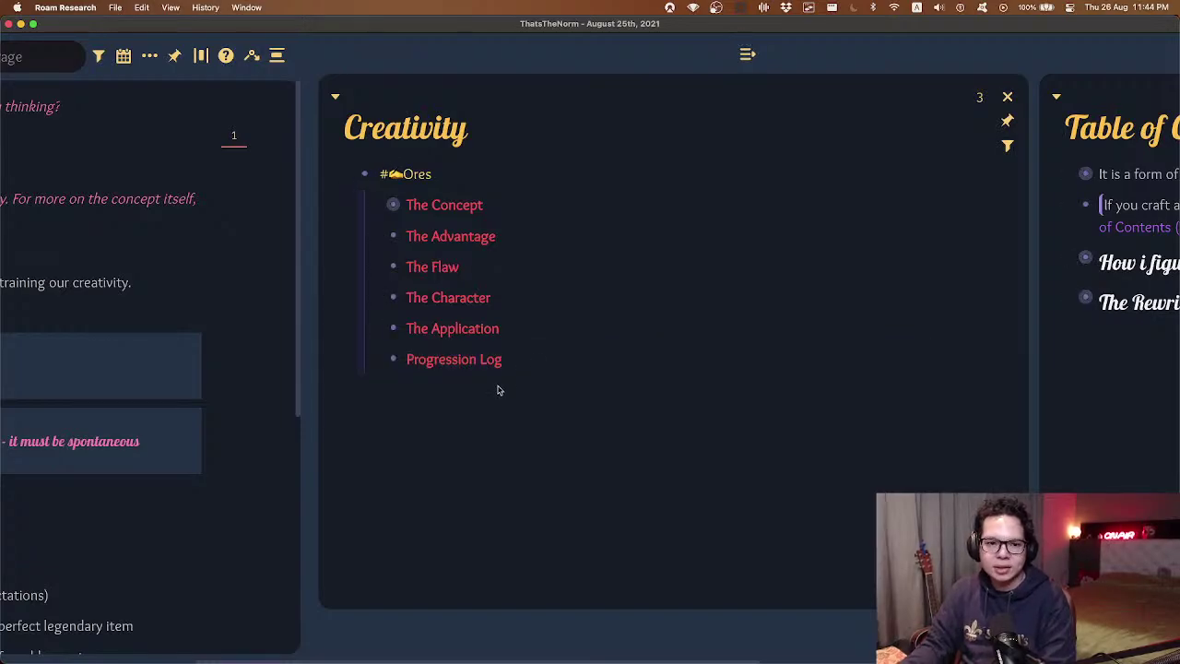
- Close the "Table of Contents (TOC)" page that is open beside the Creativity page
scroll(695, 253, "right", 4)
scroll(698, 249, "left", 8)
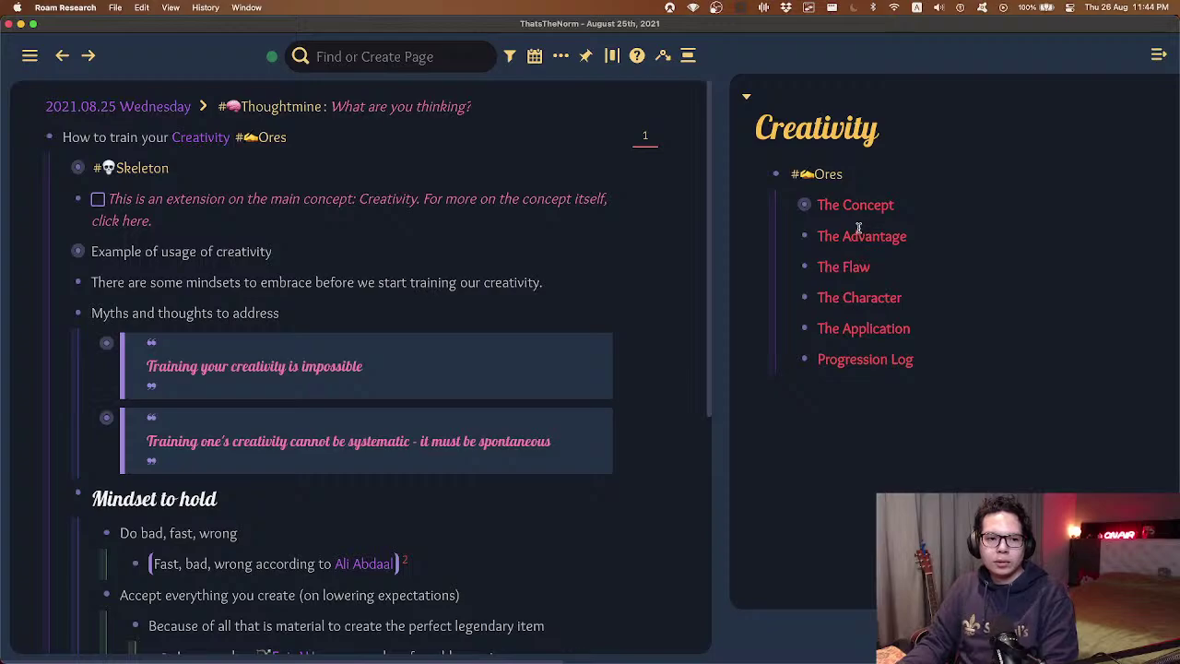
scroll(859, 230, "right", 4)
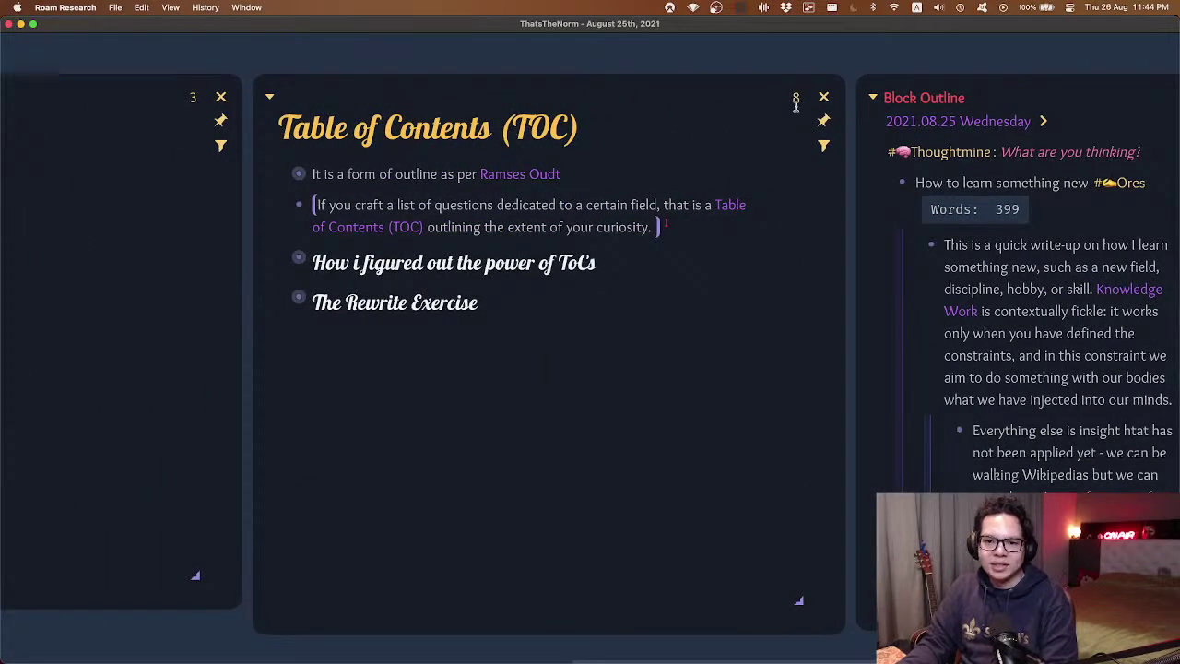
left_click(823, 96)
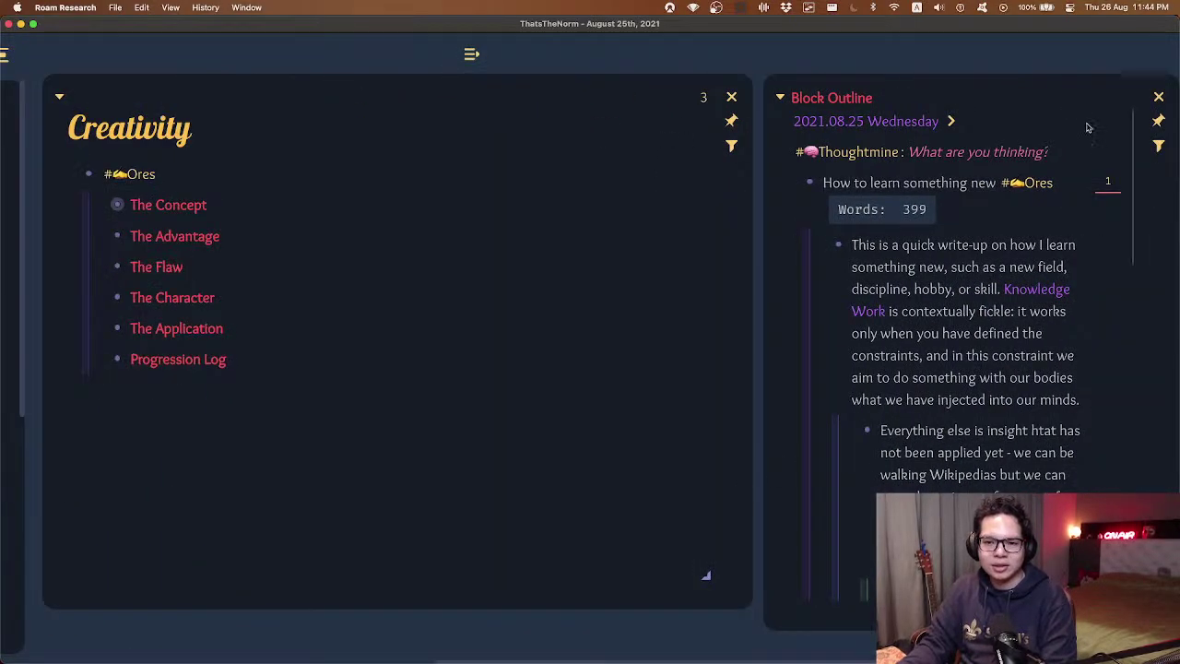
- Narrow the Creativity pane, widen the "How to learn something new" block outline pane and return to the main outline
left_click_drag(710, 576, 848, 532)
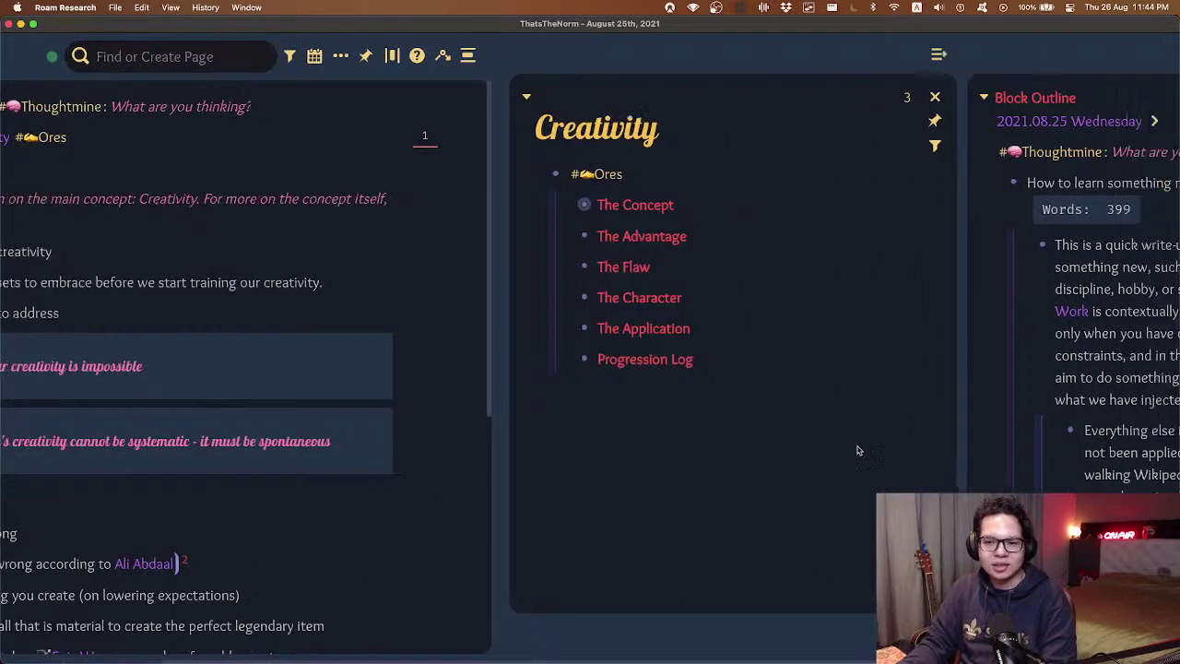
scroll(858, 451, "right", 2)
left_click_drag(1125, 597, 1169, 585)
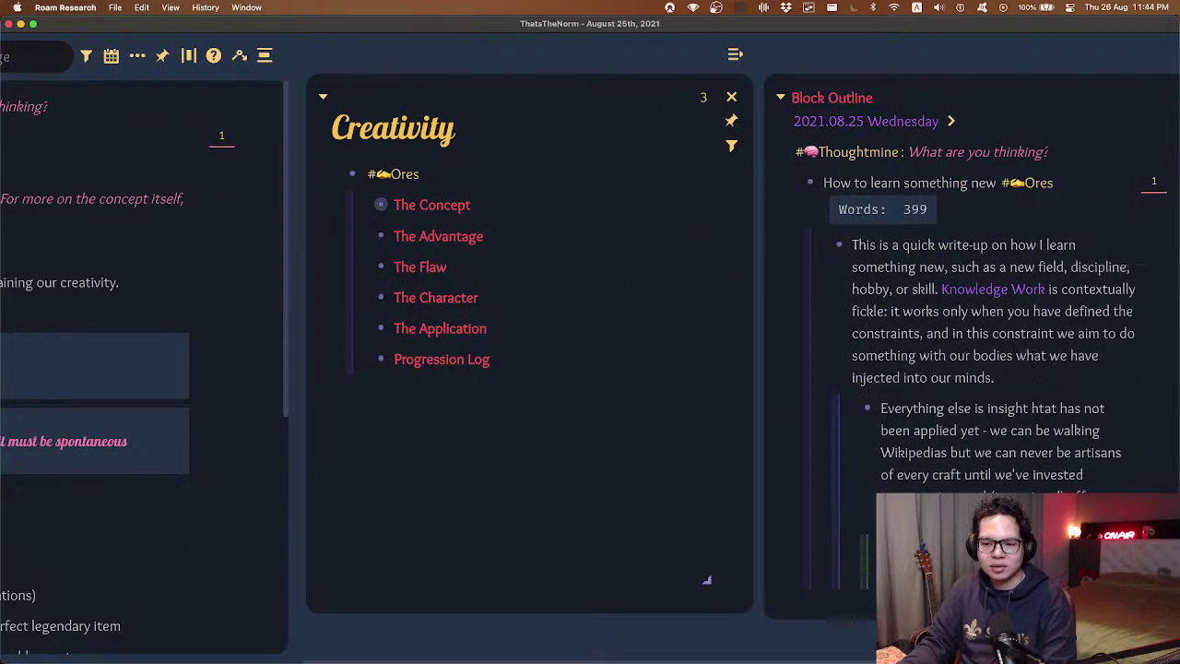
scroll(617, 461, "left", 3)
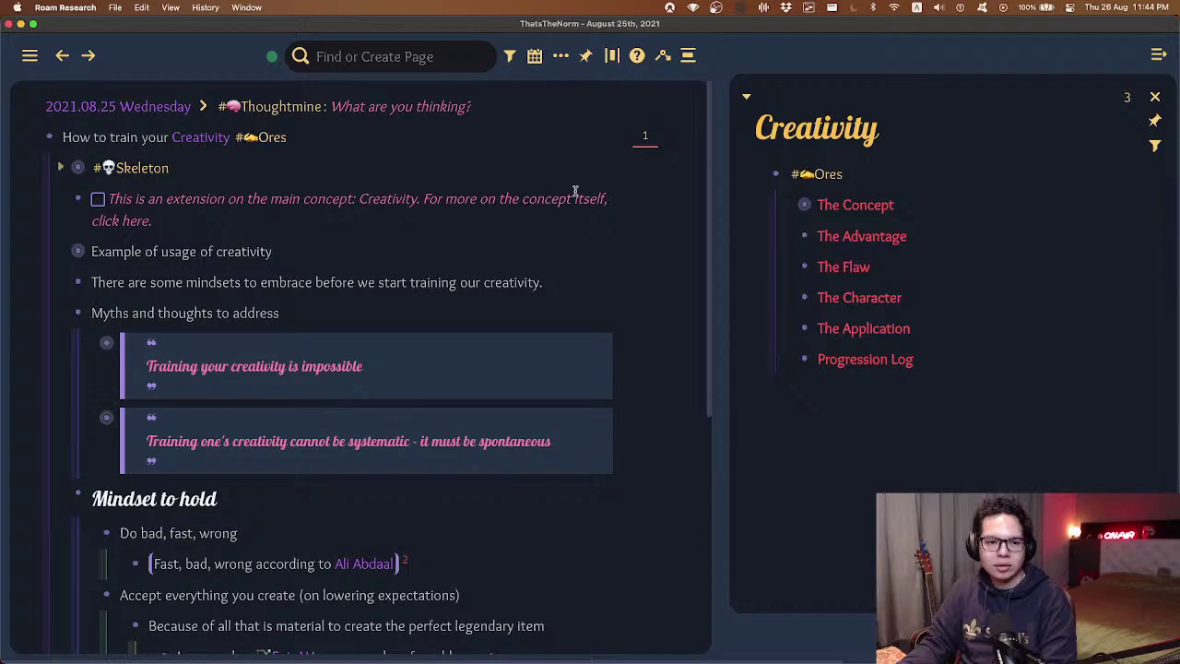
- Open the daily notes and collapse the nested bullets so only the top-level ones show
key("alt+shift+d")
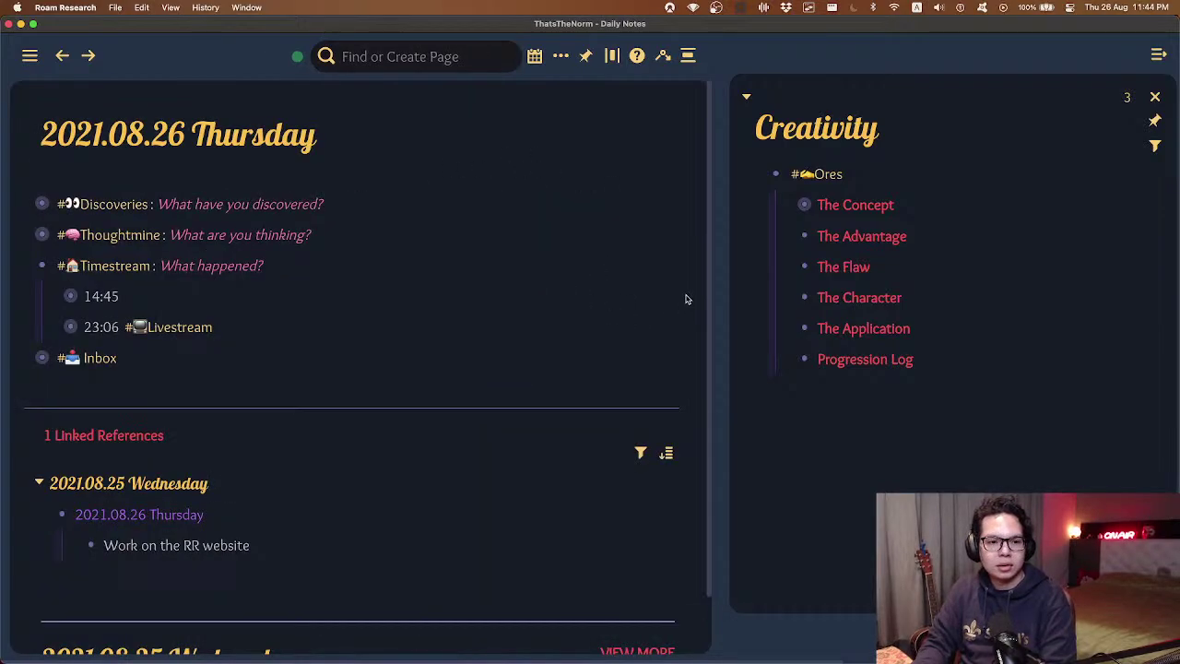
key("ctrl+j")
key("c")
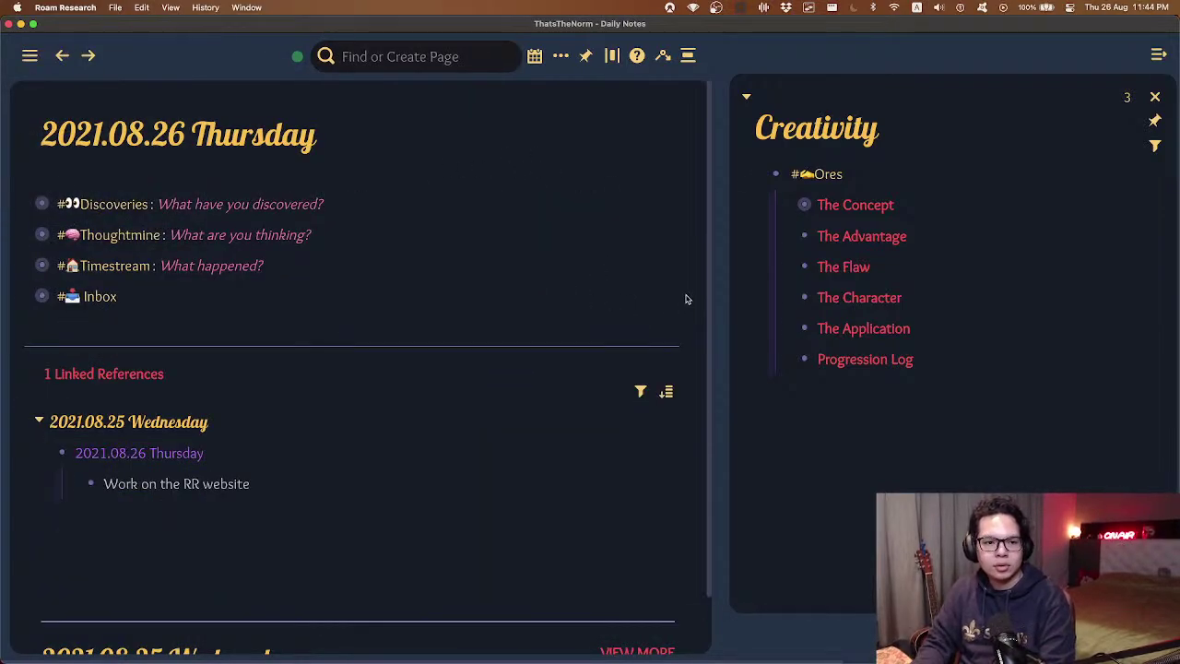
- Go to "The Forge" page
key("f")
key("t")
key("f")
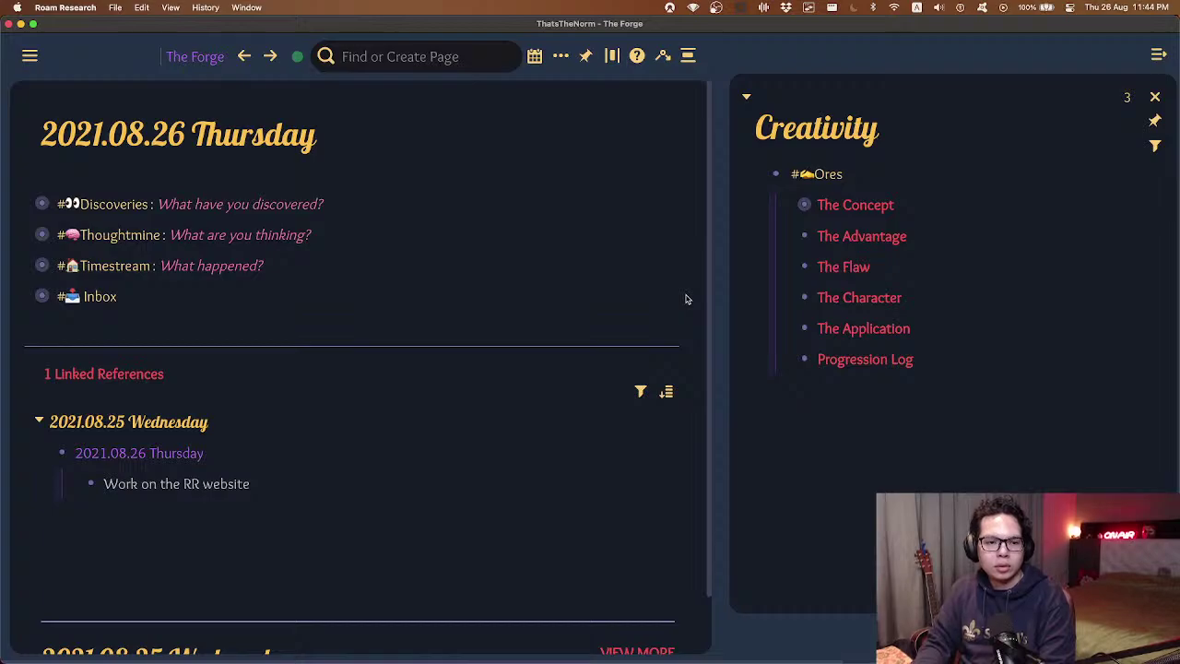
- Expand the "Finish these:" bullet on The Forge page to view its items, and collapse it again
key("f")
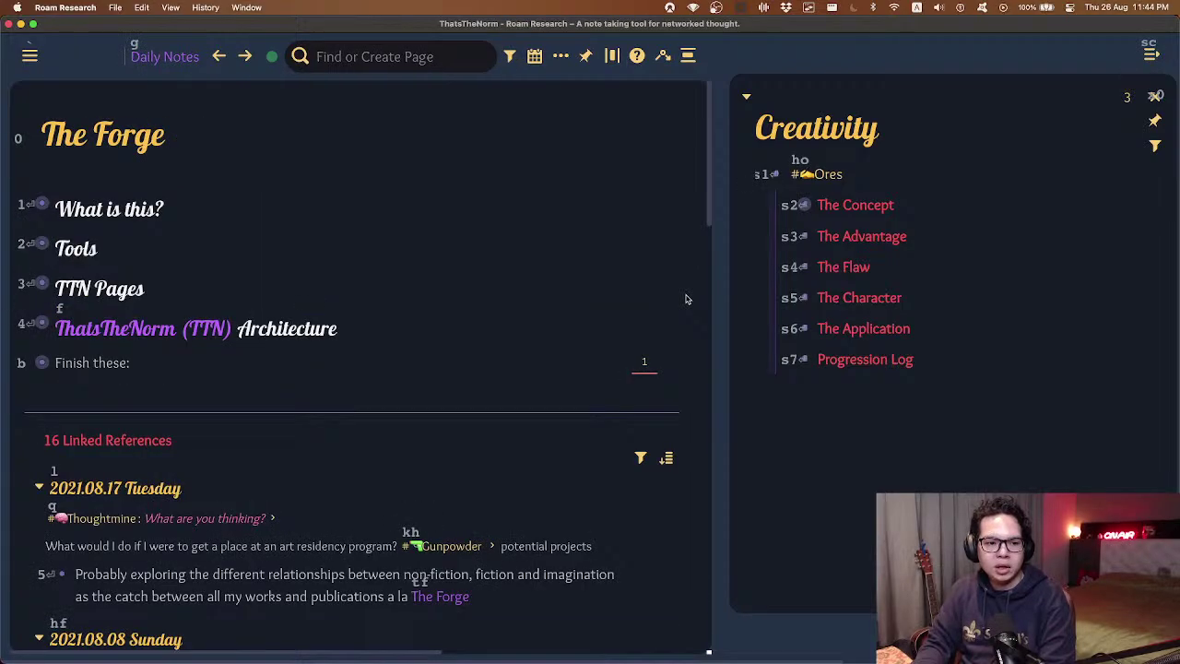
key("b")
key("super+Down")
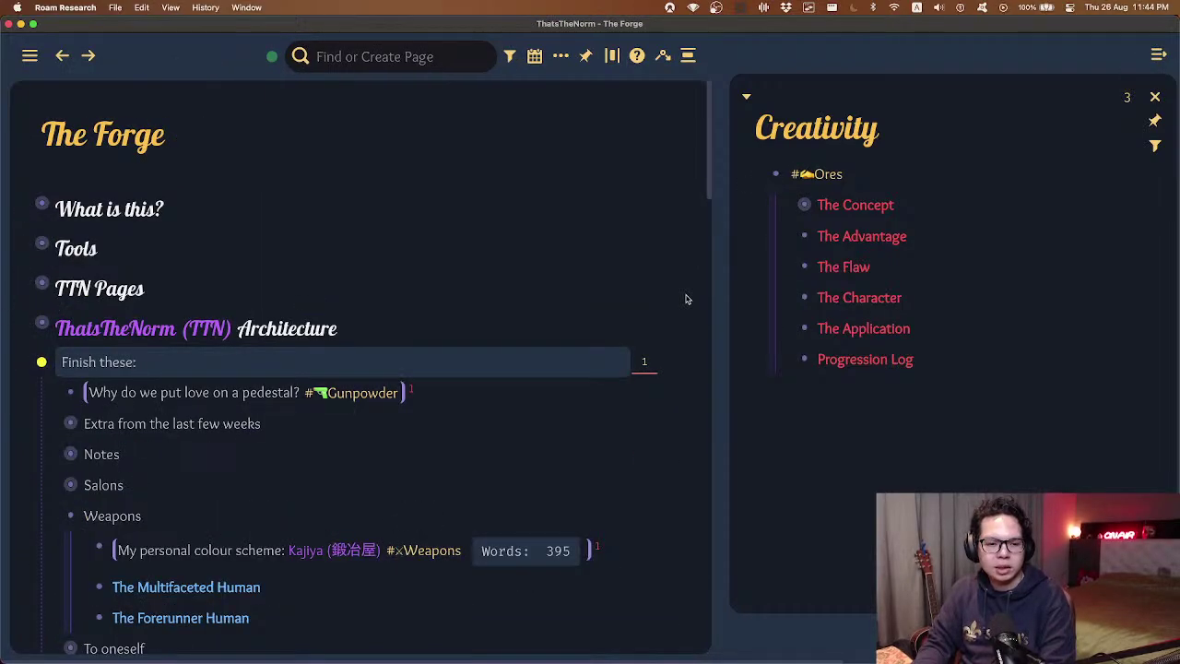
key("super+Up")
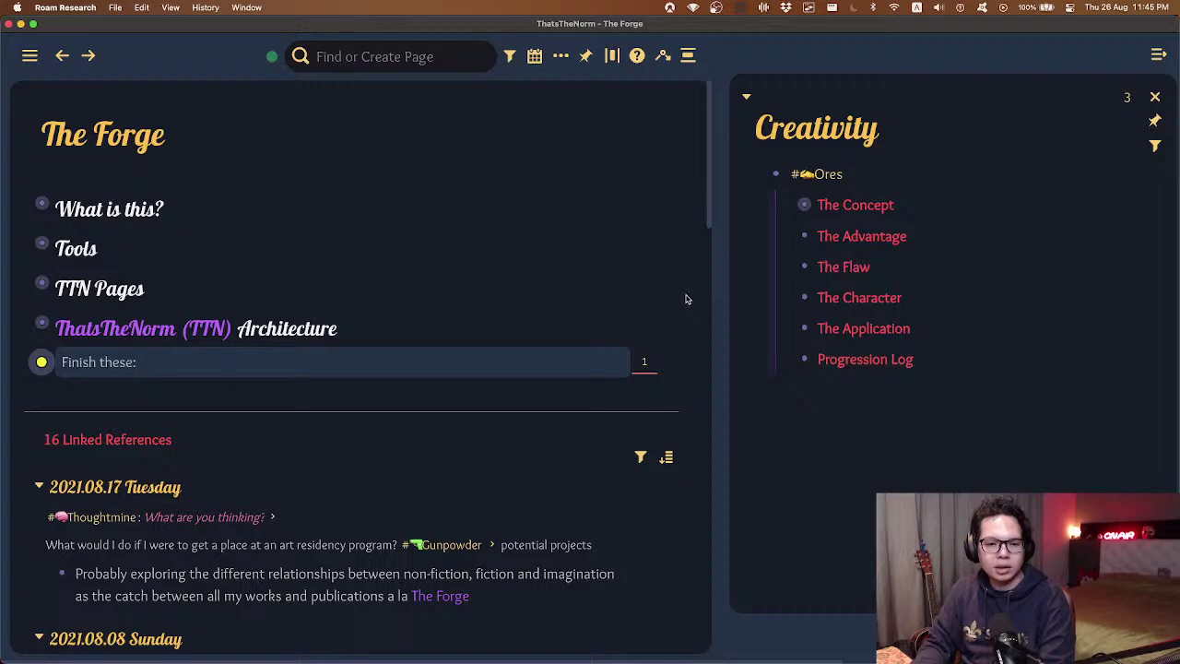
- Search for "toc" and go to the "Table of Contents (TOC)" page
key("super+u")
type("toc")
key("Down")
key("Down")
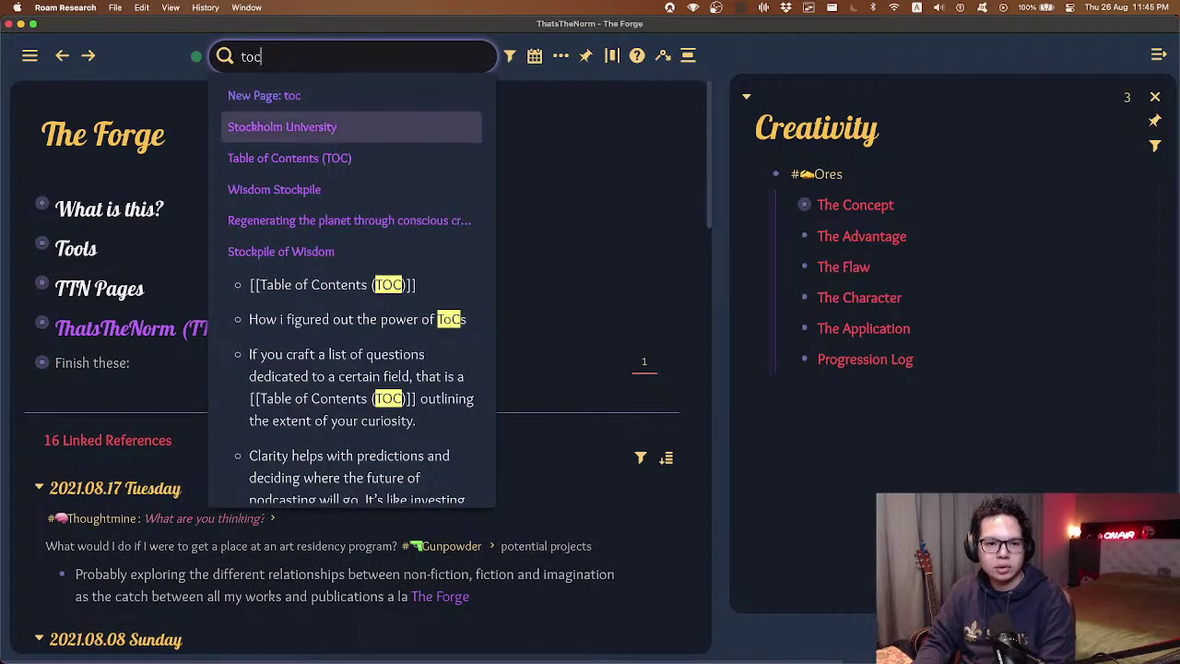
key("Return")
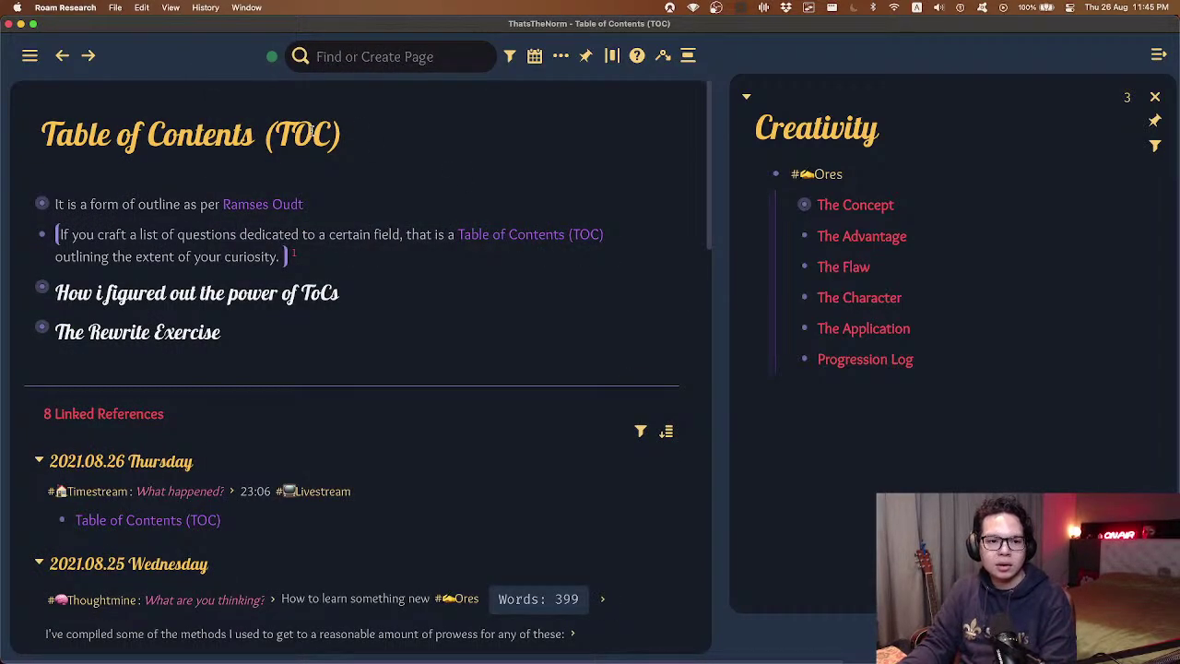
- Add an #Ores tag block at the start of the Table of Contents (TOC) page and nest the existing top-level bullets beneath it
left_click(420, 196)
key("Return")
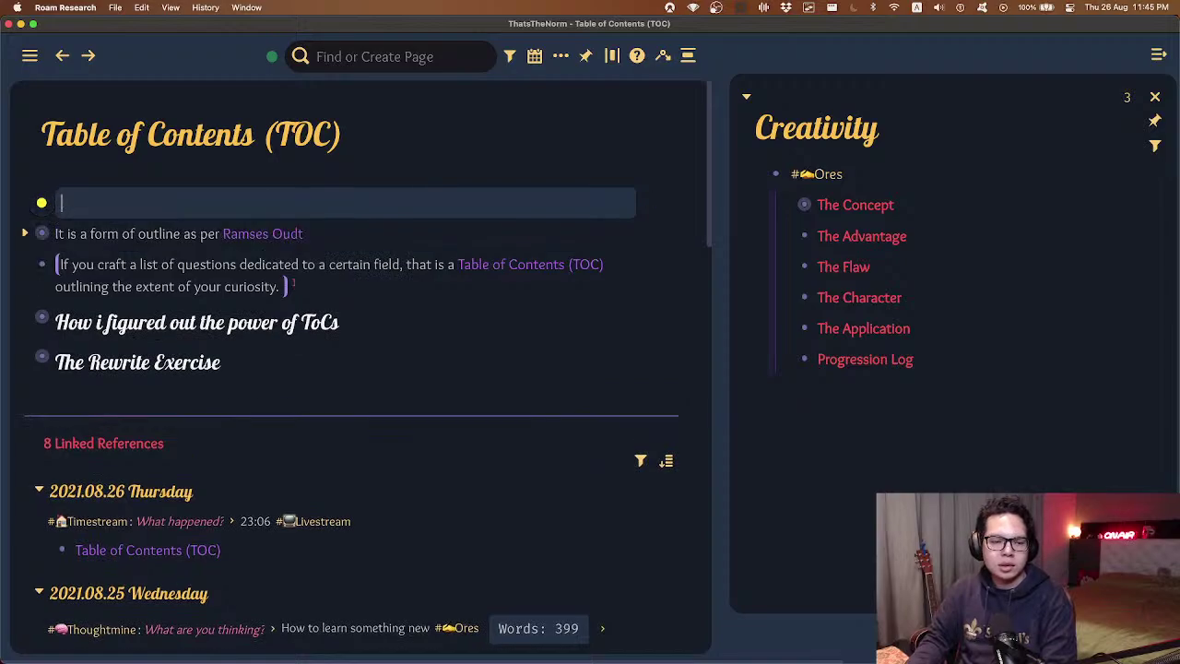
type("#ores")
key("Return")
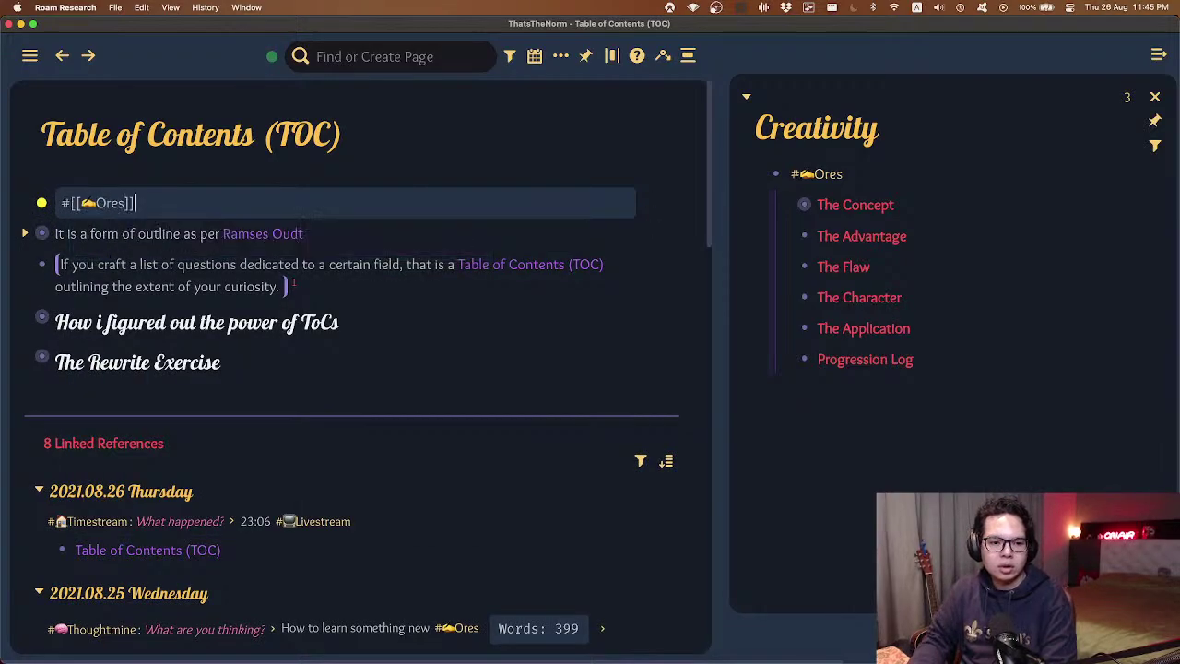
key("Escape")
scroll(349, 243, "down", 2)
key("Escape")
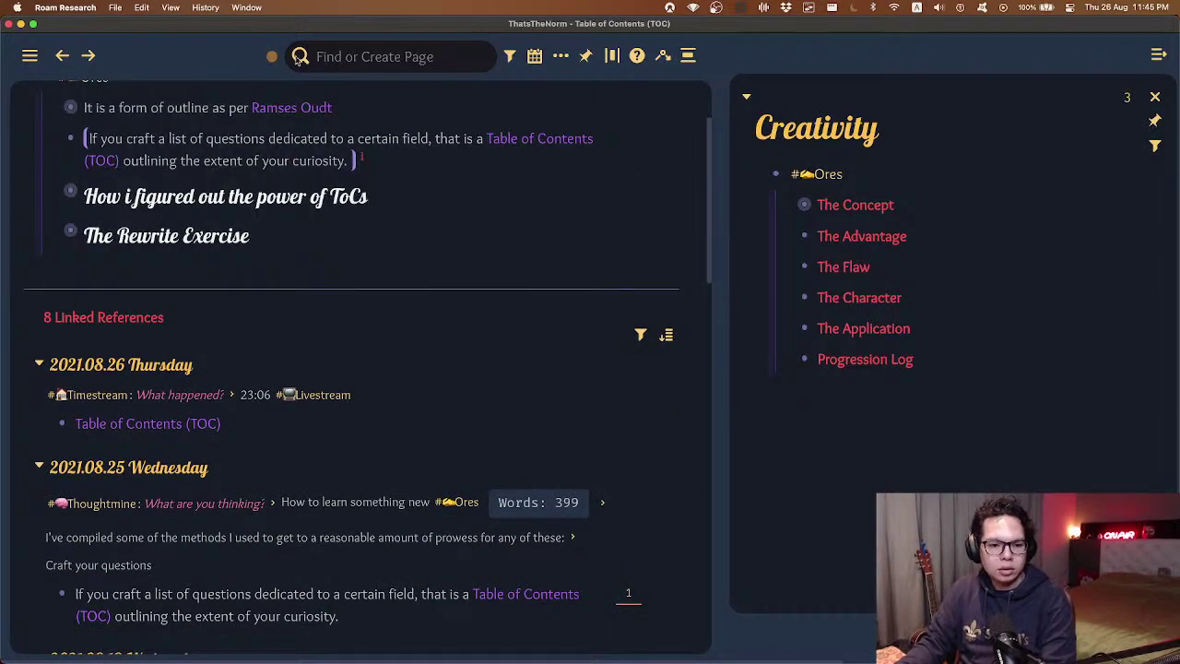
- Examine the linked references of the Table of Contents (TOC) page and return to the start of the page
scroll(348, 243, "down", 5)
scroll(349, 243, "down", 10)
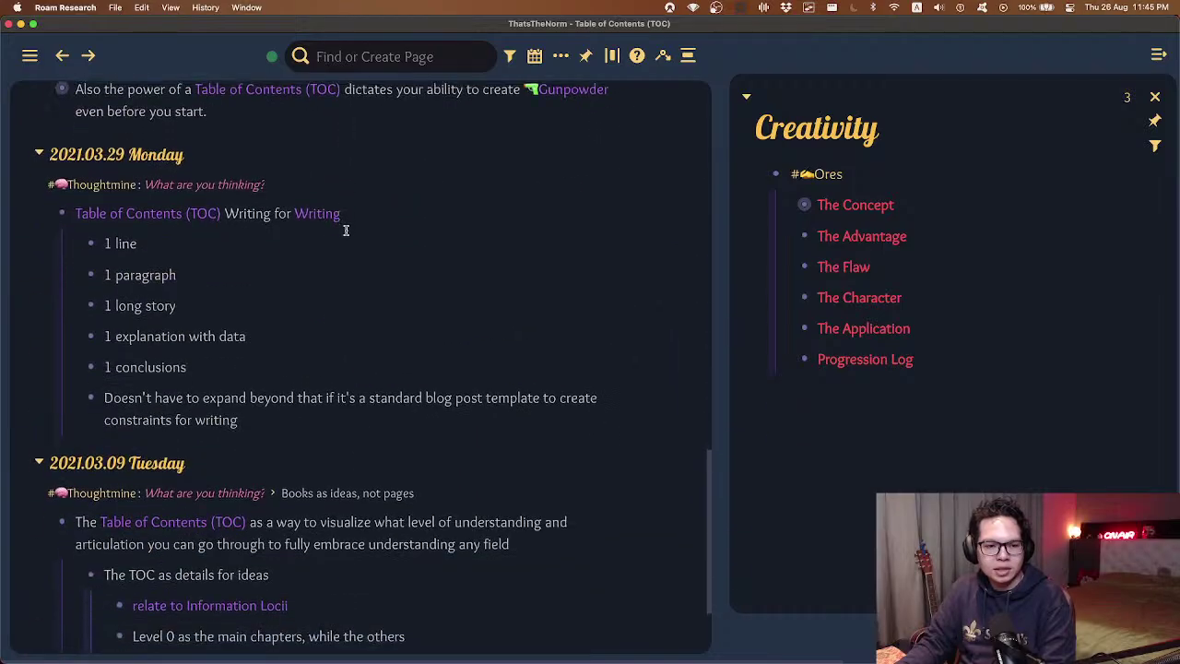
scroll(346, 231, "up", 3)
scroll(346, 234, "down", 5)
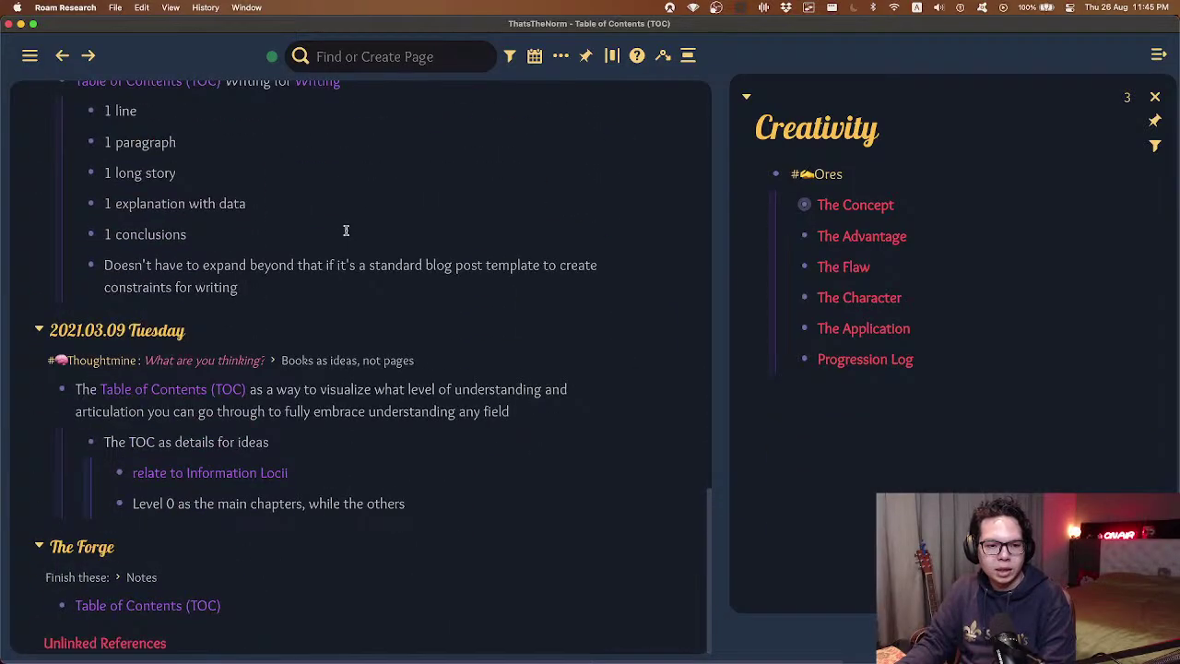
left_click(205, 392)
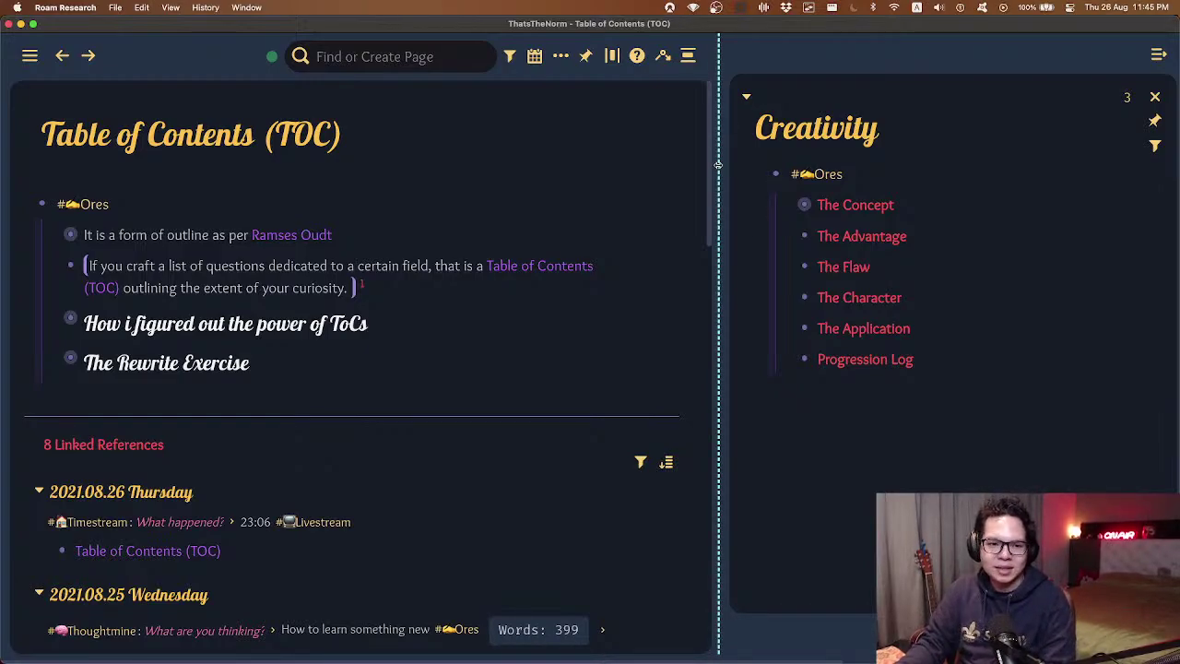
- Bring up the "How to learn something new" block outline beside the Creativity page and look it over
left_click(355, 629, "shift")
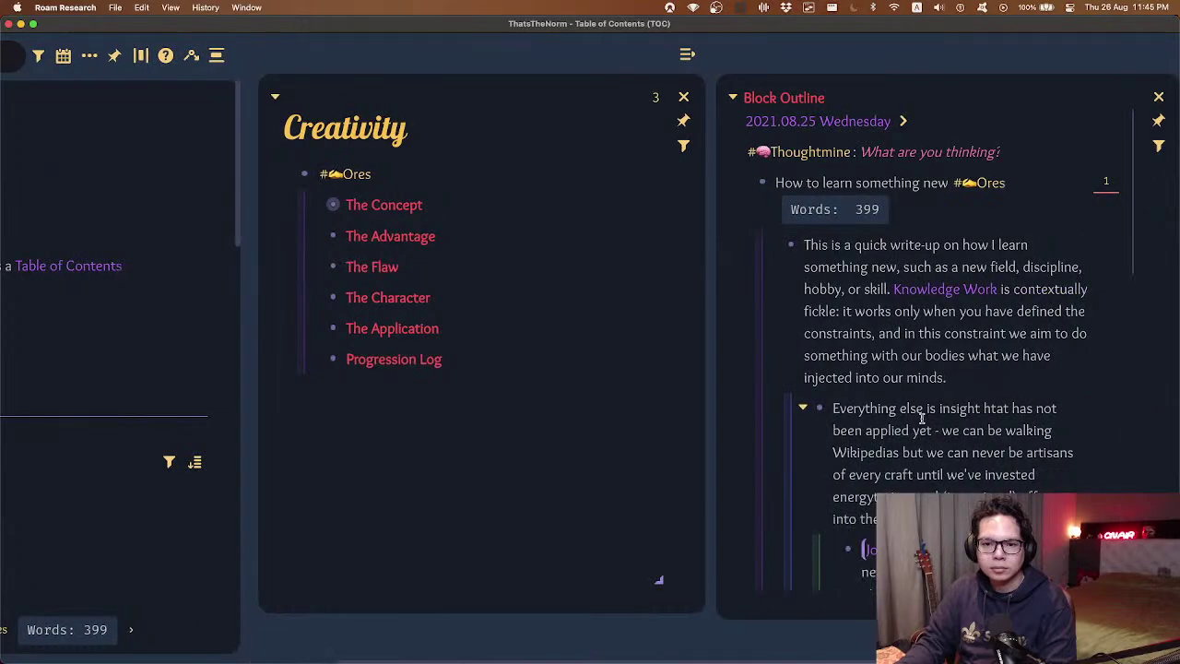
scroll(504, 120, "left", 5)
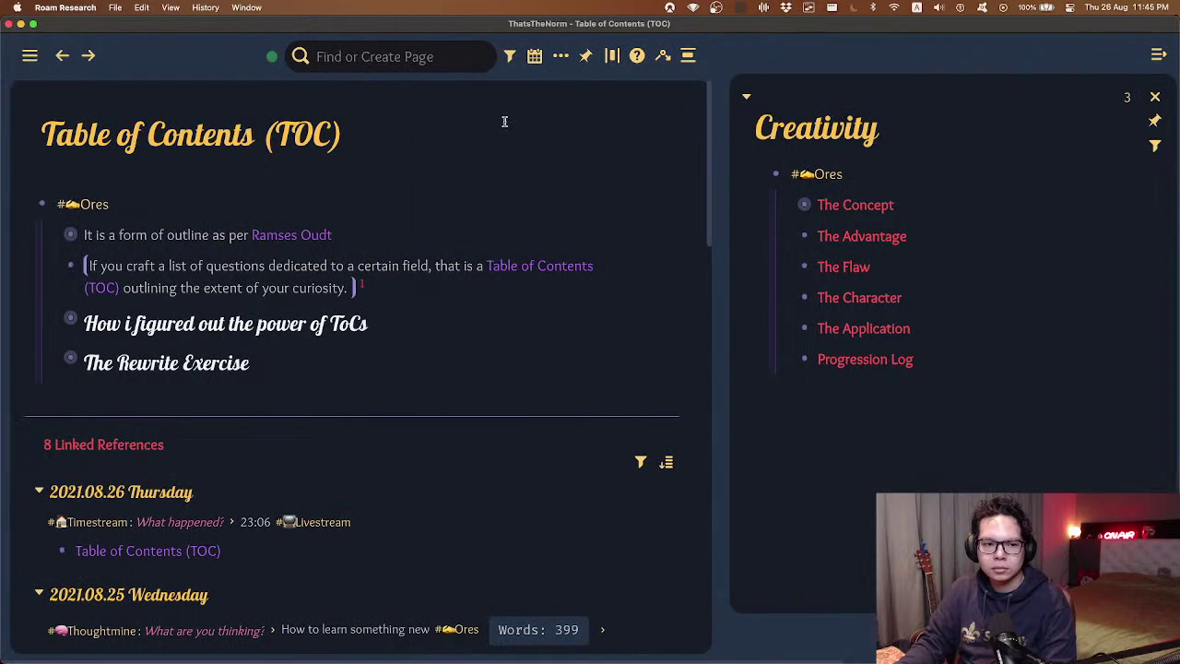
scroll(504, 121, "right", 5)
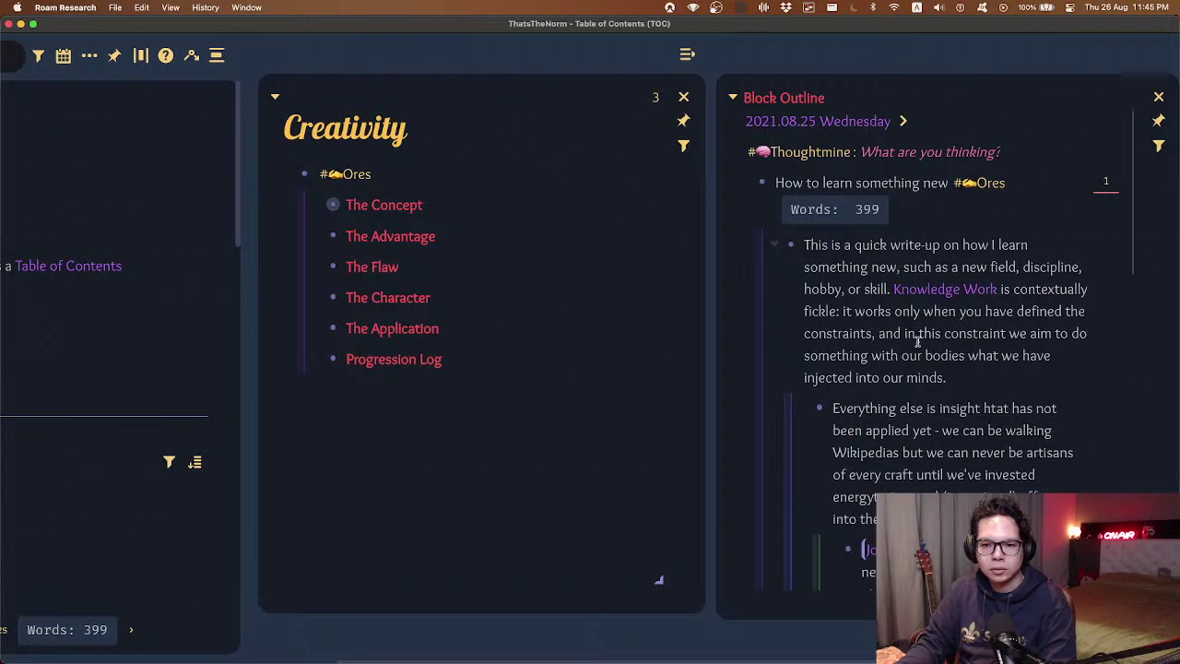
scroll(504, 121, "left", 5)
- Open the recent "How to train your Creativity" block in the sidebar and go to its "Methods" heading
left_click(355, 57)
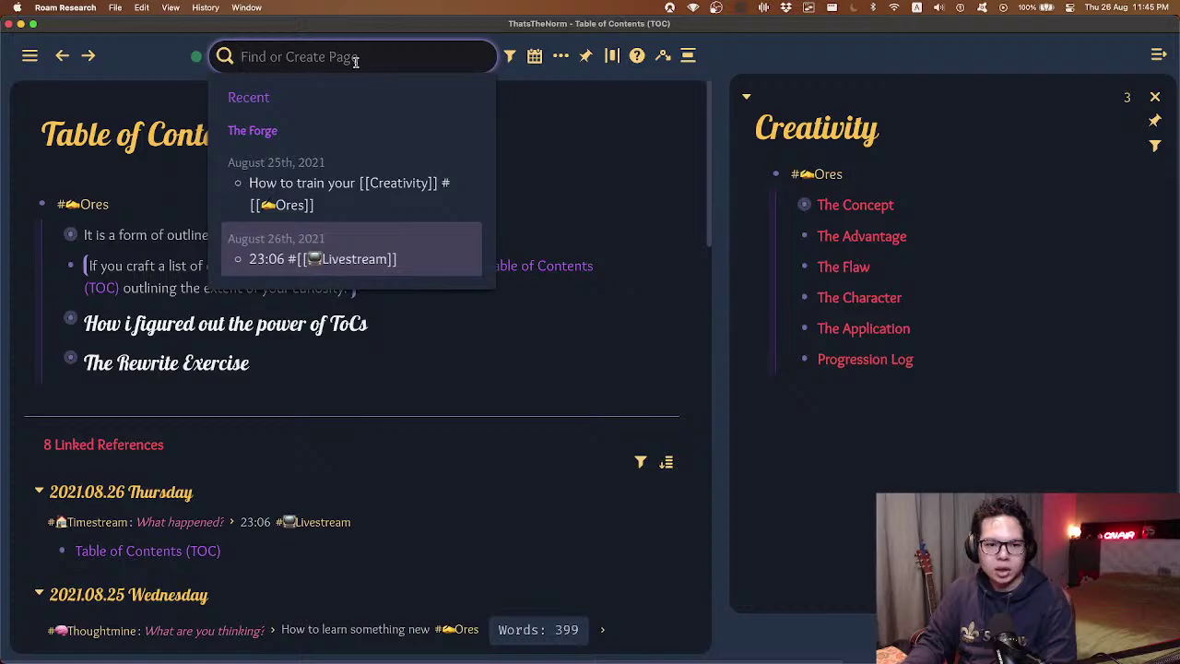
left_click(338, 193, "shift")
scroll(927, 303, "down", 5)
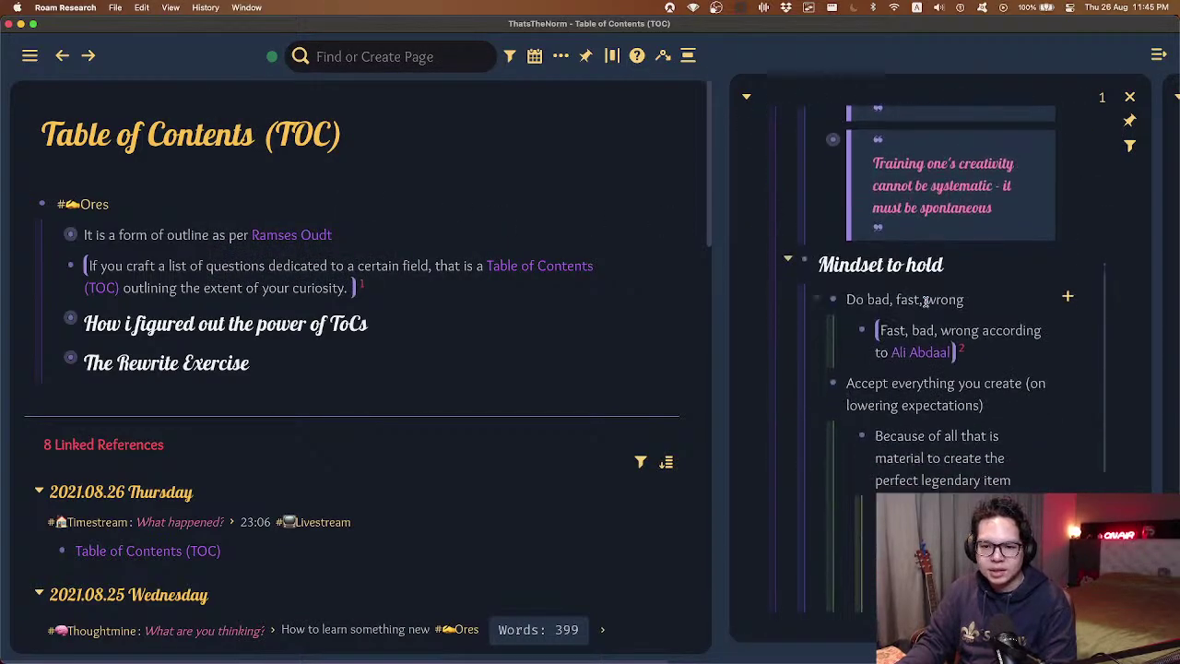
scroll(926, 303, "down", 5)
scroll(927, 302, "up", 5)
scroll(943, 463, "down", 5)
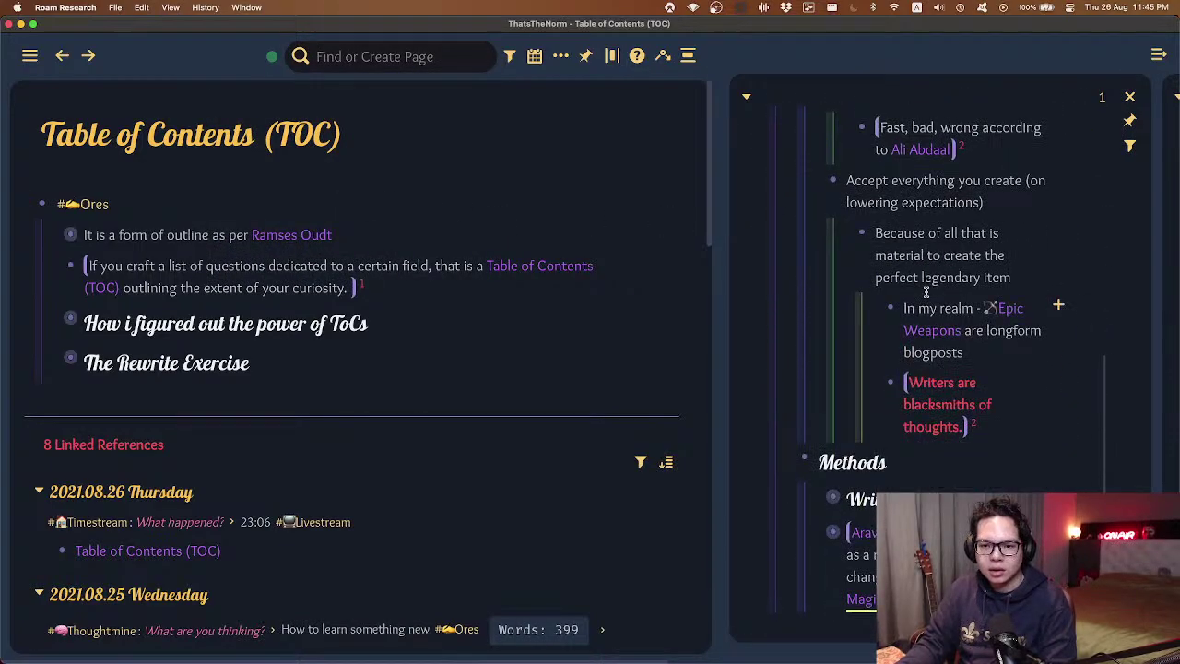
- Add a new first bullet under the "Methods" heading, beginning with "Write"
left_click(944, 463)
key("Return")
type("Write")
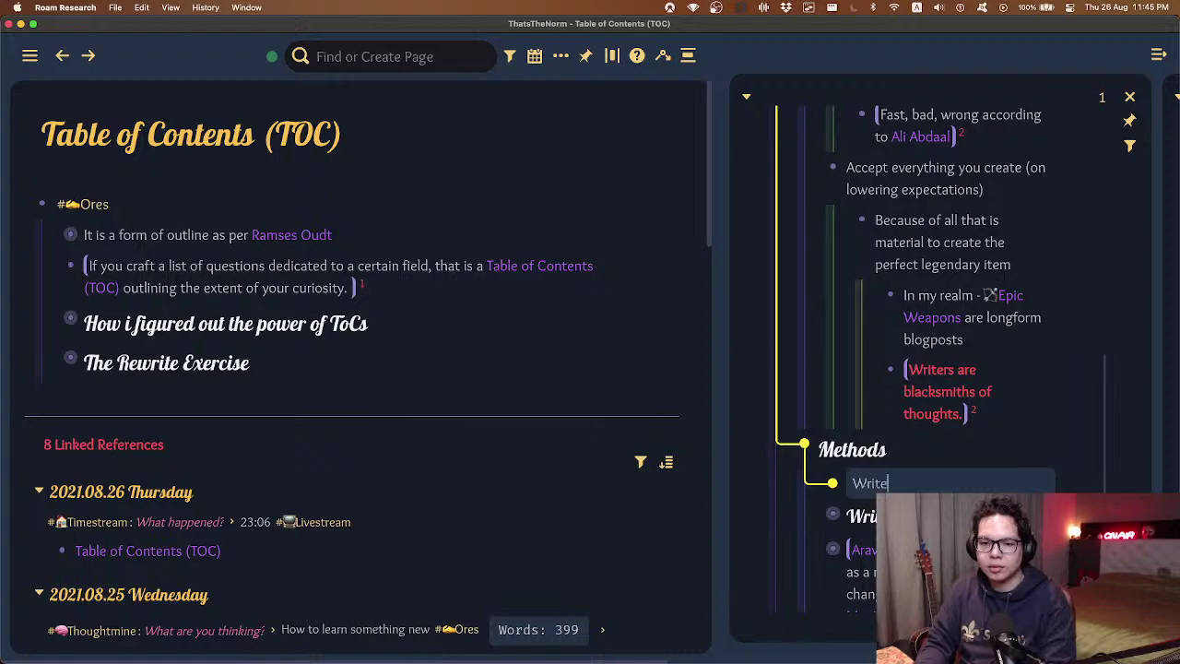
- Complete the new block under Methods as "Write out [[Table of Contents (TOC)]]"
type(" out [[tabl")
key("Return")
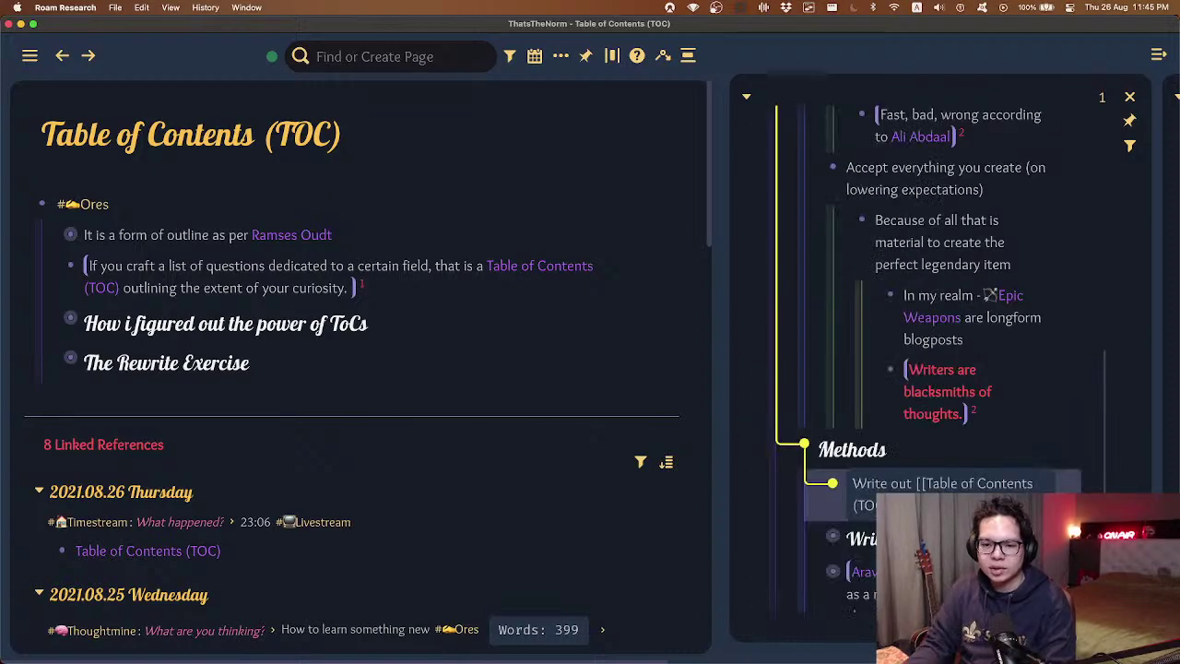
key("Escape")
scroll(960, 339, "up", 2)
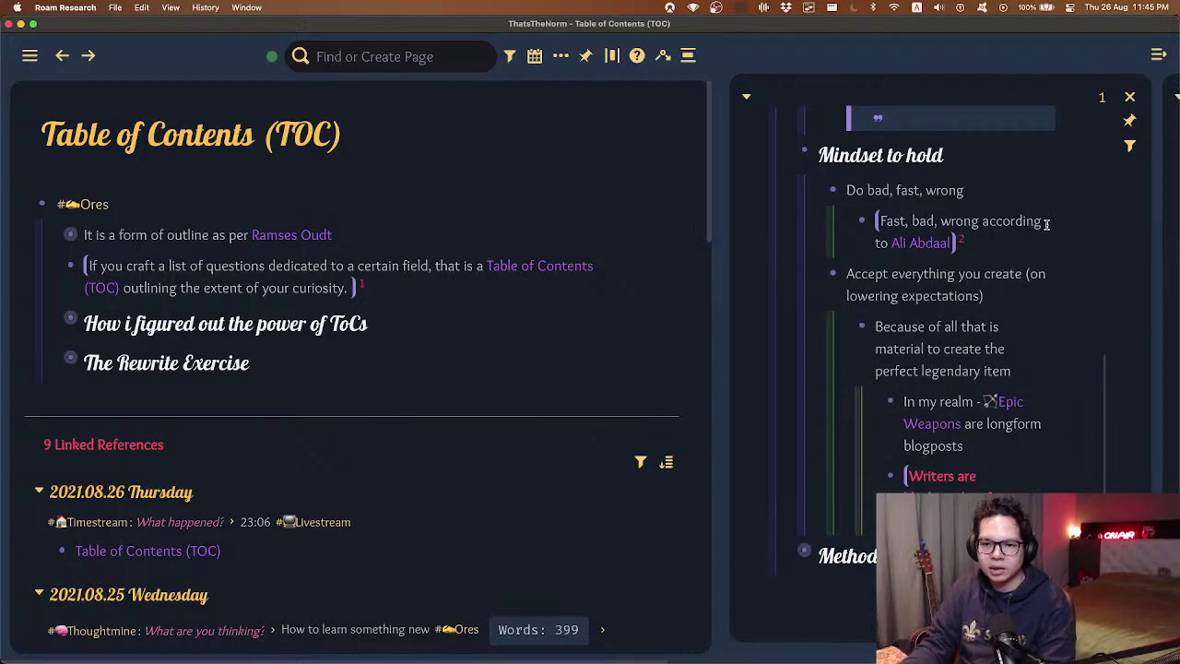
- Close the sidebar pane containing the Methods notes and move the Block Outline pane ahead of the Creativity pane
scroll(1042, 230, "up", 5)
left_click(1130, 96)
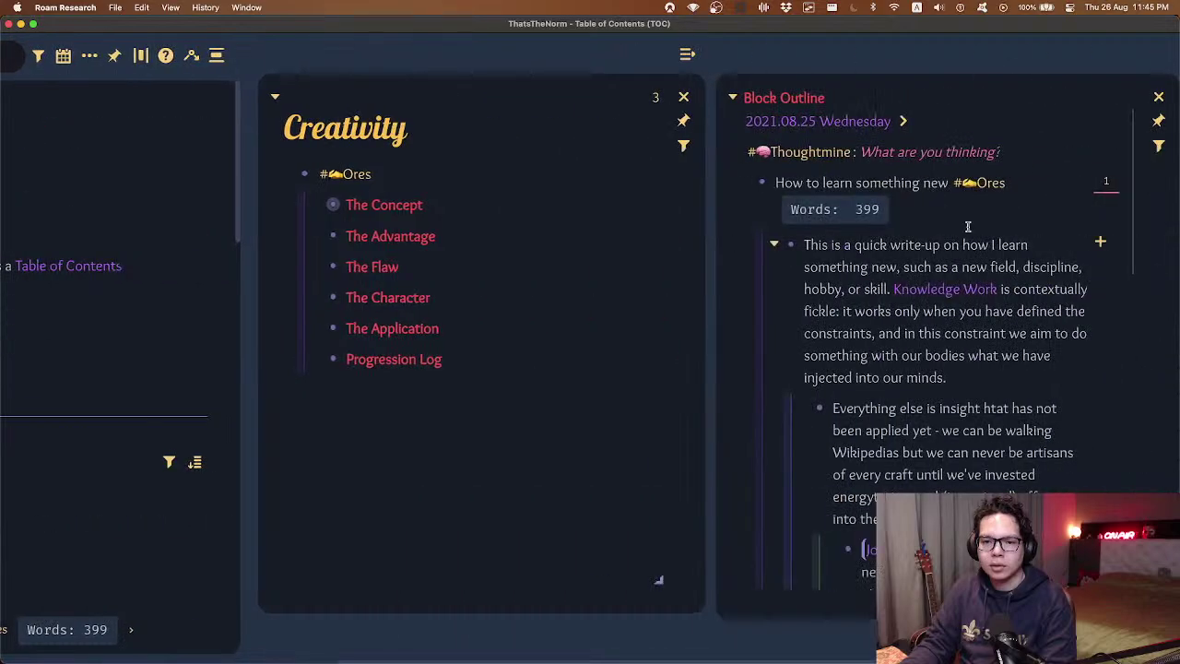
left_click_drag(751, 92, 534, 87)
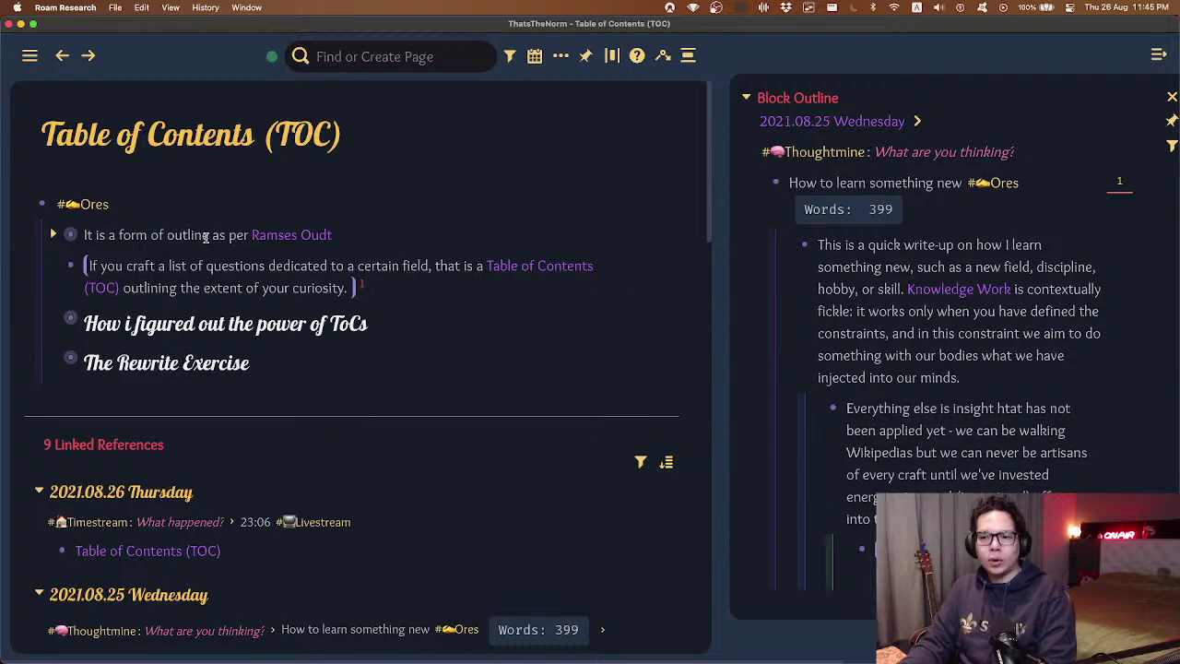
- Insert the concept template, from The Concept through Progression Log, as the first blocks under #Ores on the Table of Contents (TOC) page
left_click(206, 237)
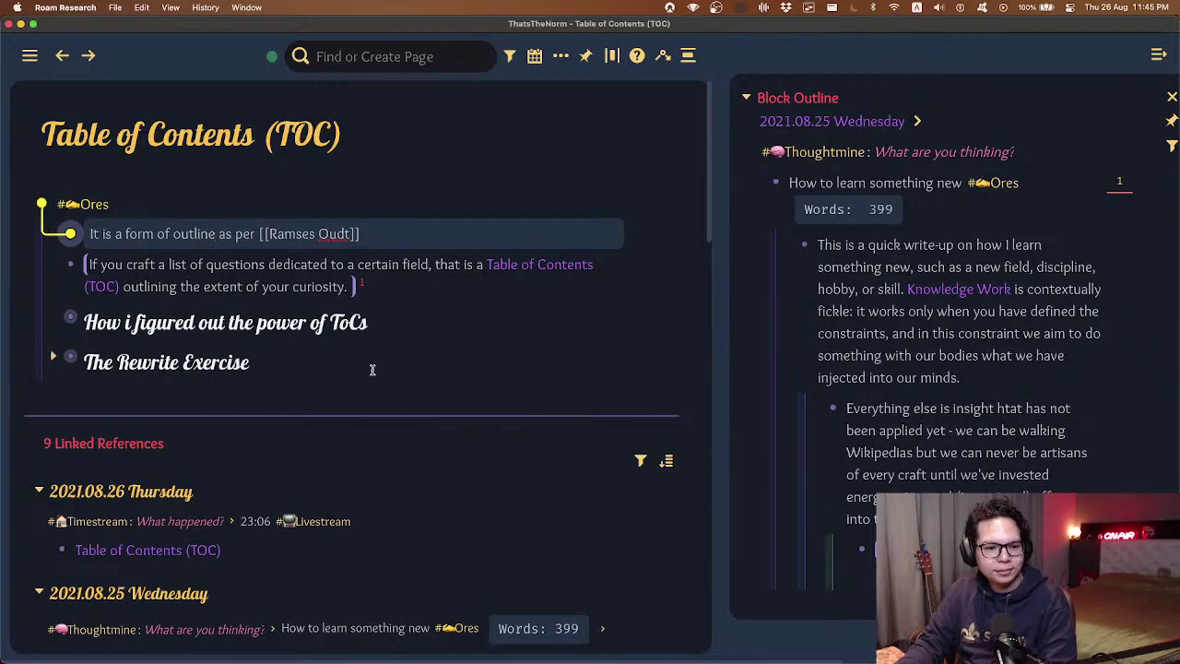
left_click(449, 324)
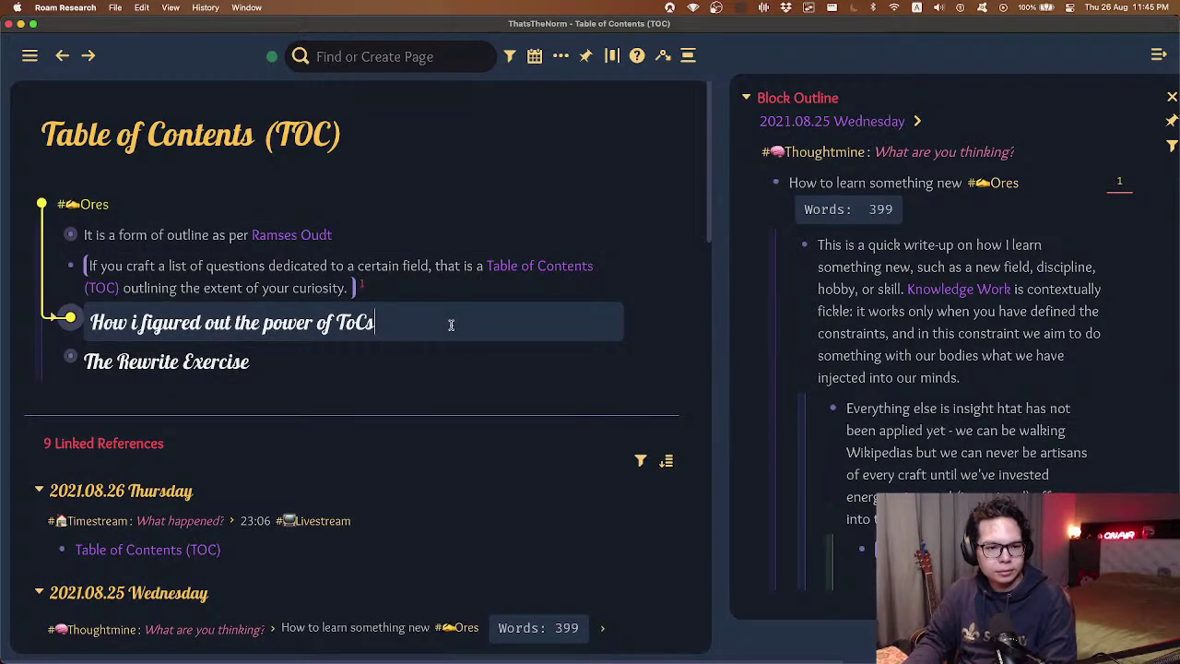
key("Up")
key("Up")
key("Up")
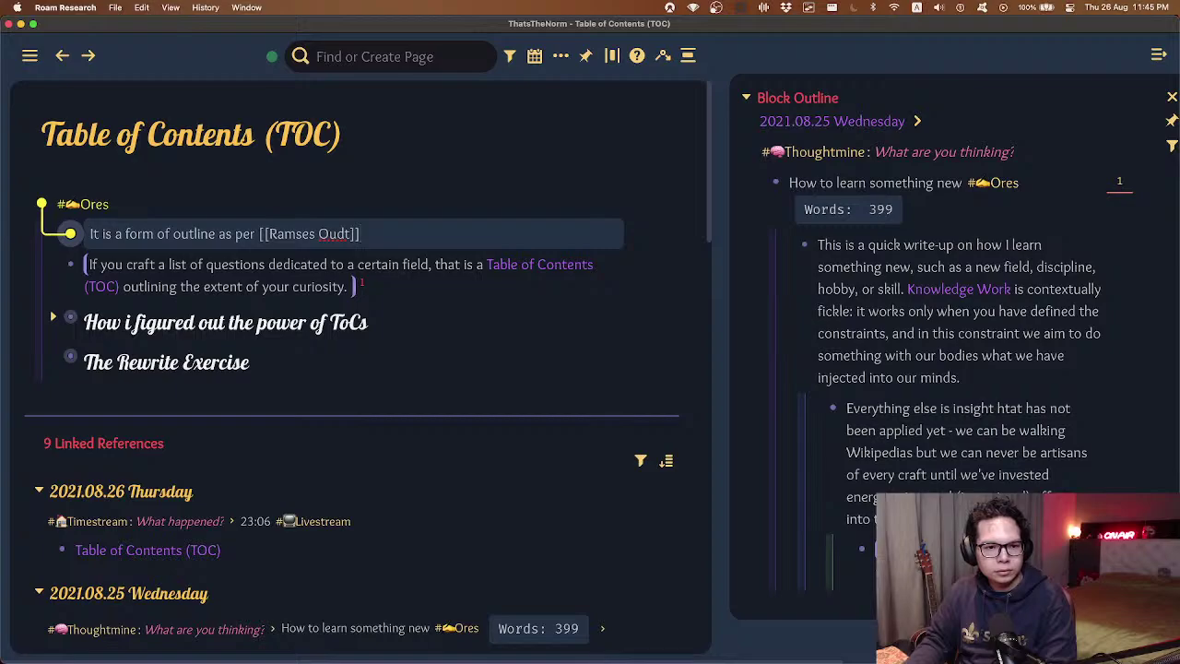
key("Return")
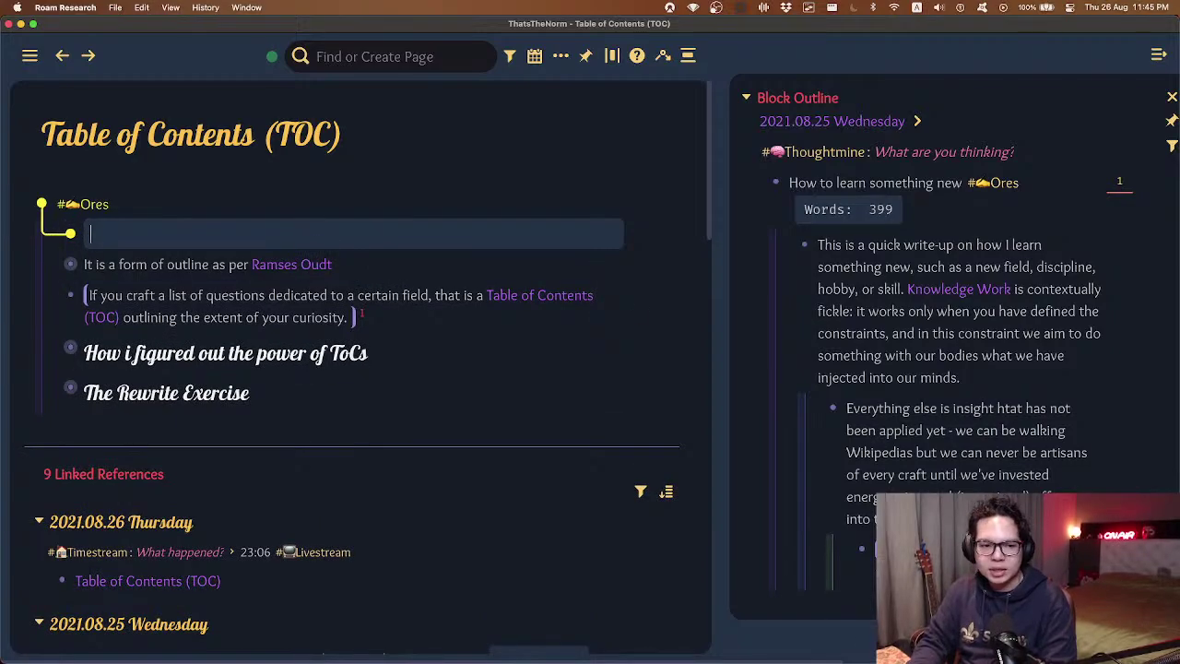
type(";;")
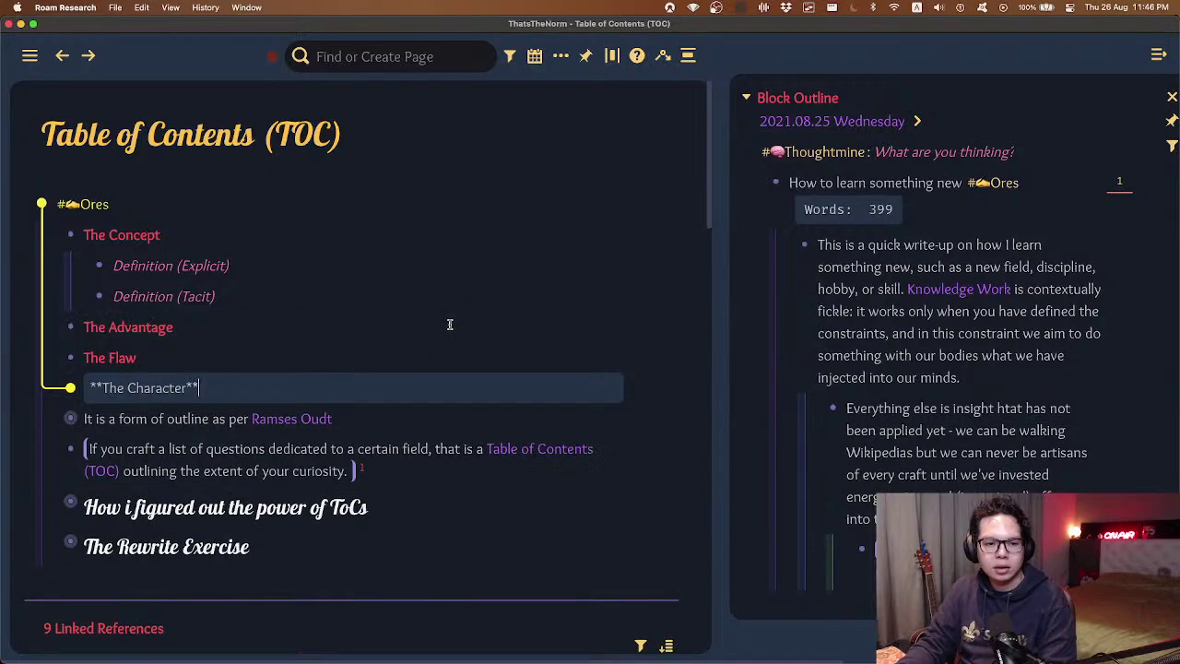
scroll(415, 268, "down", 2)
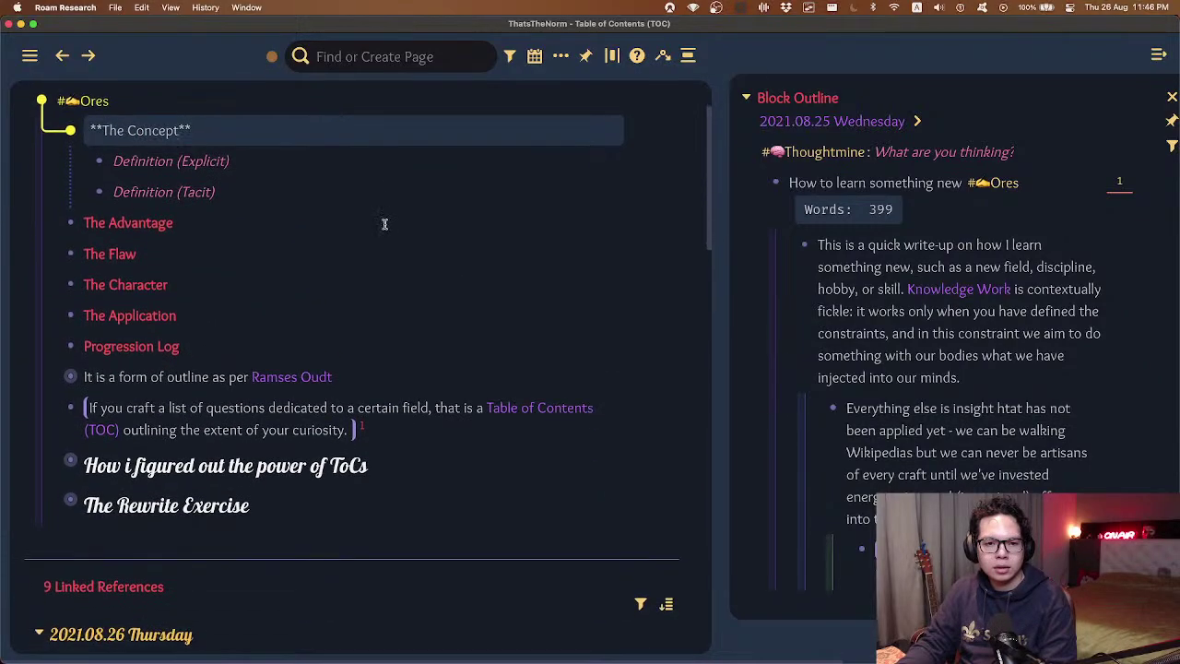
- Move the "It is a form of outline" block up and nest it under Definition (Tacit)
left_click(398, 384)
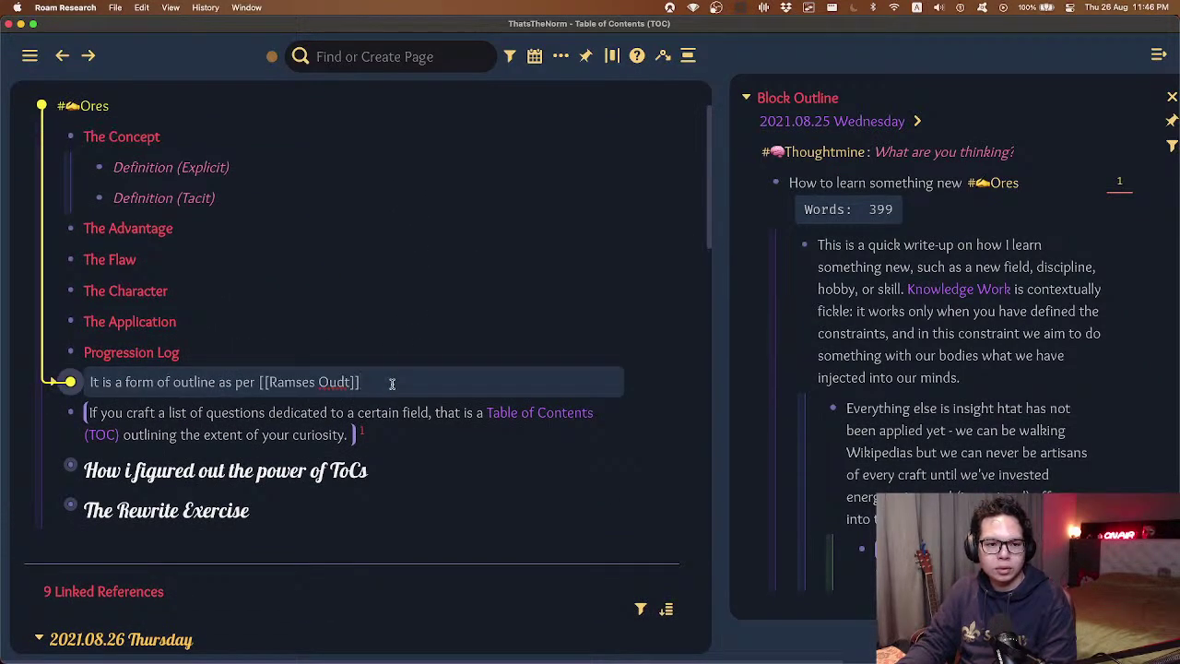
key("super+shift+Up")
key("super+shift+Up")
key("super+shift+Up")
key("super+shift+Up")
key("super+shift+Up")
key("Tab")
key("Tab")
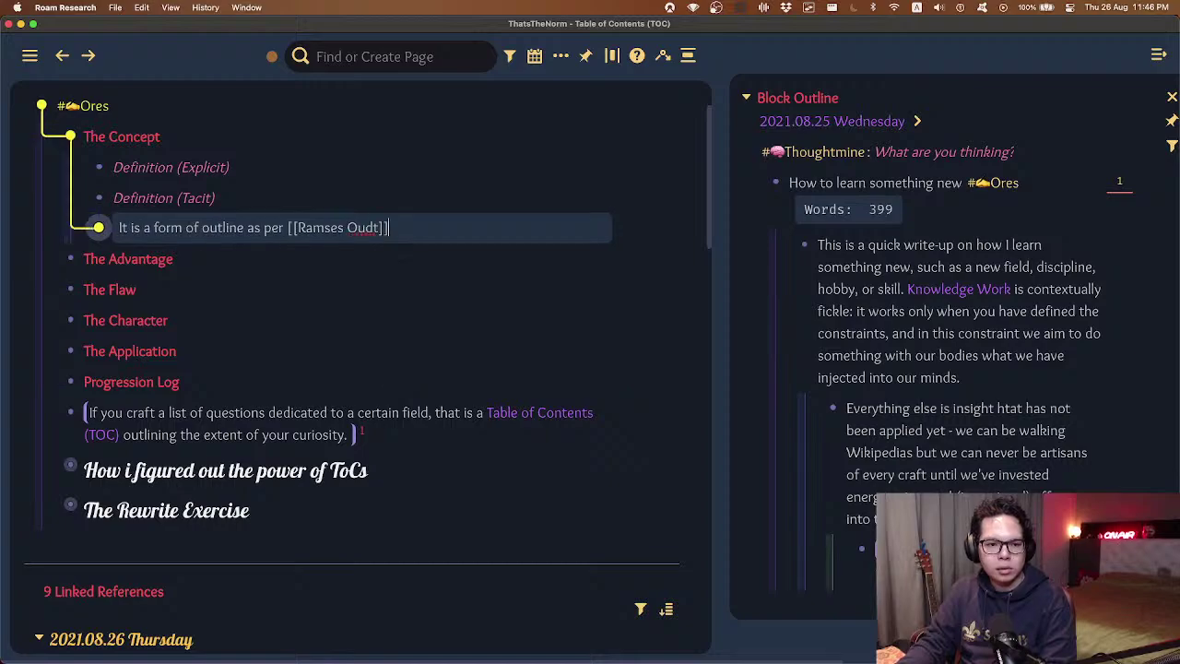
- Move the block reference about crafting a list of questions and nest it under The Application
right_click(378, 423)
left_click(442, 468)
left_click(422, 421)
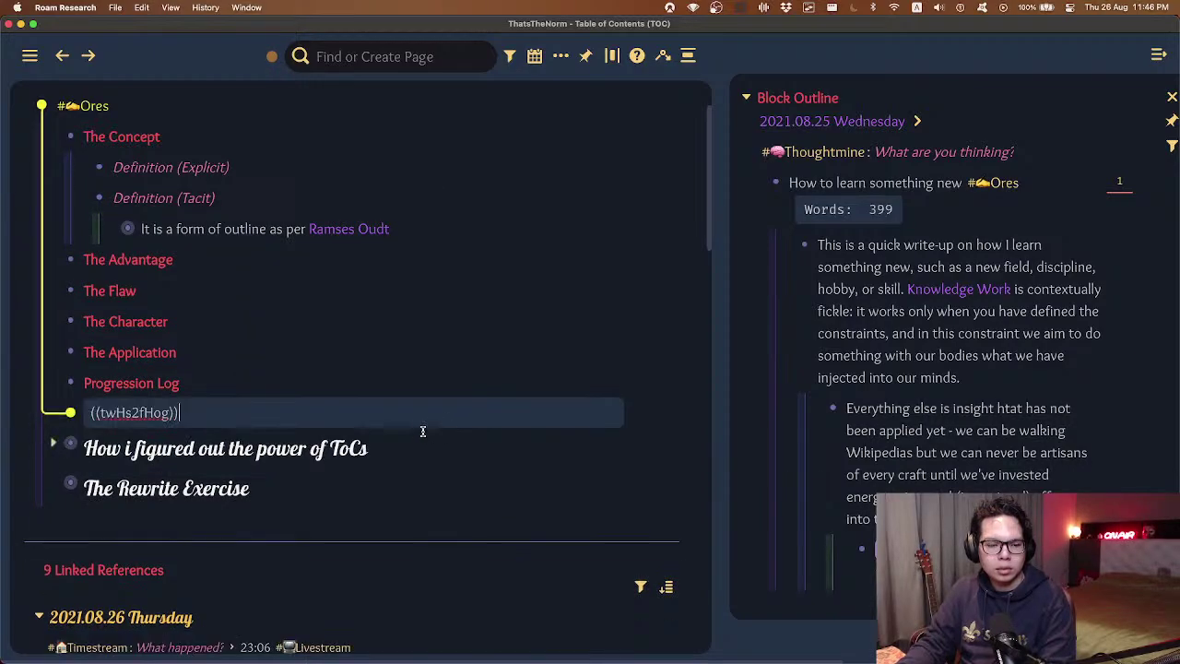
left_click(416, 463)
left_click(421, 436)
key("super+shift+Up")
key("super+shift+Up")
key("super+shift+Up")
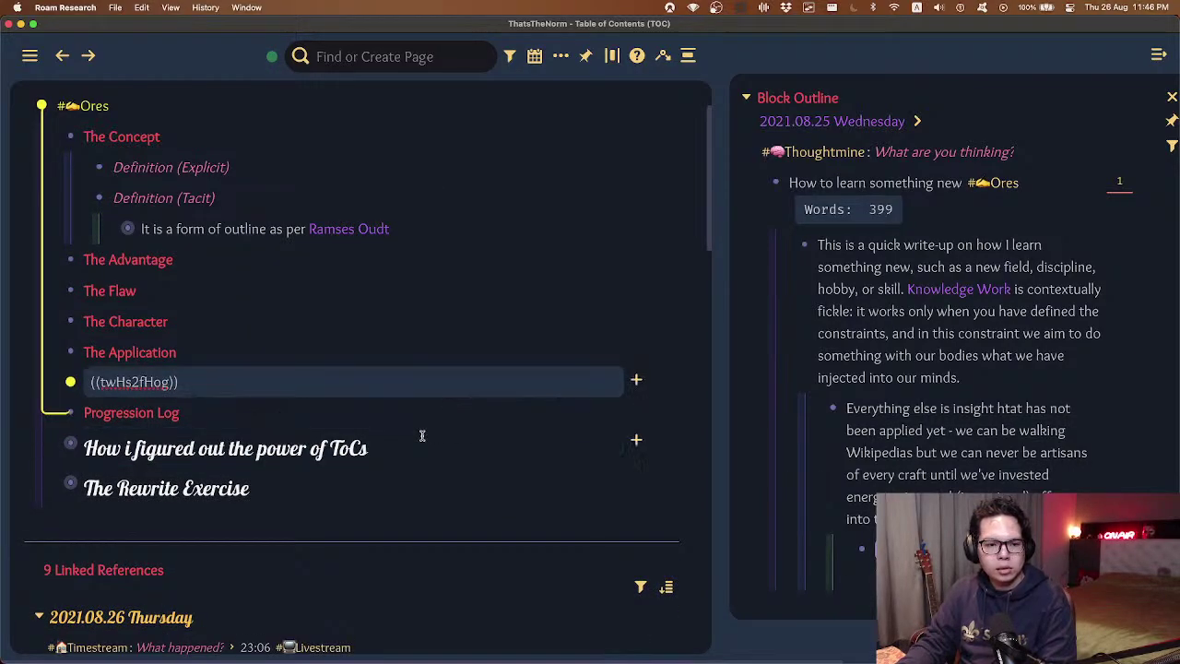
key("super+shift+Down")
key("super+shift+Down")
key("Tab")
- Move the "How i figured out the power of ToCs" heading up between The Concept section and The Advantage
left_click(426, 465)
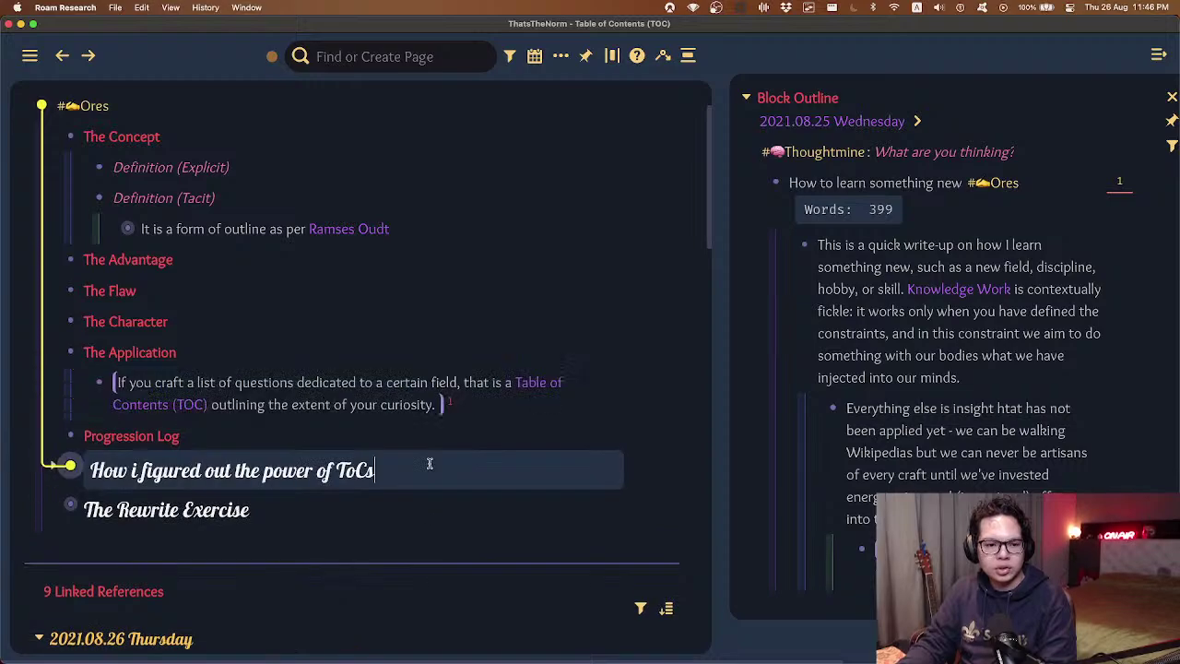
key("super+shift+Up")
key("super+shift+Up")
key("super+shift+Up")
key("super+shift+Up")
key("super+shift+Up")
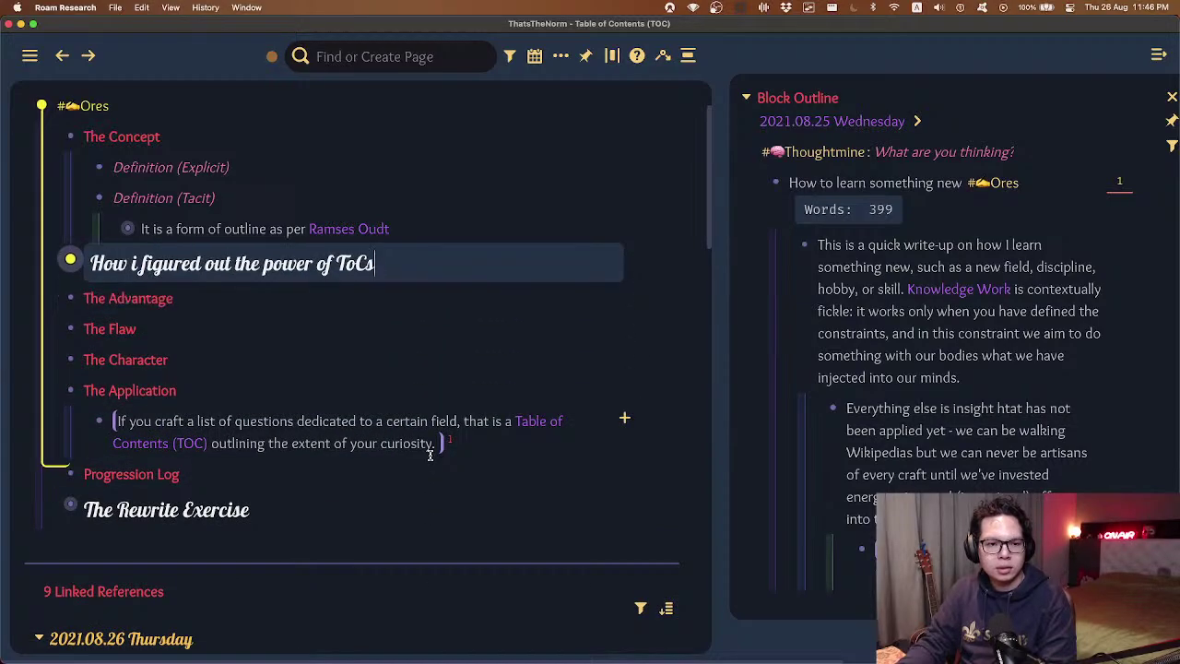
- Nest "The Rewrite Exercise" heading under The Application, below the list-of-questions block
left_click(330, 510)
key("super+shift+Up")
key("super+shift+Up")
key("super+shift+Up")
key("super+shift+Up")
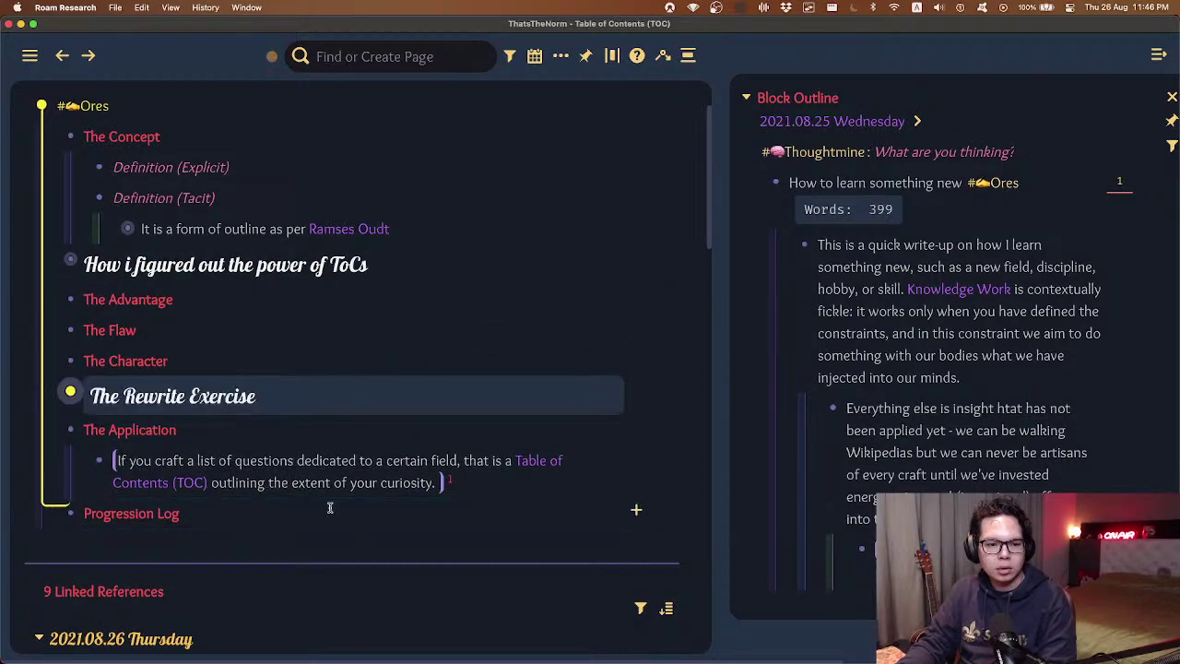
key("super+shift+Down")
key("super+shift+Down")
key("super+shift+Down")
key("Tab")
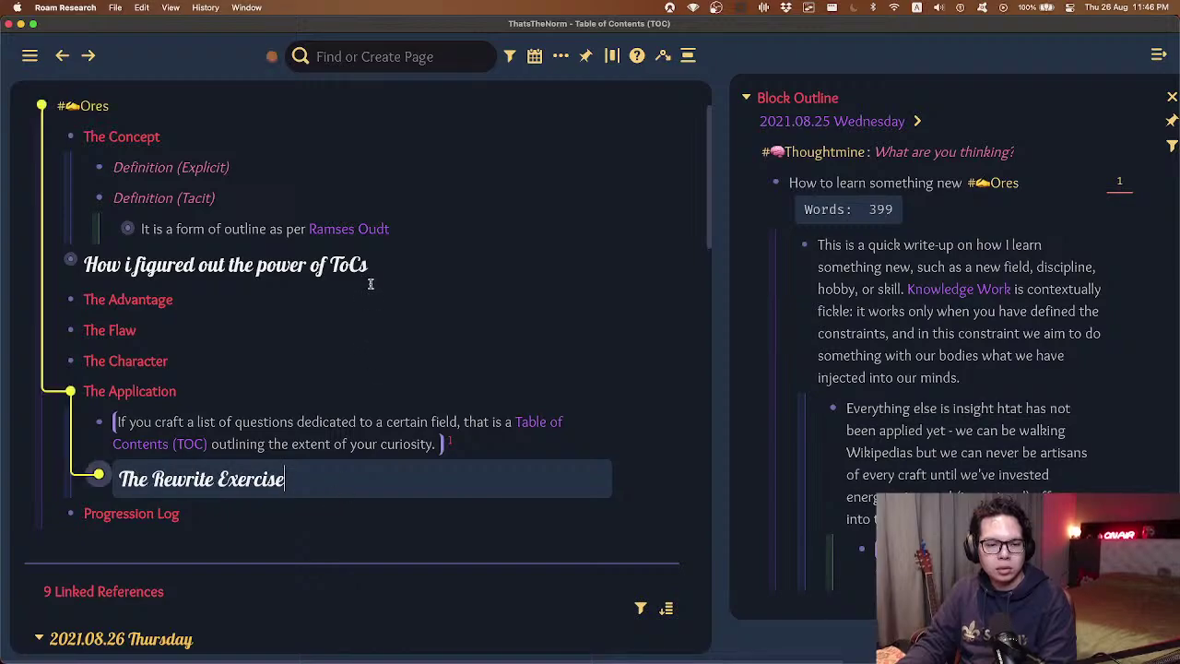
- Widen the main page area by shifting its divider toward the Block Outline pane
left_click(431, 269)
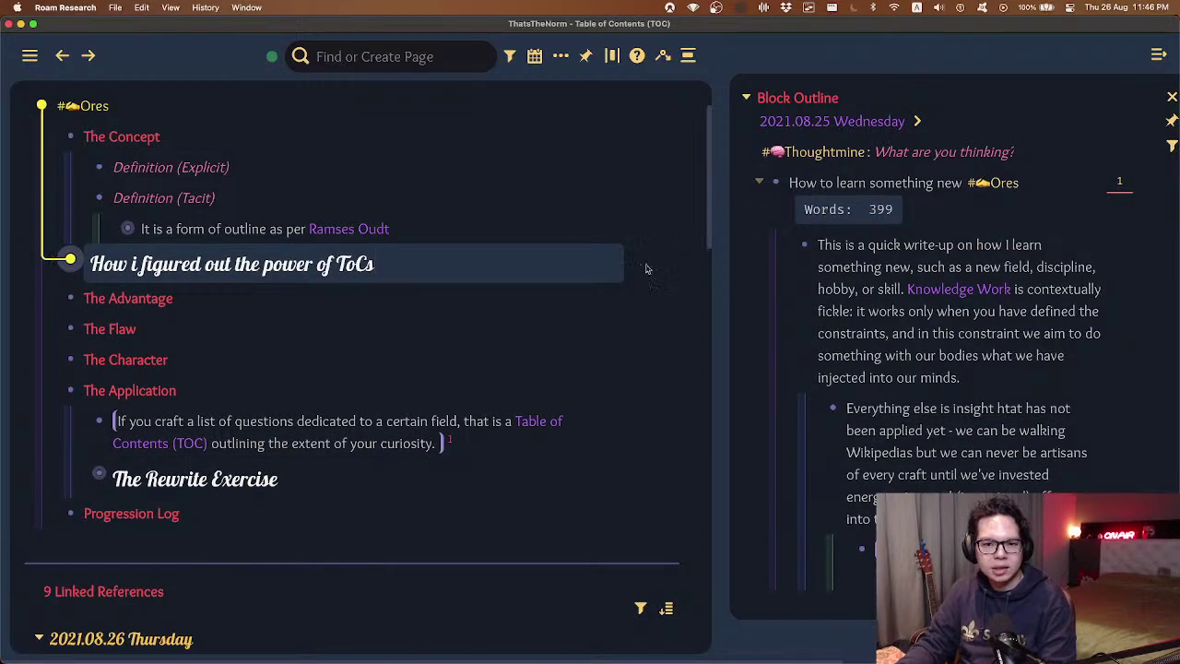
scroll(276, 184, "up", 3)
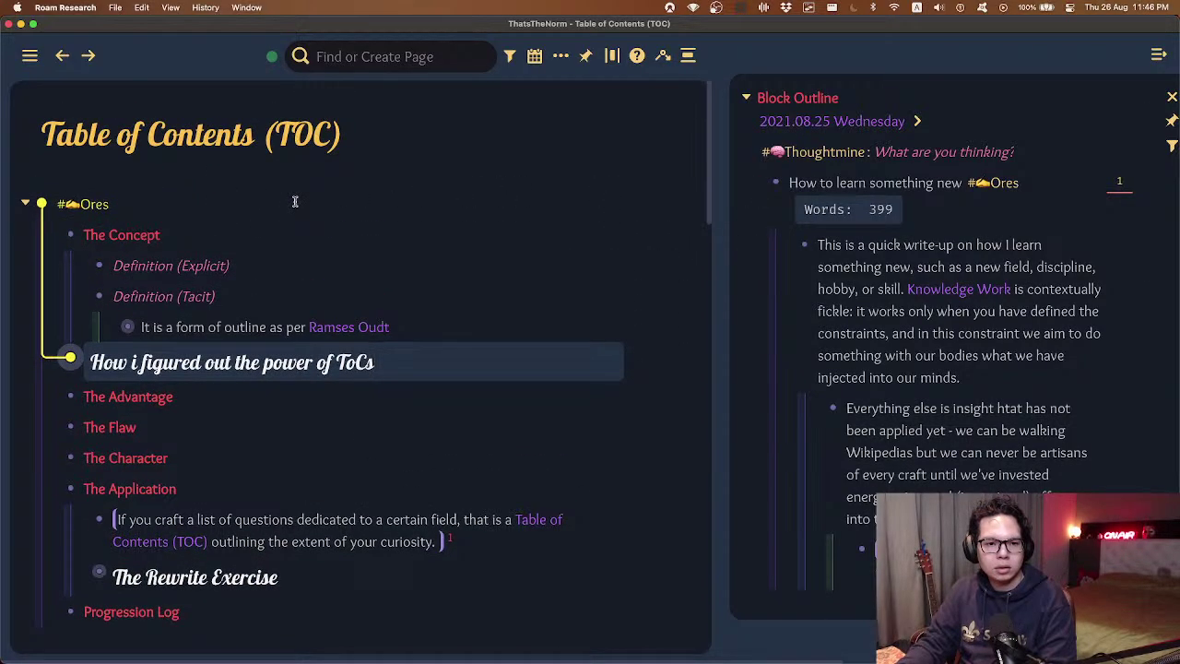
scroll(295, 201, "down", 2)
left_click_drag(718, 266, 799, 269)
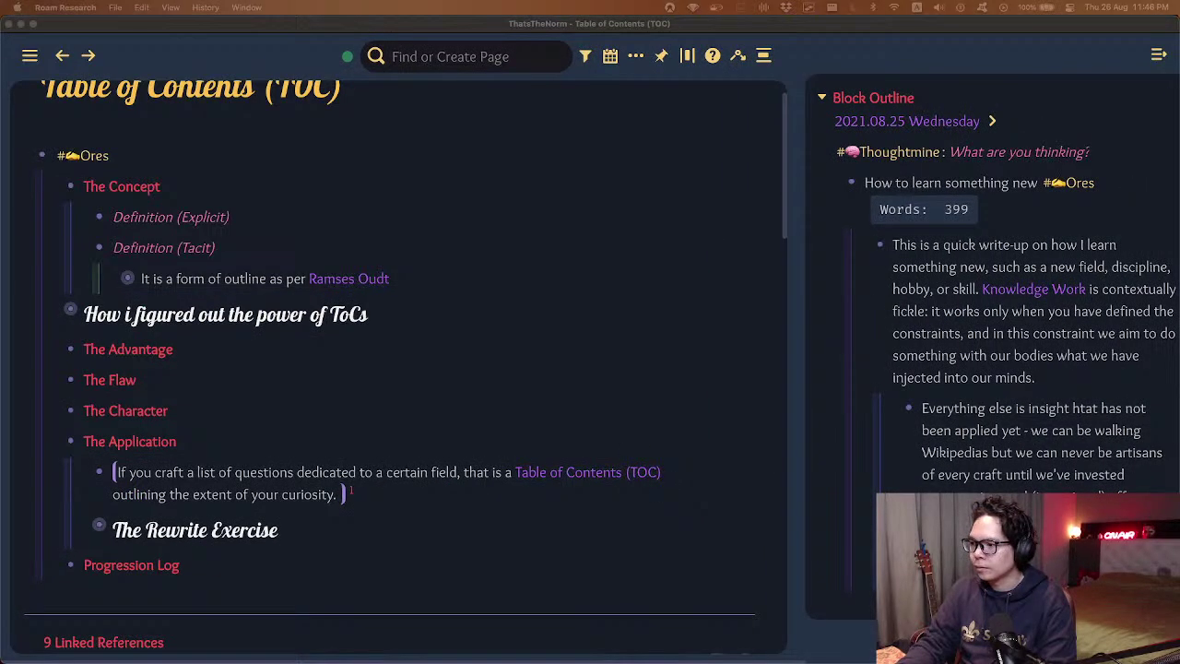
key("super+Tab")
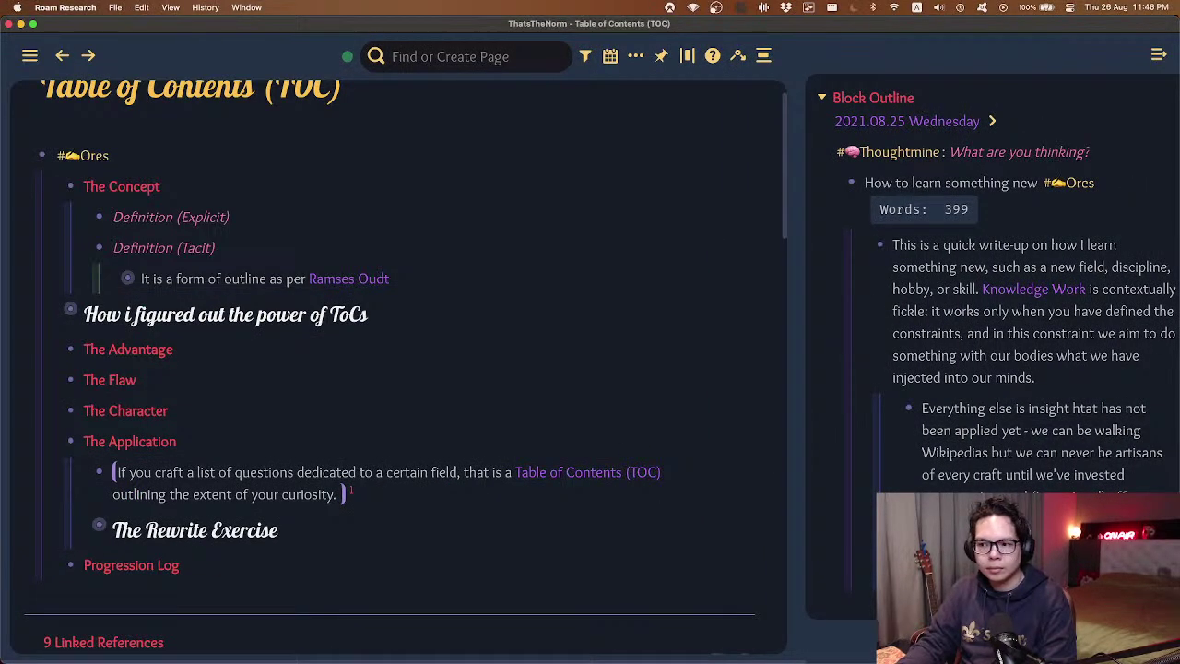
left_click(291, 200)
left_click(285, 237)
left_click(263, 271)
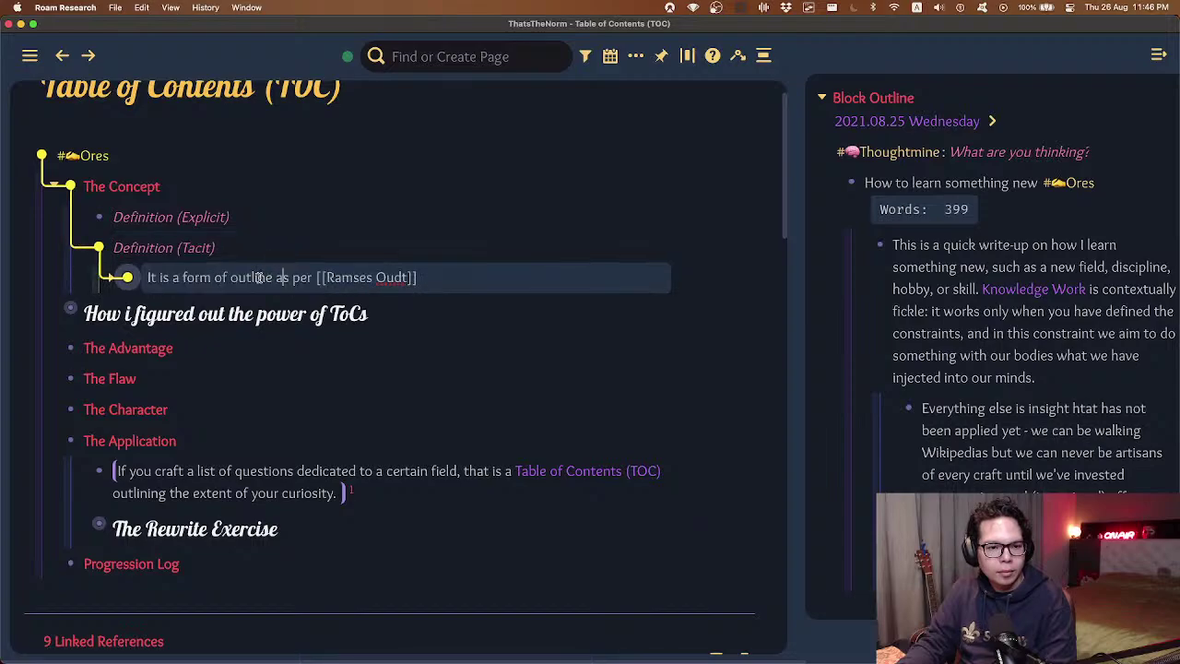
left_click(316, 219)
left_click(319, 186)
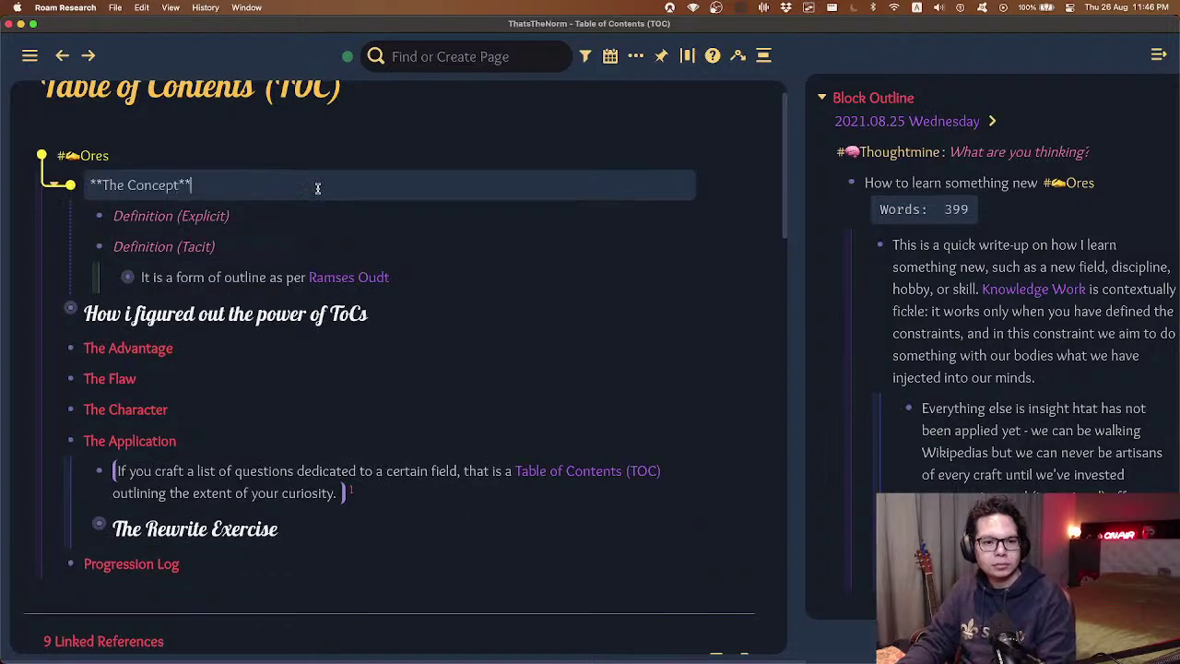
- Add a block reading "First few pages of a book" nested under Definition (Explicit)
left_click(368, 217)
scroll(386, 190, "up", 1)
scroll(386, 190, "up", 2)
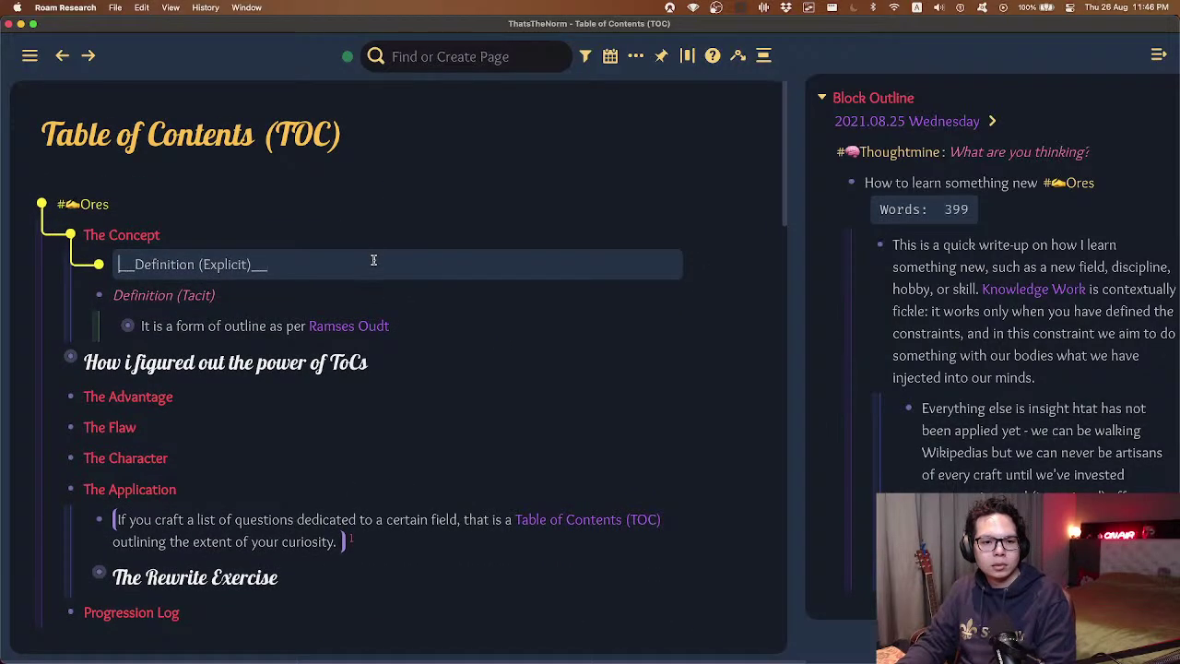
key("Return")
key("Tab")
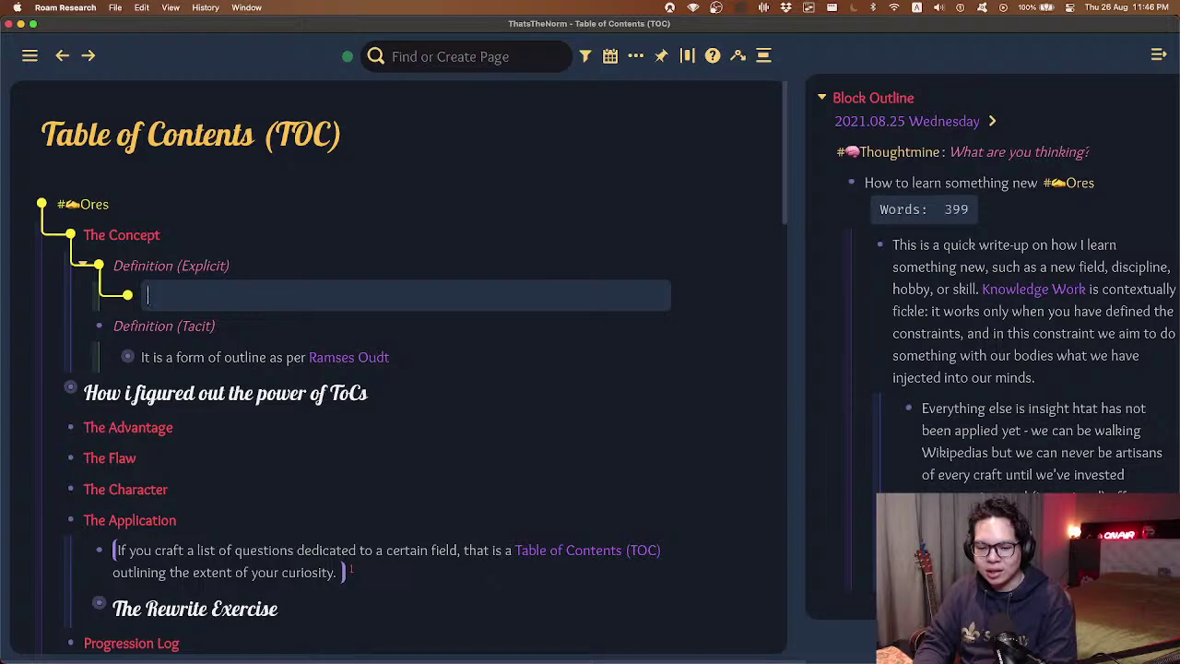
type("First few pages of")
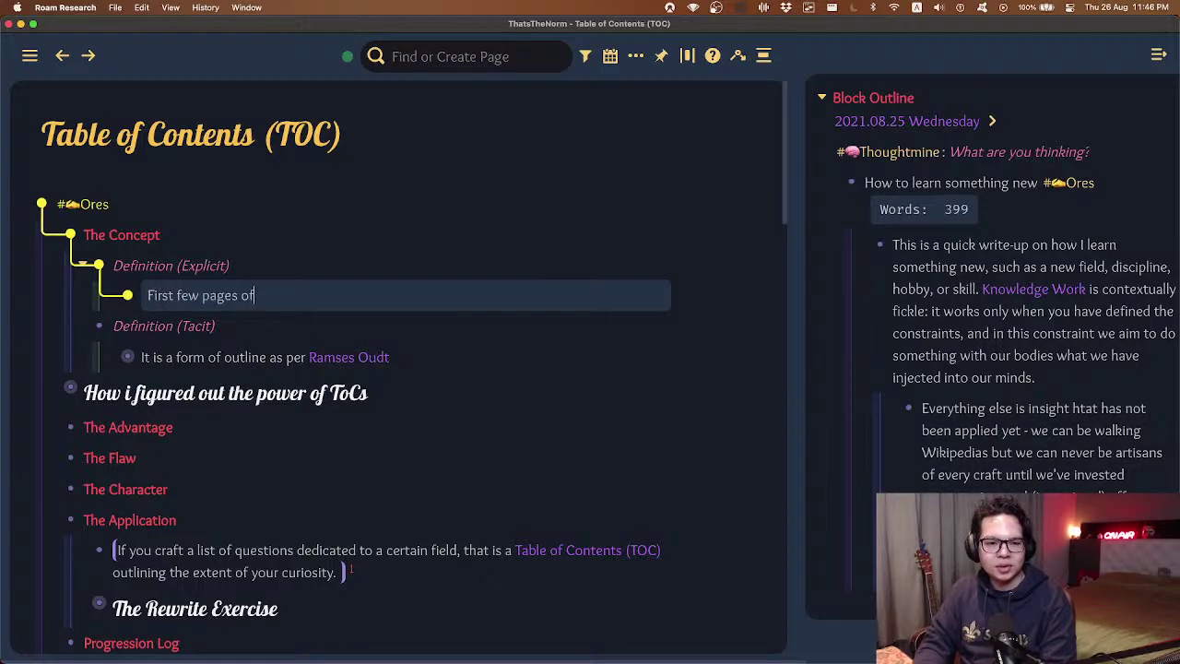
type(" a book")
- Add a child block reading "List of headers, titles, etc. that summarise key findings of a book with relevant page numbers as a reference"
key("Return")
key("Tab")
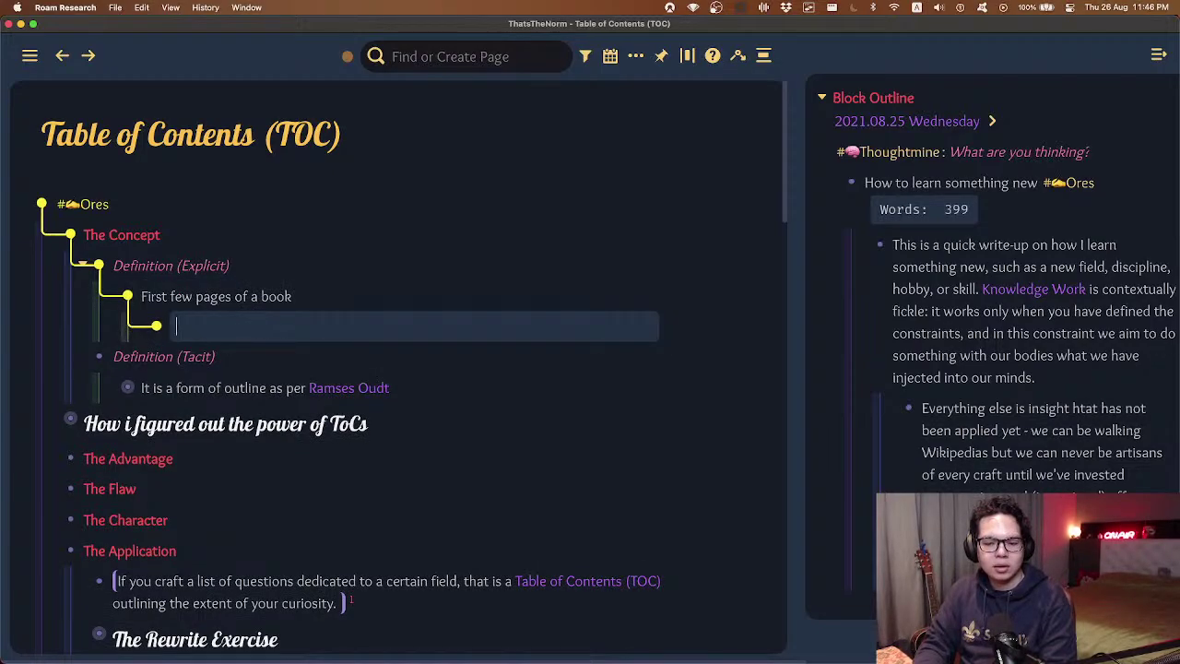
type("Headers, ti")
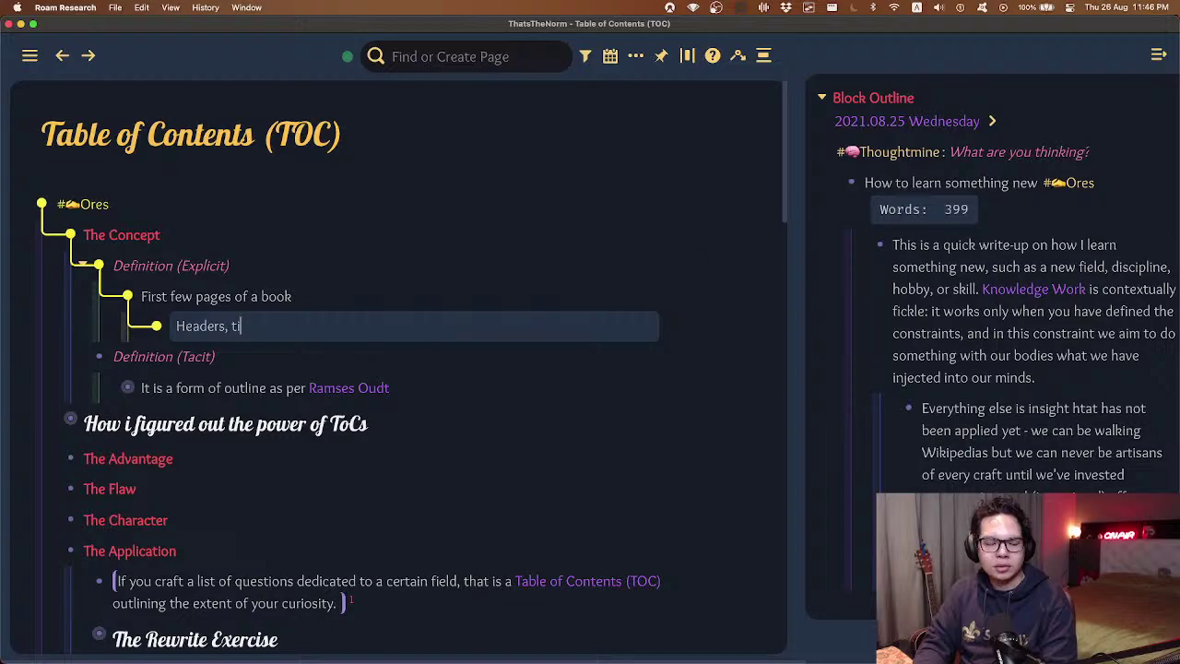
key("super+BackSpace")
type("List of headers, title")
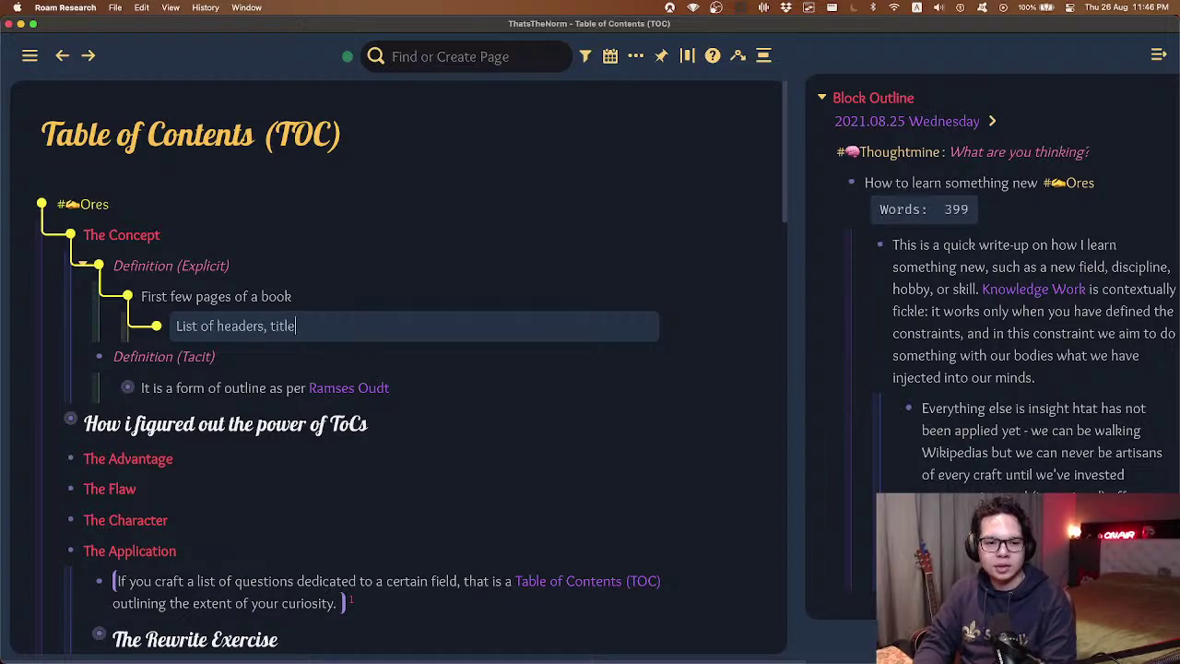
type("s, etc. that summar")
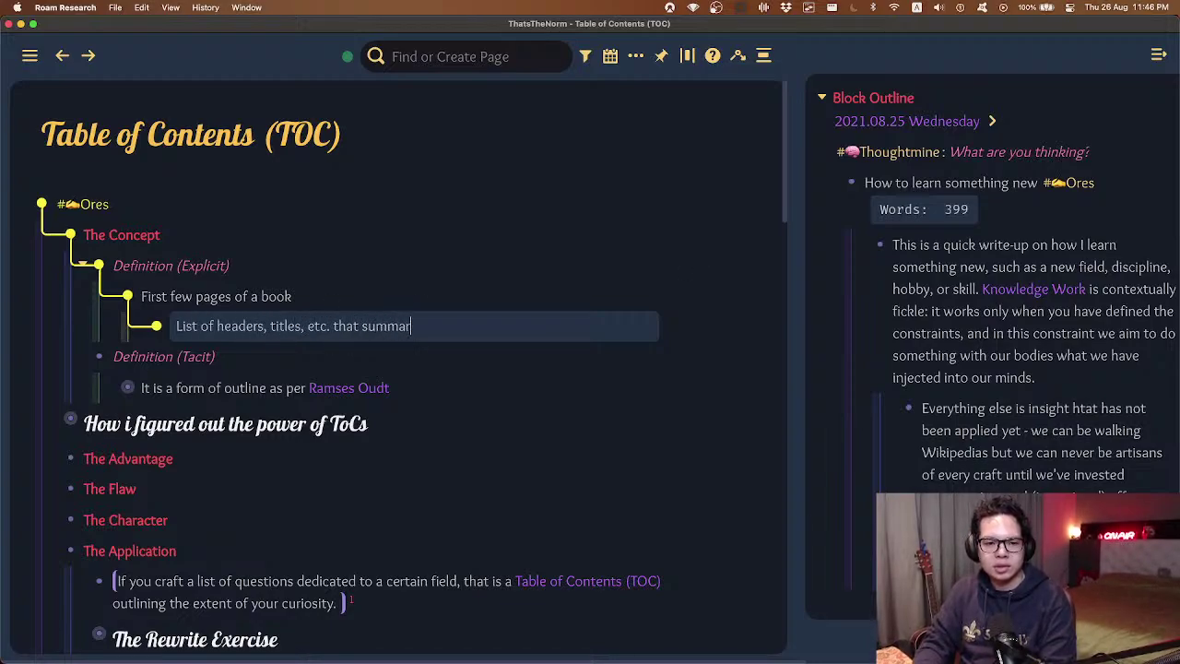
type("ise key finding s")
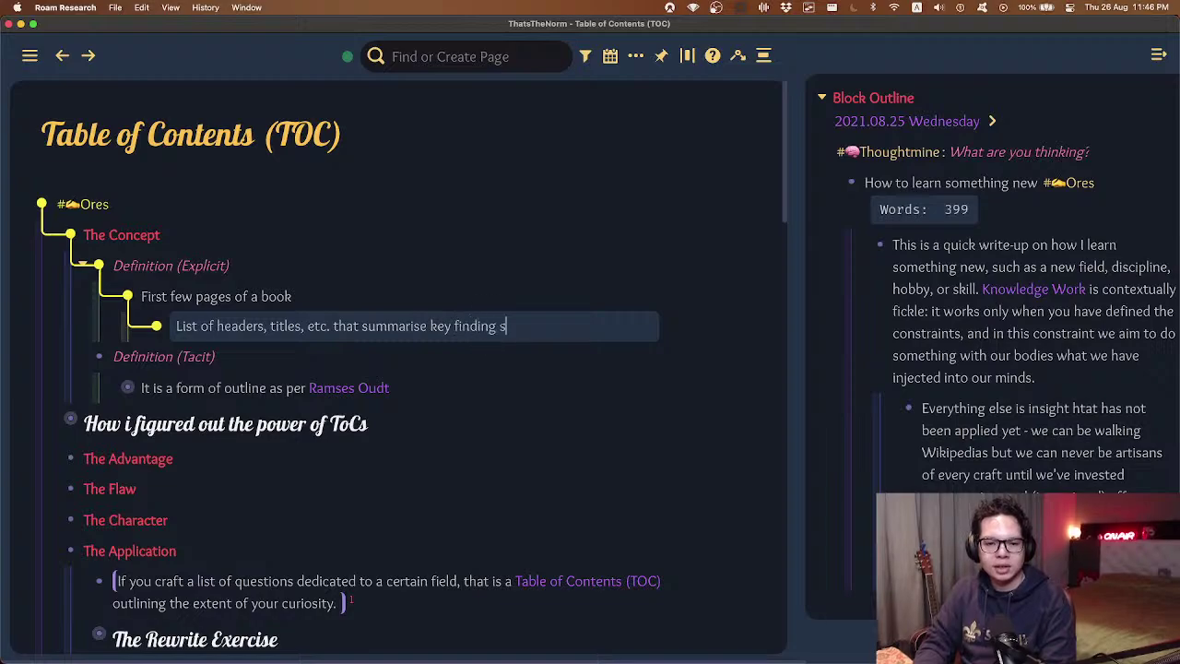
type("of a book")
key("alt+BackSpace")
key("alt+BackSpace")
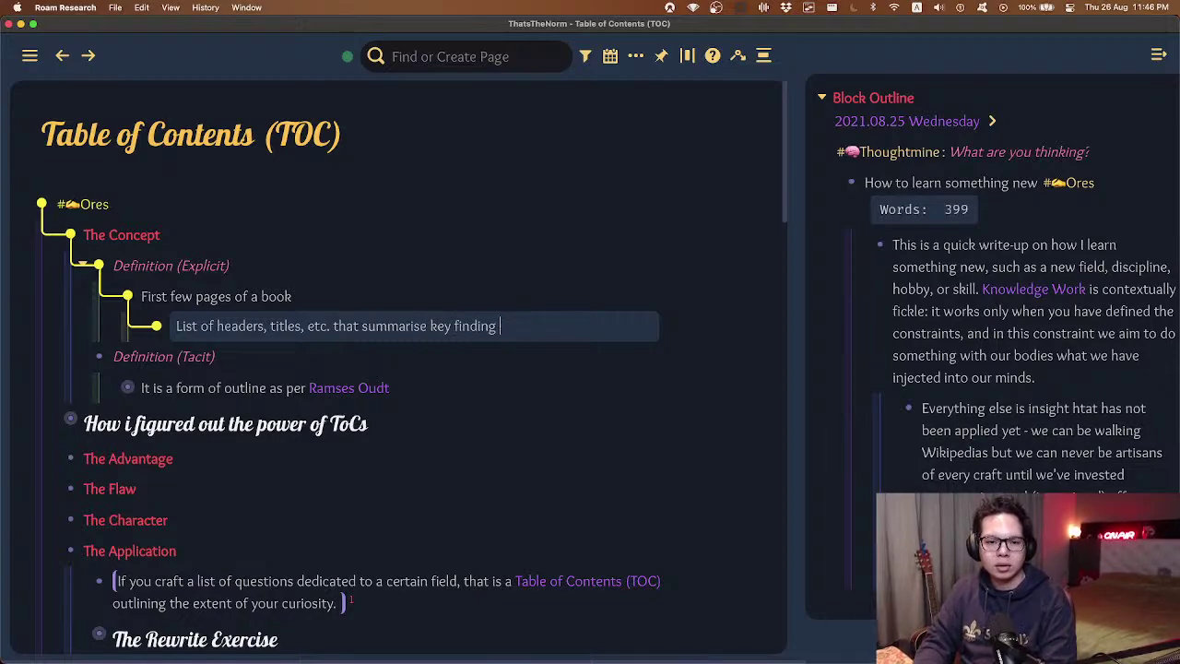
type("s of a book with relevant p")
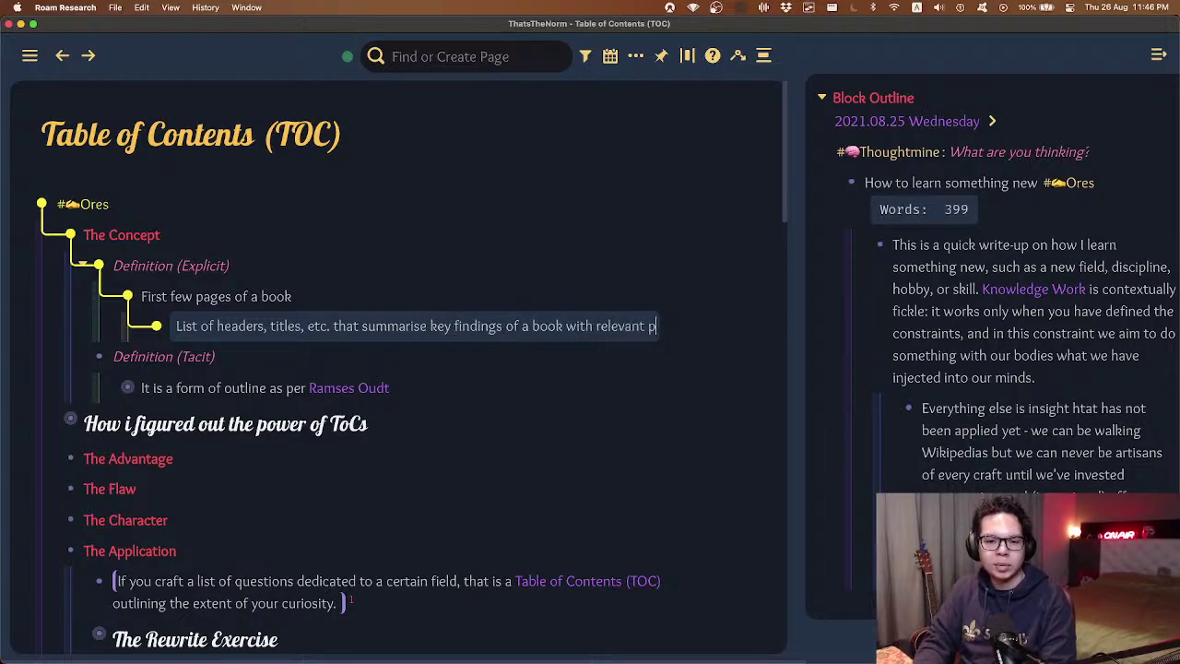
type("age numbers as a reference")
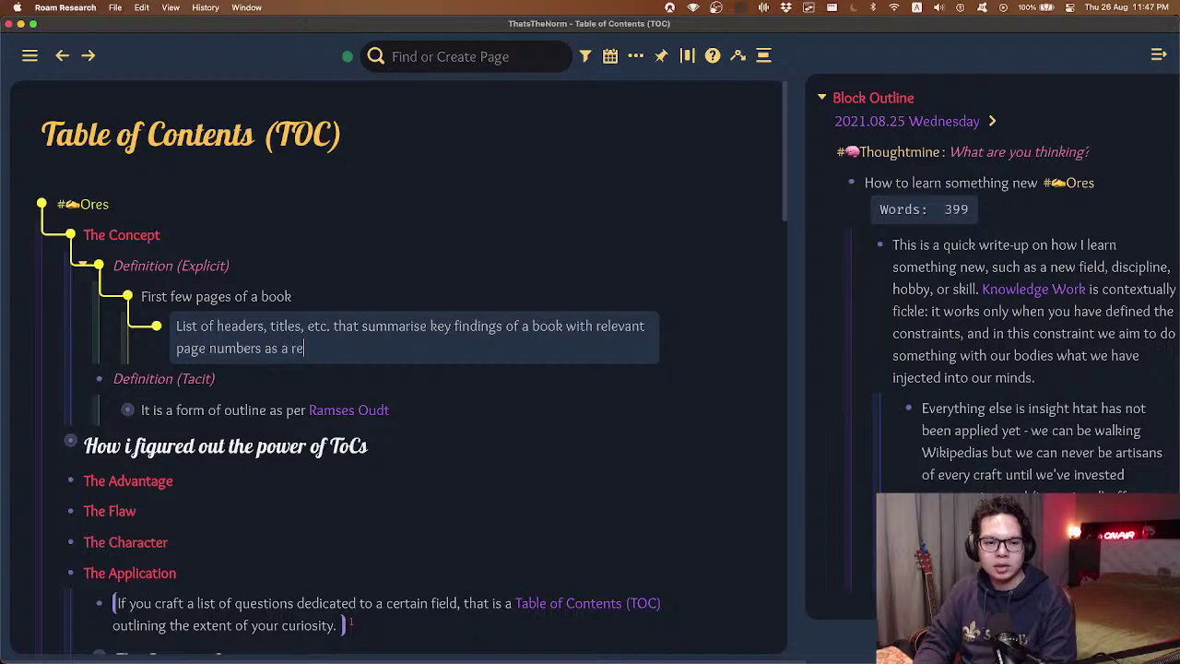
- Complete the list-of-headers block with the word "reference" and nest a block reading "Useful for navigation" beneath it
key("BackSpace")
key("BackSpace")
key("BackSpace")
type("ence")
key("Return")
key("Tab")
type("U")
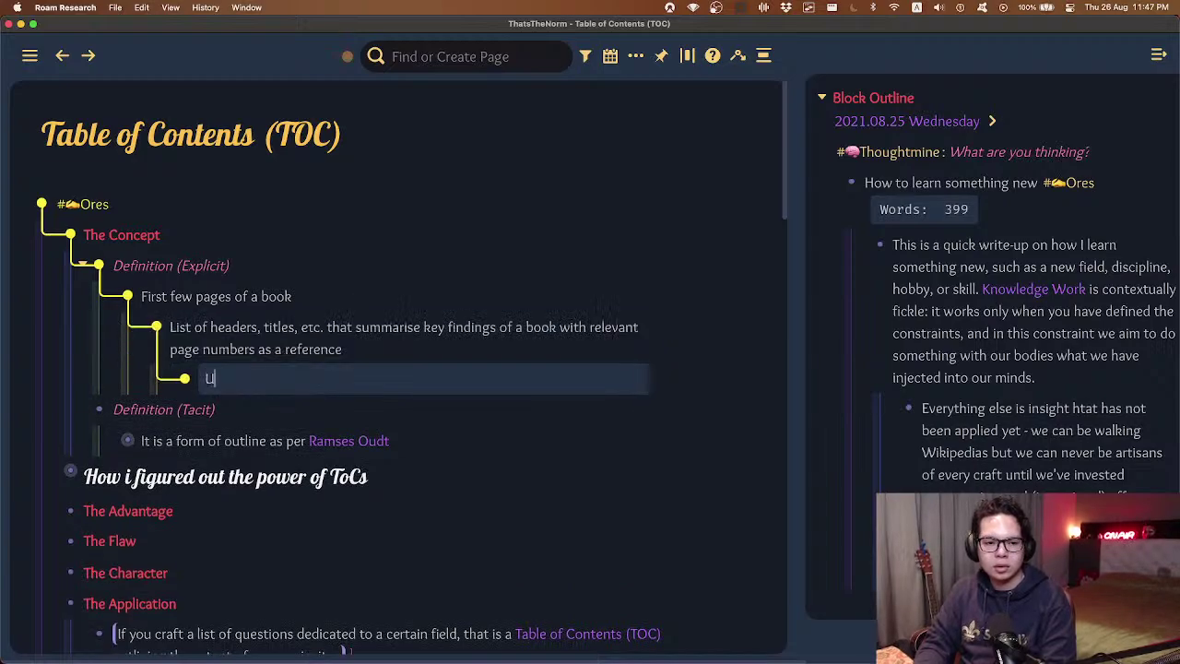
type("seful for navigation")
- Add a child block under The Advantage containing a block reference to "Useful for navigation"
key("alt+g")
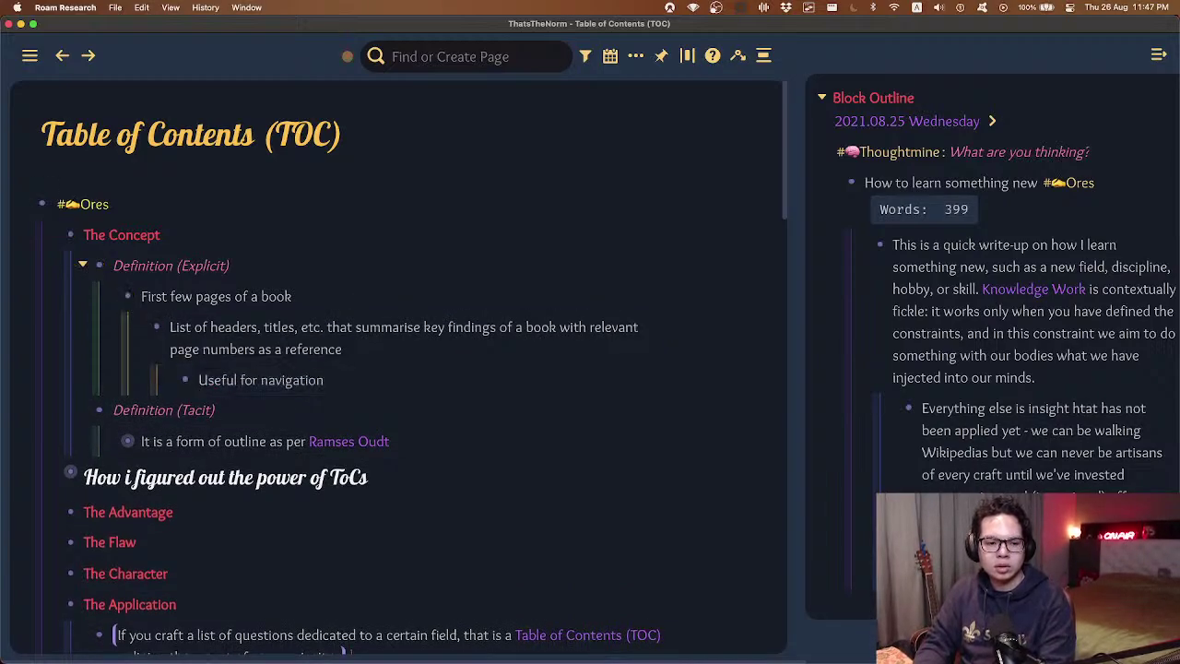
key("1")
key("0")
key("Return")
key("Tab")
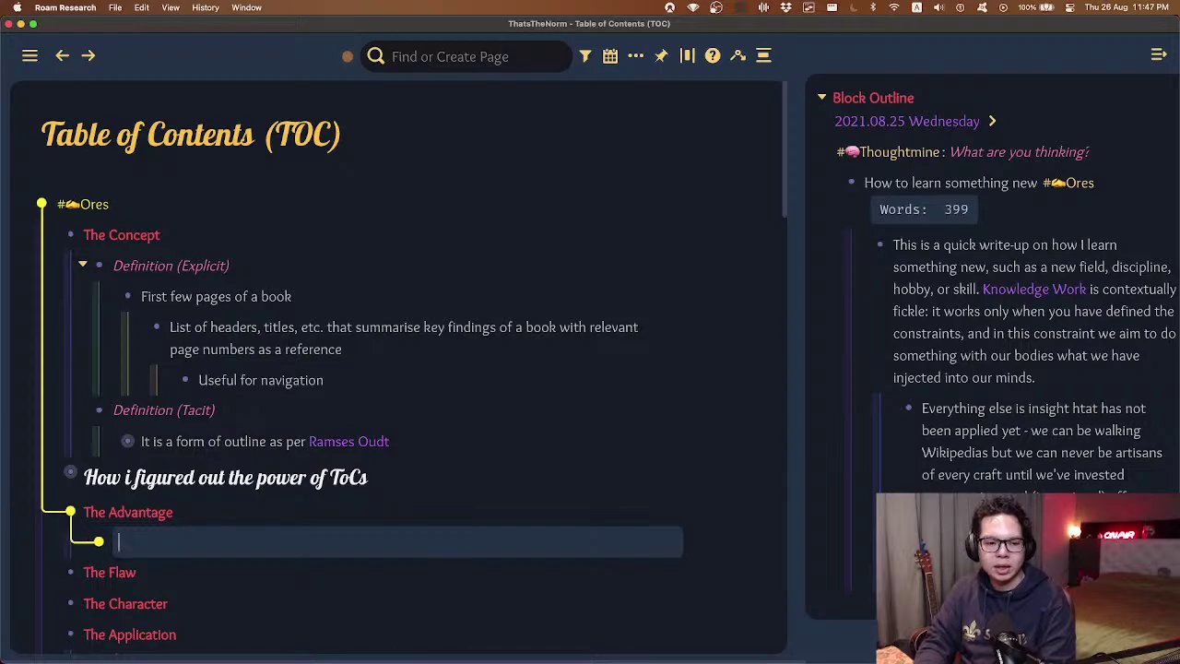
type("Useful")
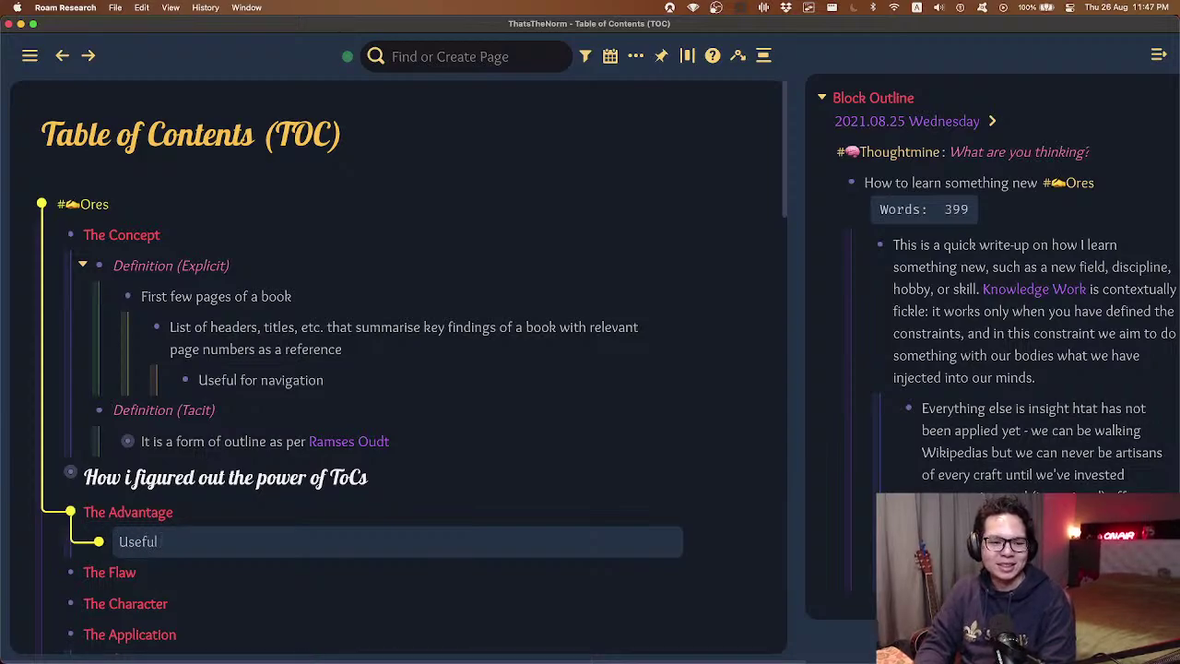
key("alt+g")
key("6")
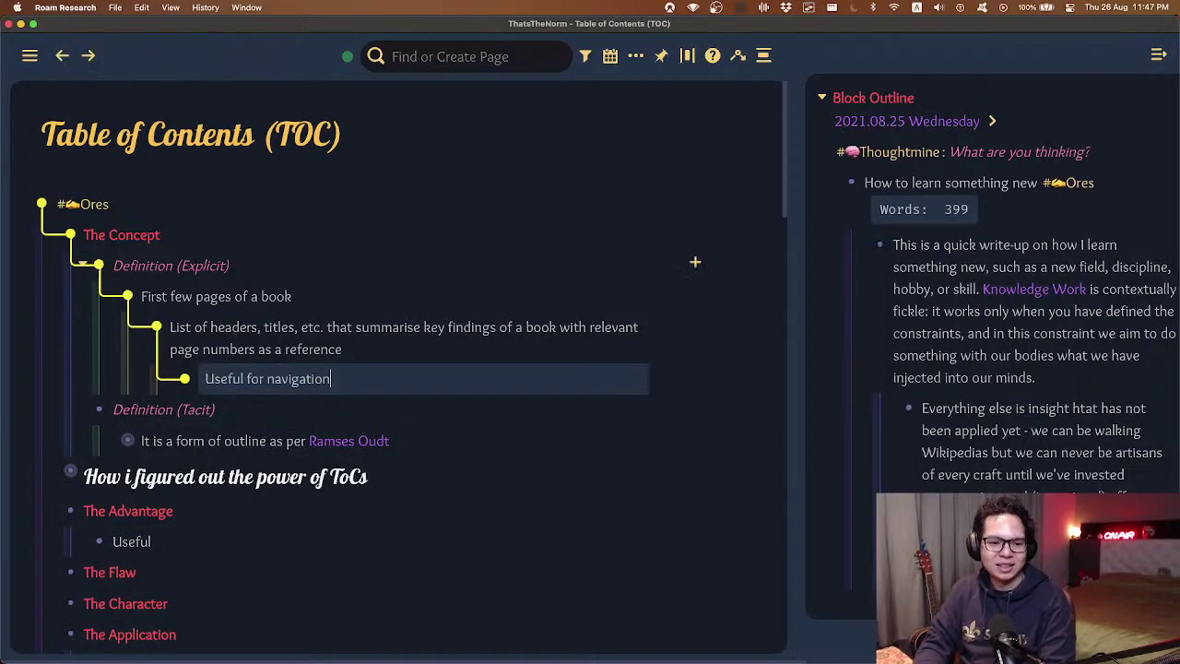
key("alt+g")
key("1")
key("1")
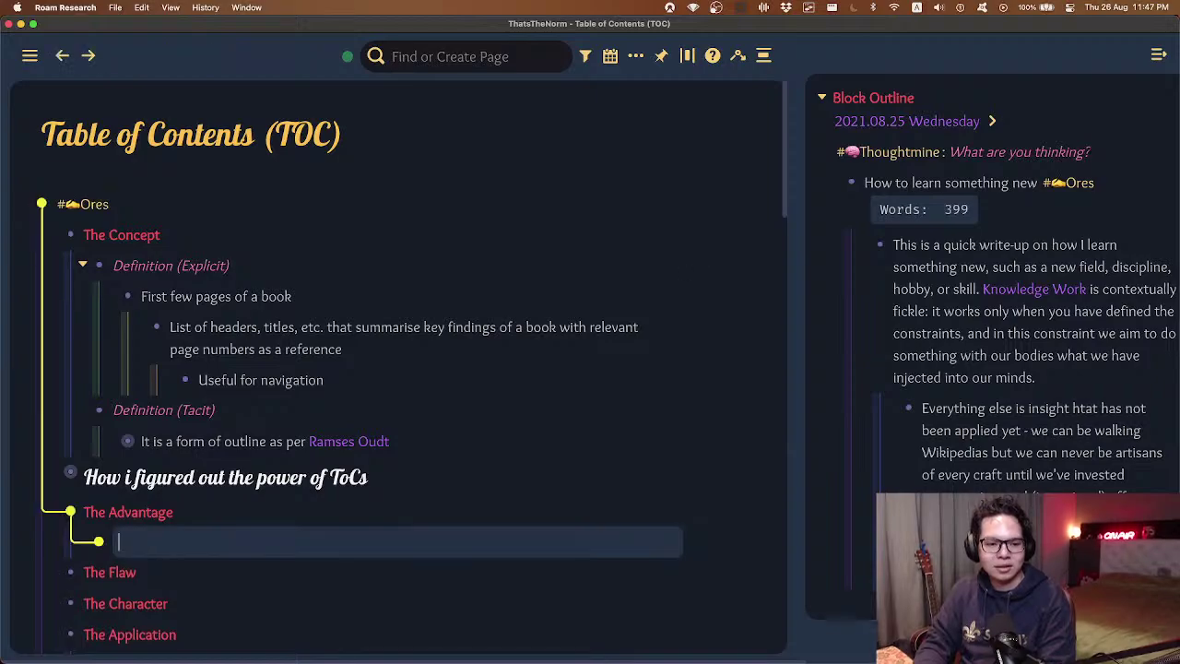
key("super+v")
- Add a first child block under Definition (Tacit) reading "Physical embodiment of an outliner"
key("alt+g")
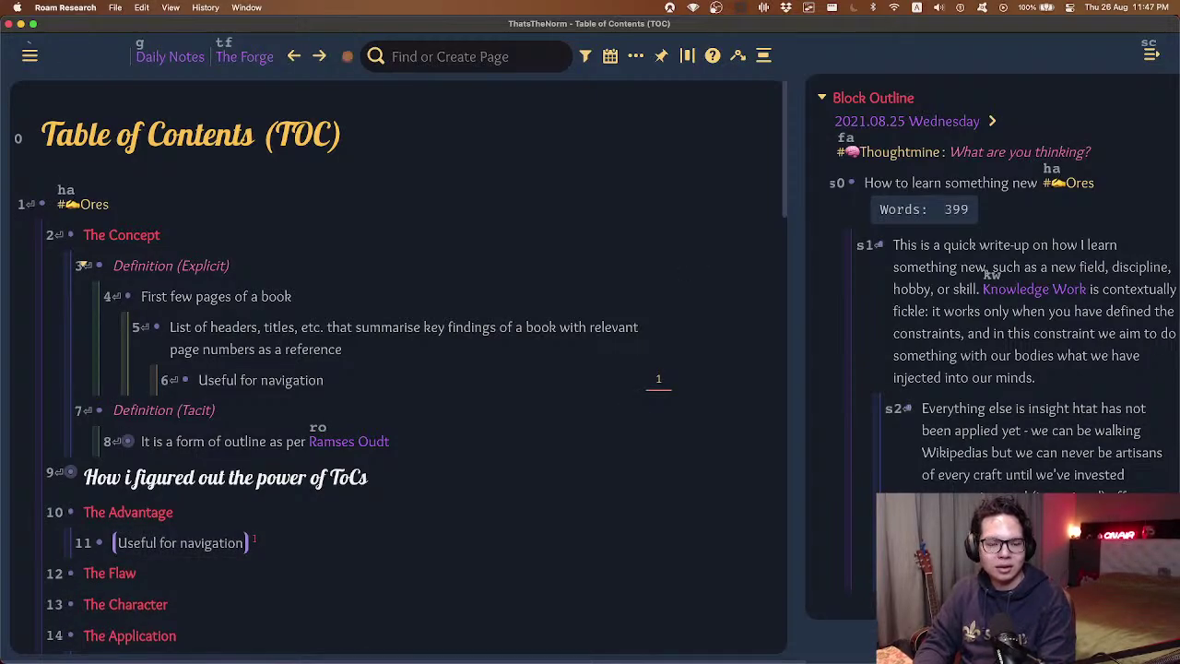
key("7")
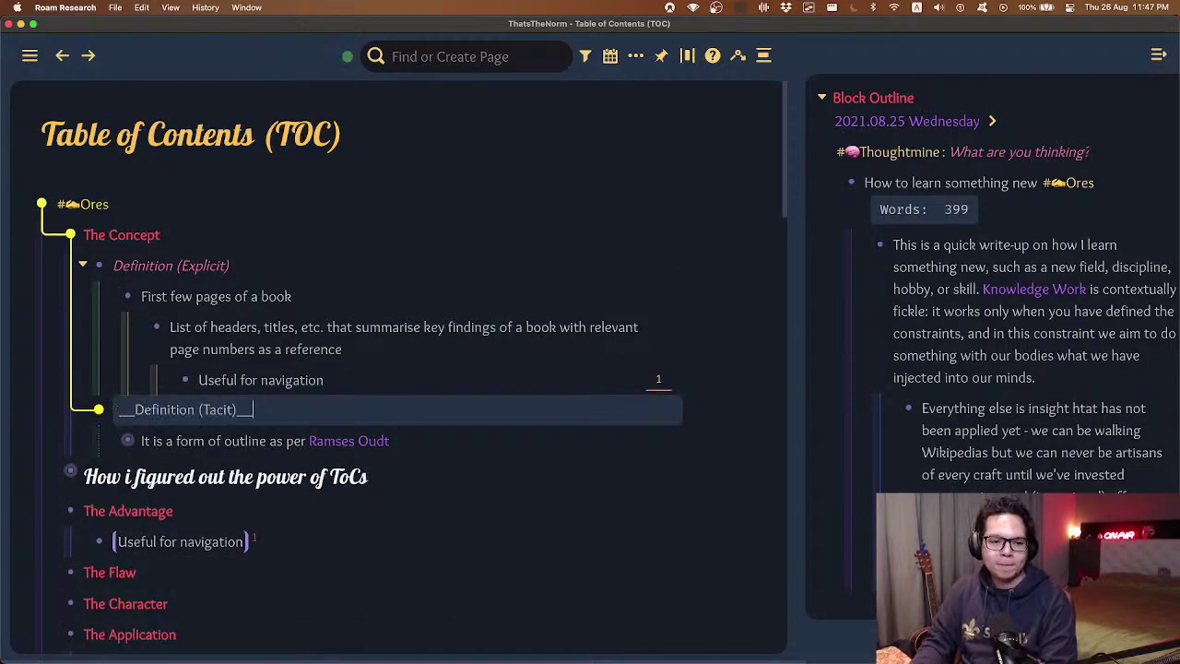
key("Return")
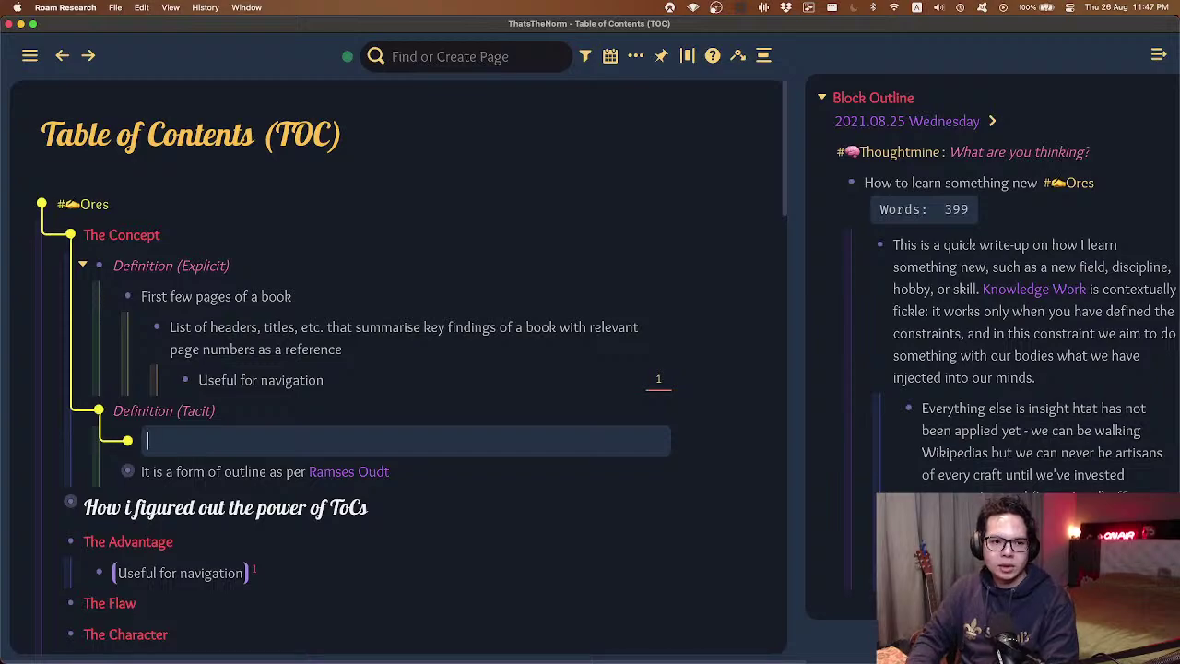
type("Physical embodiment of")
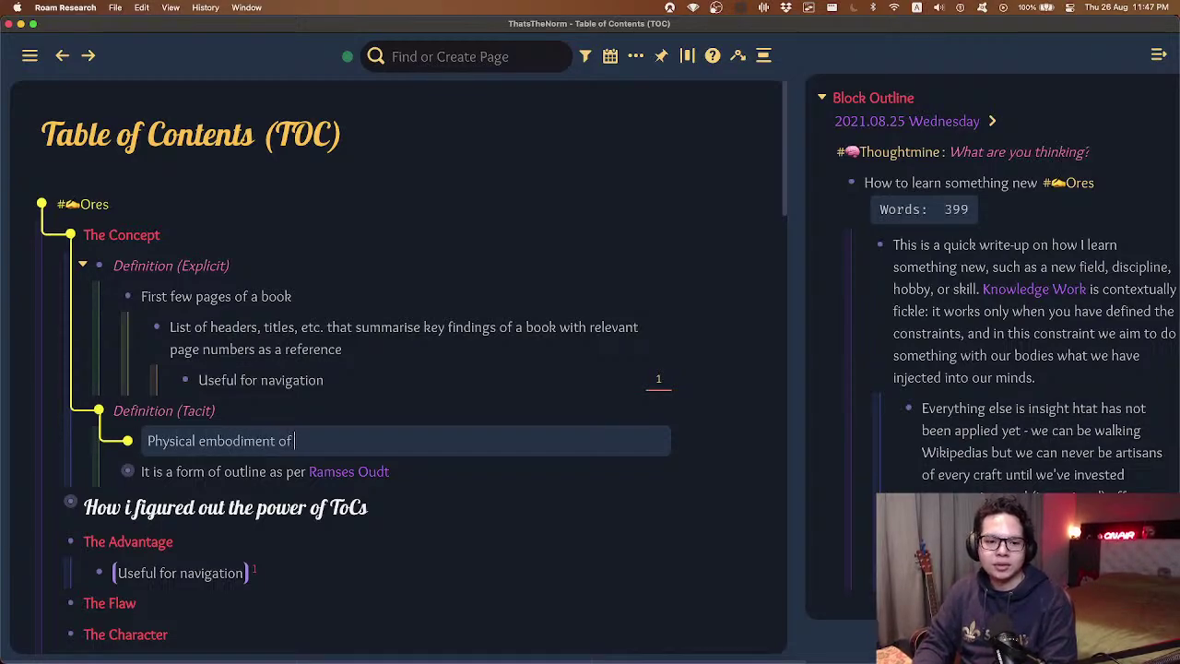
type(" an outlienrner")
- Nest a block reading "eg. if we have a very limited [[Roam]] graph of a book" under the physical-embodiment block
key("Return")
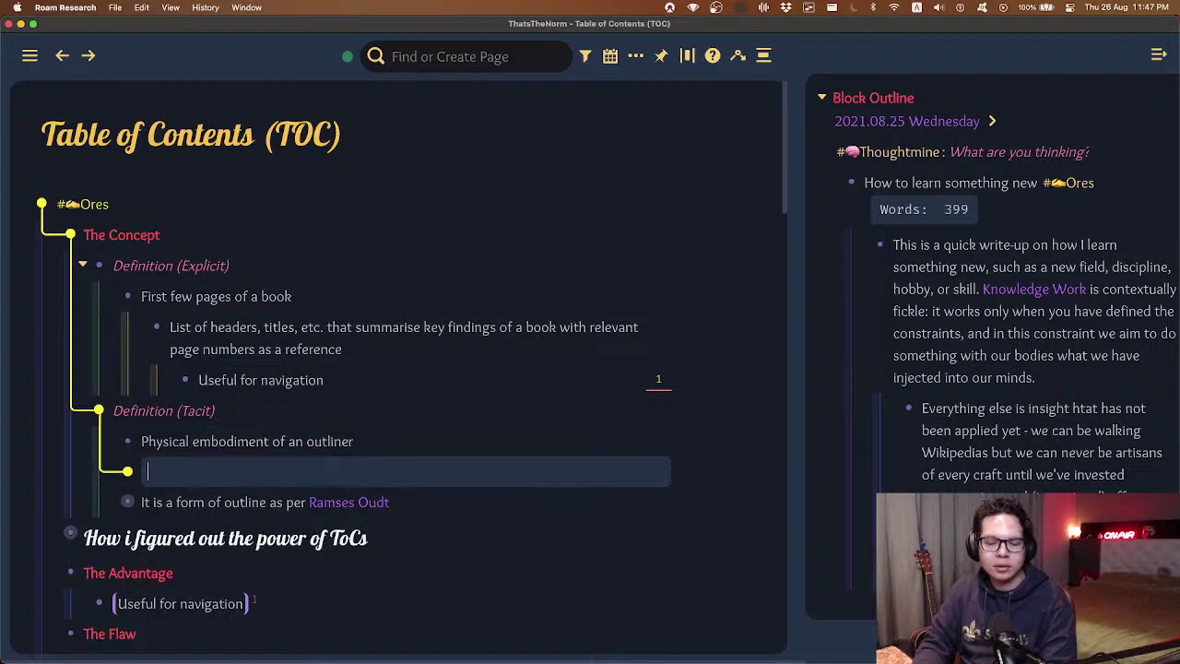
key("Tab")
type("eg. if")
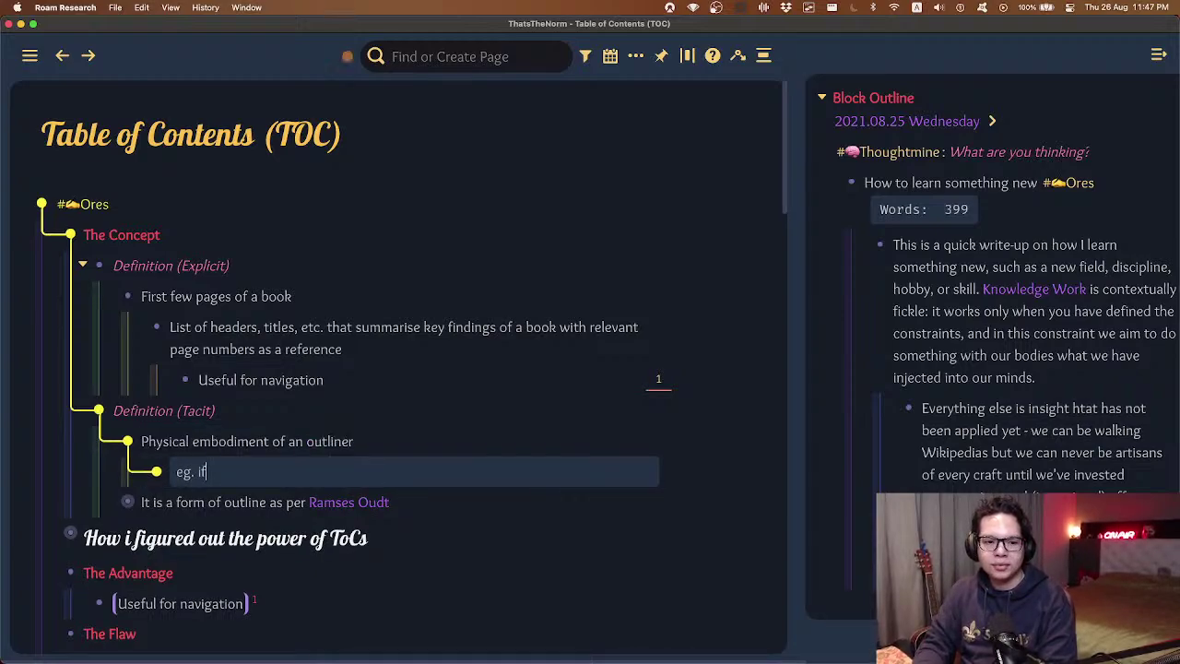
type(" we have a very")
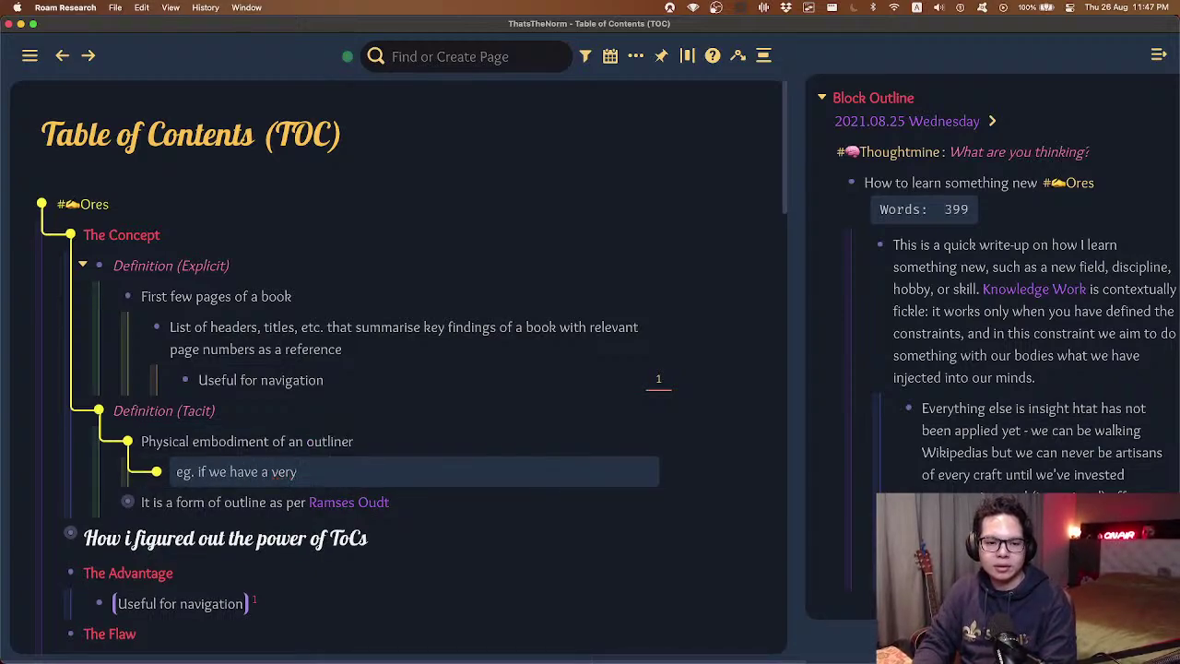
type(" limited [[Roam]] ")
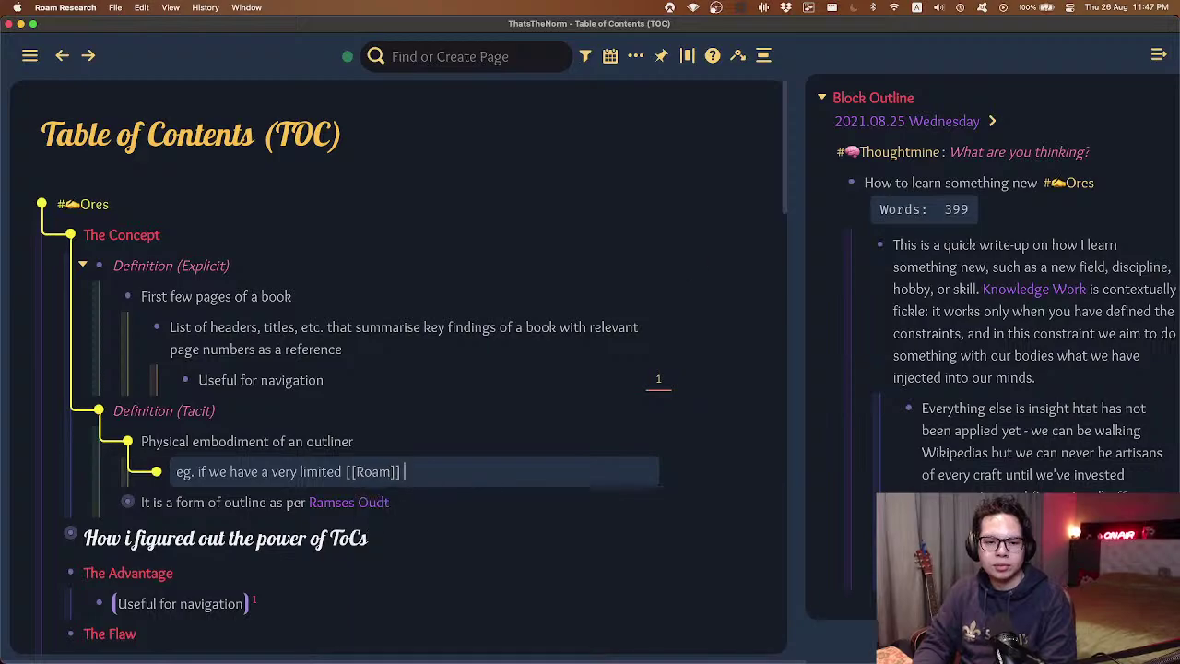
type("graph of a book")
- Nest a block reading "Assuming a book is a closed/constrained knowledge graph" under the limited Roam graph example
key("Return")
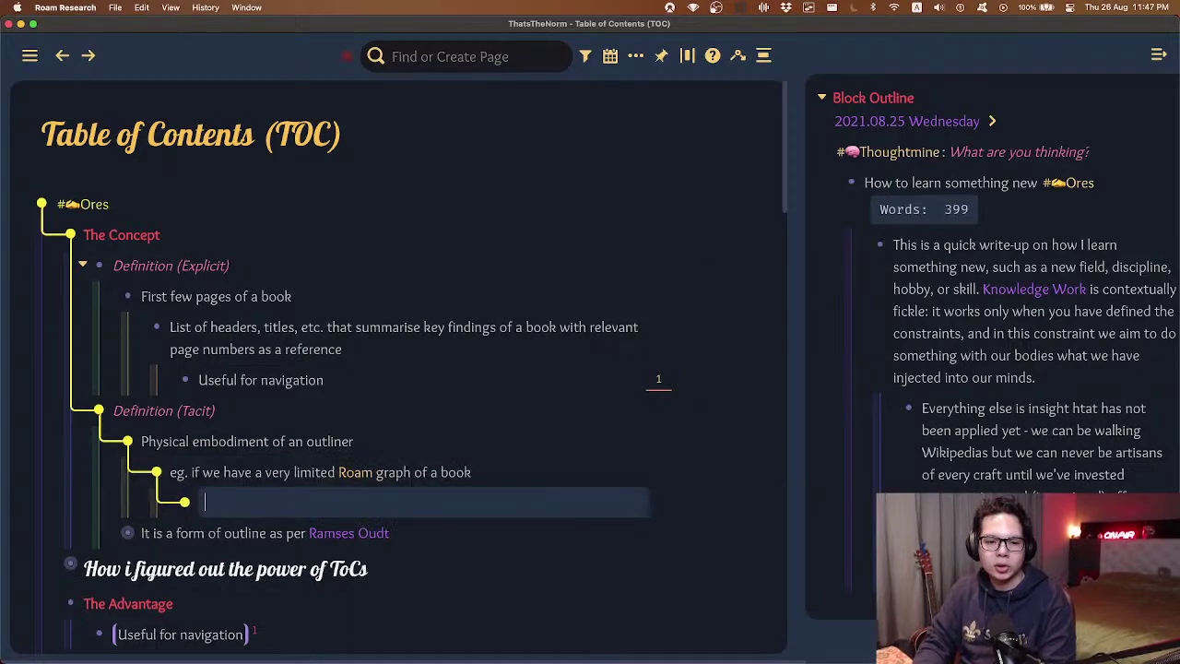
type("Assuming a book is ")
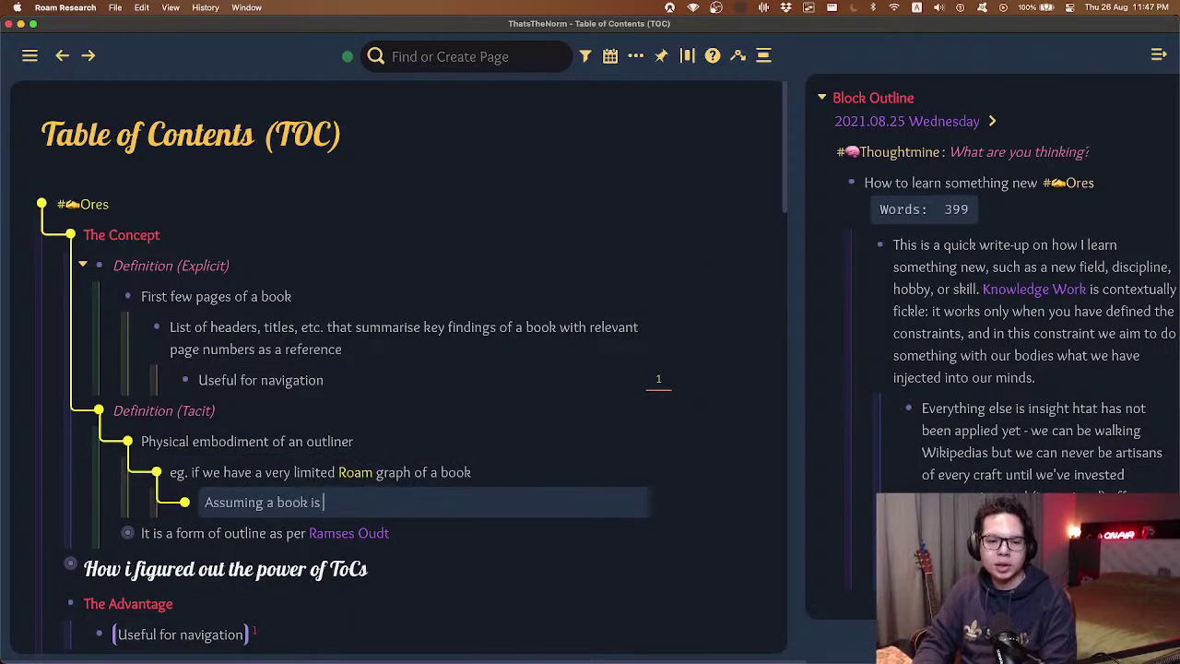
type("a closed")
key("BackSpace")
key("BackSpace")
key("BackSpace")
key("BackSpace")
key("BackSpace")
type("lose")
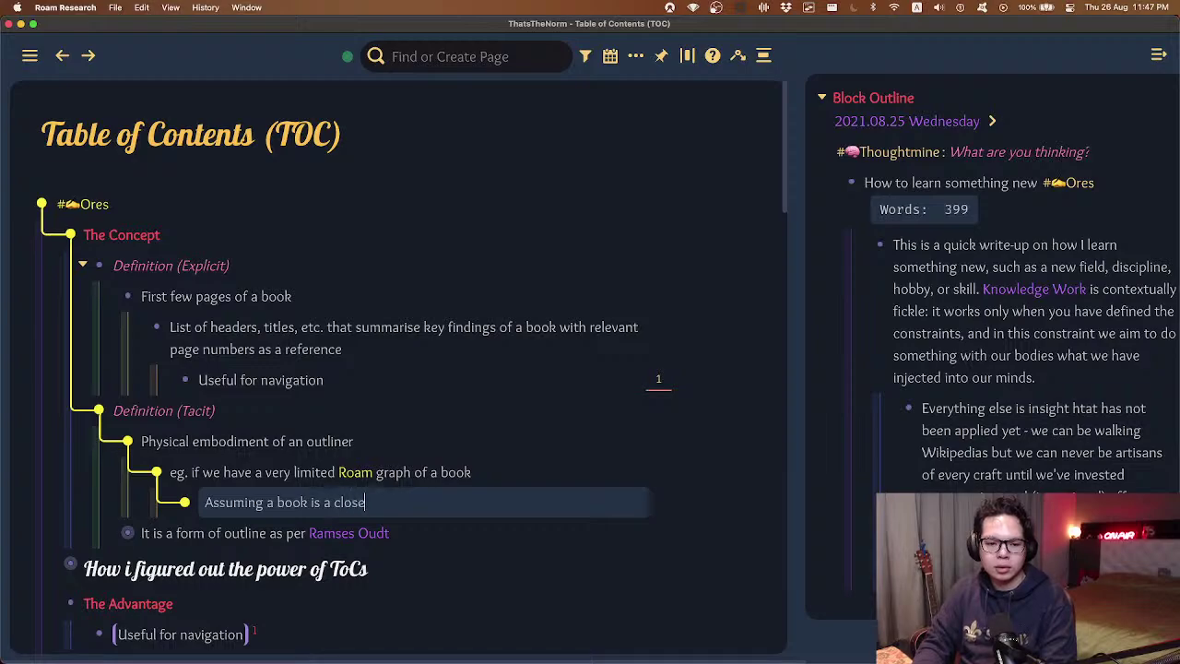
type("d/constrained knowled")
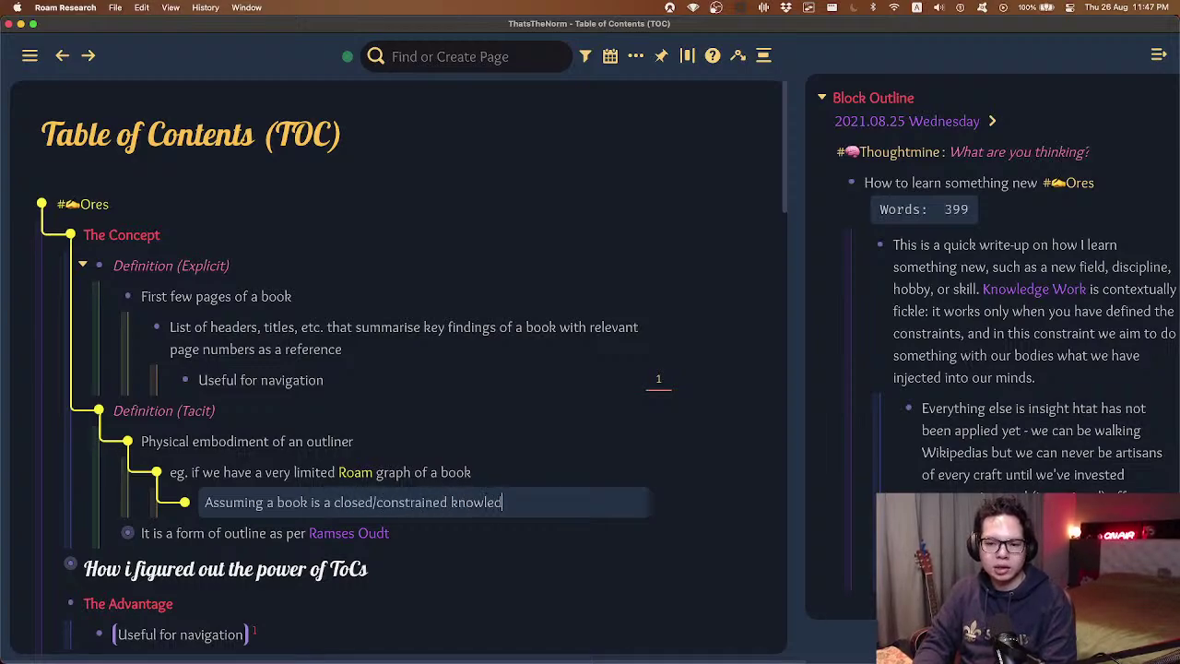
type("ge graph")
key("Return")
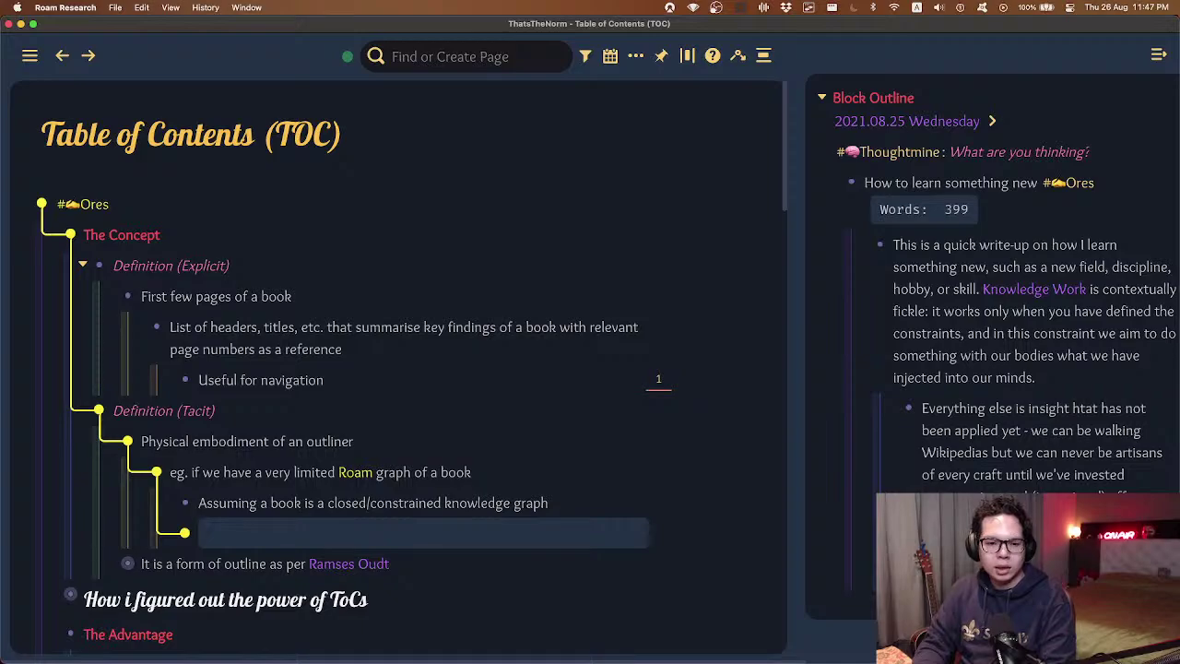
key("BackSpace")
- Expand the "It is a form of outline" block under Definition (Tacit) to read its embedded tweet, and collapse it again
scroll(405, 369, "down", 5)
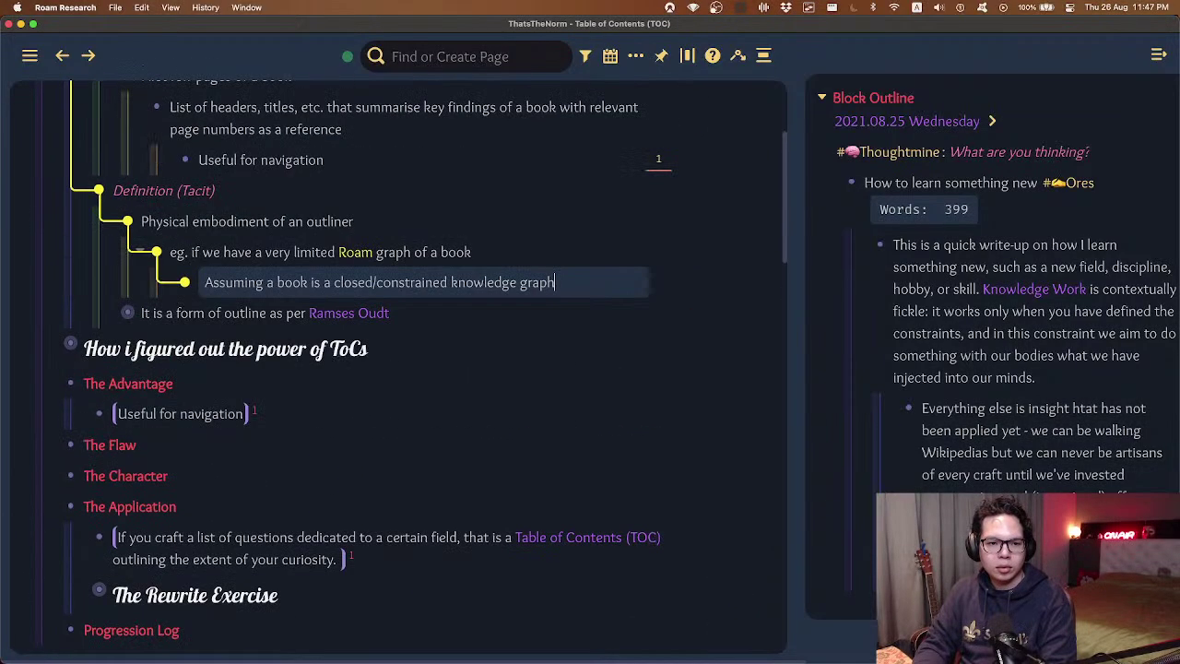
key("Down")
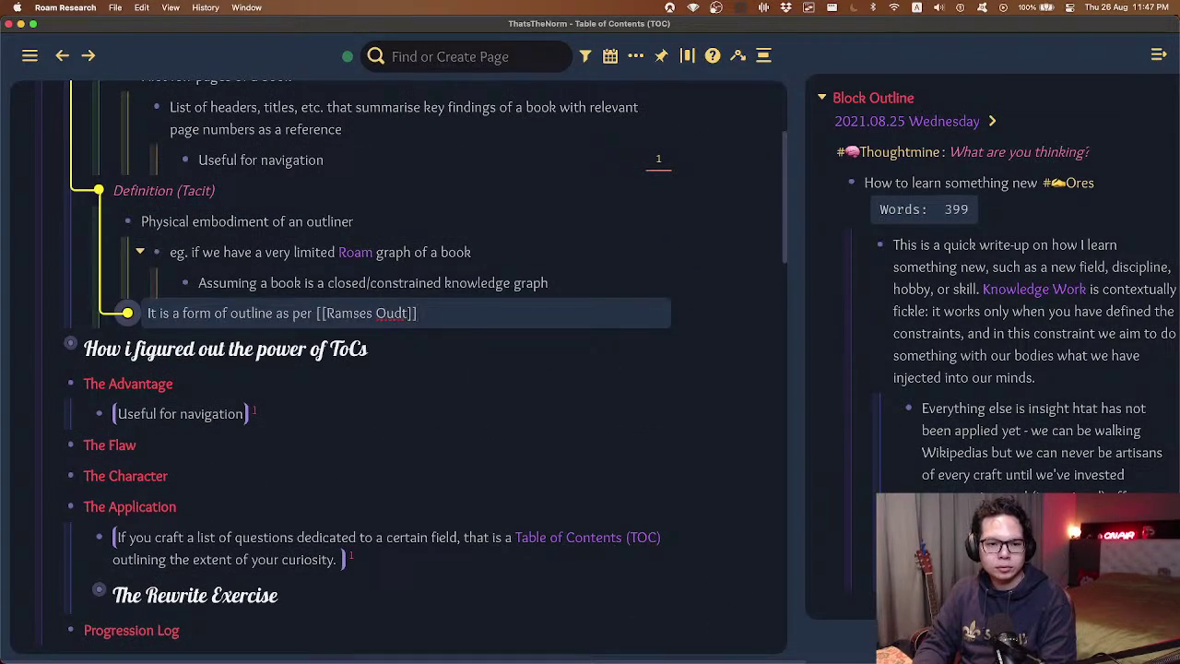
key("Return")
key("Tab")
key("super+v")
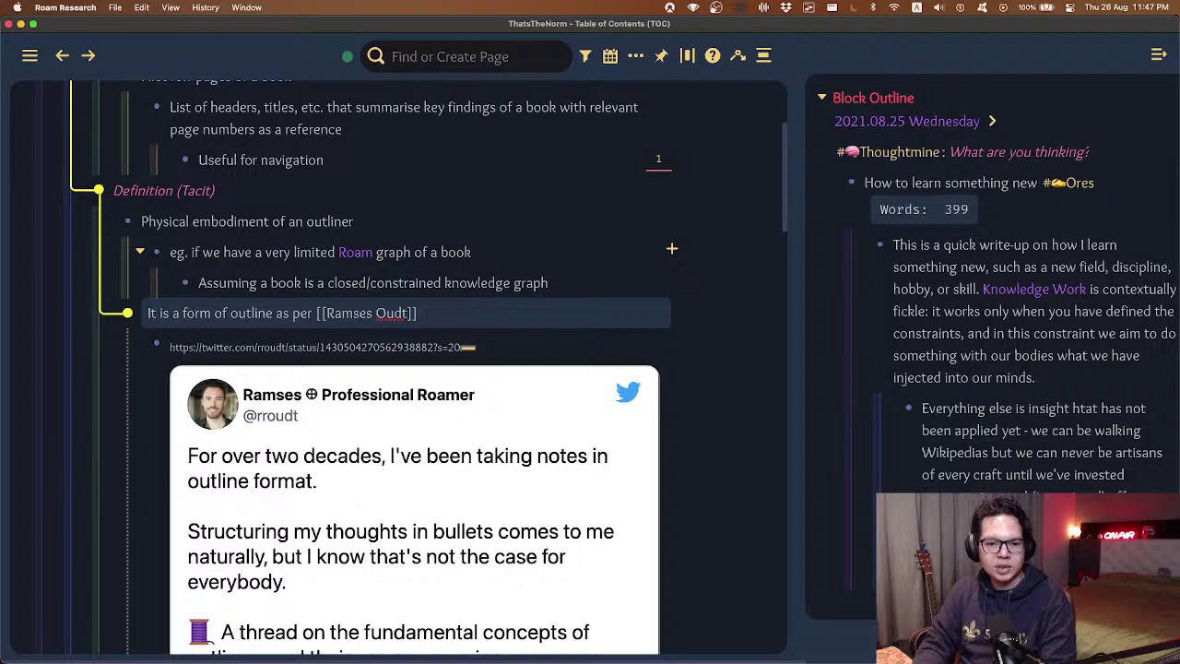
scroll(671, 248, "down", 6)
scroll(671, 248, "up", 4)
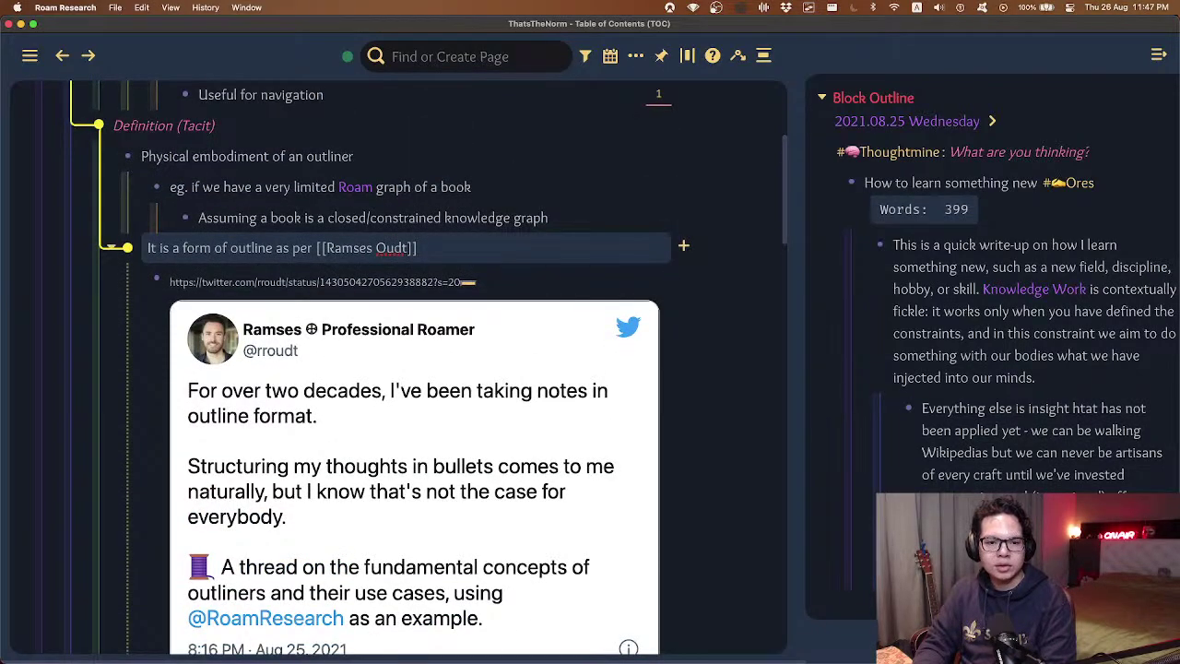
scroll(683, 245, "down", 5)
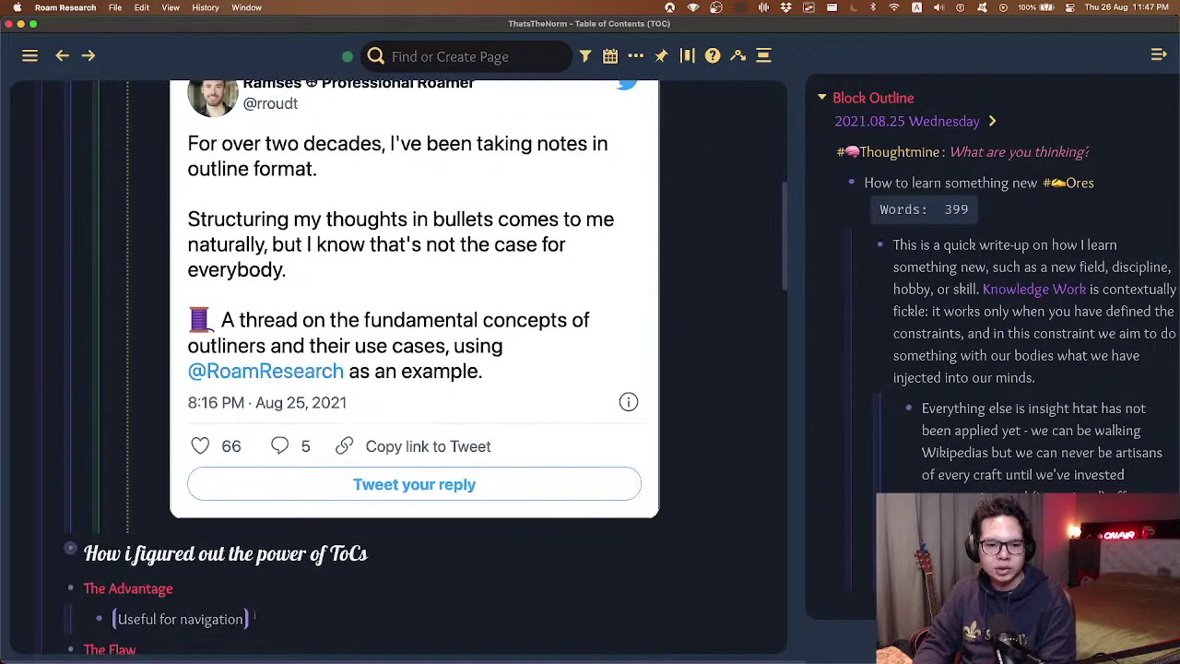
scroll(672, 207, "up", 4)
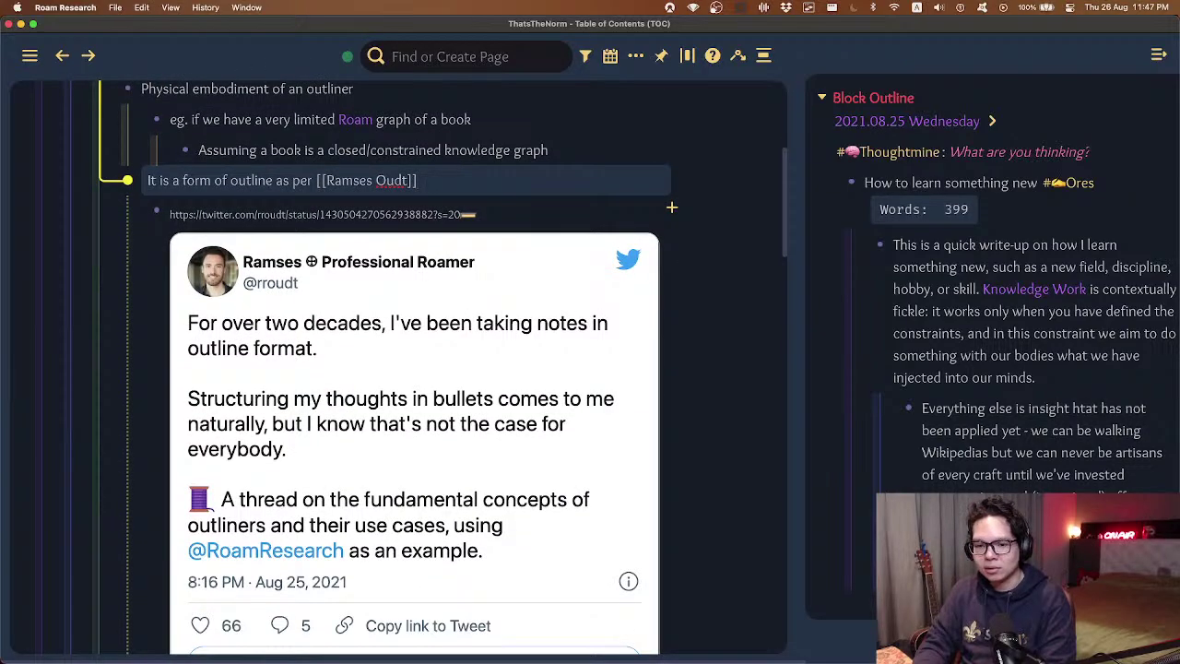
scroll(671, 208, "up", 6)
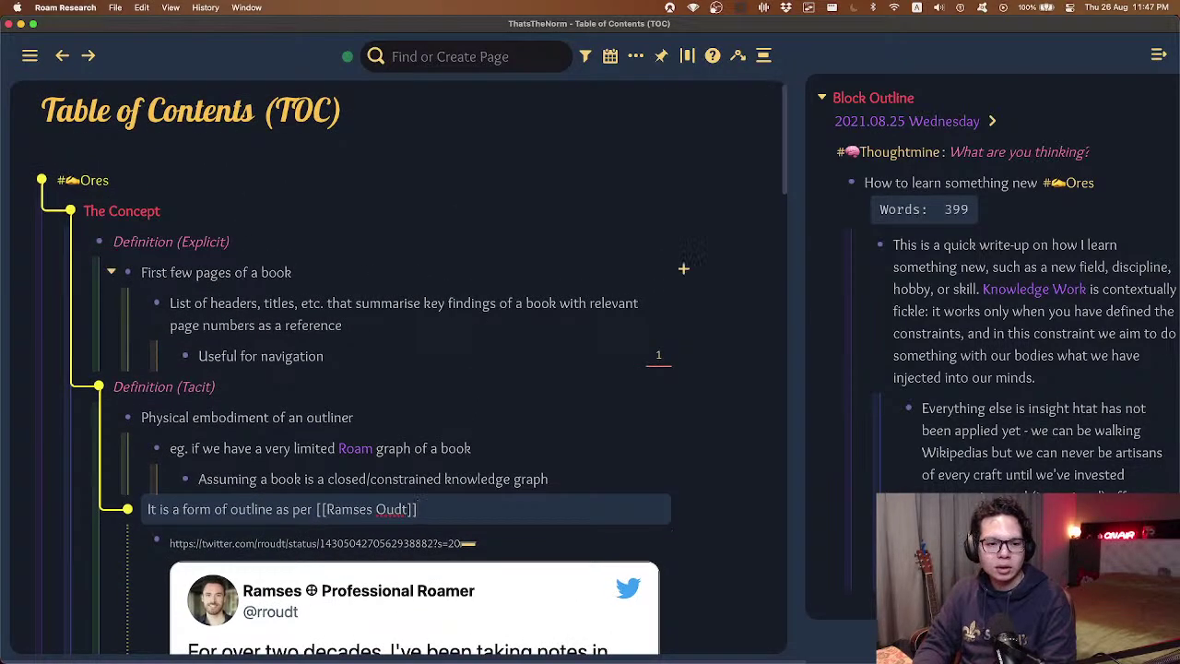
key("super+Up")
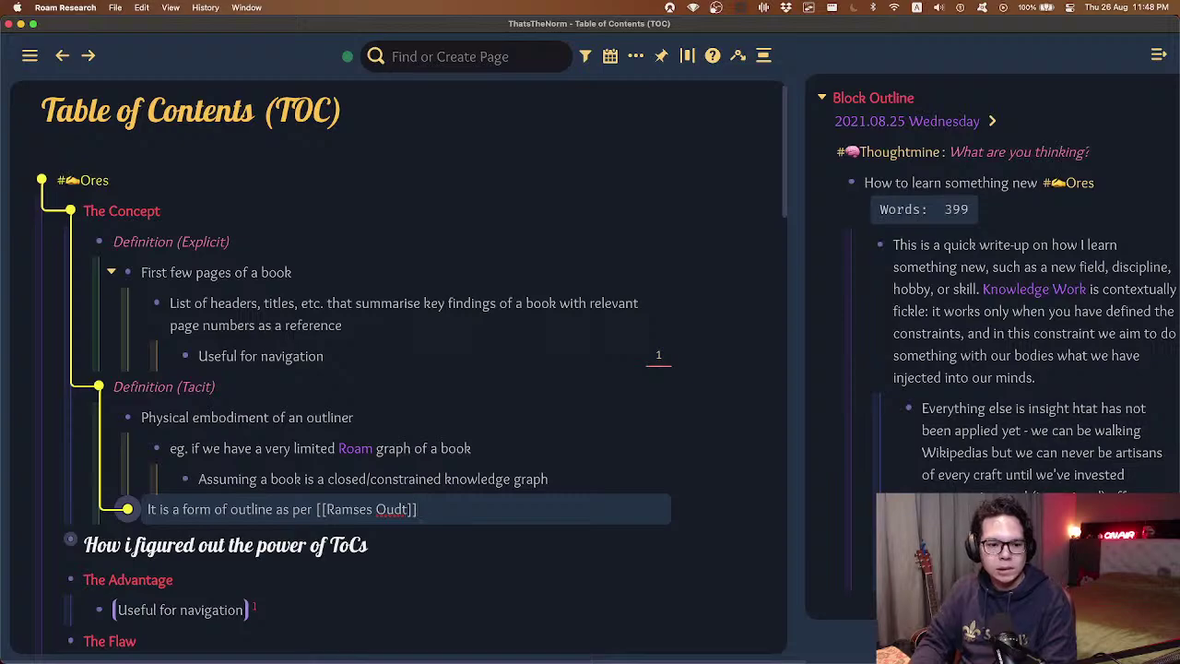
- Expand the "How i figured out the power of ToCs" heading and add "For outliners" as its first child block
scroll(708, 272, "down", 5)
left_click(708, 272)
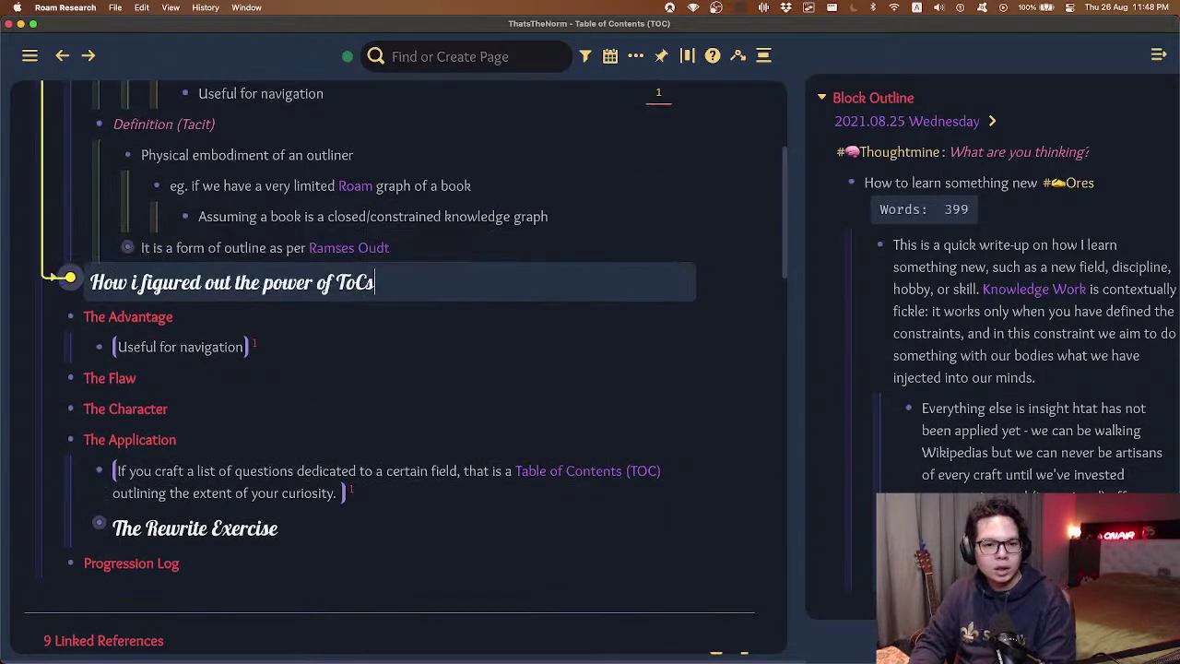
key("ctrl+v")
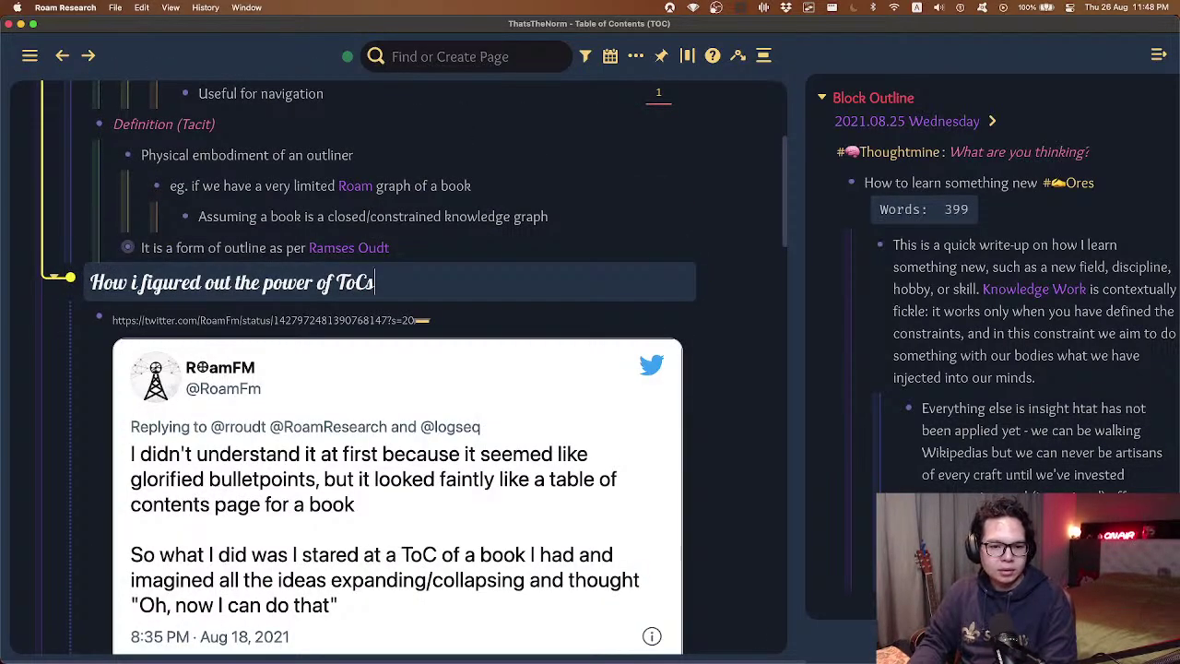
key("Return")
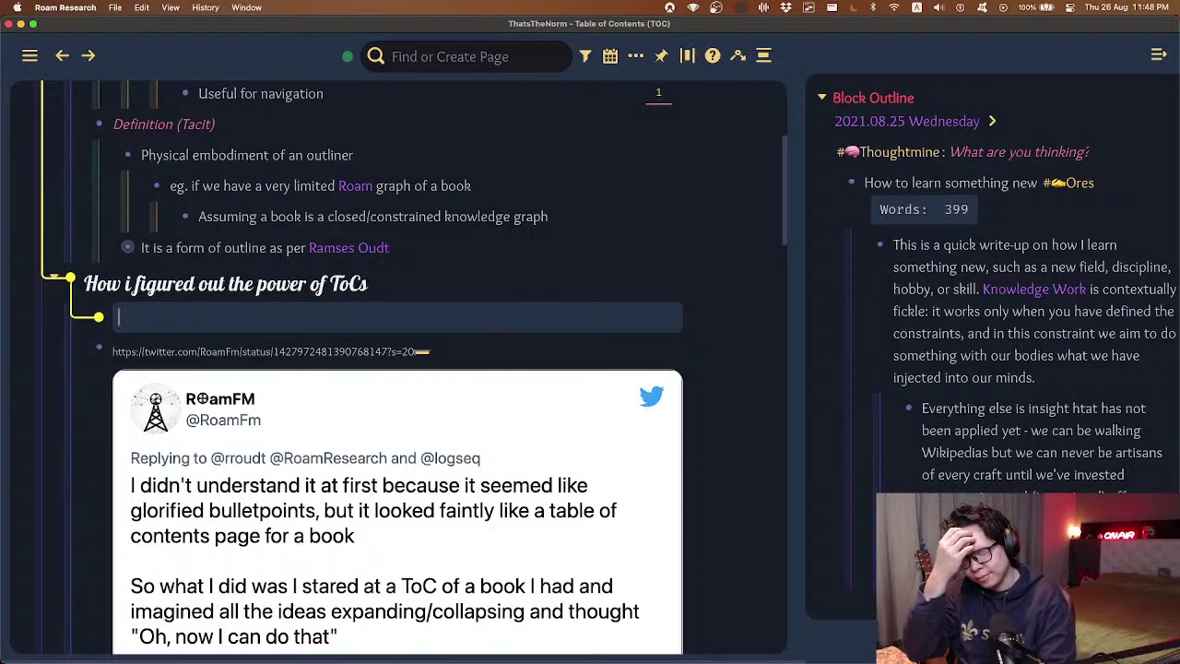
scroll(708, 274, "down", 2)
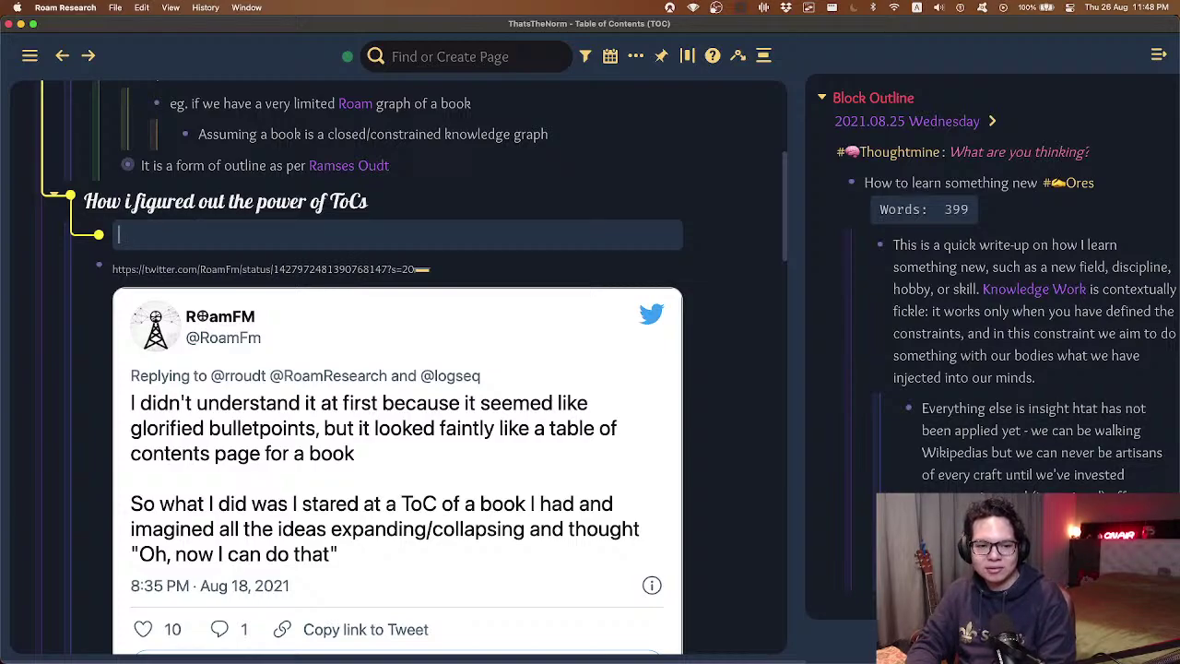
type("For outliners")
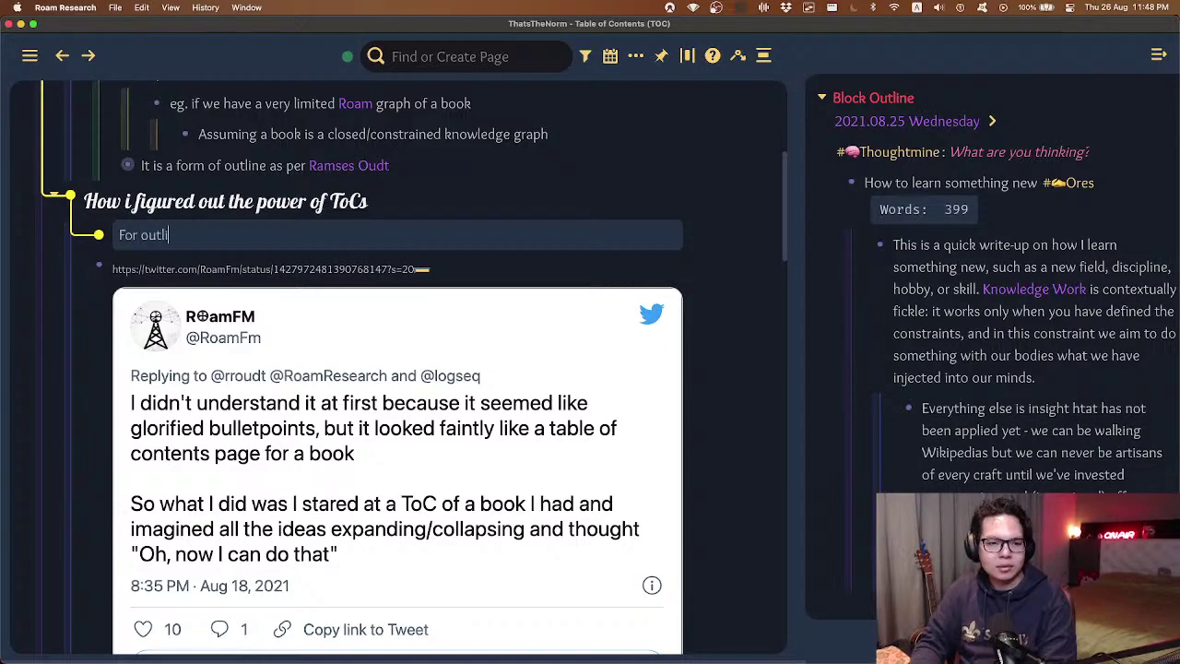
- Nest the embedded tweet block under "For outliners" and collapse that block
key("Down")
key("Tab")
key("super+a")
key("BackSpace")
key("BackSpace")
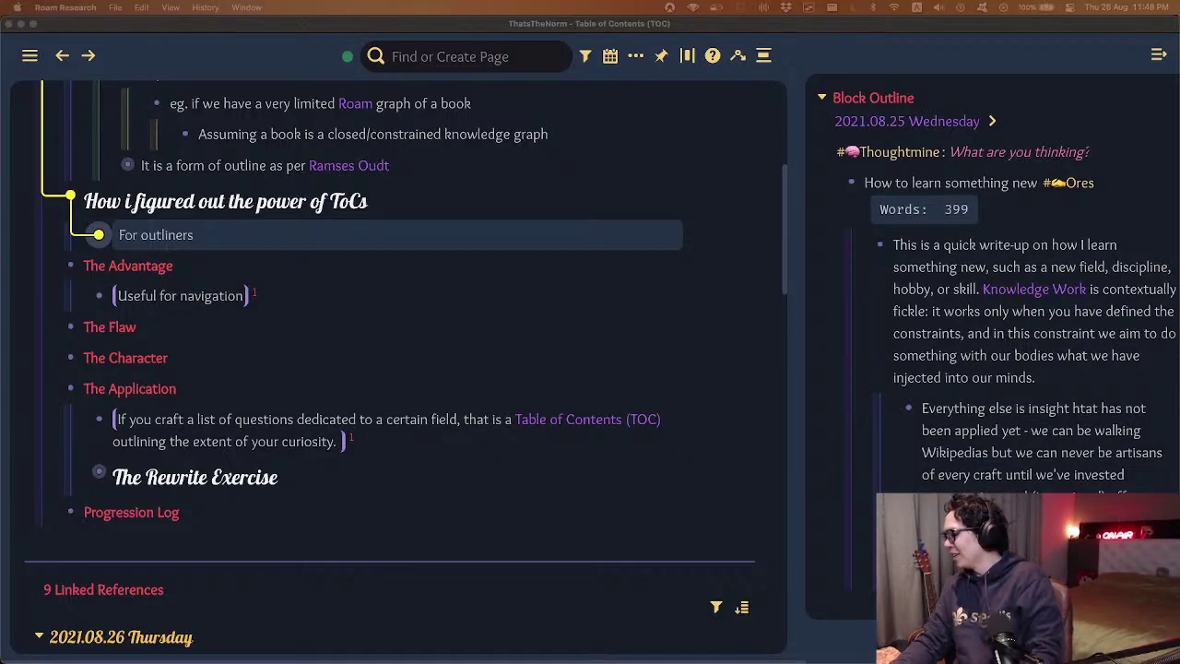
- Expand the "It is a form of outline" block, select the full tweet link nested in it, and collapse the block again
key("super+Tab")
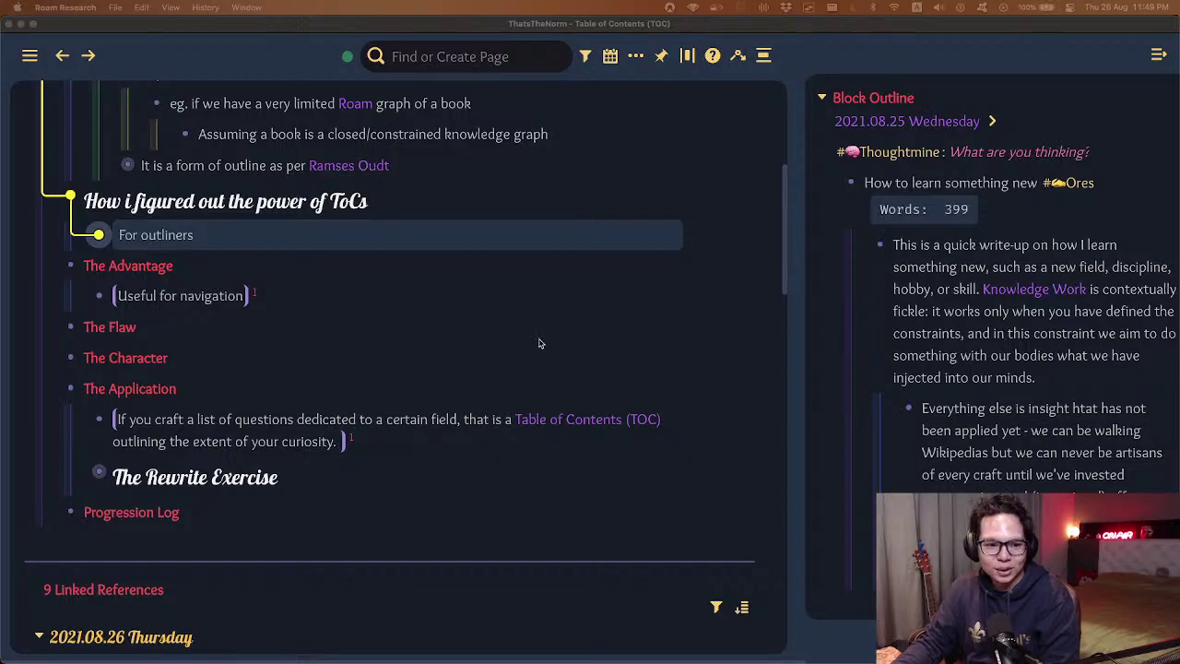
scroll(384, 273, "up", 2)
left_click(251, 207)
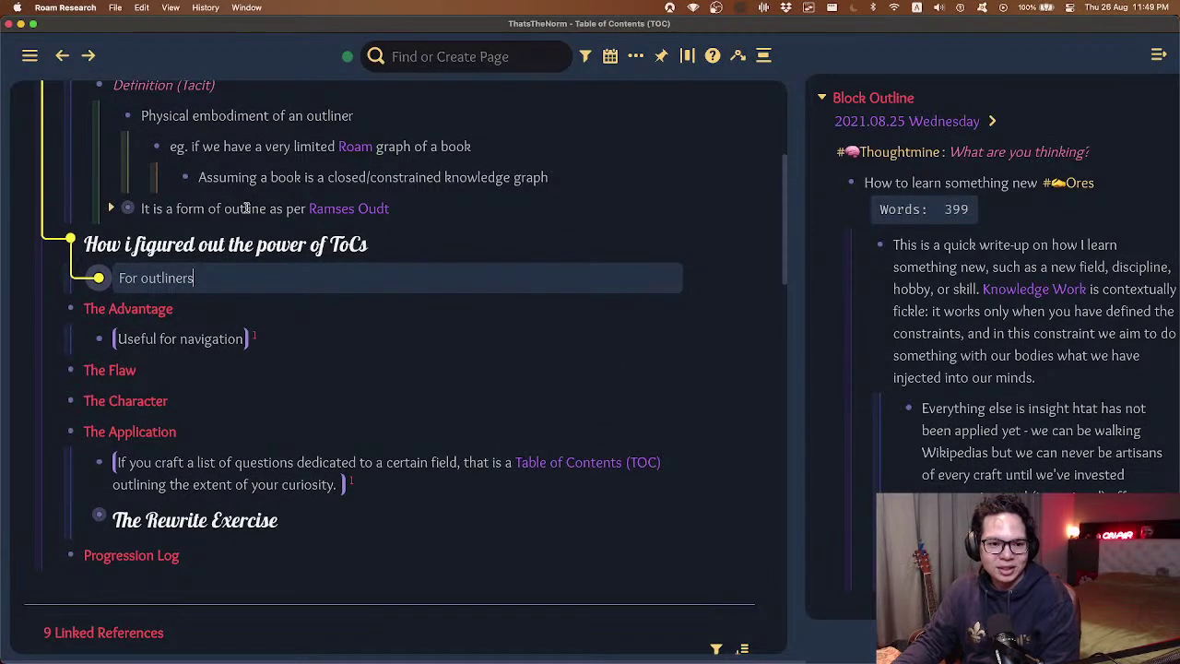
left_click(251, 208)
key("super+v")
left_click(578, 238)
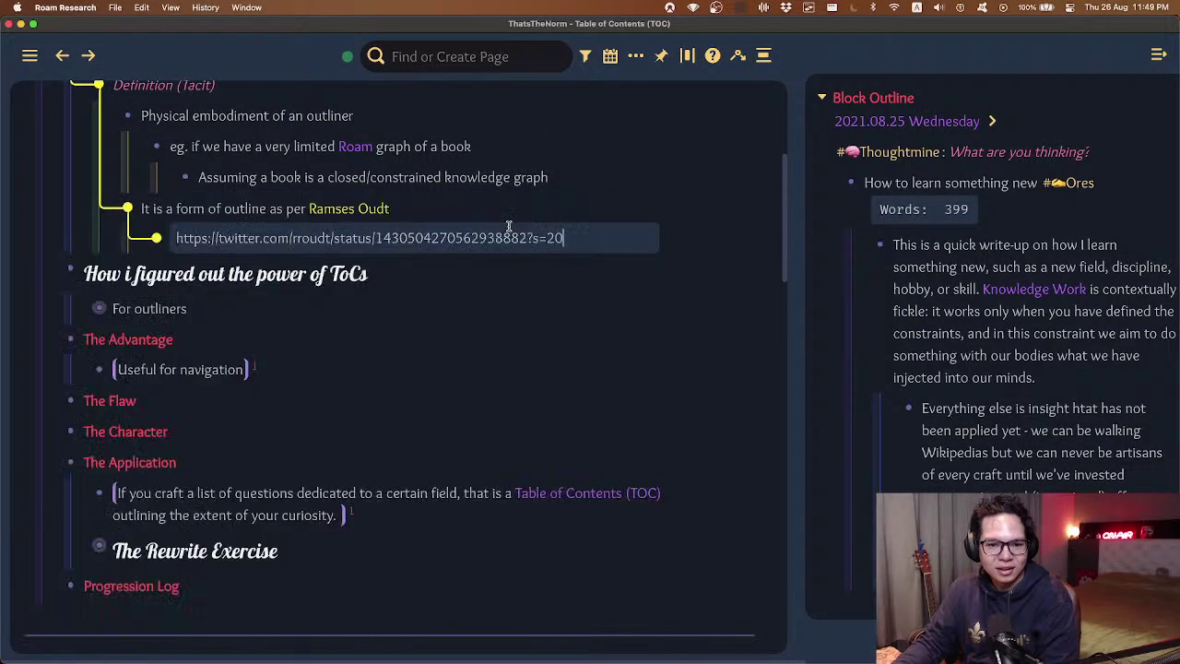
key("super+a")
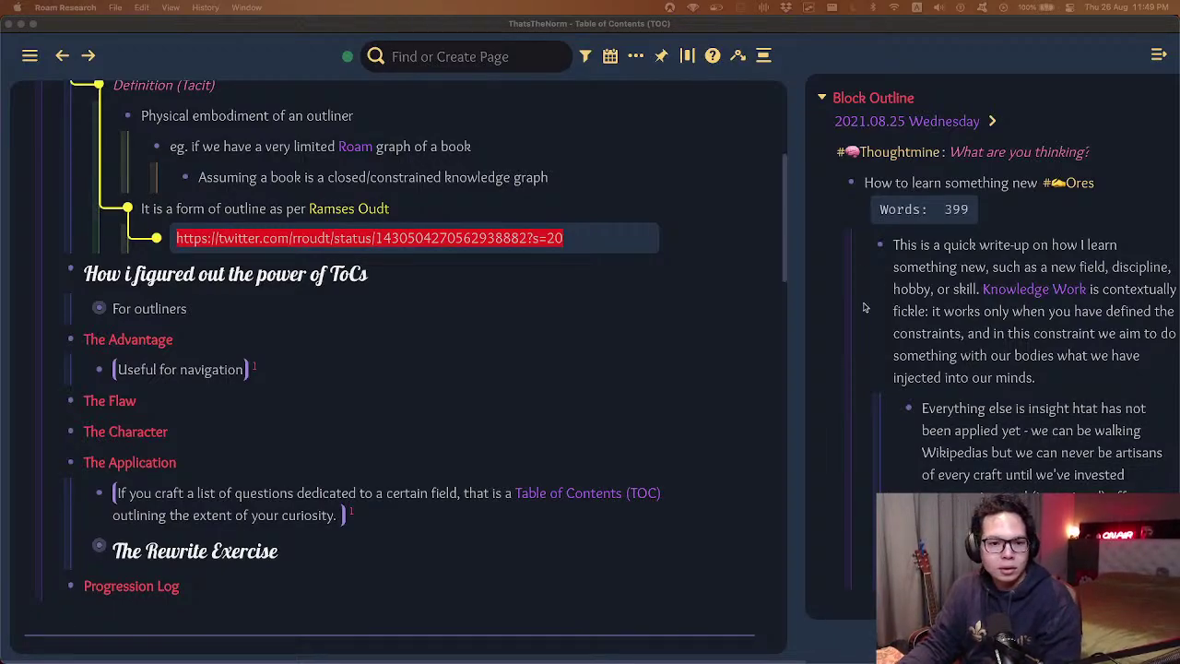
left_click(502, 241)
key("Up")
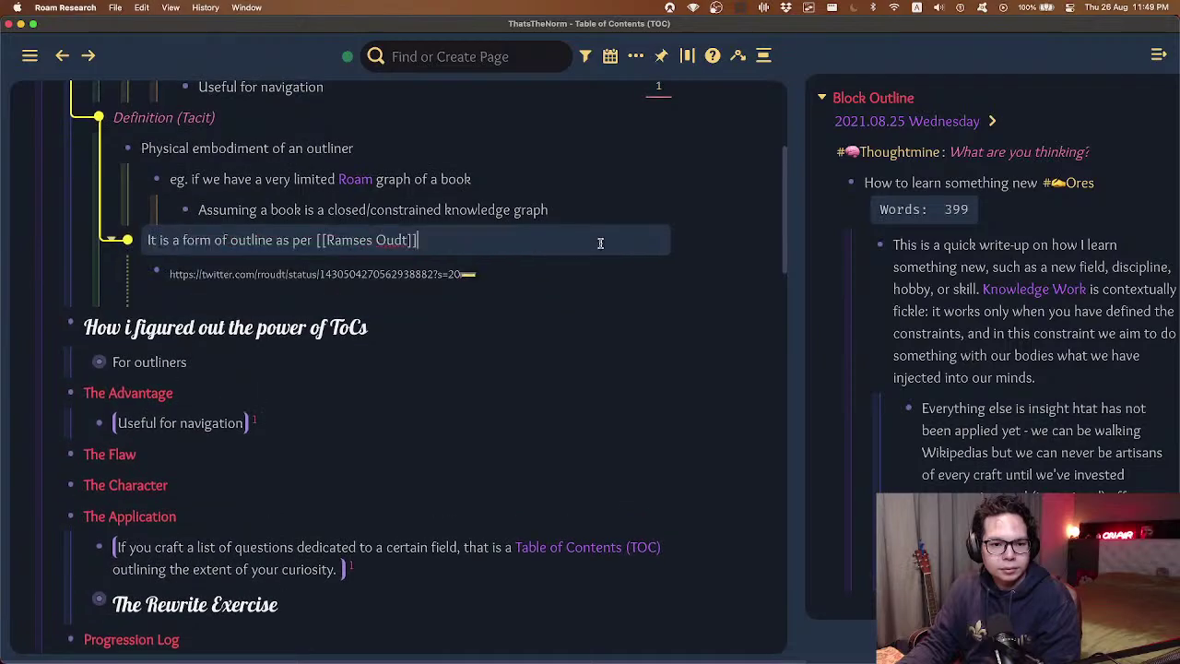
key("Up")
key("Down")
key("cmd+Up")
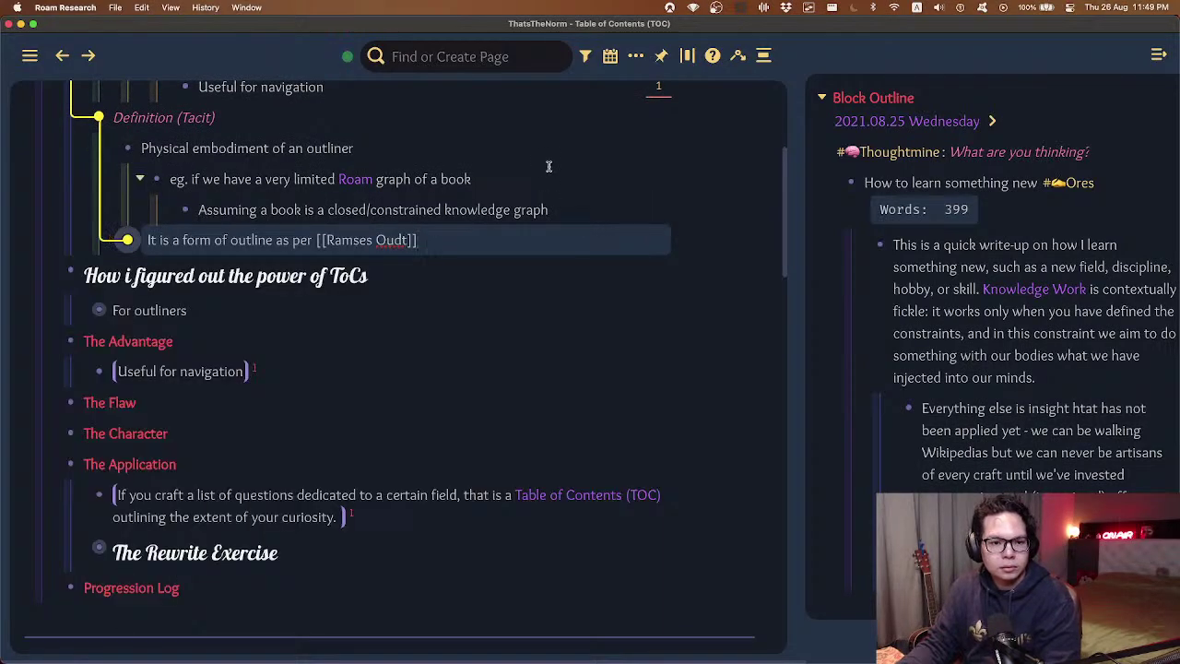
- Expand the "For outliners" block under "How i figured out the power of ToCs" to read its embedded tweet
key("Up")
key("Up")
left_click(479, 310)
key("cmd+Down")
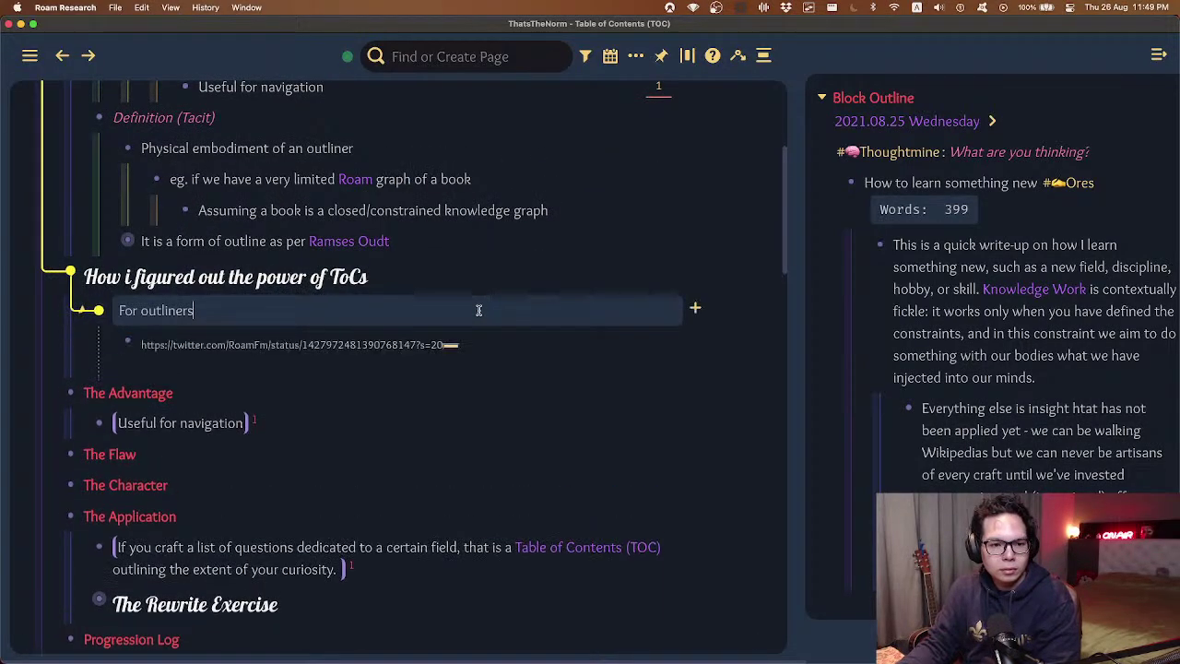
key("super+Up")
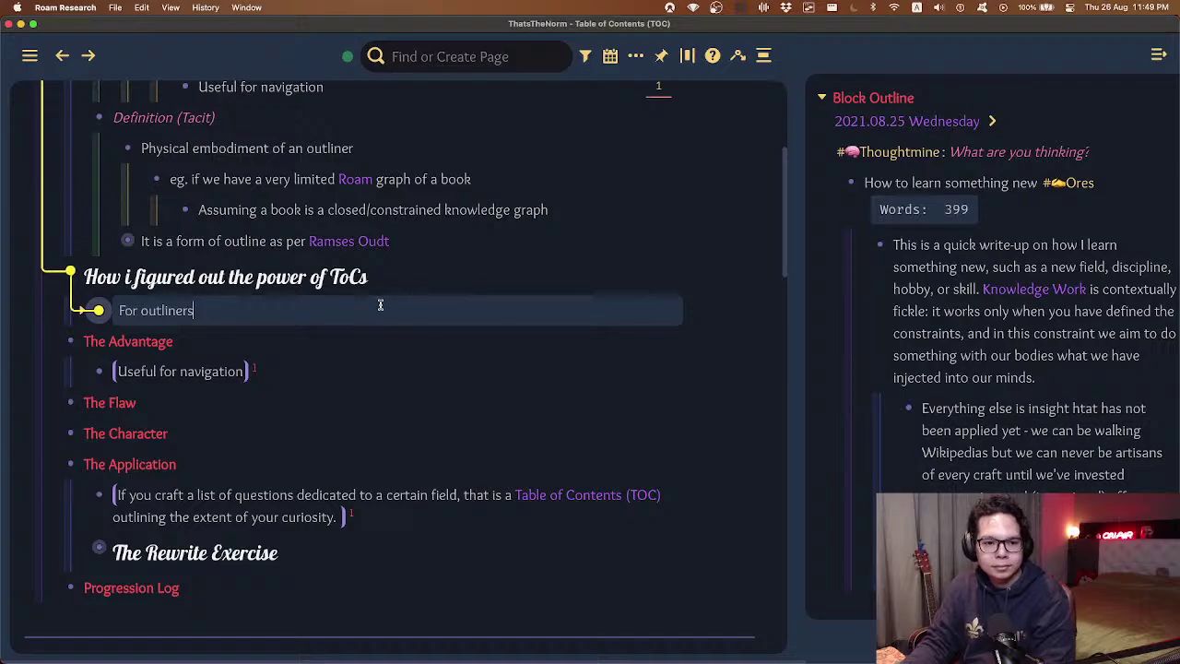
key("super+Down")
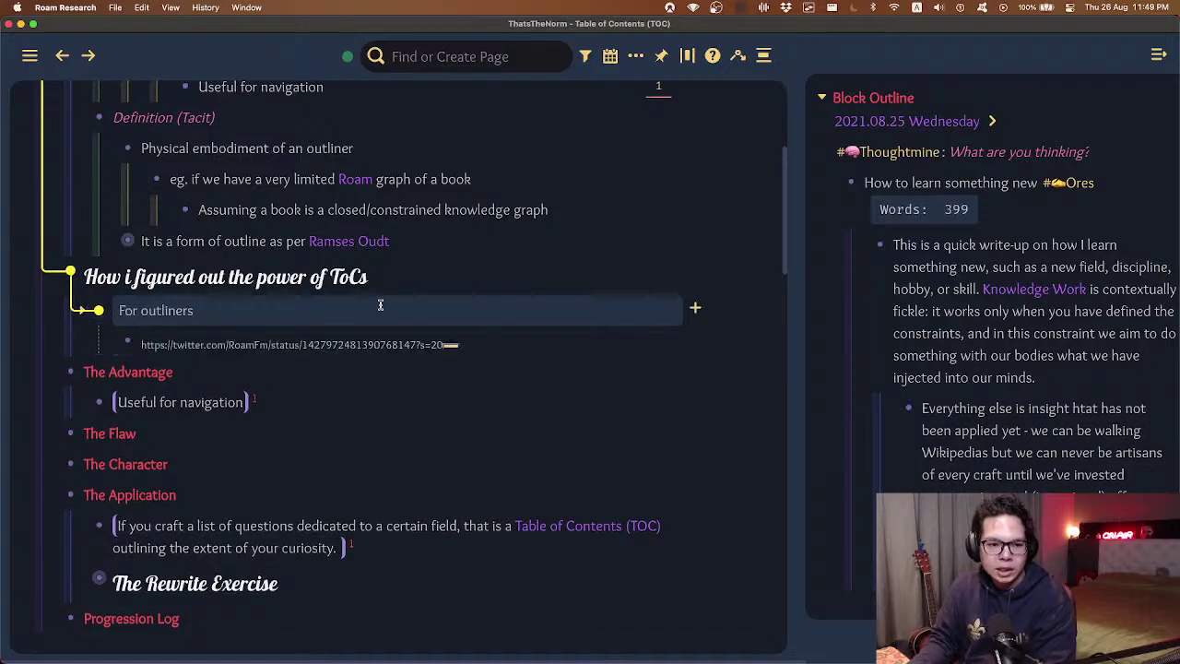
scroll(396, 222, "down", 2)
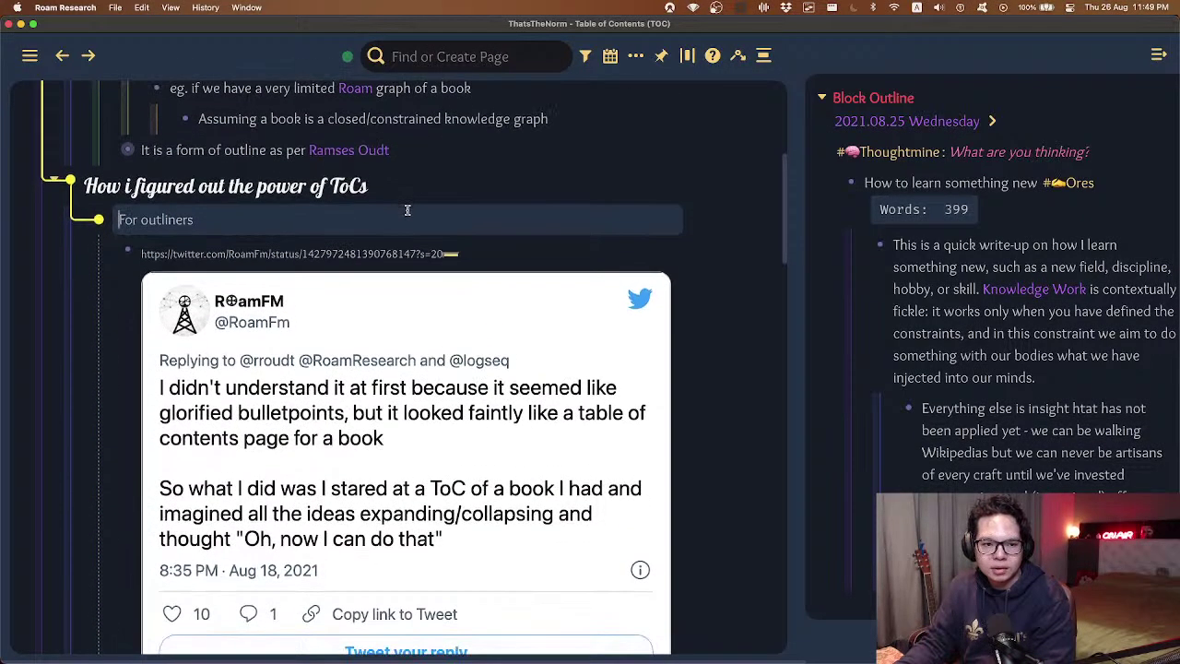
- Add "Going into a library and looking at the TOC of a book" as the first child of "How i figured out the power of ToCs"
left_click(478, 182)
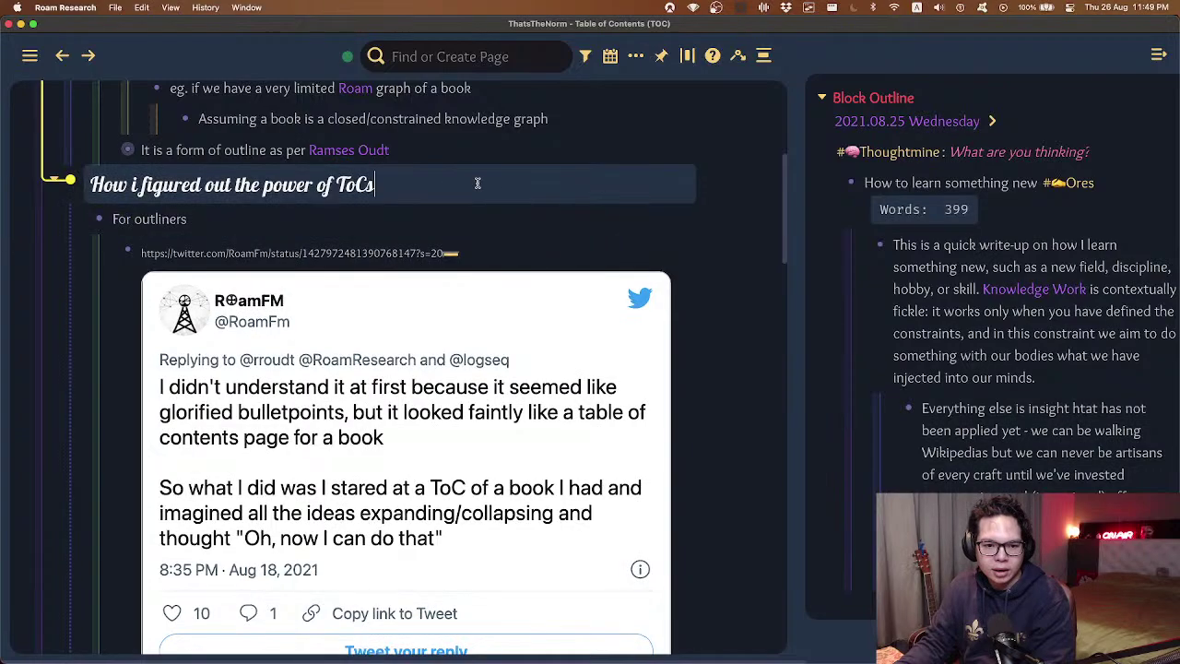
key("Return")
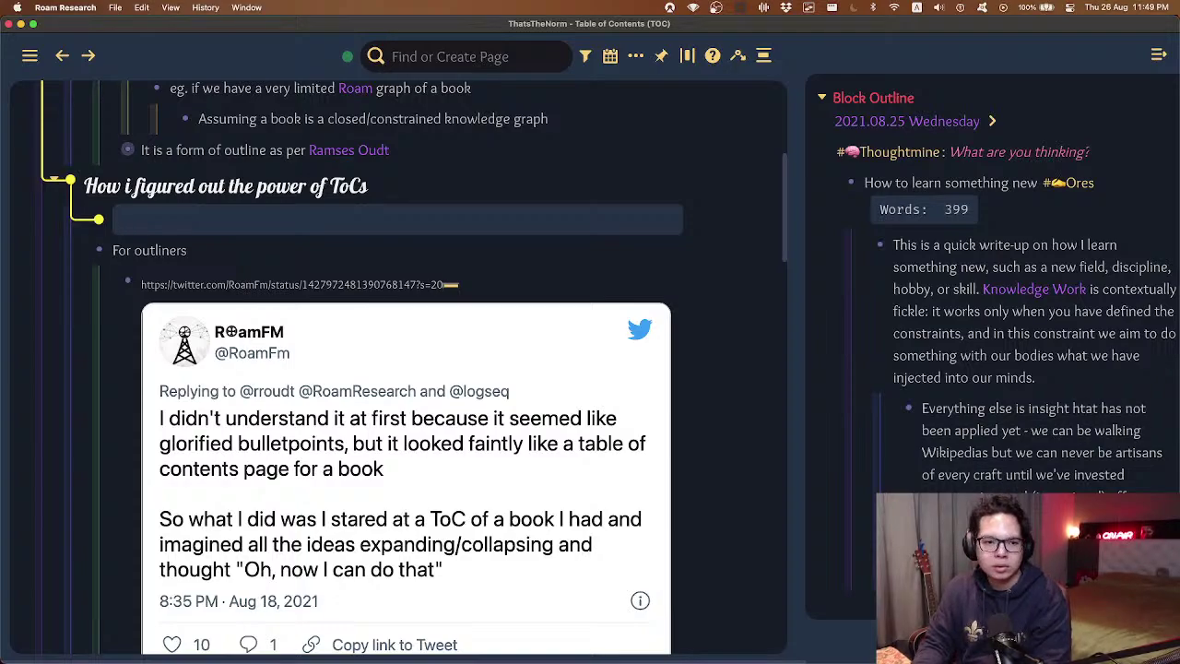
type("nto a library ")
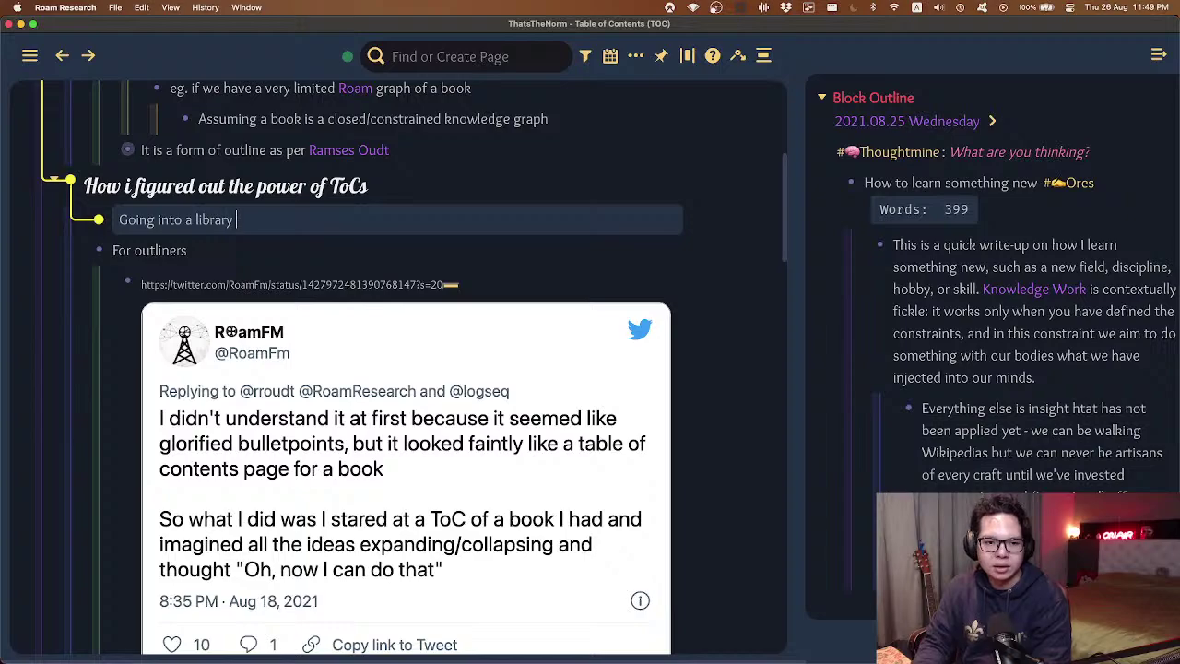
type("and looking at the TOC o")
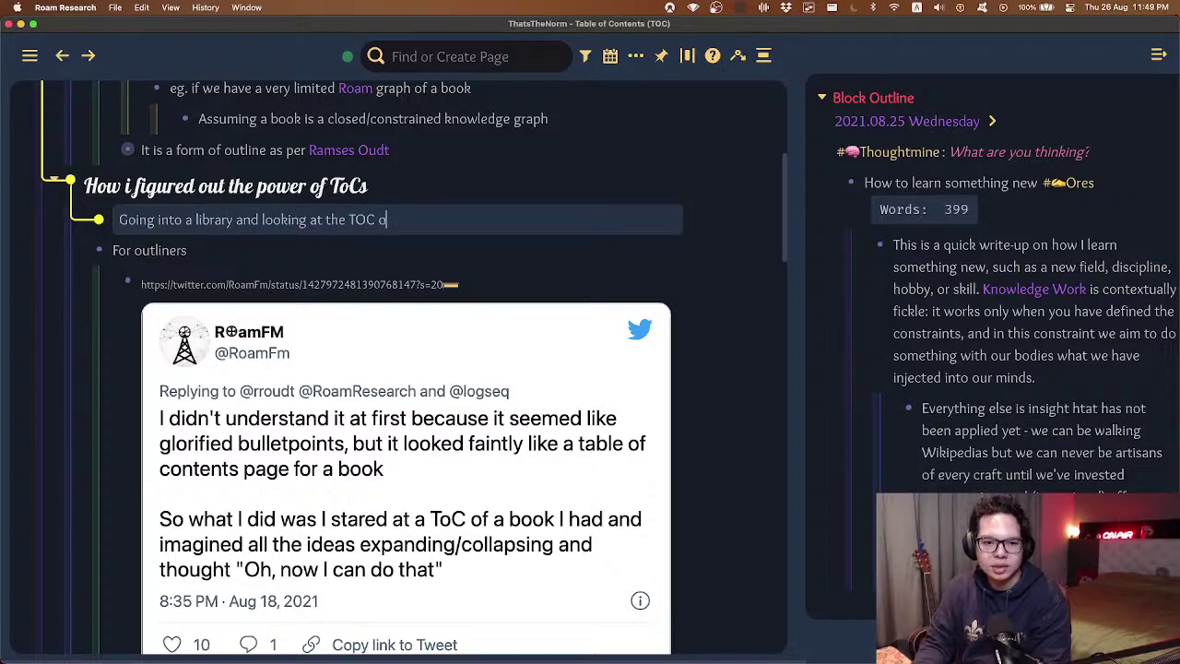
type("f a book")
- Nest "You can get a good idea of what key ideas exist within the book" under the library block
key("Return")
key("Tab")
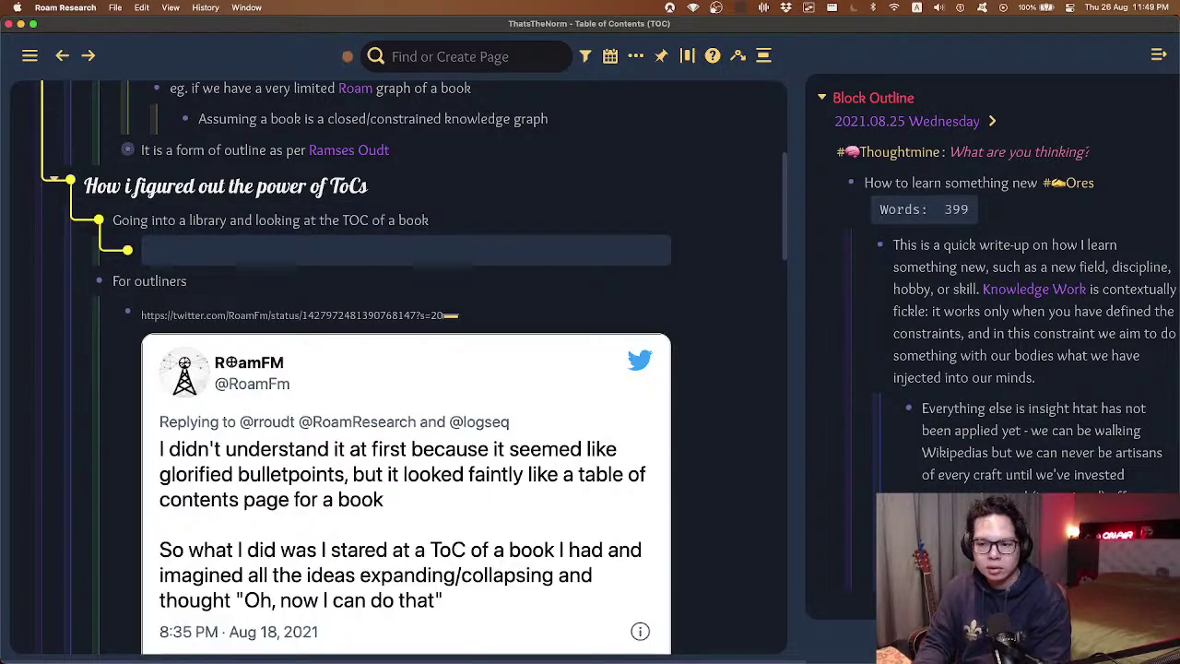
type("You can get a good idea of ")
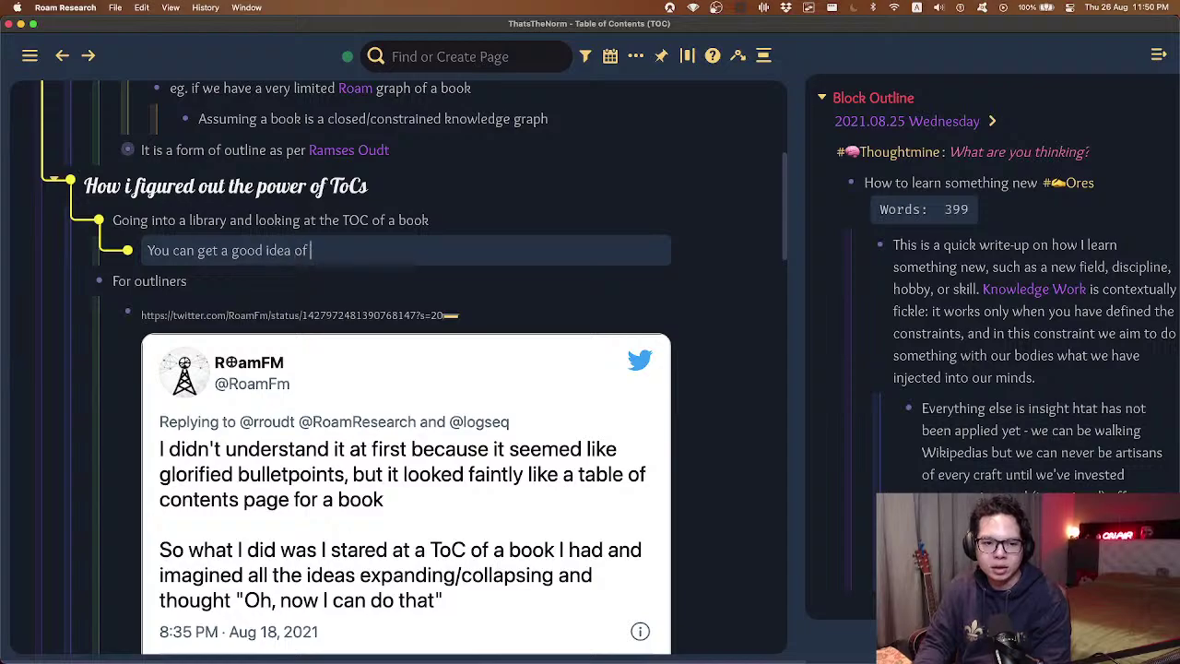
type("what key ideas e")
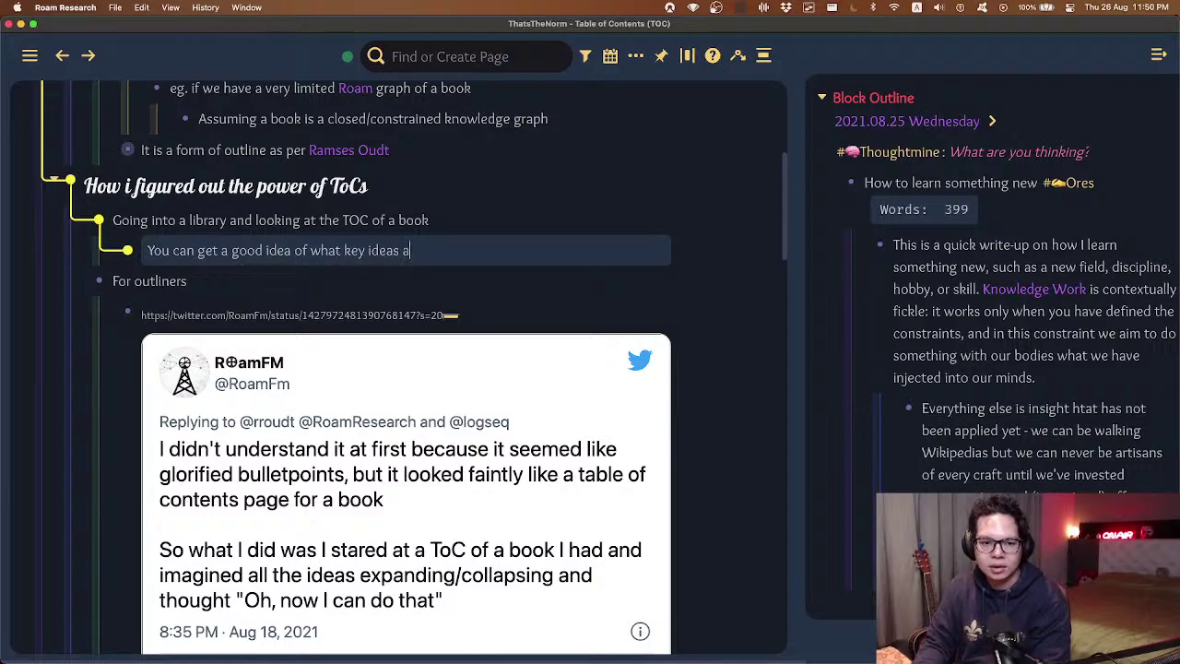
type("xist within the book")
- Add a second child to the library block reading "So outliners -> compressed, highly-detailed versions of TOCs"
key("Return")
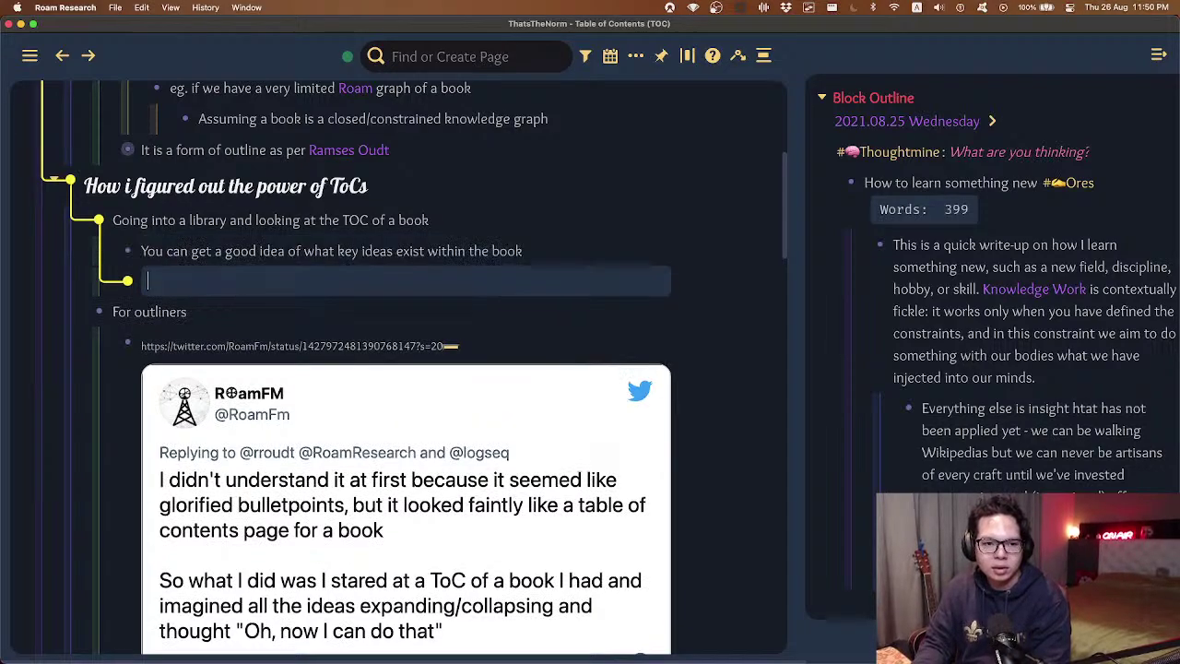
type("So outli")
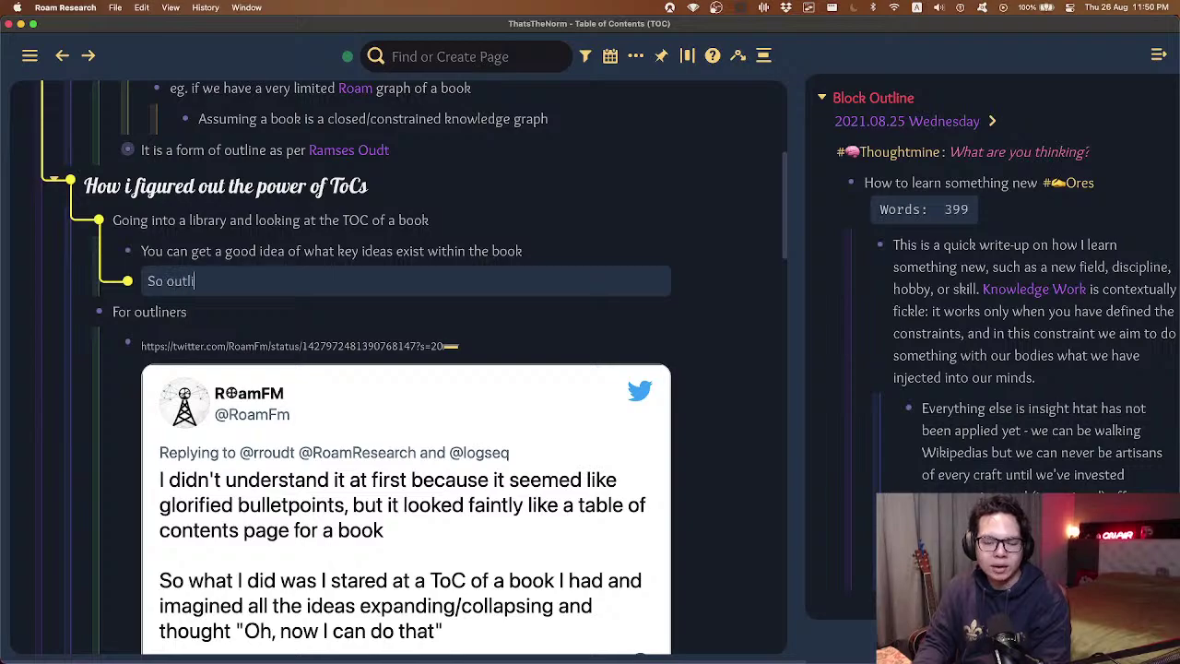
type("ners -> compre")
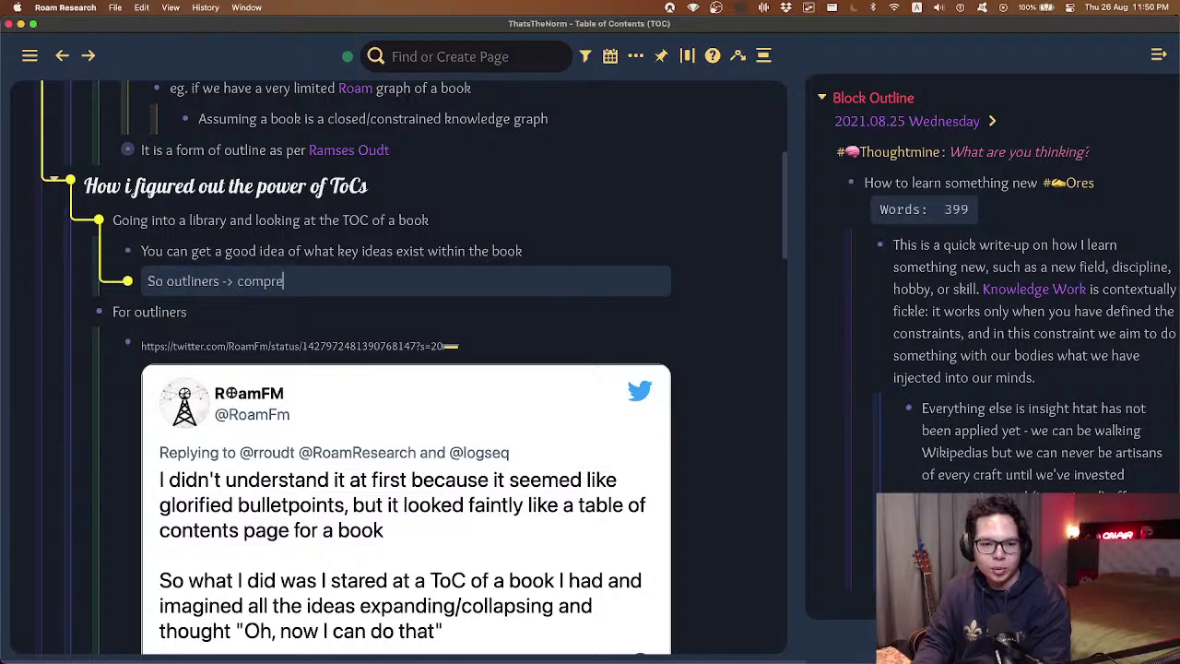
type("ssed, hihg")
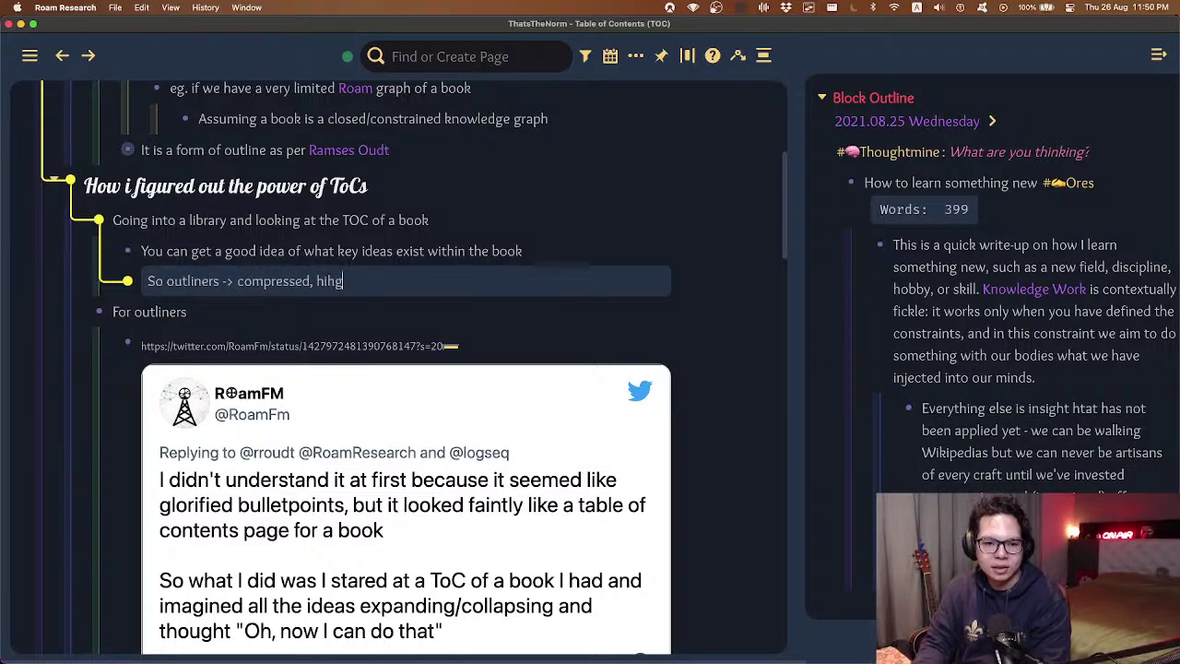
key("BackSpace")
key("BackSpace")
type("ghly-detaile")
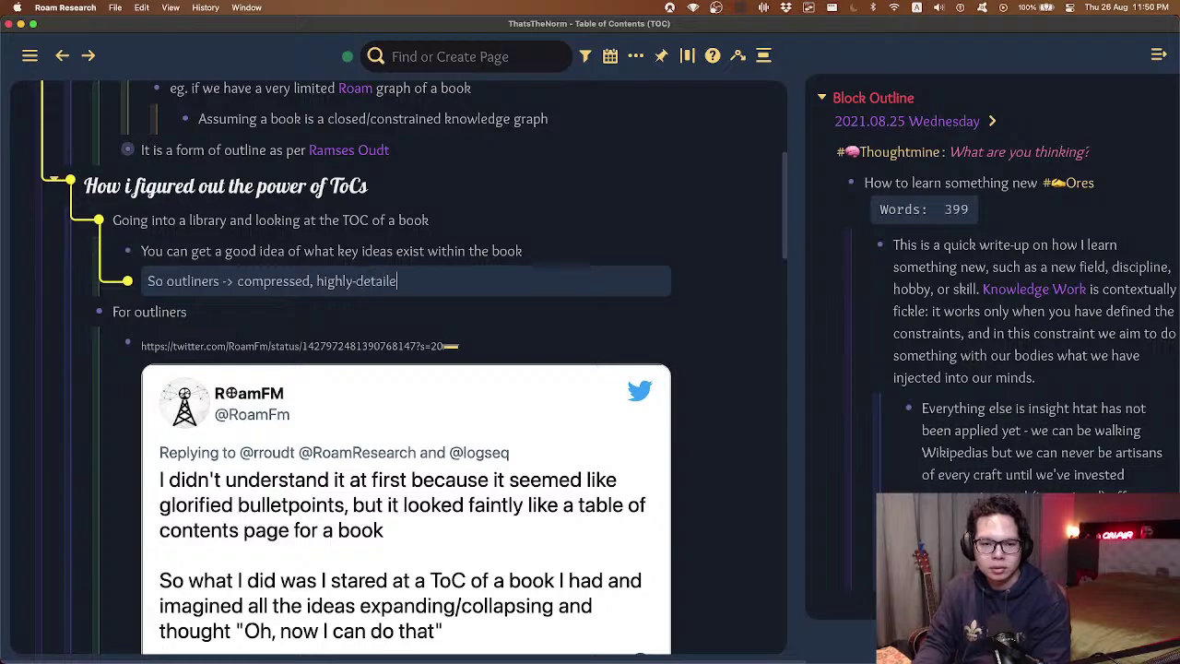
type("d versions of TOCs")
- Nest "But to understand the impact of that, I needed to understand the power of TOCs" under the "So outliners" block
key("Return")
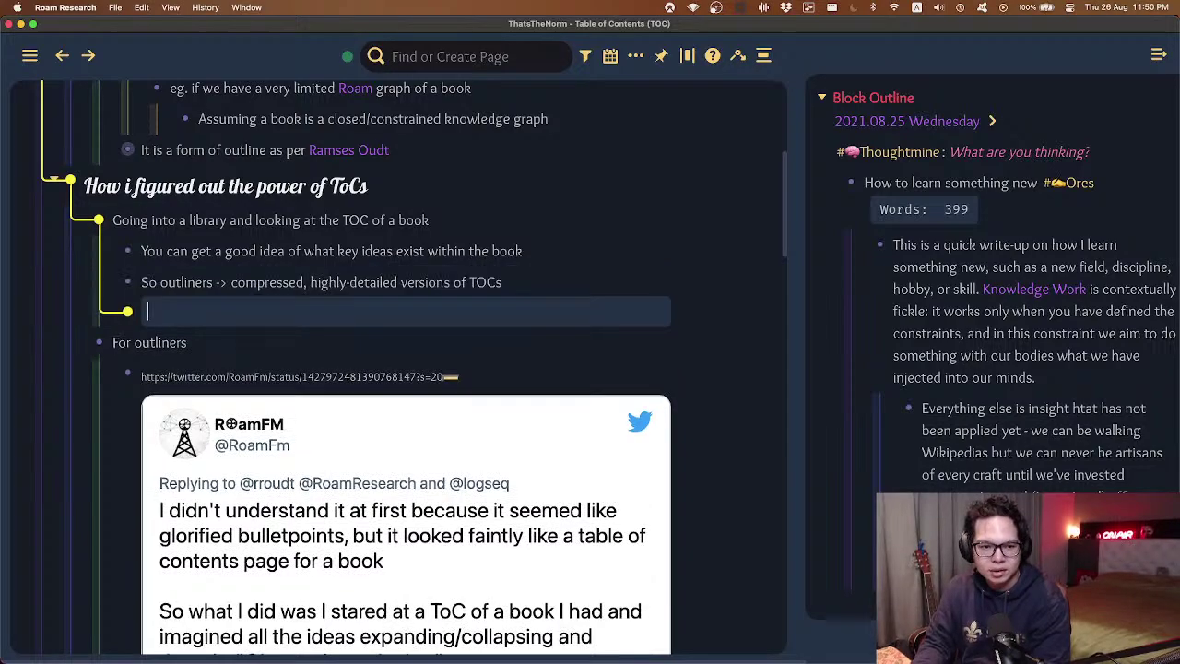
key("shift+Tab")
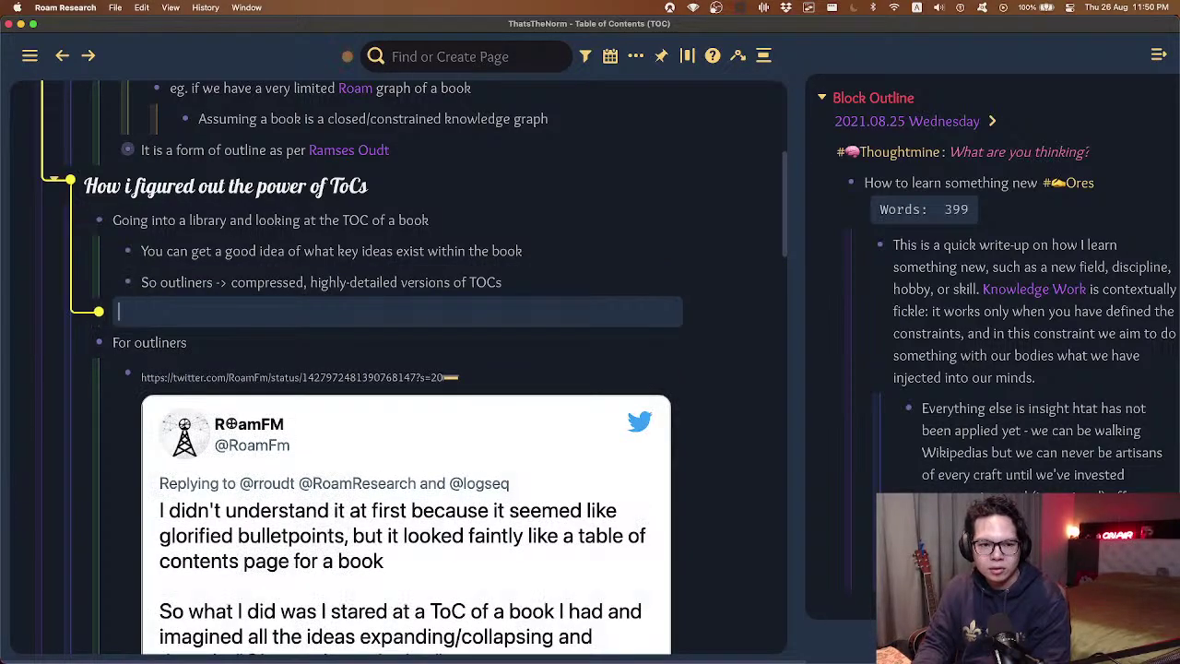
key("Tab")
key("Tab")
type("But t")
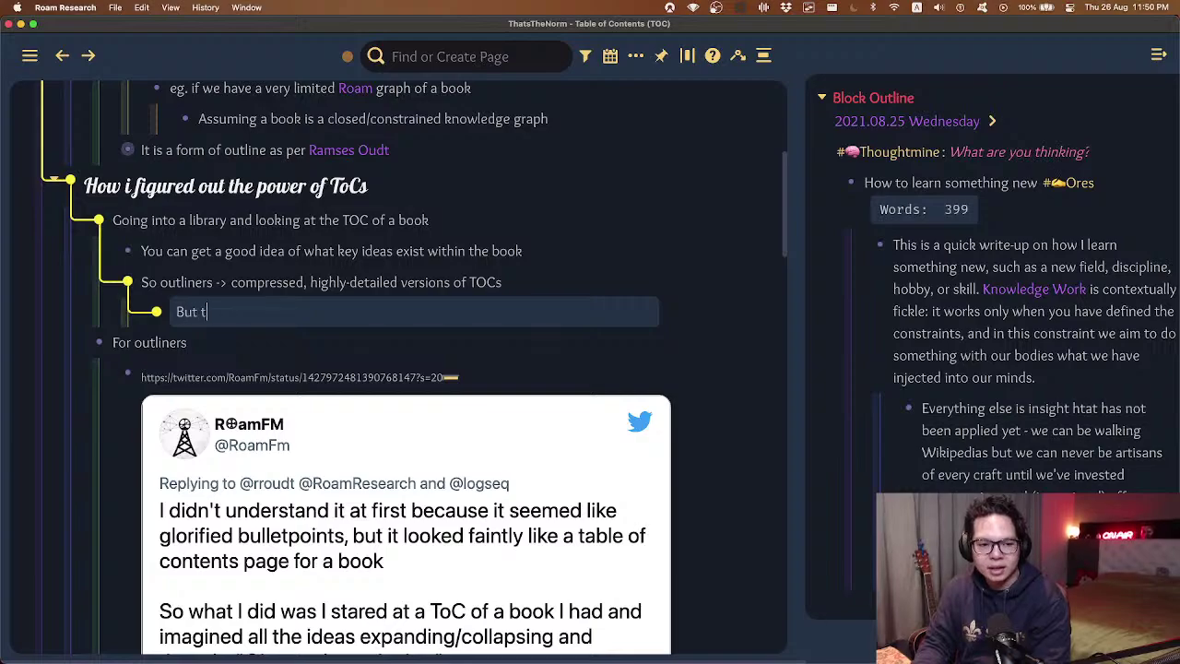
type("o understand the impac")
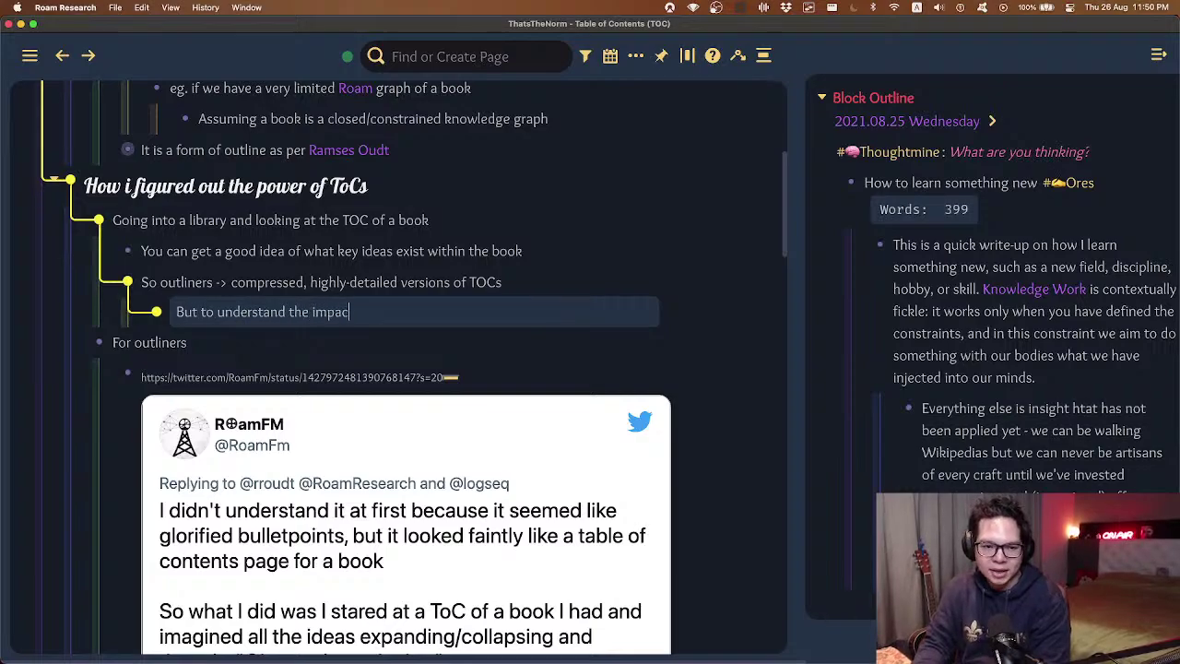
type("t of that, I neede")
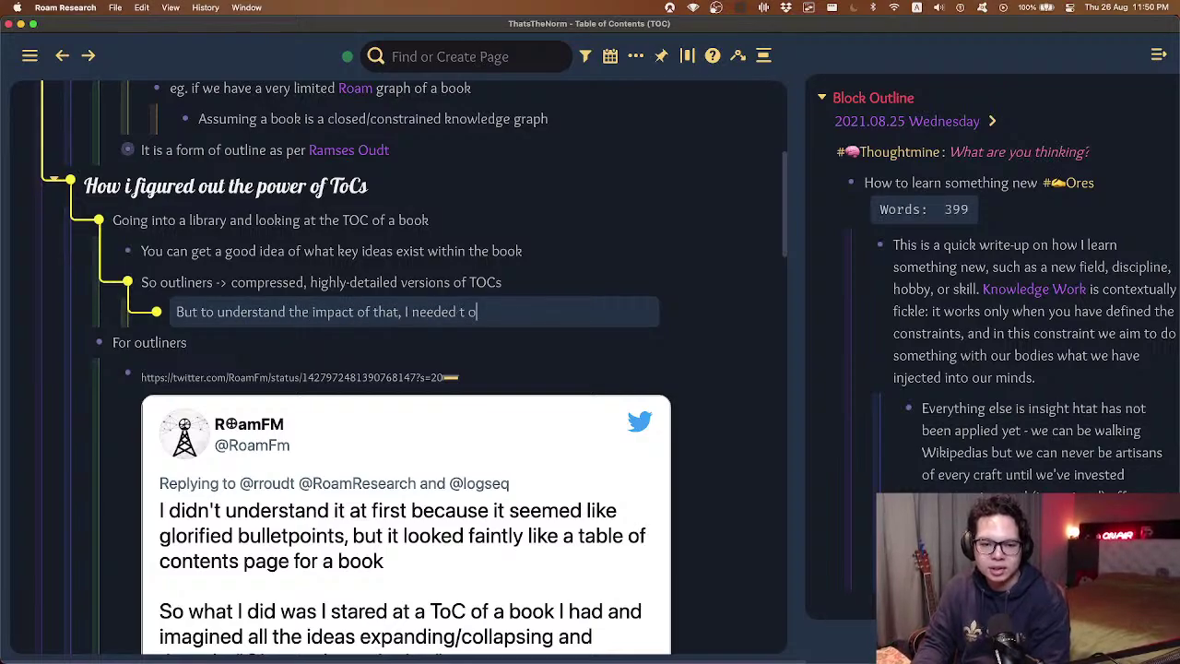
type("d to understand the pow")
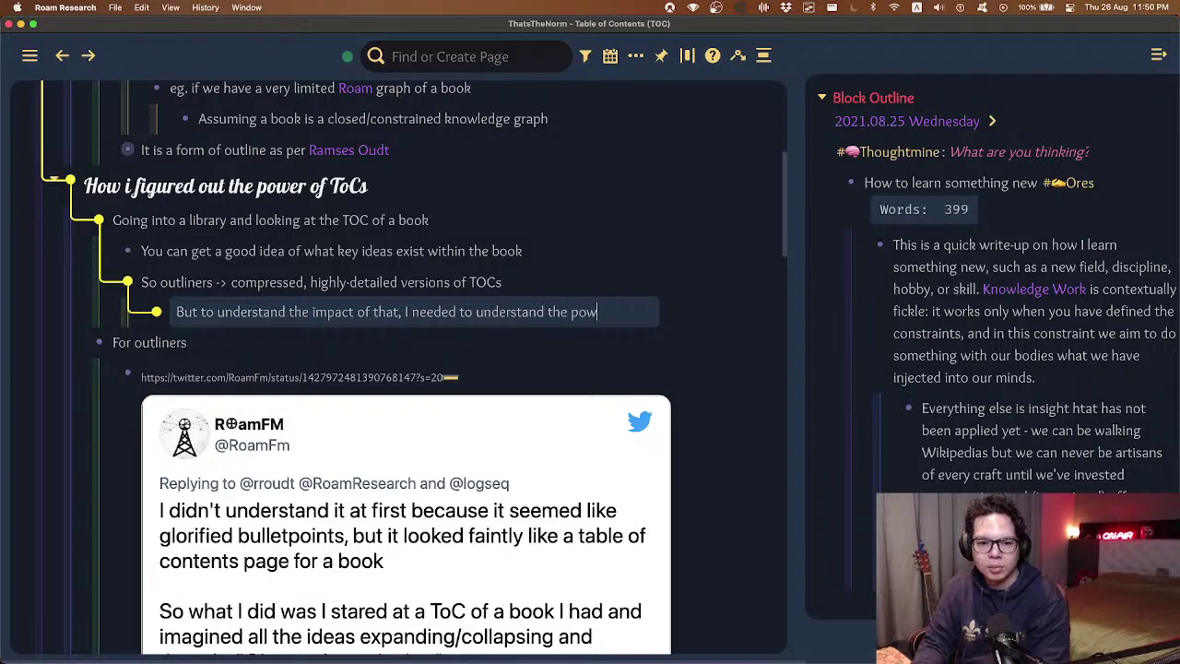
type("er of TOCs")
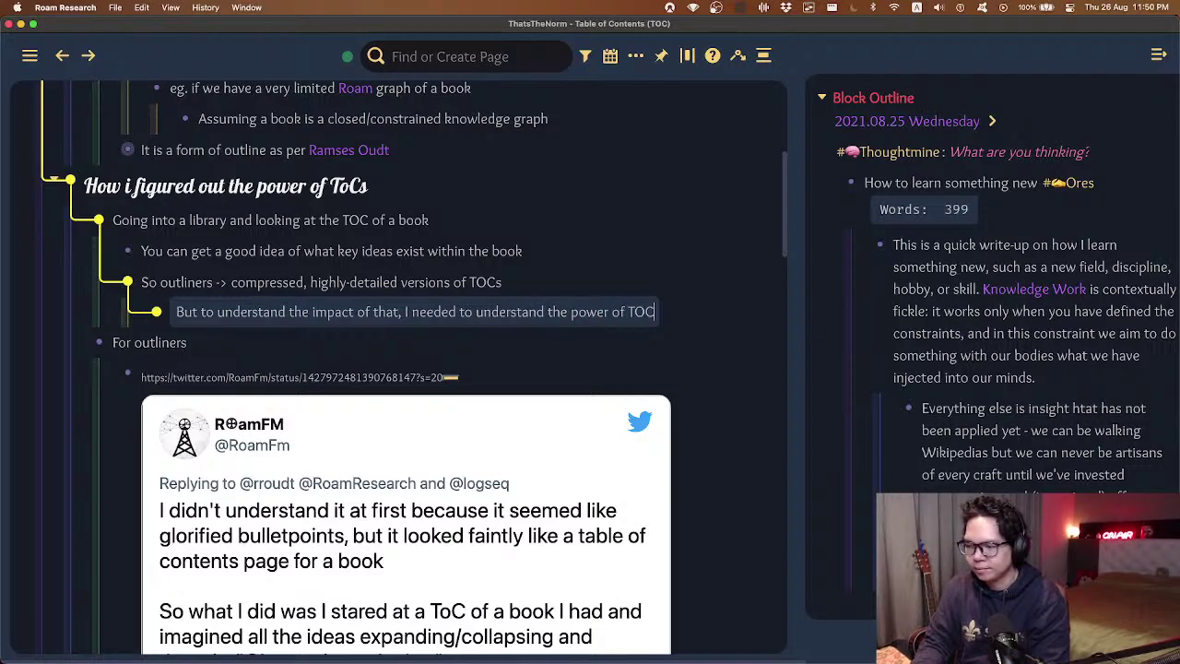
- Collapse the "So outliners" block, the library block and the "For outliners" block
key("Up")
key("Up")
key("super+Up")
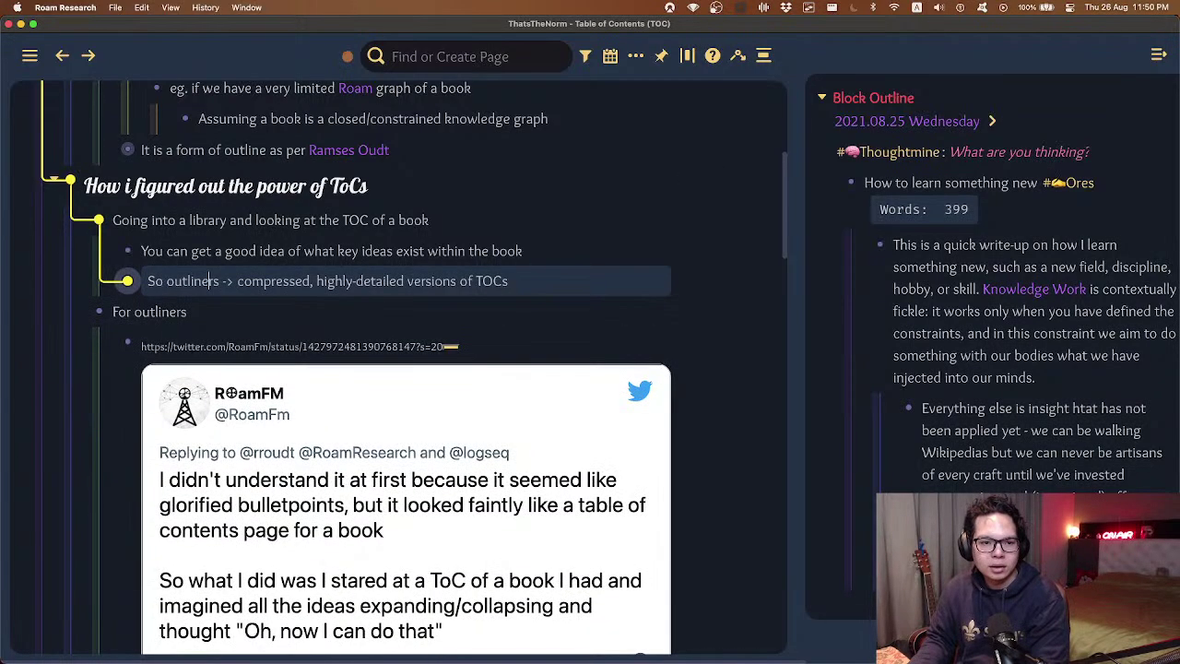
key("Up")
key("Up")
key("super+Up")
key("Down")
key("super+Up")
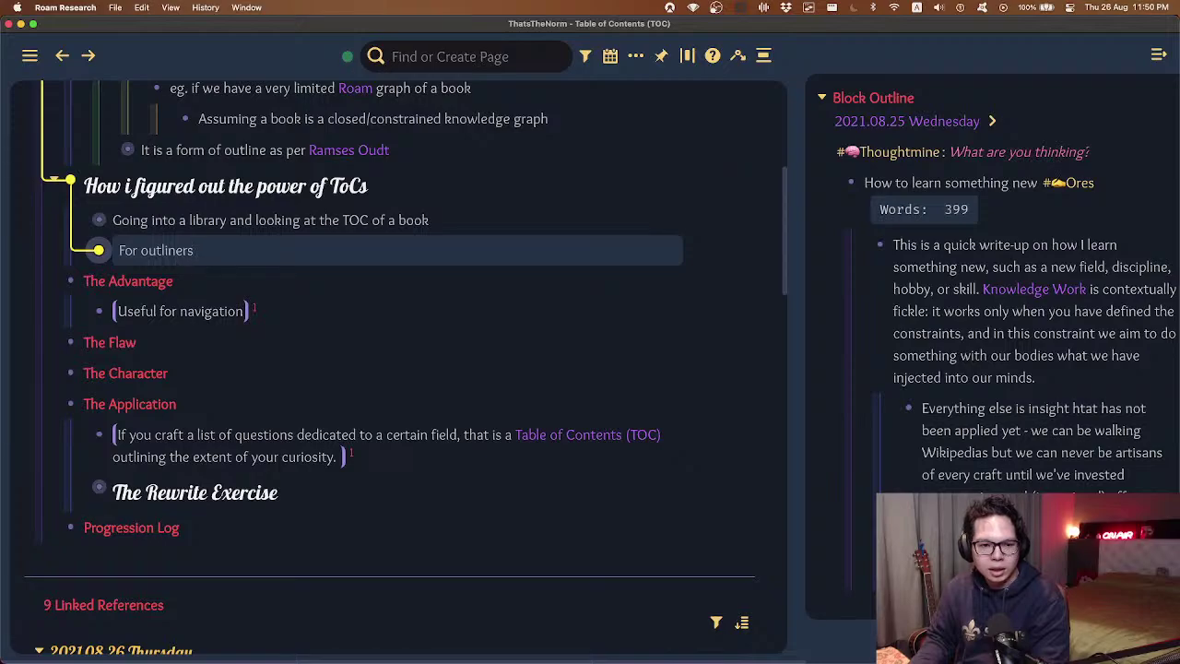
key("Down")
key("Down")
key("Down")
key("Down")
key("Down")
key("Down")
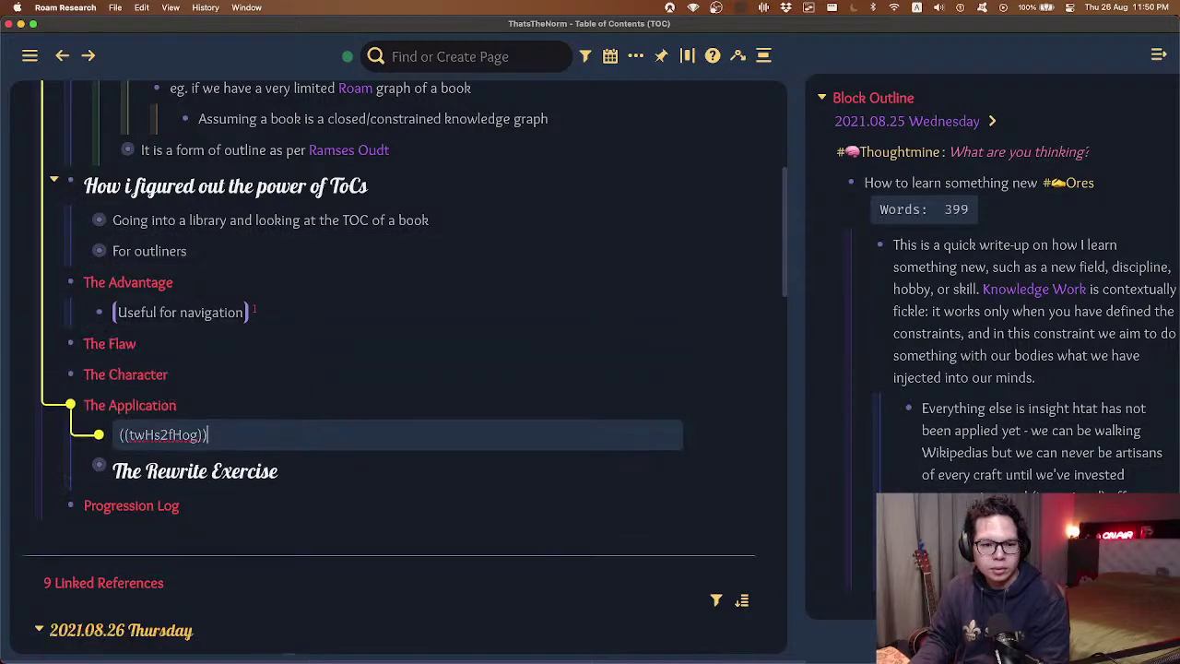
key("Up")
key("Up")
key("Up")
key("Up")
key("Up")
key("Up")
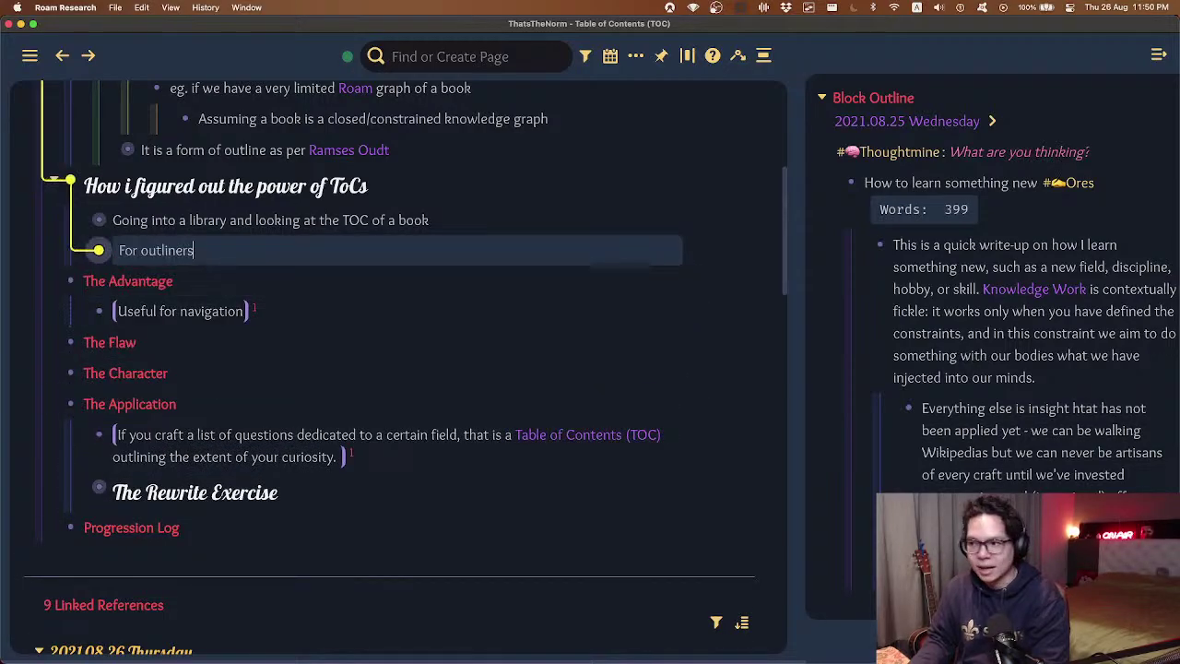
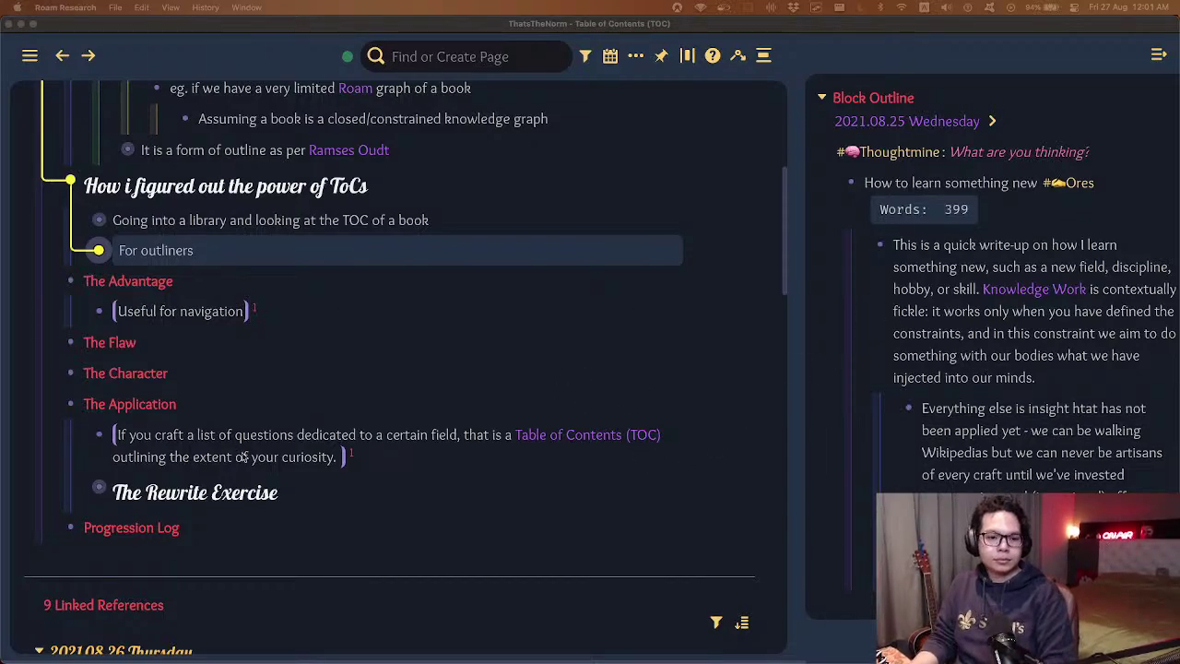
- Under the curiosity block in The Application, nest "Crafting a list of questions nested under each TOC header's title gives you two types of information"
key("super+Tab")
left_click(392, 439)
left_click(482, 354)
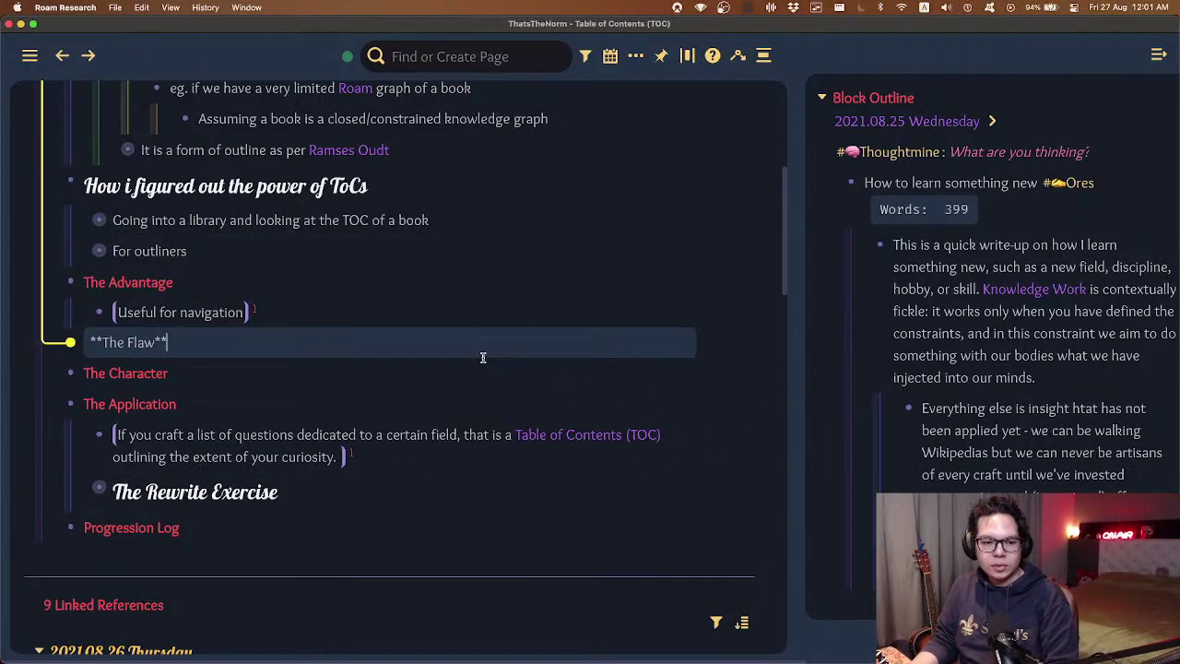
left_click(432, 459)
key("Return")
key("Tab")
type("Crafting")
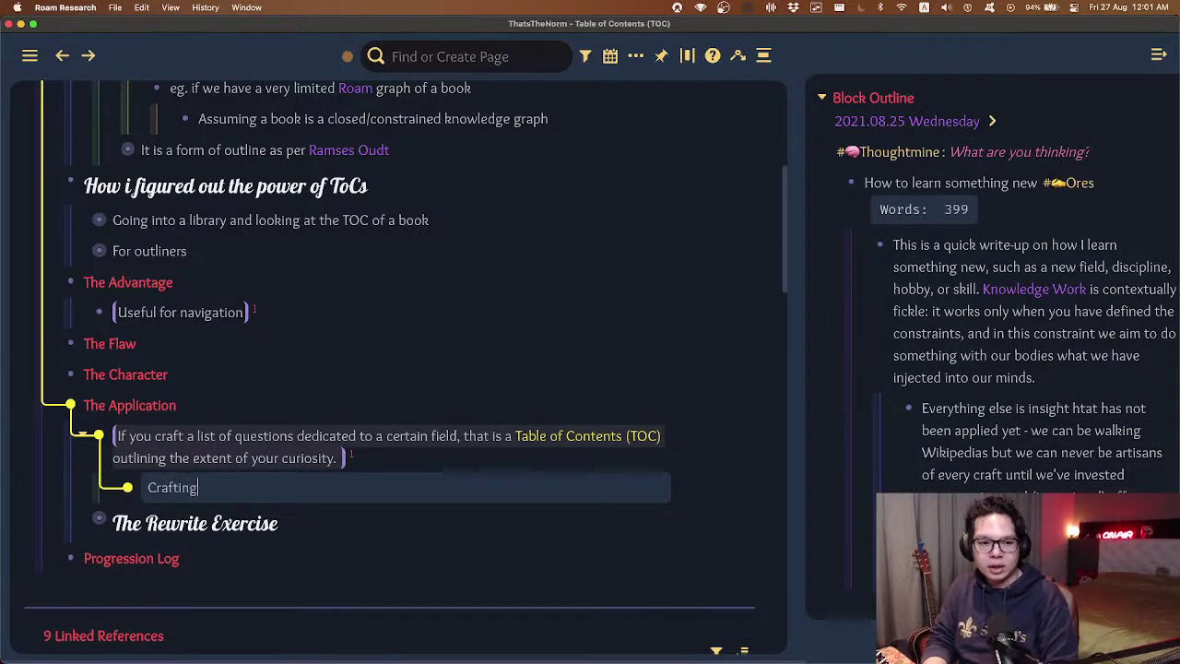
type(" a list of questions neste")
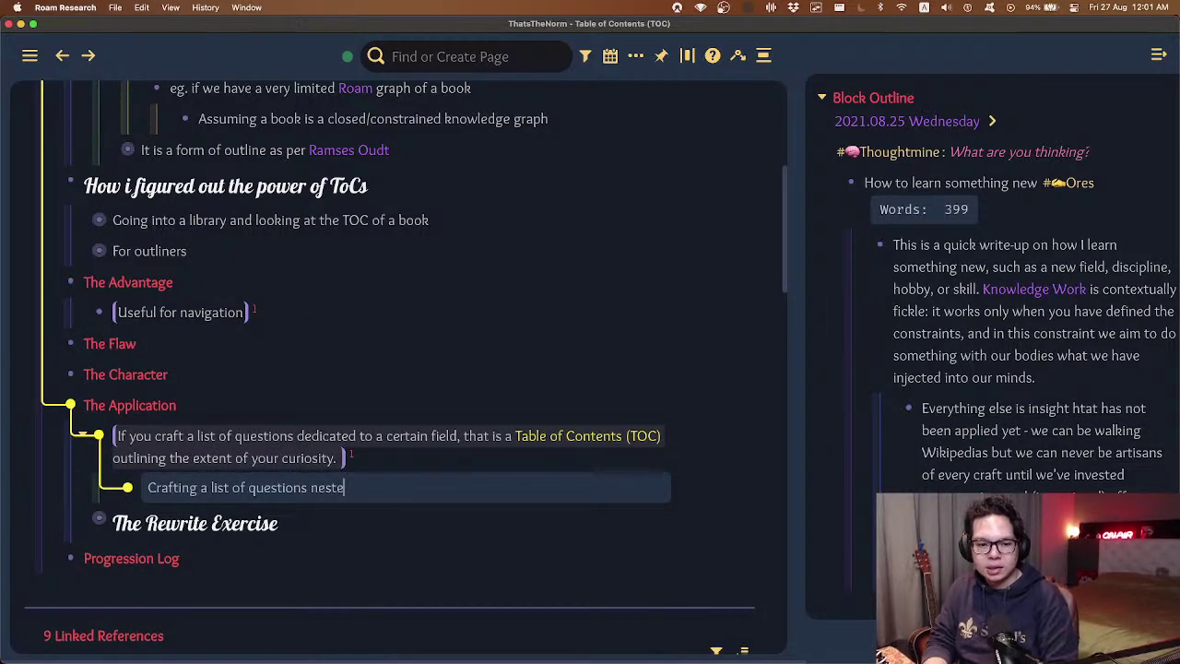
type("d under each TOC ")
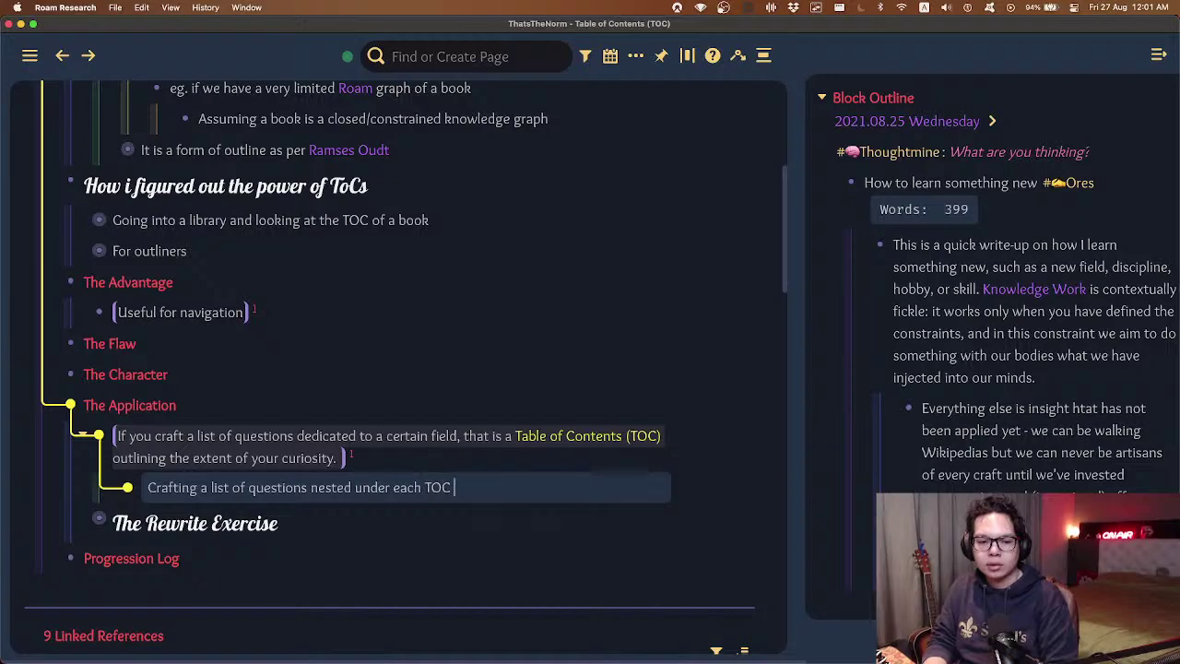
type("header's title gives ")
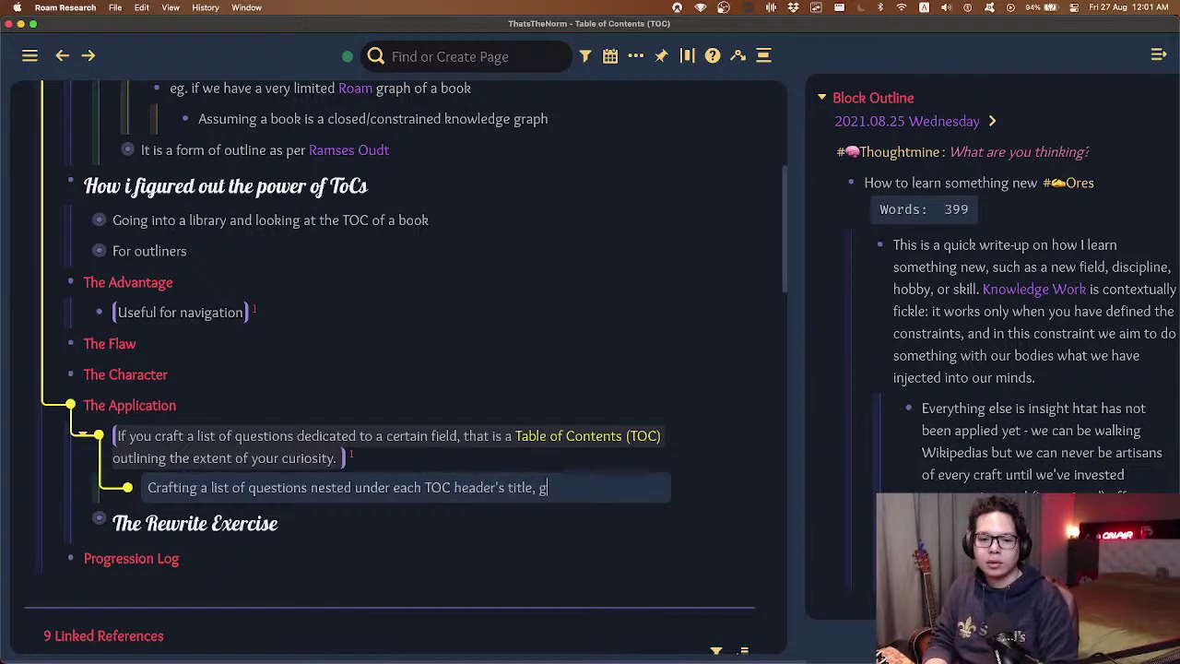
type("you two types of infromati")
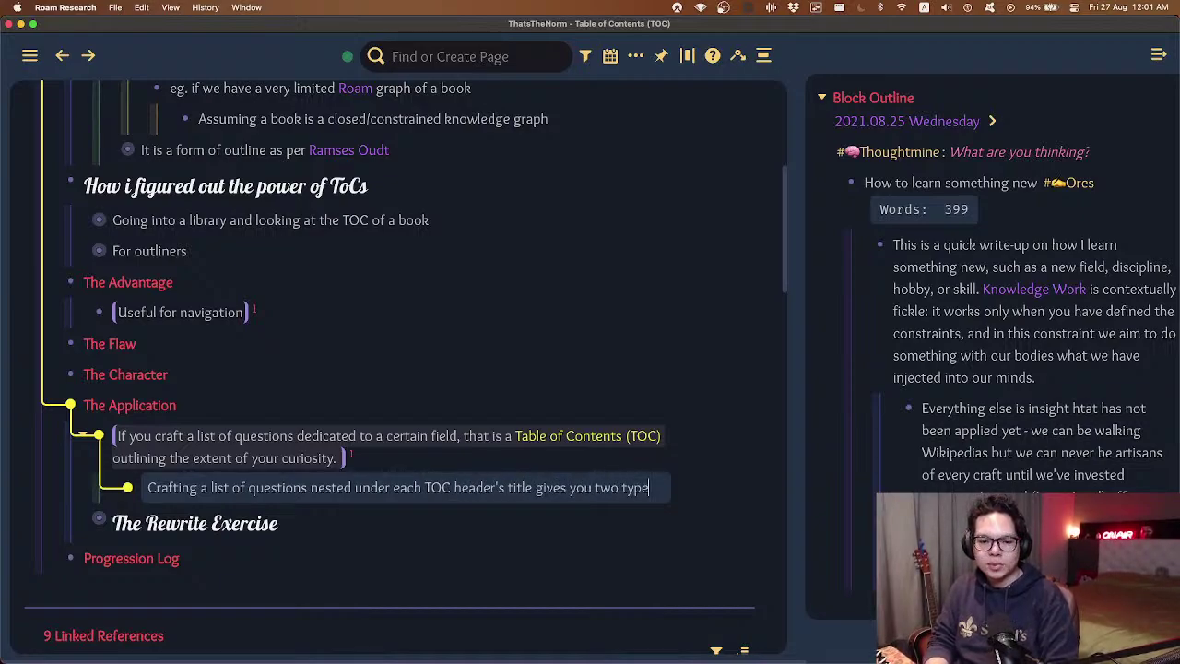
key("BackSpace")
key("BackSpace")
key("BackSpace")
key("BackSpace")
key("BackSpace")
key("BackSpace")
key("BackSpace")
key("BackSpace")
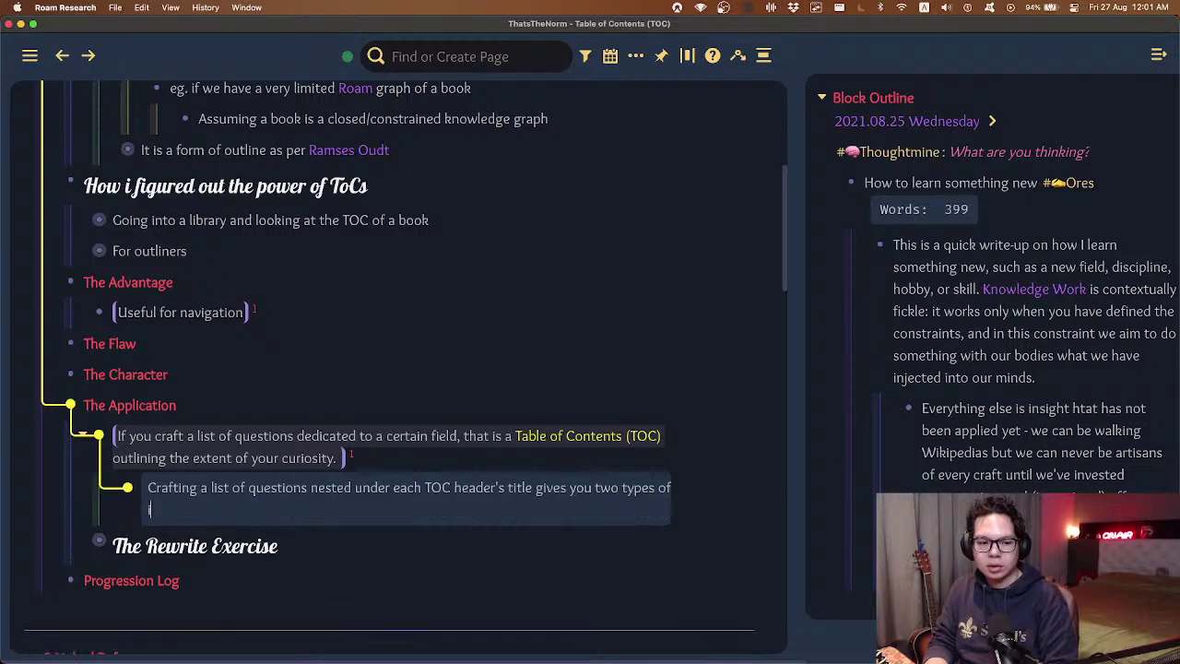
type("nformation")
- Nest "An estimate on the information provided when guessing what the book will talk about in this" under the "Crafting a list of questions" block
key("Return")
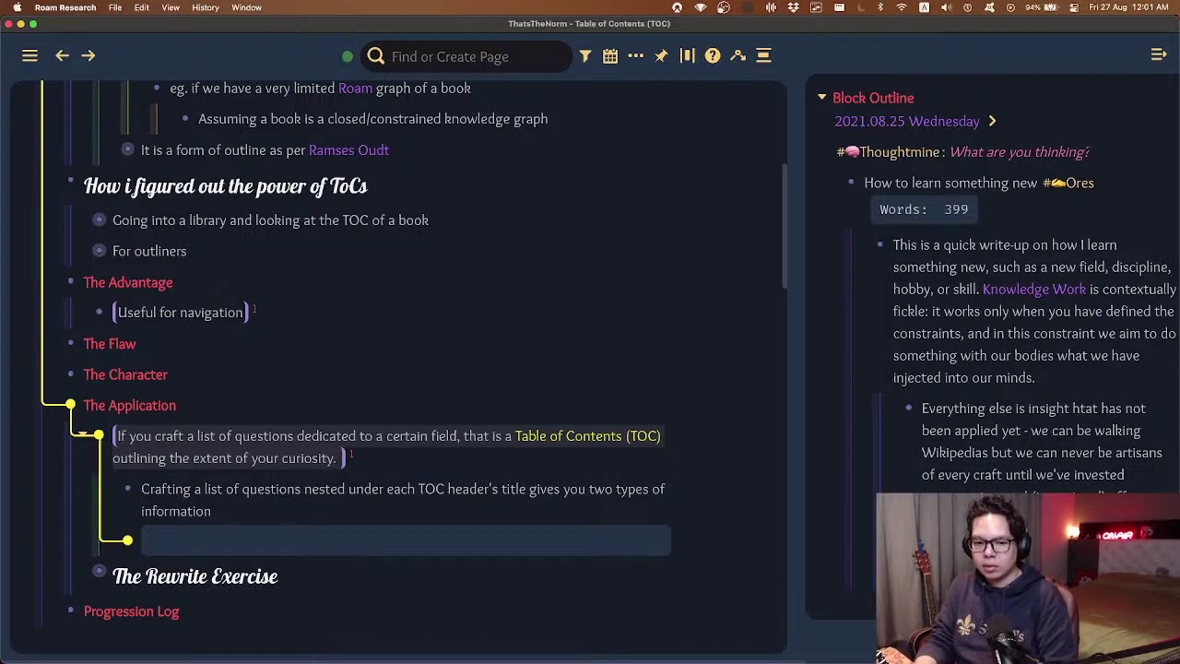
key("Tab")
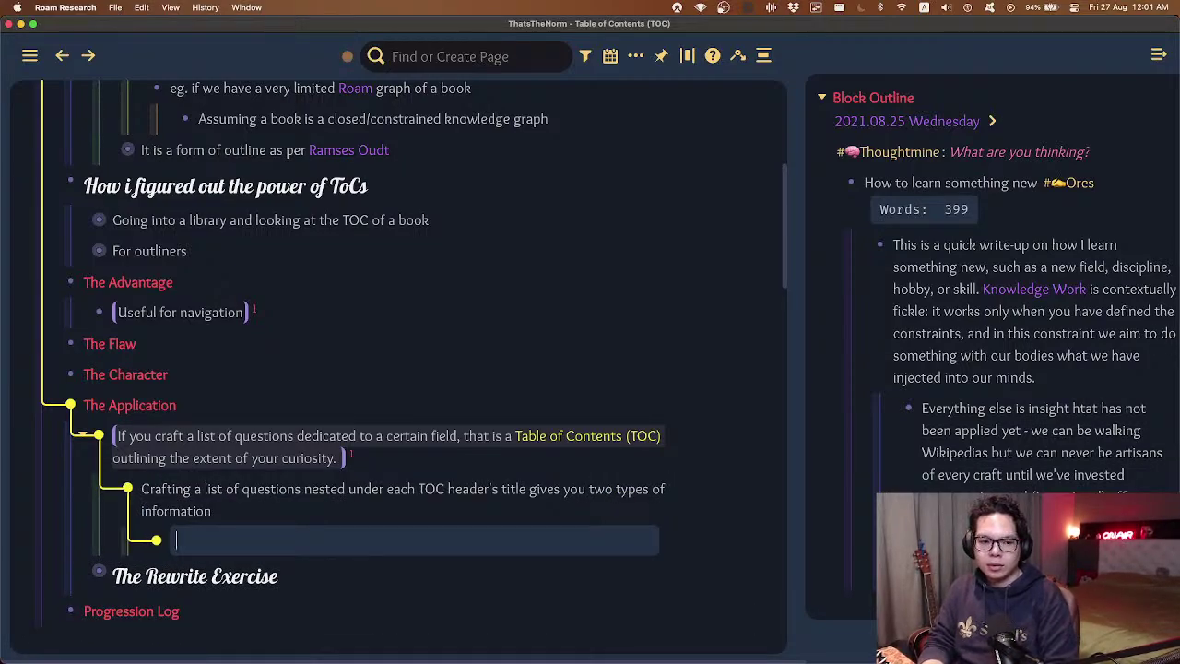
type("An es")
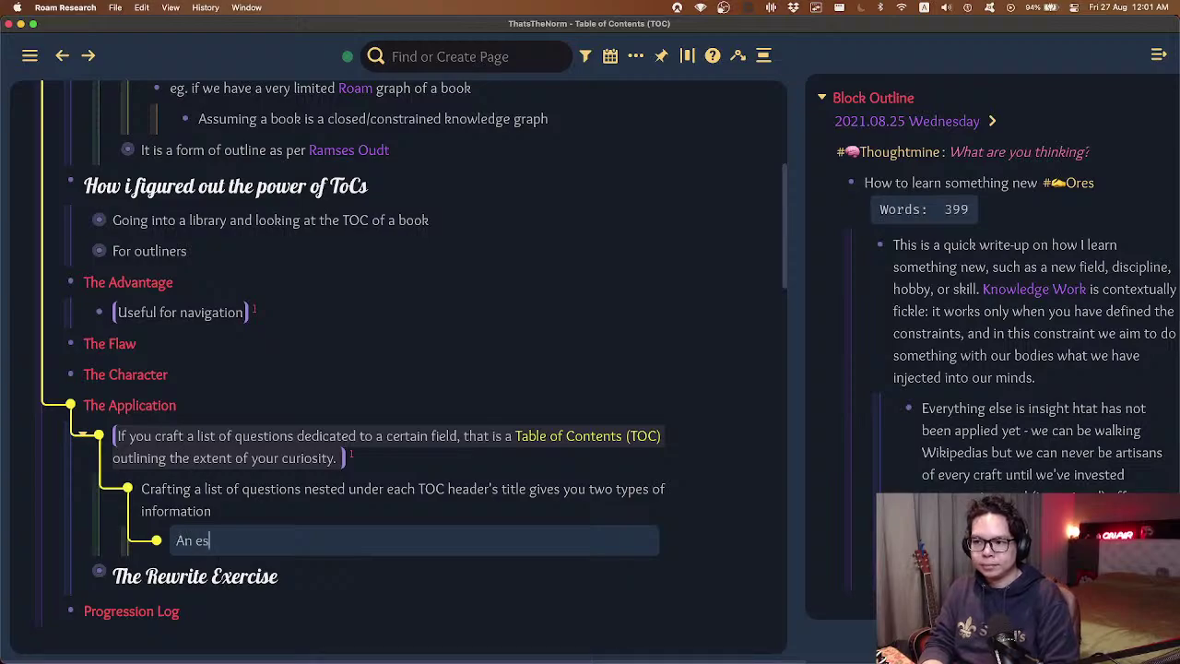
type("timate on the inform")
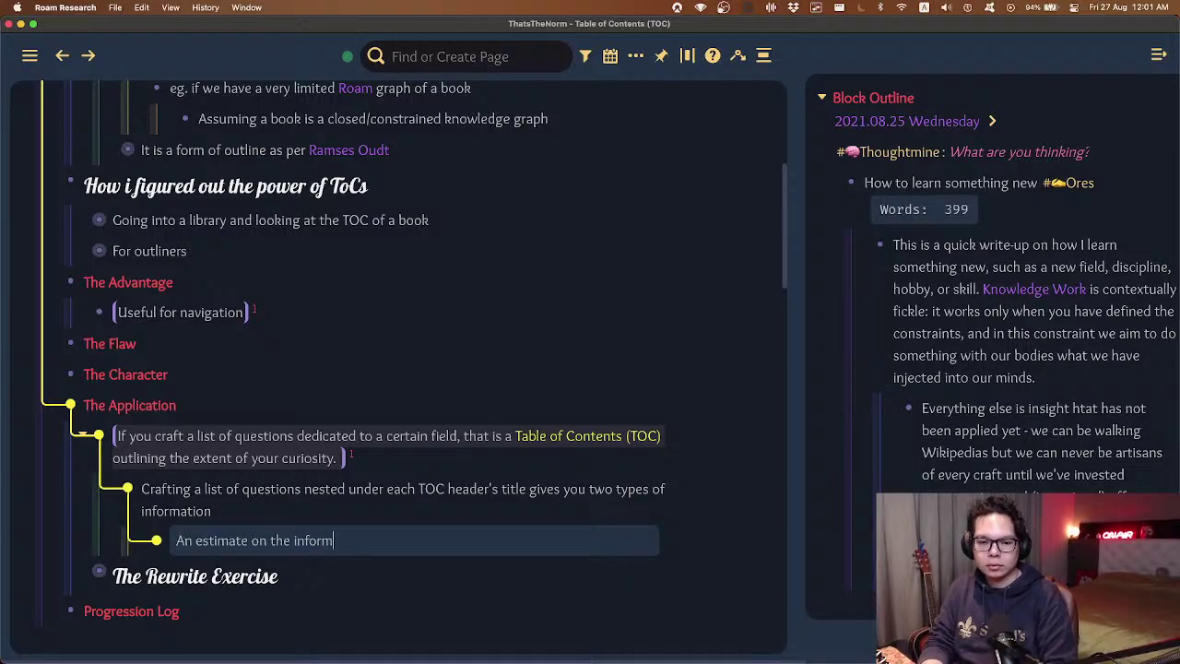
type("ation provided when ")
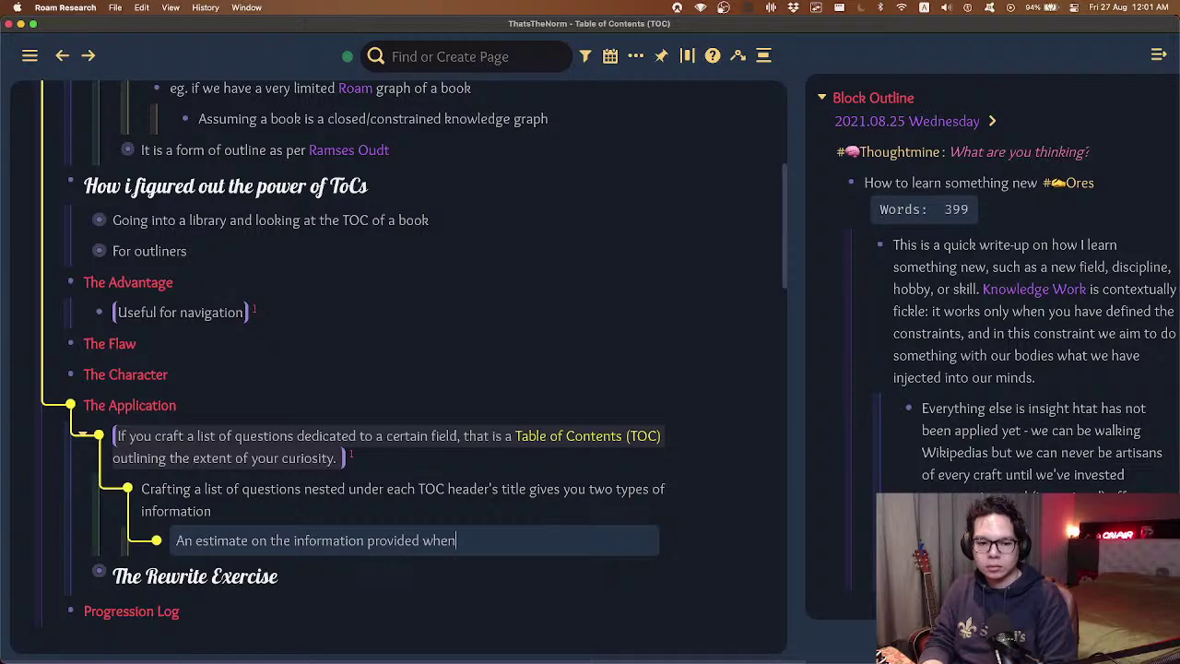
type("guessing whta th")
key("BackSpace")
key("BackSpace")
key("BackSpace")
key("BackSpace")
key("BackSpace")
key("BackSpace")
key("BackSpace")
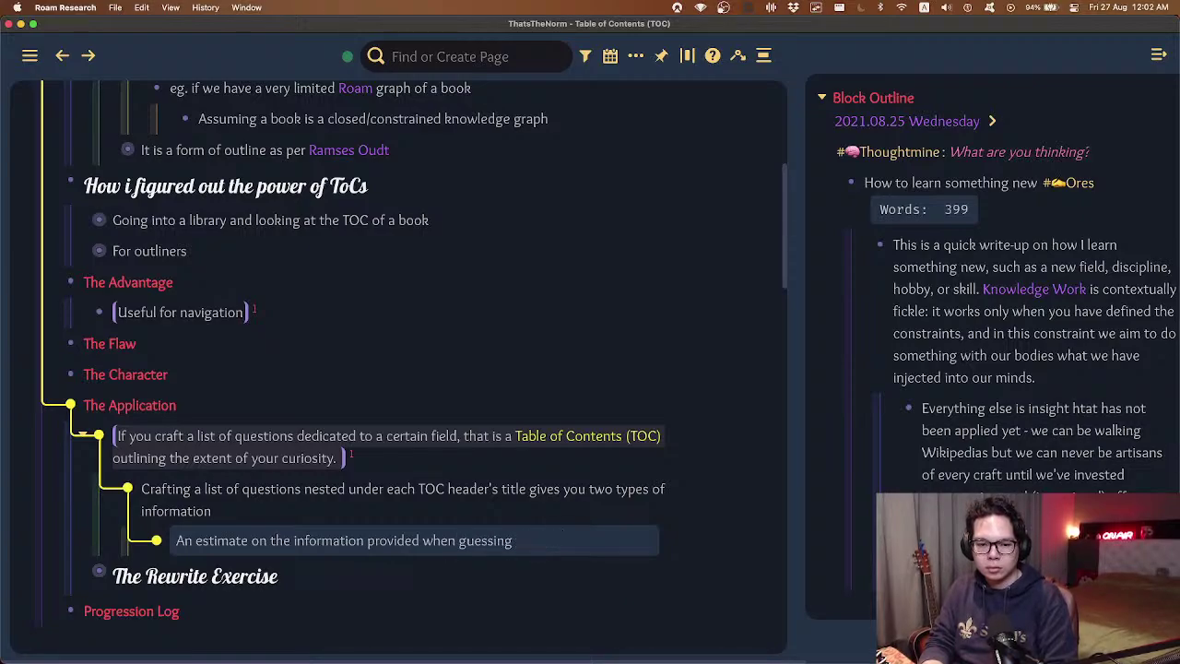
type("what the book will t")
type("a")
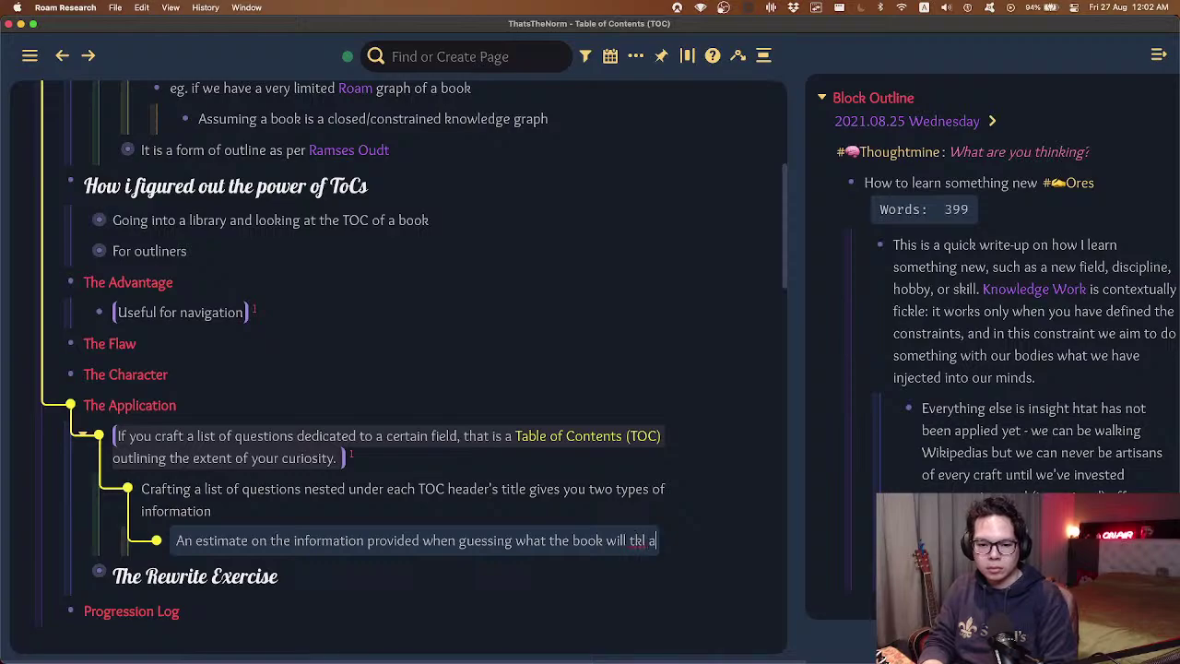
key("BackSpace")
key("BackSpace")
type("talk about in this")
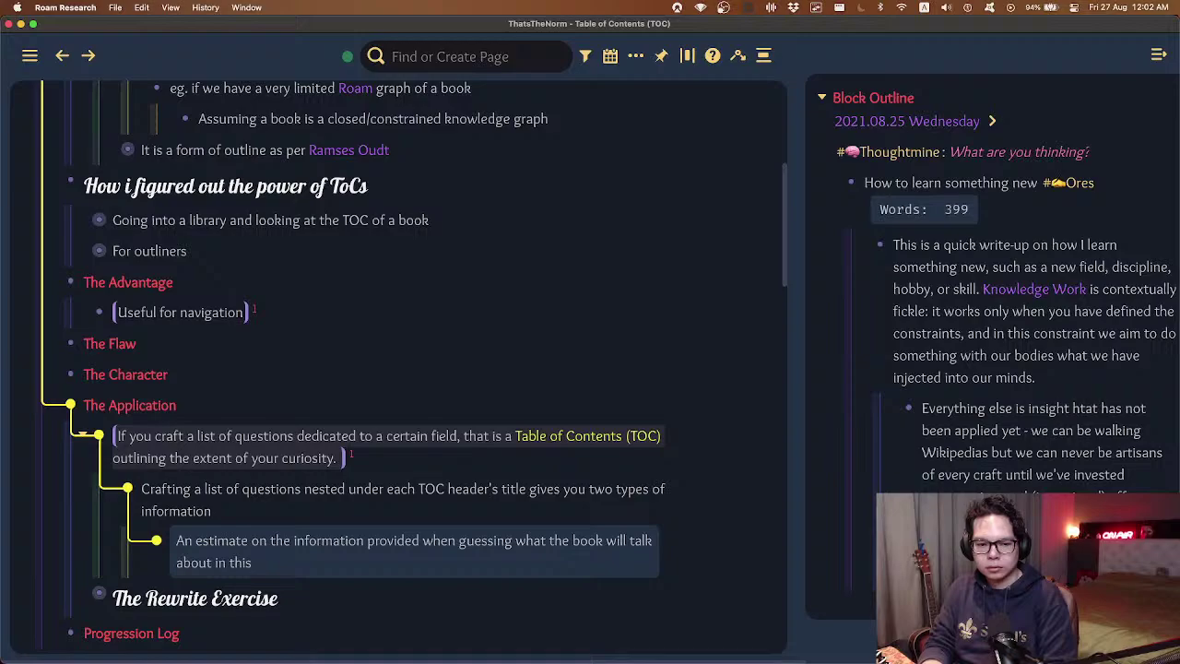
- Reword the end of the estimate block so it reads "when guessing what will be covered in this book"
key("alt+BackSpace")
key("alt+BackSpace")
key("alt+BackSpace")
key("alt+BackSpace")
key("alt+BackSpace")
key("alt+BackSpace")
key("alt+BackSpace")
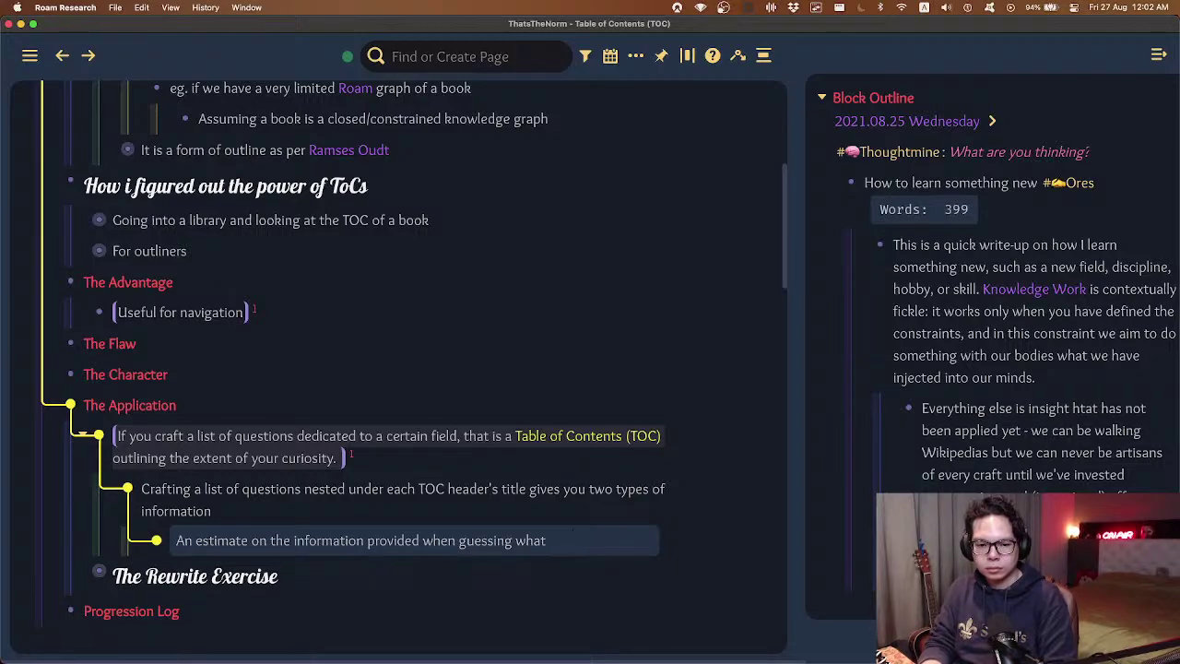
type("will be")
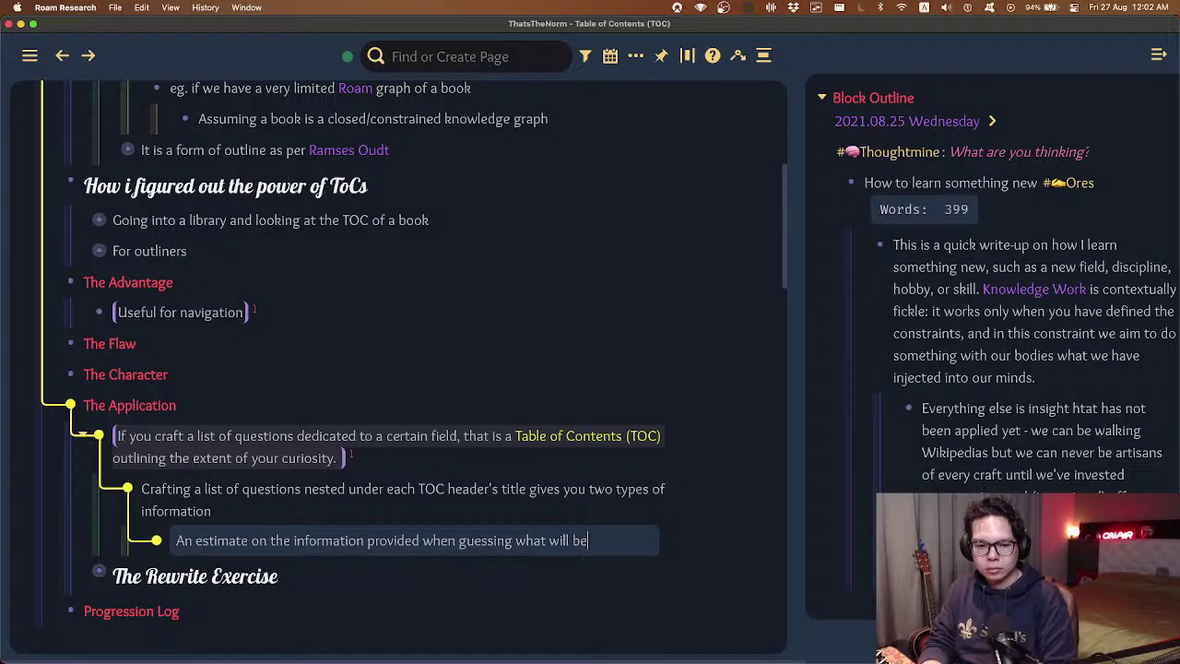
type(" o covered in this book")
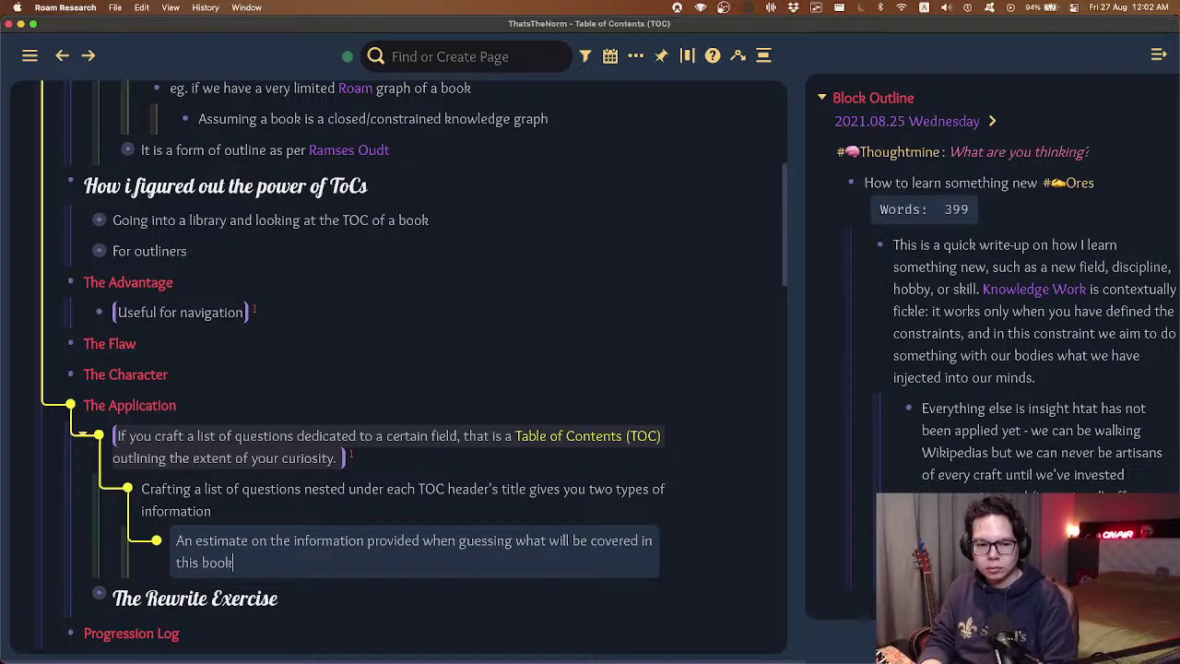
- Beneath the estimate block, add the sibling "A list of questions that you have as a reference to be answered as you go through the chapters"
key("Return")
key("shift+Tab")
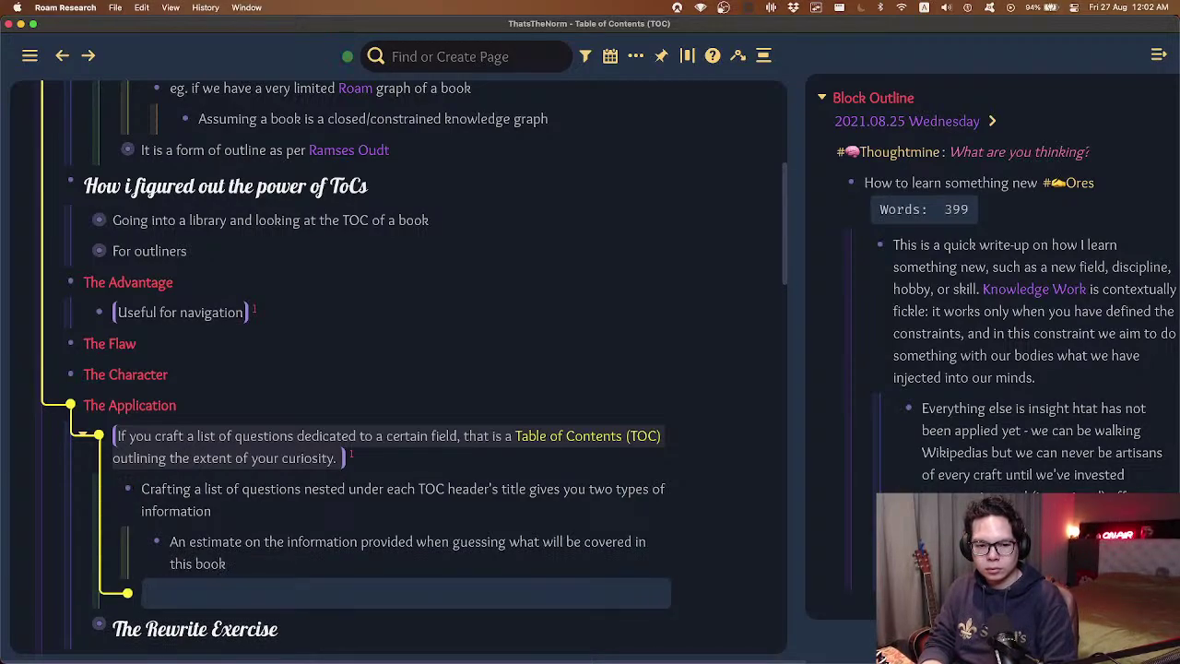
key("Tab")
type("A list")
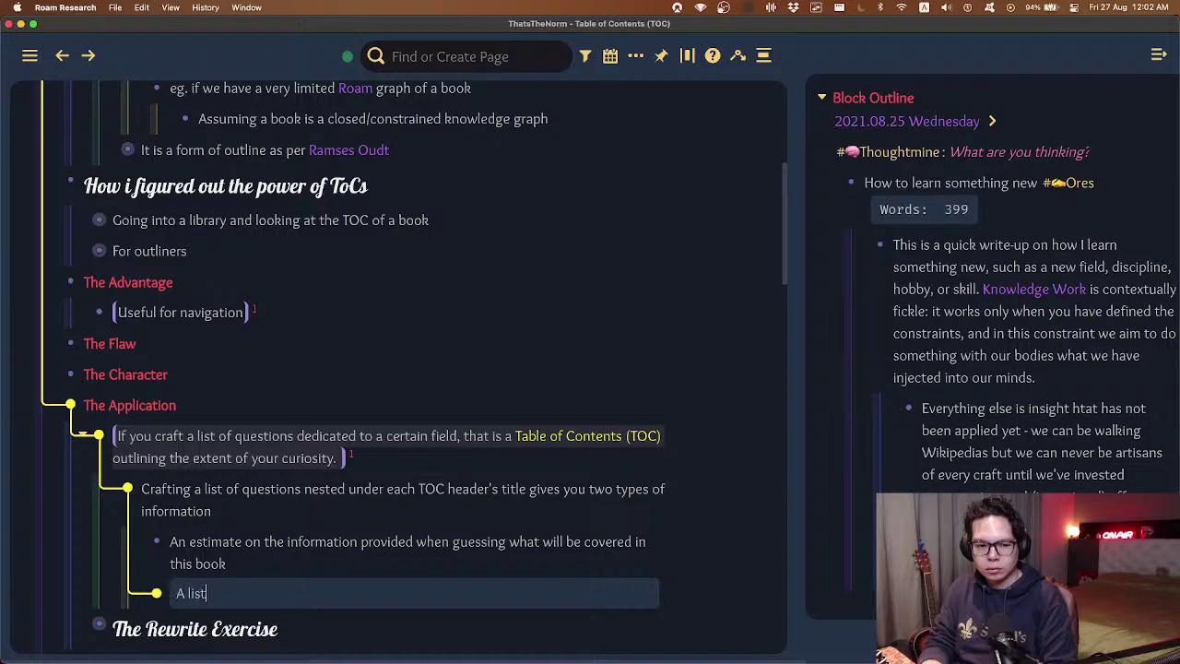
type(" of questions that you ")
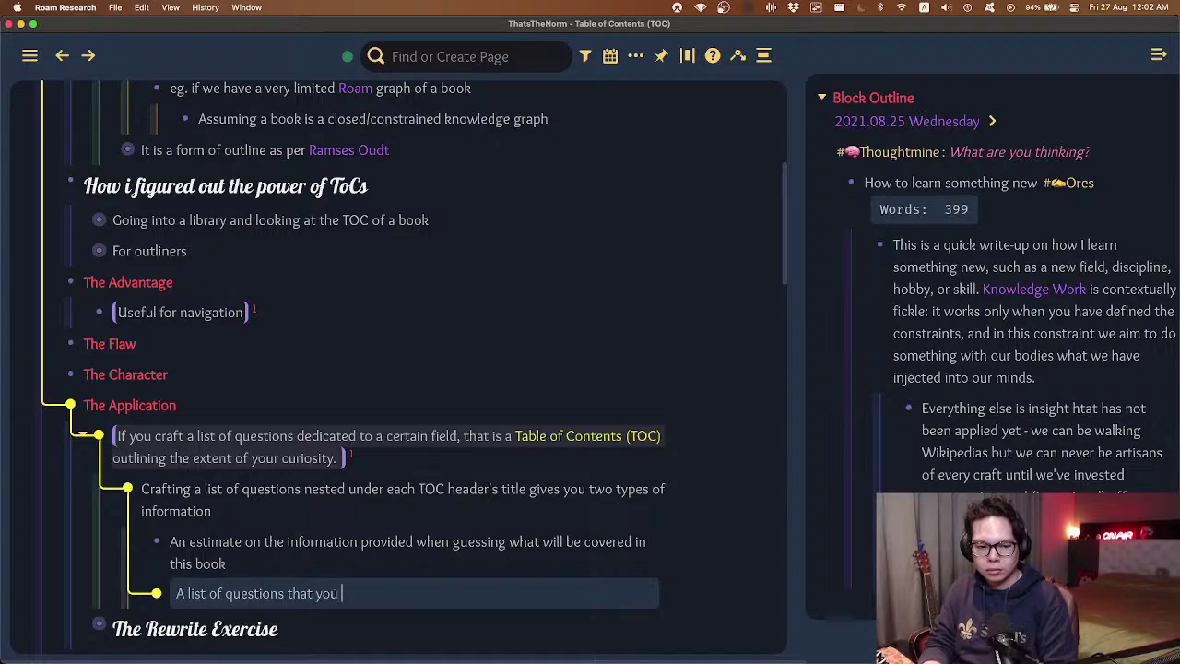
type("have as a reference to")
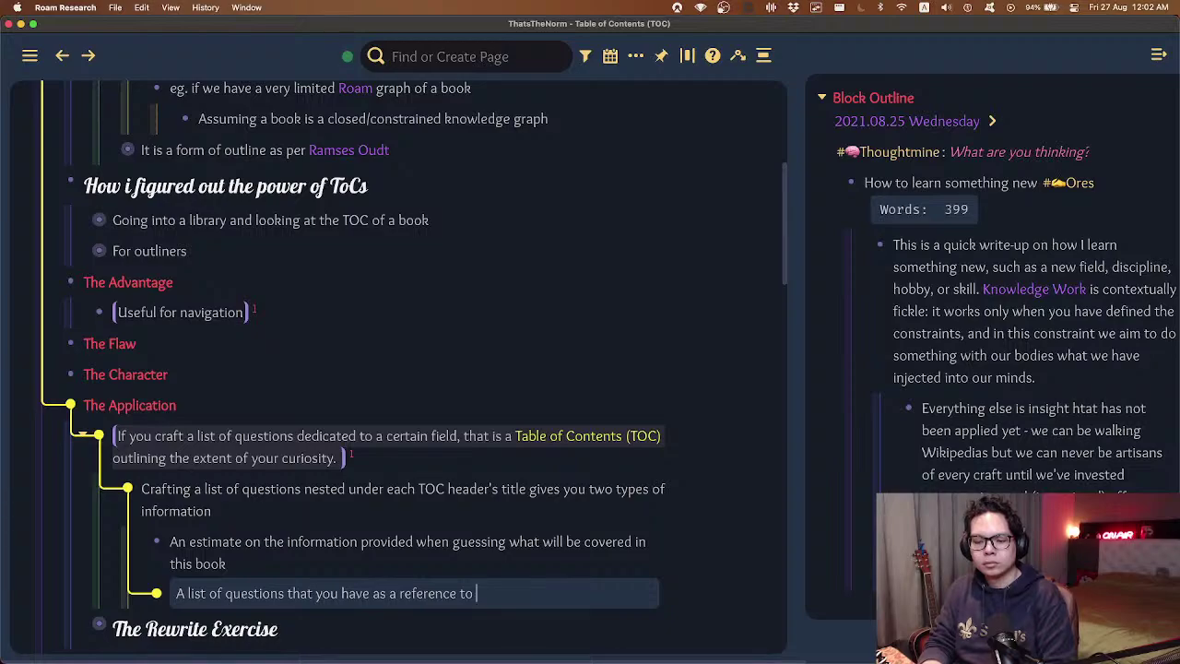
type(" be answered as you go thr")
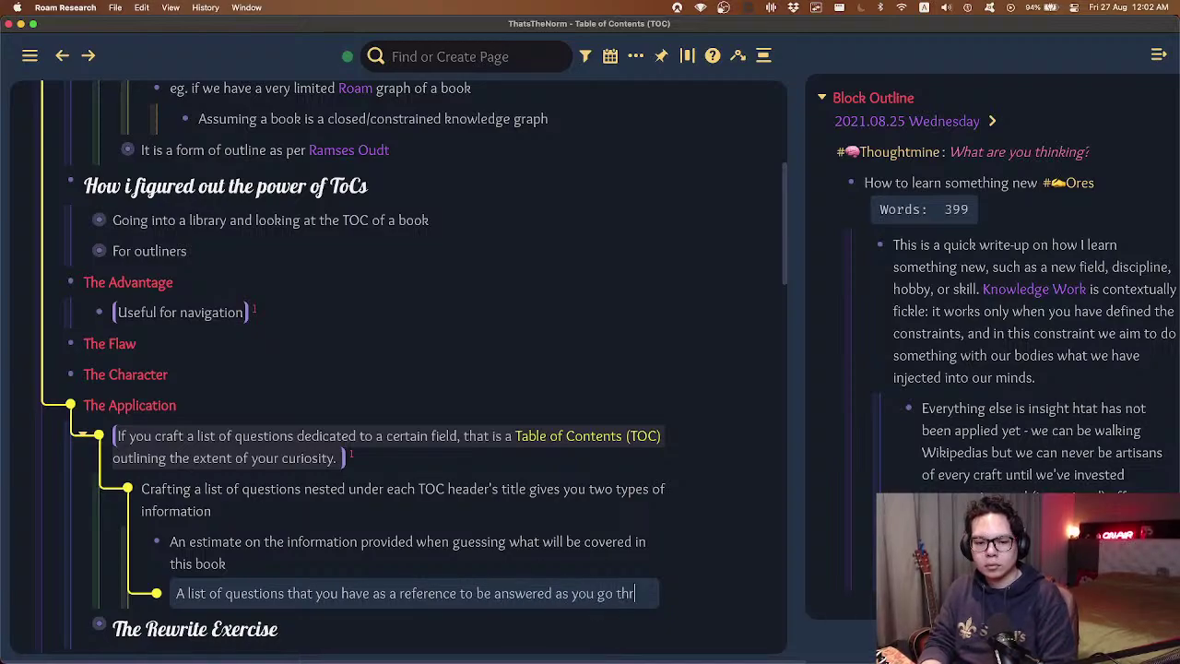
type("ough the chapters")
- Nest "Starting off with what we don't know, and articulating that through questions," under the block about reference questions
key("Return")
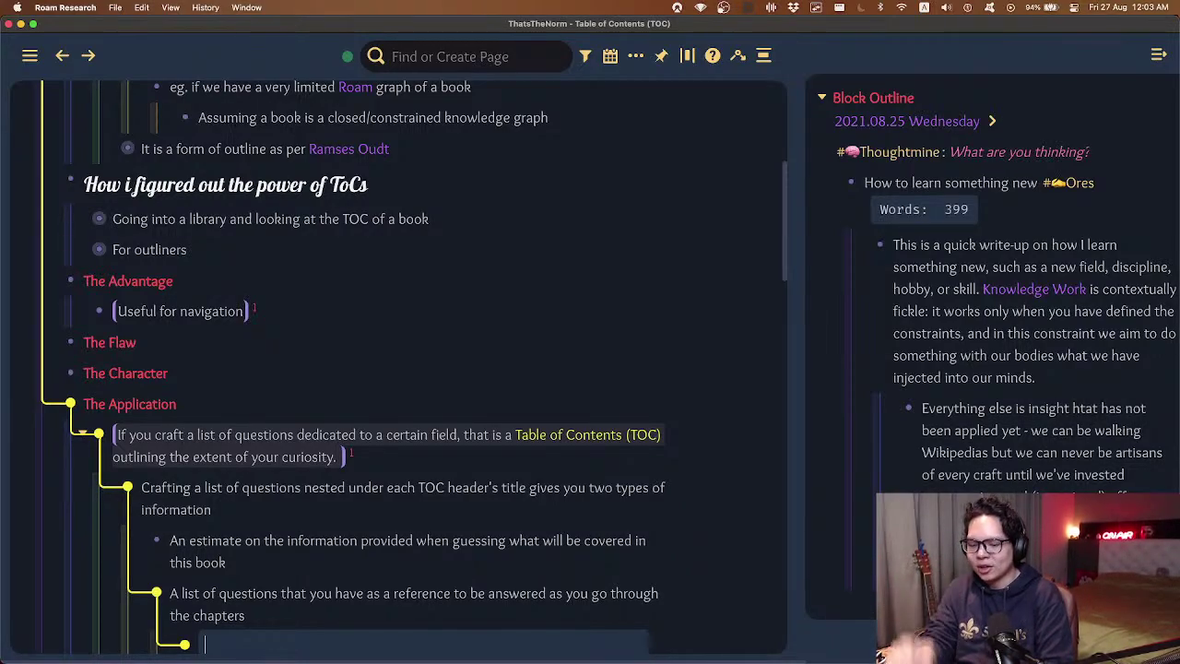
type("Starting off w")
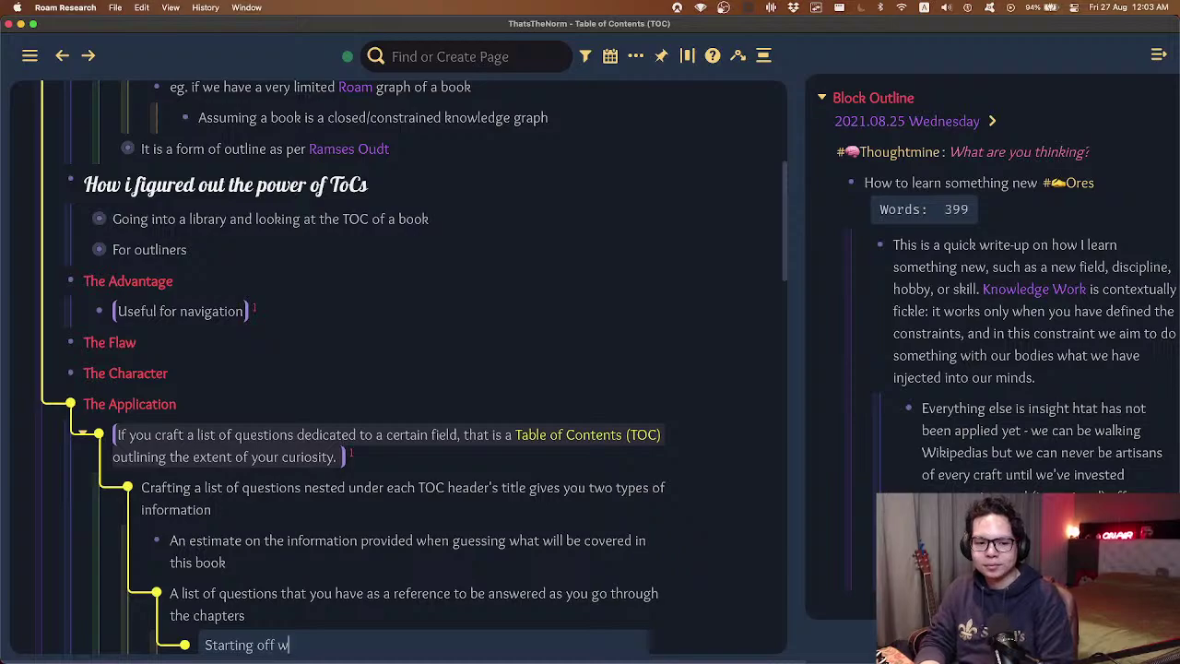
type("ith what we don't know,")
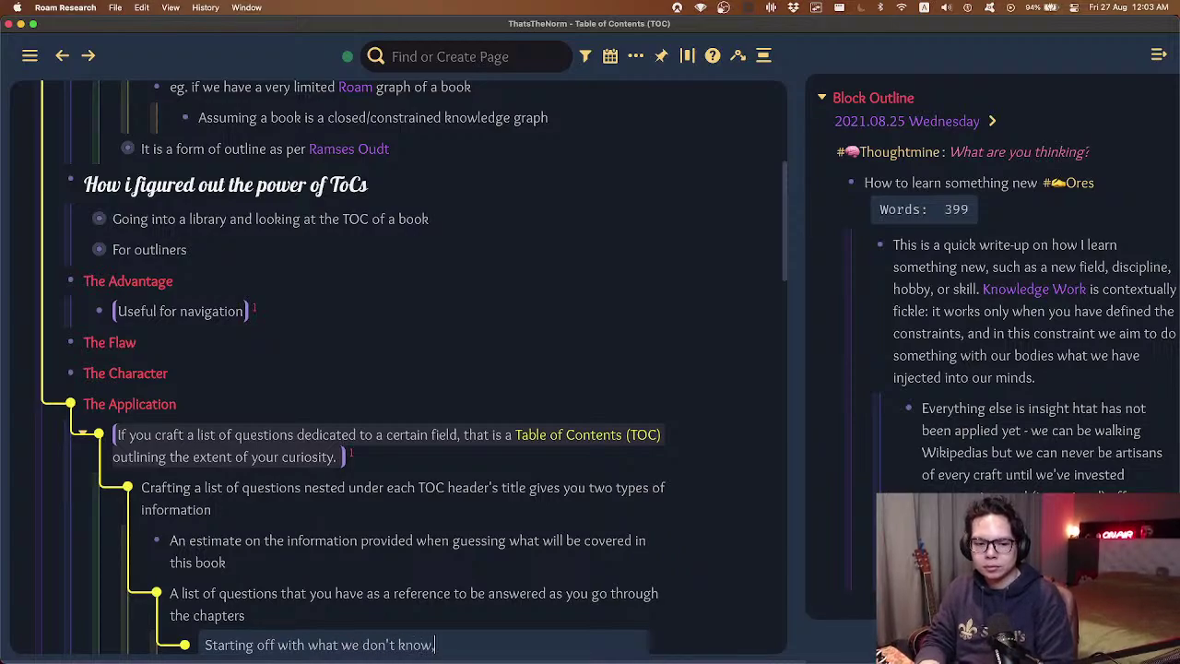
type(" and articulat")
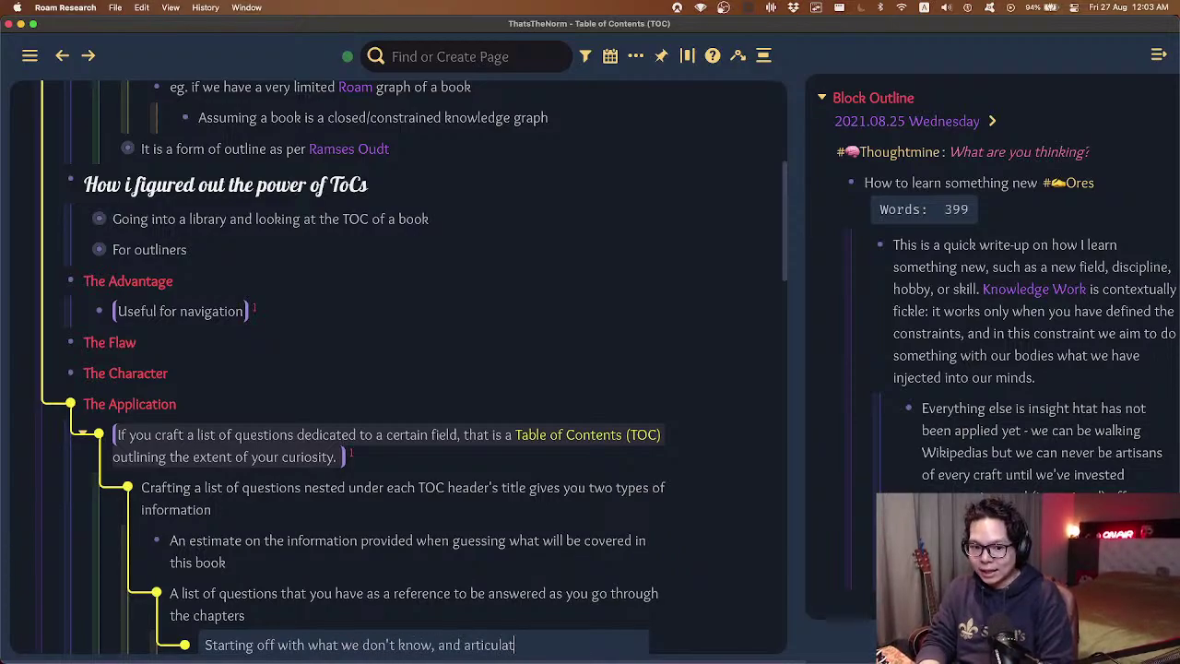
type("ing that through questions,")
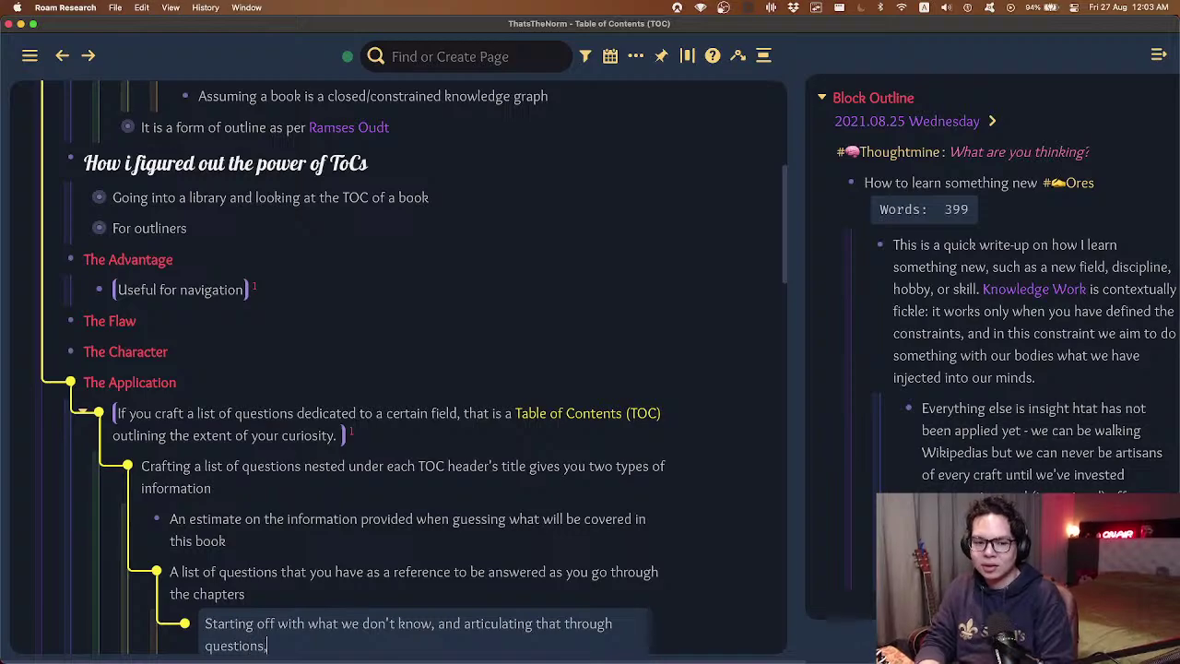
- Finish the "Starting off with what we don't know" block with "receiving it as answers (as we're reading the book) = growth for the knowledge worker"
type(" receiving it as a")
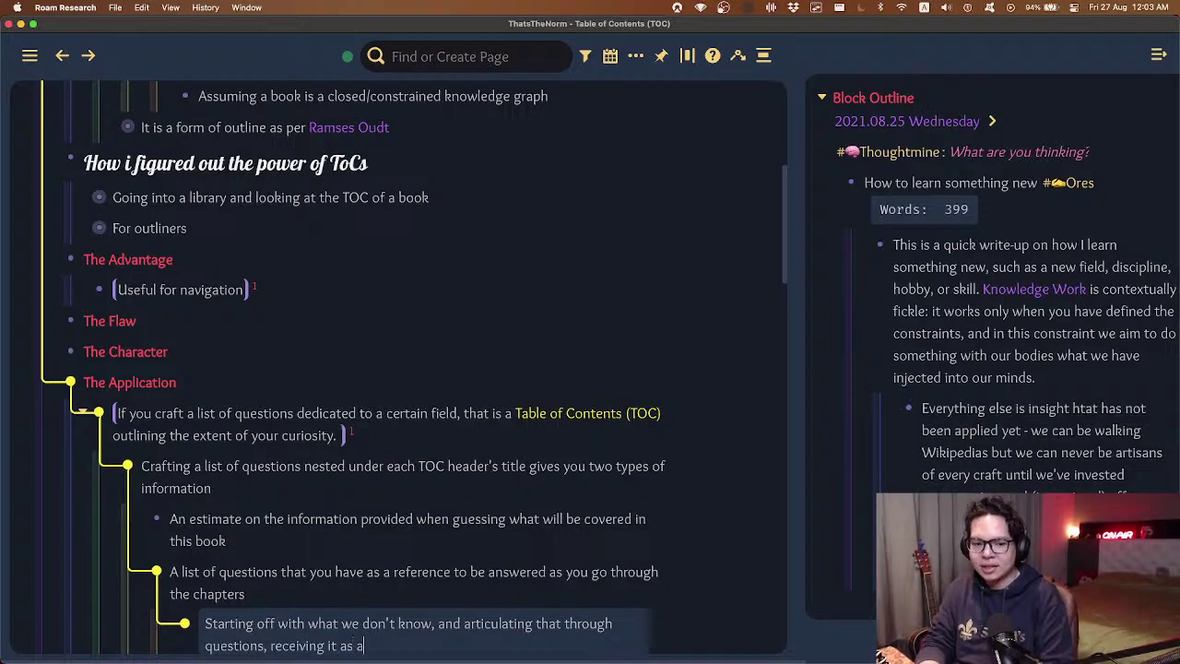
type("nswers (as we")
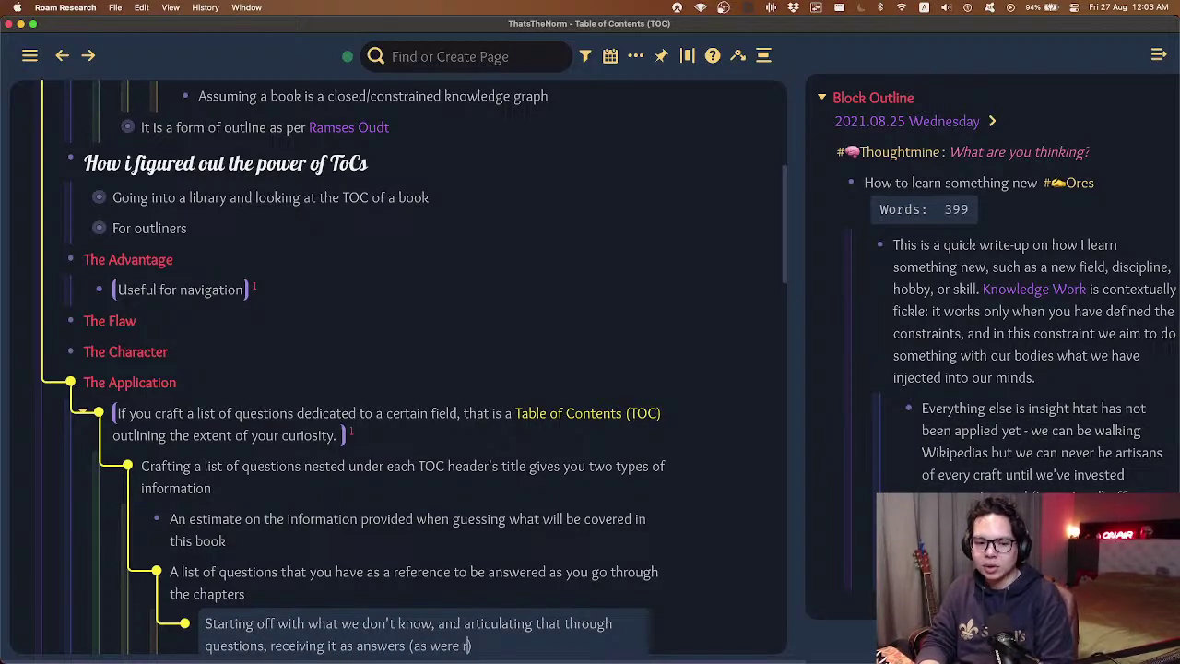
type("'re readig th")
key("alt+BackSpace")
key("alt+BackSpace")
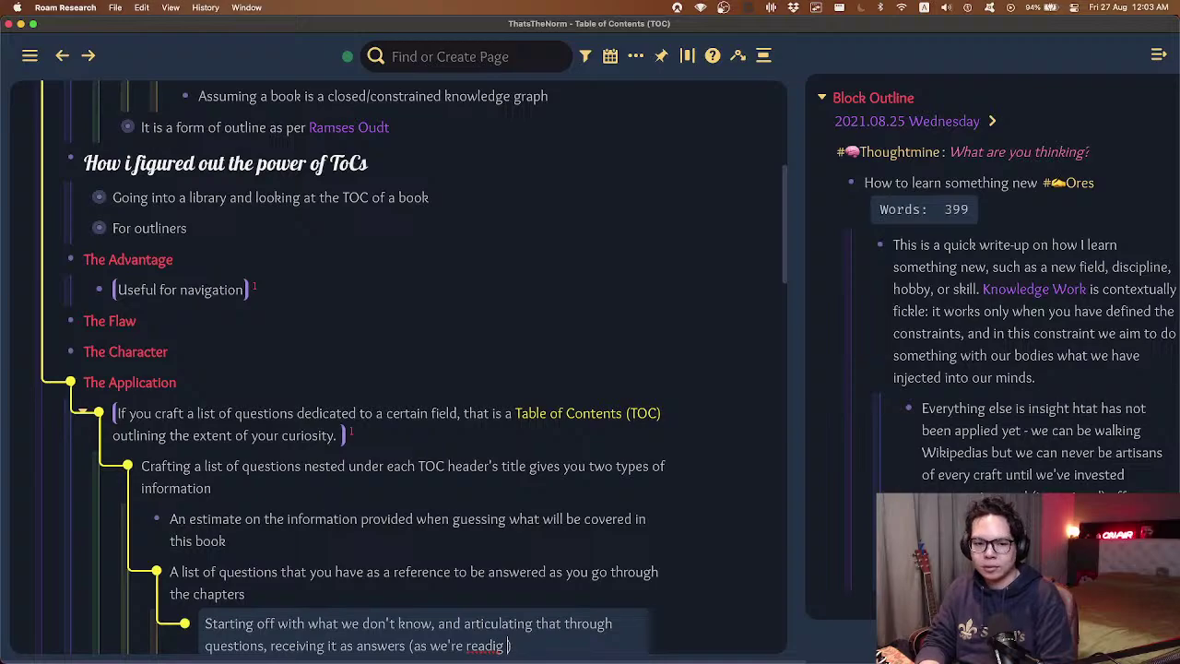
type("reading the book) =")
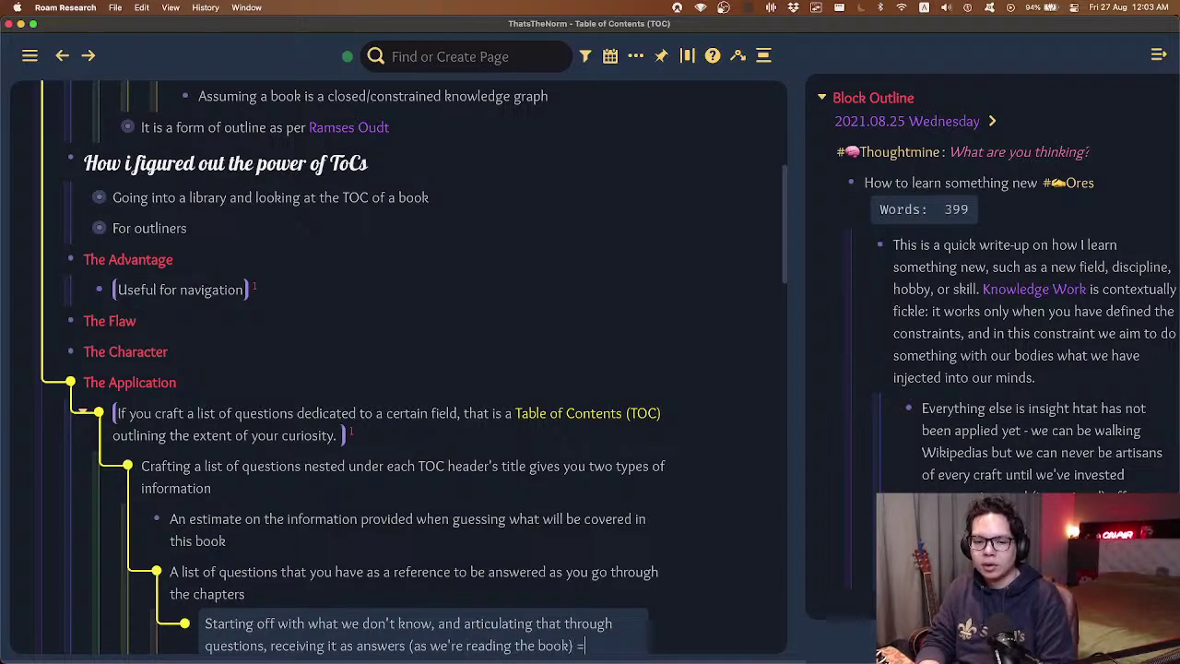
scroll(709, 158, "down", 4)
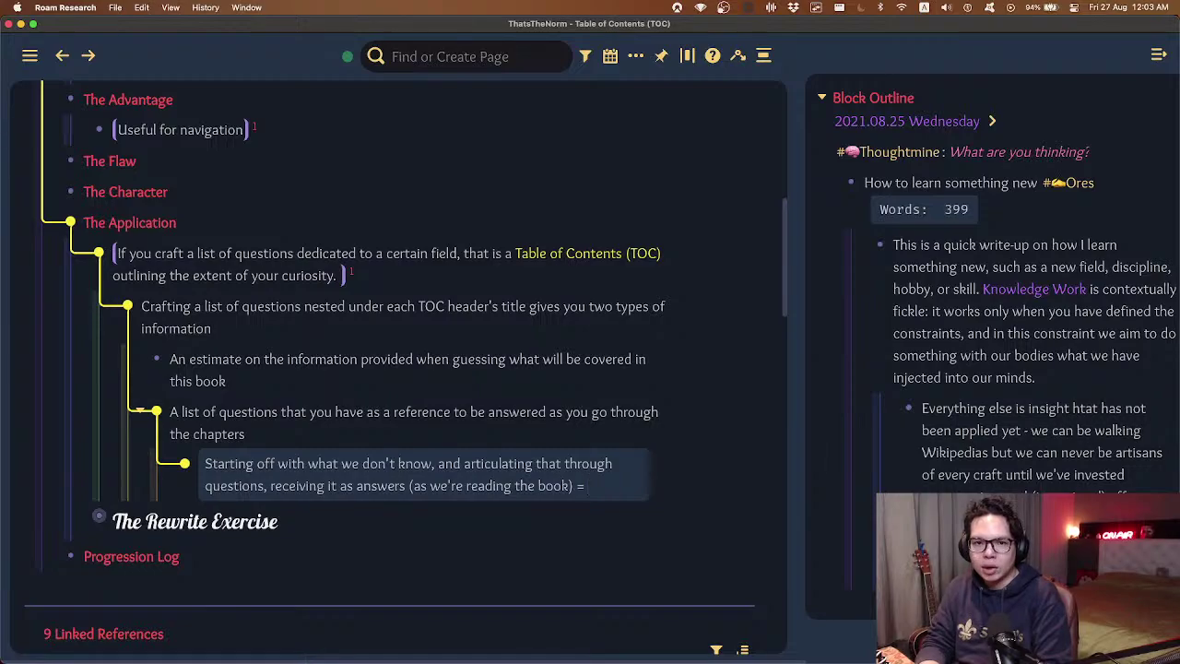
type("growth fo")
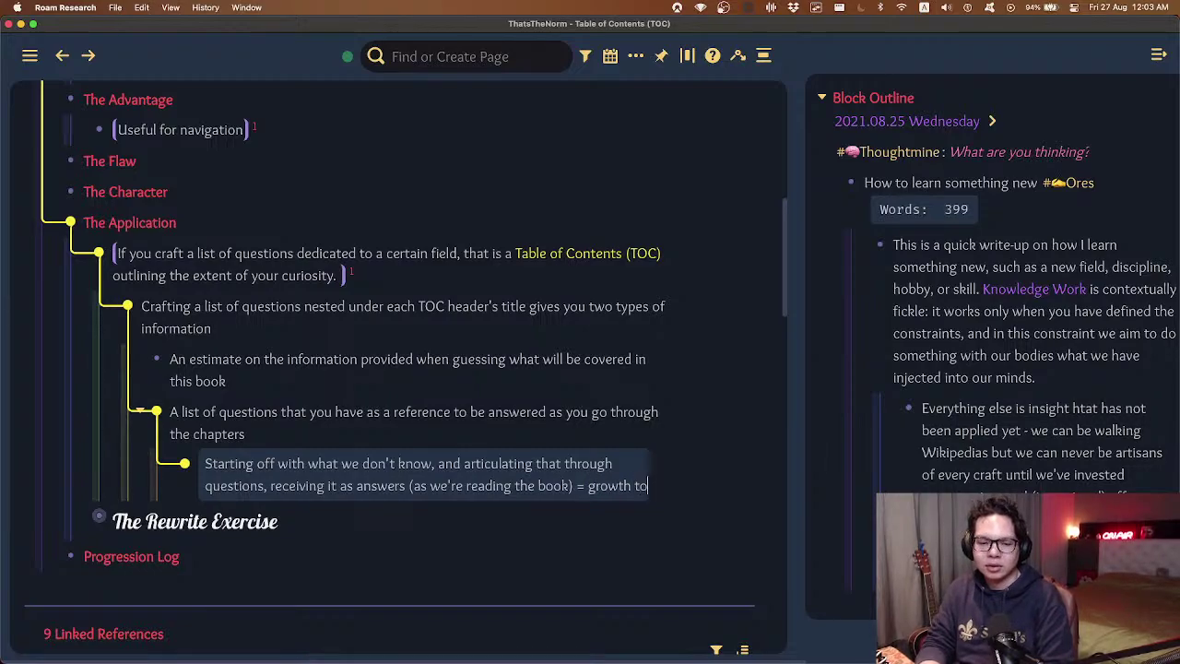
type("r the knowled")
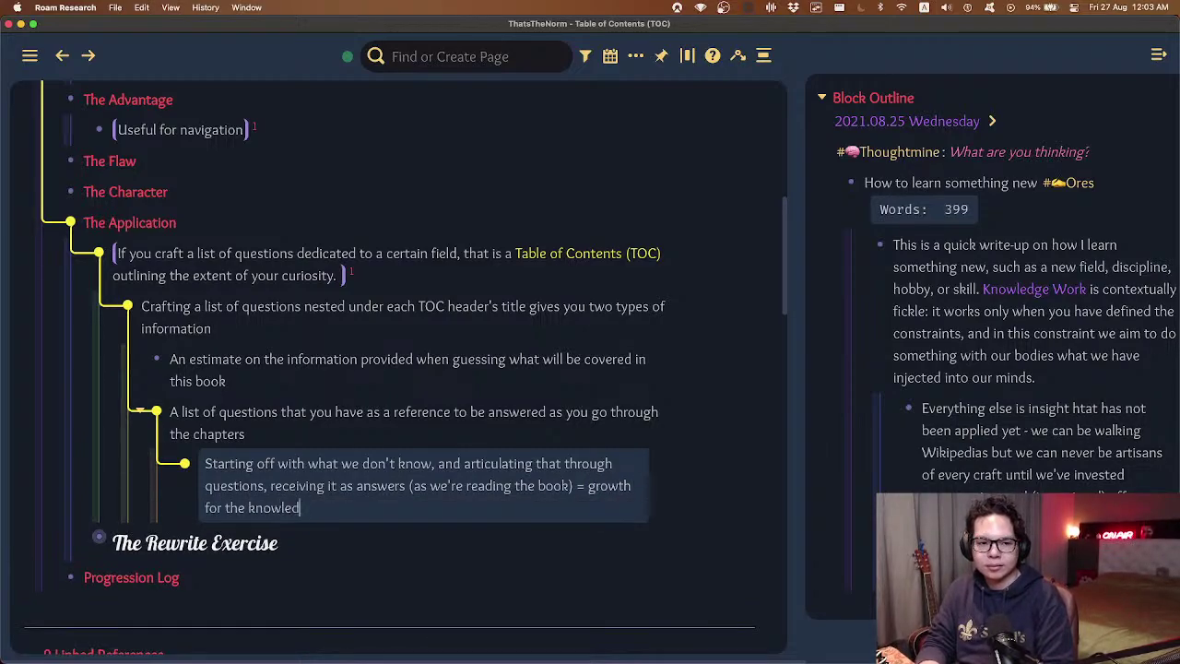
type("ge worker")
key("Escape")
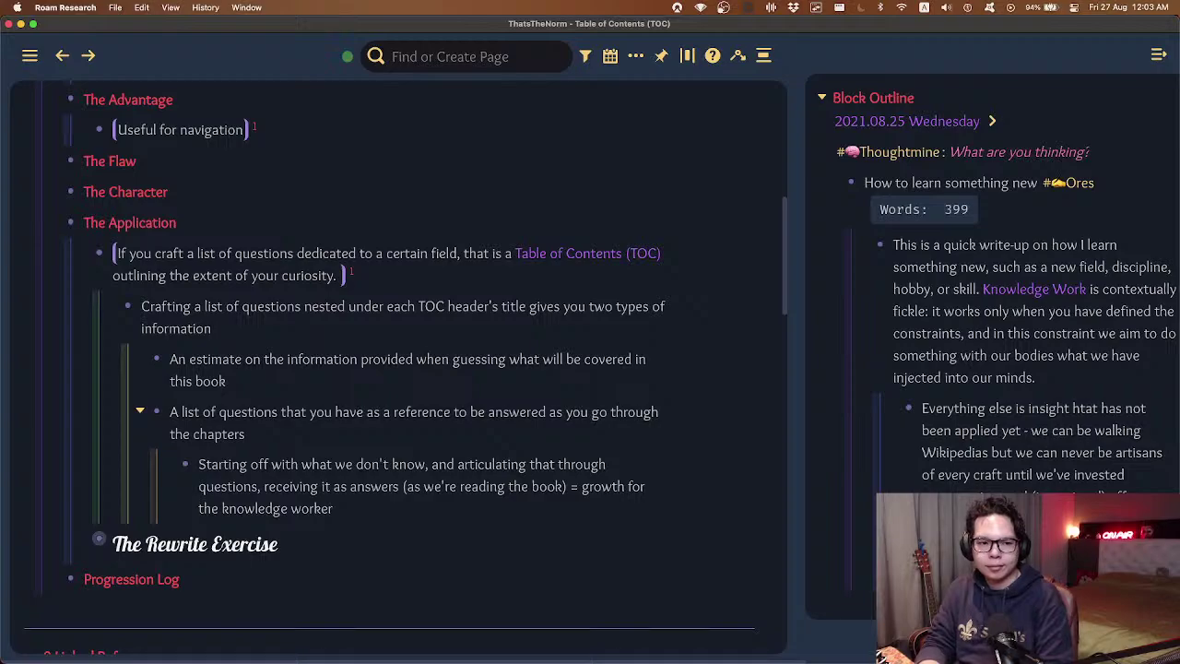
- Collapse the "If you craft a list of questions" block and expand The Rewrite Exercise under The Application
key("alt+g")
key("2")
key("0")
key("super+Up")
key("Down")
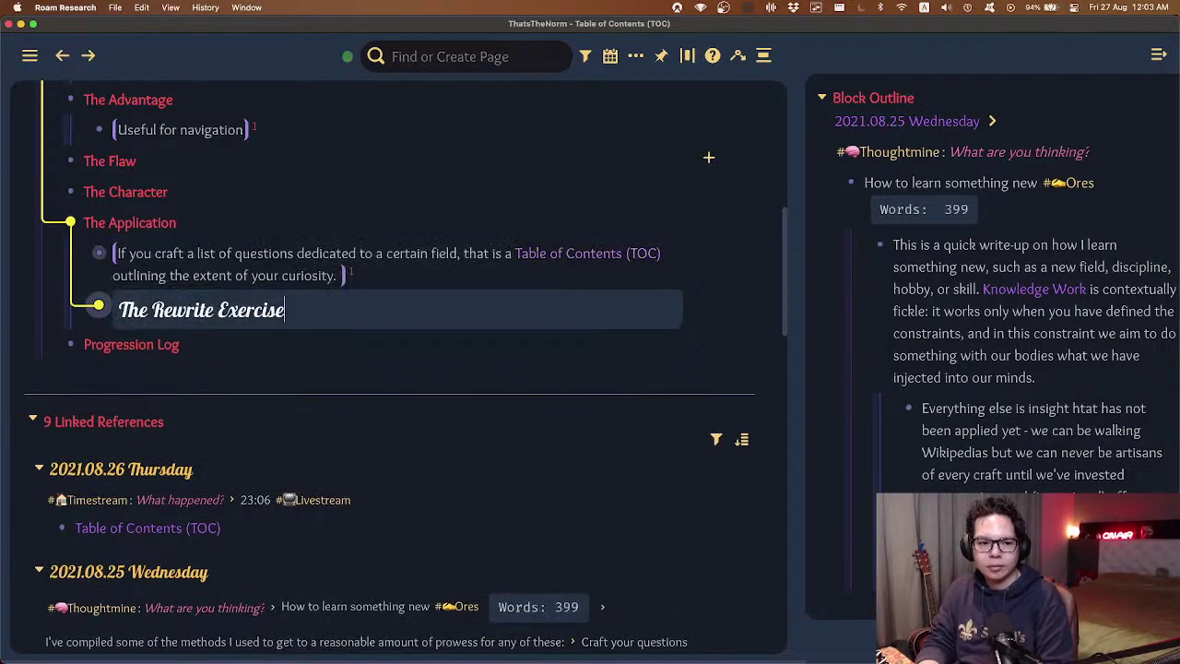
key("super+Down")
key("Escape")
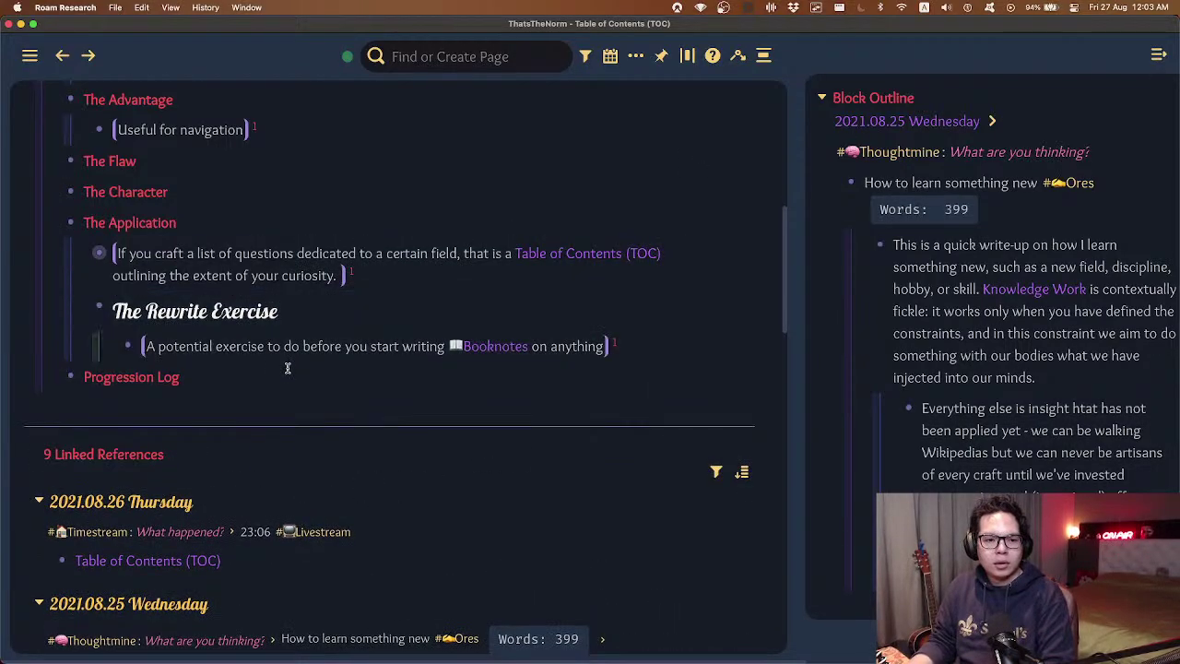
- Open the source of the "A potential exercise to do before you start writing Booknotes" reference in the sidebar and expand its nested block
right_click(277, 343)
left_click(372, 175)
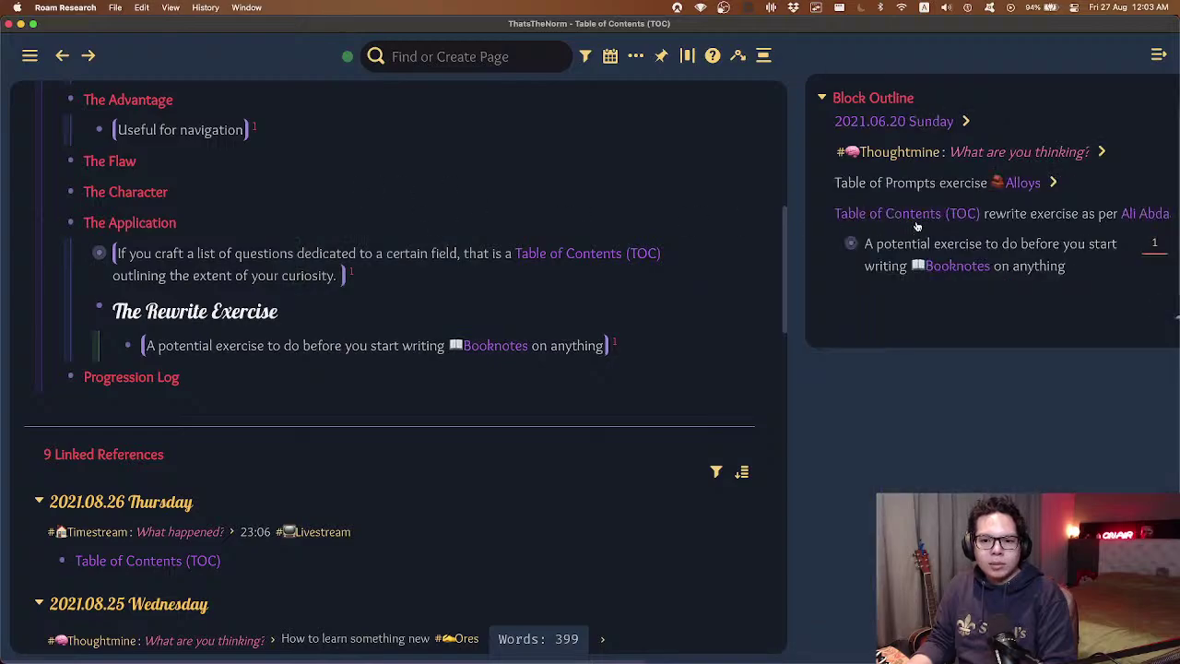
left_click(984, 238)
key("super+Down")
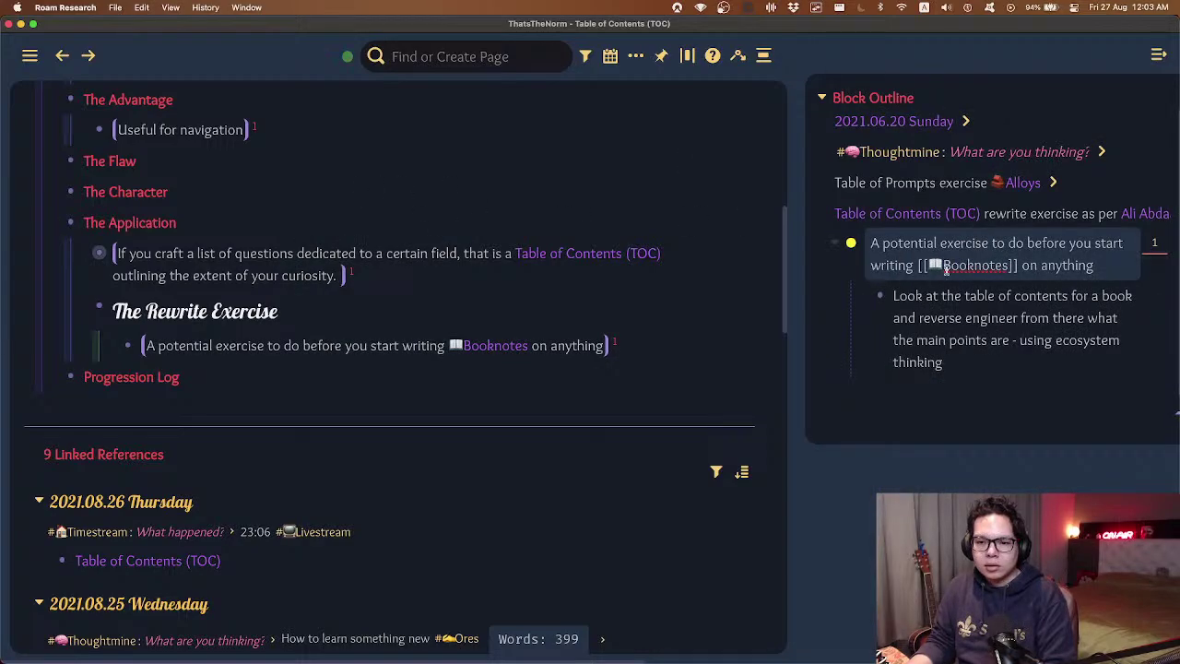
left_click(968, 452)
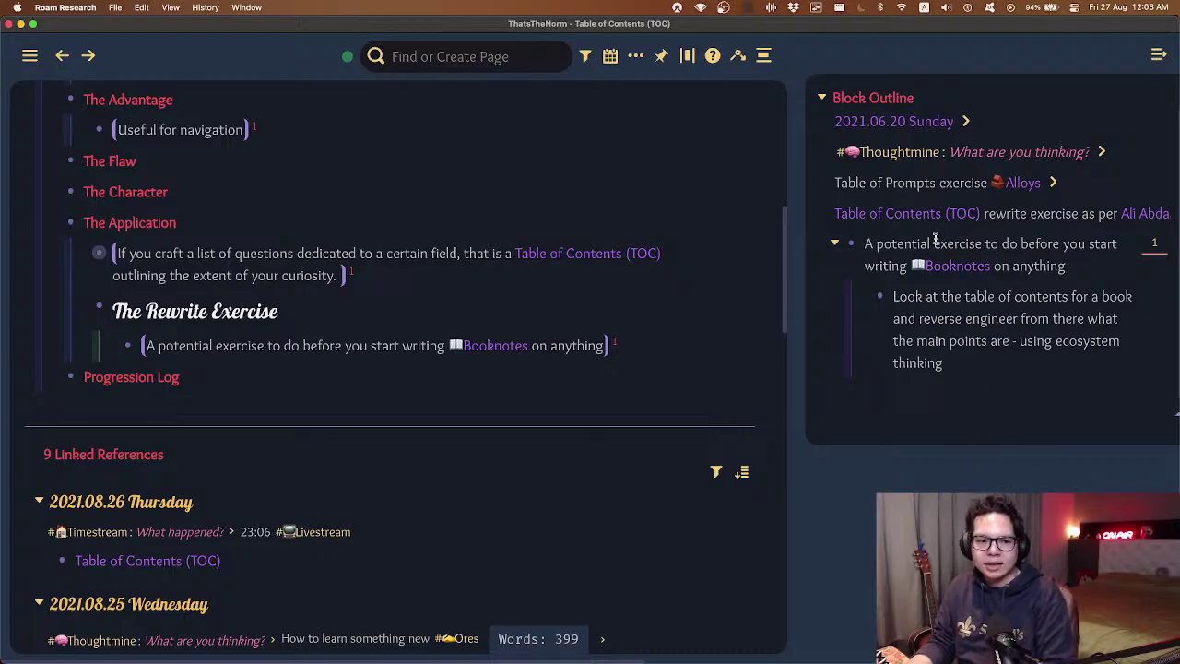
- Move the "If you craft a list of questions" block under The Rewrite Exercise, below the potential exercise reference, and expand its children
left_click(434, 262)
key("super+Down")
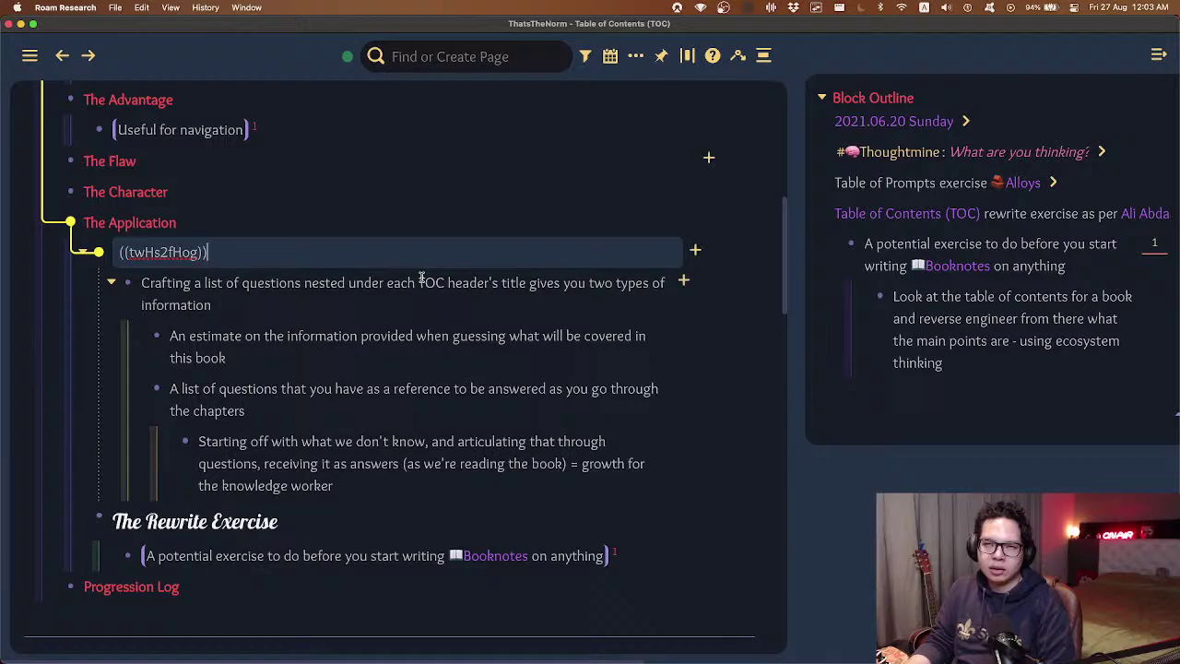
key("super+Up")
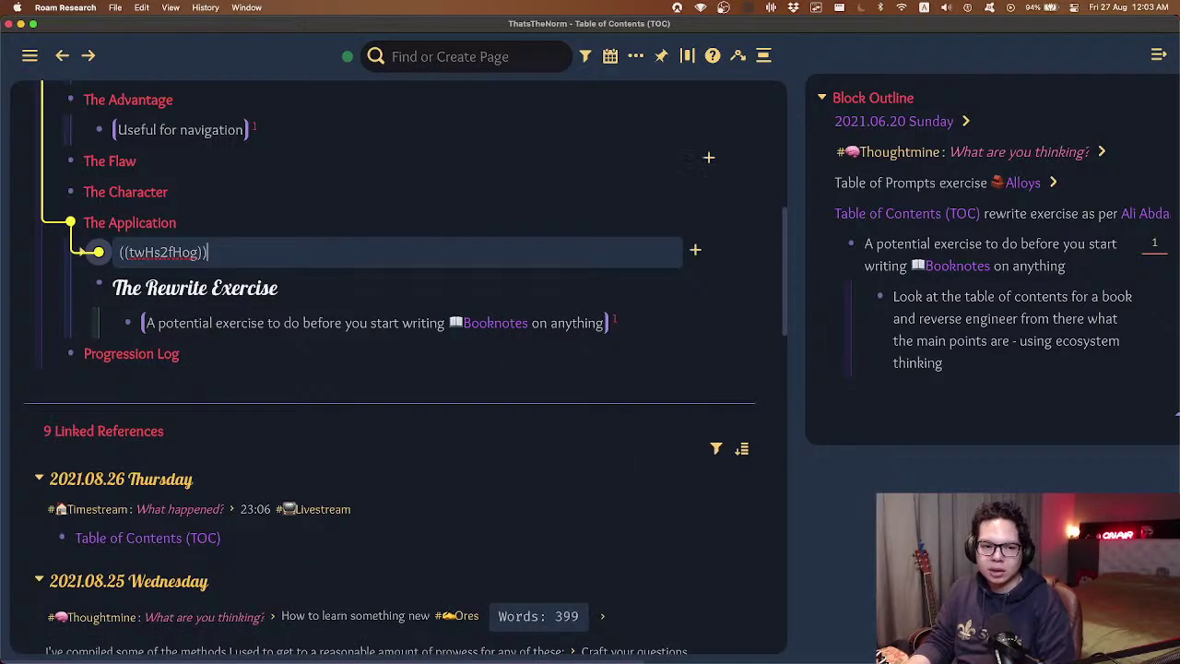
key("super+shift+Down")
key("Tab")
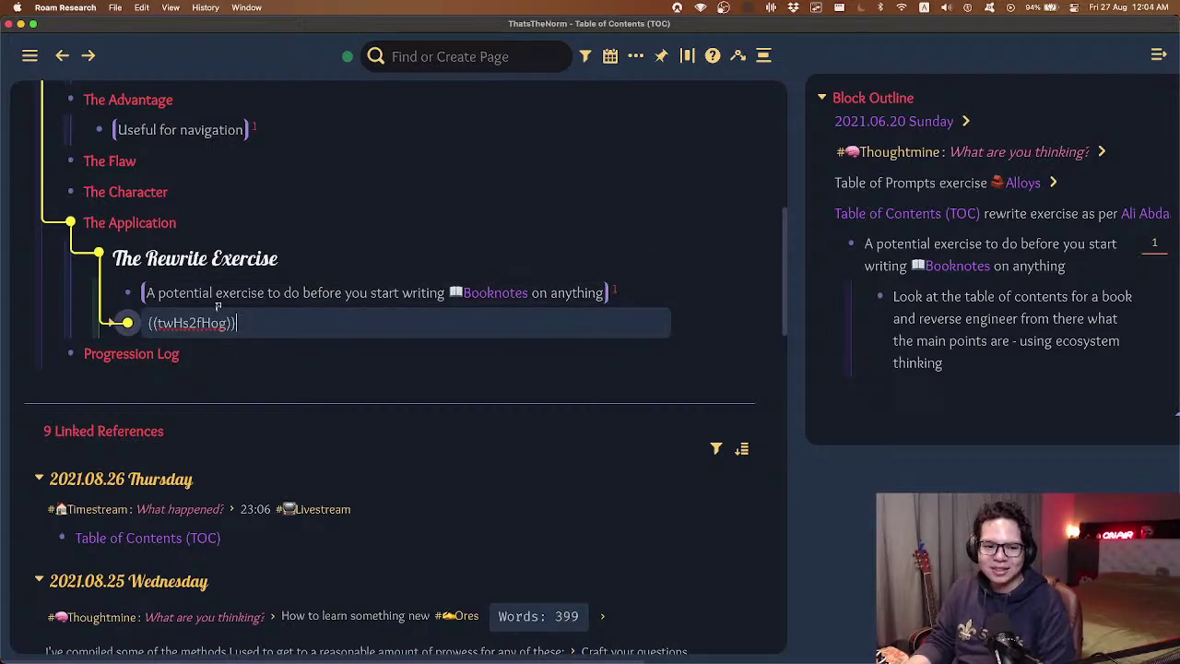
key("super+Down")
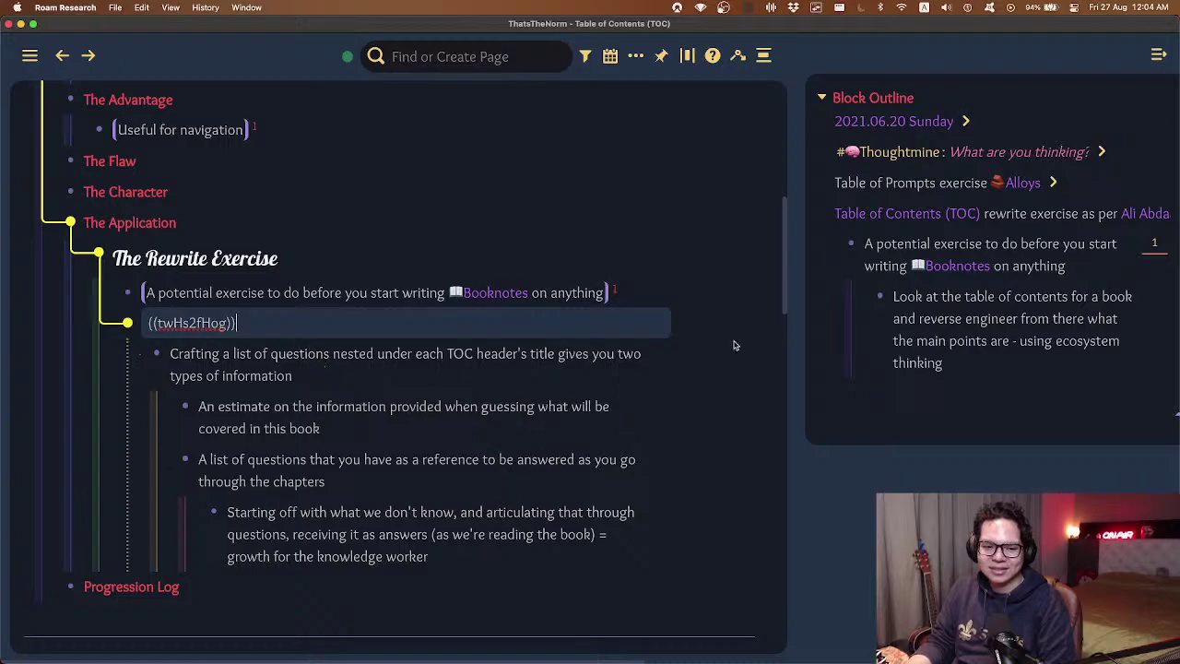
left_click(990, 230)
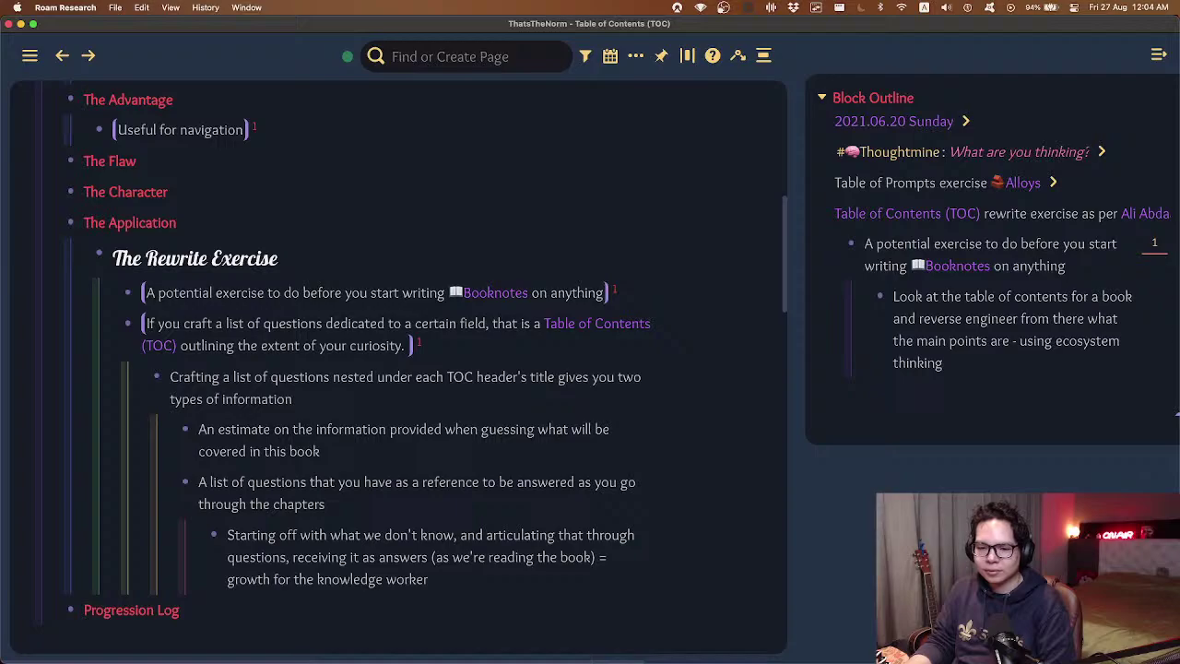
- Collapse the "Crafting a list of questions" block and add below it a link to "Ali Abdaal: Content Creation, Creativity, The Perfect Note-Taking App"
left_click(438, 376)
key("super+Up")
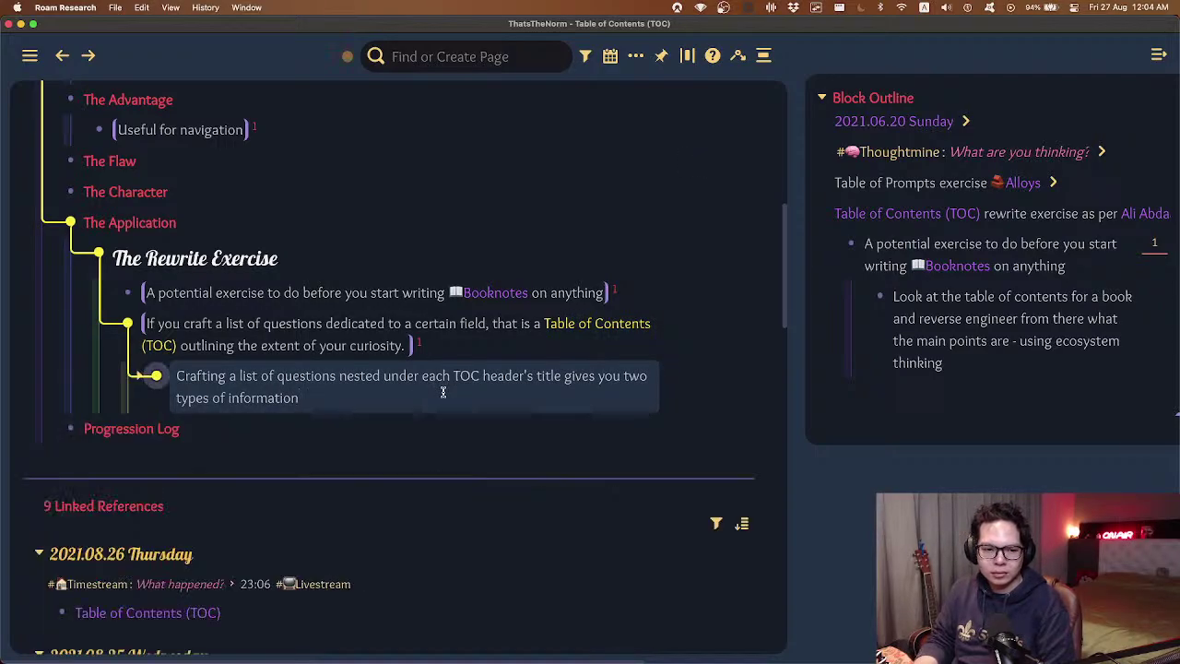
key("Return")
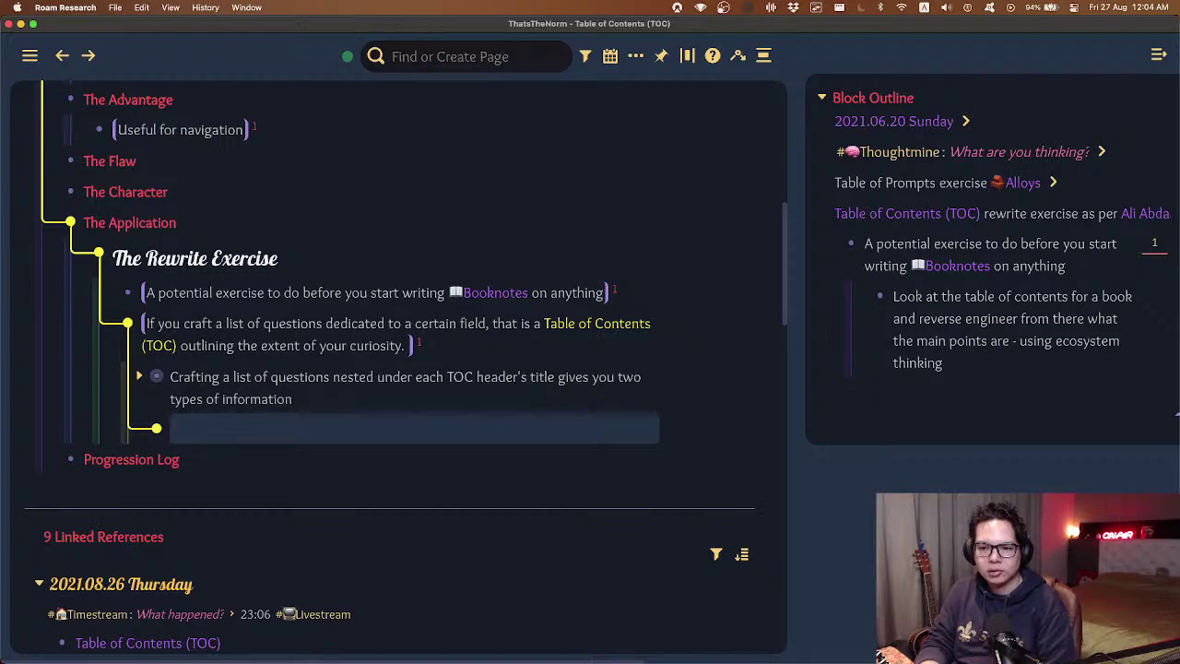
type("[[ali ab")
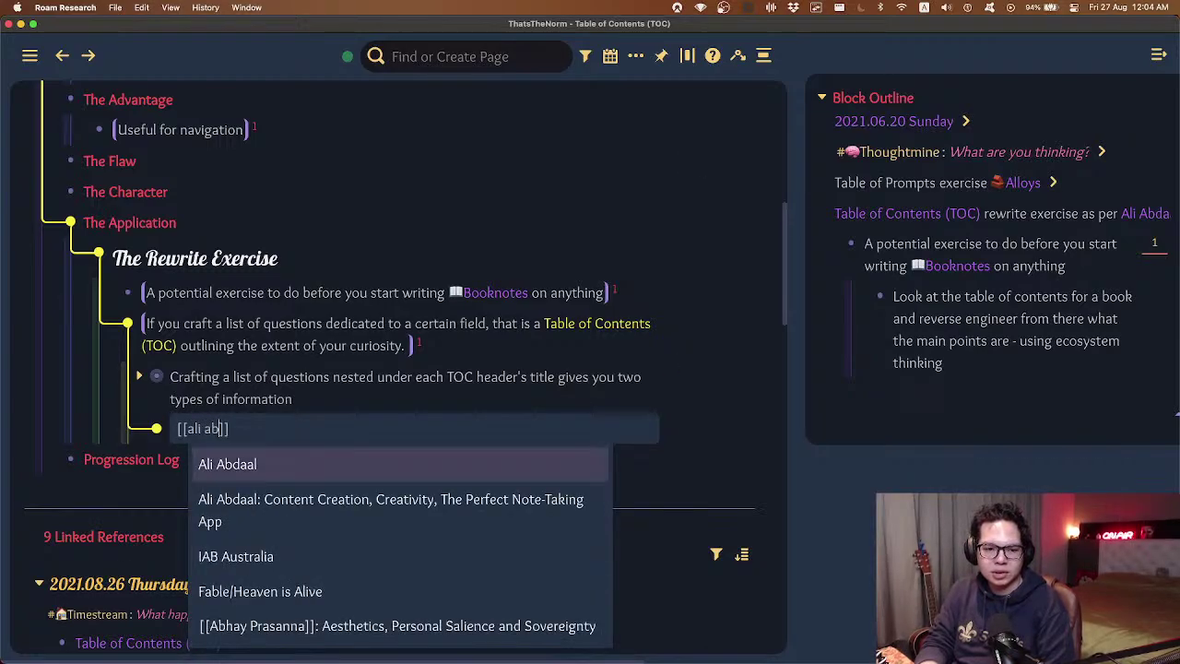
key("Down")
key("Return")
key("Escape")
- Close the 2021.06.20 Sunday block outline in the sidebar
scroll(419, 391, "up", 4)
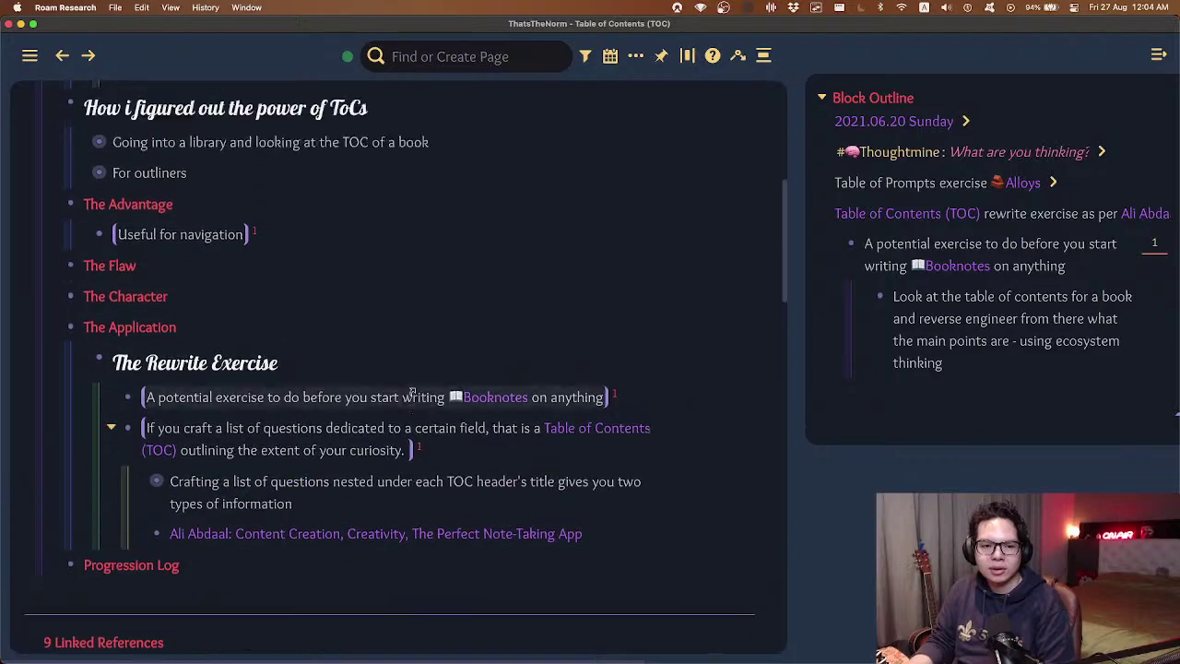
scroll(1007, 130, "right", 5)
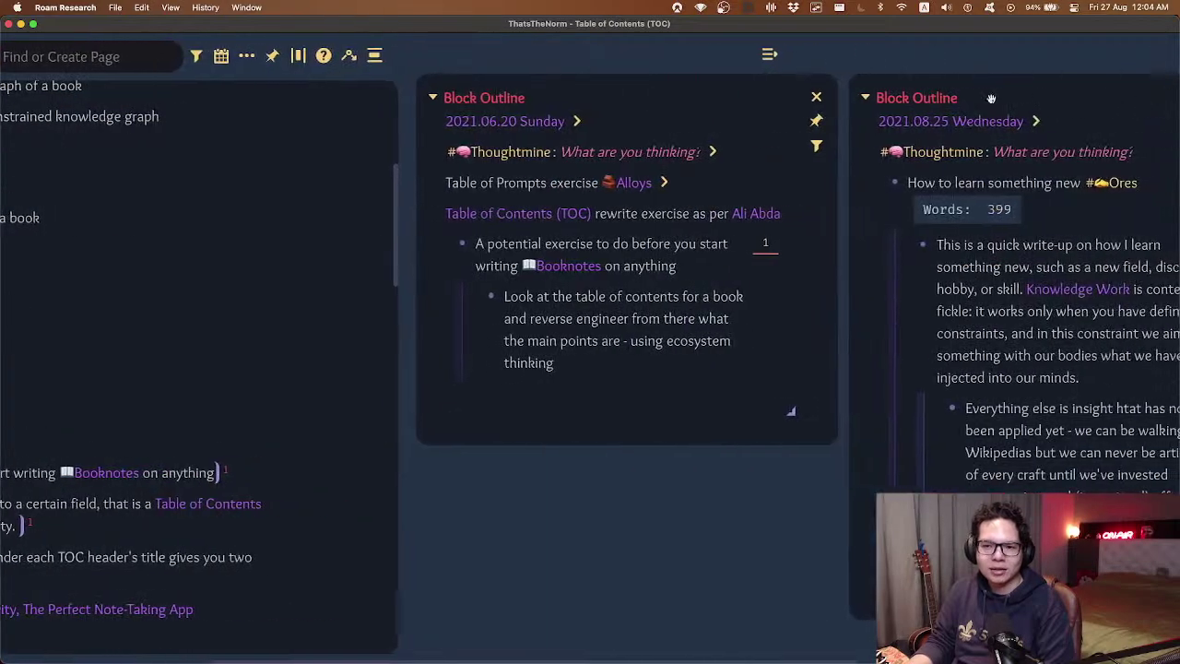
left_click(812, 100)
scroll(707, 369, "left", 5)
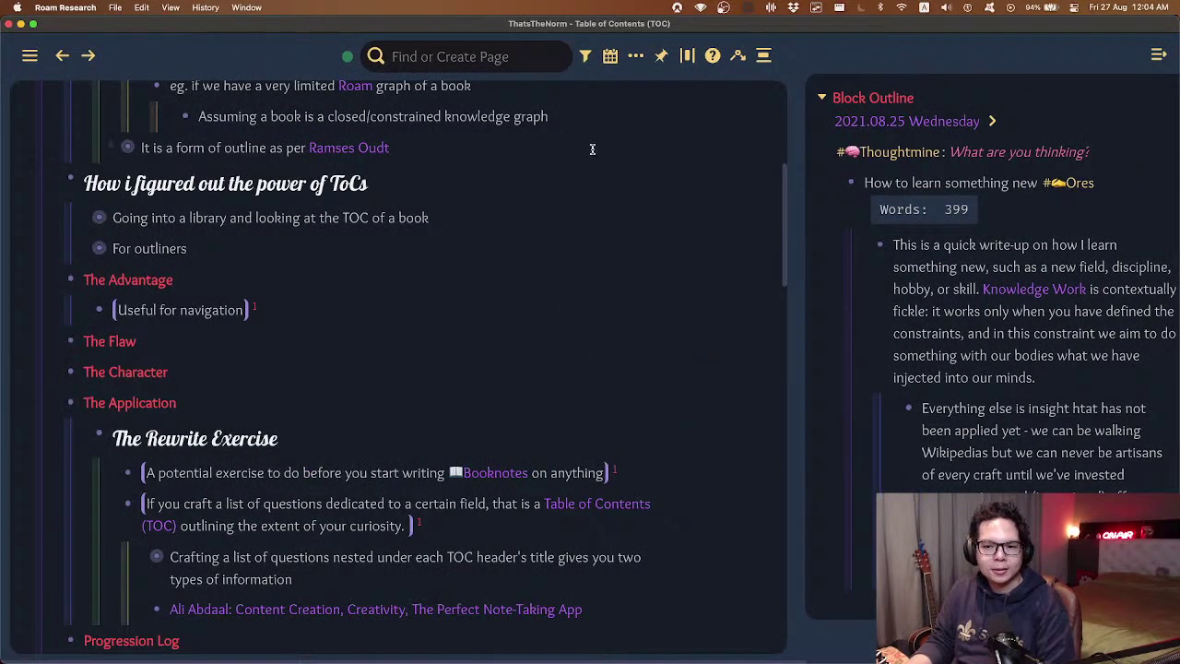
- Review the page's sections from the tacit definition down to The Rewrite Exercise
scroll(682, 316, "down", 2)
scroll(672, 416, "up", 1)
left_click_drag(672, 417, 396, 336)
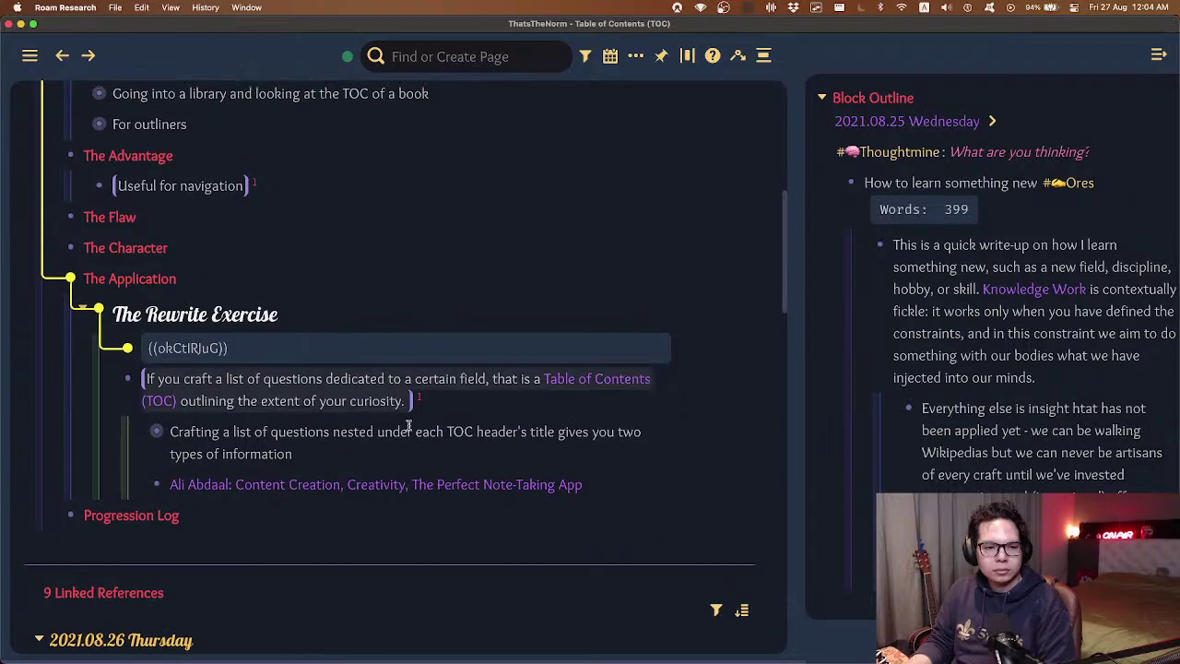
left_click(384, 306)
scroll(310, 390, "up", 10)
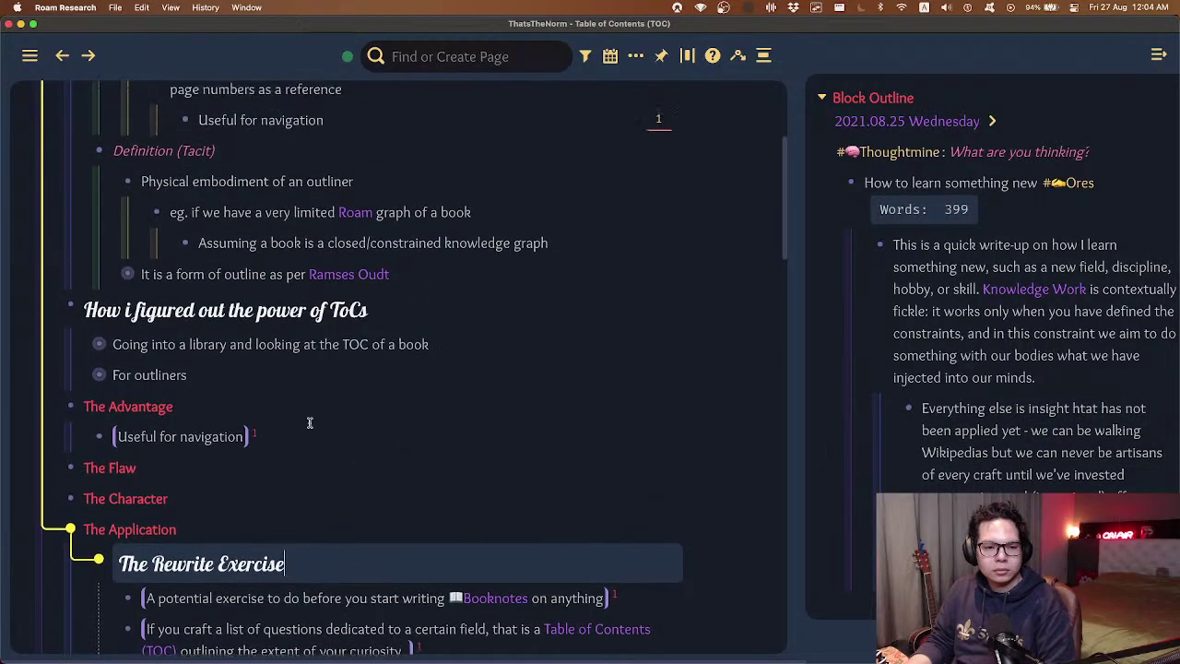
scroll(197, 192, "down", 6)
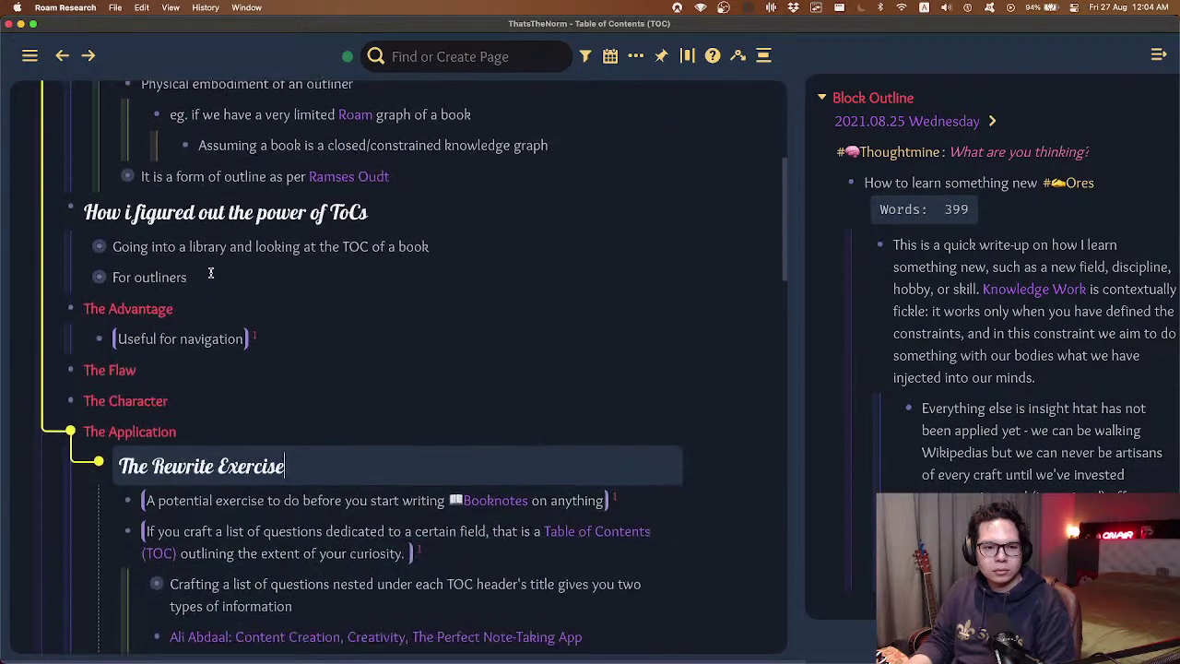
key("Up")
key("Escape")
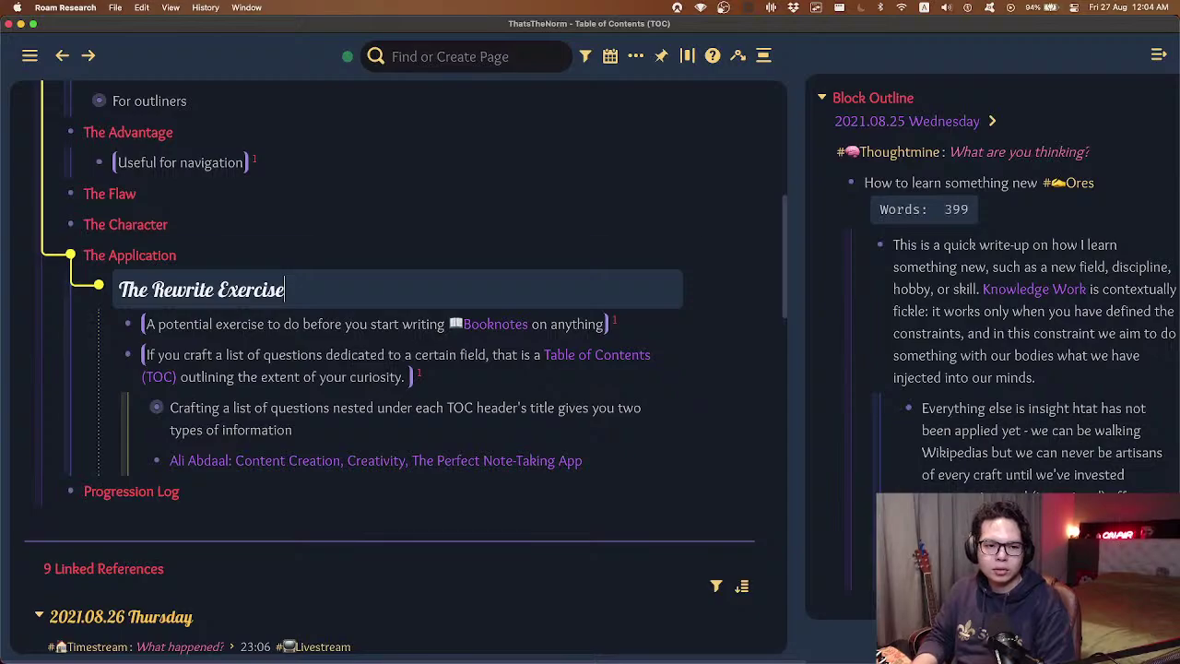
- Delete the empty The Character heading between The Flaw and The Application
left_click(291, 221)
key("Escape")
key("BackSpace")
scroll(287, 239, "up", 5)
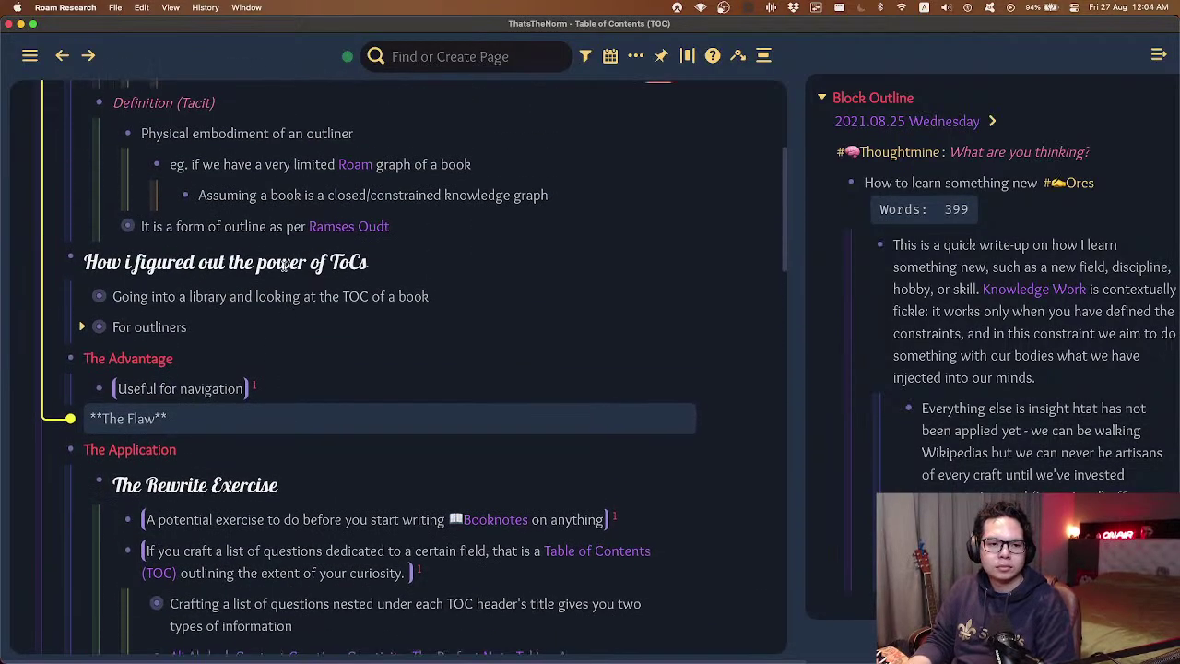
- Nest "Badly-written TOCs cannot provoke you to start your own sets of questions." under The Flaw
scroll(284, 265, "down", 2)
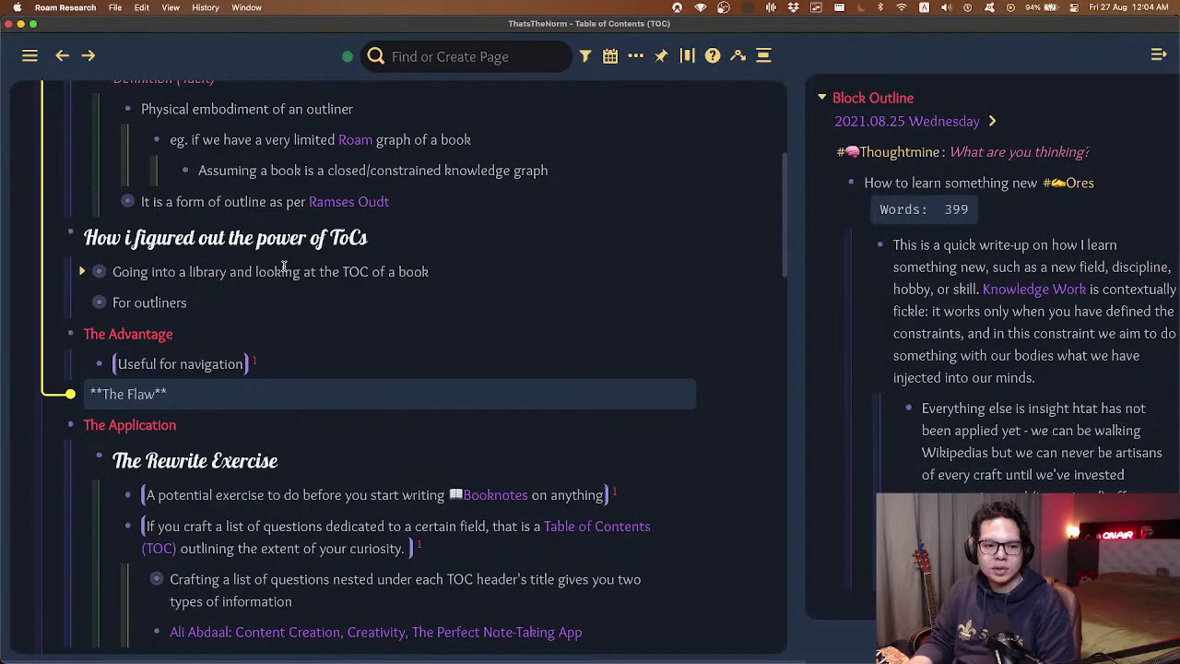
key("Return")
key("Tab")
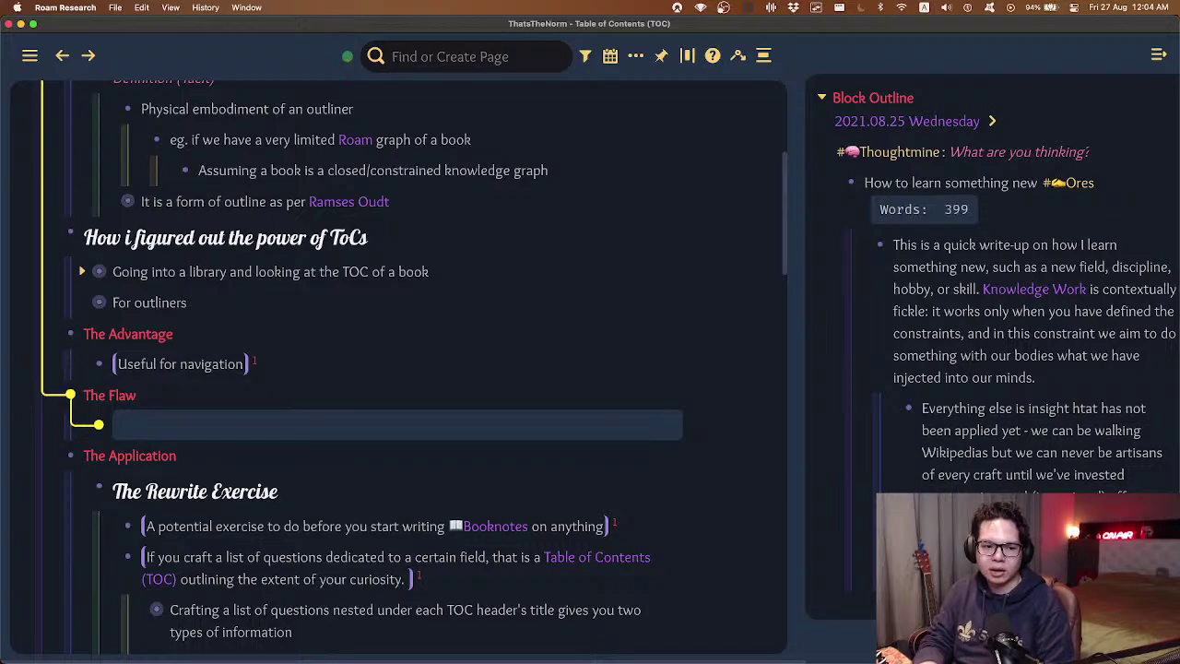
type("-written TOCs ")
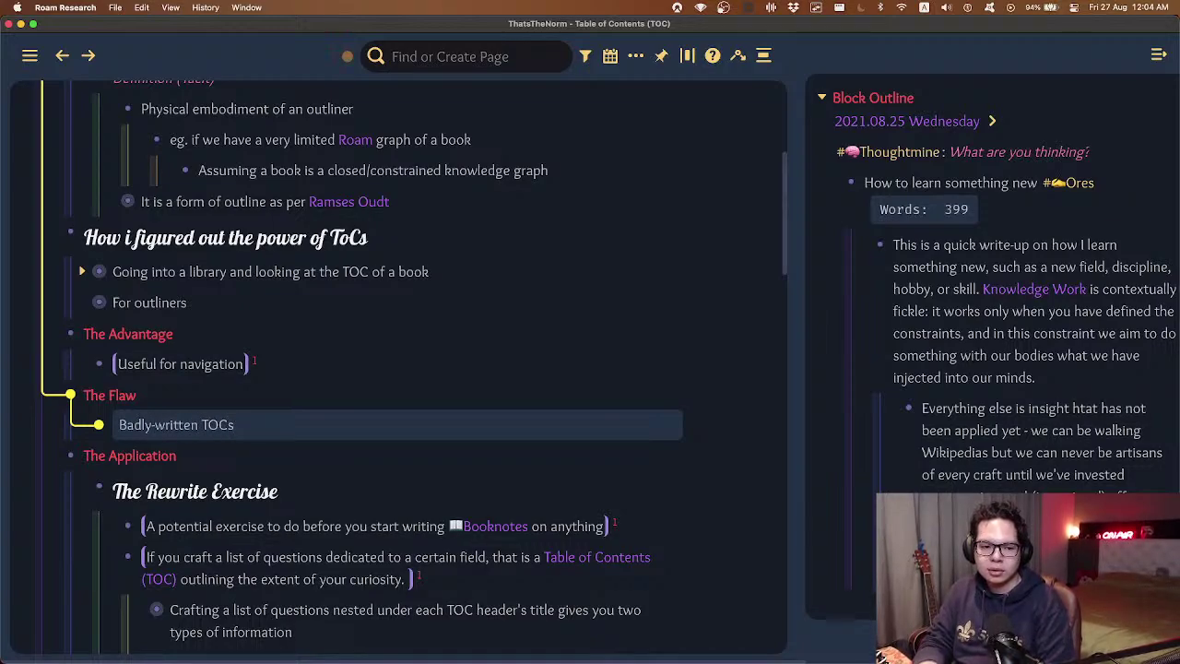
type("cannot provoke you to star")
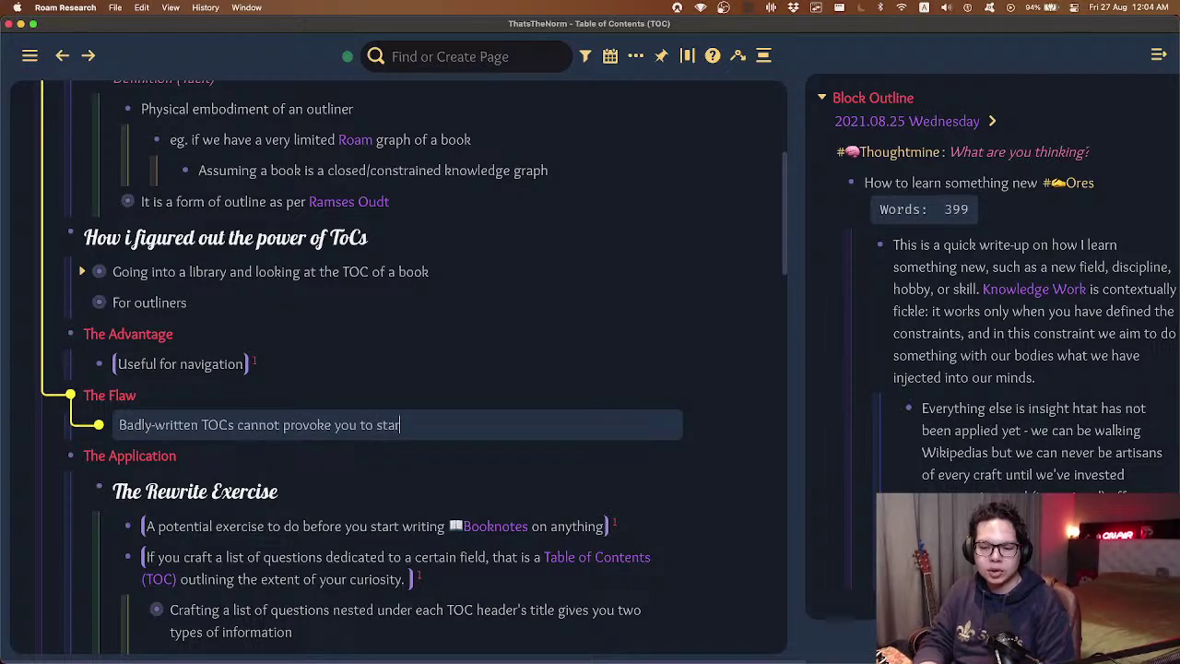
type("t your own sets of questions.")
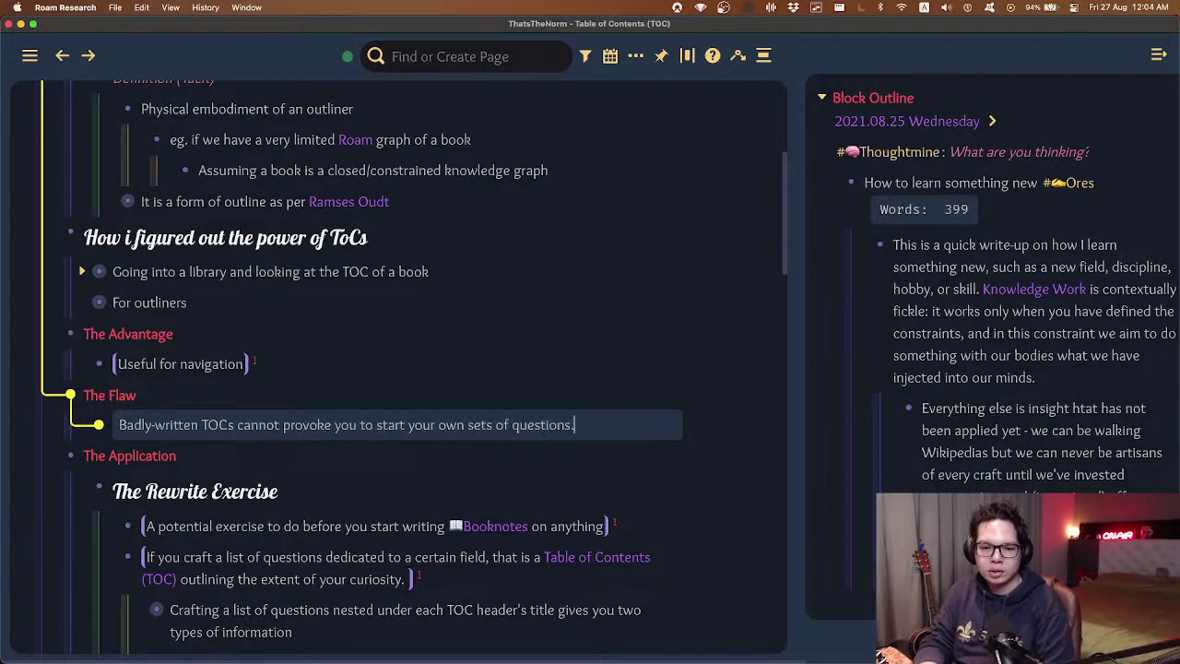
- Nest "If a book has a badly-written TOC, we won't know the skeleton/spine/main points that drive the narrative behind the book" under the existing flaw
key("Return")
key("Tab")
type("If")
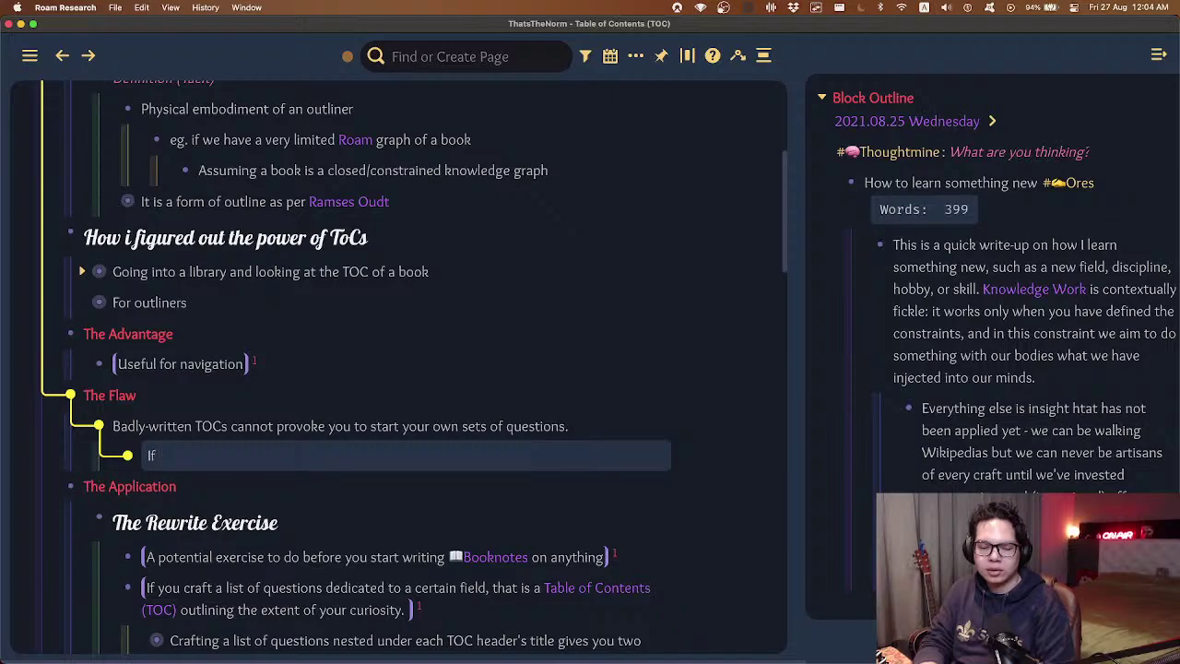
type(" a book has a badly-written TOC,")
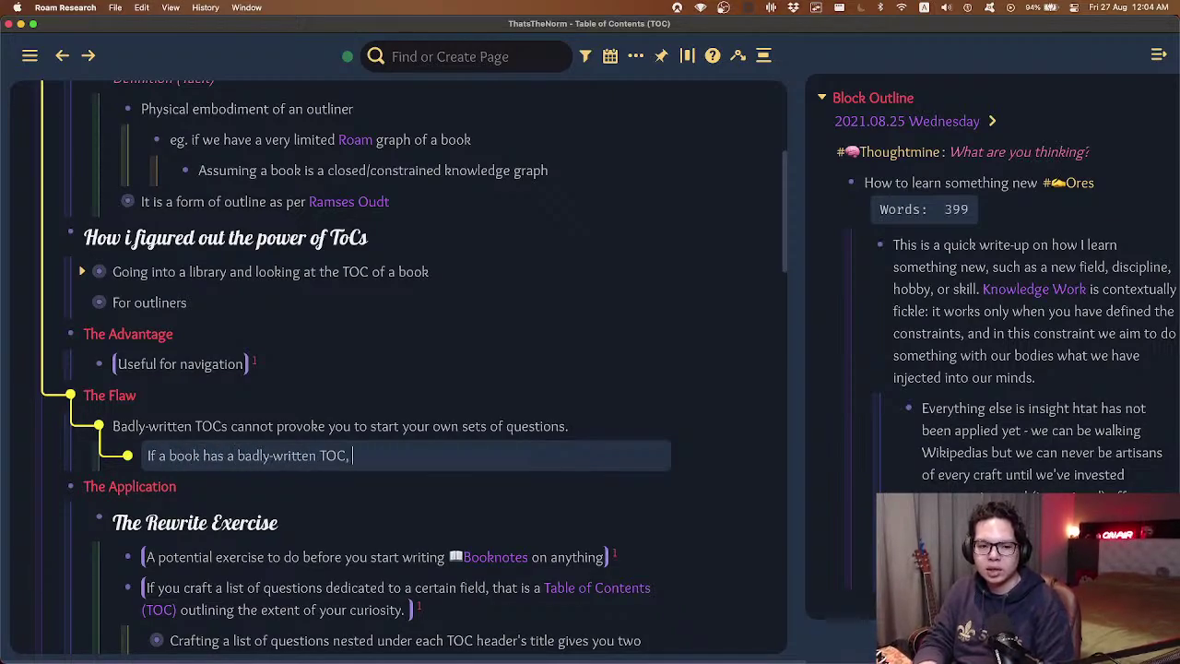
type(" we won't k")
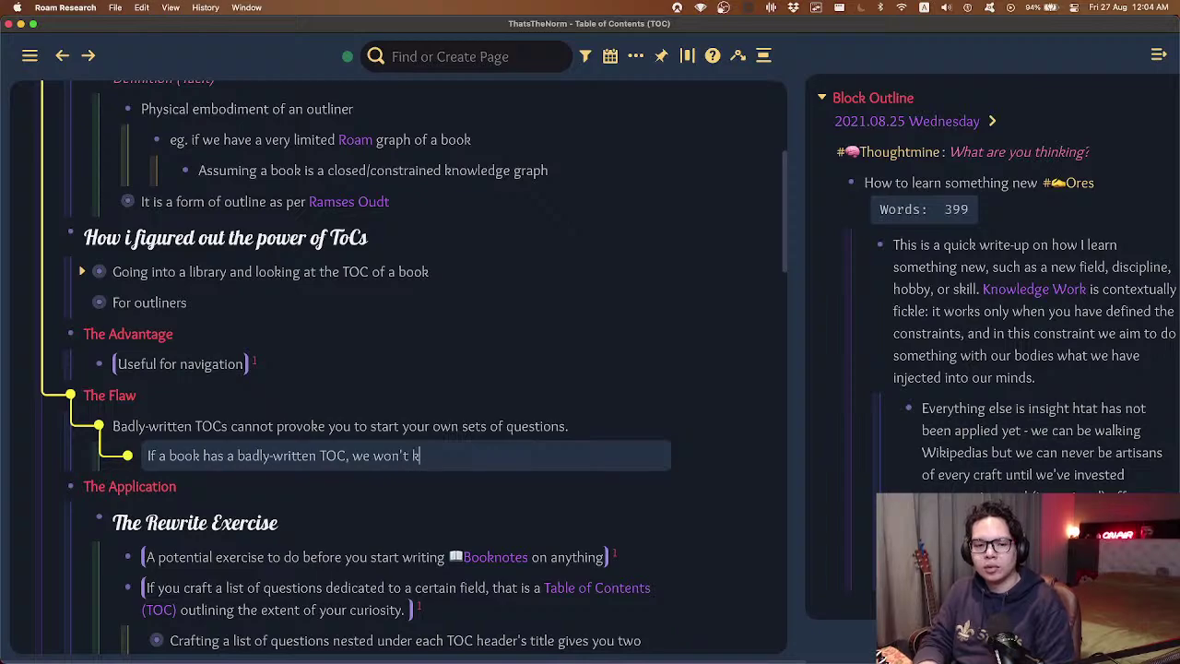
type("now the skeleton/spine")
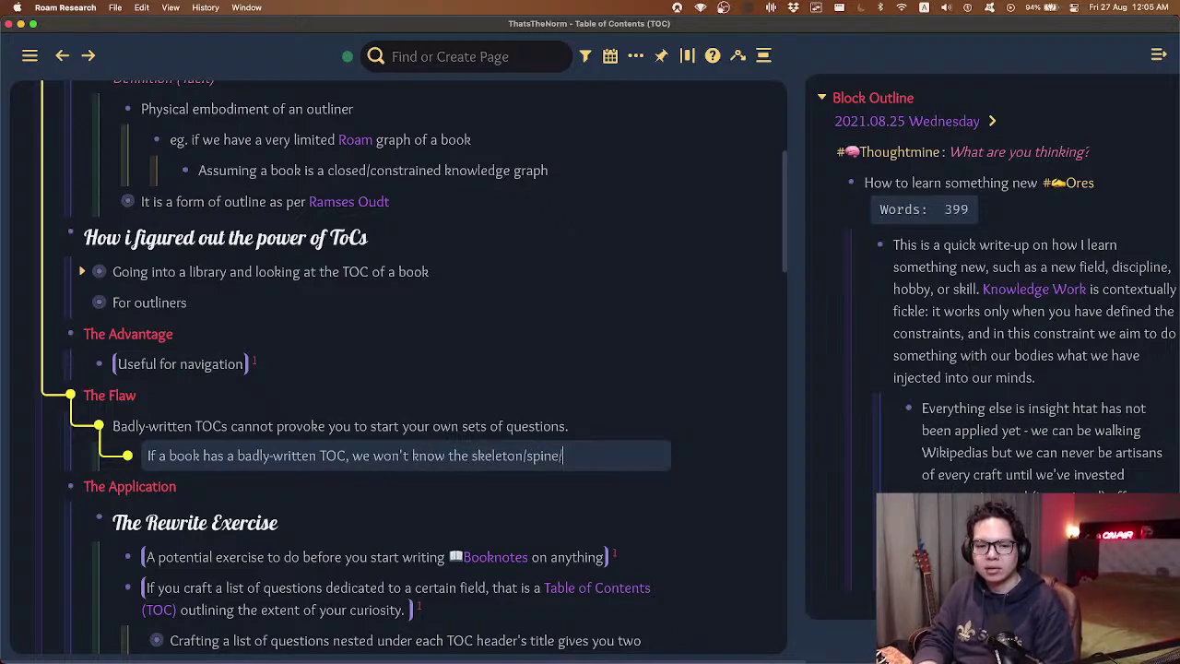
type("/main points that drive the narar")
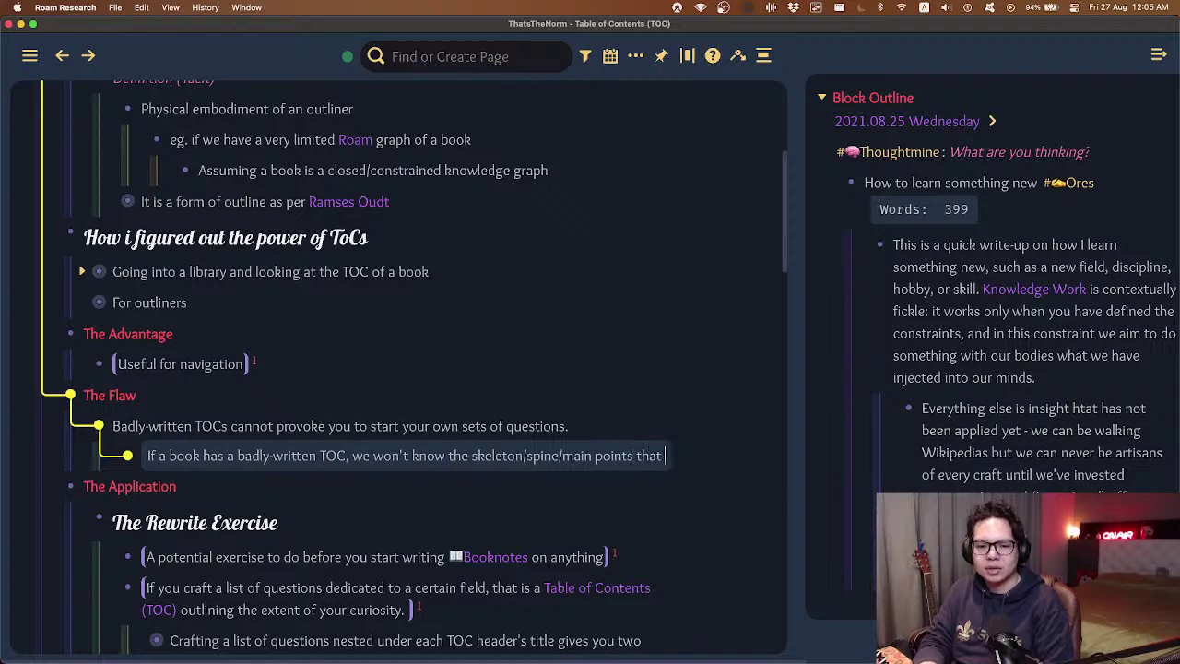
key("BackSpace")
key("BackSpace")
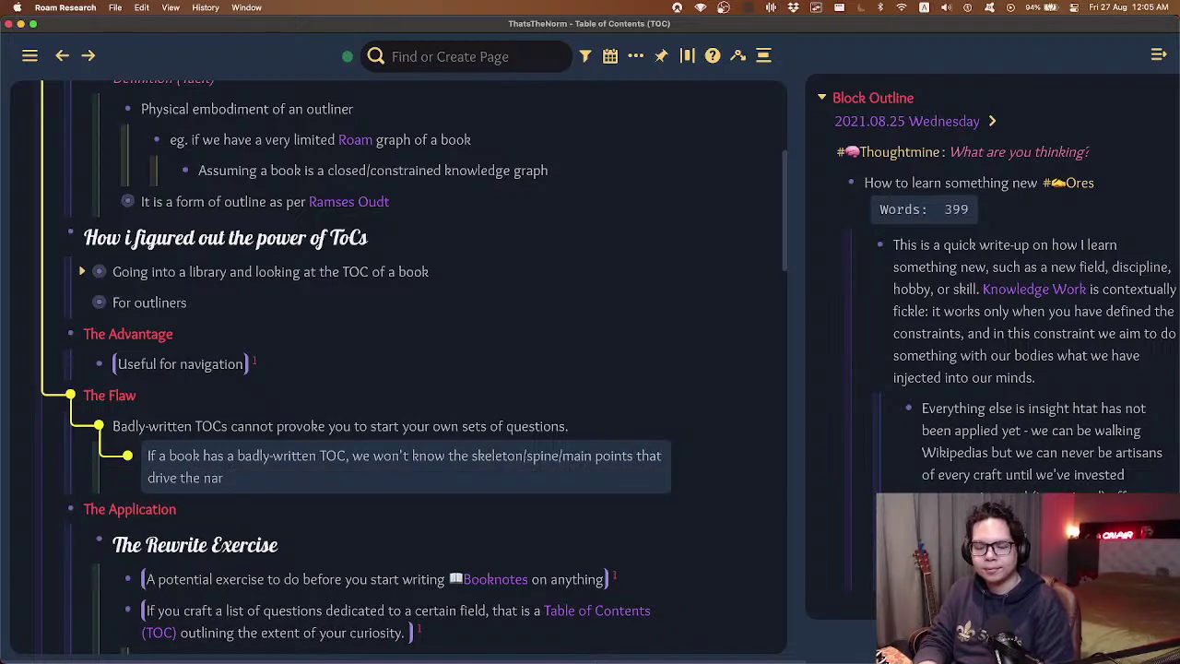
type("rative behind the book")
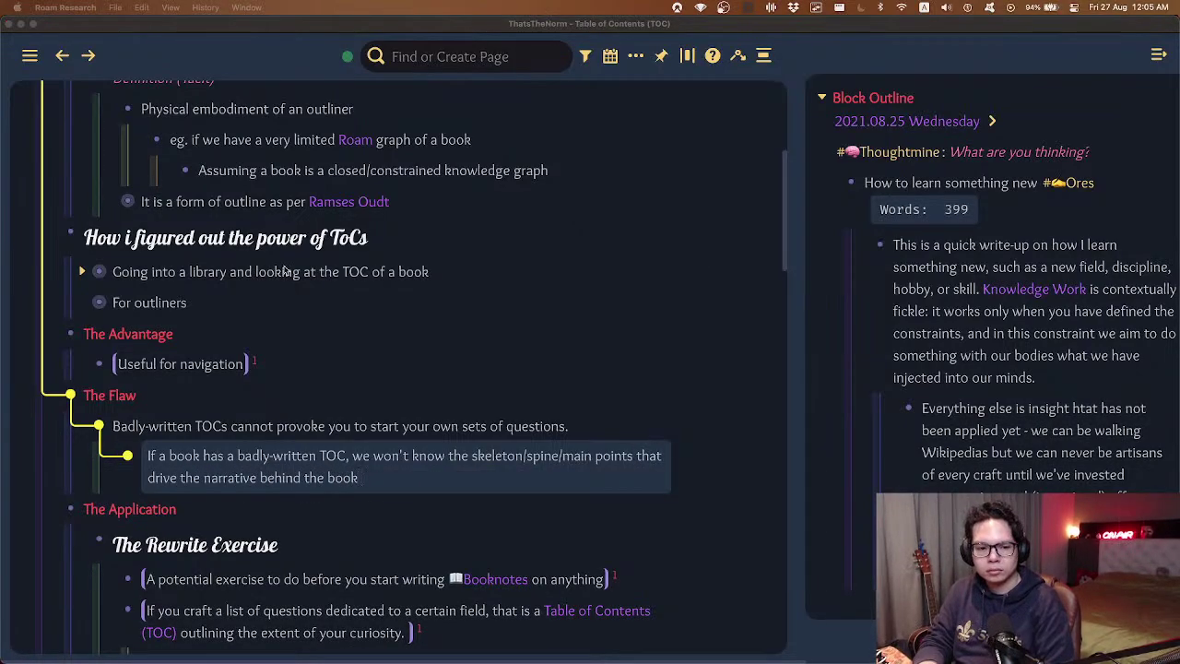
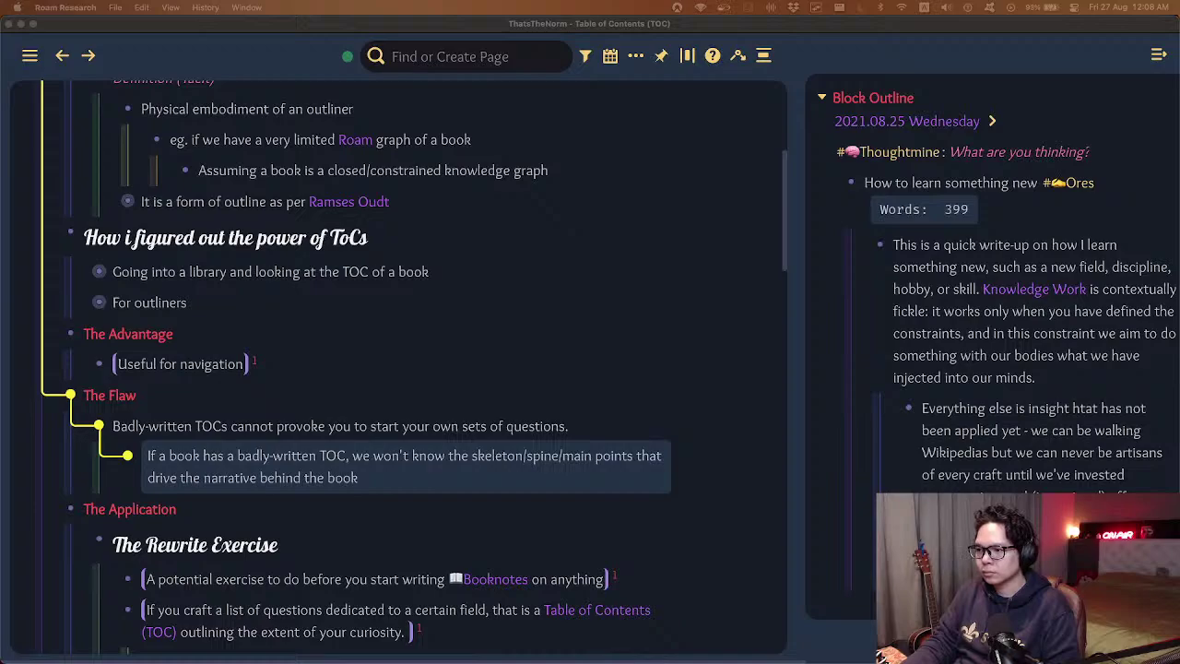
- Add "Not provocative = not fun!" as a sibling block below the narrative point under The Flaw
key("super+Tab")
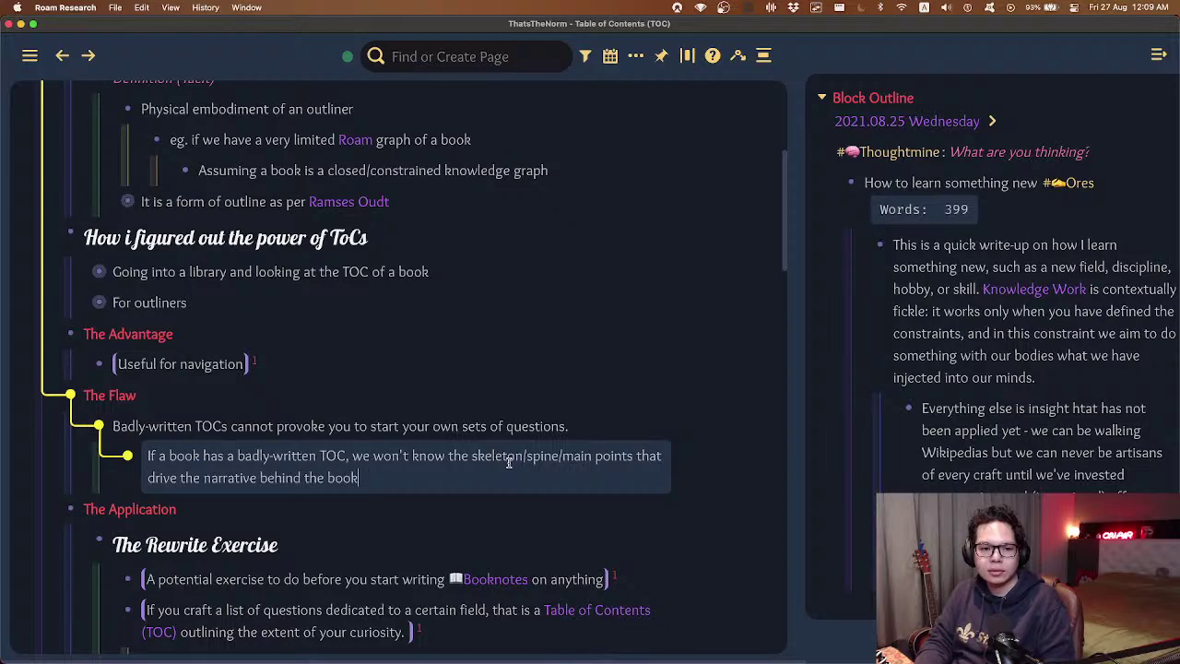
key("Return")
type("No")
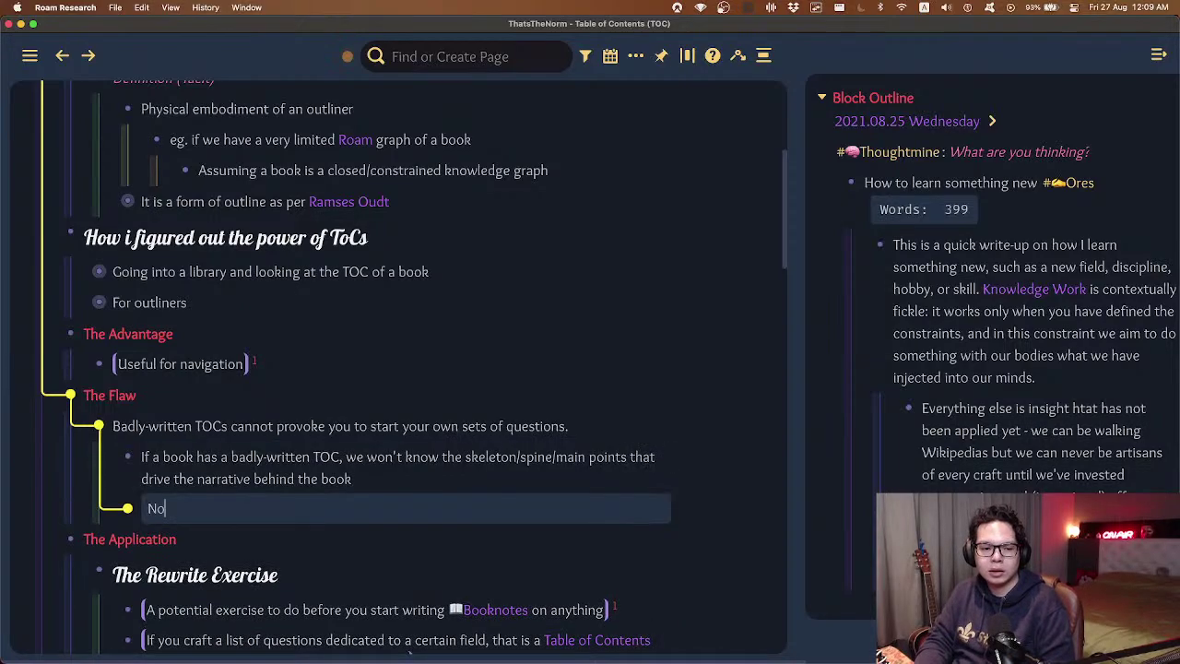
type("t provocative = not fun!")
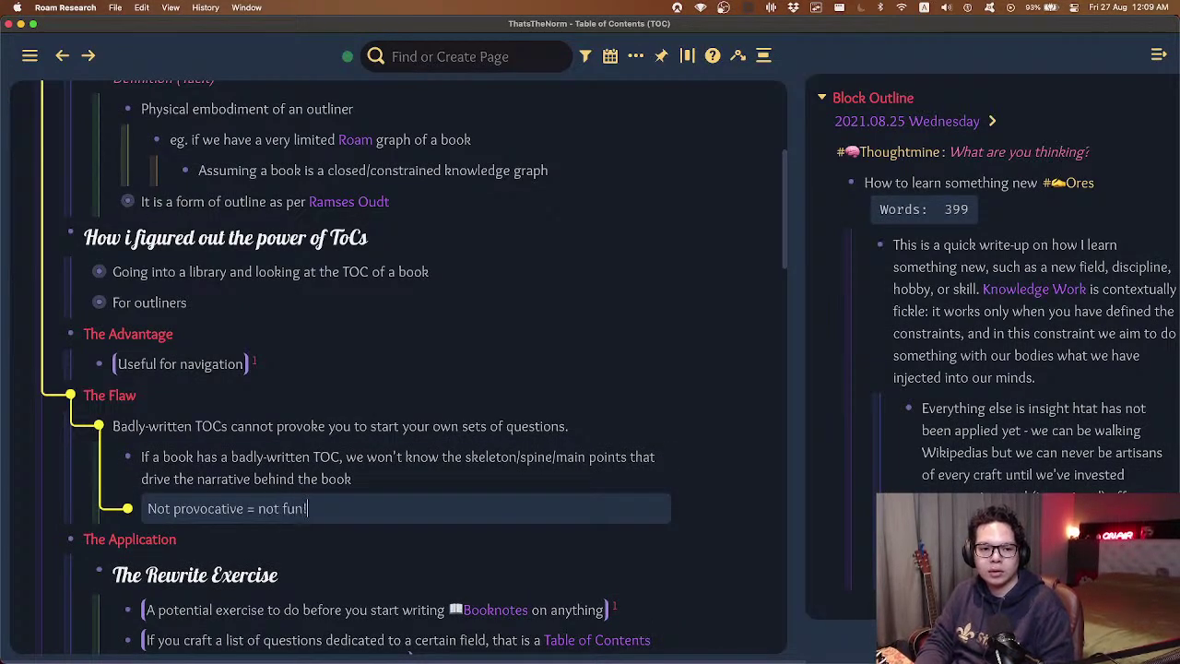
key("Escape")
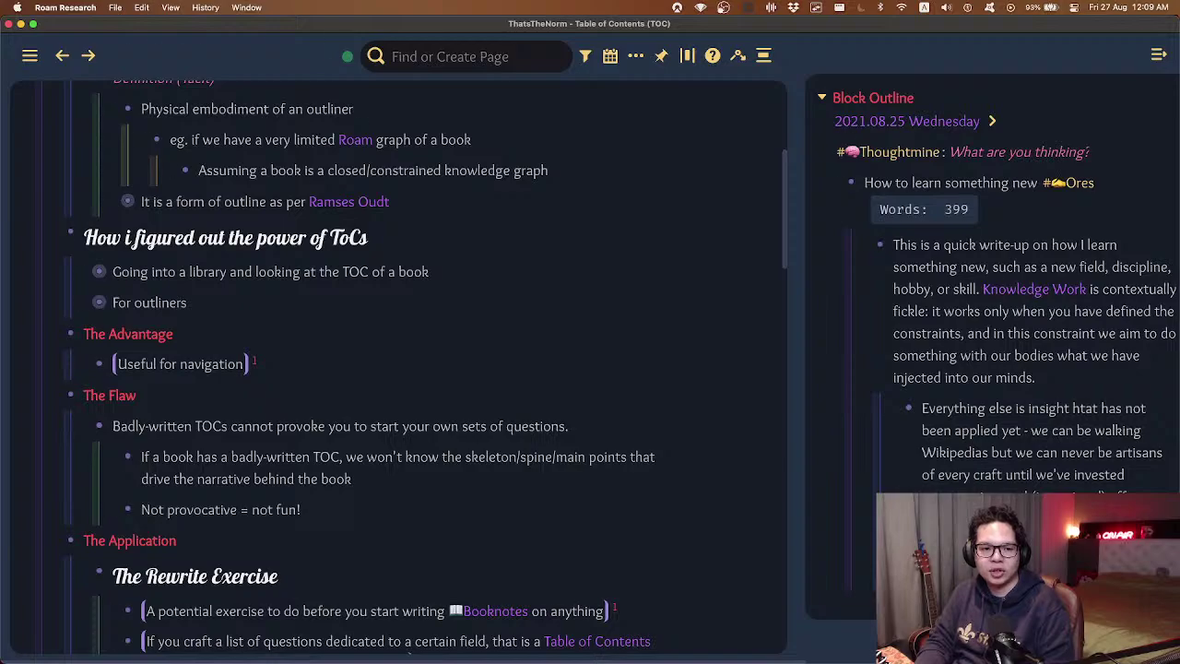
- Nest "They give us direction in terms of asking questions" under Useful for navigation in The Advantage
key("f")
key("Return")
key("Tab")
type("They ")
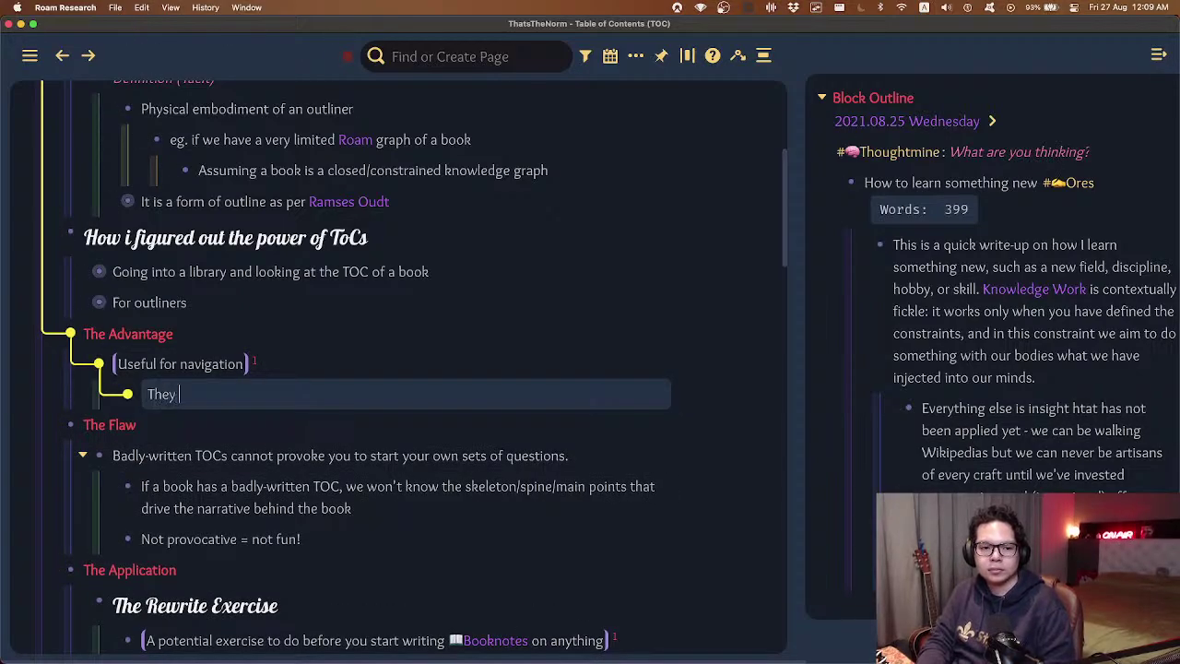
type("set ")
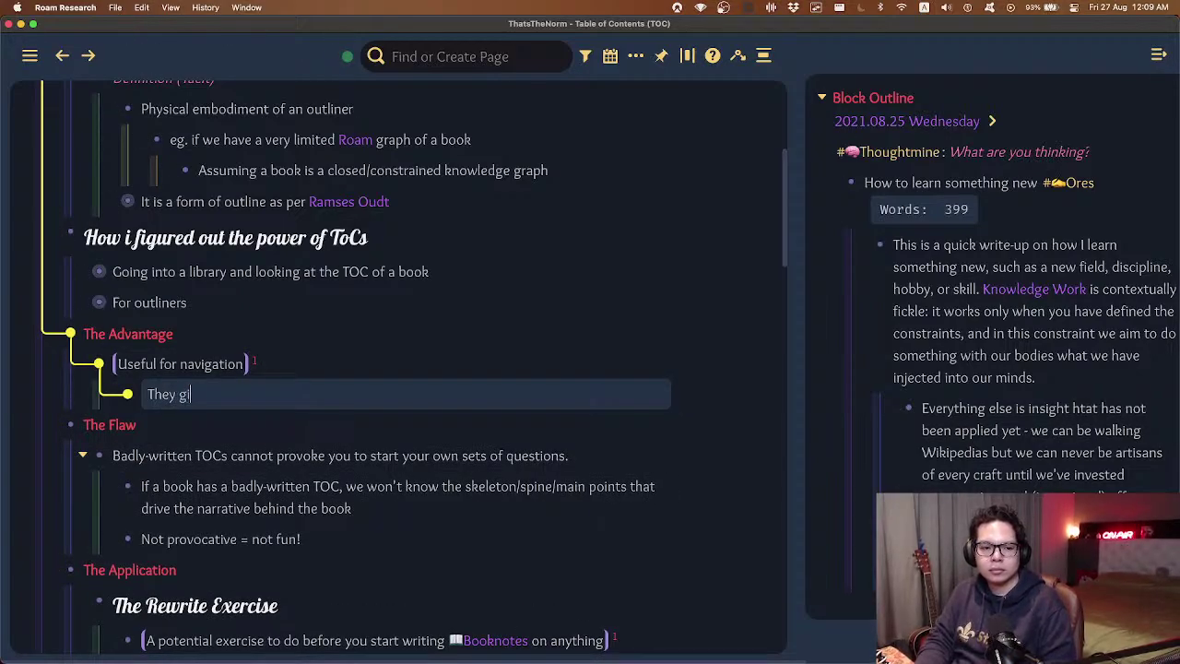
type("ve us directio i")
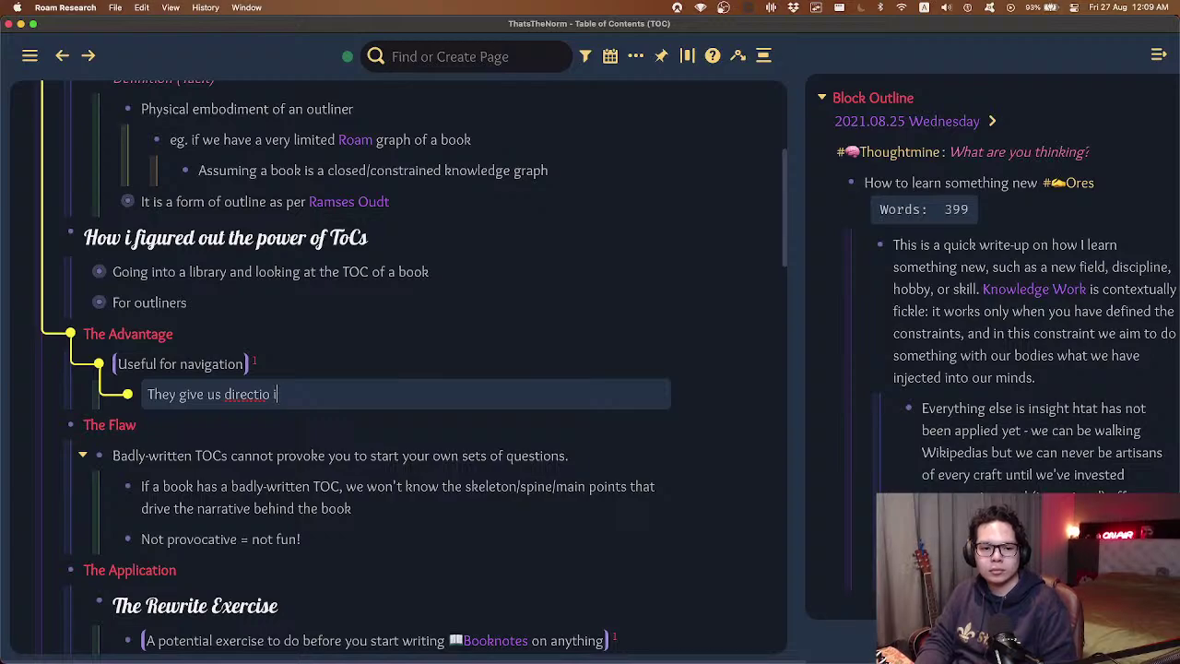
key("BackSpace")
key("BackSpace")
type("n in te")
key("BackSpace")
key("BackSpace")
type("terms of ")
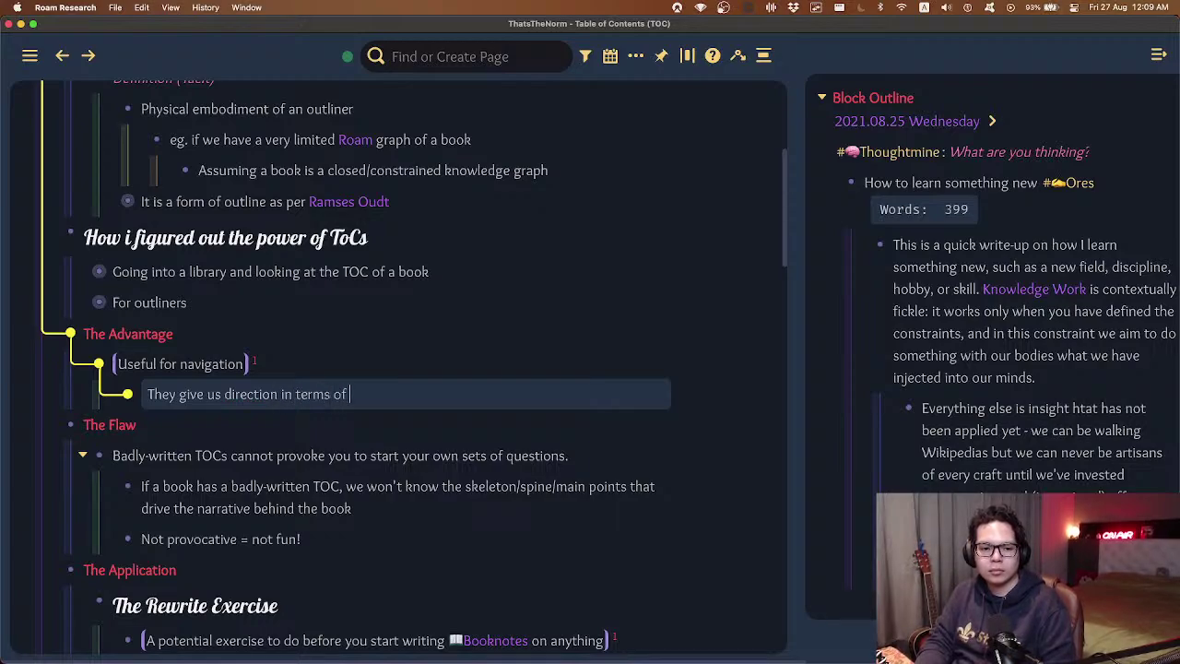
type("asking questions")
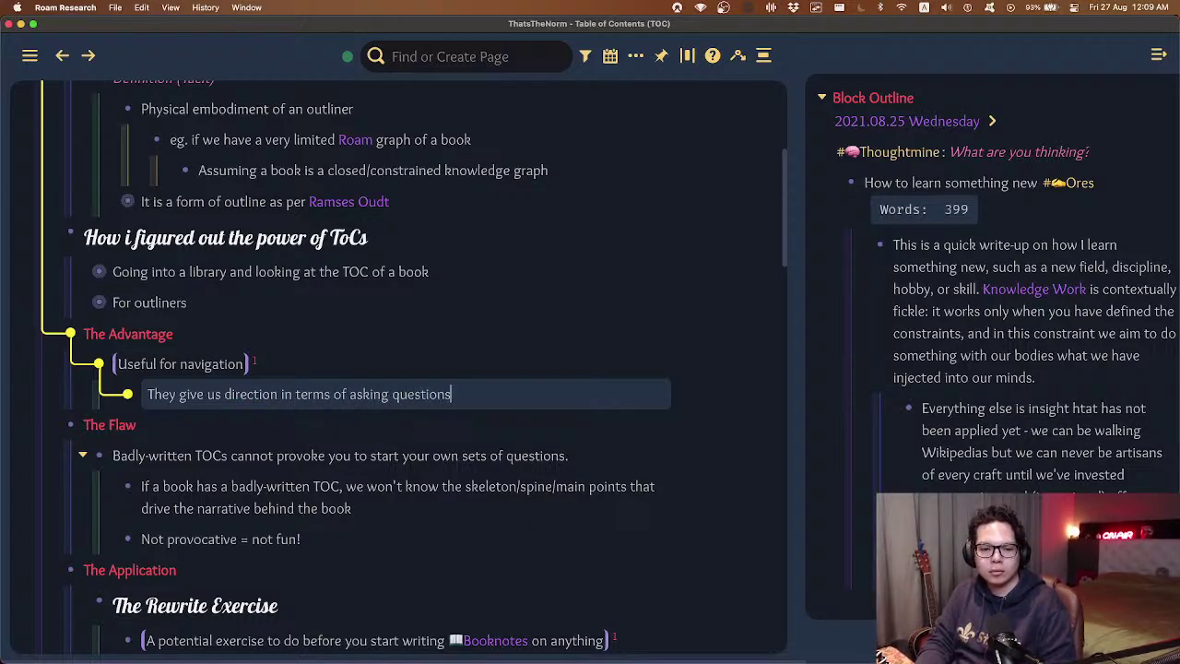
- Add "They give us direction in terms of navigation" as a sibling block below the asking-questions point
key("Return")
type("They give us direction ")
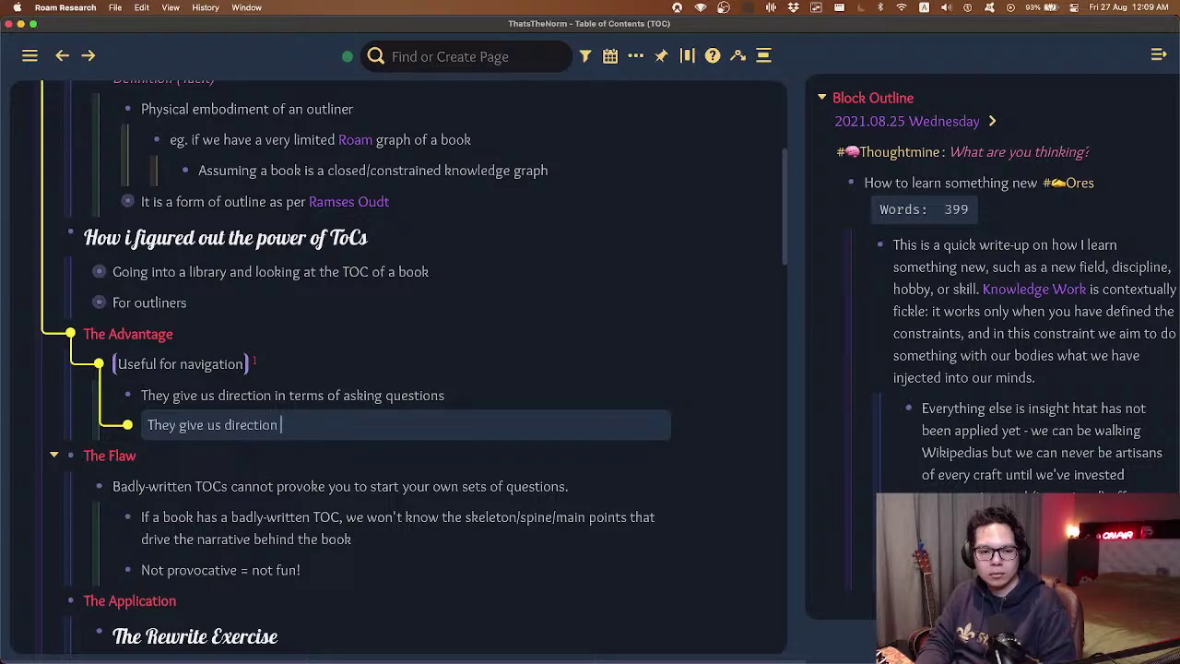
type("in terms of navigation")
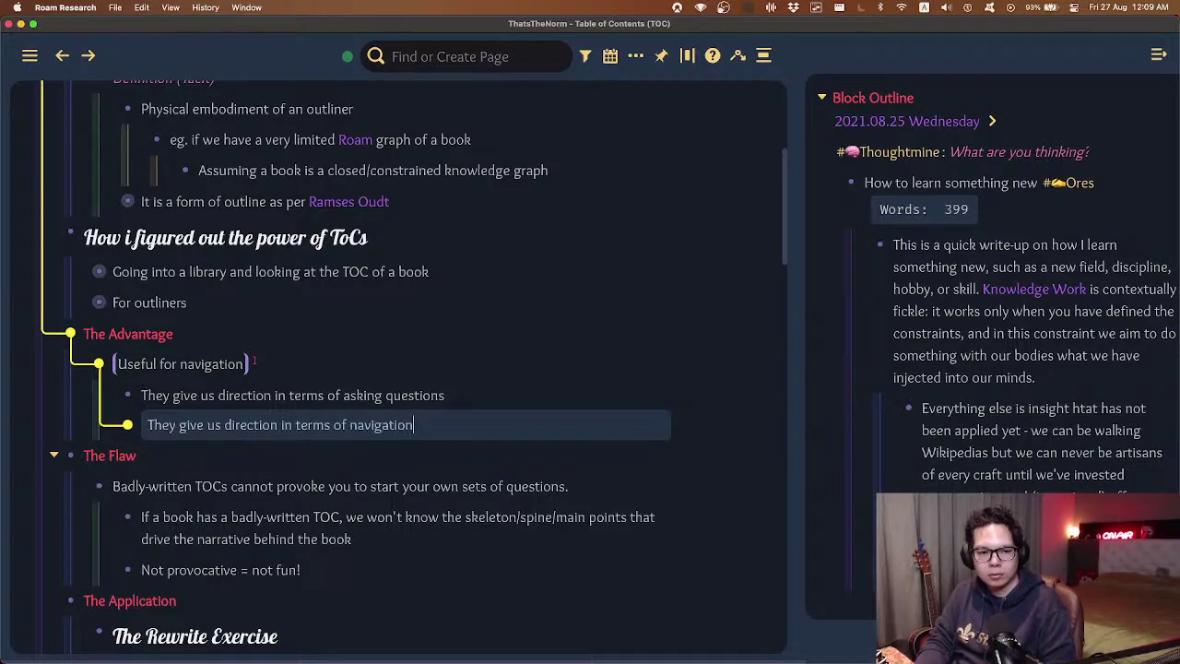
- Nest "What if we only want one header's worth of insight? All good - the TOC helps us with going there" under the navigation direction point
key("Return")
key("Tab")
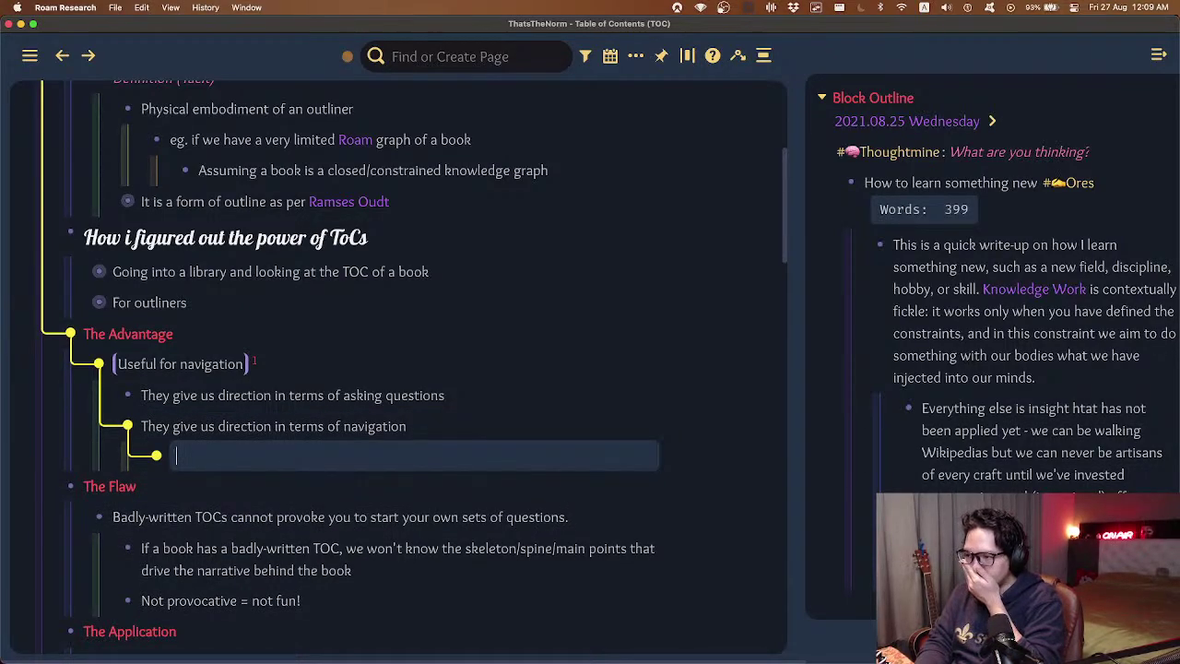
type("Wha")
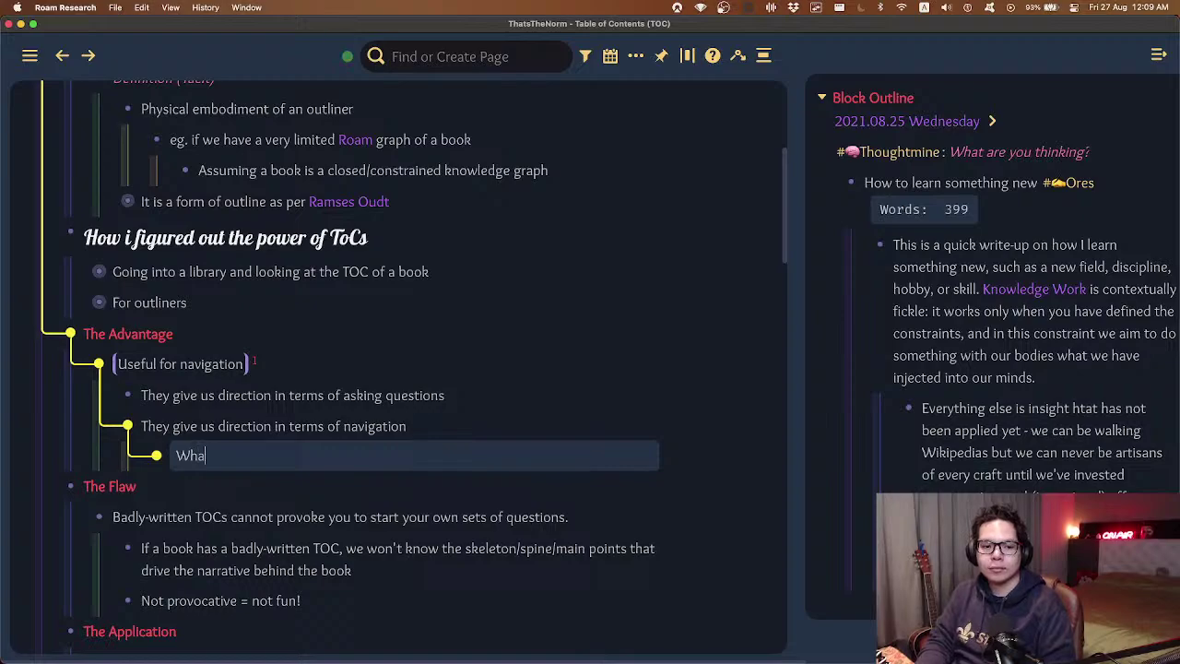
type("t if we only wea")
key("BackSpace")
key("BackSpace")
type("ant")
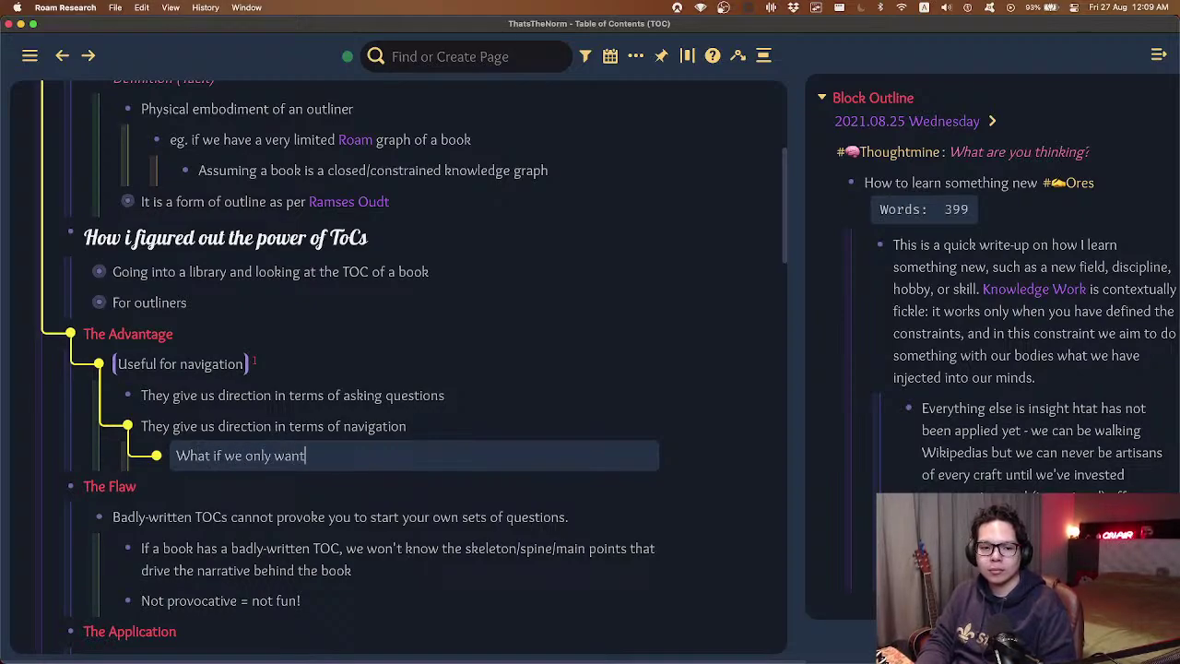
type(" one header's worth of items")
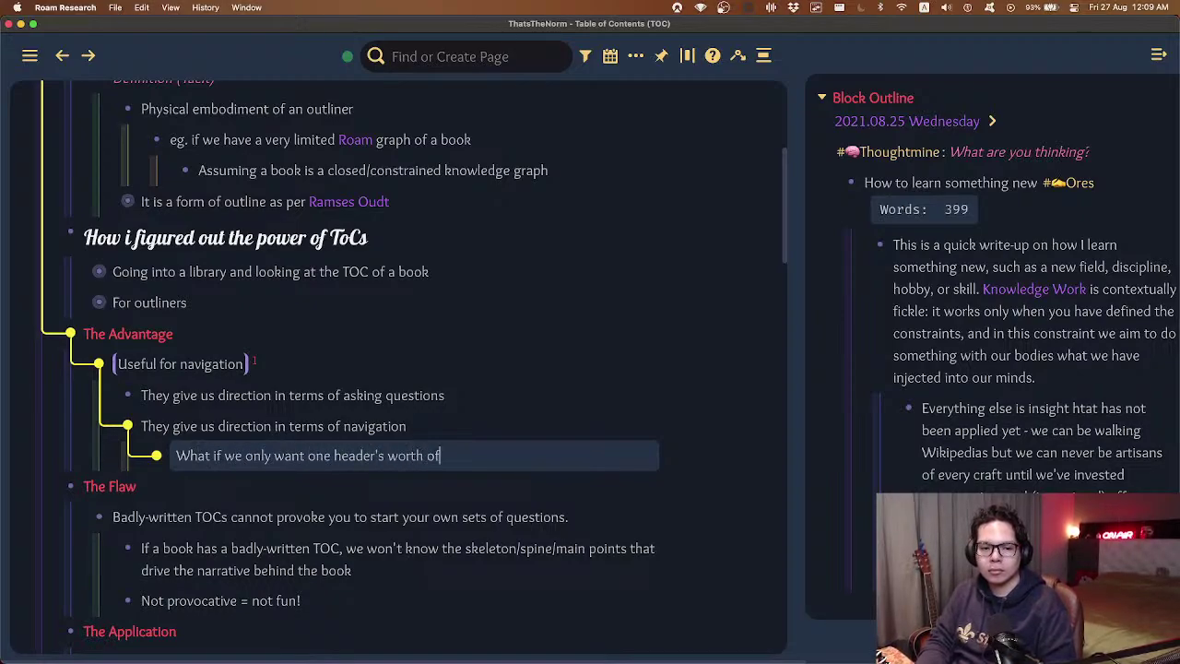
key("BackSpace")
key("BackSpace")
key("BackSpace")
key("BackSpace")
key("BackSpace")
type("insight")
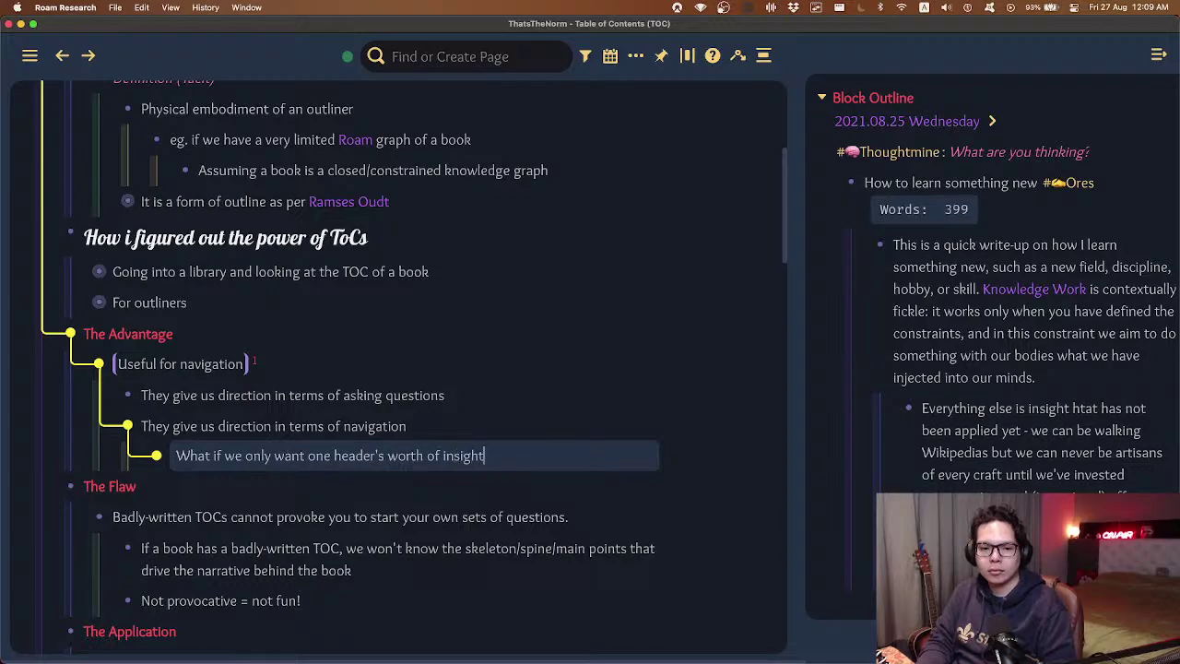
type("? All go")
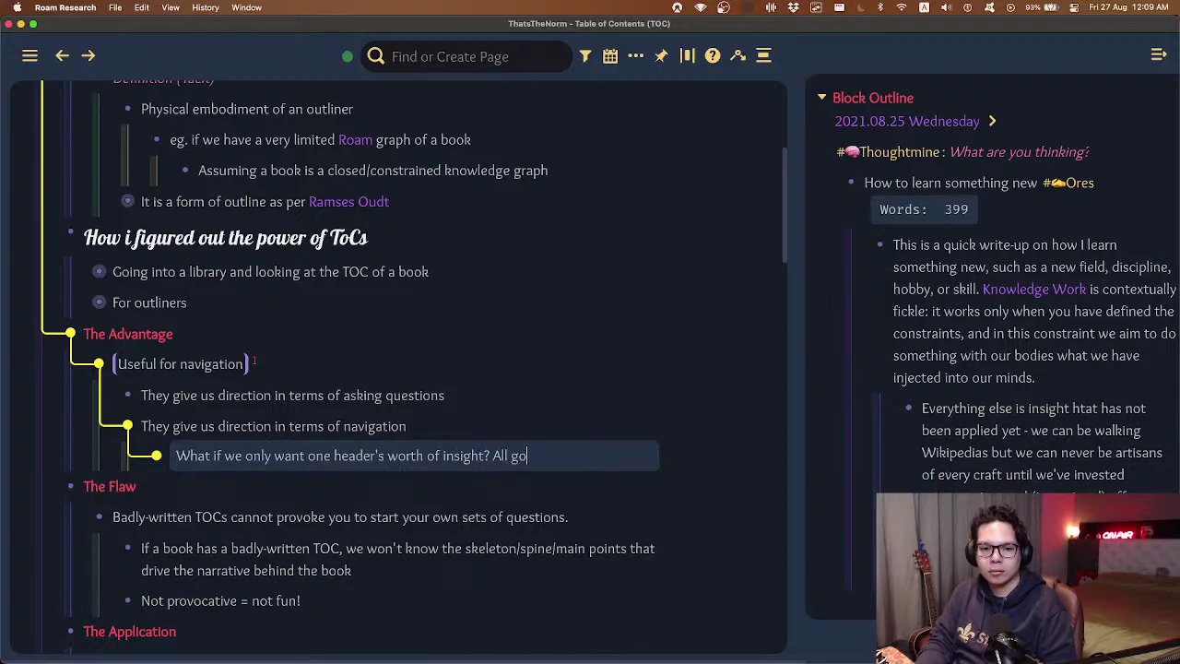
type("od - the TOC he")
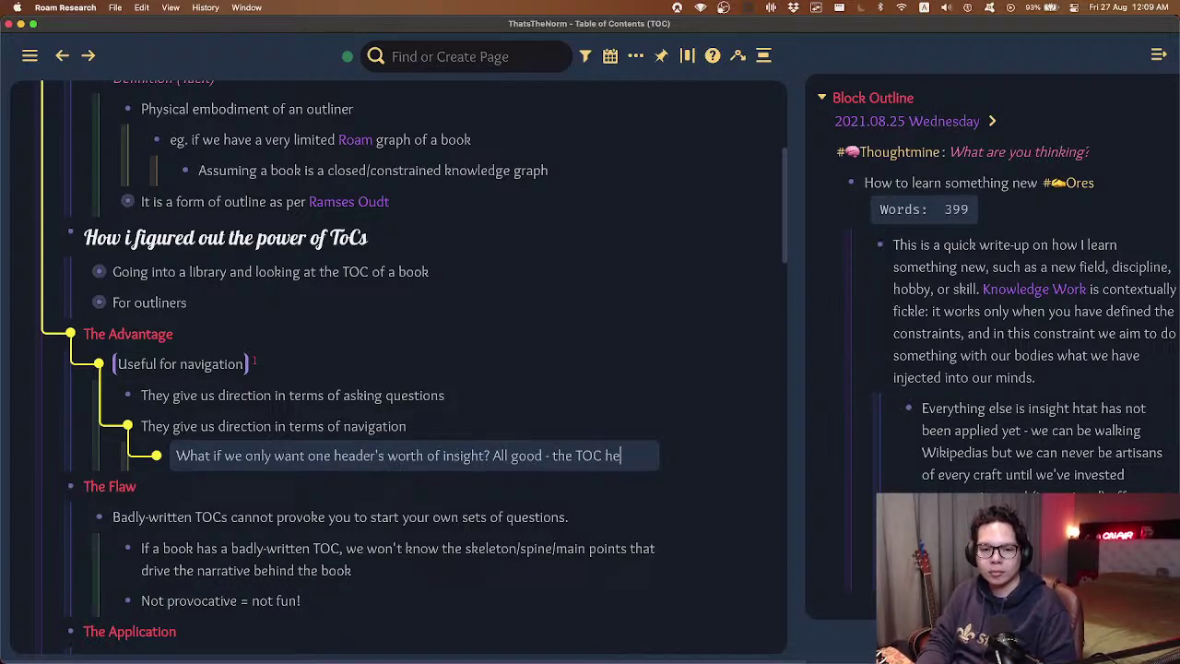
type("lps us with going there")
key("Escape")
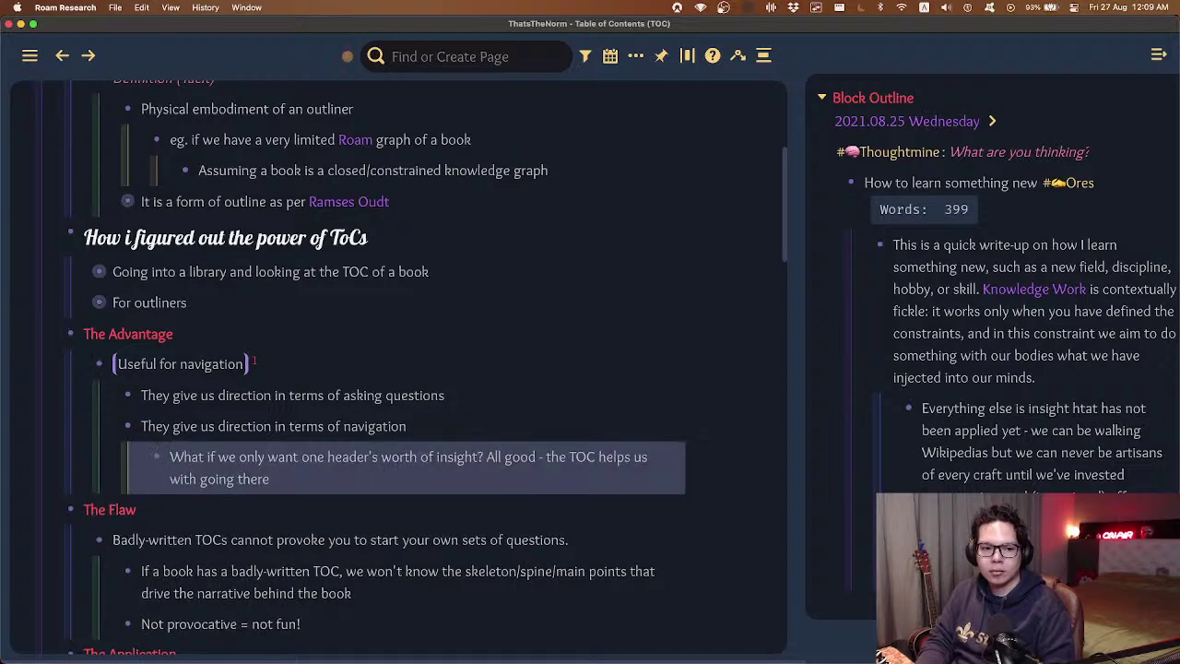
- Collapse the "How i figured out the power of ToCs" section
scroll(683, 511, "up", 5)
scroll(684, 461, "down", 5)
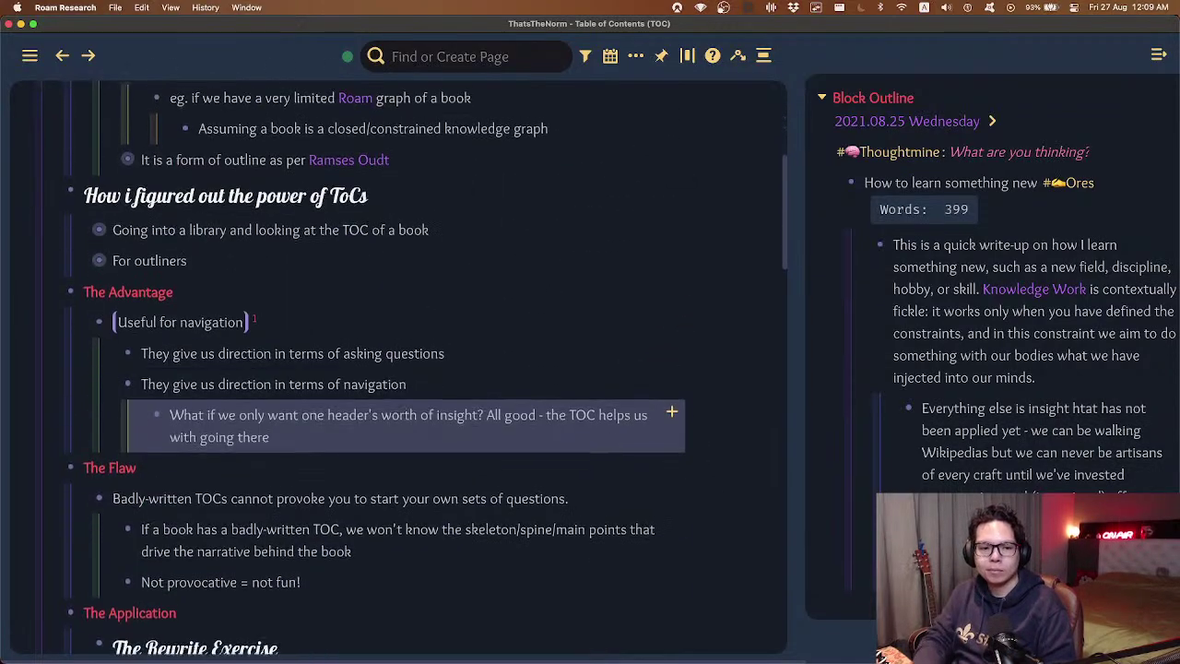
scroll(84, 464, "up", 3)
key("f")
key("1")
key("2")
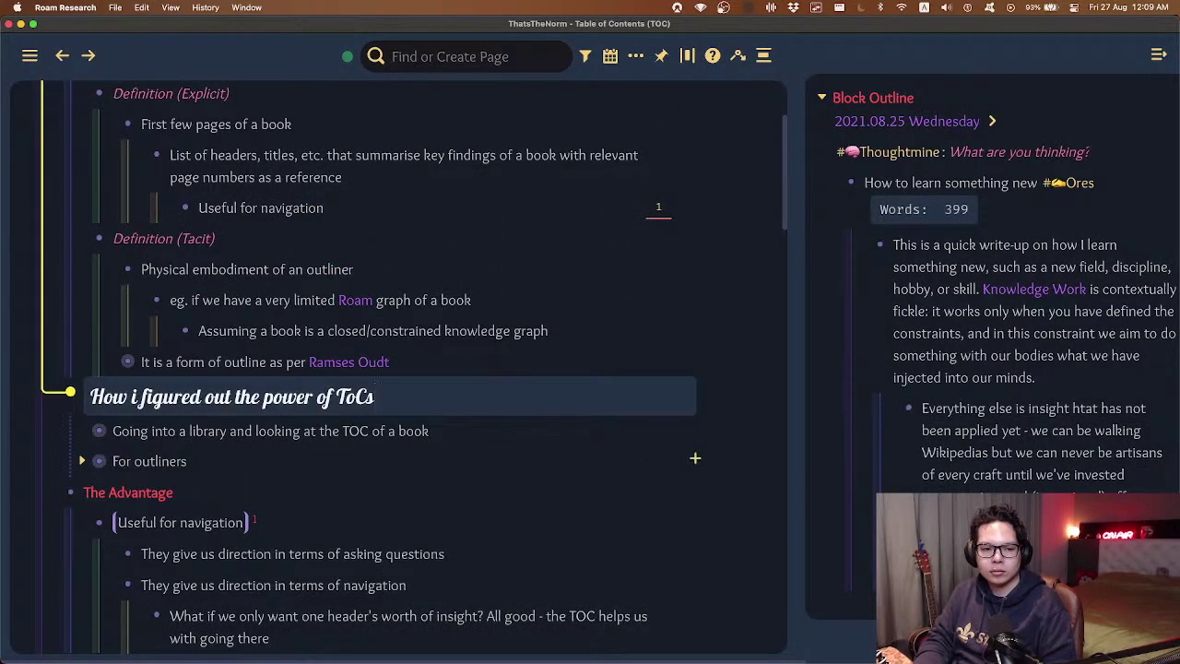
key("super+Up")
key("Escape")
key("f")
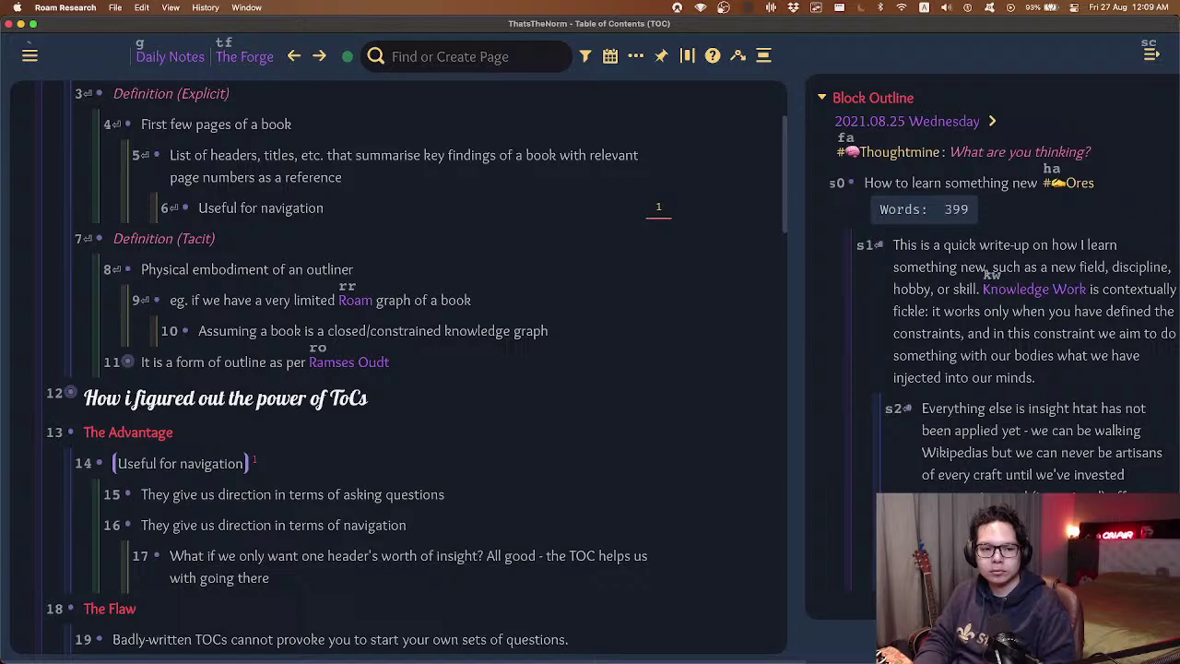
key("Escape")
- Move the "How i figured out the power of ToCs" section above The Concept under #Ores
scroll(709, 561, "up", 3)
scroll(709, 560, "down", 3)
scroll(709, 561, "up", 3)
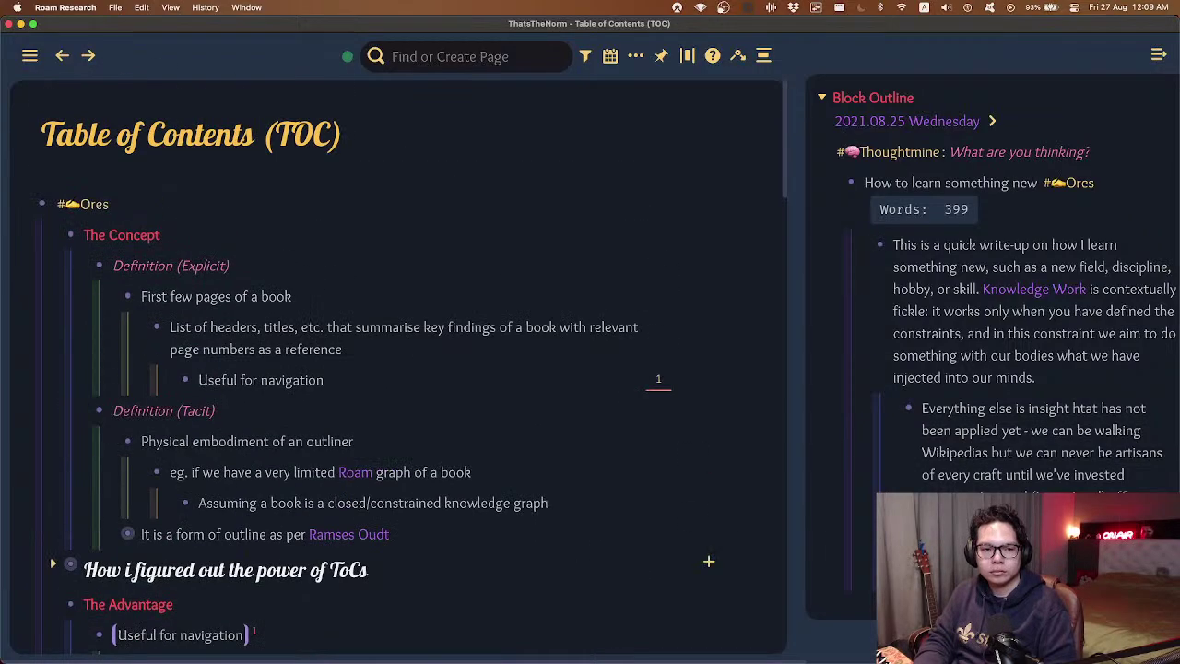
key("f")
key("1")
key("2")
key("Escape")
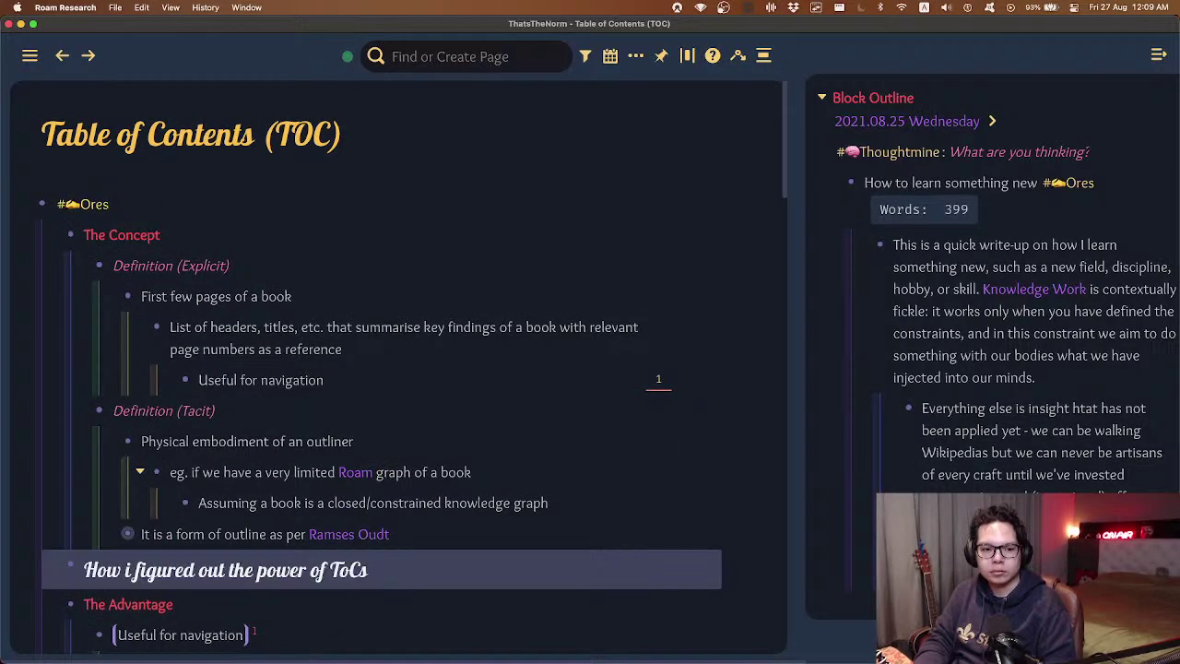
key("Return")
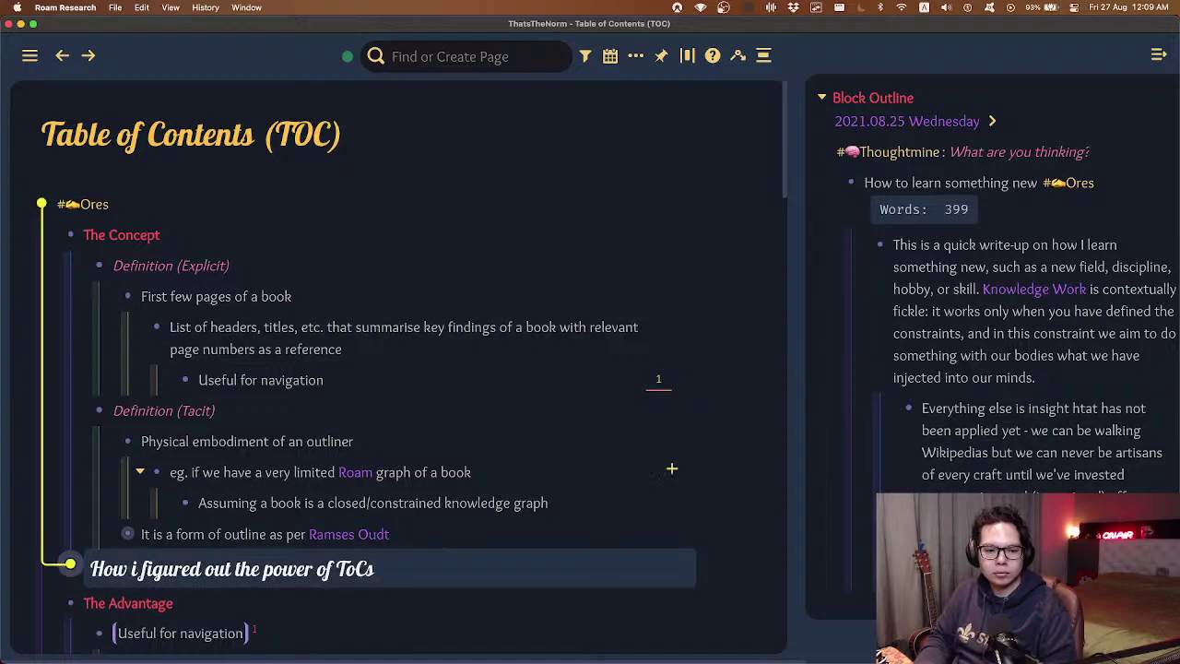
key("super+shift+Up")
key("Down")
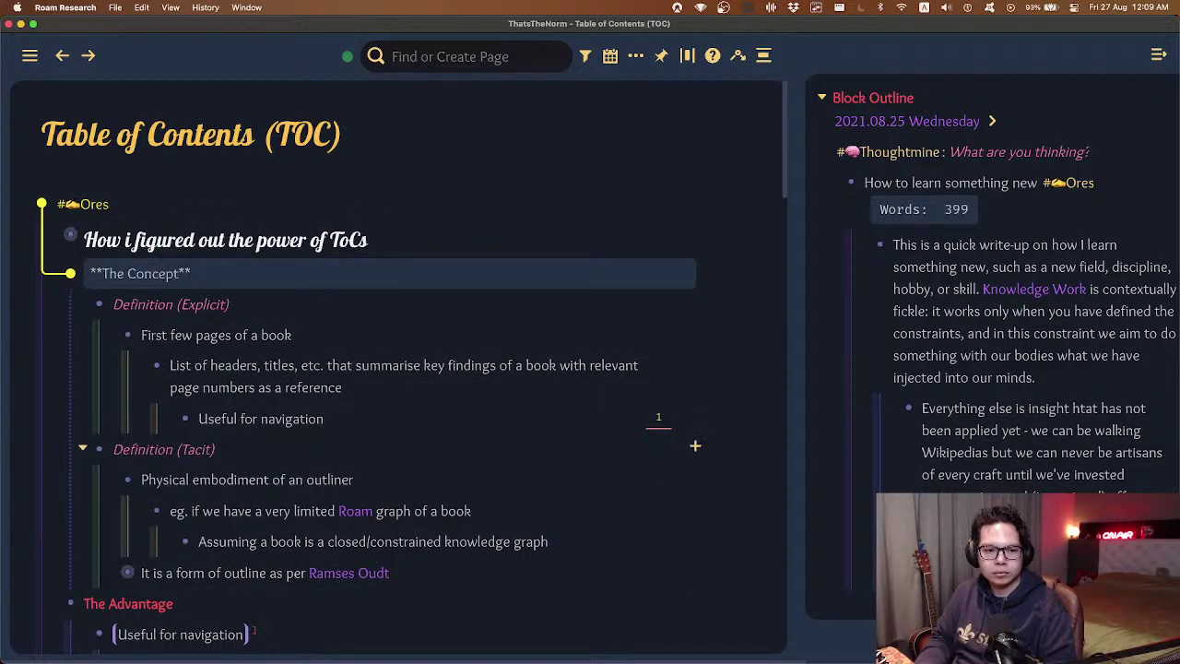
- Collapse The Concept and expand the "How i figured out the power of ToCs" section
key("super+Up")
key("Up")
key("super+Down")
key("Down")
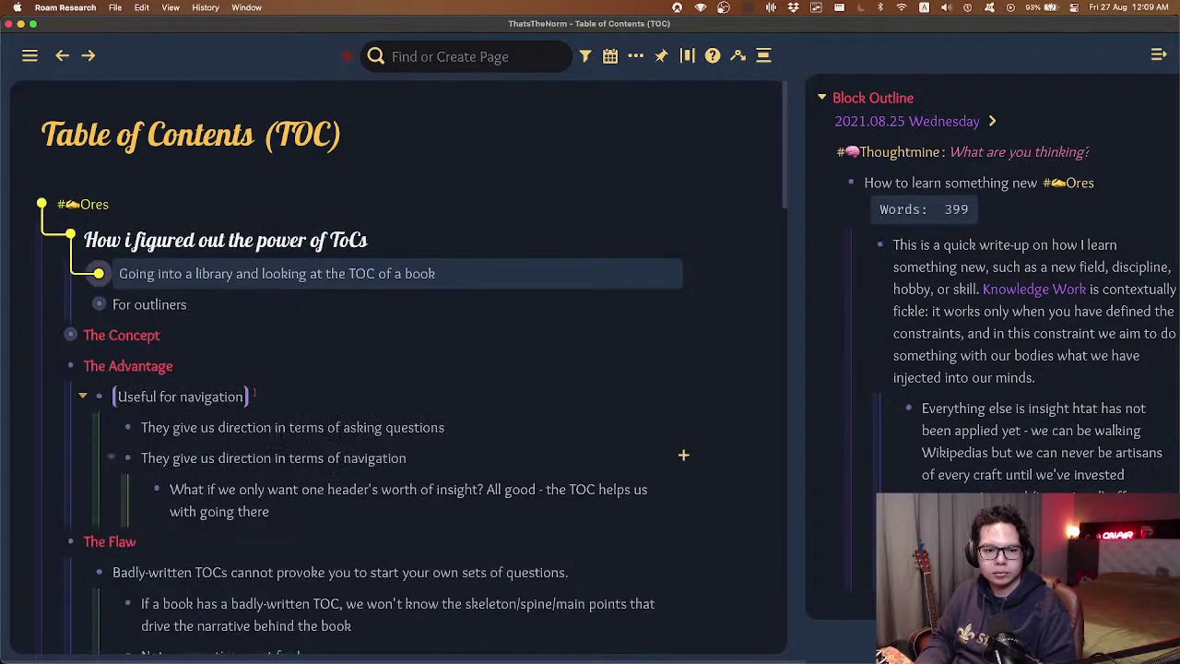
- Fold away the contents of the "How i figured out the power of ToCs" heading under #Ores
key("Down")
key("super+Down")
key("super+Up")
key("Up")
key("Up")
key("super+Up")
key("Down")
key("Down")
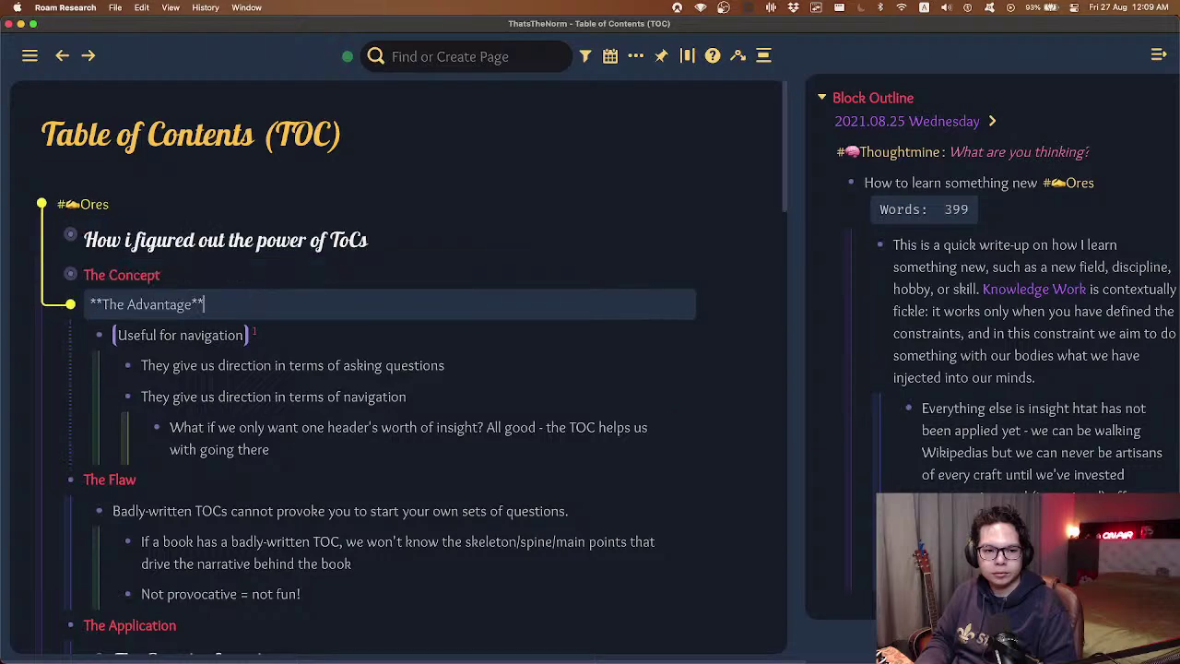
- Collapse The Advantage, The Flaw and, inside The Application, The Rewrite Exercise
key("super+Up")
key("Down")
key("super+Up")
key("Down")
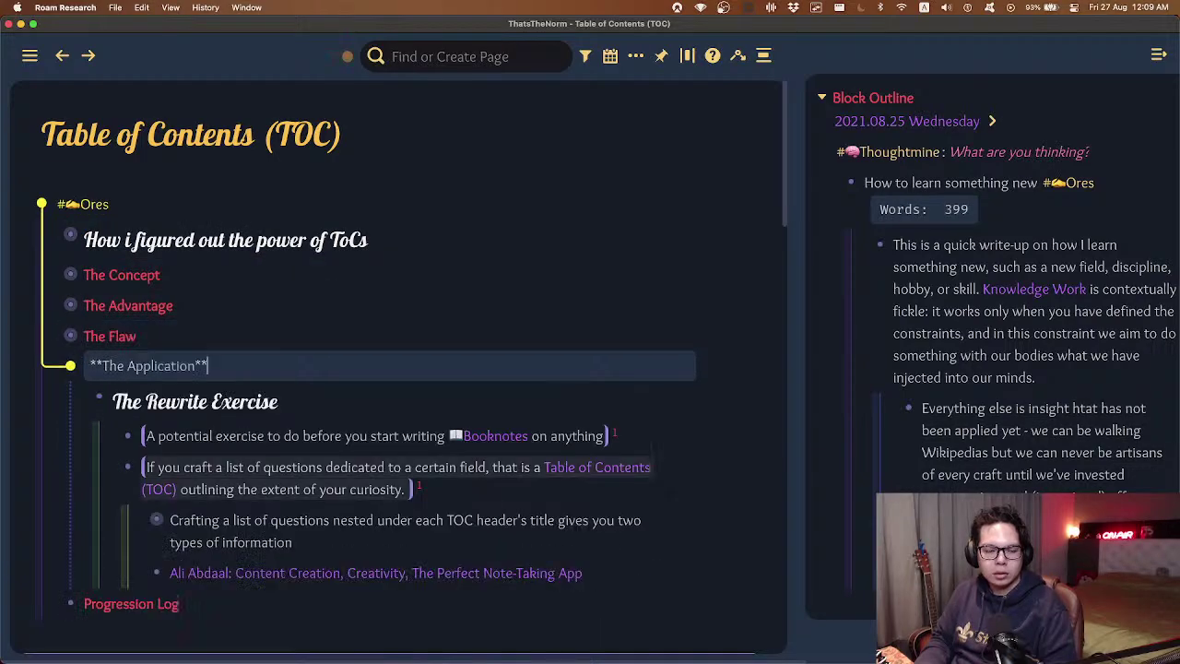
key("Down")
key("super+Up")
key("Up")
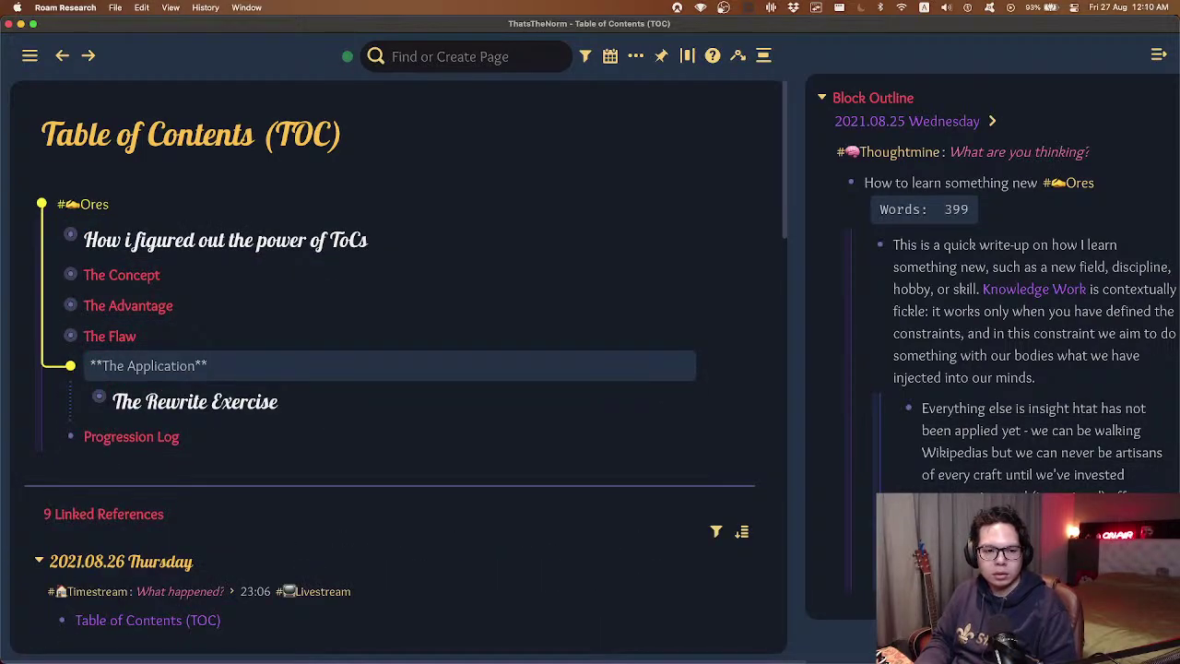
- Add a nested entry under Progression Log and insert the current time, 00:10
key("Up")
key("Down")
key("Down")
key("Down")
key("Return")
key("Tab")
type("/")
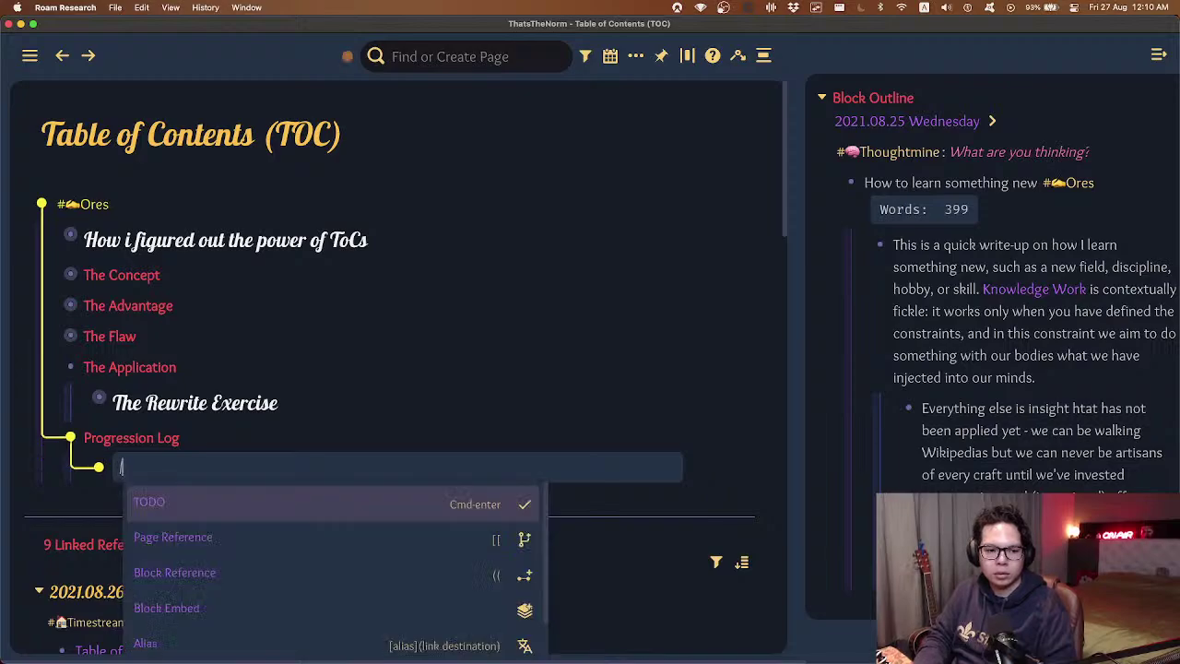
type("time")
key("Return")
- Write "Initiated this properly" after the time in the Progression Log entry
type("Built a")
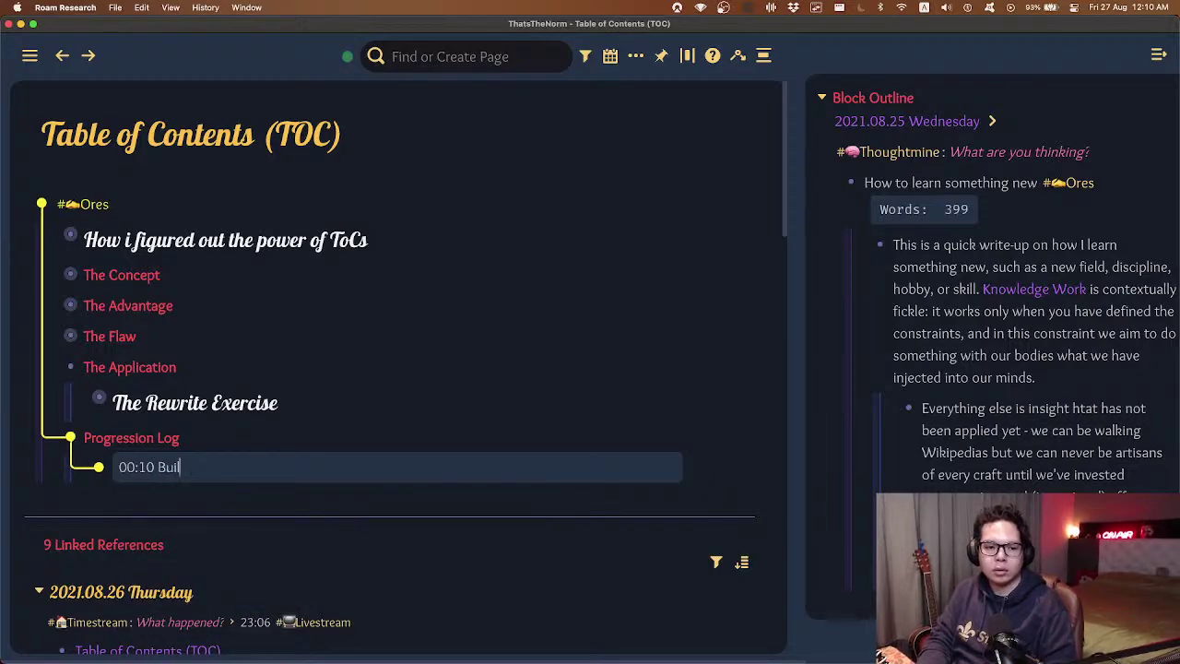
key("BackSpace")
type("it")
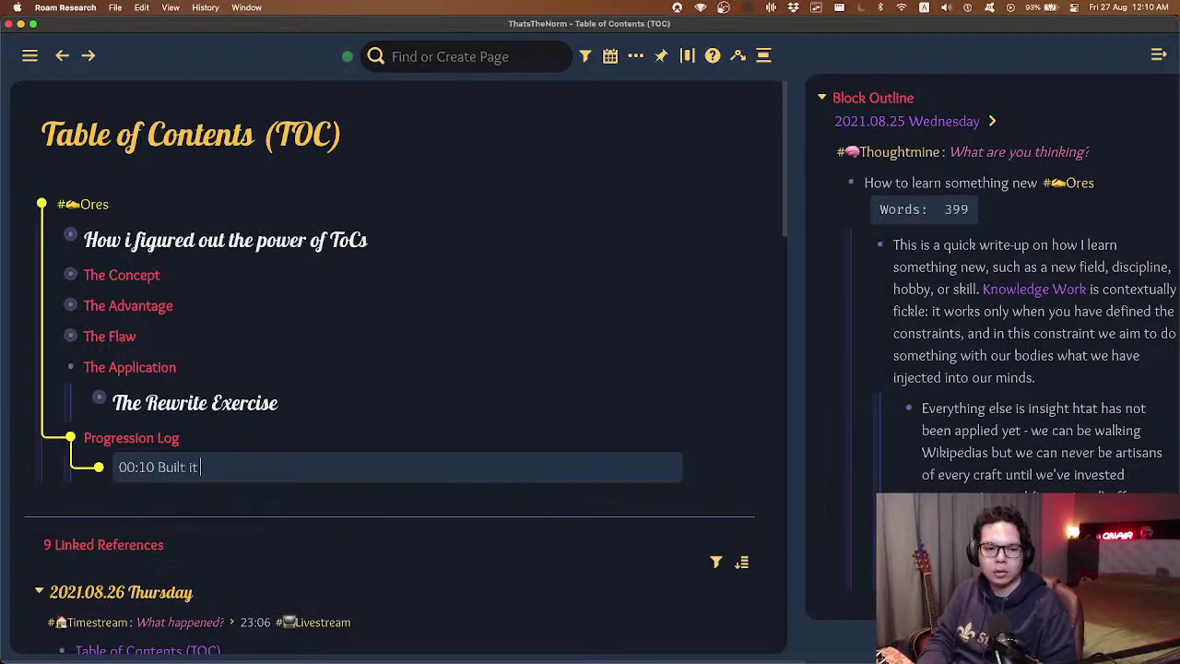
key("alt+BackSpace")
key("alt+BackSpace")
type("Initiated this")
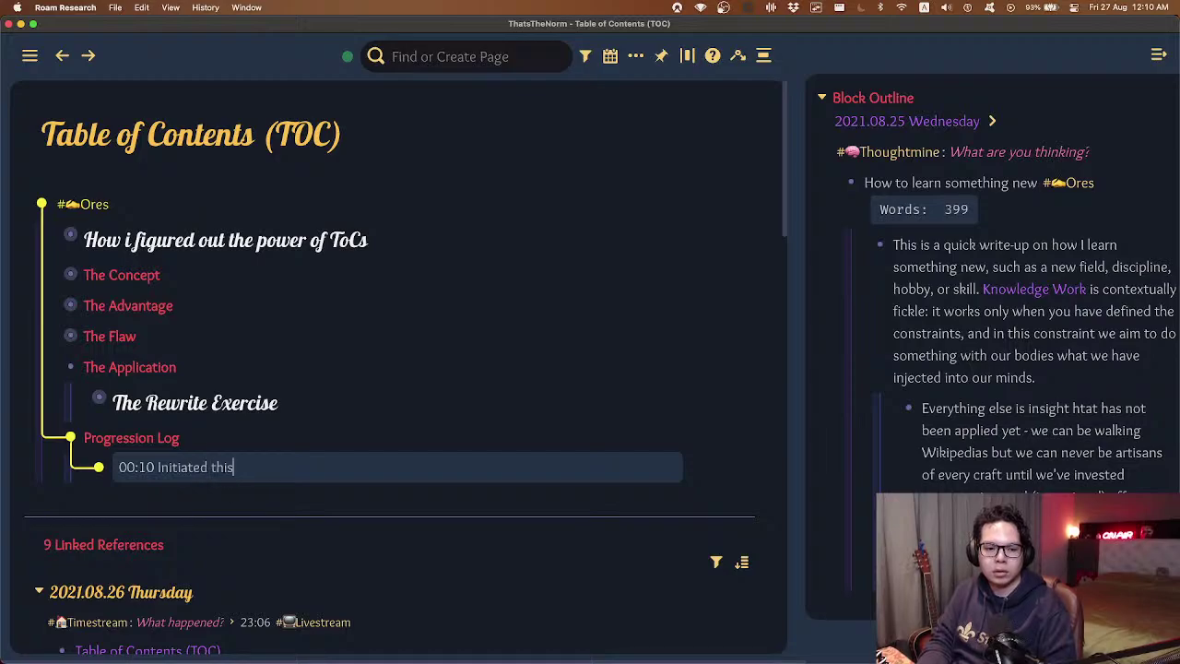
type(" properly")
key("Escape")
- Collapse the #Ores block and fully expand it again with all its nested levels
key("ctrl+;")
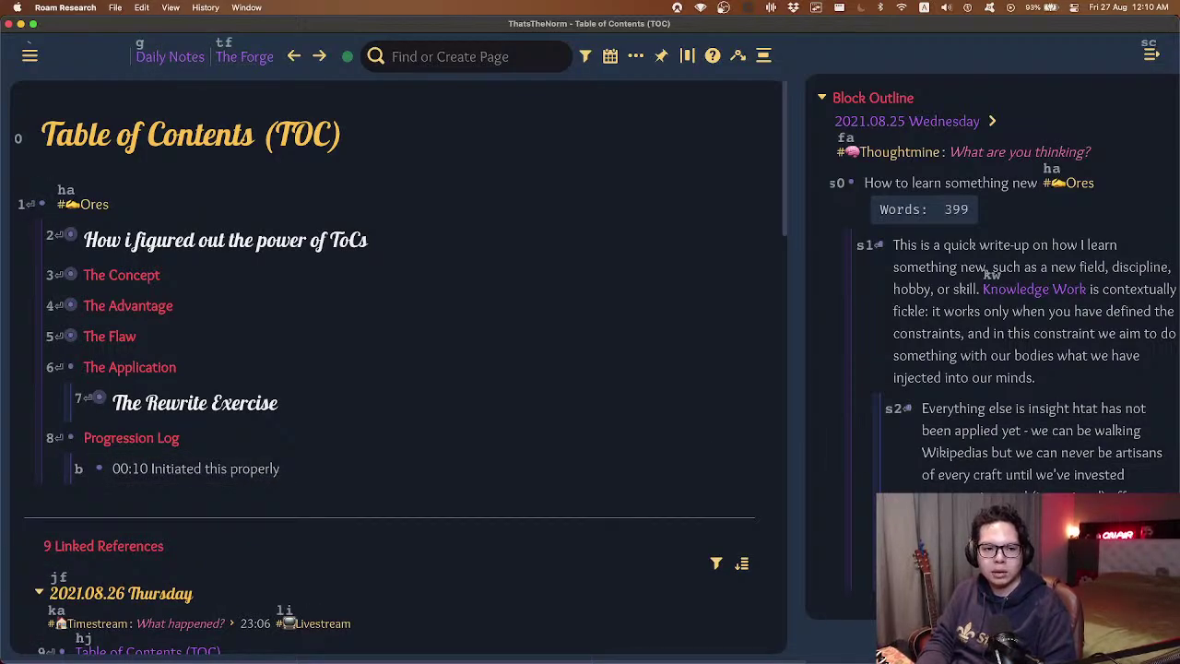
key("Escape")
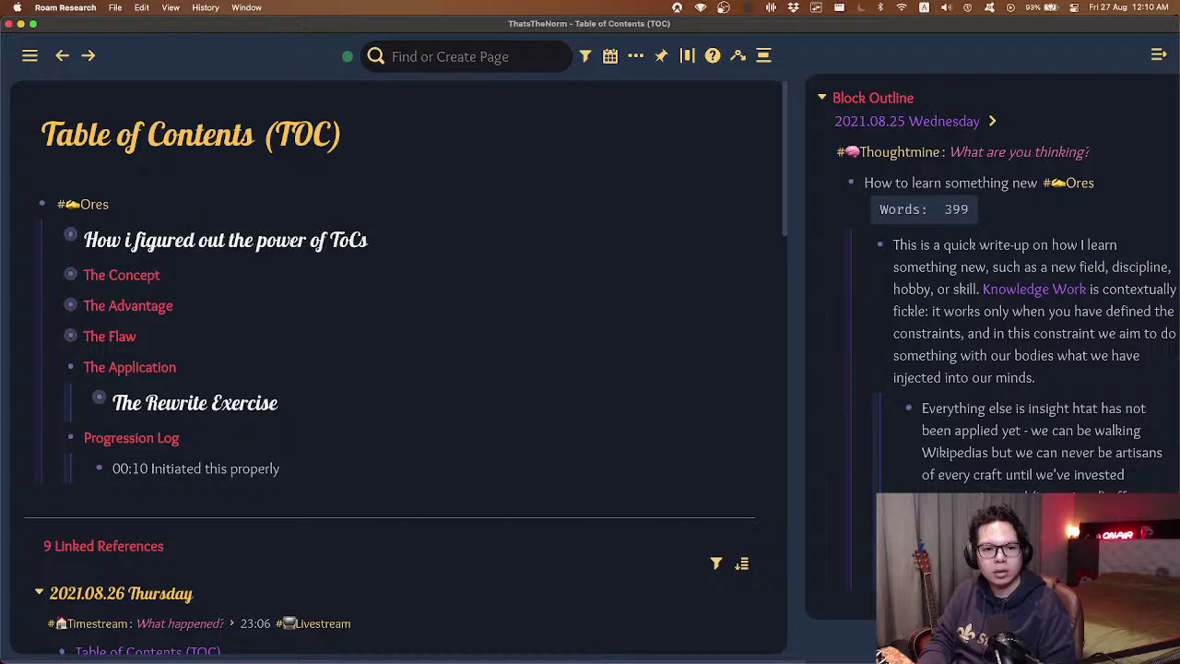
key("g")
key("1")
key("Return")
key("super+Up")
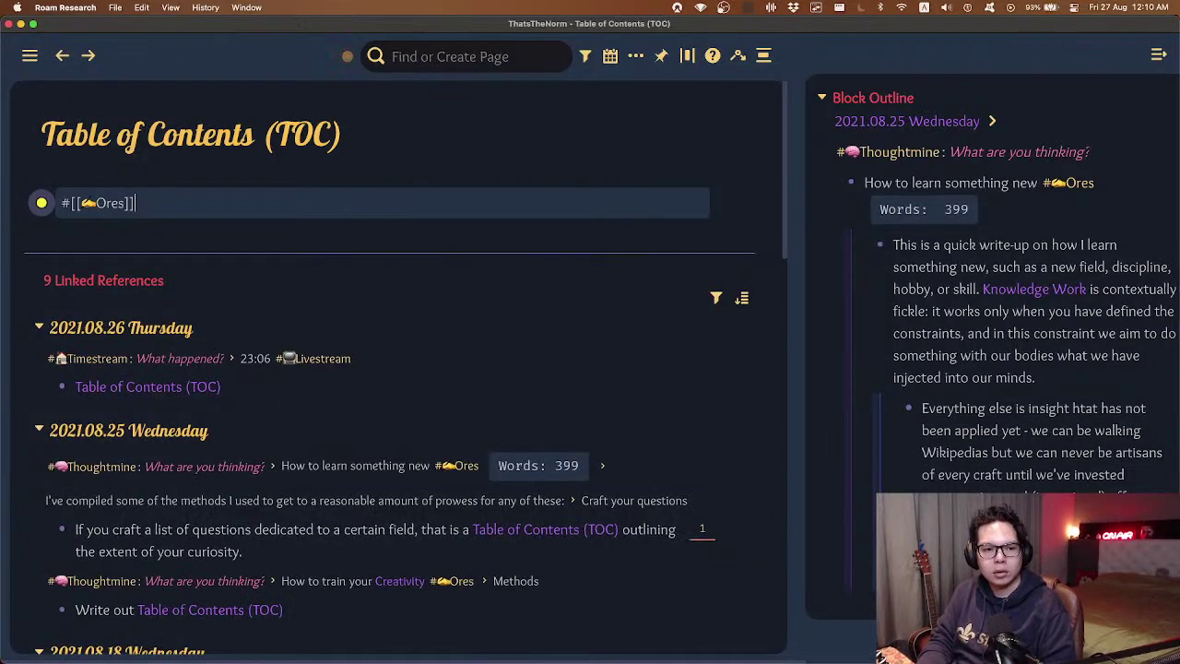
key("super+Down")
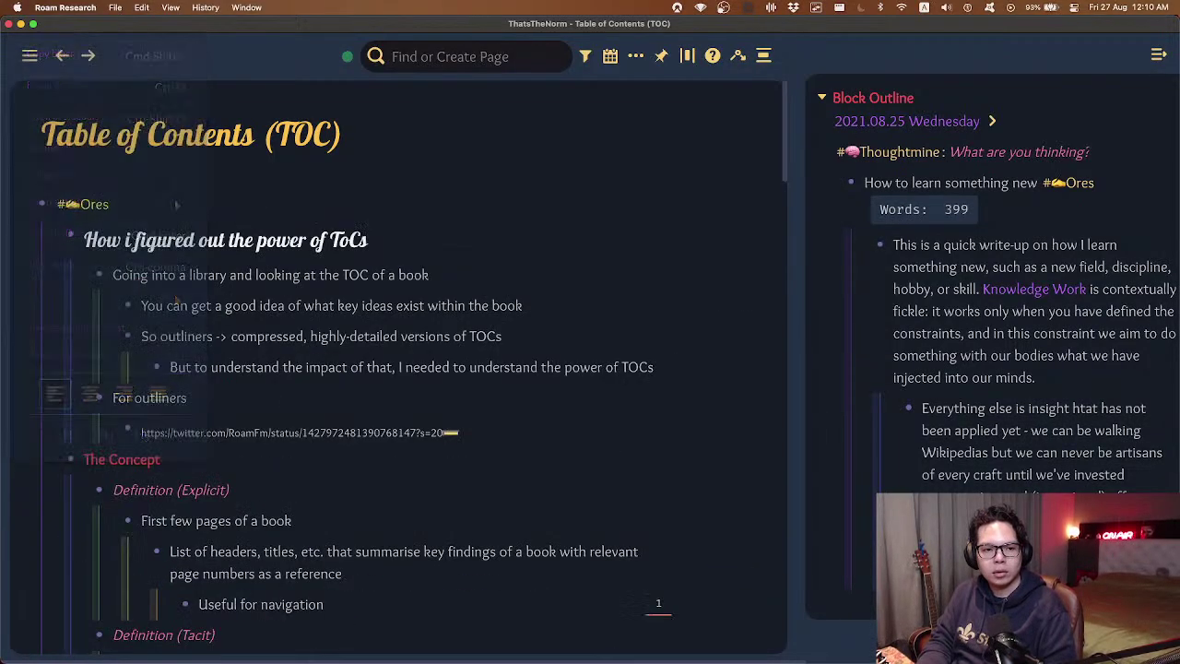
- Review the expanded outline from the discovery story through the concept, advantage, flaw and application to the Progression Log
scroll(396, 369, "down", 3)
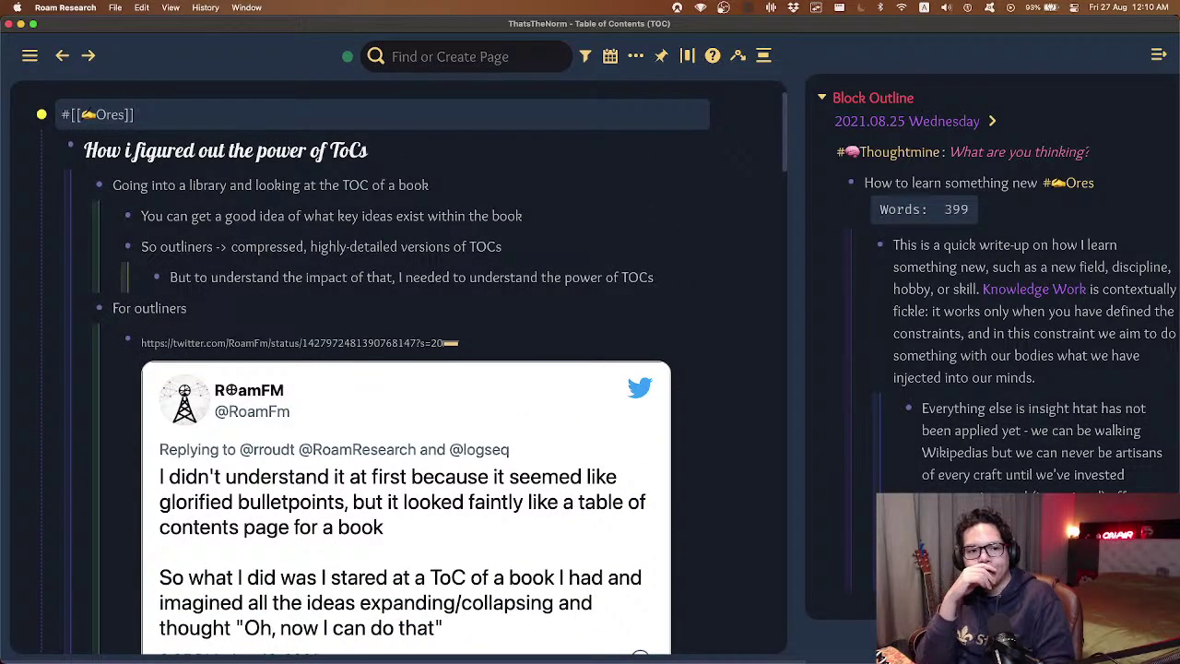
scroll(683, 334, "down", 10)
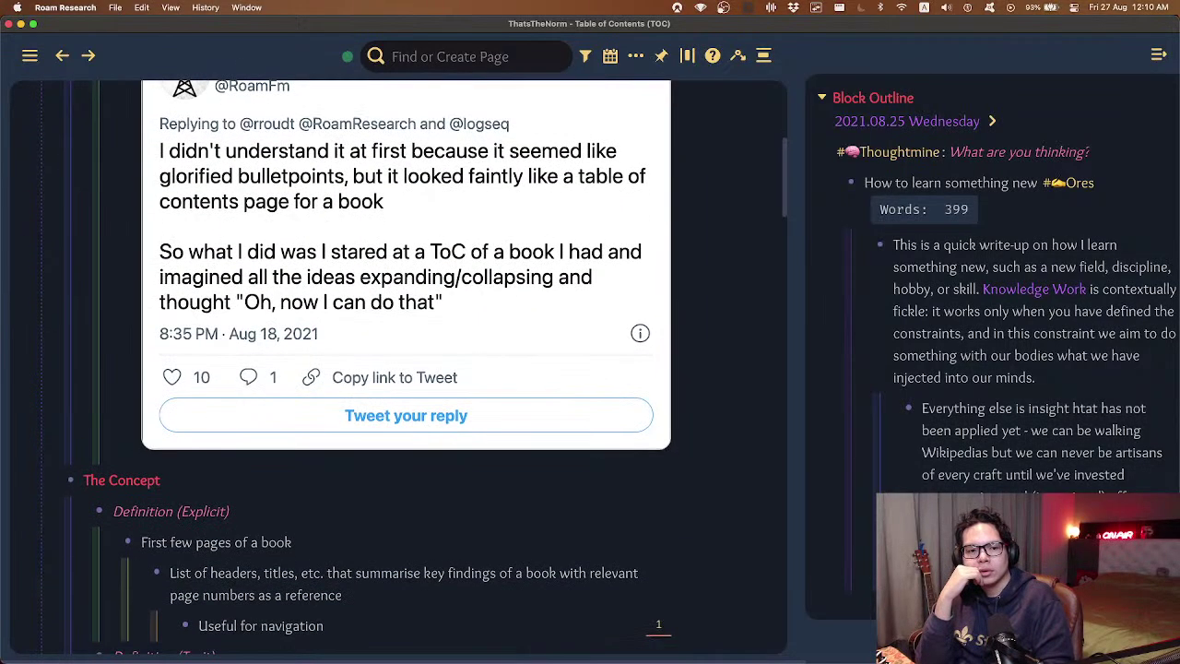
scroll(672, 445, "down", 1)
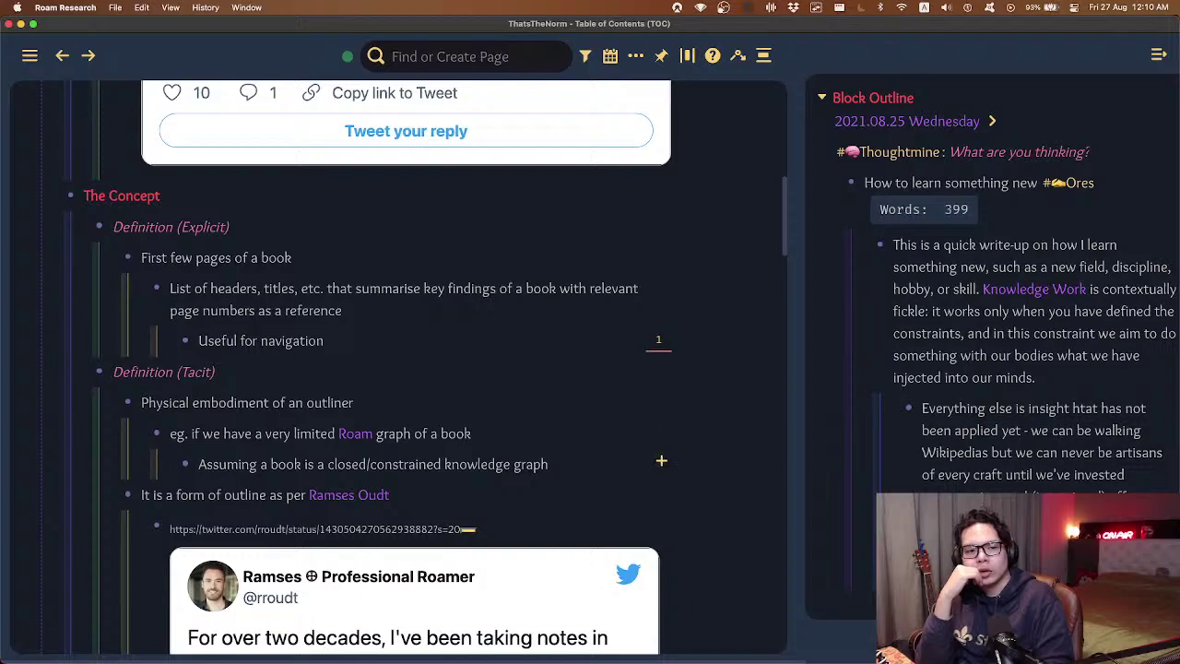
scroll(662, 460, "down", 15)
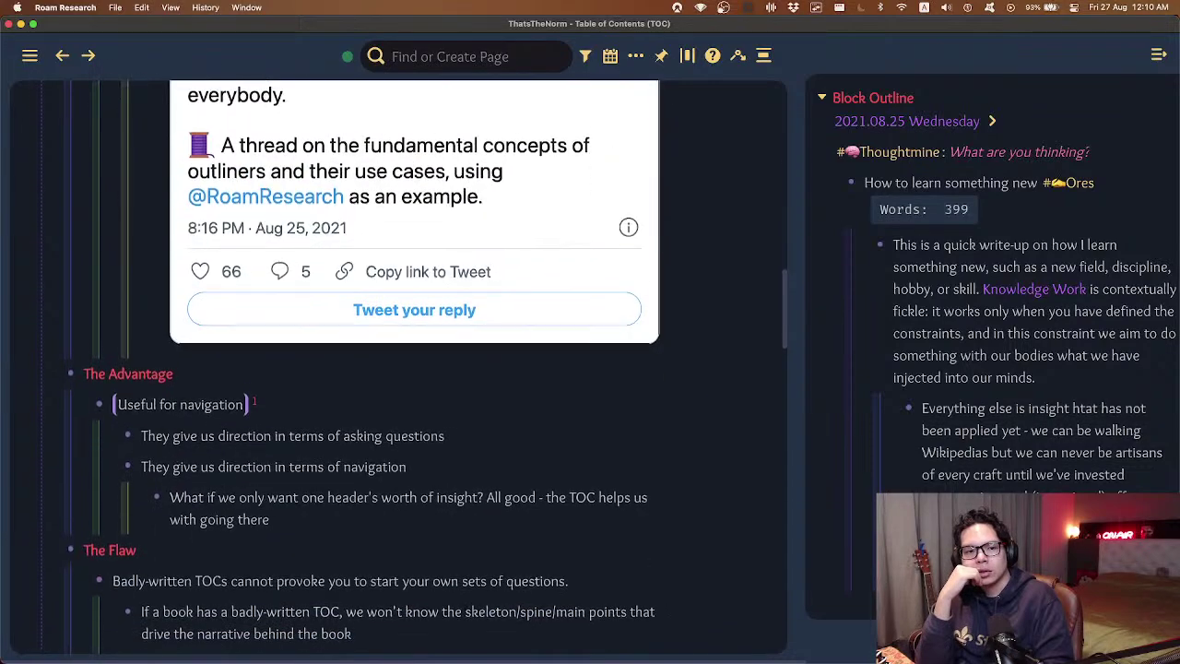
scroll(672, 453, "down", 10)
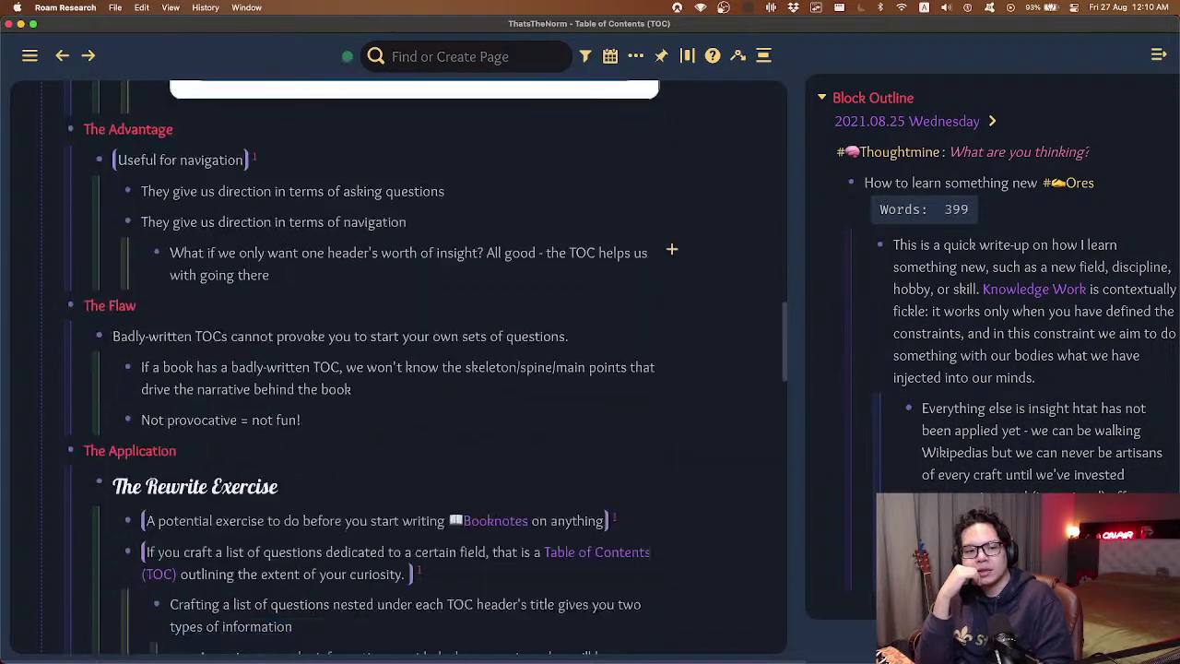
scroll(683, 292, "down", 2)
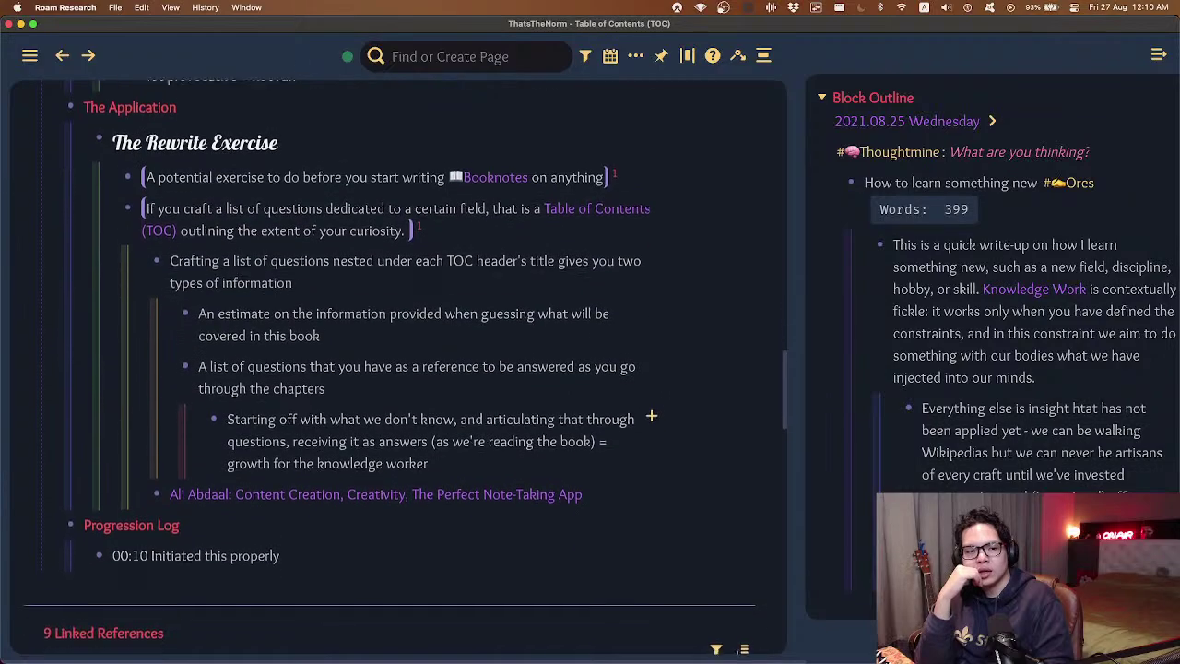
scroll(672, 476, "down", 6)
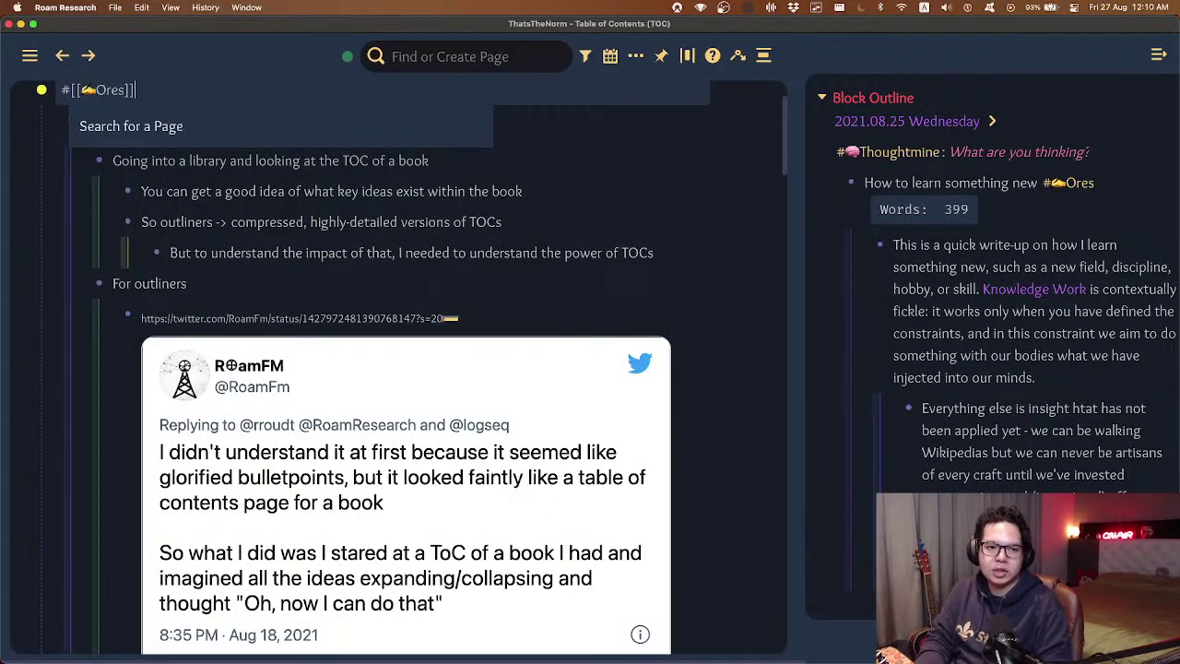
- Insert today's date, August 27th, 2021, as a page link before the time in the Progression Log entry
key("Escape")
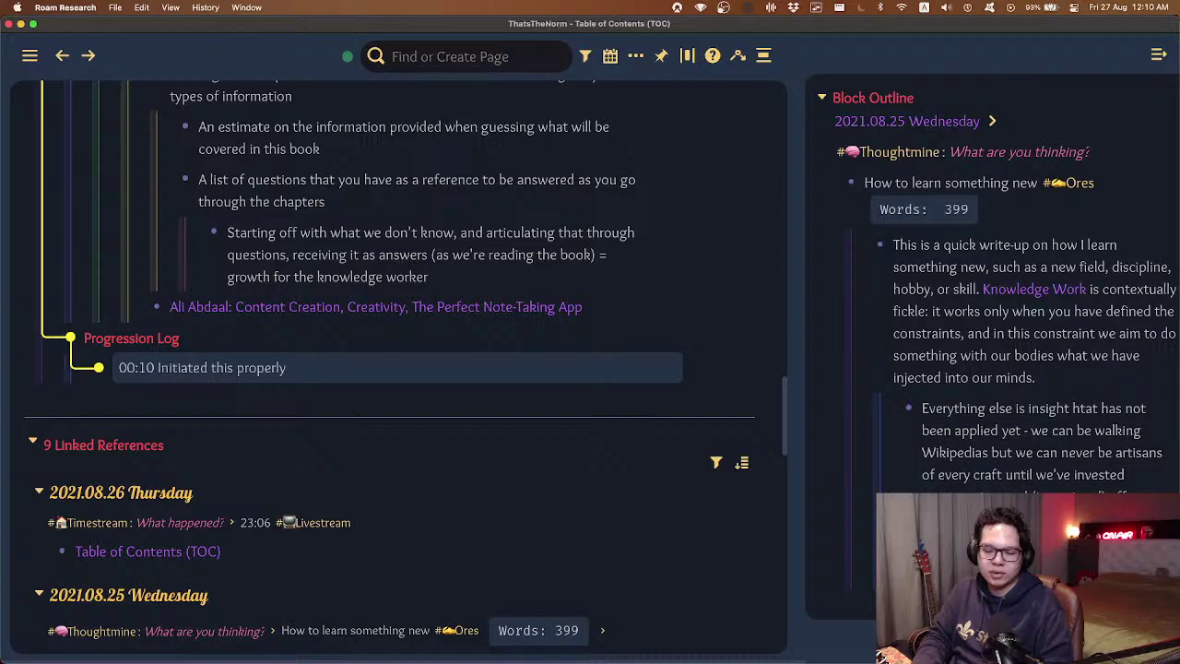
type("/today")
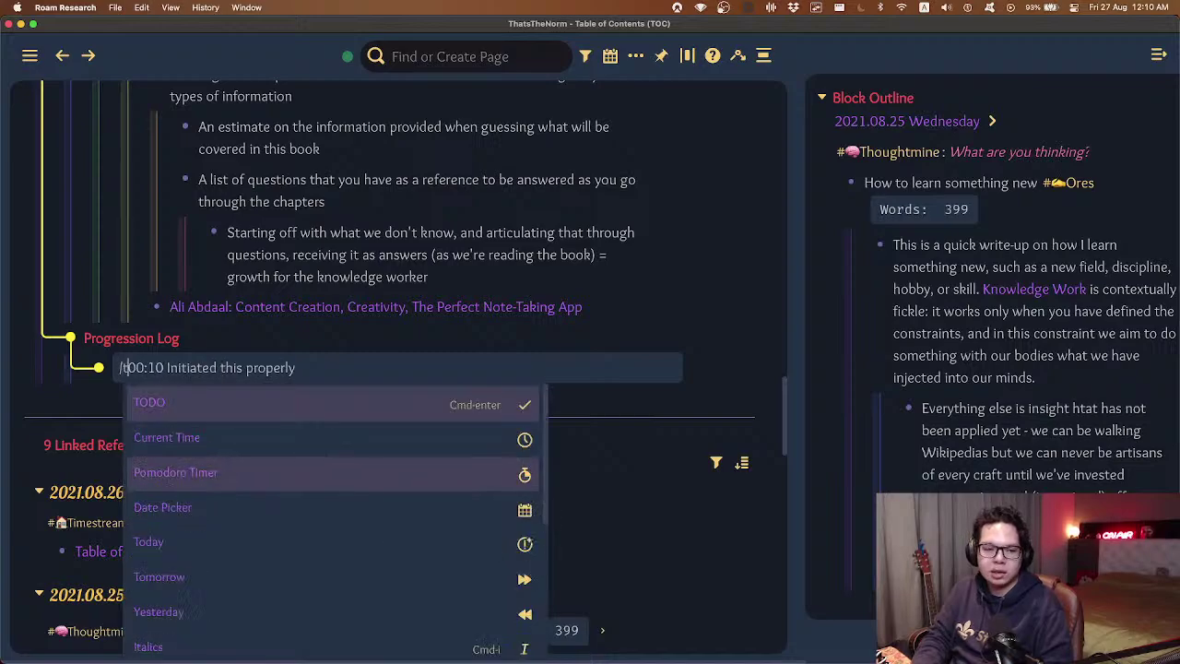
key("Return")
key("Right")
key("Right")
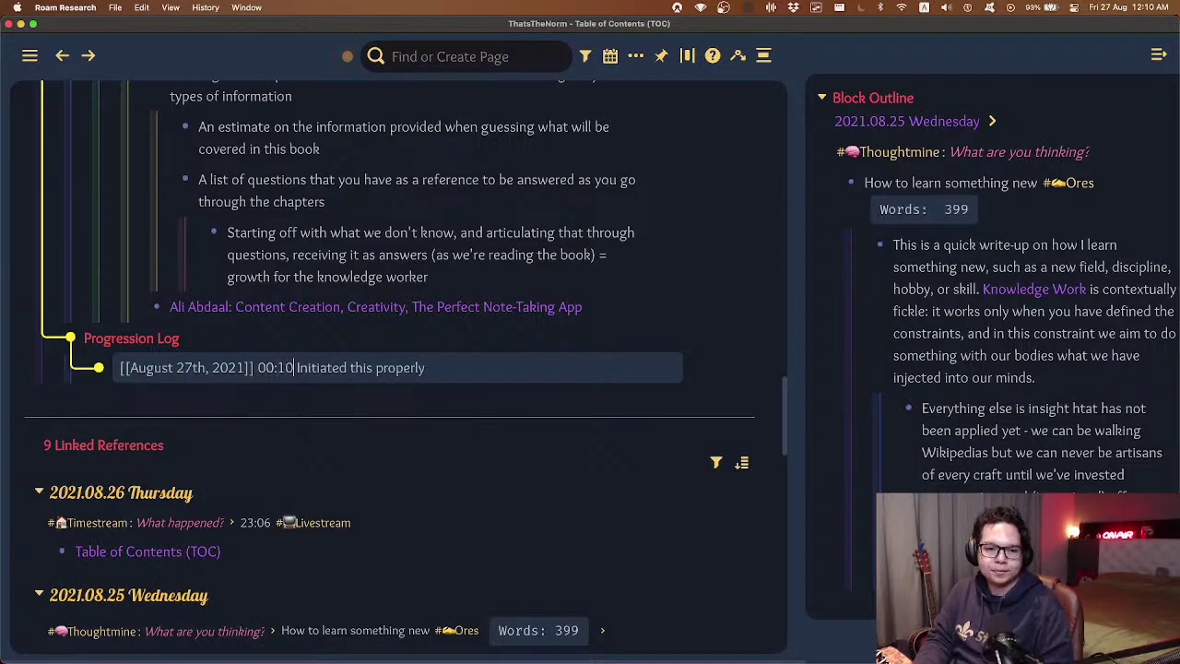
key("Escape")
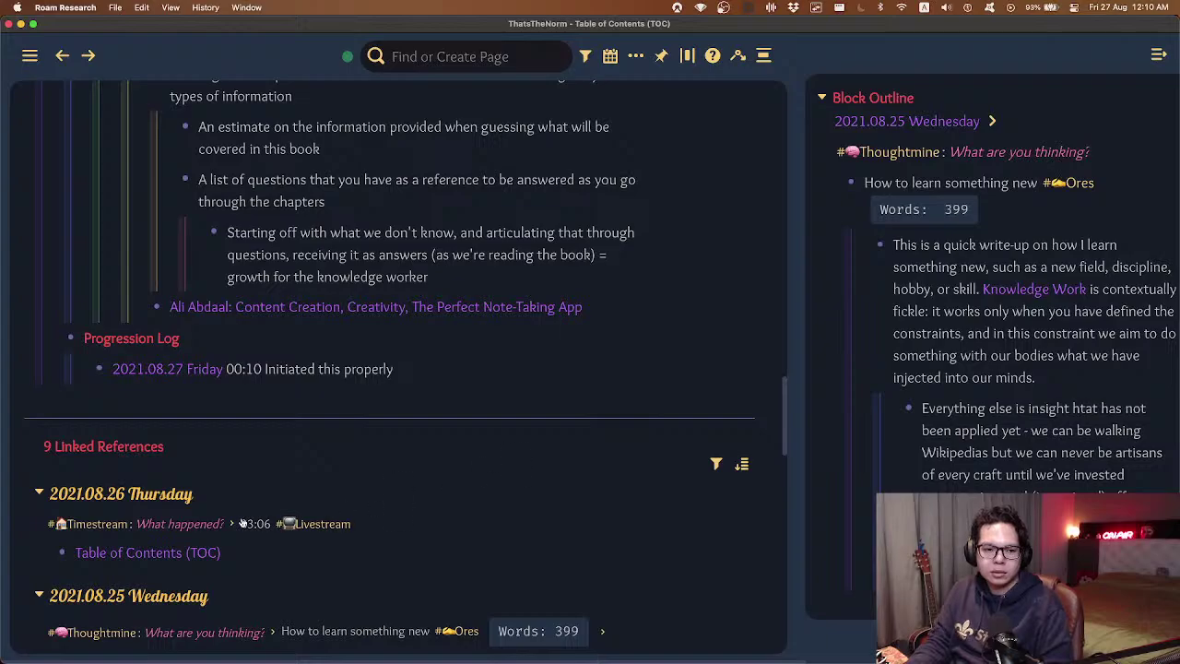
- Examine the linked references from 26 and 25 August 2021 and compare them with The Rewrite Exercise section
scroll(487, 399, "down", 5)
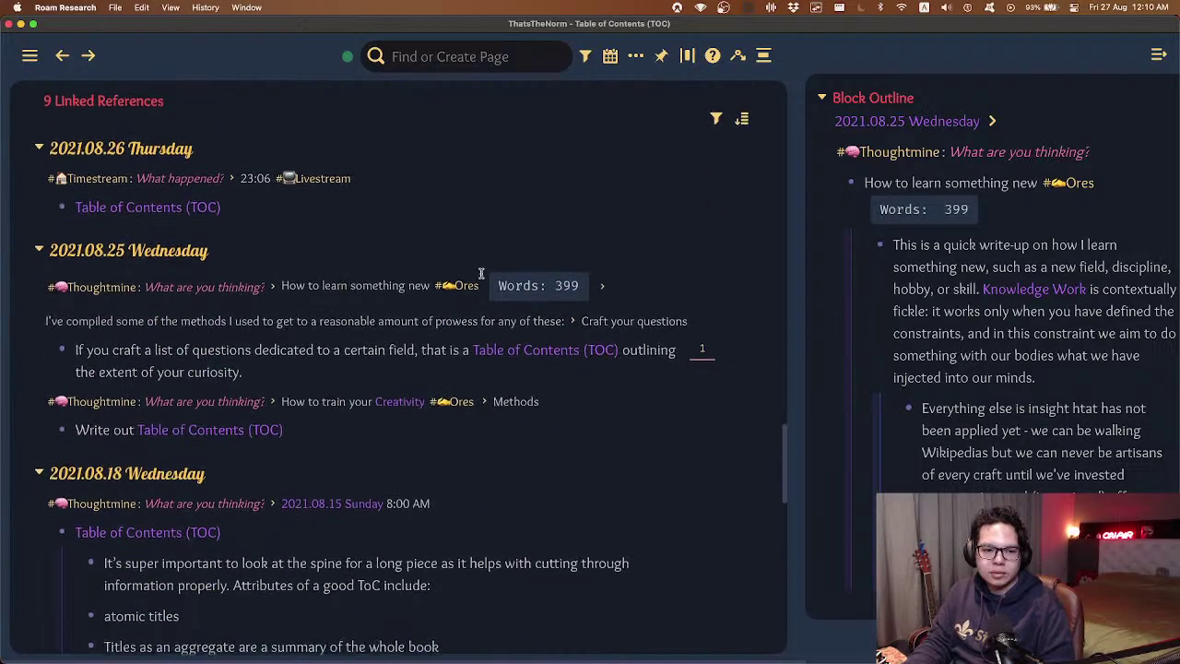
scroll(396, 259, "up", 4)
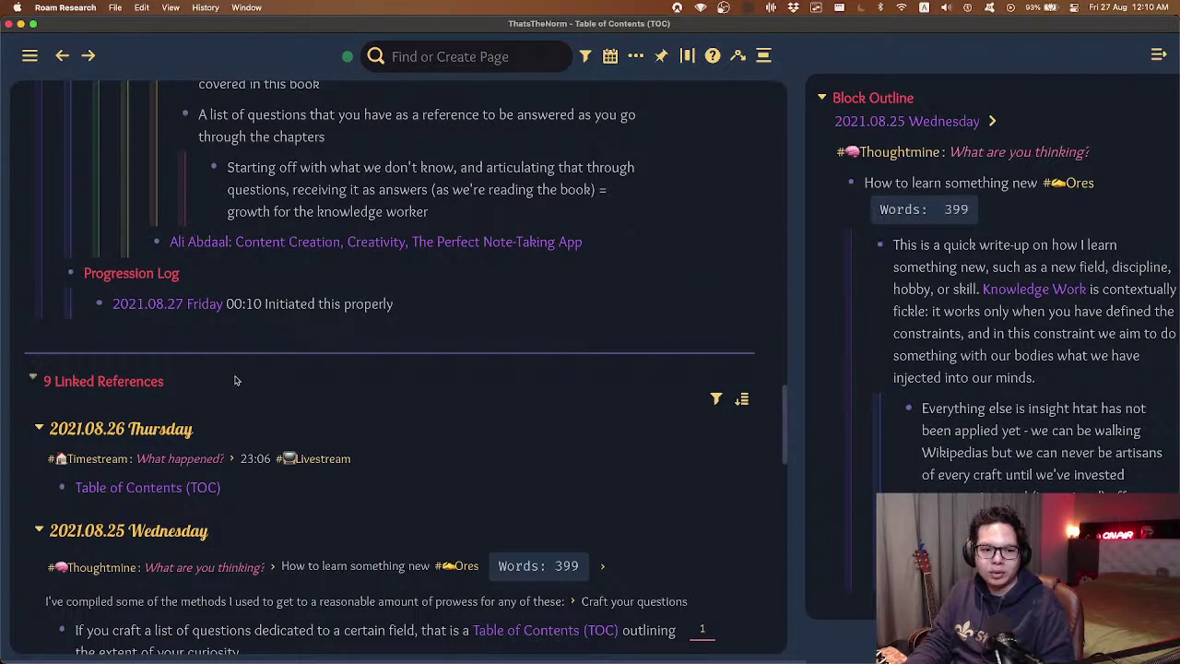
scroll(237, 380, "up", 10)
scroll(195, 219, "down", 15)
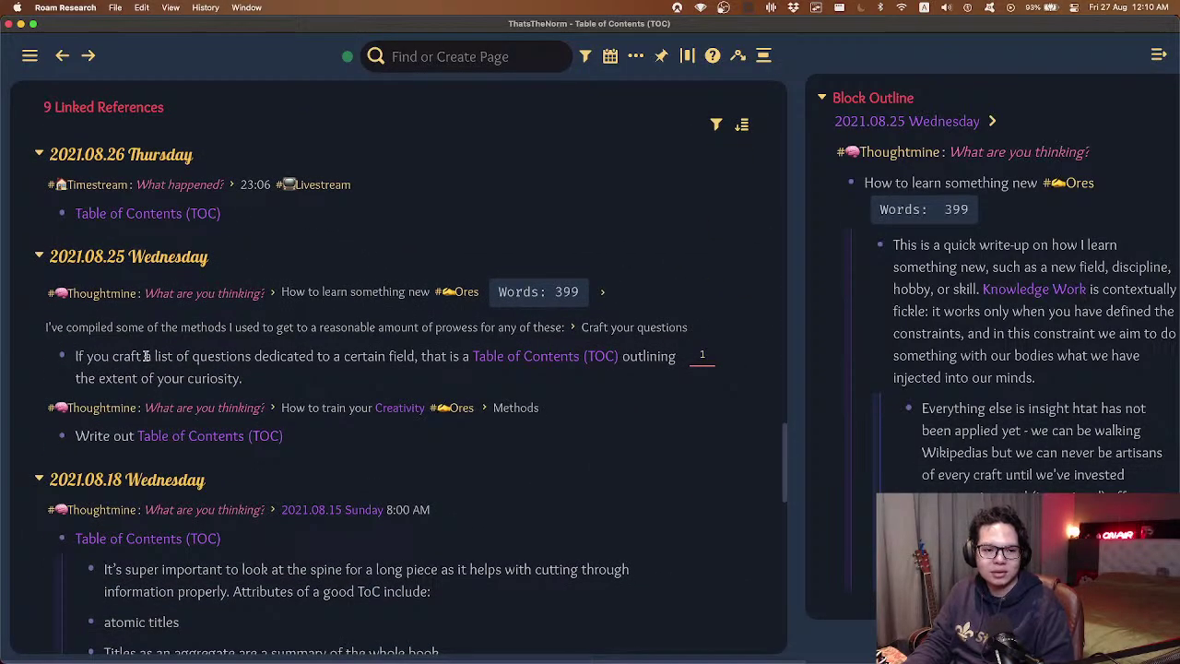
left_click_drag(147, 356, 295, 356)
scroll(293, 358, "up", 10)
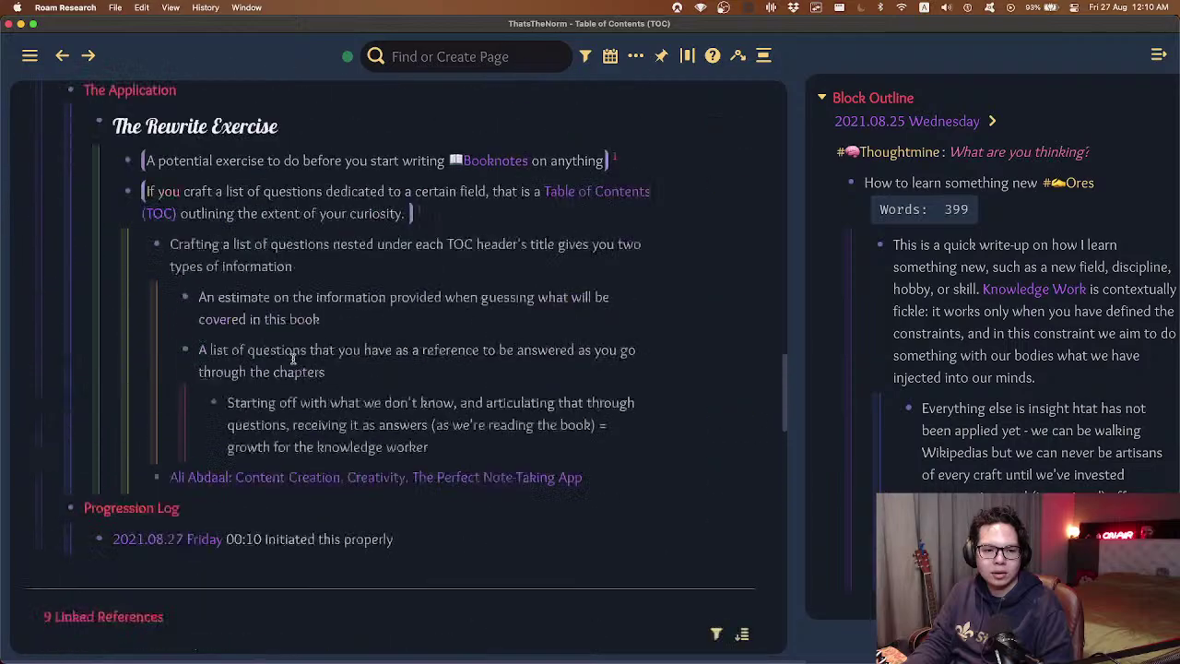
scroll(293, 358, "down", 4)
scroll(287, 284, "down", 6)
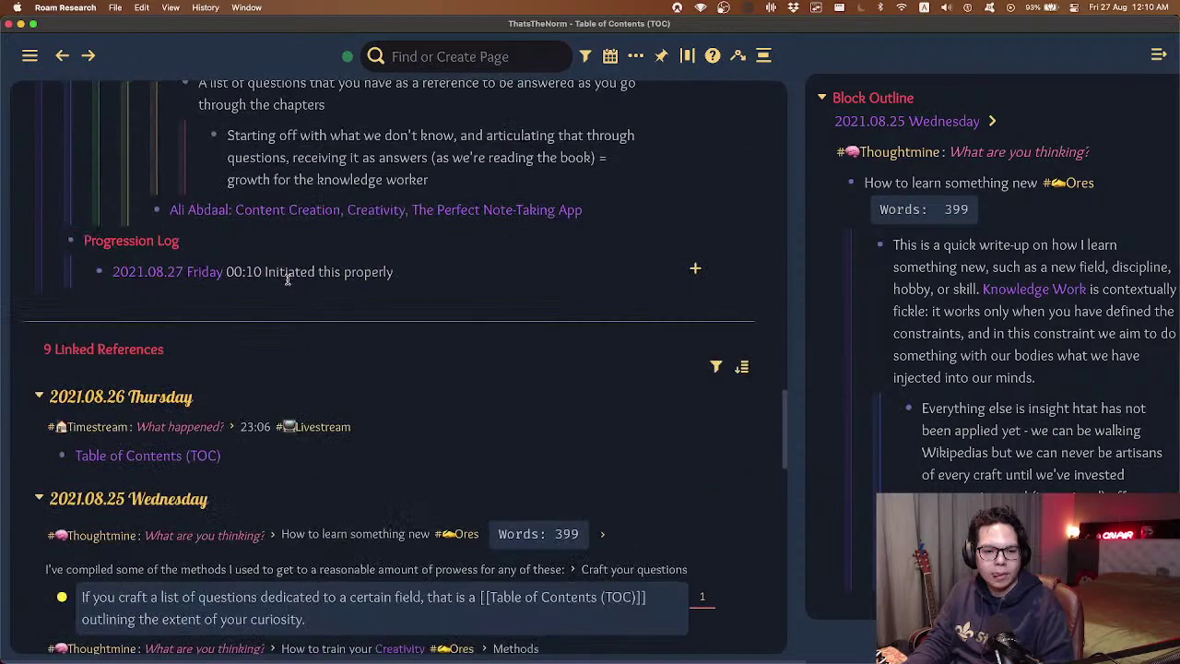
scroll(283, 385, "down", 3)
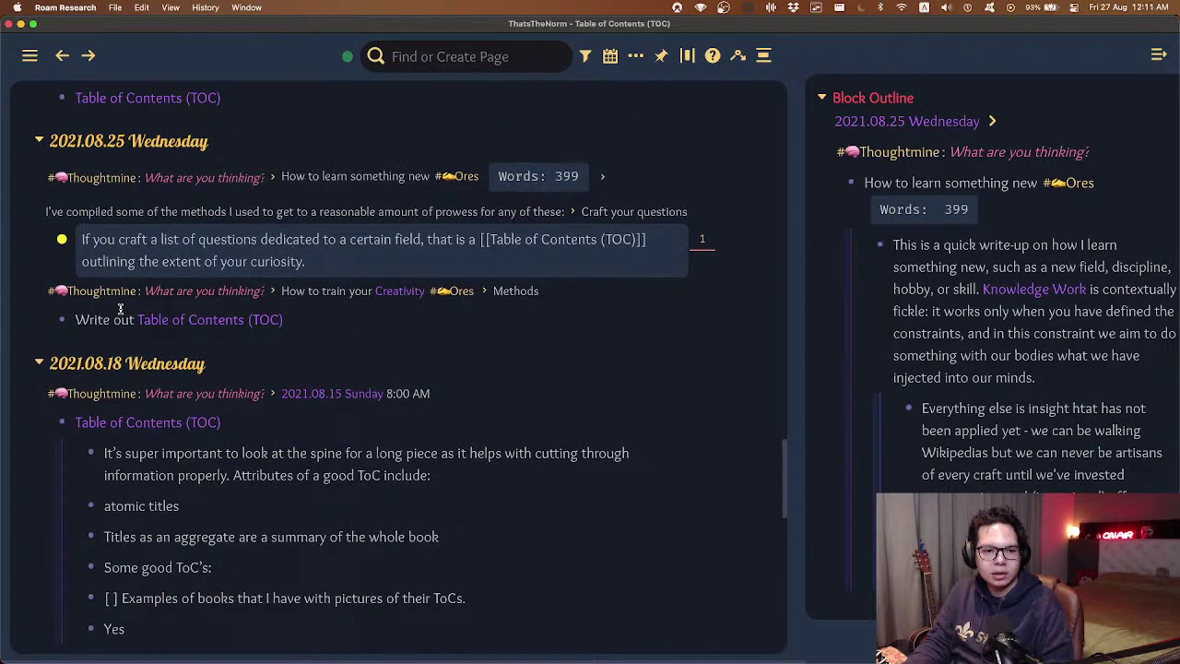
- Read the 2021.08.18 linked reference on why a book's spine matters and the attributes of a good ToC
left_click(262, 461)
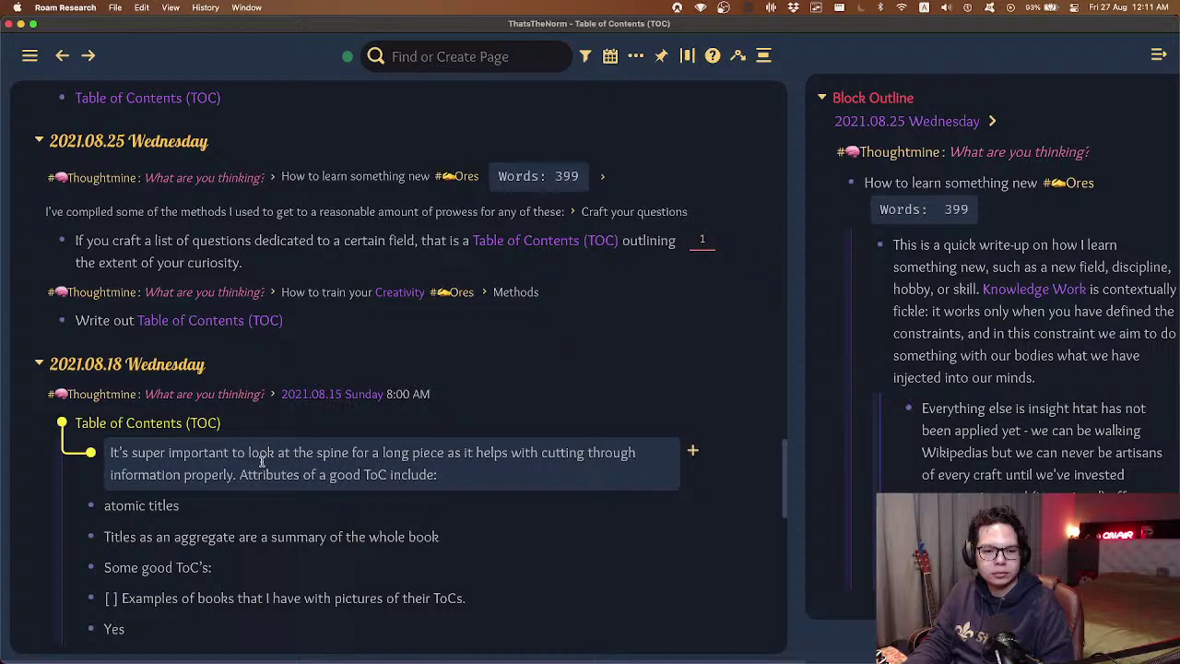
scroll(255, 267, "down", 3)
left_click(255, 266)
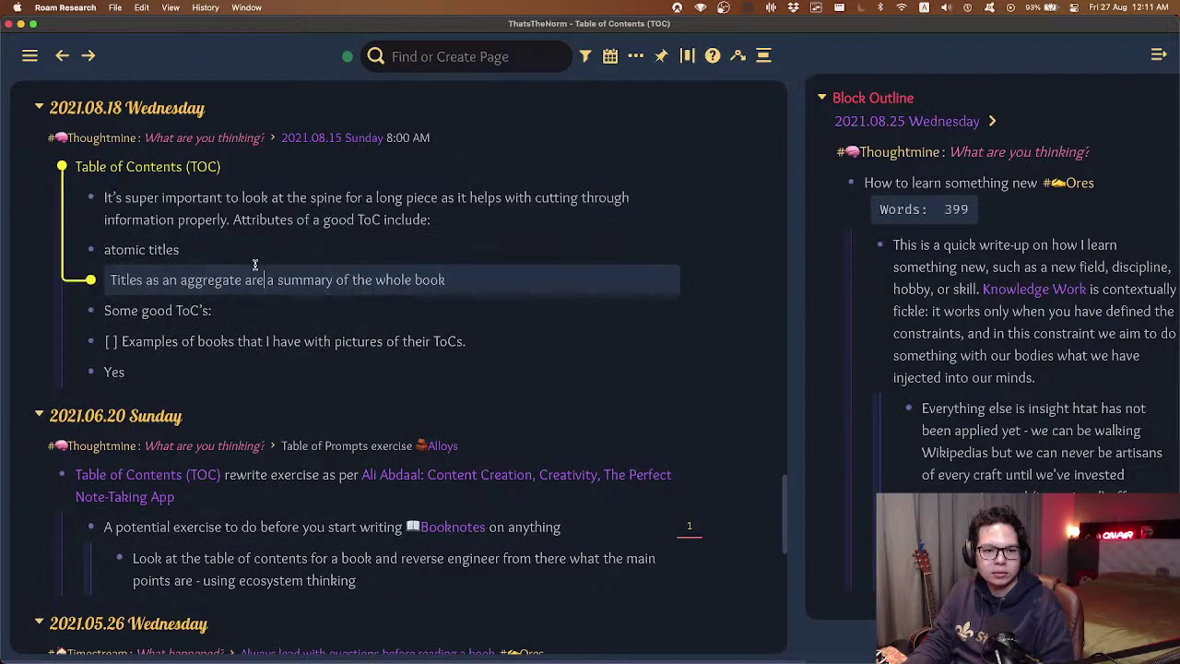
left_click(256, 246)
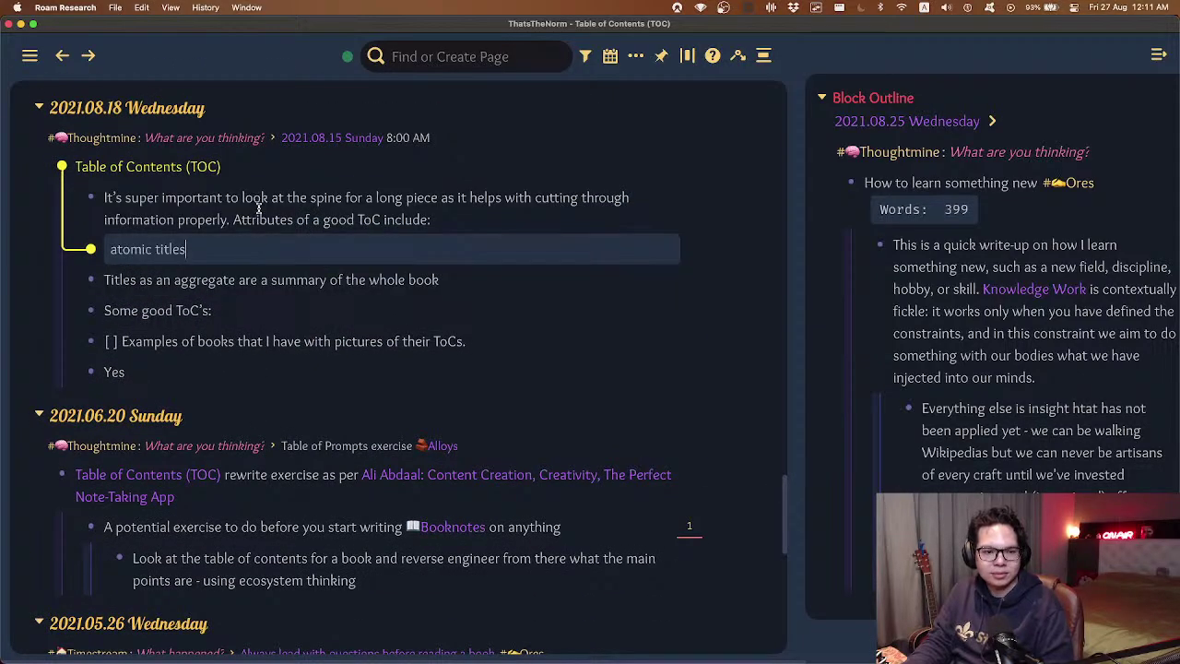
left_click(257, 219)
left_click(258, 279)
left_click(233, 249)
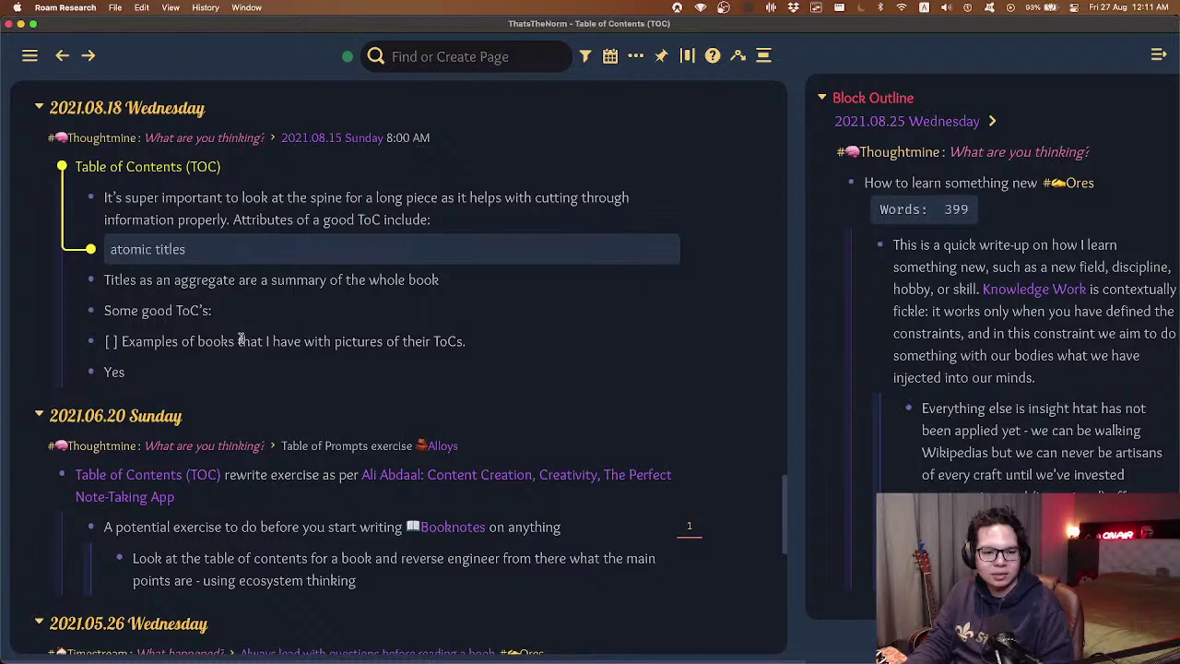
- Expand the 2021.05.26 linked reference about the power of a Table of Contents to create Gunpowder
scroll(221, 194, "down", 3)
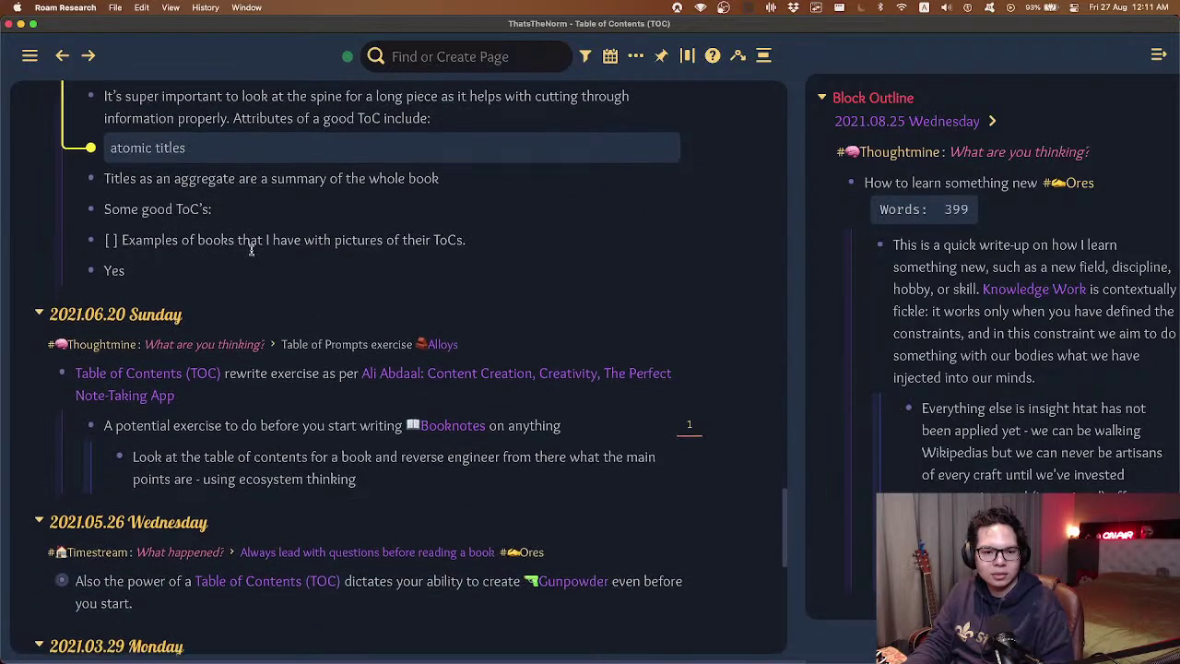
scroll(226, 207, "down", 5)
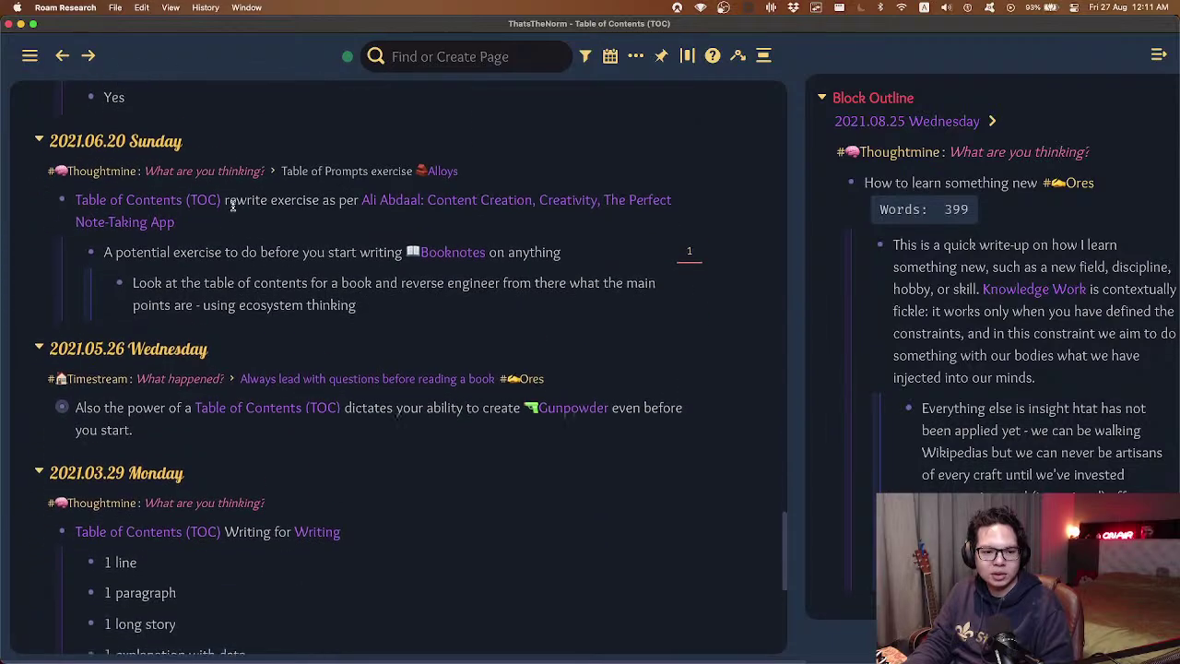
left_click(137, 313)
key("ctrl+Down")
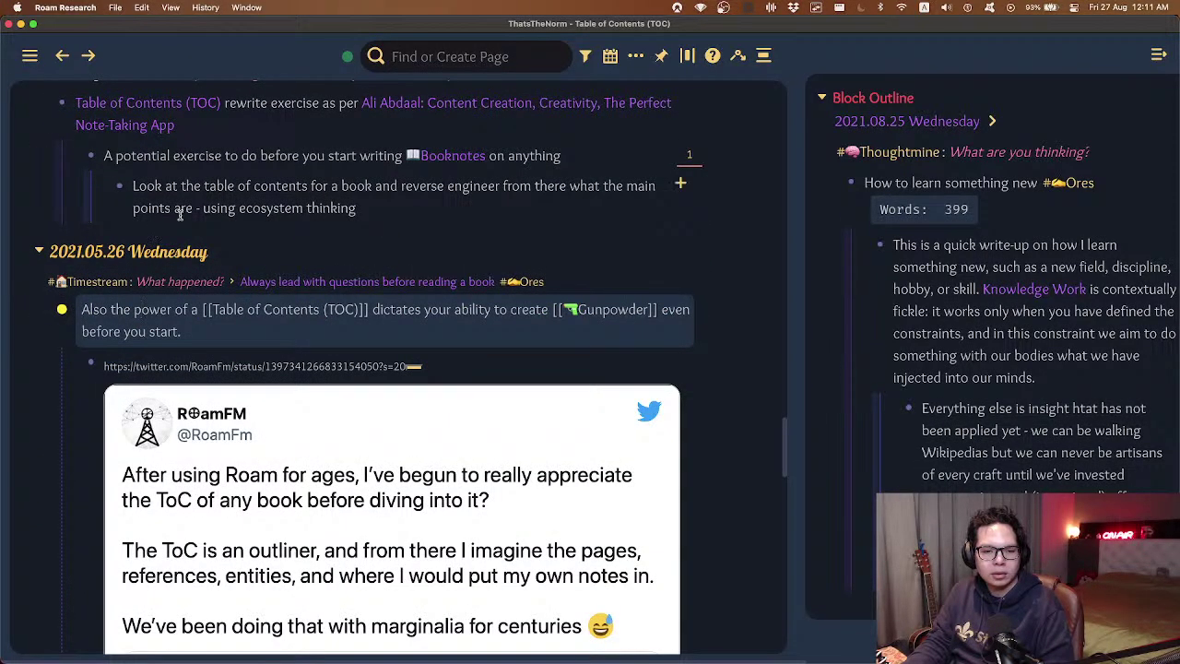
- Collapse the "For outliners" block under the "How i figured out the power of ToCs" heading
scroll(175, 200, "down", 6)
scroll(172, 201, "up", 6)
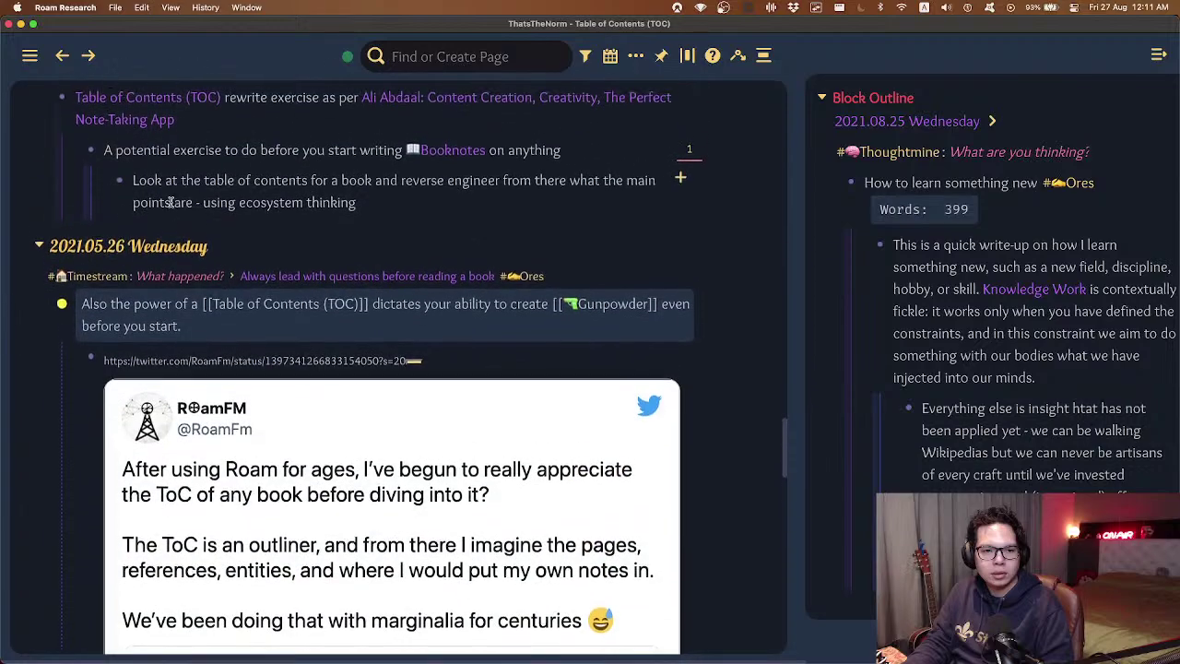
scroll(172, 201, "down", 3)
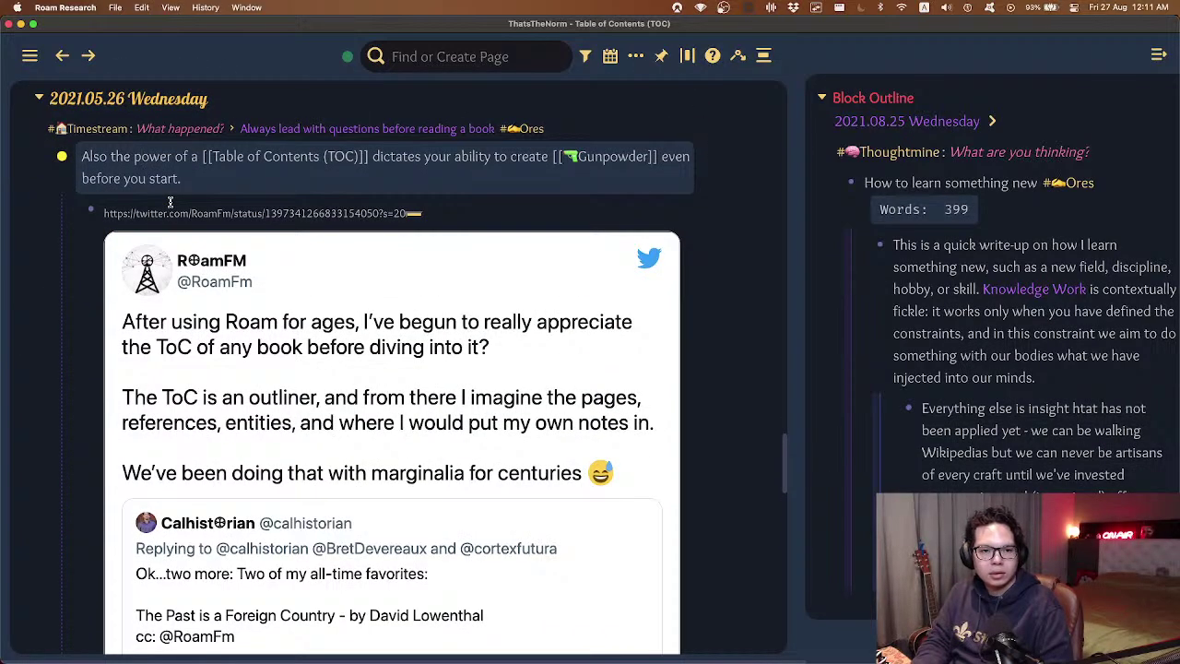
key("Escape")
key("Down")
key("Escape")
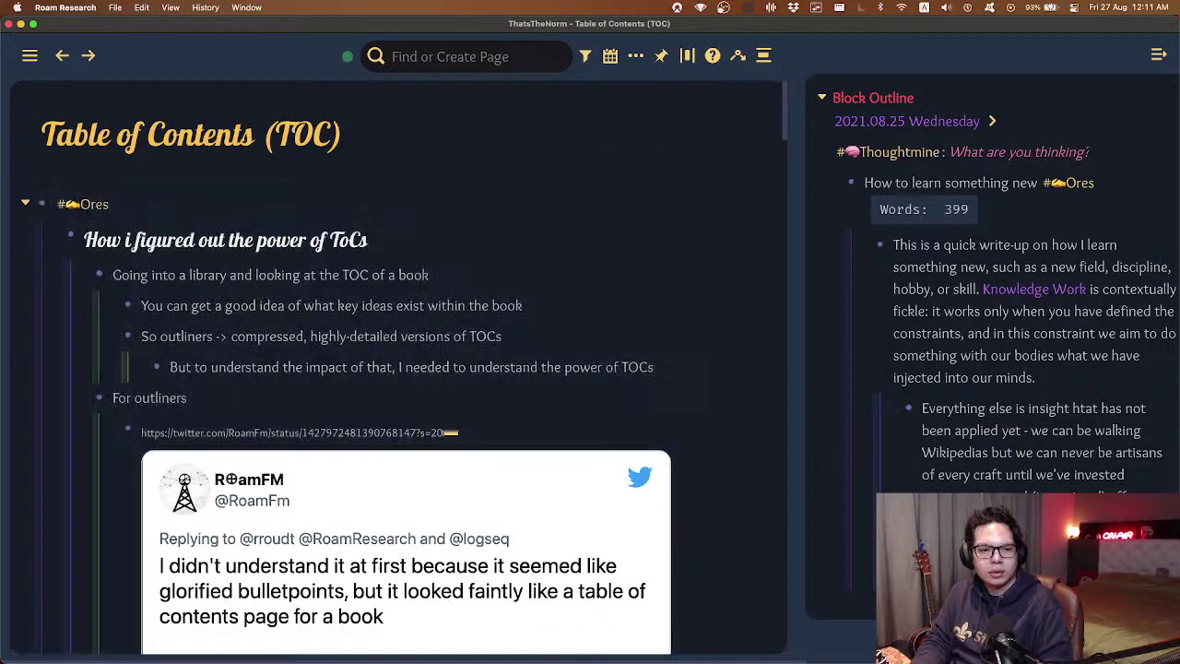
key("ctrl+g")
key("Down")
key("Down")
key("Down")
key("7")
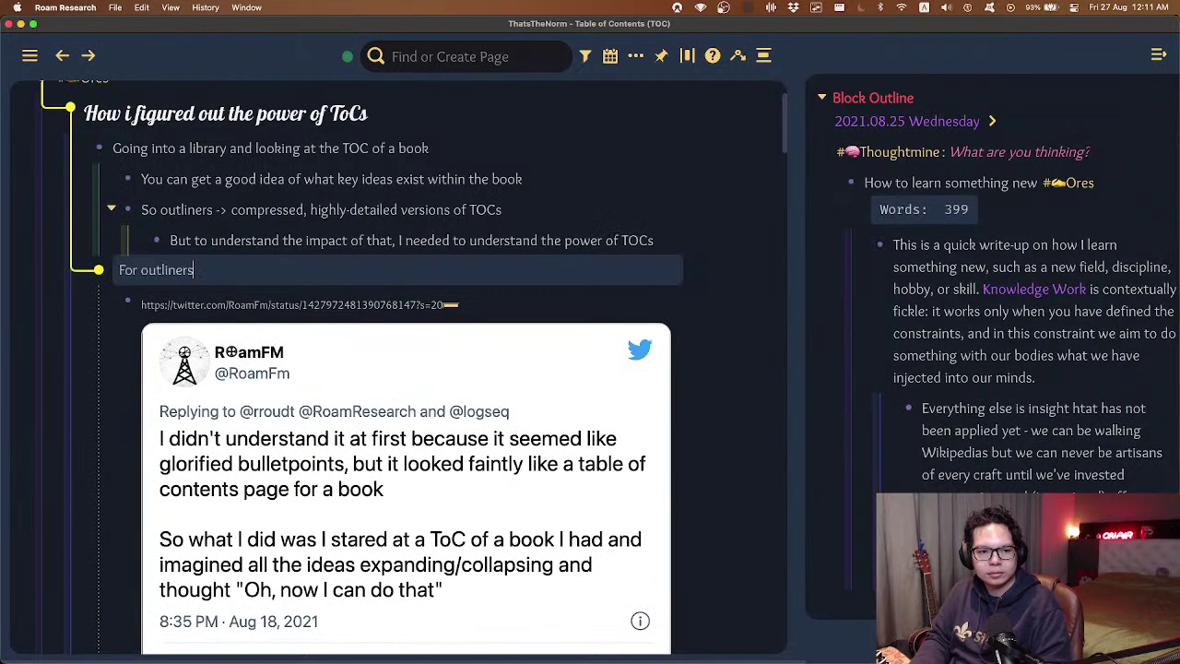
key("ctrl+Up")
key("Down")
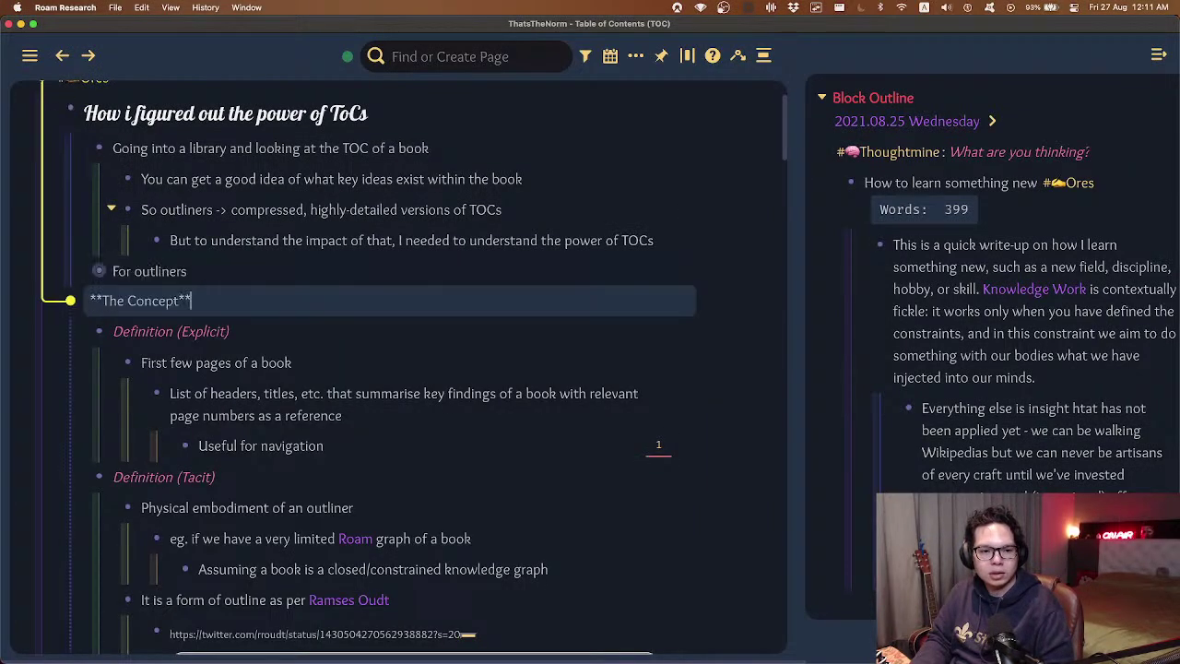
- Add a block below "For outliners" that references the 2021.05.26 note on the power of a Table of Contents to create Gunpowder
key("Up")
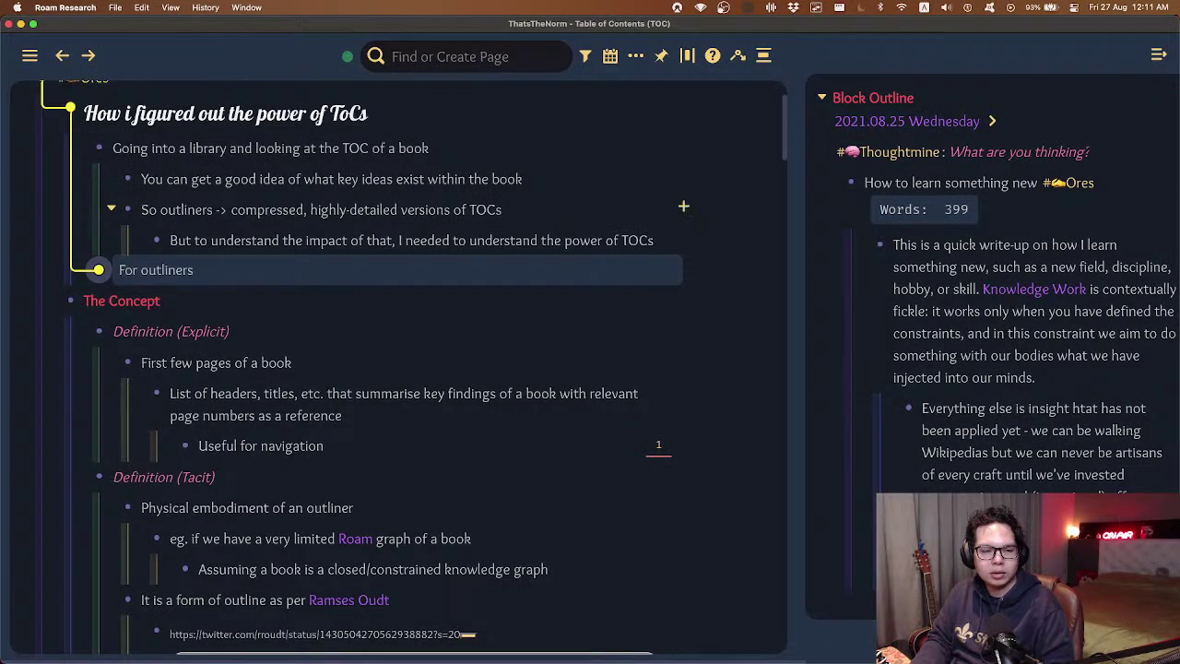
key("Return")
type("((ChsovnFY8))")
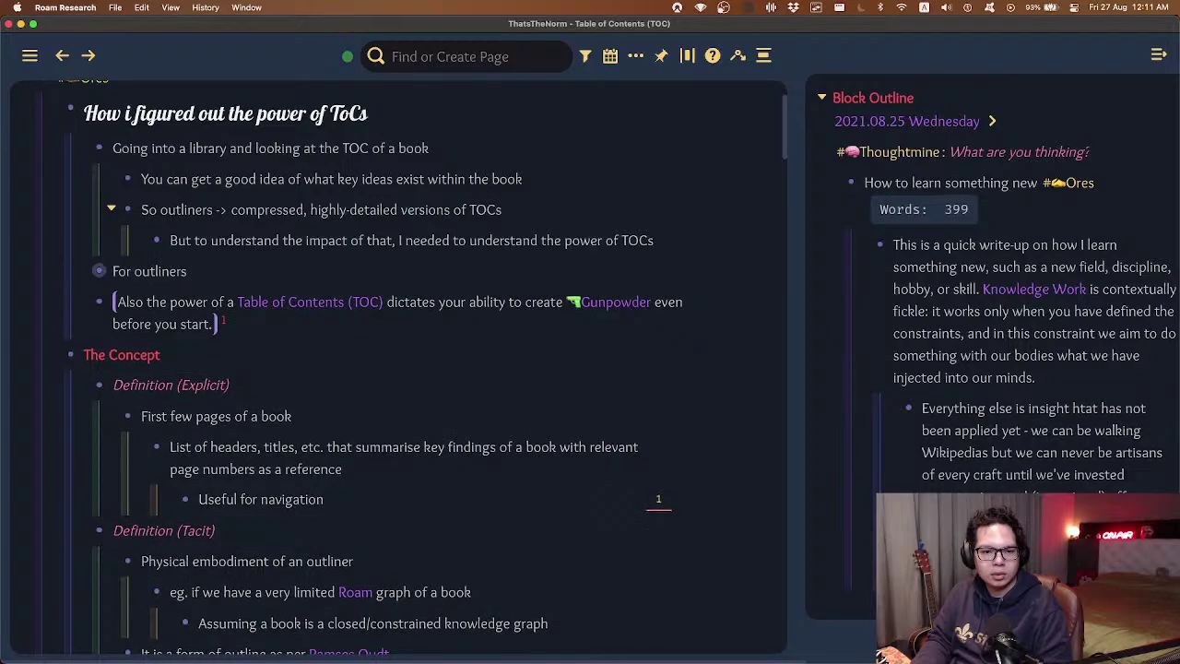
- Read the RoamFM tweet in the 2021.05.26 linked reference and the pictured contents page of The Past is a Foreign Country
scroll(396, 369, "down", 15)
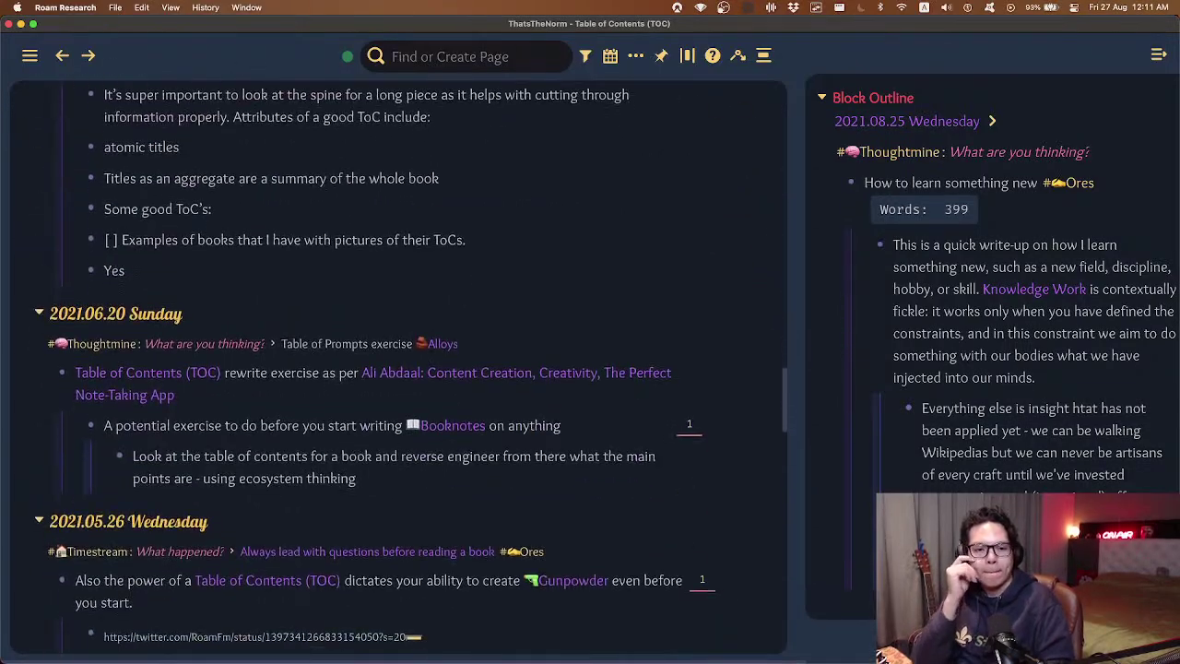
scroll(397, 369, "down", 20)
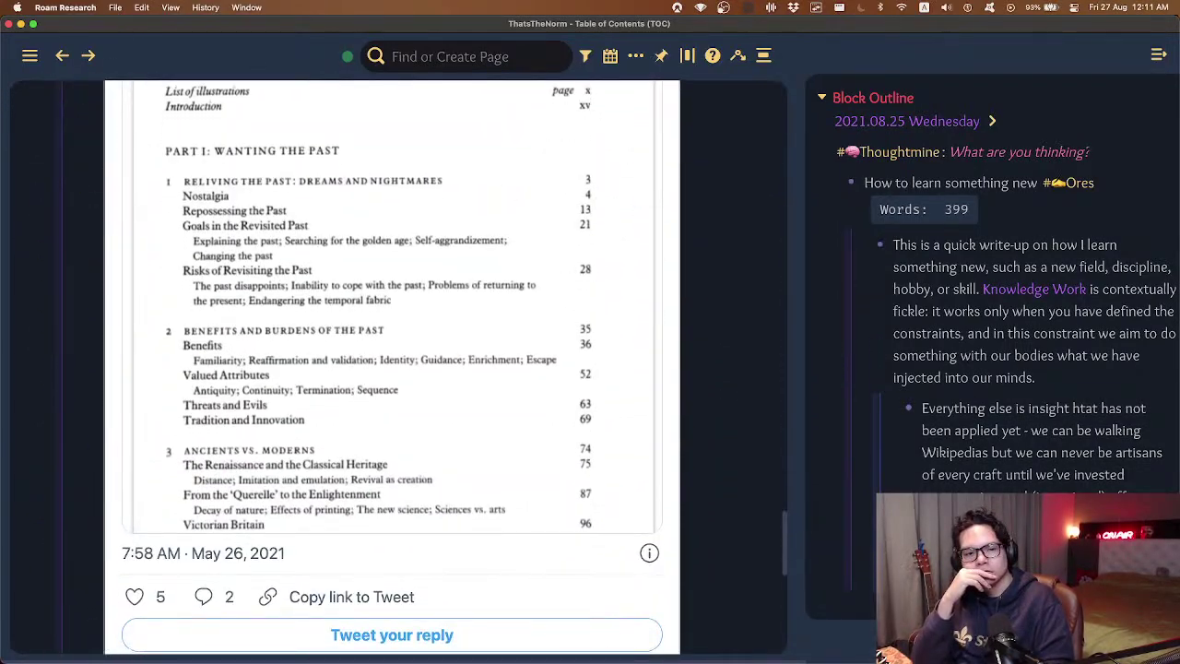
scroll(396, 369, "up", 10)
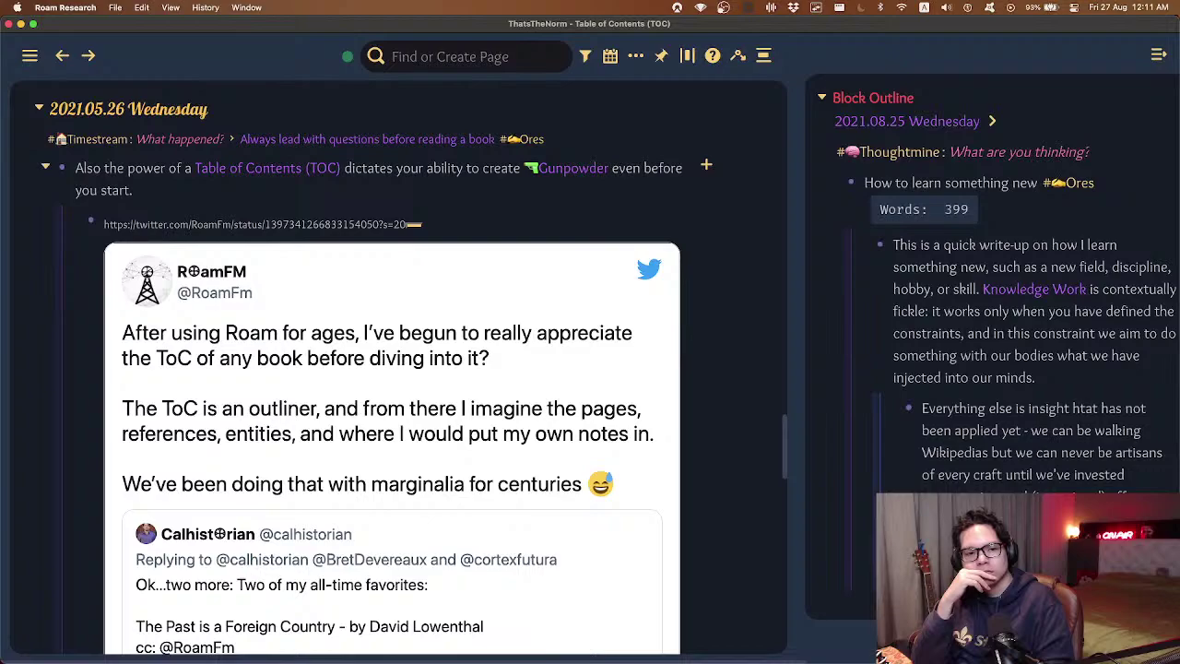
scroll(396, 369, "down", 4)
scroll(396, 369, "up", 1)
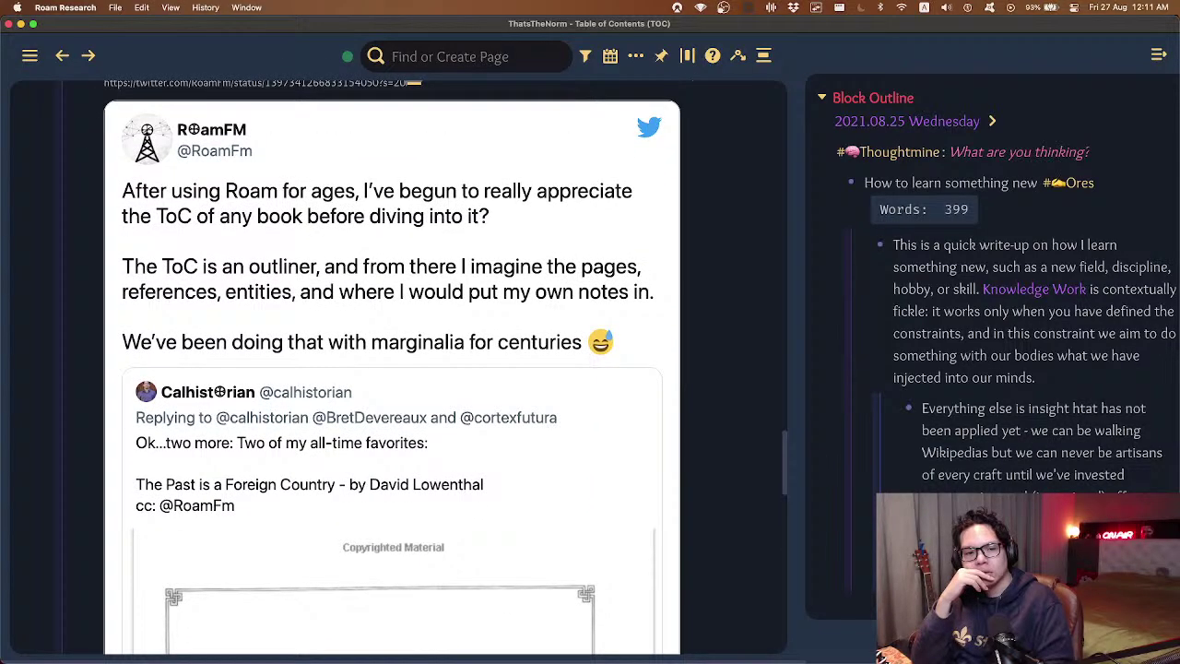
scroll(397, 368, "down", 8)
scroll(396, 369, "up", 10)
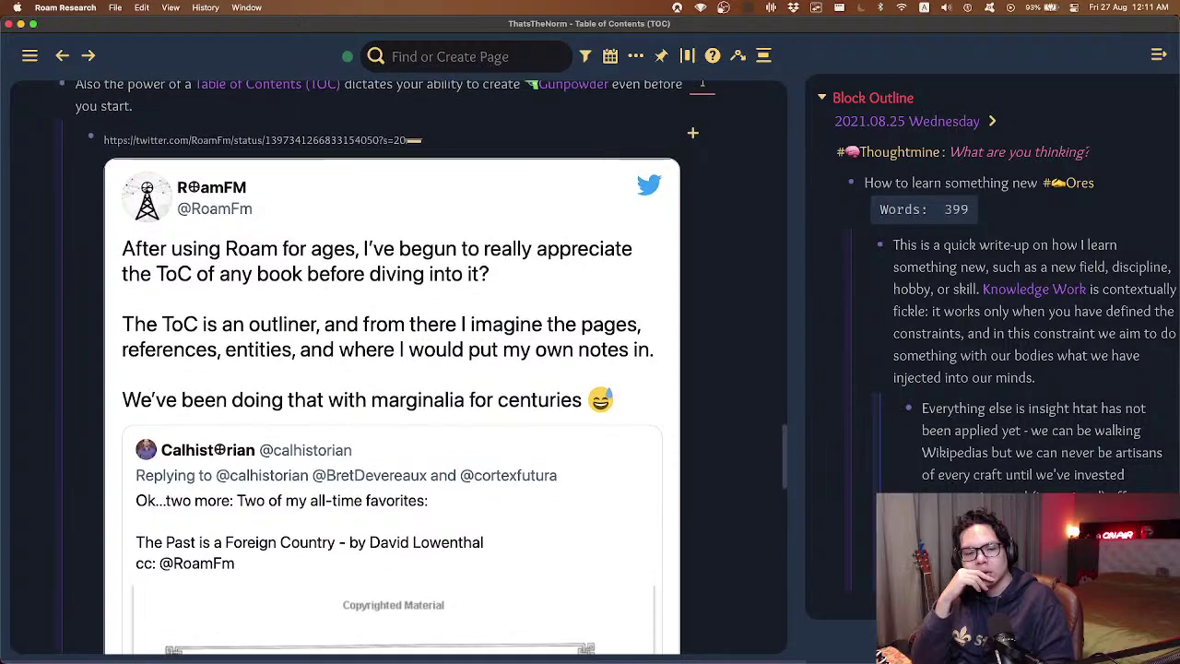
scroll(397, 369, "down", 12)
scroll(397, 369, "up", 9)
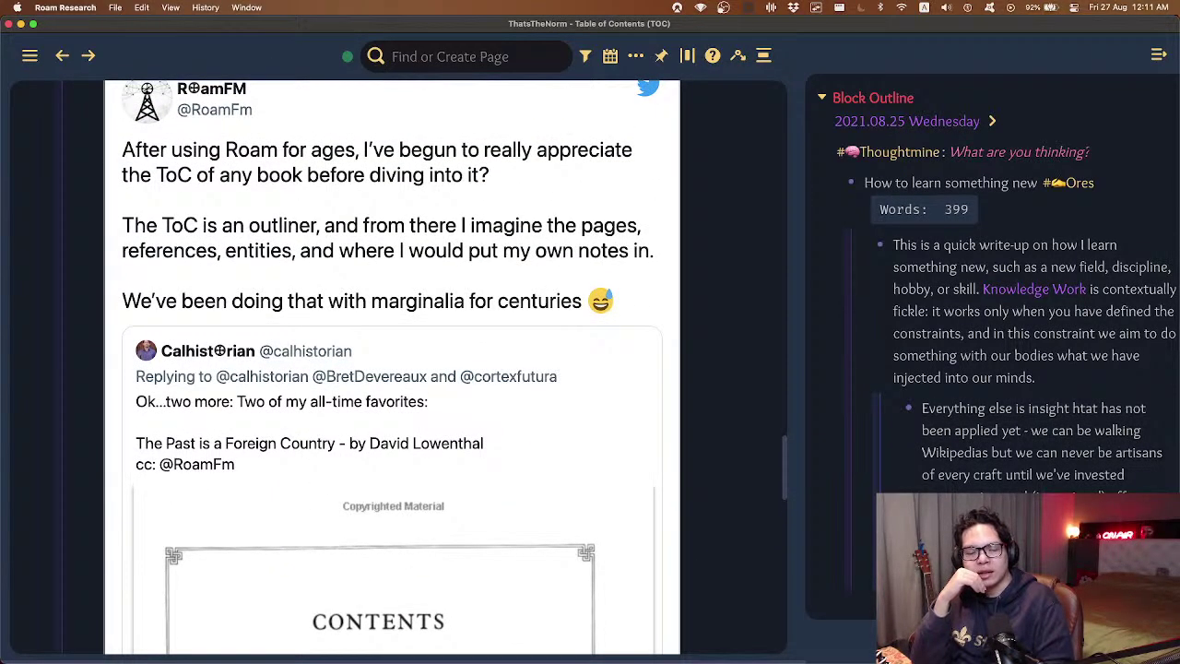
scroll(397, 369, "down", 9)
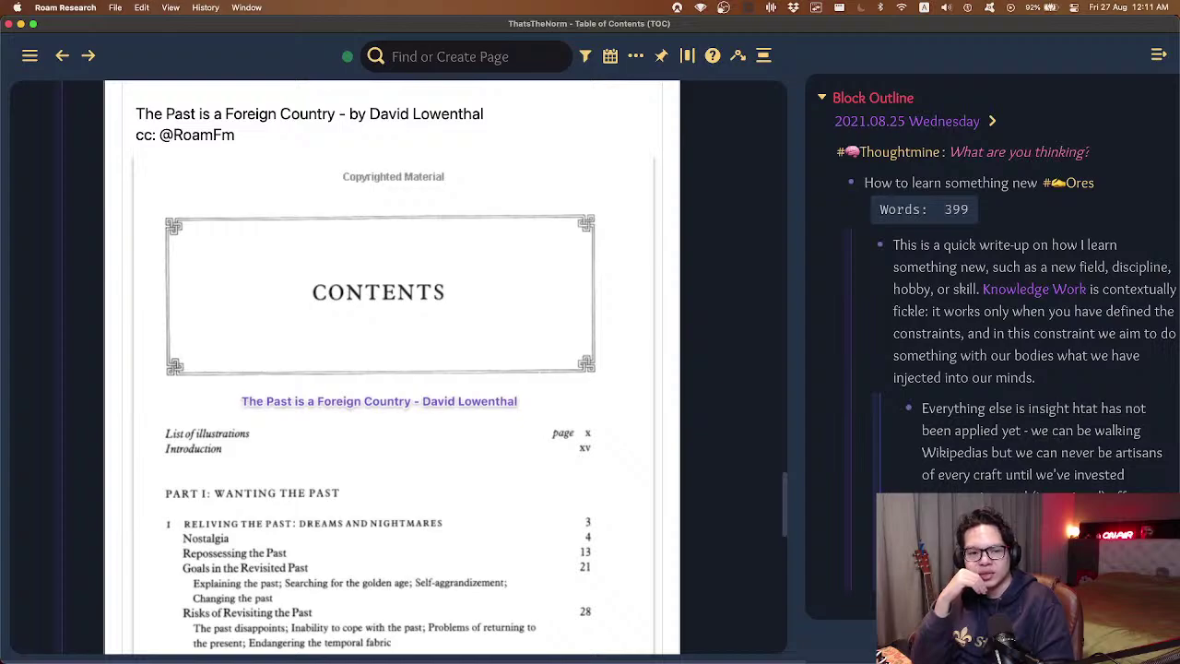
scroll(396, 368, "down", 8)
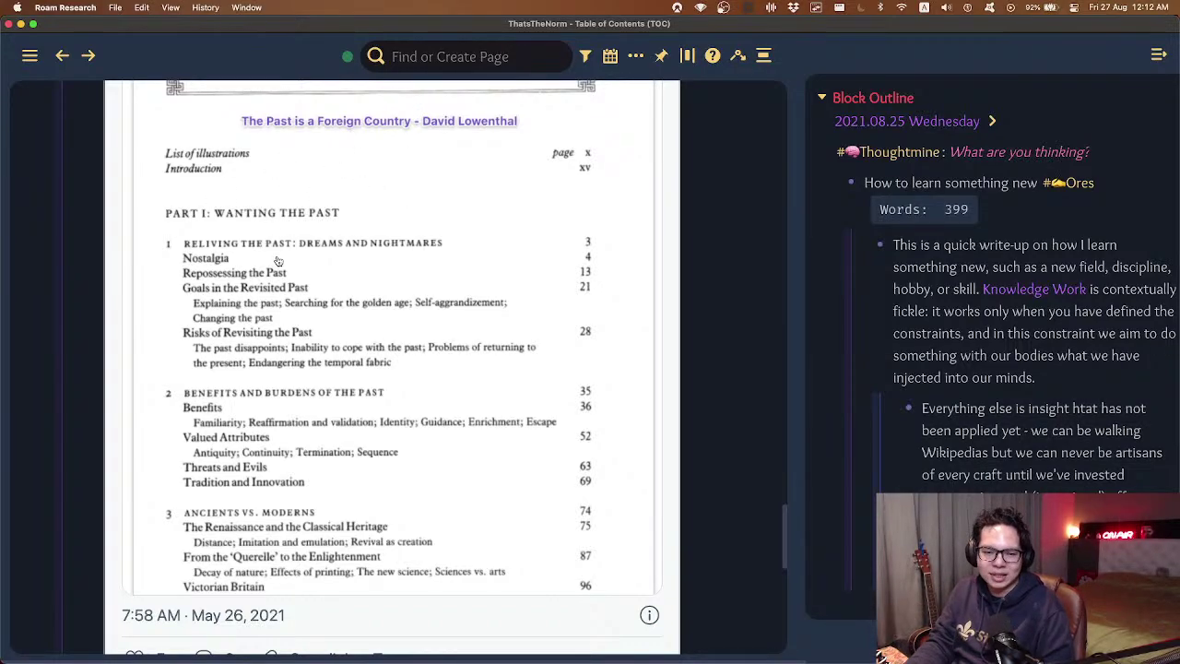
scroll(273, 244, "down", 3)
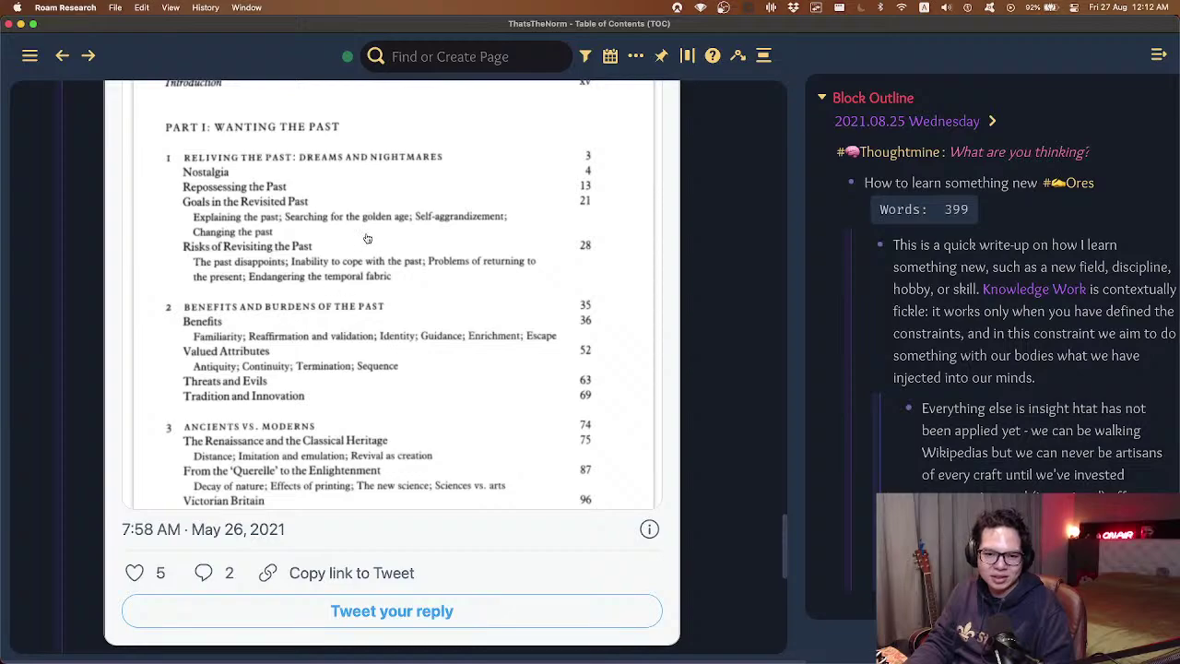
- Examine the 2021.03.29 linked reference on Table of Contents writing, from "1 line" to the blog post template constraints
scroll(330, 229, "down", 7)
scroll(330, 234, "down", 2)
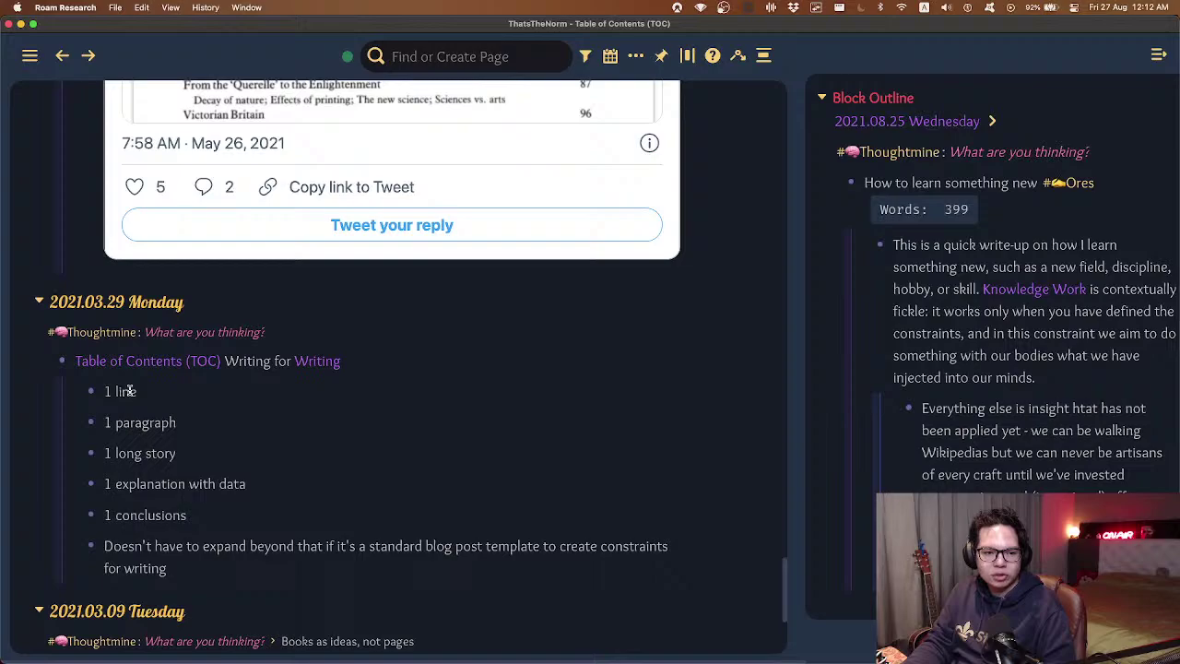
left_click_drag(129, 391, 189, 484)
left_click(191, 483)
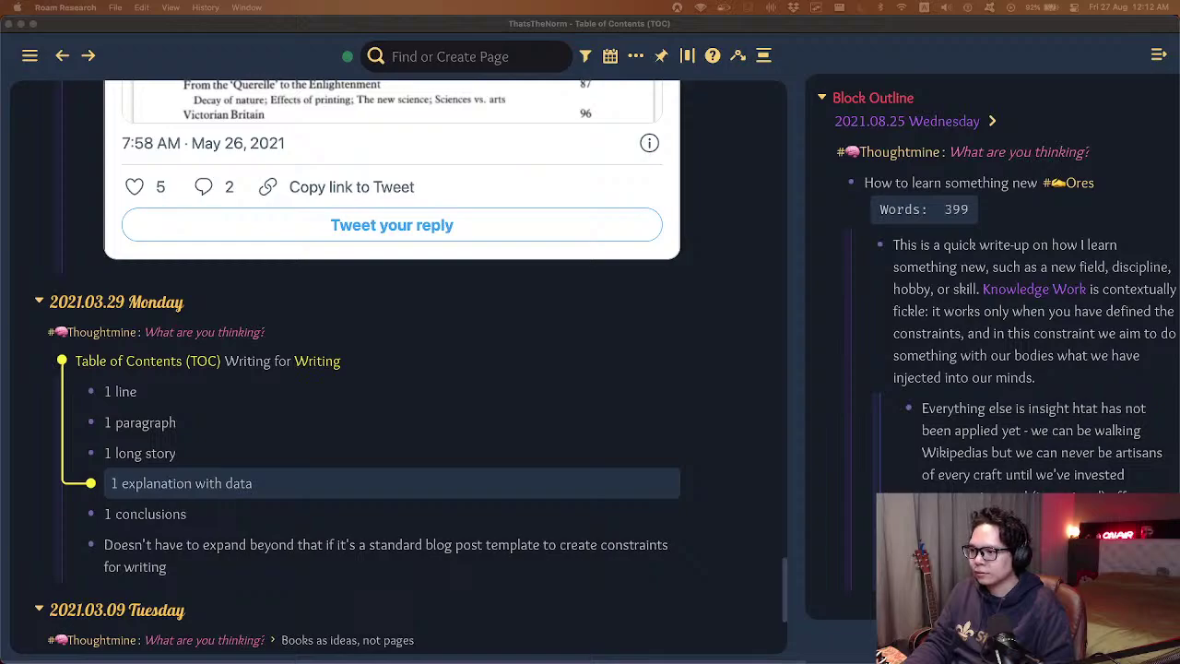
left_click(152, 403)
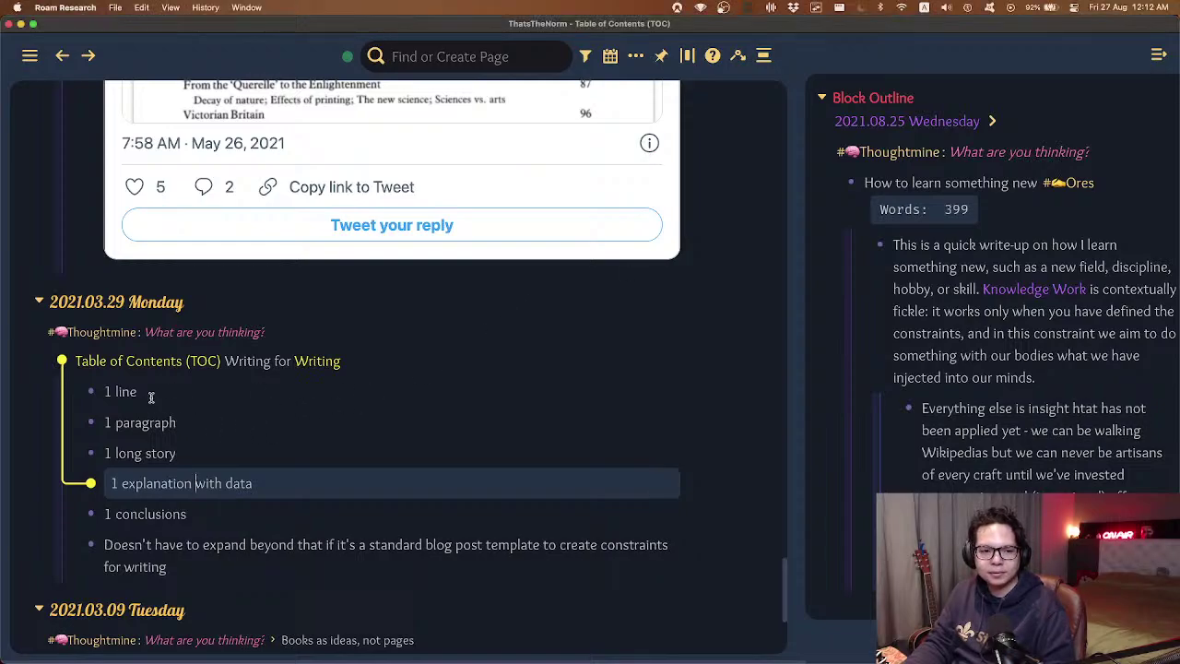
left_click(181, 390)
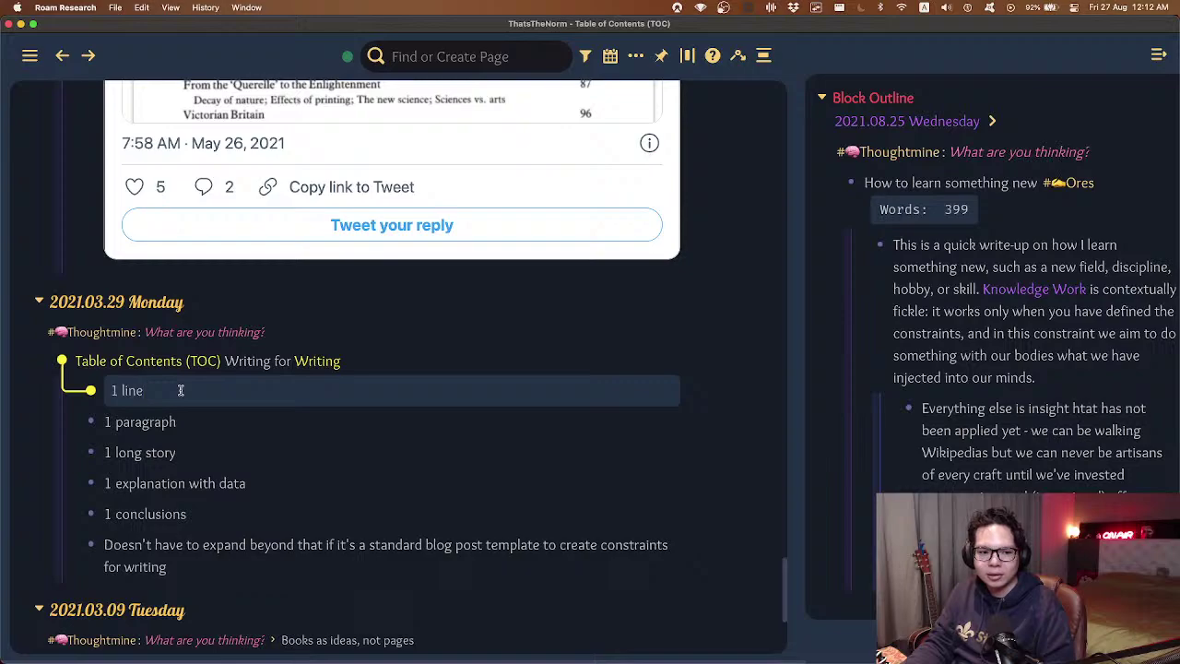
left_click_drag(181, 390, 270, 535)
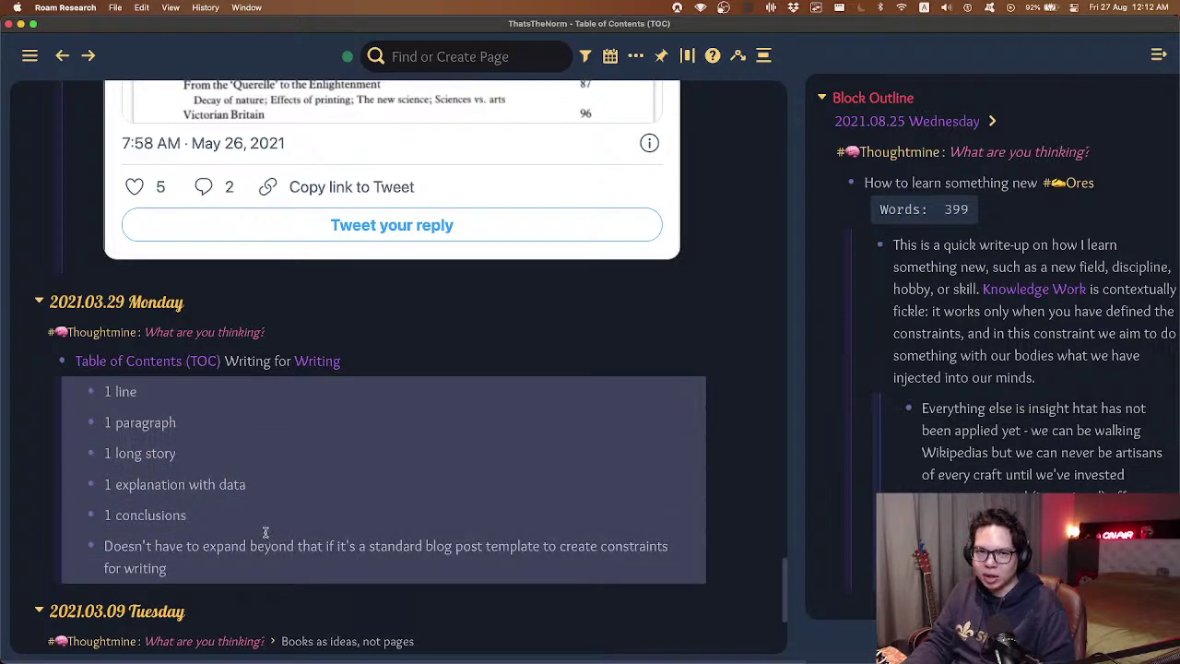
left_click(230, 413)
left_click(228, 390)
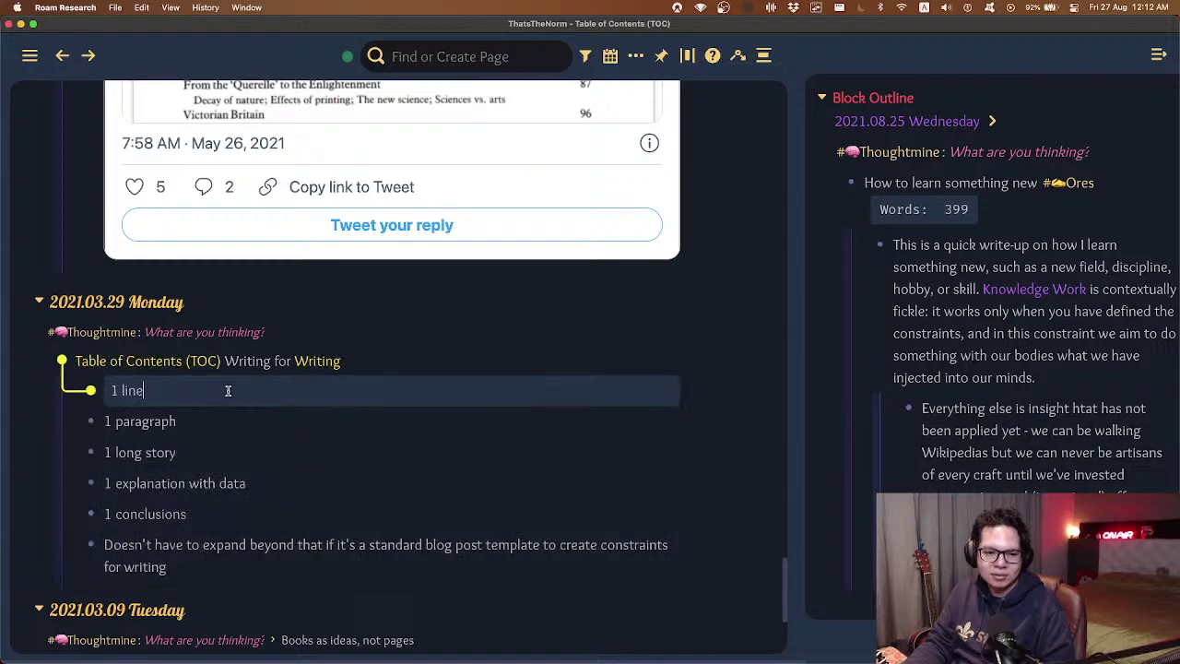
scroll(228, 390, "down", 3)
scroll(231, 277, "up", 4)
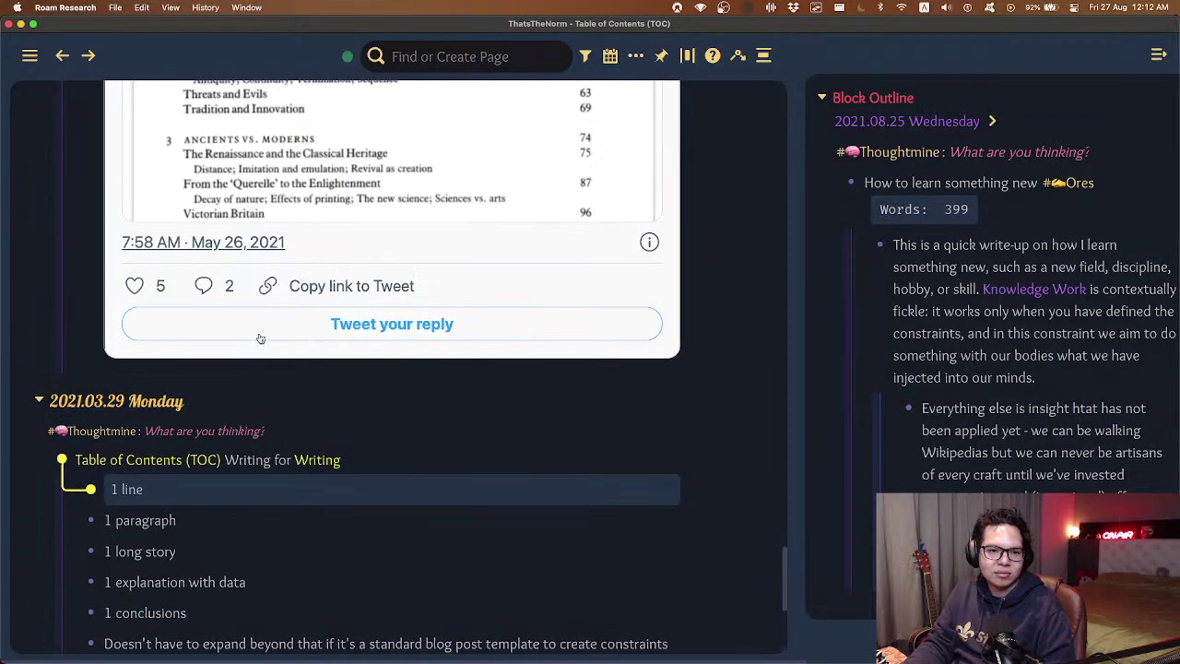
scroll(234, 189, "down", 3)
scroll(221, 184, "down", 3)
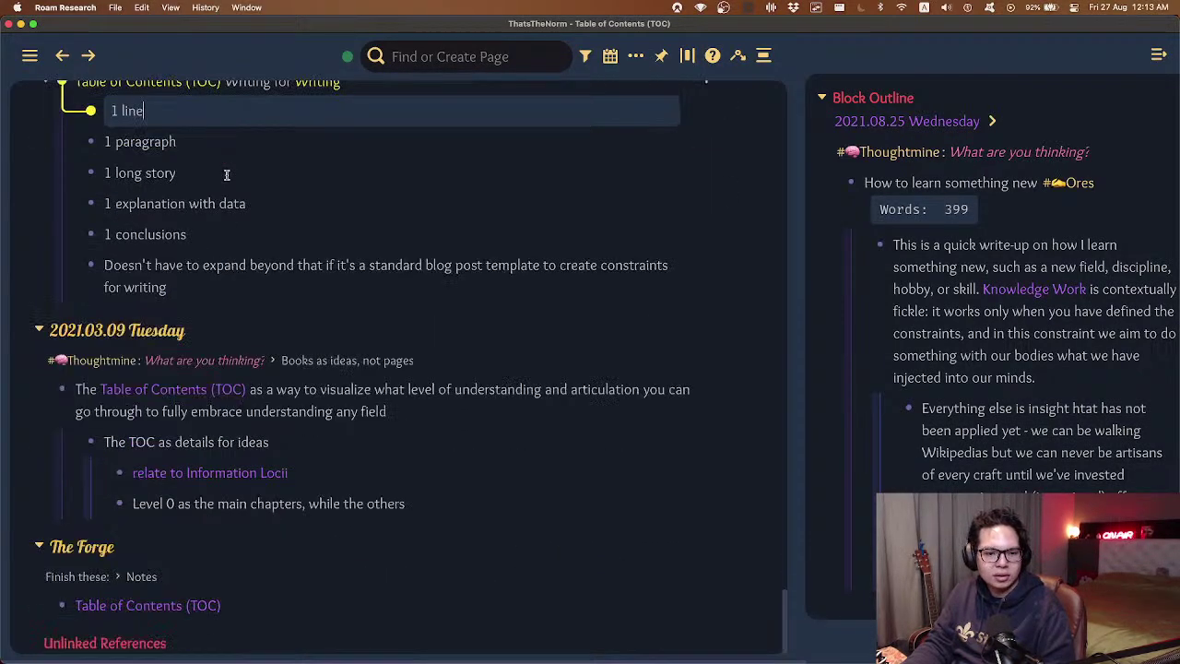
- Read the 2021.03.09 linked reference on the TOC as a way to visualize the level of understanding and articulation
left_click(335, 393)
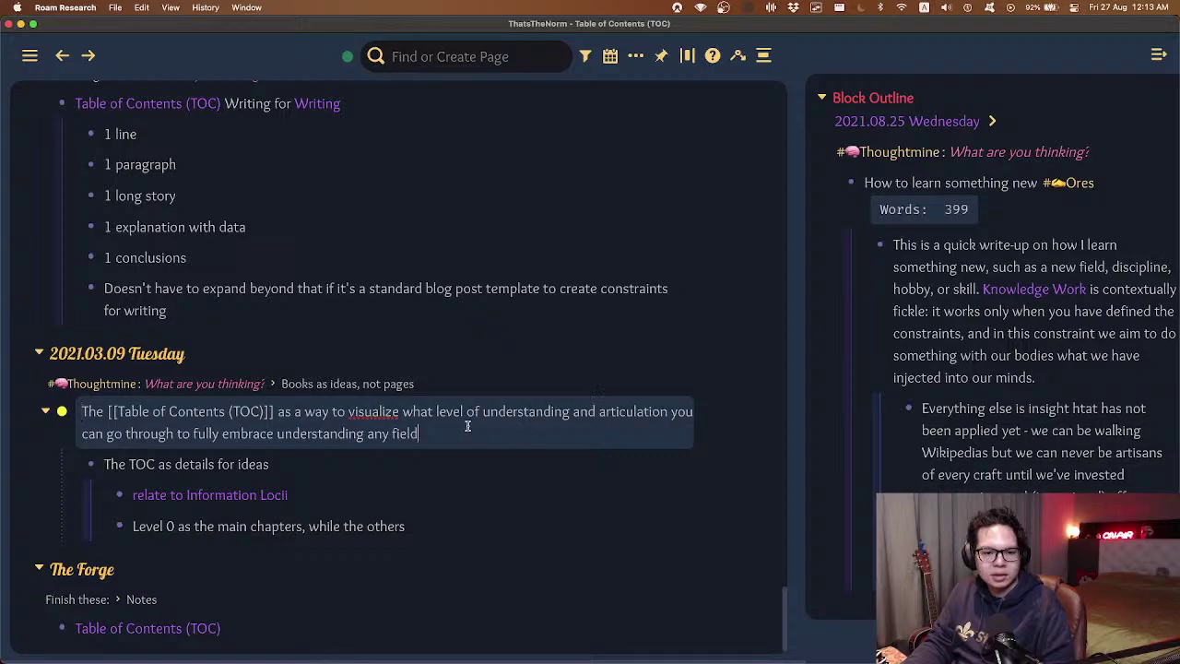
left_click_drag(330, 423, 601, 419)
left_click(522, 414)
left_click_drag(489, 411, 617, 411)
left_click(667, 411)
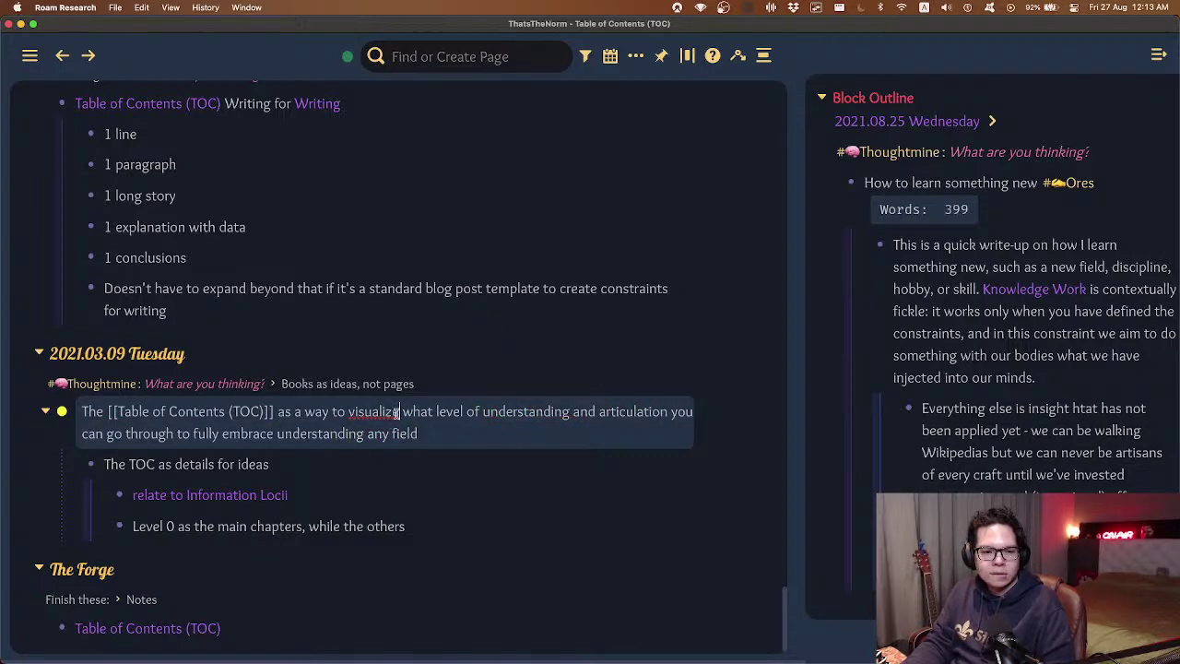
- Return to the page's Ores outline and focus the view on the "The Advantage" block
key("Escape")
left_click(129, 412)
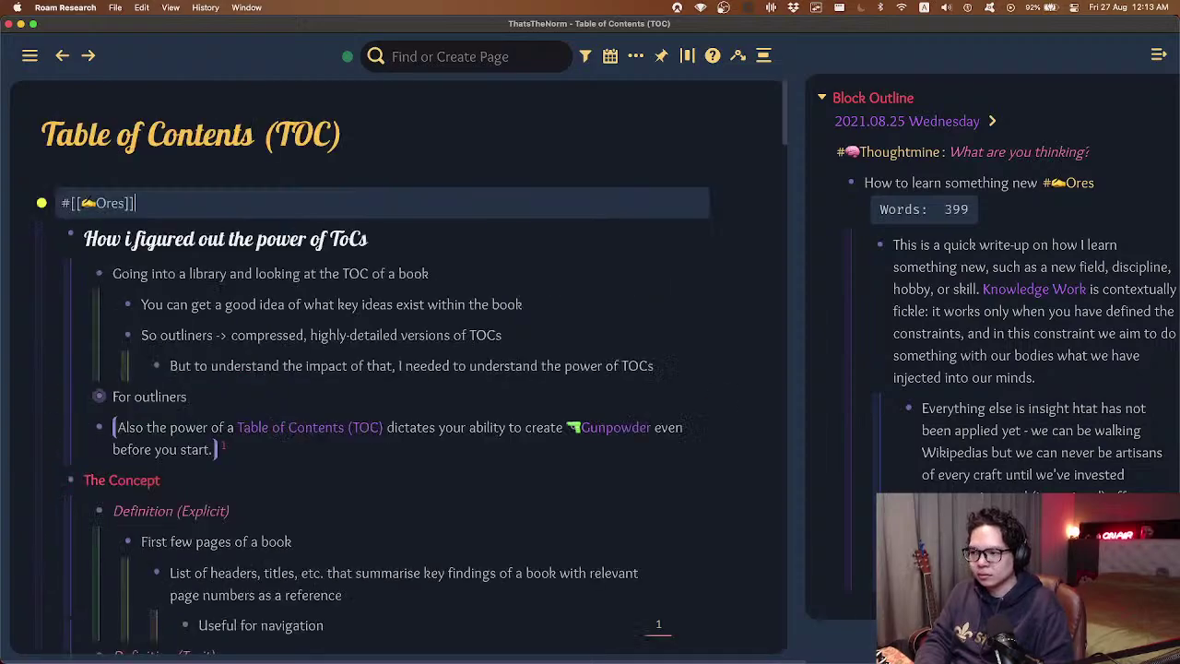
key("Escape")
key("g")
scroll(398, 369, "down", 5)
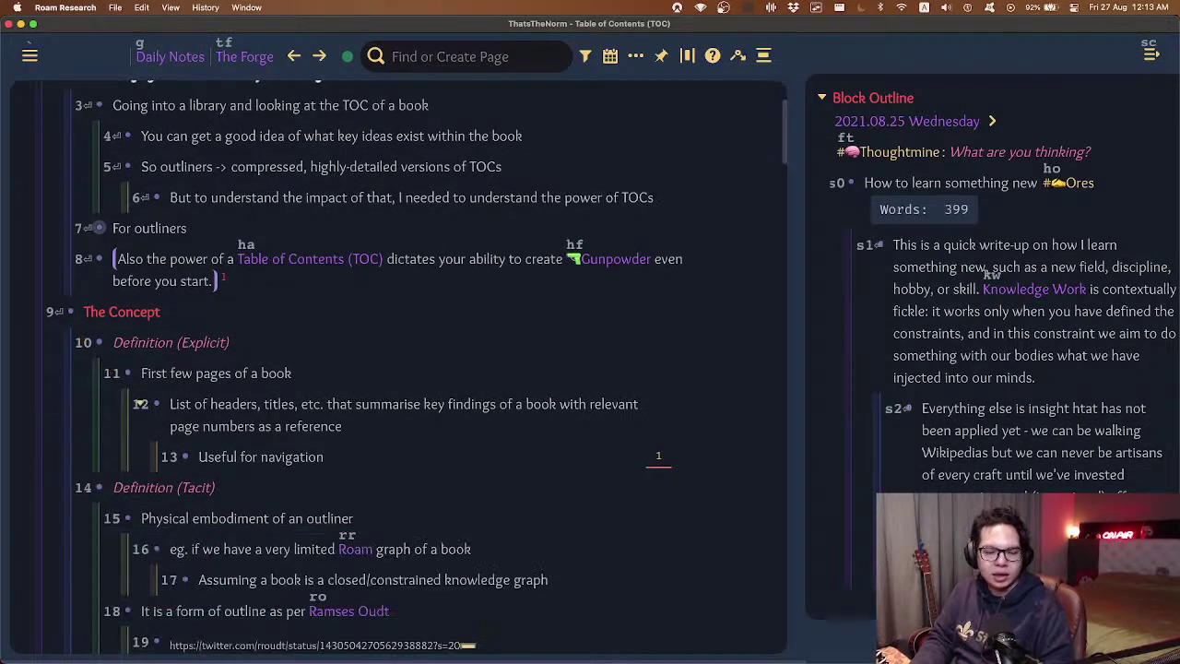
scroll(139, 379, "down", 6)
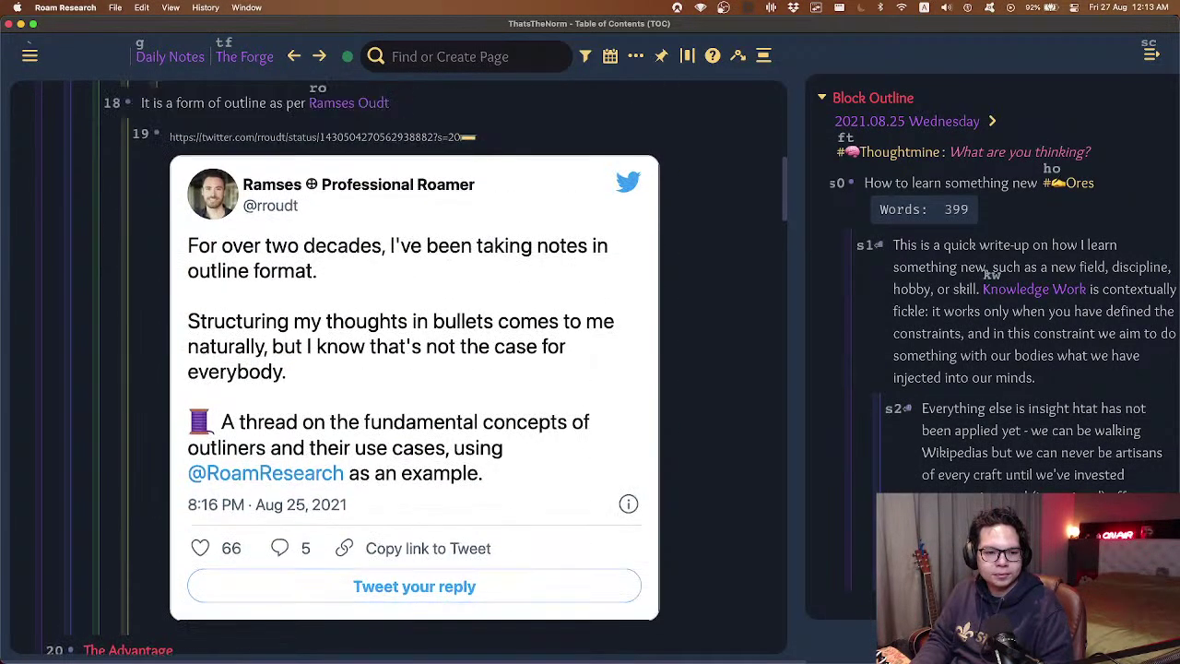
key("2")
key("0")
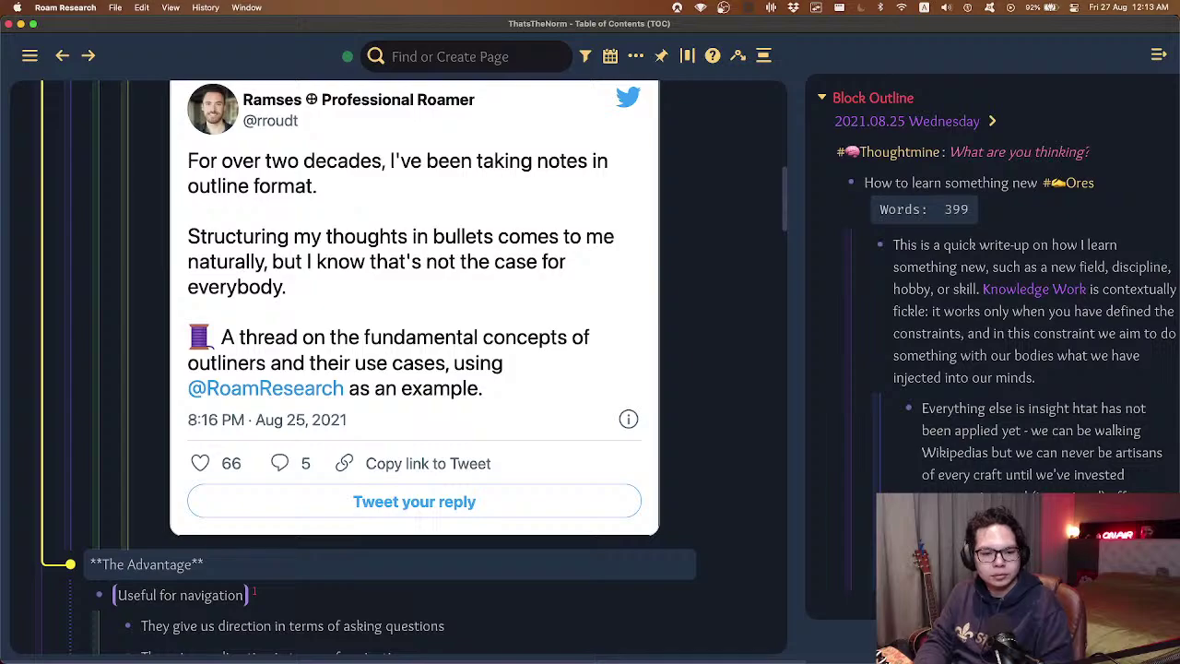
key("super+period")
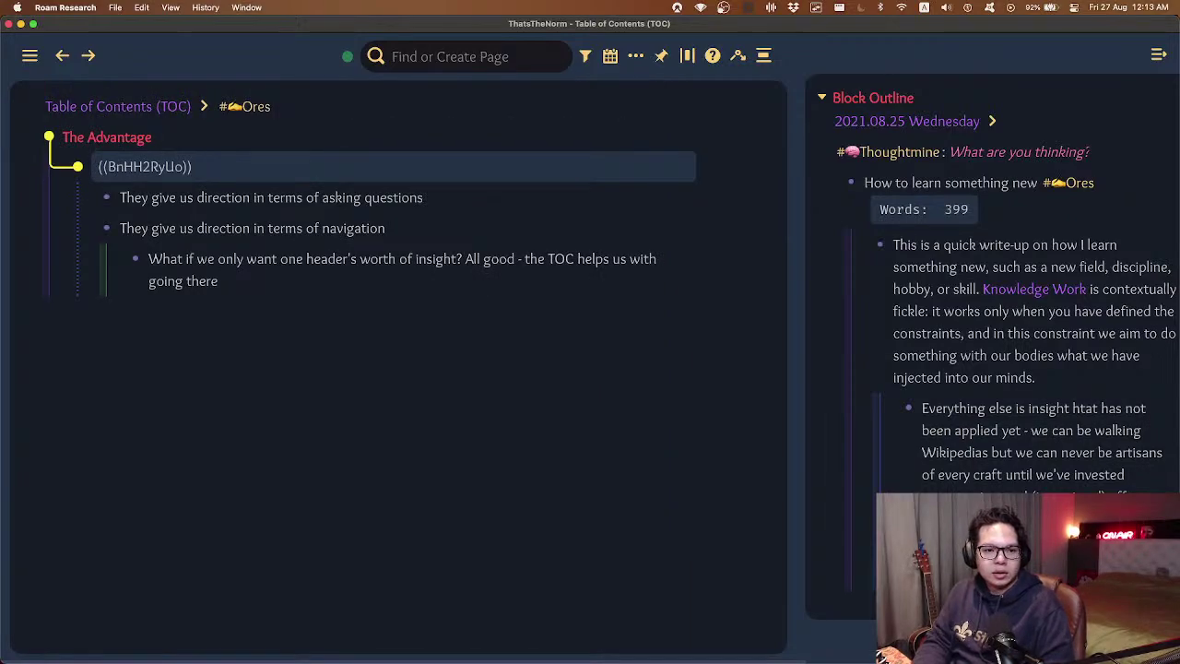
- Collapse "Useful for navigation" and add below it a block reference to the 2021.03.09 note on visualizing the level of understanding
key("super+Up")
key("Return")
type("((ojE7b3V4j))")
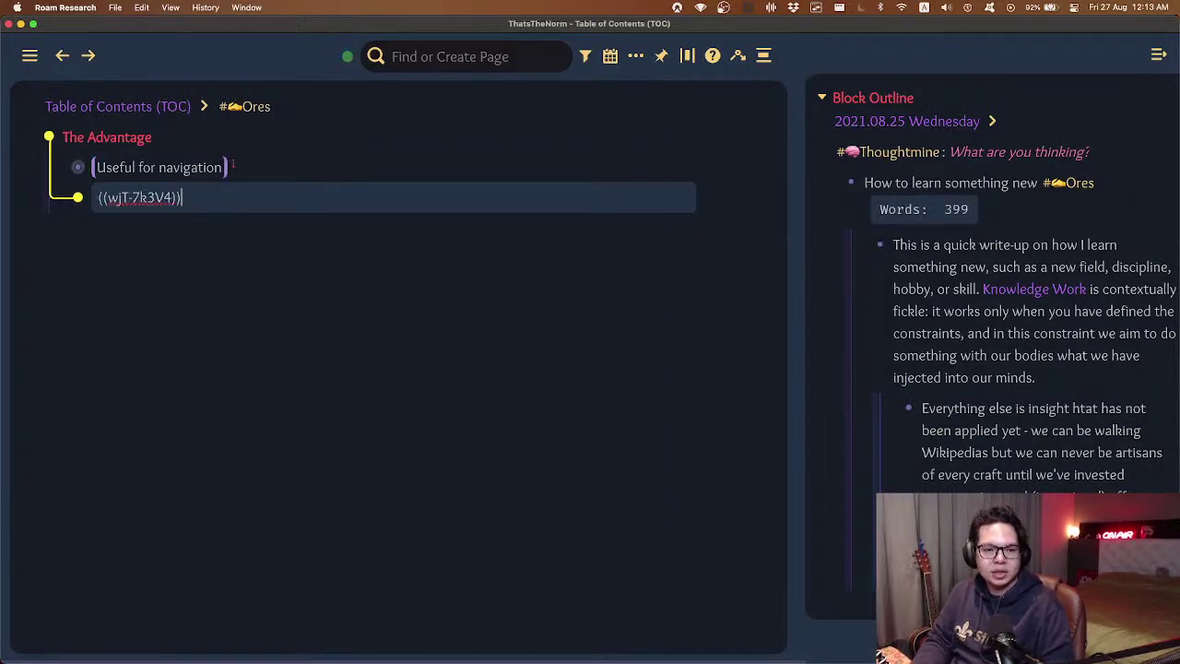
- Replace the new block reference under "The Advantage" with a block embed of the original note
key("Up")
right_click(346, 212)
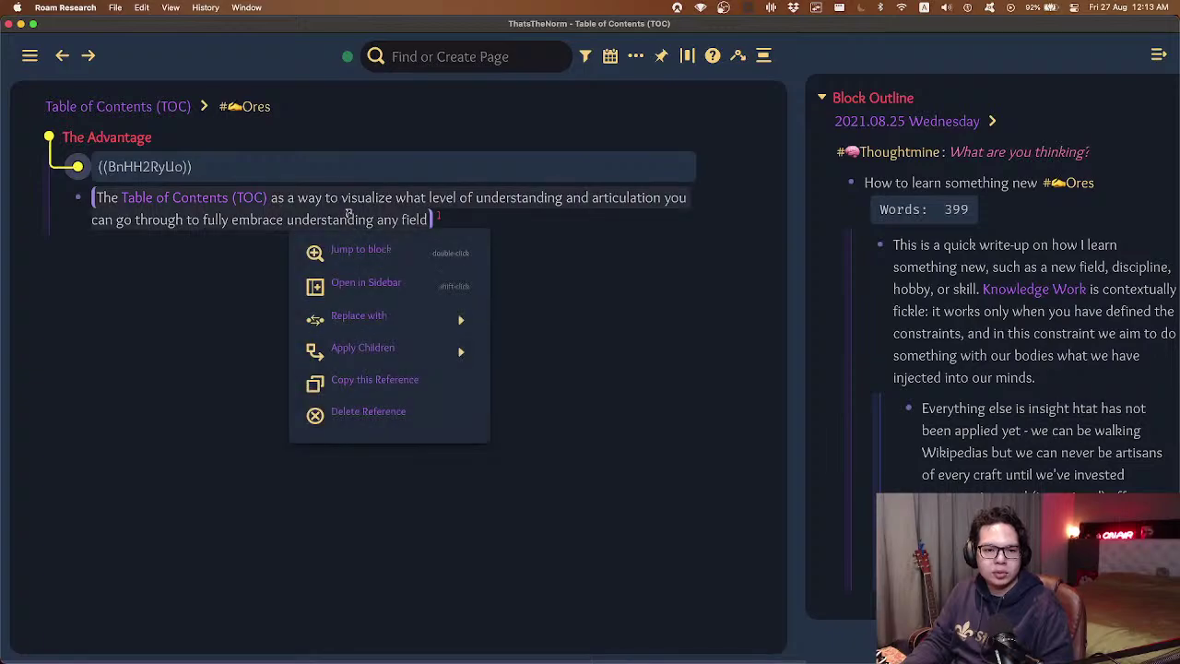
mouse_move(421, 316)
left_click(539, 334)
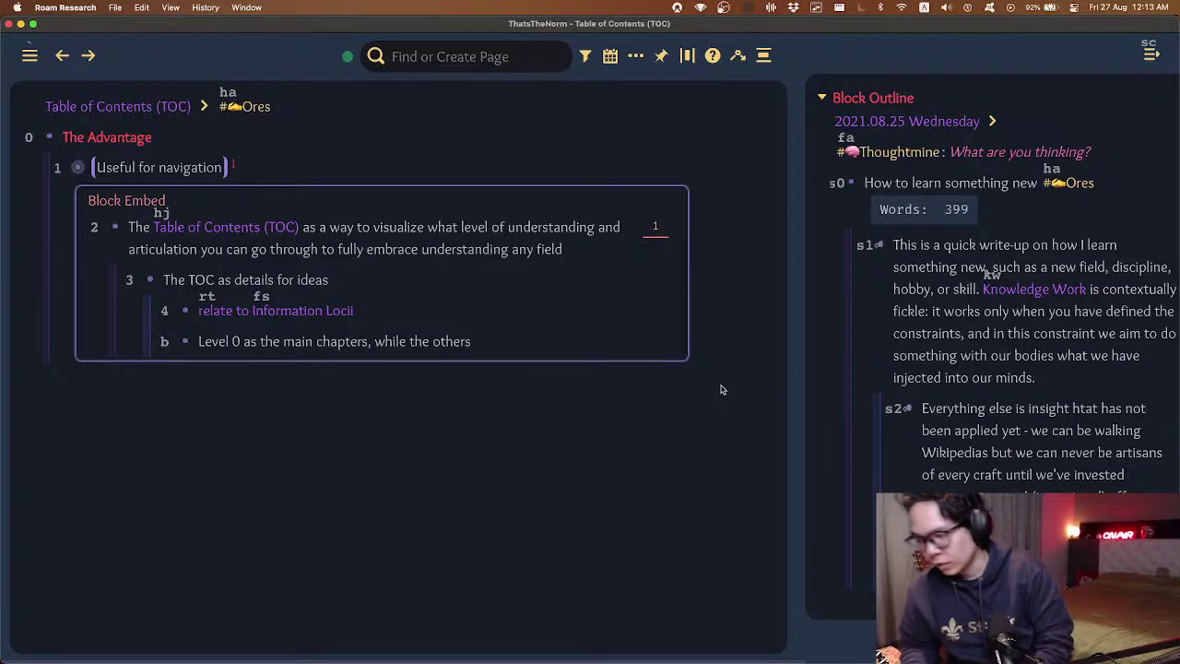
- Inside the embedded note, add a child block reading "If we were to create an imaginary book, what would the TOC include?"
key("b")
key("Return")
key("shift+Tab")
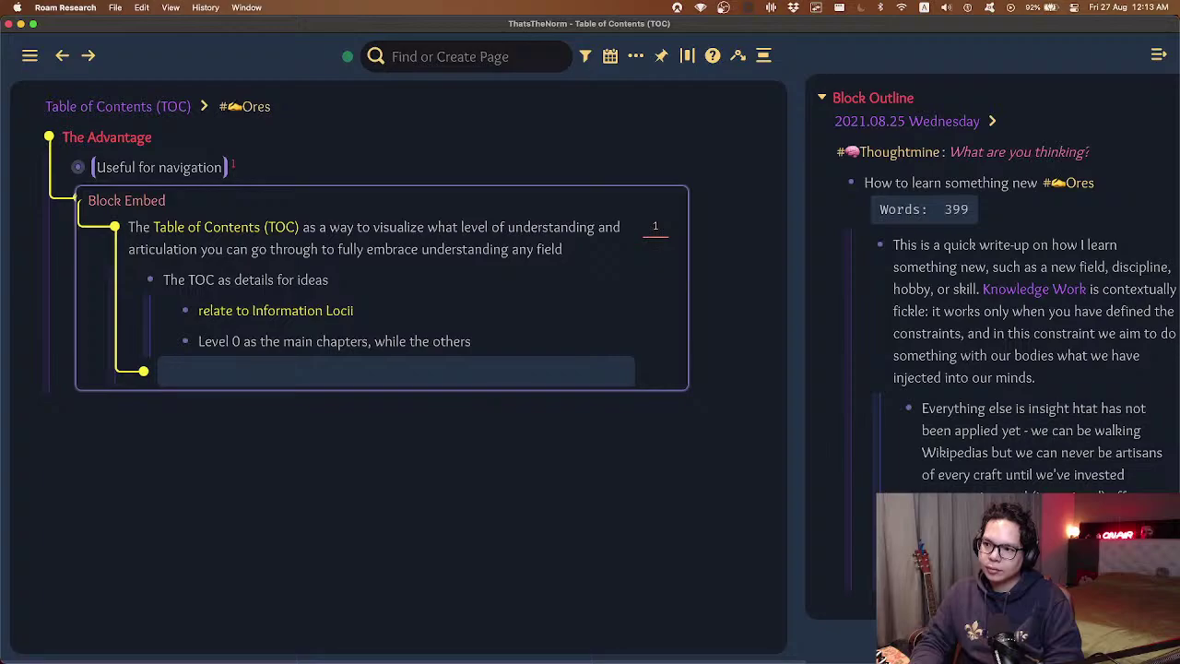
type("If we")
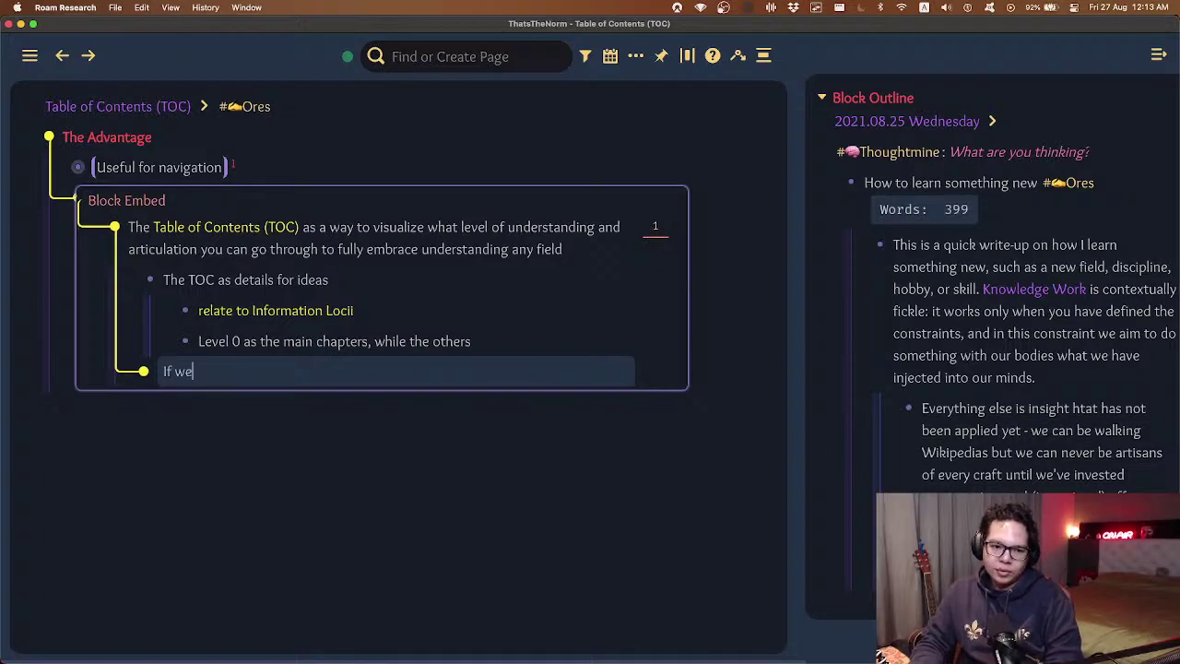
type(" were to create an imagi")
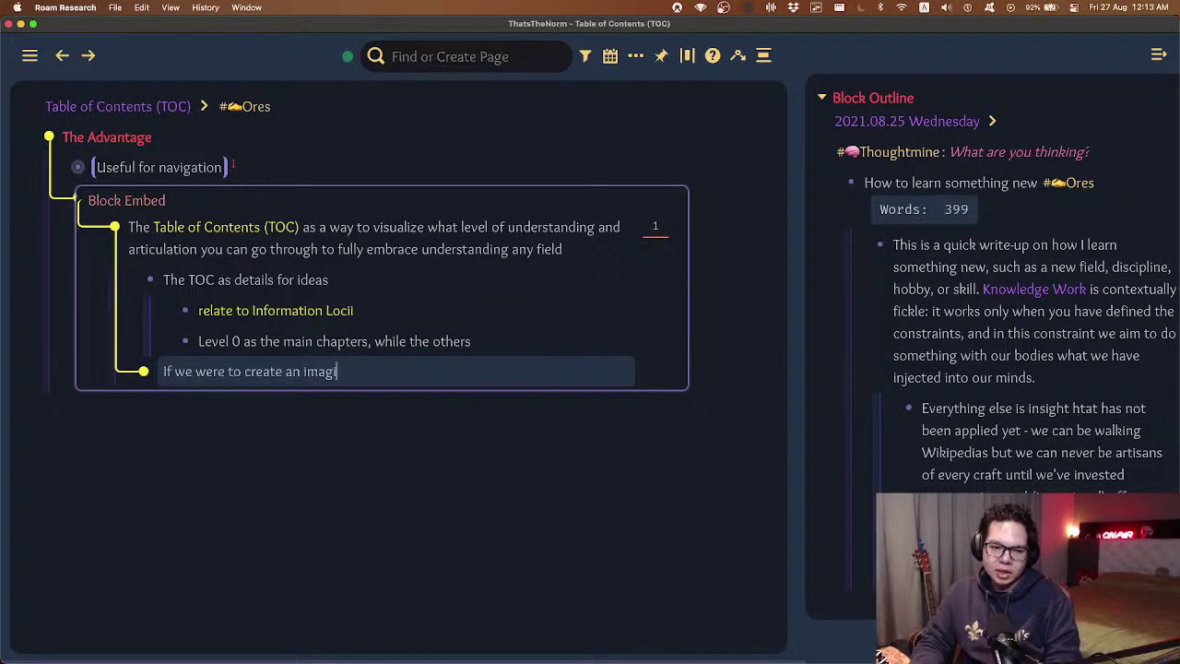
type("nary book, what would be")
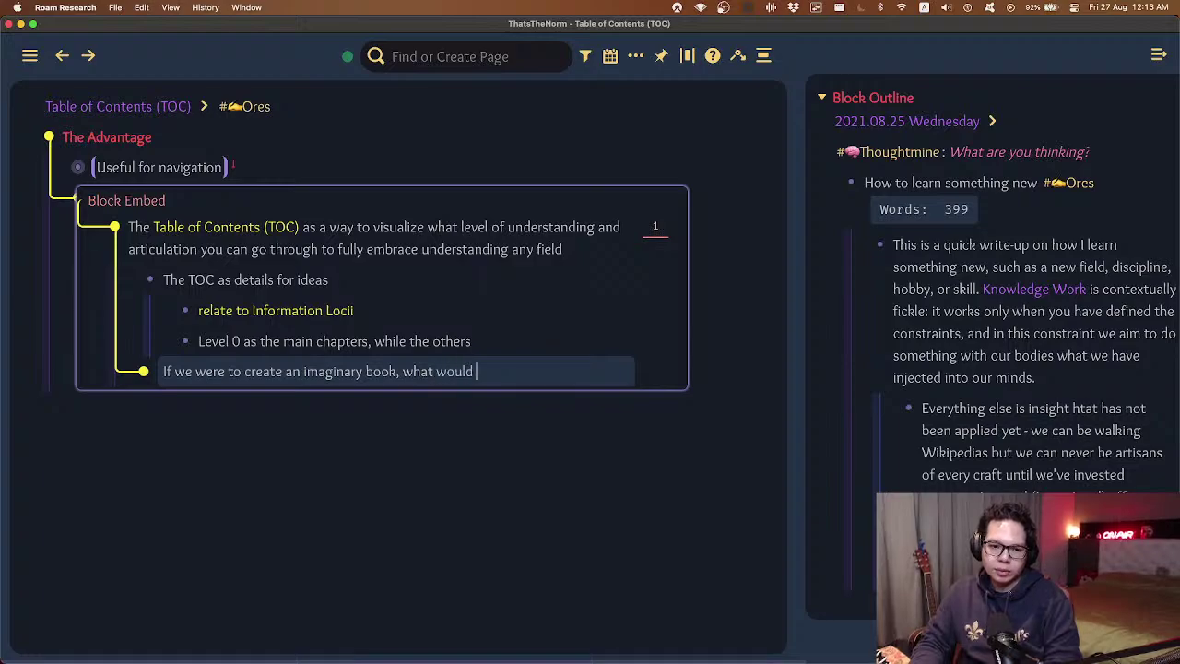
key("BackSpace")
type("the TOC include?")
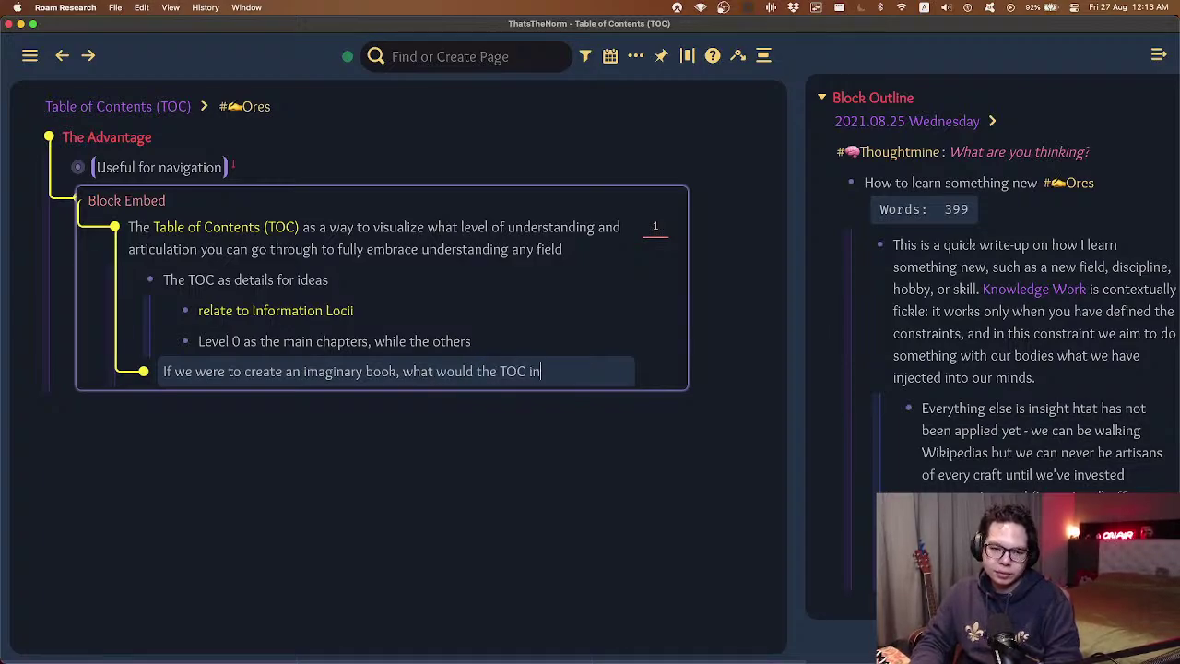
- Nest "Good test to figuring out how well-versed you are" under the imaginary book question
key("Return")
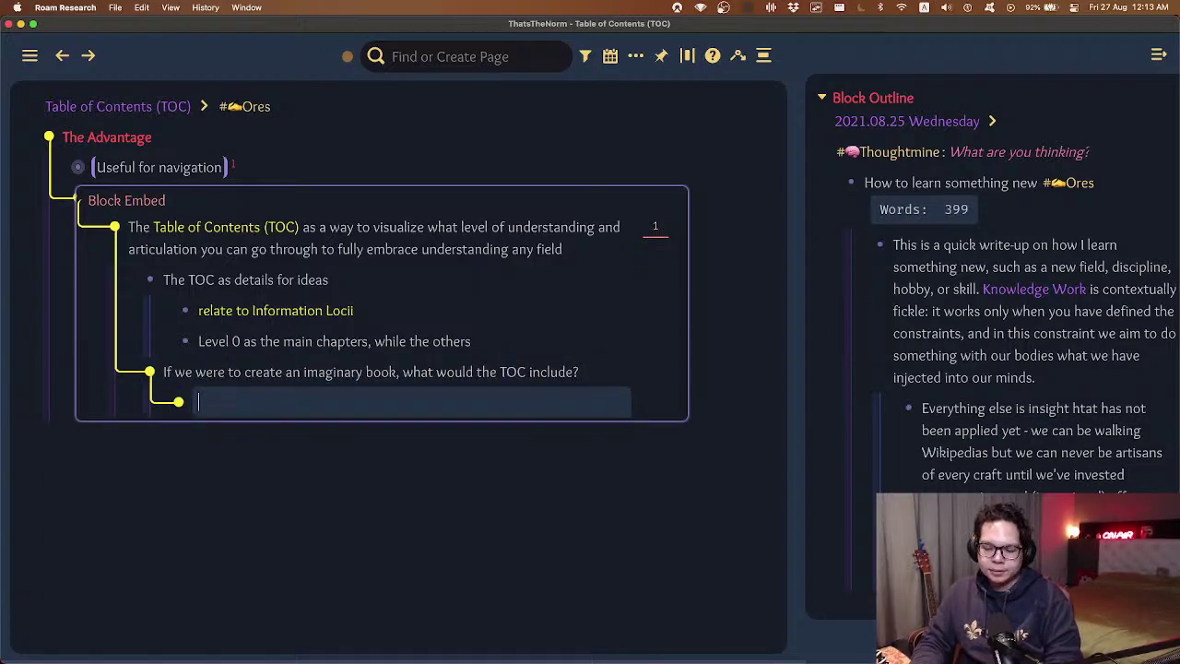
type("Good test to figur")
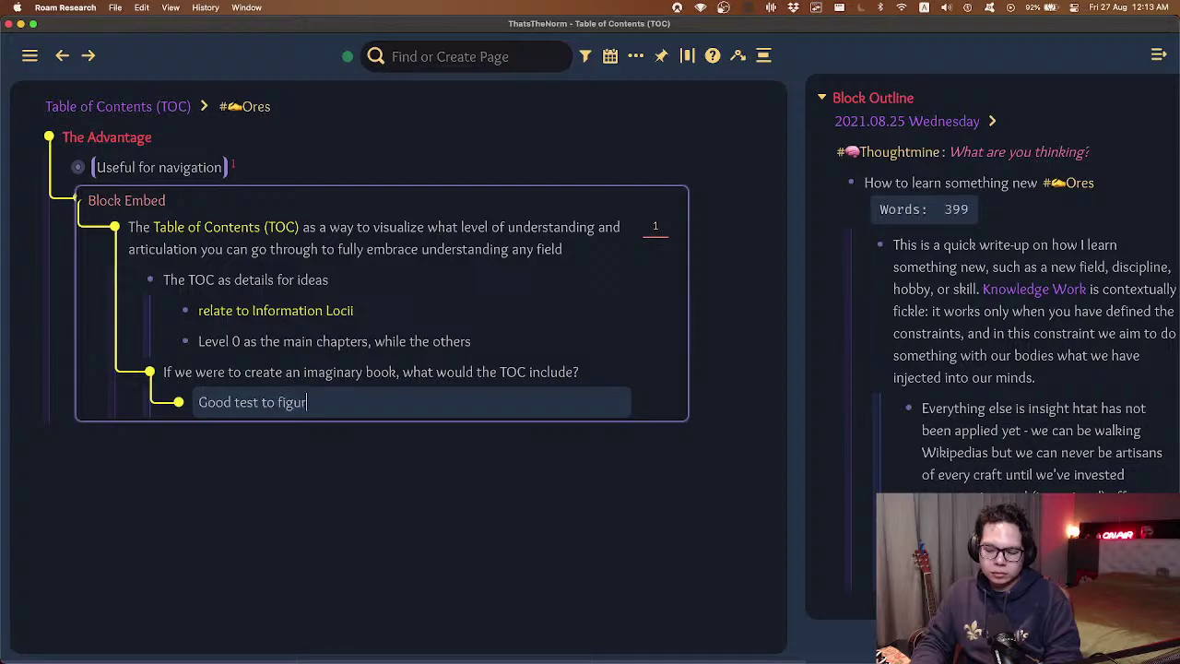
type("ing out how well-versed you are")
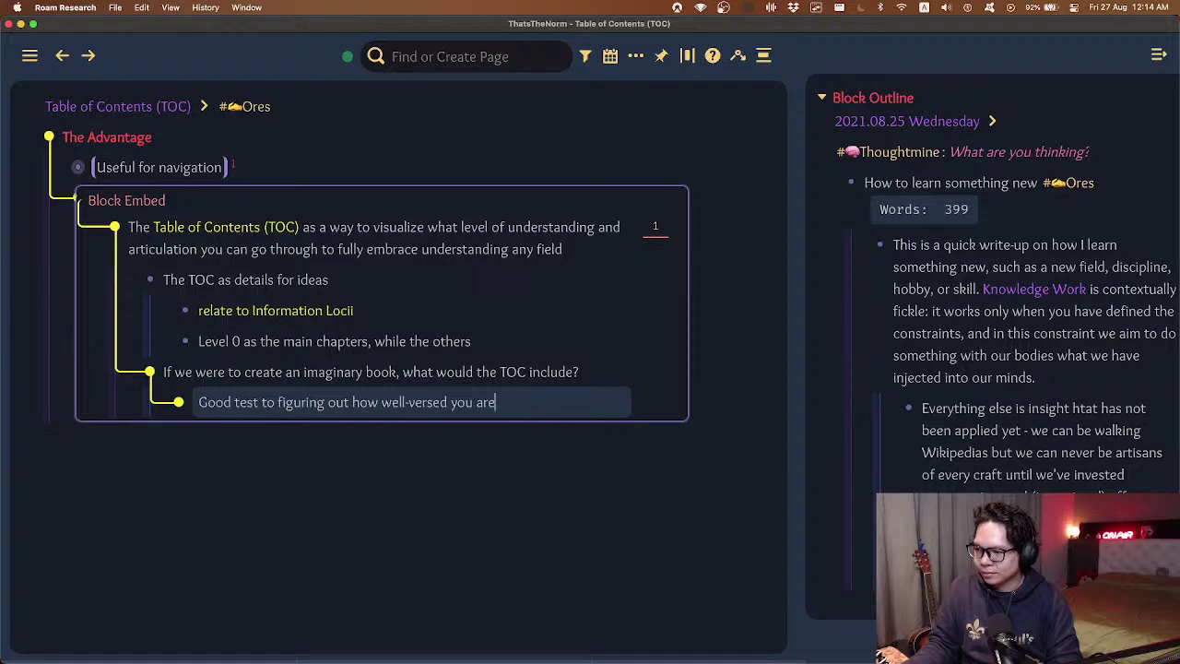
key("super+Tab")
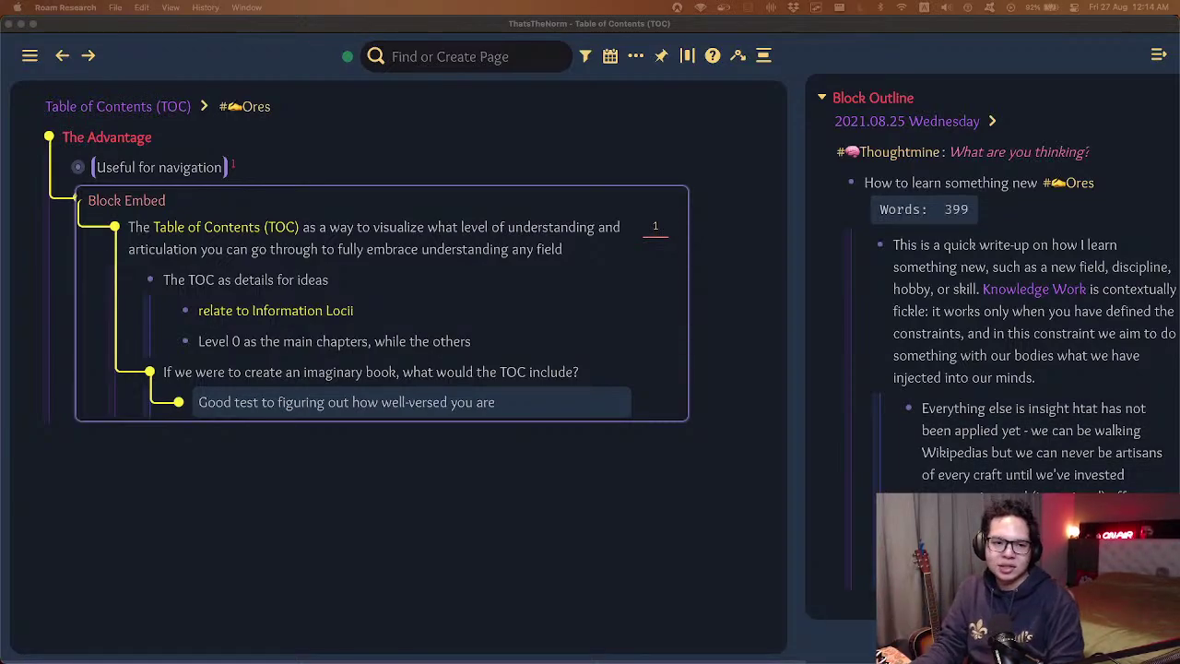
- Widen the focus from "The Advantage" to the page's whole Ores outline and skim it down to the Progression Log
left_click(247, 131)
key("super+comma")
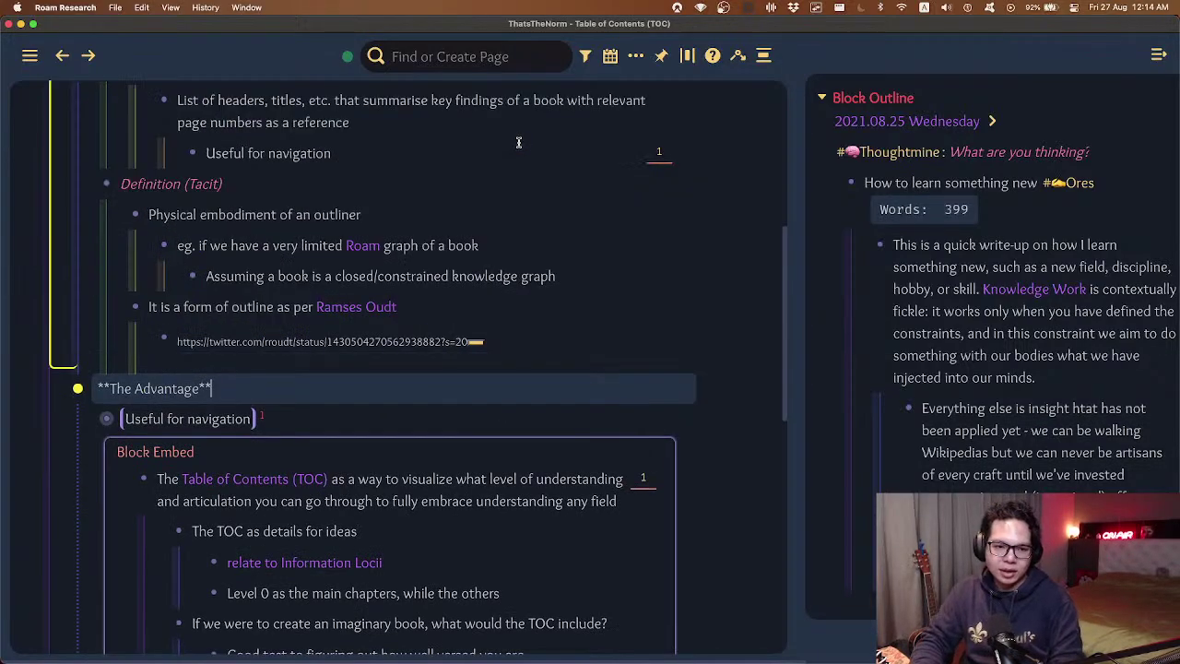
scroll(518, 143, "down", 15)
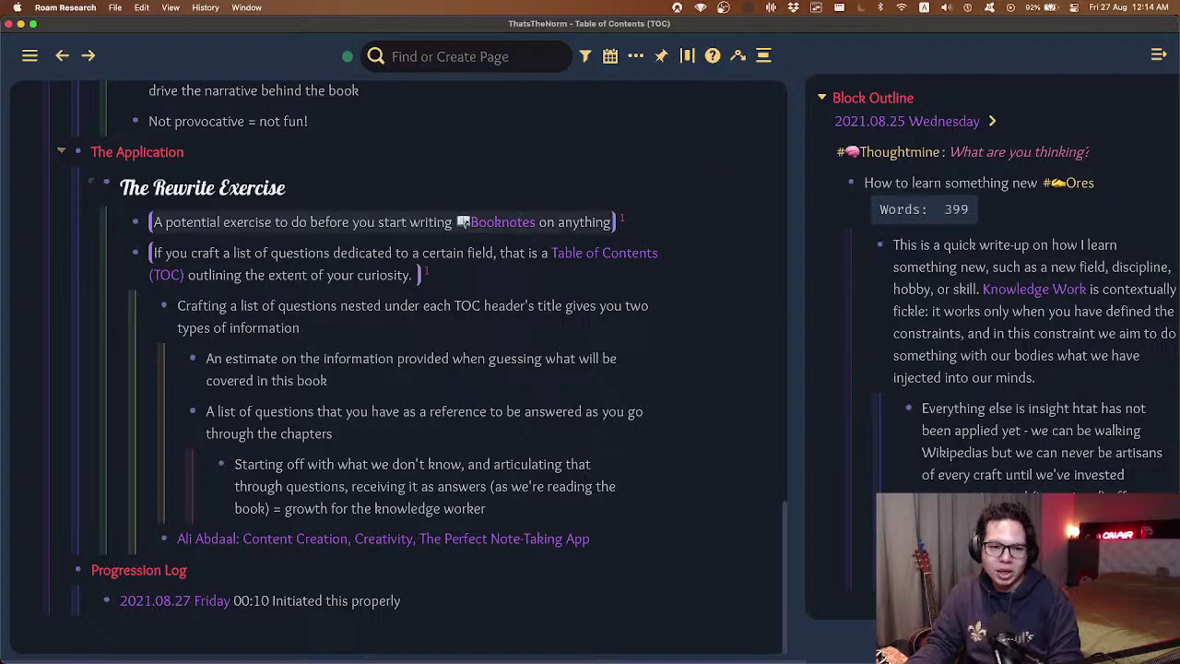
scroll(415, 184, "up", 15)
- Return to the full Table of Contents (TOC) page and review its outline, linked references and the sidebar pages
left_click(320, 144)
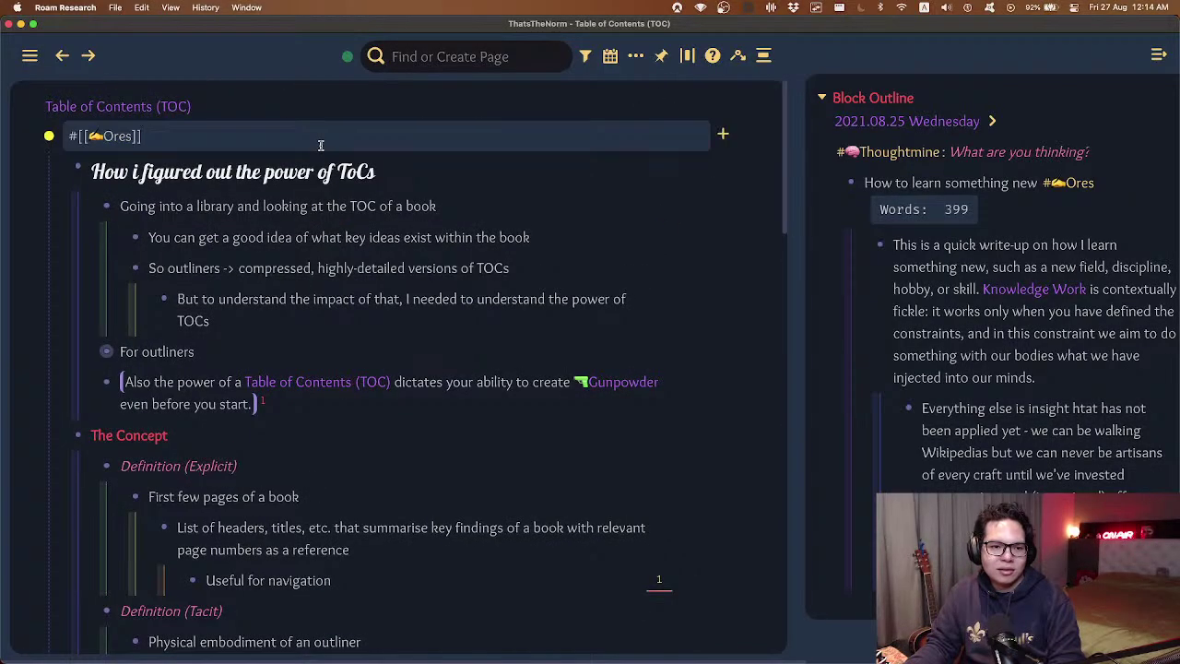
scroll(296, 125, "up", 2)
scroll(430, 268, "down", 15)
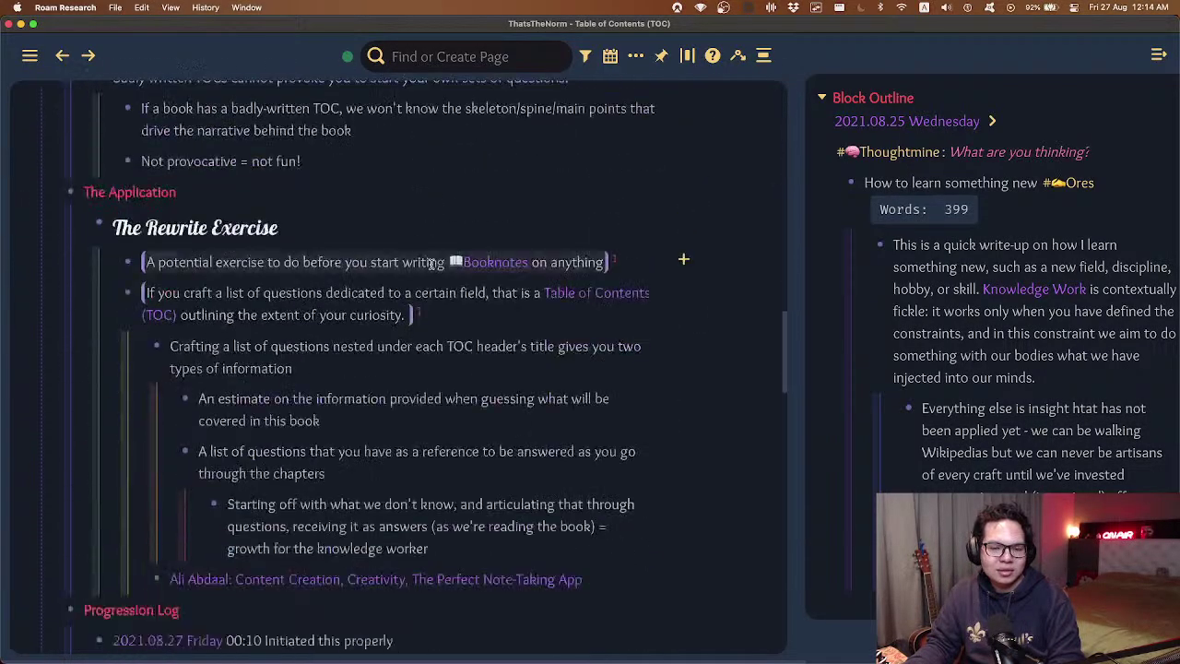
scroll(430, 268, "down", 15)
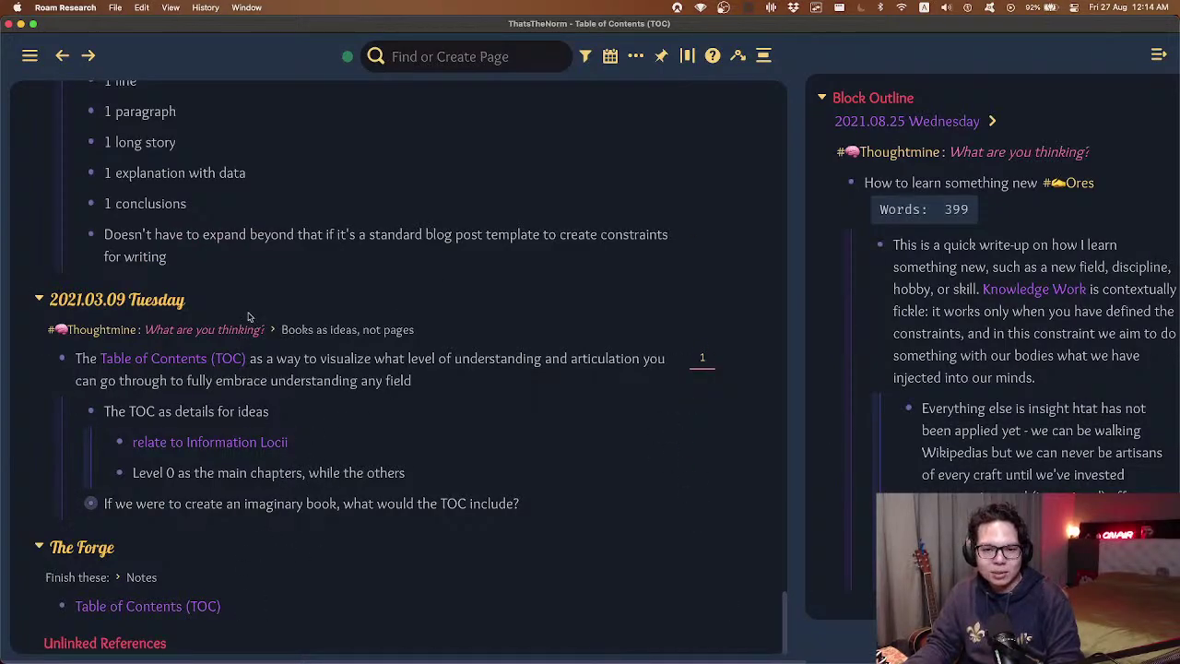
scroll(452, 291, "up", 10)
scroll(427, 302, "up", 10)
scroll(368, 341, "down", 12)
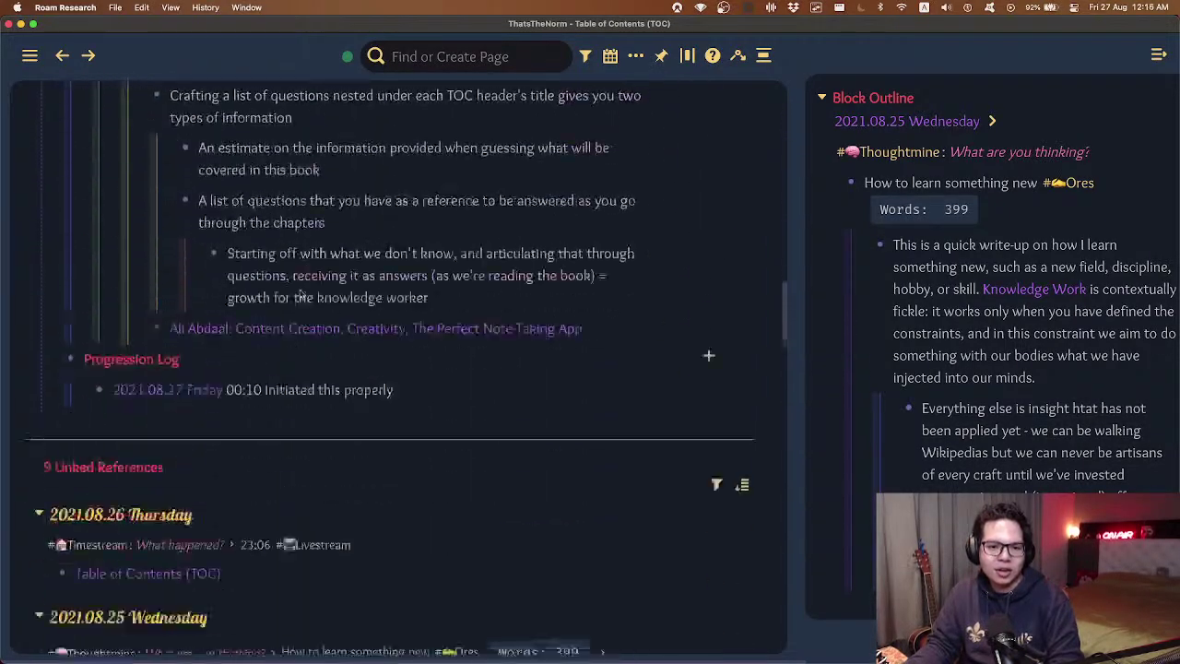
scroll(320, 372, "up", 20)
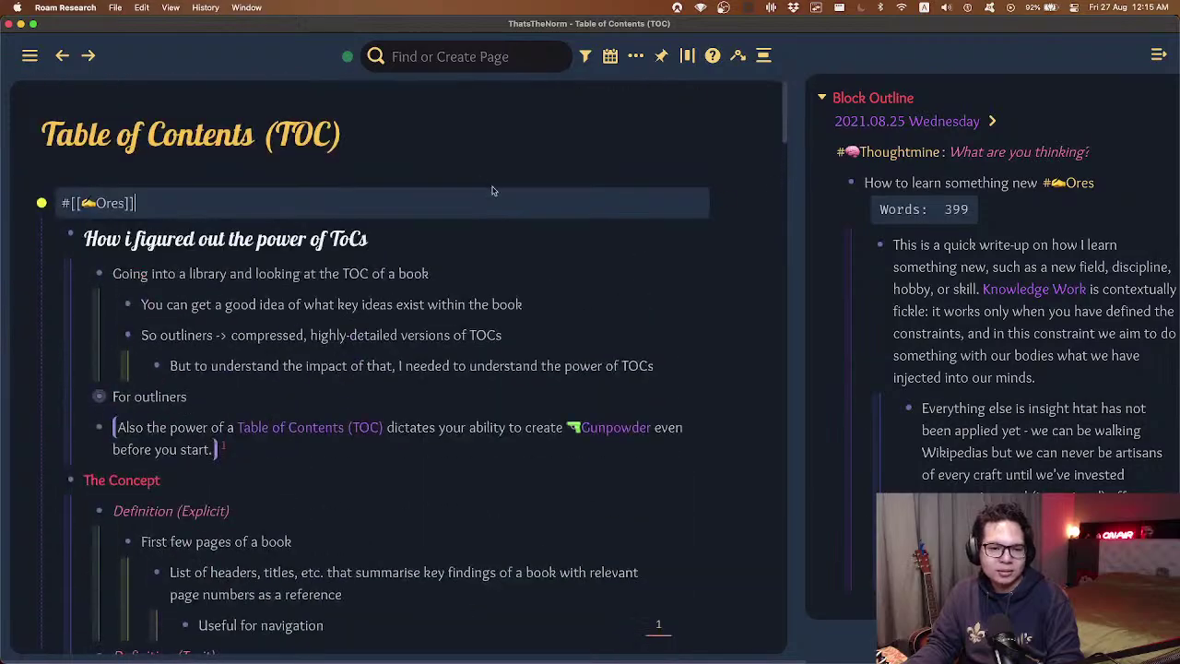
left_click(455, 241)
scroll(455, 241, "down", 5)
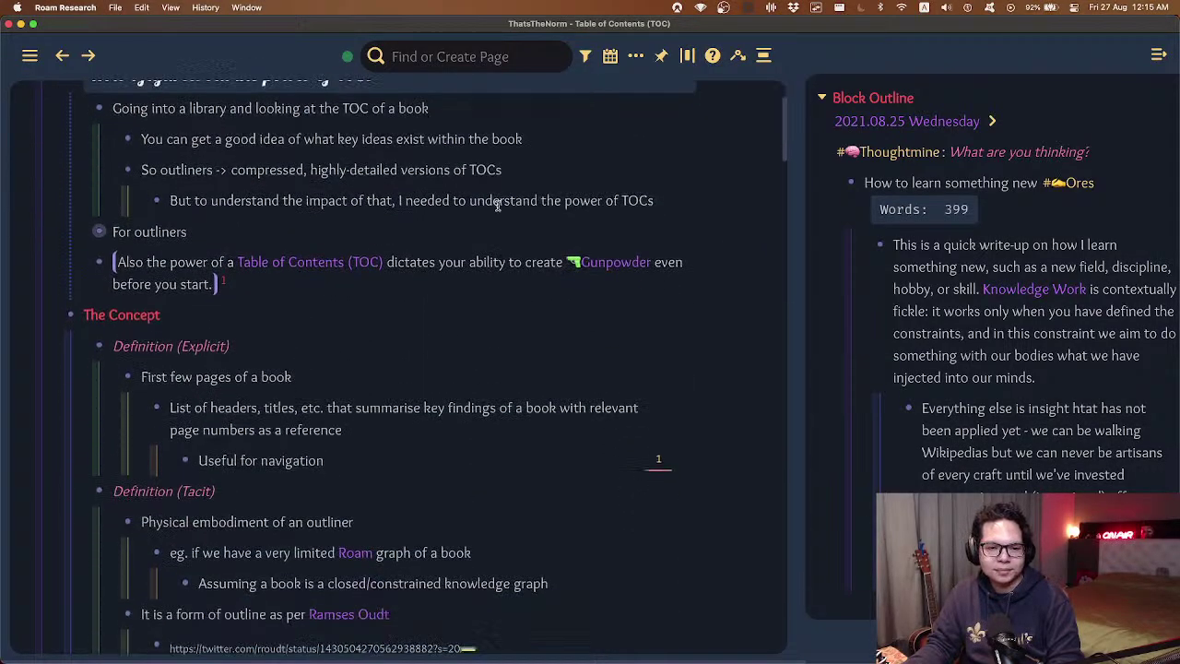
scroll(823, 389, "right", 6)
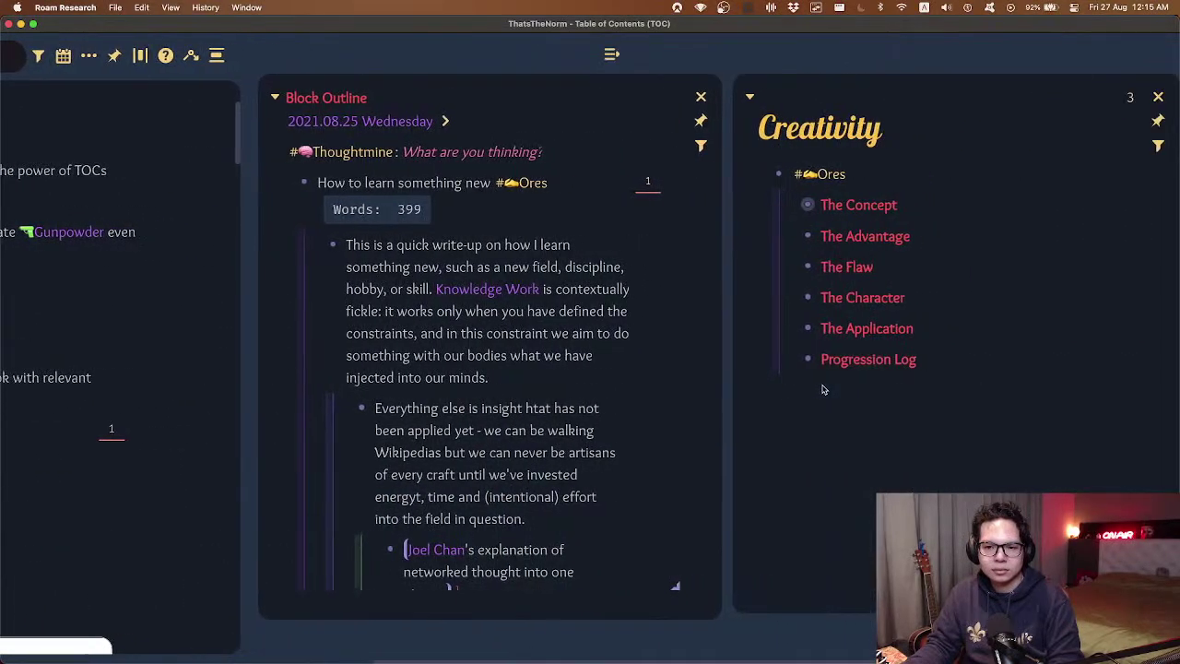
scroll(824, 389, "left", 6)
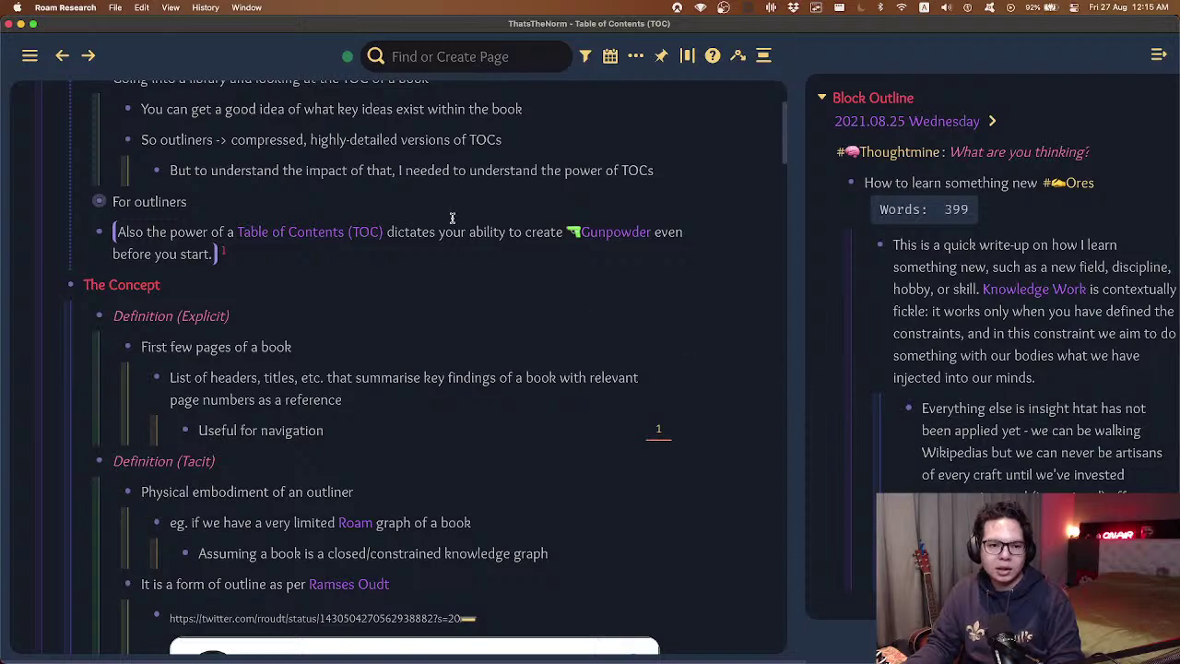
- Expand the "For outliners" block to show its nested tweet and skim the definitions under "The Concept"
scroll(337, 210, "up", 1)
left_click(338, 211)
key("Return")
key("ctrl+v")
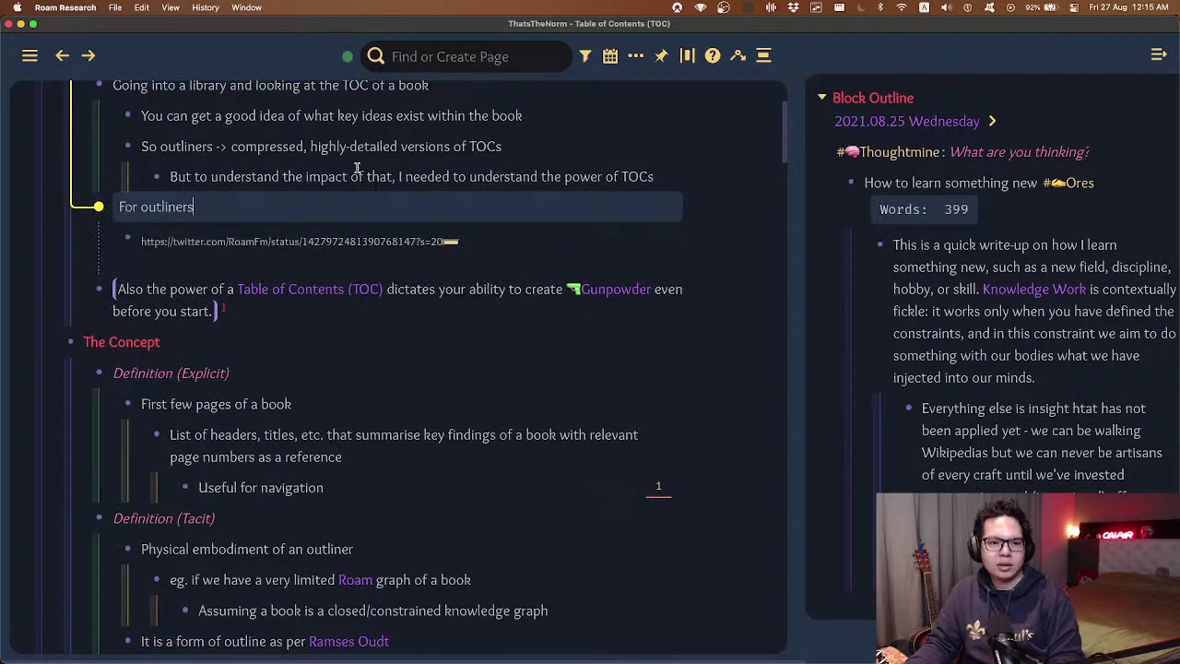
scroll(358, 169, "down", 8)
scroll(357, 169, "down", 8)
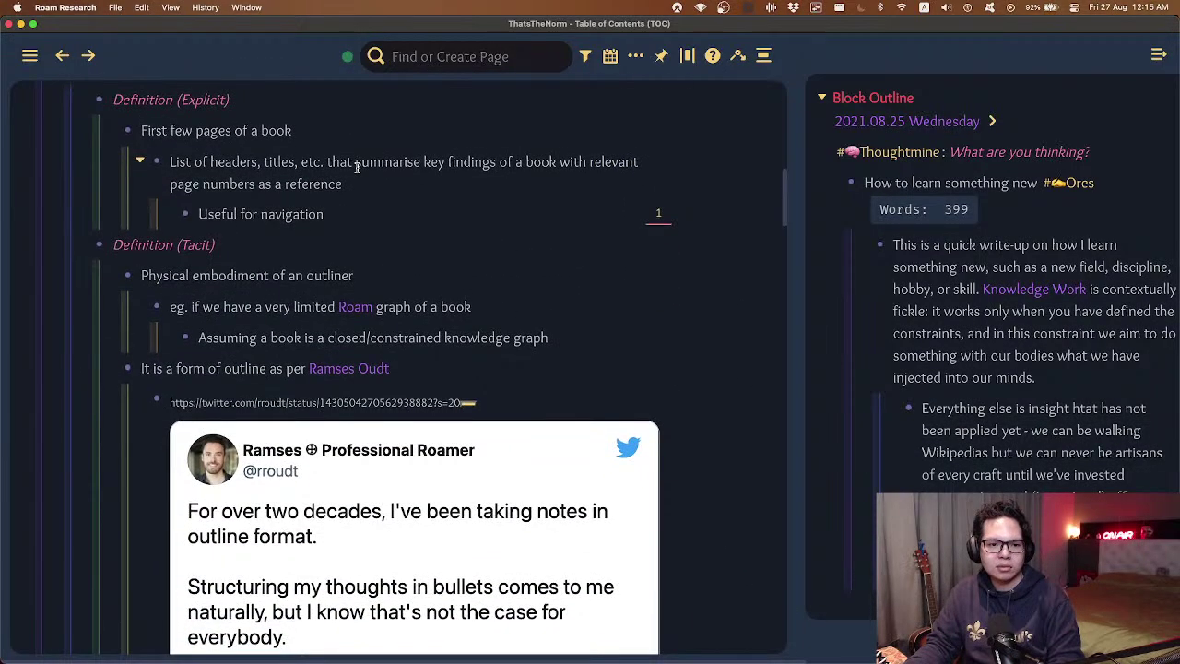
- Move the Creativity page ahead of the Block Outline in the sidebar
scroll(973, 84, "right", 10)
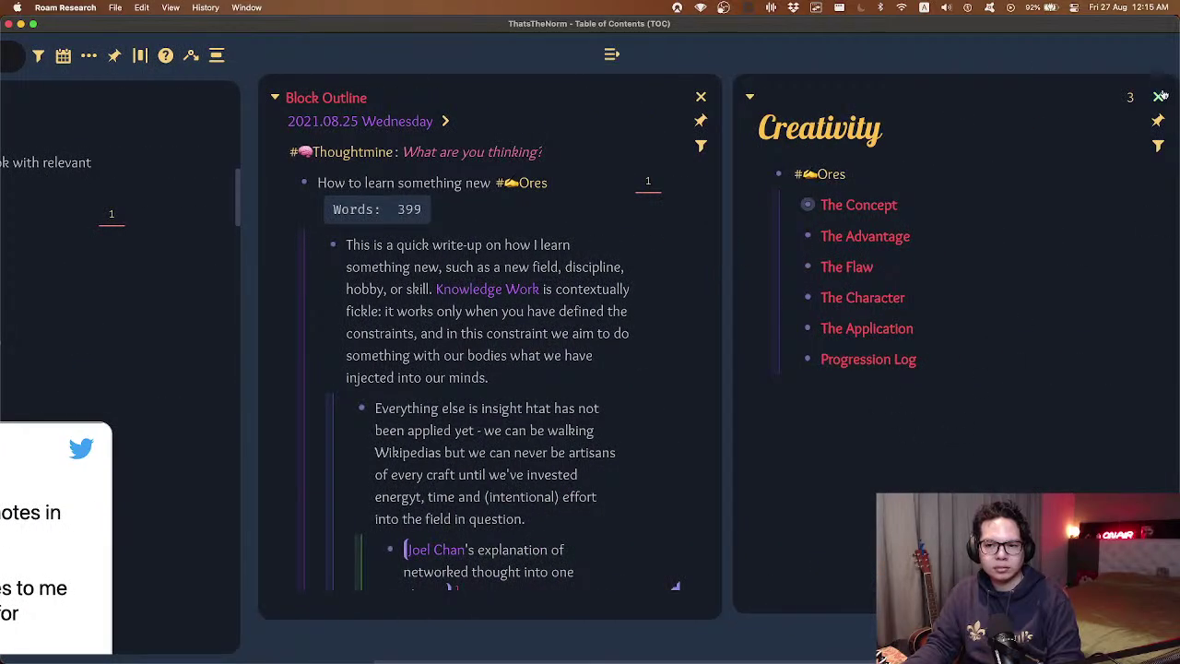
left_click_drag(1007, 96, 553, 101)
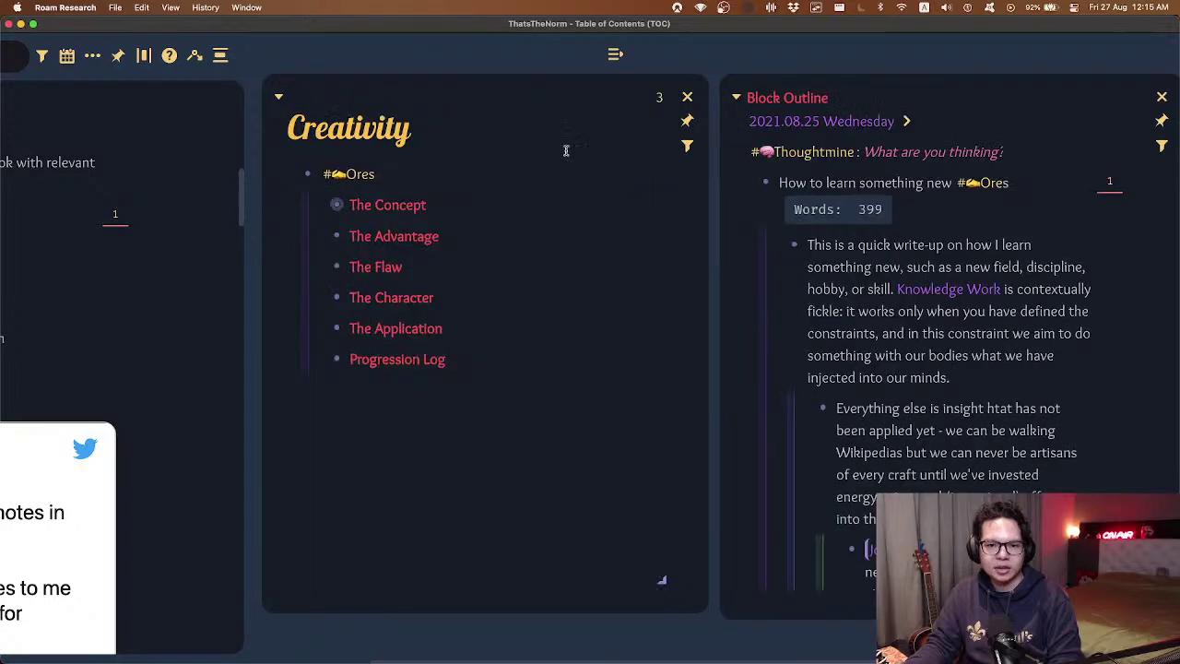
scroll(606, 429, "left", 10)
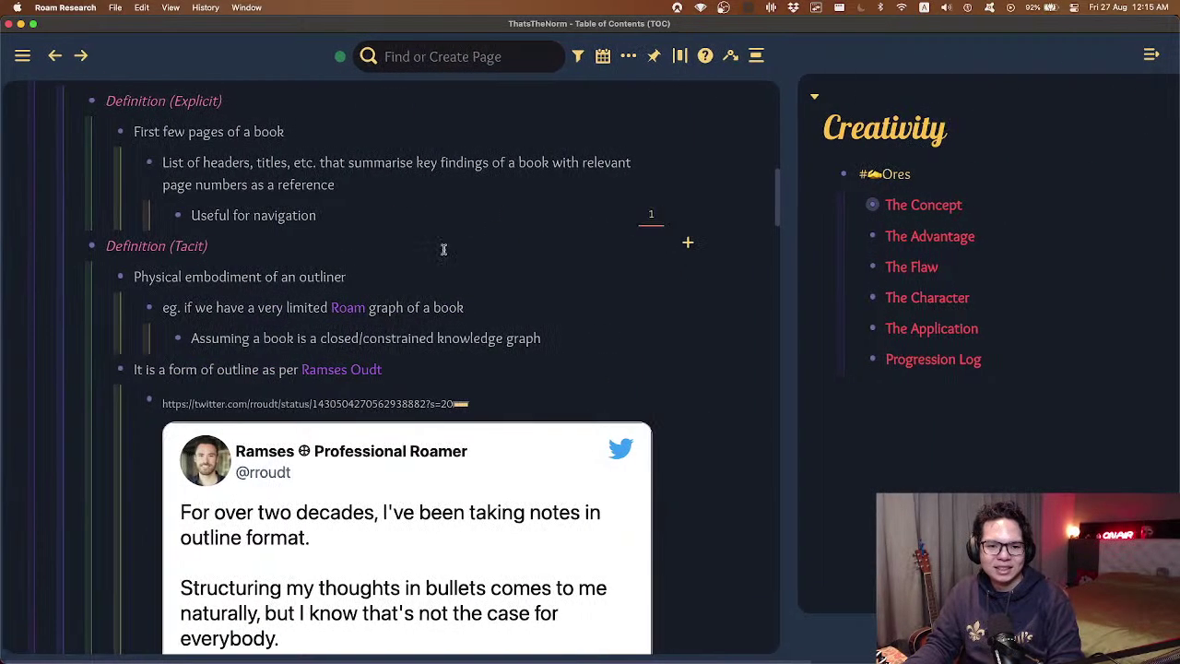
- Skim the TOC page and its linked references, and remove the Creativity page from the sidebar
scroll(443, 249, "up", 10)
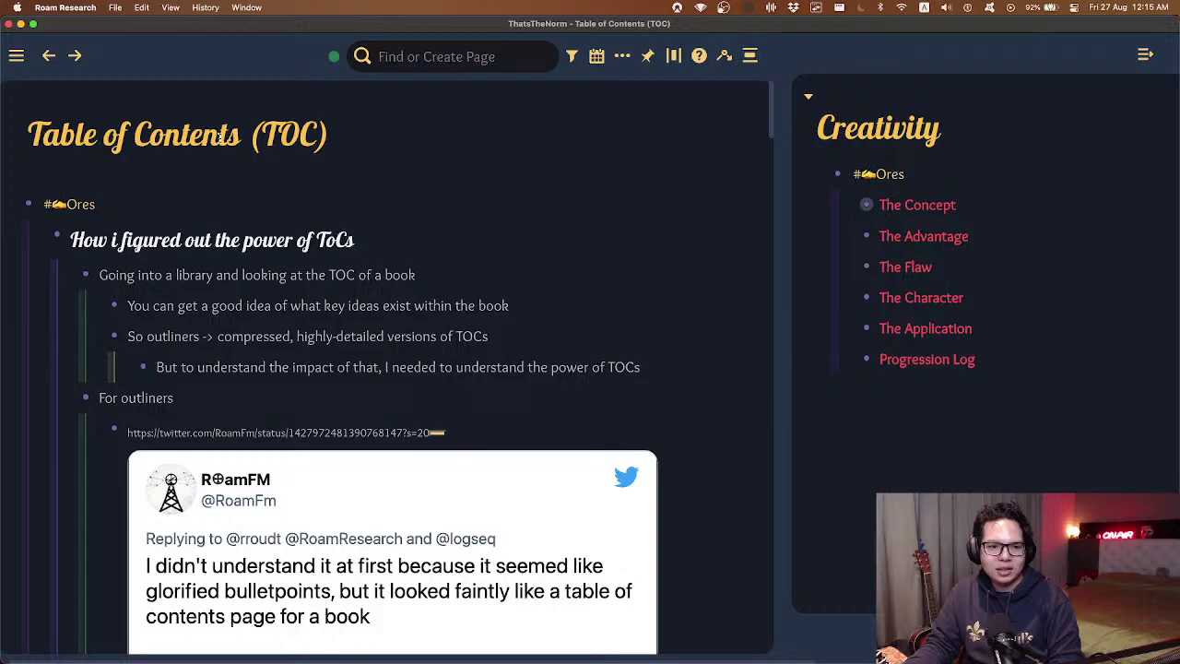
scroll(255, 222, "down", 20)
scroll(254, 221, "up", 10)
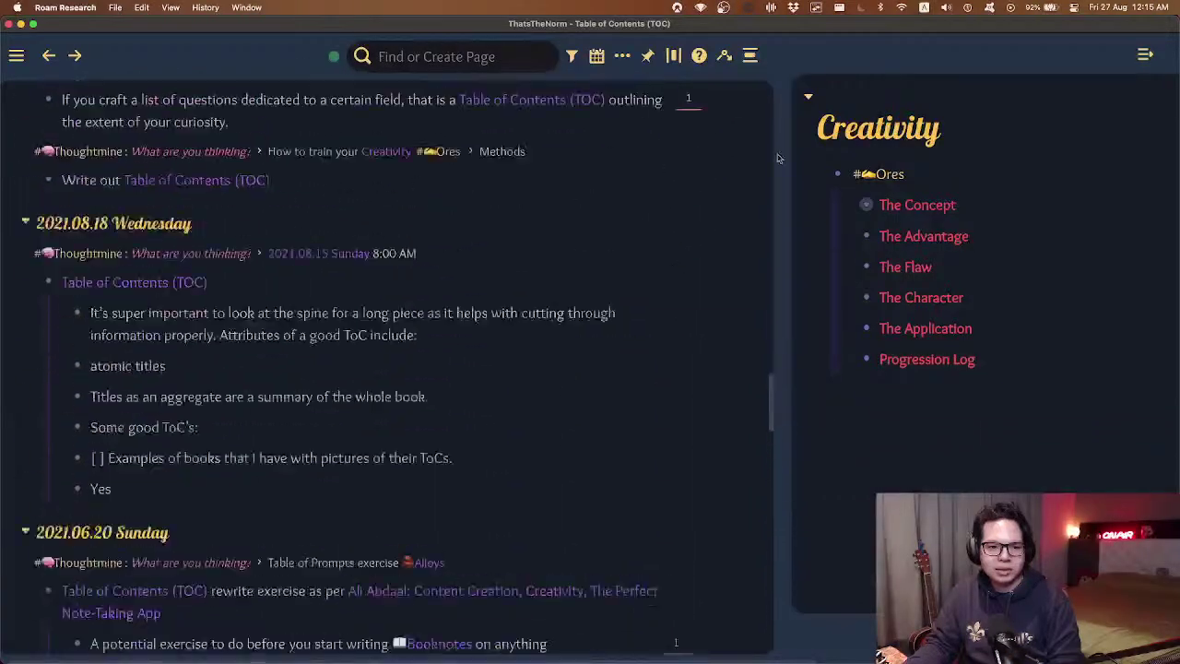
left_click(304, 137, "shift")
left_click(820, 97)
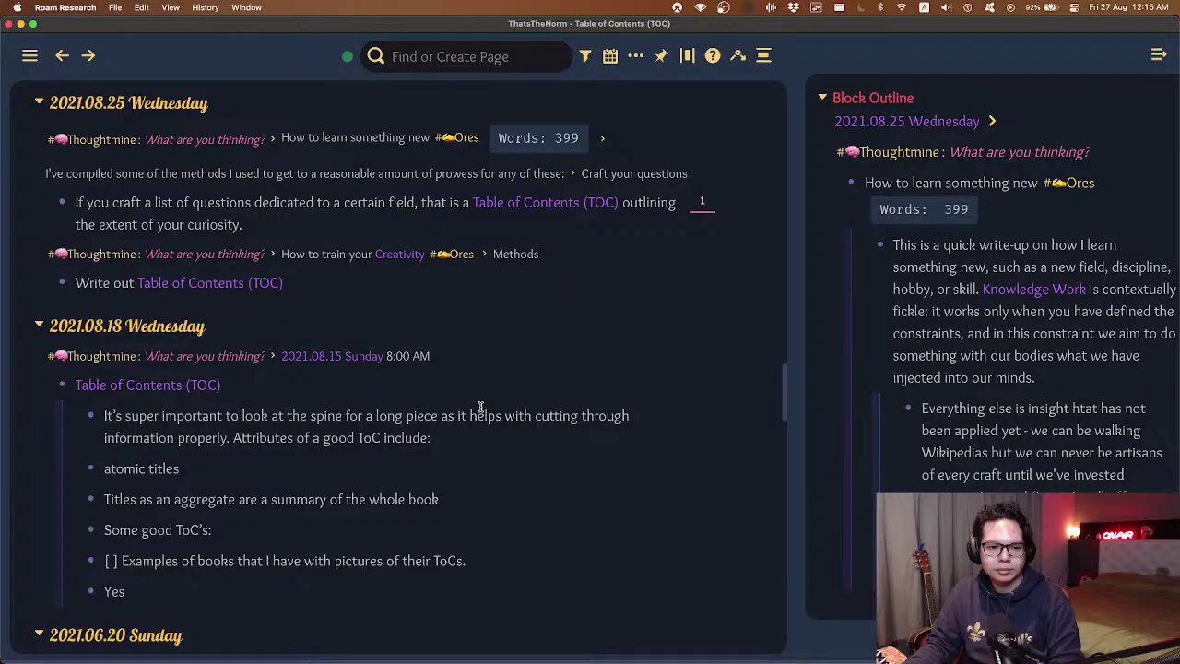
- Open the sidebar's "How to learn something new" write-up in the main view, hide the sidebar and start reading it
scroll(480, 407, "up", 20)
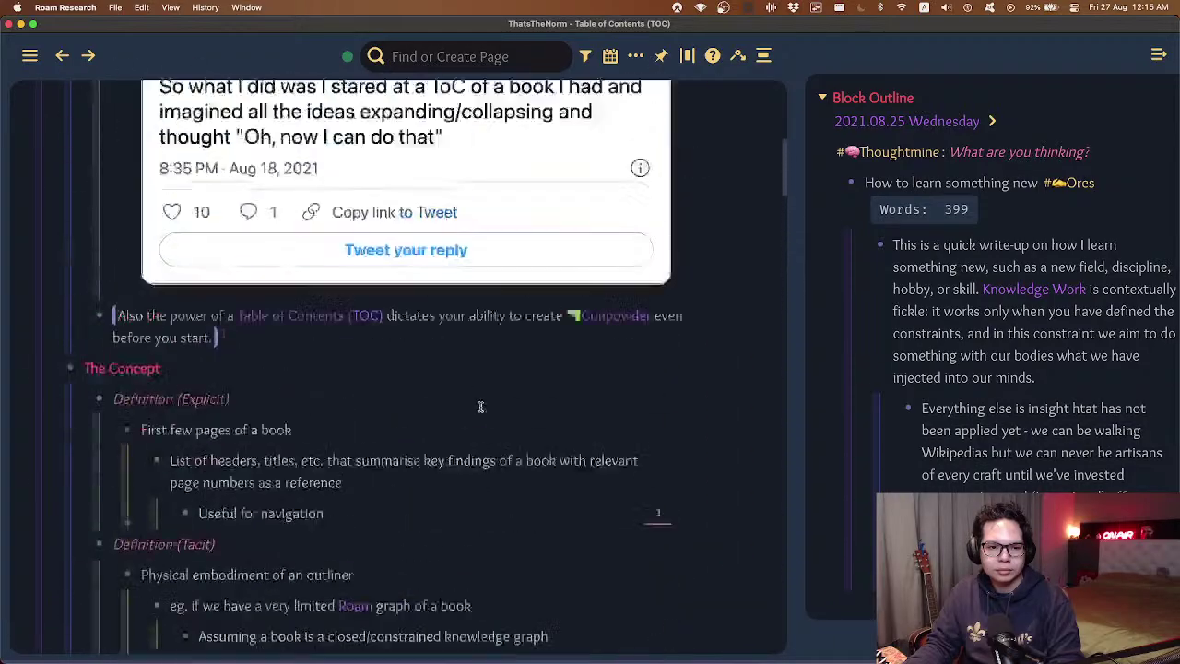
scroll(1014, 277, "right", 3)
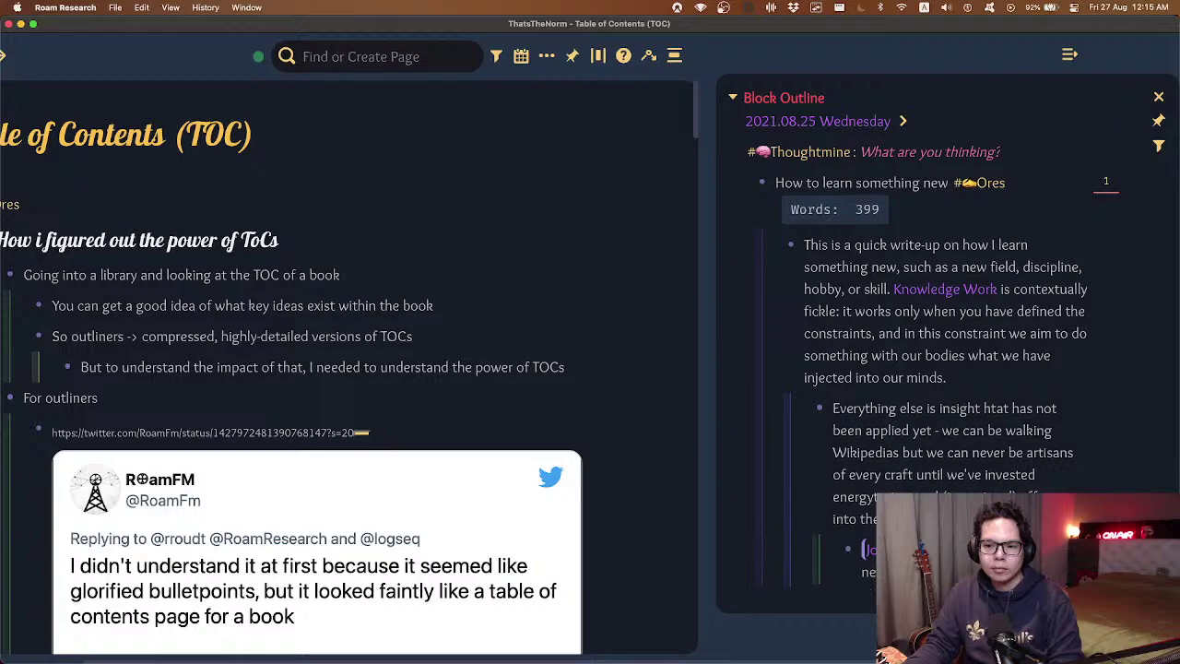
left_click(886, 175)
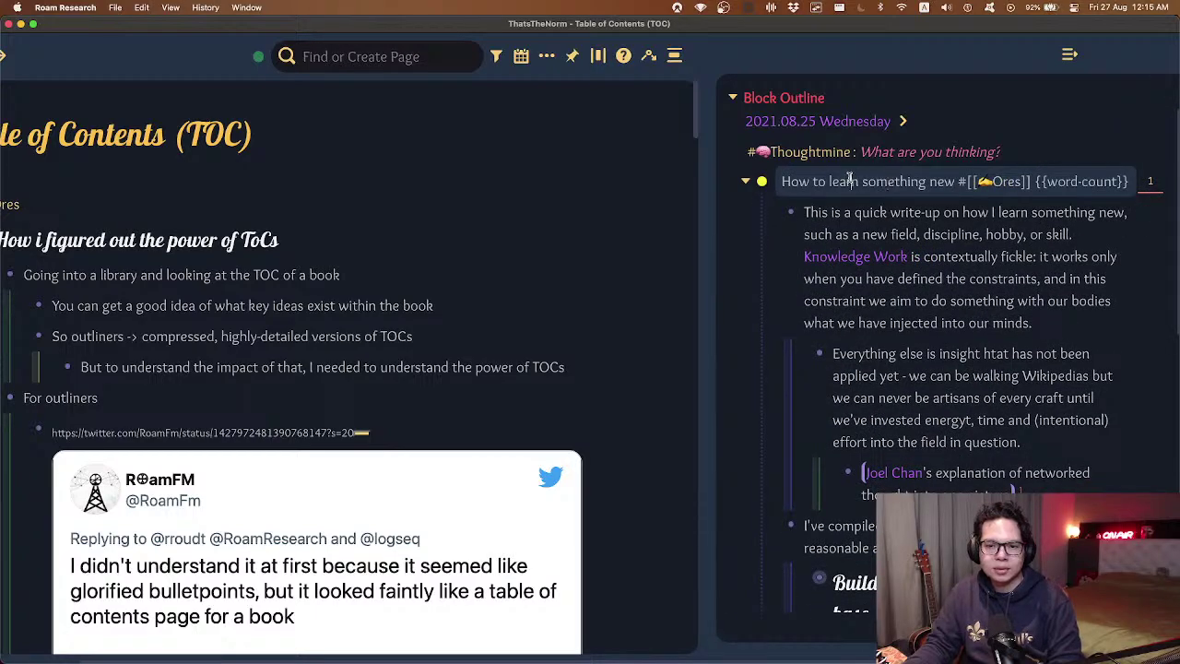
scroll(850, 181, "left", 3)
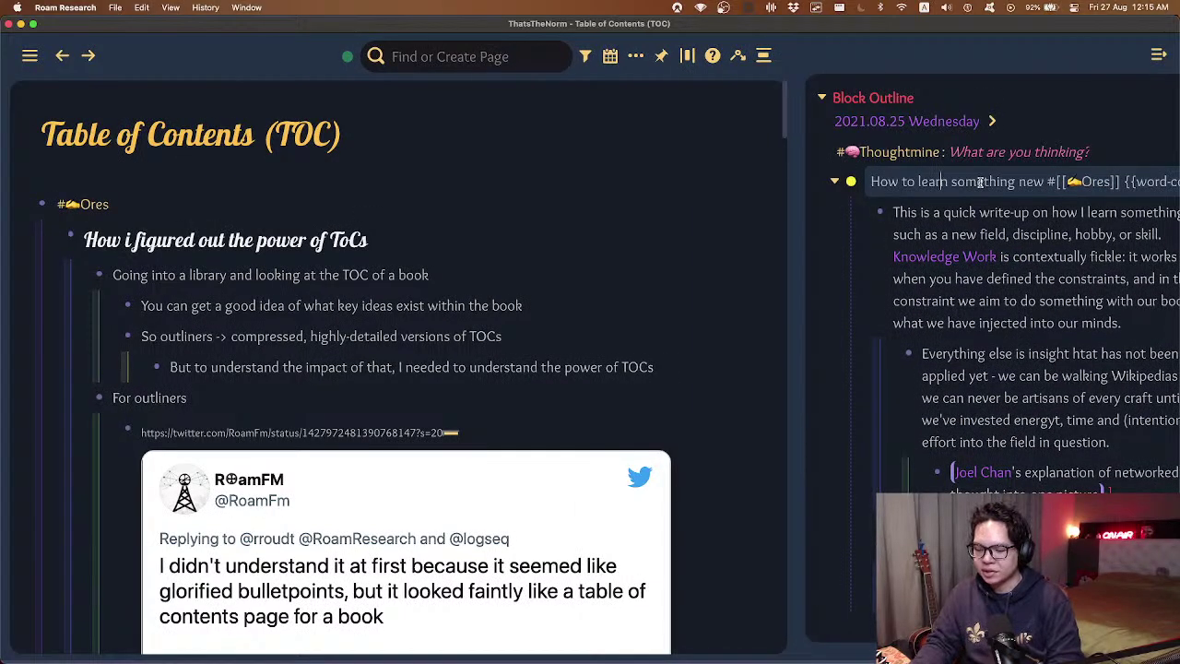
key("ctrl+o")
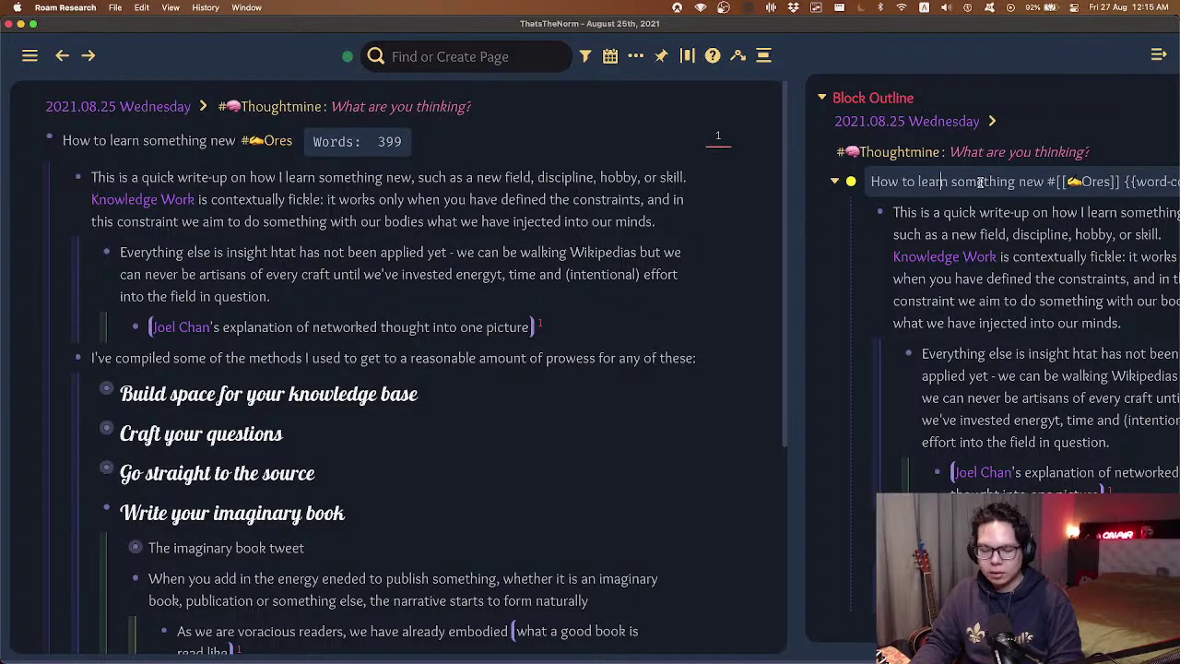
key("super+slash")
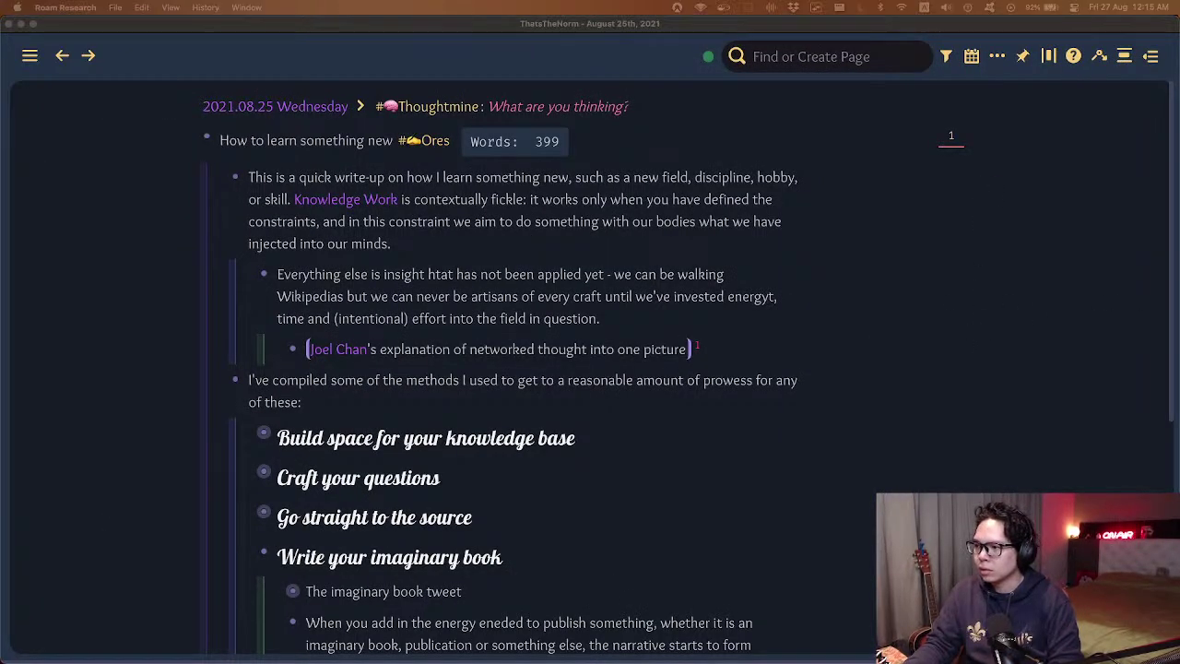
left_click(728, 232)
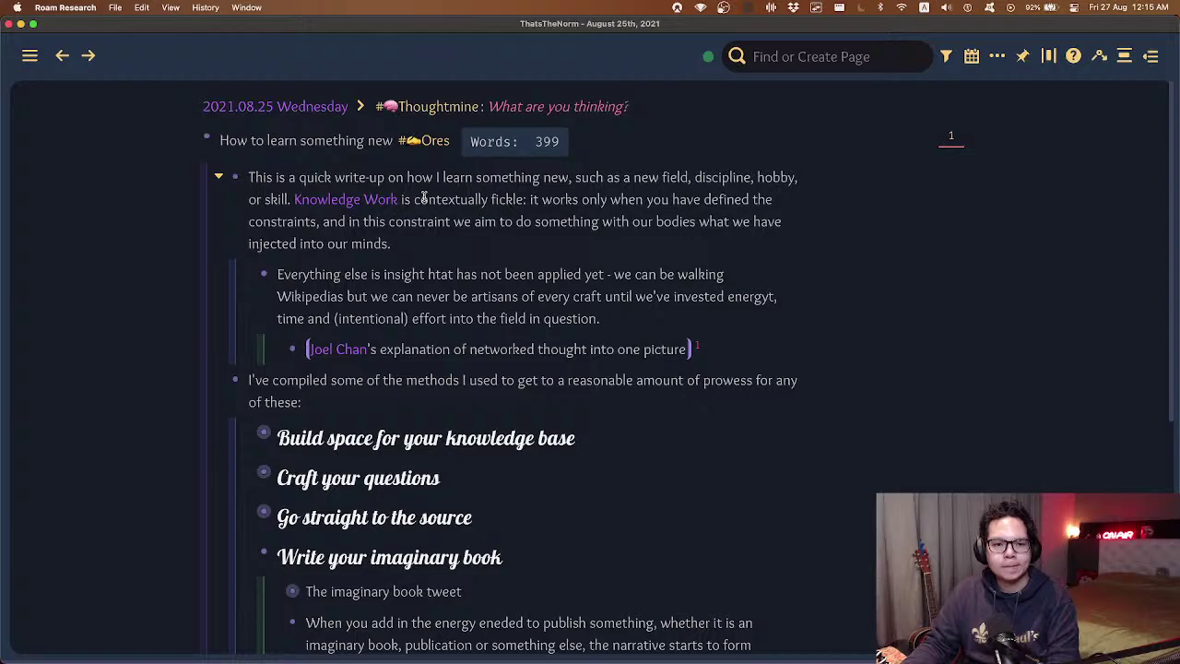
scroll(424, 196, "down", 1)
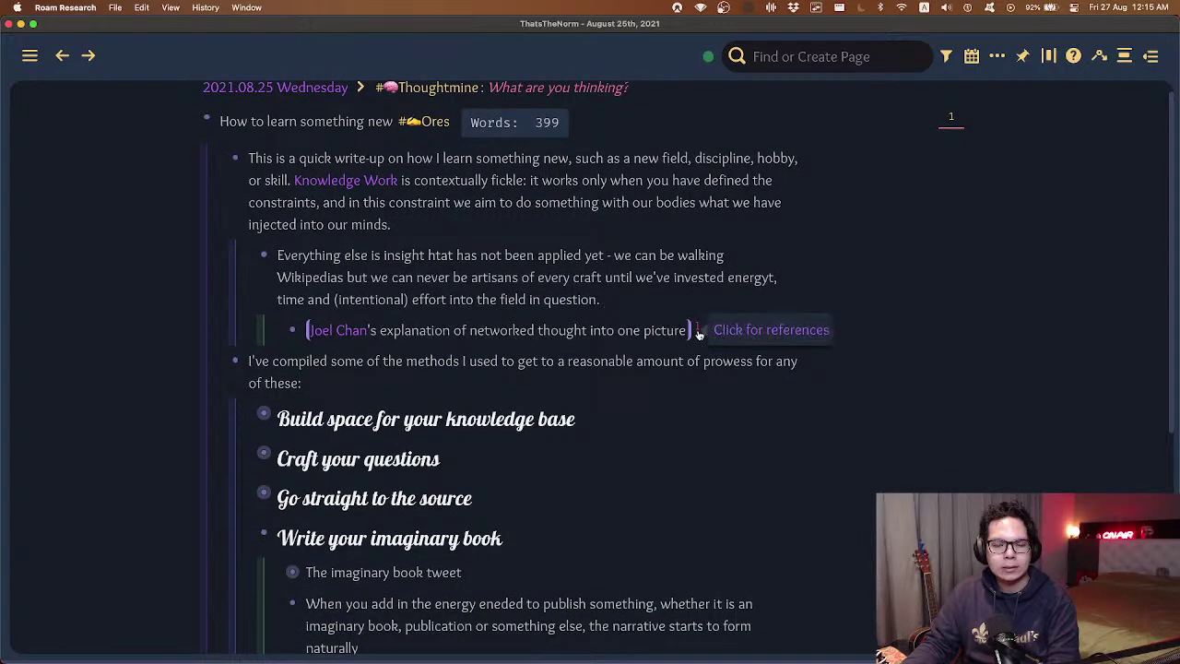
- Replace the block reference about explaining networked thought in one picture with a block embed
right_click(628, 336)
mouse_move(534, 195)
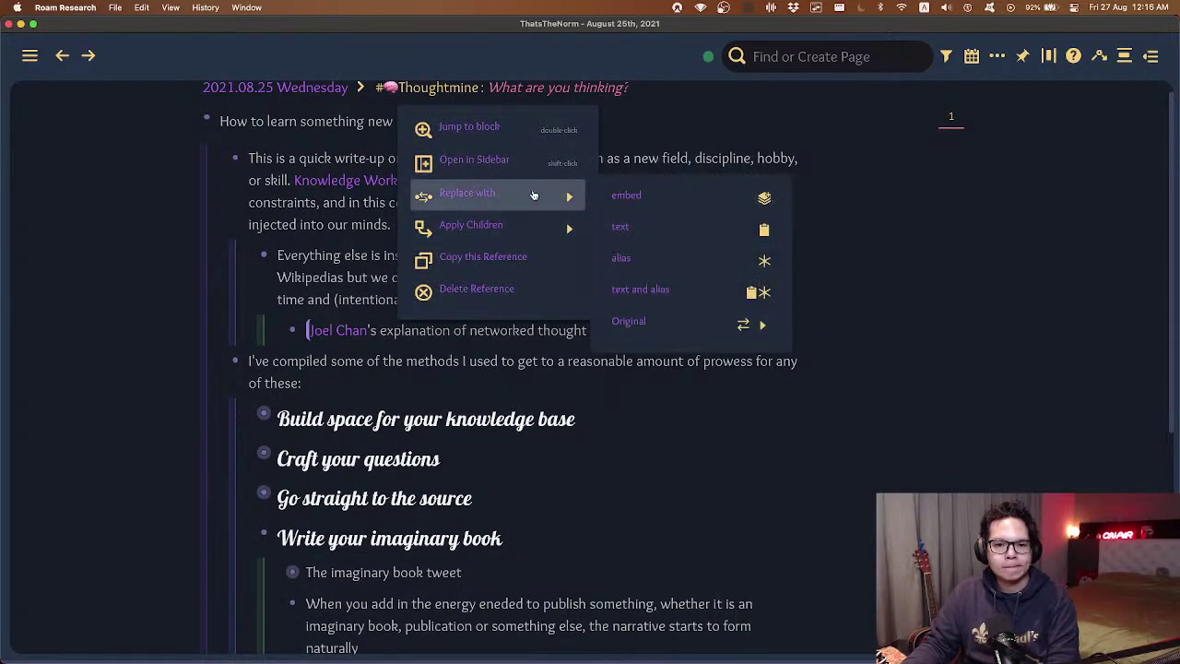
left_click(626, 195)
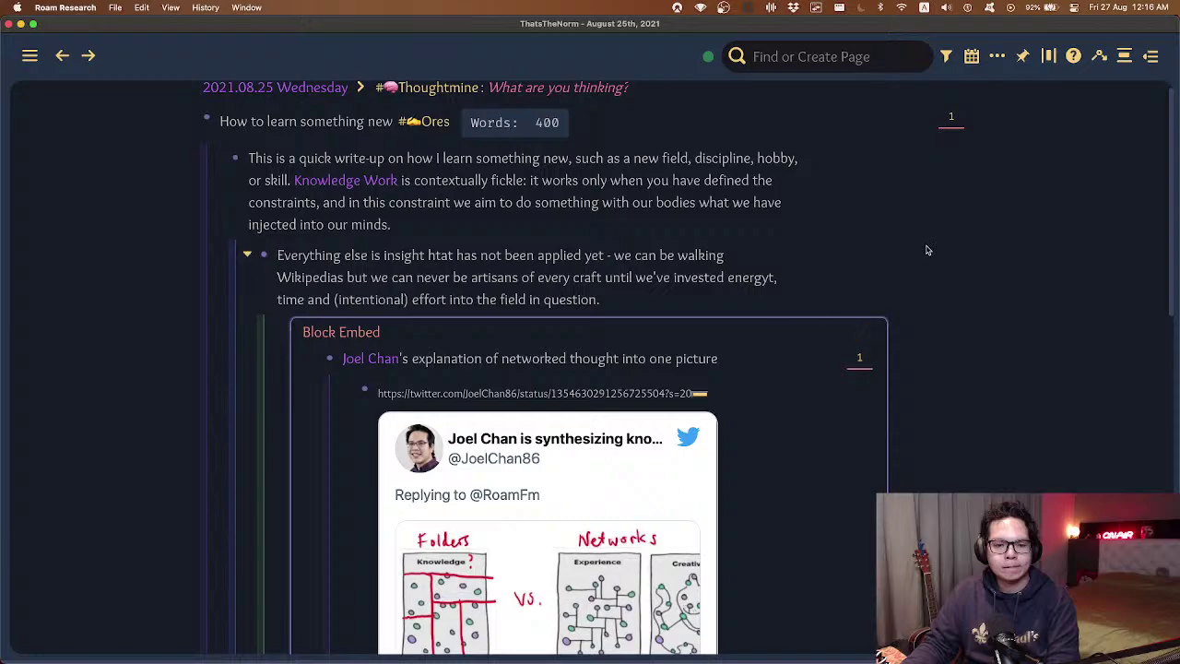
scroll(879, 244, "down", 5)
scroll(762, 453, "up", 5)
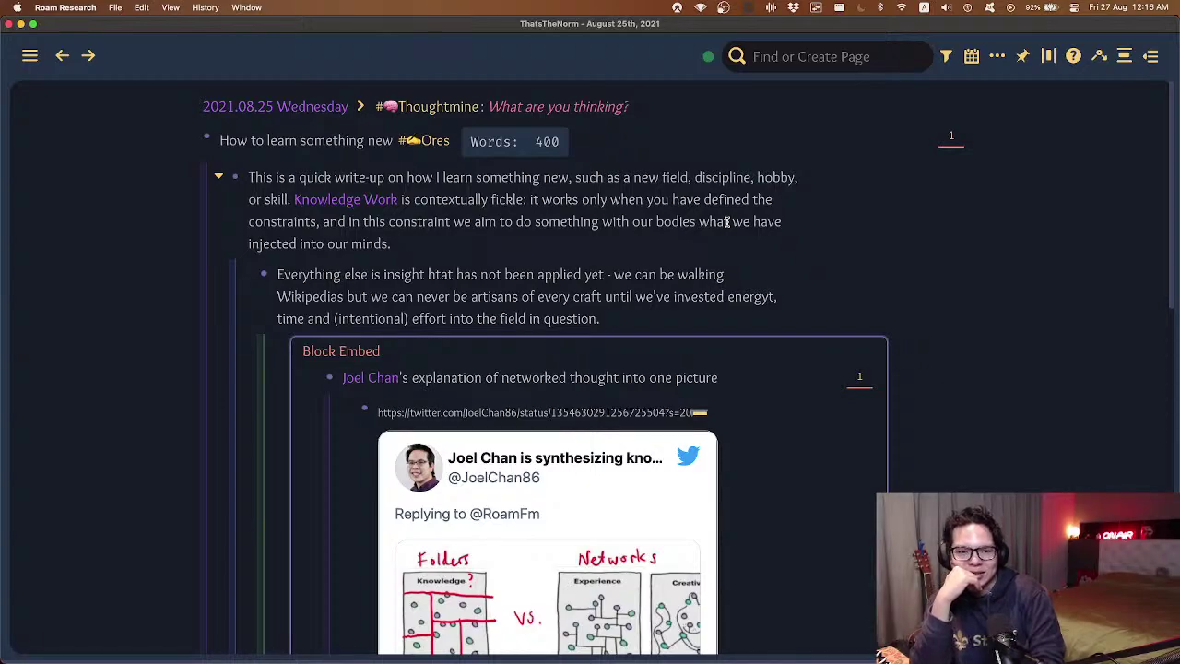
- Collapse the "I've compiled some of the methods" block and add an empty block at the same level below it
scroll(726, 221, "down", 10)
key("f")
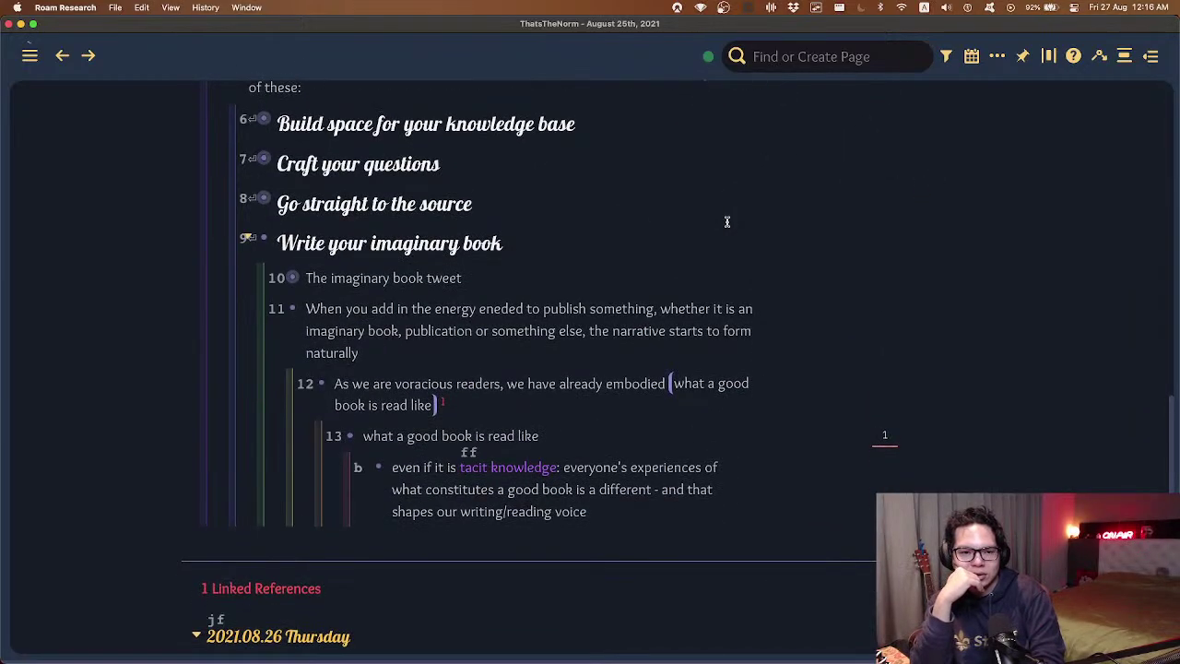
scroll(727, 221, "up", 4)
scroll(726, 223, "down", 2)
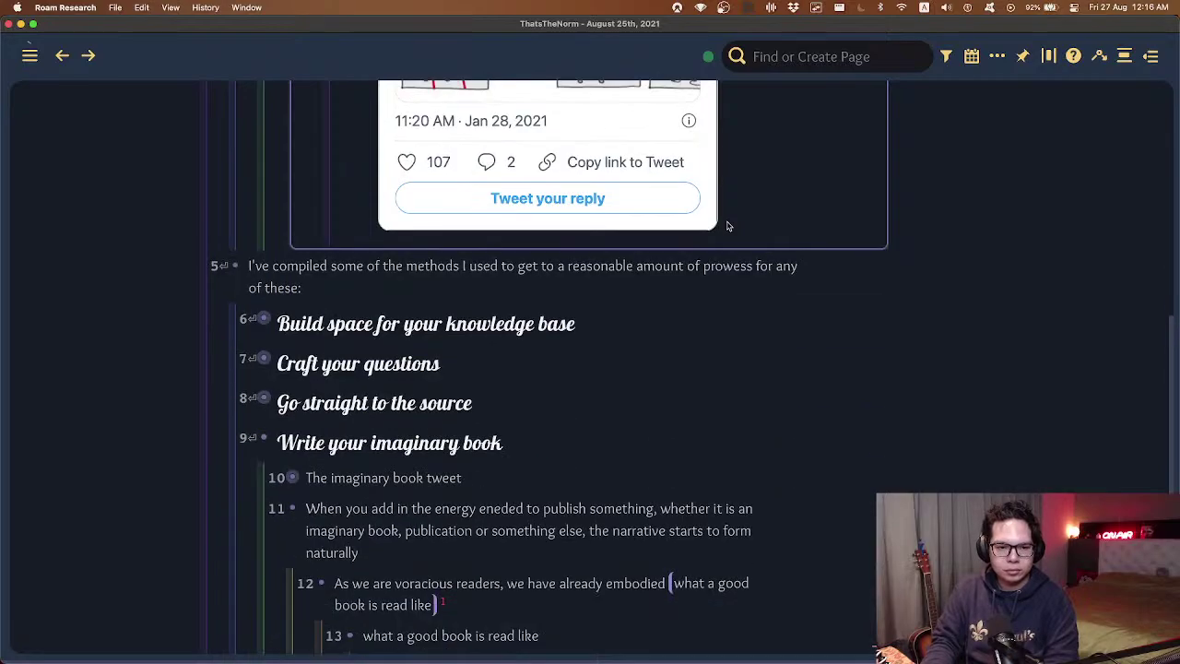
key("5")
key("ctrl+Up")
key("Return")
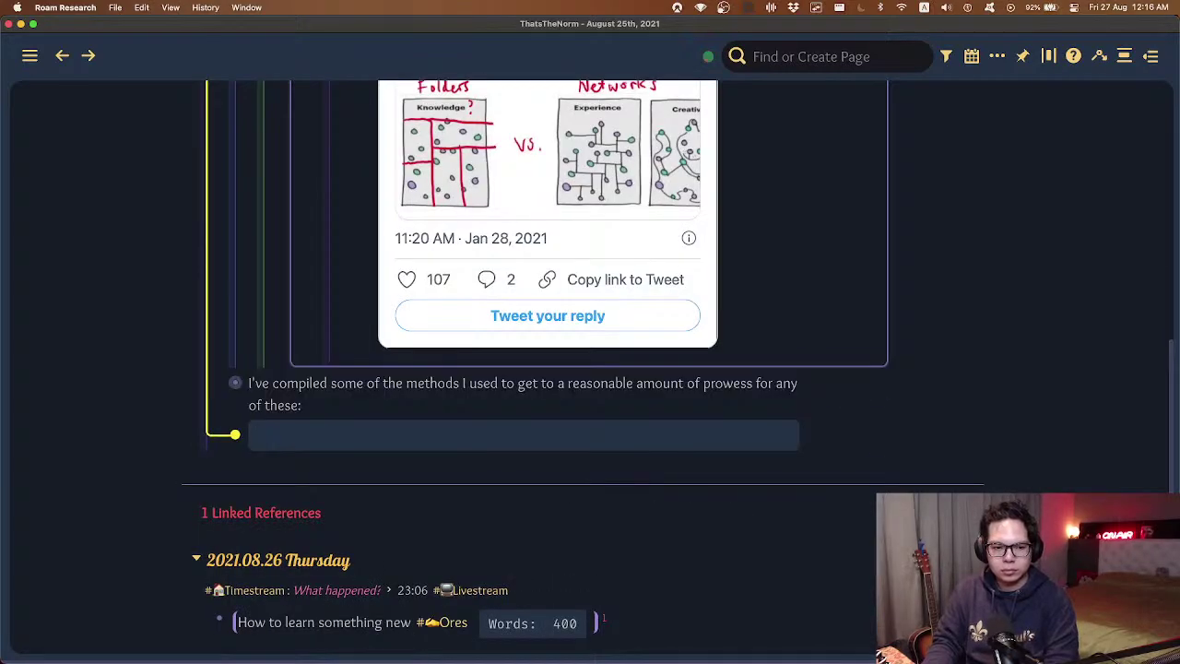
- Fill the new block with page links to "relate to" and "Table of Contents (TOC)"
type("[[relate to")
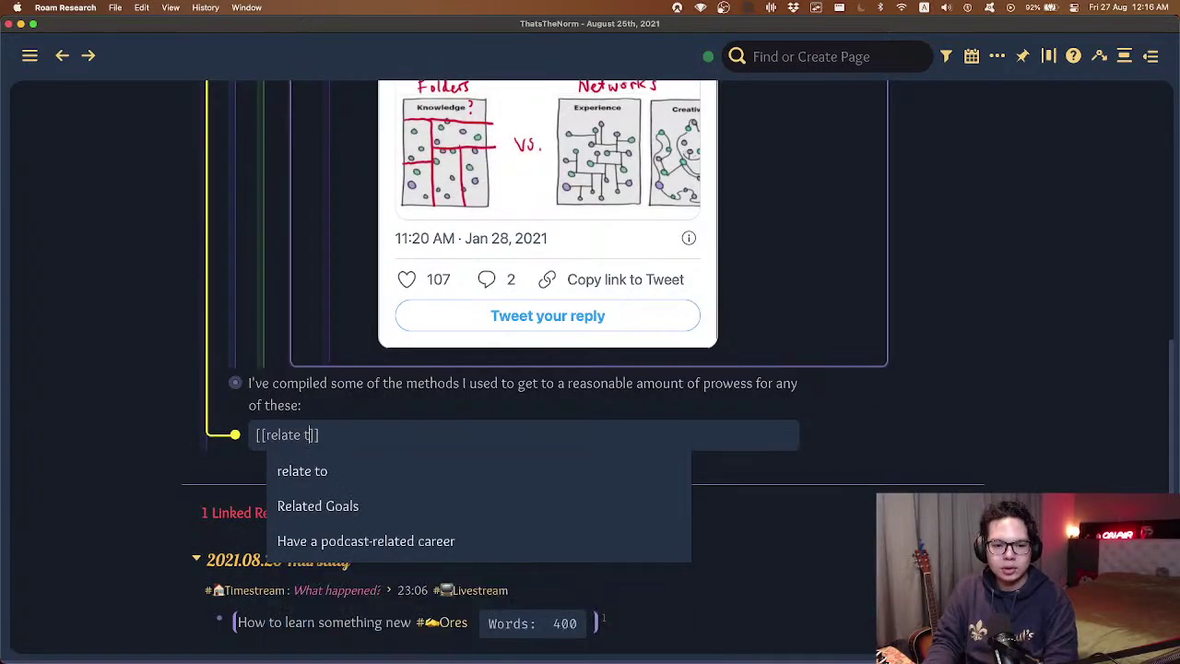
key("Return")
type("[[toc")
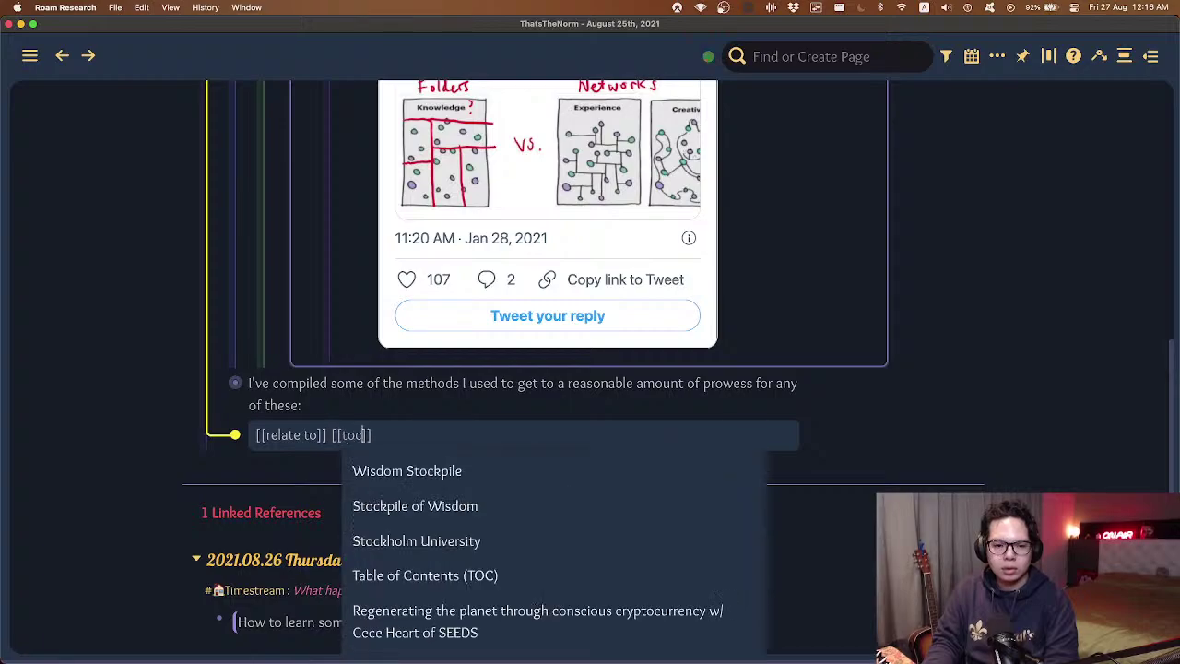
key("Down")
key("Down")
key("Down")
key("Return")
- Append a comma and a link to the Creativity page to the "relate to" block and finish editing it
type(", [[")
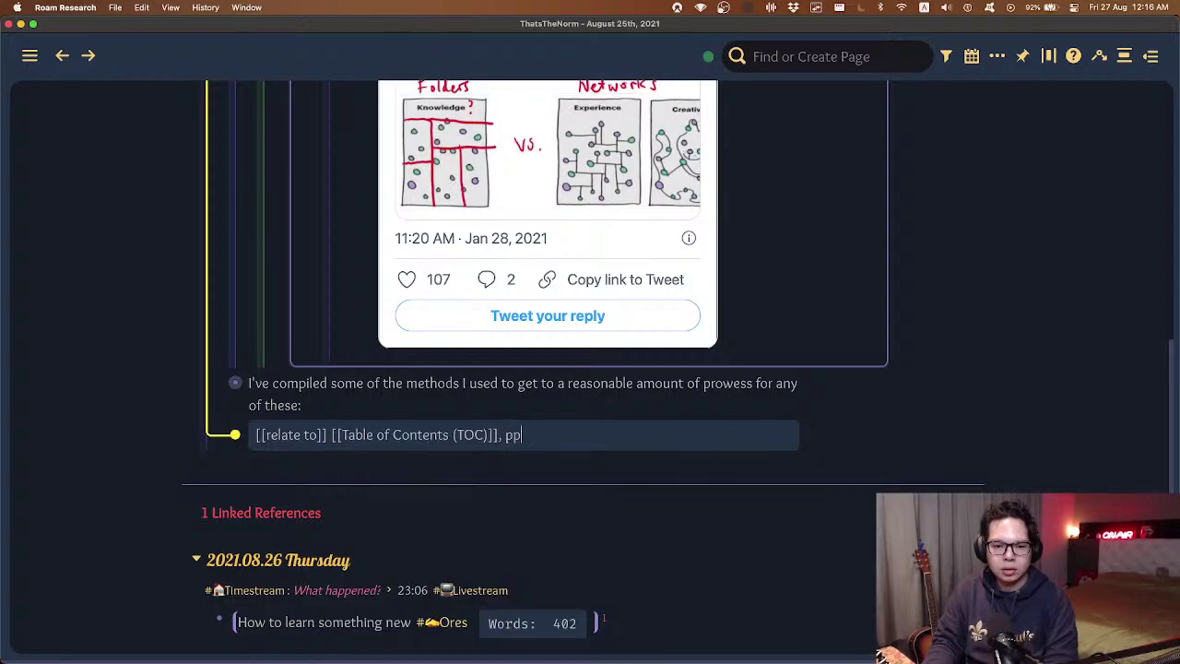
key("BackSpace")
key("BackSpace")
type("[[creativit")
key("Return")
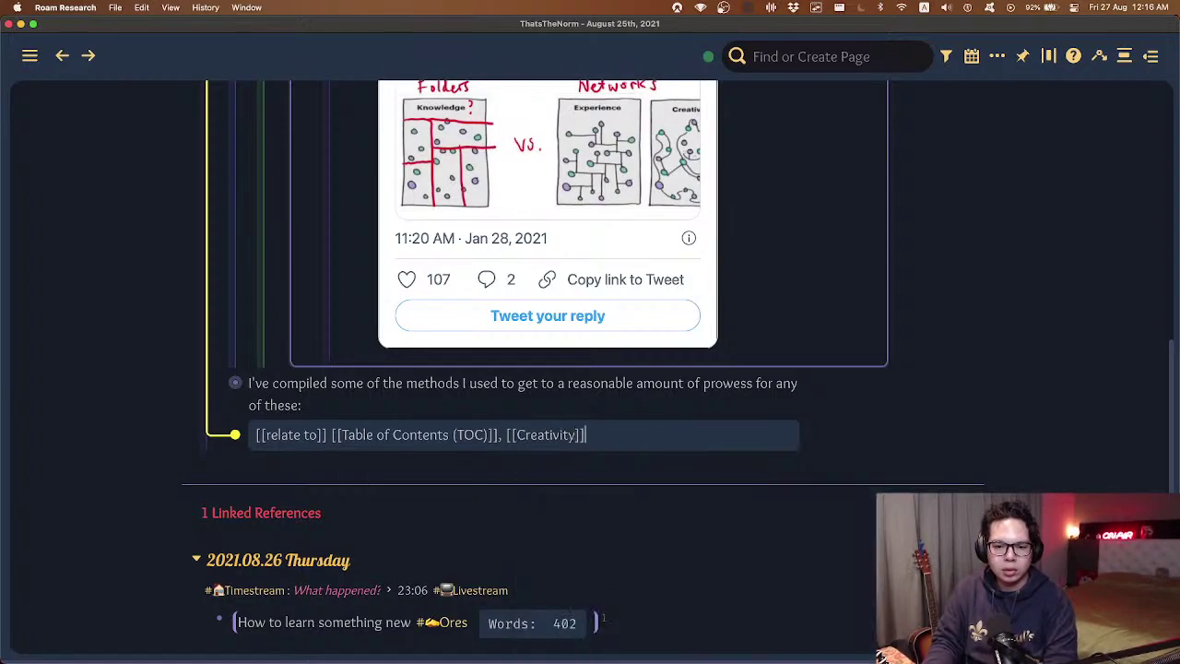
key("Escape")
- Reread the write-up's opening paragraphs and examine the folders versus networks picture in the embedded tweet
scroll(590, 369, "up", 5)
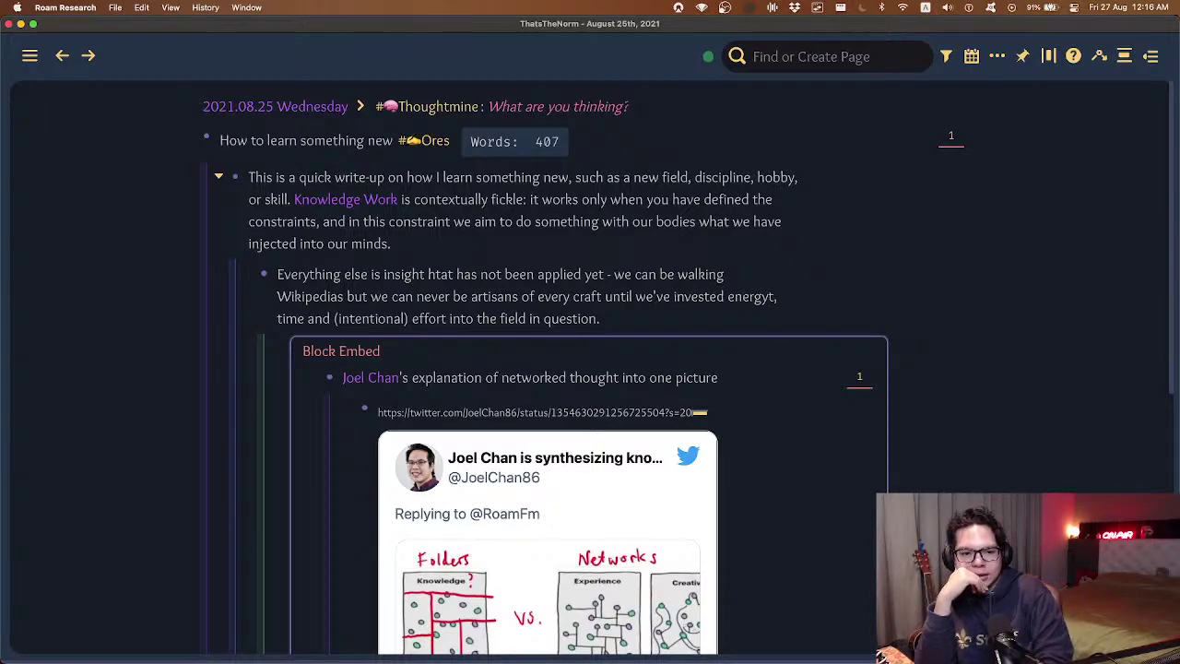
scroll(590, 230, "down", 3)
scroll(590, 230, "up", 2)
key("g")
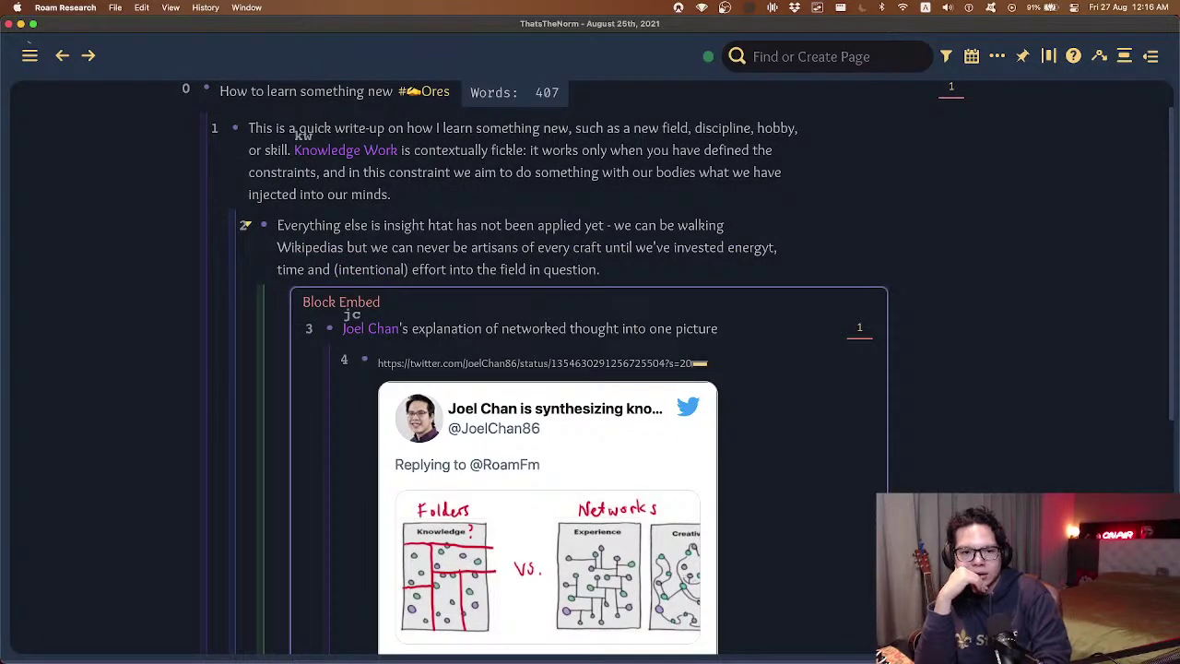
key("Escape")
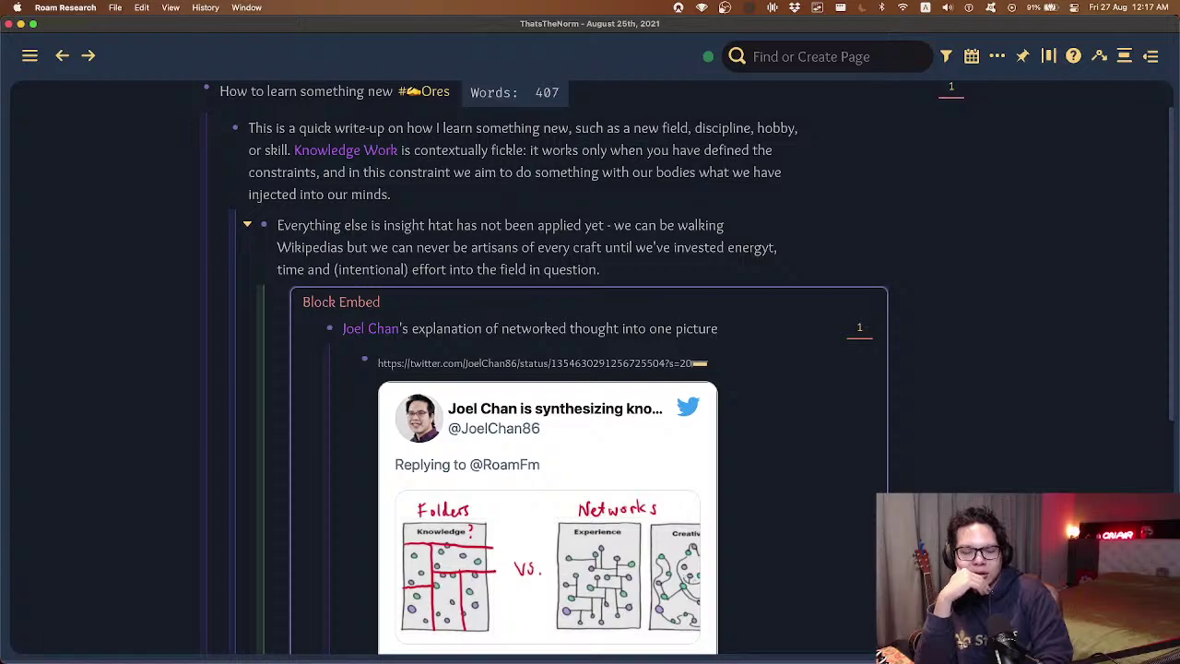
scroll(590, 369, "down", 5)
scroll(590, 369, "up", 2)
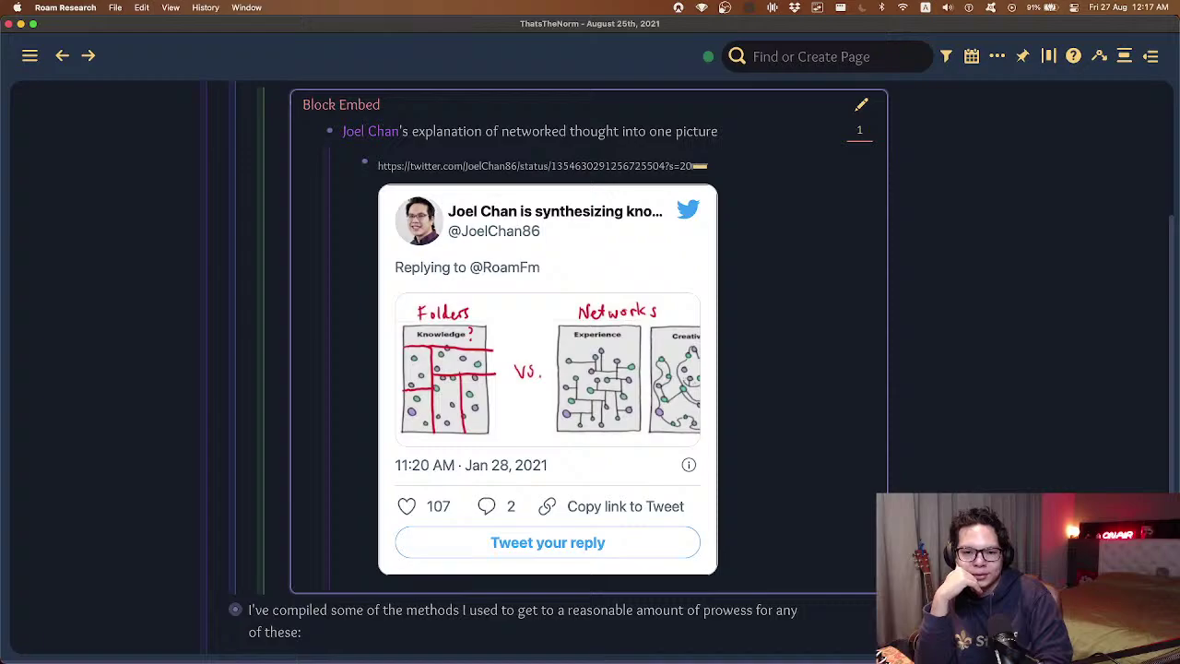
scroll(590, 369, "up", 5)
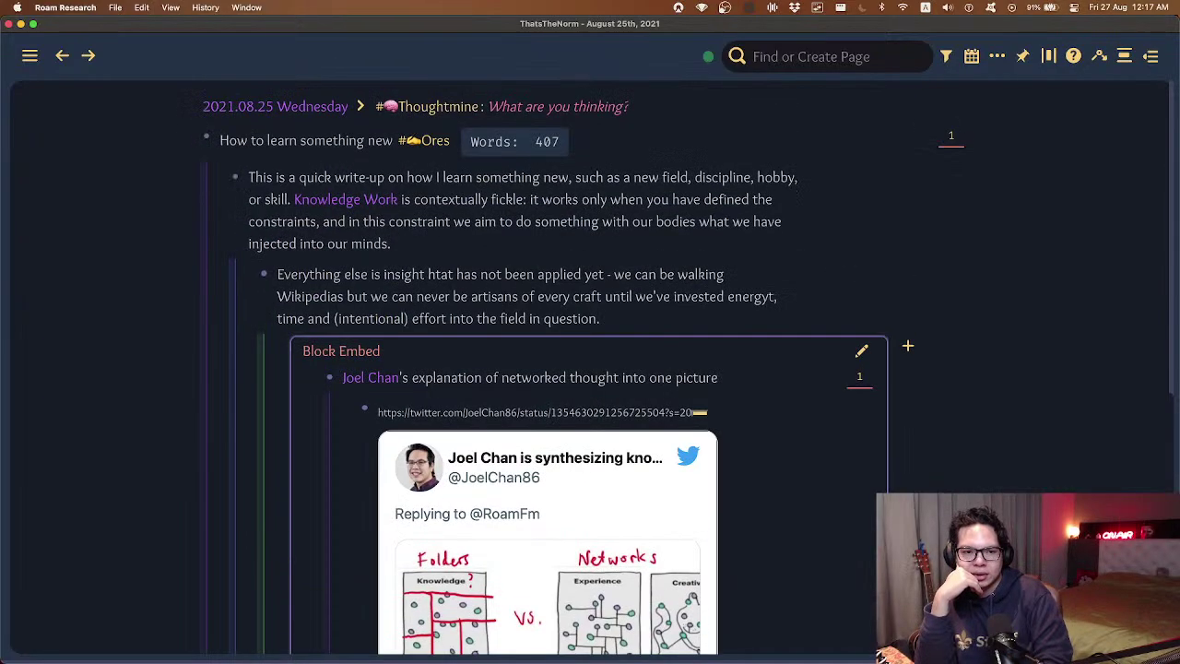
scroll(590, 369, "down", 6)
scroll(590, 368, "up", 2)
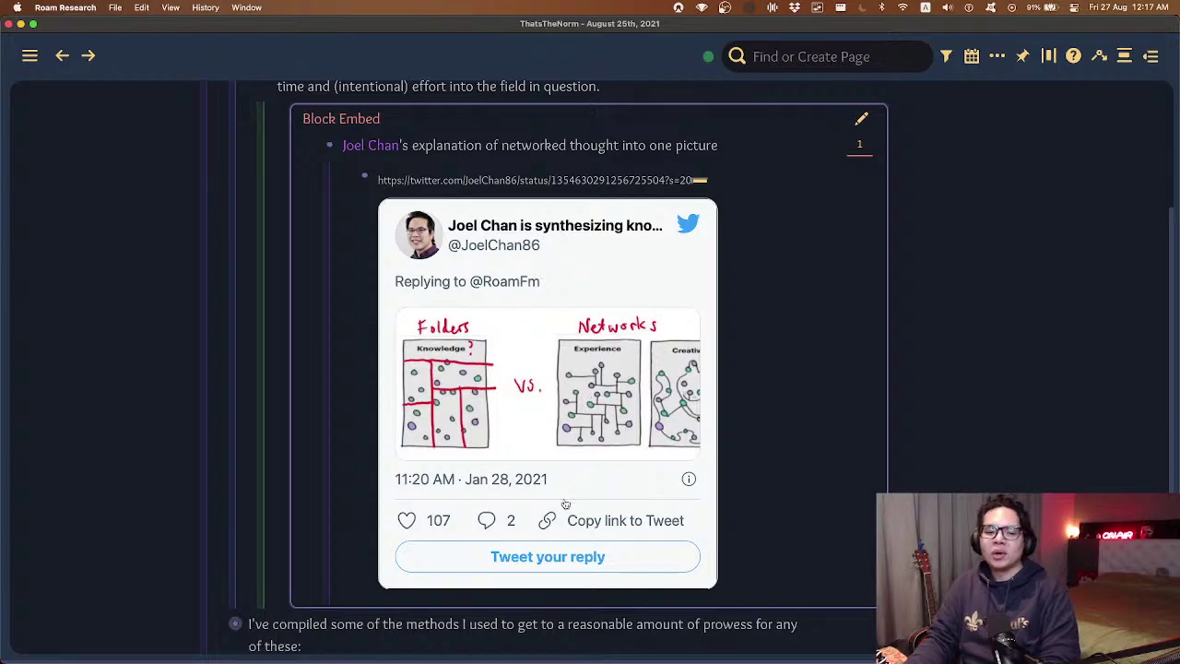
- Expand the "I've compiled some of the methods" block and start a new first child block with "Increasing"
left_click(518, 637)
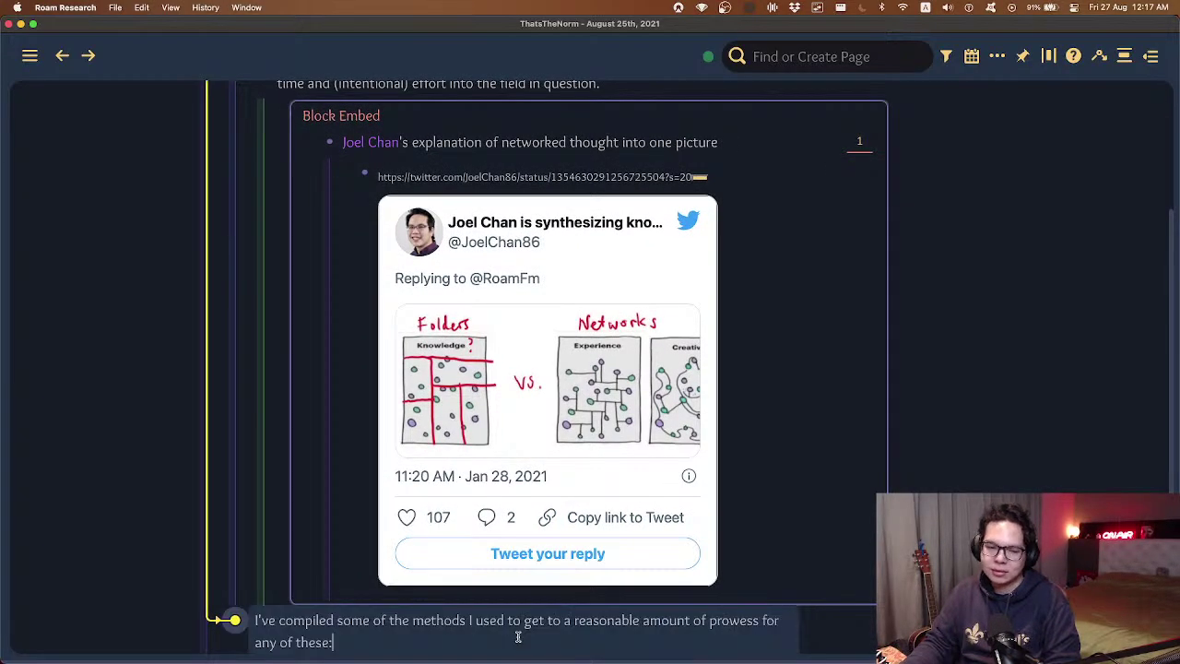
scroll(953, 415, "down", 4)
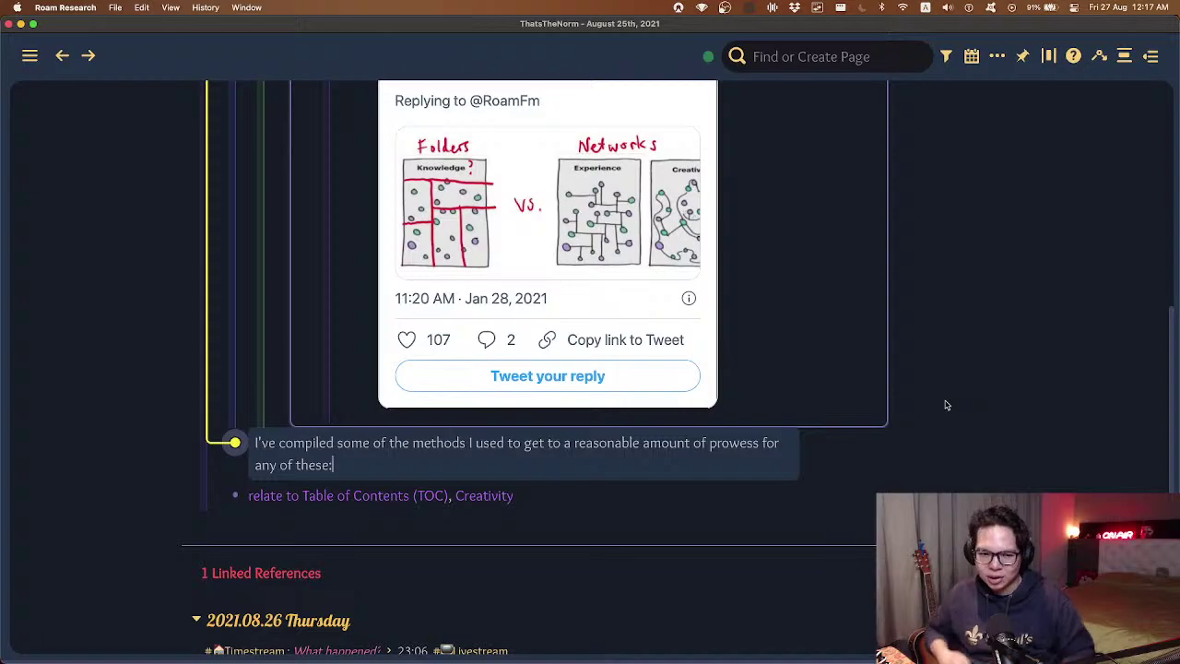
key("super+Down")
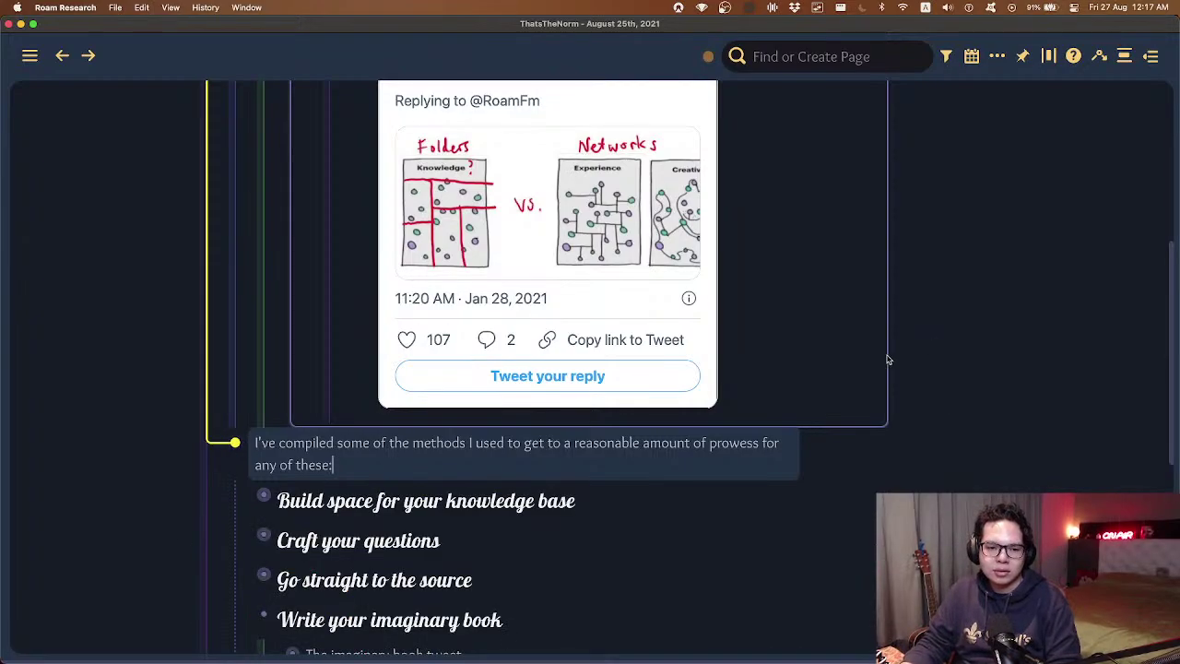
scroll(664, 295, "down", 5)
scroll(626, 252, "down", 1)
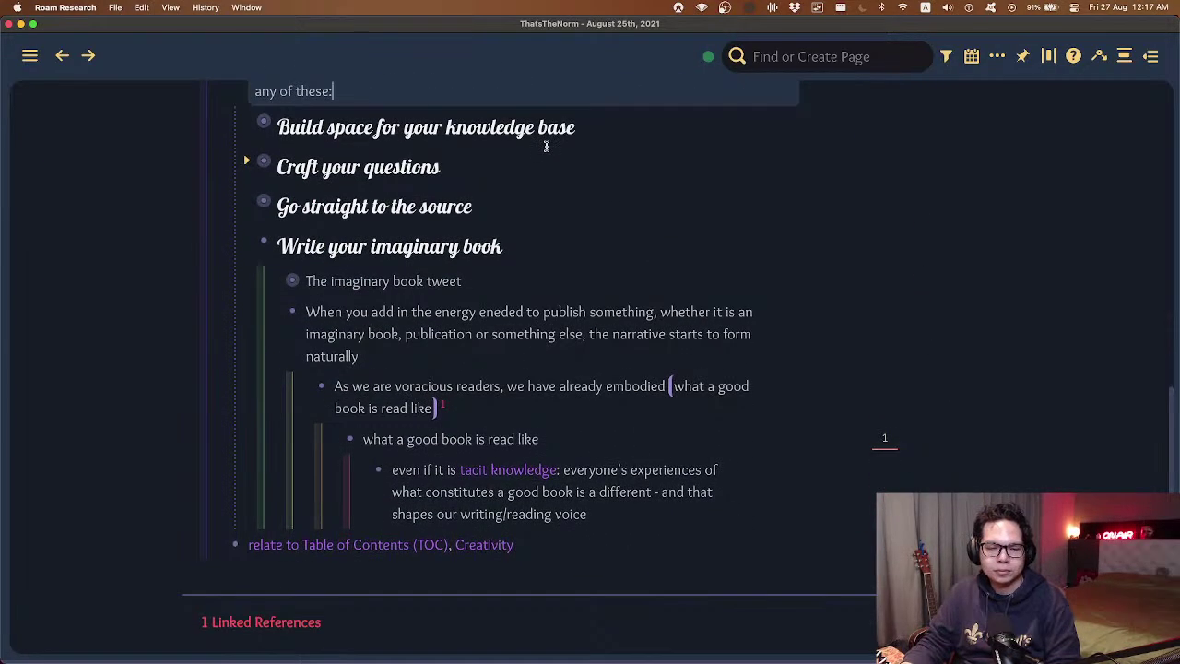
key("Return")
type("Increasing ")
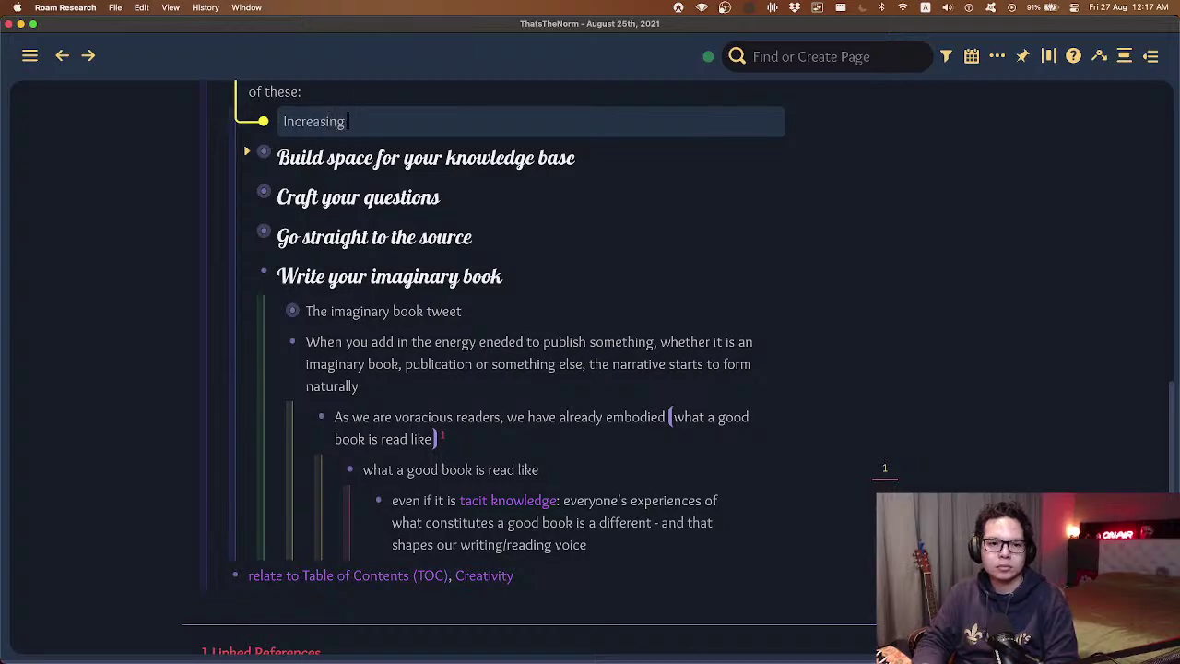
- Continue the bullet starting with "Increasing" with the words "our surface area of understanding"
type("the")
key("BackSpace")
key("BackSpace")
type("our surface a")
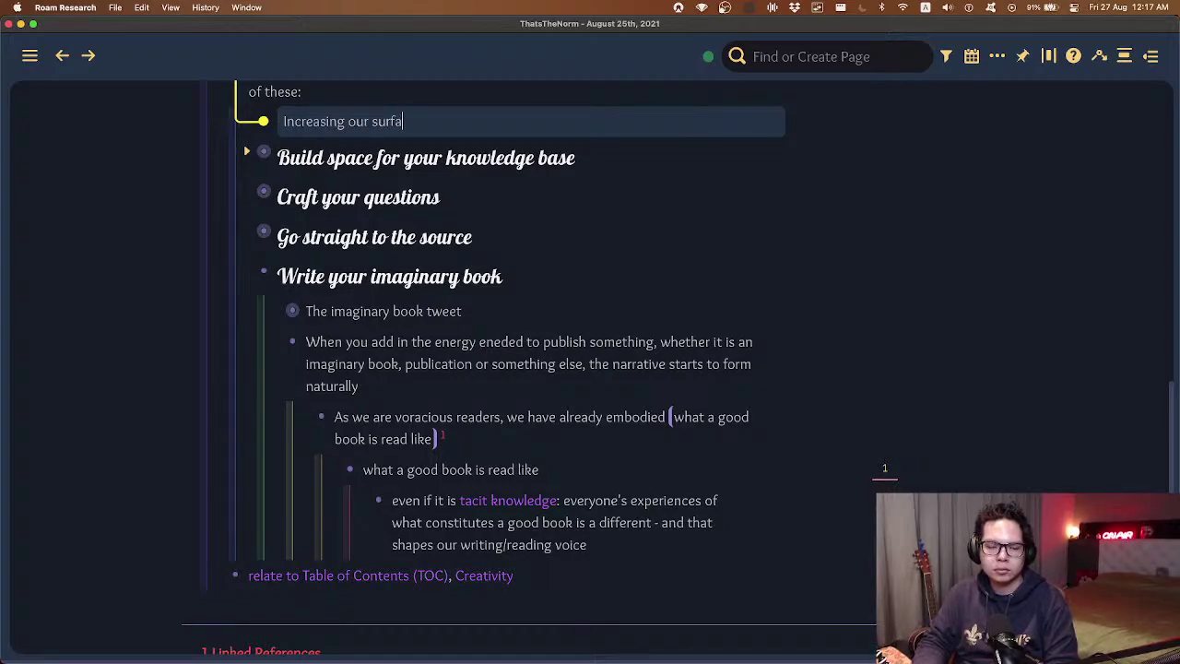
key("BackSpace")
key("BackSpace")
key("BackSpace")
key("BackSpace")
key("BackSpace")
key("BackSpace")
key("BackSpace")
key("BackSpace")
key("BackSpace")
key("BackSpace")
type("surface a")
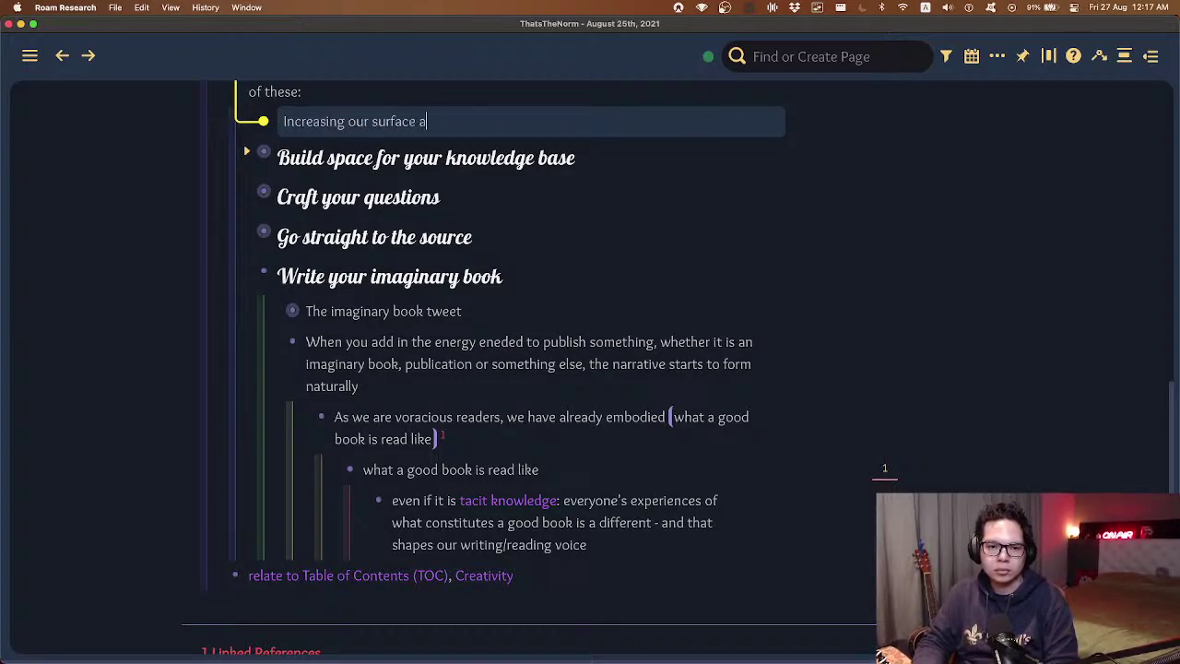
type("rea of understanding is")
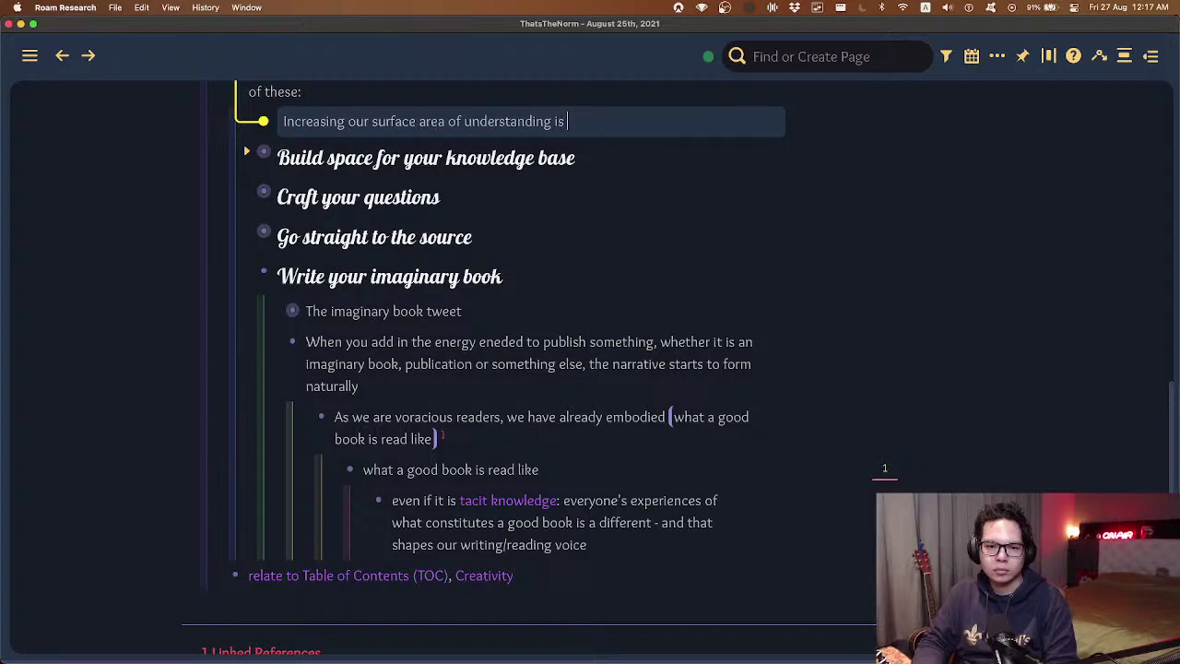
- Complete the bullet on surface area of understanding with "helps with increasing the % chance of us learning something new"
key("BackSpace")
key("BackSpace")
key("BackSpace")
type("helps with ")
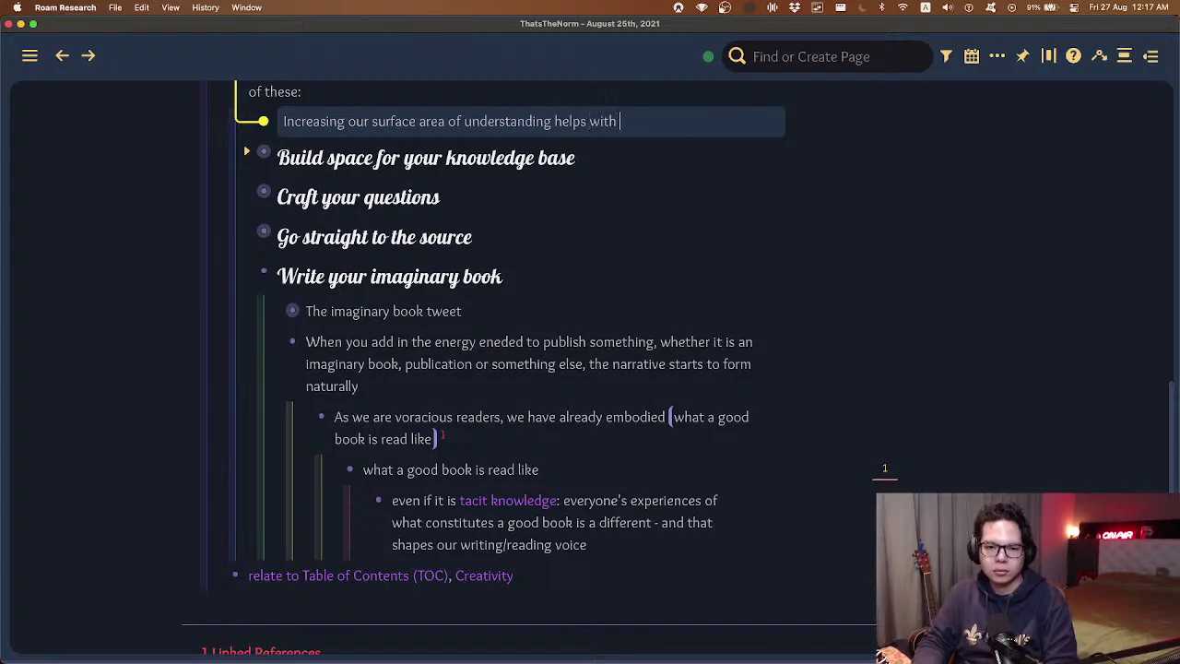
type("increasing the % chance of ")
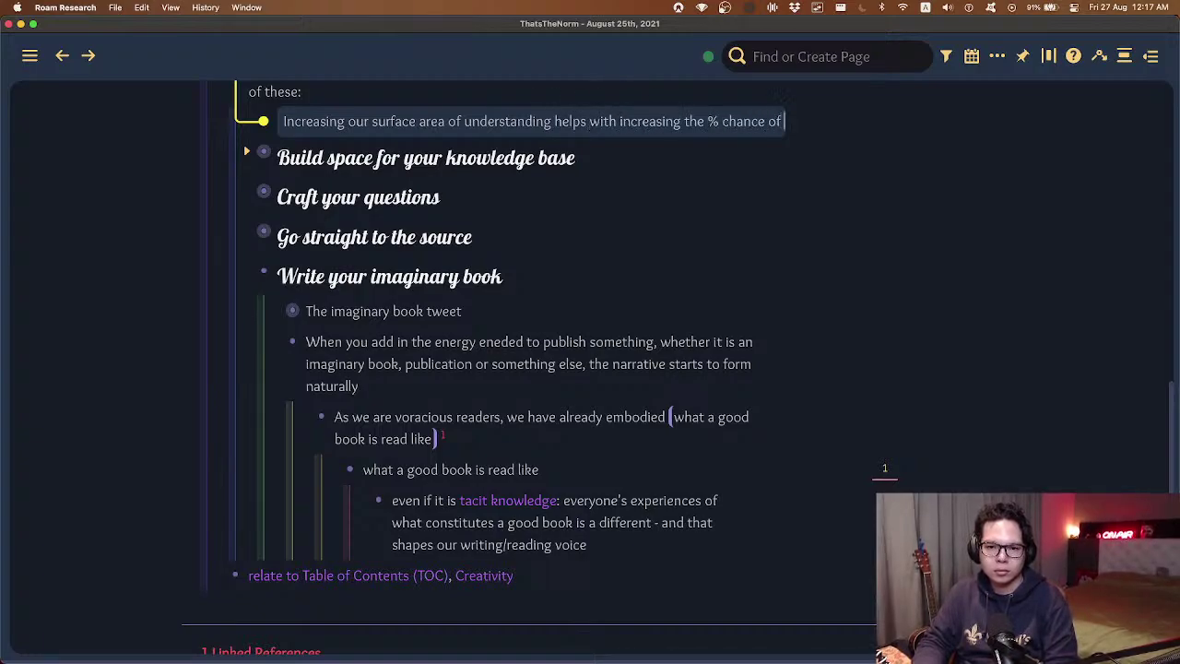
type("us learning something new")
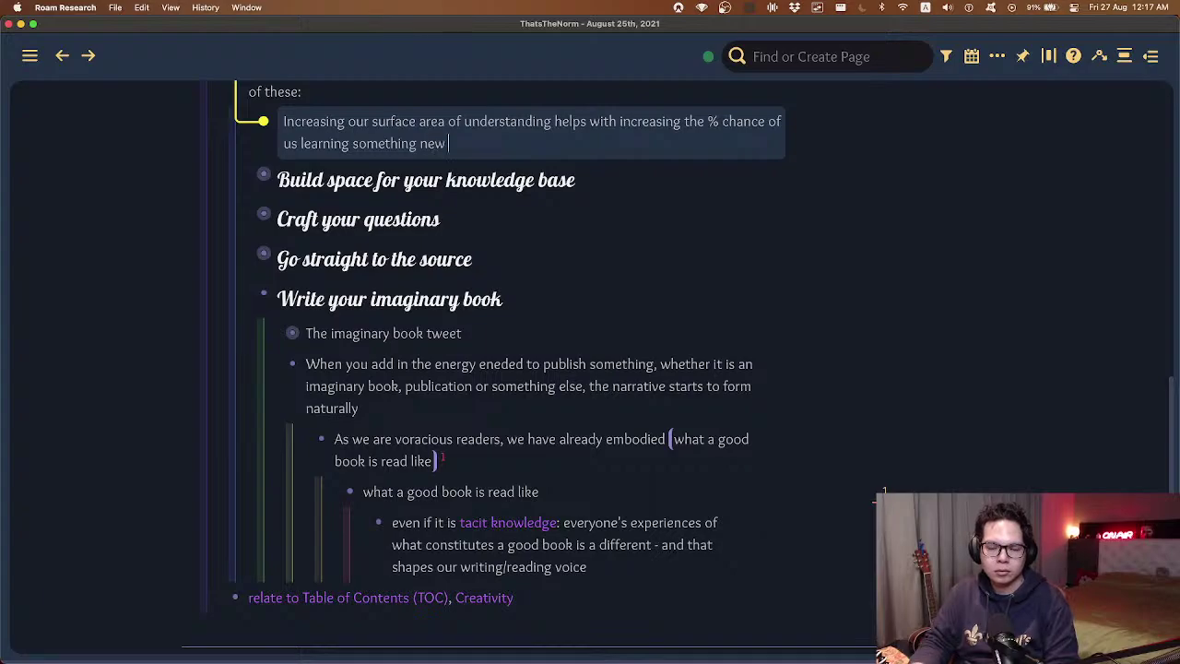
scroll(553, 147, "up", 2)
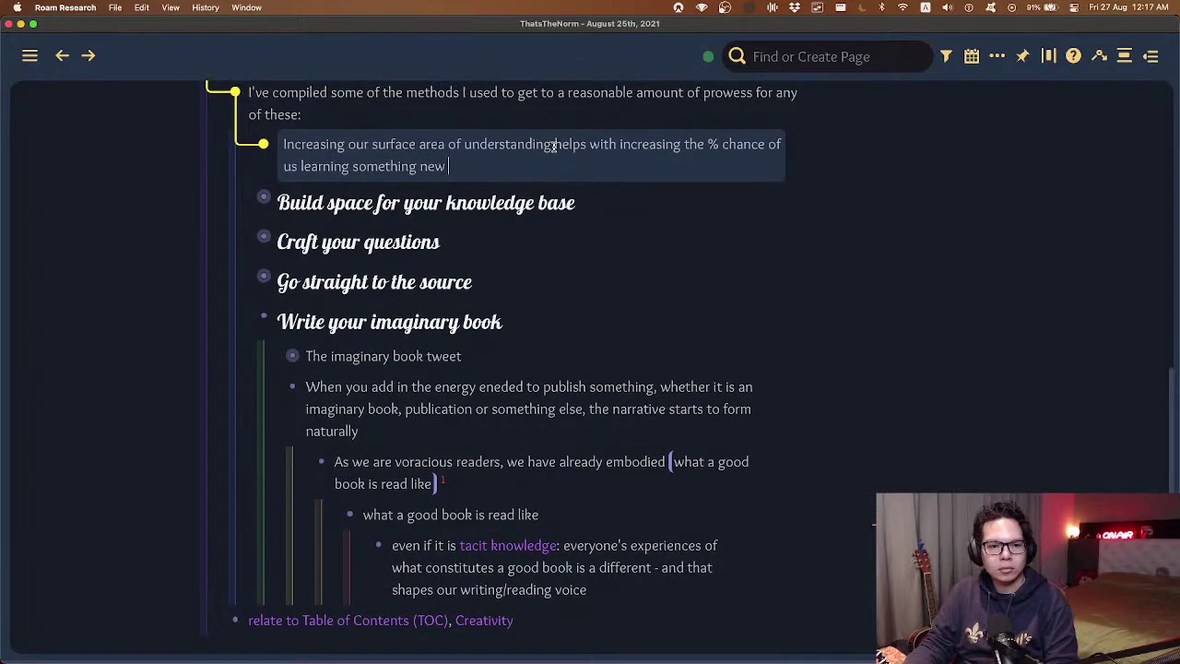
- Expand the "Build space for your knowledge base", "Craft your questions" and "Go straight to the source" sections
left_click(536, 230)
key("Up")
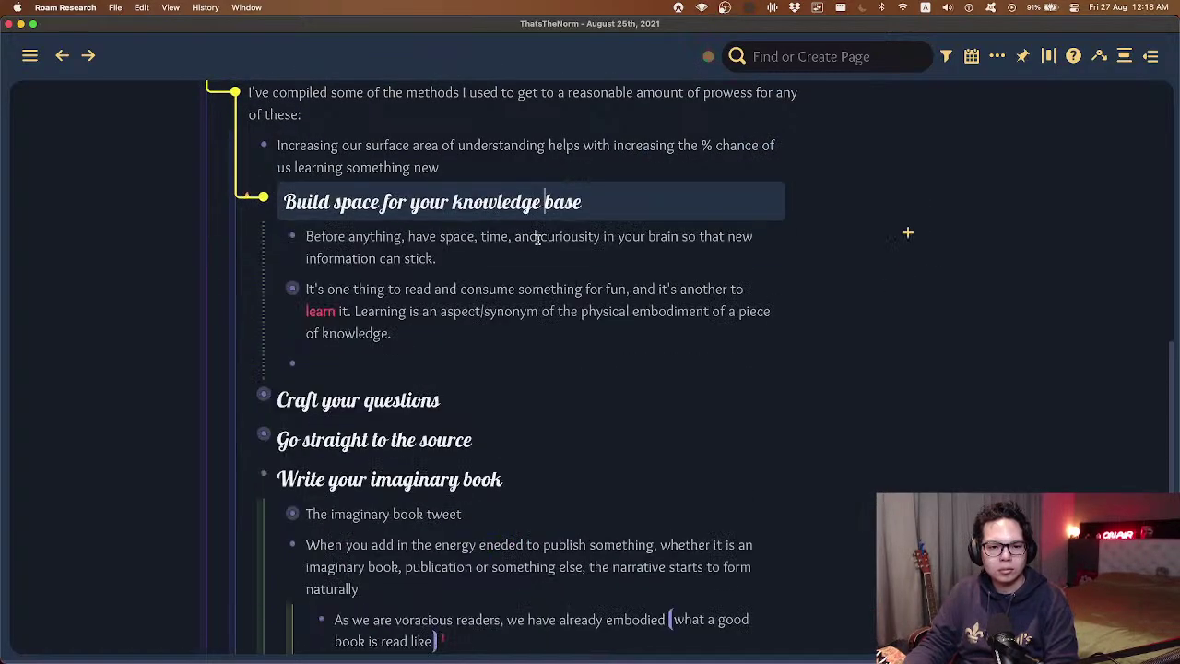
key("Escape")
left_click(548, 320)
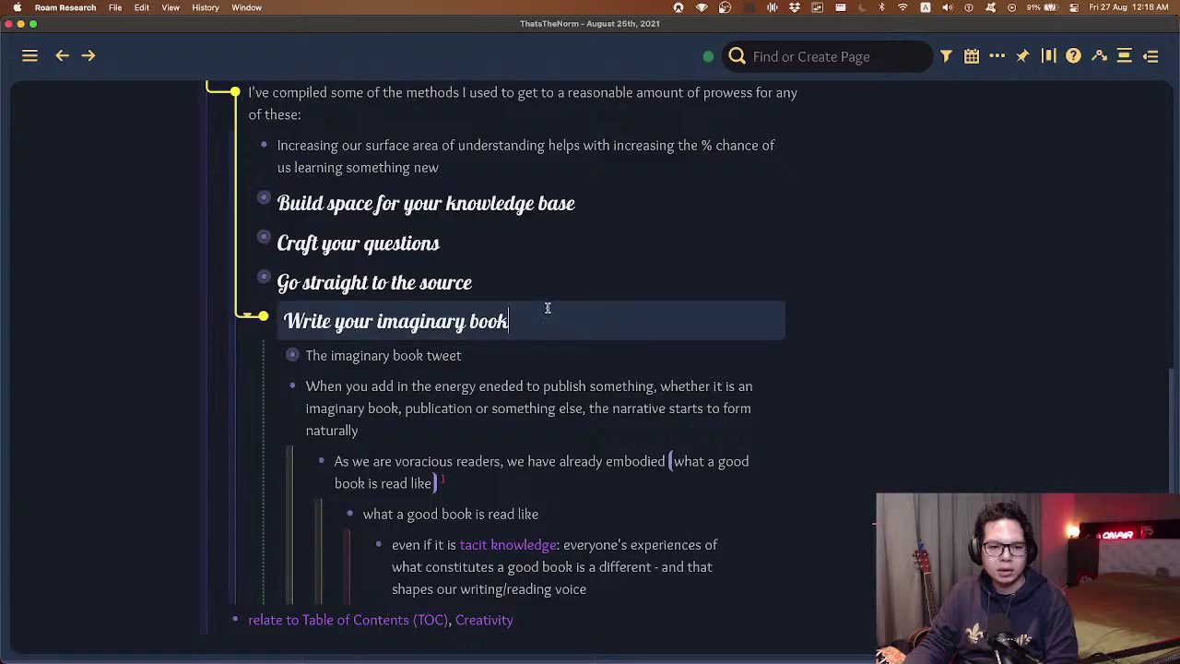
left_click(547, 277)
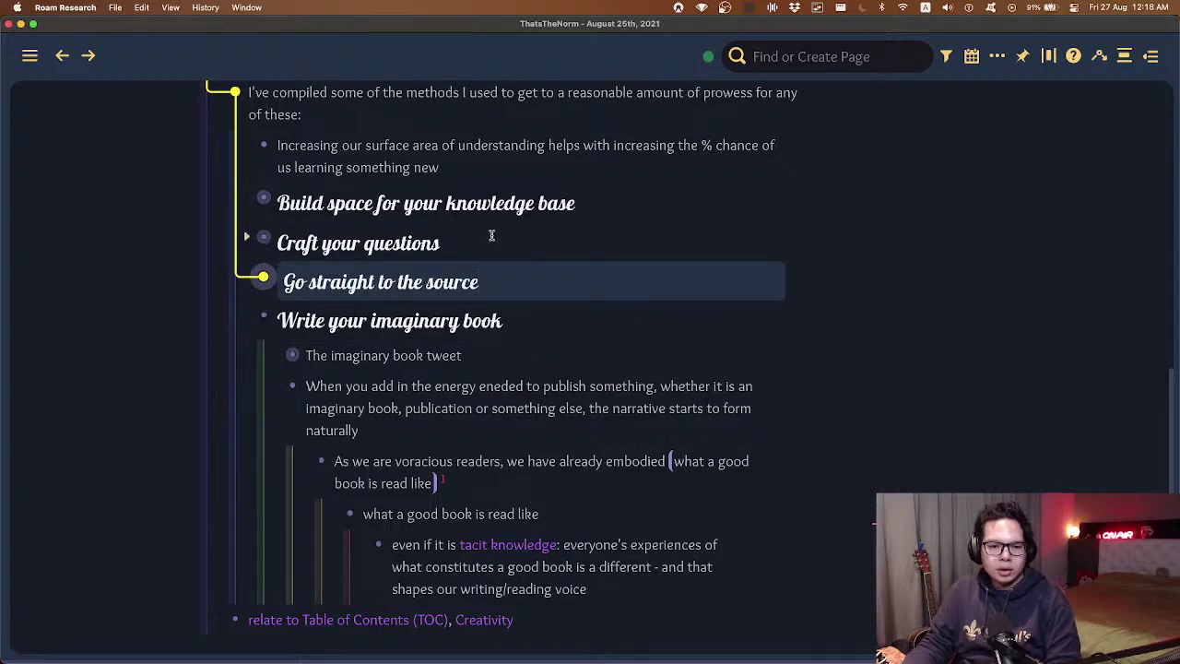
key("Up")
key("Up")
- Insert the level 3 heading "Increase surface area of understanding" above the bullet about increasing our surface area
scroll(582, 288, "up", 3)
scroll(583, 289, "up", 10)
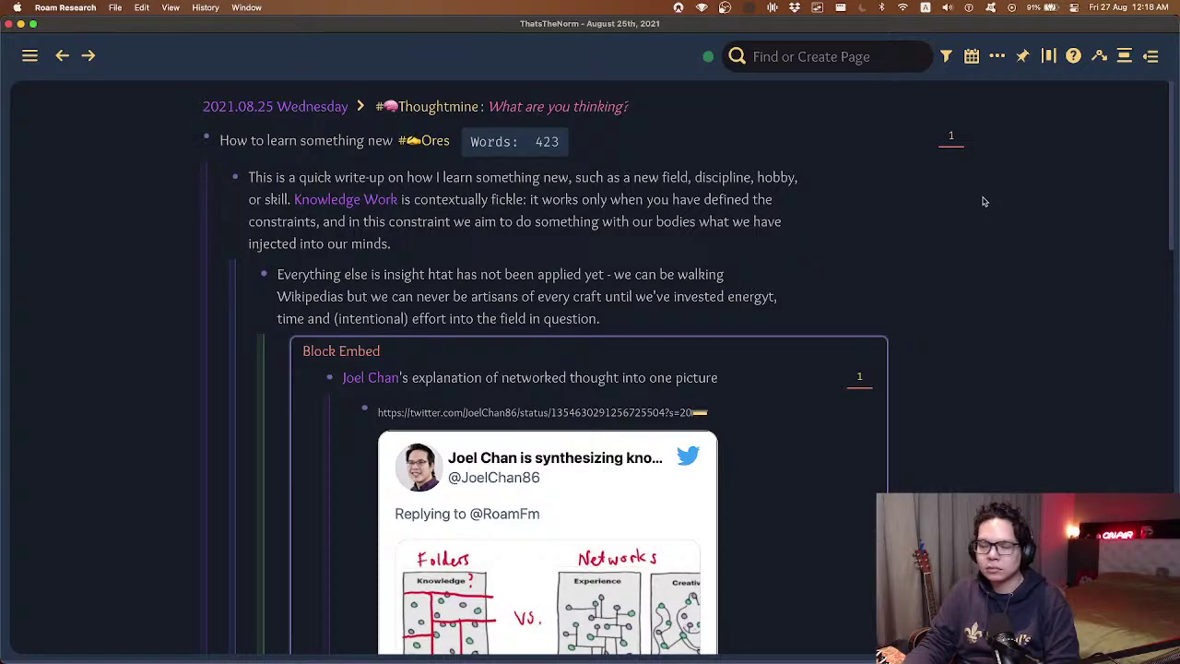
scroll(547, 159, "down", 4)
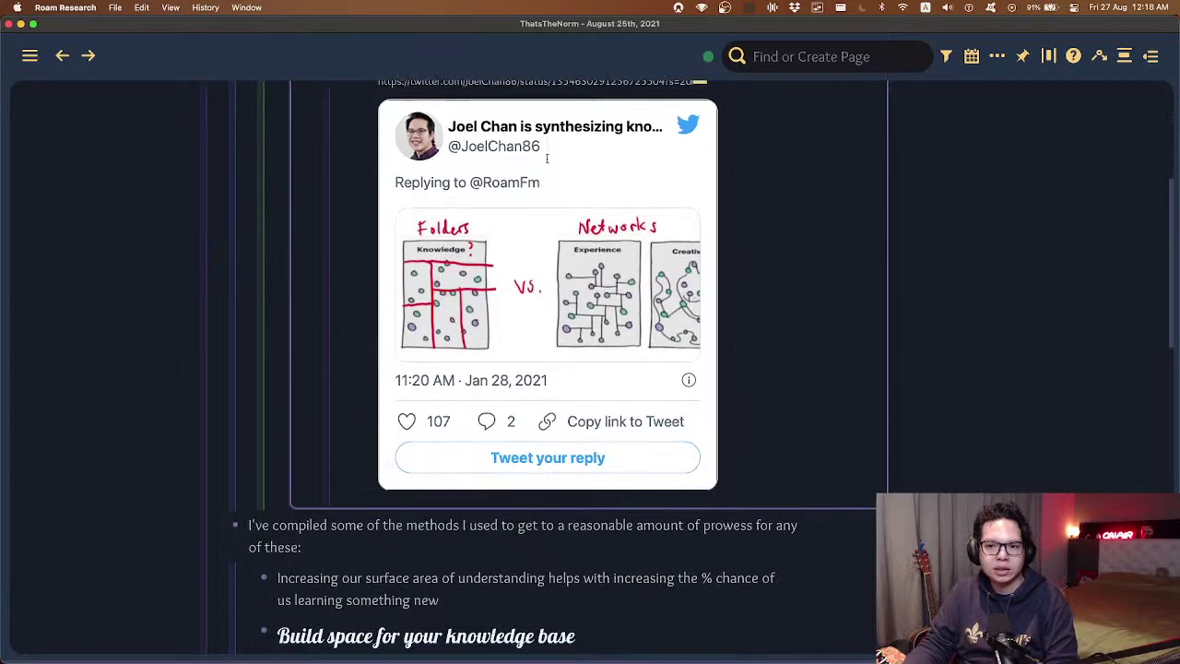
scroll(547, 158, "down", 1)
scroll(546, 164, "down", 5)
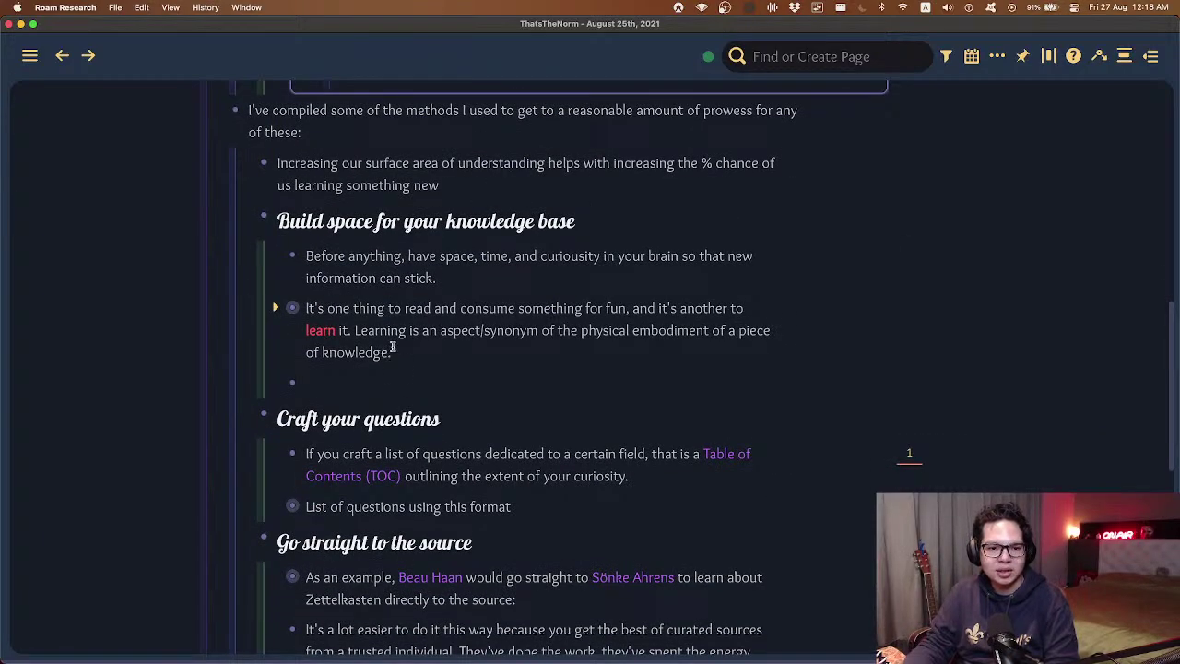
left_click(360, 164)
key("super+Left")
key("Return")
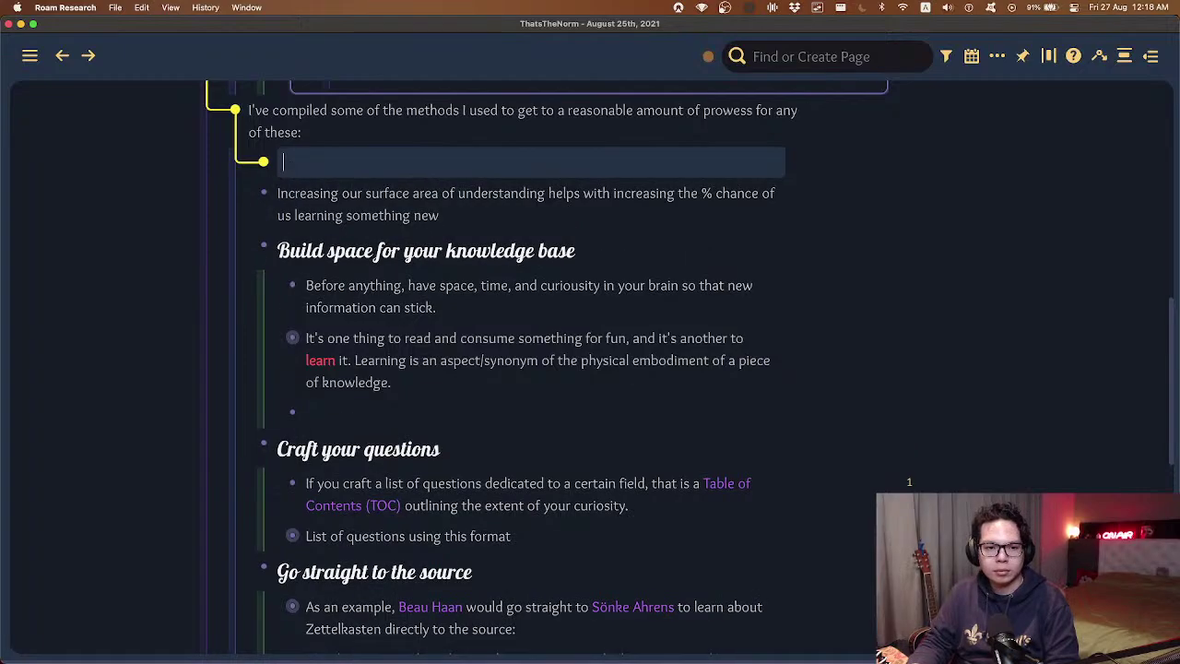
key("super+alt+3")
type("Incrfe")
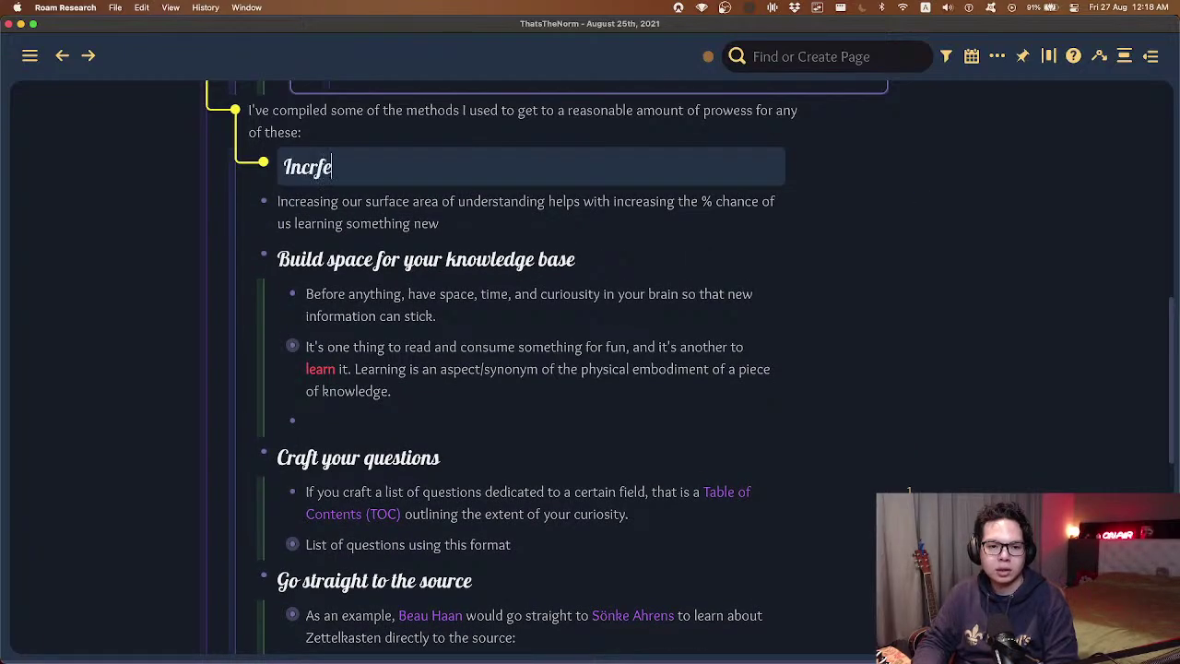
key("BackSpace")
key("BackSpace")
type("ease surface area")
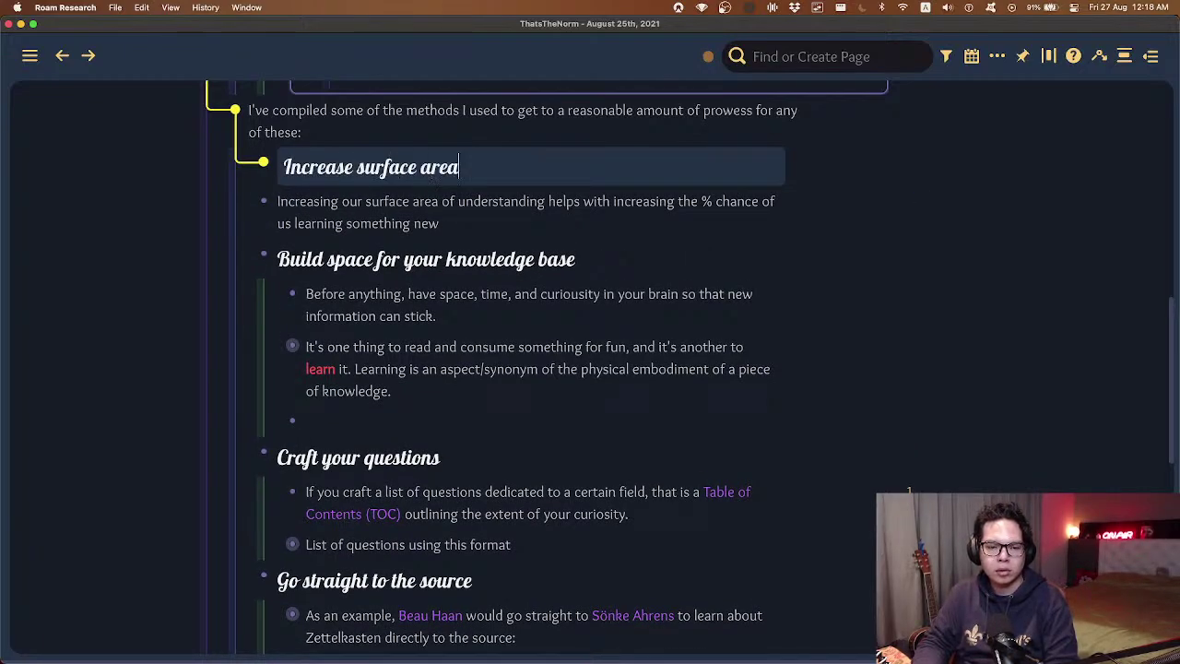
type(" of understanding")
key("alt+BackSpace")
type("understanding")
- Nest the bullet about increasing our surface area under the "Increase surface area of understanding" heading
key("Down")
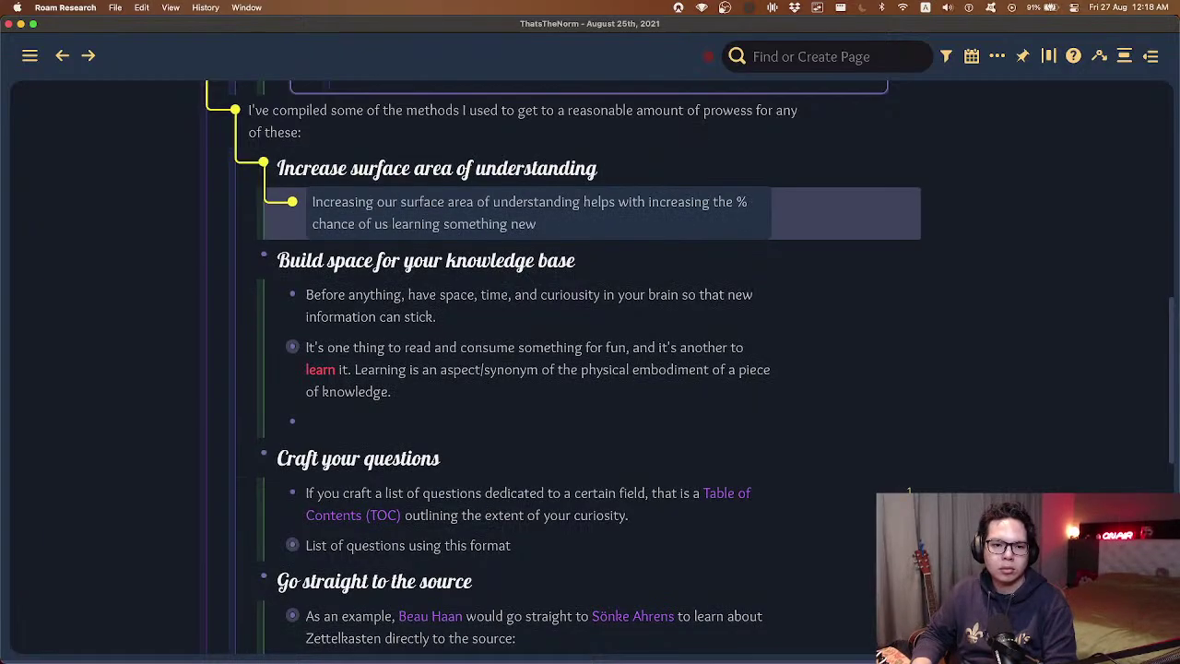
key("Down")
key("Escape")
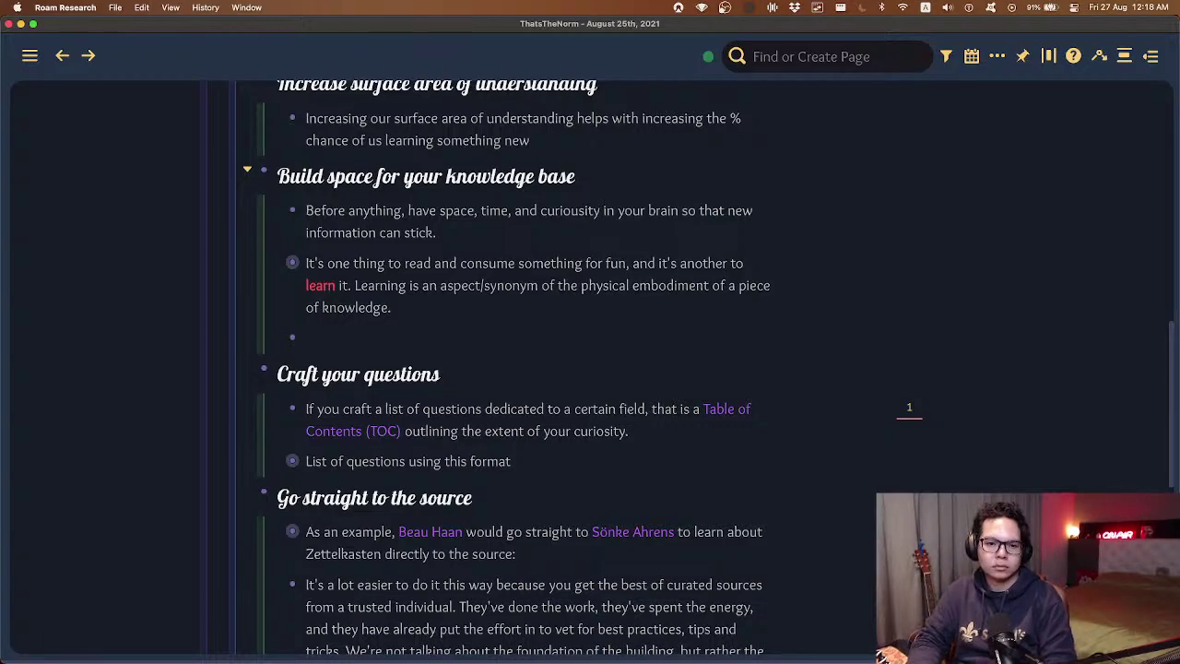
- Expand the "It's one thing to read and consume something for fun" bullet and delete the empty bullet below it
key("alt")
type("[00:14:10] That has much greater chance of it being embodied, it being embraced into your mind because, this is something has some emotional connection in there, right? physical mediums carry or a greater vehicles of emotional connection or I think this is the recent word that I learned was neuro-plasticity right.")
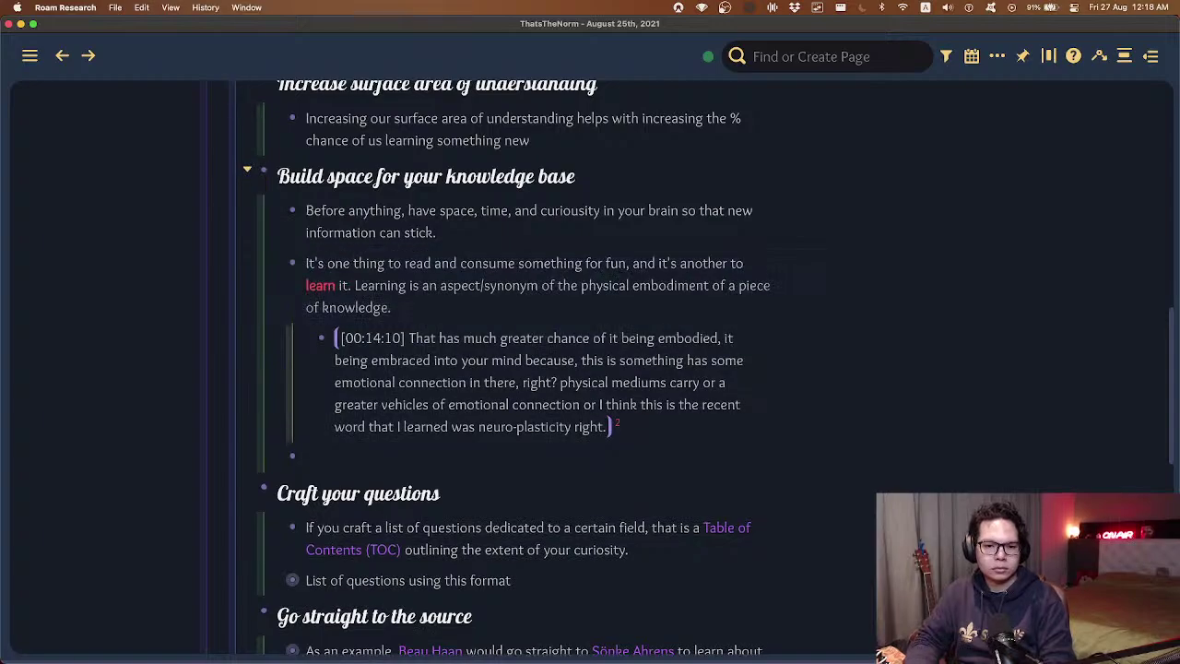
key("alt")
key("BackSpace")
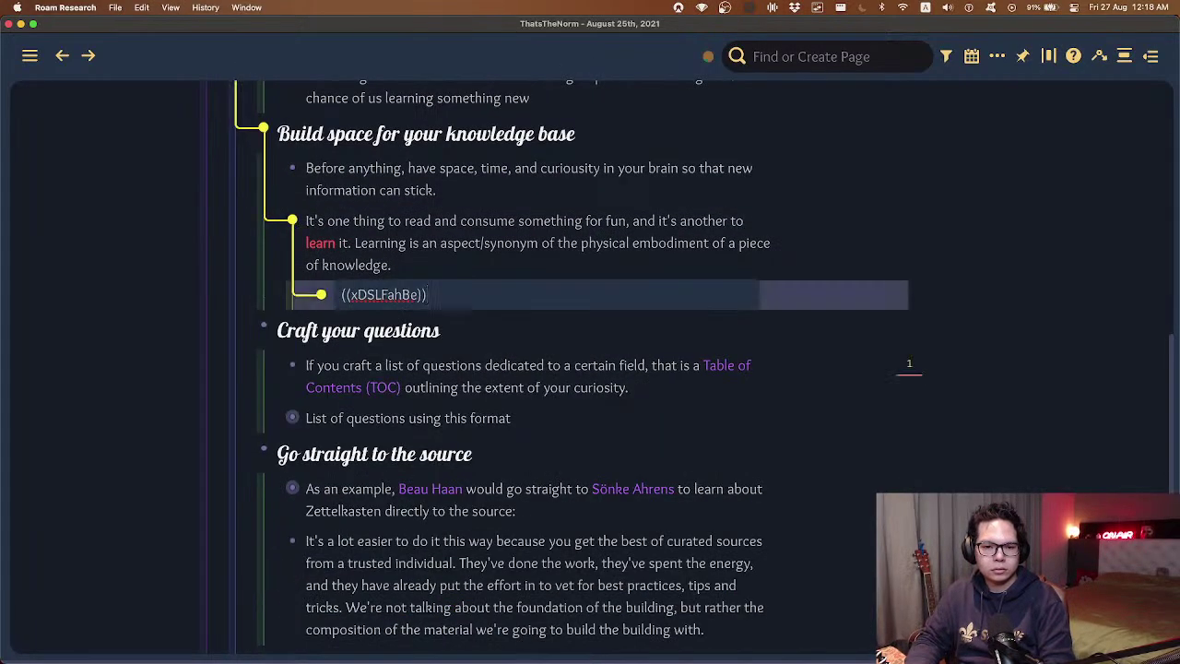
key("Escape")
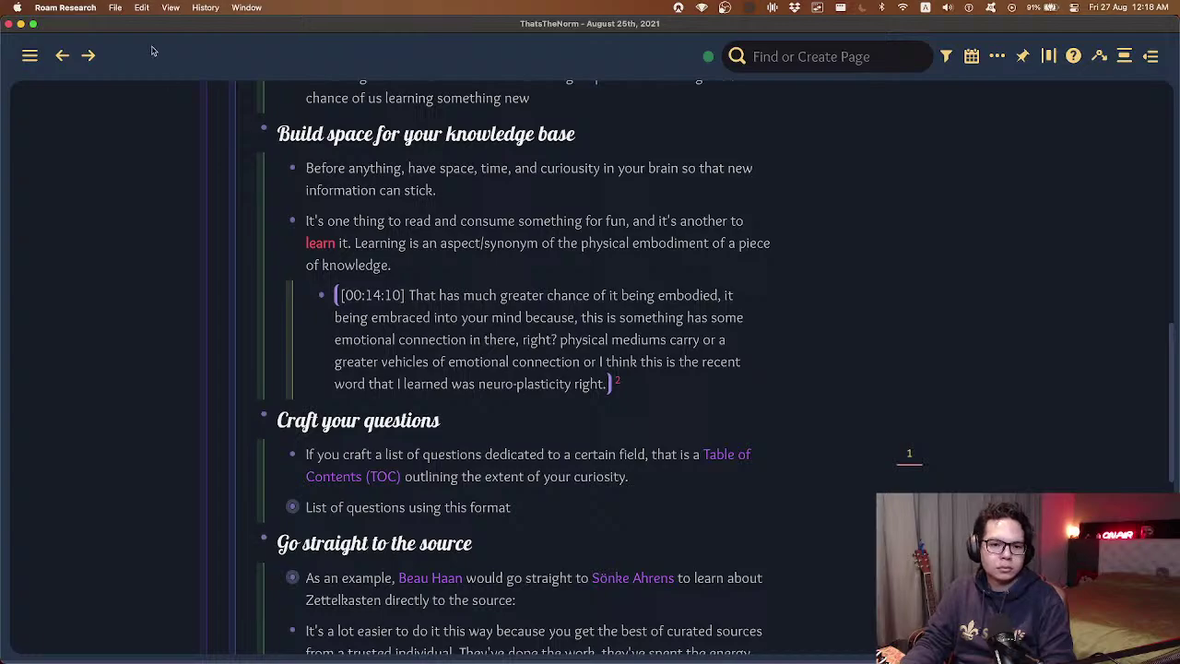
- Open the source of the [00:14:10] transcript reference in the sidebar to check it, and close the sidebar
right_click(433, 396)
left_click(500, 448)
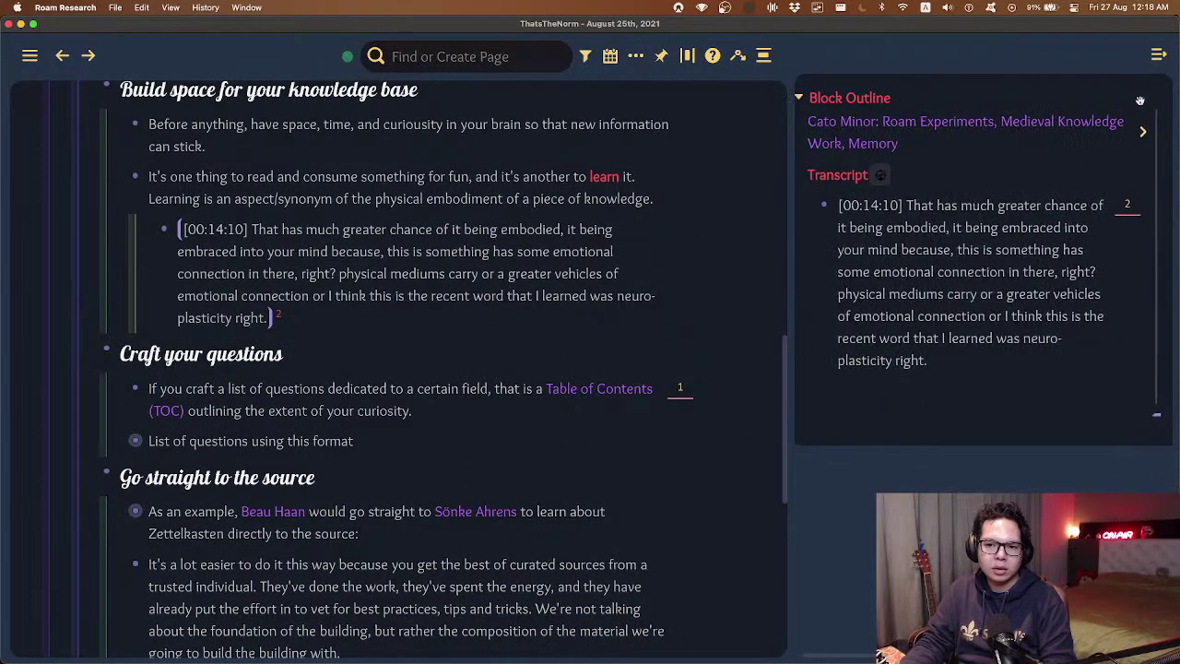
scroll(1140, 99, "right", 5)
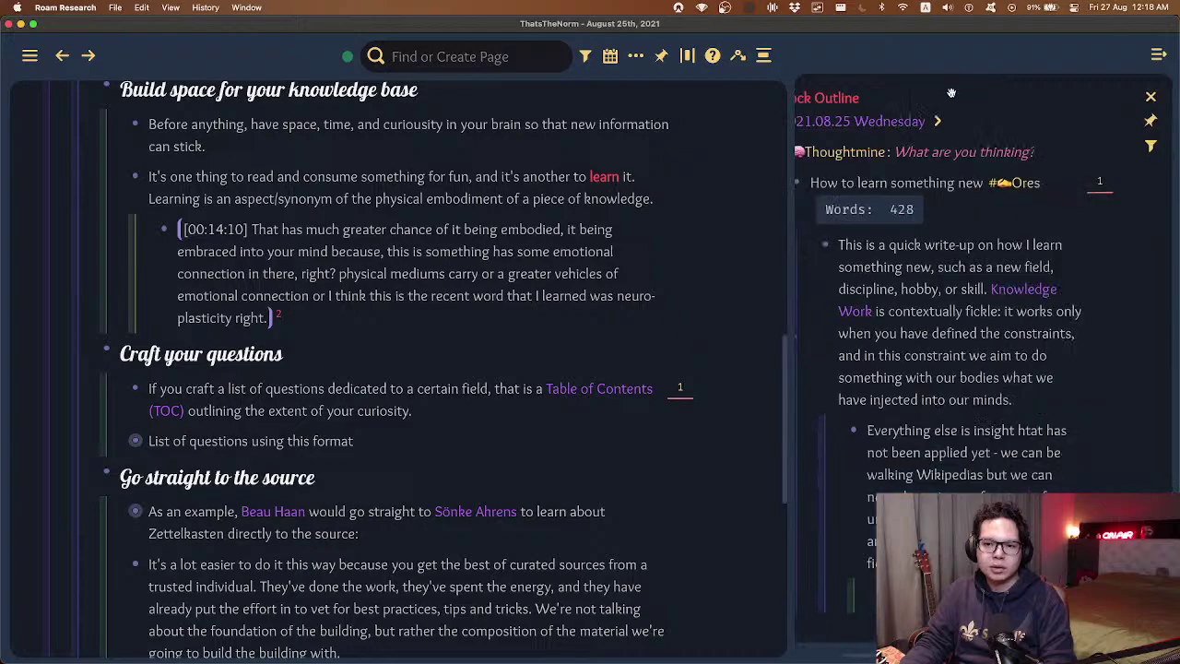
left_click(1153, 96)
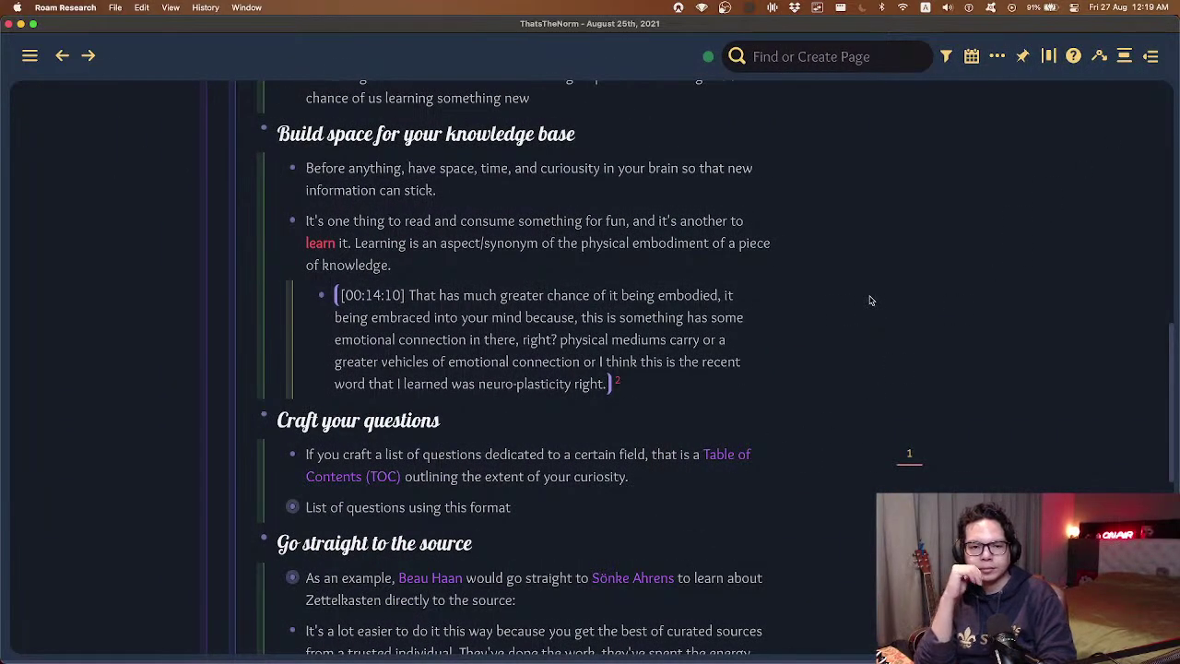
- Collapse the transcript quote and add the bullet "Learning something new is a state of discomfort" at the end of the "Build space for your knowledge base" section
scroll(869, 300, "up", 3)
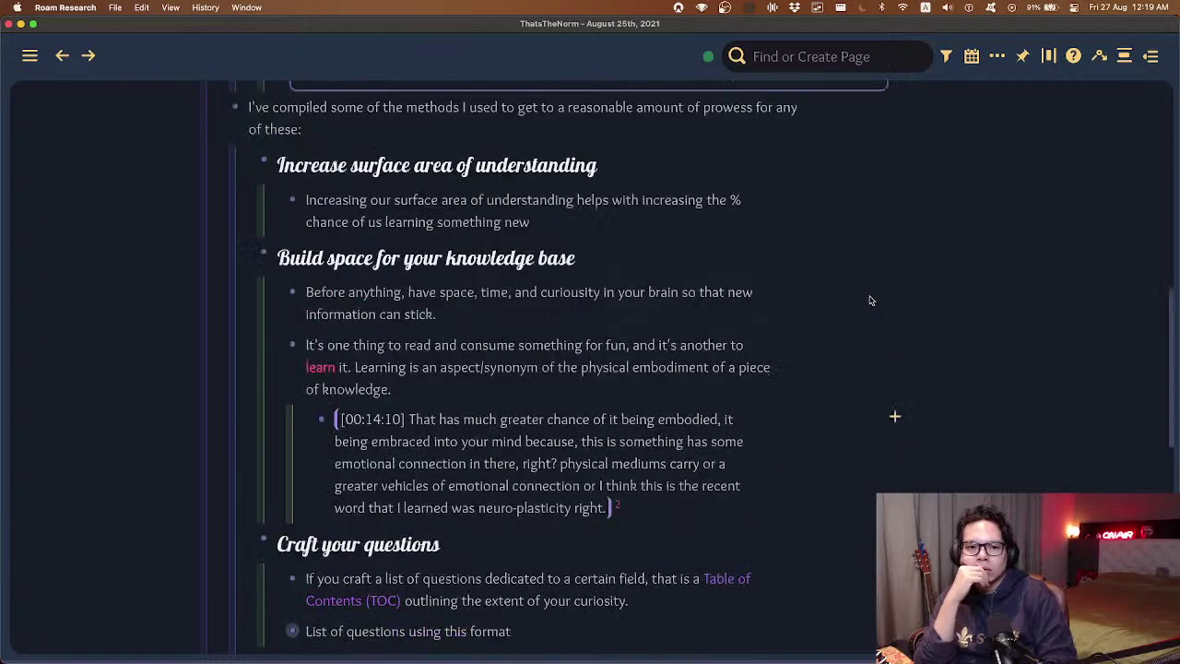
scroll(869, 300, "down", 2)
scroll(869, 300, "up", 3)
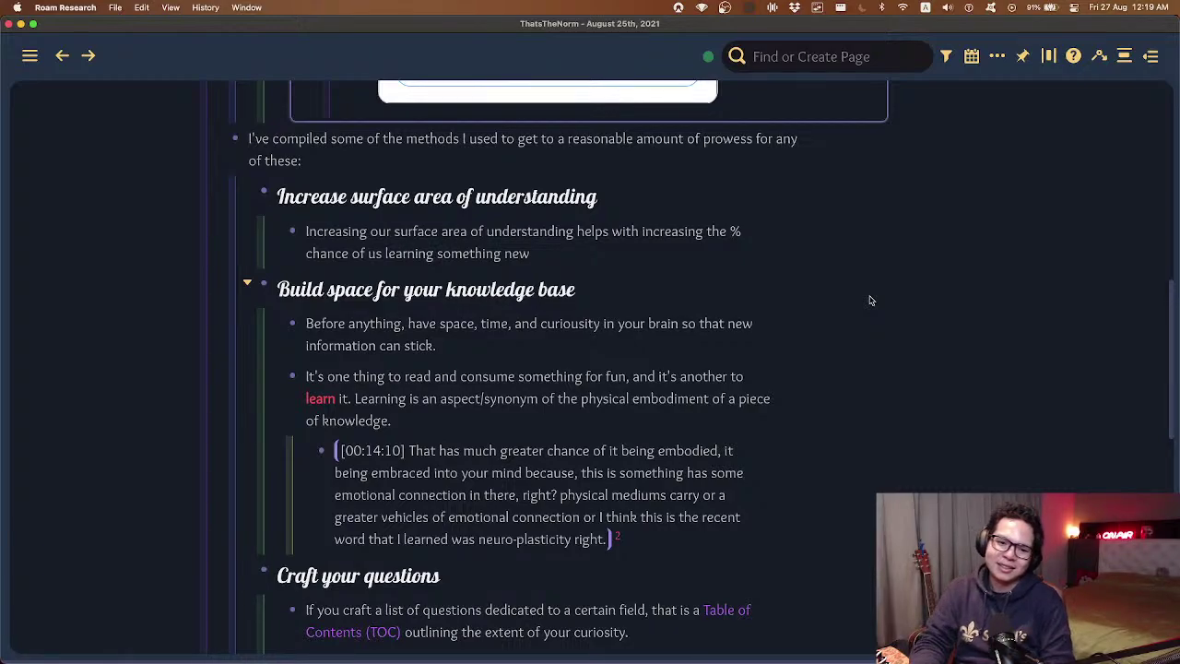
key("BackSpace")
key("Return")
type("Le")
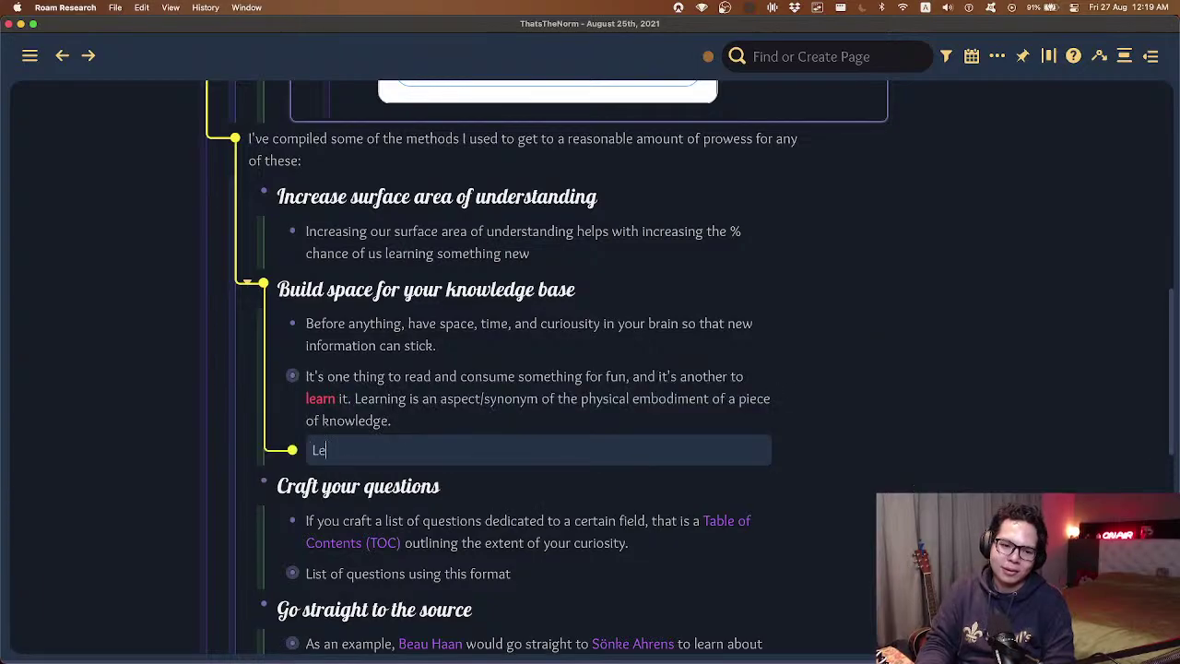
type("arning somethign new")
key("BackSpace")
key("BackSpace")
key("BackSpace")
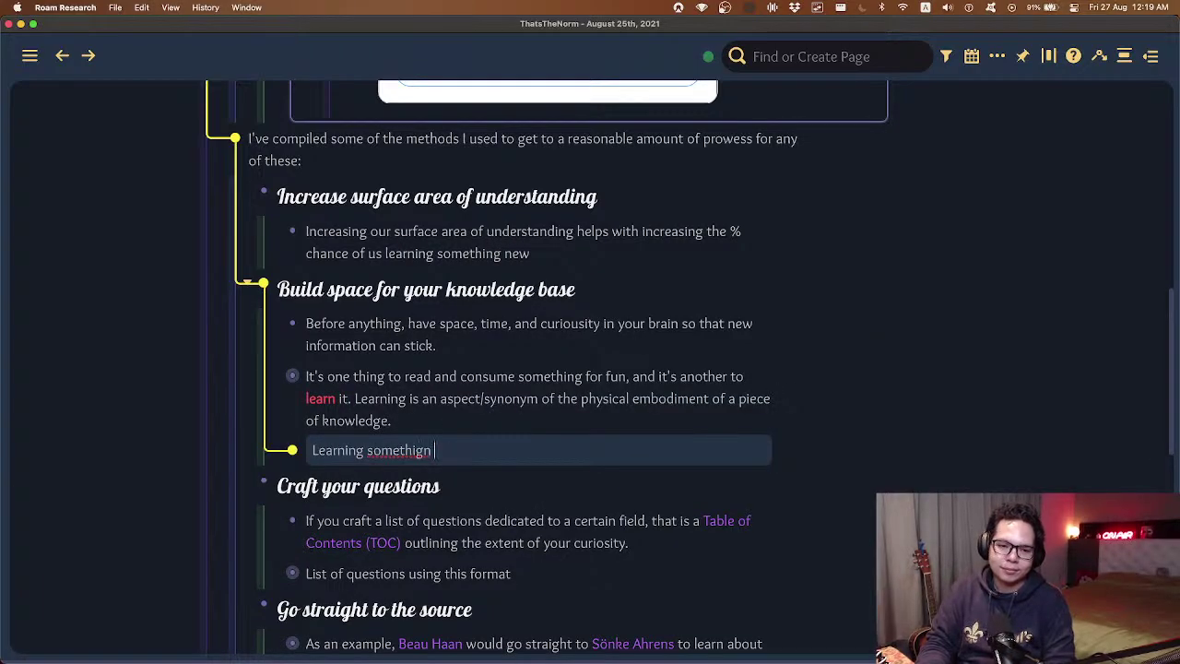
key("alt+BackSpace")
type("something new is.")
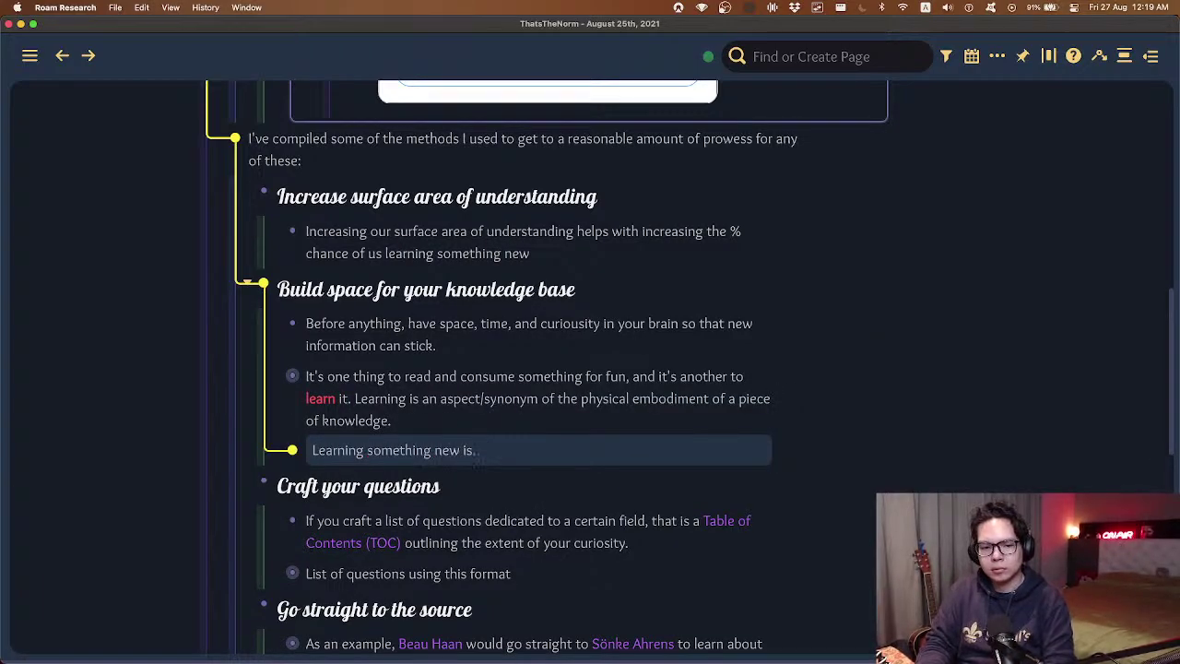
type(" aa state of discomf")
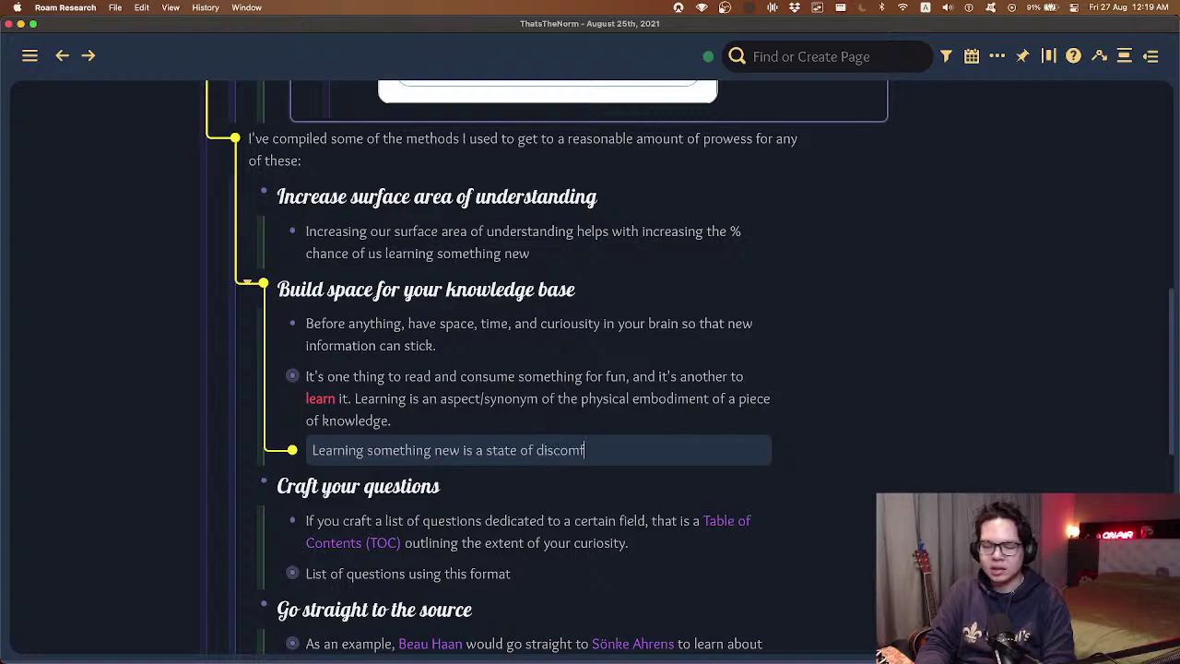
type("ort")
- Add the child bullet "Questioning what we know, realizing what we don't know" under the state of discomfort bullet
key("Return")
key("Tab")
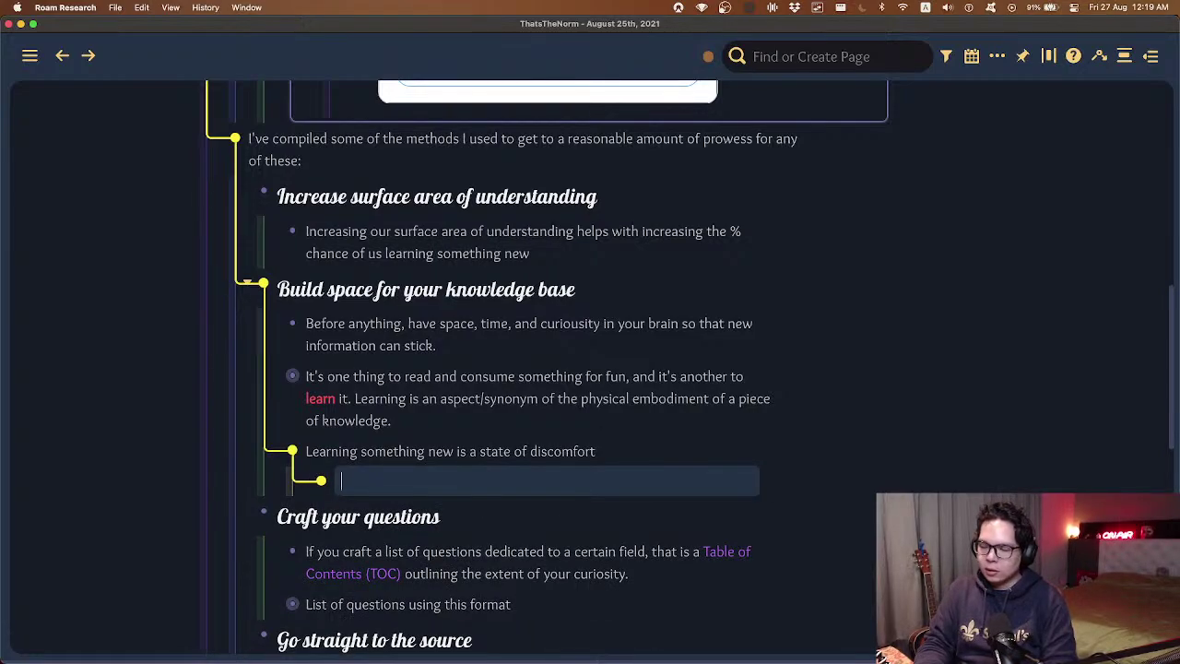
type("Questioning what we d")
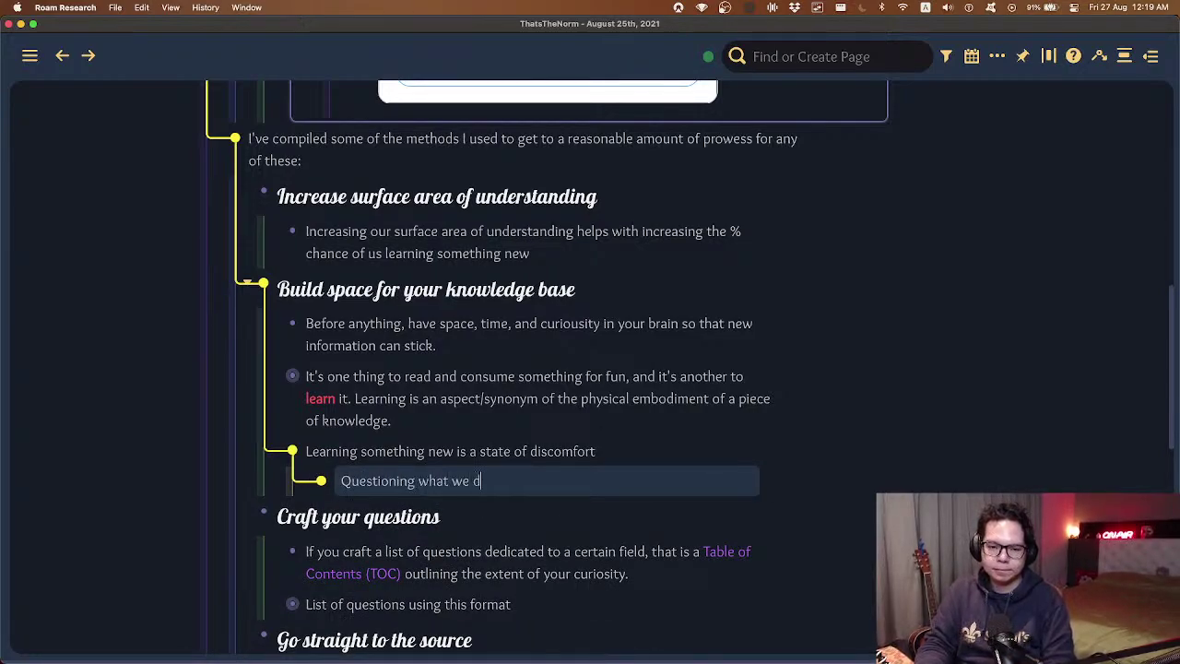
key("BackSpace")
type("know, relat")
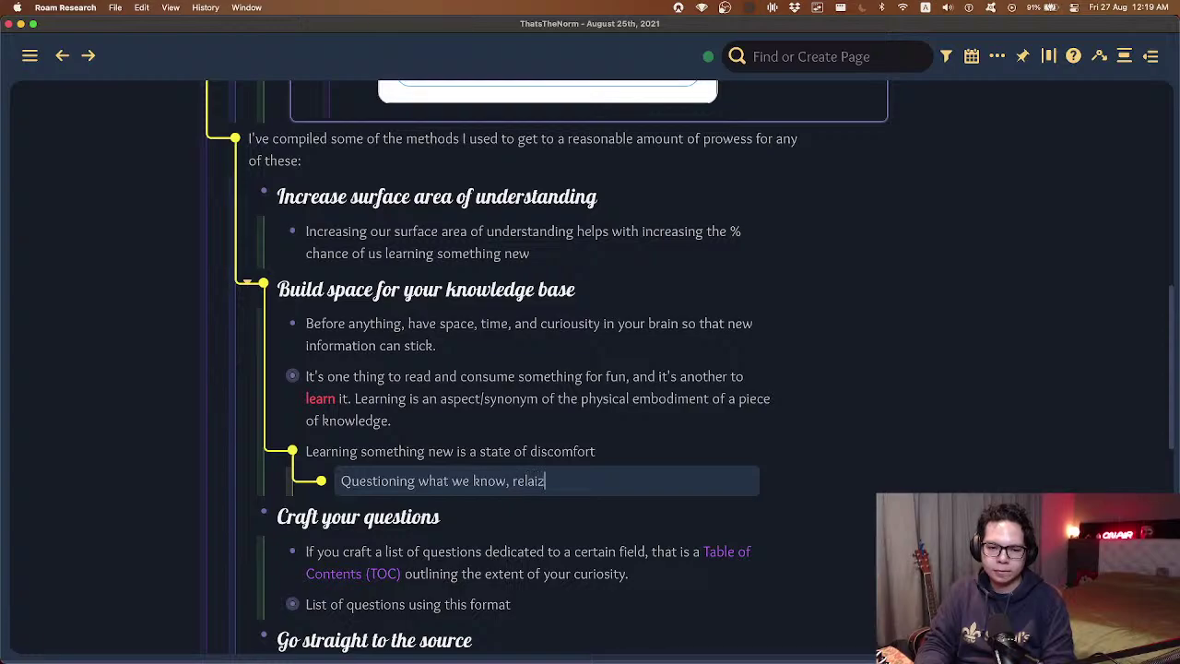
key("BackSpace")
key("BackSpace")
key("BackSpace")
type("alizing what we do")
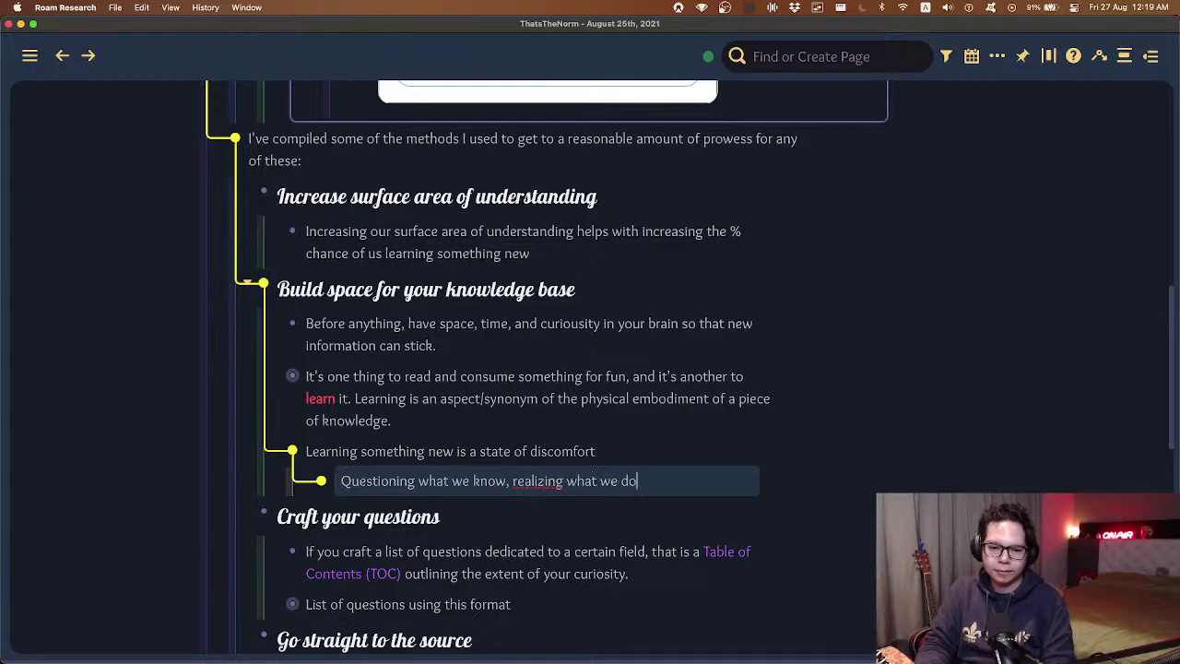
type("n't know")
- Under the "Questioning what we know" bullet, add the child bullet "It's a form of change, and sometimes people have different responses to this"
key("Return")
type("It's a sta")
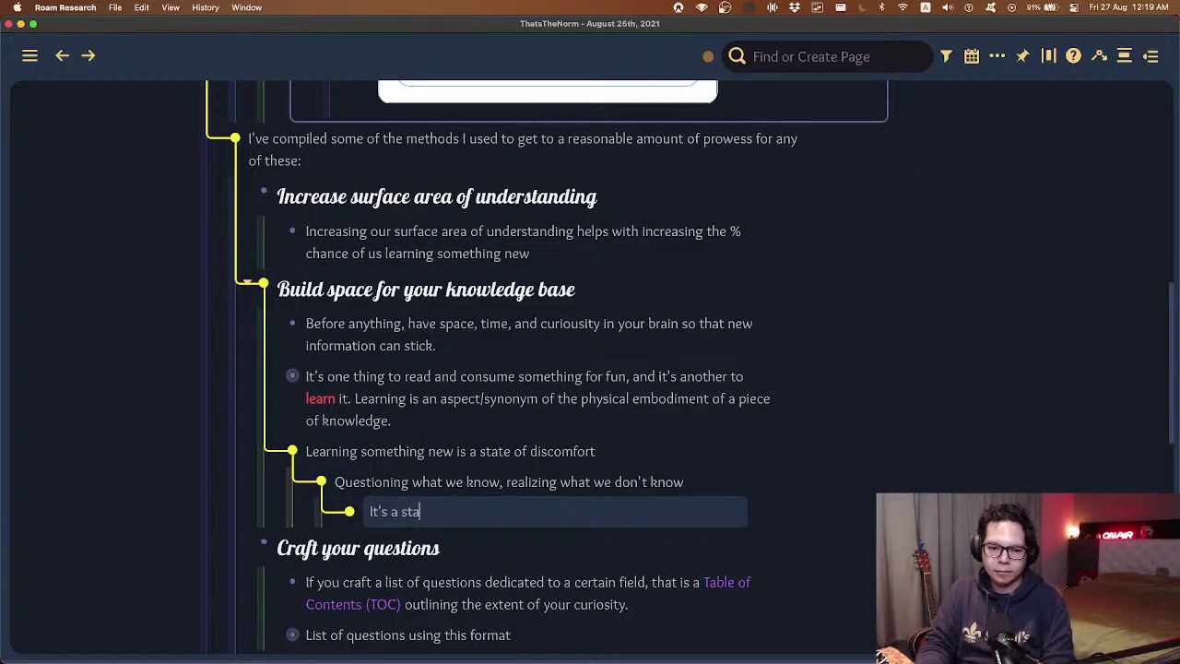
key("BackSpace")
key("BackSpace")
key("BackSpace")
type("form of chang")
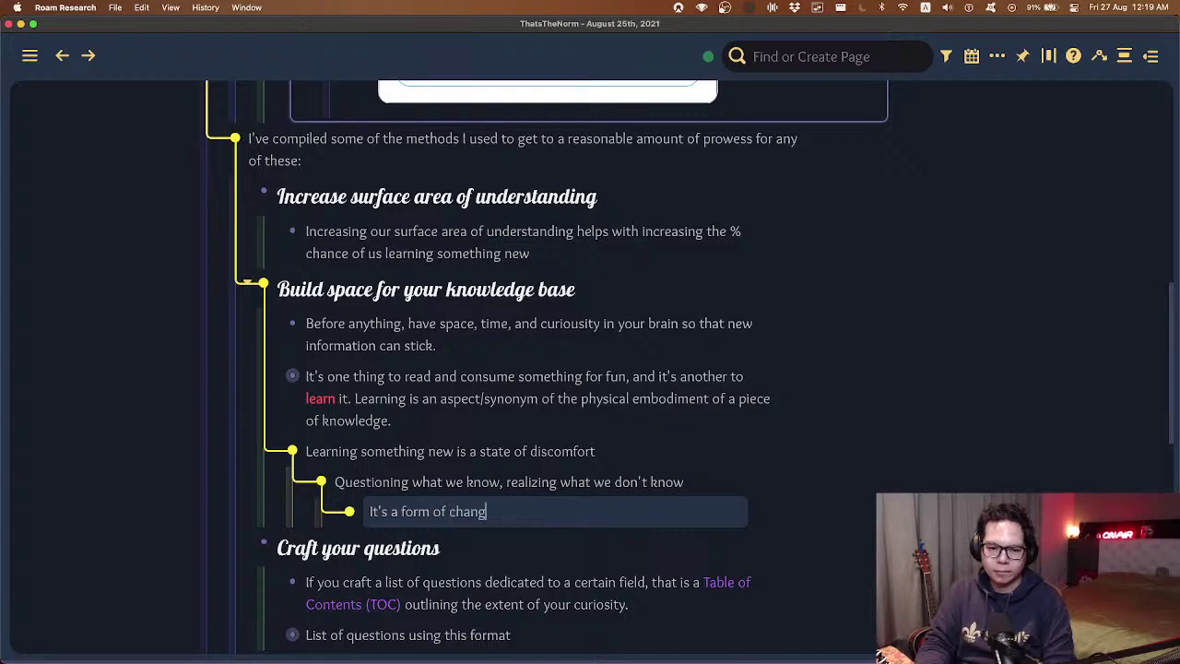
type("e, and some")
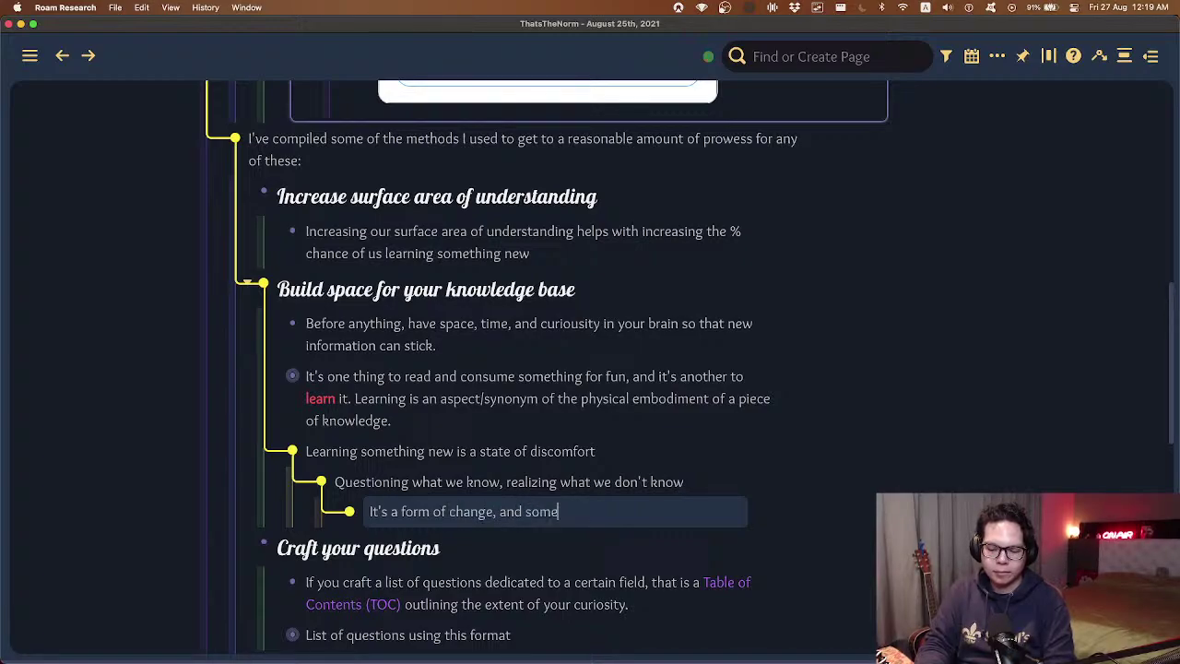
type("times people have diff")
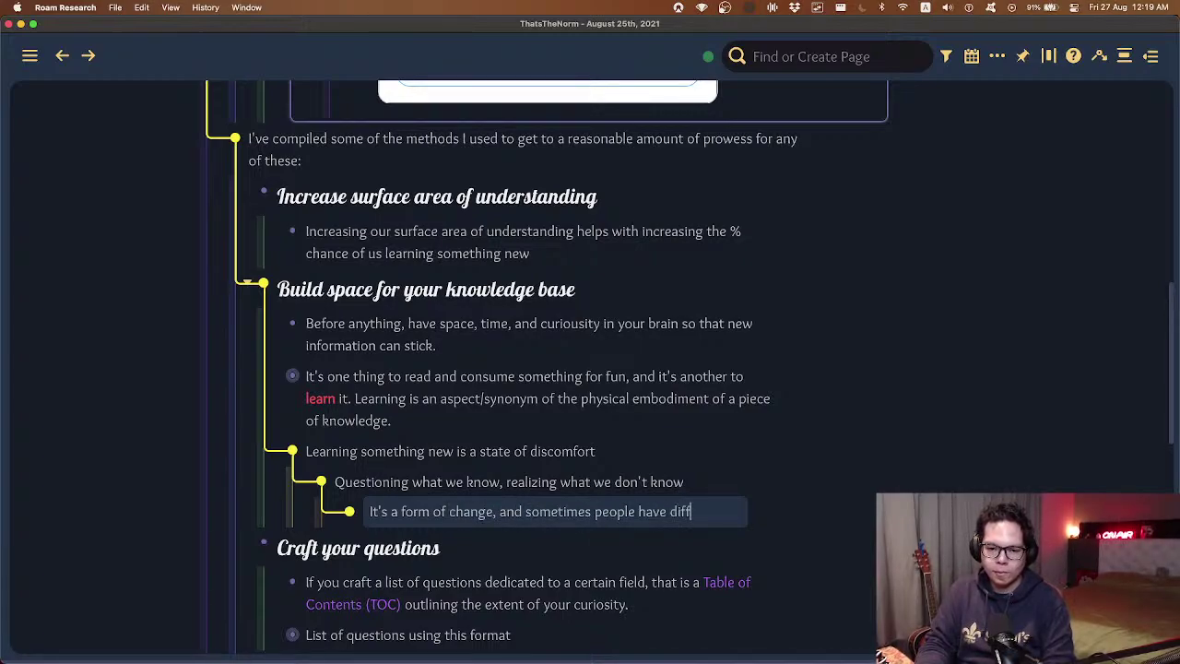
type("erent responses to this")
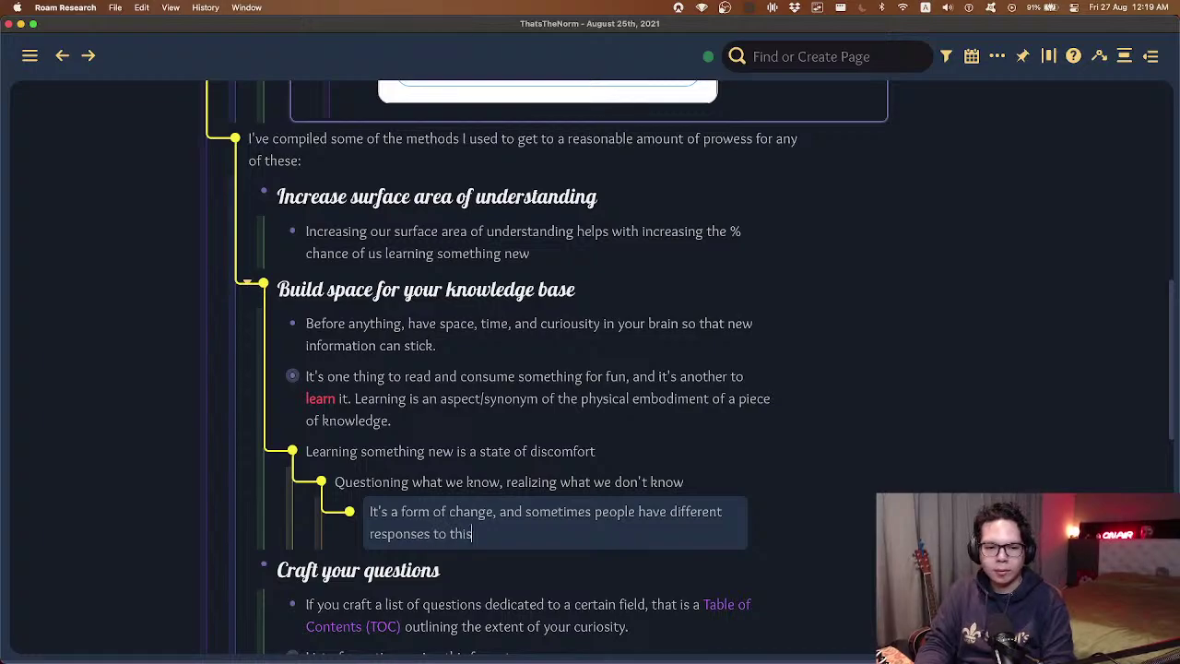
key("Escape")
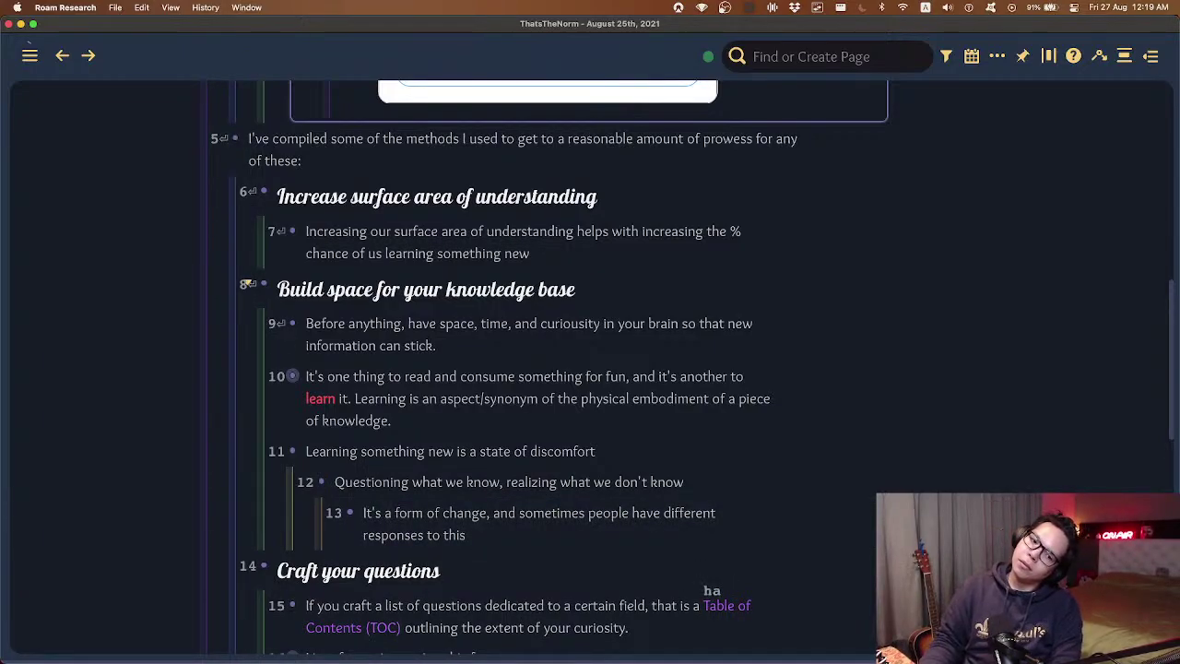
- Under the form-of-change bullet, add "eg. Scientists who have absolute beliefs in specific theories, find it hard to address counter-theories even if they have overwhelming evidence"
type("oeg. ")
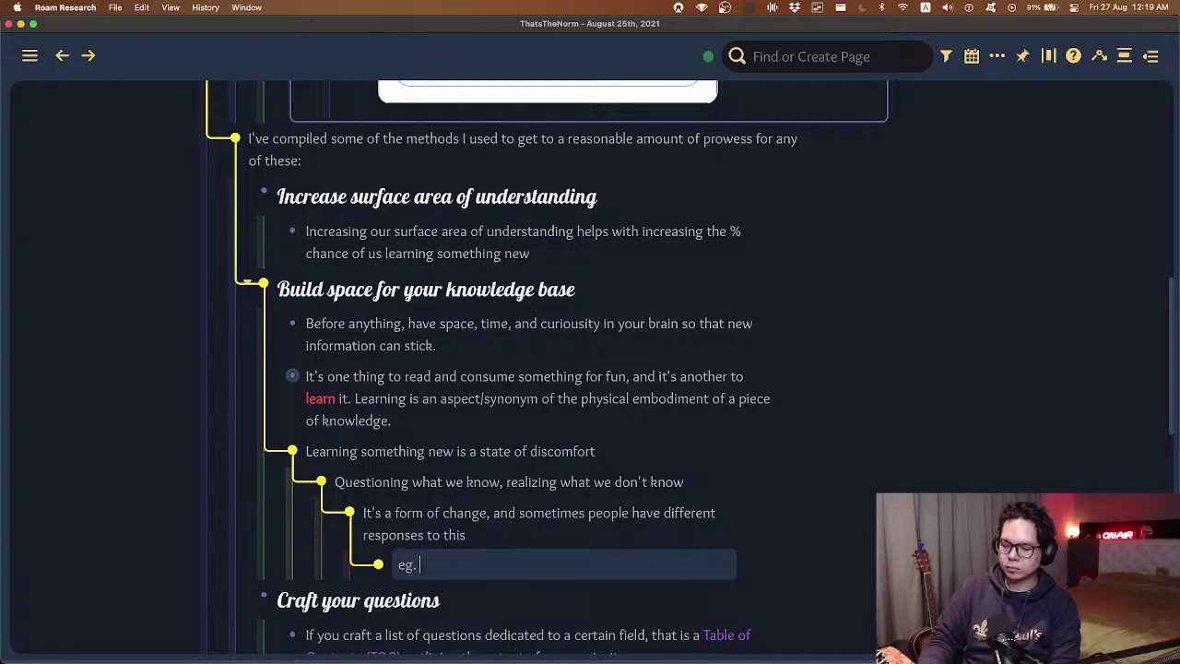
type("Scientists")
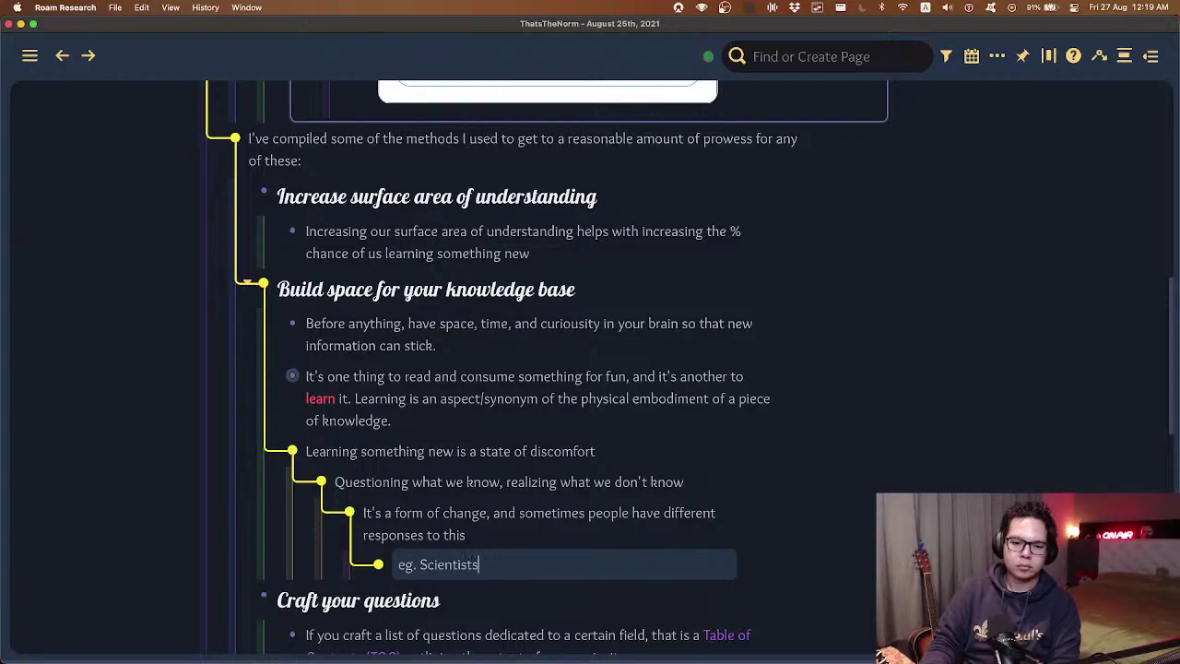
type(" who have abosolu")
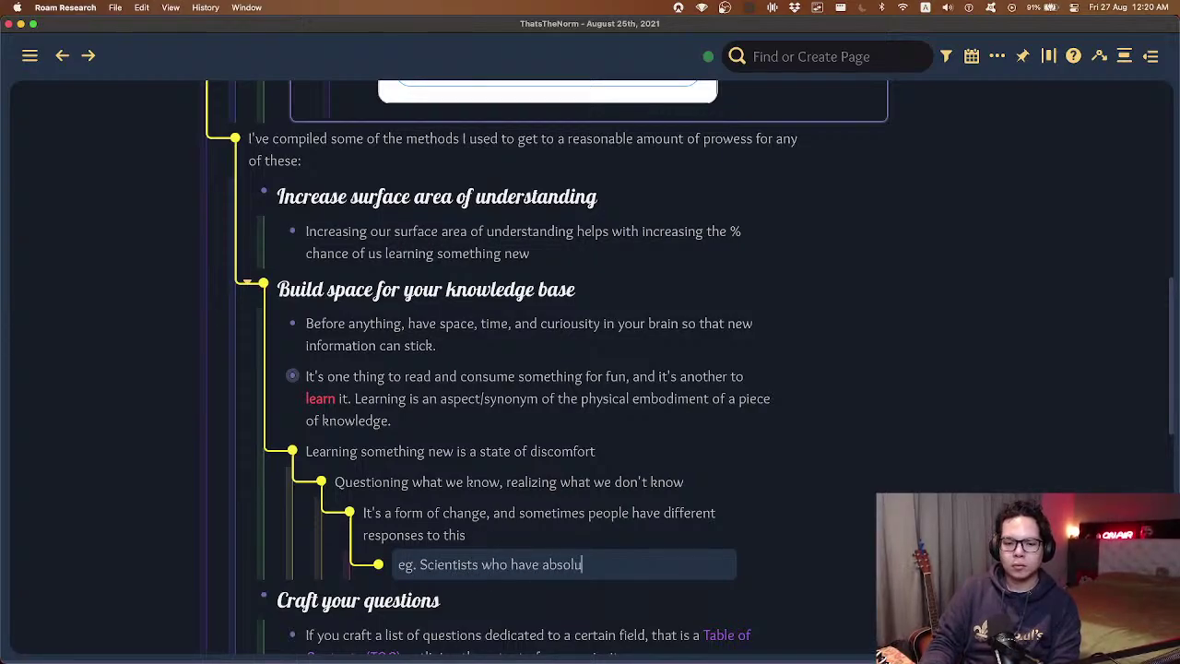
type("te beliefs in specific theories")
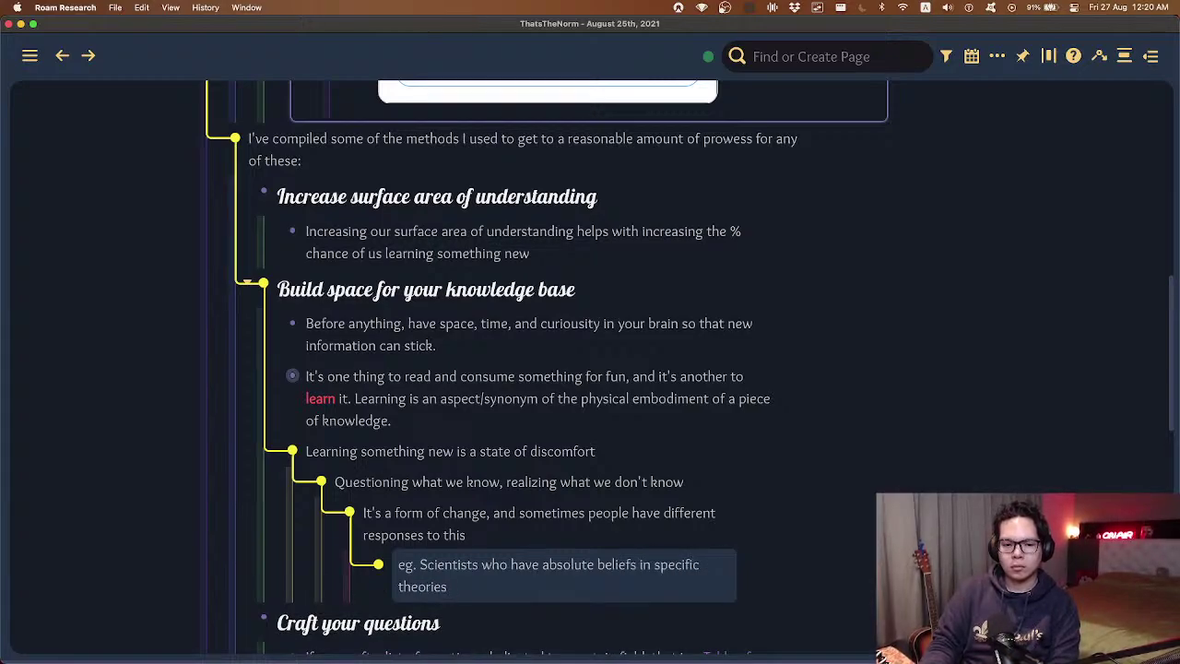
type(" ,find it hard to ")
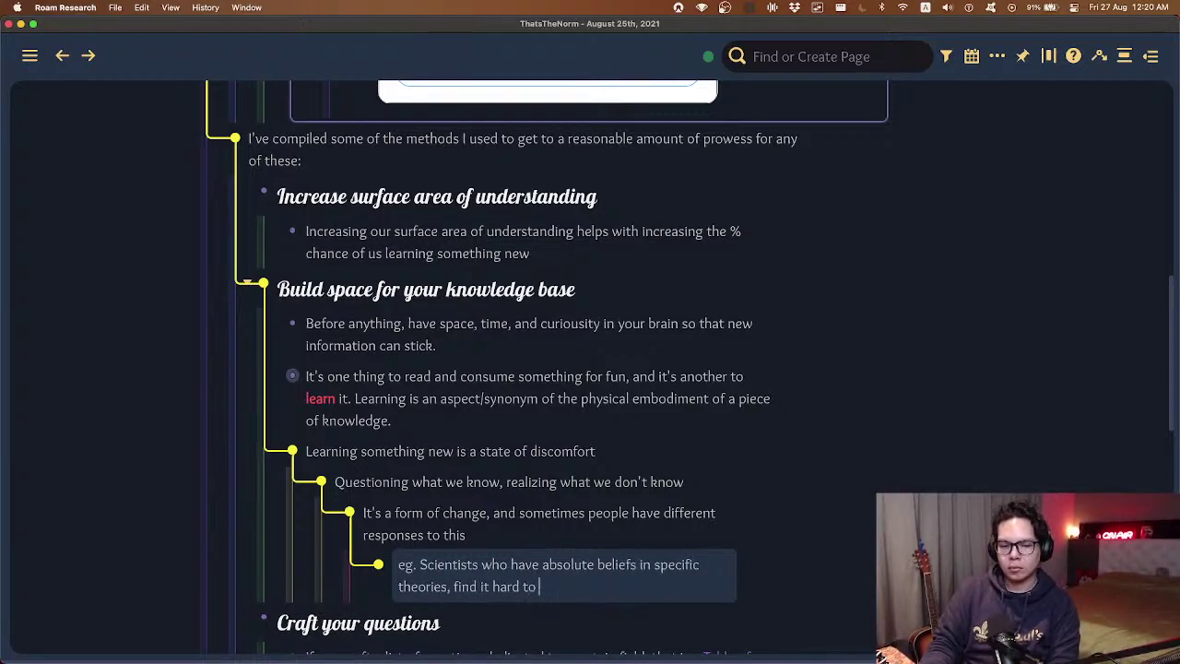
type("addr")
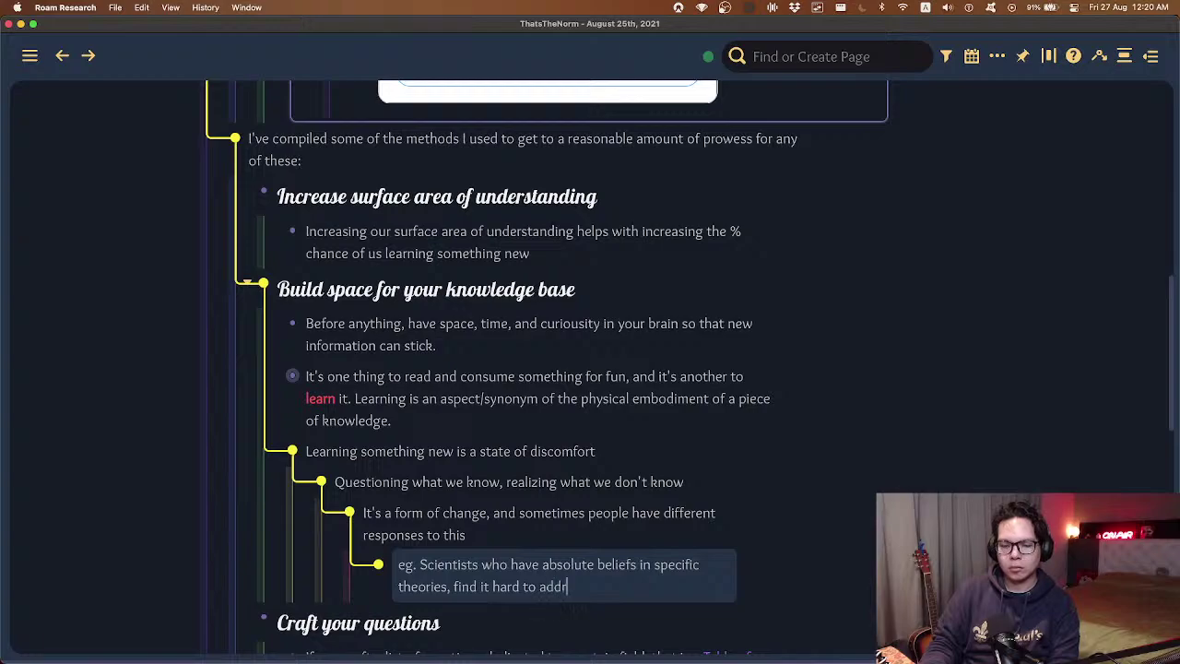
type("ess counter-")
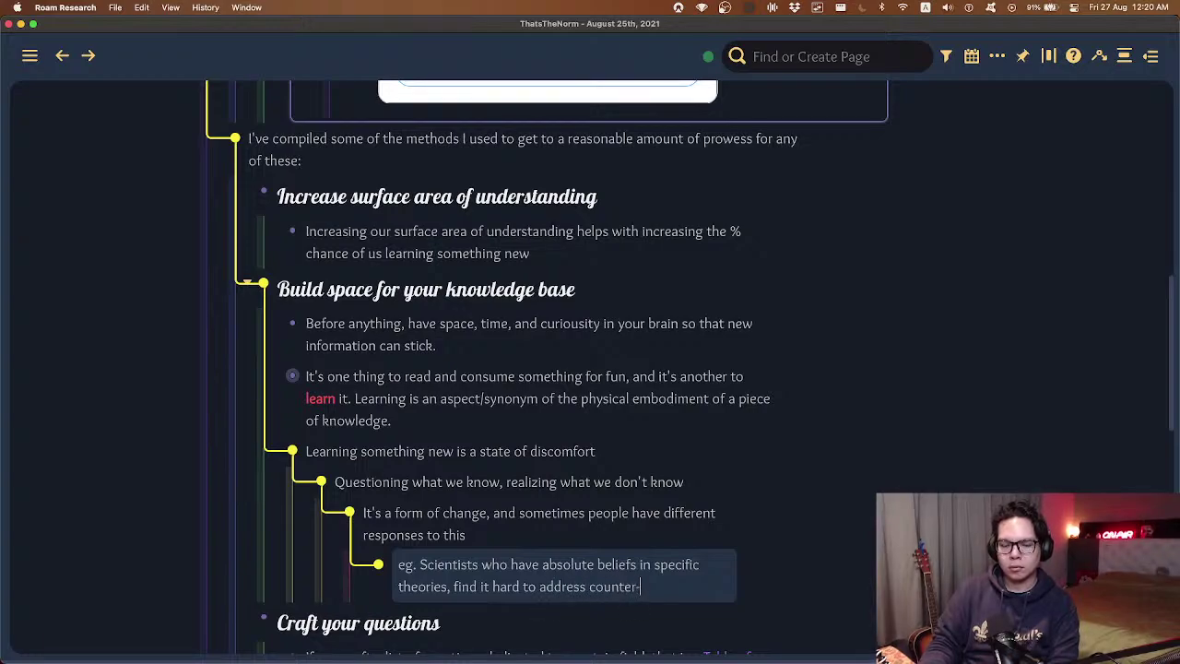
type("theories even if they have ")
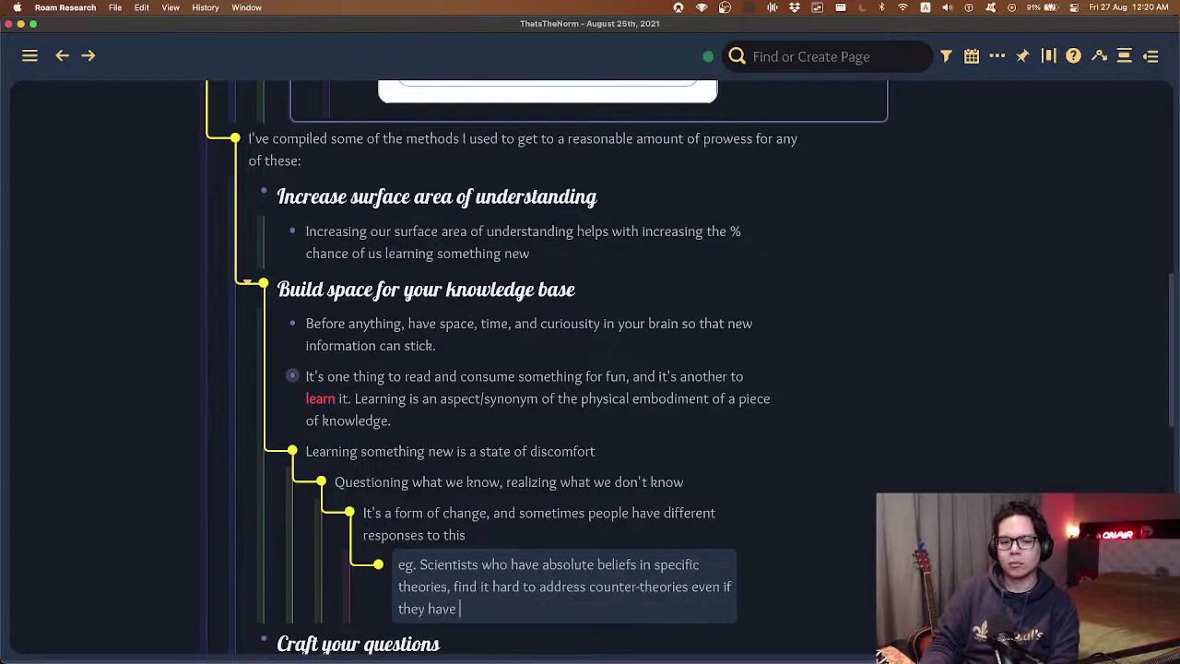
type("overwhelming evidence")
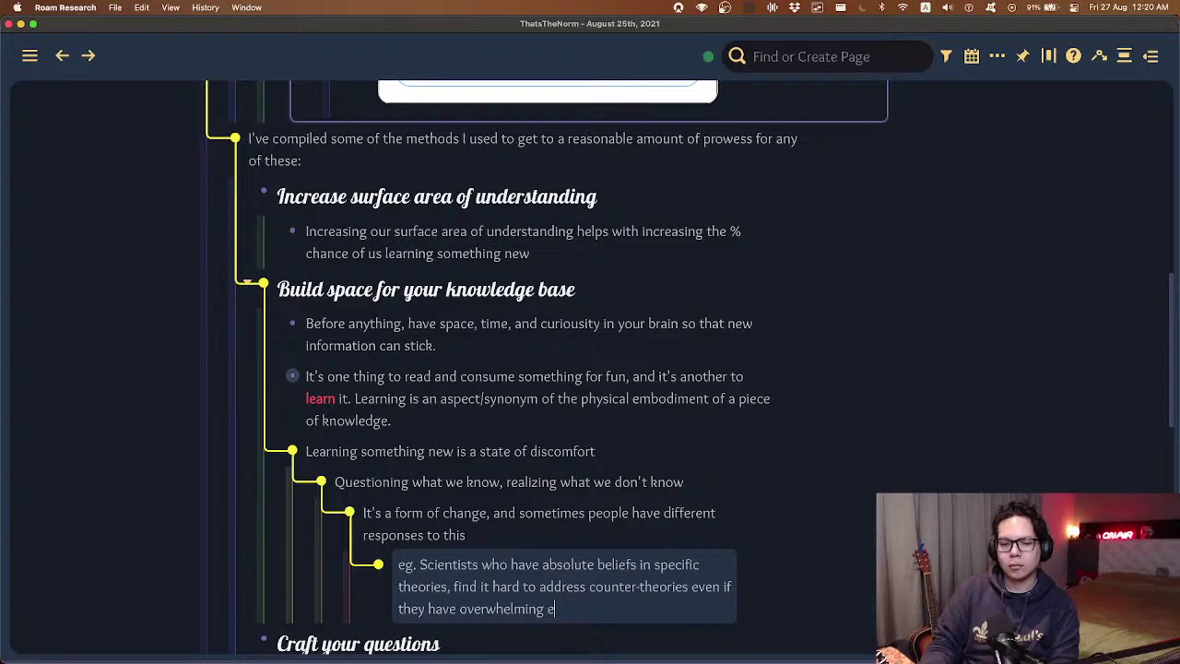
key("Return")
key("Escape")
key("Escape")
key("g")
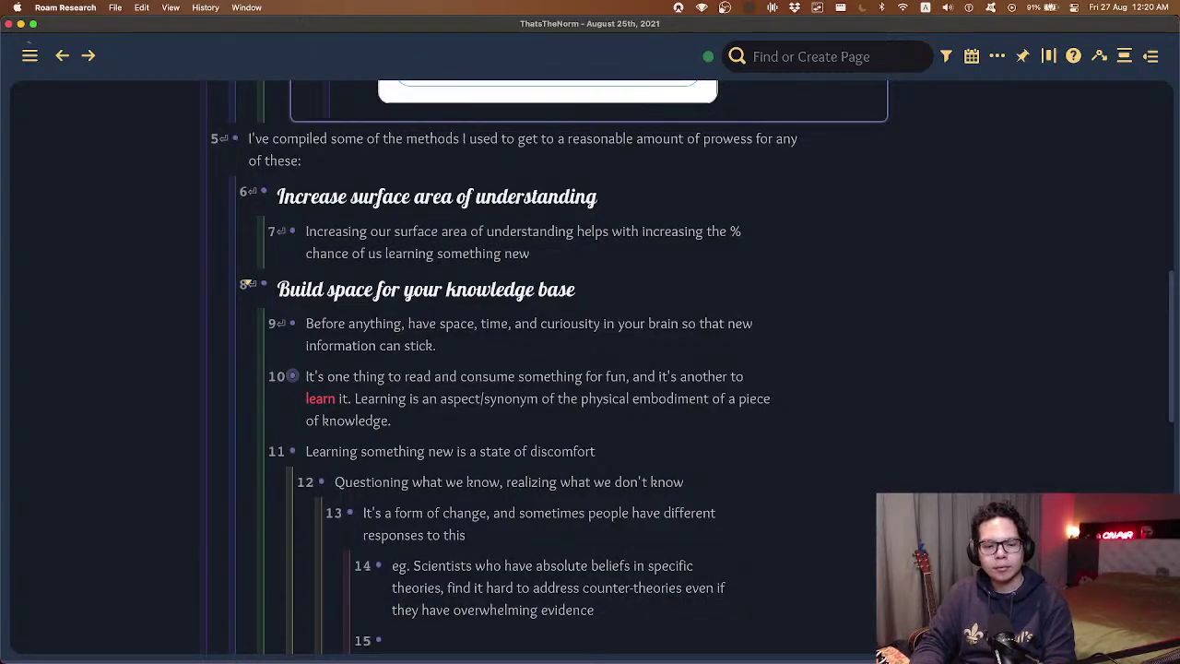
key("1")
key("5")
key("BackSpace")
key("Escape")
key("Escape")
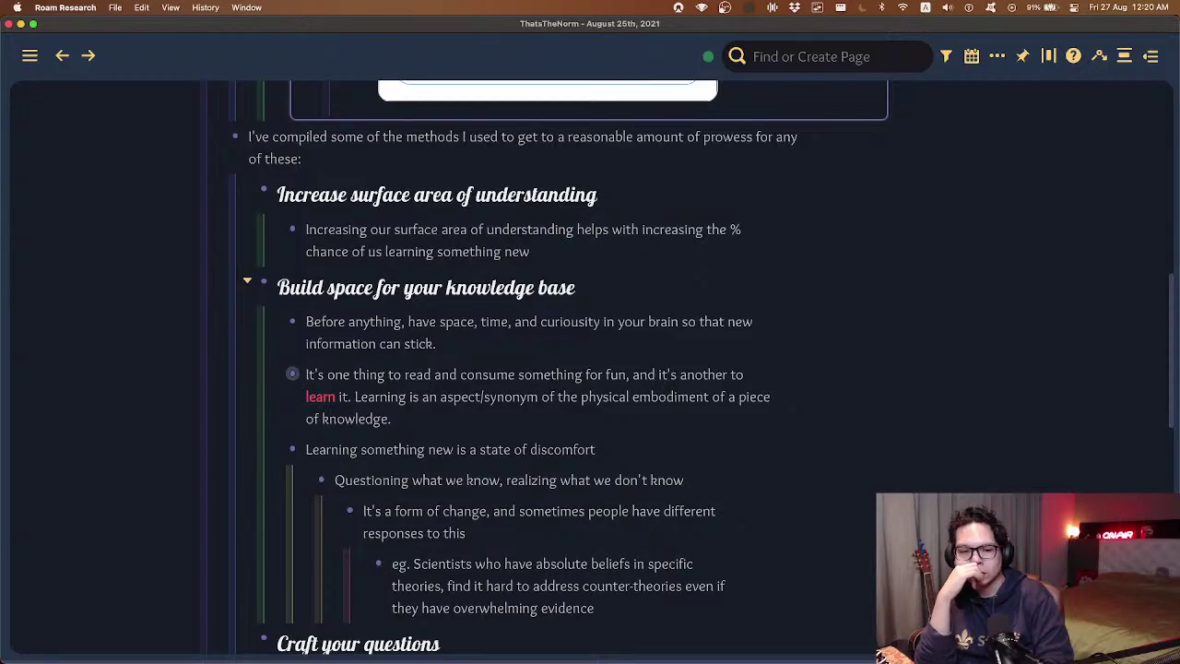
- Collapse the "It's a form of change" bullet so that its scientists example is hidden
scroll(921, 122, "down", 3)
scroll(909, 450, "down", 2)
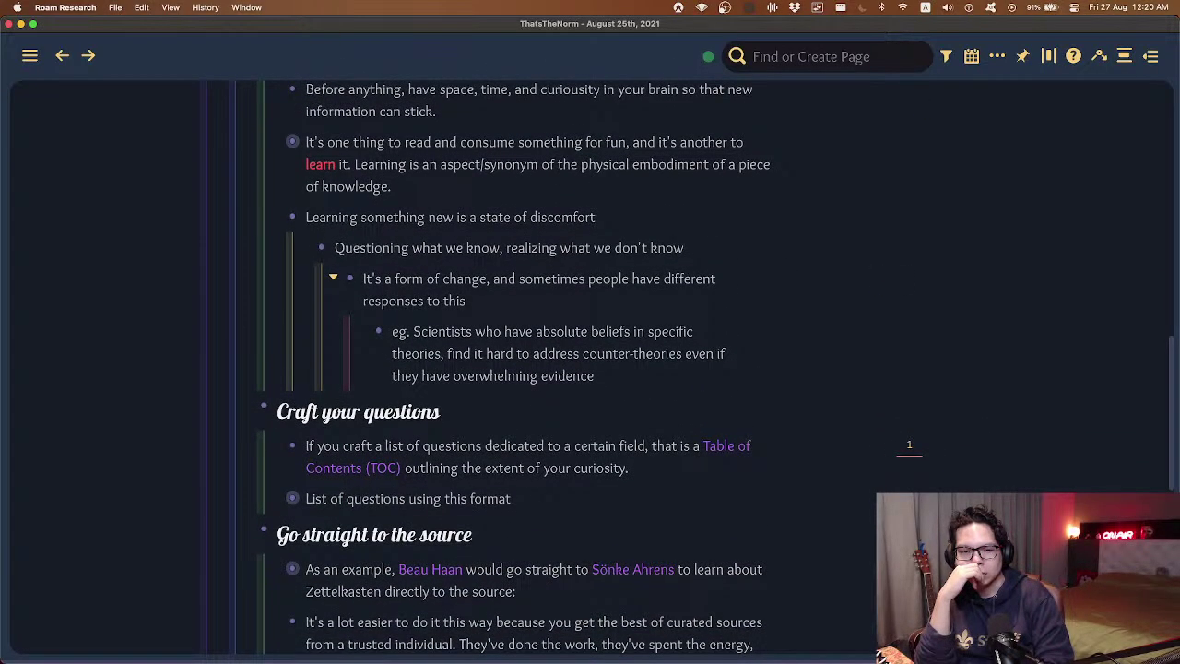
scroll(883, 275, "up", 6)
scroll(884, 275, "down", 8)
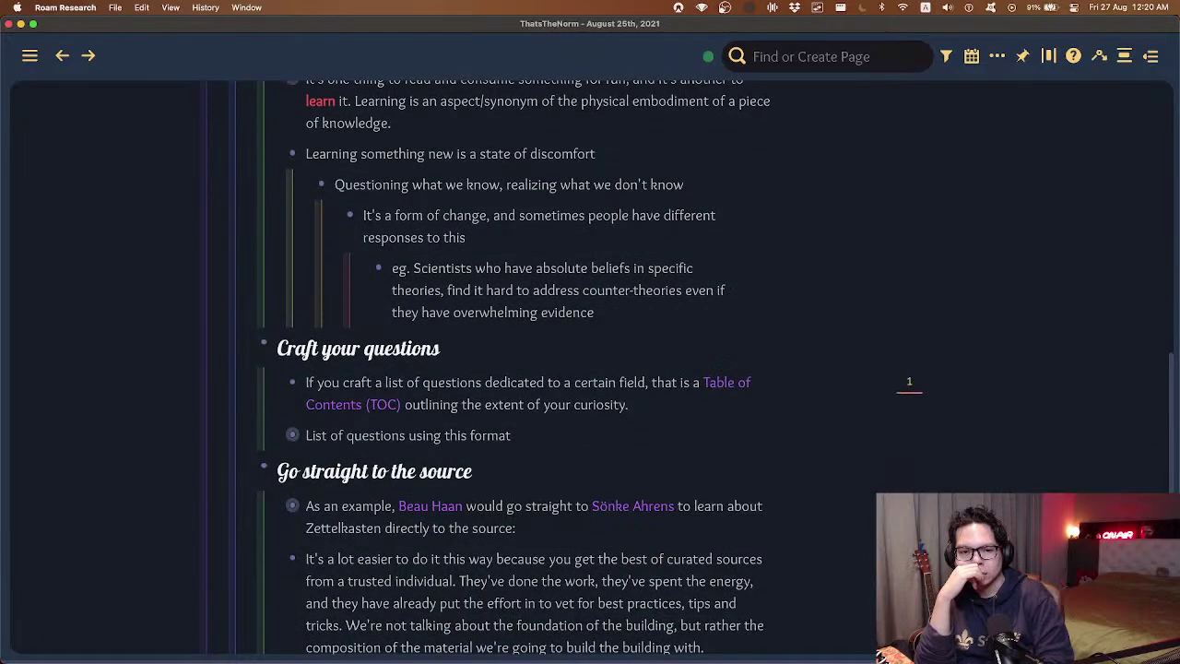
key("f")
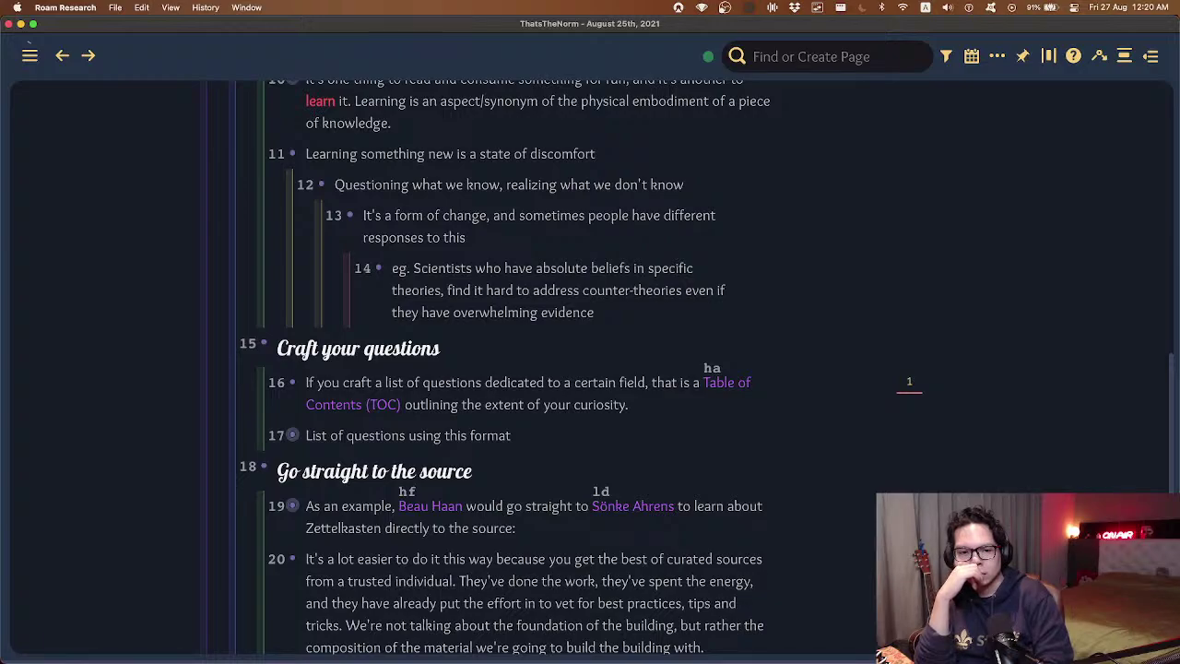
key("1")
key("2")
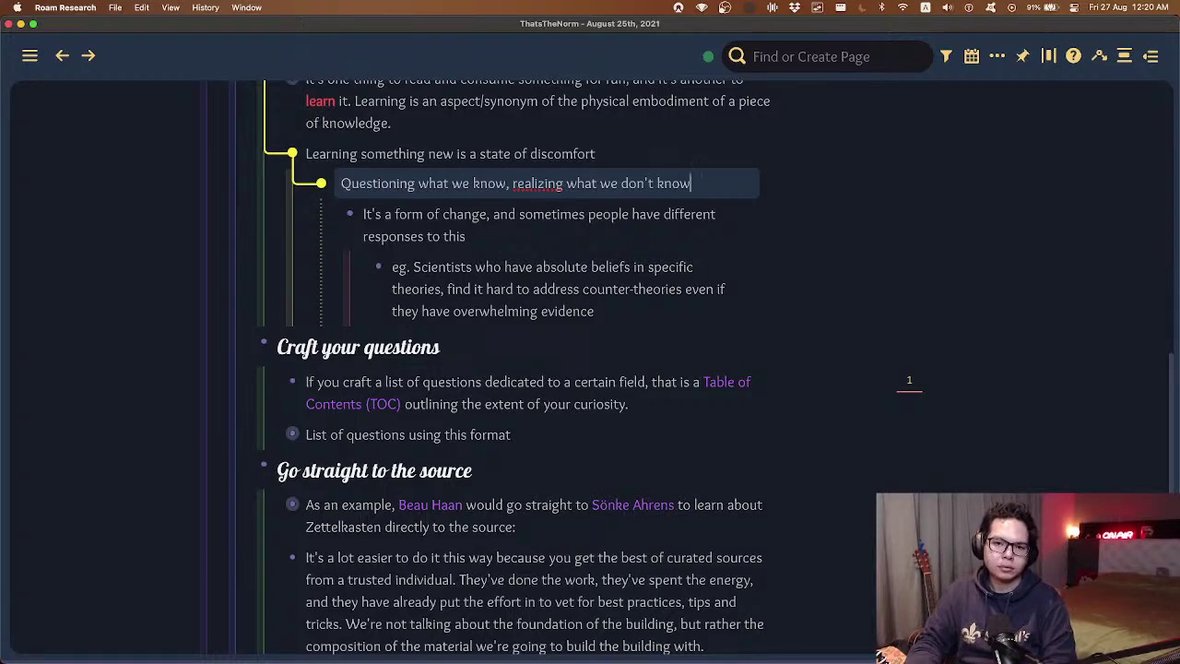
key("Up")
key("Down")
key("Down")
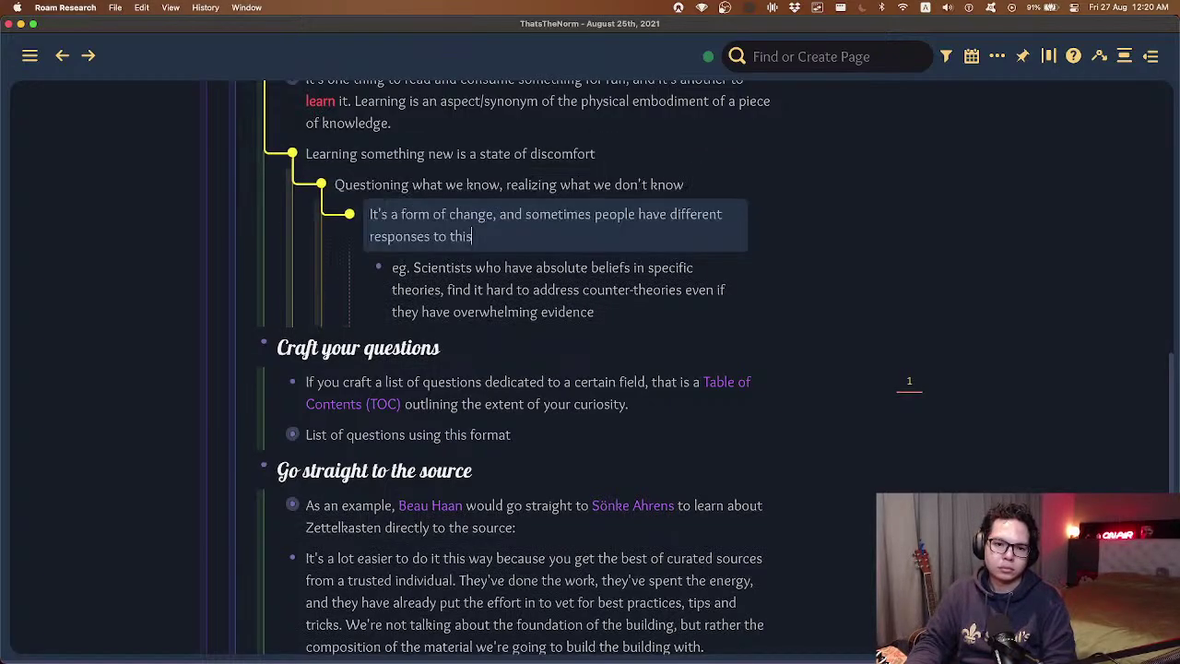
key("super+Up")
- Below the form-of-change bullet, add the sibling bullet "Constant loop of breakdown of our knowledge and reconstructing it to be a better version of our pasts"
key("Return")
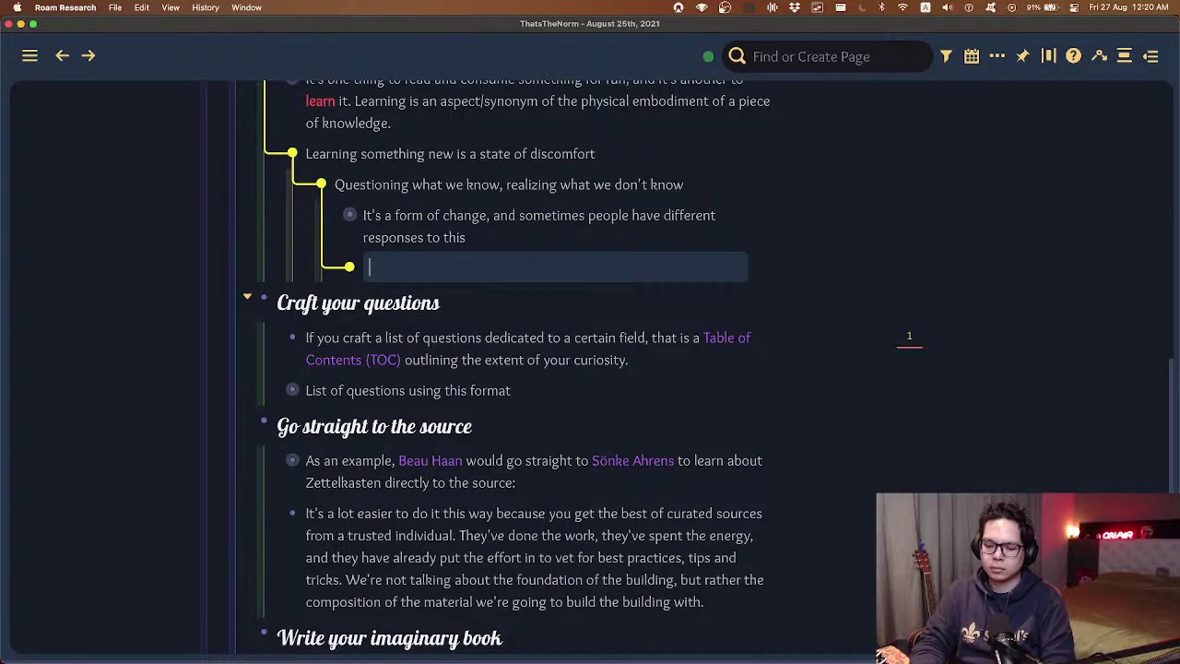
type("Constant loop of ")
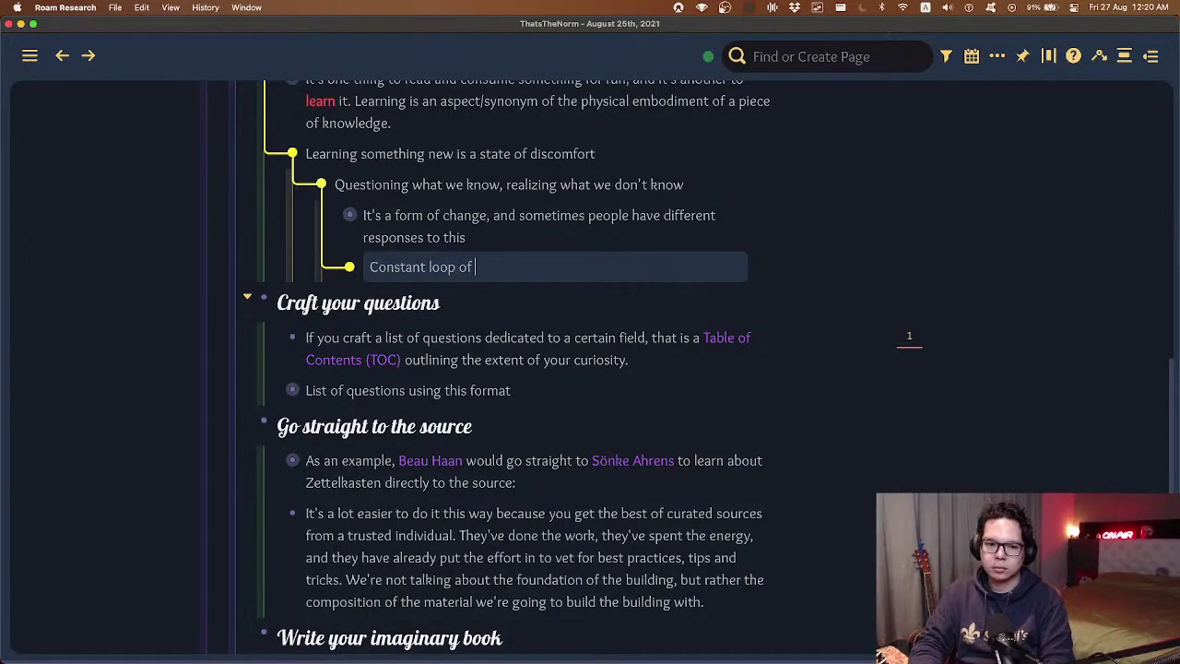
type("breakdown of our knowled")
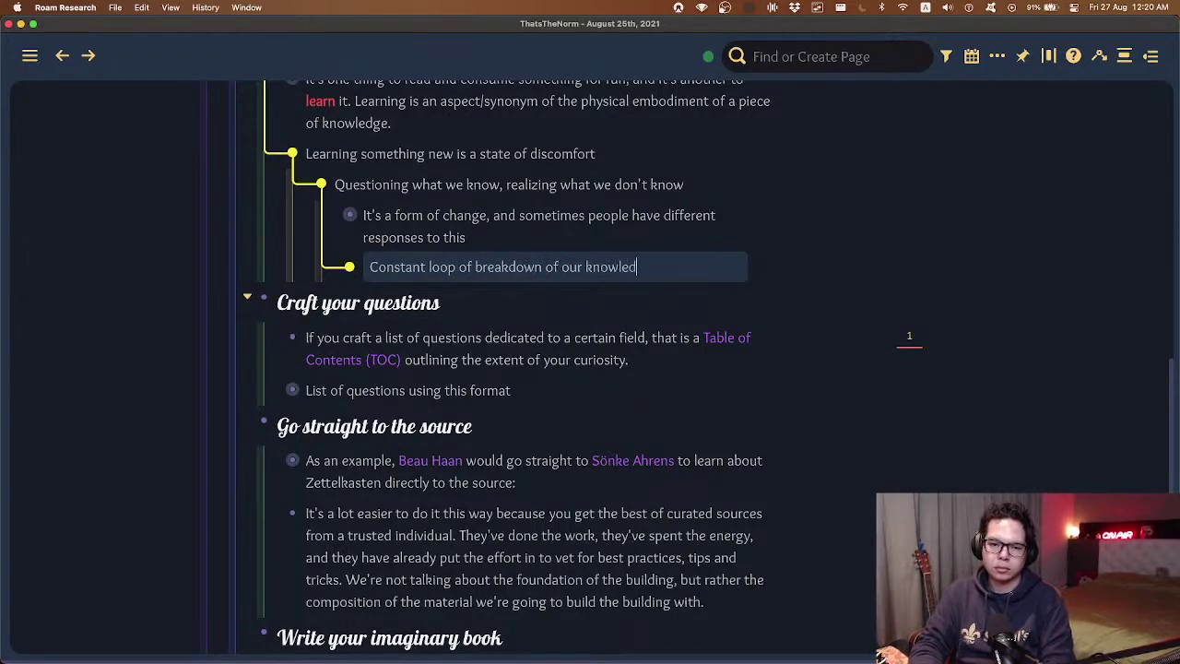
type("ge and reconstructing it")
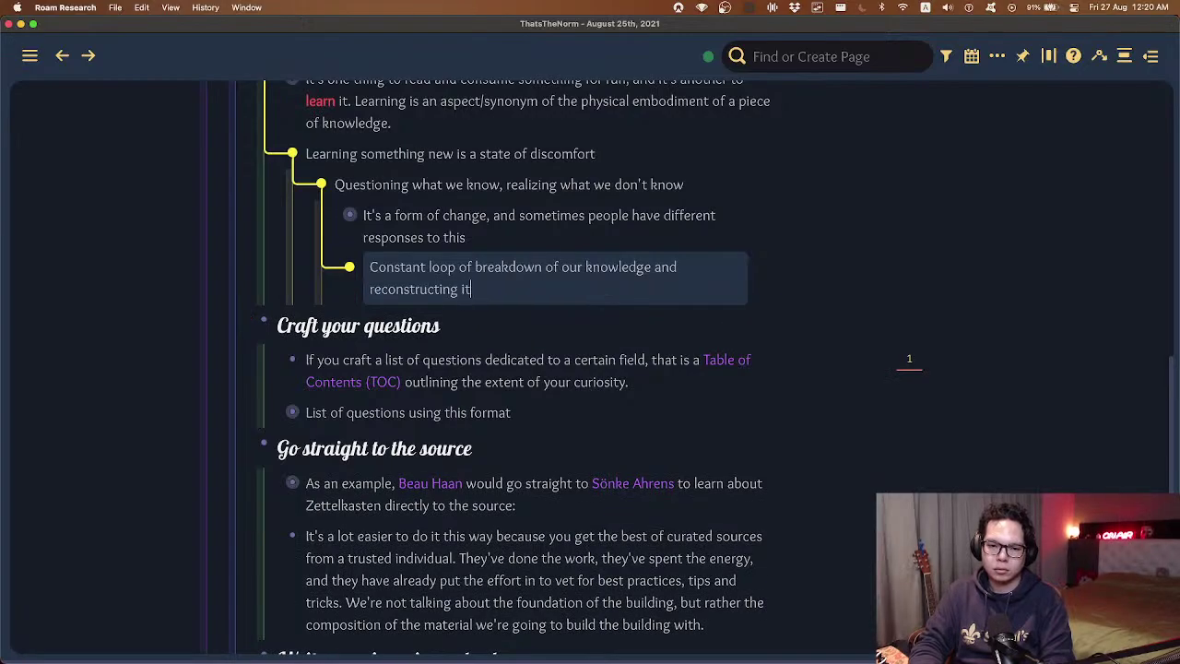
type(" to be a better version")
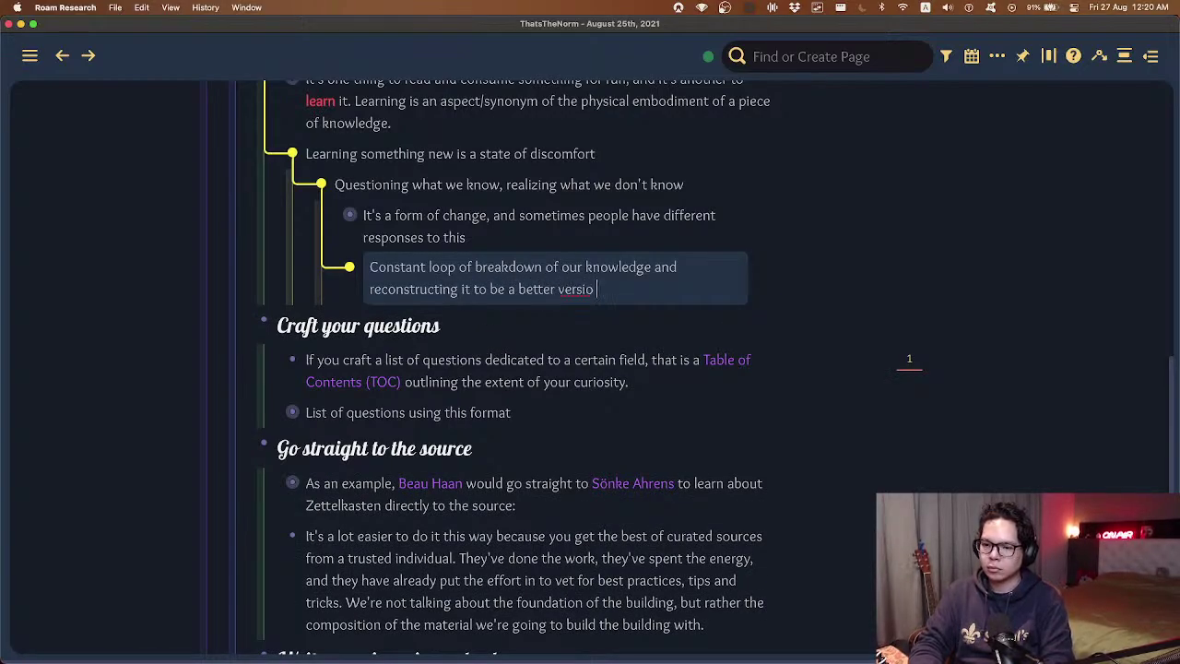
key("BackSpace")
key("BackSpace")
key("BackSpace")
key("BackSpace")
key("BackSpace")
key("BackSpace")
key("BackSpace")
key("BackSpace")
type("version of our pasts")
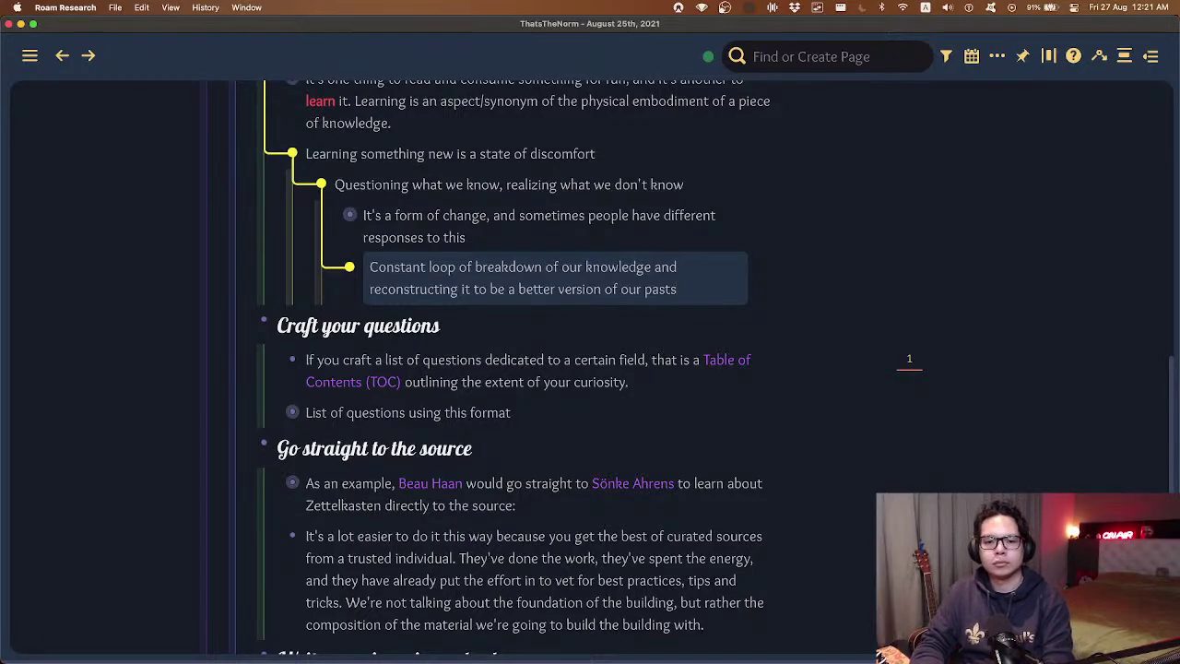
key("Escape")
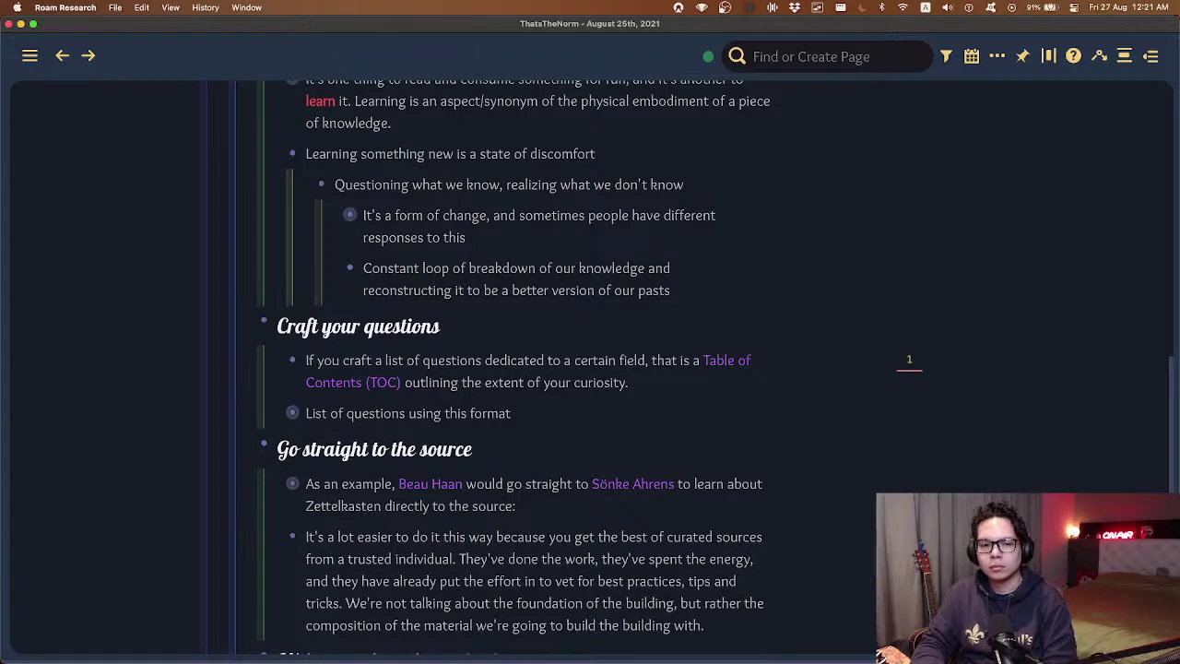
- Expand the "List of questions using this format" bullet under "Craft your questions" and look through its embedded tweet
key("f")
key("1")
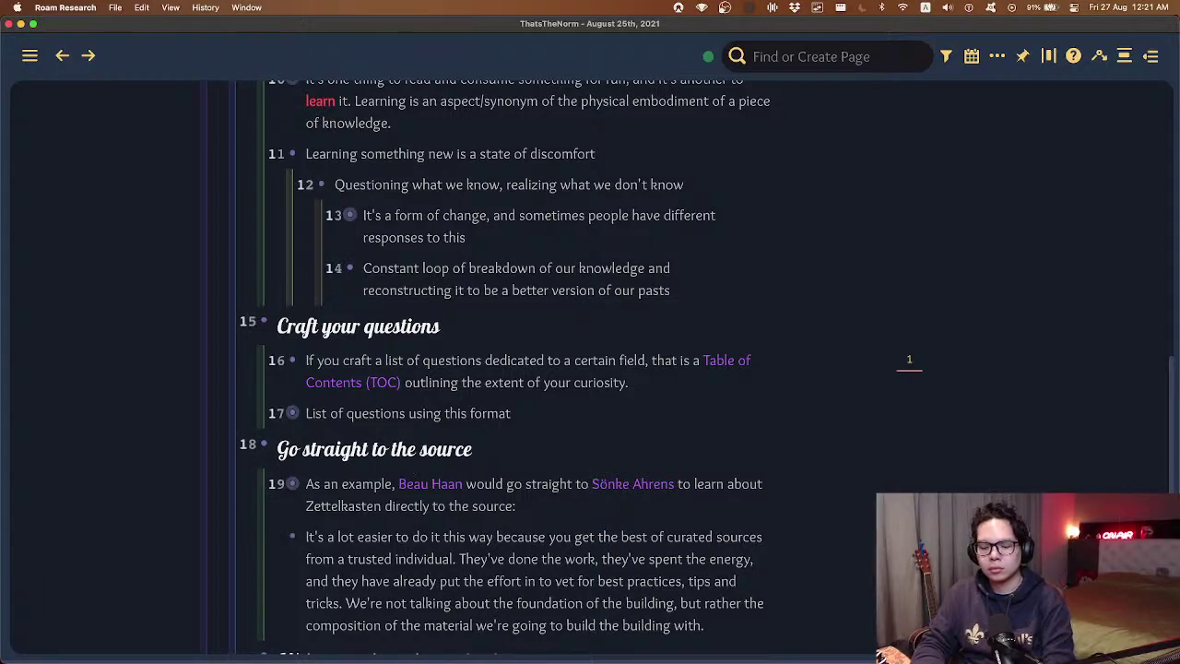
key("7")
key("super+Down")
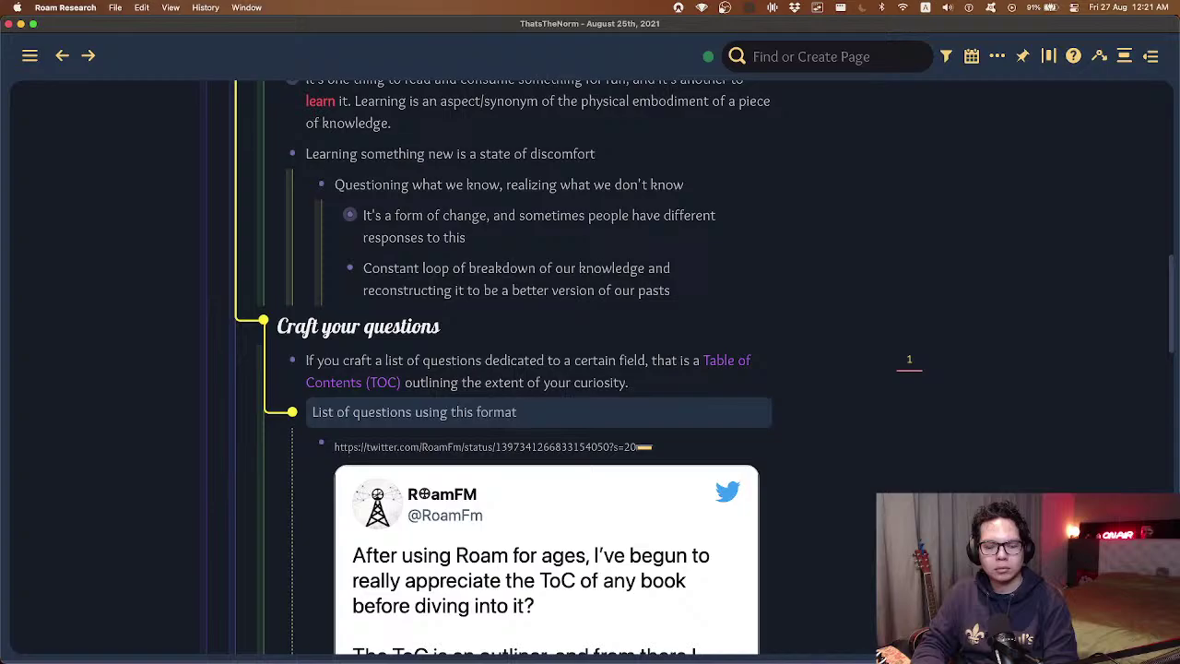
key("Escape")
scroll(883, 264, "down", 7)
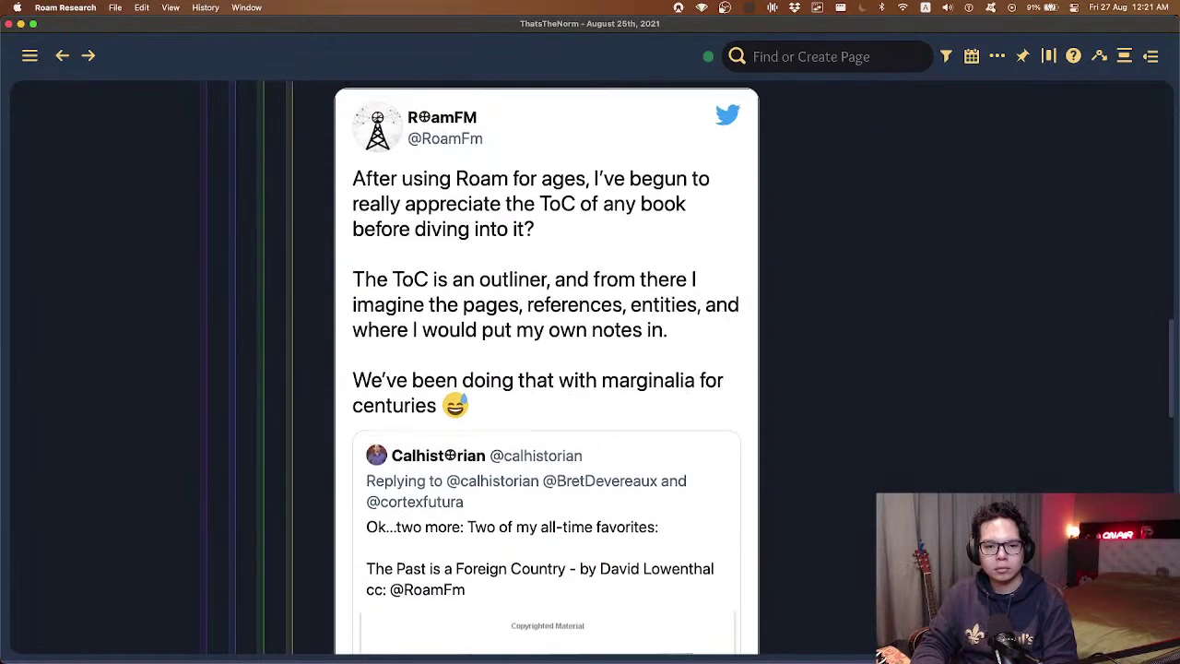
- Nest the "List of questions using this format" bullet under the "If you craft a list of questions" bullet
scroll(303, 299, "up", 10)
key("f")
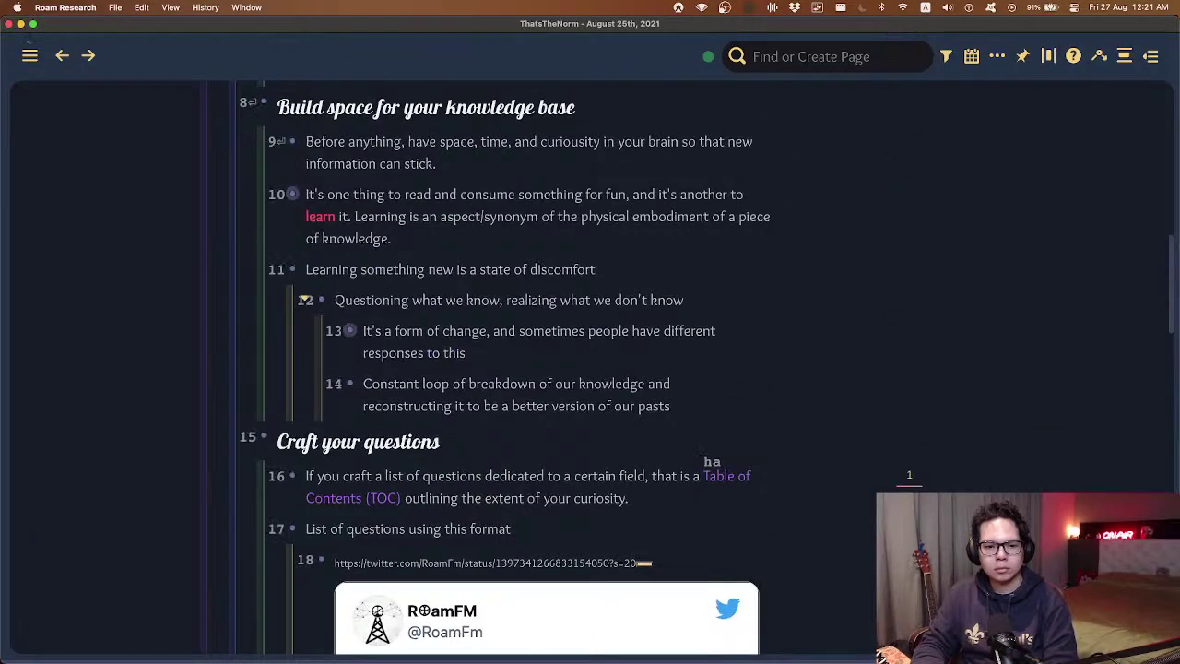
key("1")
key("6")
key("Down")
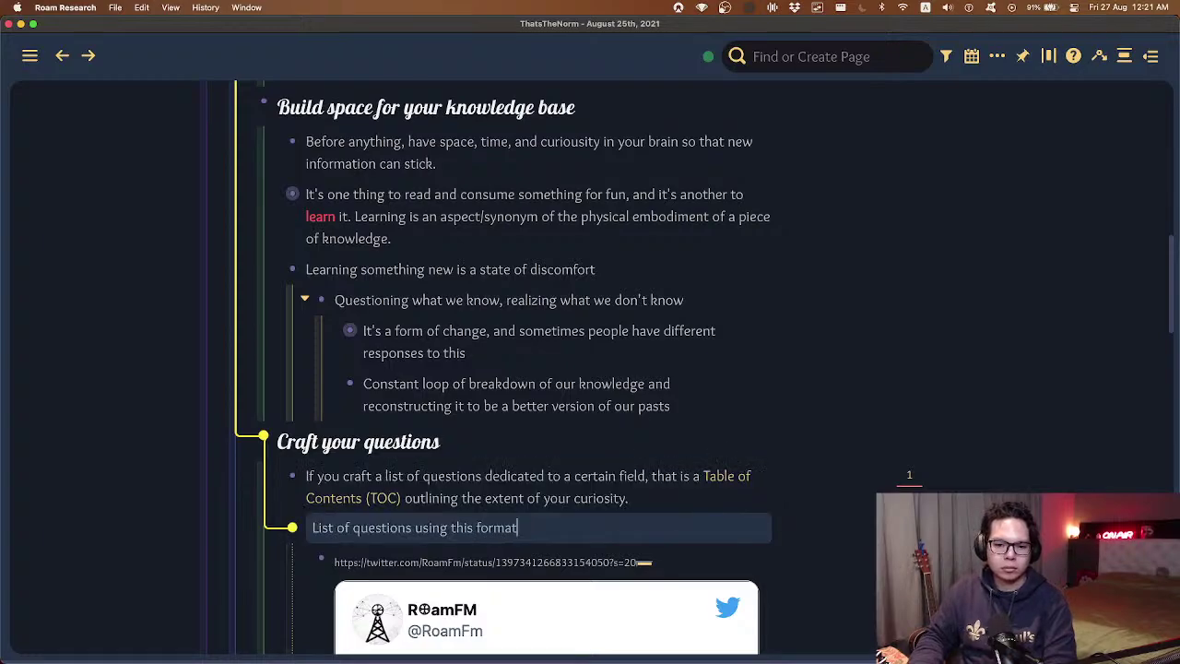
key("Tab")
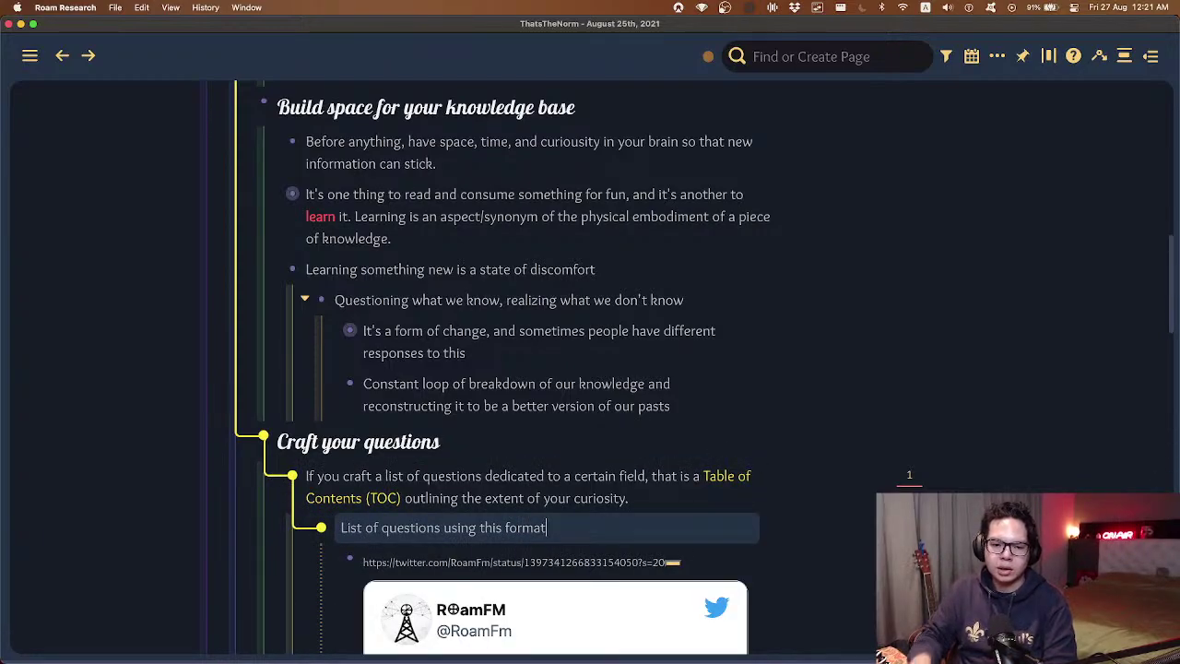
- Collapse the "List of questions using this format" bullet so that its embedded tweet is hidden
key("super+Up")
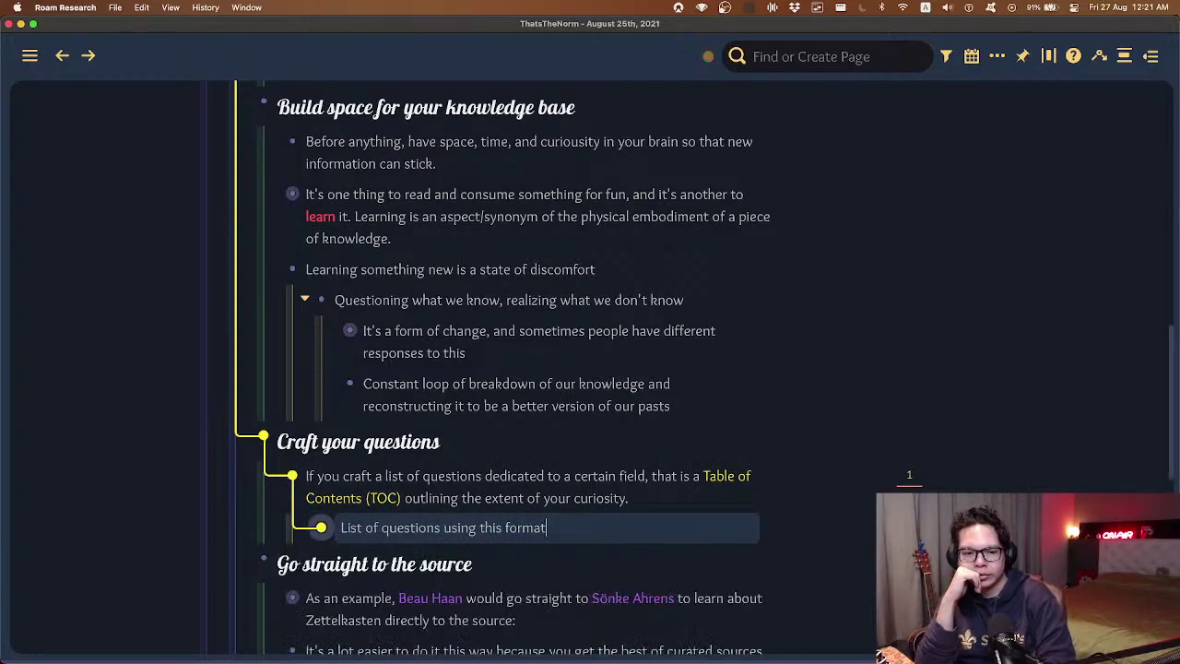
type("ww")
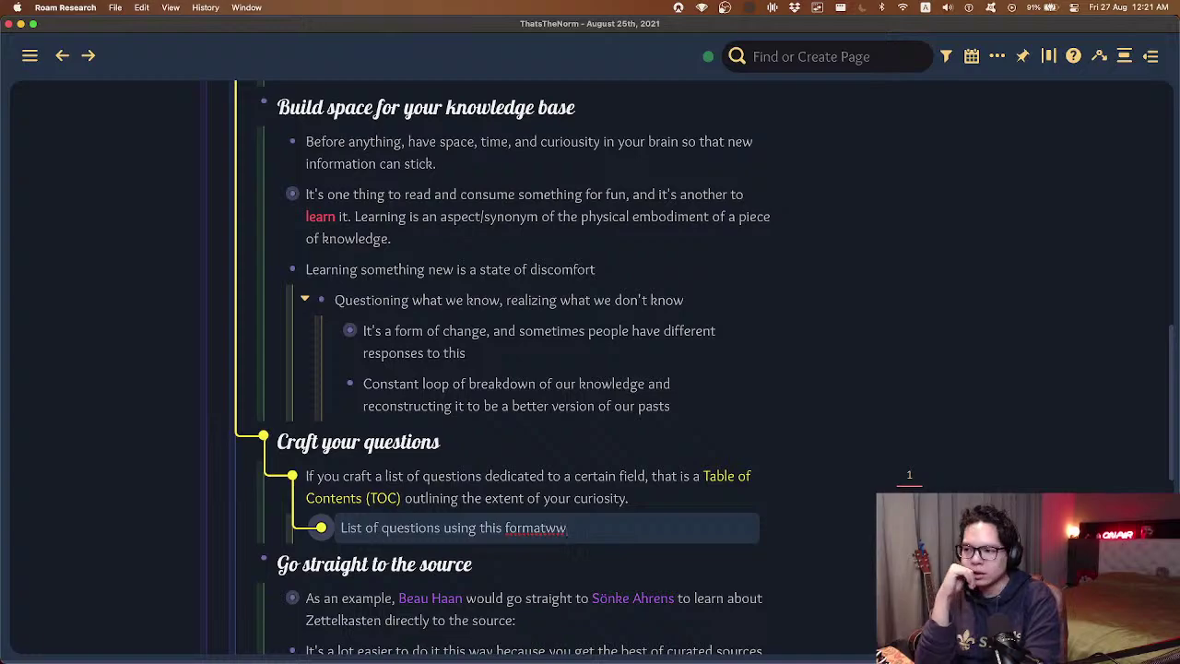
key("BackSpace")
key("BackSpace")
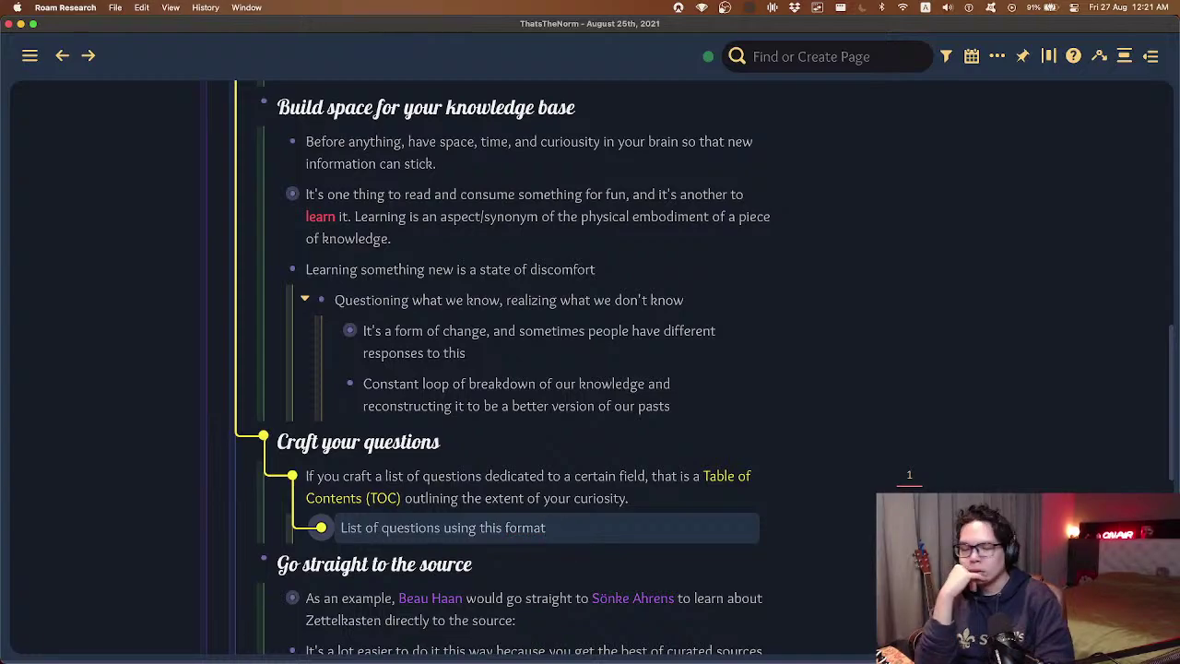
type("ww")
key("BackSpace")
key("BackSpace")
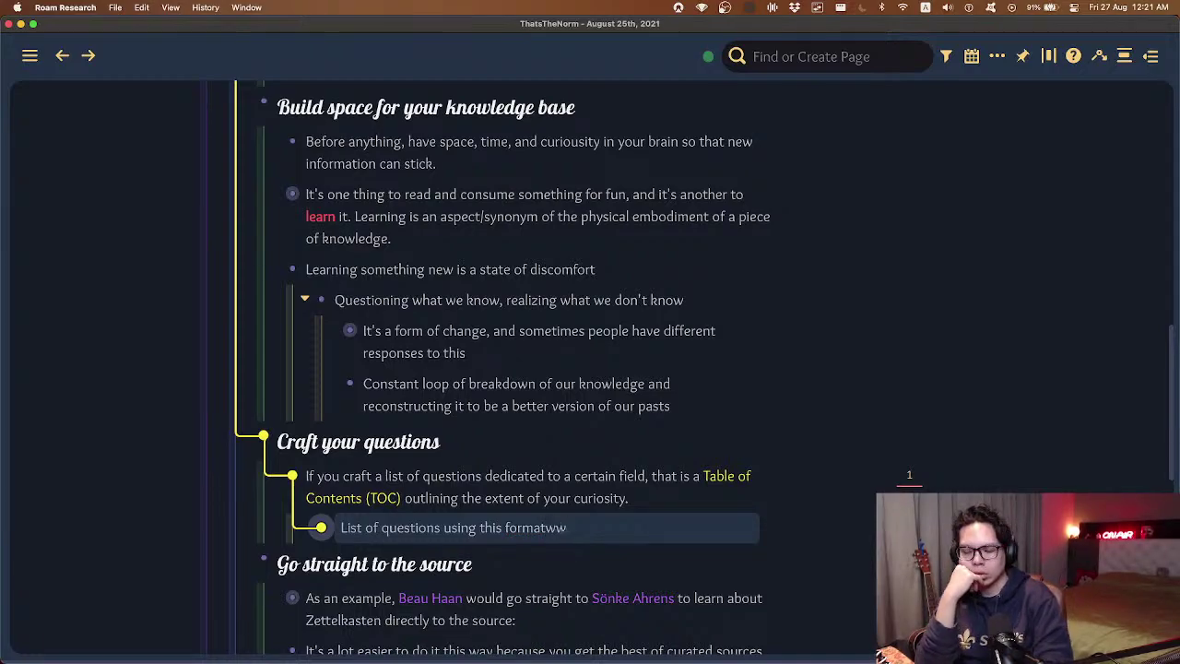
- Add the bullet "The power of curation" as the first item under the "Go straight to the source" heading
scroll(935, 332, "up", 5)
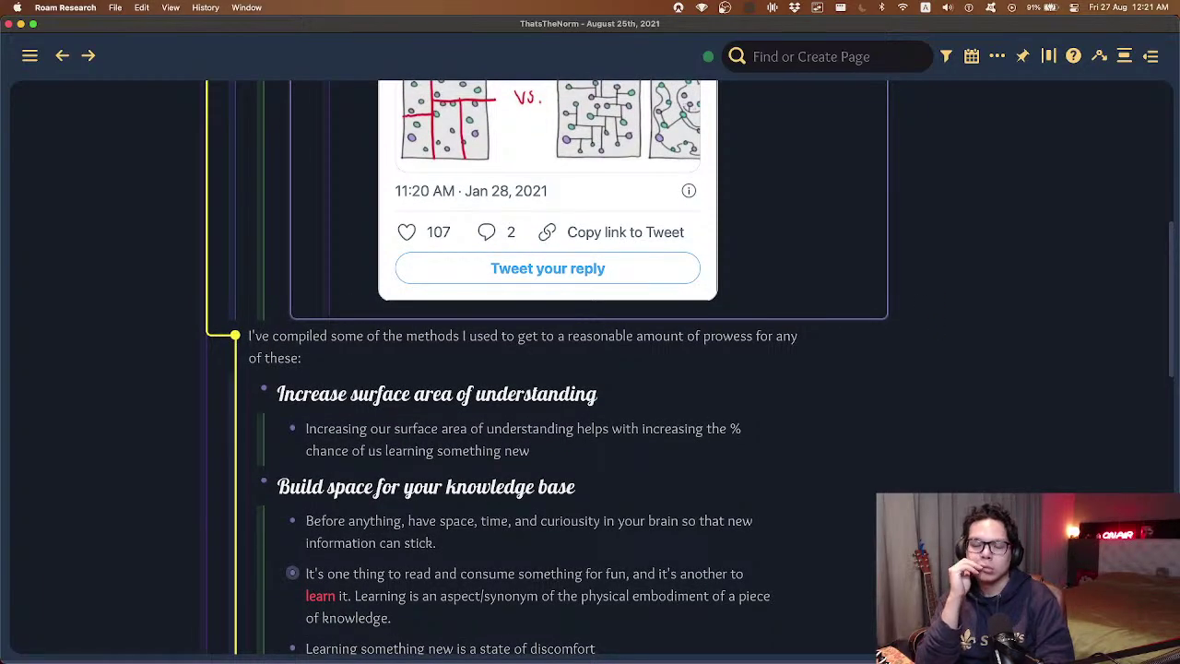
scroll(921, 283, "down", 7)
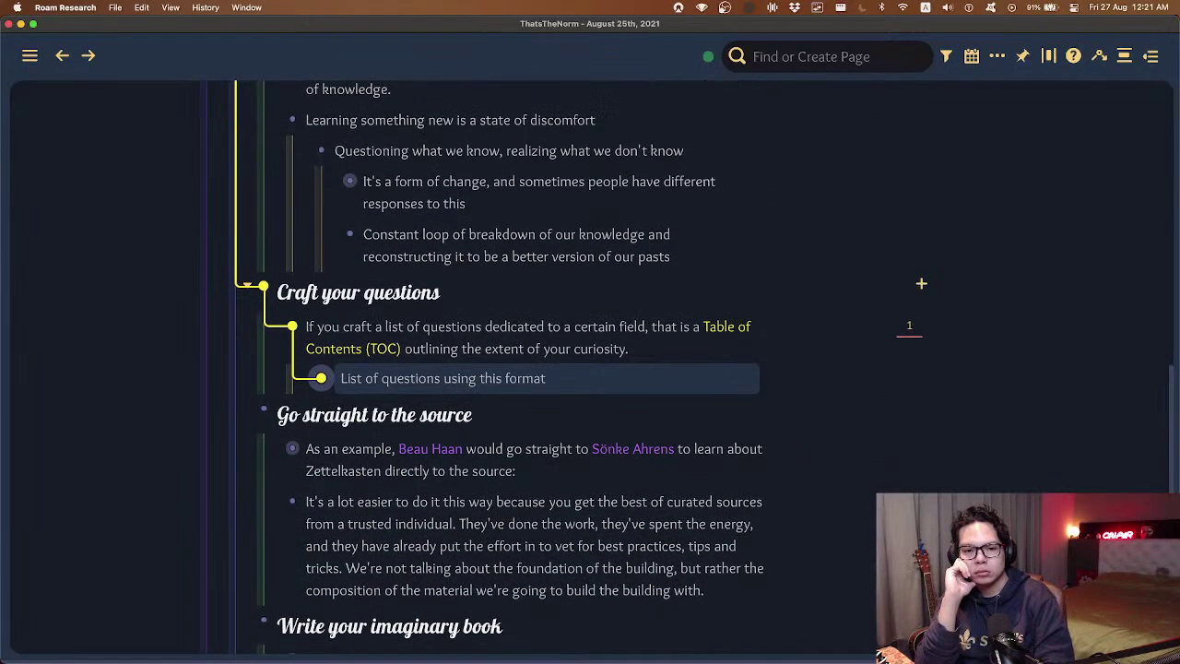
scroll(921, 283, "down", 4)
scroll(909, 403, "up", 3)
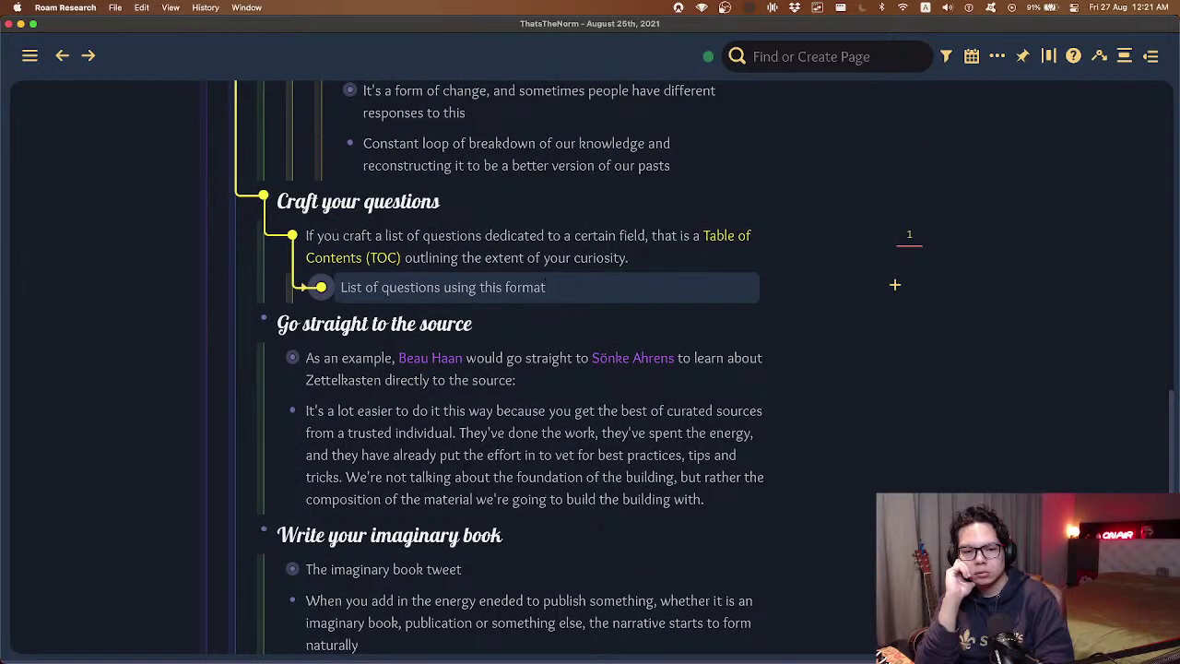
key("Escape")
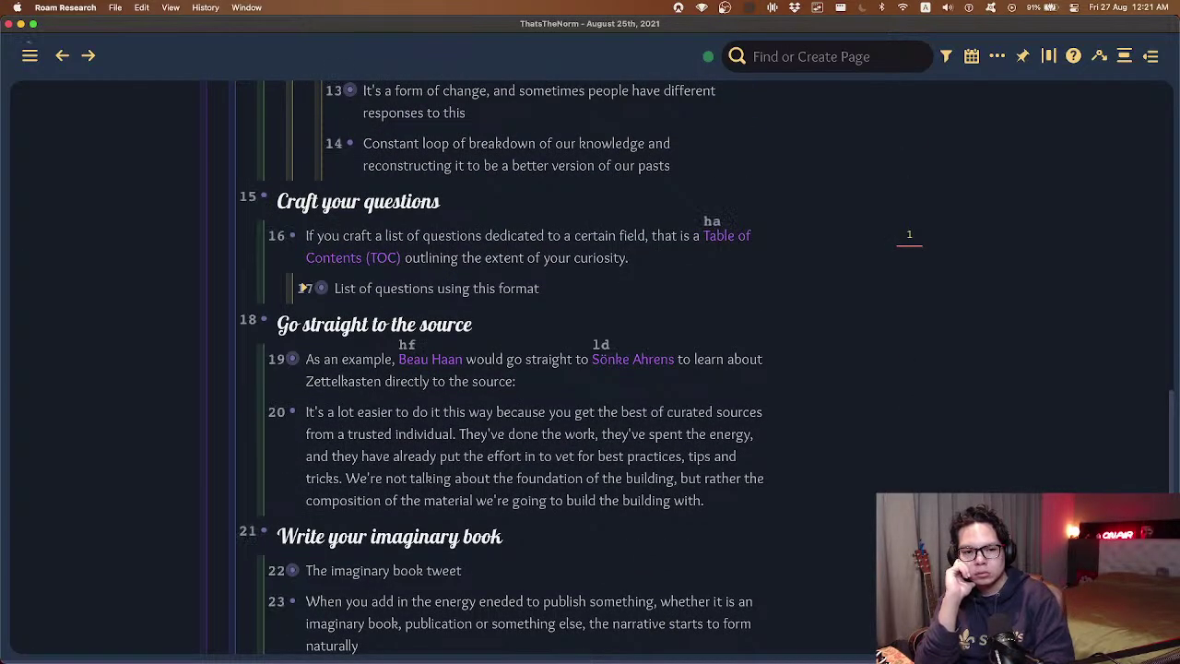
key("1")
key("8")
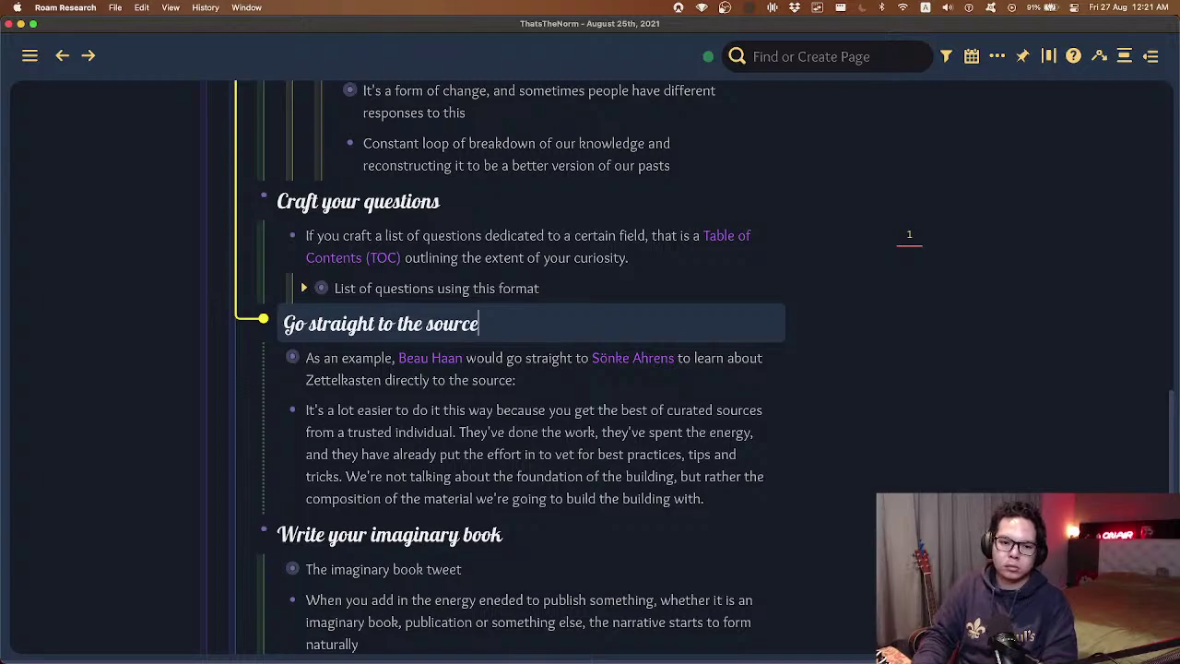
key("Return")
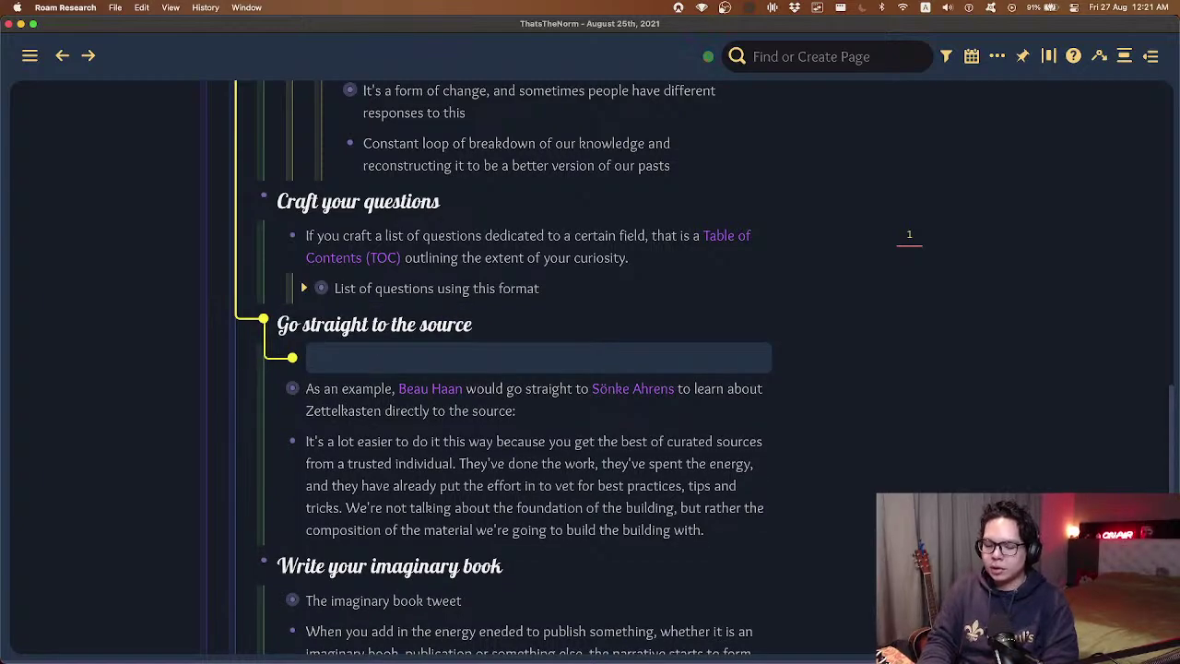
type("The power of curation")
- Under "The power of curation", add the child bullet "Large amount of noise in the world means that we put expertise on a higher pedestal"
key("Return")
key("Tab")
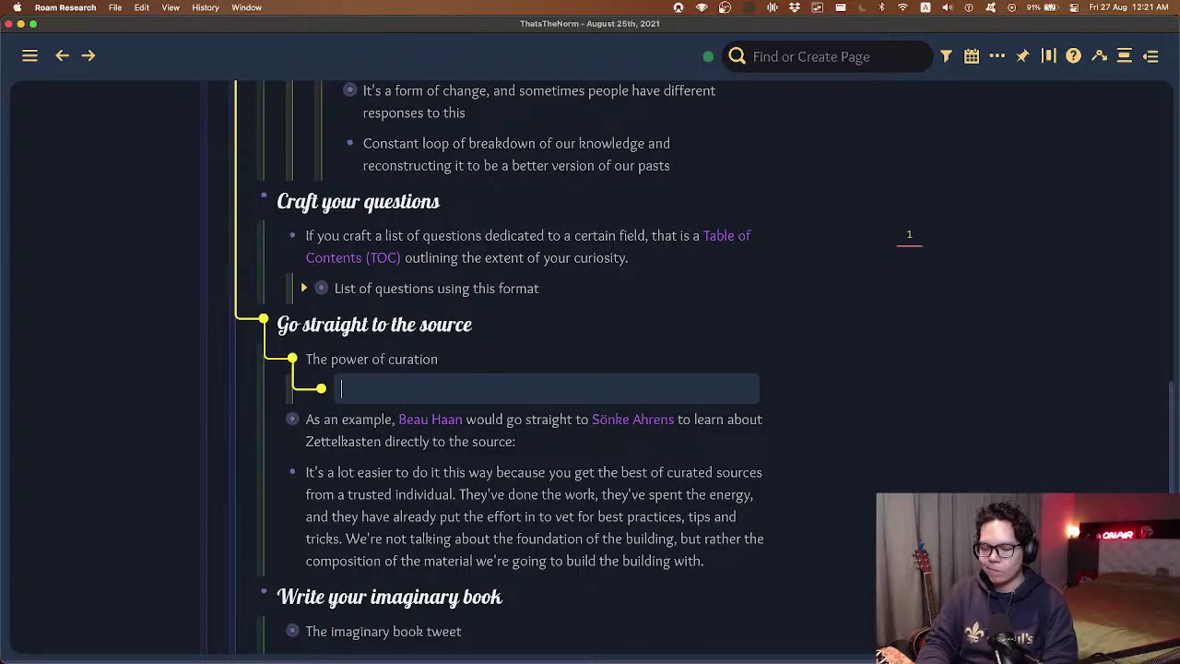
type("Large scale")
key("alt+BackSpace")
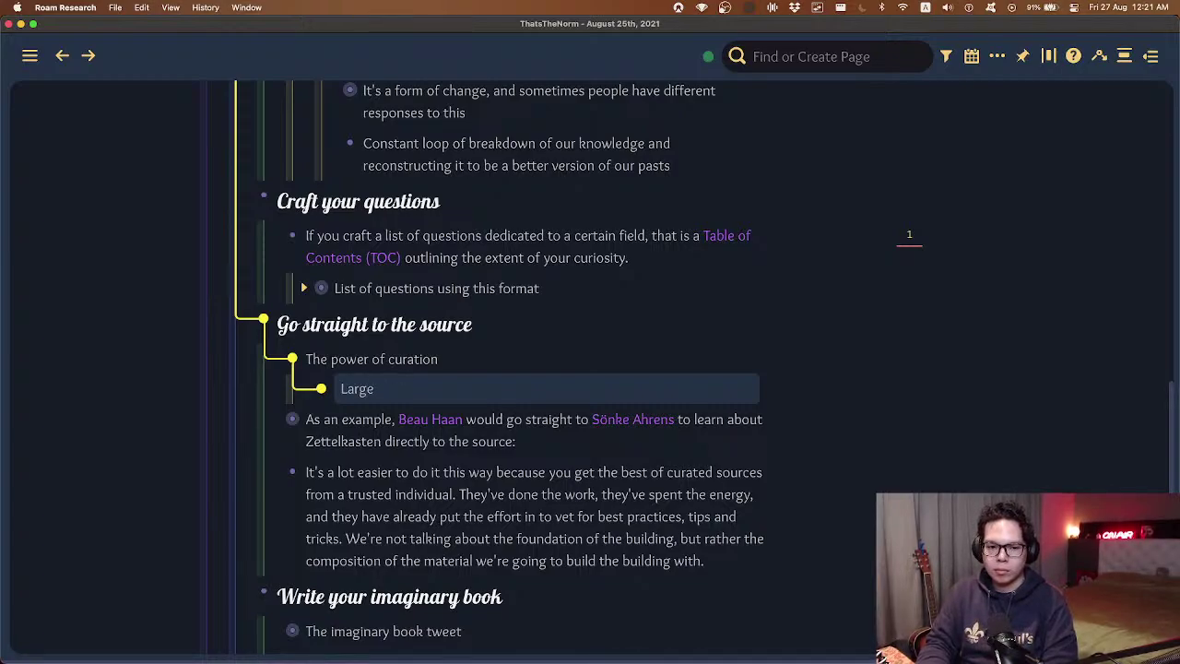
type("amount of noise in the world")
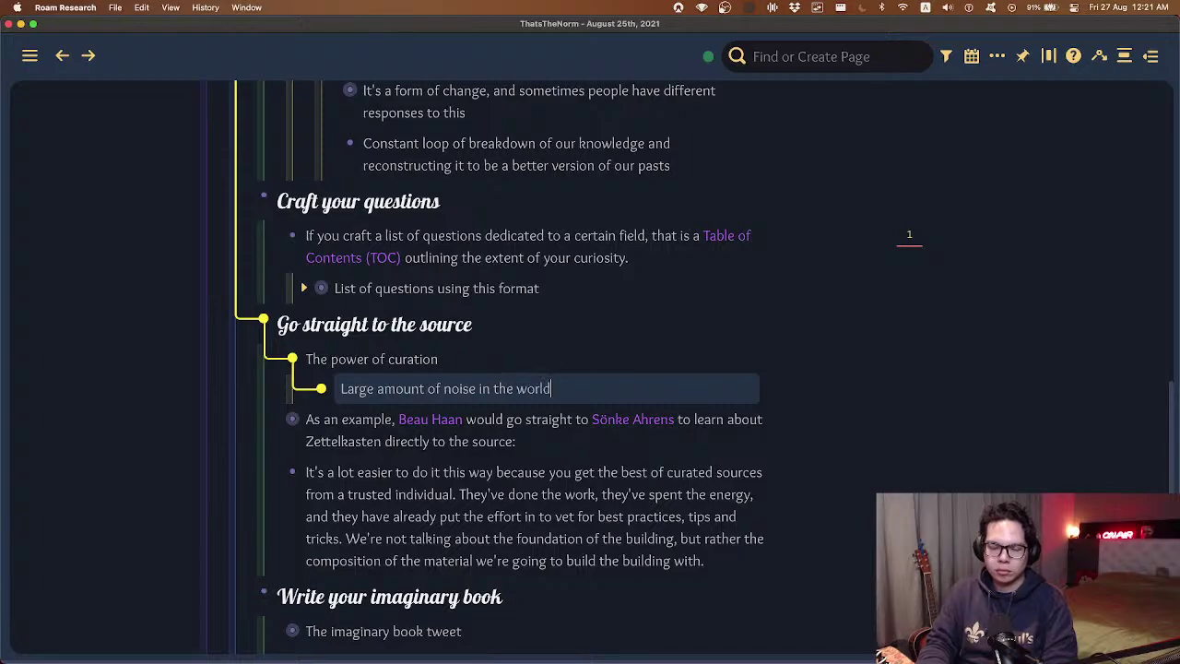
type(" means that we va")
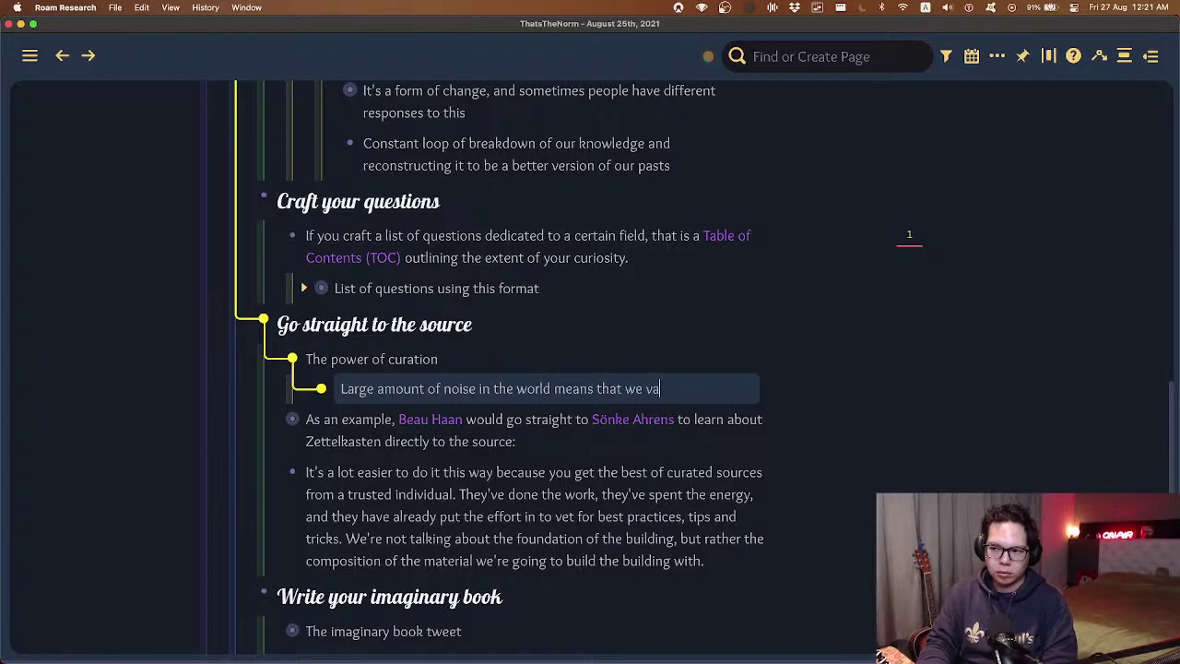
type("lue ex")
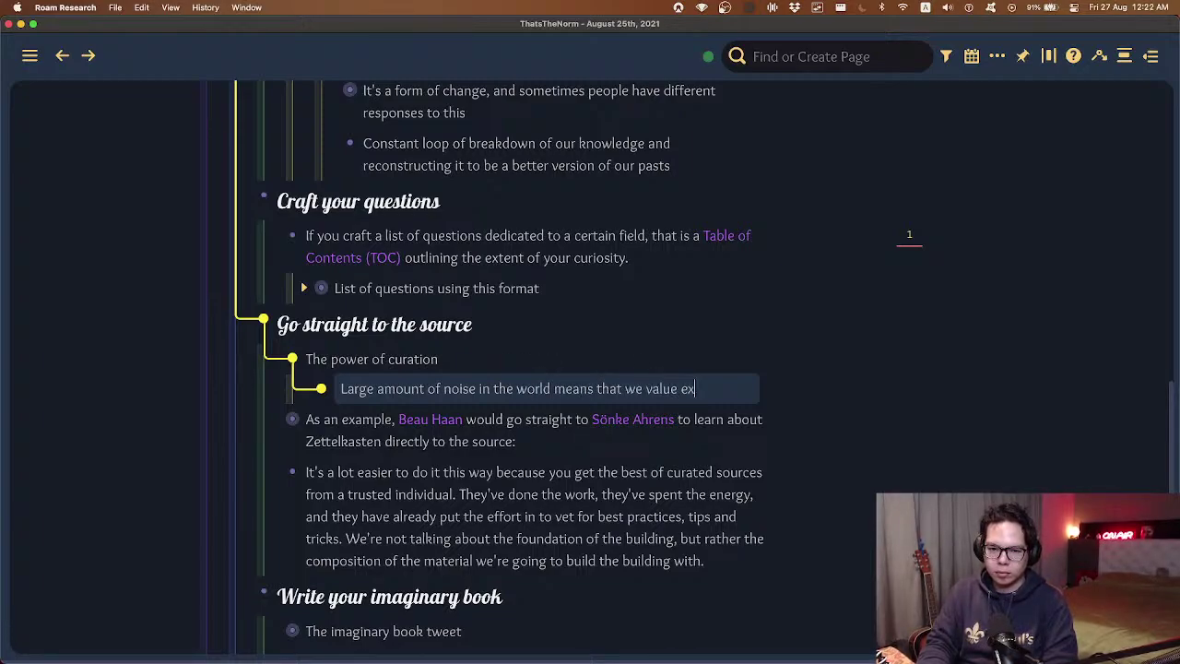
type("p")
key("alt+BackSpace")
key("alt+BackSpace")
type("put experti")
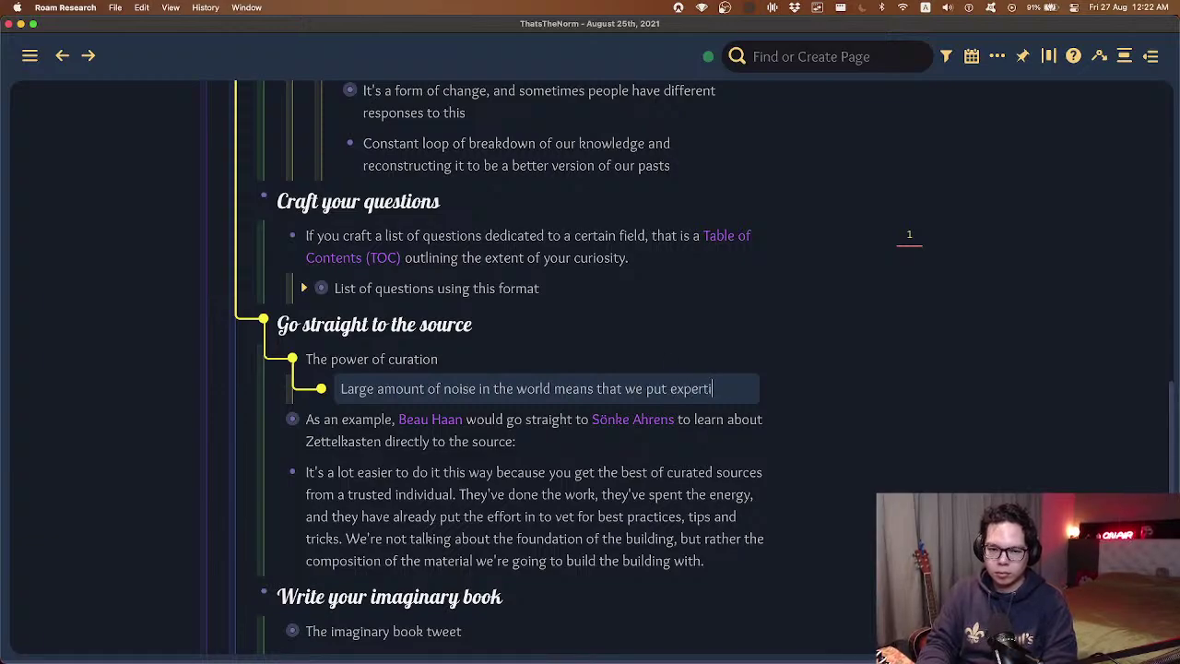
type("se on a higher pedets")
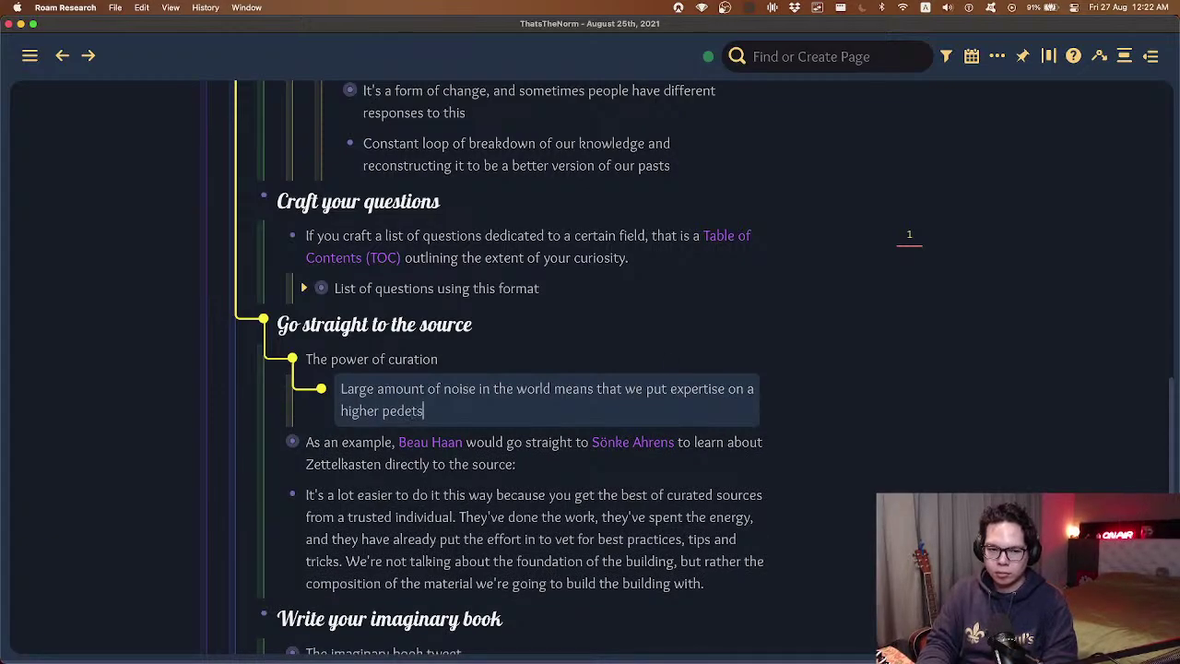
type("al")
- Under the noise bullet, nest the bullet "Curation is evidence of greater time, effort, and failure invested into the field"
key("Return")
key("Tab")
type("Curation is a")
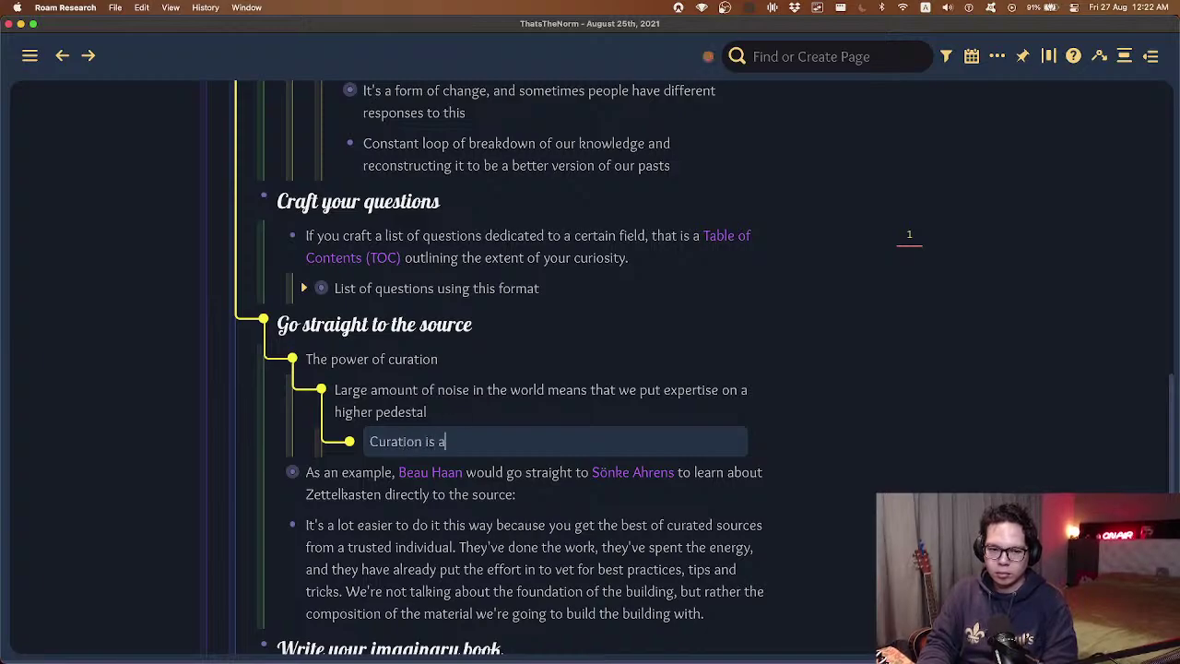
key("BackSpace")
type("evi")
type("f grea")
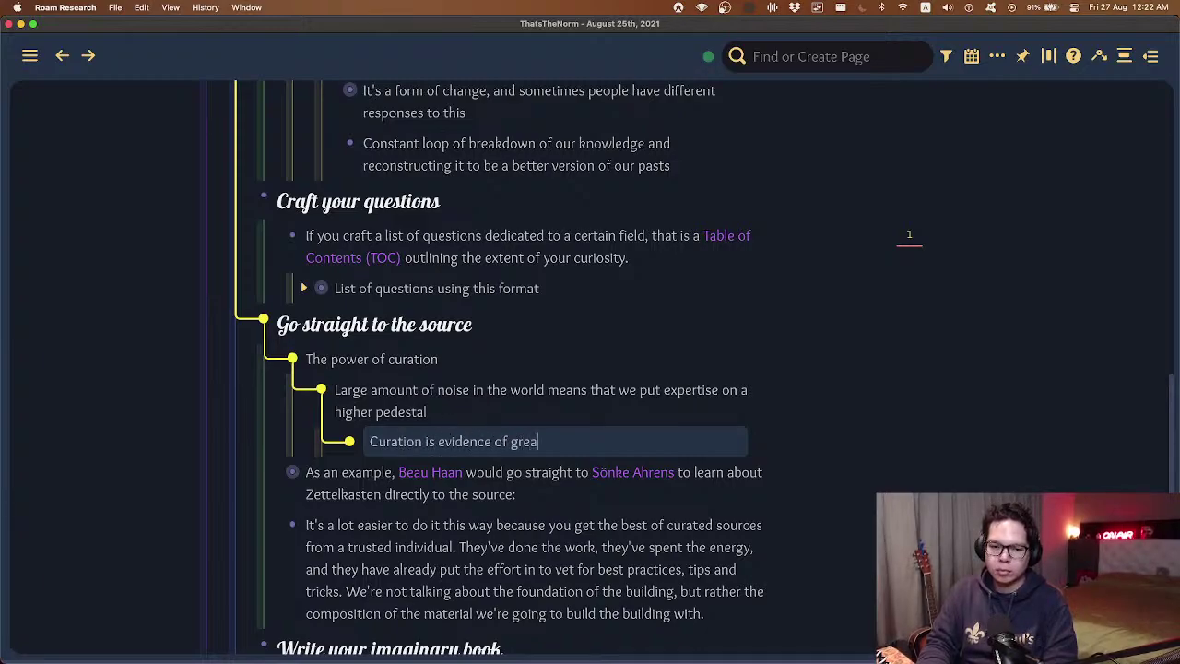
type("ter tiem")
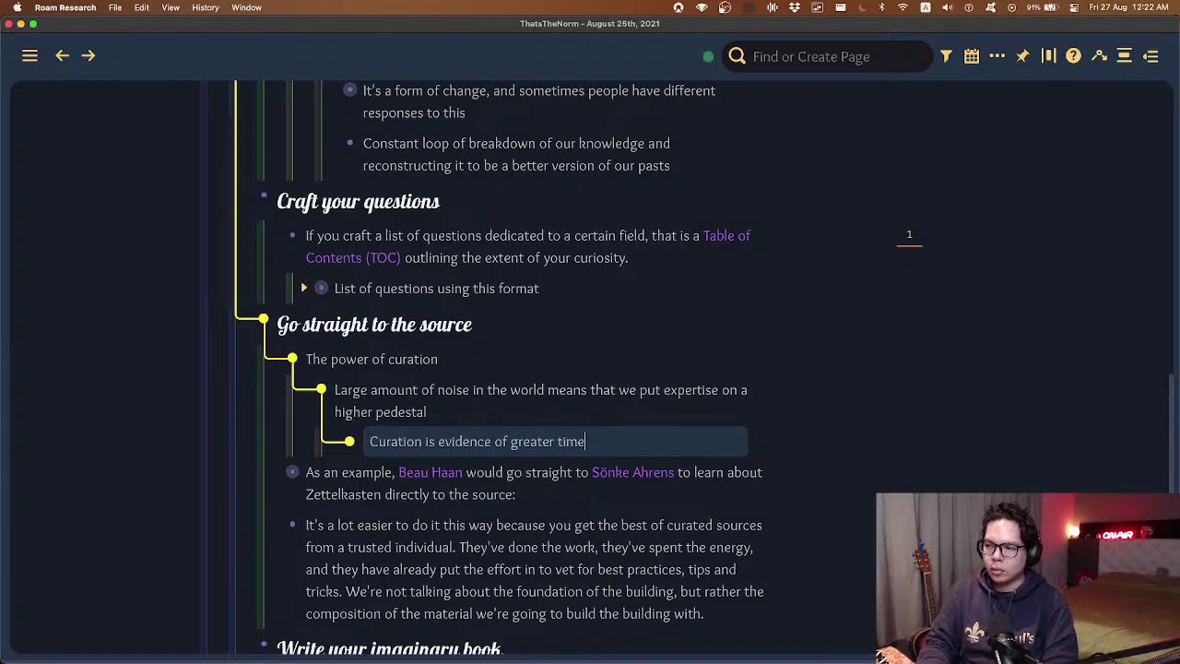
key("BackSpace")
key("BackSpace")
type("me.")
key("BackSpace")
type(", effort, and f")
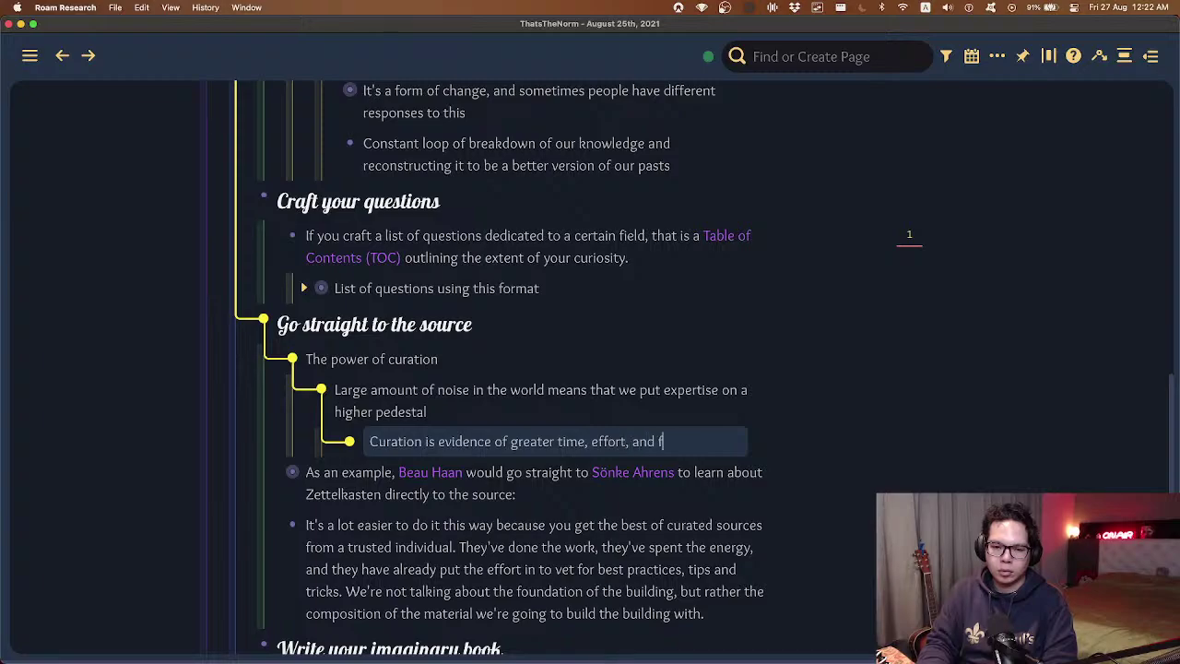
type("ailure invested into the field")
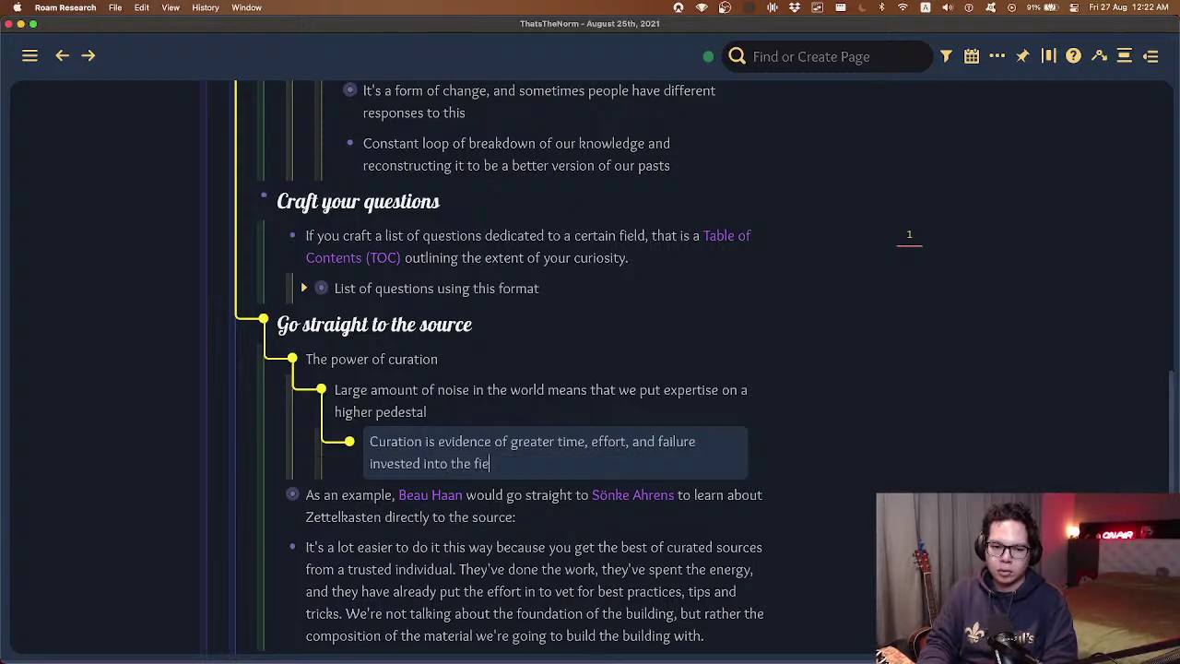
- Under the "Curation is evidence" bullet, nest the bullet "So we trust the hard work assumption behind the expert title"
key("Return")
key("Tab")
type("So we")
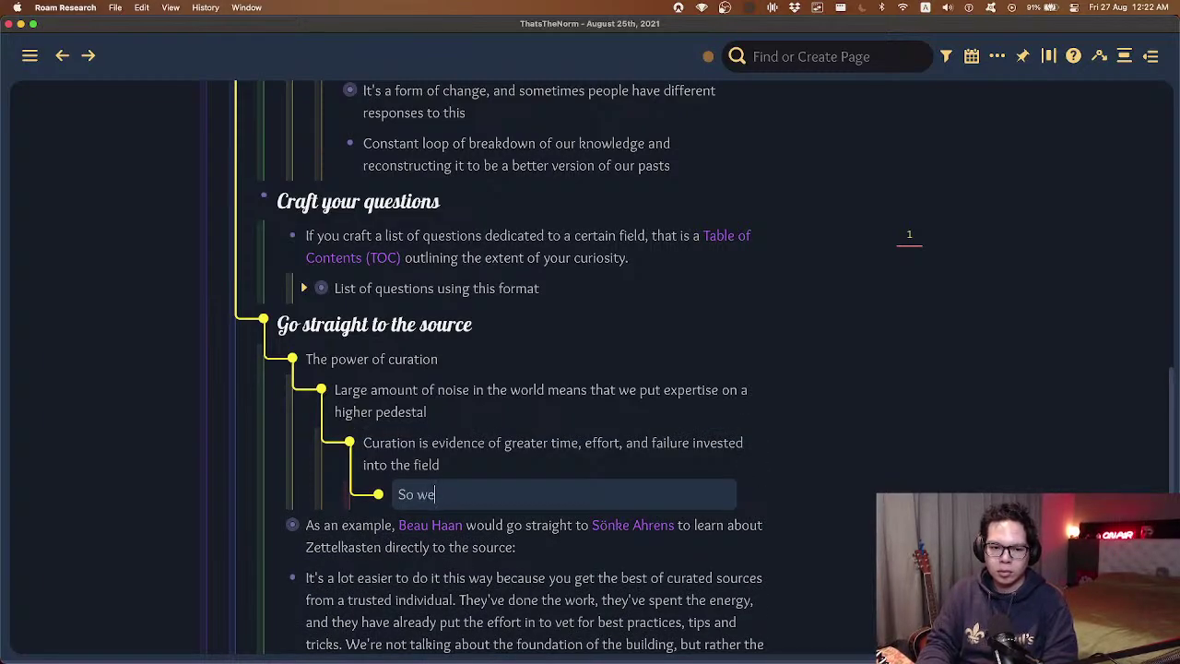
type(" trust the")
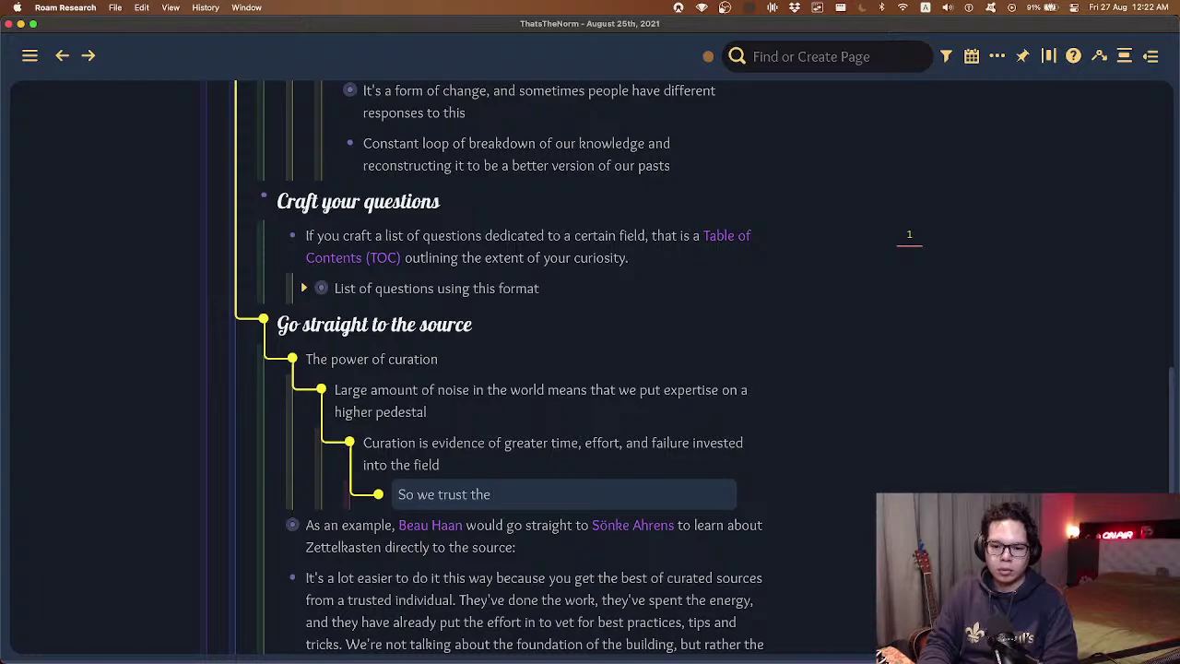
type(" hard work put behind")
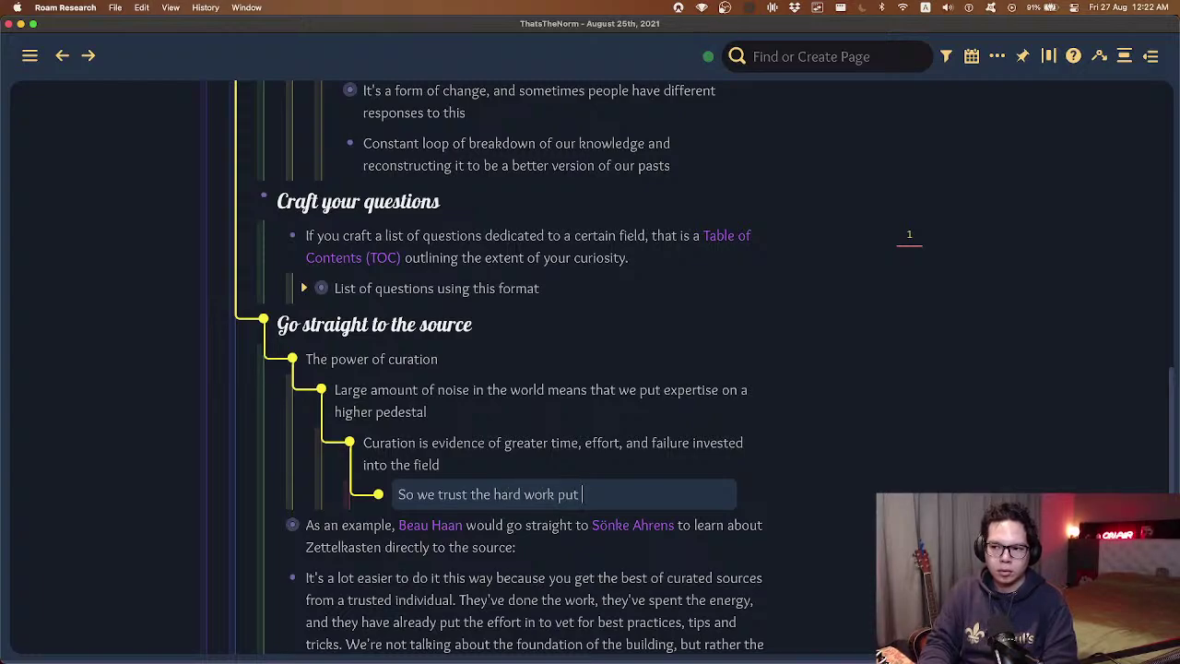
key("alt+BackSpace")
key("alt+BackSpace")
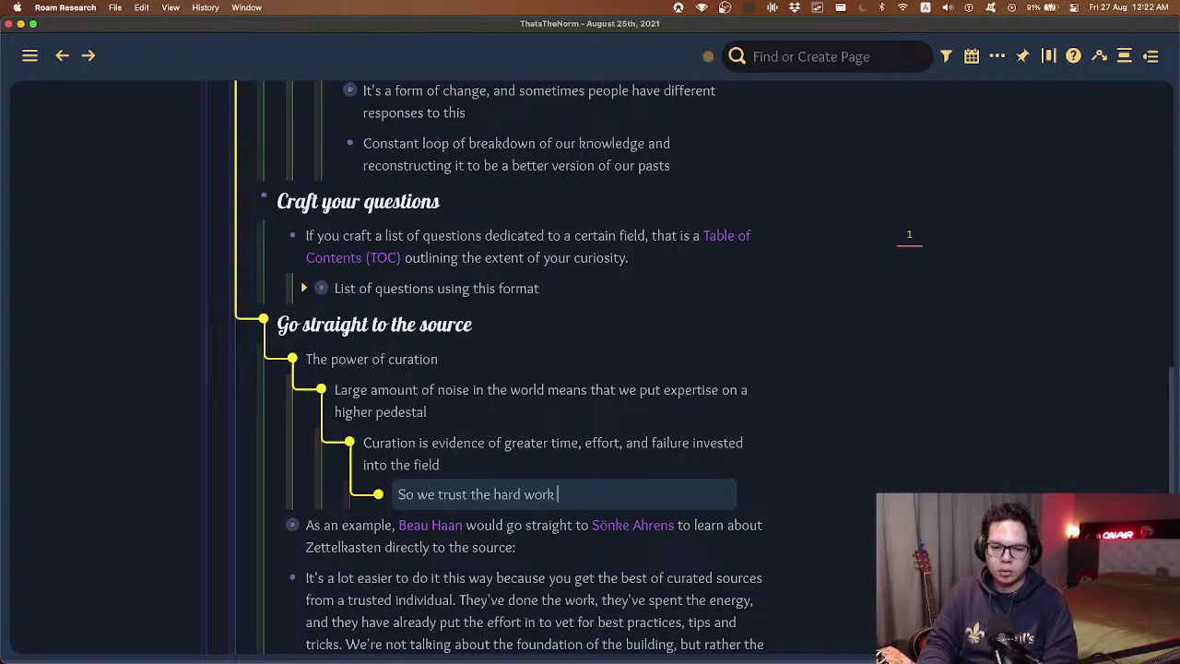
key("alt+BackSpace")
key("alt+BackSpace")
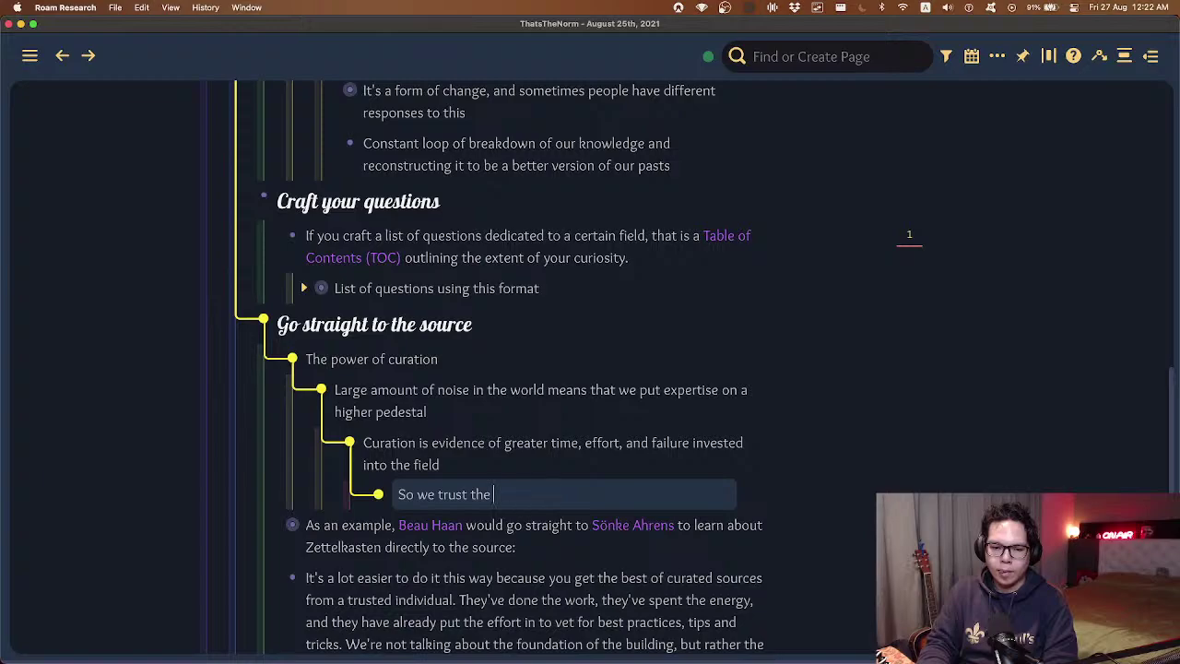
type("hard work assumpt")
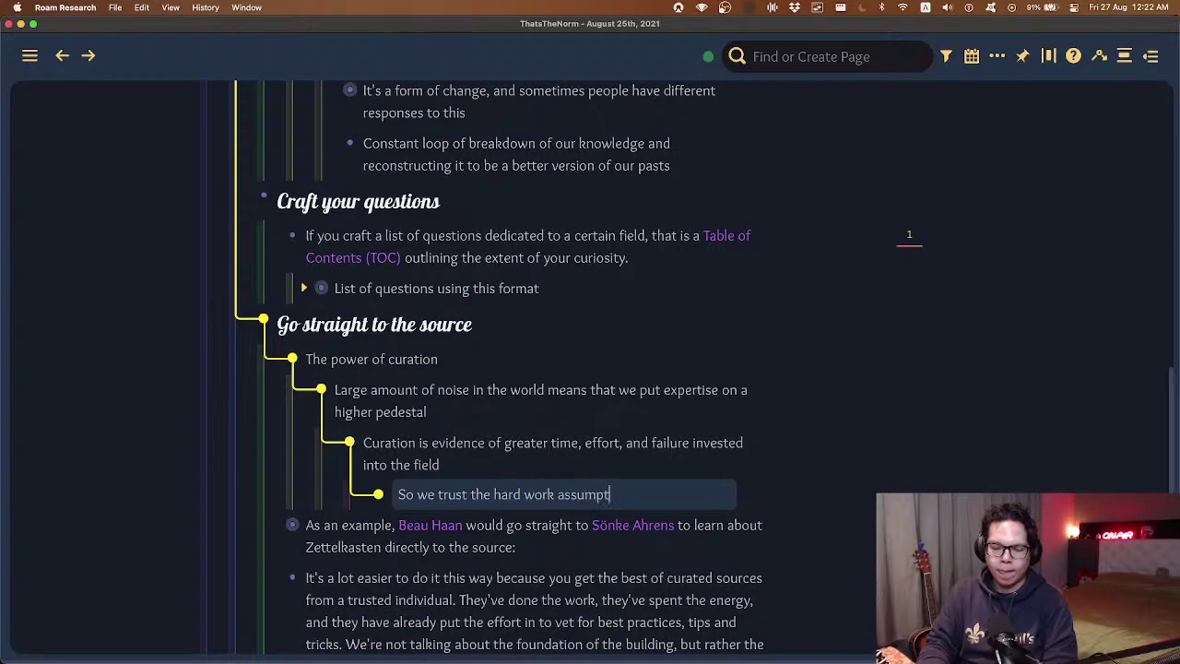
type("ion behind the exerpt")
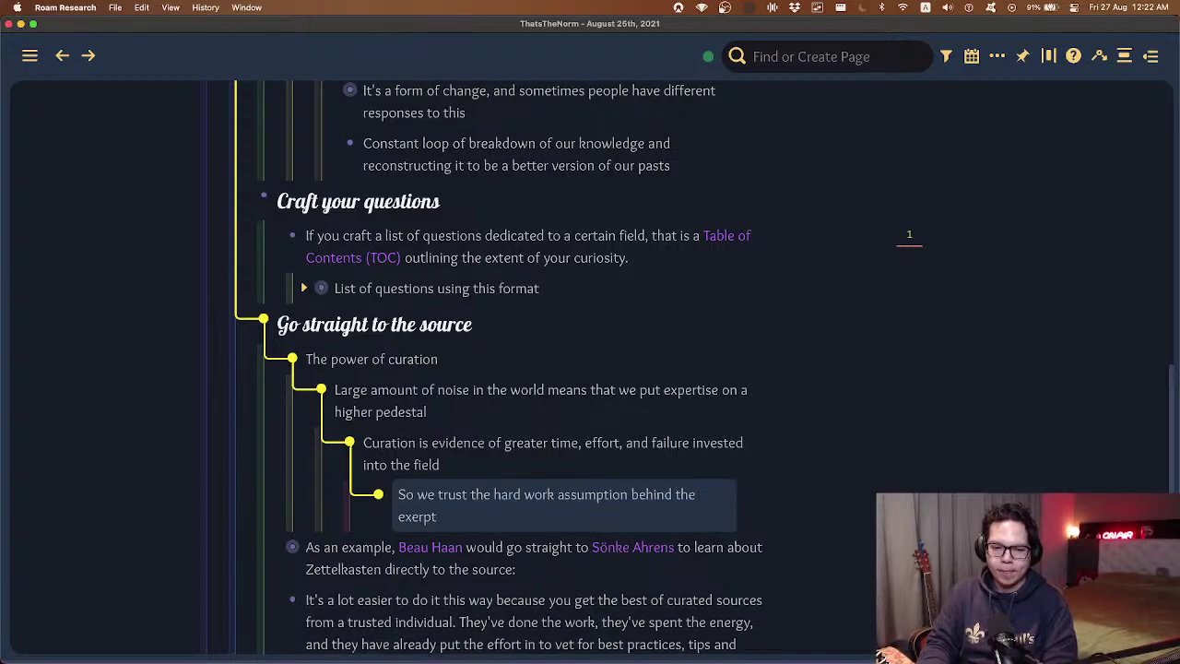
key("alt+BackSpace")
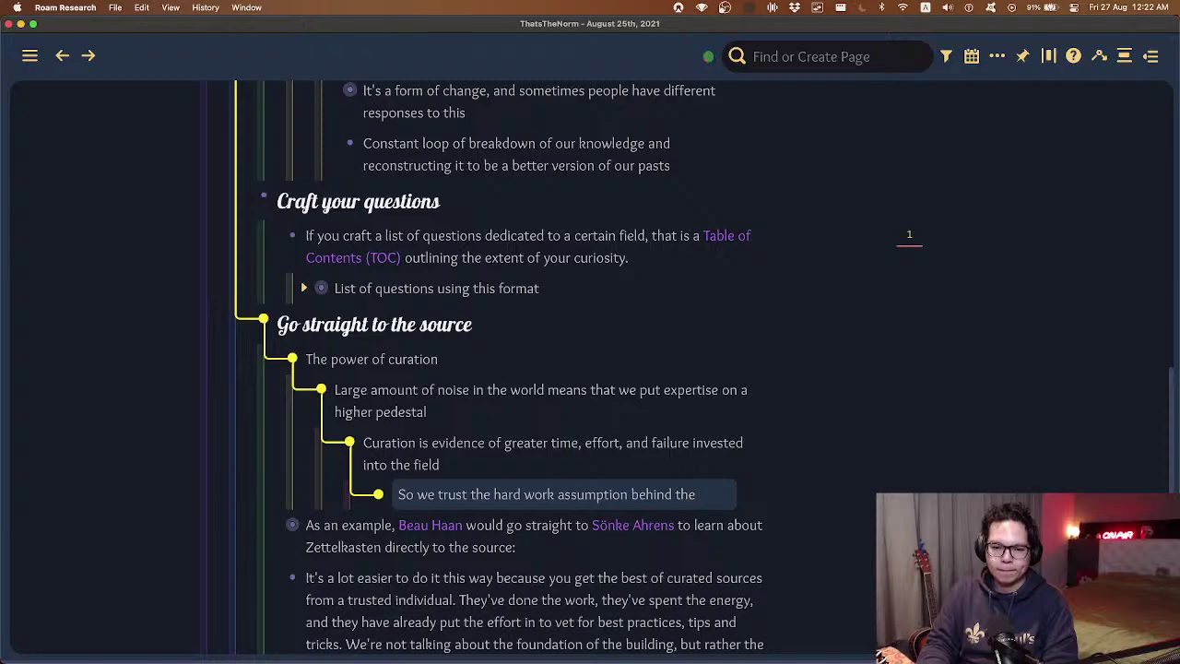
type("ope")
key("alt+BackSpace")
type("expert title")
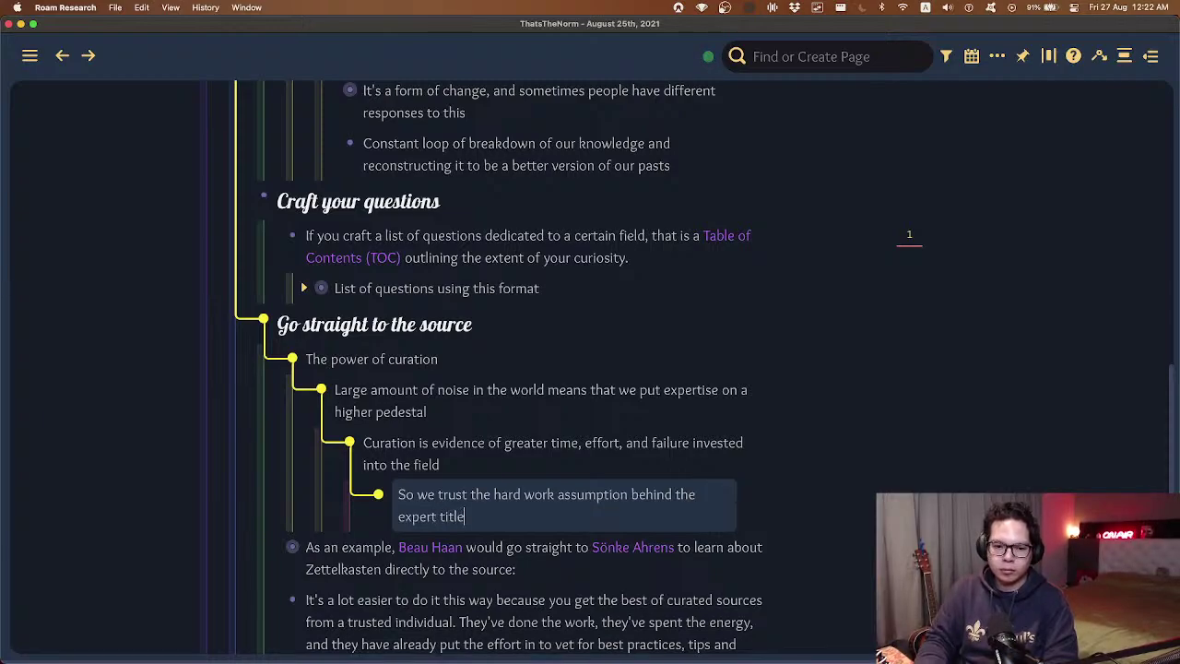
- Turn the phrase "hard work assumption" in the new bullet into a page reference with double square brackets
left_click(464, 494)
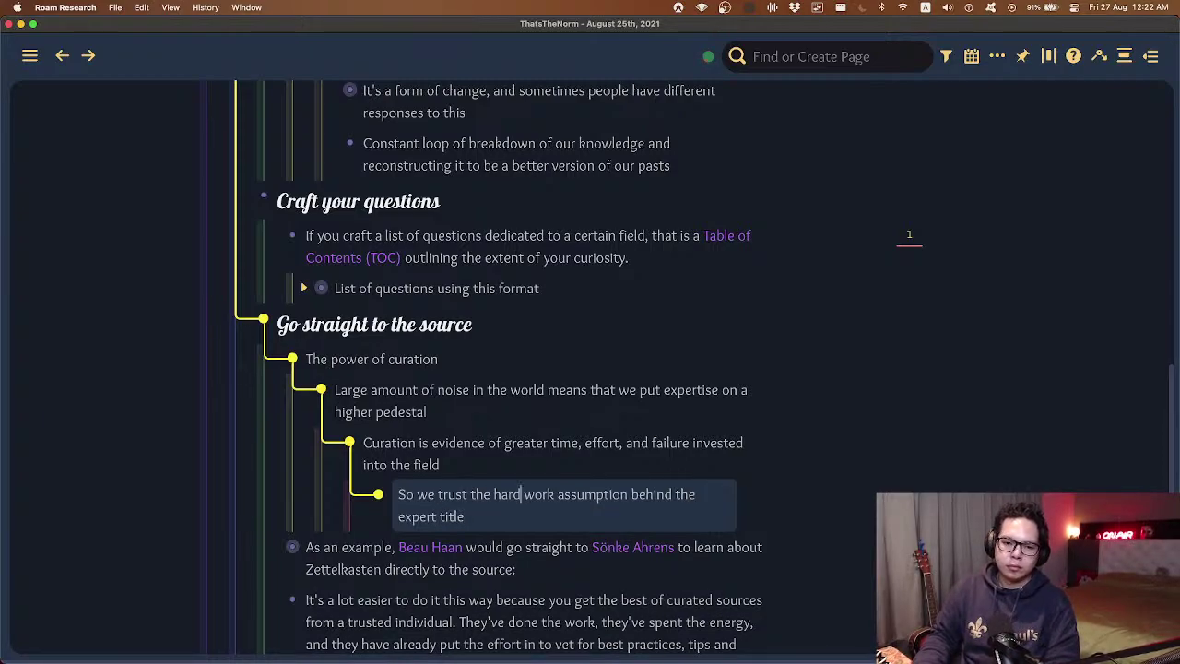
left_click_drag(494, 494, 628, 495)
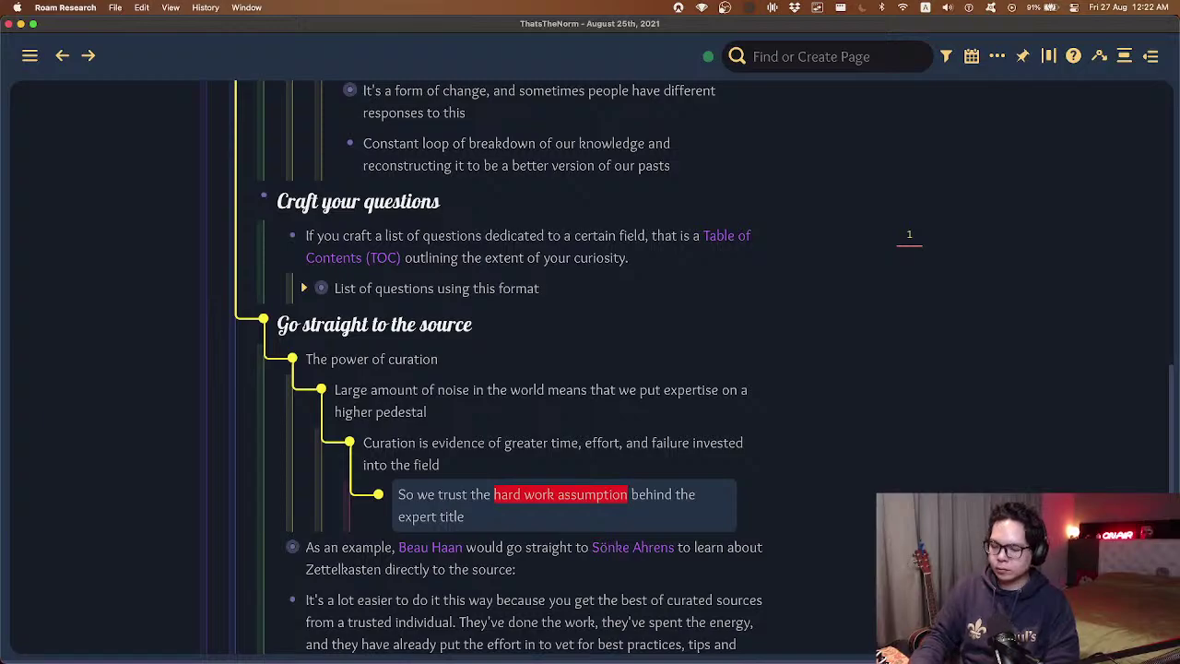
type("[[")
key("Right")
key("Right")
key("Right")
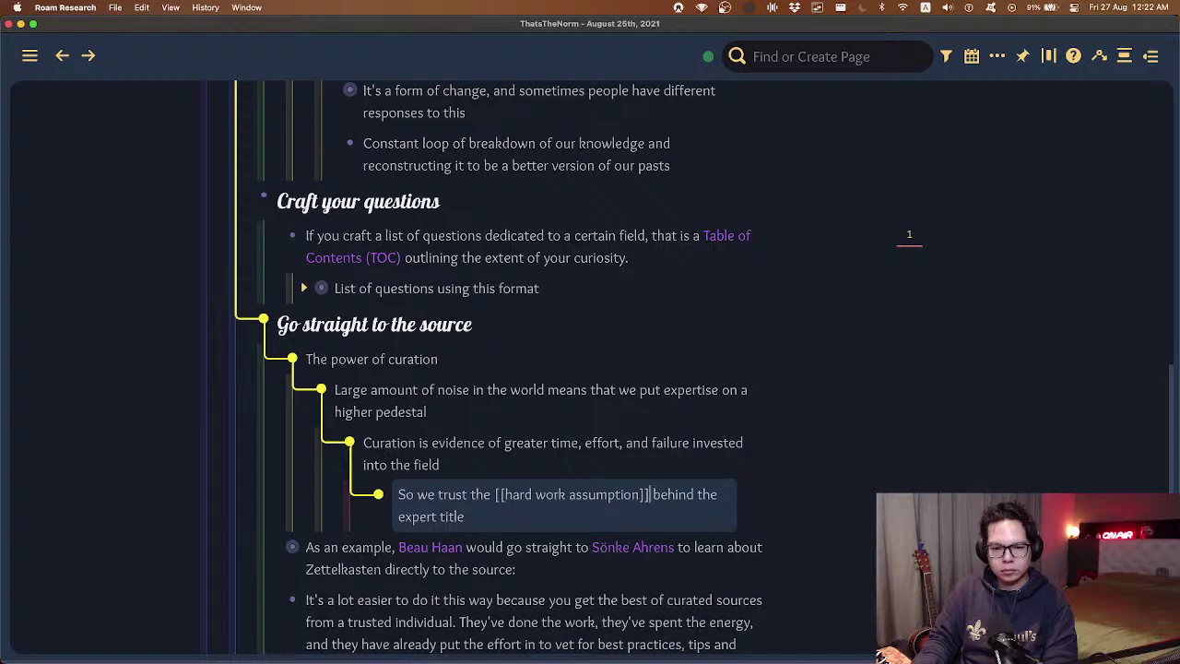
- Replace the "hard work assumption" page reference with a block reference to a new child block titled "hard work assumption"
key("BackSpace")
key("BackSpace")
key("shift+alt+Left")
key("shift+alt+Left")
key("shift+alt+Left")
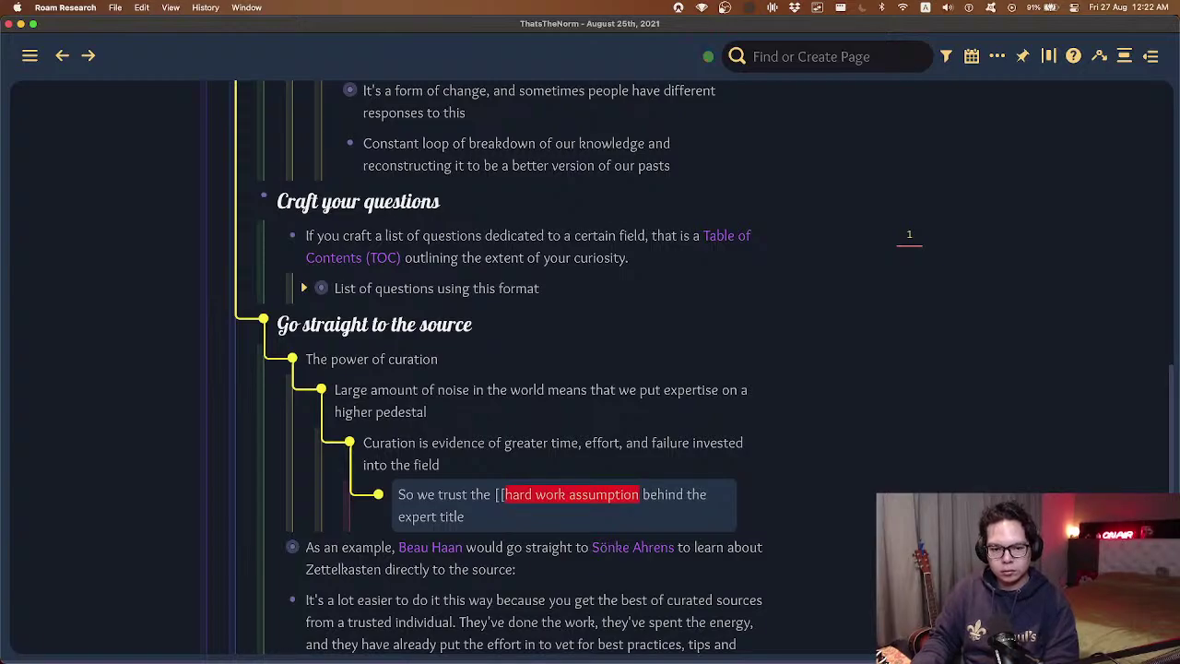
key("BackSpace")
key("BackSpace")
key("BackSpace")
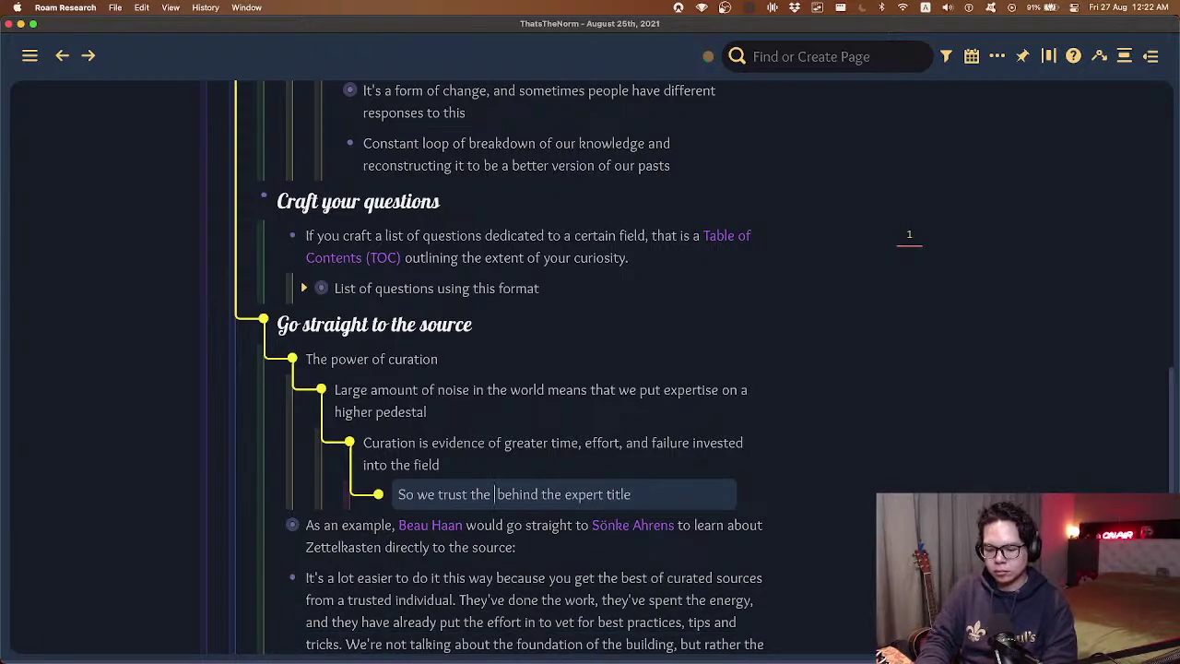
type("(")
type("(hard work assumpt")
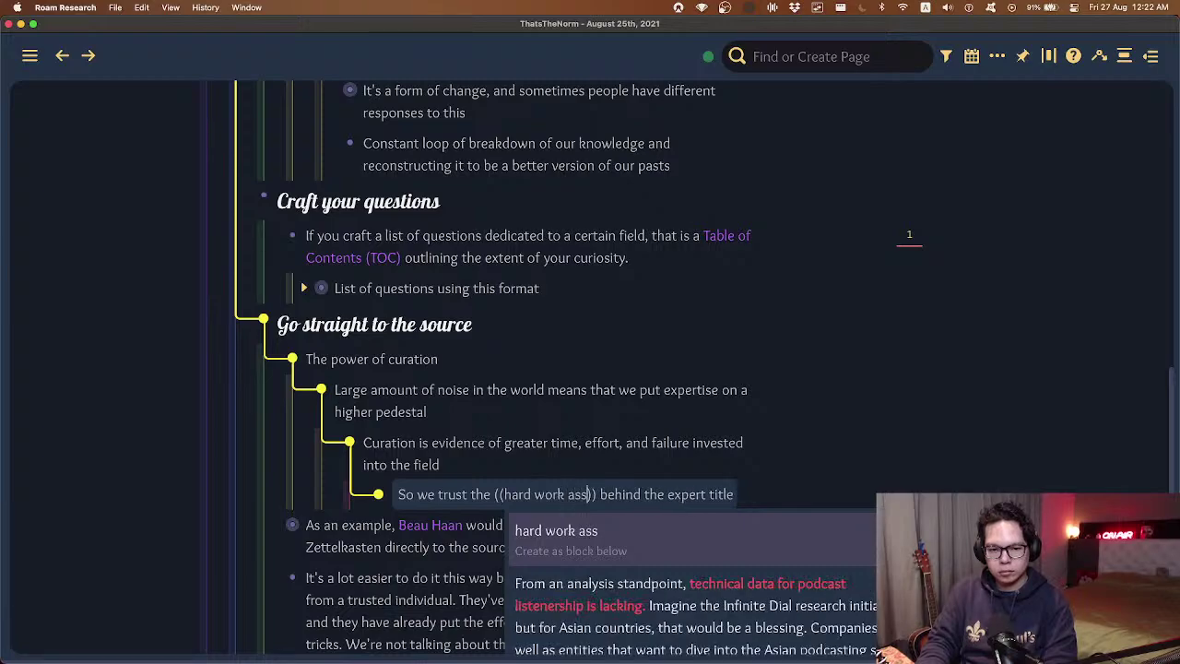
key("Return")
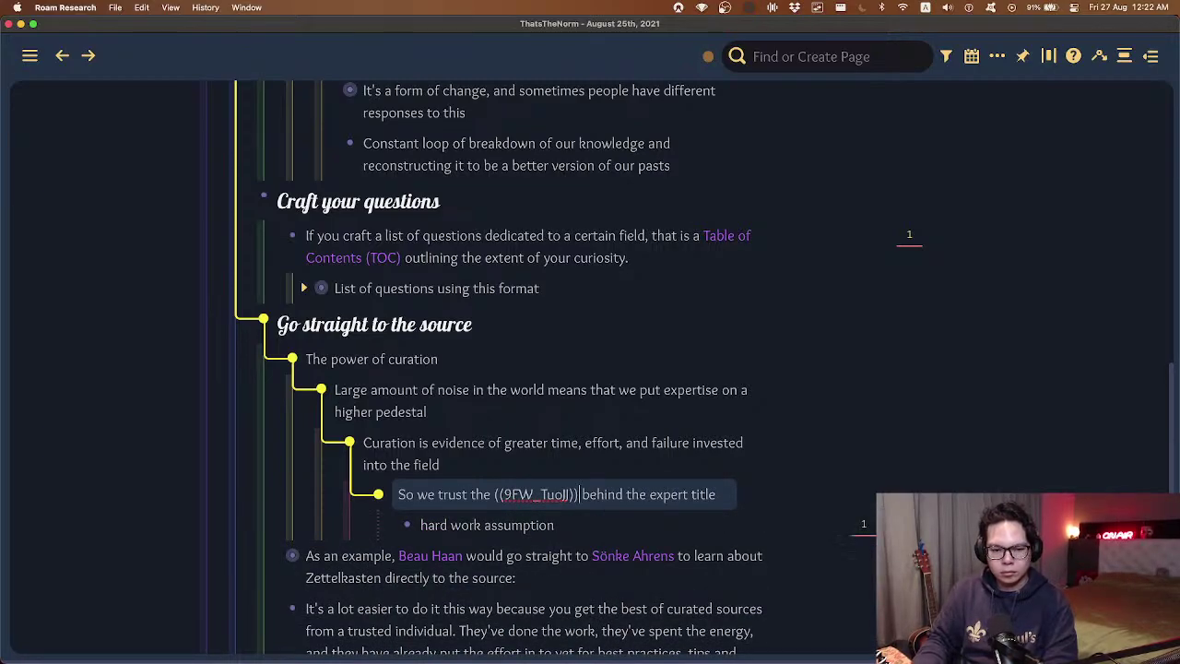
- Rewrite the new child block as "Hard work assumption" with a capital H and tag it with #✍️Ores
key("Down")
key("shift+alt+Left")
key("shift+alt+Left")
key("shift+alt+Left")
type("Hard ")
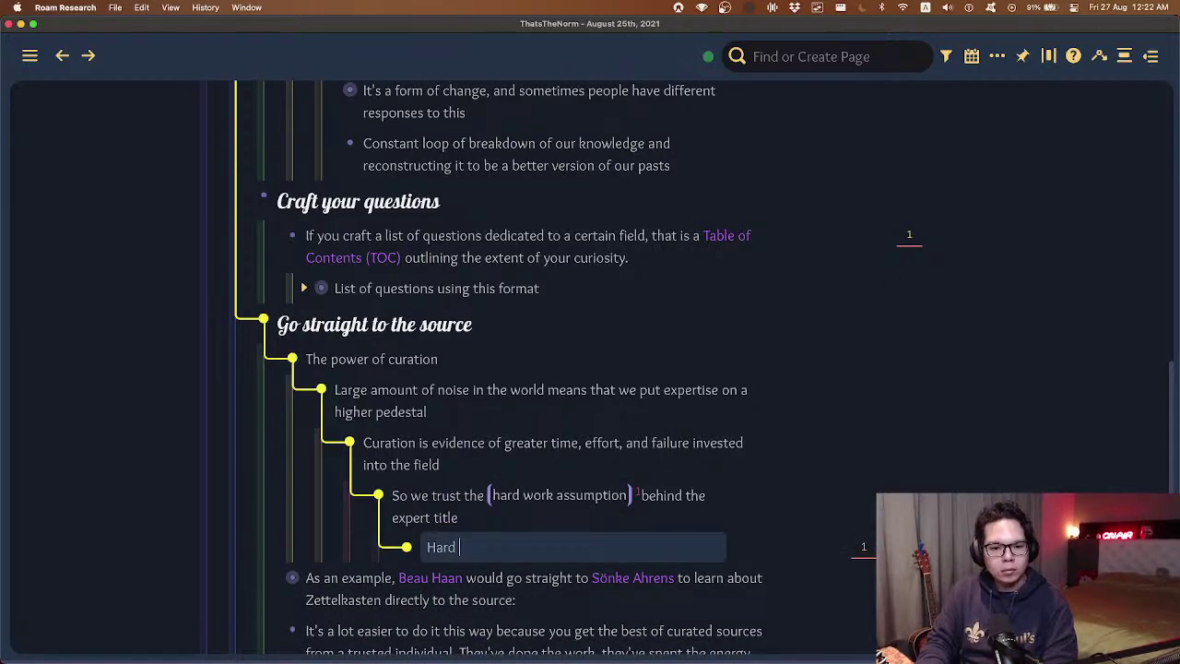
type("work assump")
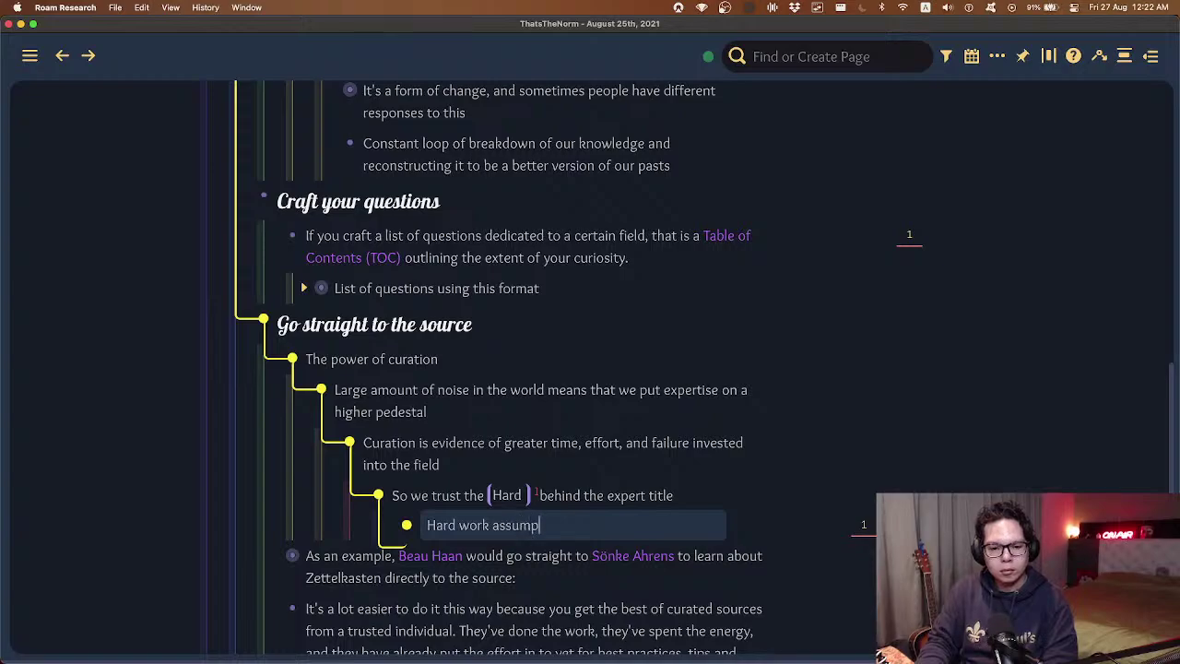
type("tion #ore")
key("Return")
- Under "Hard work assumption", nest the bullet "The assumption that someone can convince us that they have invested a lot of effort in a craft, through their titles"
key("Return")
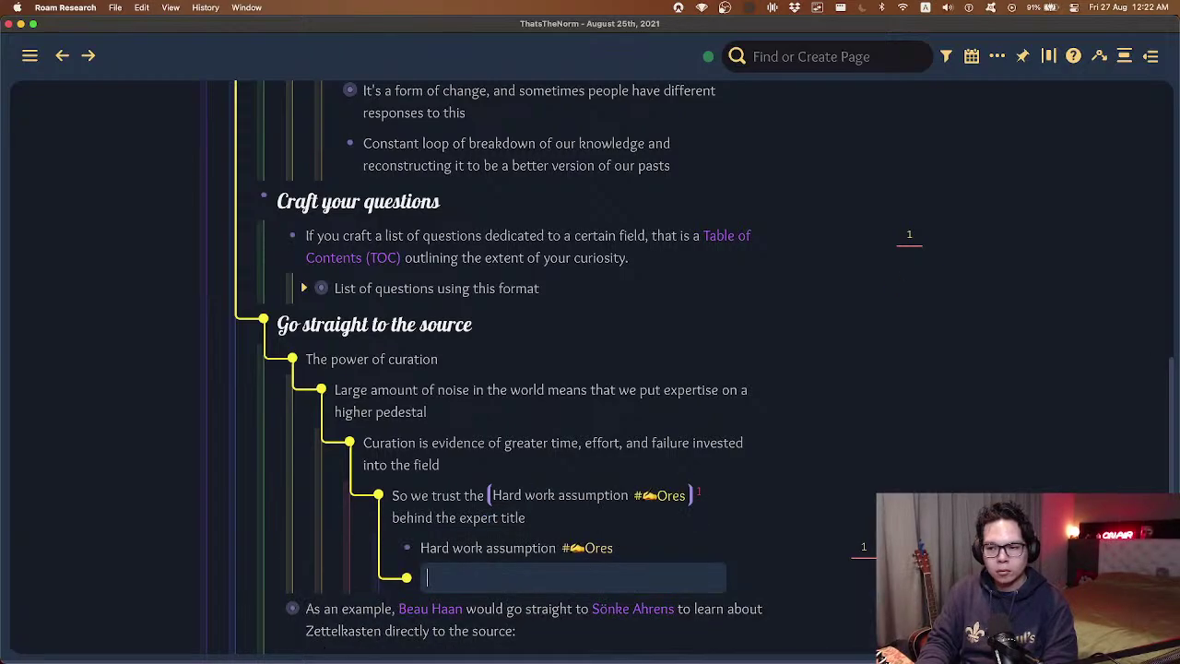
scroll(907, 427, "down", 5)
scroll(907, 427, "up", 2)
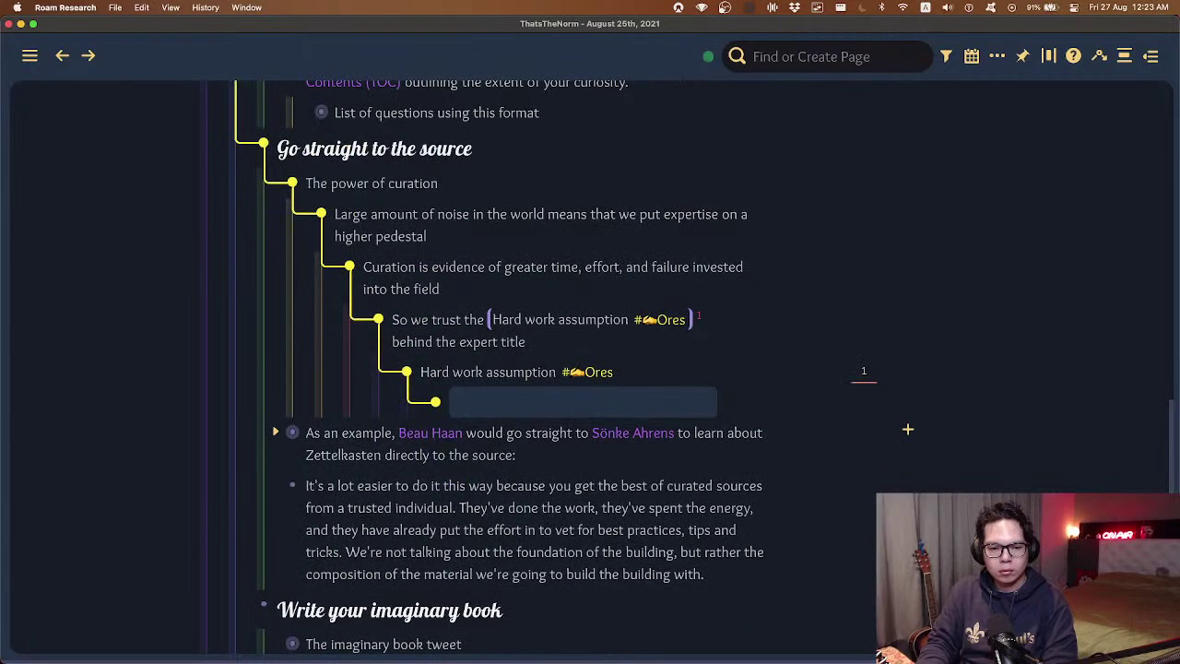
type("The assumption th")
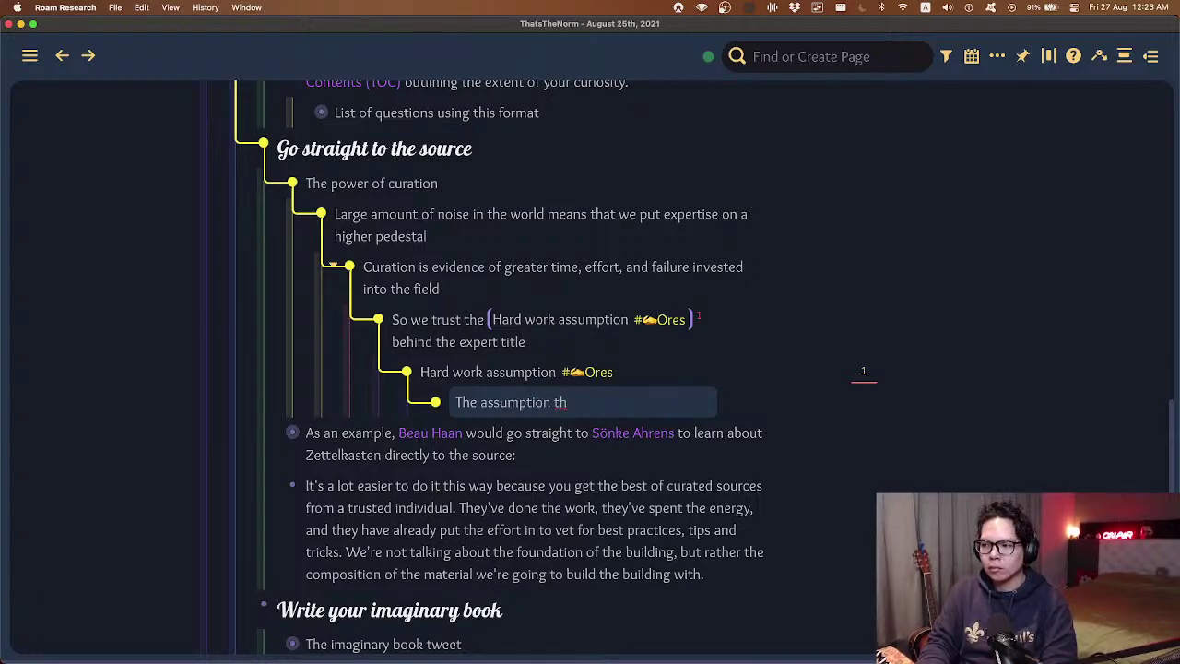
type("at someone can convi")
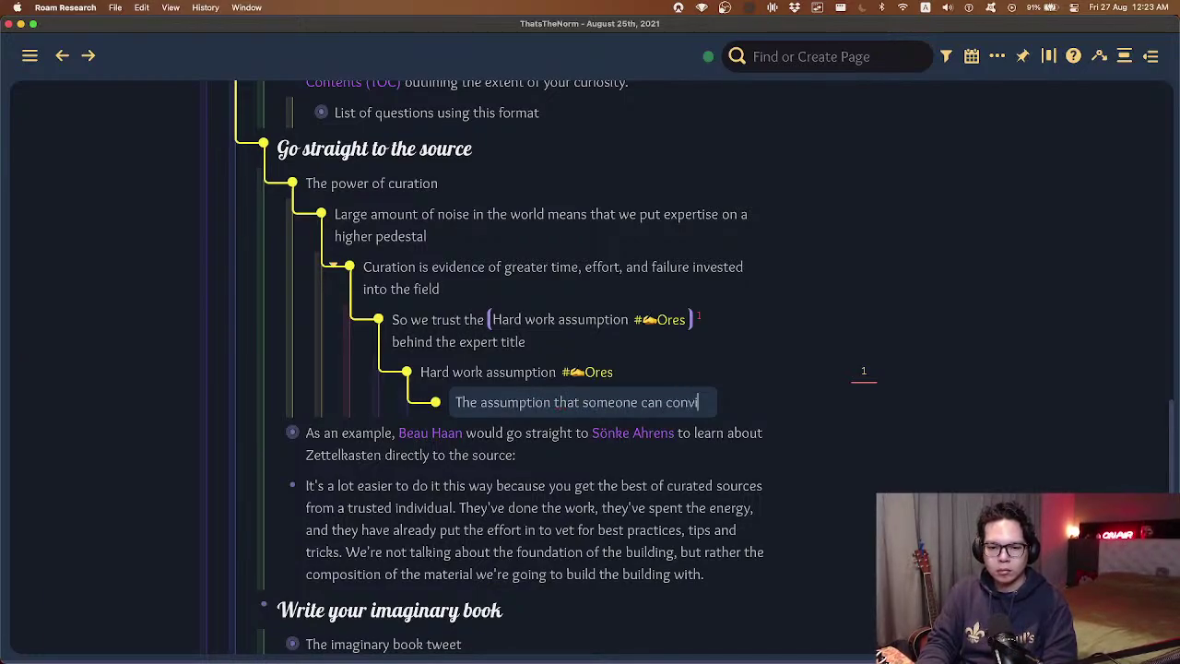
type("nce us that they")
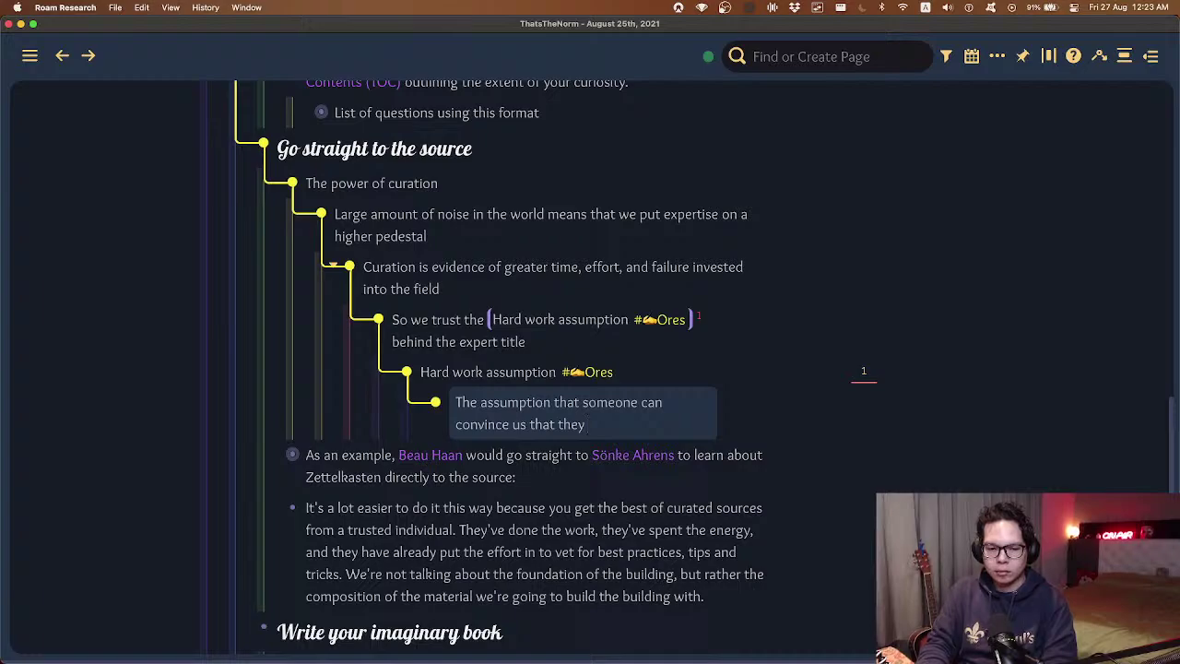
type(" have inves")
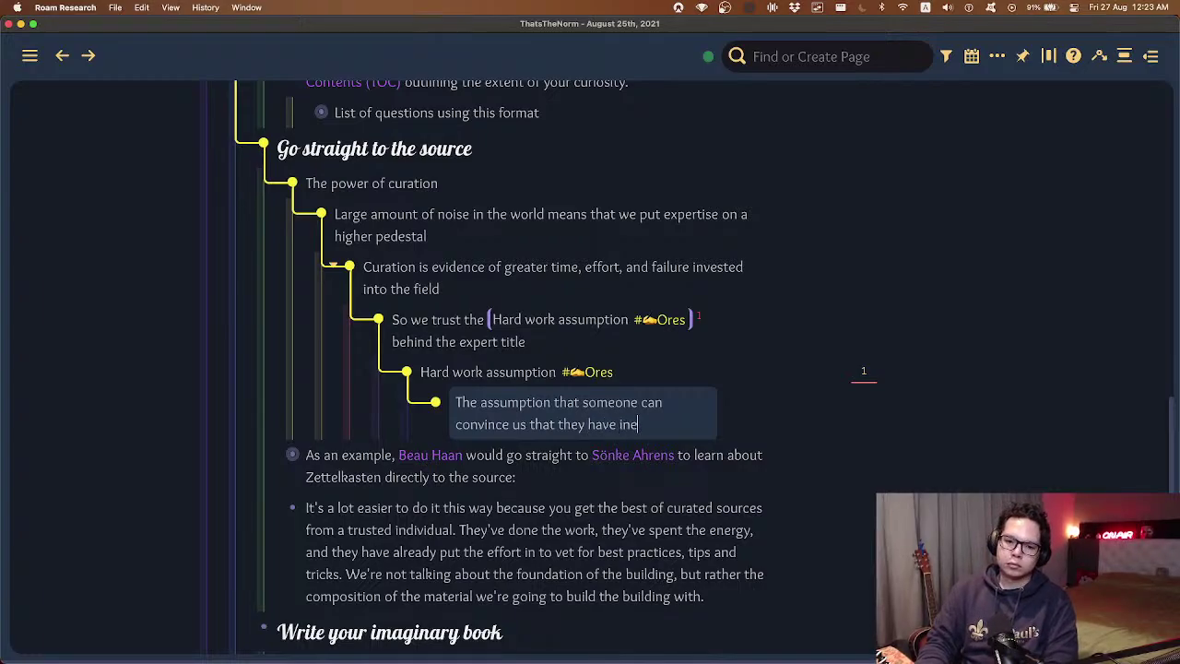
type("ted a lot of")
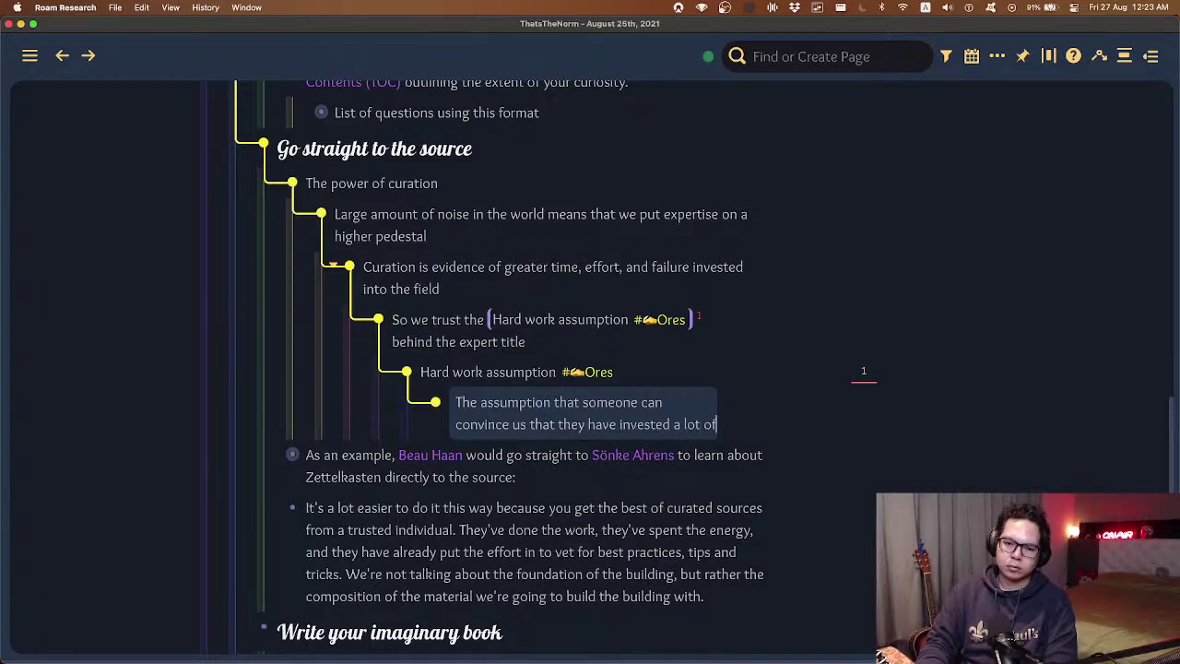
type(" effort")
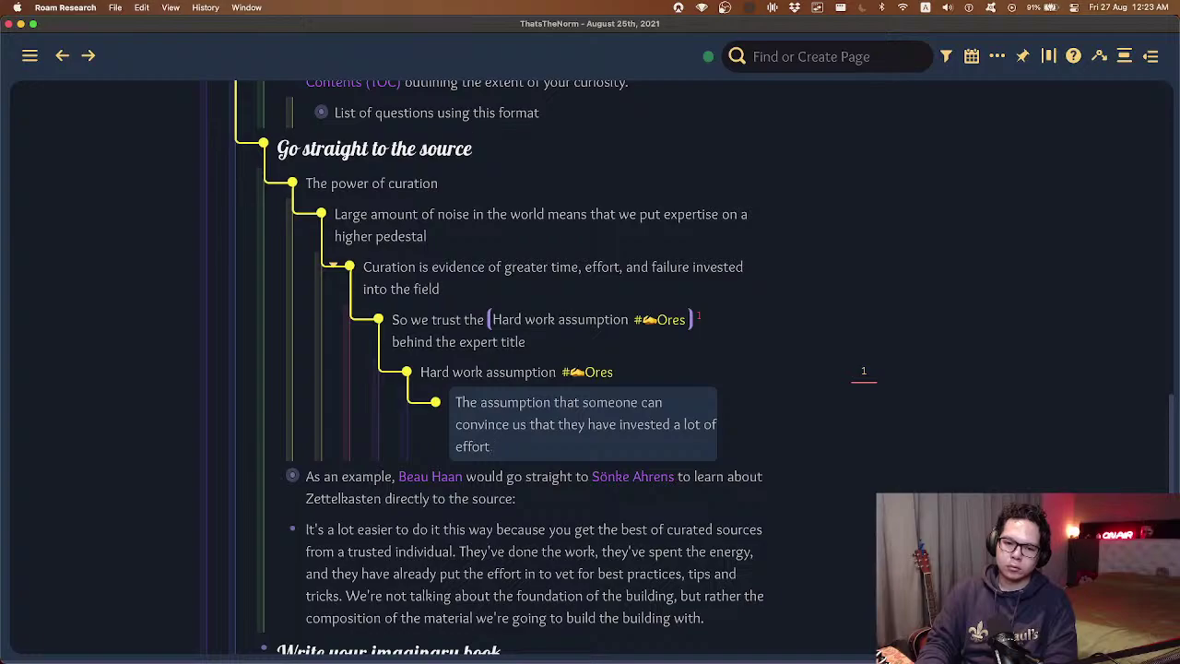
type(", in a craft, through th")
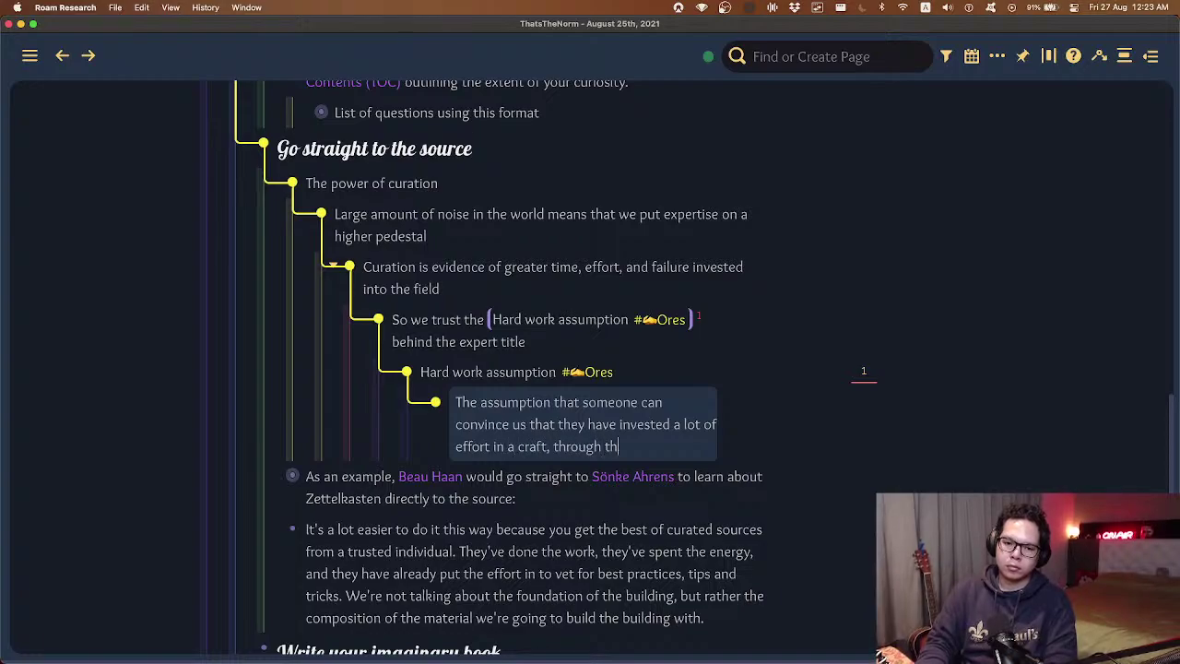
type("eir titles and achievements")
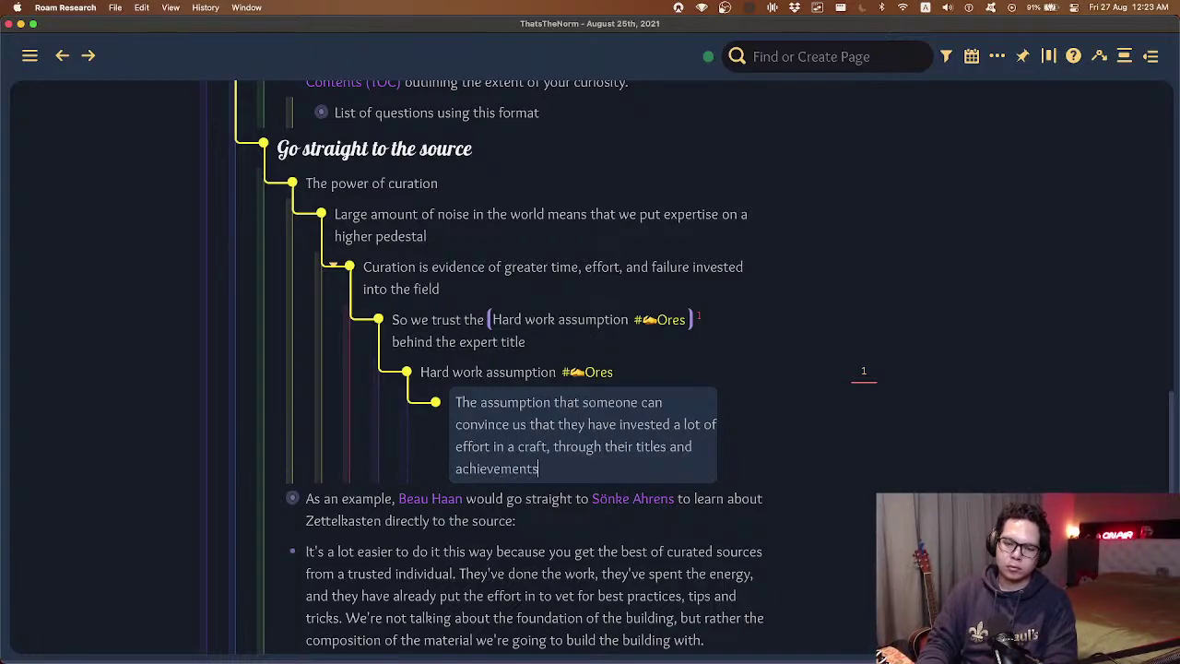
key("alt+BackSpace")
key("alt+BackSpace")
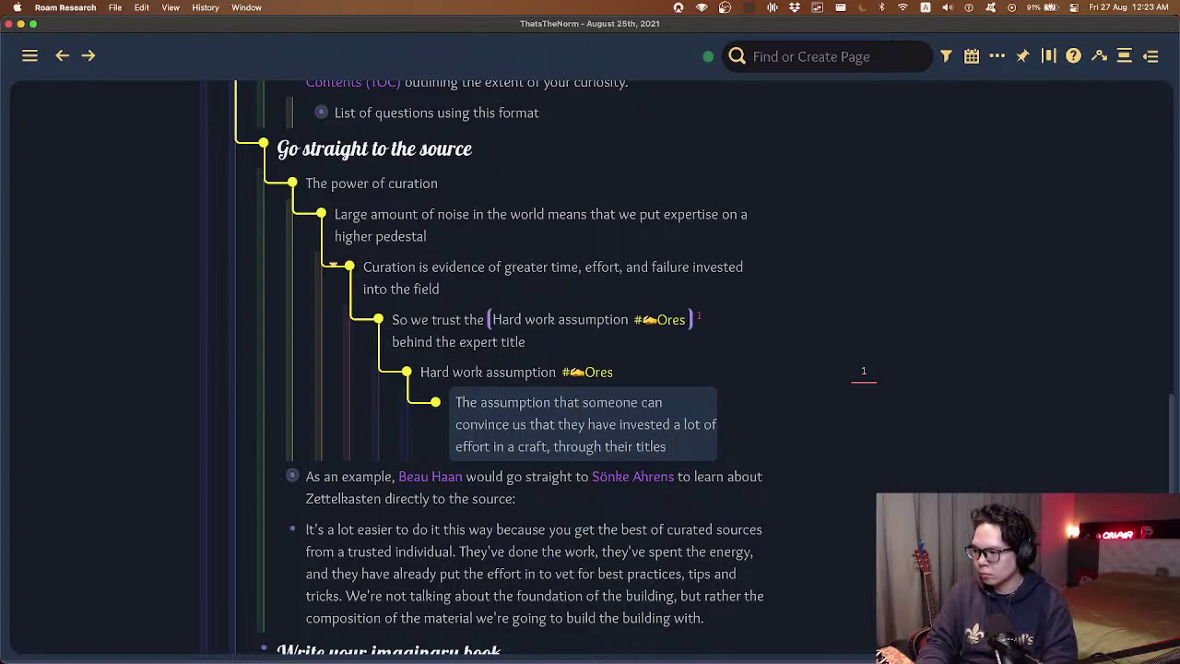
- Continue the assumption bullet with "met with our preconceptions" and begin a parenthetical example with "eg. the irony of"
type("met with our preconcep")
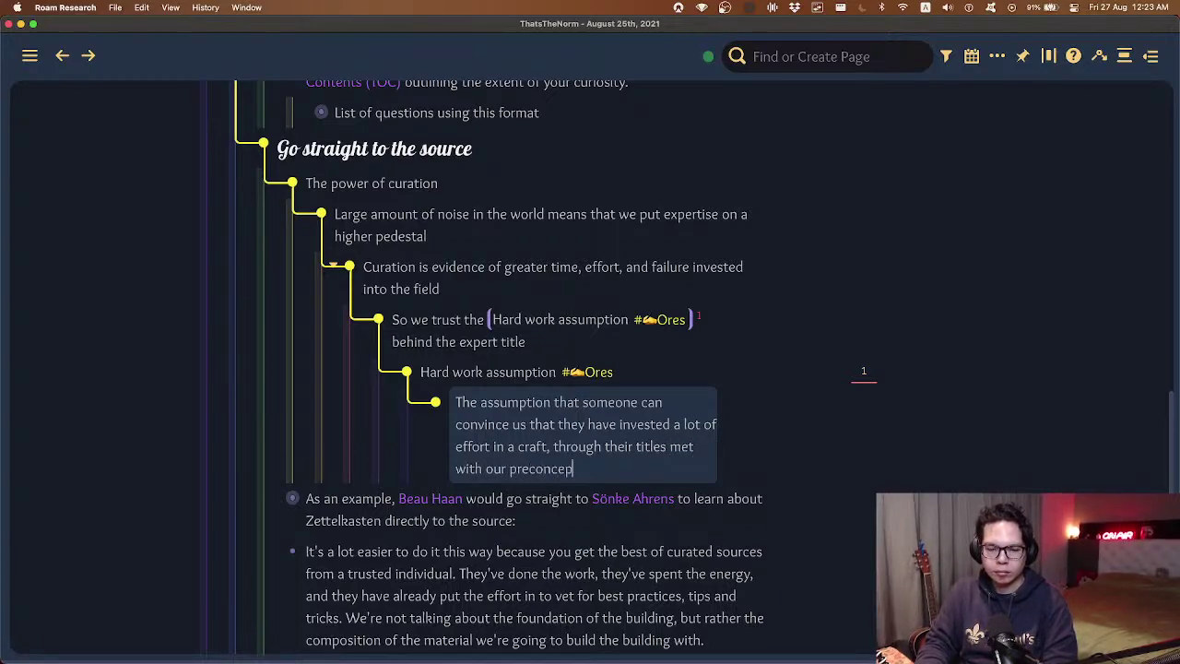
type("tions (")
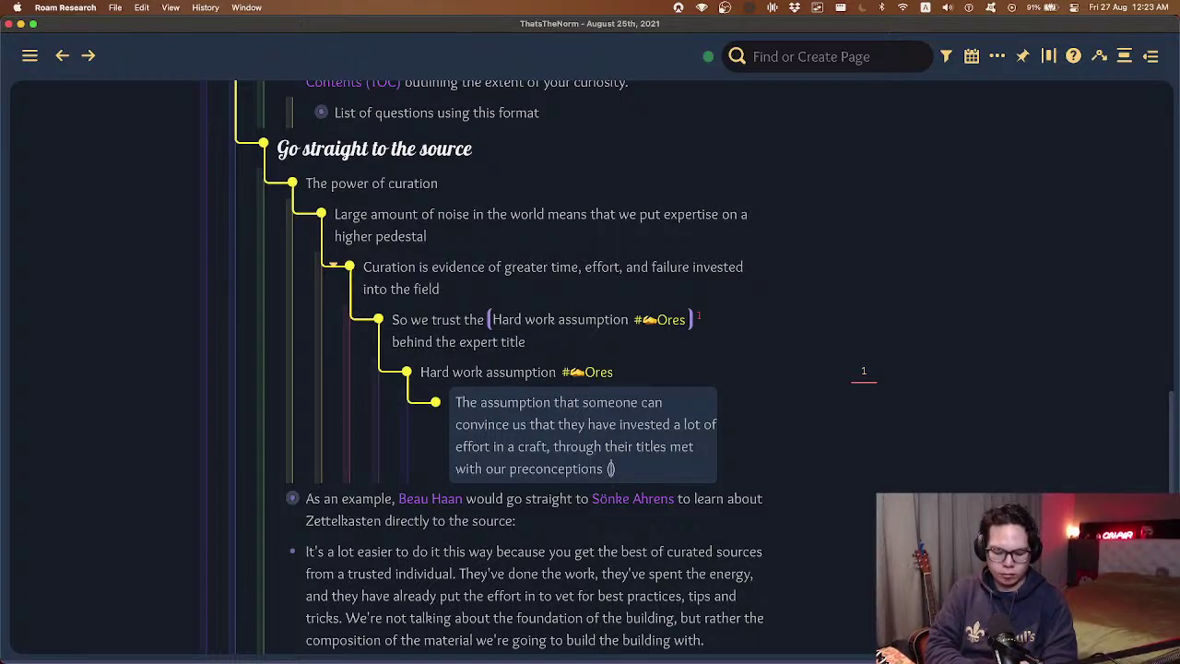
type("eg. the iro")
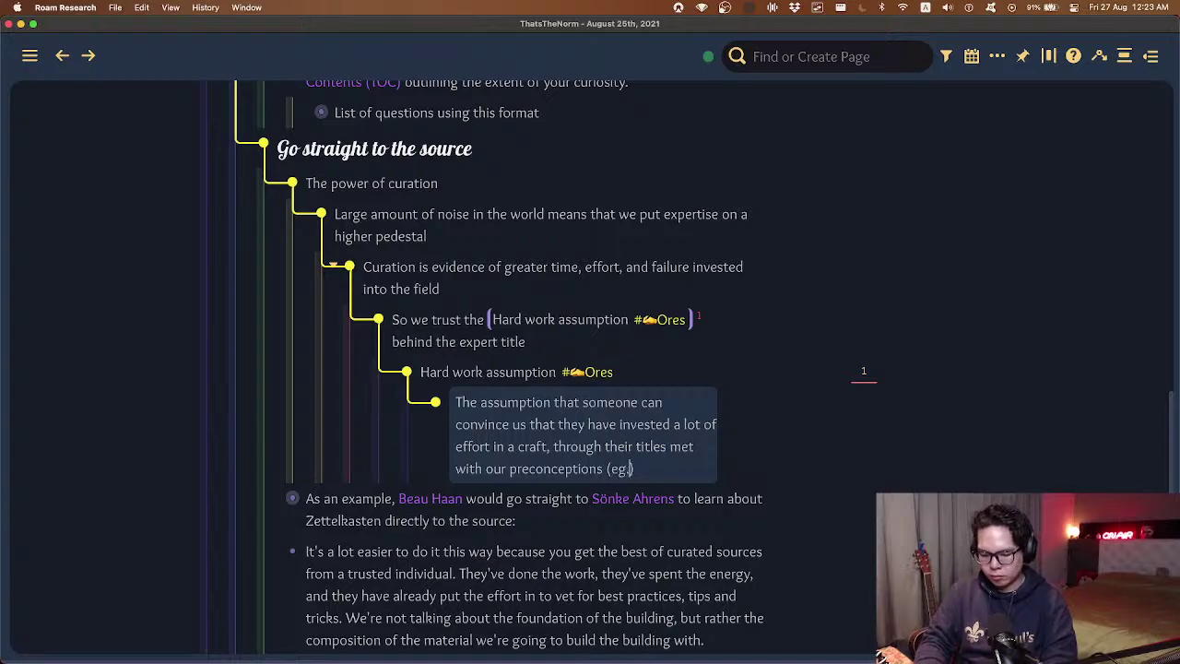
type("ny of a ")
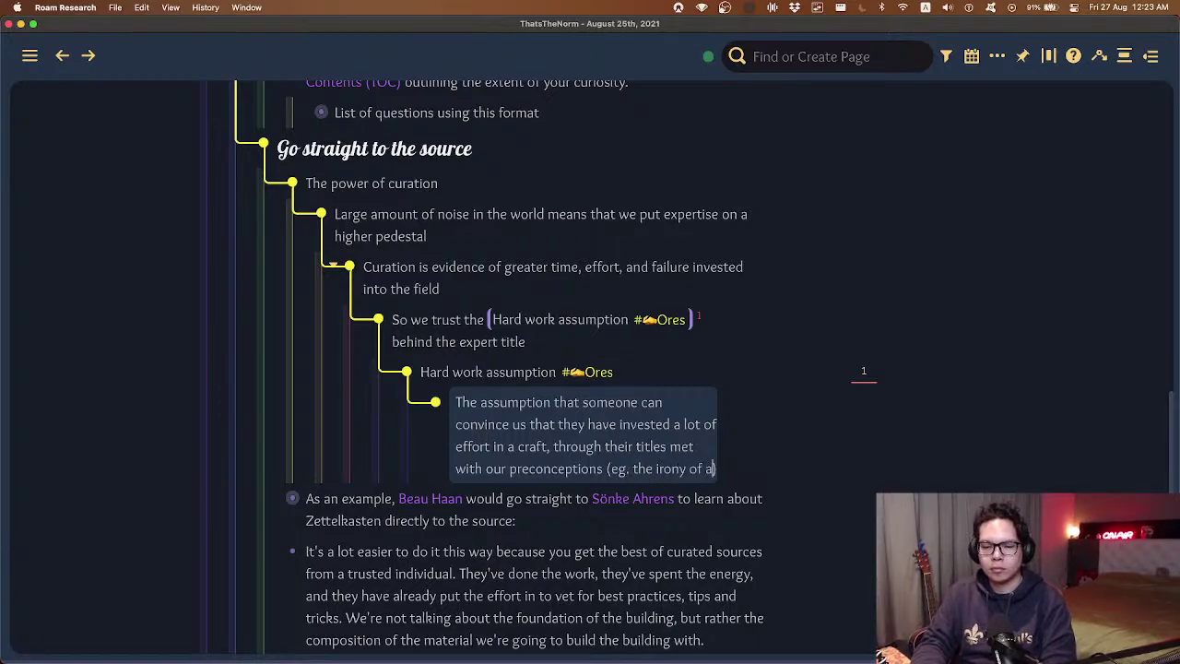
type("CEO")
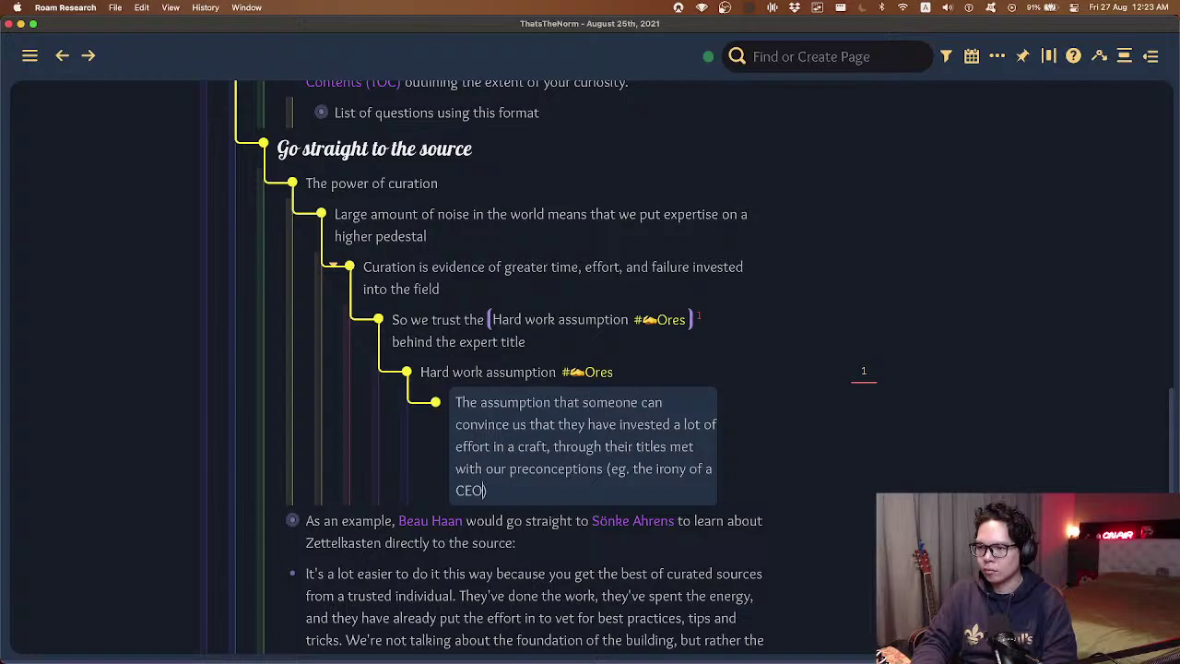
type(" of a busijes")
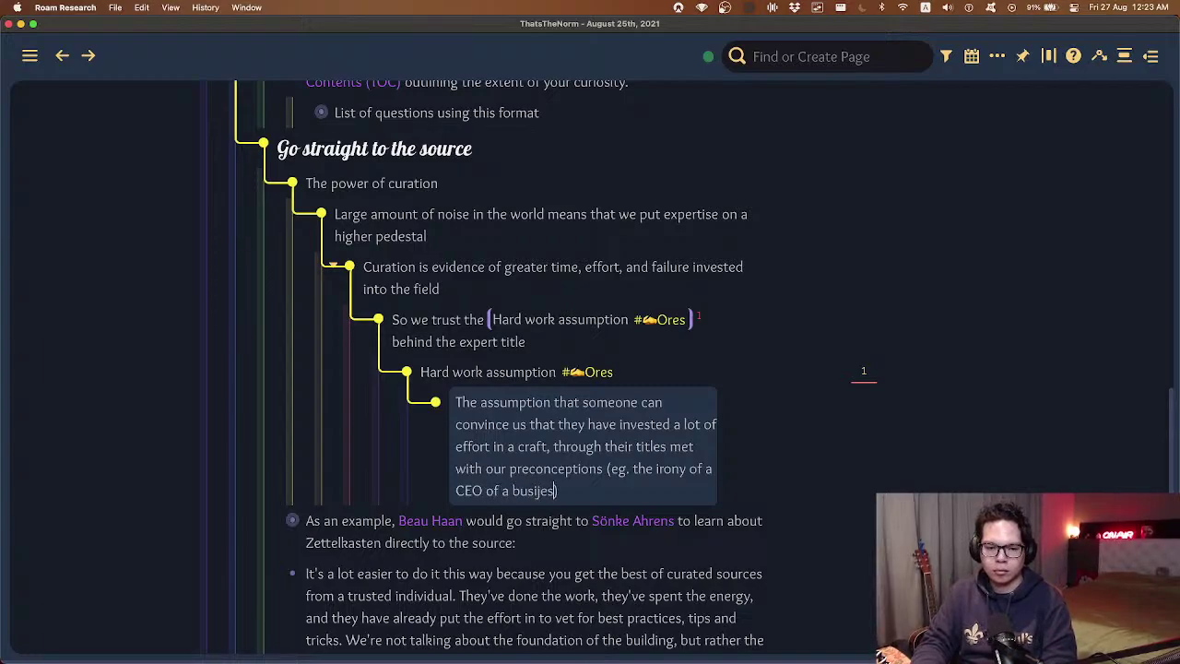
key("BackSpace")
key("BackSpace")
key("BackSpace")
type("ness")
key("BackSpace")
key("BackSpace")
key("BackSpace")
key("BackSpace")
key("BackSpace")
key("BackSpace")
key("BackSpace")
key("BackSpace")
key("BackSpace")
key("BackSpace")
key("BackSpace")
key("BackSpace")
key("BackSpace")
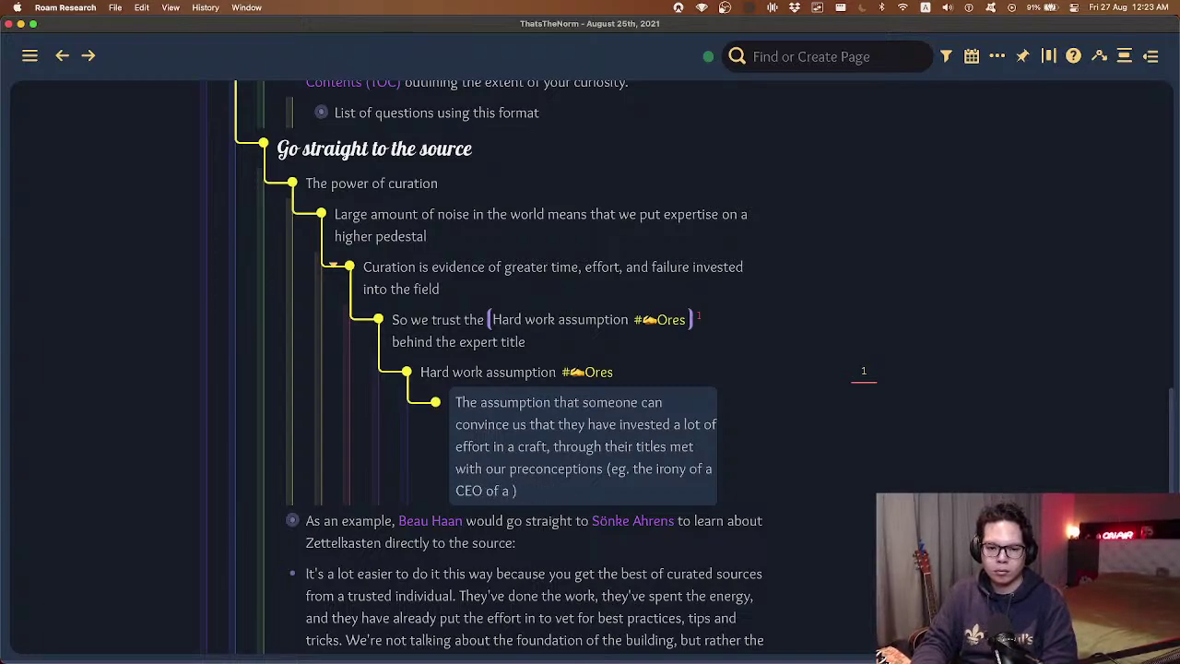
key("BackSpace")
key("BackSpace")
key("BackSpace")
key("BackSpace")
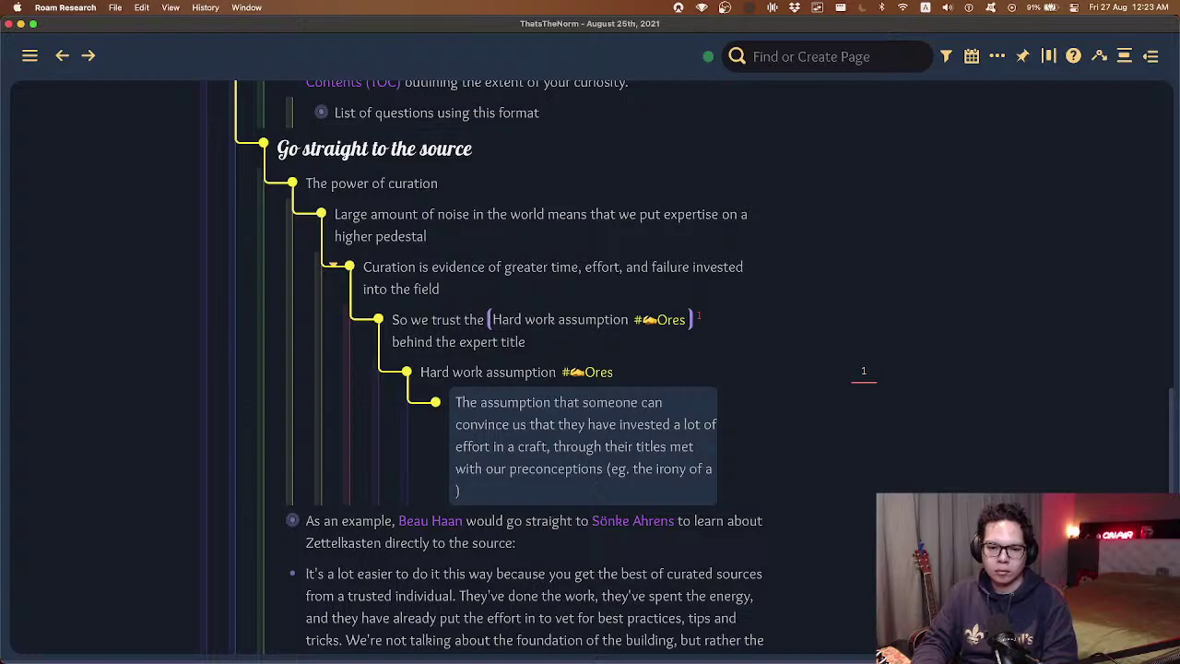
key("BackSpace")
key("BackSpace")
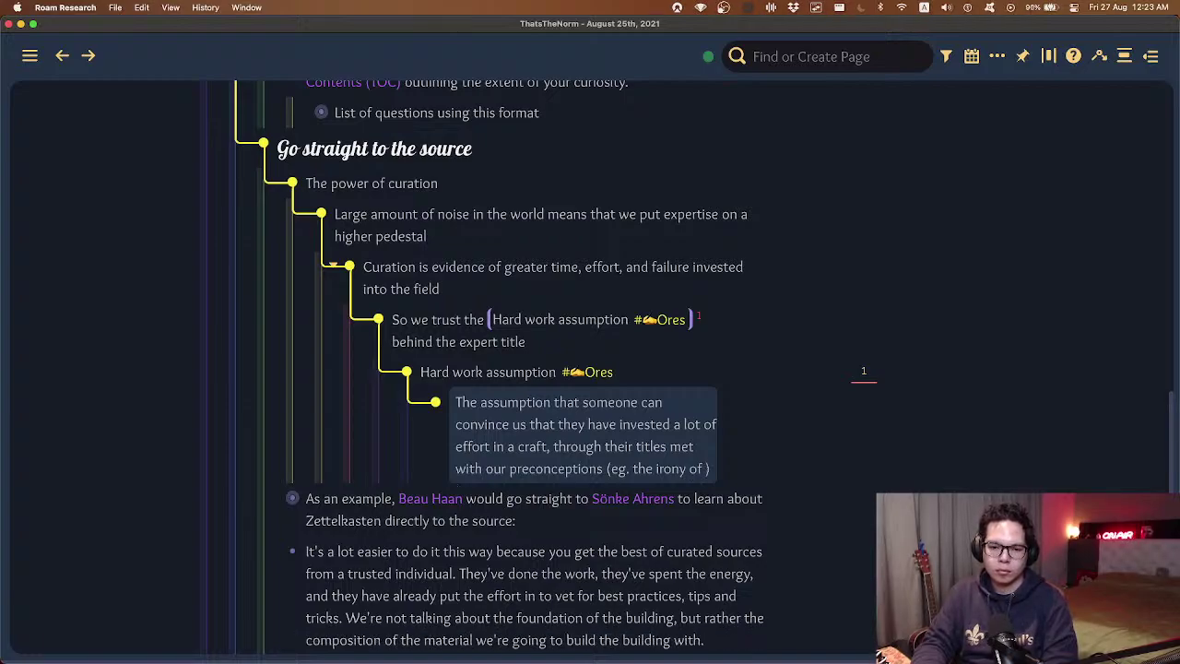
- Complete the parenthetical example with "someone calling themselves a CEO when they've only just built the business 2 days ago" and finish editing the bullet
type("someone calling them")
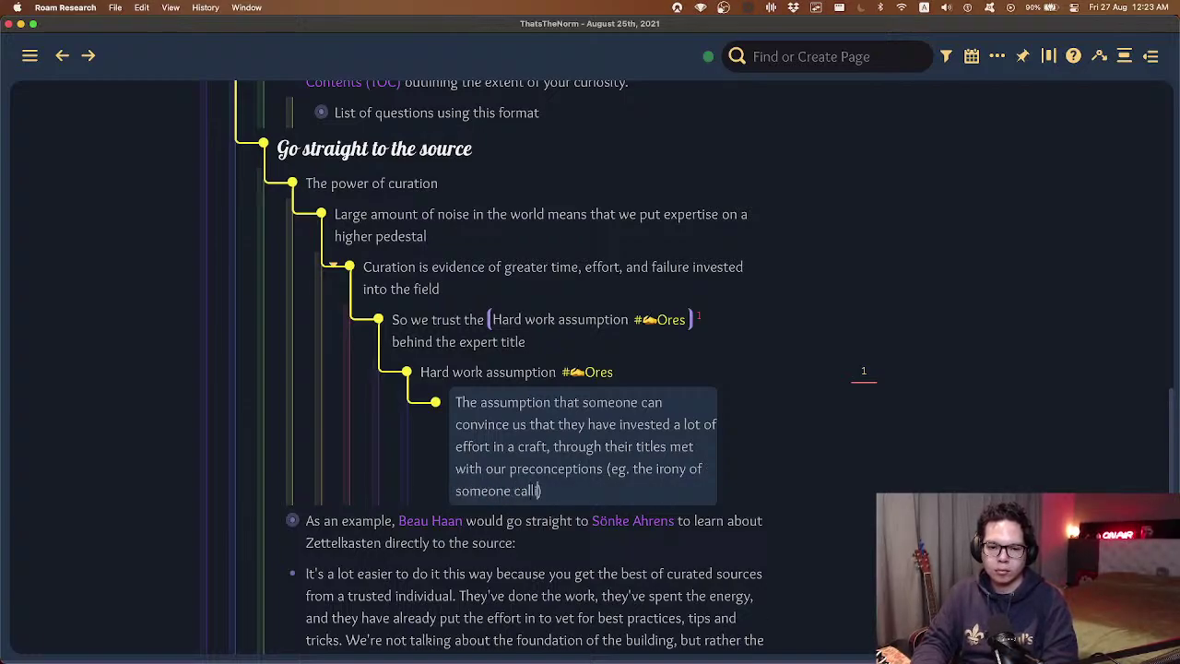
type("selves a CEO when t")
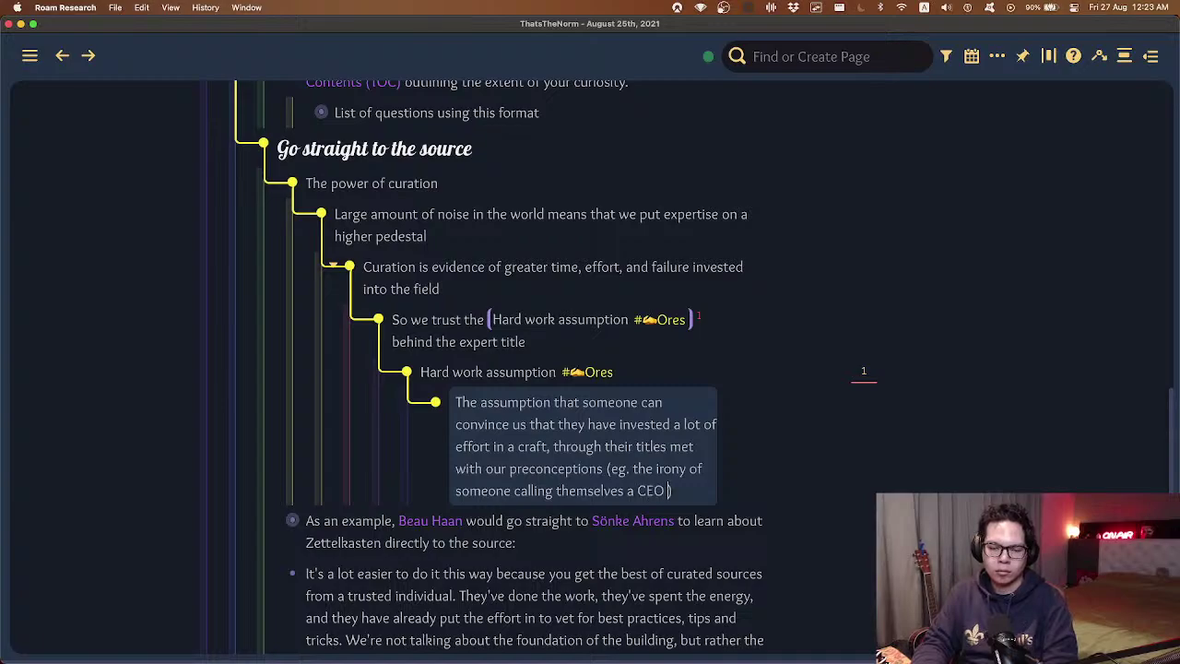
type("hey've")
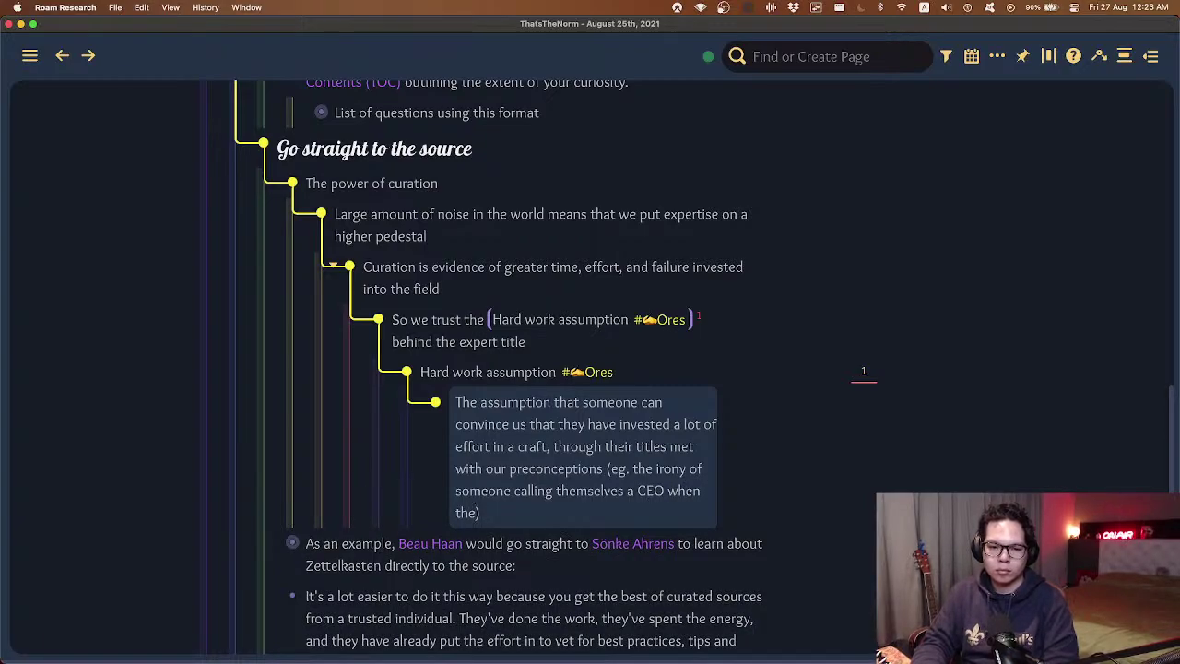
type(" only just built th")
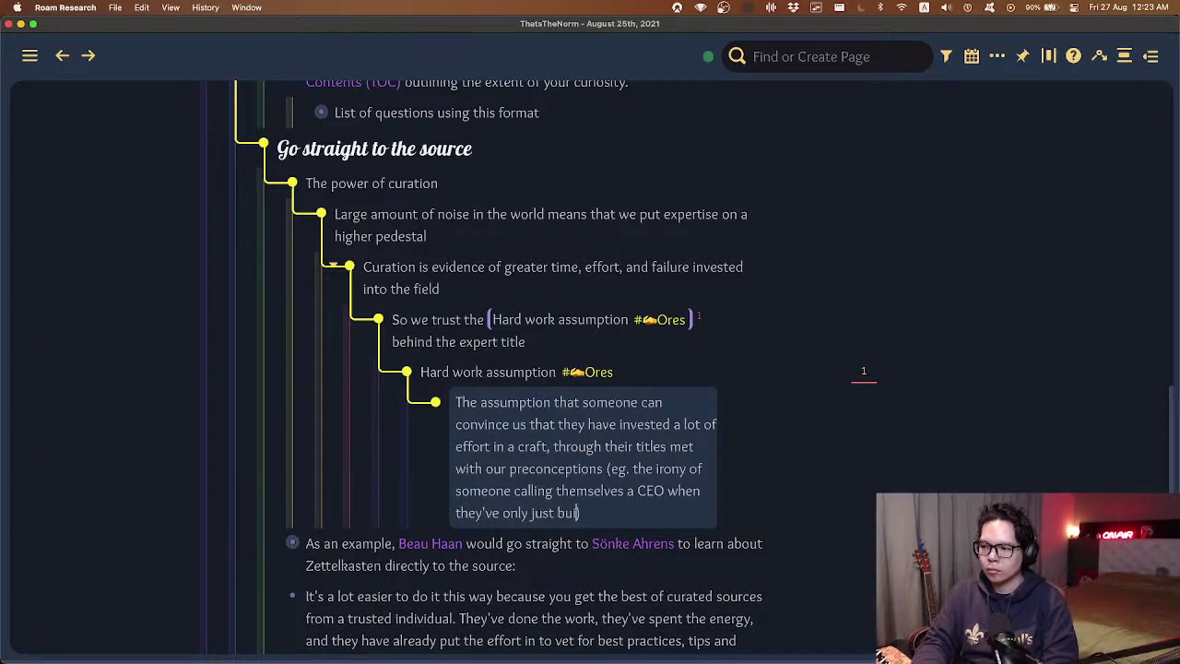
type("e")
key("BackSpace")
key("BackSpace")
key("BackSpace")
key("BackSpace")
type("t the busi")
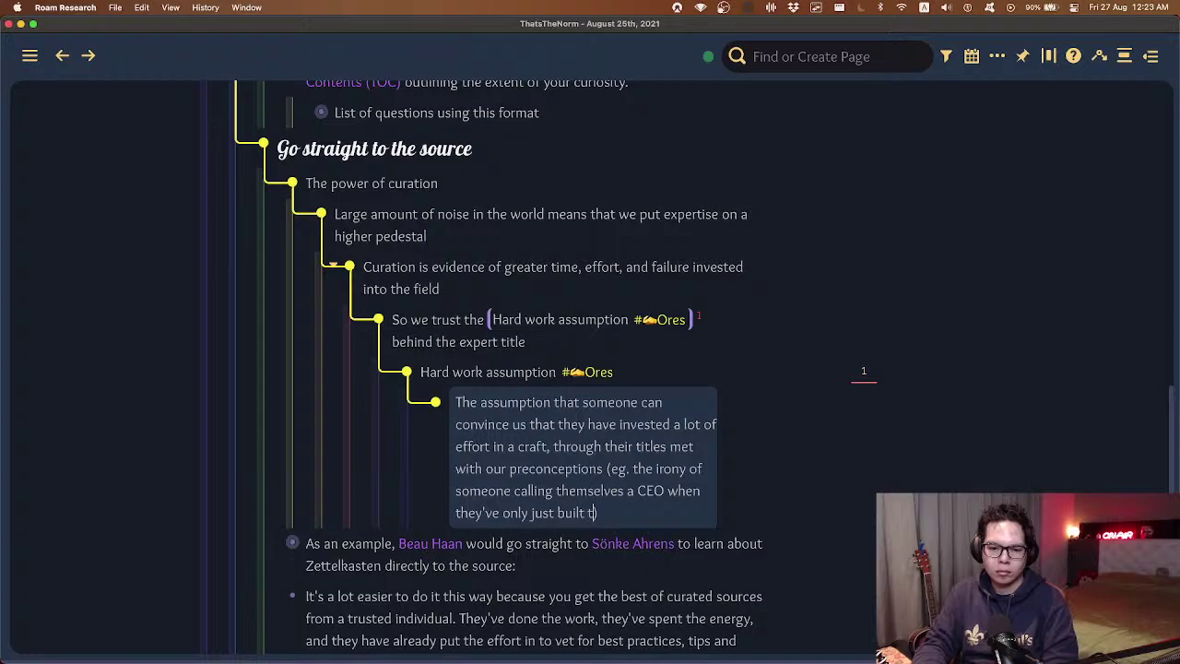
type("ness 2 days ago")
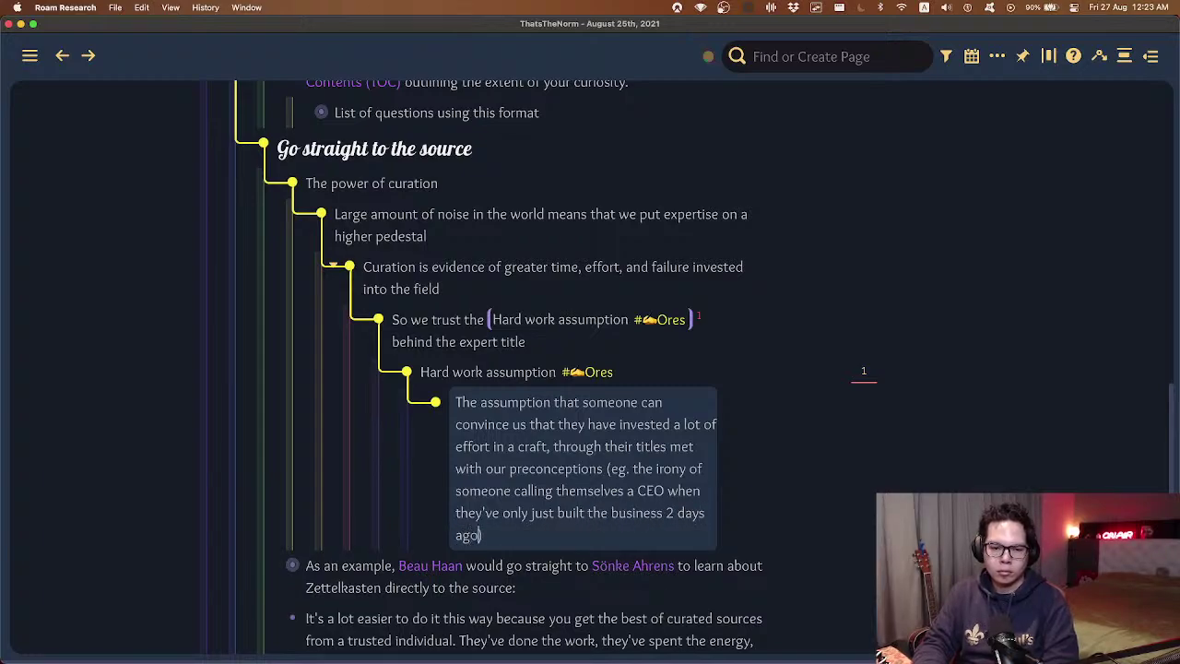
key("Escape")
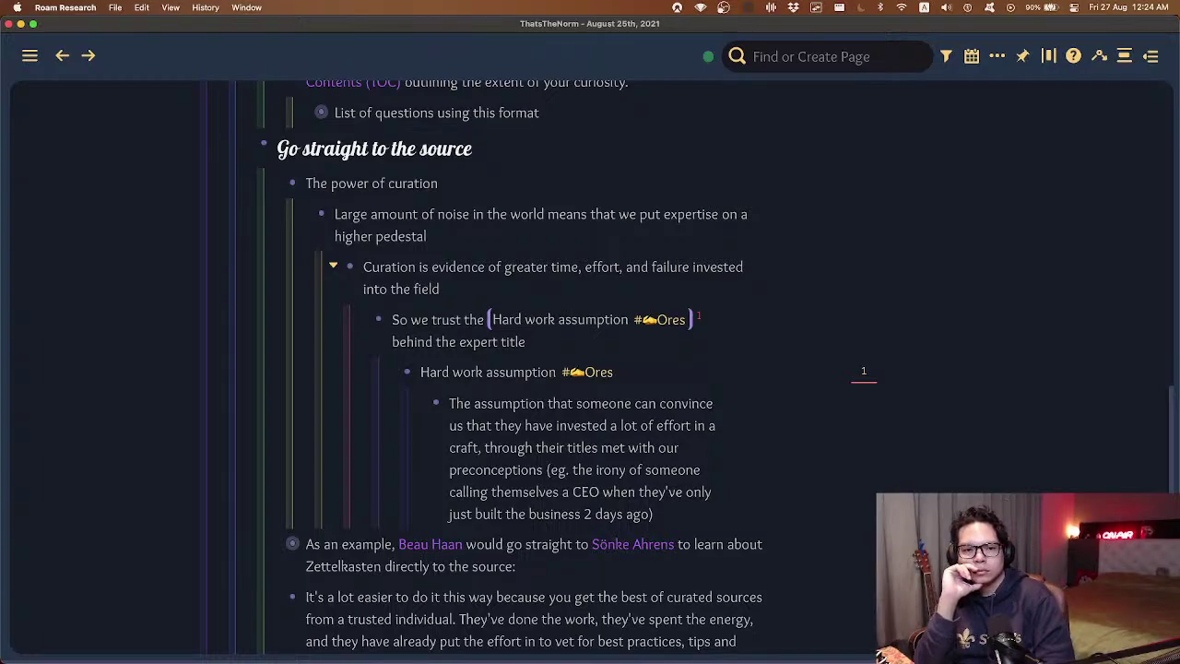
scroll(907, 301, "up", 3)
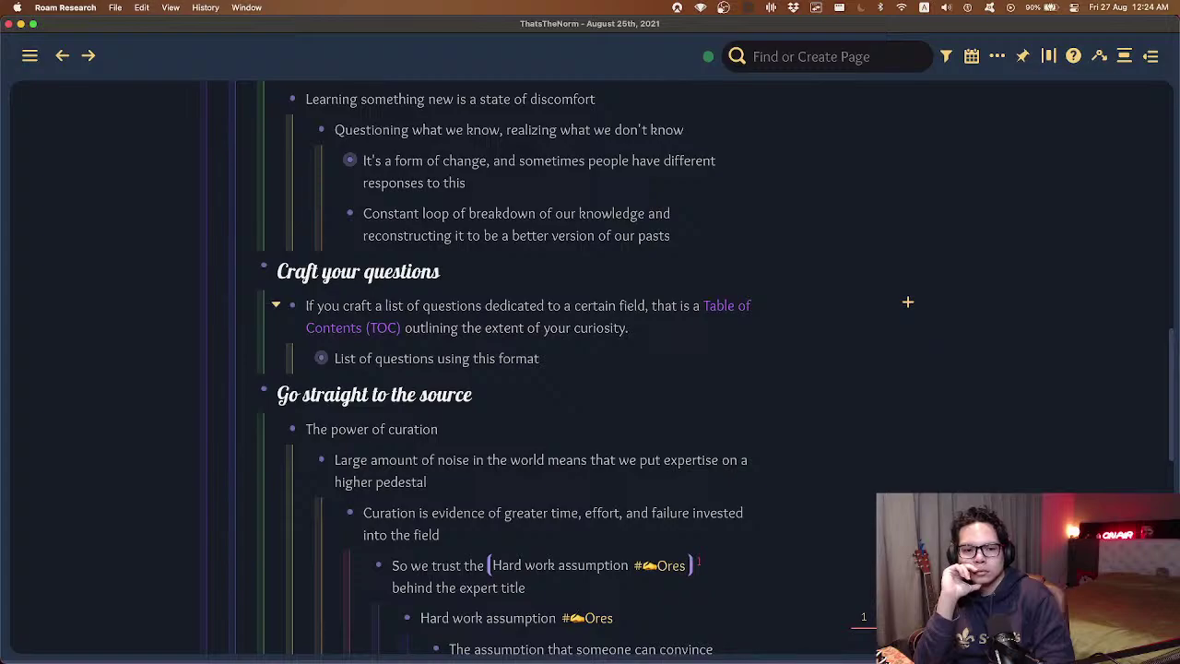
scroll(908, 301, "down", 3)
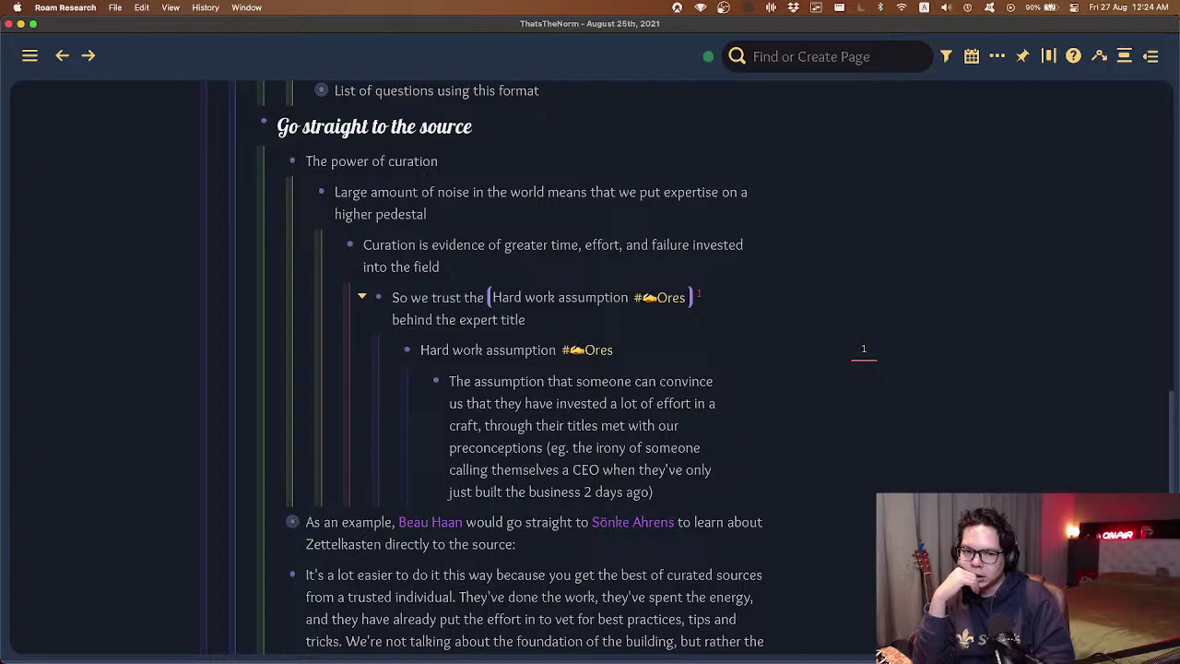
- Tag the "The power of curation" bullet under "Go straight to the source" with #✍️Ores
key("g")
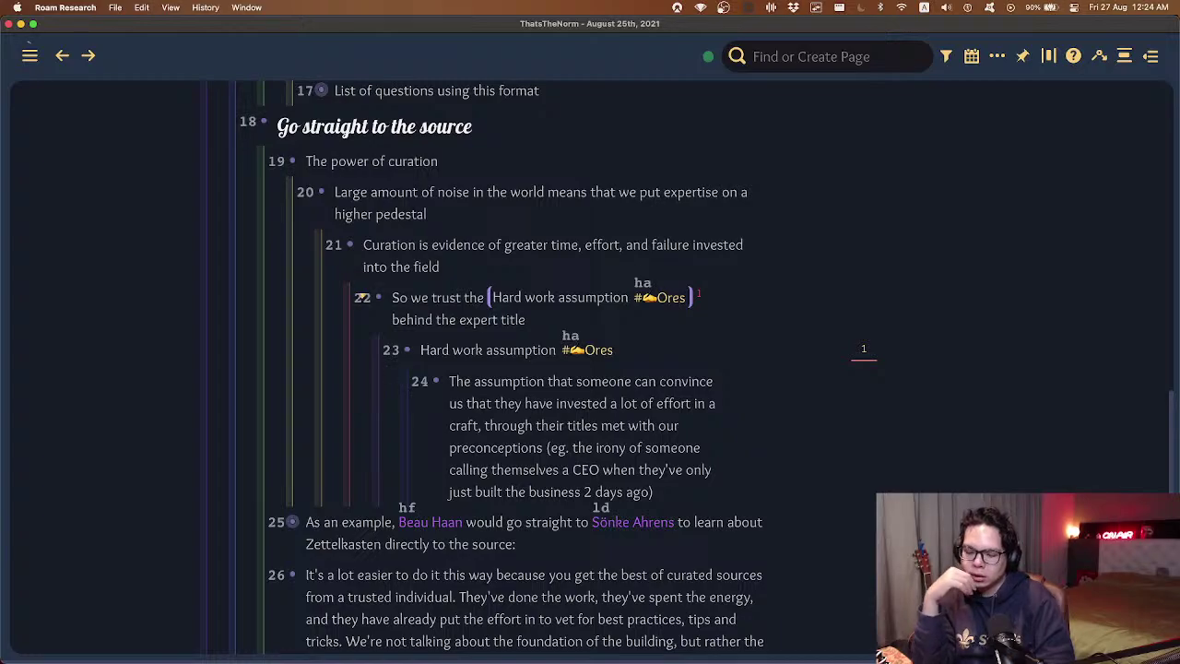
type("19")
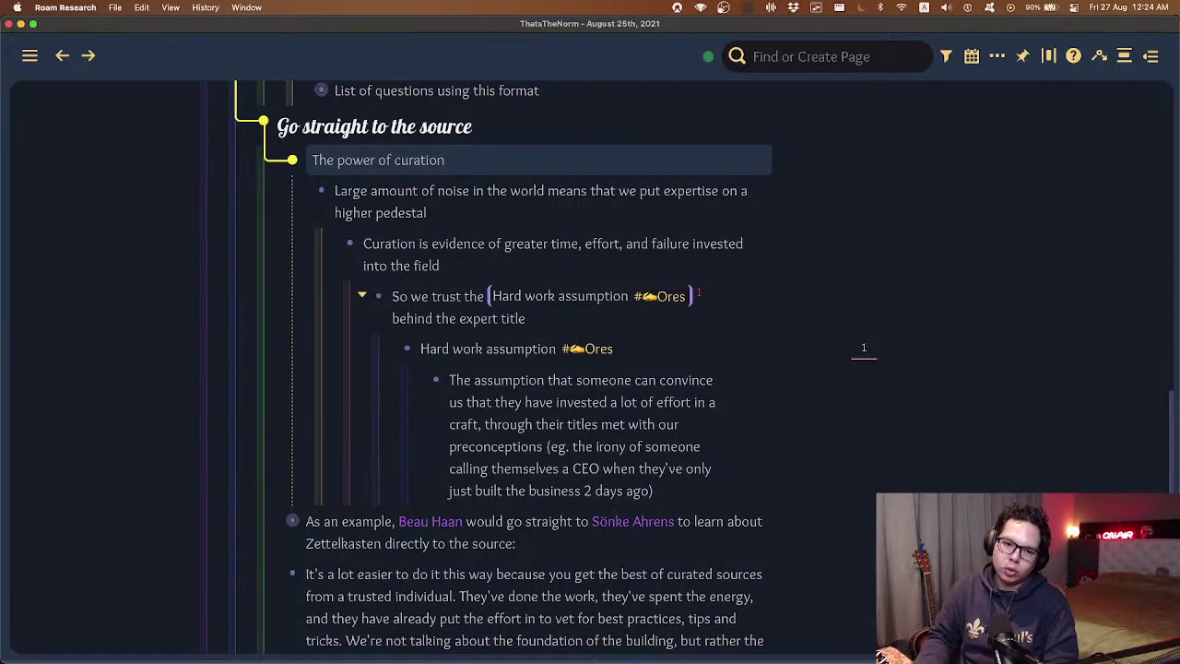
type(" #ores")
key("Return")
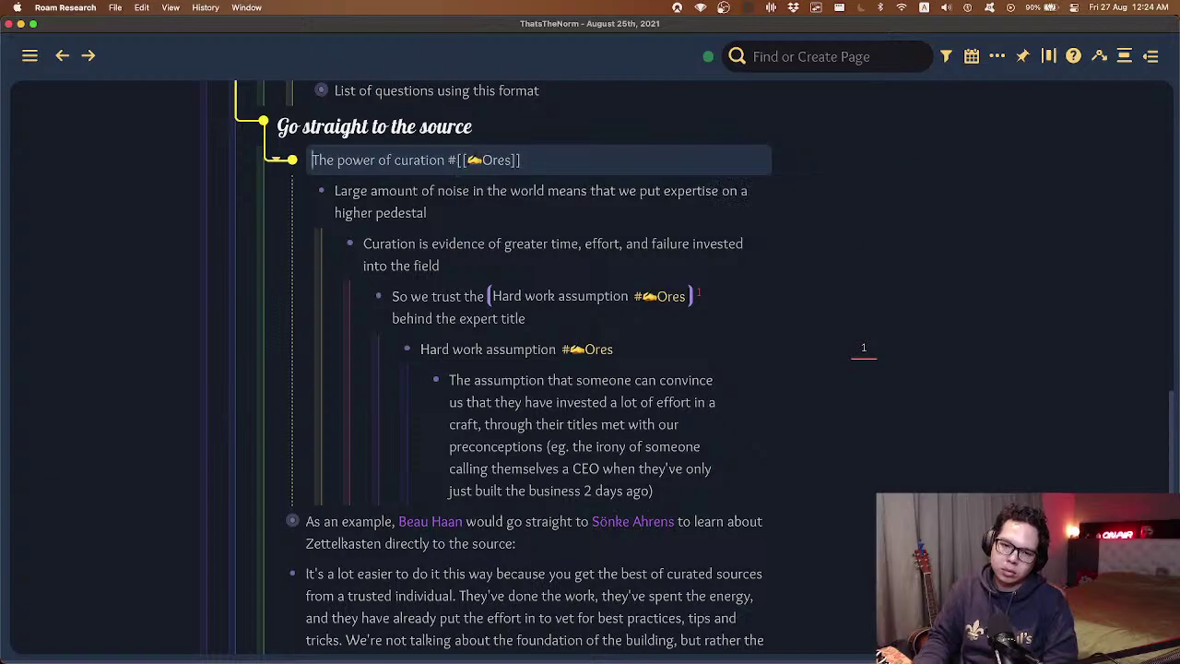
key("super+Left")
key("alt+Right")
key("alt+Right")
key("alt+Right")
key("alt+Right")
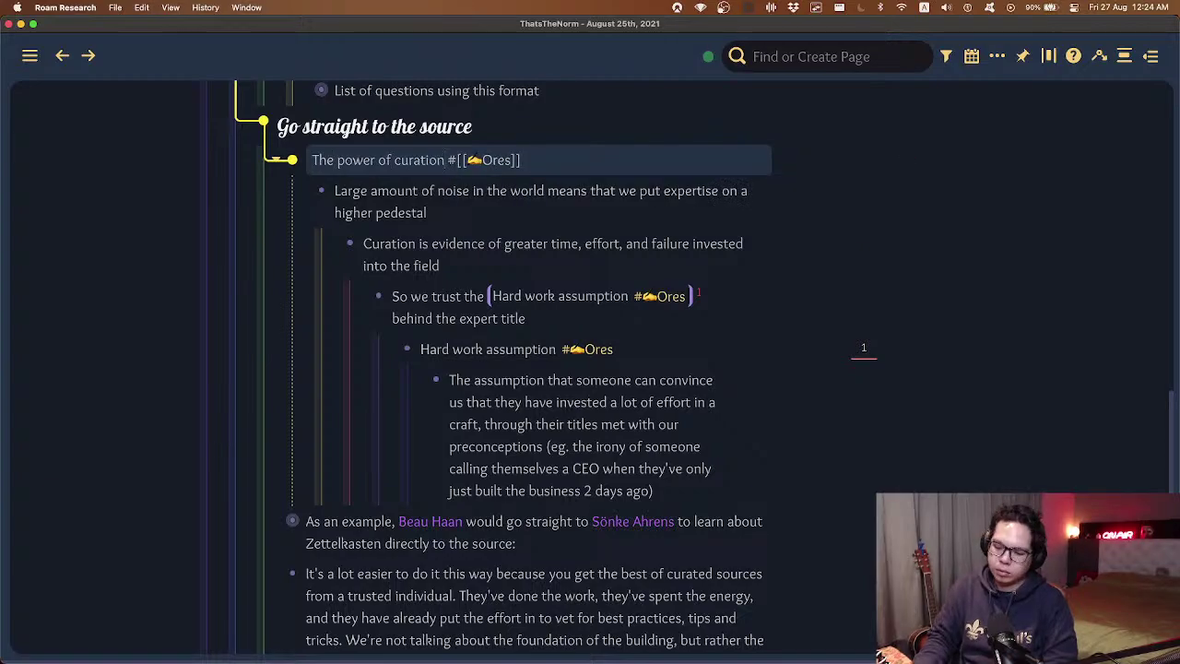
type("[[curatio")
key("BackSpace")
key("BackSpace")
key("BackSpace")
key("BackSpace")
key("BackSpace")
key("BackSpace")
key("BackSpace")
key("BackSpace")
key("BackSpace")
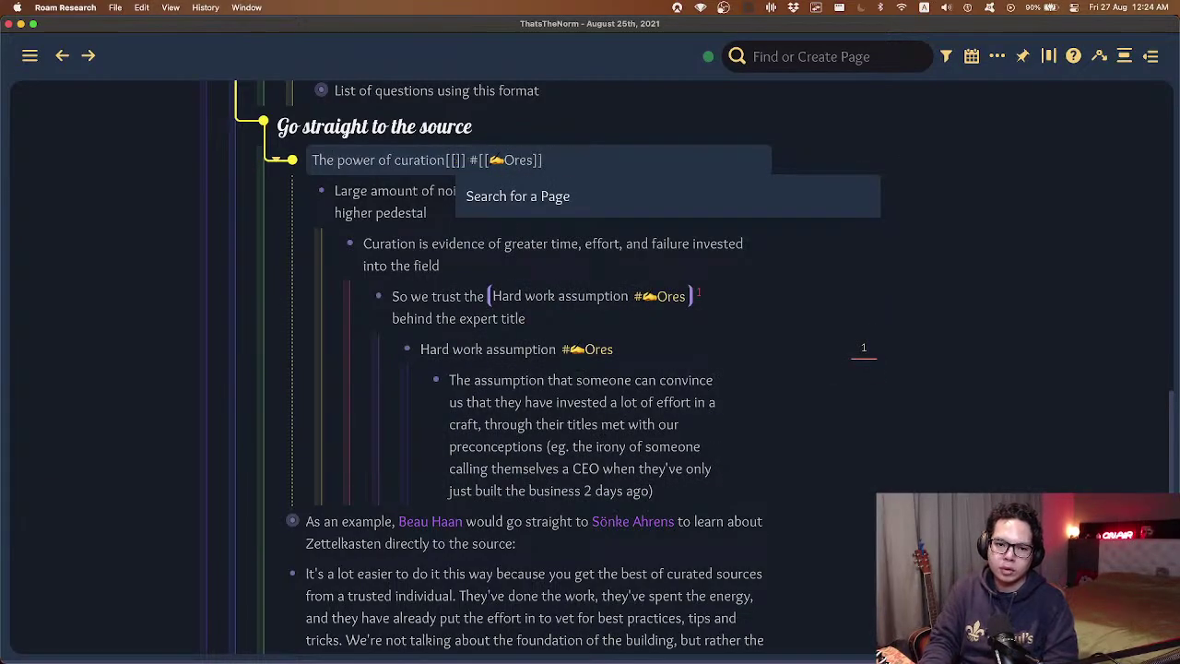
- Turn the phrase "The power of curation" into a page link, keeping the #✍️Ores tag outside it
key("shift+super+Left")
type("[[")
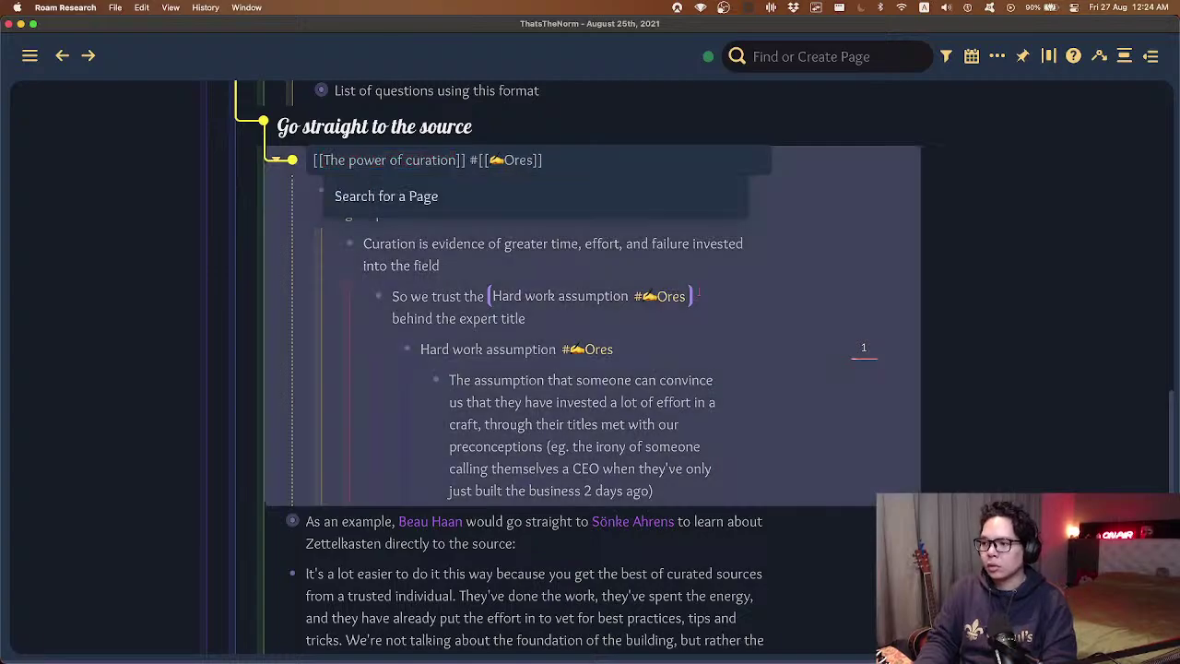
key("Escape")
scroll(461, 369, "up", 1)
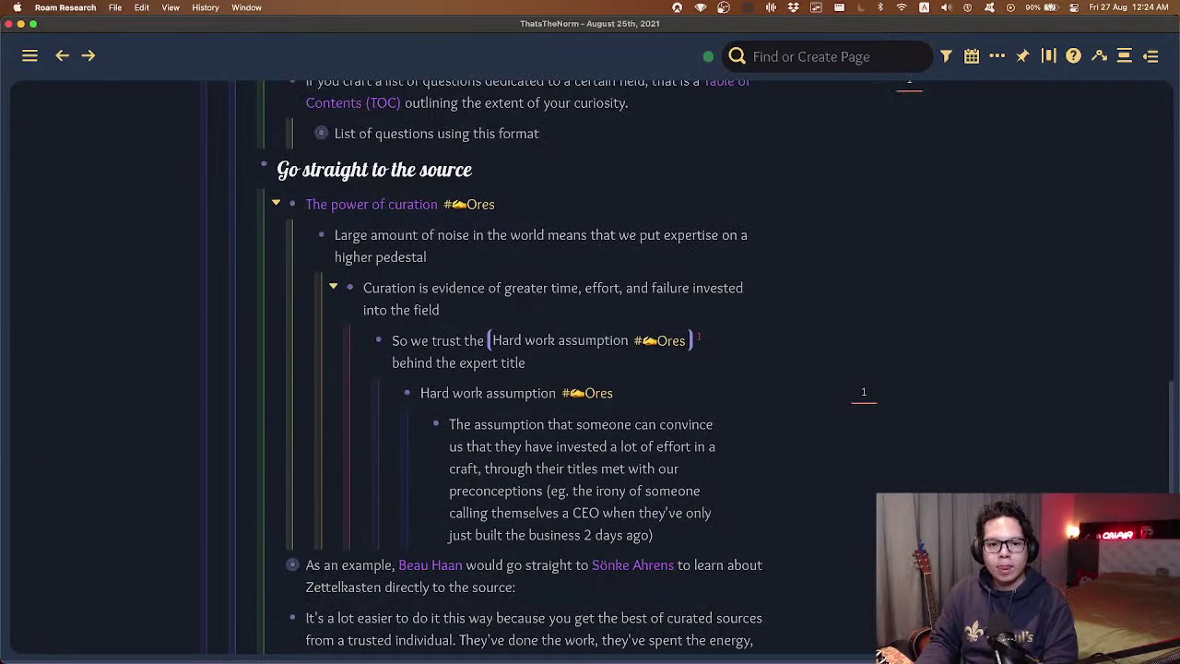
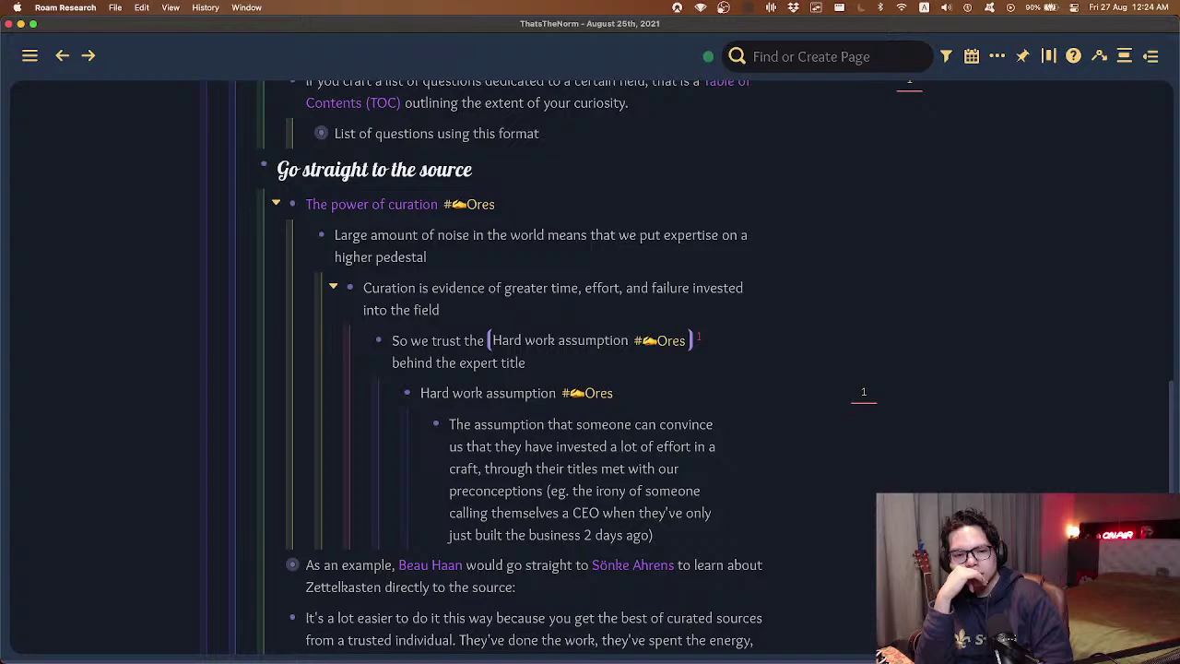
- Split the sentence starting "We're not talking about the foundation of the building" into a nested child bullet and make it bold
scroll(906, 231, "down", 5)
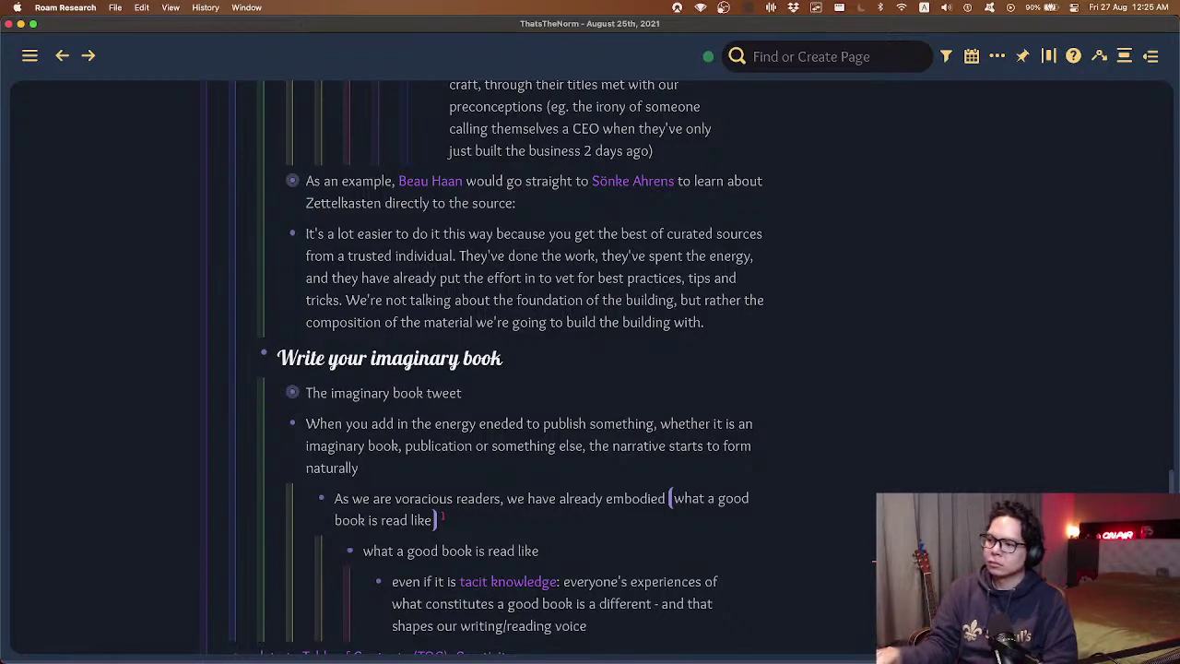
left_click(370, 295)
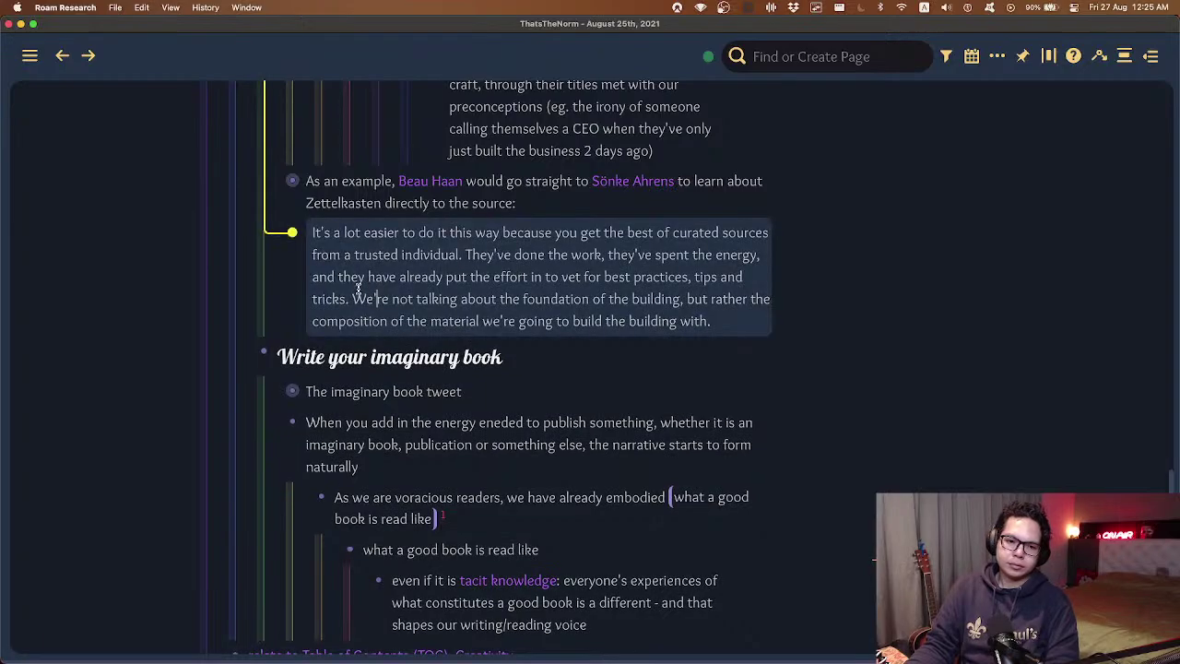
key("Return")
key("Tab")
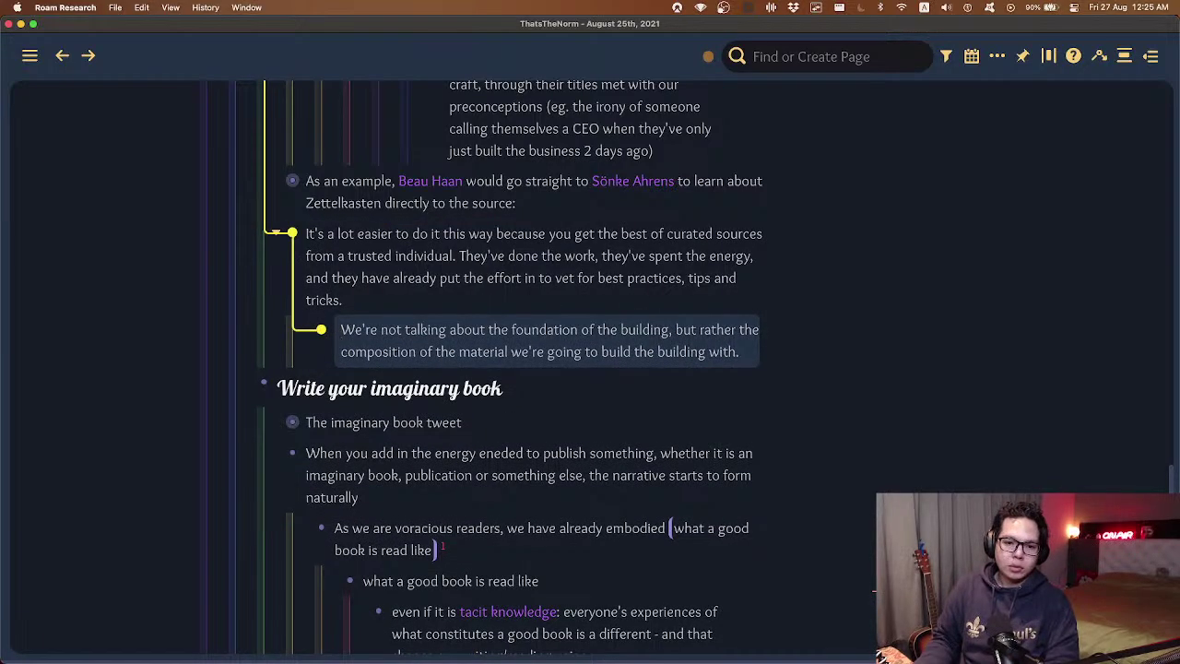
key("super+a")
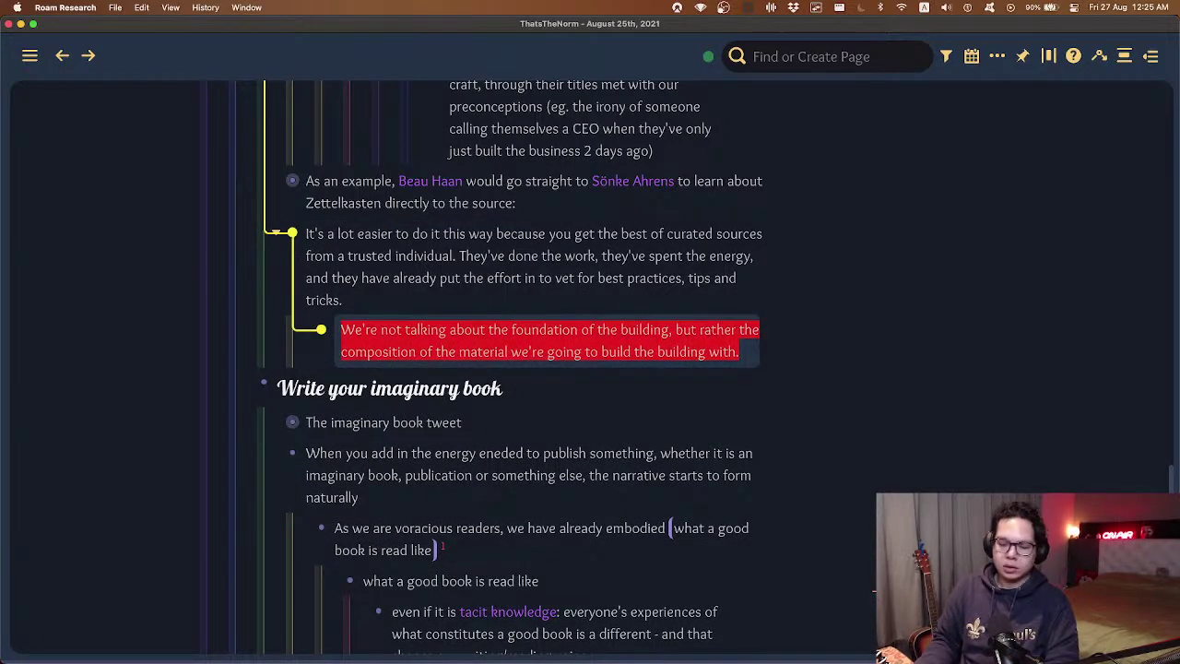
key("super+b")
key("Escape")
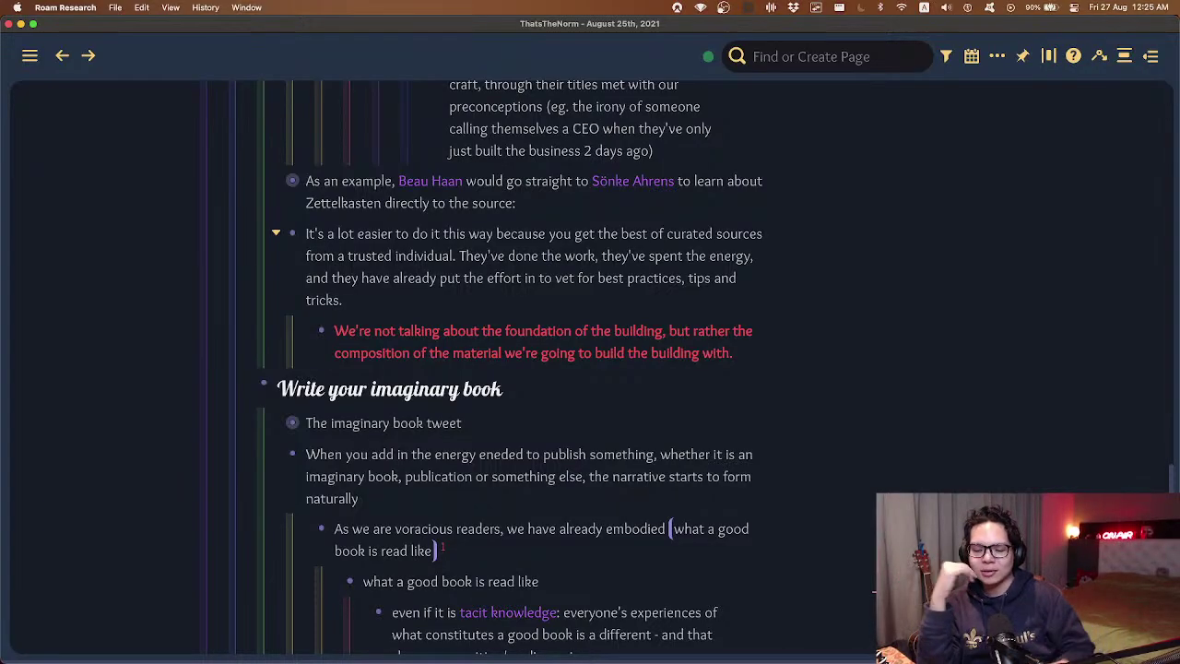
- Review the write-up from its introduction through the "Go straight to the source" section
scroll(590, 369, "up", 5)
scroll(590, 369, "down", 2)
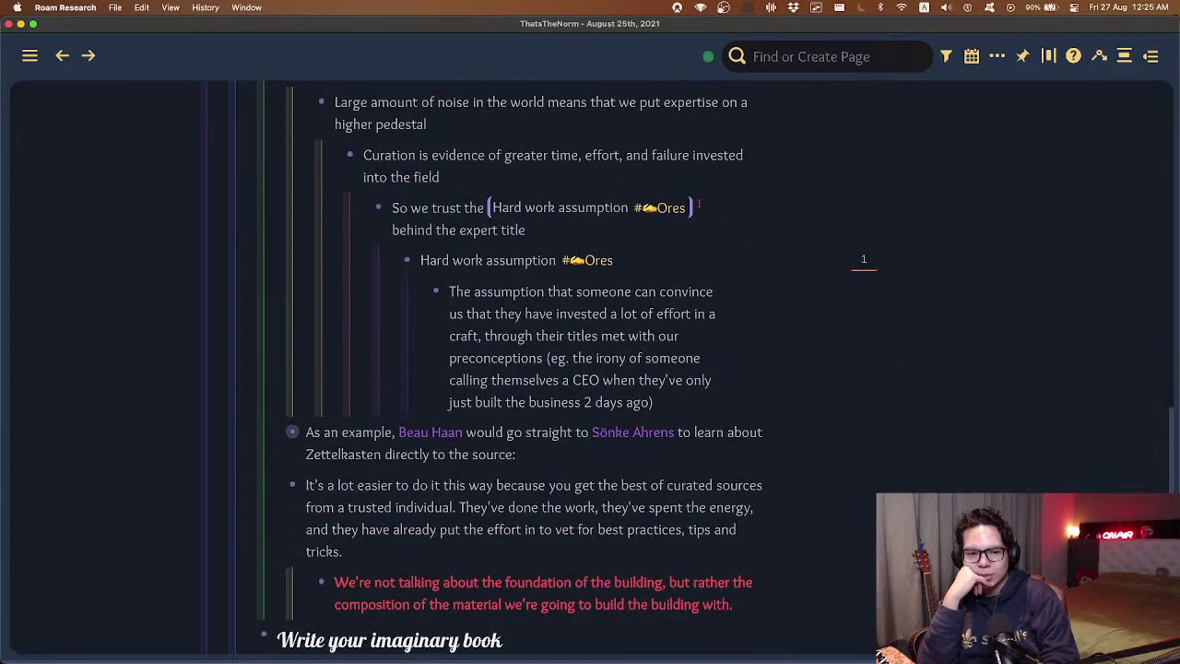
scroll(590, 369, "down", 2)
scroll(590, 369, "up", 7)
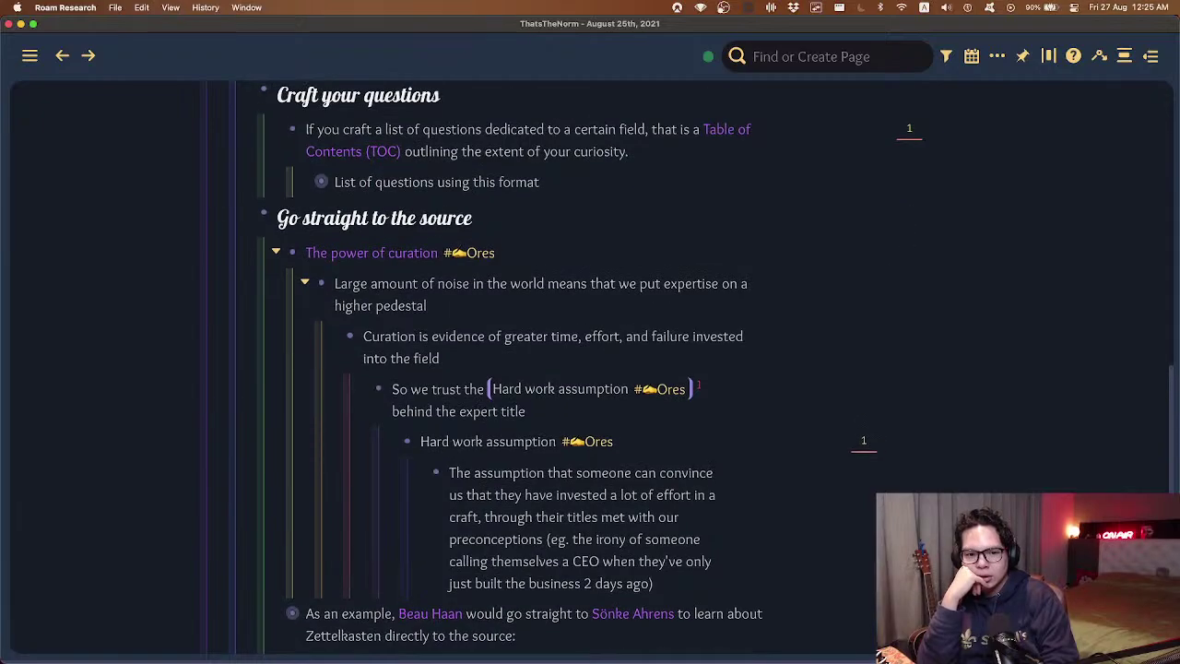
scroll(590, 368, "down", 5)
scroll(907, 118, "up", 2)
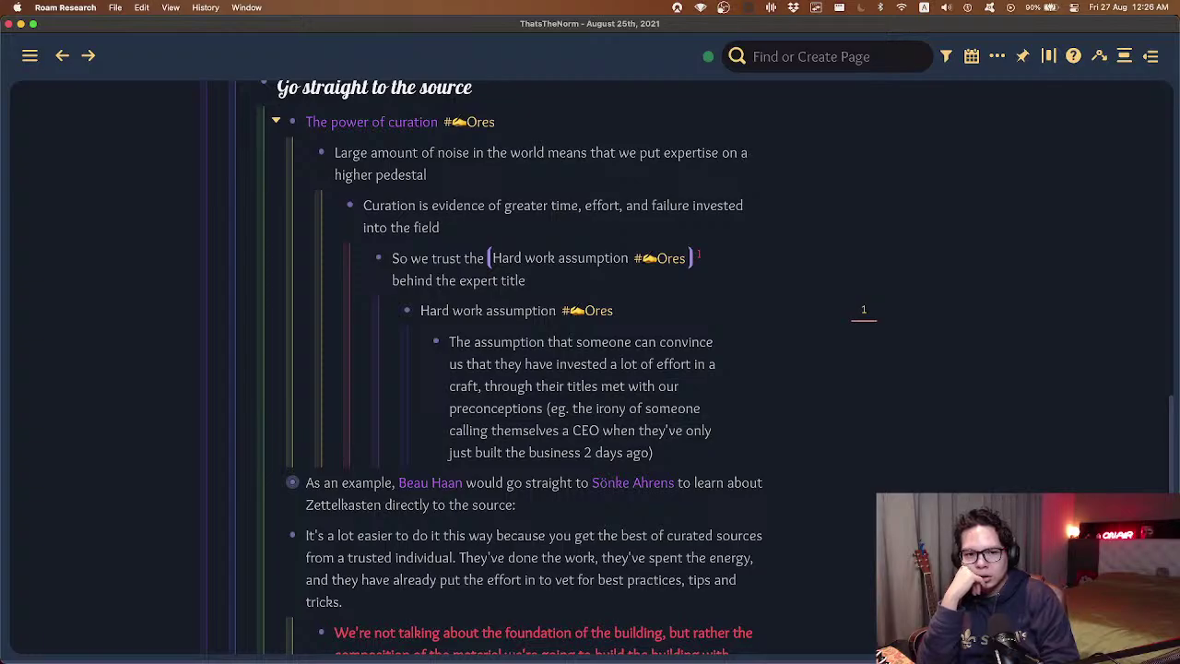
scroll(908, 118, "up", 15)
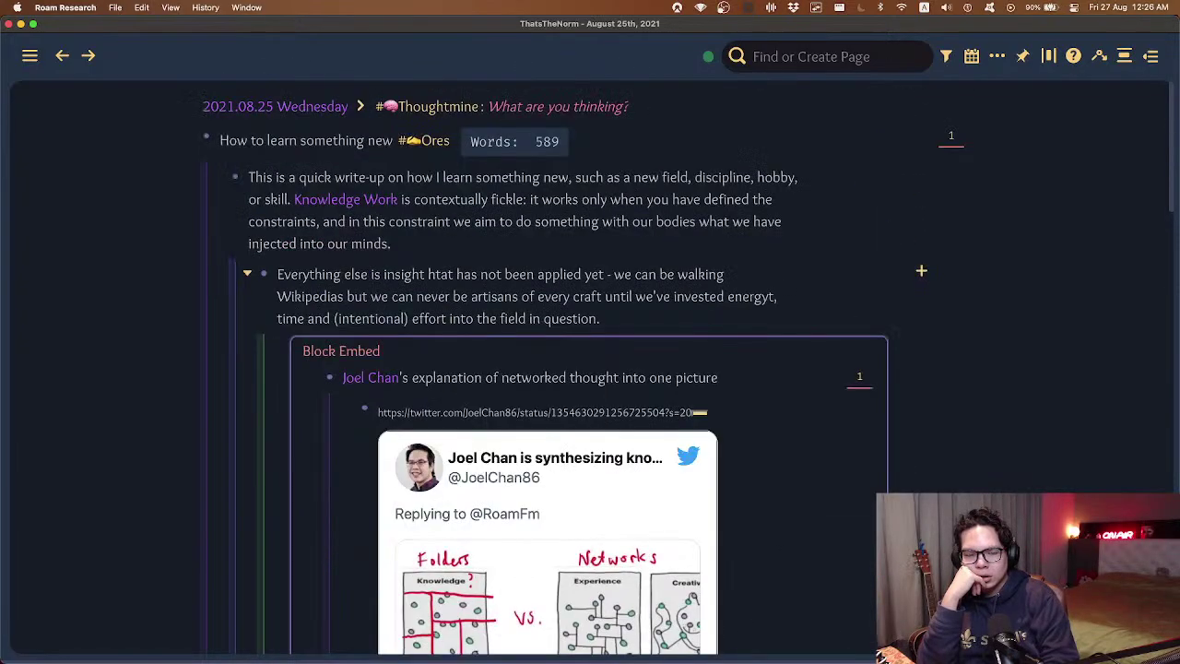
scroll(921, 270, "down", 15)
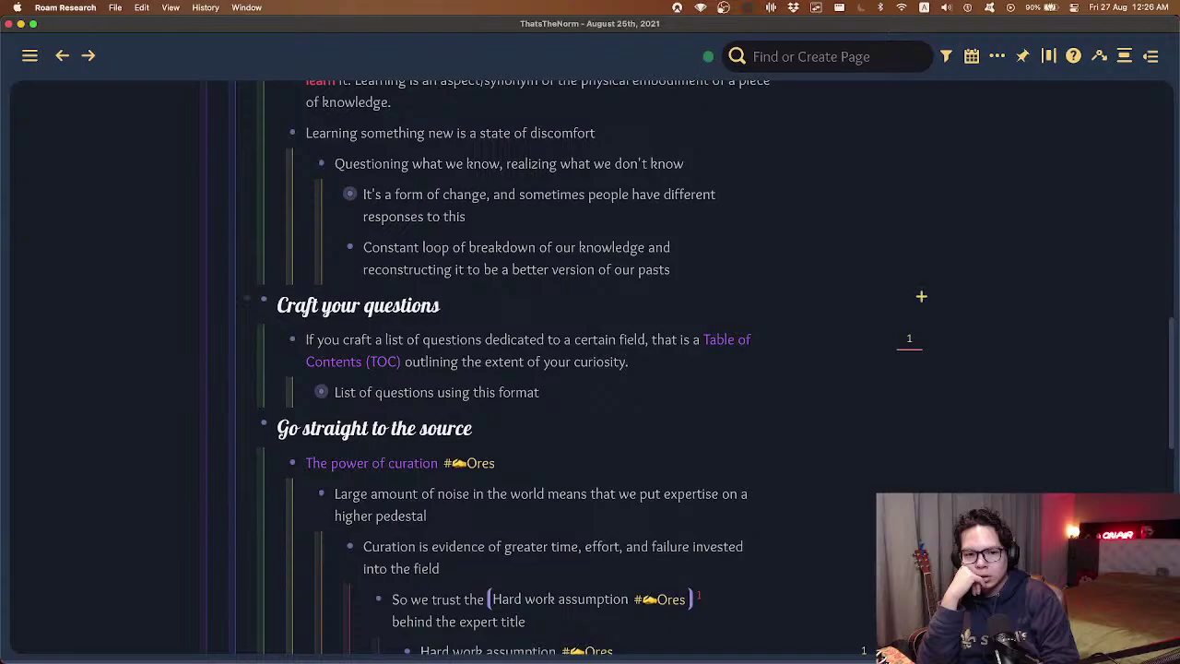
scroll(921, 296, "down", 5)
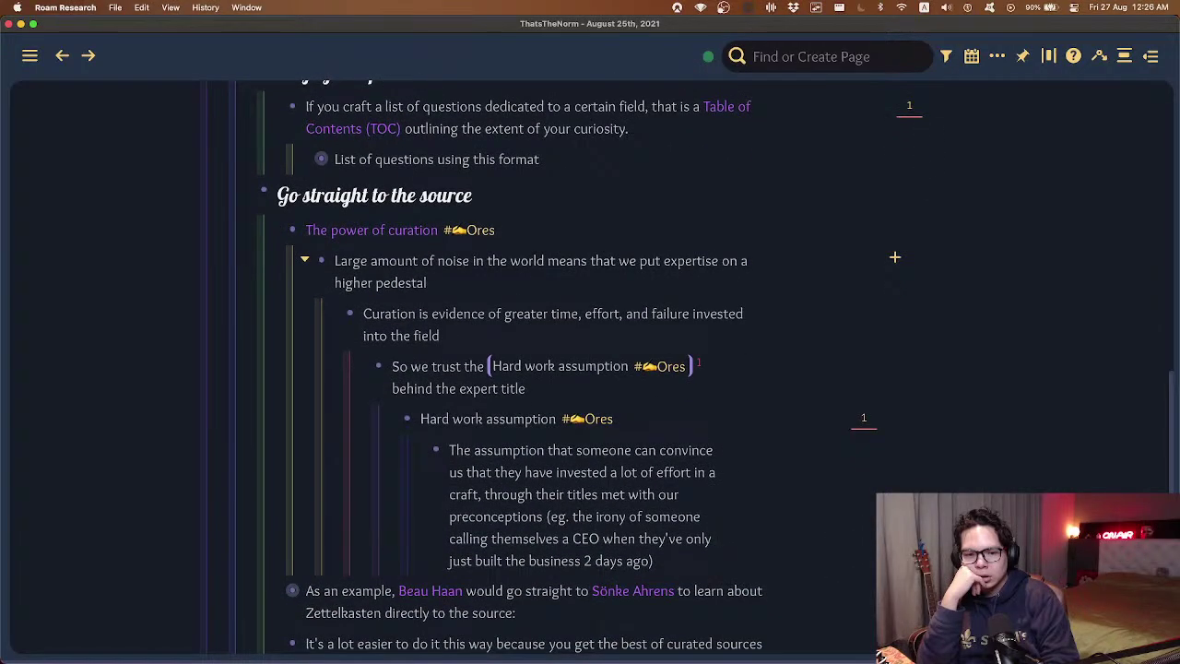
scroll(895, 258, "down", 5)
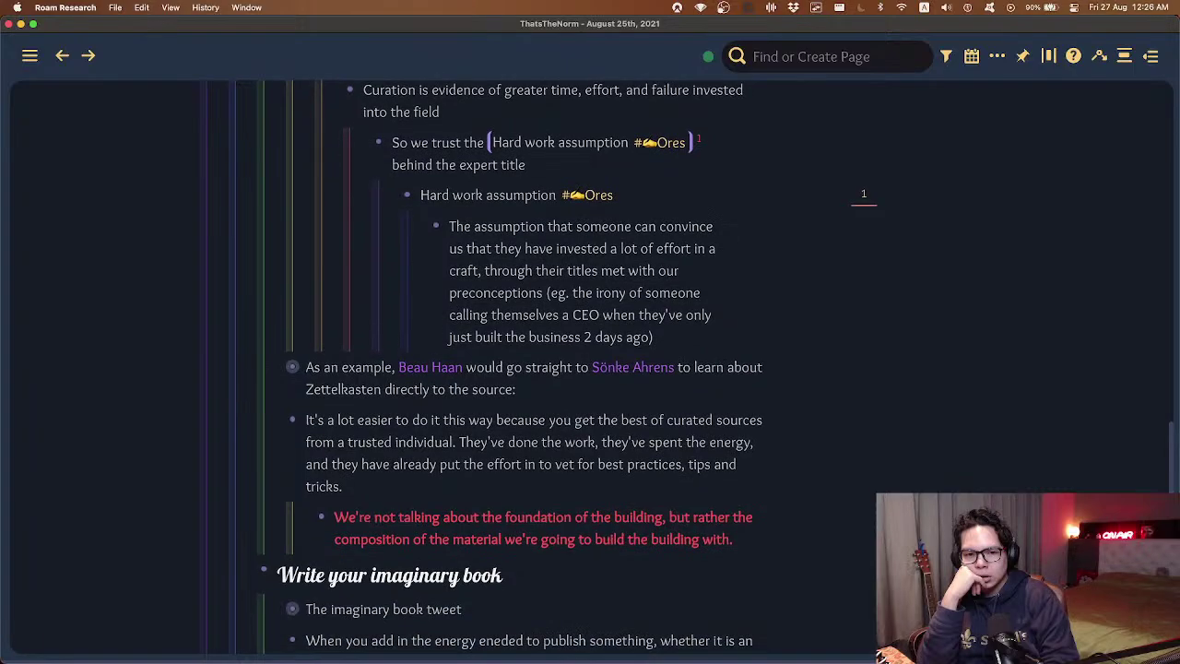
- Nest the bullet "This may or may not be a good" under the hard work assumption's definition
scroll(883, 313, "up", 5)
key("alt+j")
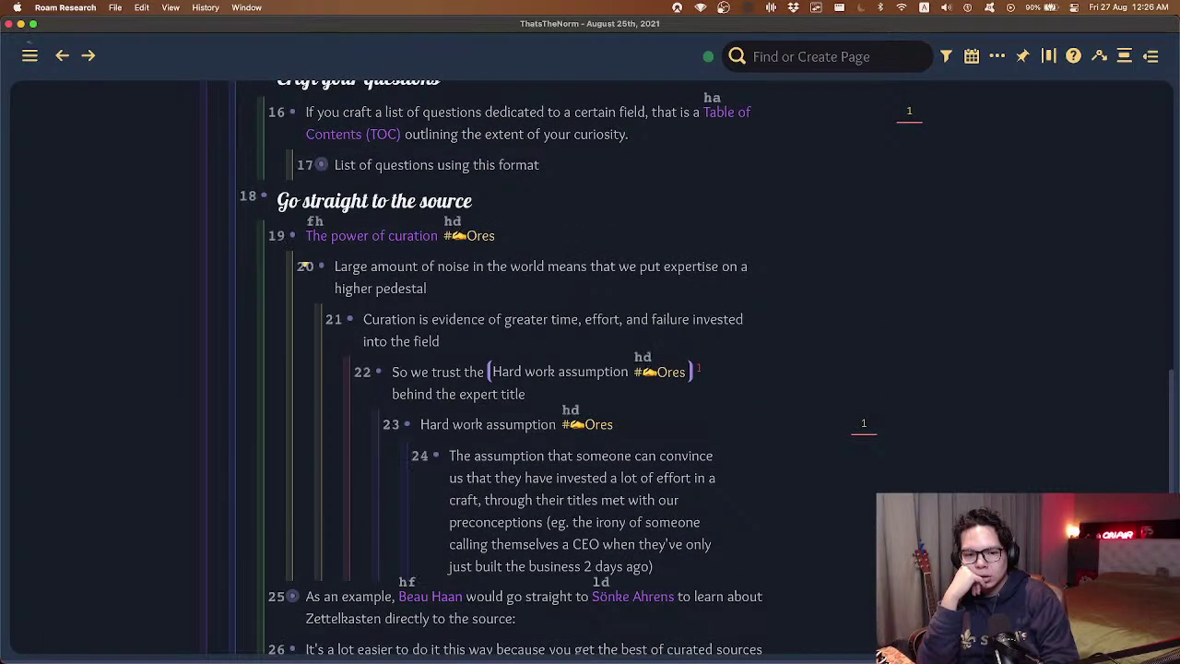
key("2")
key("4")
key("Return")
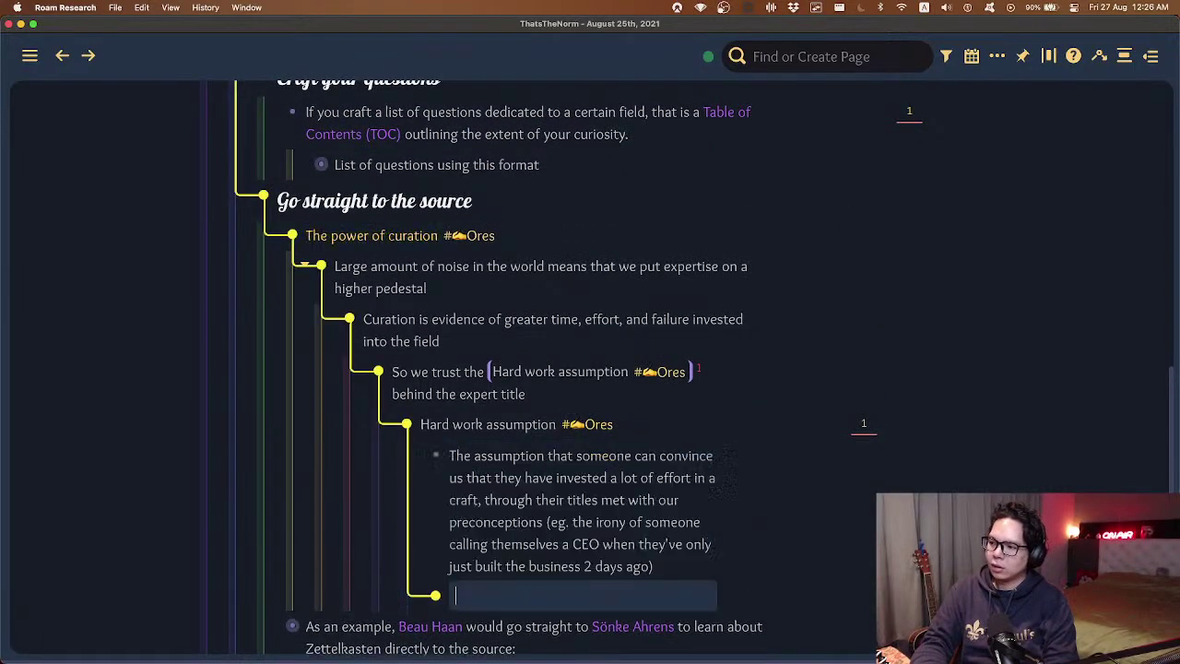
key("Tab")
type("This may or ")
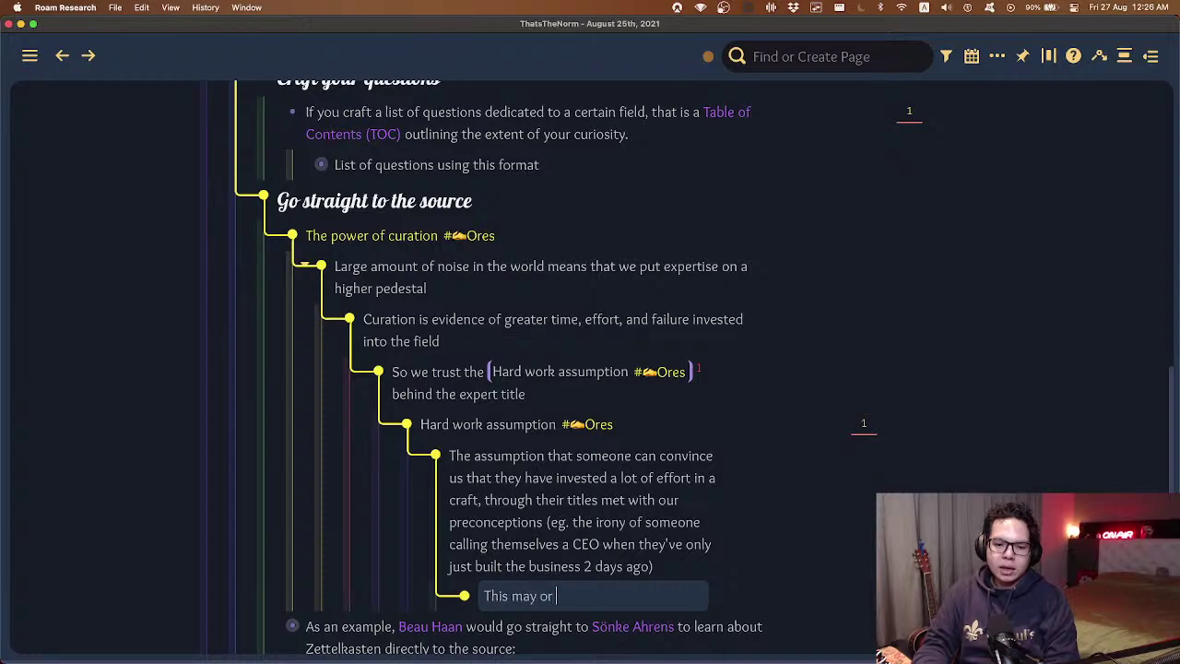
type("may not be a good")
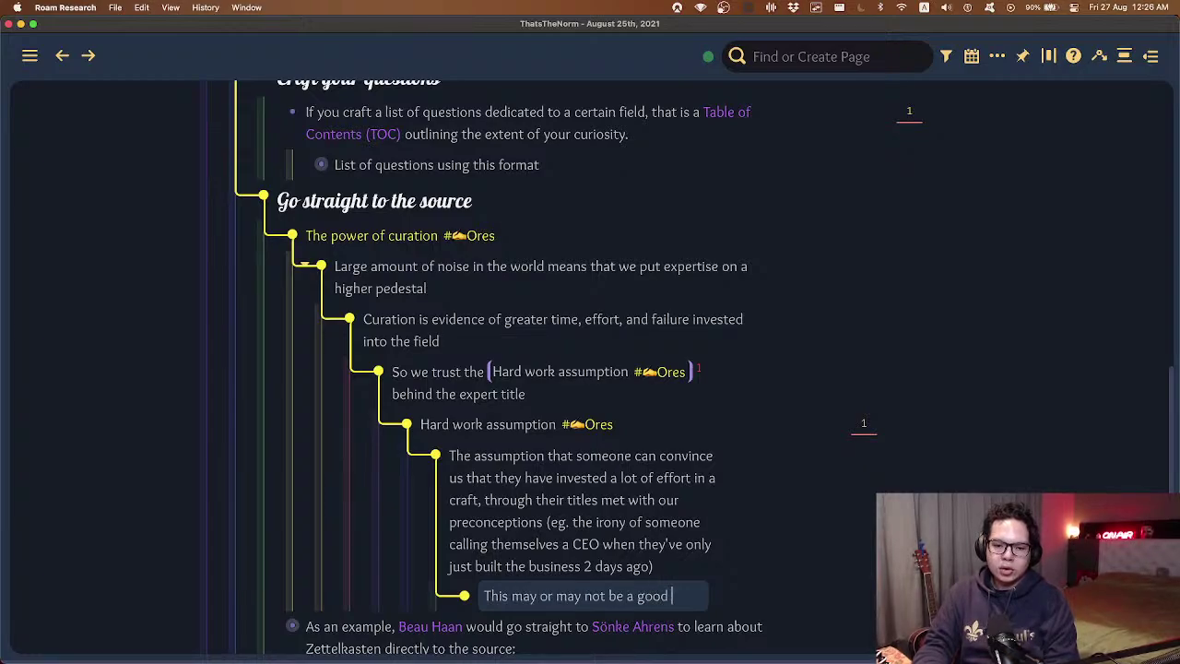
- Split the CEO example off the assumption bullet, dropping its opening parenthesis, and nest an "Examples" bullet above it
left_click(481, 564)
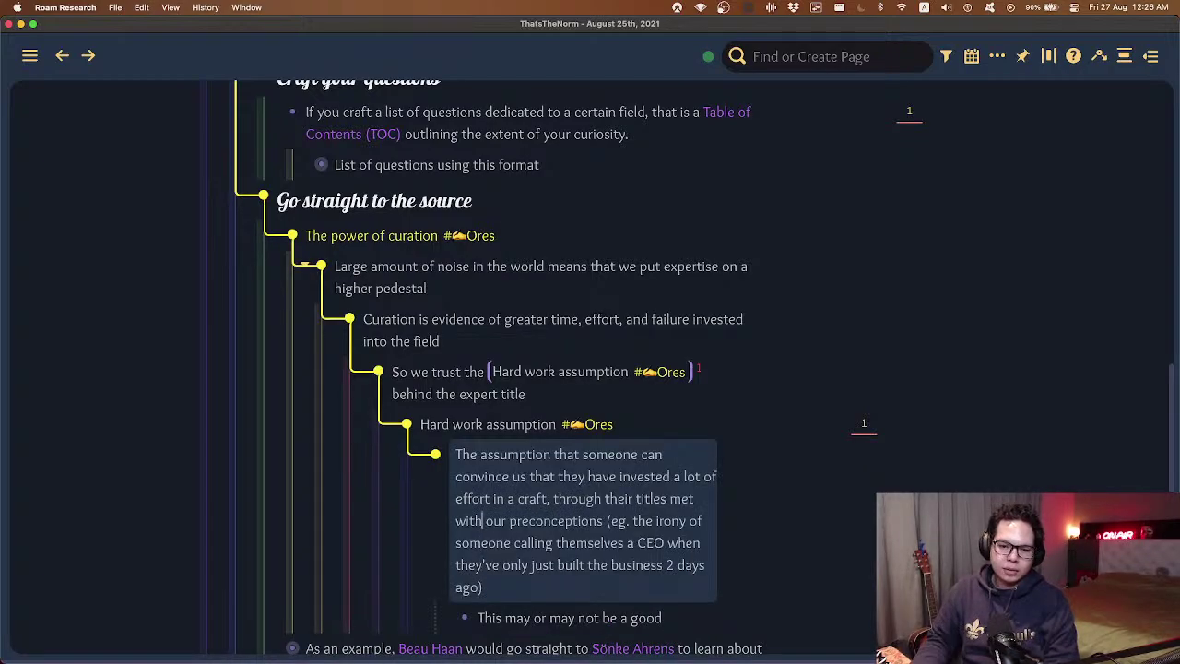
key("BackSpace")
key("Return")
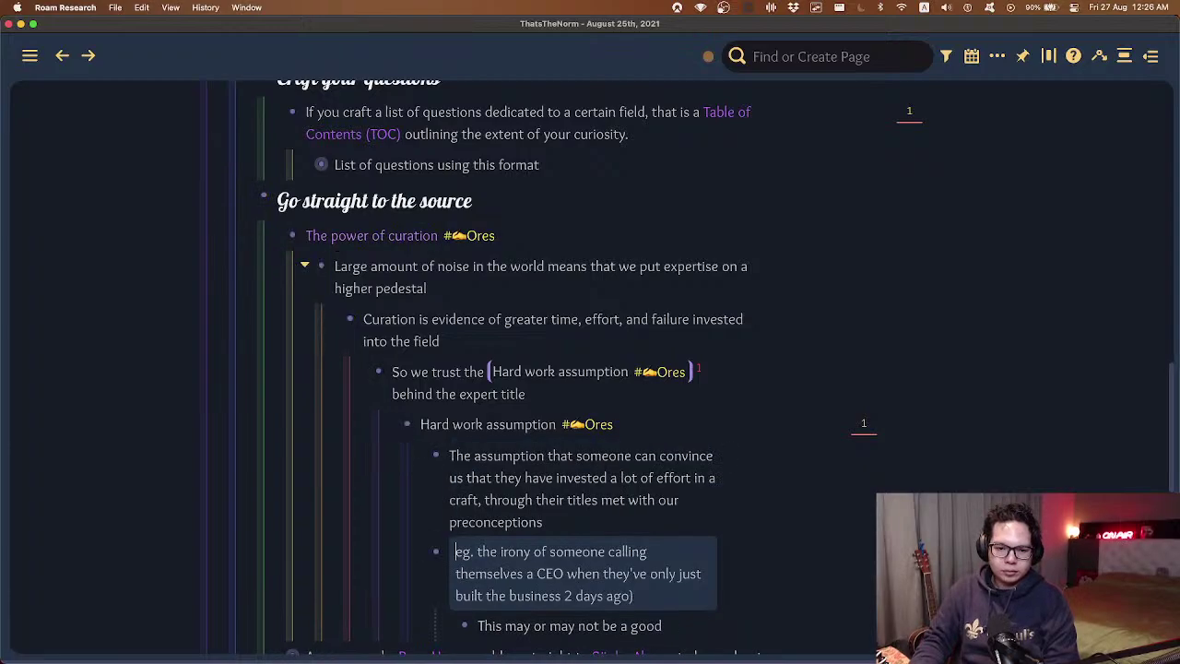
key("Tab")
type("Examples")
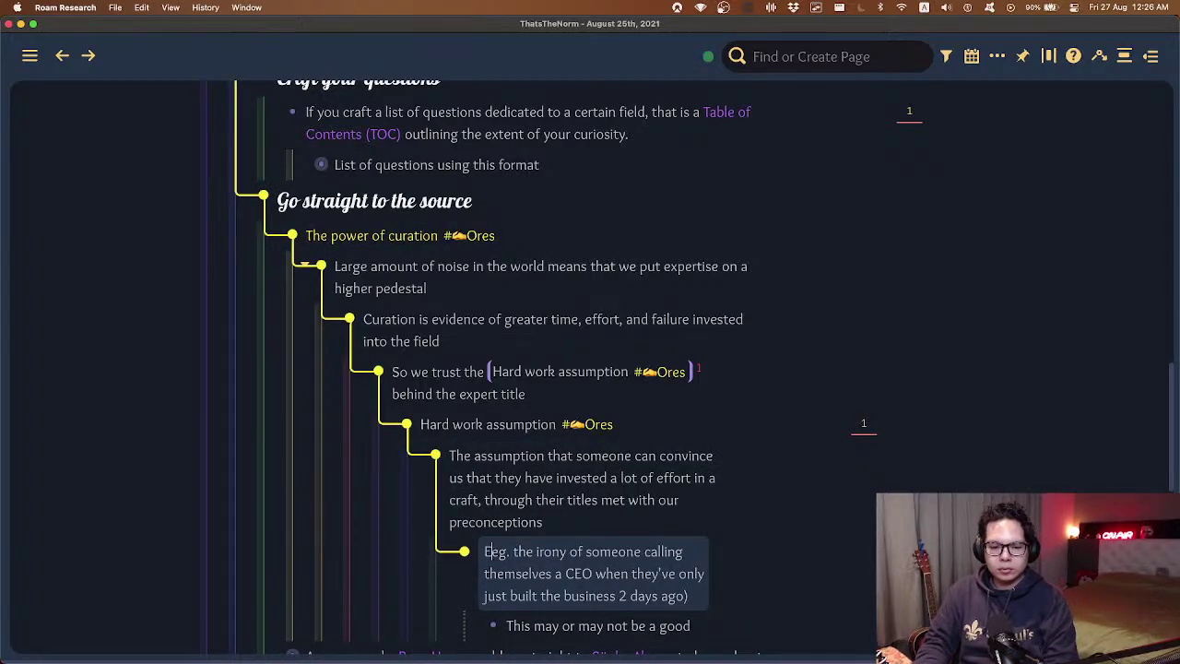
key("Return")
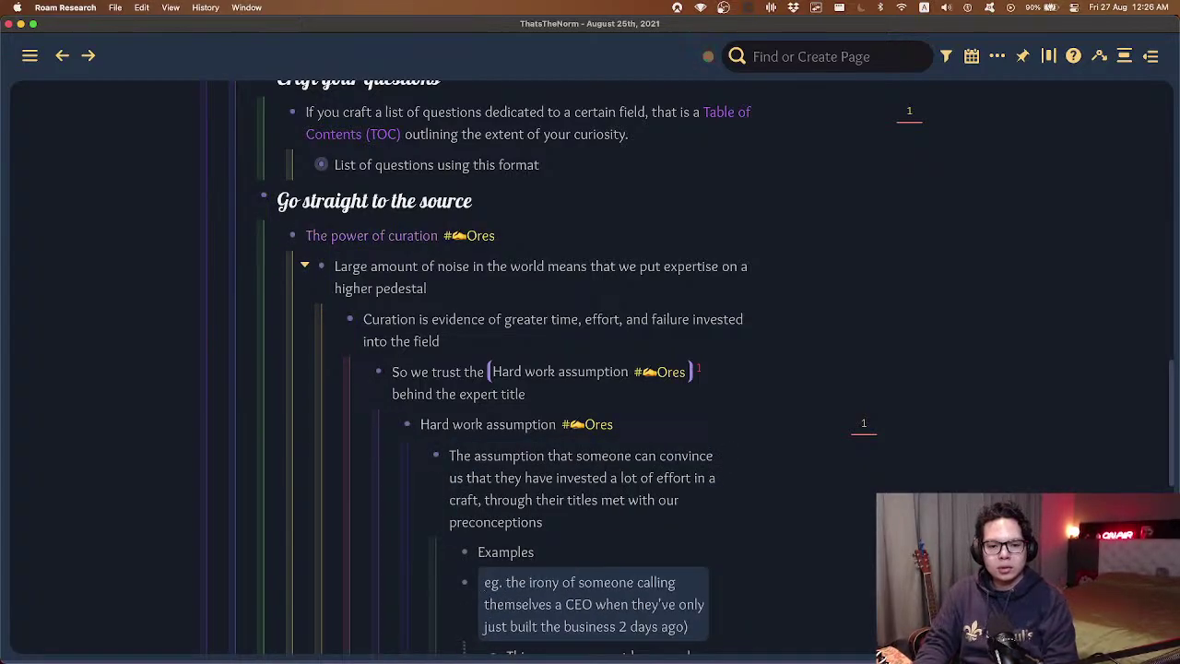
- Under "Examples", nest a "Good:" bullet and replace the "eg." of the CEO example with "Bad:" in a sibling bullet
key("Tab")
type("Good:")
key("Return")
type("Bad")
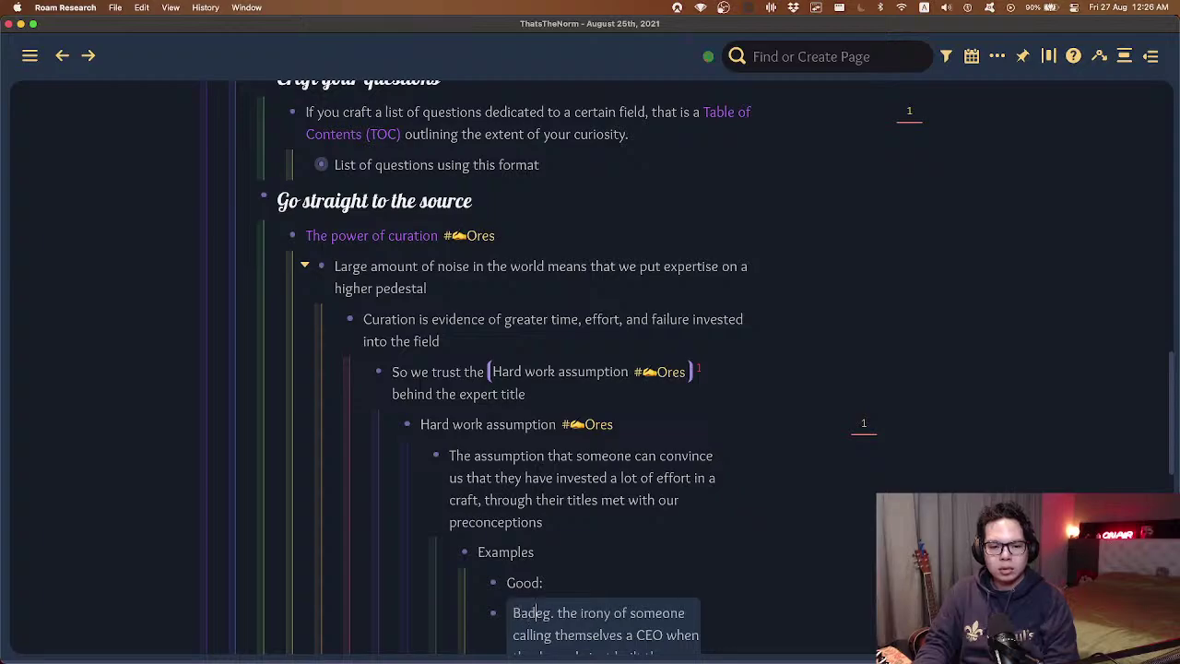
key("Delete")
key("Delete")
key("Delete")
type(":")
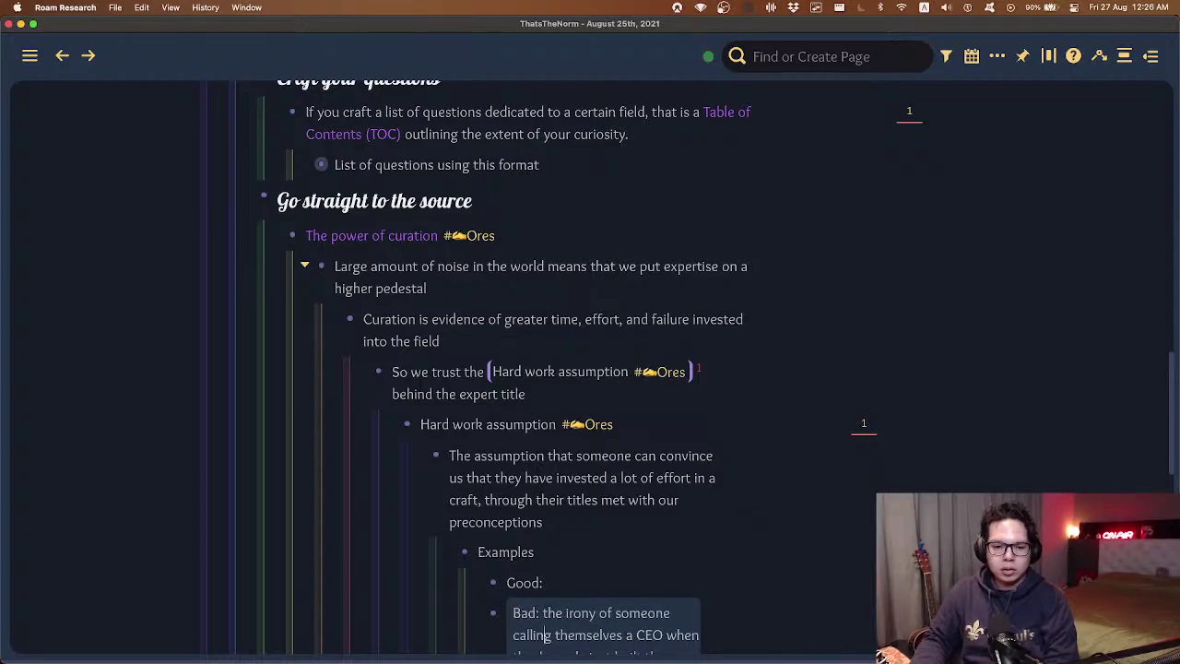
- Delete the unfinished "This may or may not be a good" bullet below the "Bad:" example
key("Down")
key("Down")
key("Down")
key("Escape")
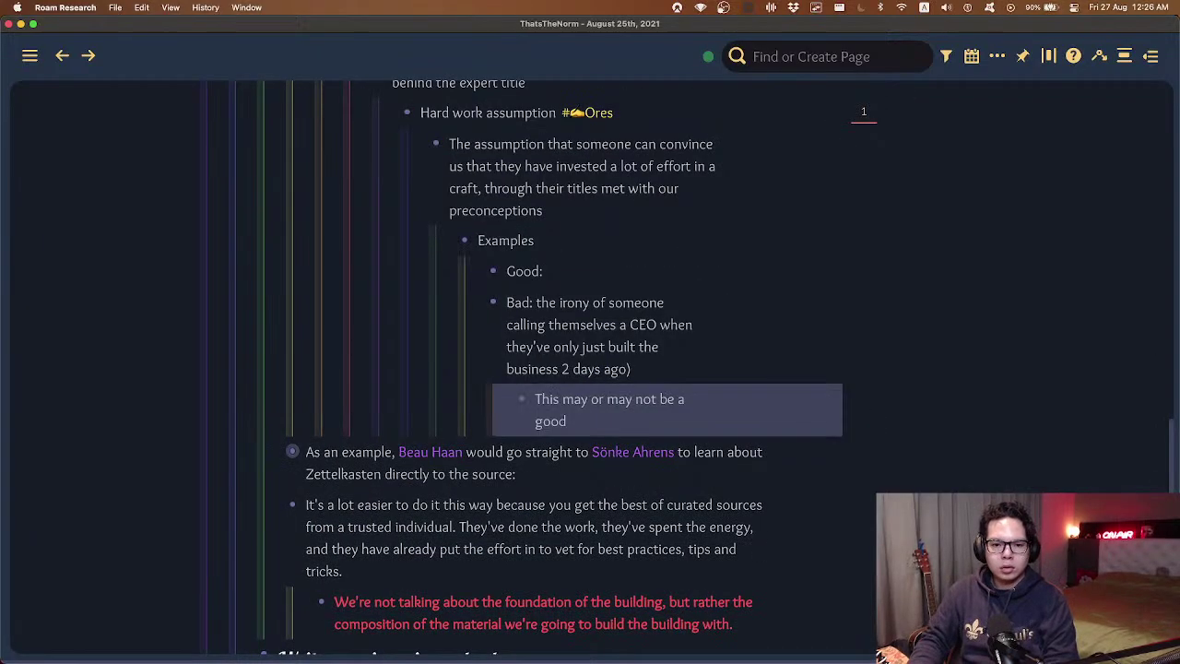
key("BackSpace")
- Extend the "Good:" example with "Brain surgeon, Dr. title, 25 years experience, asking about"
key("Up")
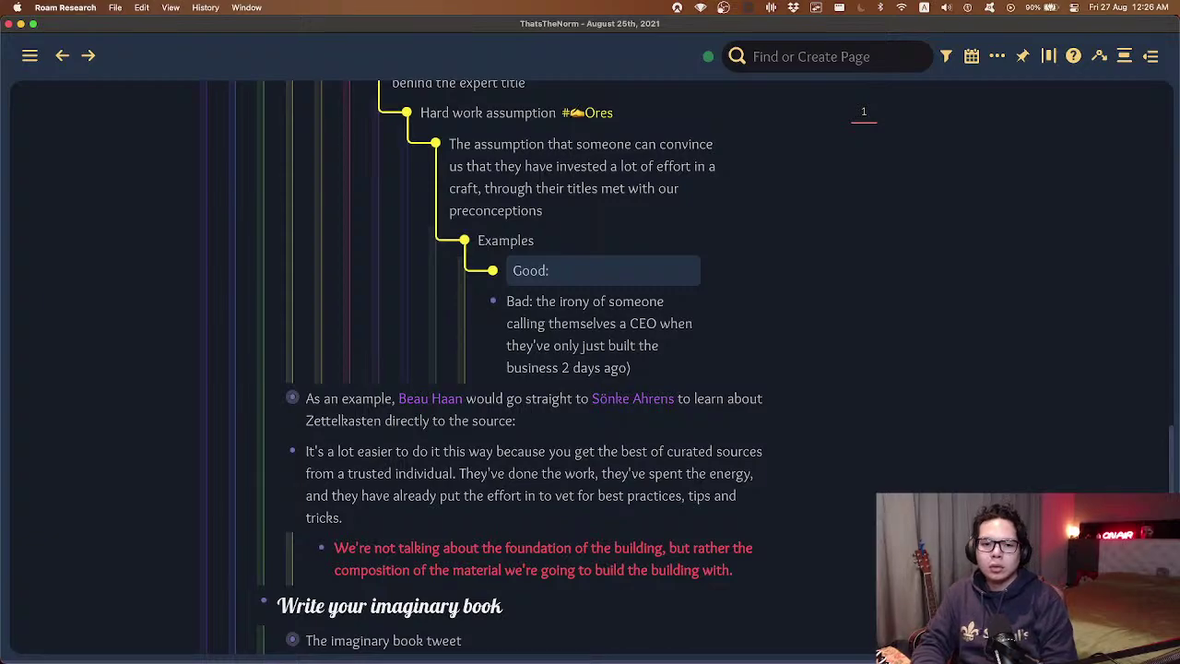
type("Brain surgeon, Dr. ")
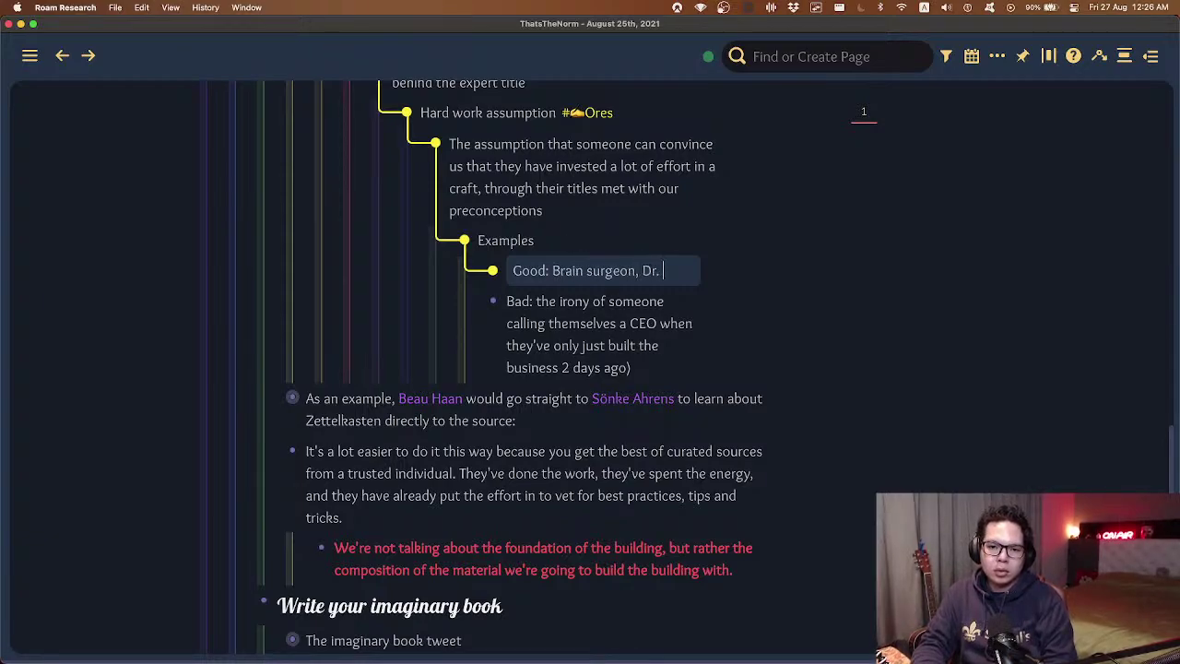
type("title, ")
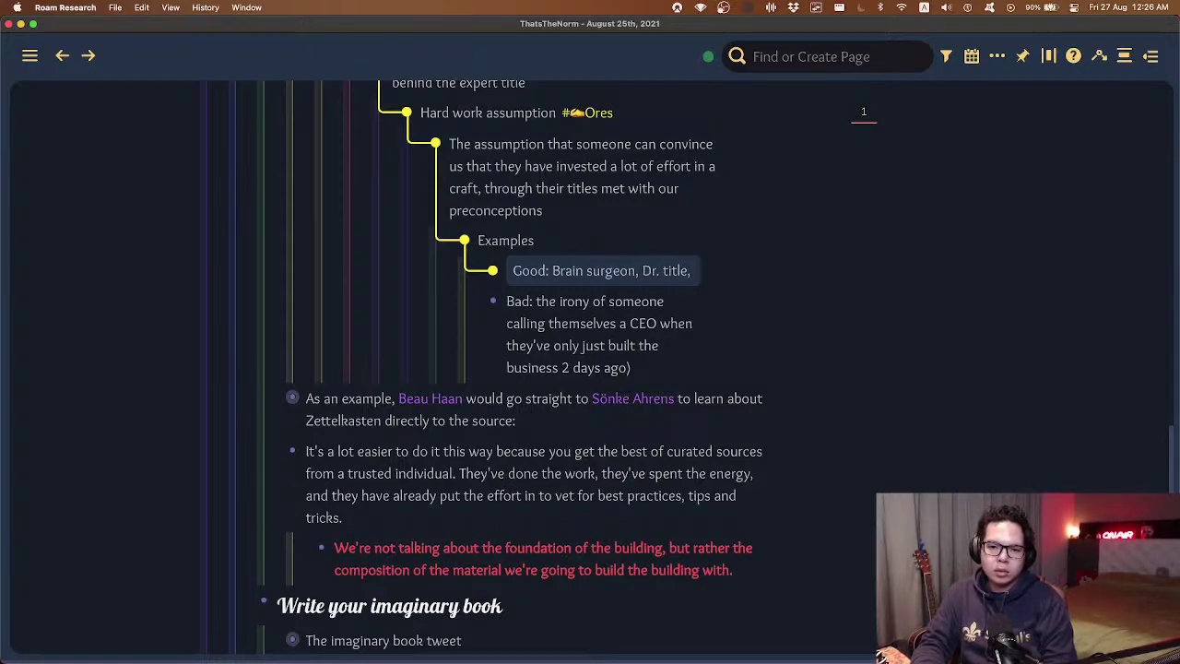
type("25 yeras")
key("BackSpace")
key("BackSpace")
key("BackSpace")
key("BackSpace")
type("ar")
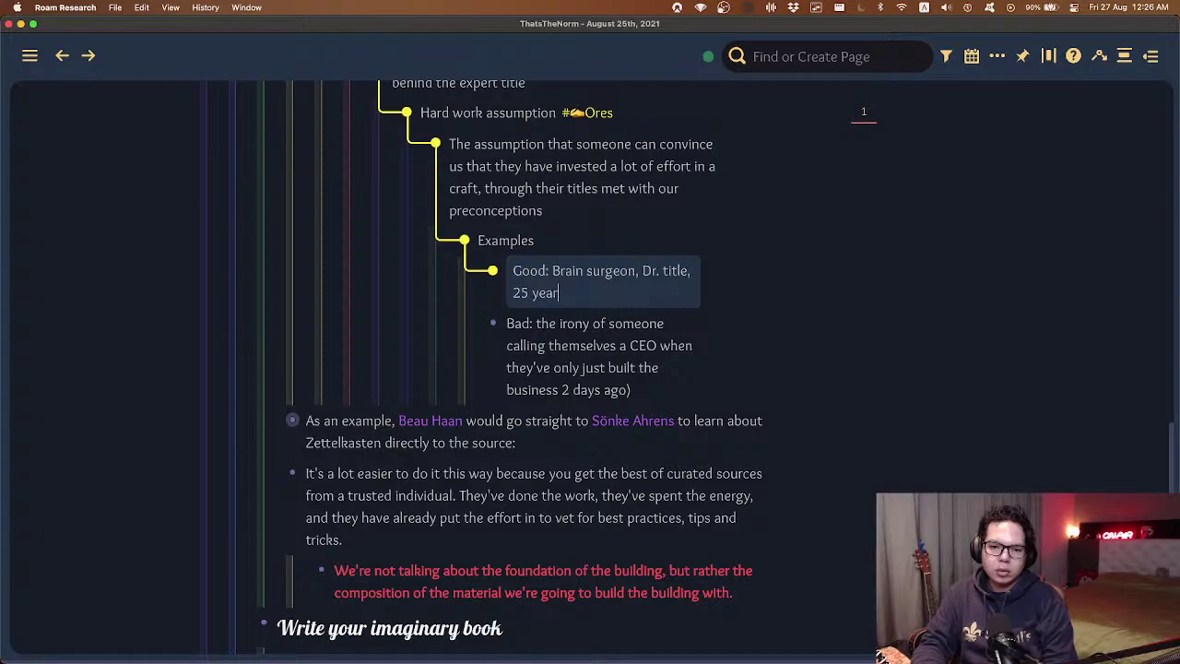
type("s experience, asking about")
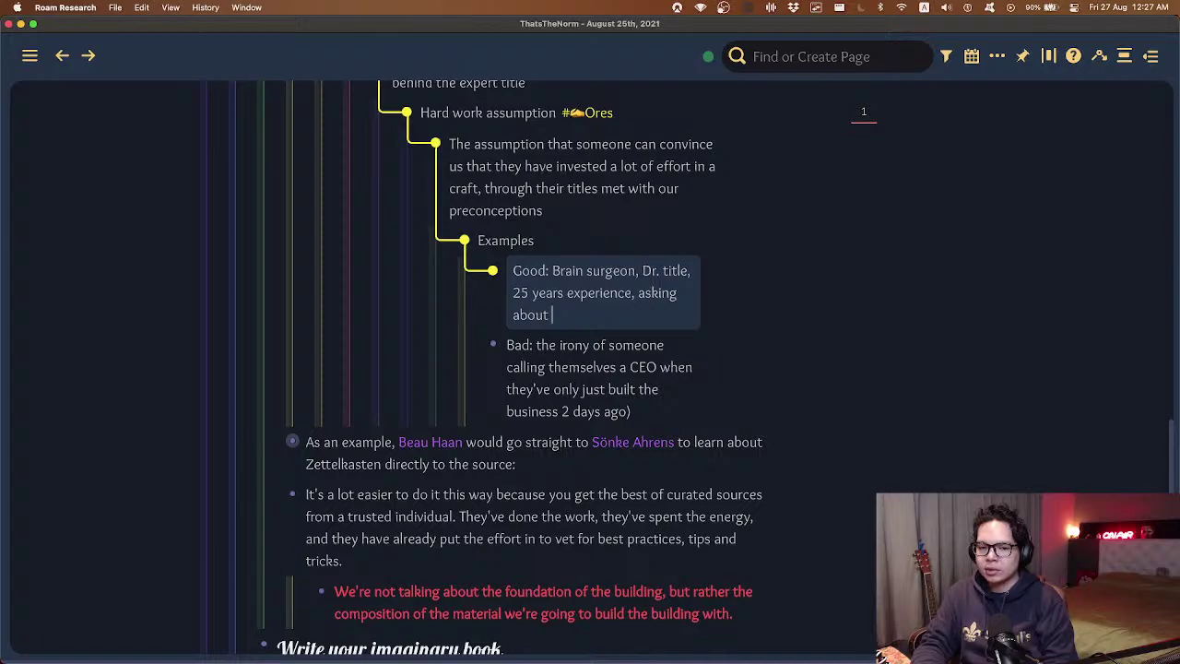
- Replace "asking about" in the "Good:" example with "researching all forms of surgery with academia"
key("alt+BackSpace")
key("alt+BackSpace")
type("researching ")
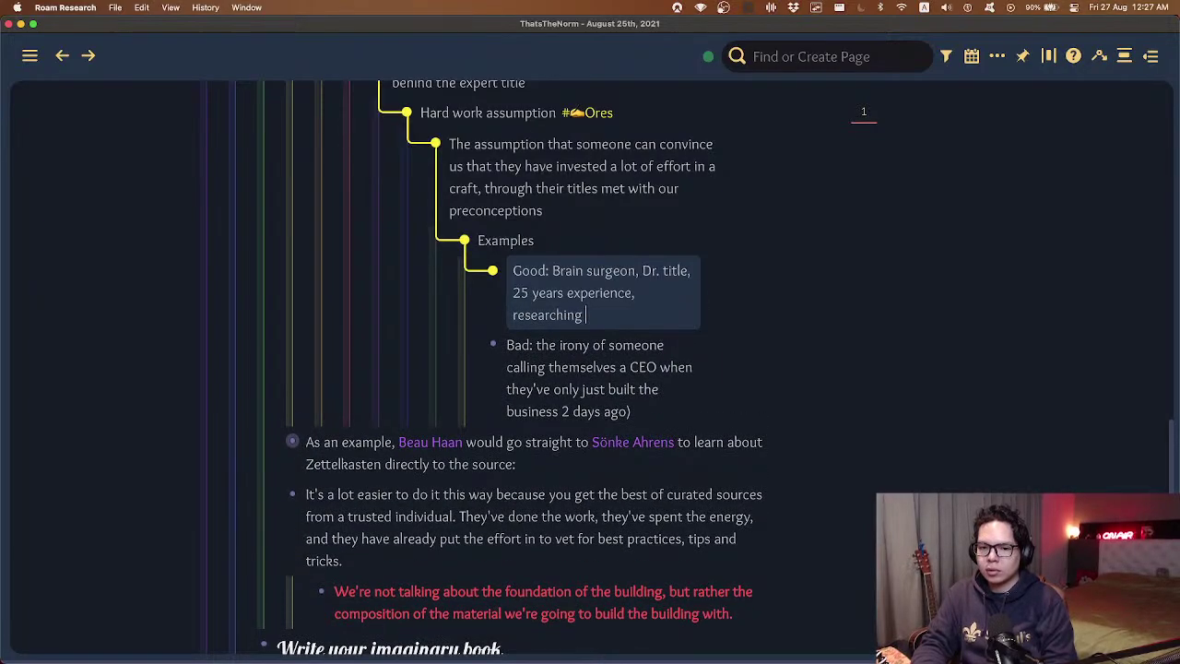
type("all forms of sur")
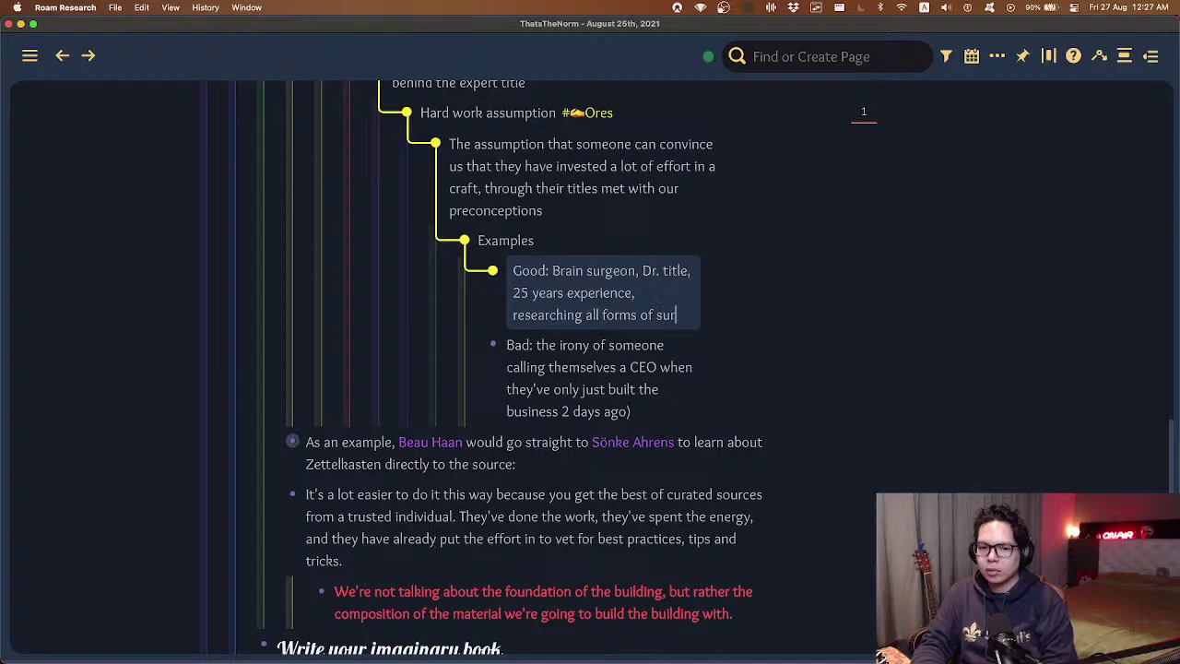
type("gery with academi")
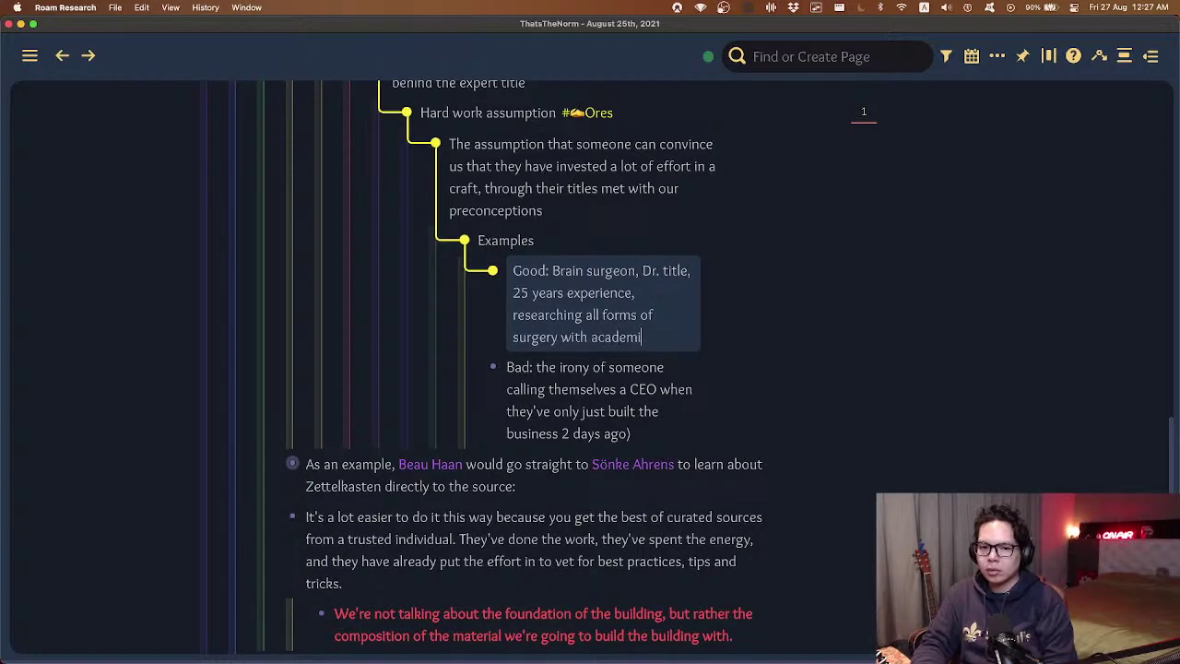
type("a")
key("Escape")
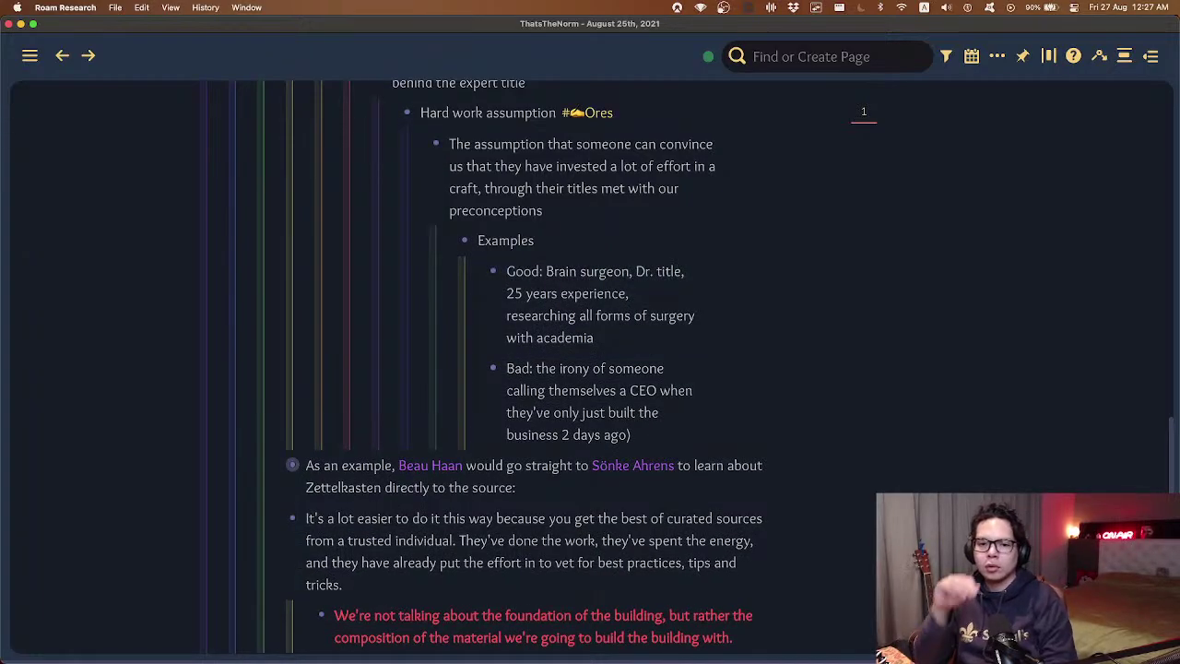
- Collapse the "Hard work assumption" bullet under the line about trusting the expert title
scroll(894, 278, "up", 5)
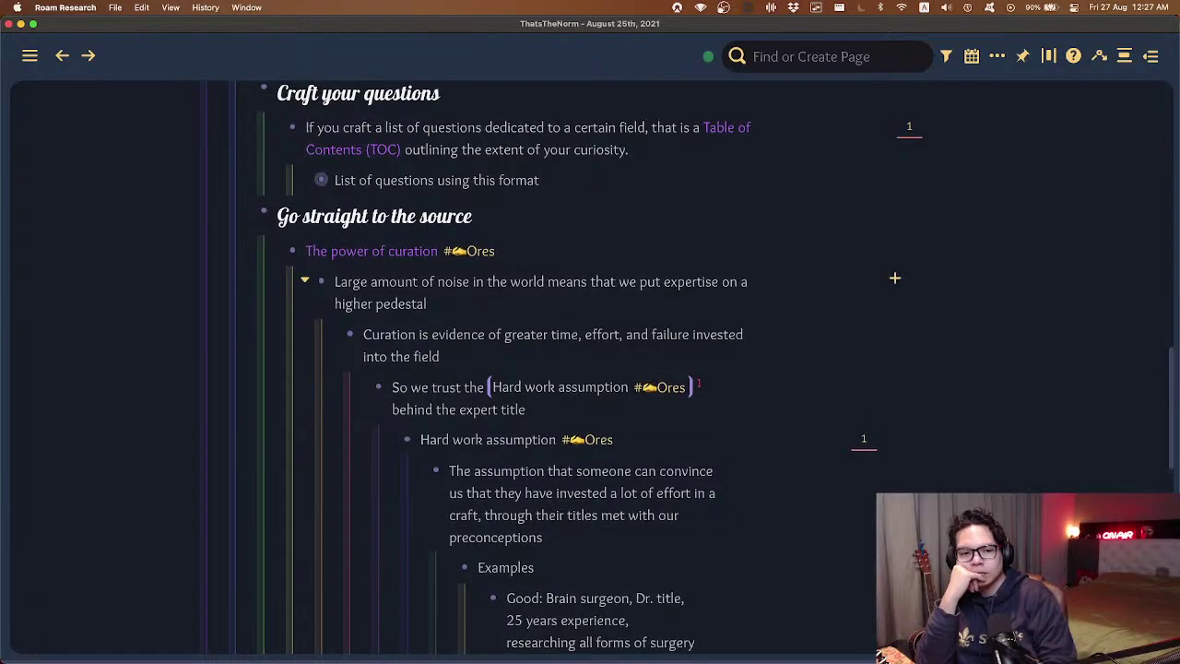
scroll(895, 277, "down", 3)
scroll(894, 277, "up", 3)
key("ctrl+j")
key("2")
key("2")
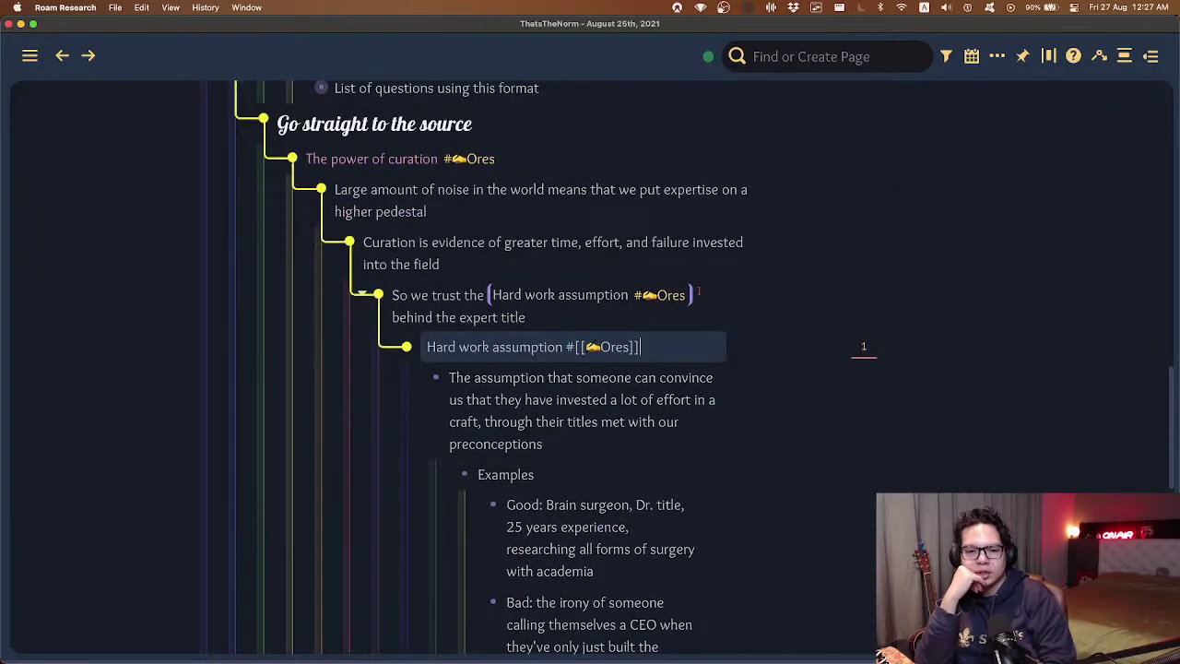
key("super+Up")
scroll(884, 189, "up", 4)
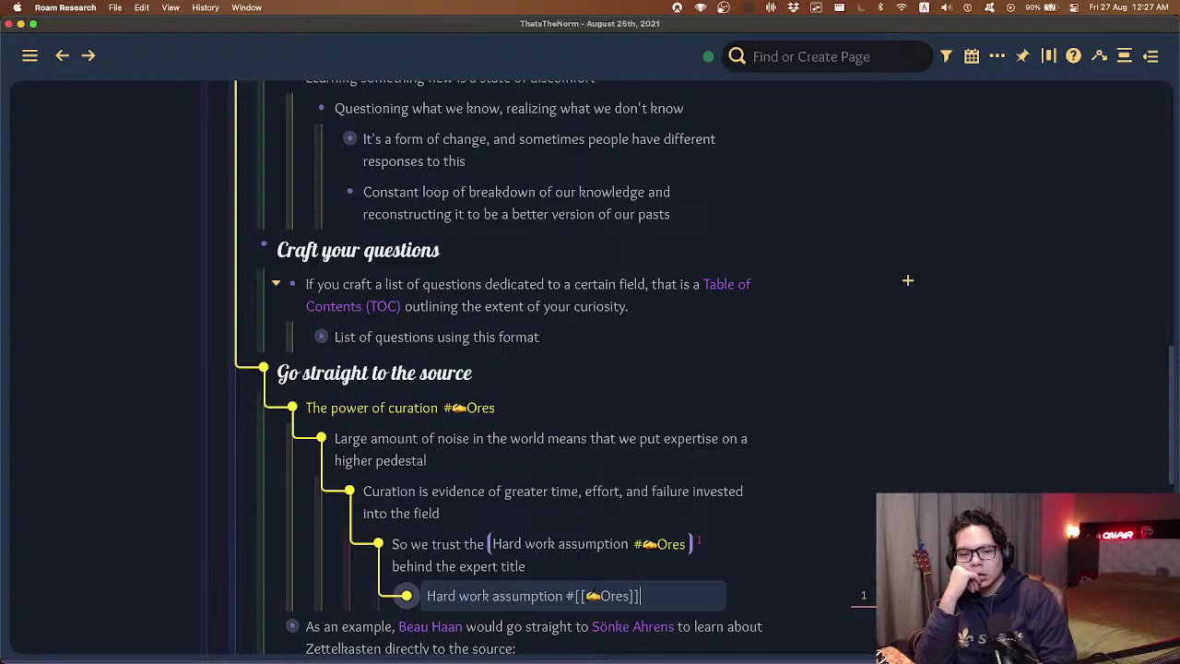
scroll(904, 295, "down", 5)
scroll(896, 321, "up", 3)
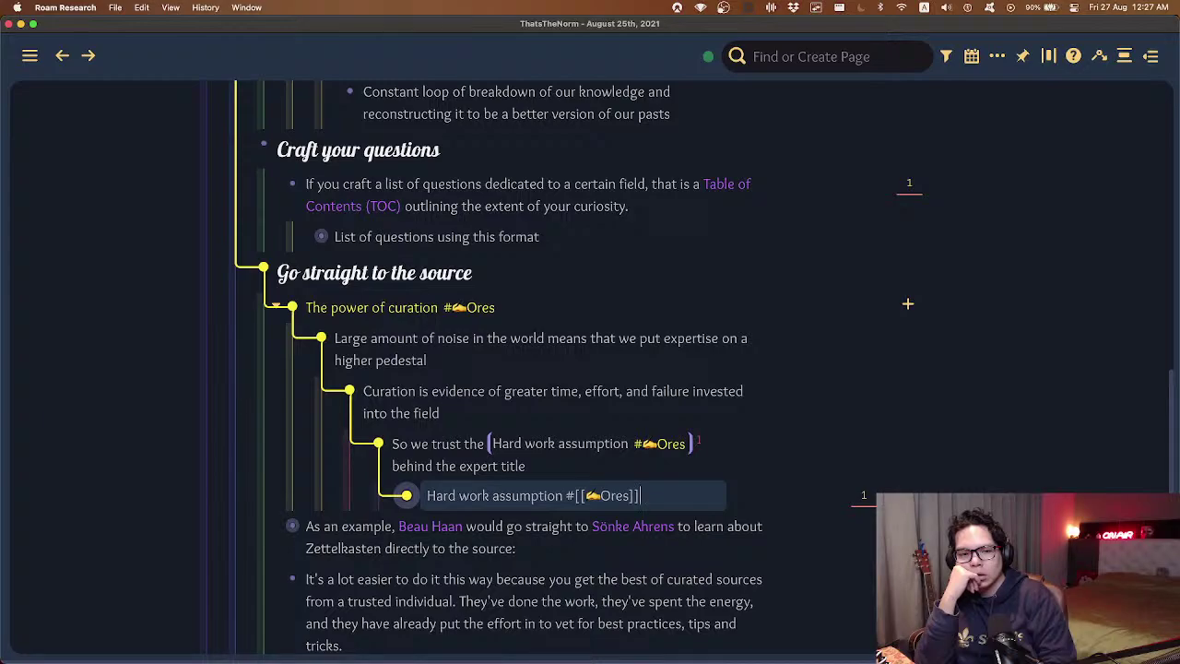
type("www")
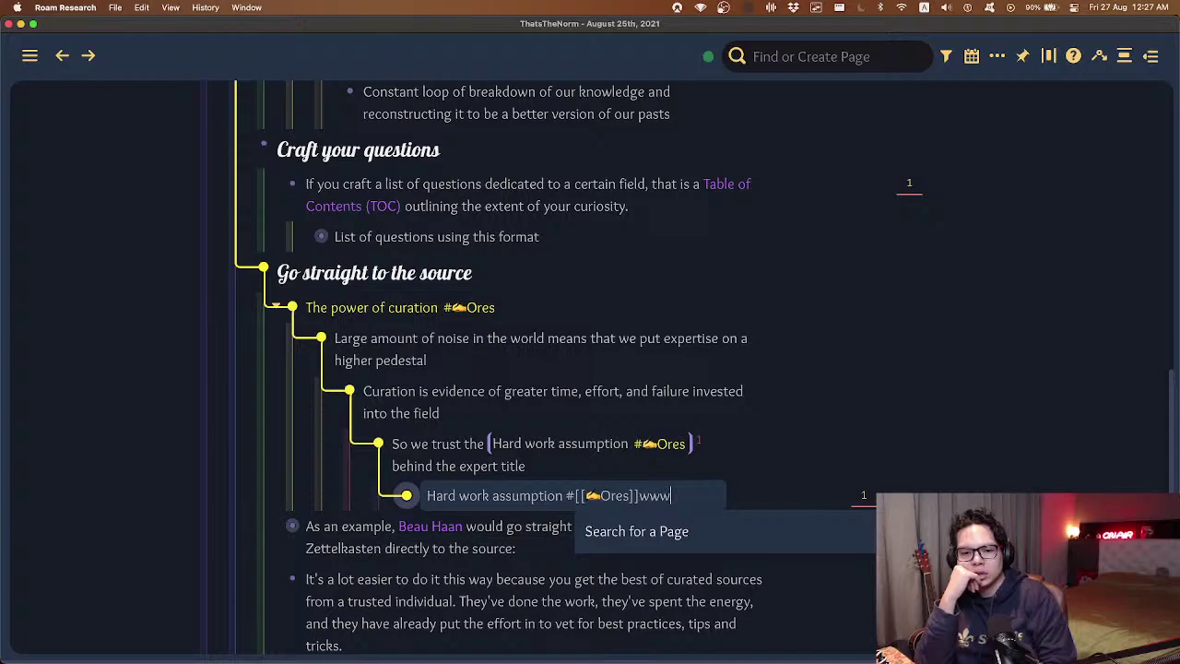
key("BackSpace")
key("BackSpace")
key("BackSpace")
key("Escape")
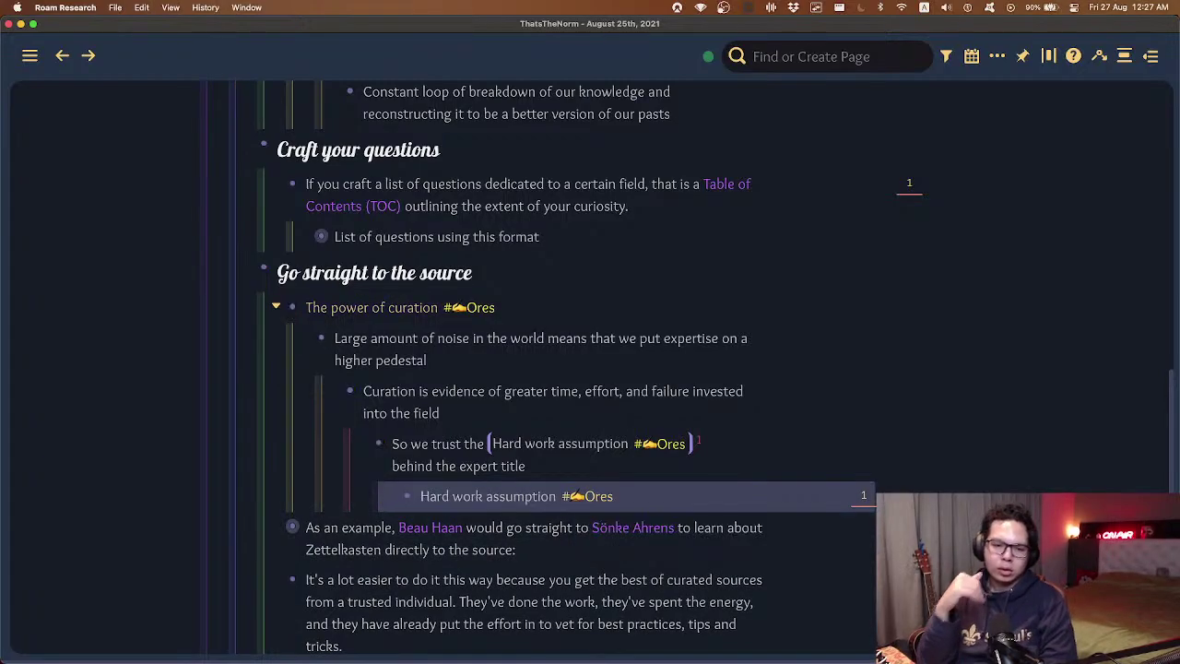
key("Escape")
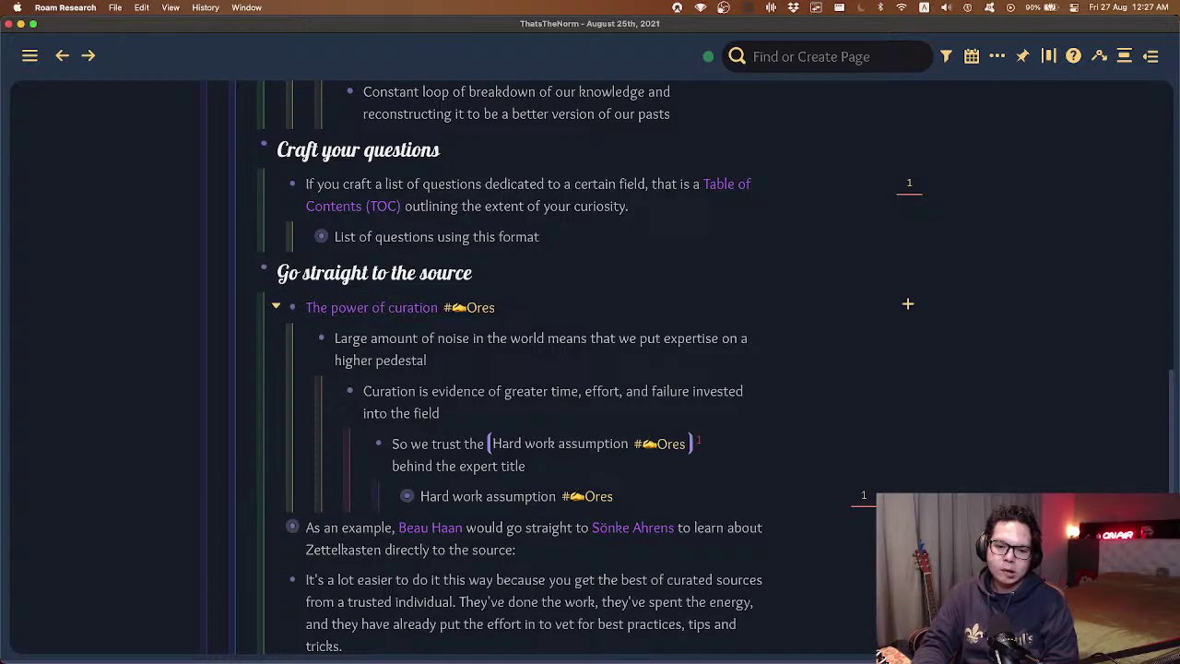
scroll(908, 303, "down", 5)
scroll(907, 388, "up", 2)
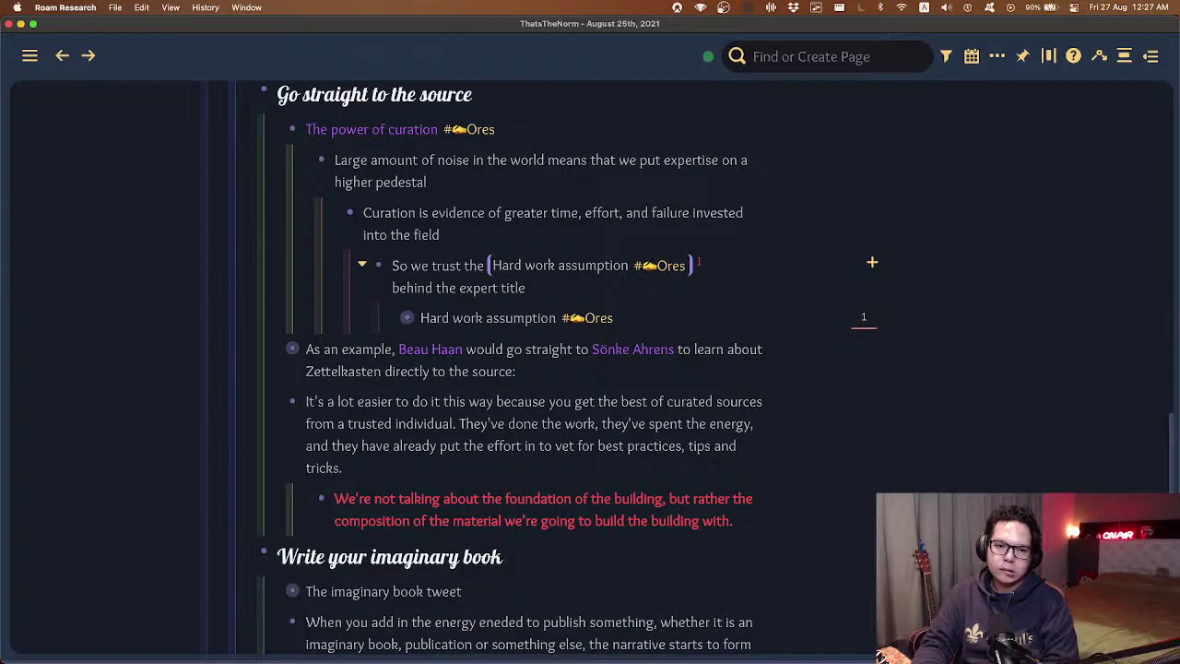
key("g")
key("Escape")
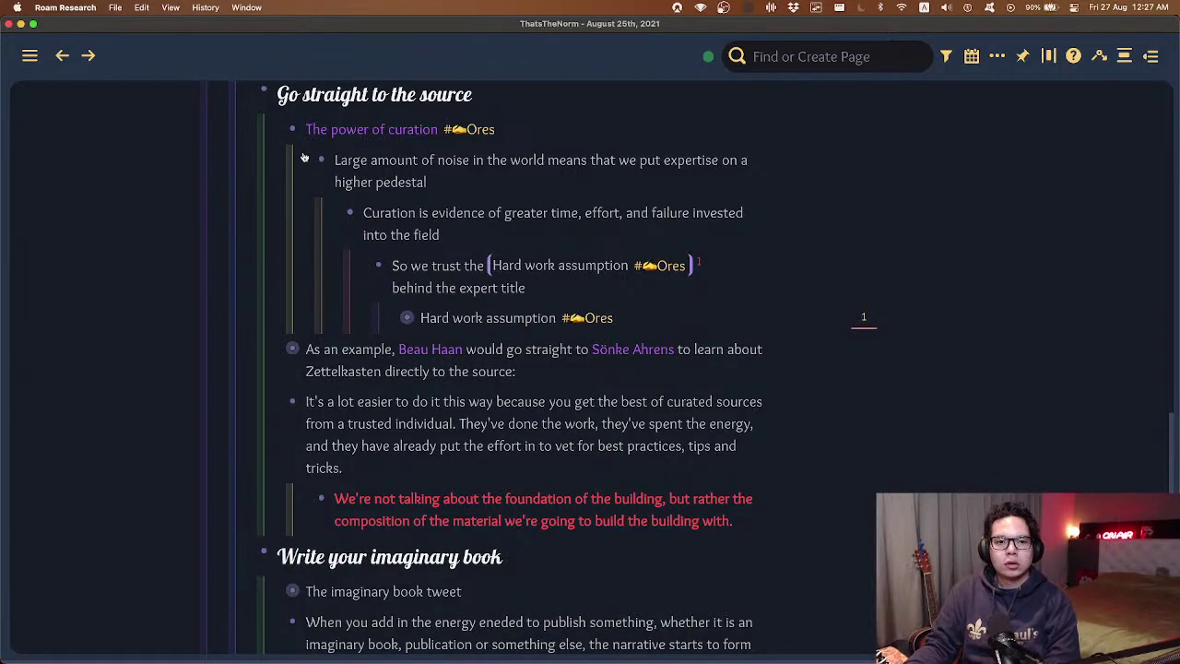
- In the daily notes, replace the week tag under 2021.08.27 Friday with the Discoveries, Thoughtmine and Timestream template using ";;d"
key("alt+shift+d")
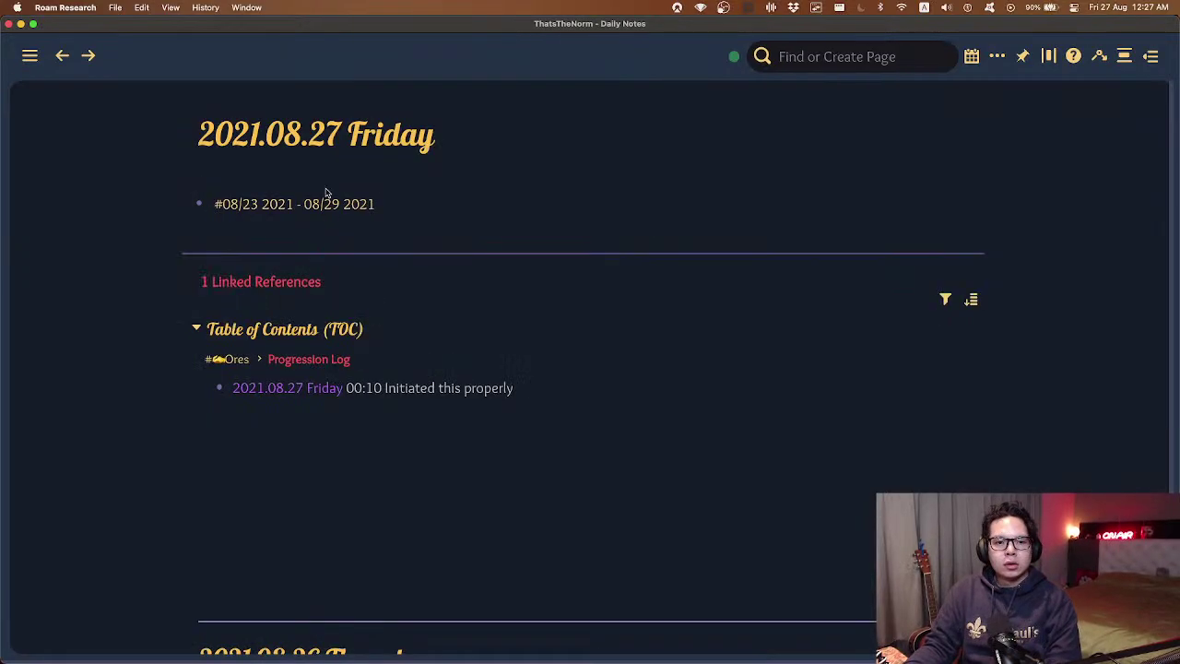
left_click(625, 201)
key("super+a")
key("BackSpace")
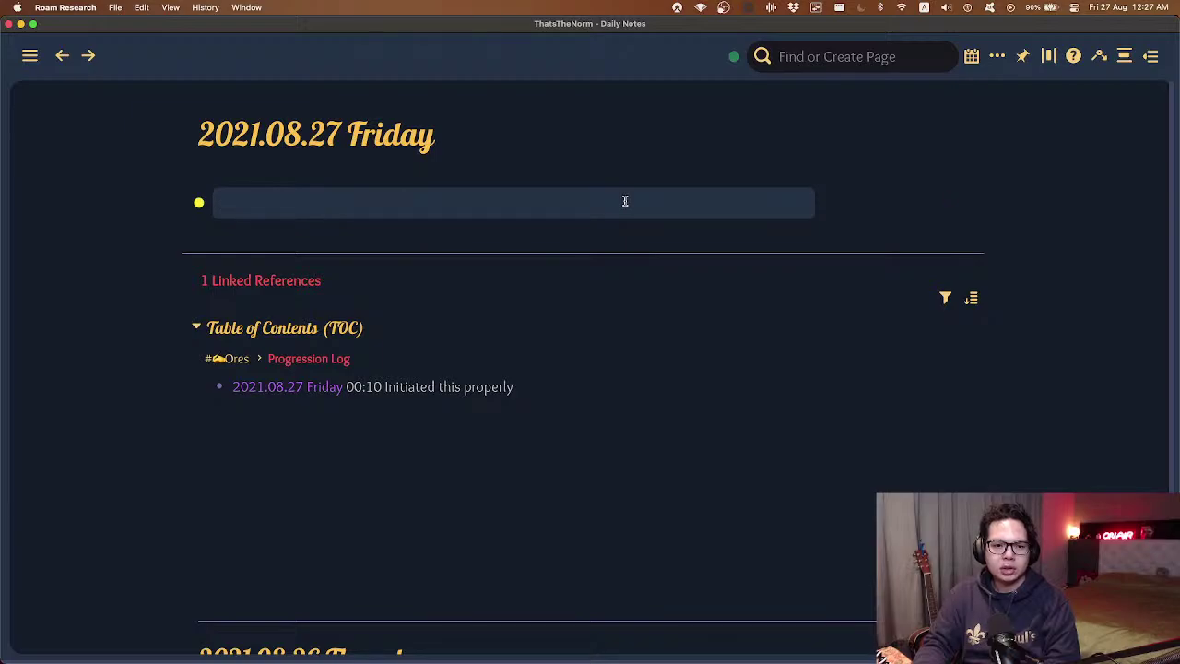
type(";;d")
key("Return")
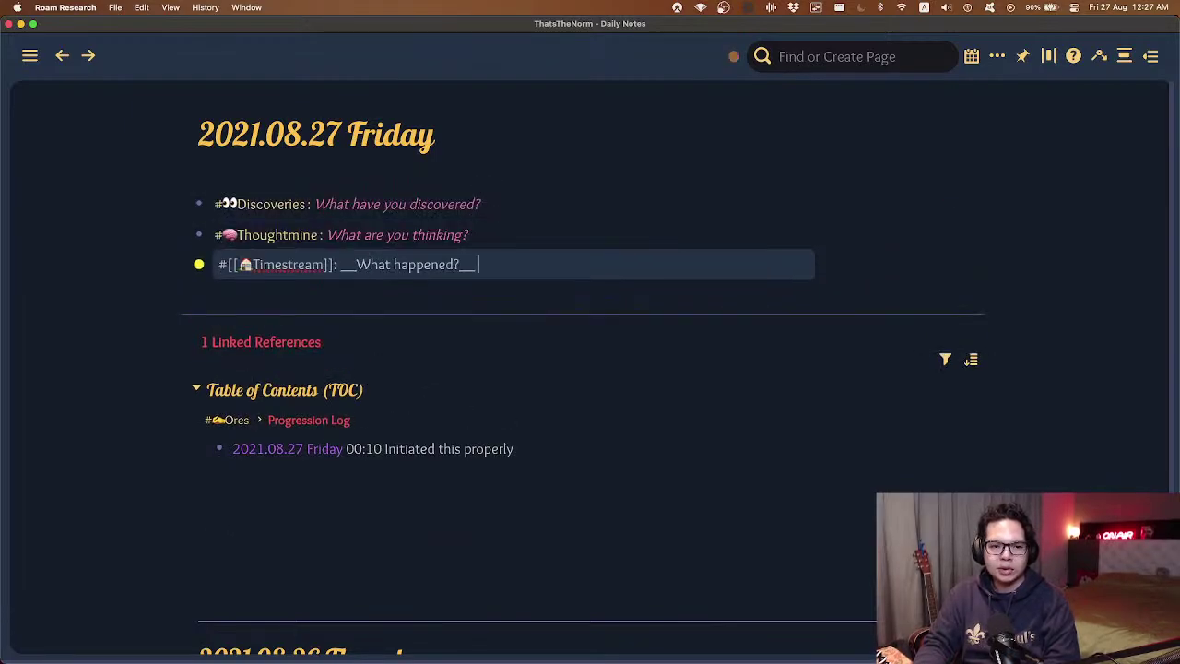
- Nest an empty bullet under Friday's Thoughtmine entry
key("super+Right")
key("Down")
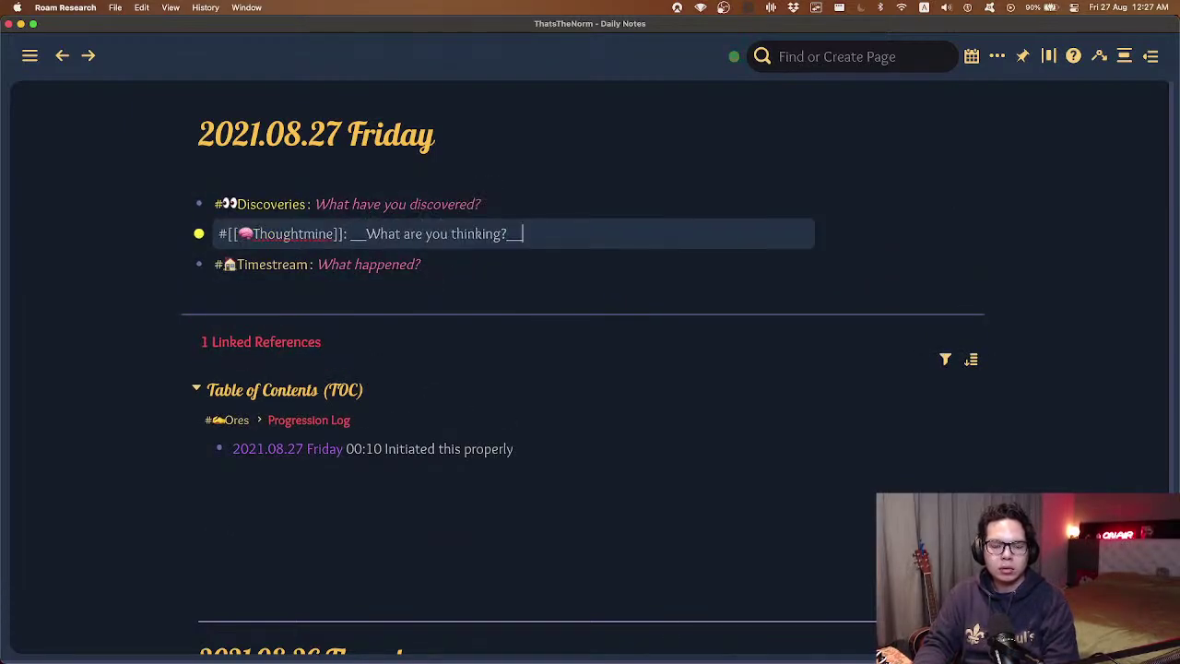
key("Return")
key("Tab")
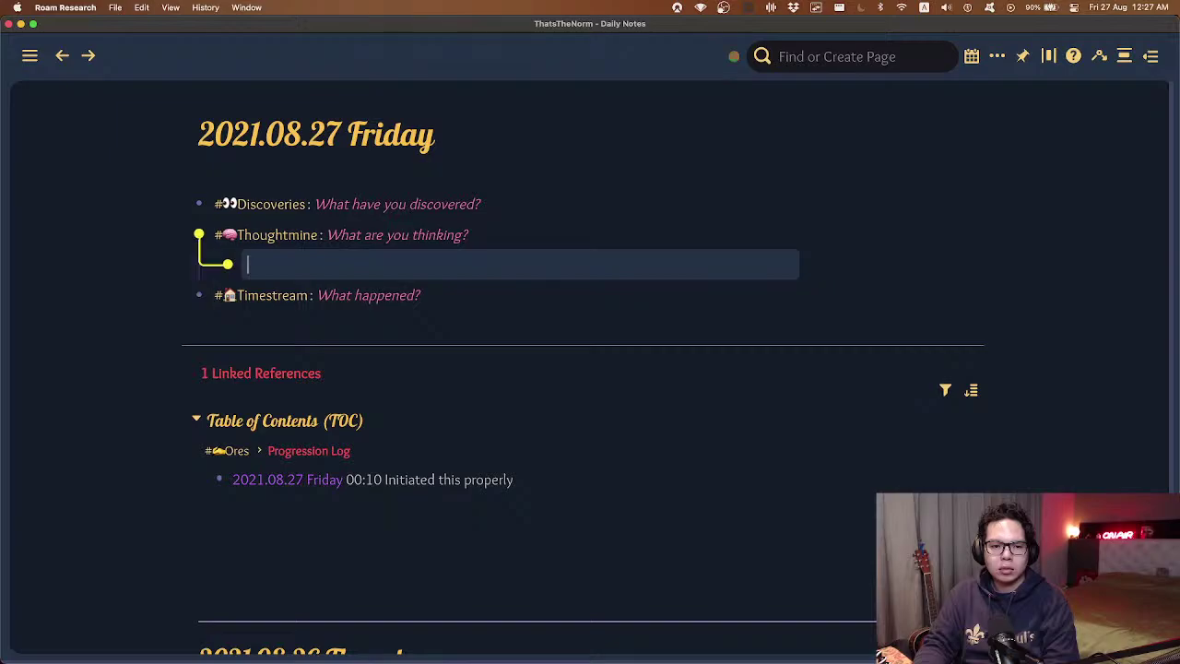
key("Escape")
- Expand the Thoughtmine entry of 2021.08.26 Thursday and look over its nested notes
scroll(743, 479, "down", 2)
scroll(707, 448, "down", 10)
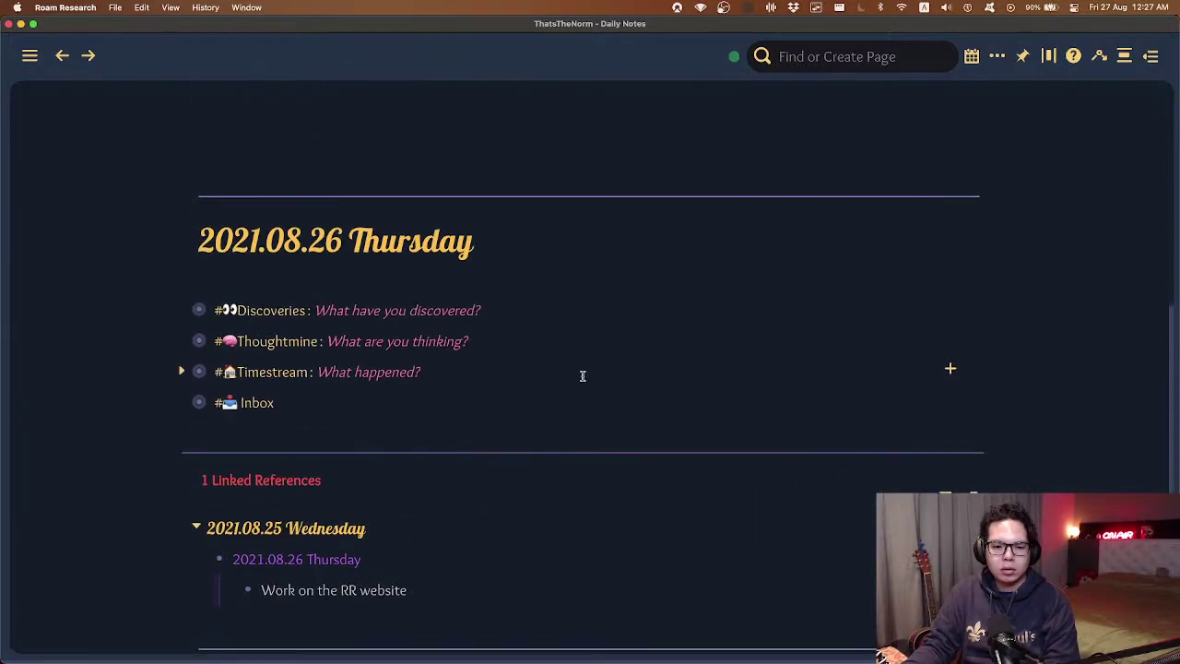
left_click(516, 327)
key("super+Down")
scroll(498, 321, "down", 4)
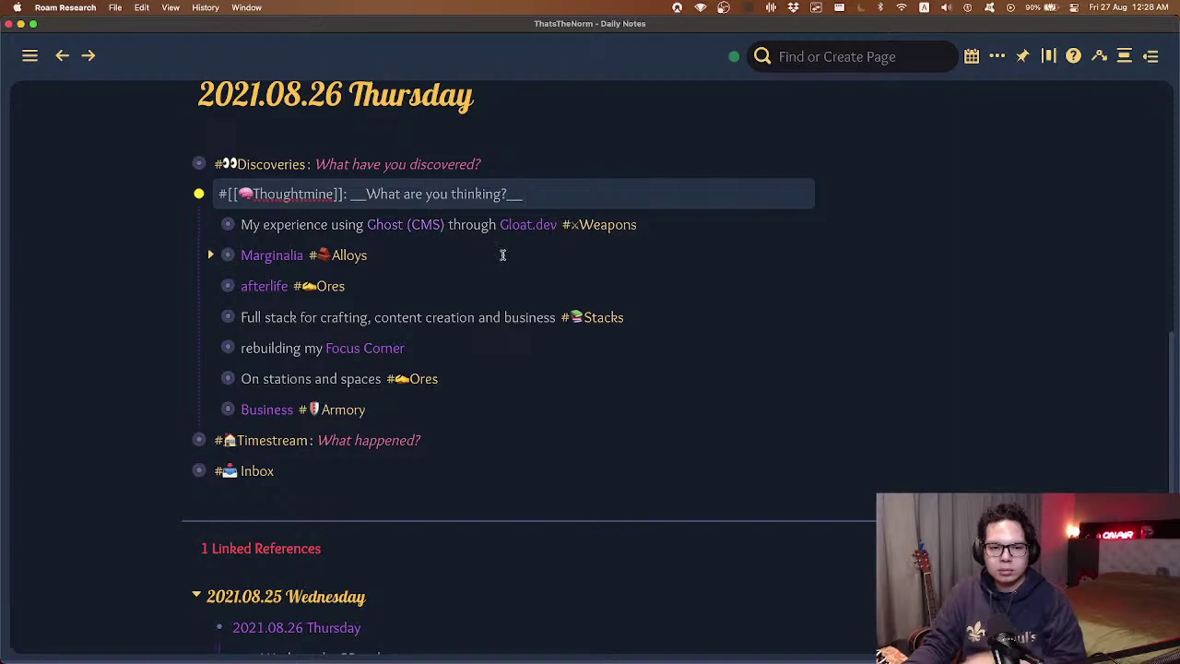
scroll(502, 254, "up", 15)
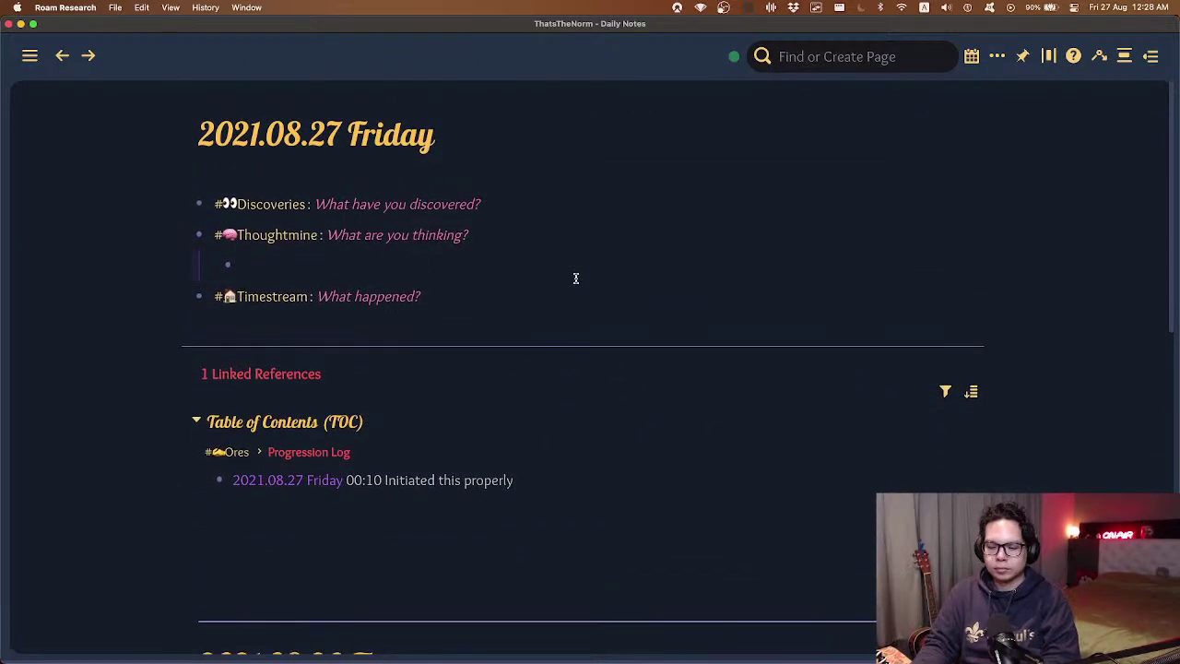
- Open the recent block "How to learn something new" in the sidebar beside the daily notes
key("super+u")
key("Down")
key("Down")
key("Up")
key("Up")
key("Up")
key("Up")
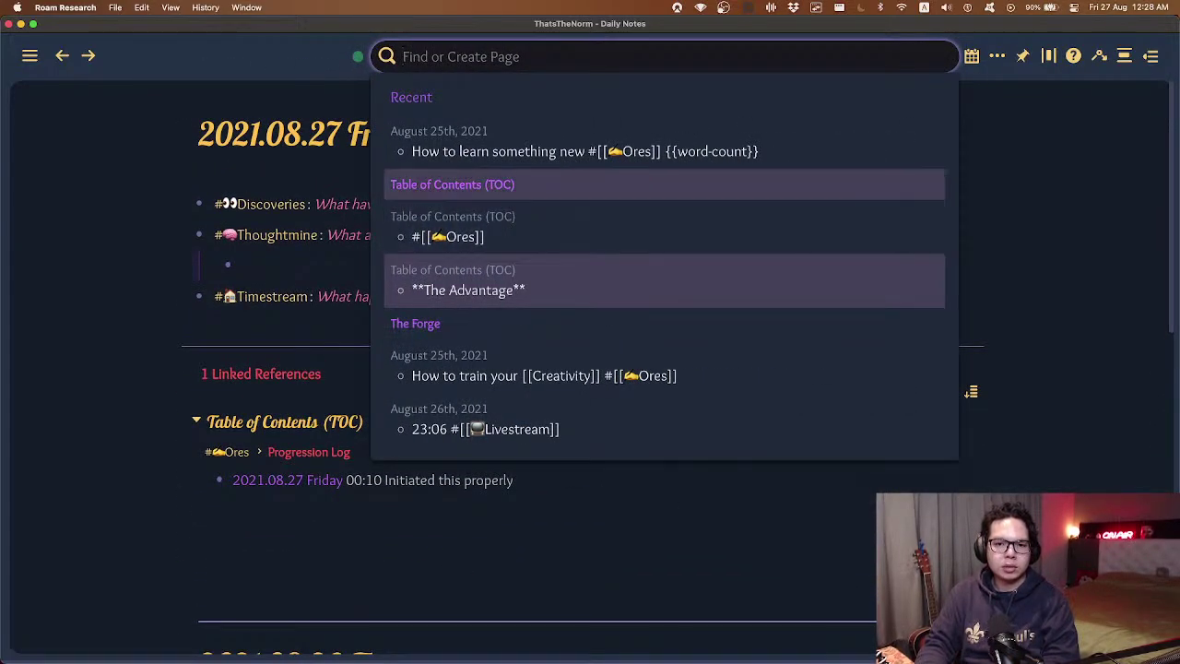
key("shift+Return")
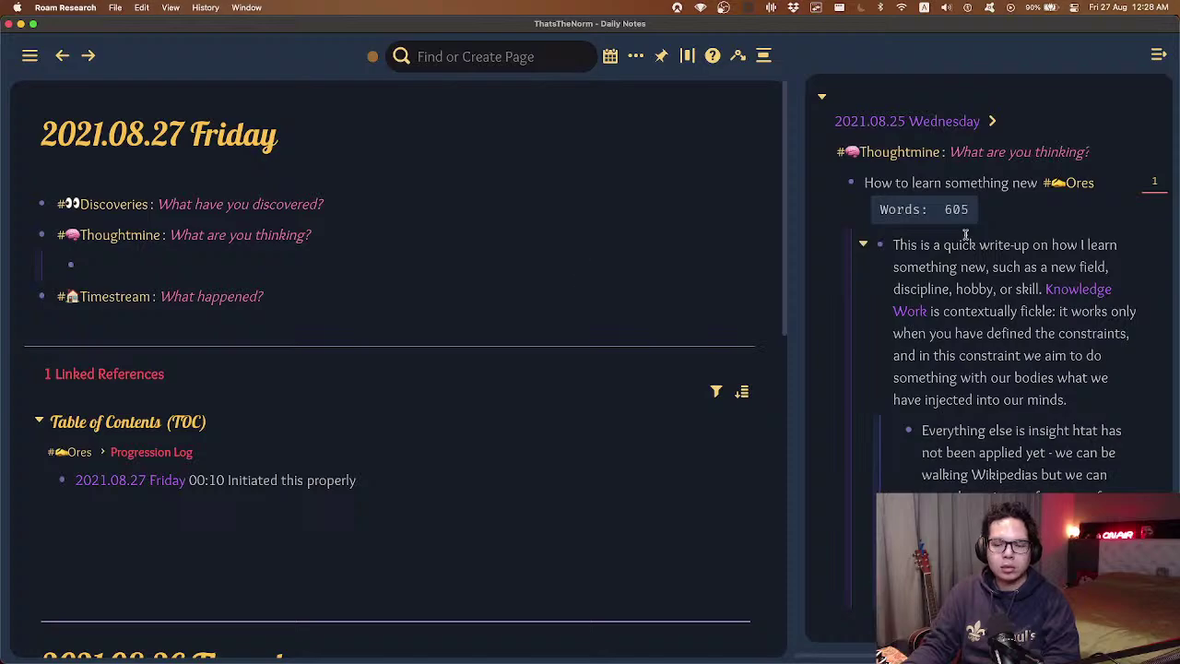
- Insert a block reference to "The power of curation" from the write-up into the empty bullet under Friday's Thoughtmine
scroll(983, 255, "down", 10)
scroll(982, 254, "down", 10)
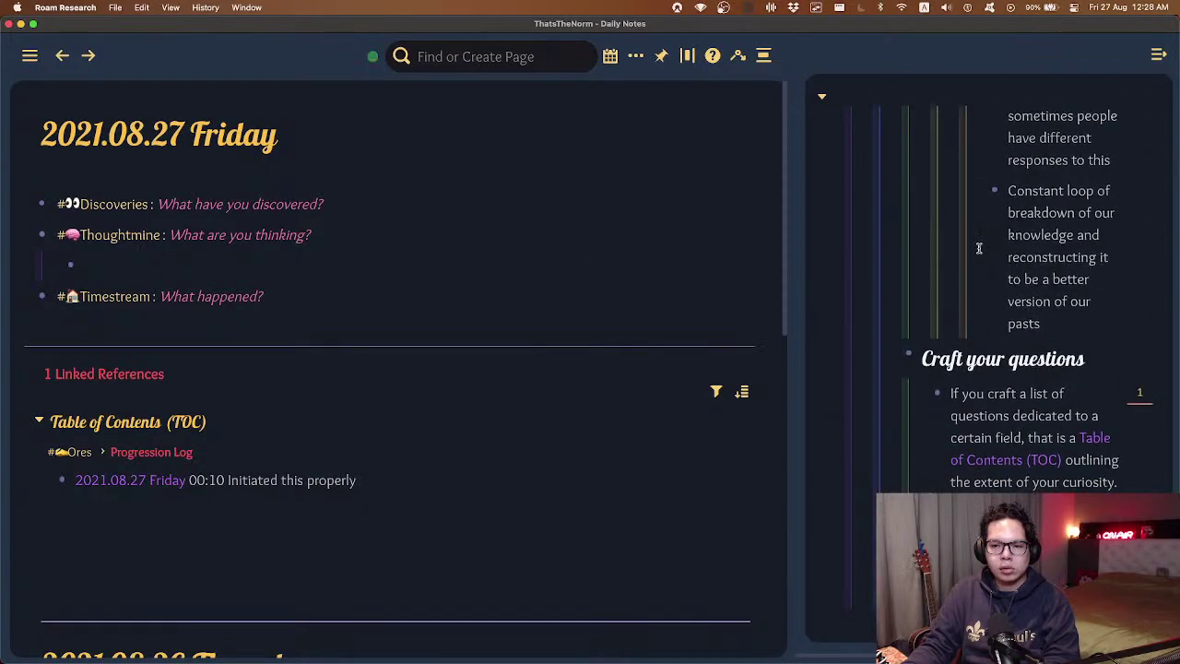
left_click(1066, 290)
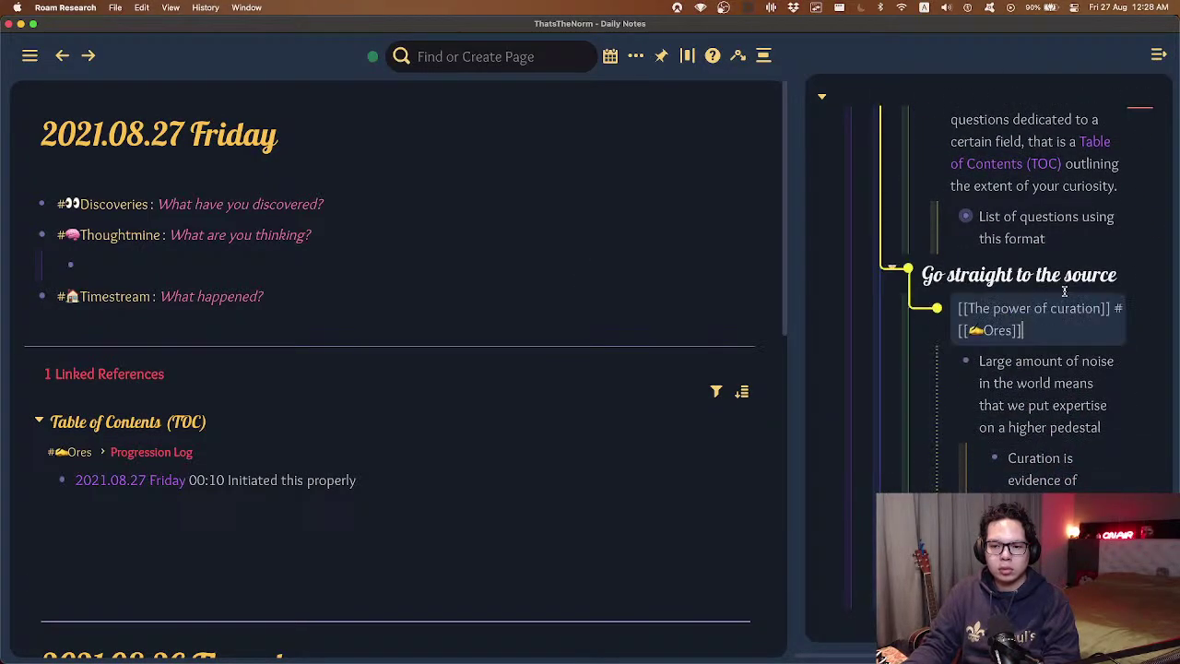
key("Escape")
left_click(556, 263)
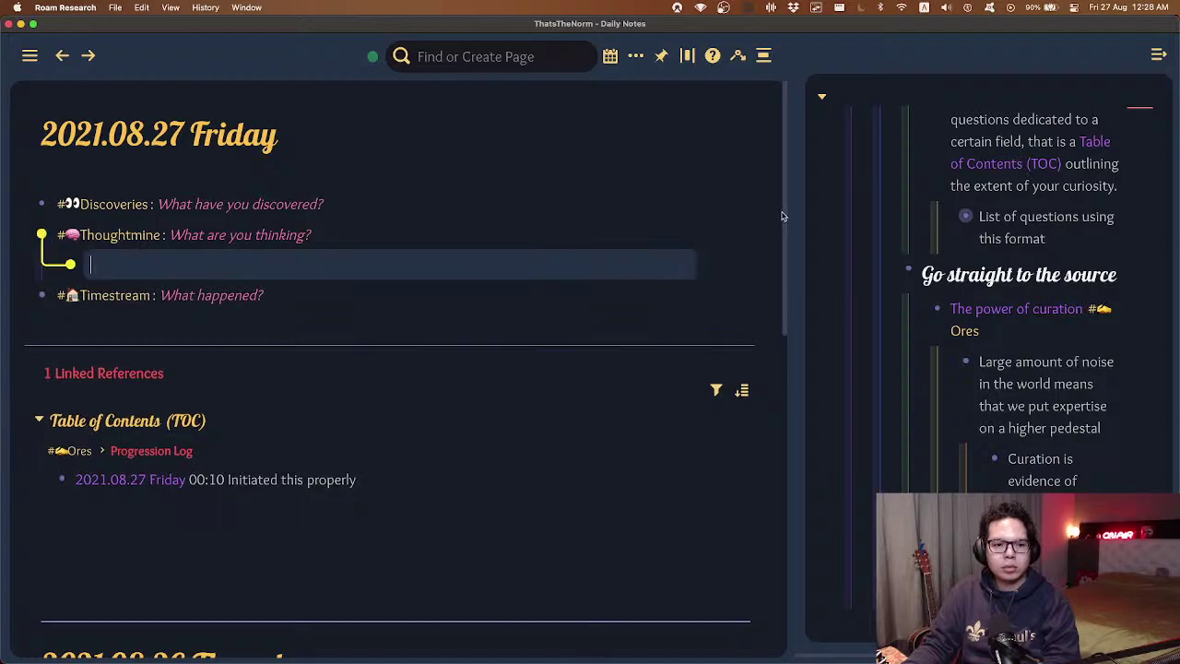
type("((66Z7LQxYs))")
left_click(782, 216)
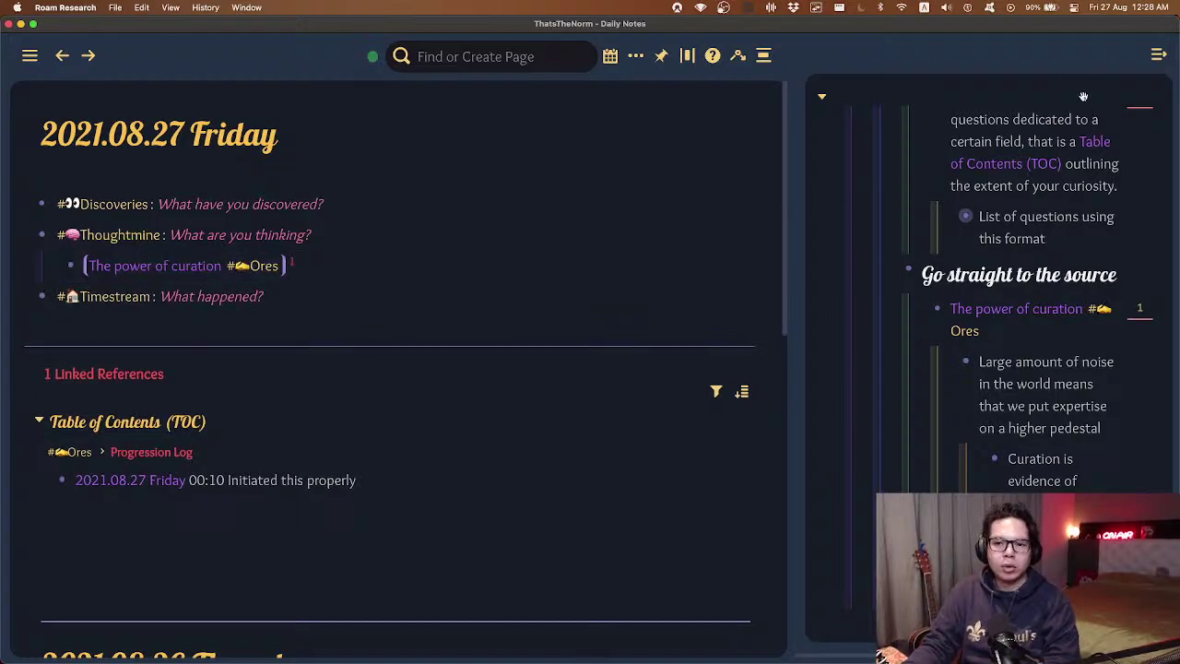
- Replace the "The power of curation" reference under Friday's Thoughtmine with its original block, including the nested notes
scroll(917, 225, "up", 1)
scroll(916, 225, "up", 4)
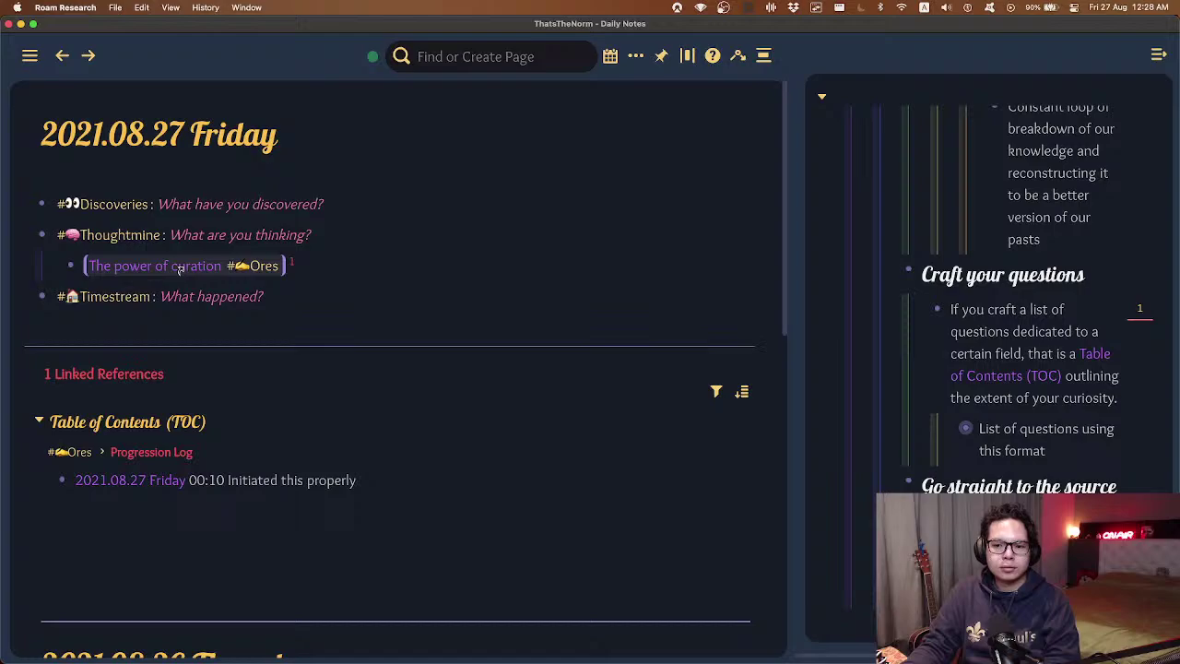
scroll(490, 158, "down", 3)
scroll(489, 157, "up", 3)
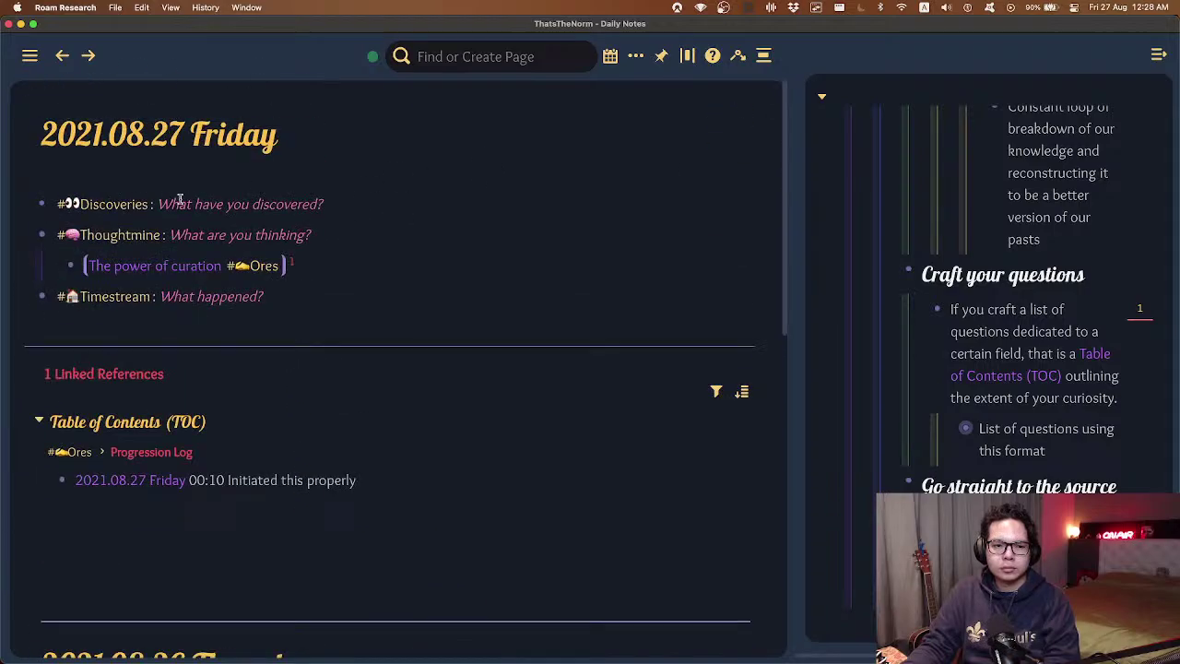
right_click(148, 266)
mouse_move(253, 365)
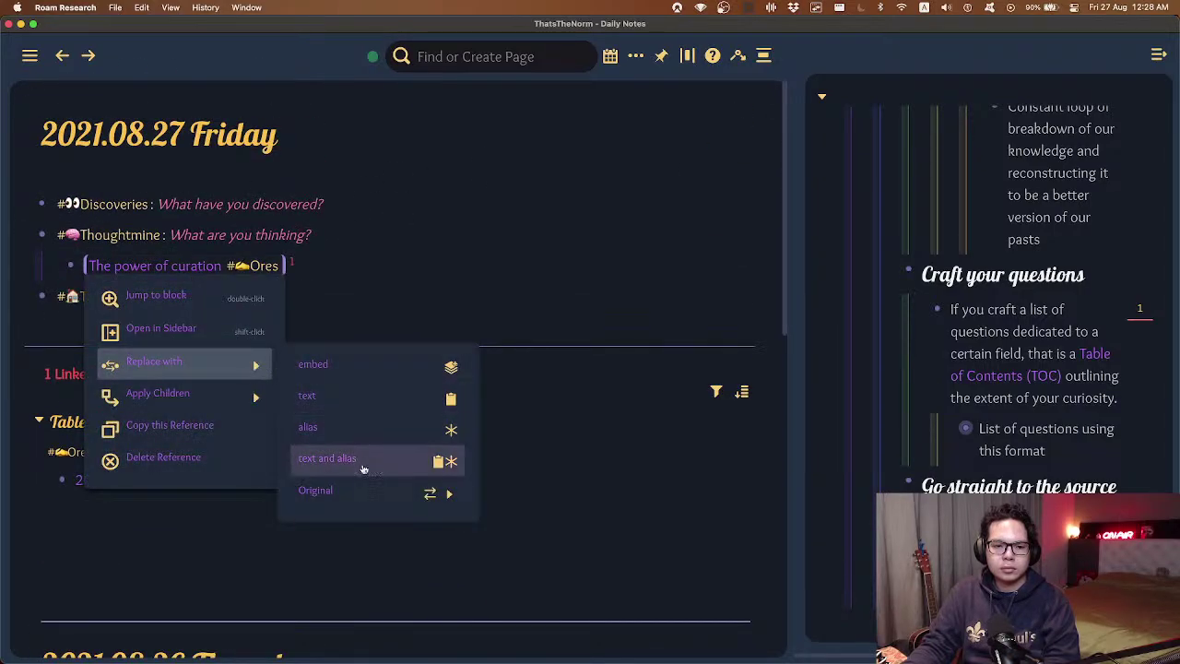
mouse_move(364, 490)
left_click(533, 523)
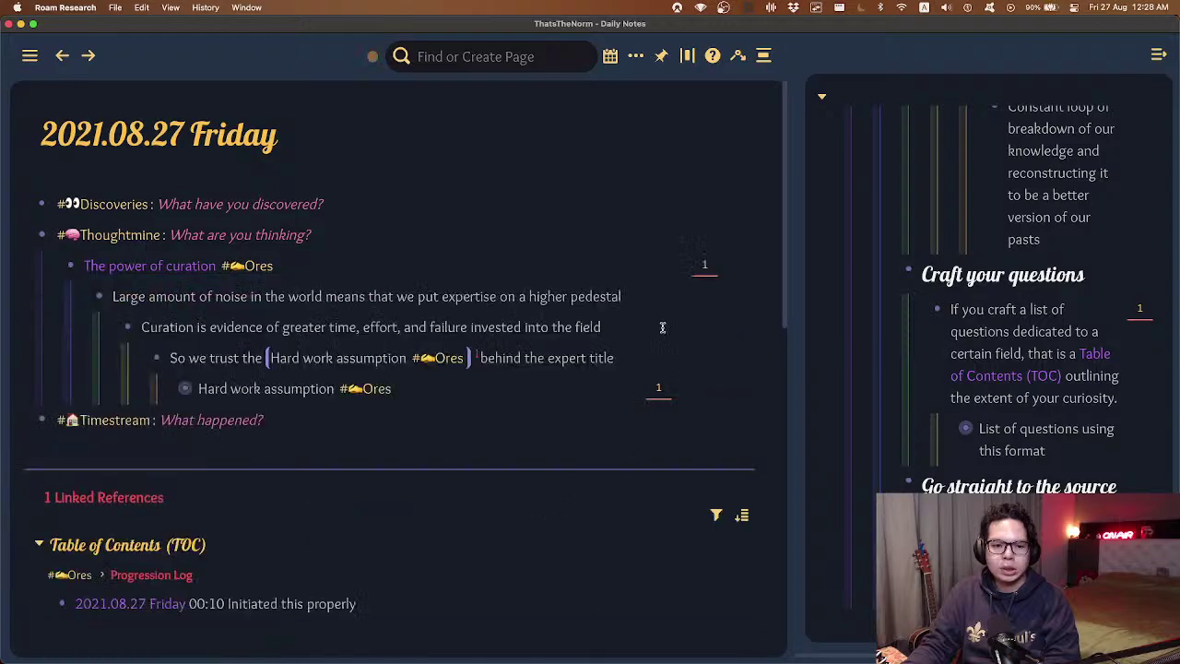
- Add a block reference to "Hard work assumption" as the first nested bullet under Friday's Thoughtmine
scroll(1020, 263, "up", 5)
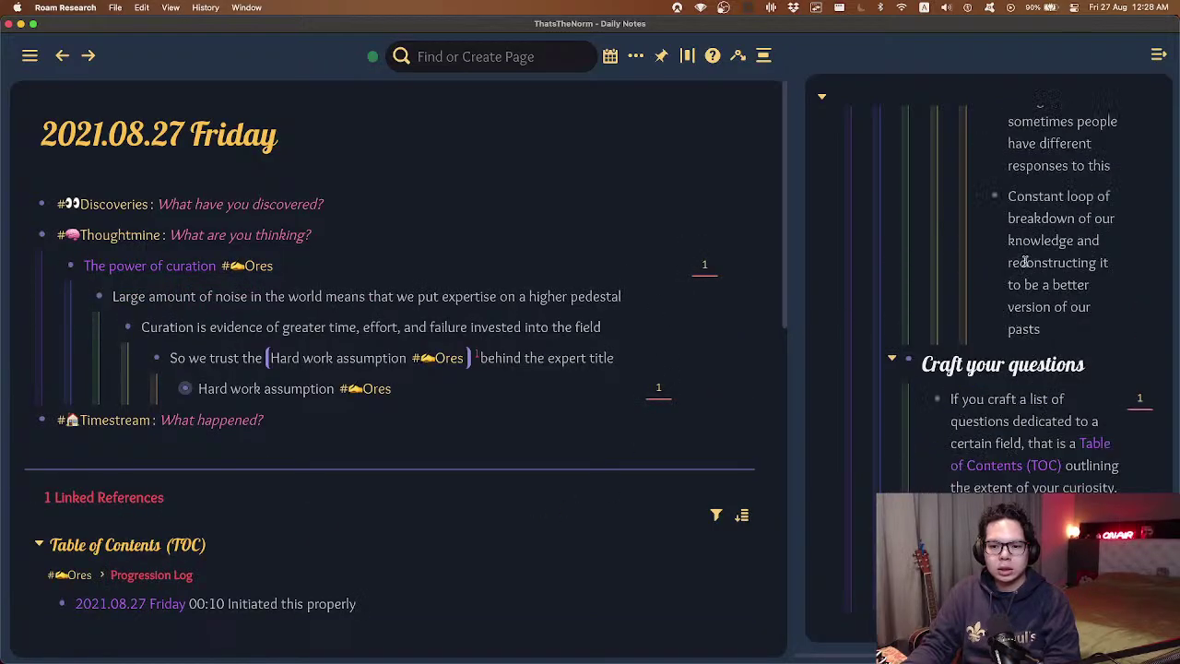
scroll(1079, 198, "up", 10)
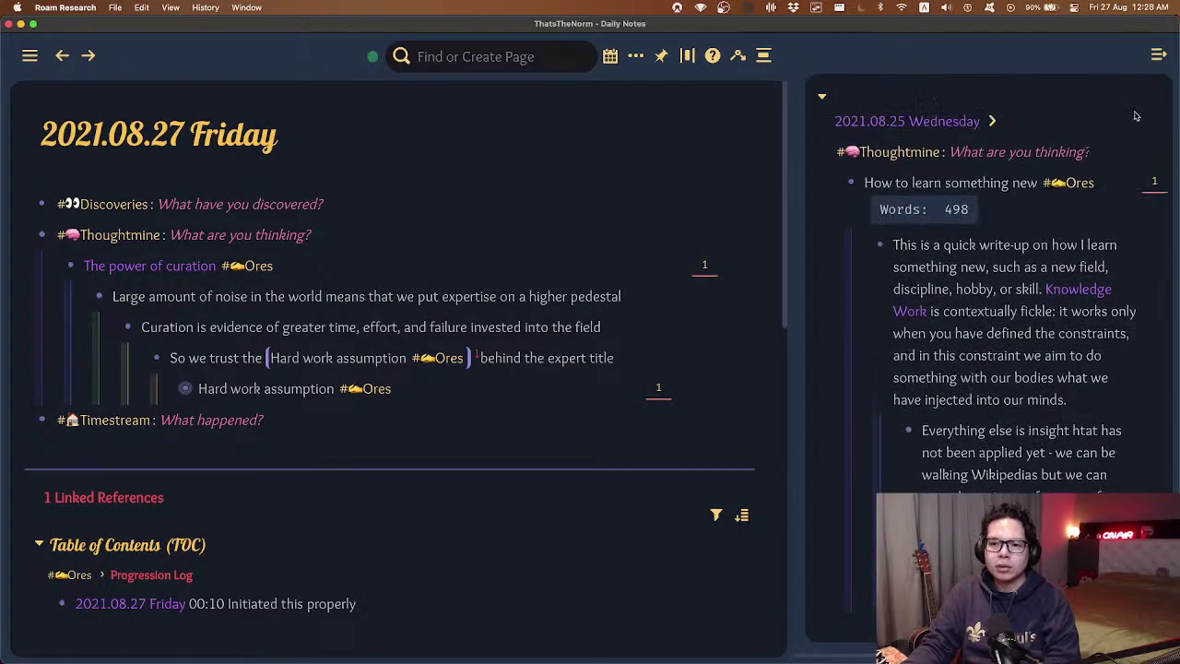
left_click(290, 388)
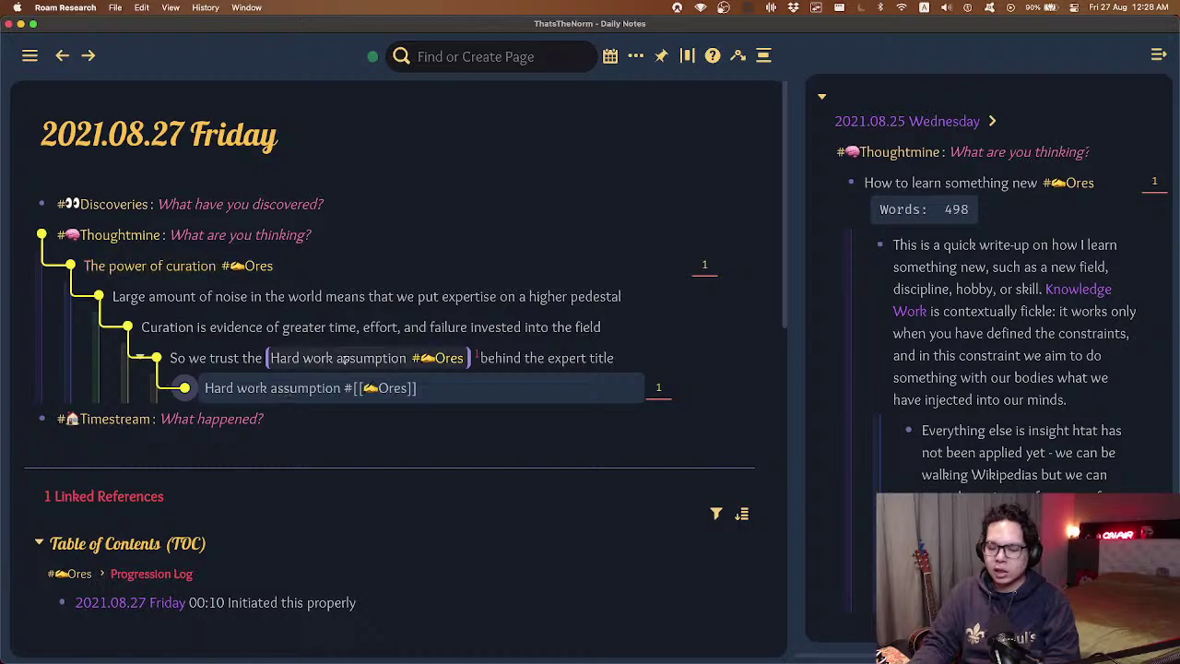
key("Escape")
key("f")
key("2")
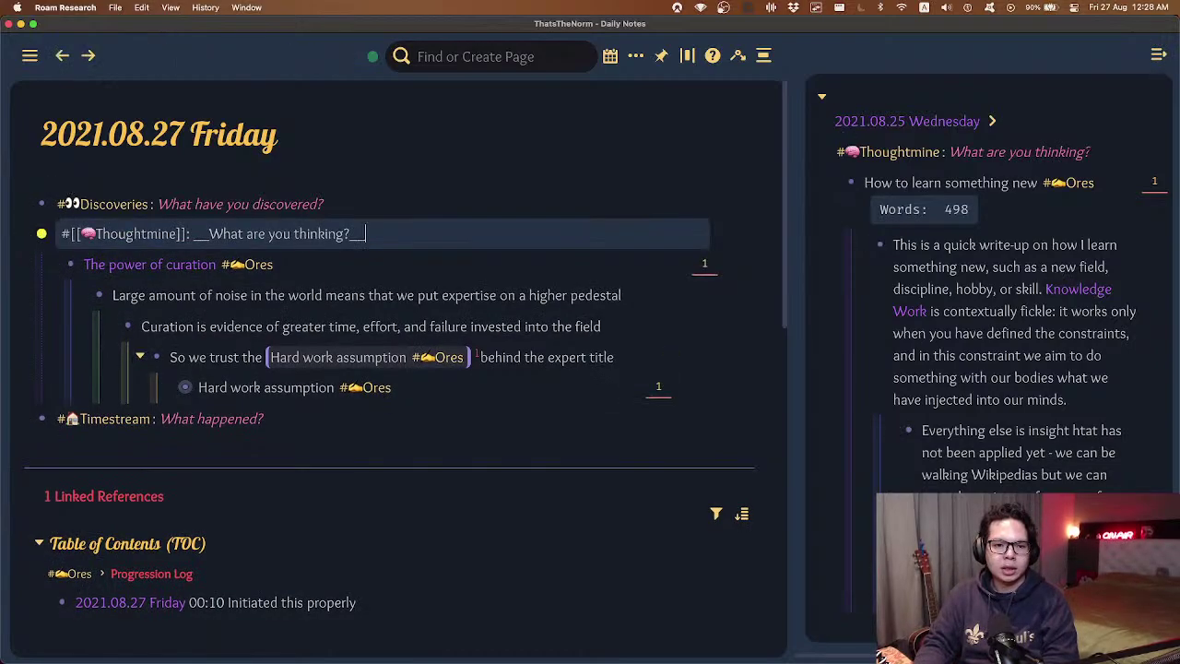
key("End")
key("Return")
type("((9FW_TuoJ))")
key("Escape")
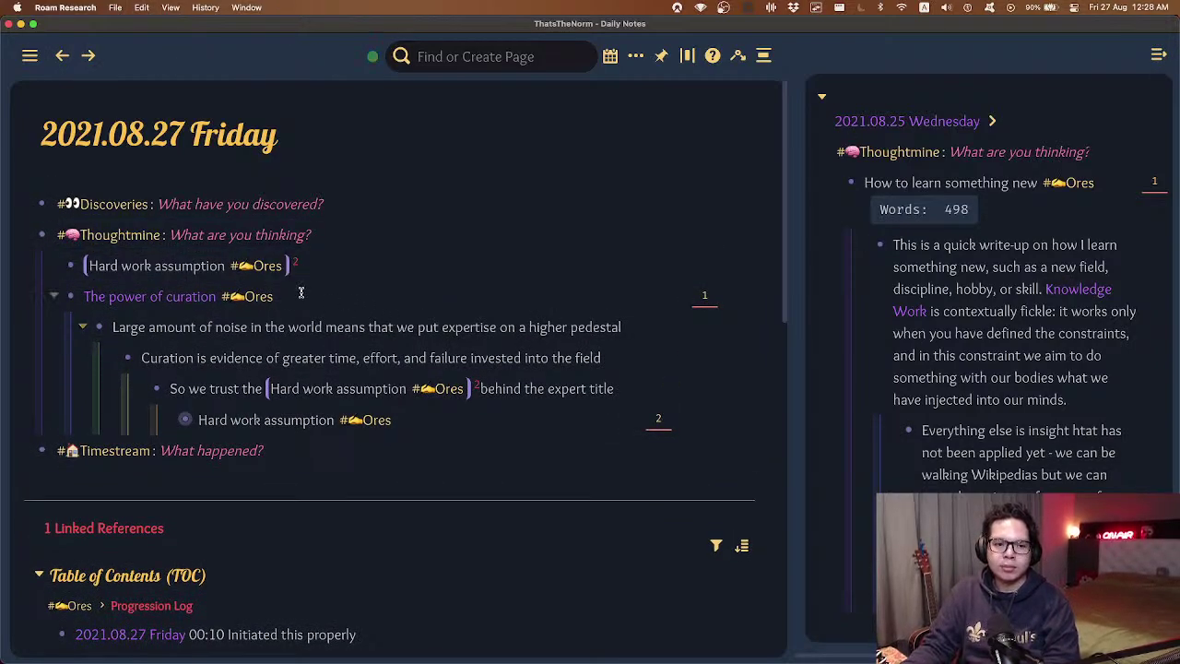
- Open the "How to learn something new" write-up in the main view without the sidebar, at its "Go straight to the source" section
left_click(1019, 184)
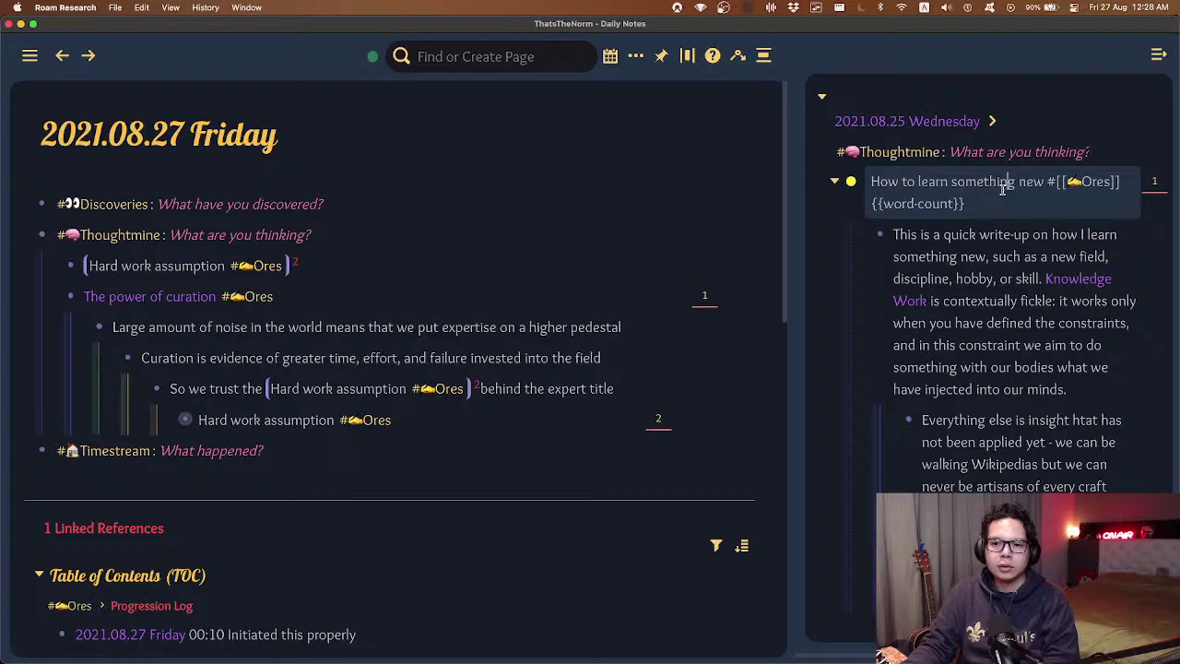
left_click(1079, 159)
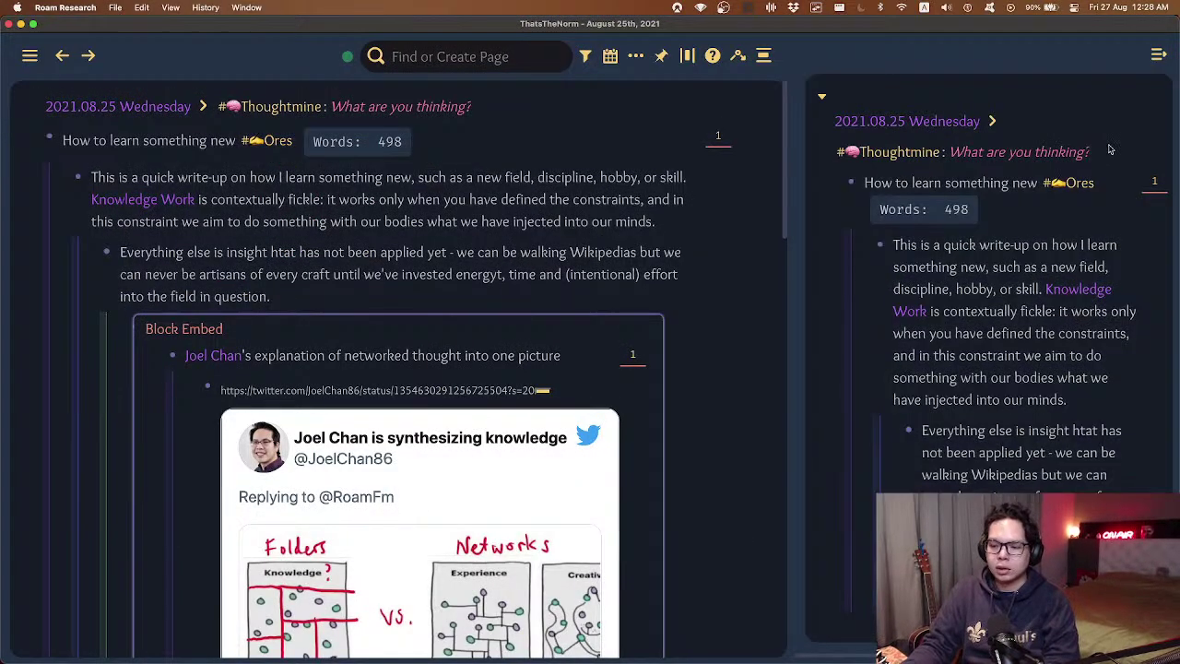
key("super+slash")
scroll(601, 177, "down", 10)
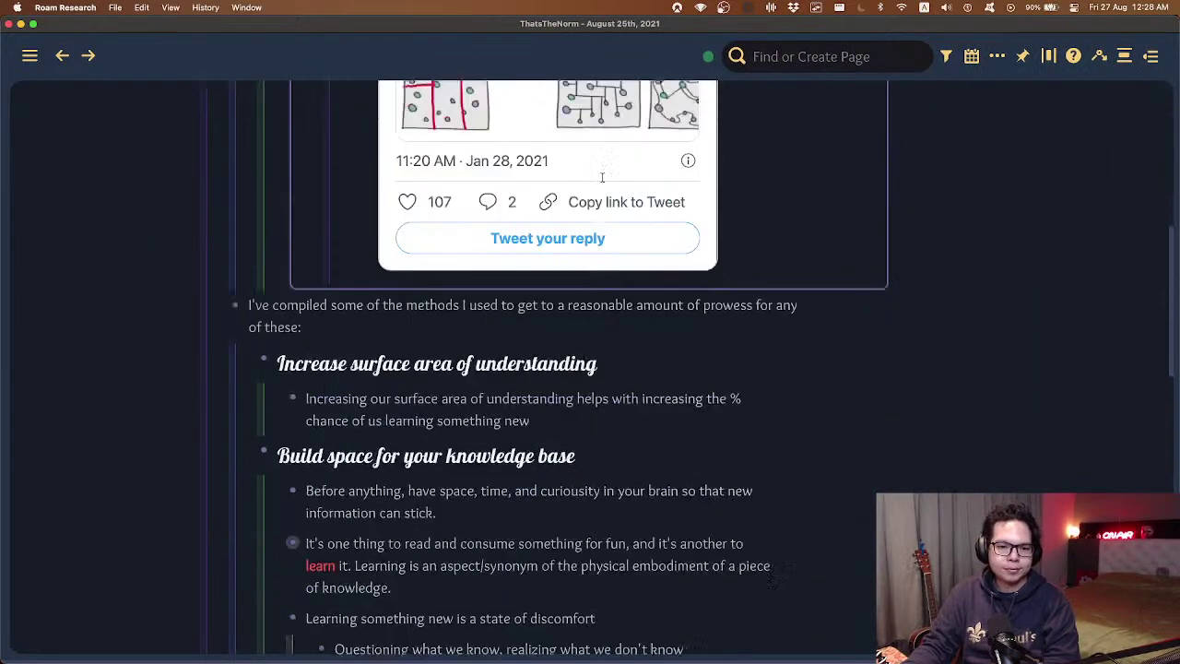
scroll(602, 177, "down", 5)
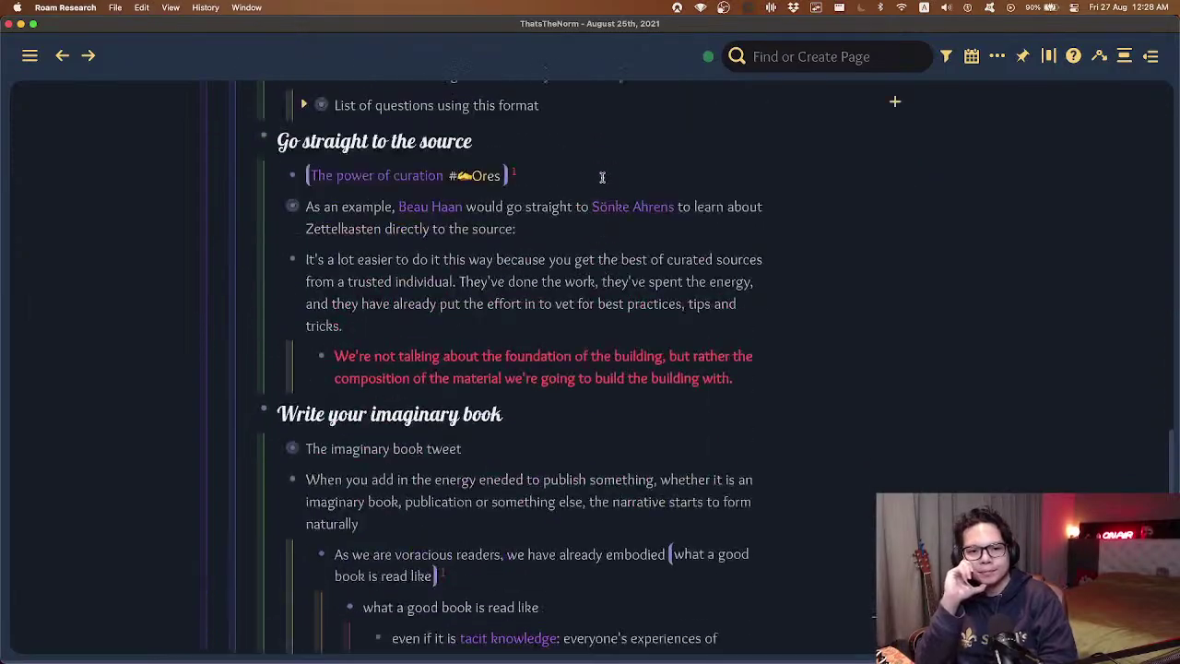
- Add a bullet below the "The power of curation" reference: "A good shortcut to learning somethign new is finding the right individual to learn it from."
key("f")
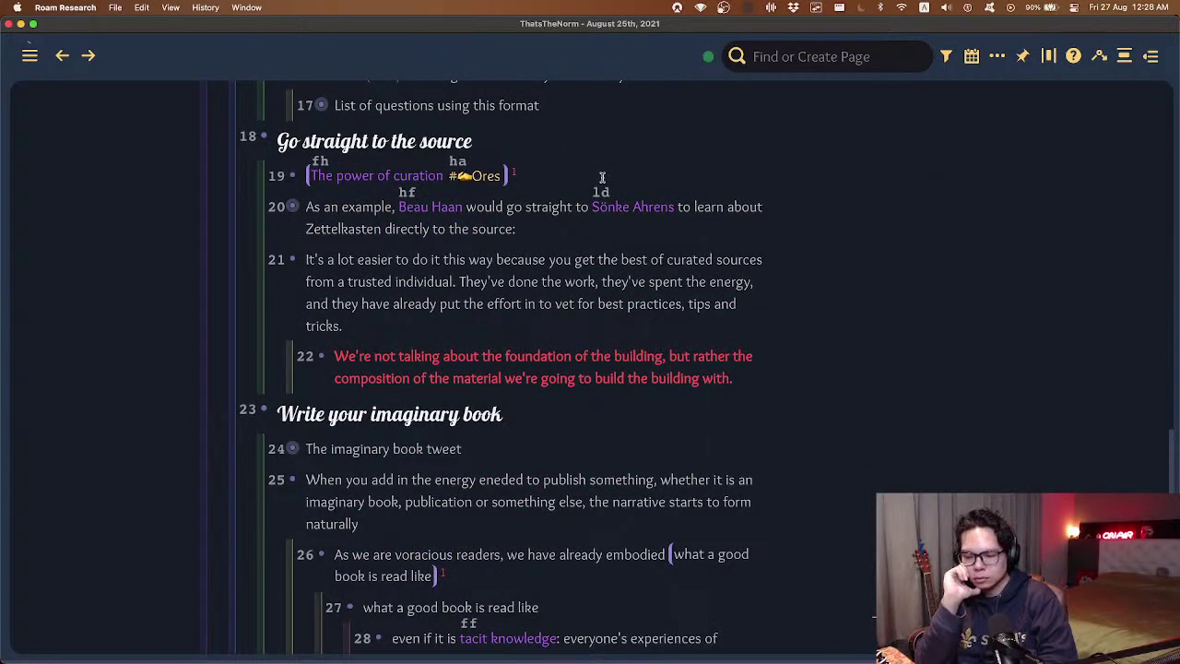
key("f")
key("h")
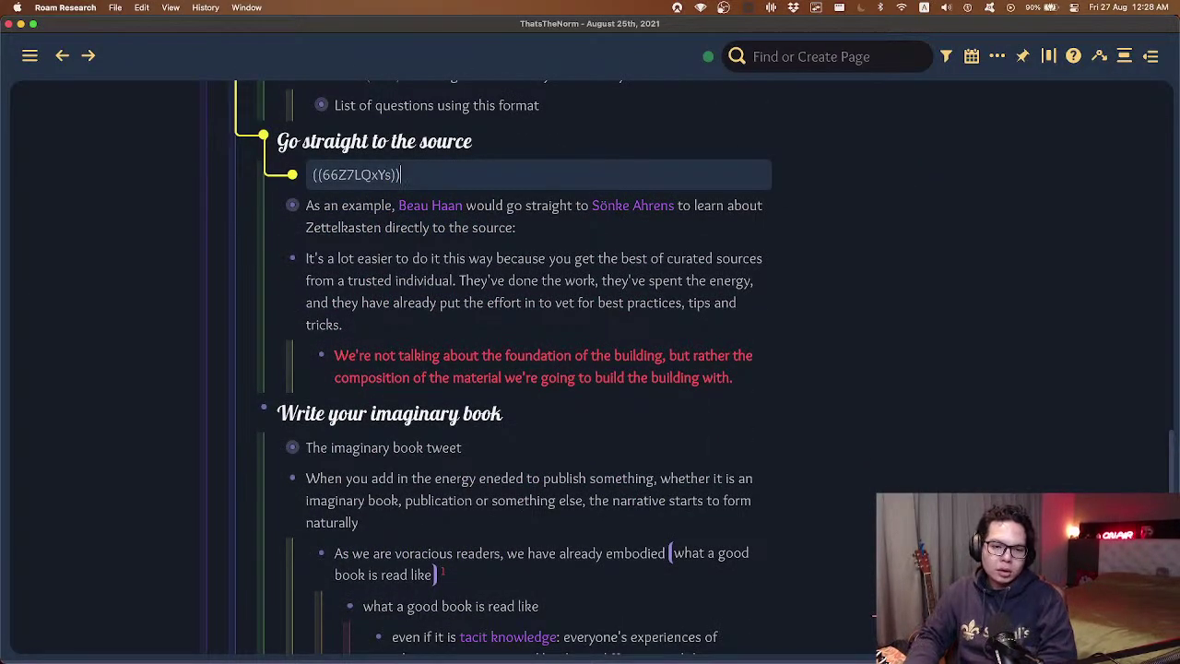
key("Up")
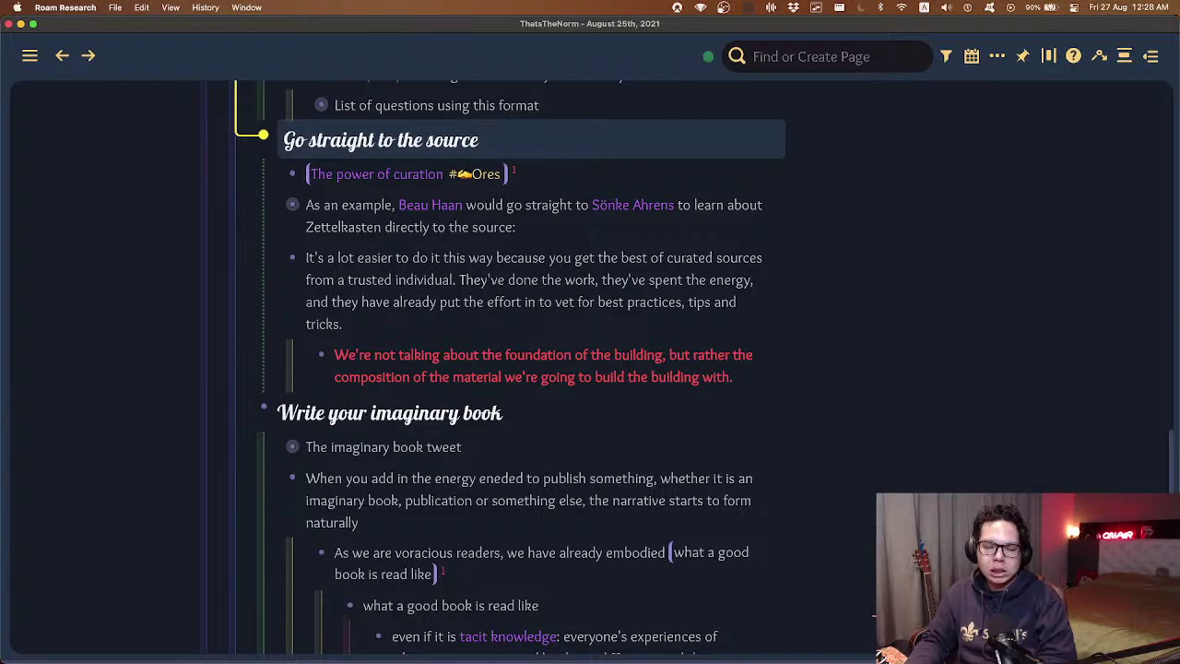
left_click(400, 174)
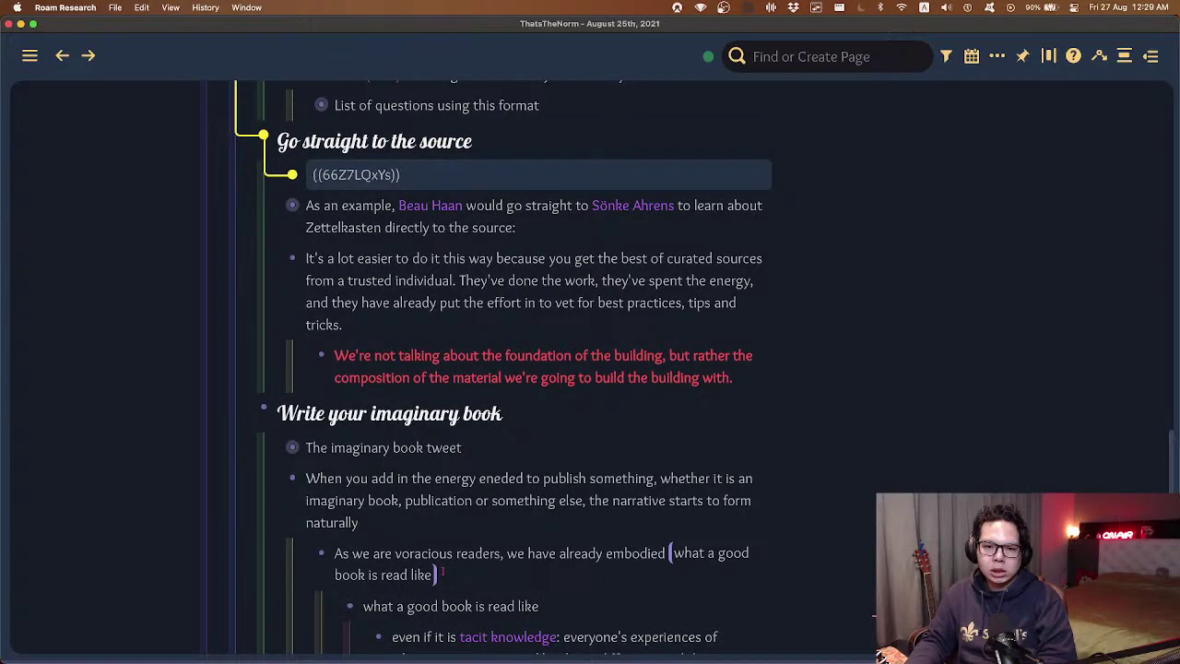
key("Return")
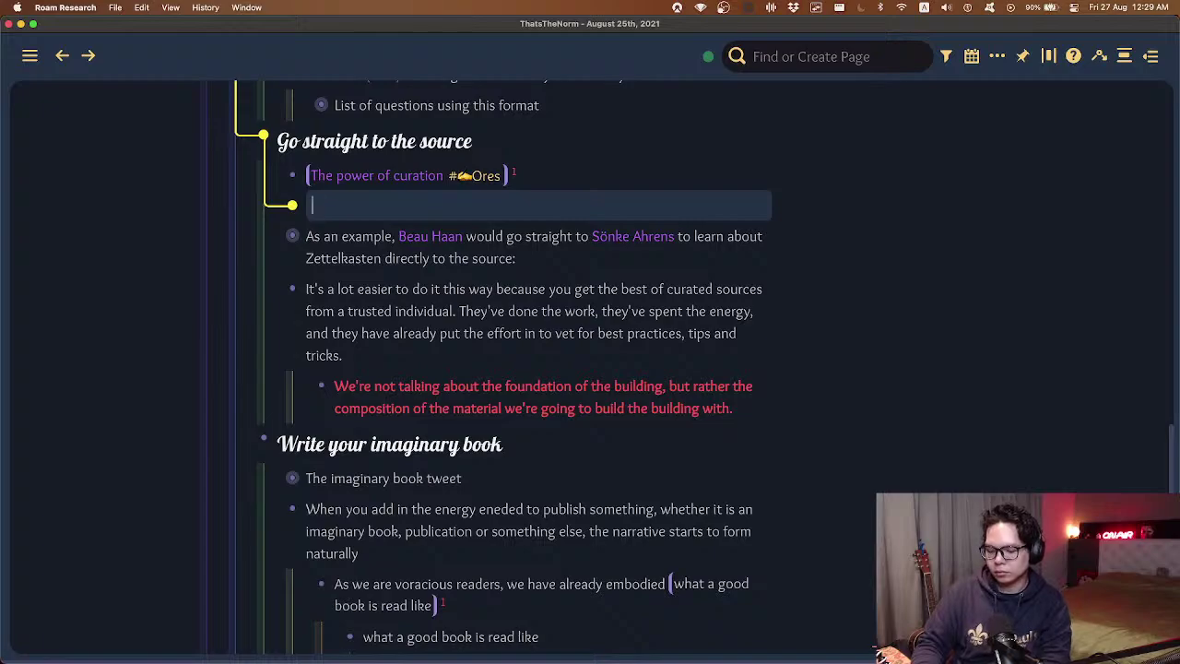
type("A good shortcut to learn")
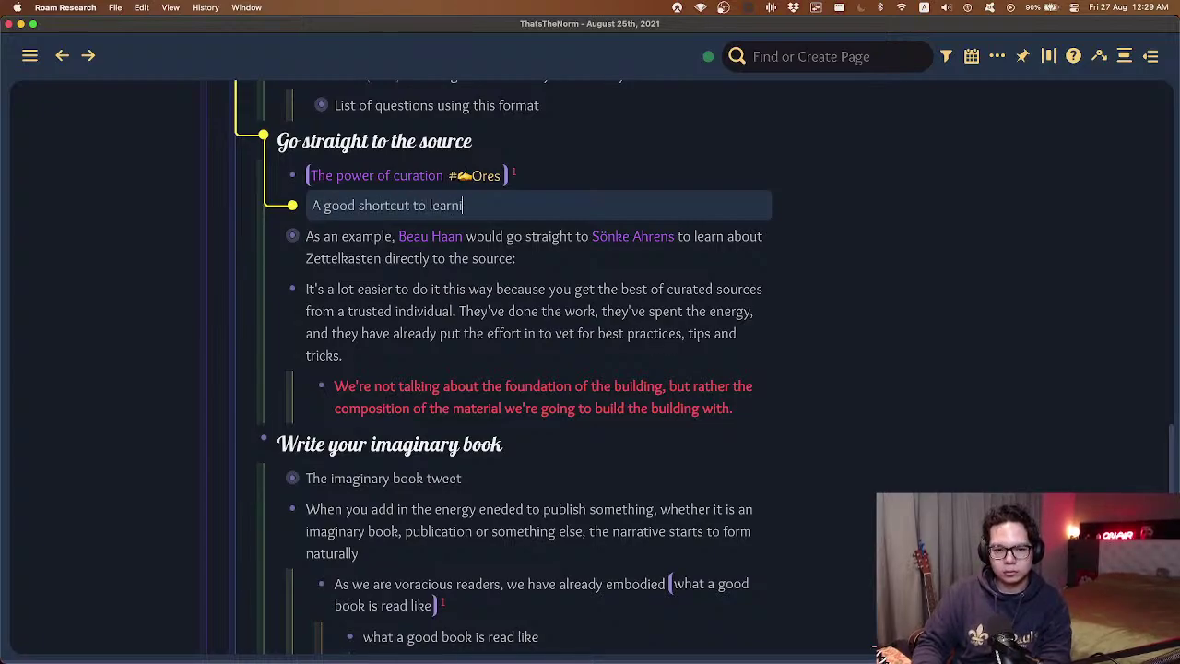
type("ing somethign new is ")
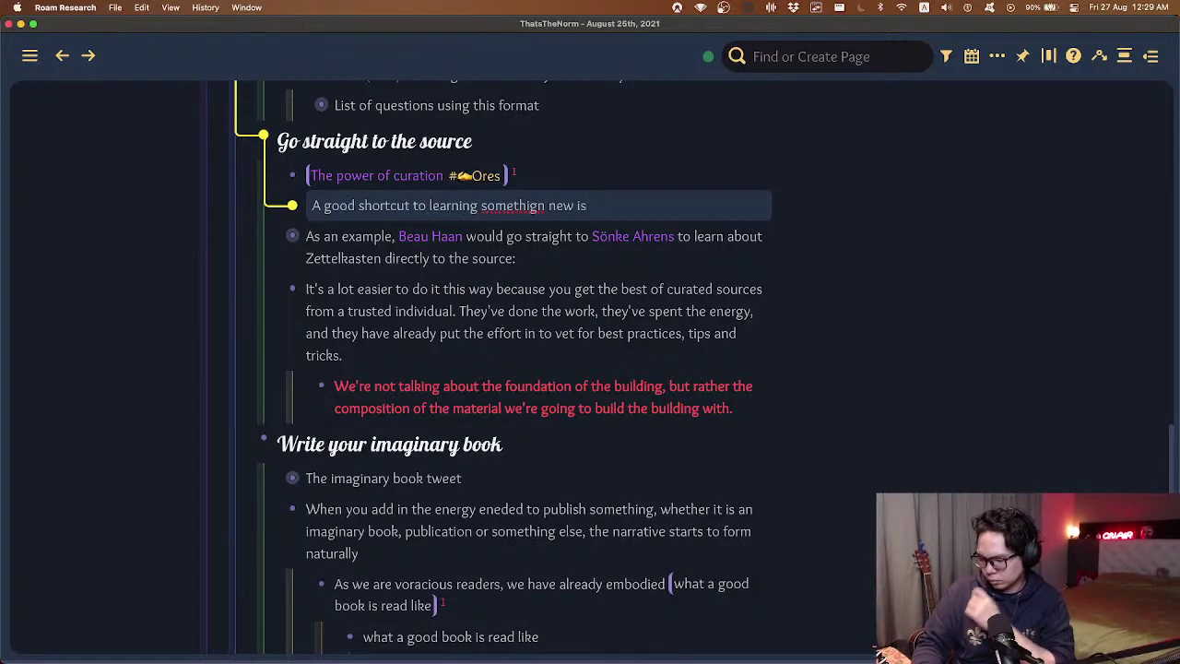
type("find")
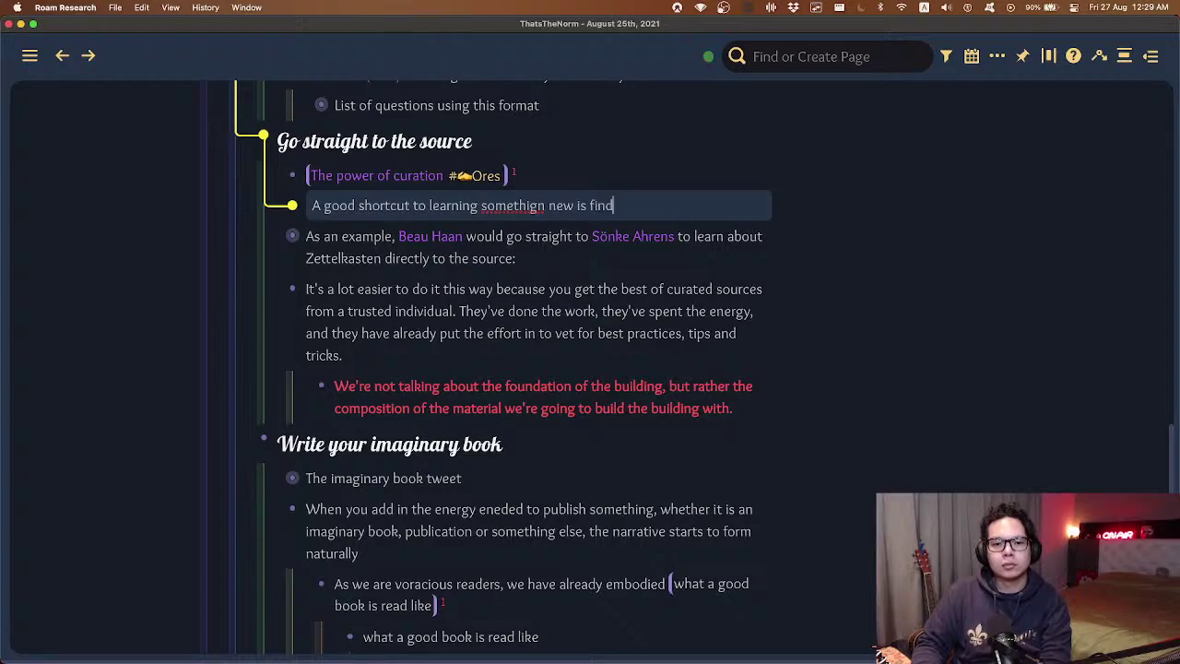
type("ing the right individual to ")
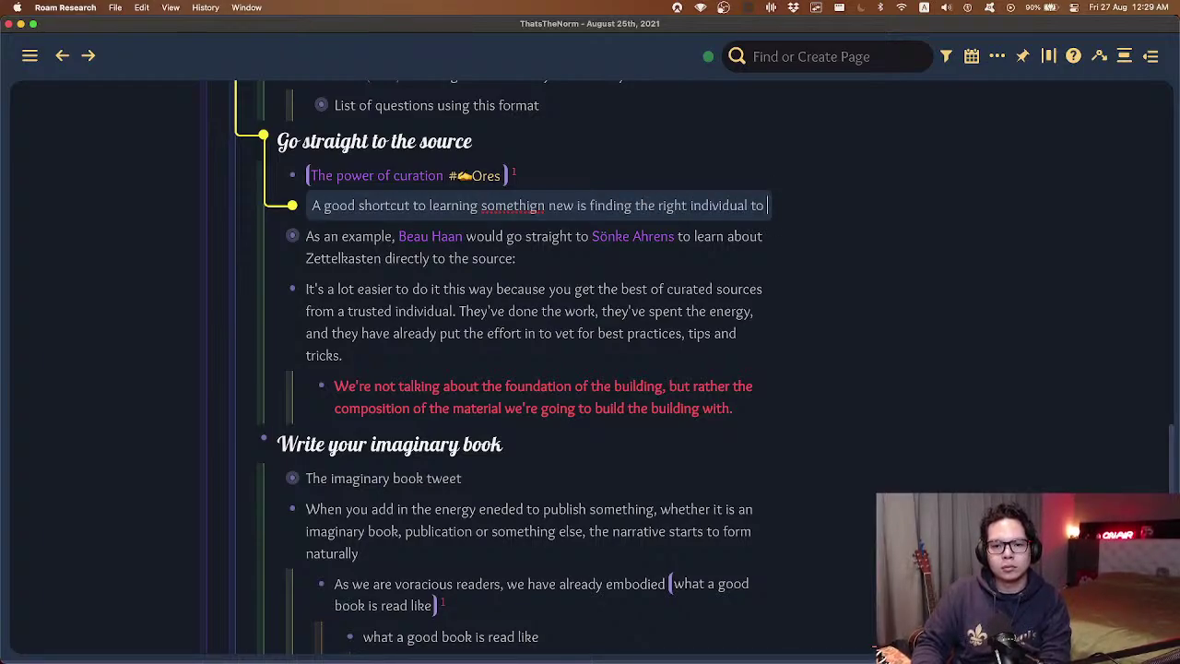
type("learn it from. ")
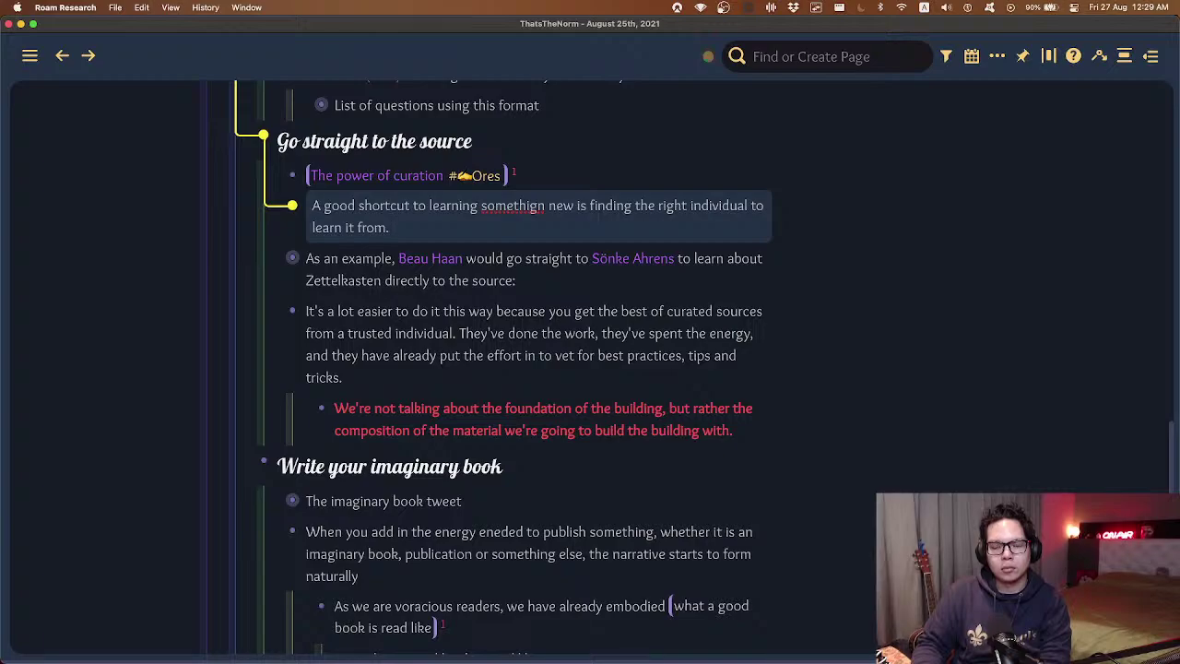
- Continue the new shortcut bullet with "This is how we can gain an advantage through curation."
type("This ")
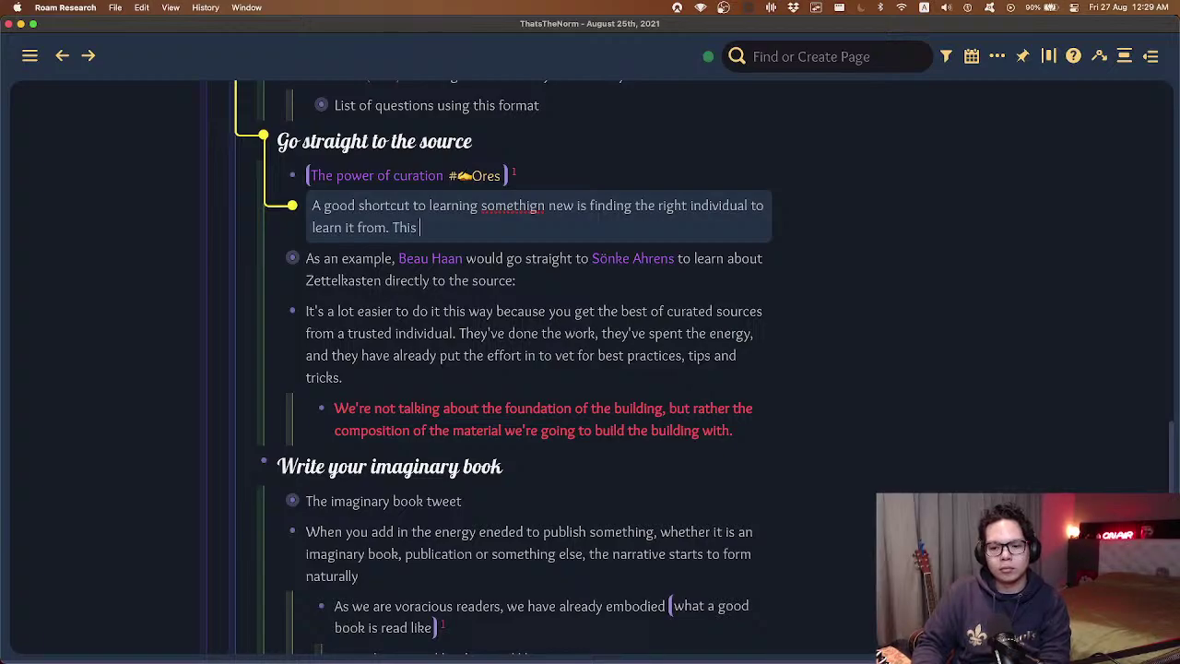
type("is how we can gain an ")
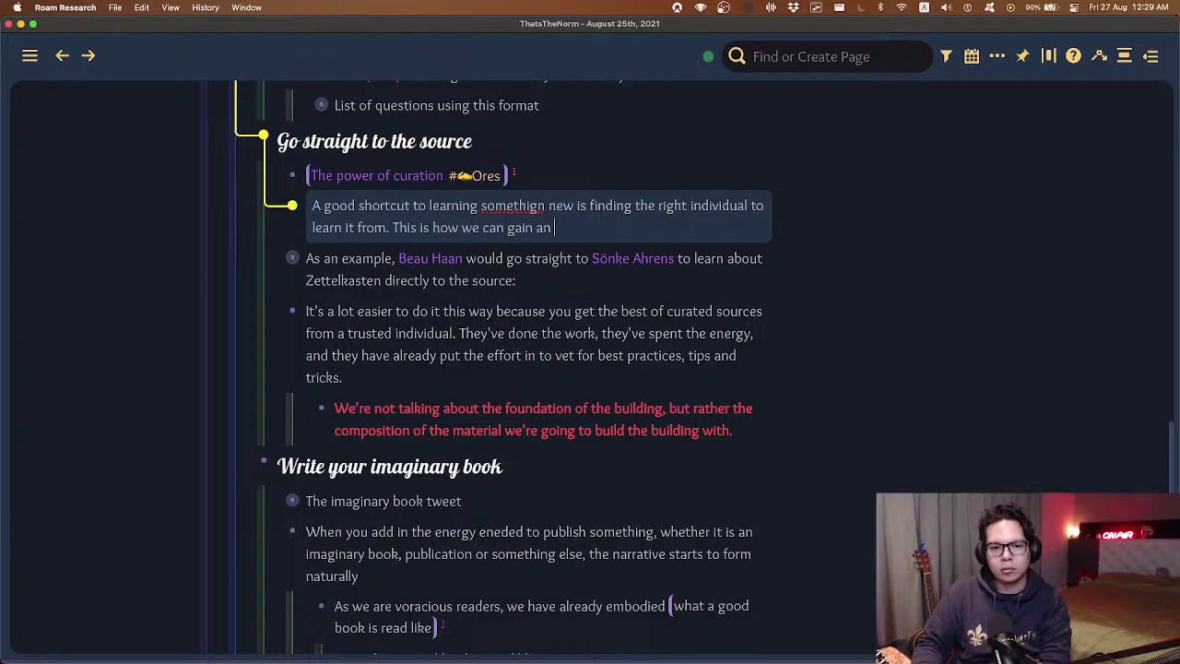
type("advantage through curation.")
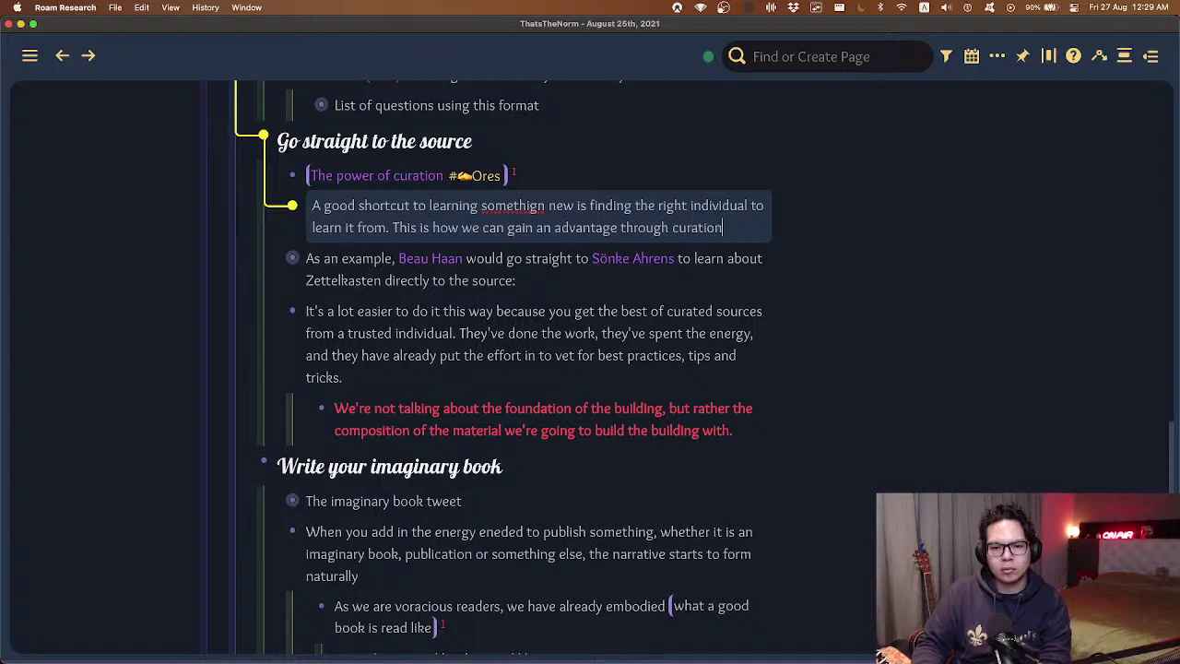
key("Up")
key("Up")
key("shift+Up")
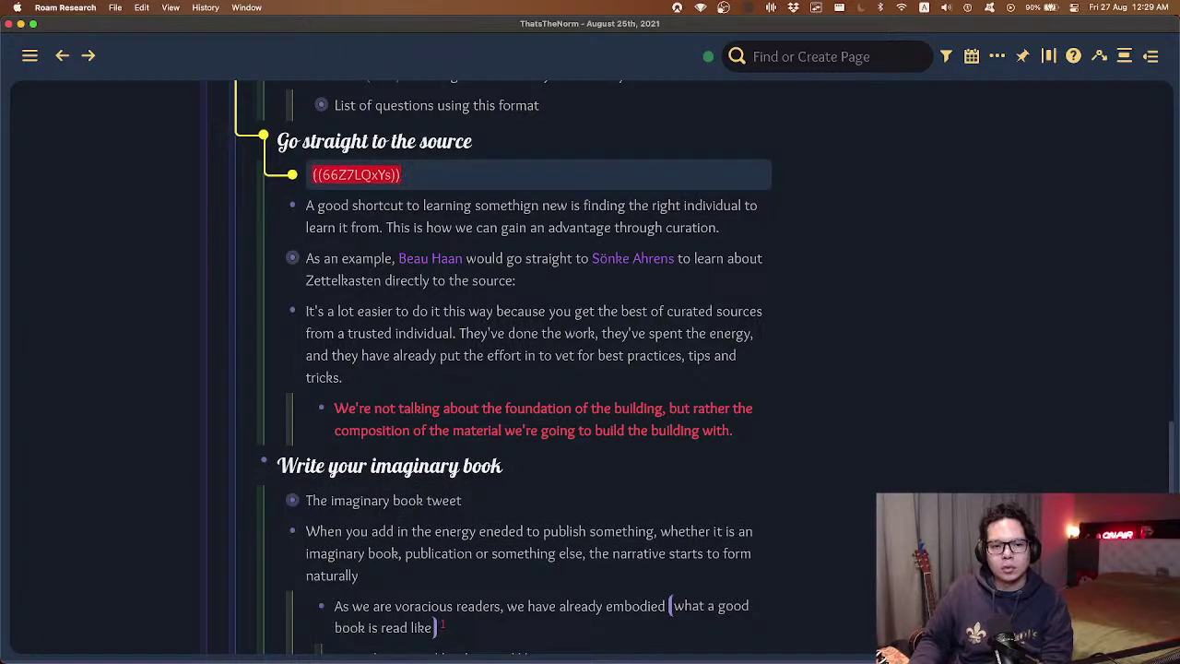
key("Down")
left_click(728, 205)
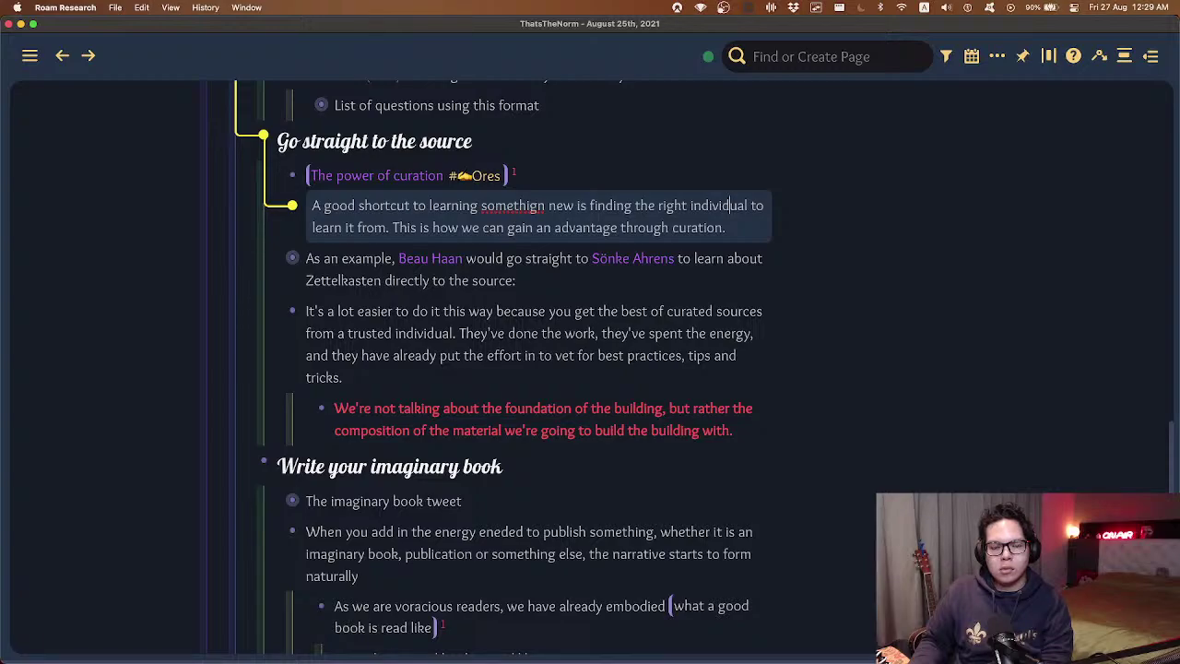
- Open the referenced block "The power of curation" in the sidebar and look over it alongside the write-up pane
right_click(433, 175)
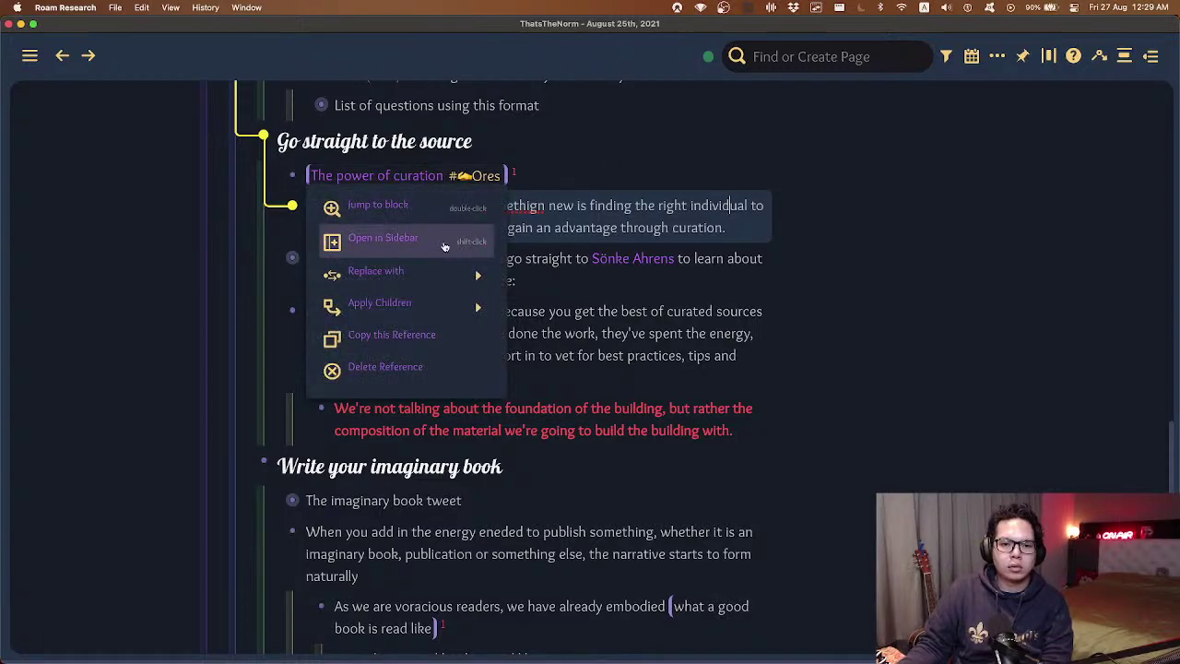
left_click(424, 247)
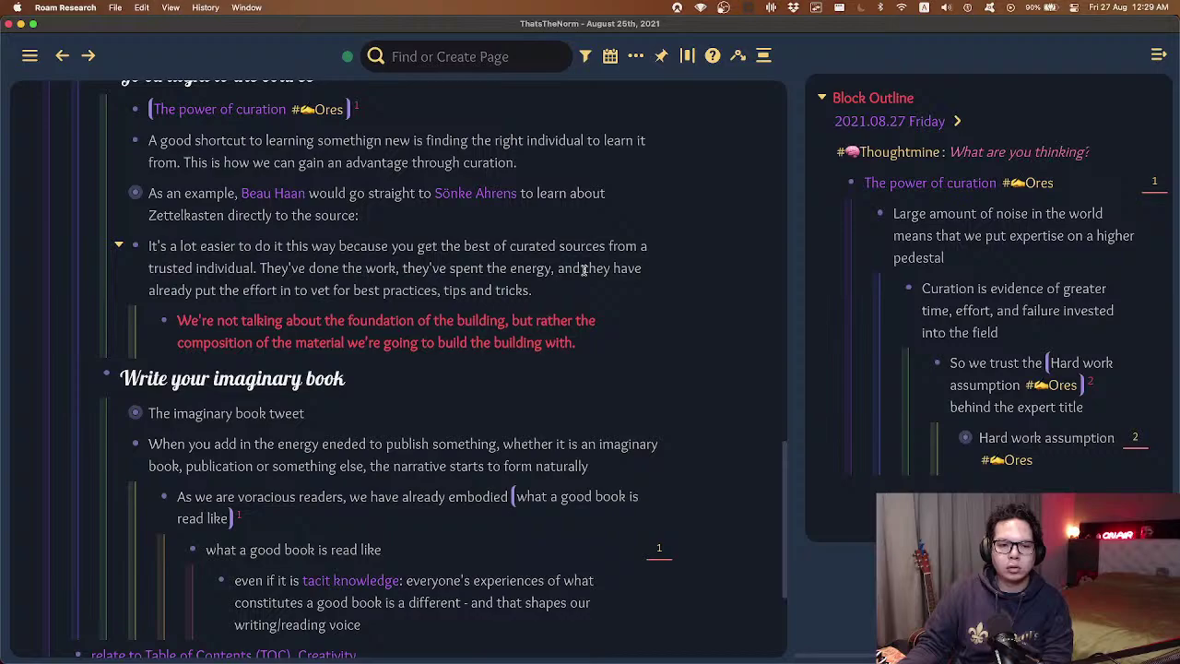
scroll(1103, 102, "right", 5)
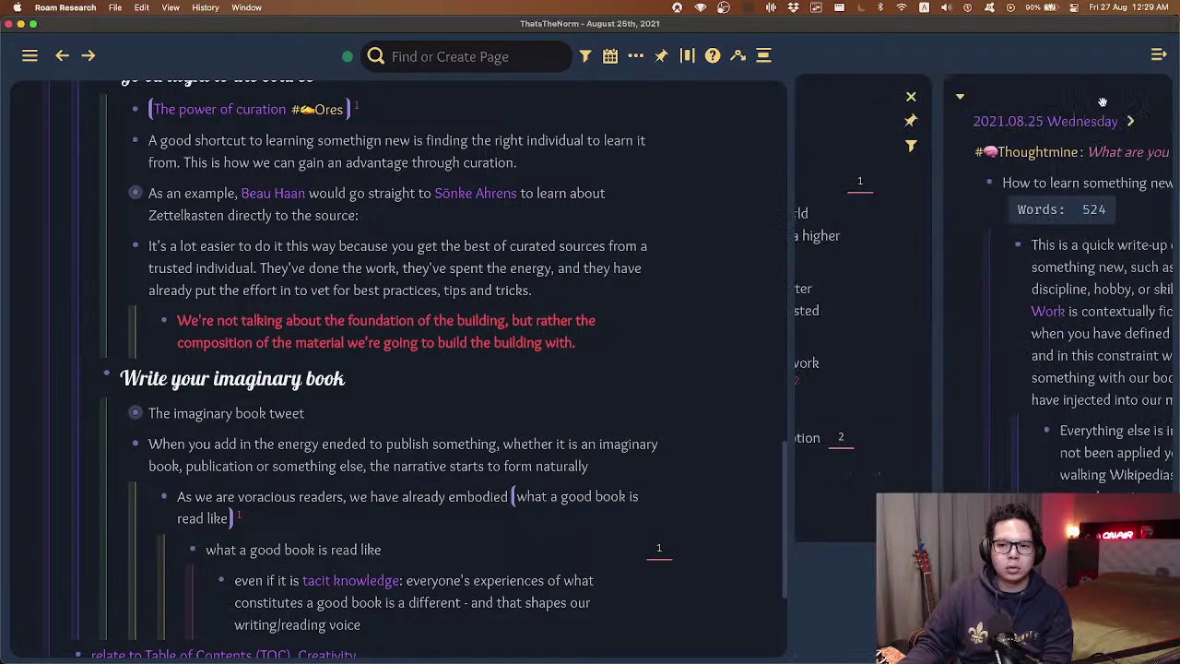
scroll(1097, 106, "left", 2)
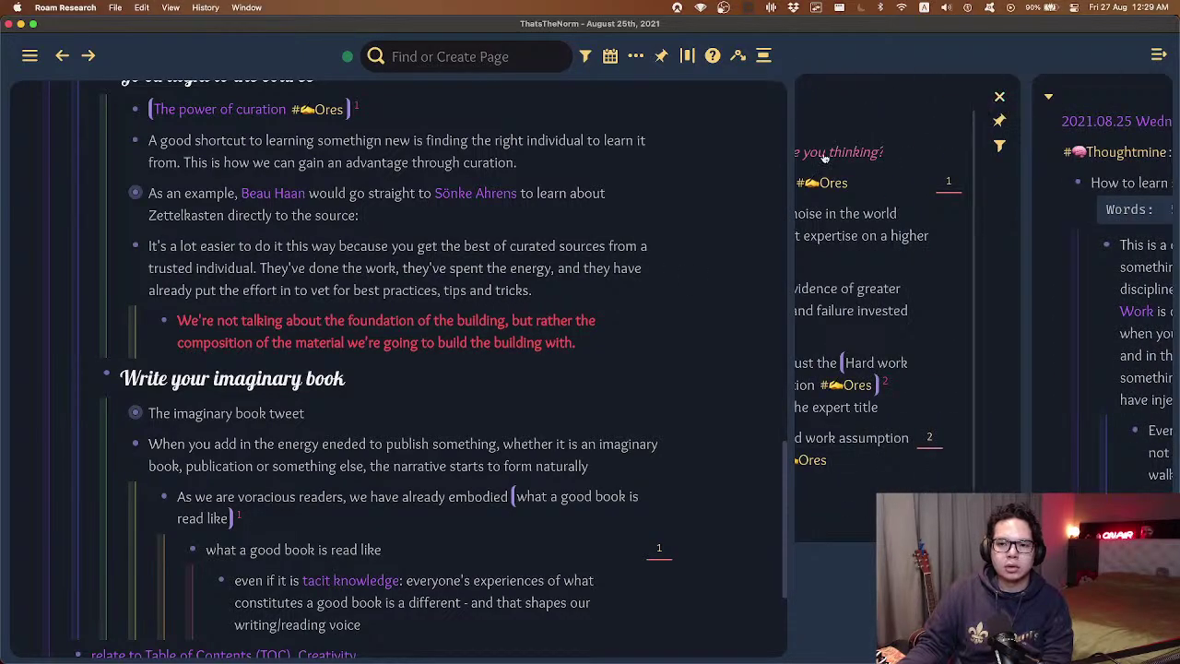
scroll(823, 159, "left", 2)
scroll(1014, 119, "right", 4)
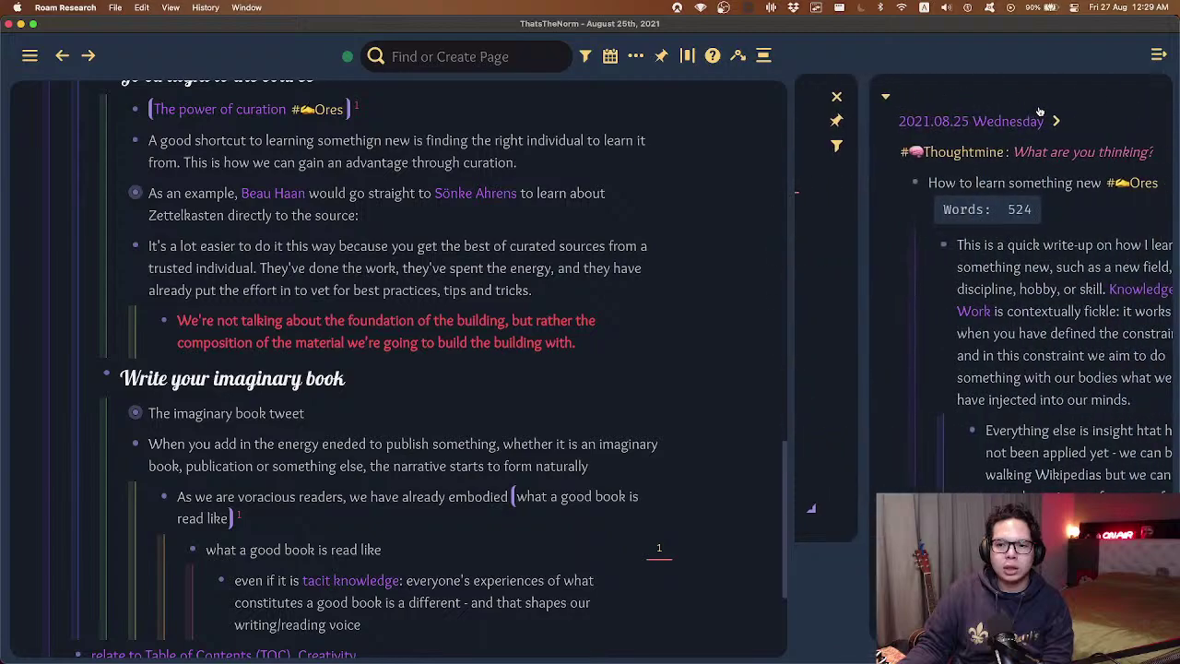
scroll(1040, 111, "right", 2)
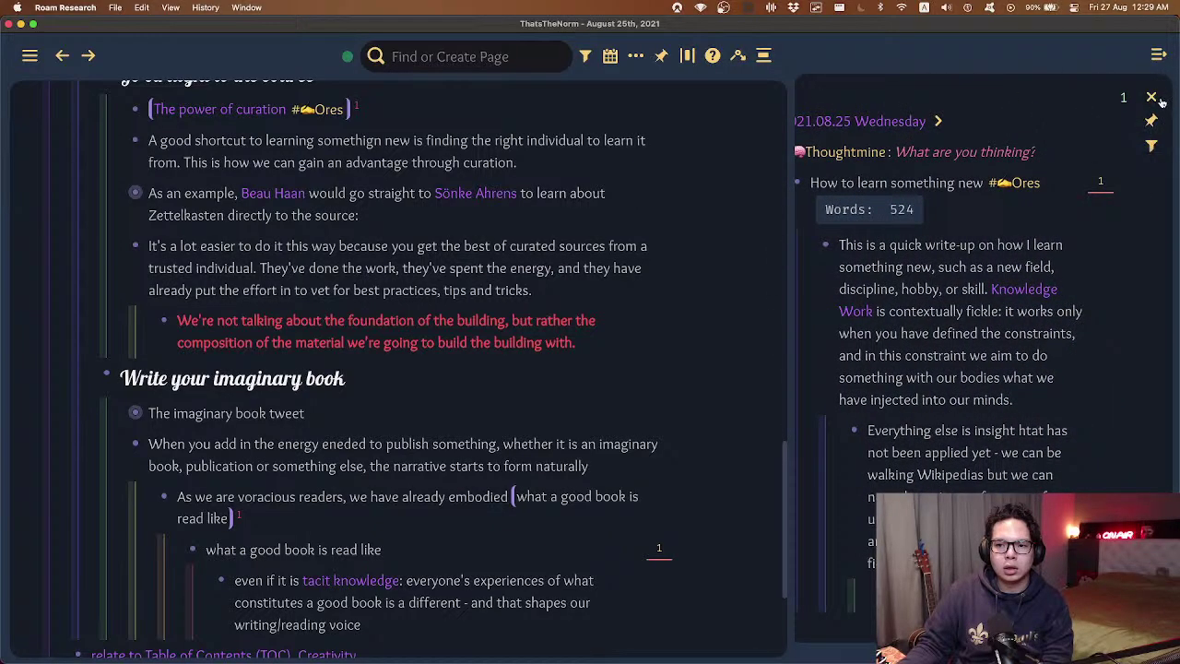
- Close both sidebar panes and return to editing the bullet about a good shortcut to learning
left_click(1151, 98)
left_click(1152, 101)
left_click(552, 199)
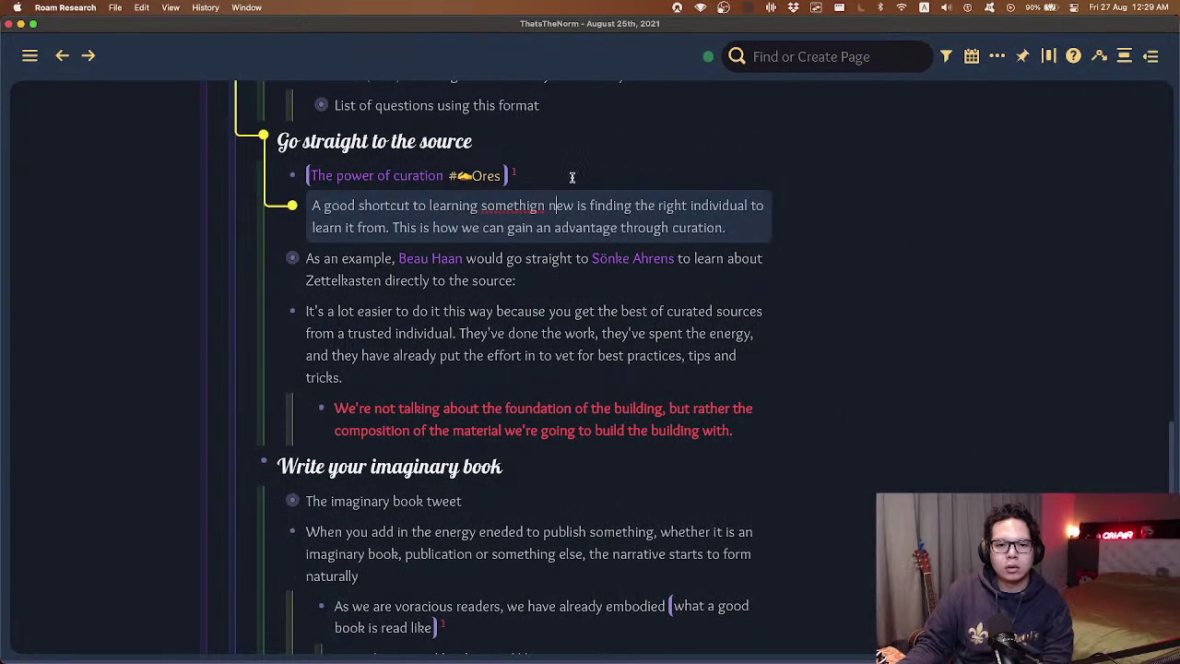
- Delete the block reference to "The power of curation" under the "Go straight to the source" heading
left_click(572, 177)
key("super+a")
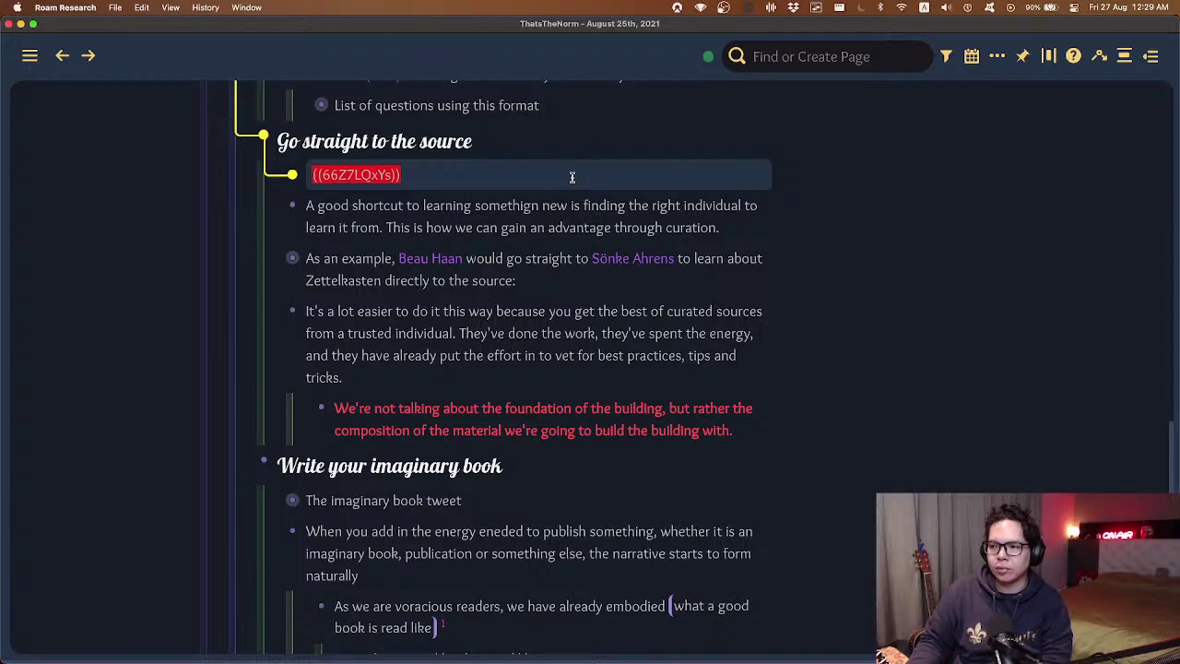
key("BackSpace")
key("BackSpace")
key("Escape")
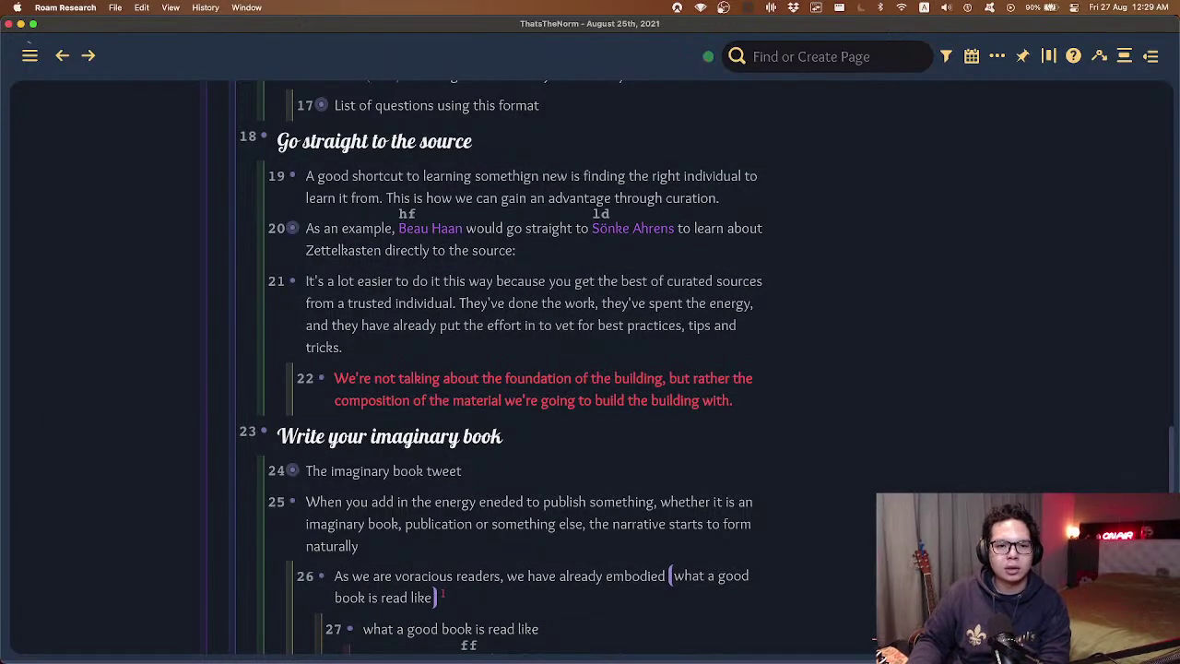
- Alias "an advantage through curation." to the page [[The power of curation]] and nest the two following bullets under that shortcut bullet
left_click_drag(727, 196, 537, 197)
type("[")
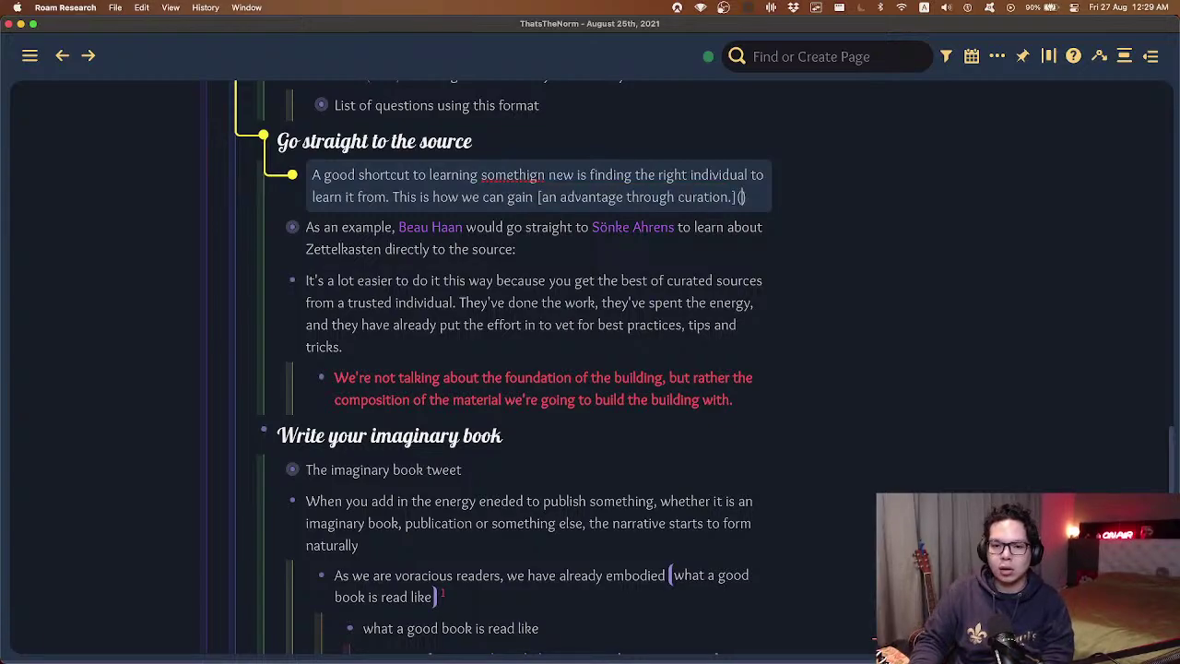
type("([[power of cur")
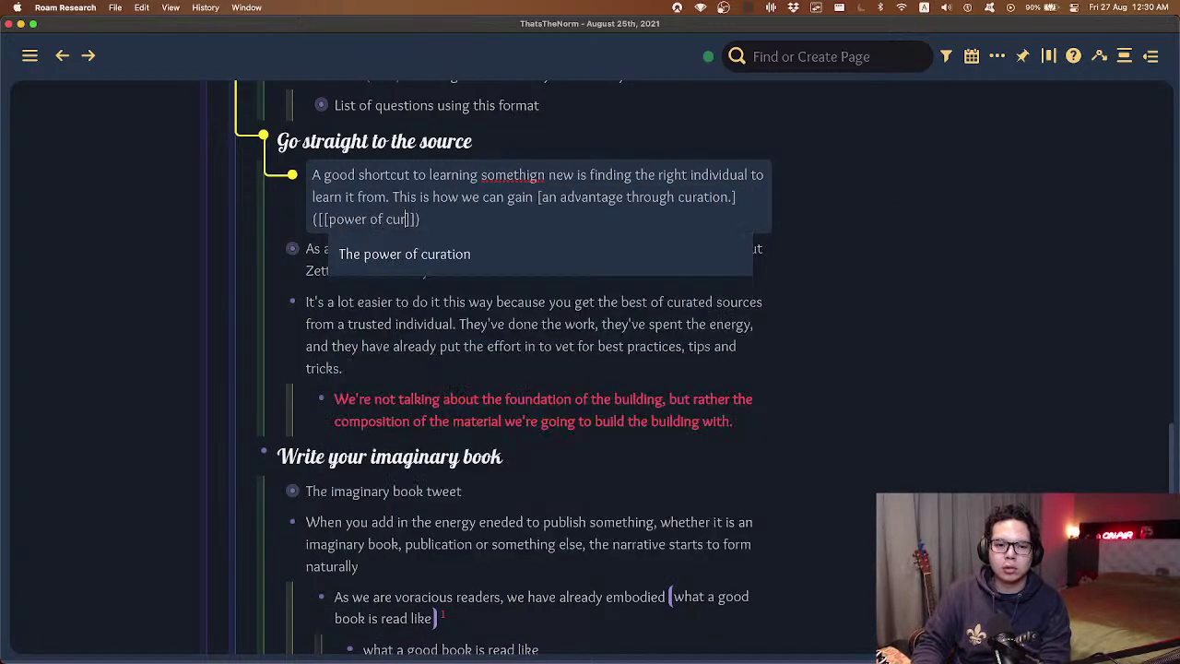
key("Return")
key("Escape")
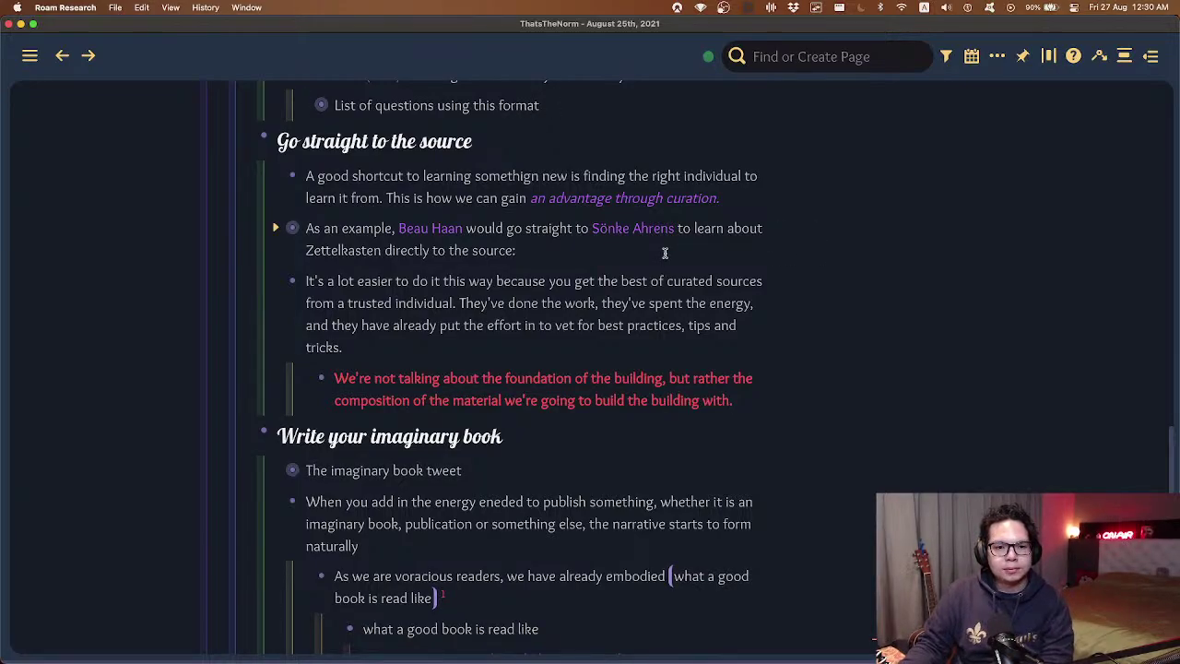
left_click_drag(665, 252, 680, 315)
key("Tab")
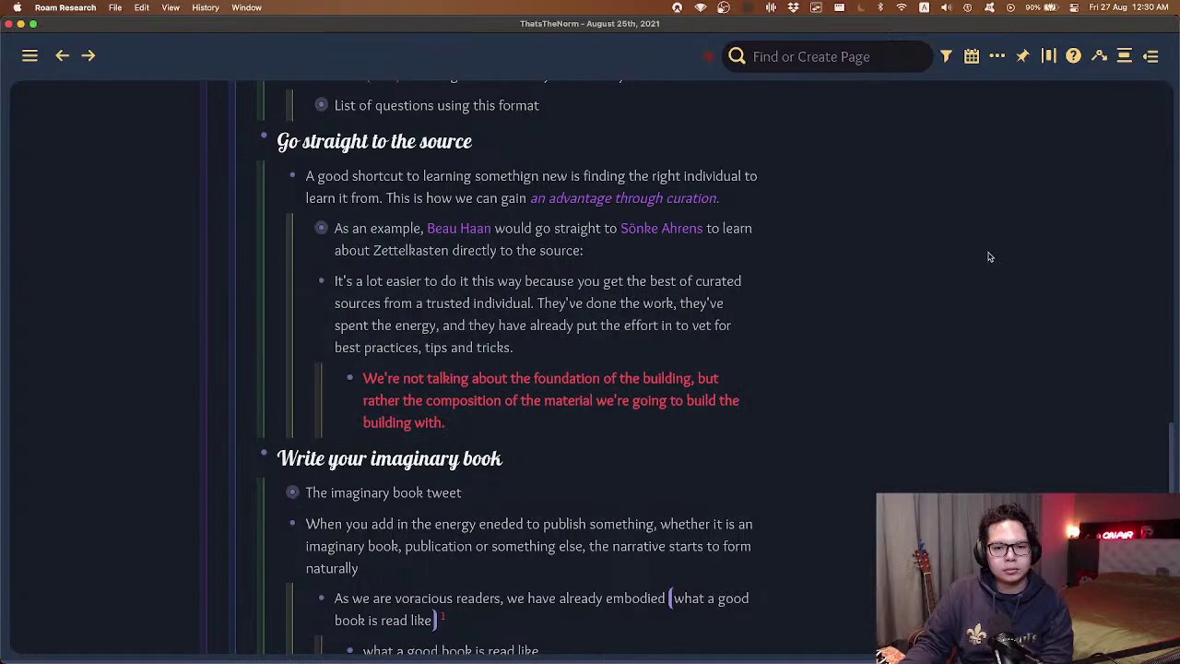
- Collapse the bullet starting "I've compiled some of the methods I used" to hide its sections
scroll(378, 221, "down", 5)
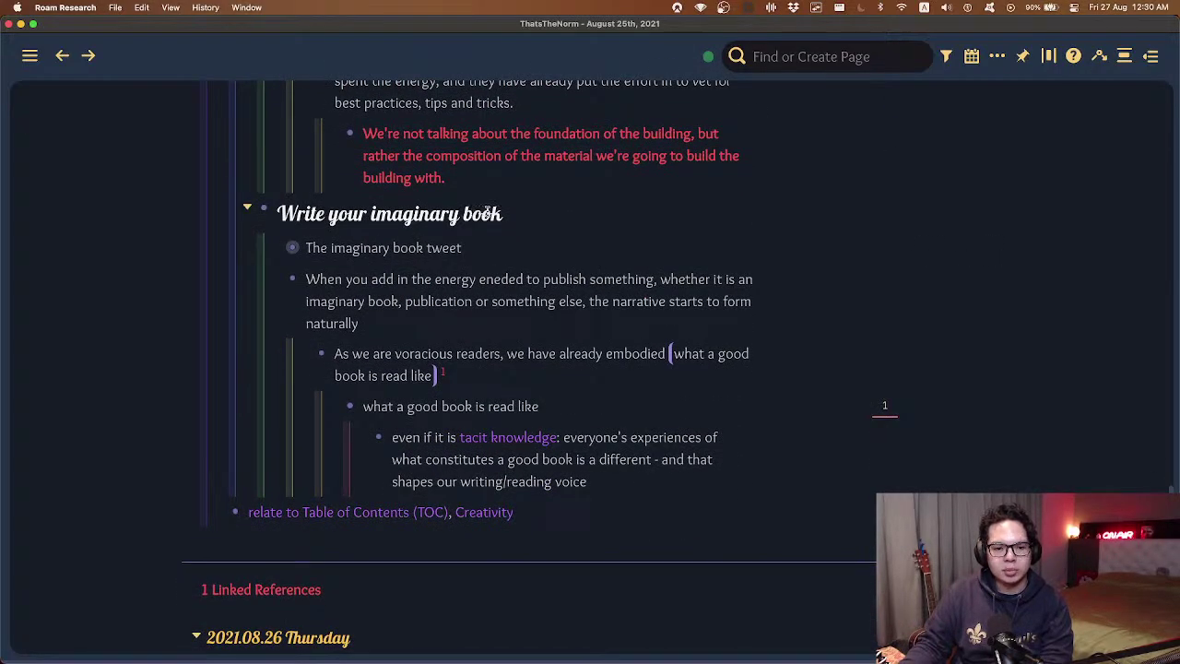
scroll(493, 211, "up", 14)
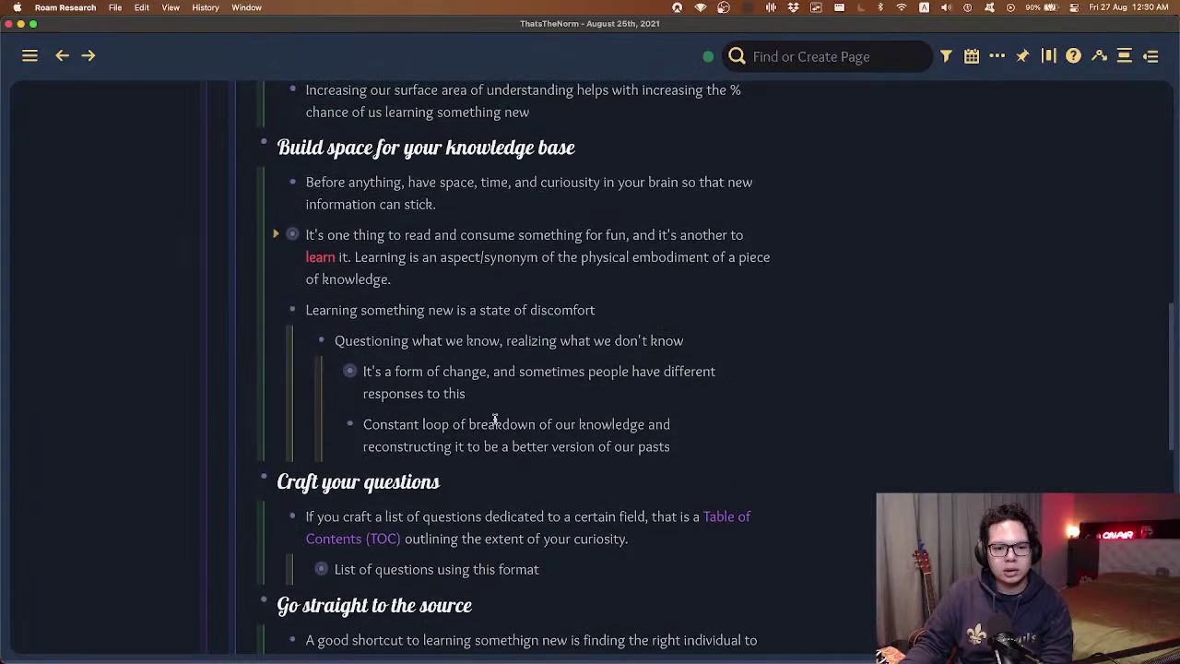
scroll(455, 469, "up", 6)
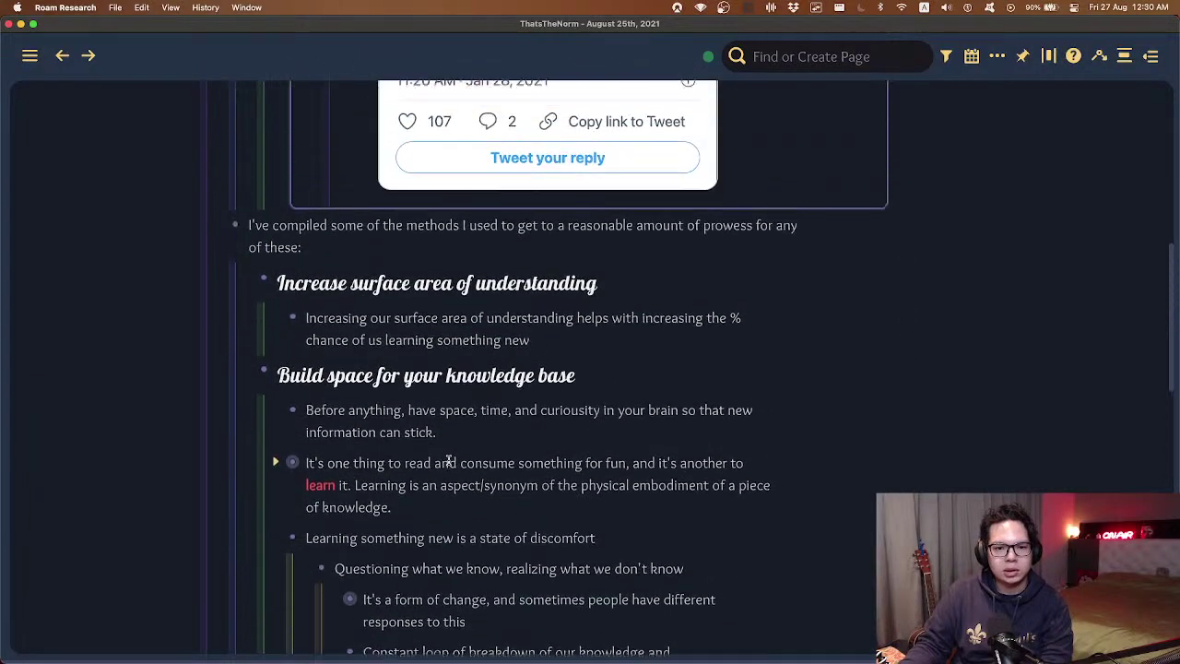
scroll(417, 339, "up", 12)
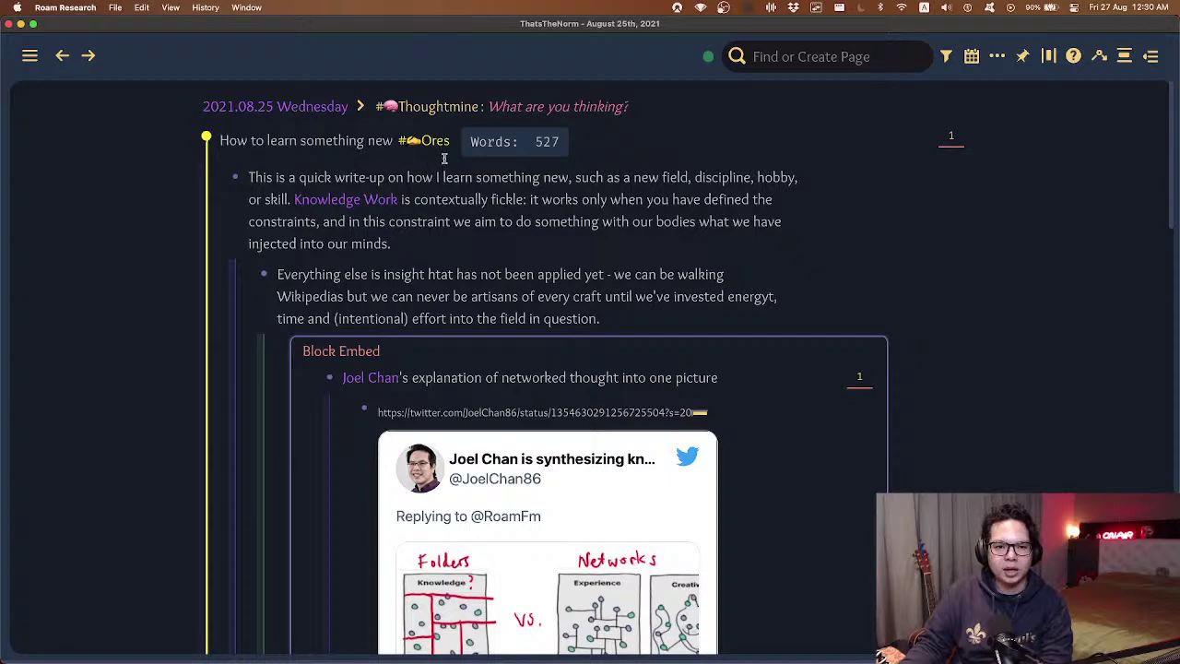
scroll(498, 226, "down", 17)
scroll(500, 226, "up", 5)
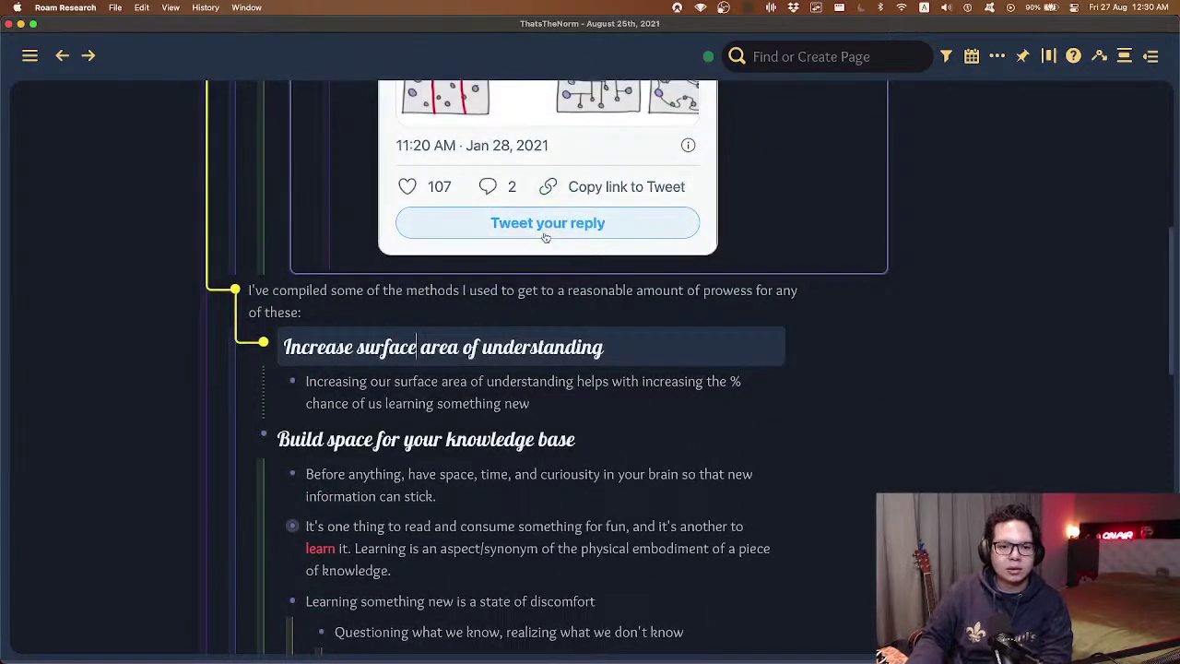
key("Up")
key("super+Up")
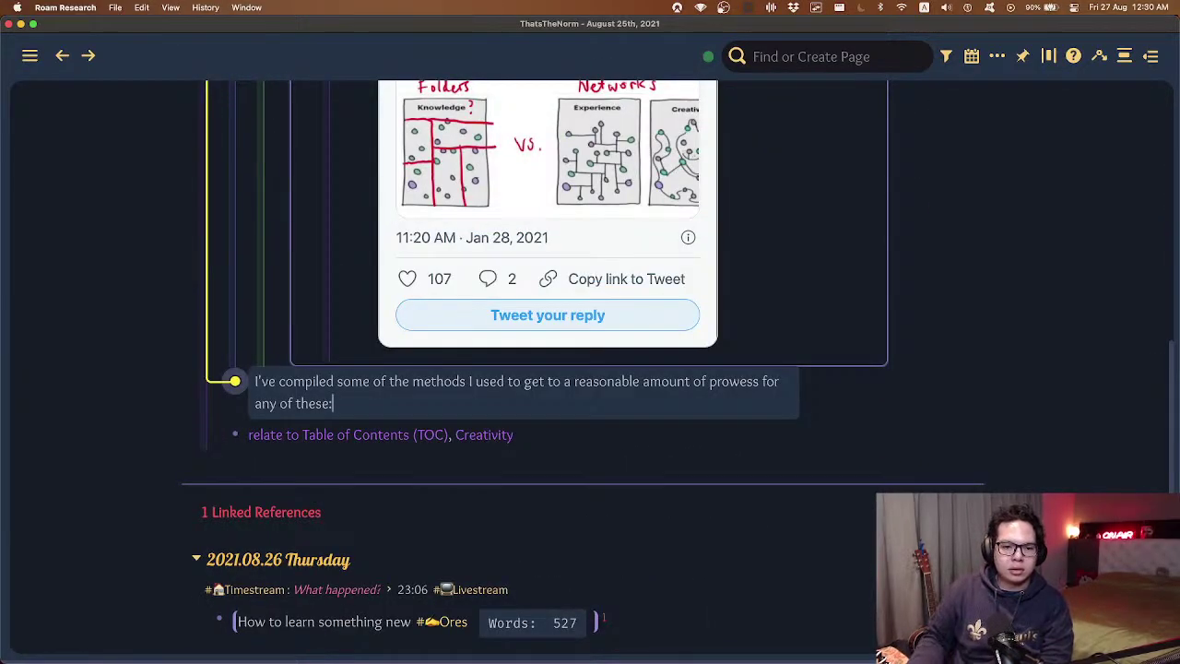
- Add a bullet "More to write about later" below the collapsed methods bullet, with a nested bullet "Figure out what we don't know"
key("Return")
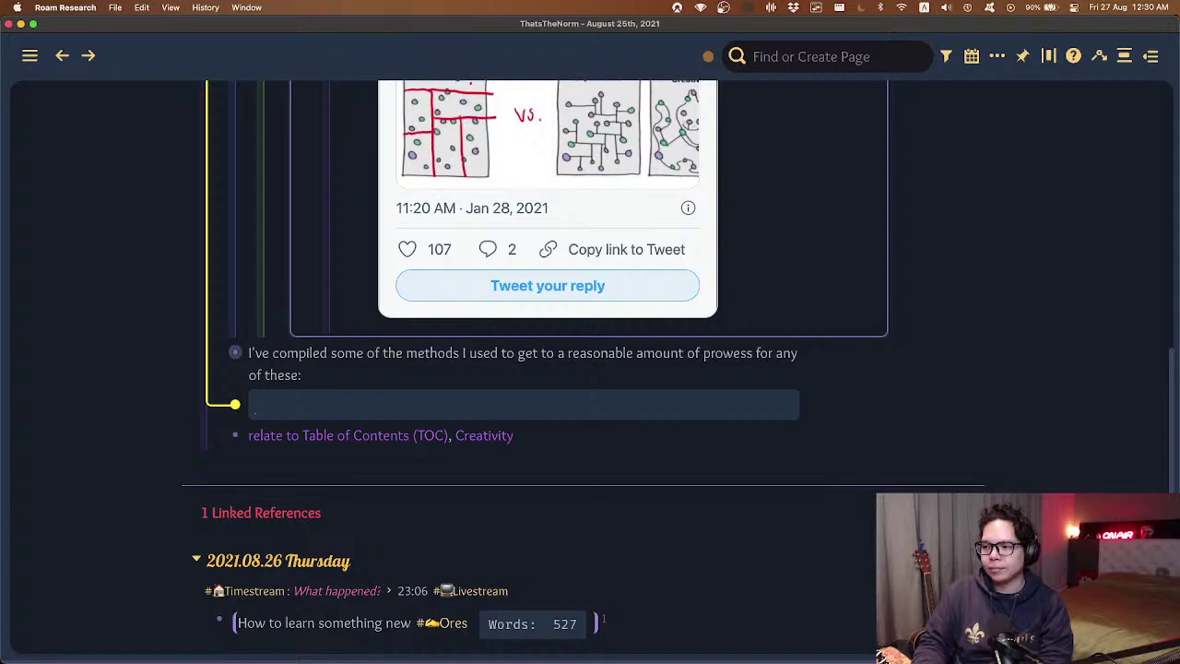
type("More to write about lat")
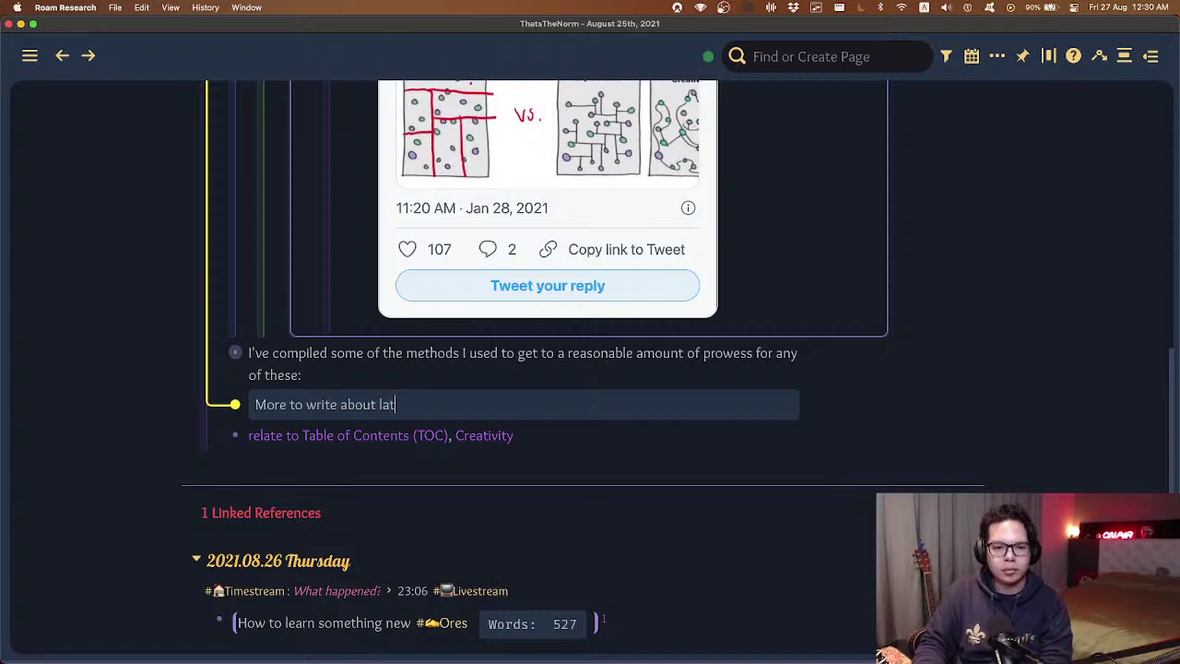
type("er")
key("Return")
key("Tab")
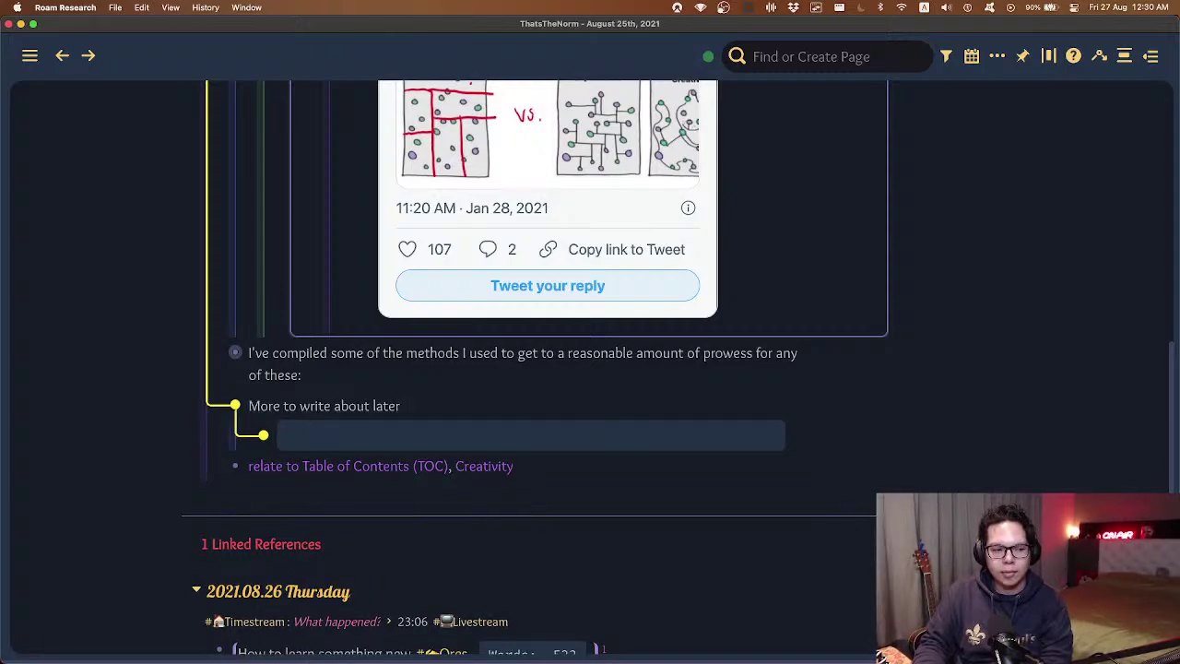
type("Figure out what we don")
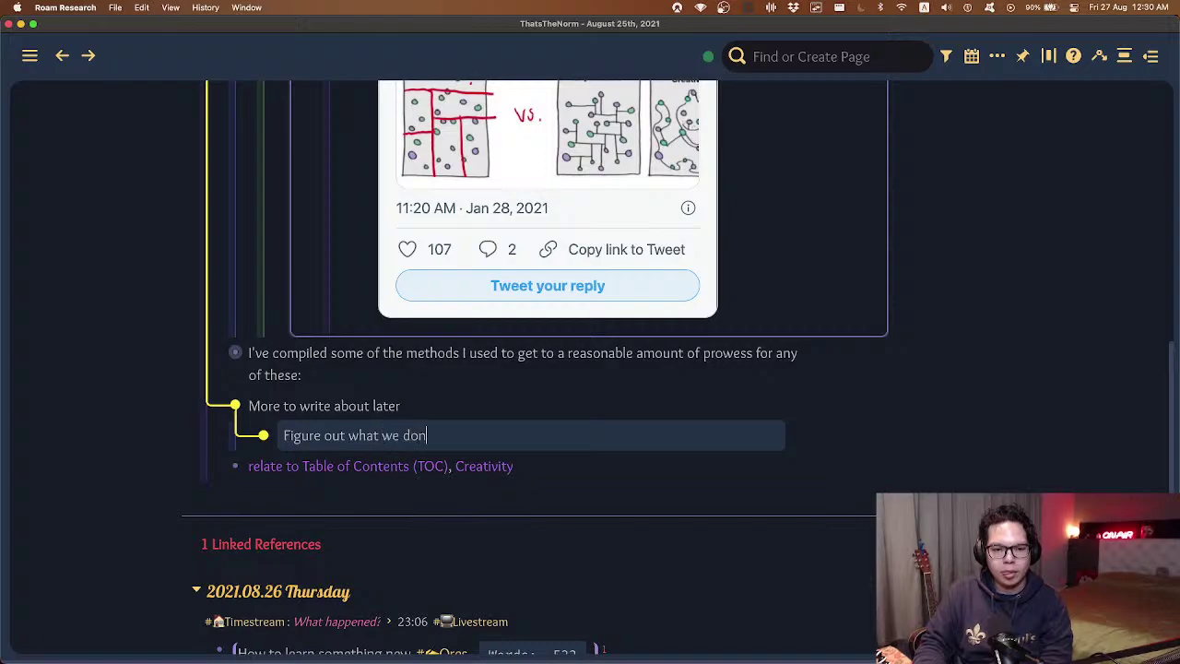
type("'t know")
- Add a sibling bullet "Brainstorm trusted sources of information" below "Figure out what we don't know", followed by an empty bullet
key("Return")
type("BN")
type("rainstorm sources of")
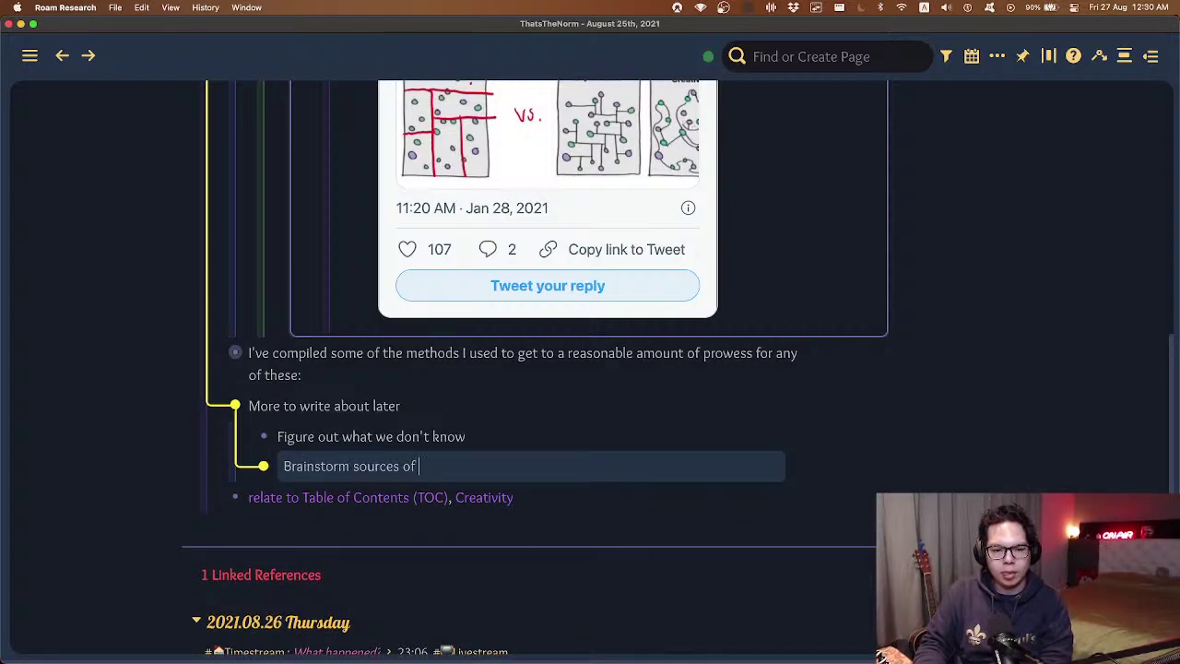
key("alt+BackSpace")
key("alt+BackSpace")
type("trusted sources of inf")
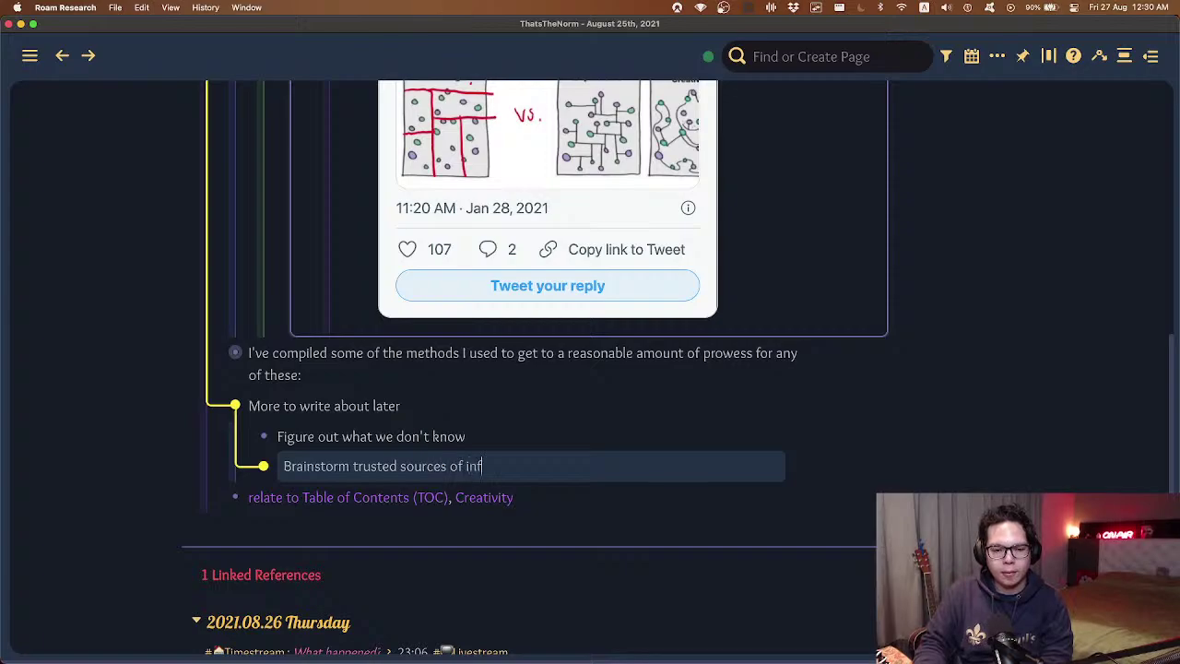
type("ormation")
key("Return")
- Turn "More to write about later" into a to-do item, keeping the "relate to" bullet below free of stray characters
key("Escape")
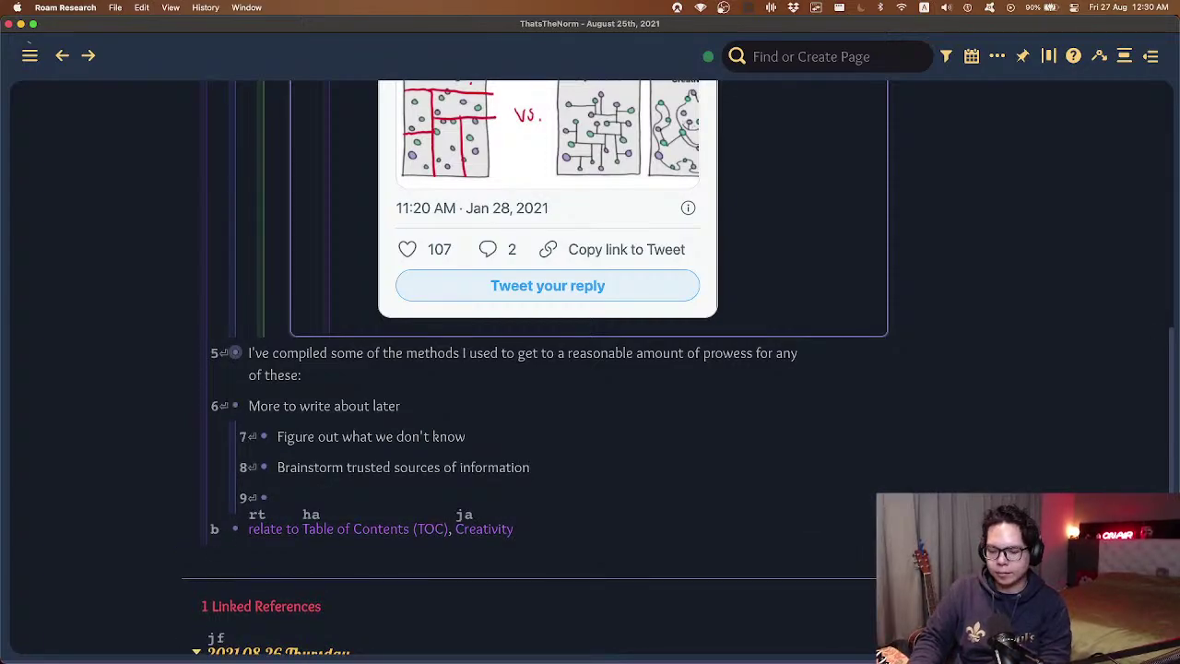
key("6")
key("Return")
key("super+Return")
key("Escape")
key("Down")
type("g")
key("Up")
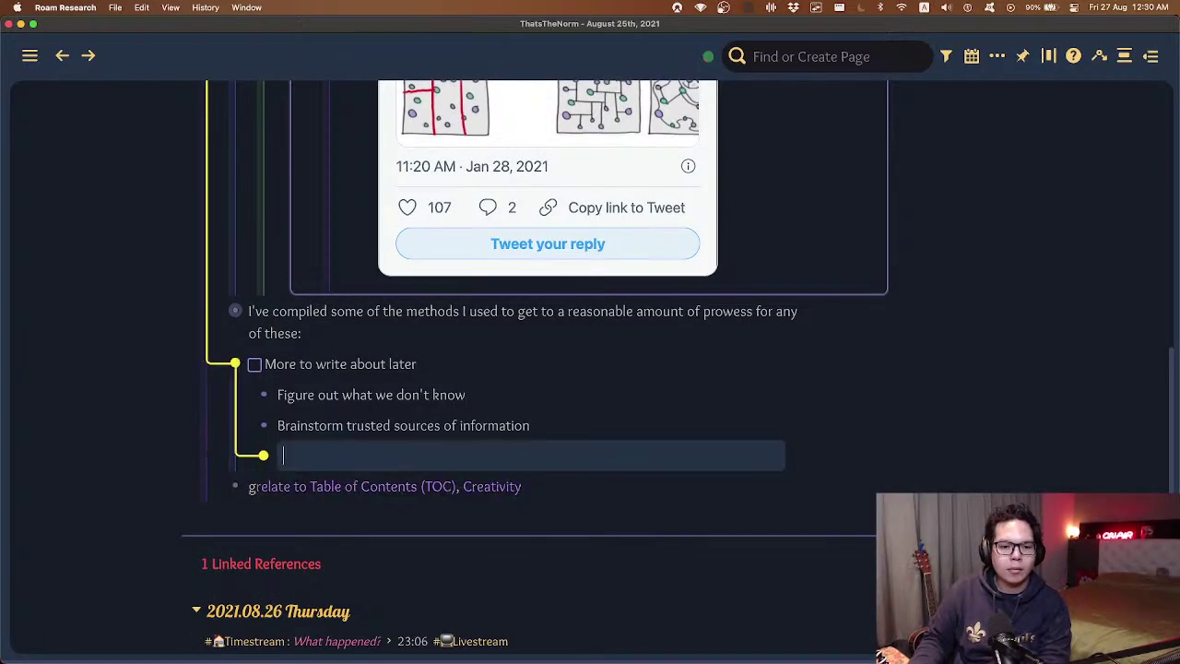
key("Down")
key("BackSpace")
key("Escape")
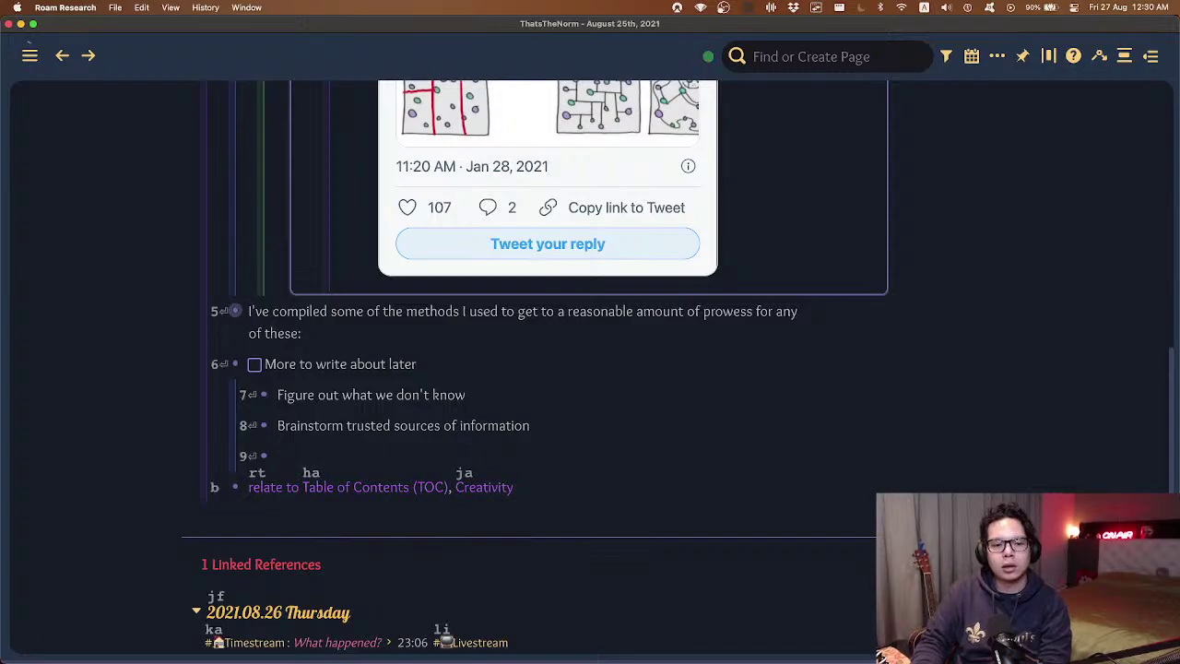
- Fill the empty bullet with "Ask your proximity" and nest it under "Brainstorm trusted sources of information"
key("9")
key("Return")
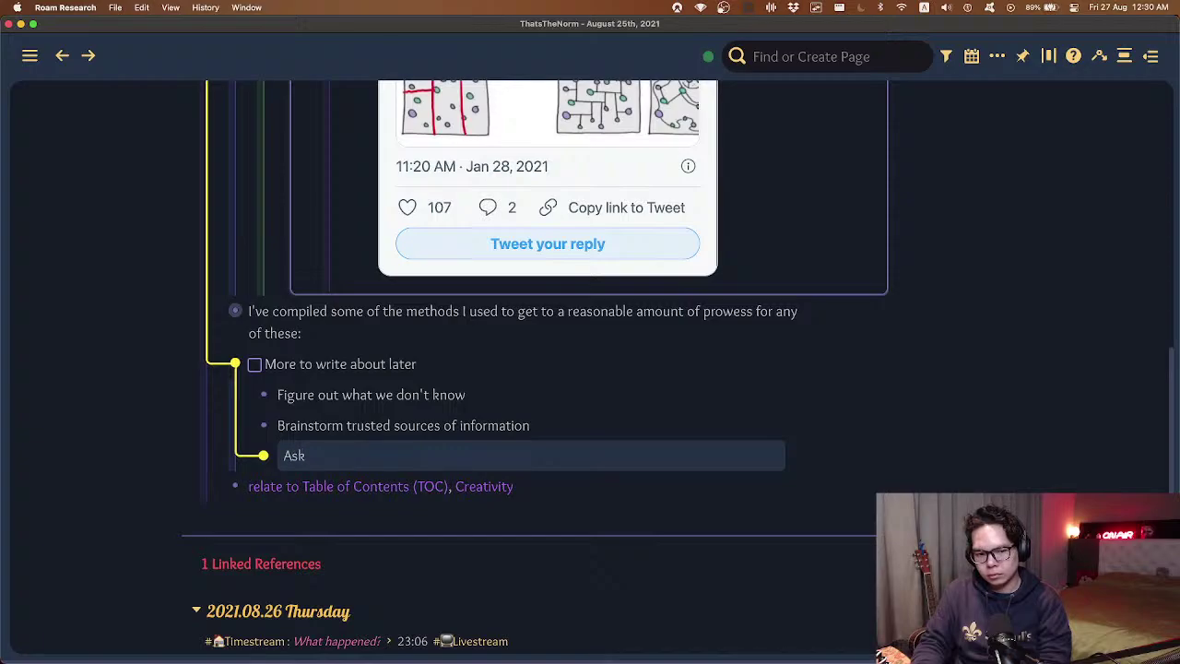
type("your proximity")
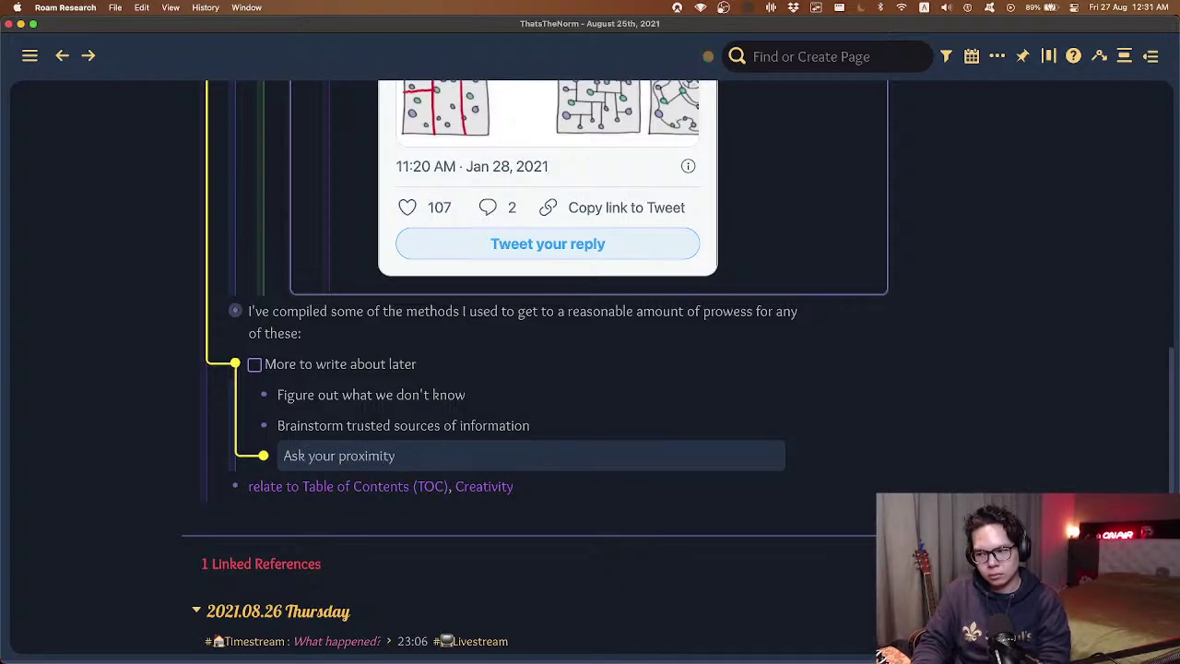
key("Return")
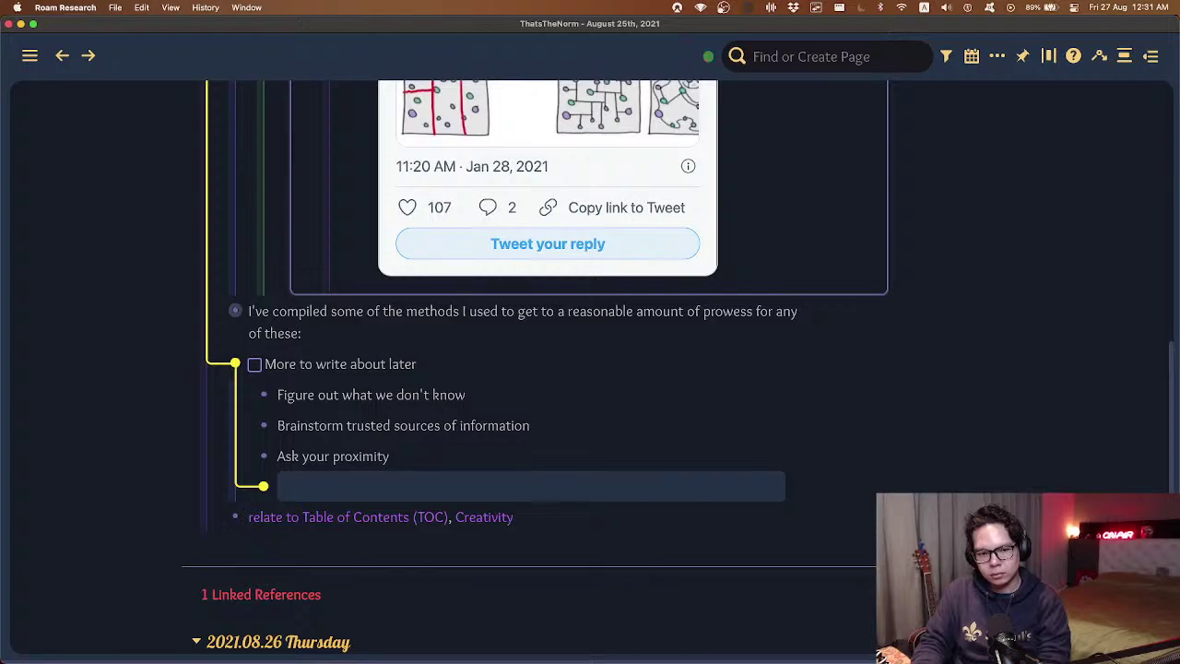
key("BackSpace")
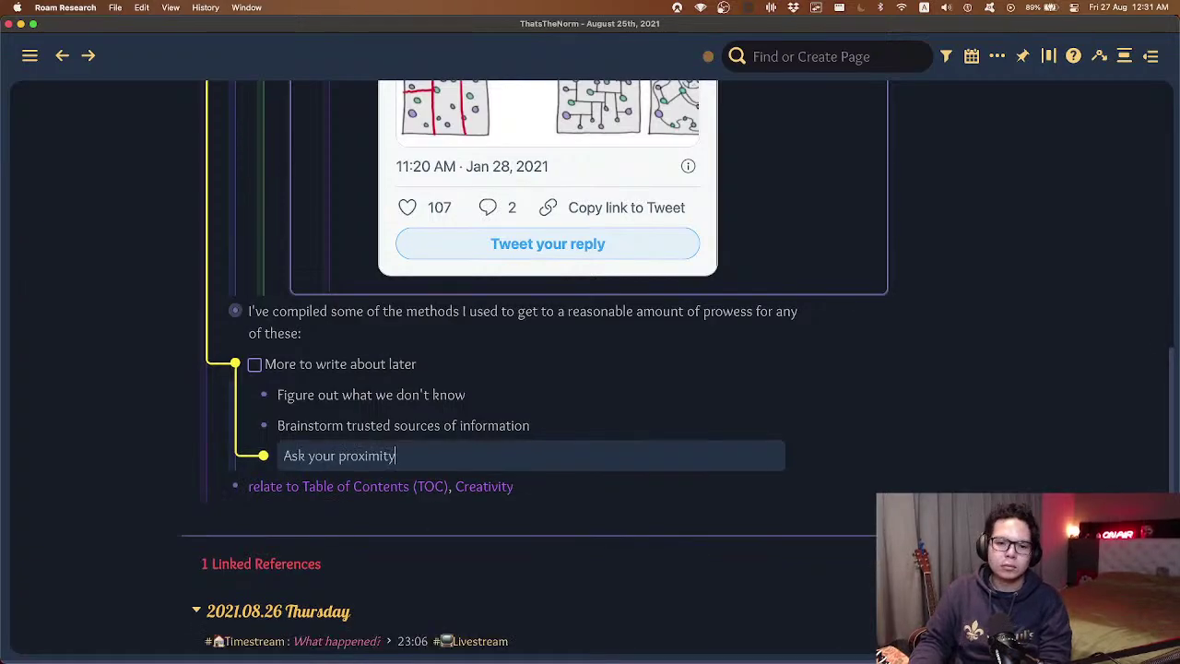
key("Tab")
- Add a nested example under "Ask your proximity": "eg. asking out on Twitter for recommendations etc."
key("Return")
key("Tab")
type("eg. ask")
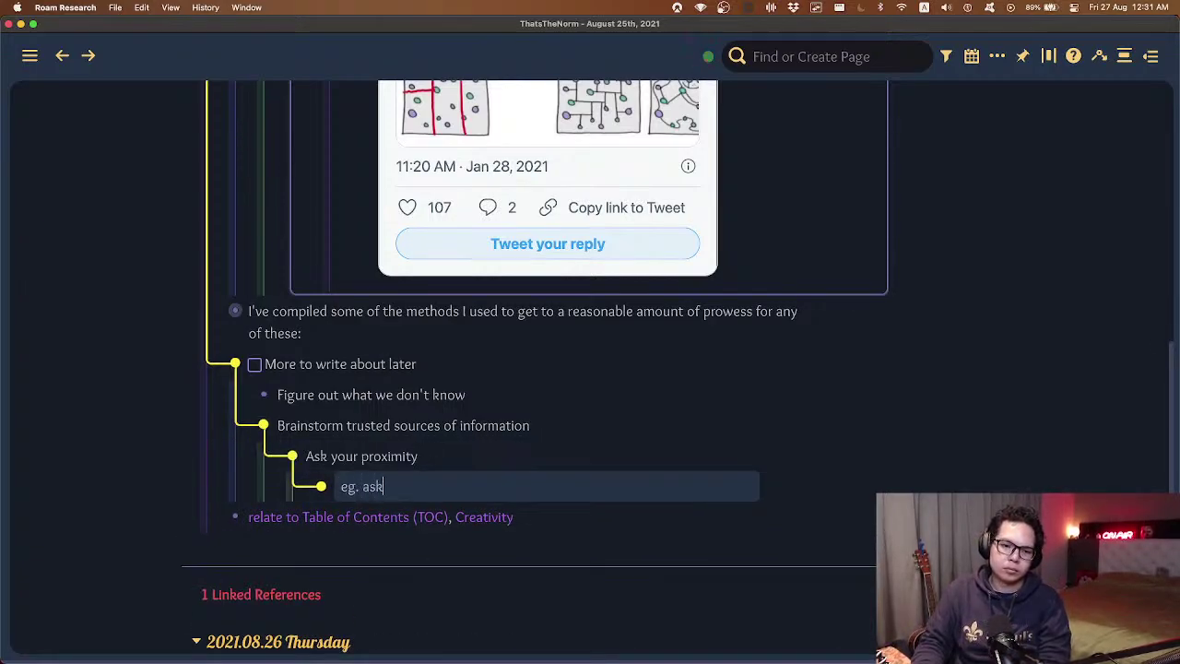
type("ing out on Twitter for re")
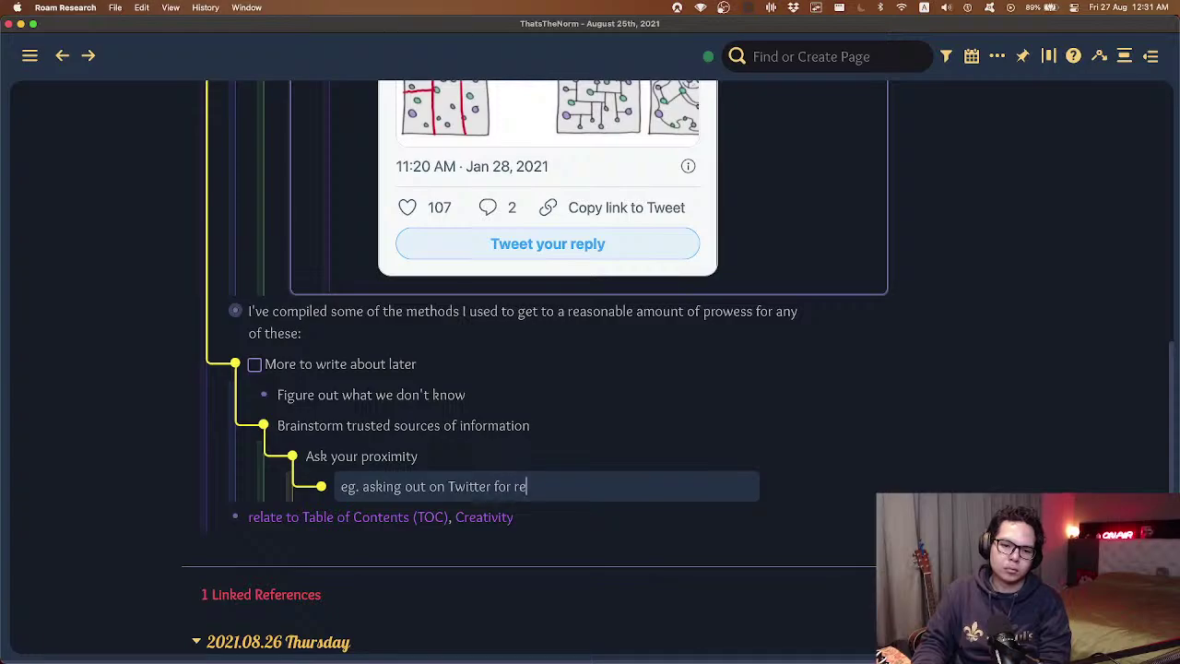
type("commendations etc.")
key("Escape")
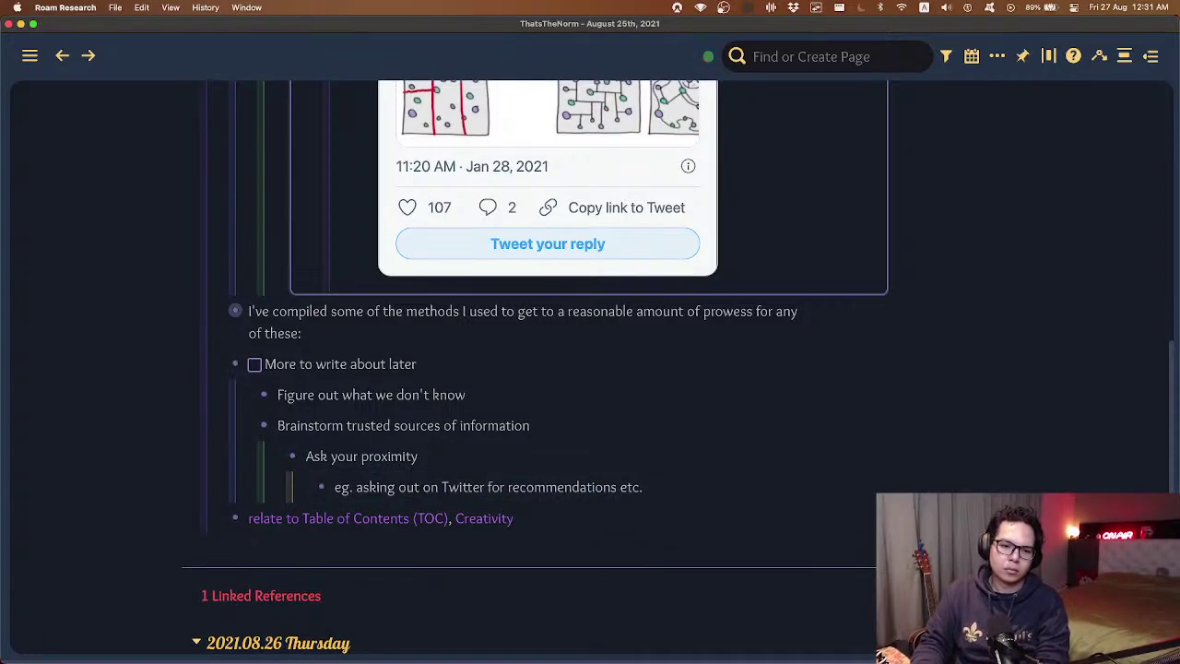
- Nest a bullet "Freeform writing into the extent of our information" under "Figure out what we don't know"
key("Return")
key("Tab")
type("F")
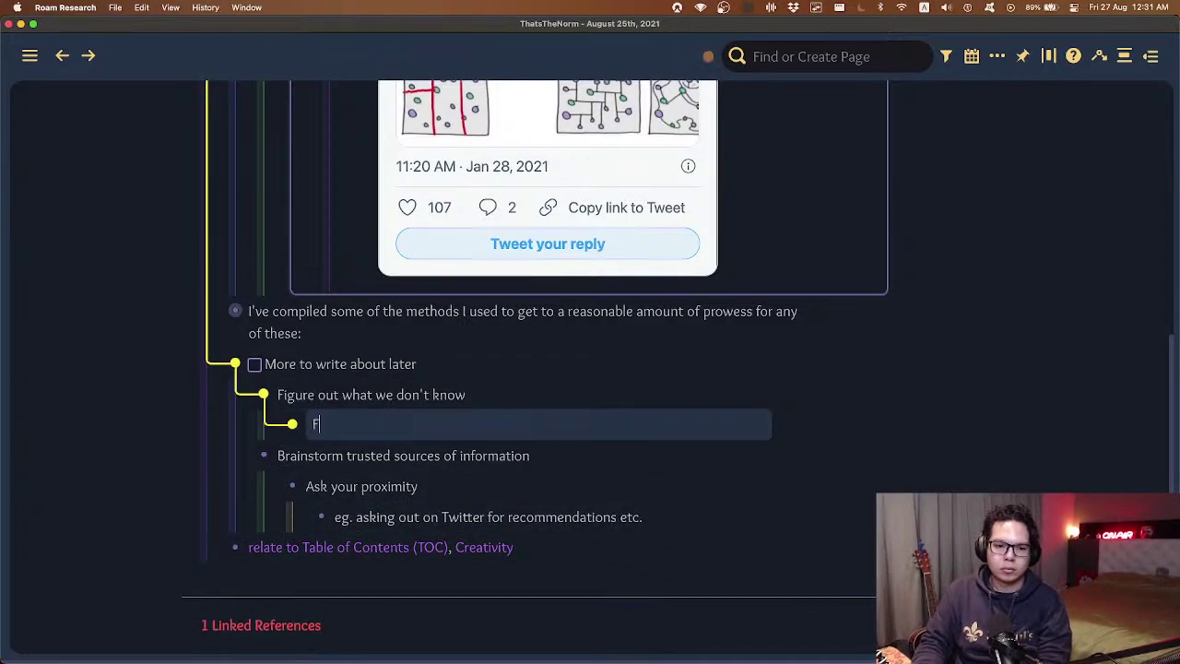
type("reeform writing ini")
key("BackSpace")
key("BackSpace")
key("BackSpace")
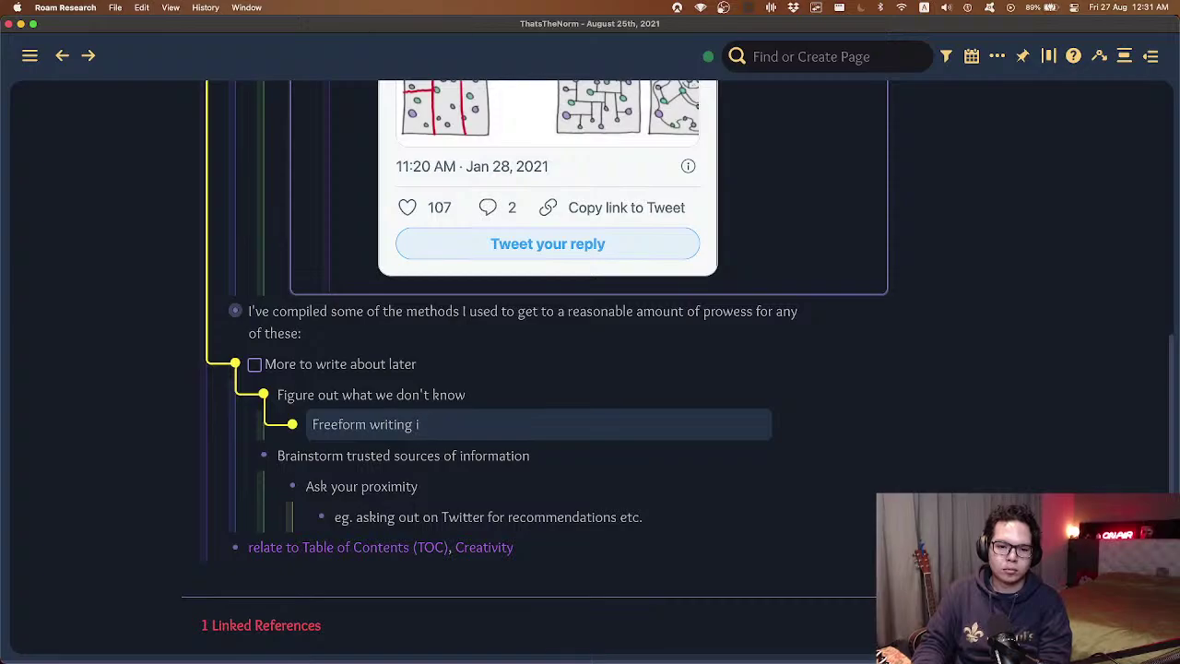
type("into o")
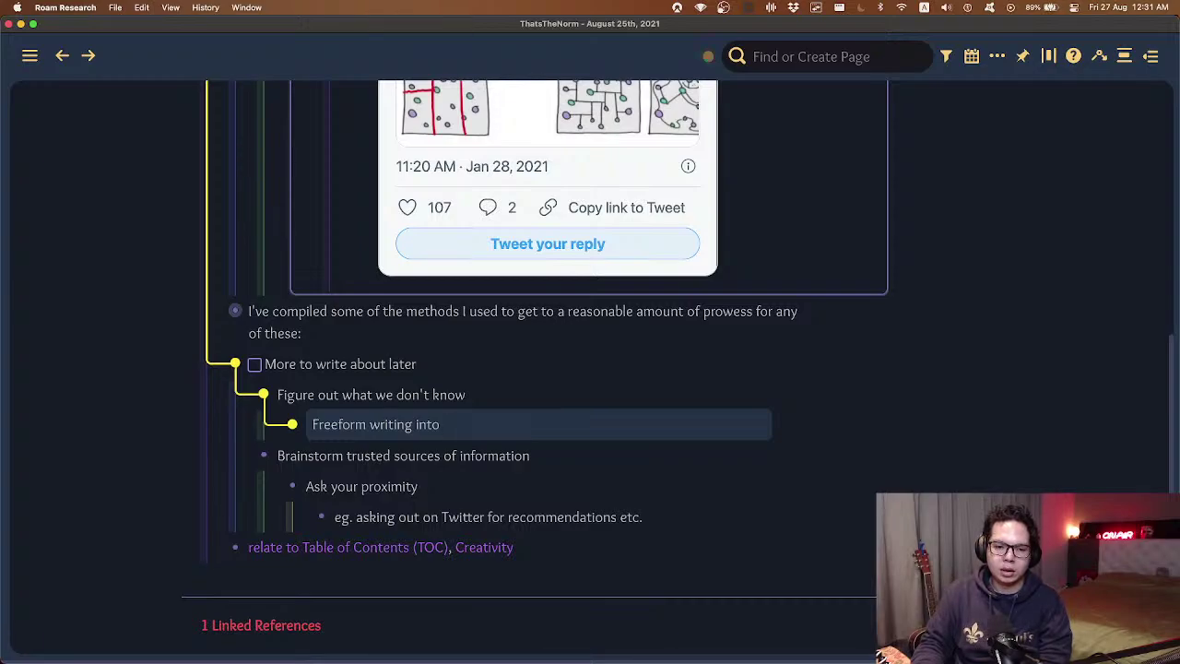
type("the extent of our in")
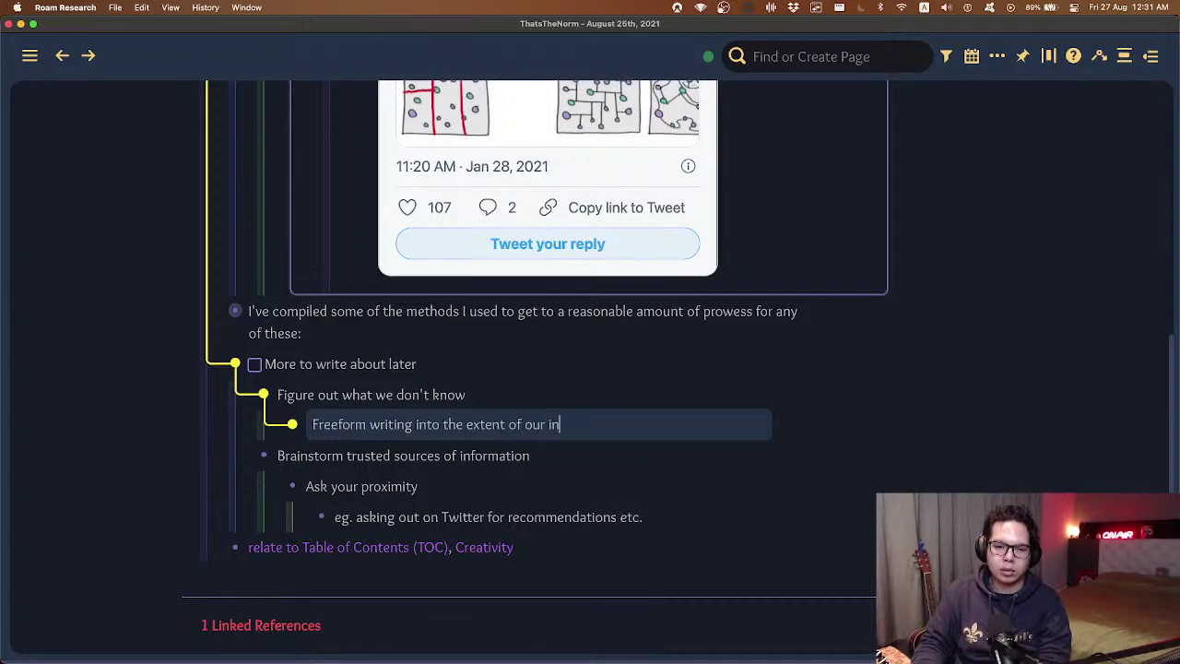
type("formation")
- Return to editing the "Brainstorm trusted sources of information" bullet, leaving its nested bullets expanded
key("ctrl+g")
key("1")
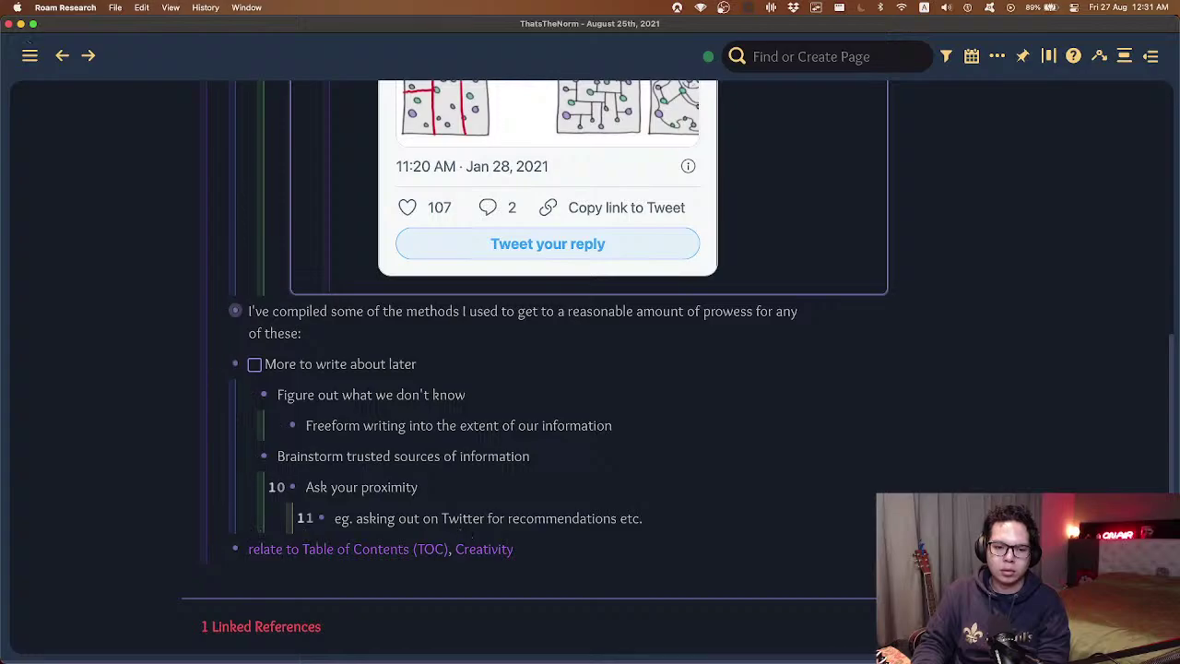
key("1")
key("Up")
key("Up")
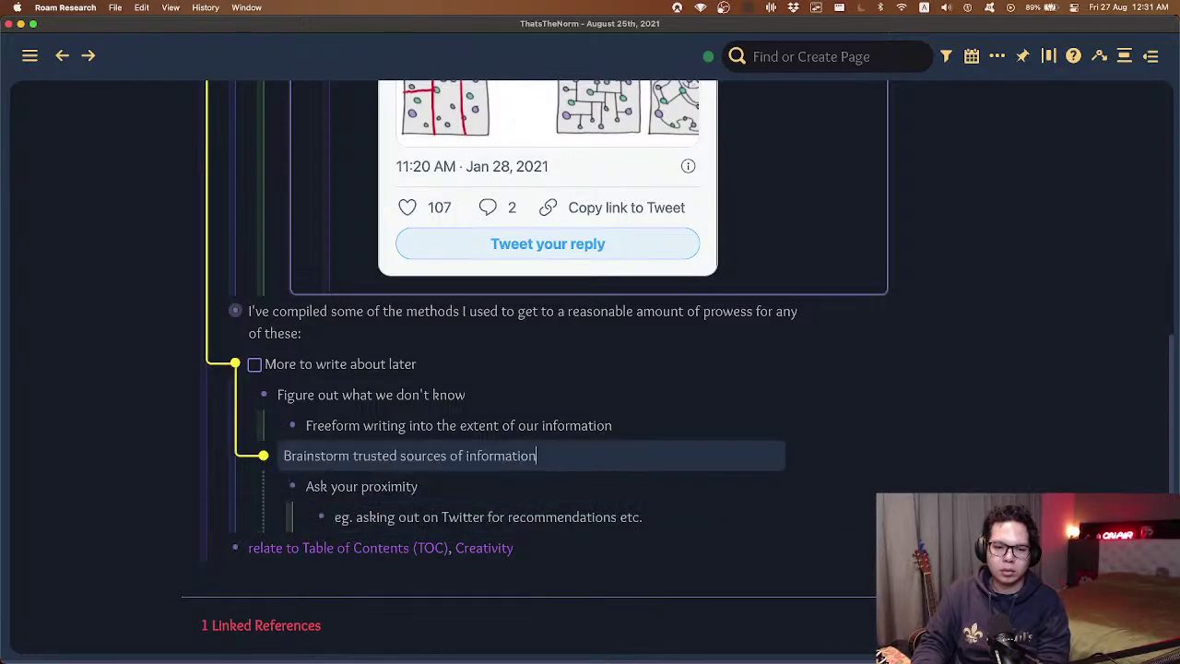
key("super+Up")
key("super+Down")
type("j")
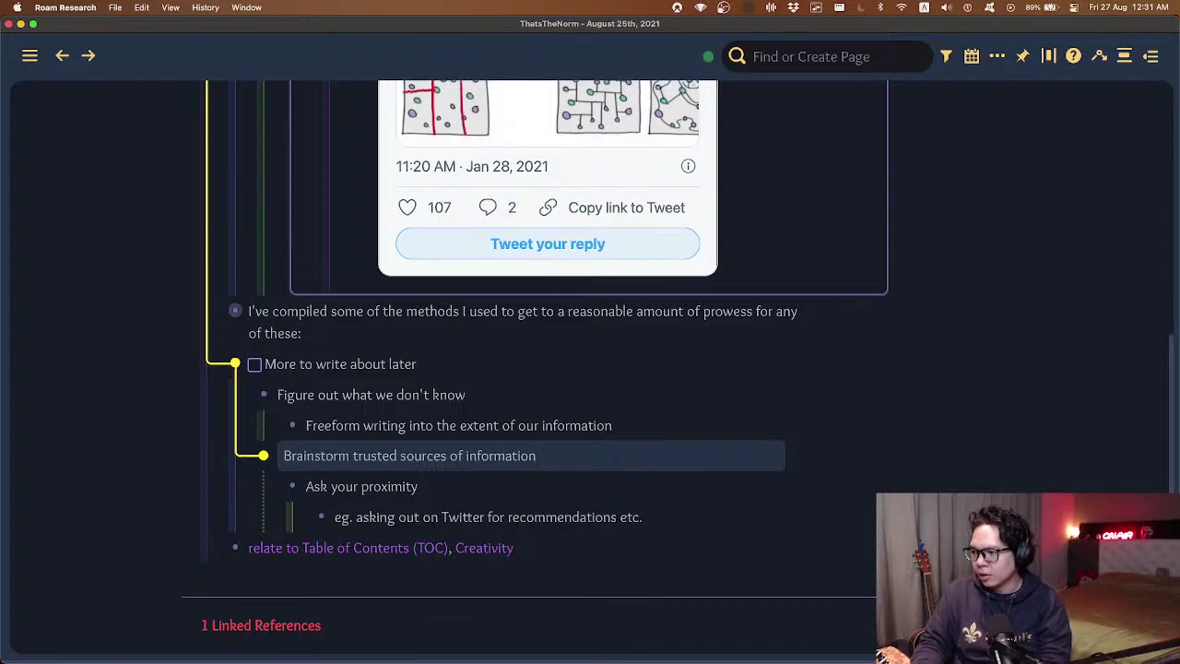
- Collapse the bullet starting "Everything else is insight" and expand the one starting "I've compiled some of the methods"
left_click(998, 343)
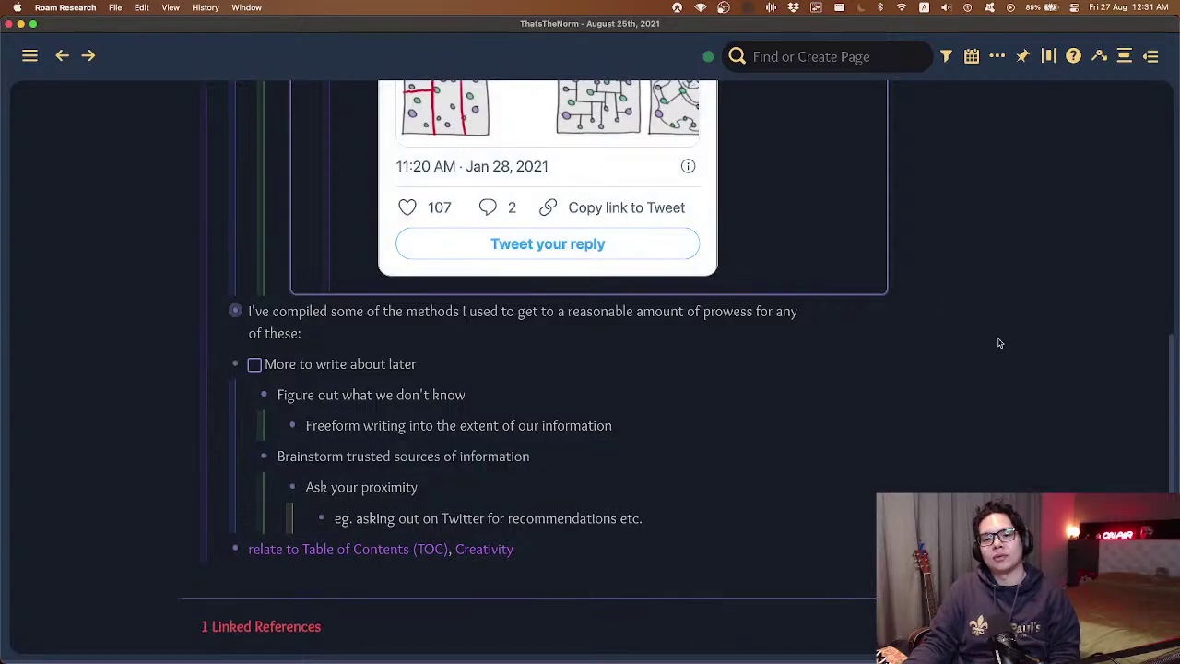
key("super+minus")
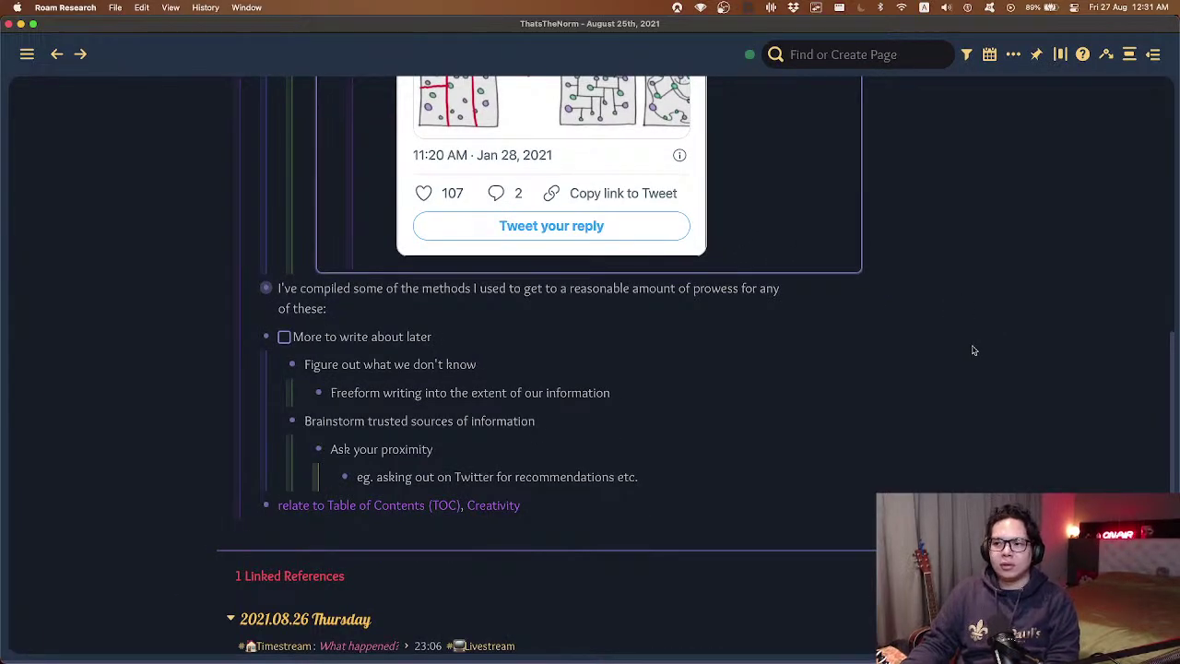
scroll(555, 359, "up", 10)
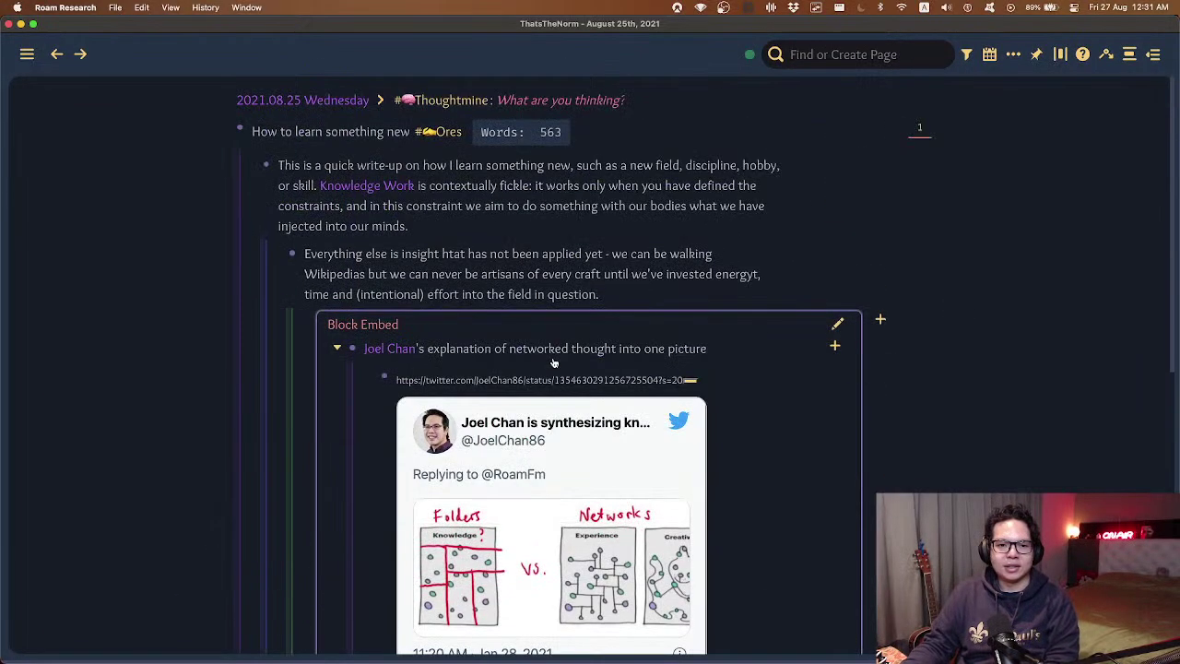
left_click(507, 269)
key("super+Up")
key("Down")
key("Down")
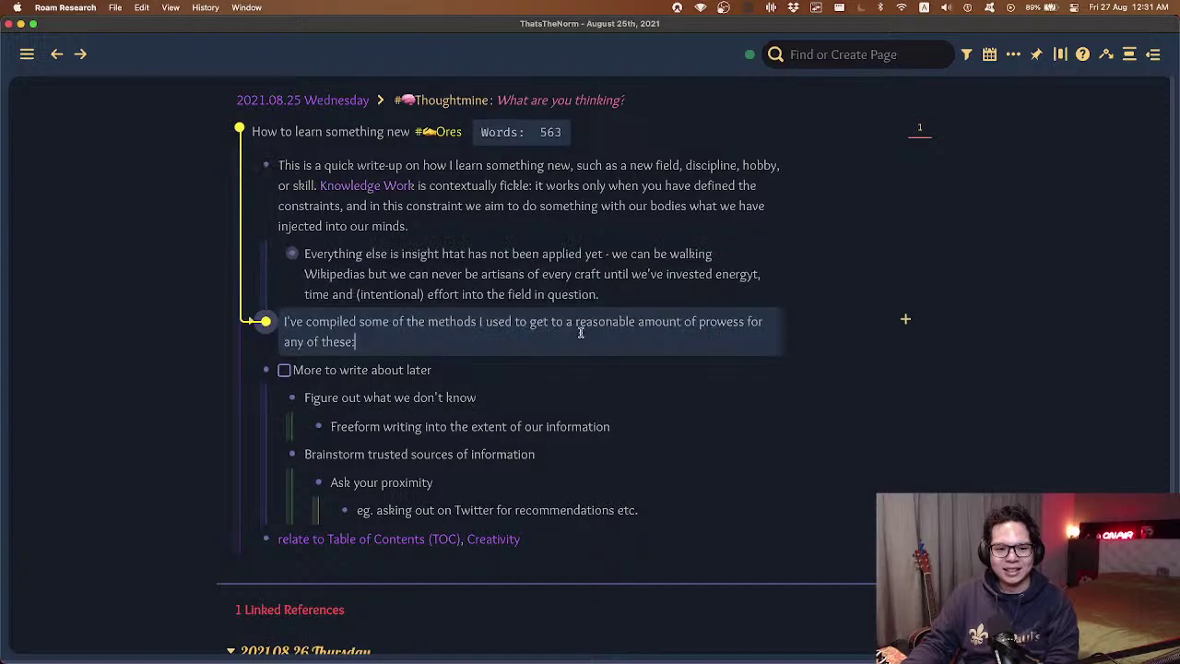
scroll(579, 250, "down", 8)
left_click(572, 212)
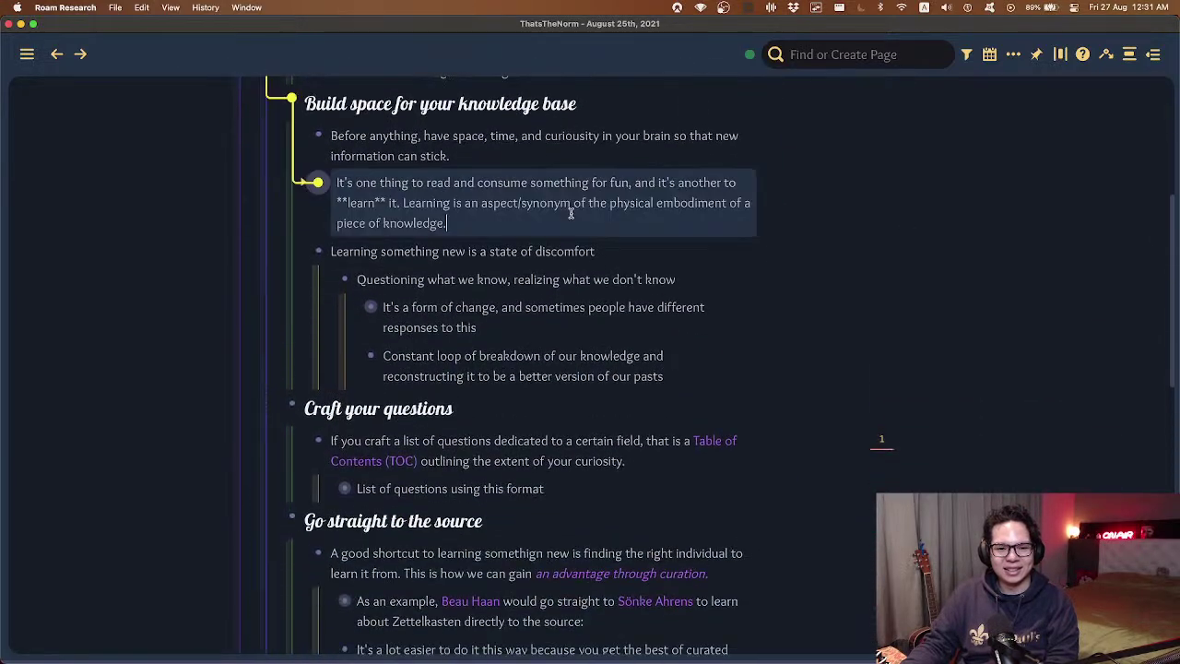
- Expand all nested levels under the "How to learn something new" bullet and leave editing
scroll(628, 248, "up", 8)
left_click(625, 129)
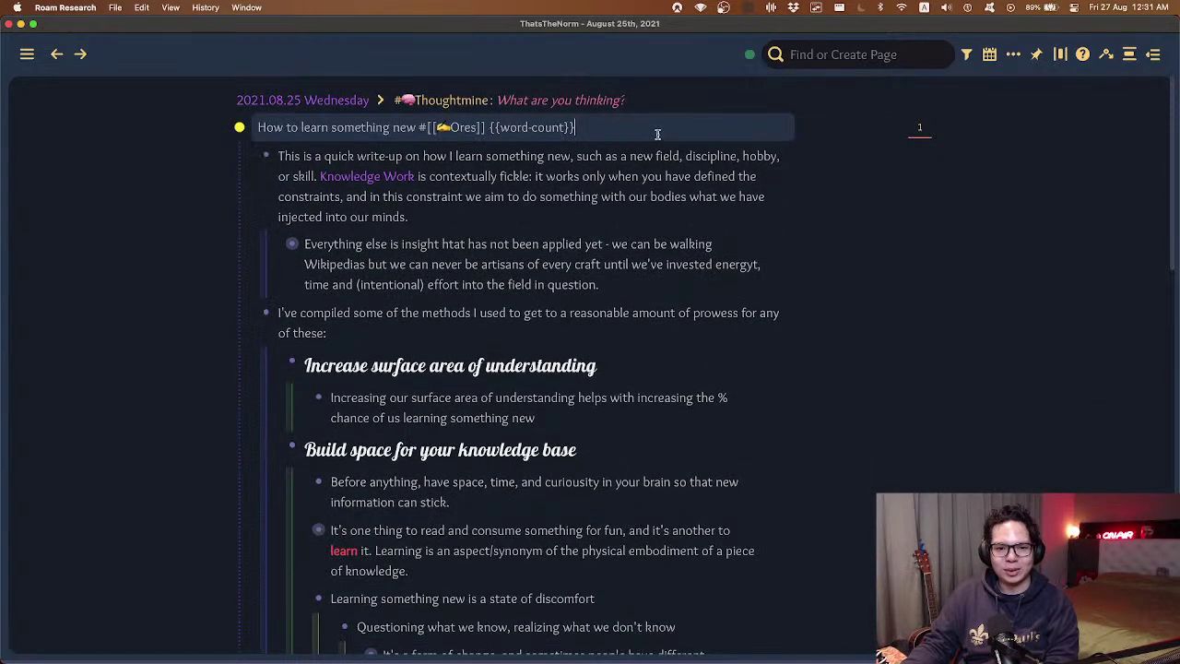
key("super+Down")
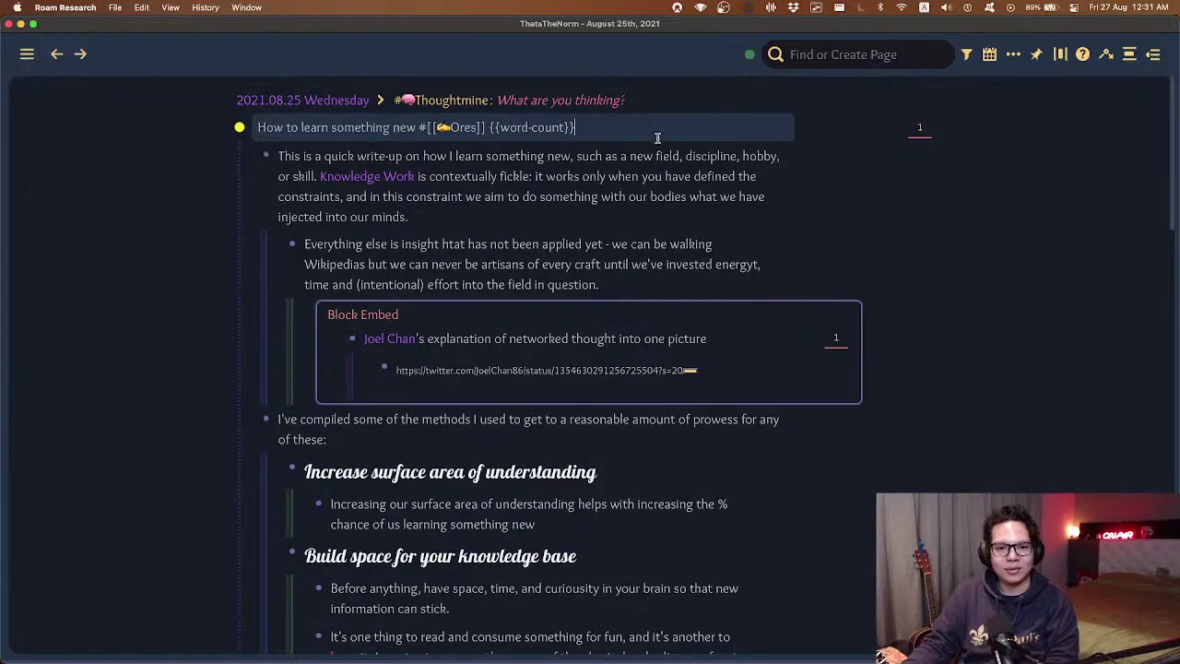
left_click(139, 203)
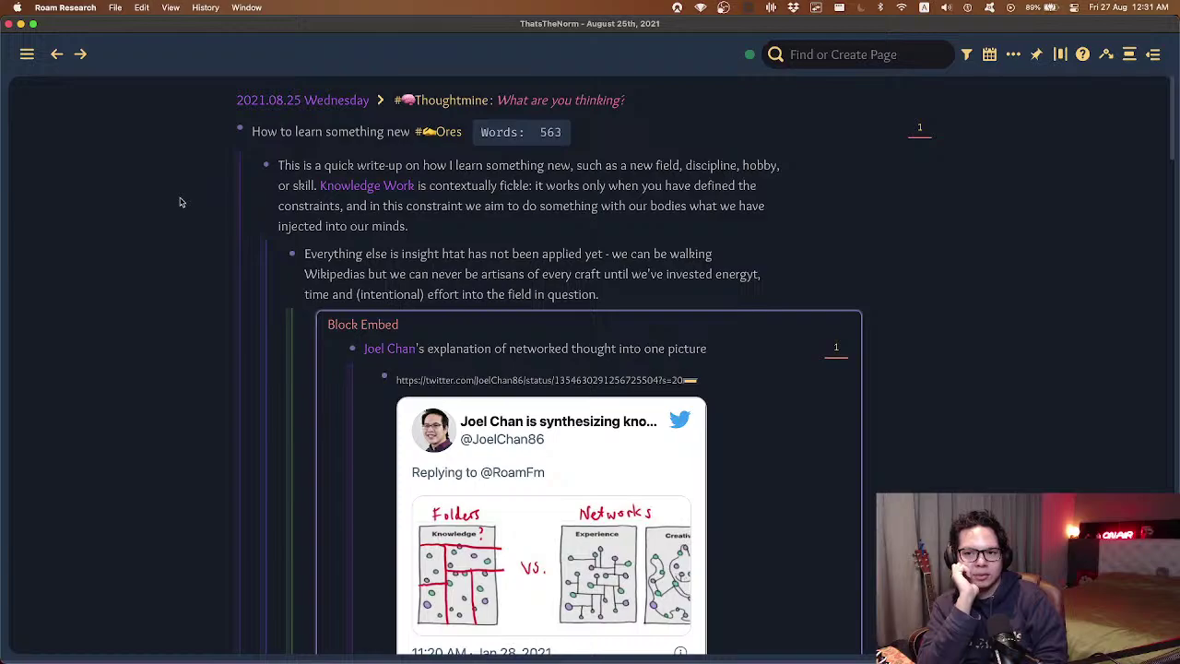
- Correct "energyt" to "energy" in the bullet starting "Everything else is insight"
scroll(182, 202, "down", 3)
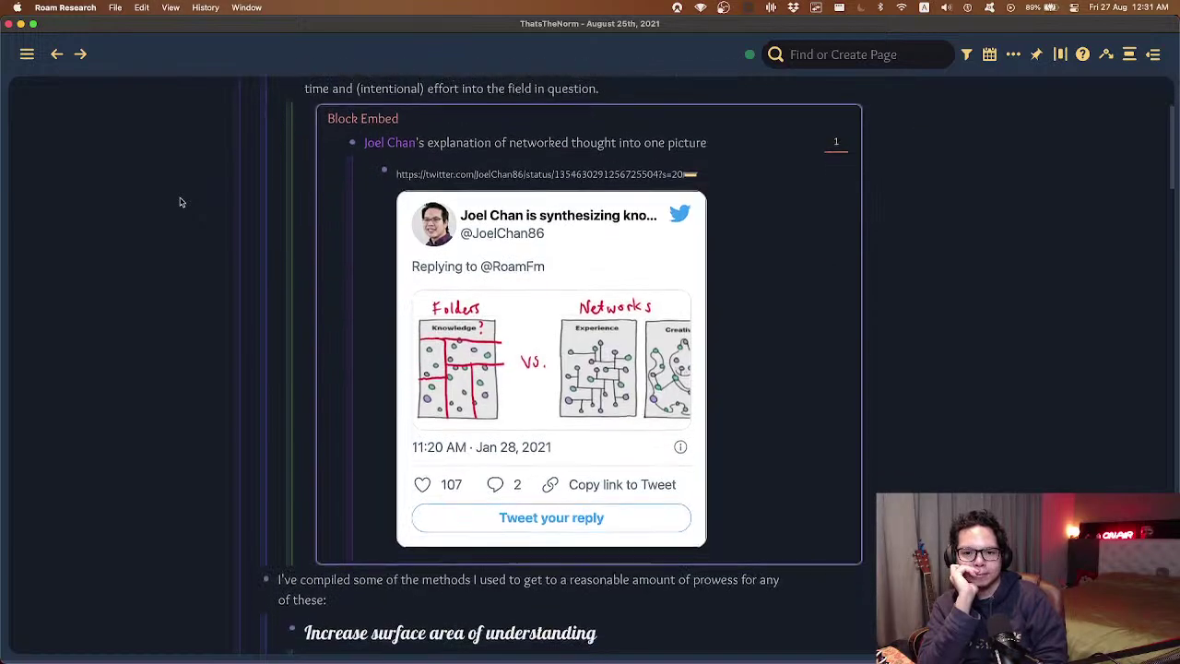
key("ctrl+;")
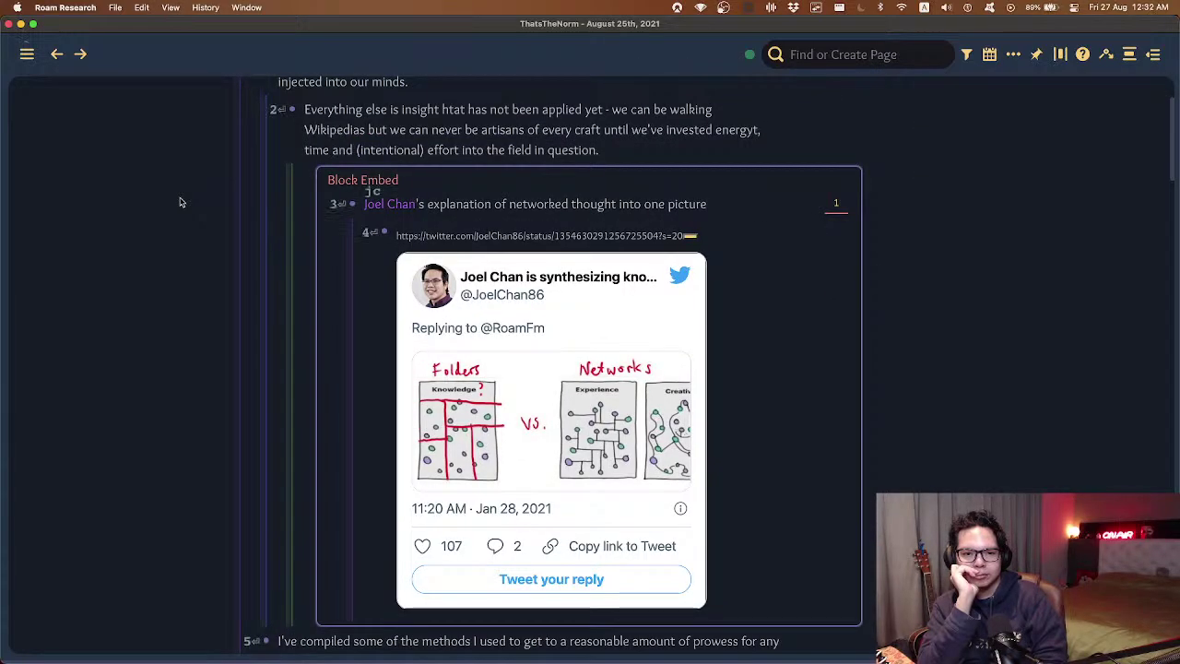
key("Escape")
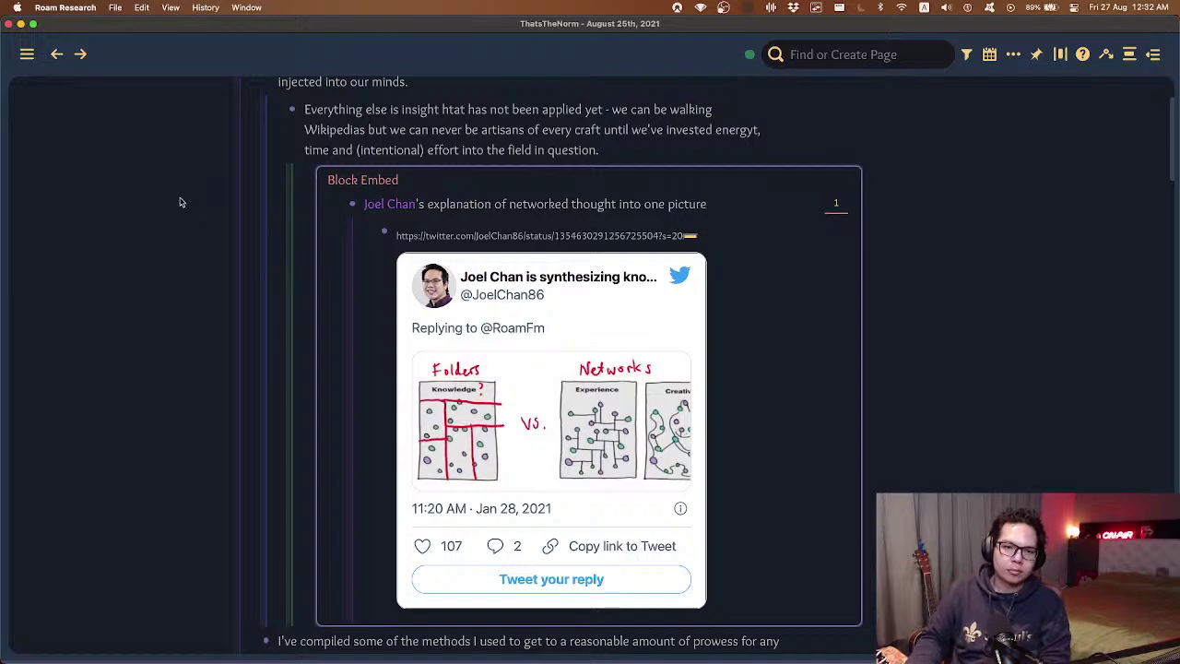
key("2")
key("End")
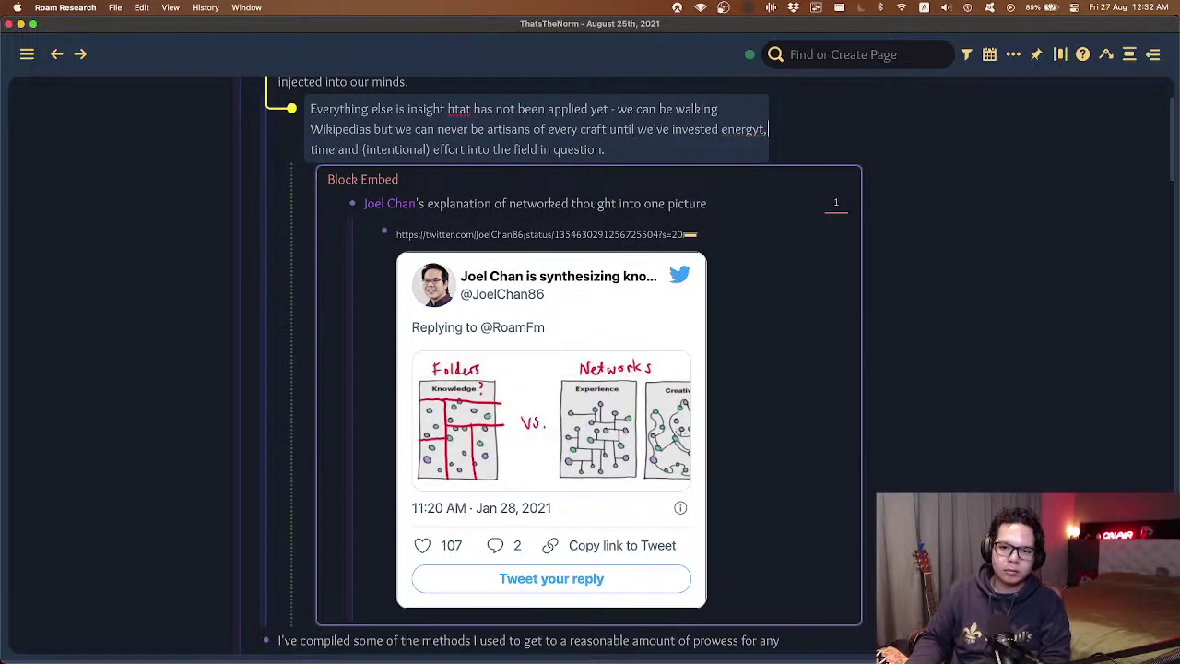
key("Left")
key("BackSpace")
key("Escape")
- Correct the misspelled word after "Everything else is insight" to "that" and leave editing
key("Escape")
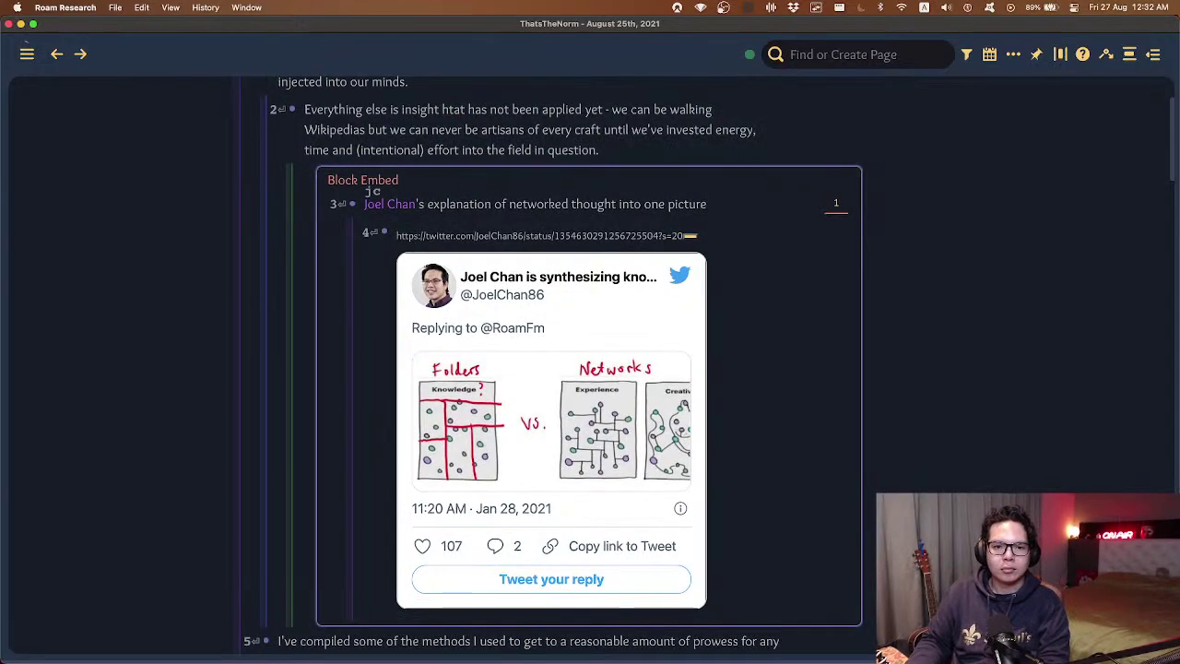
key("2")
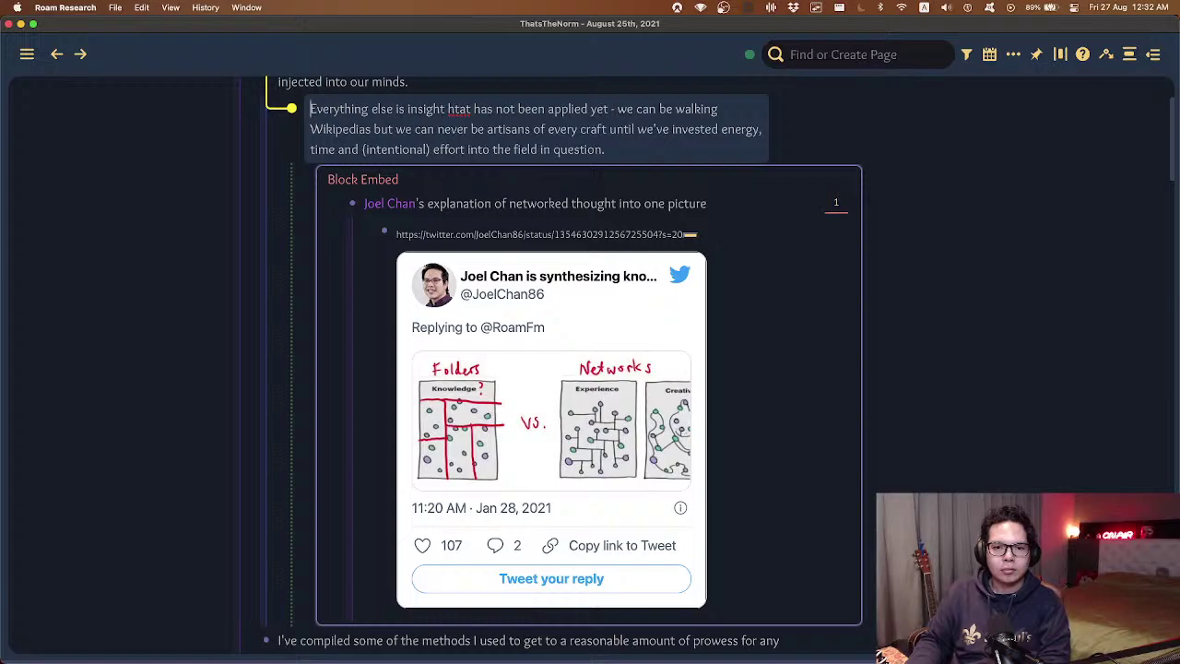
key("BackSpace")
key("BackSpace")
key("BackSpace")
key("BackSpace")
type("that")
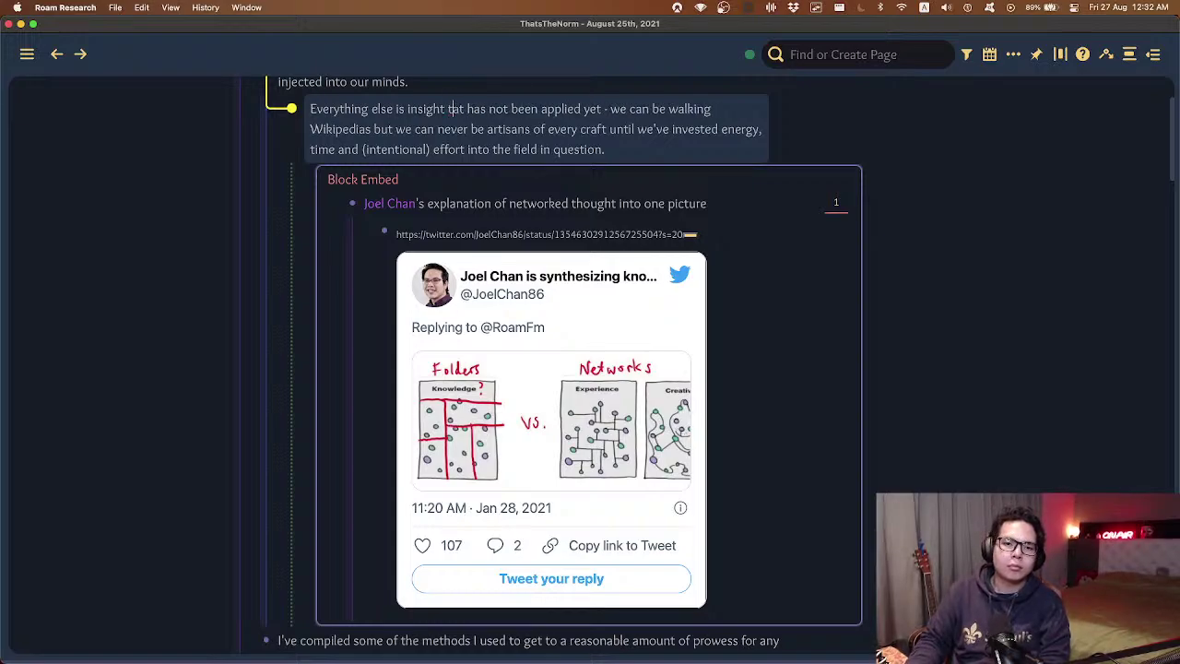
key("Escape")
scroll(590, 369, "up", 2)
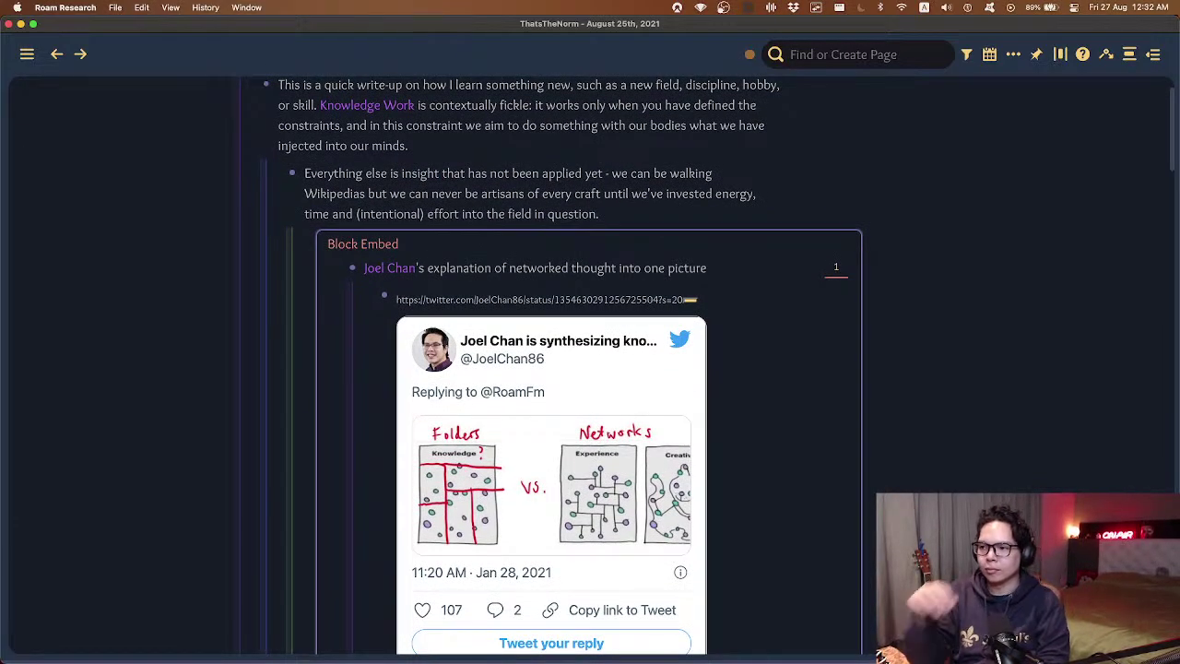
scroll(590, 369, "up", 2)
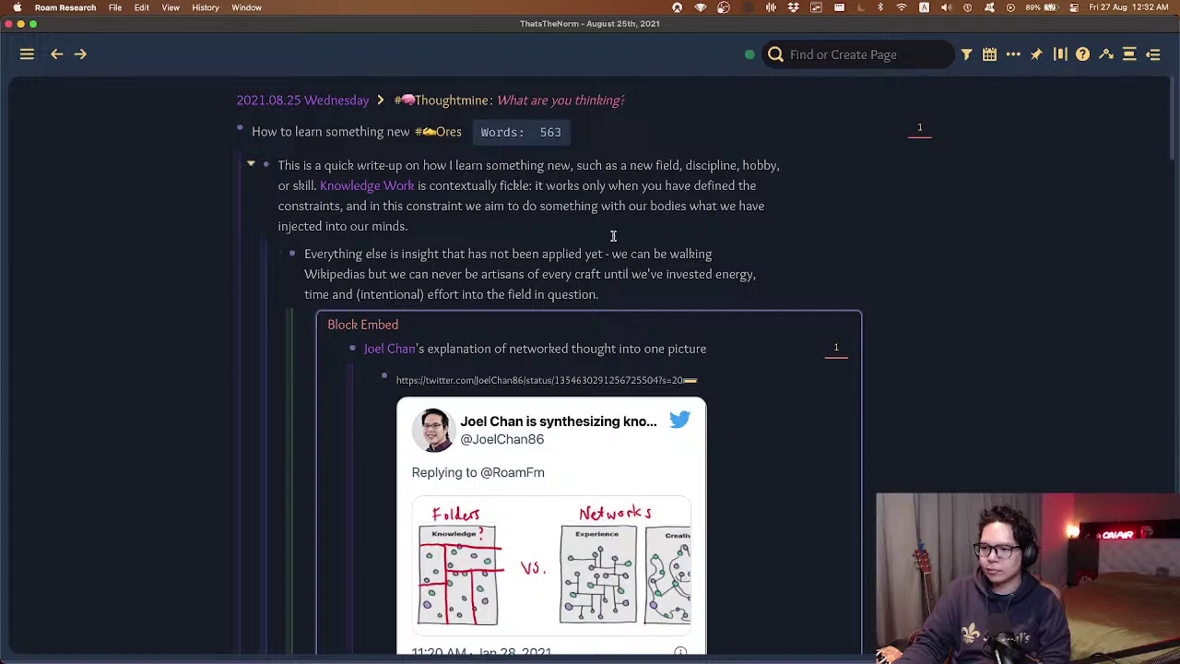
scroll(613, 236, "down", 10)
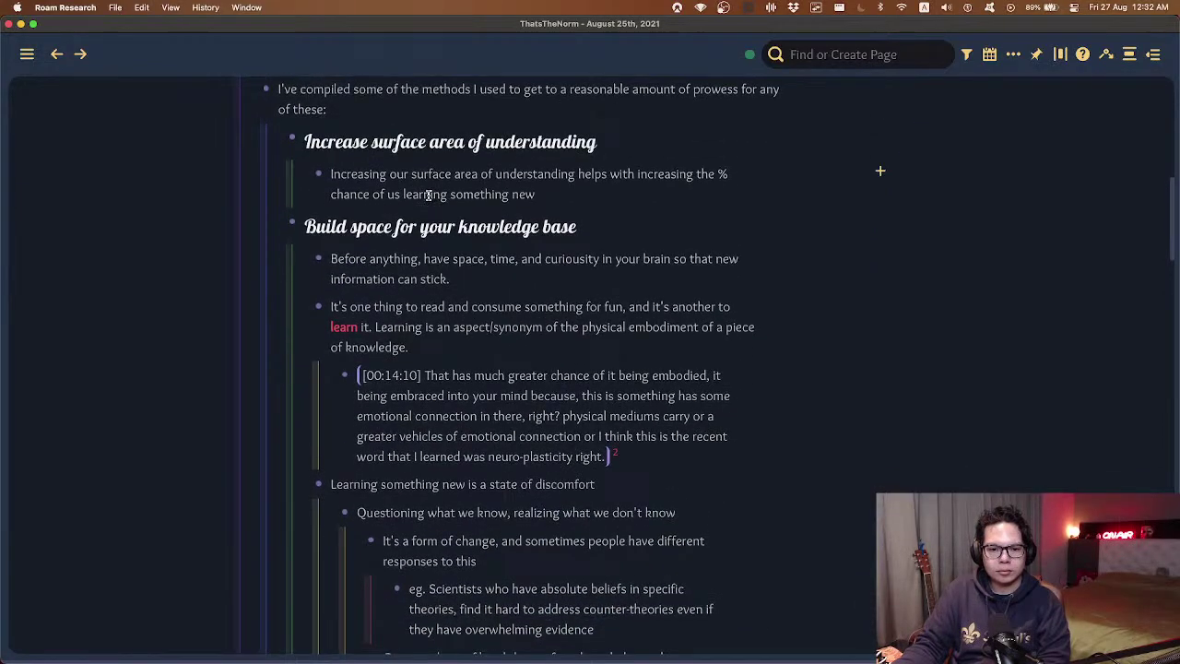
scroll(428, 196, "down", 5)
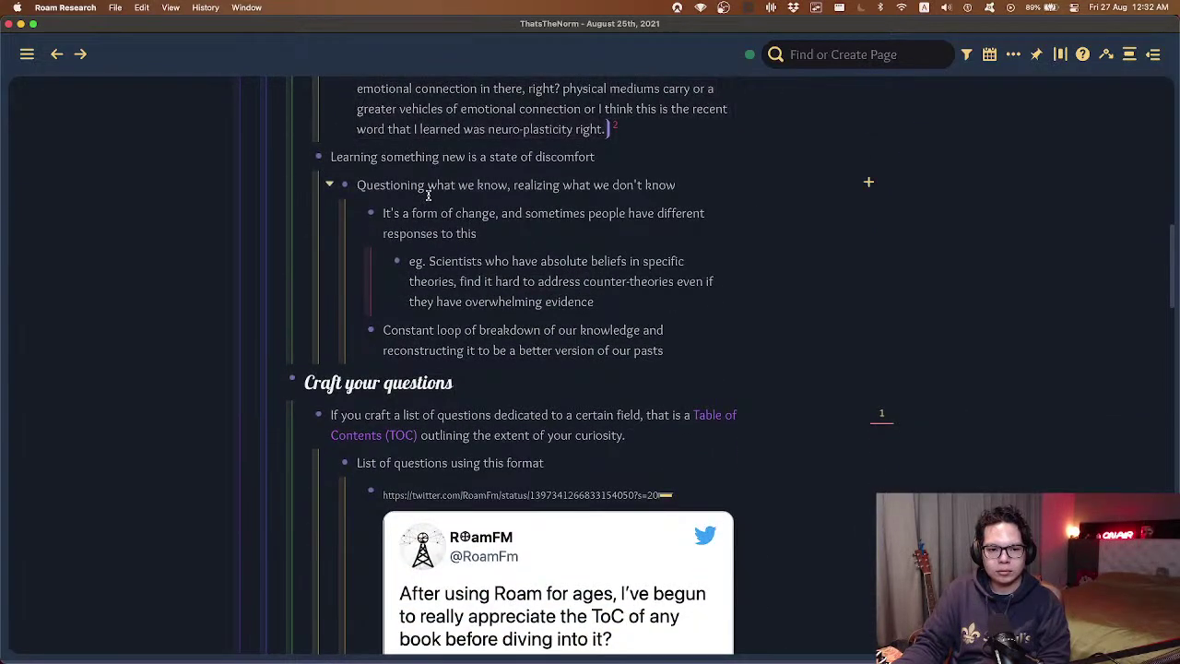
scroll(427, 196, "down", 5)
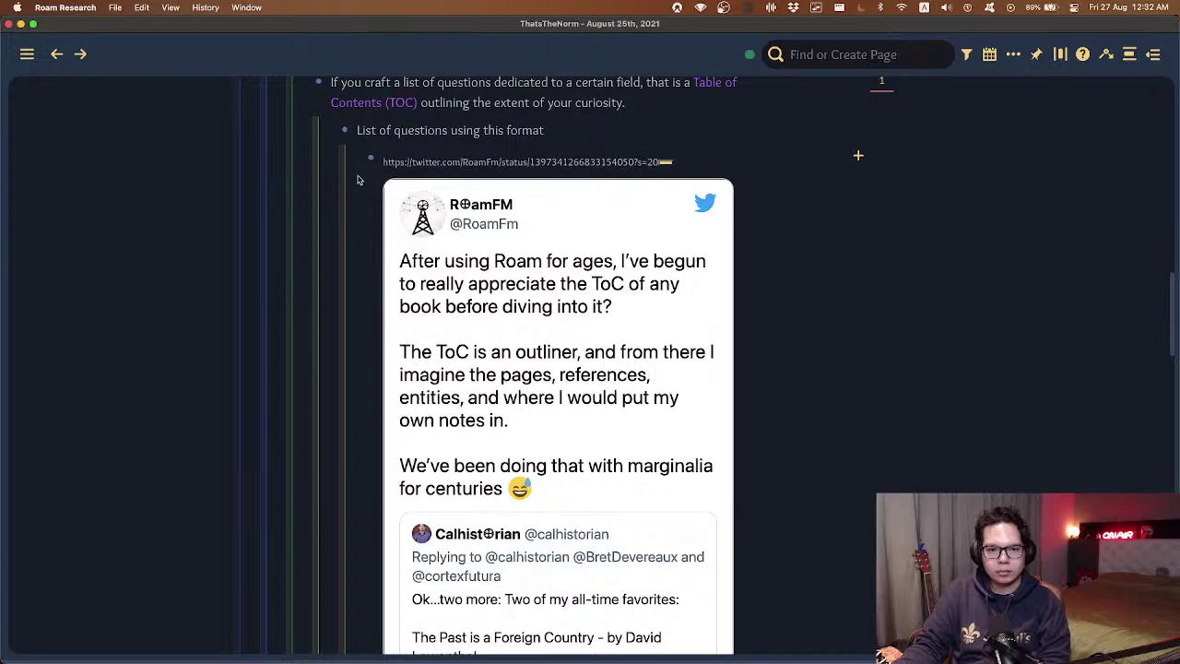
scroll(337, 183, "up", 3)
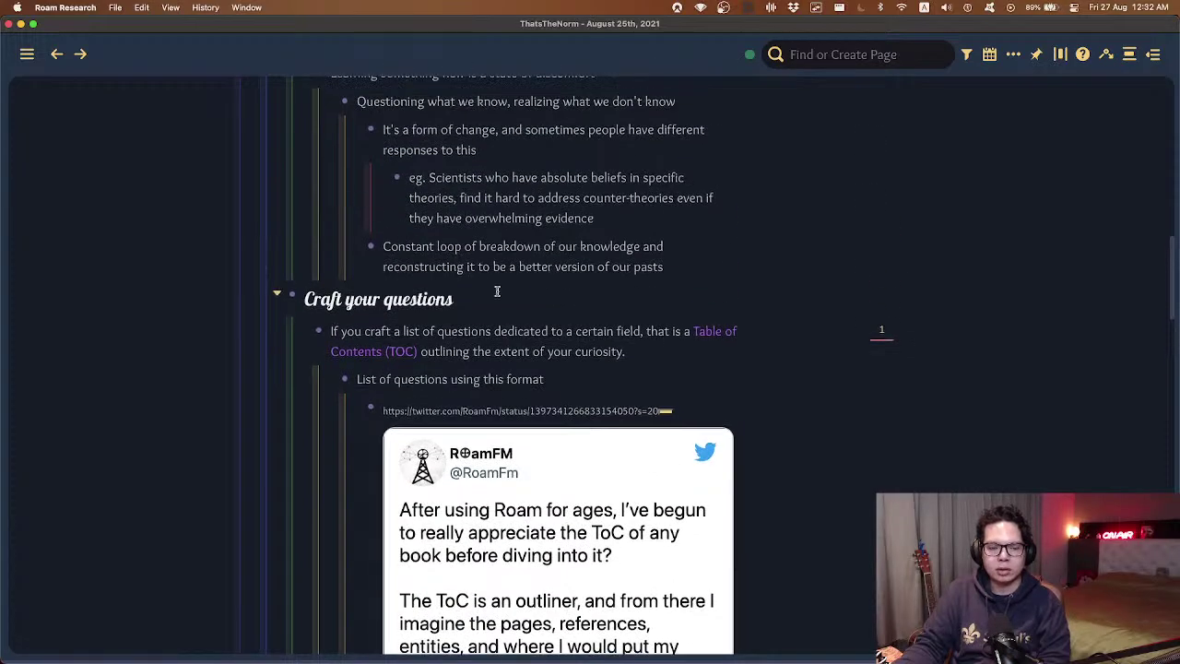
left_click(496, 295)
key("ctrl+Up")
left_click(540, 336)
key("ctrl+Up")
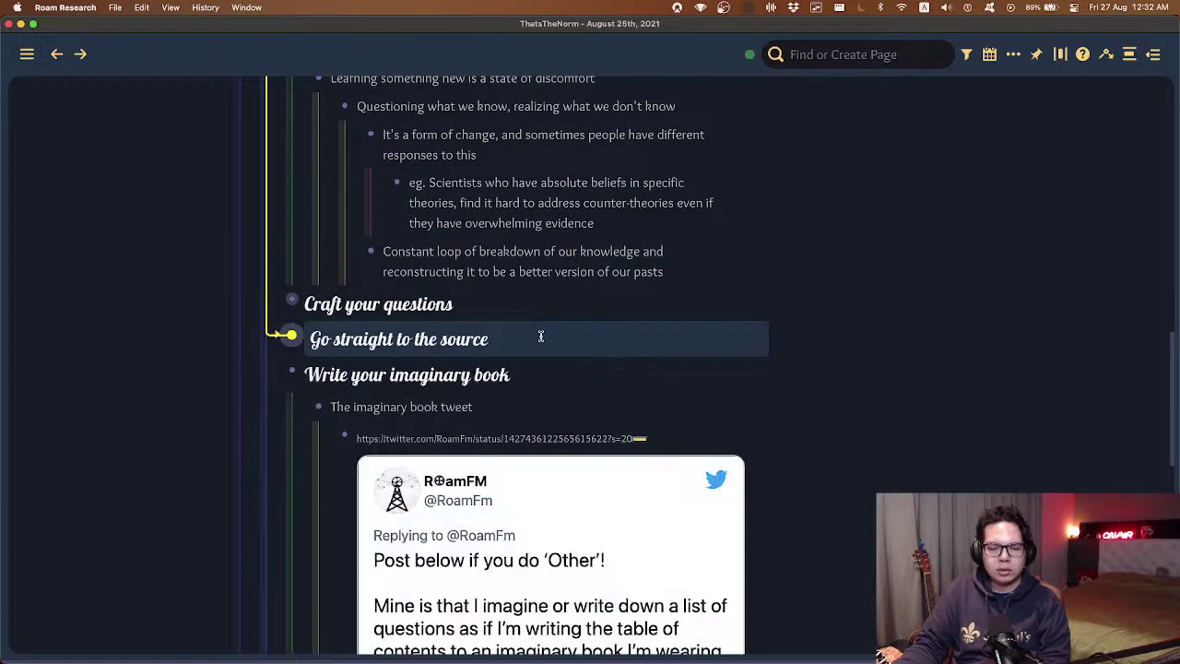
key("ctrl+Down")
left_click(541, 307)
key("ctrl+Down")
- Collapse the sections "Increase surface area of understanding" and "Build space for your knowledge base"
scroll(541, 307, "up", 6)
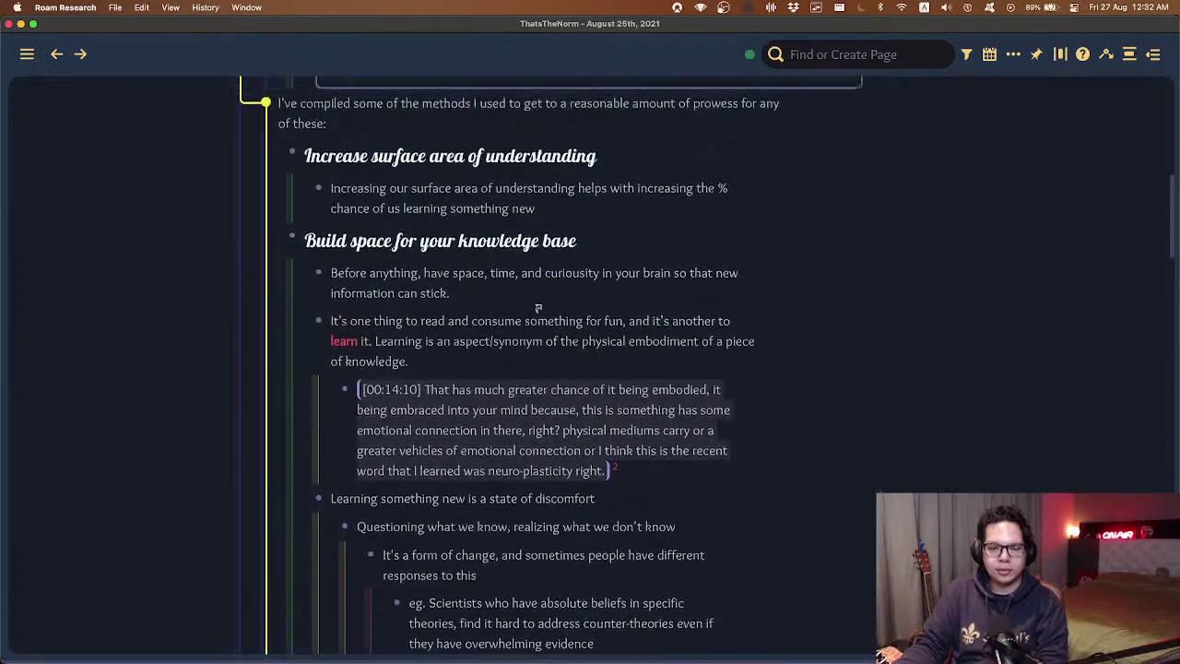
left_click(539, 307)
key("ctrl+Up")
left_click(531, 337)
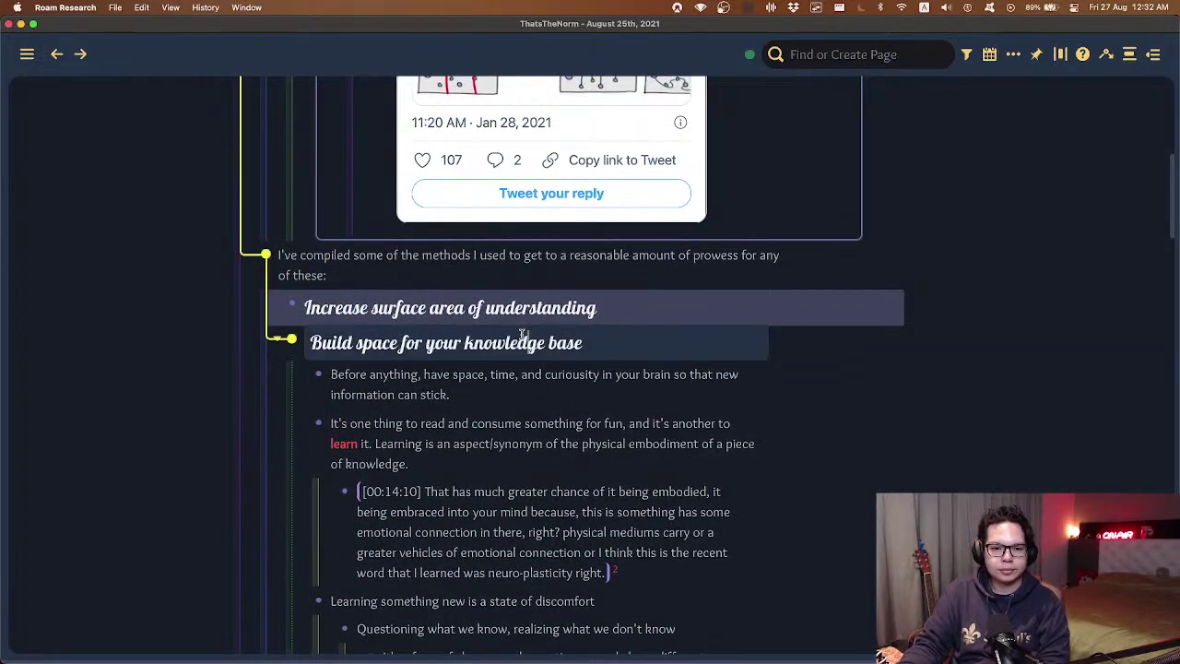
scroll(531, 335, "down", 10)
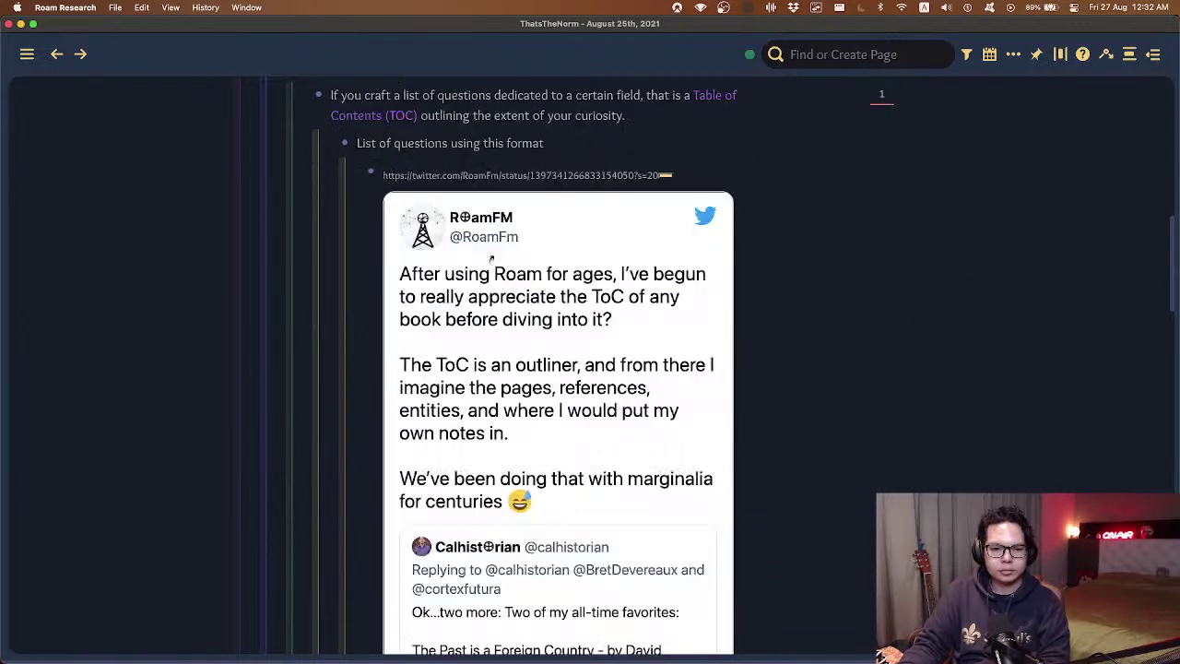
scroll(498, 237, "up", 3)
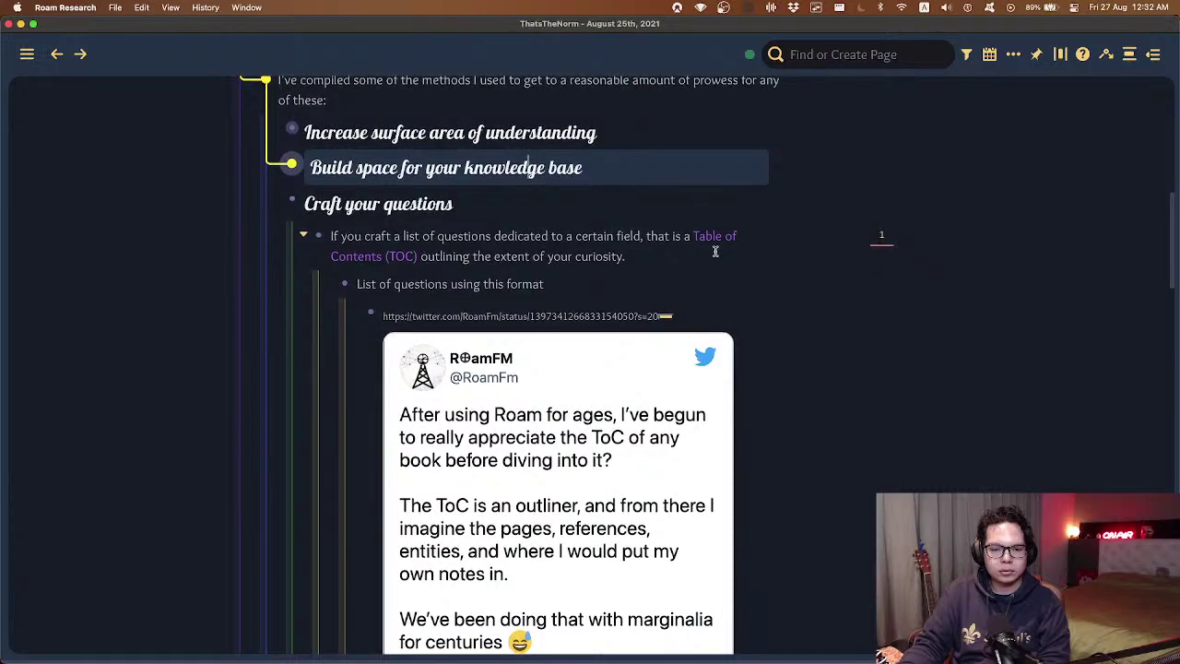
- Collapse the sections "Go straight to the source" and "Write your imaginary book"
scroll(792, 268, "down", 15)
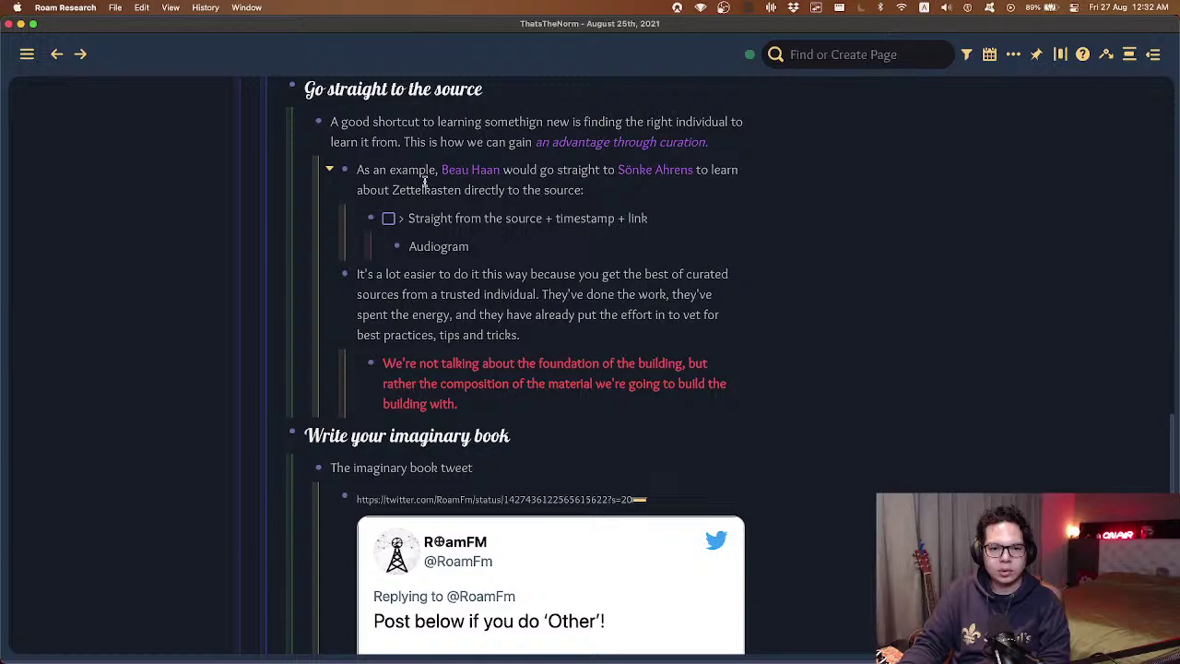
left_click(441, 95)
key("super+Up")
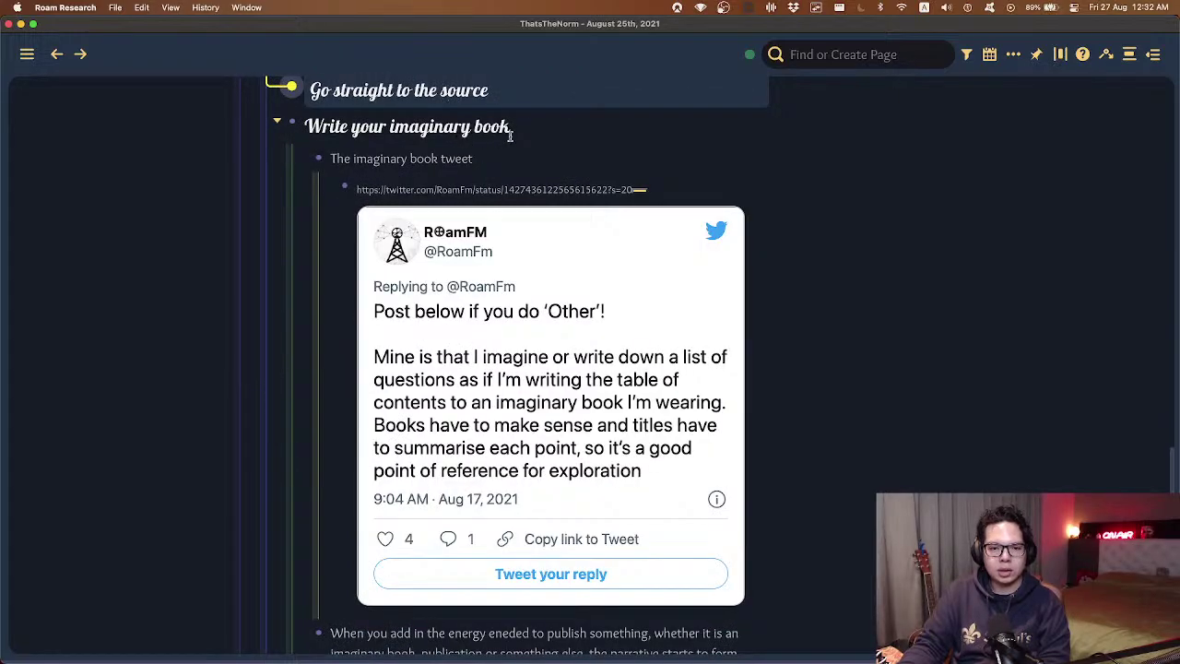
left_click(539, 131)
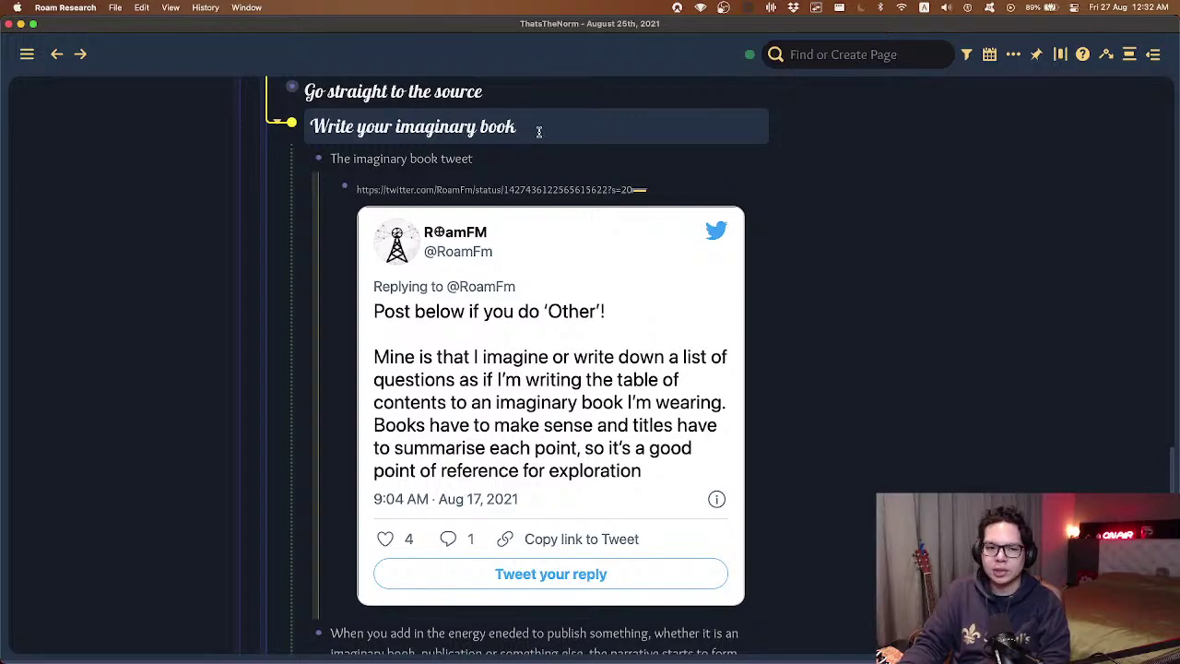
scroll(539, 131, "up", 4)
scroll(544, 175, "up", 12)
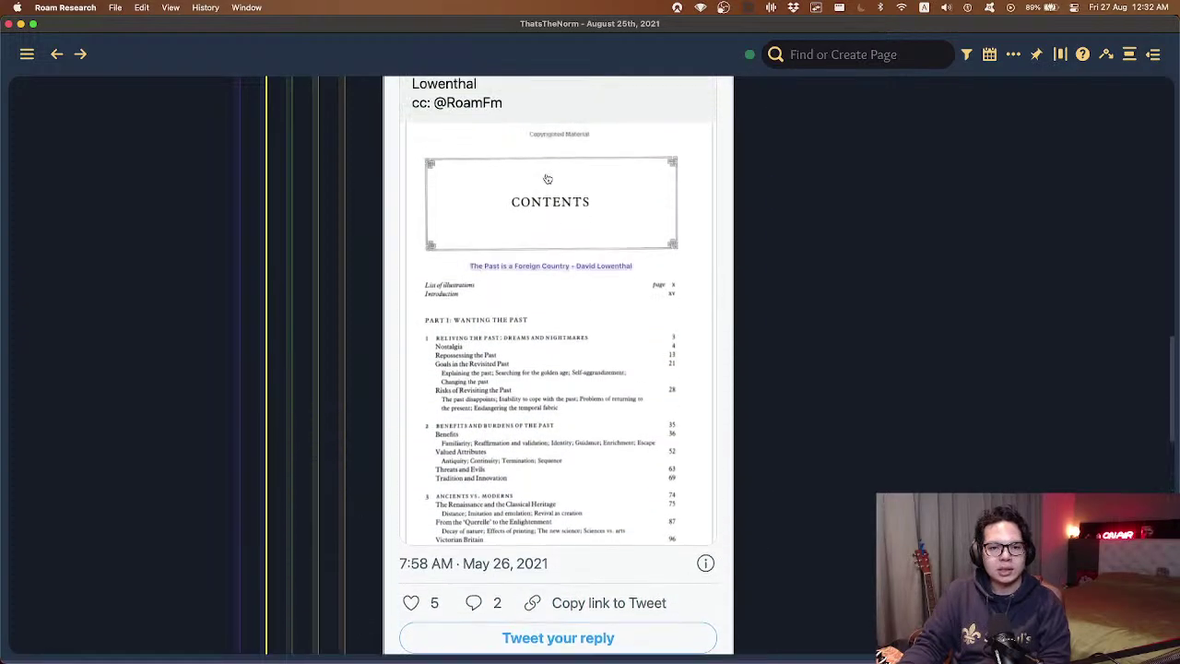
scroll(538, 173, "down", 2)
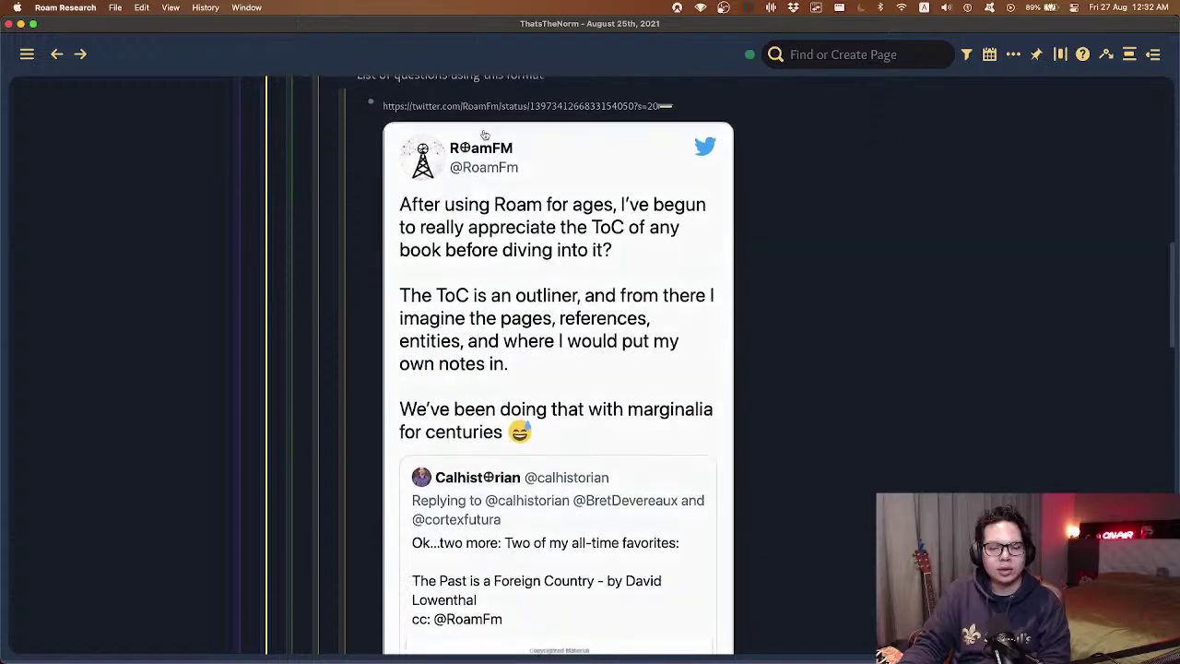
scroll(457, 189, "down", 1)
scroll(458, 189, "down", 12)
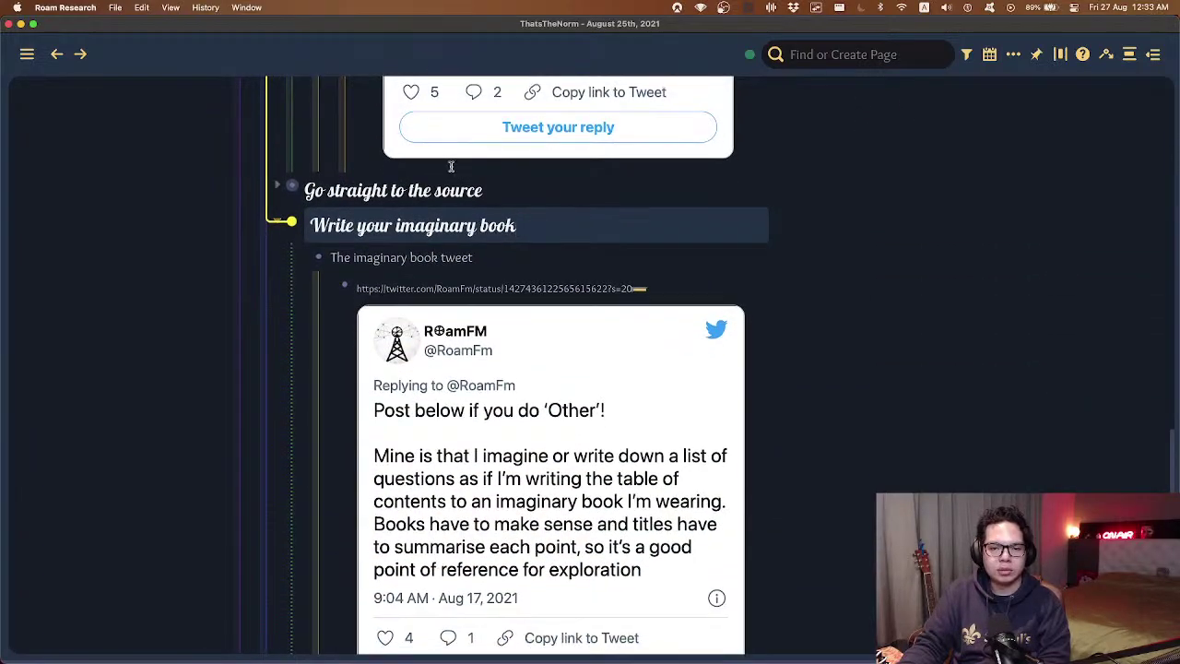
key("super+Up")
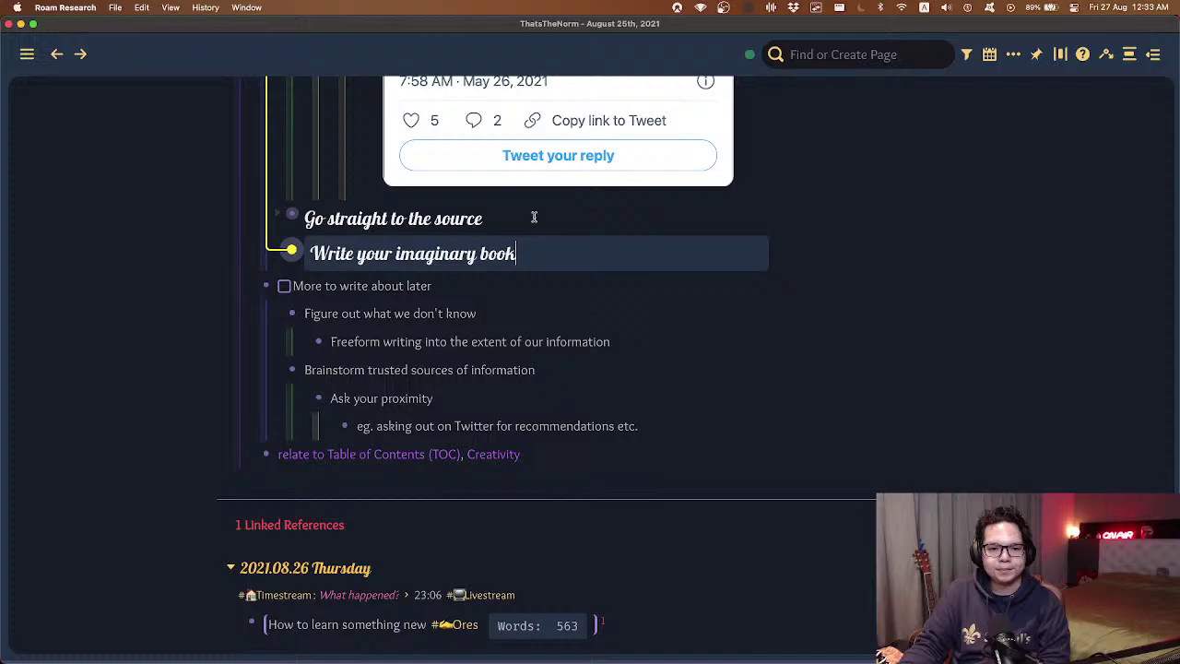
- Review the "More to write about later" outline and the opening paragraph of the "How to learn something new" write-up
left_click(466, 286)
left_click_drag(414, 289, 519, 342)
left_click(529, 343)
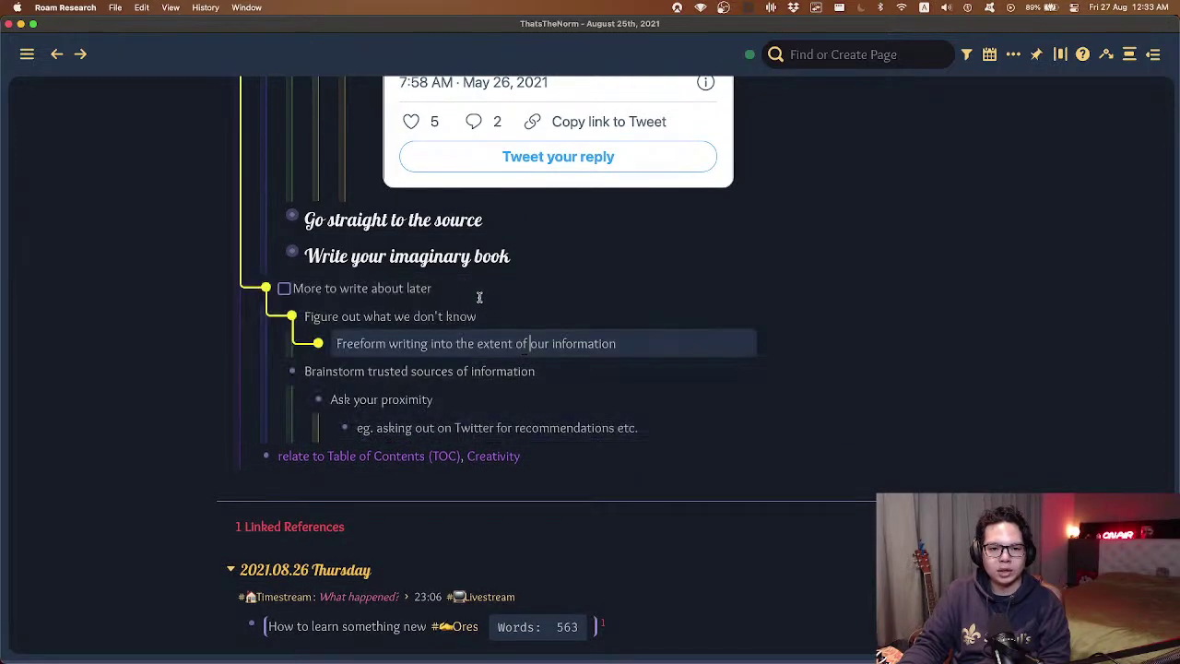
left_click(482, 286)
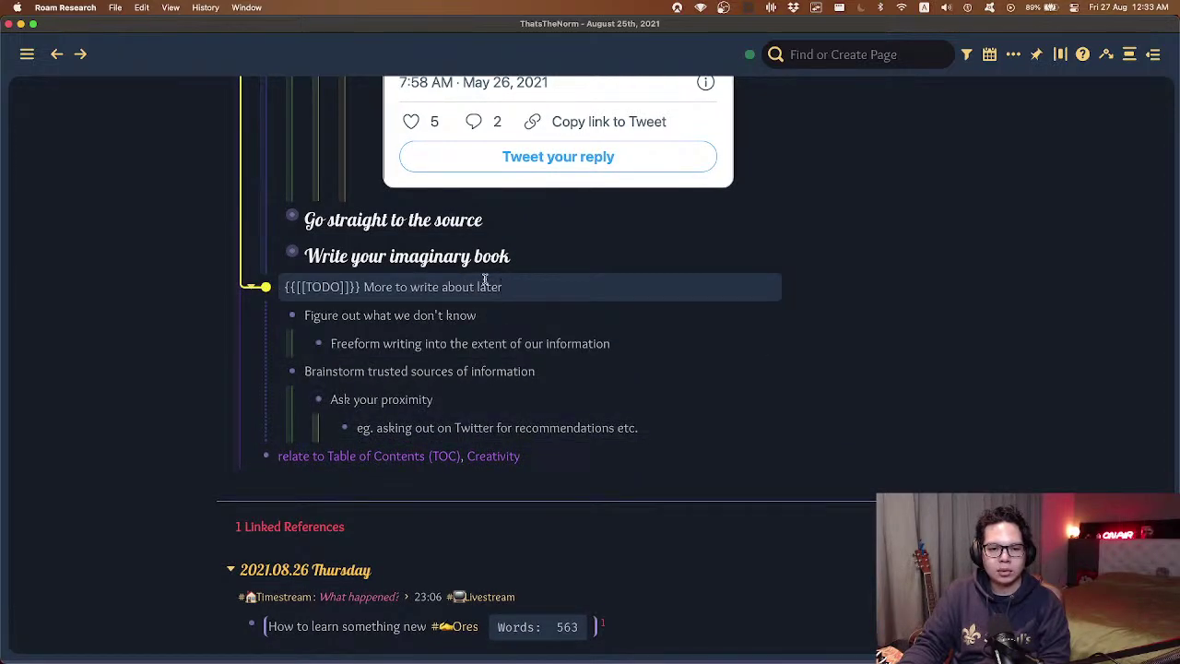
left_click(698, 391)
left_click(686, 421)
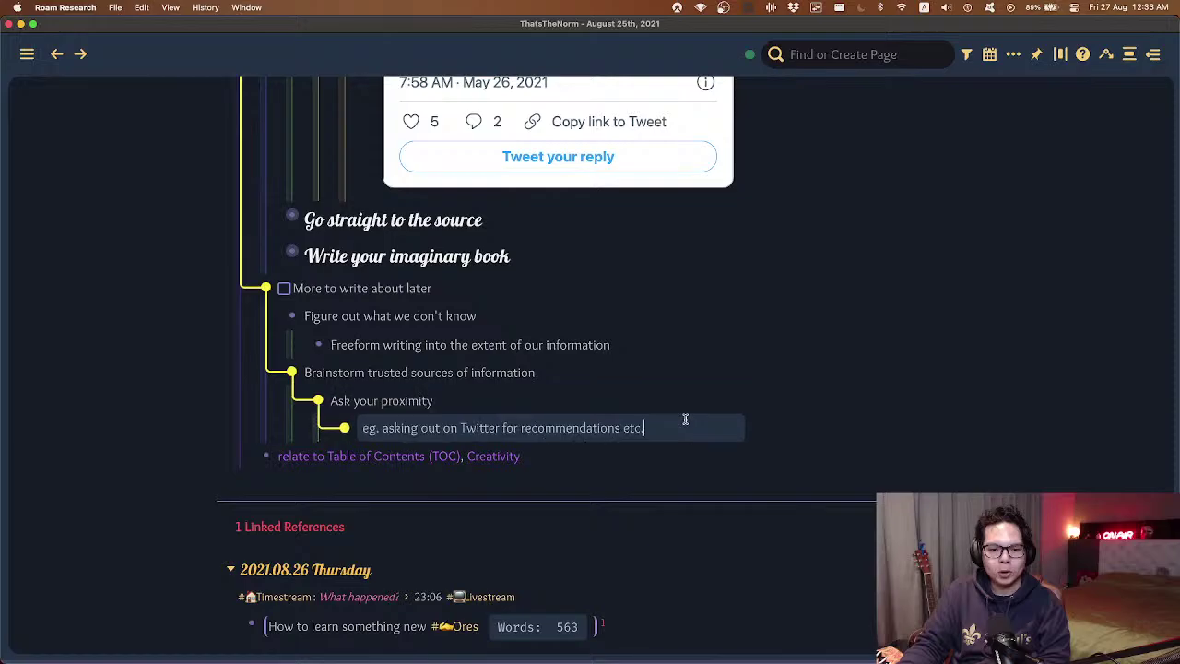
left_click(950, 410)
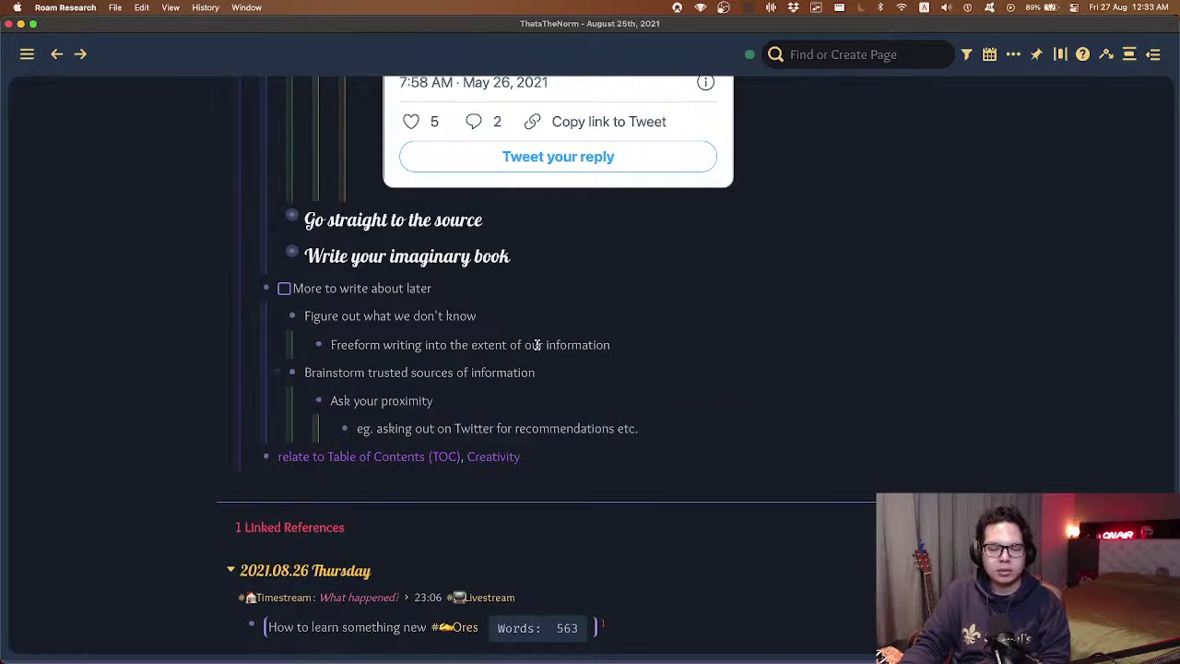
scroll(535, 342, "up", 10)
scroll(512, 348, "up", 10)
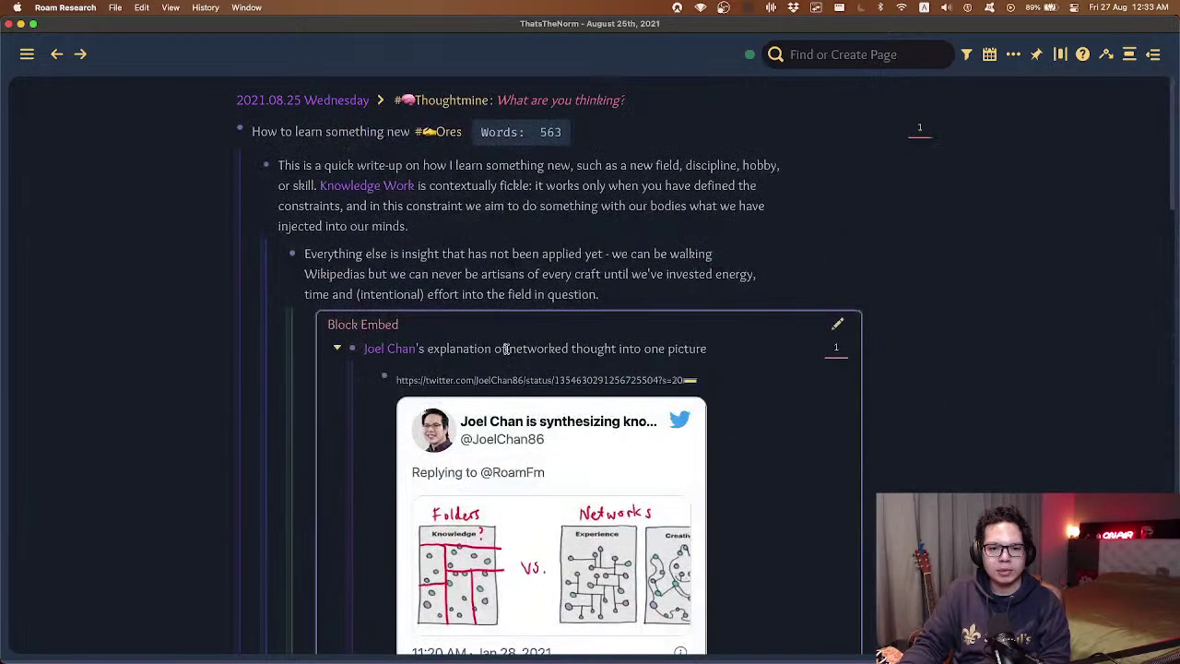
left_click(542, 208)
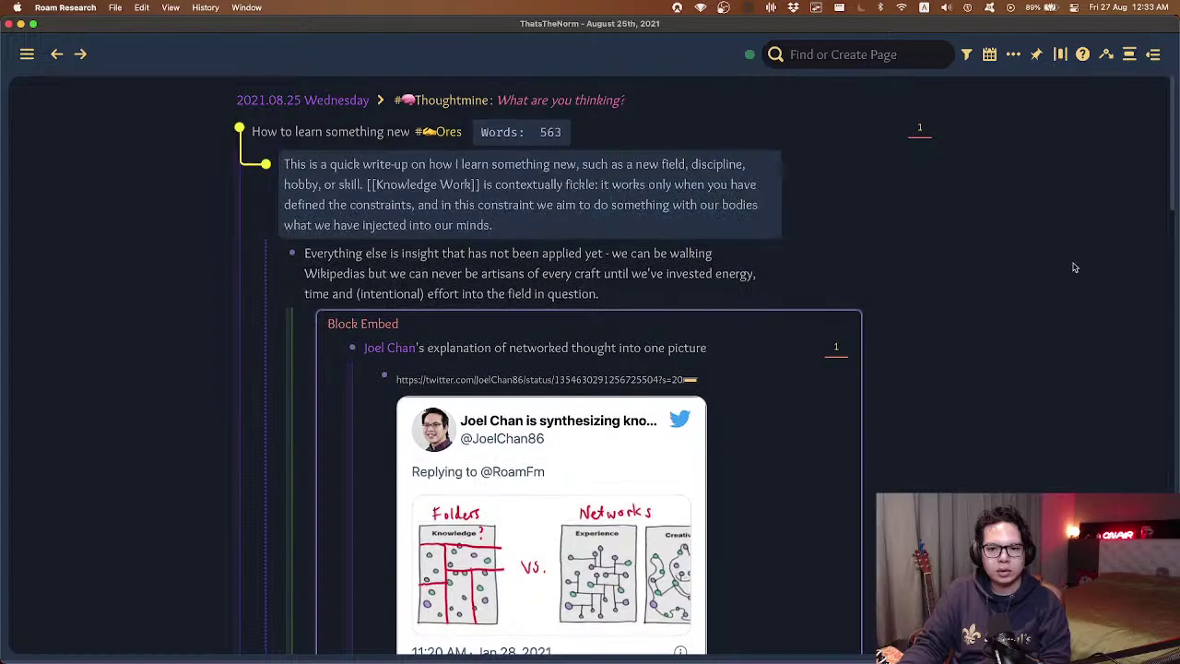
key("Escape")
- Open the daily notes and collapse "The power of curation" sub-items and the whole Thoughtmine section under 2021.08.27 Friday
key("alt+shift+d")
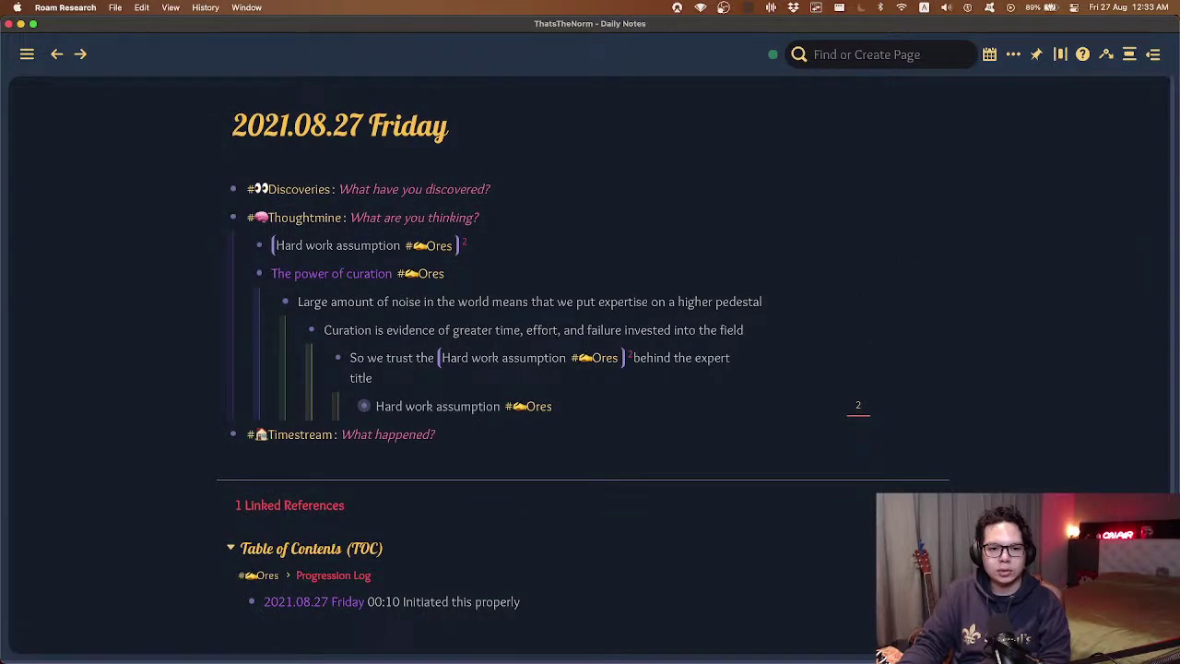
left_click(574, 297)
key("ctrl+Up")
left_click(632, 269)
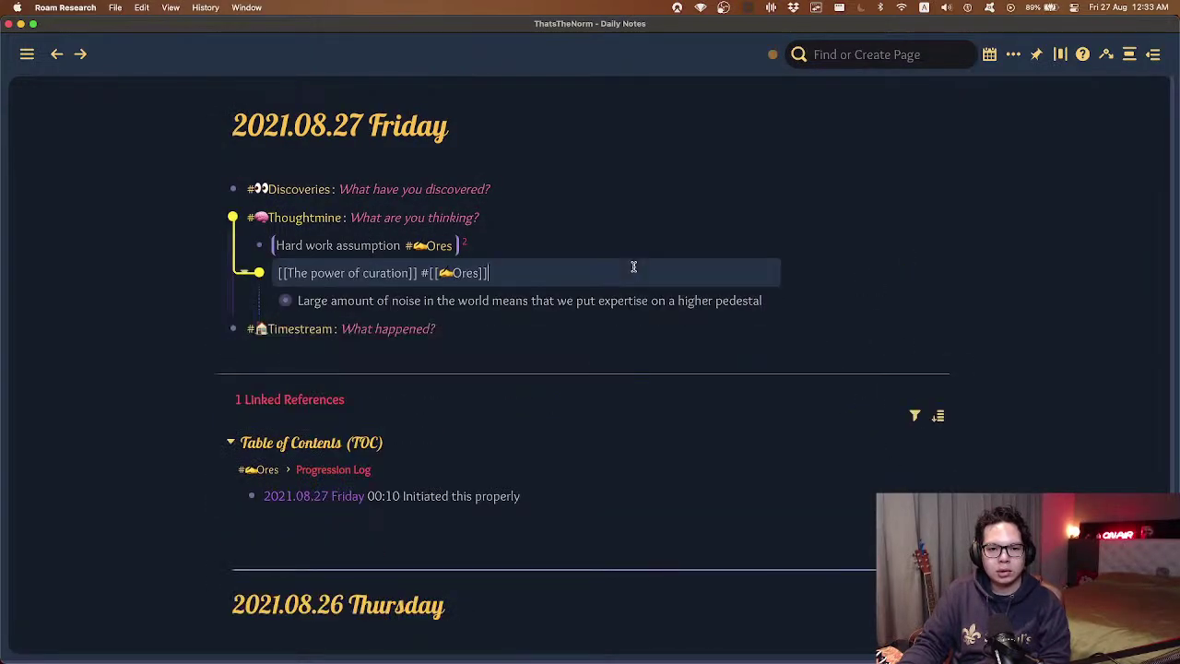
key("ctrl+Up")
left_click(742, 222)
key("ctrl+Up")
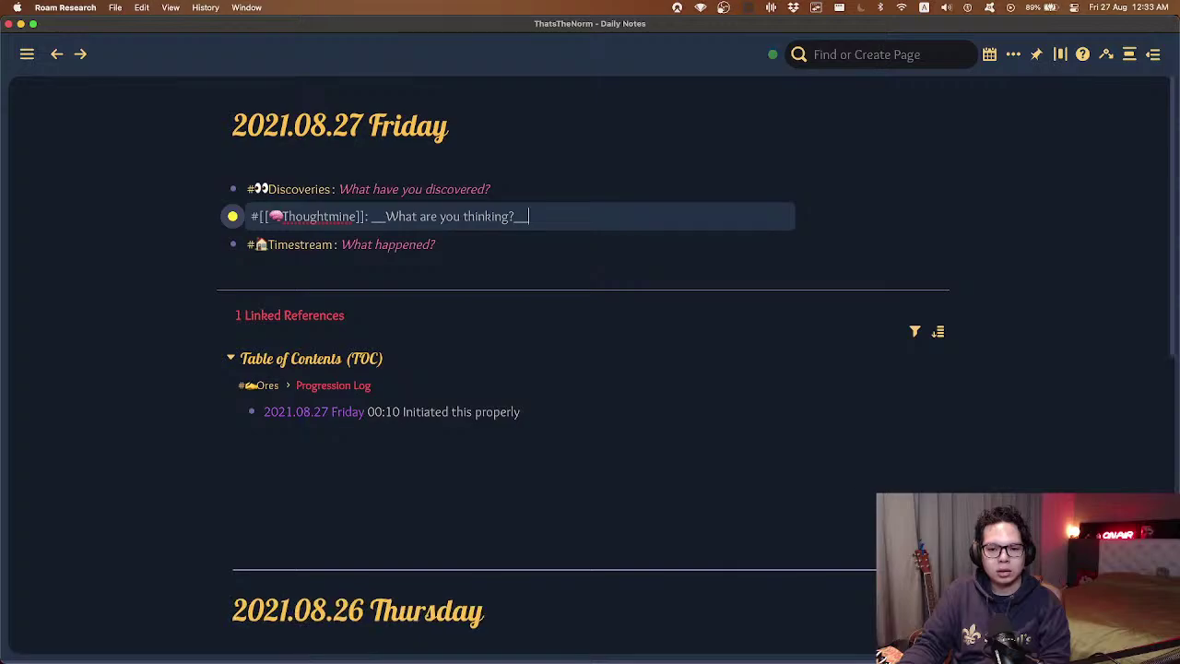
key("Escape")
- Under 2021.08.26 Thursday, collapse Thoughtmine and expand Timestream along with its 23:06 Livestream entry
scroll(690, 347, "down", 5)
scroll(498, 391, "down", 5)
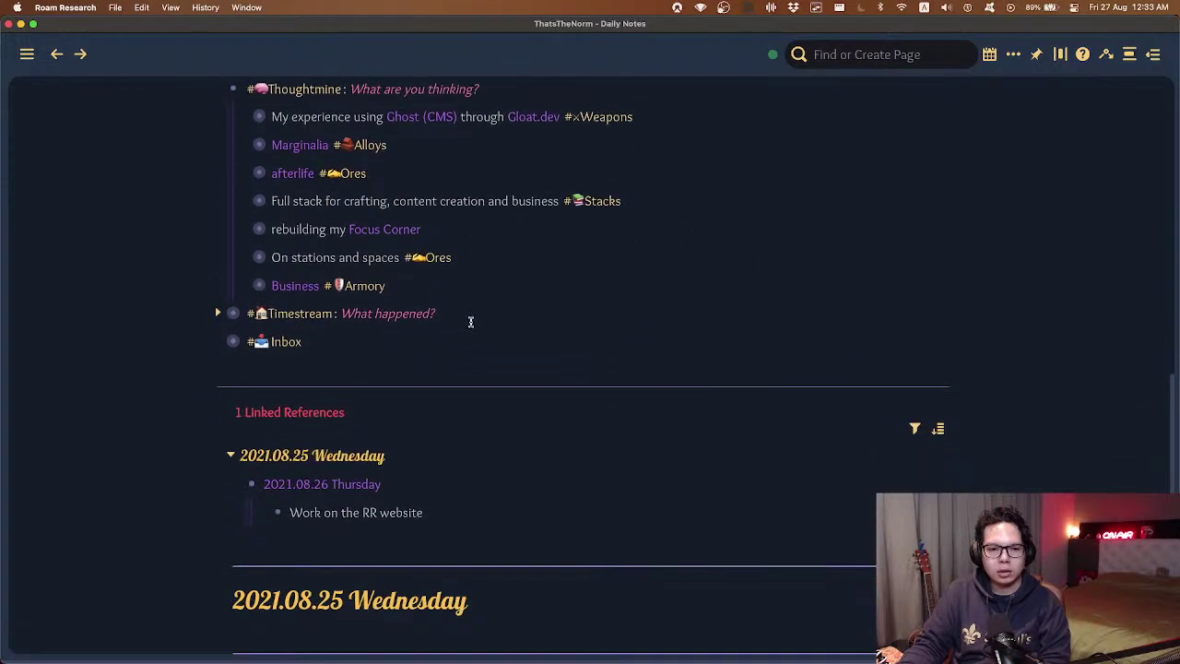
left_click(505, 316)
key("ctrl+Down")
left_click(518, 90)
key("ctrl+Up")
left_click(439, 313)
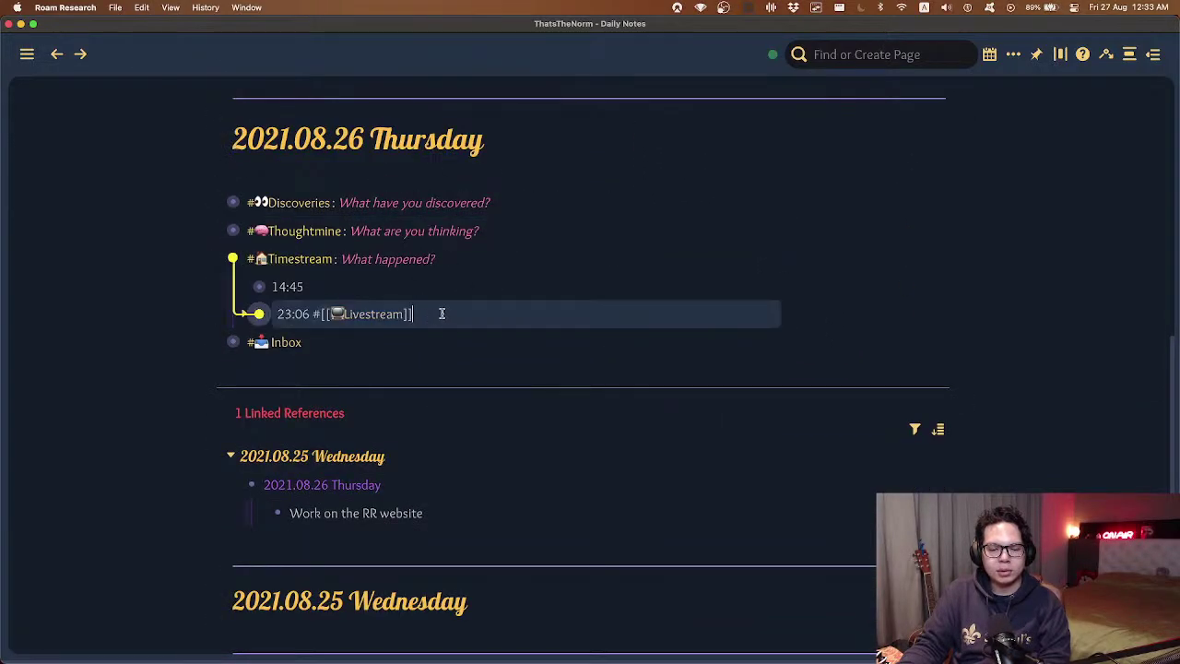
key("ctrl+Down")
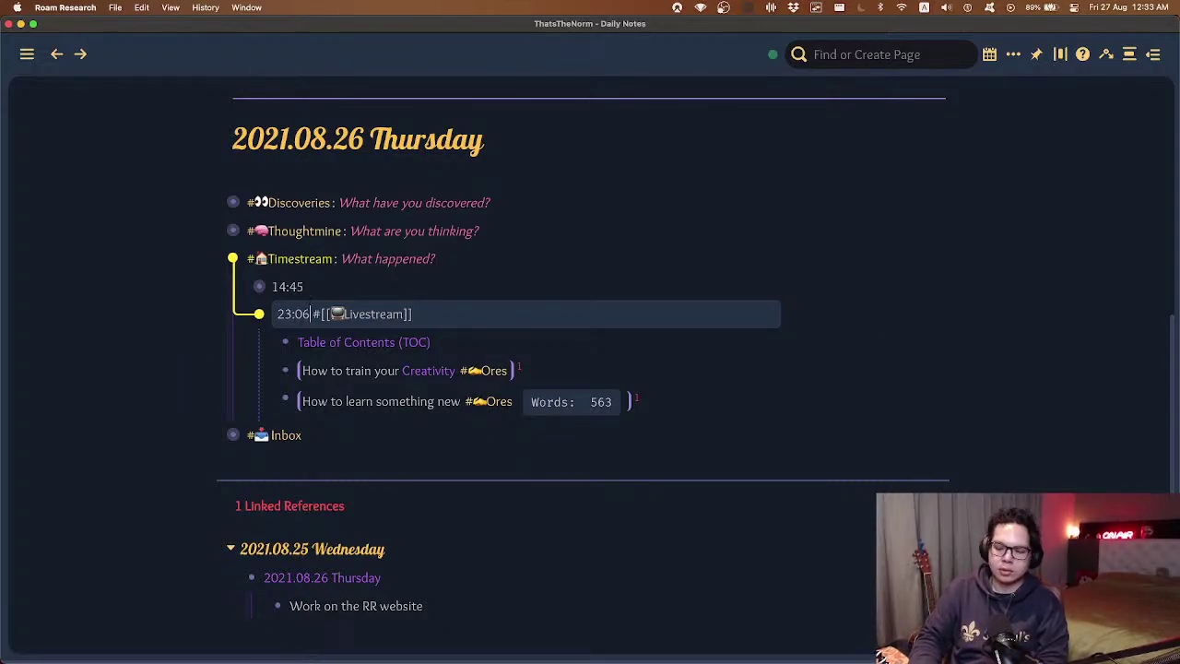
- Title the 23:06 Livestream entry "Roam with Me: Table of Contents, Creativity, Learning something new", placing it between the time and the tag
type("Roam with Me")
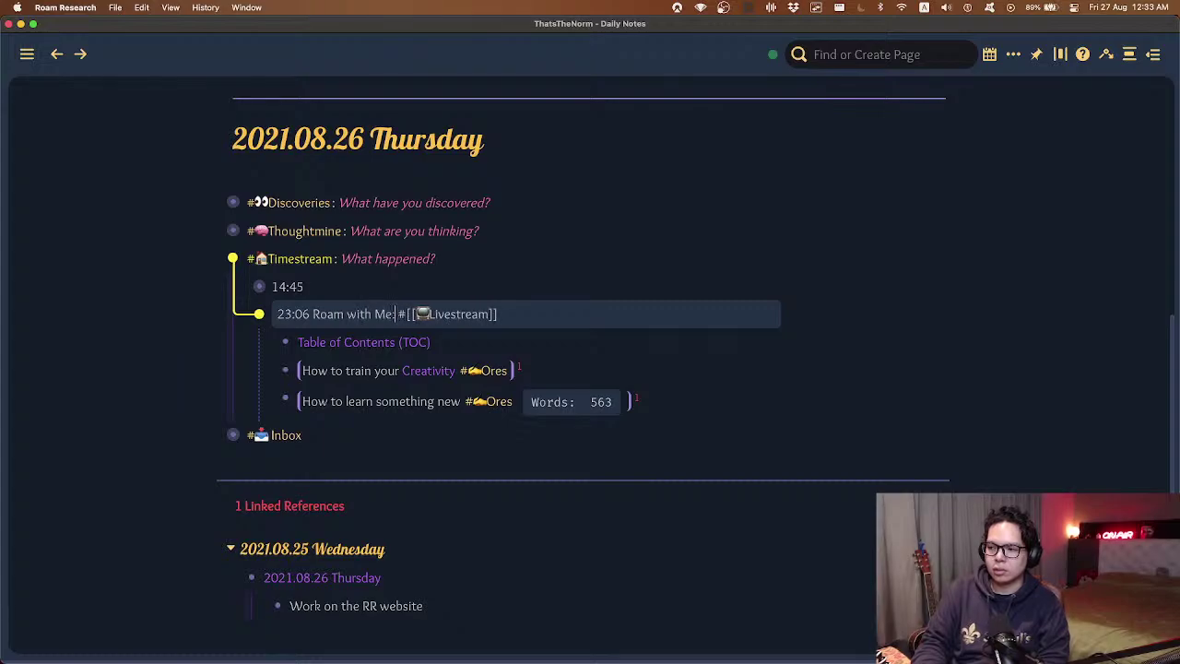
type(": Table of Contents, C")
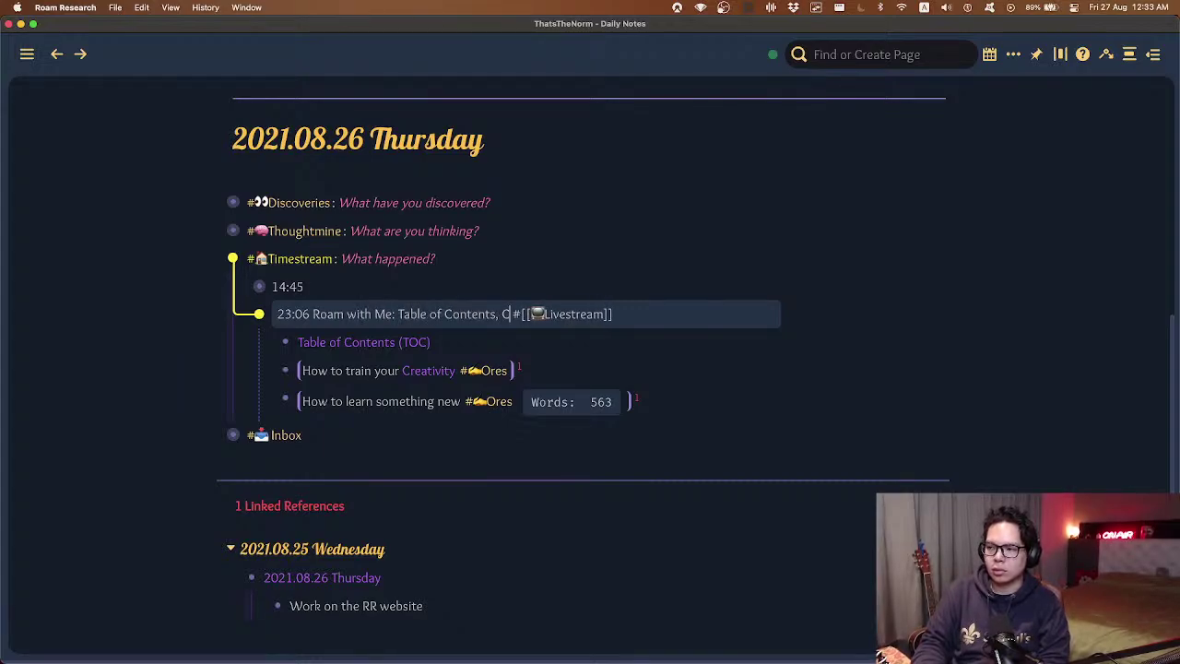
type("reativity, Learning something new")
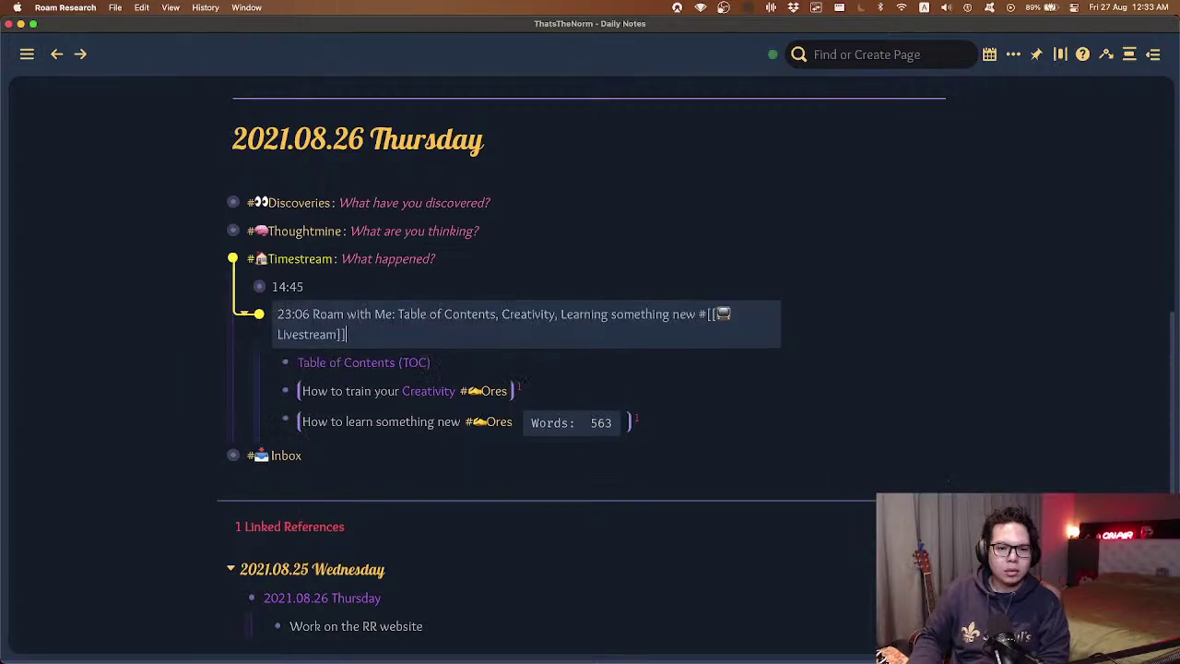
- Add a "URL" attribute as the first item nested under the 23:06 Livestream entry and leave editing
key("Return")
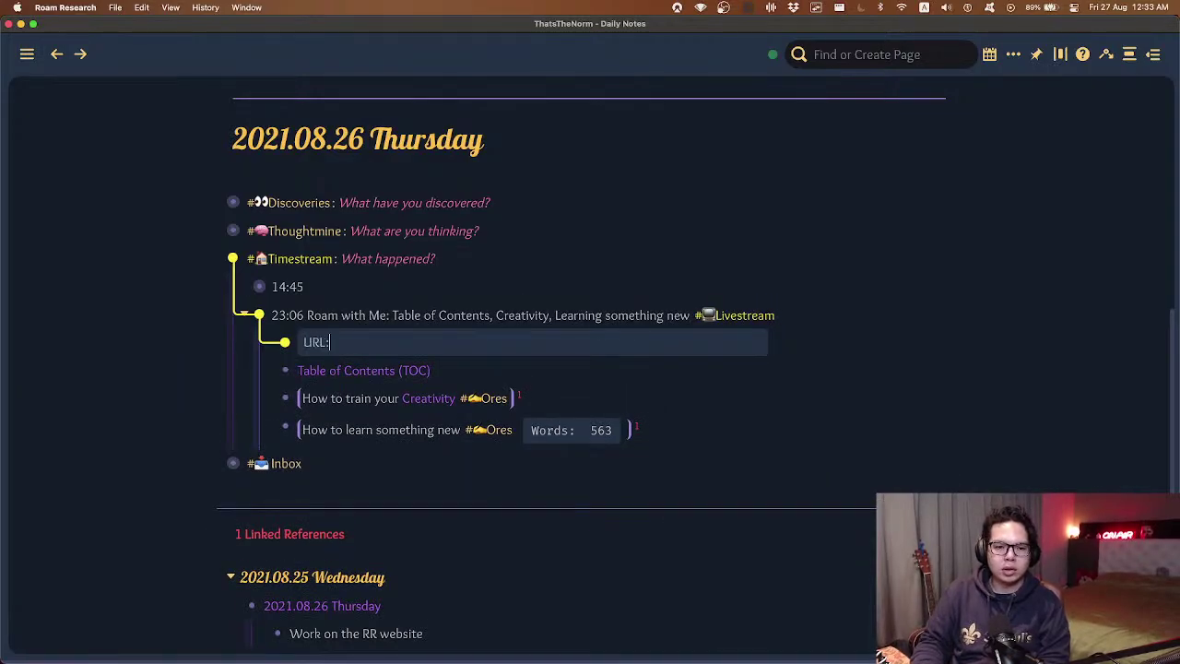
key("Down")
key("Up")
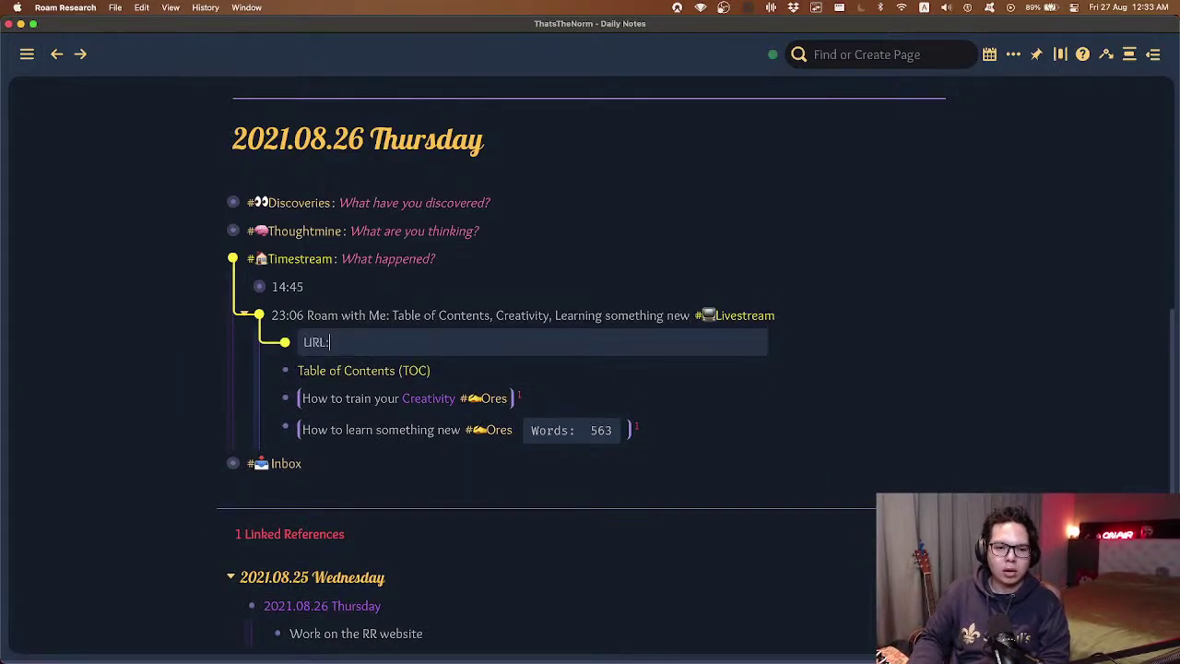
key("super+b")
left_click_drag(903, 311, 903, 373)
key("f")
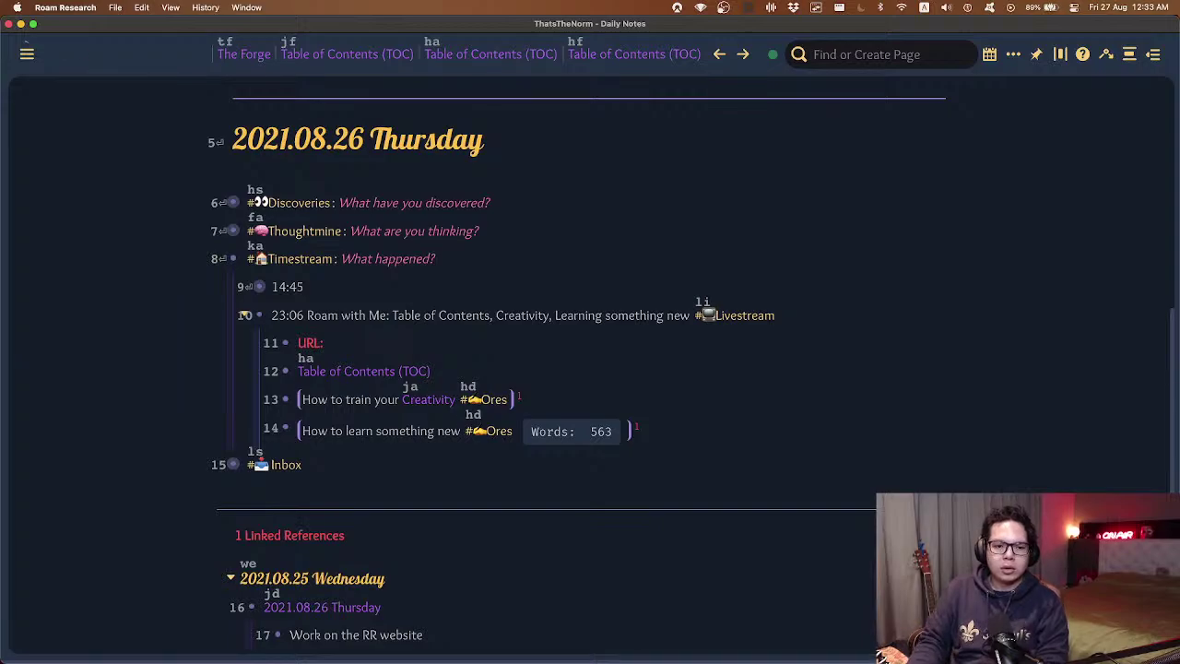
key("Escape")
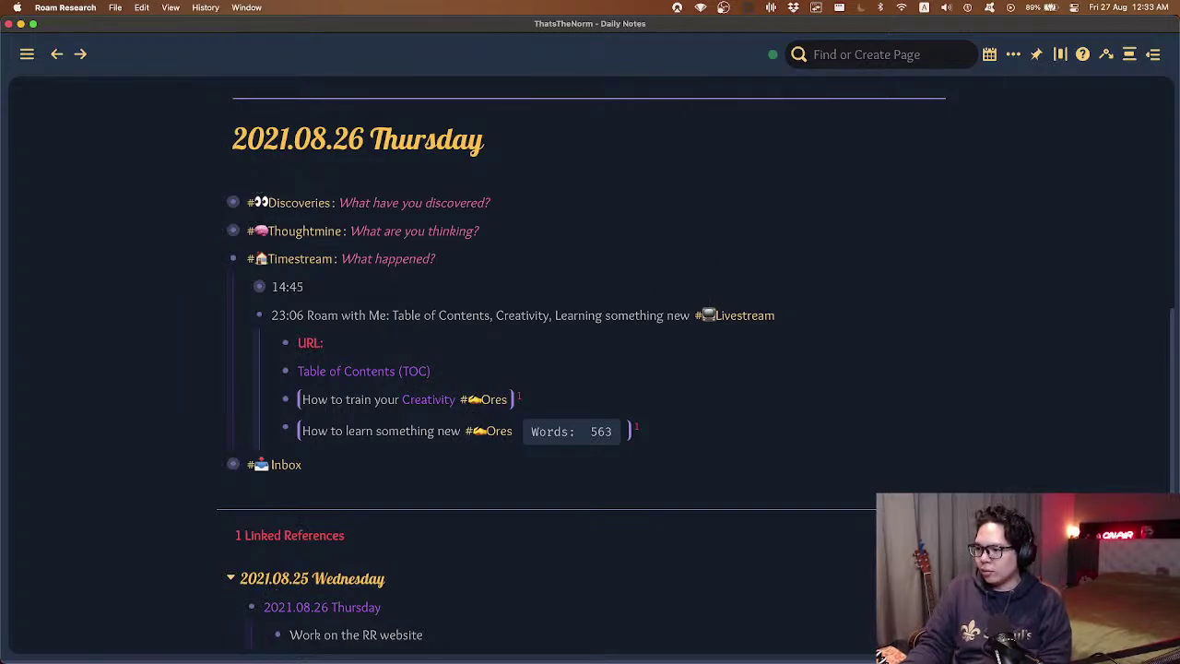
- Bring up the system launcher search
key("super+space")
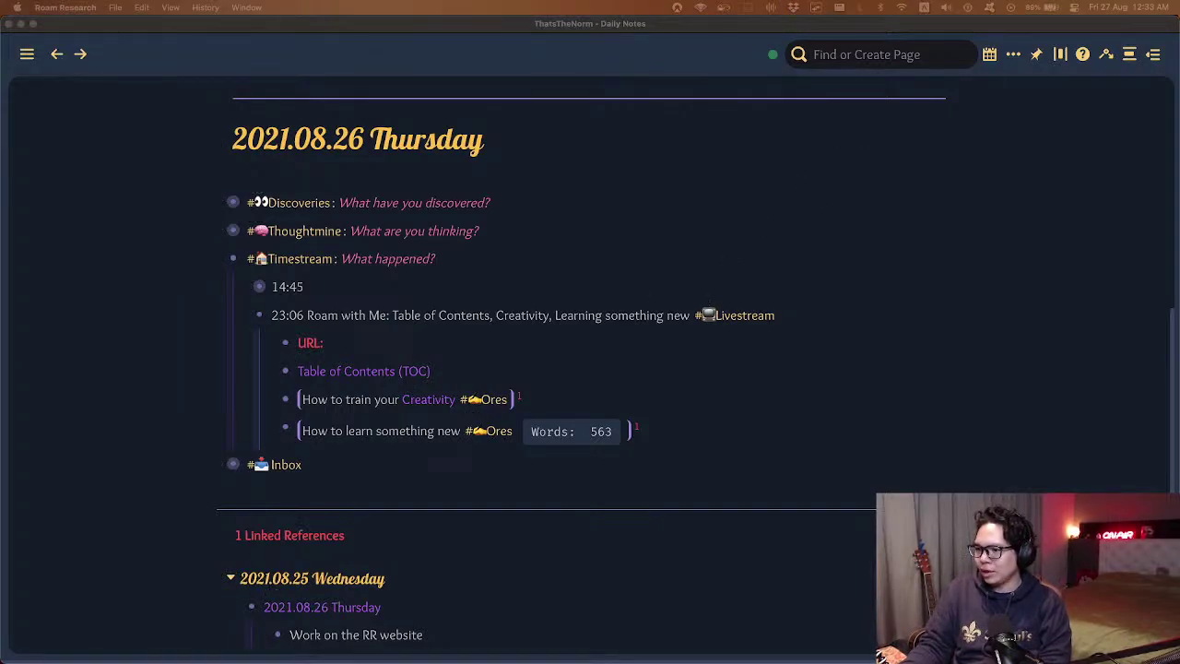